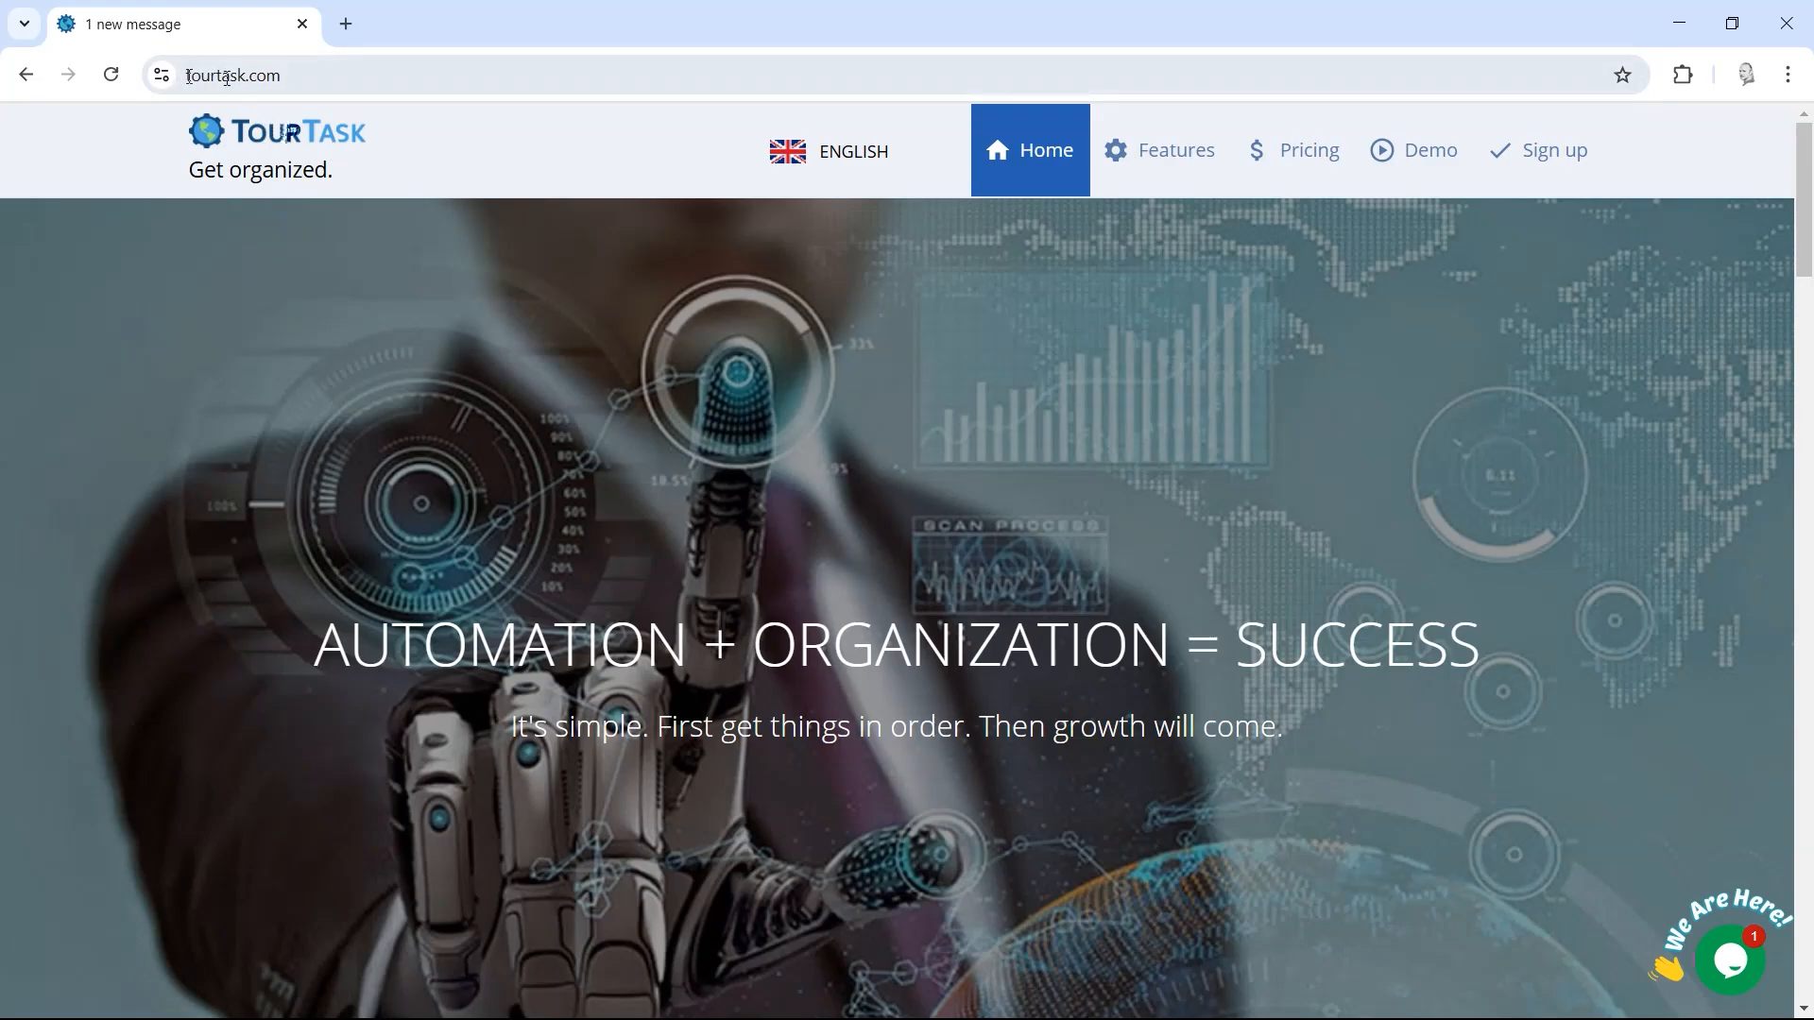
Step: Open TourTask's Demo page and dismiss the welcome popup to reveal tours like Tour A and Tour B
left_click(1399, 173)
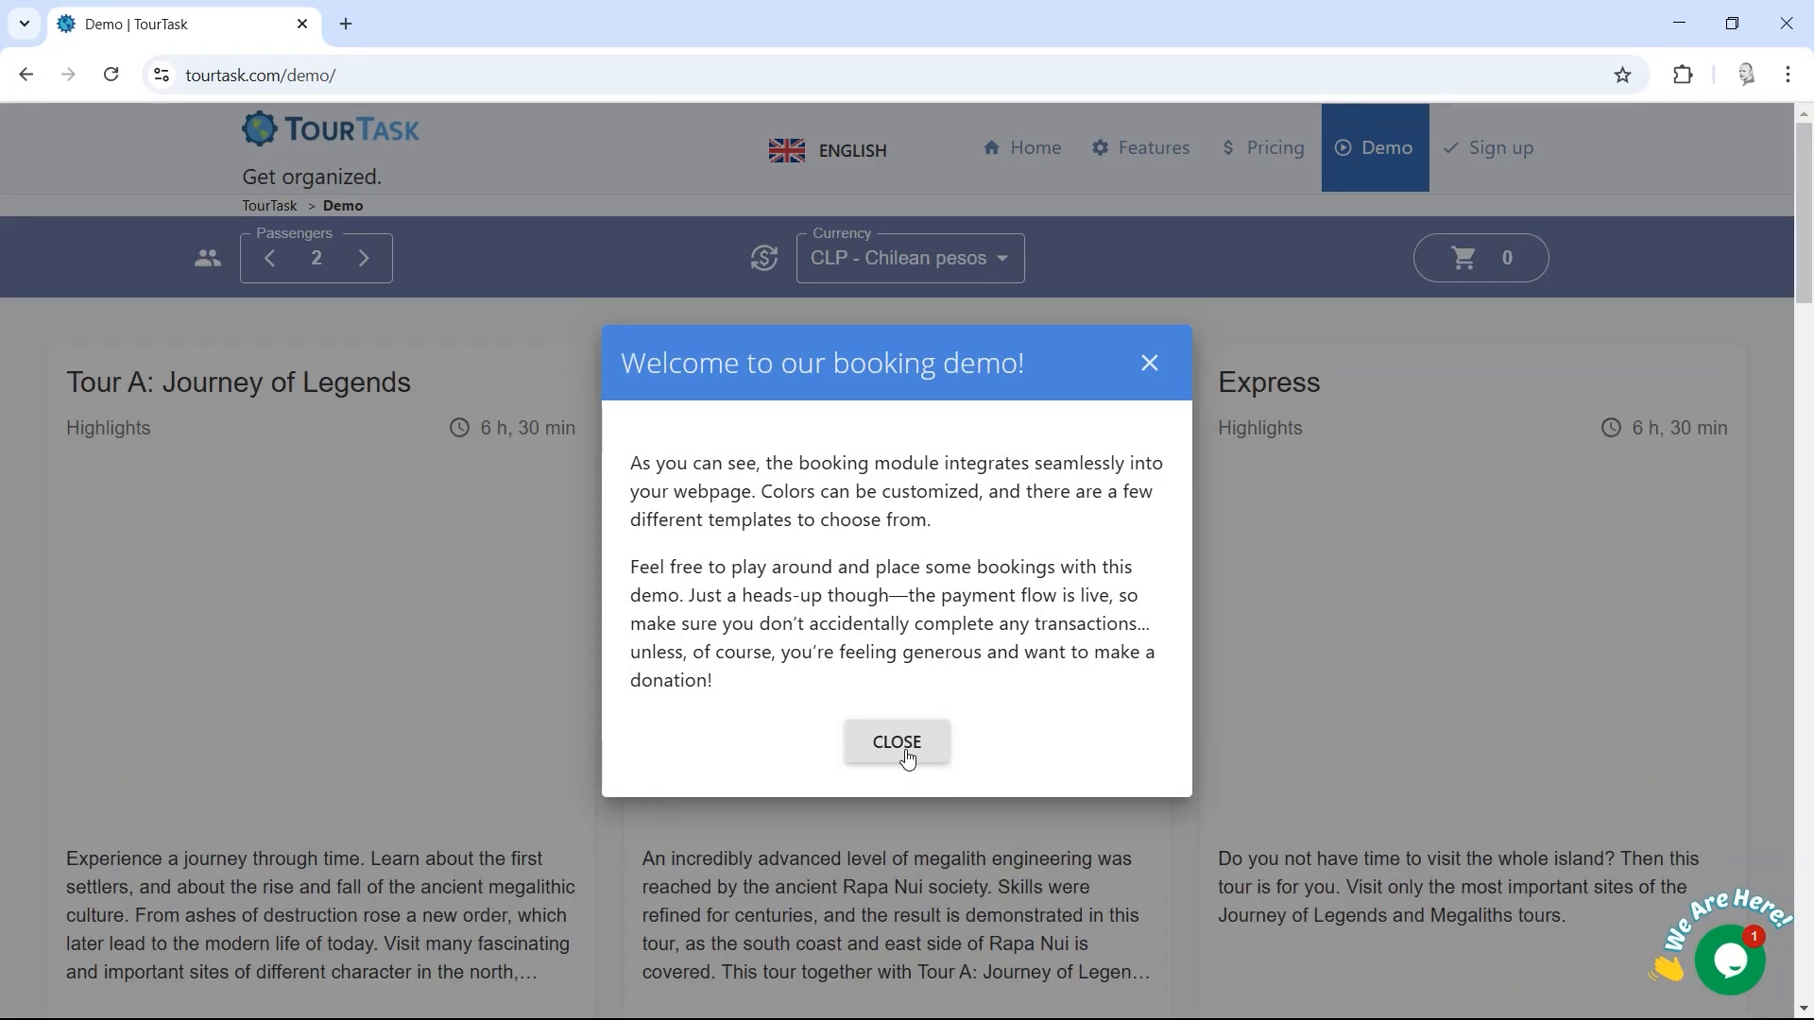
left_click(907, 757)
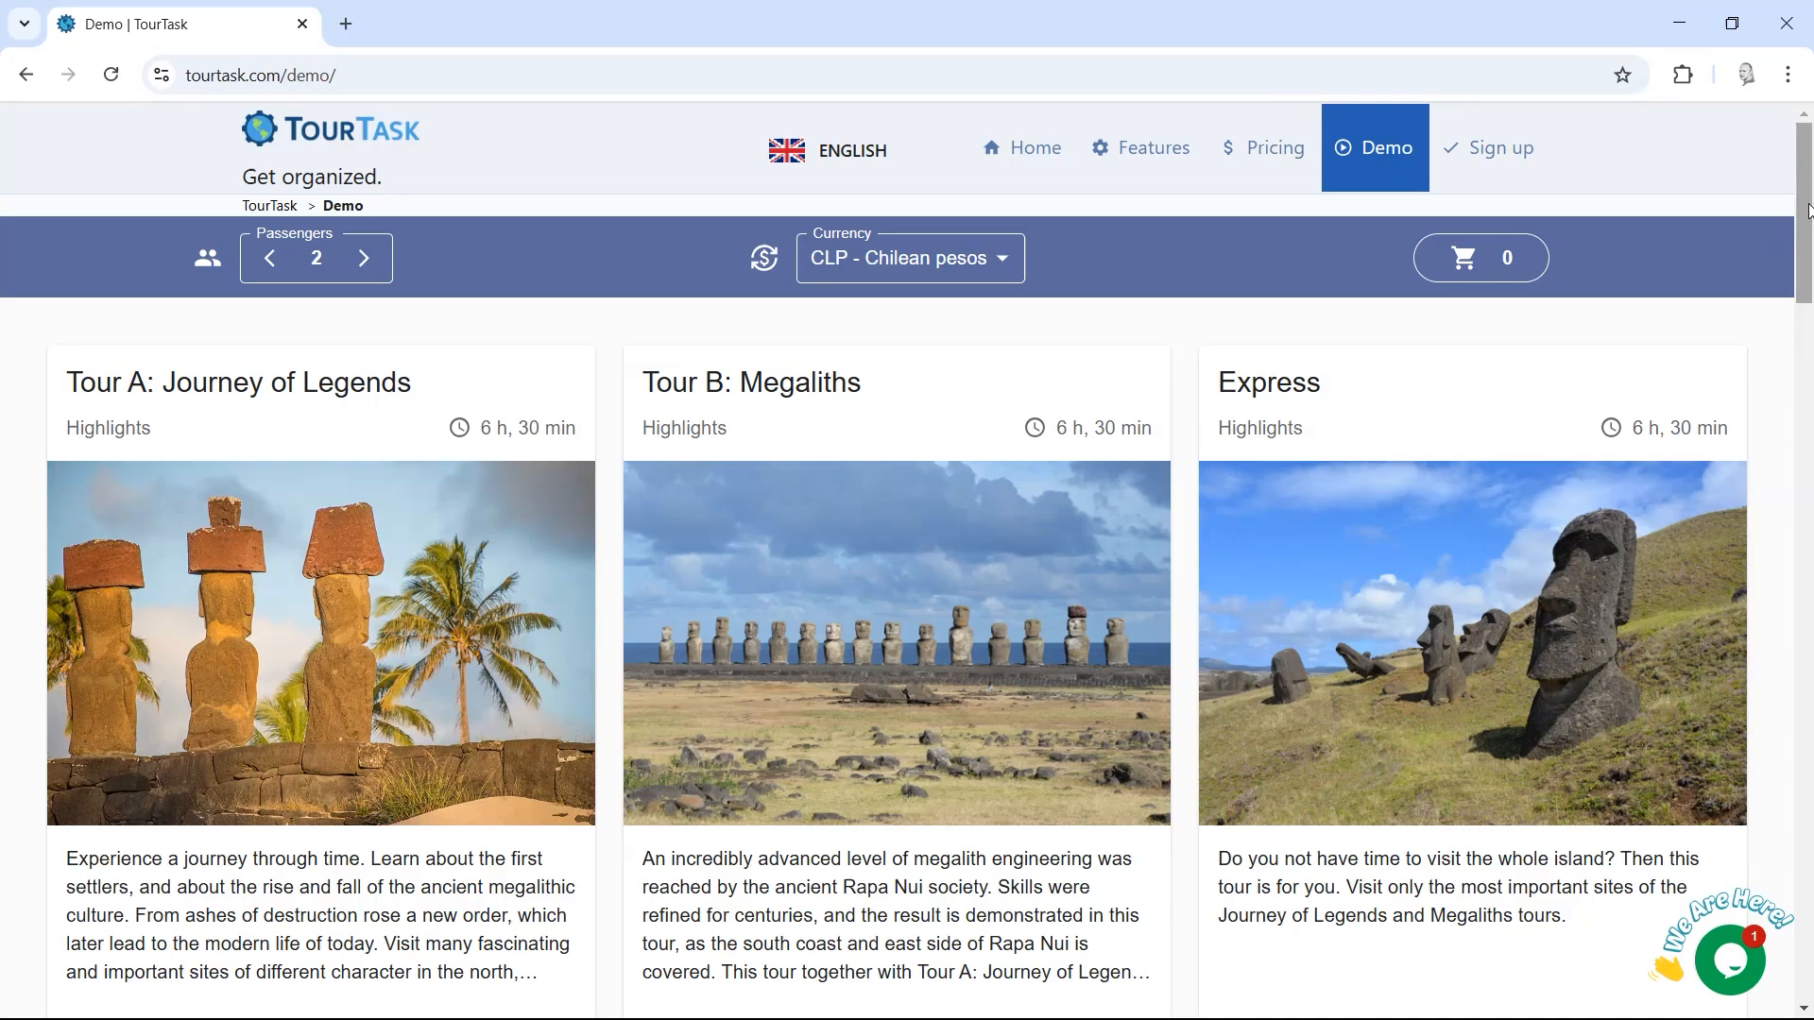
mouse_move(1807, 210)
left_mouse_down()
mouse_move(1806, 338)
mouse_move(1806, 206)
left_mouse_up()
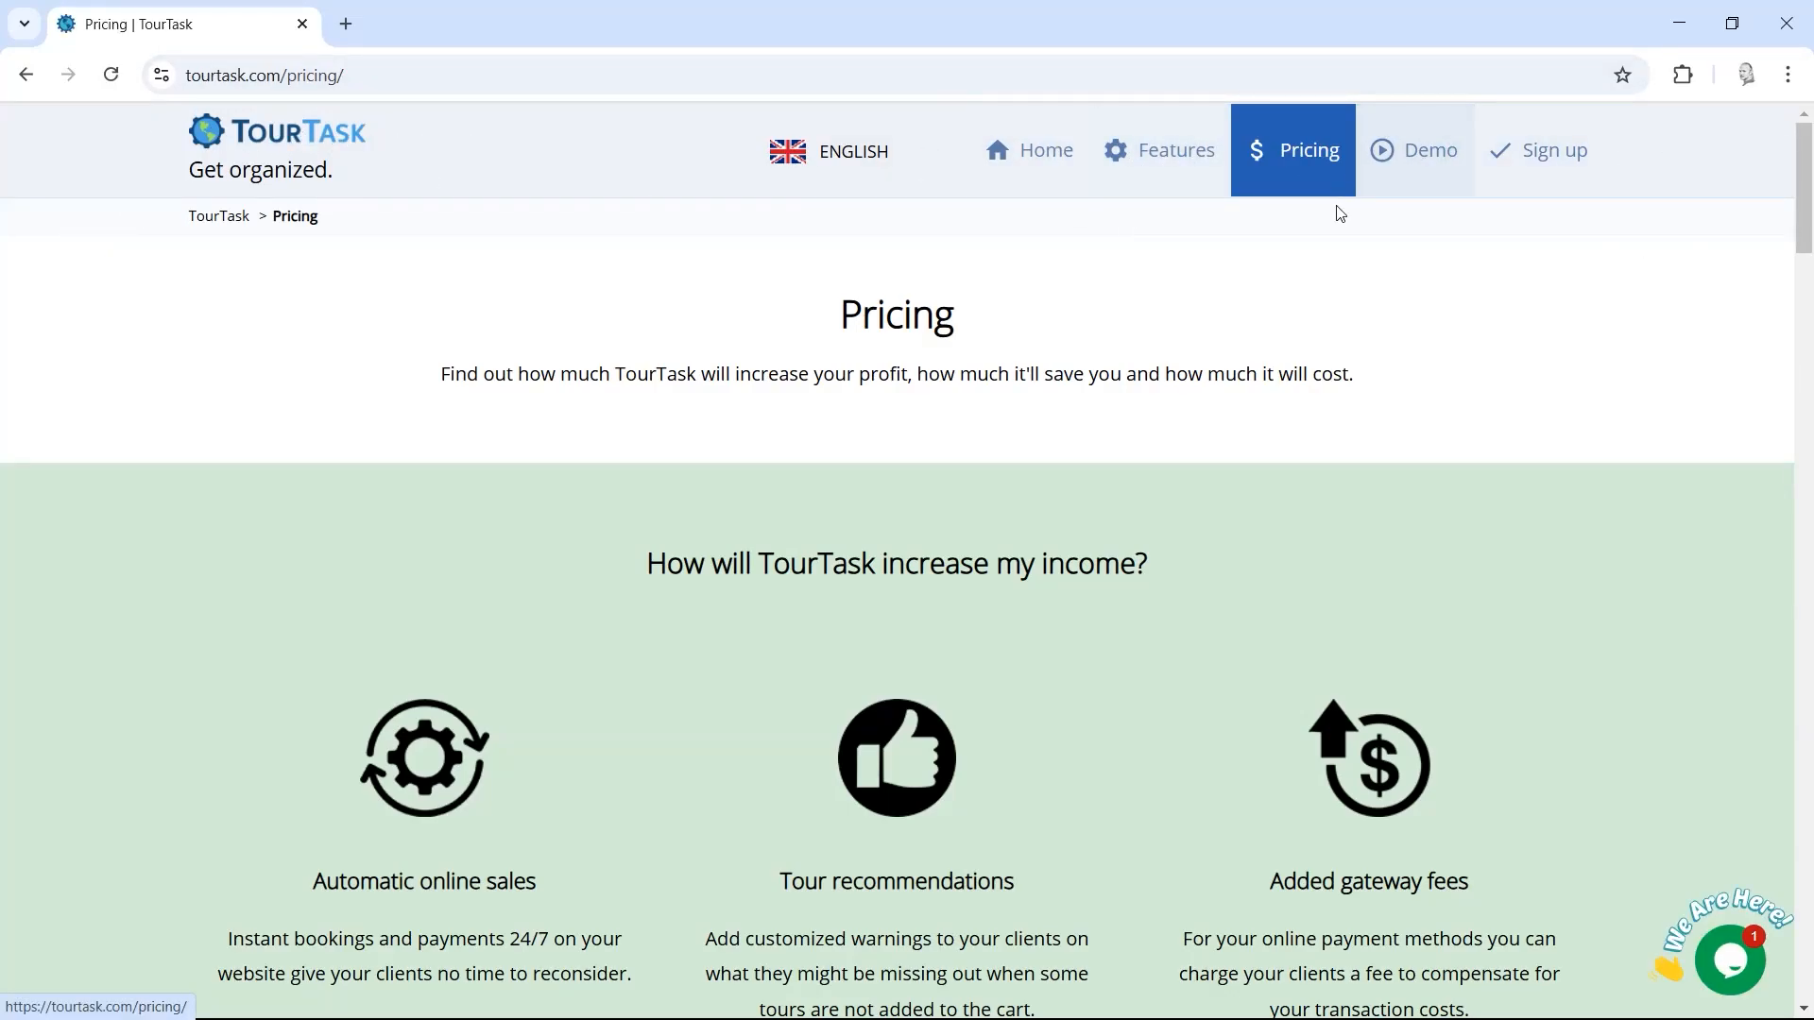
left_click(1401, 179)
left_click(1160, 360)
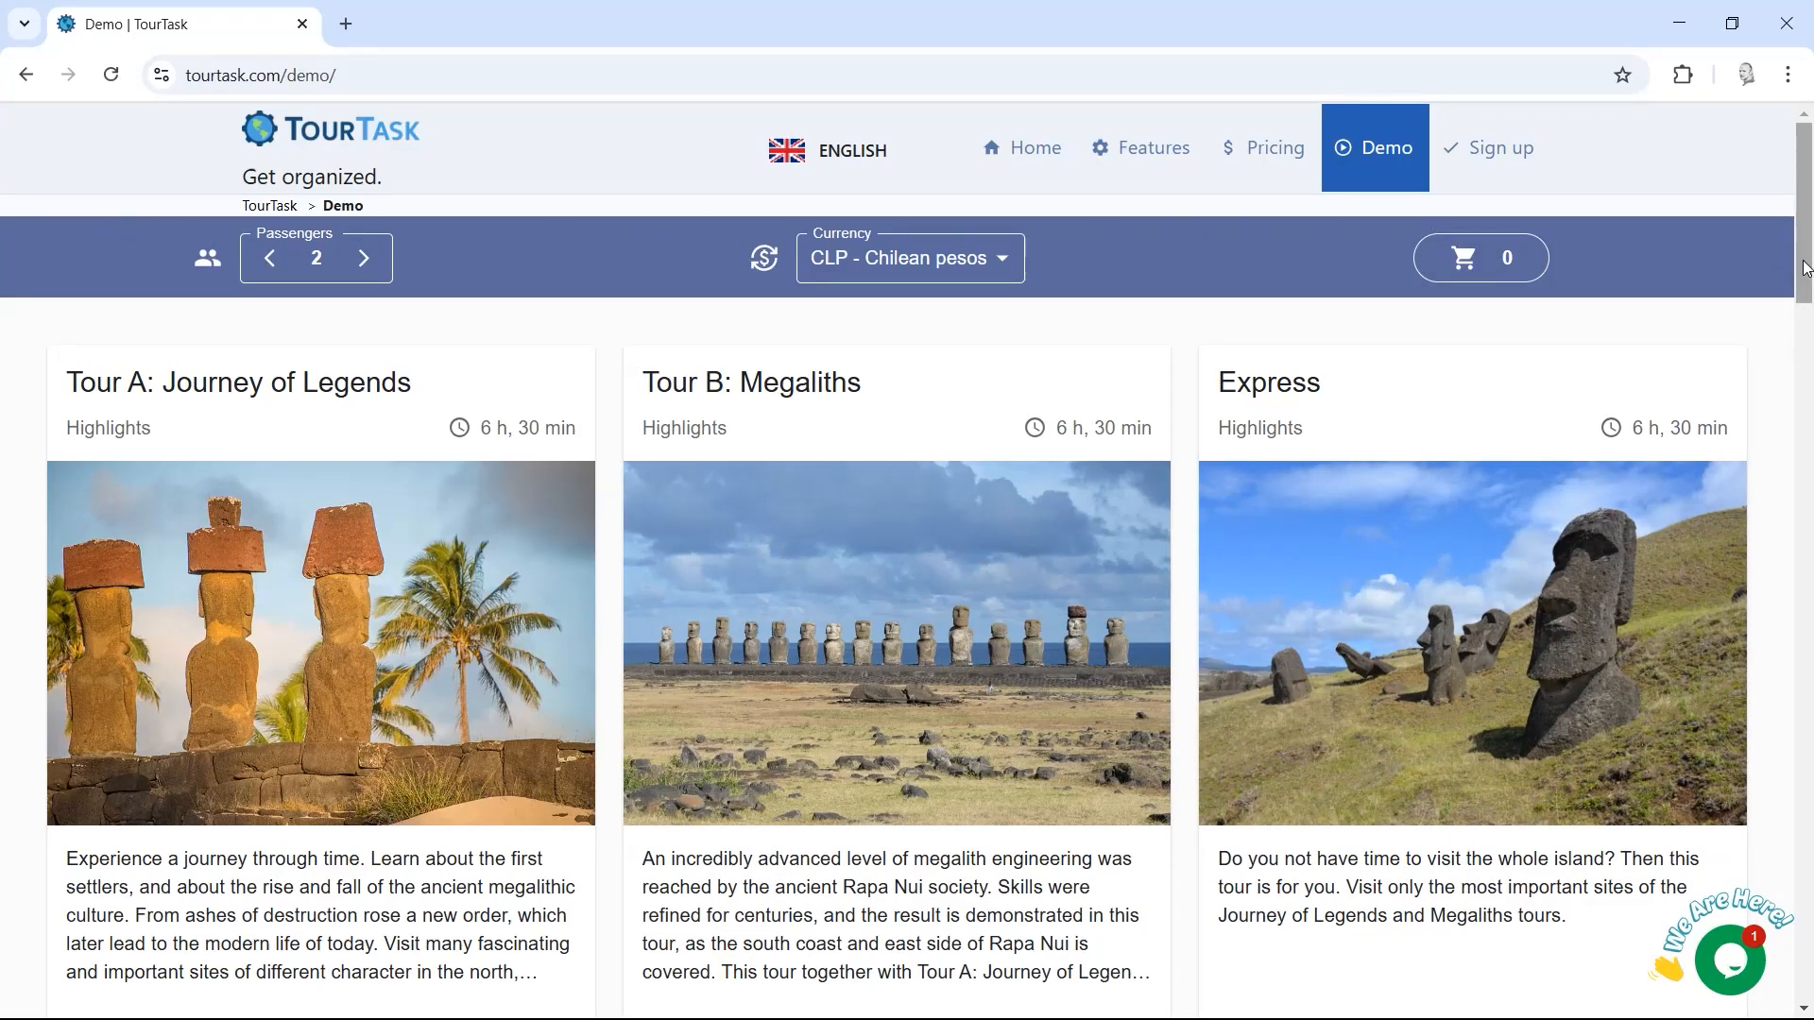
left_click_drag(1804, 268, 1794, 987)
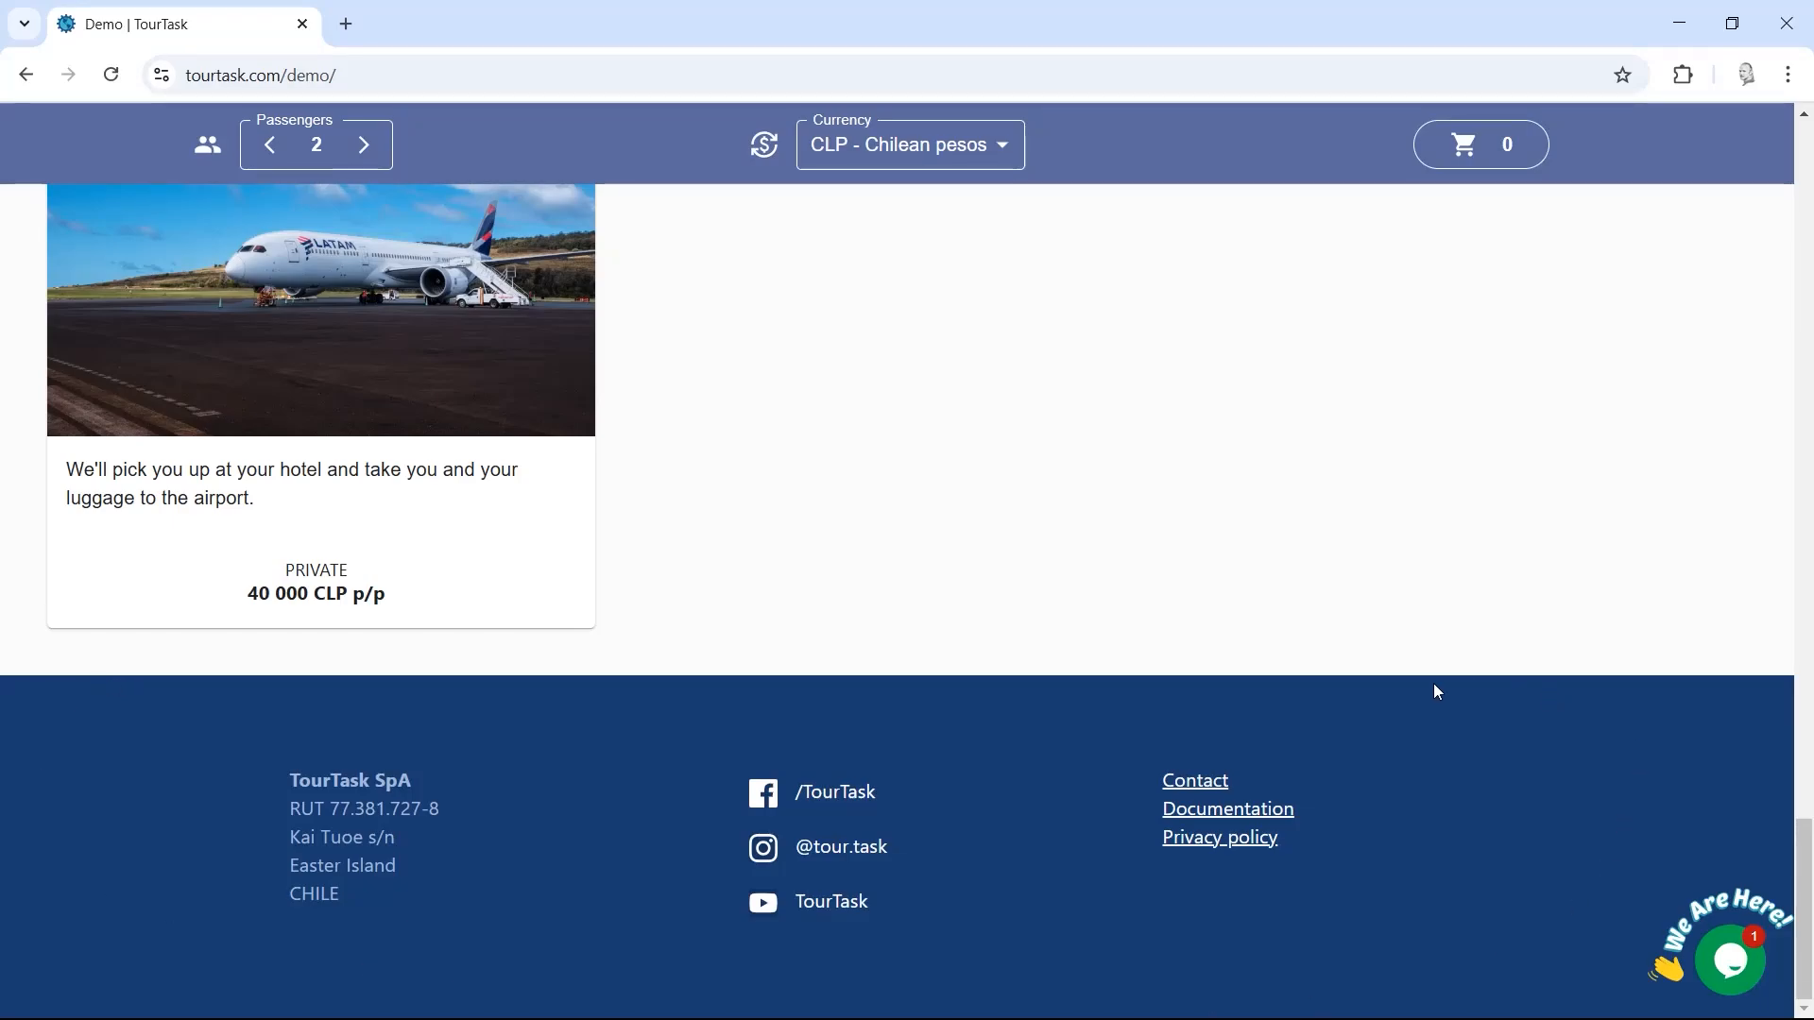
scroll(1805, 873, "up", 1)
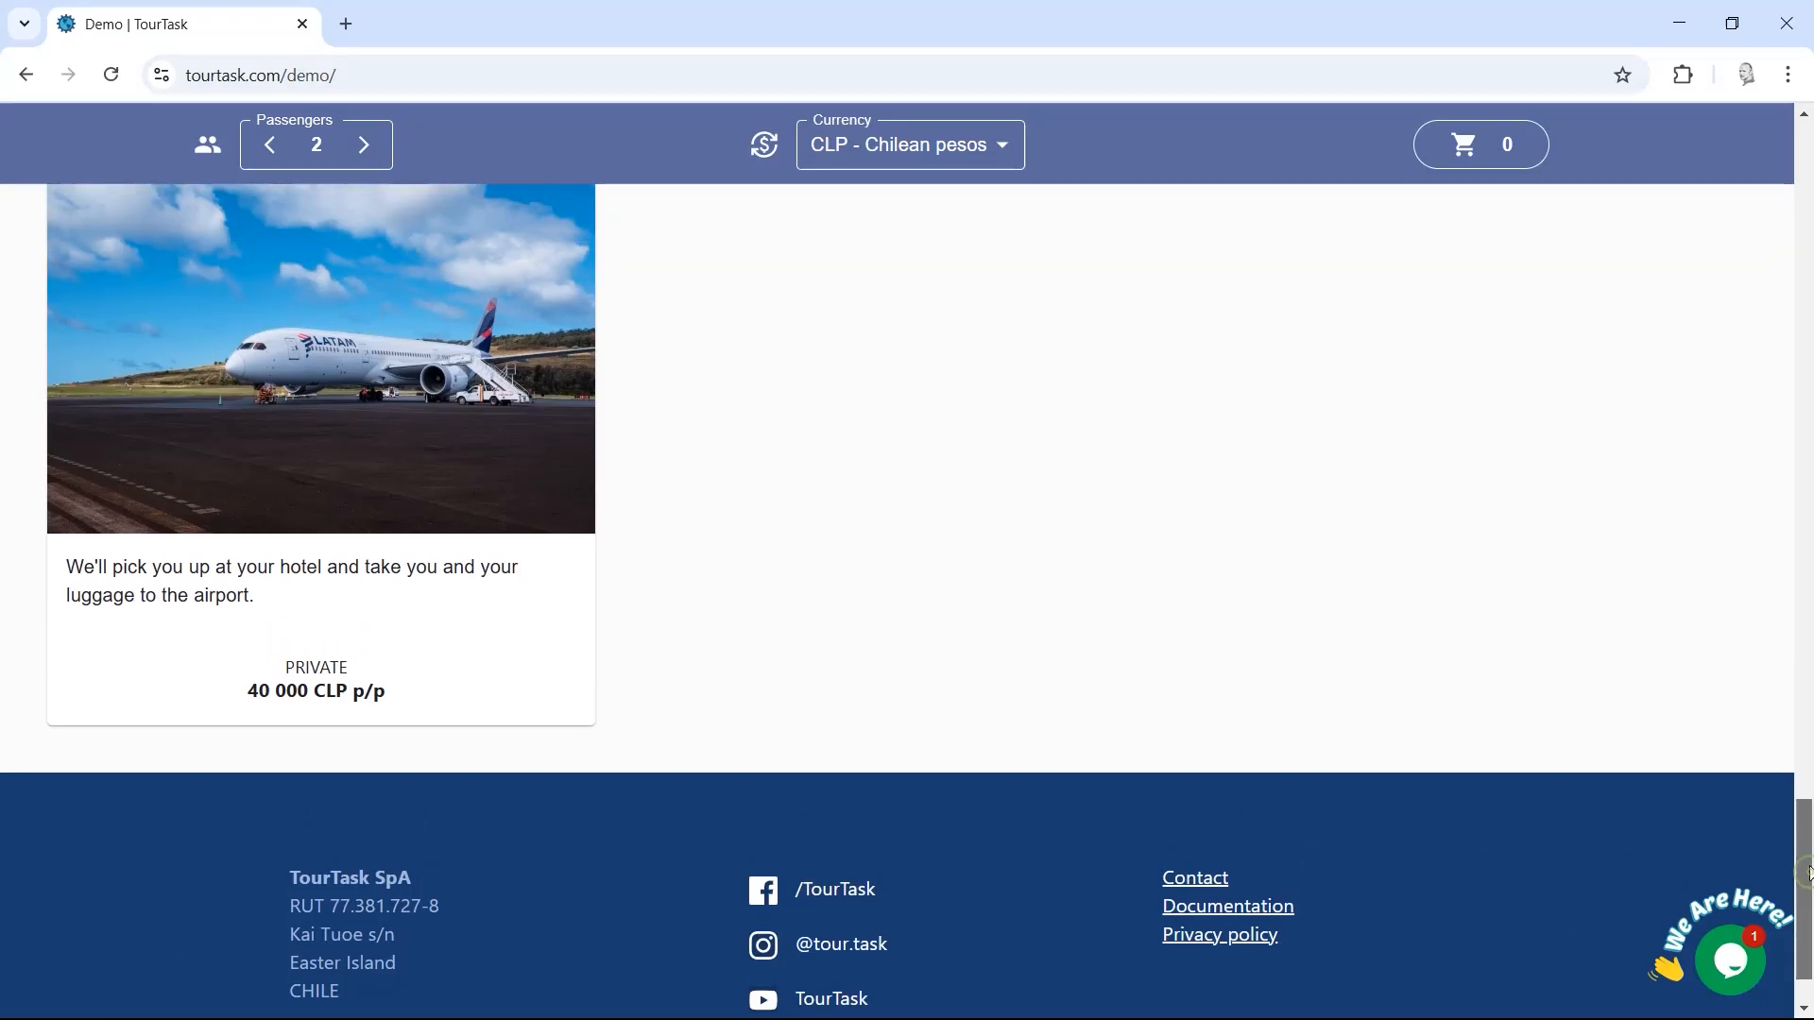
scroll(1805, 873, "down", 1)
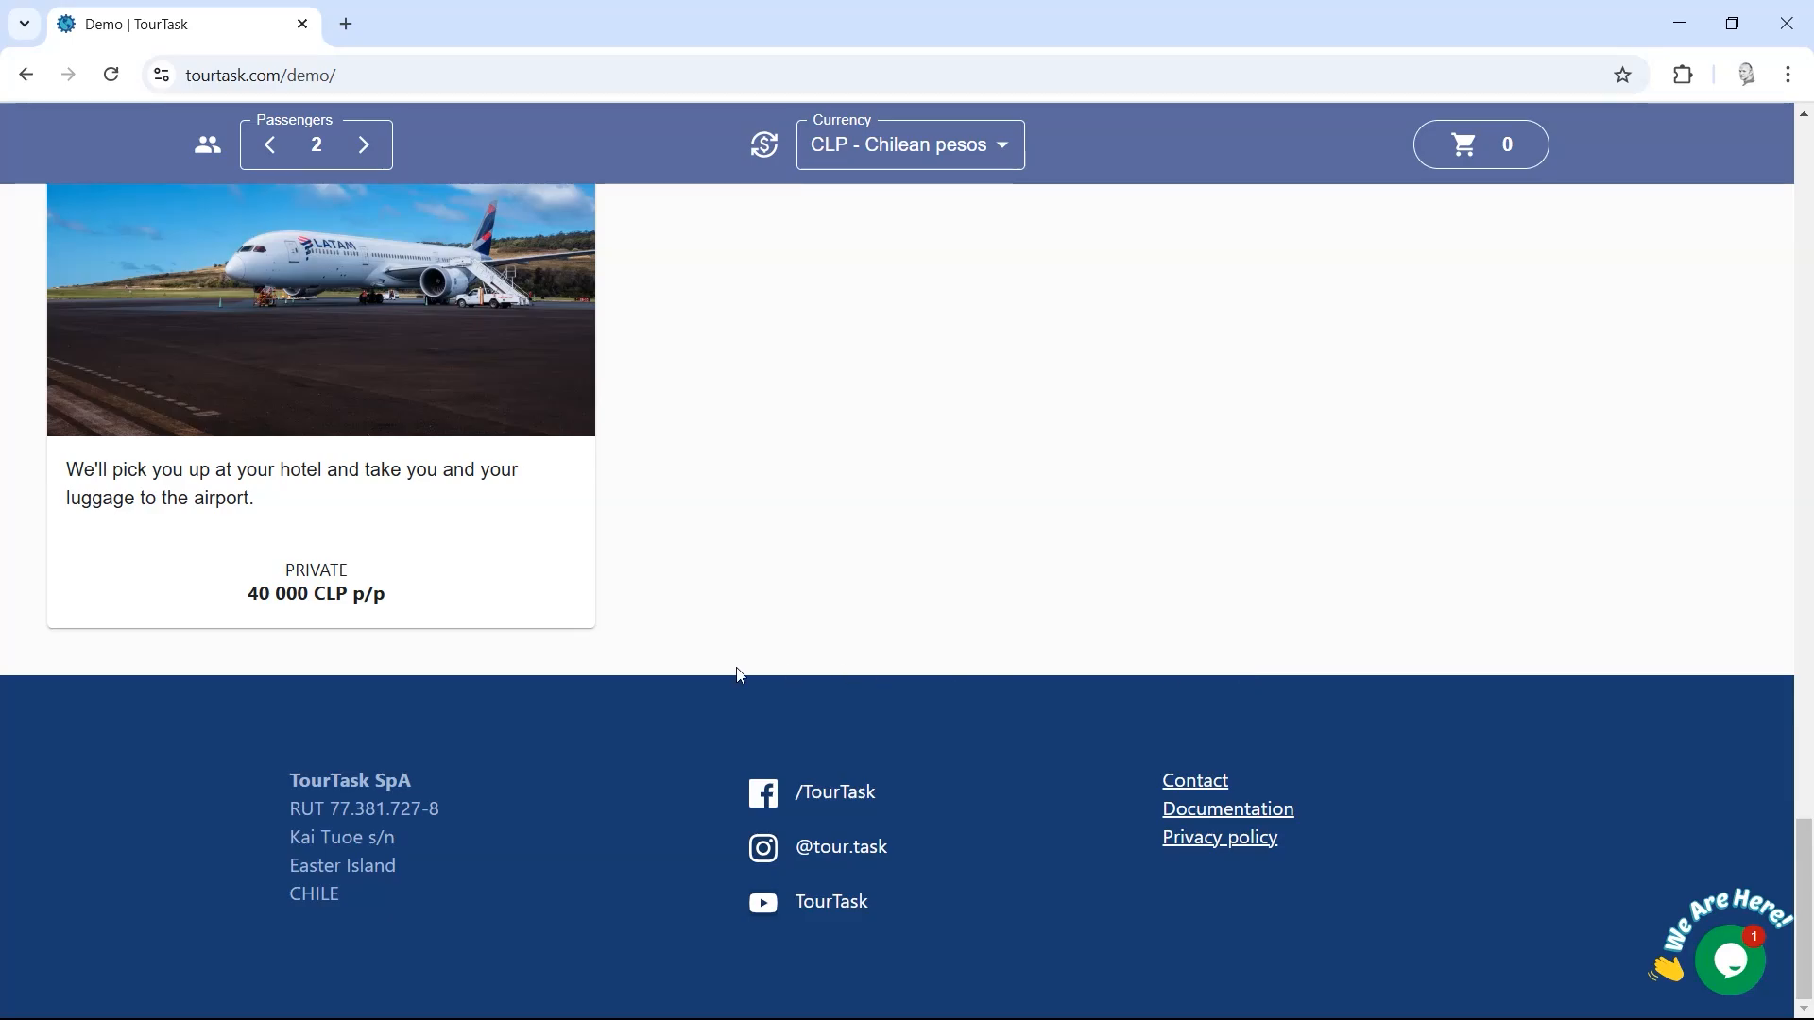
scroll(1806, 735, "up", 1)
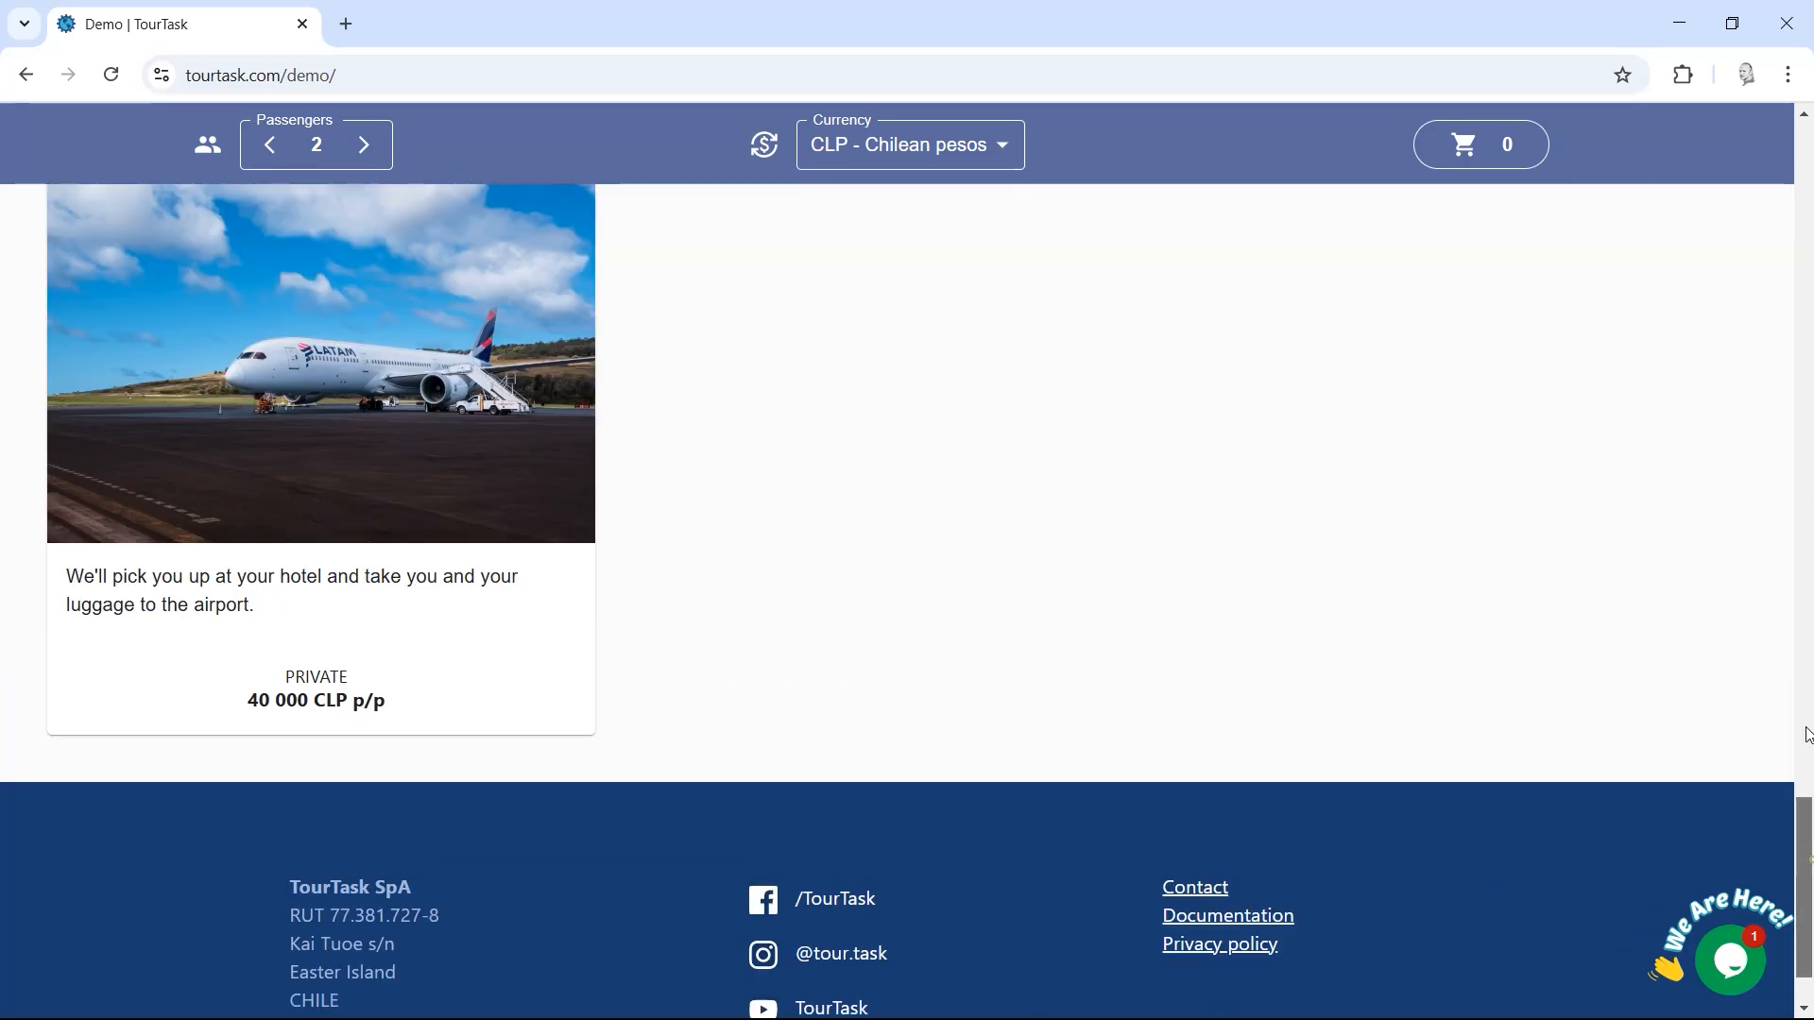
left_click_drag(1806, 734, 1805, 44)
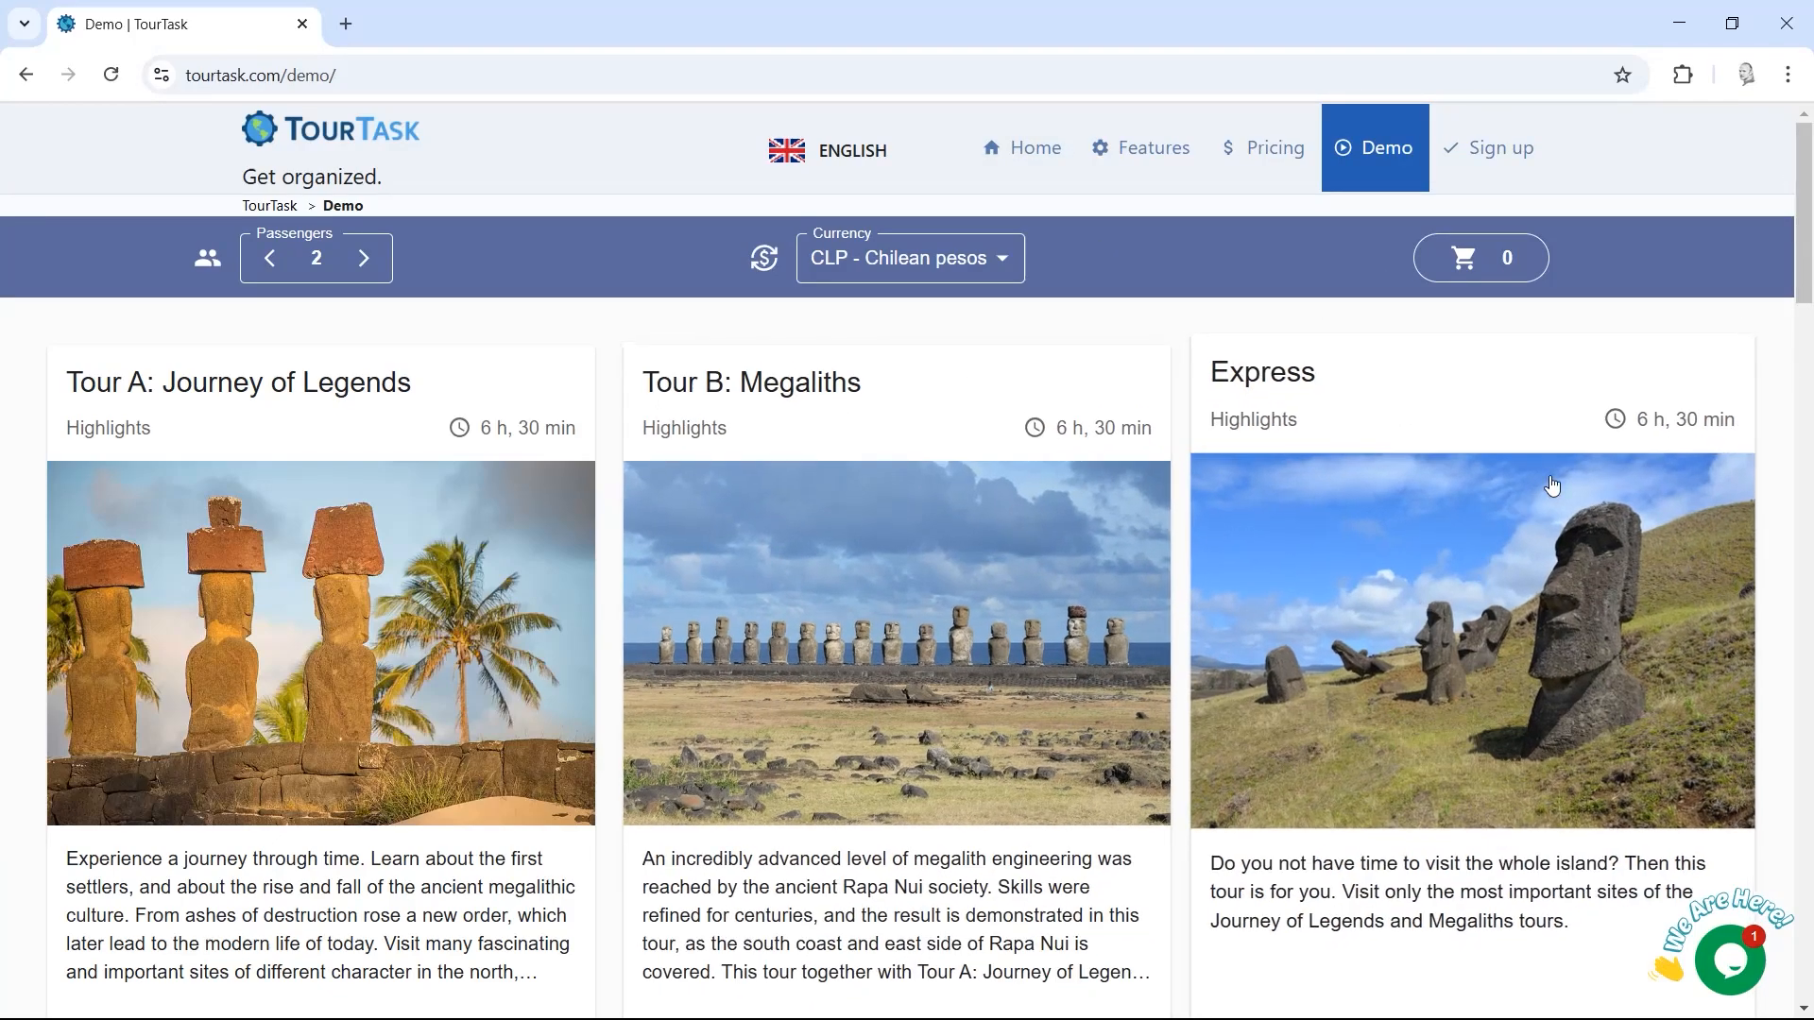
mouse_move(1805, 218)
left_mouse_down()
mouse_move(1805, 254)
mouse_move(1804, 205)
left_mouse_up()
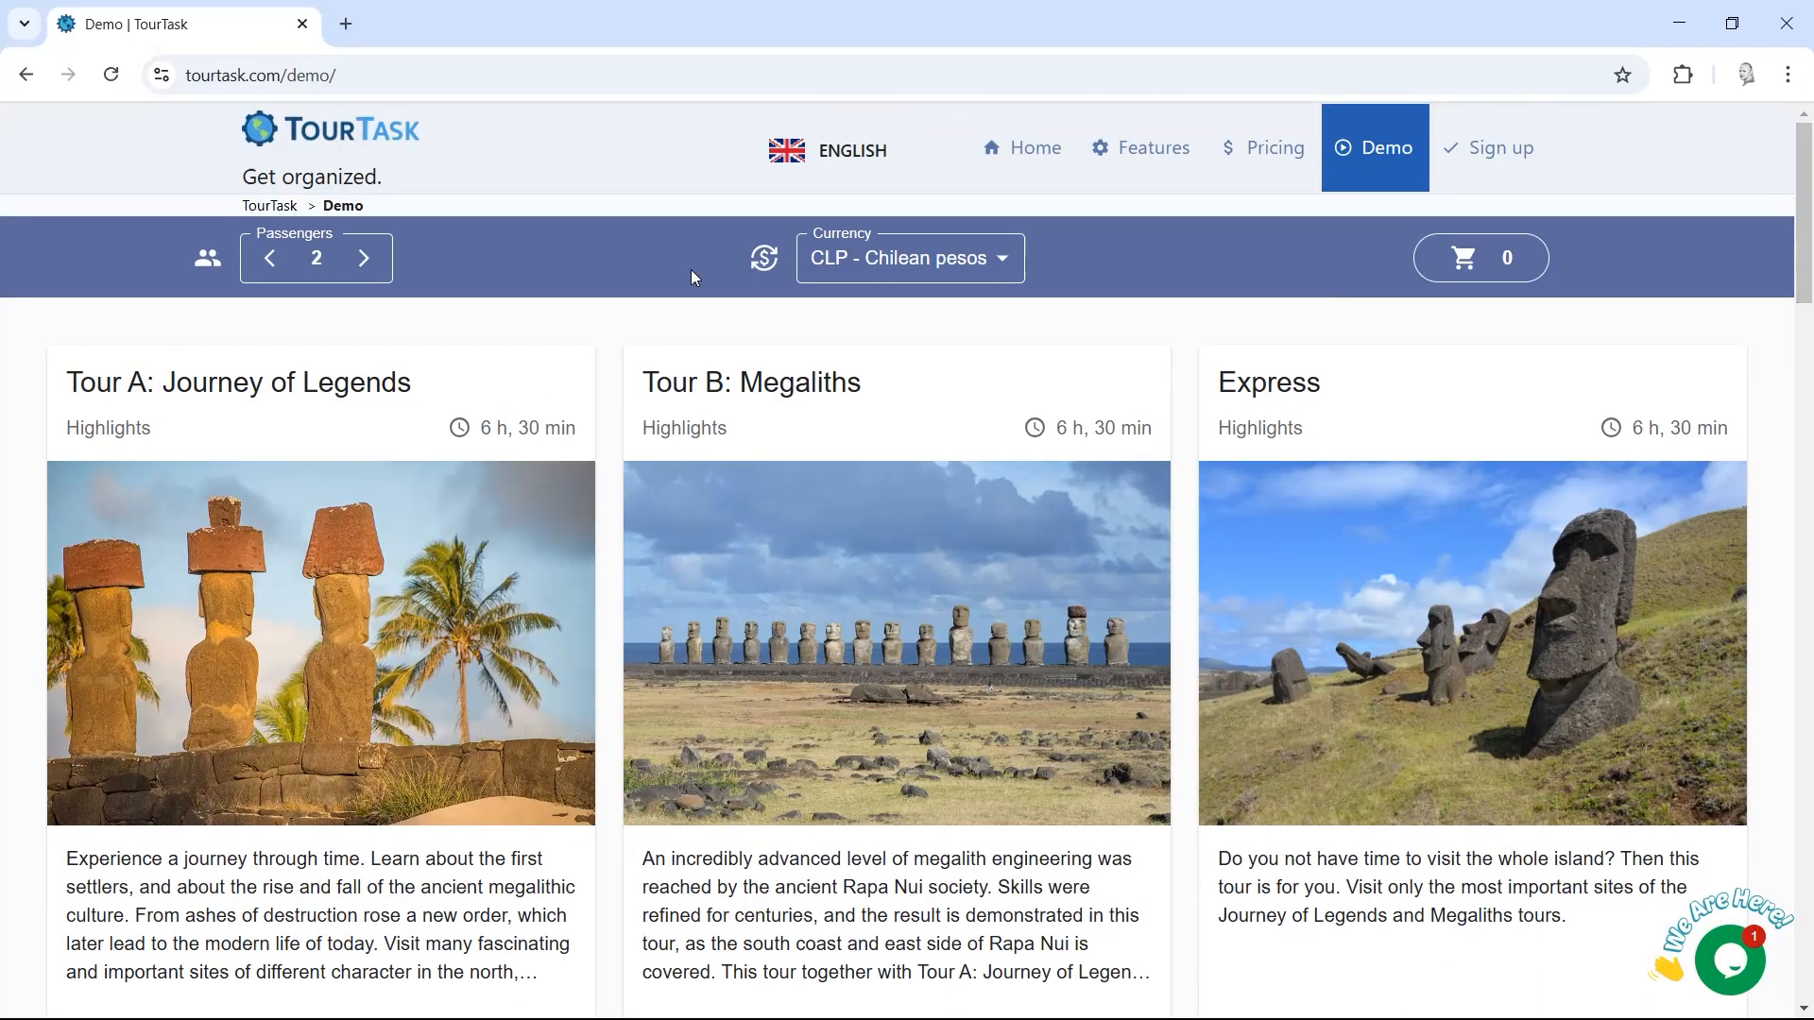
scroll(661, 274, "down", 3)
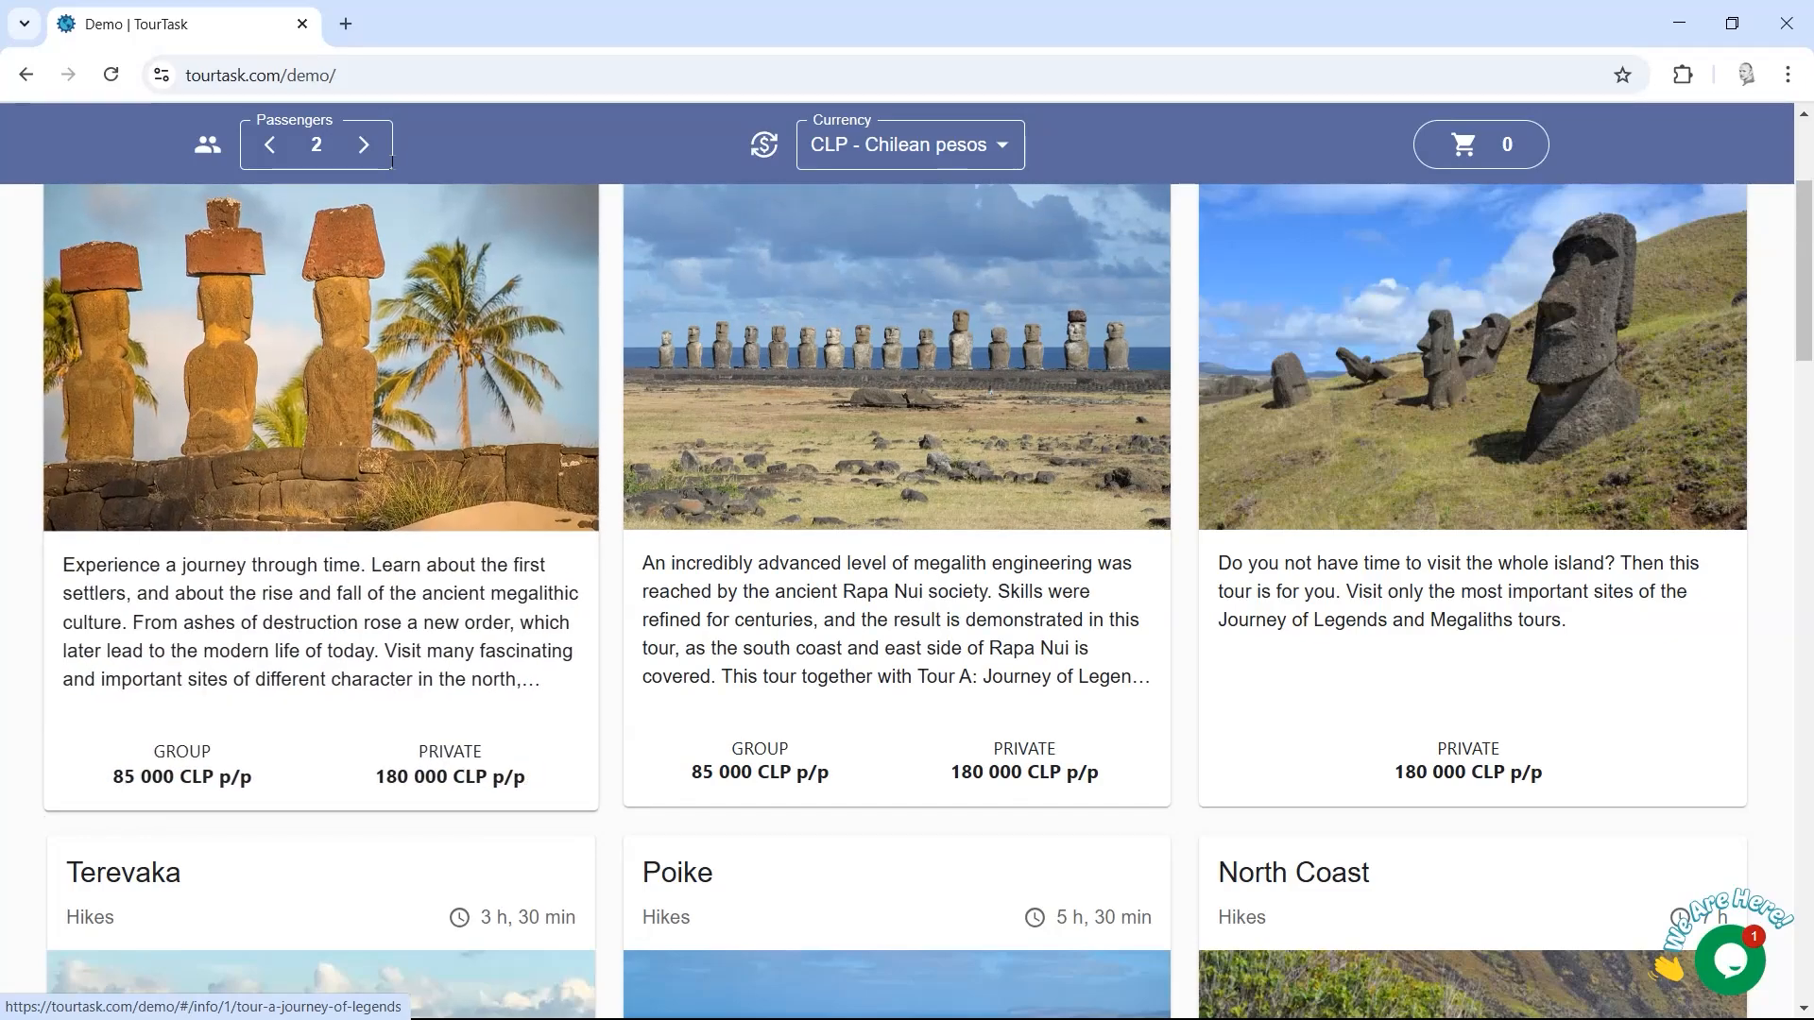
Step: Adjust the Passengers count from 2 up to 6, dropping private prices to about 96 667 CLP each
left_click(365, 151)
left_click(364, 151)
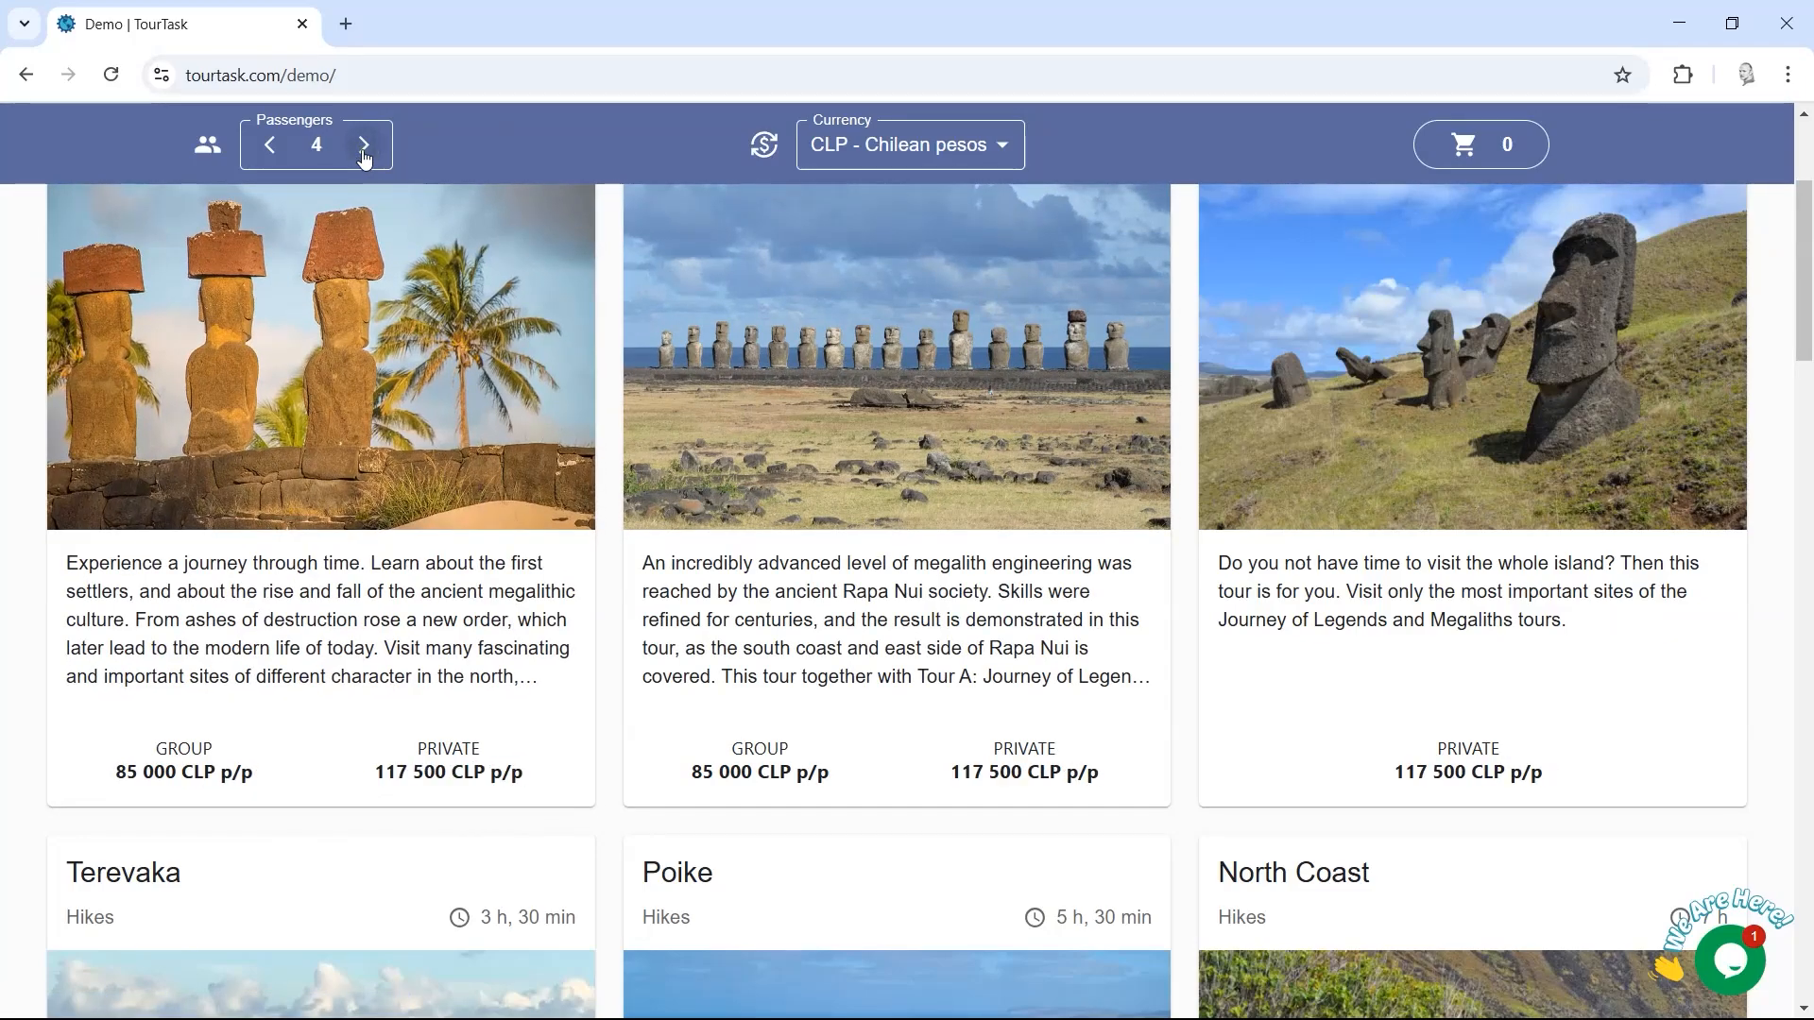
left_click(271, 152)
left_click(272, 151)
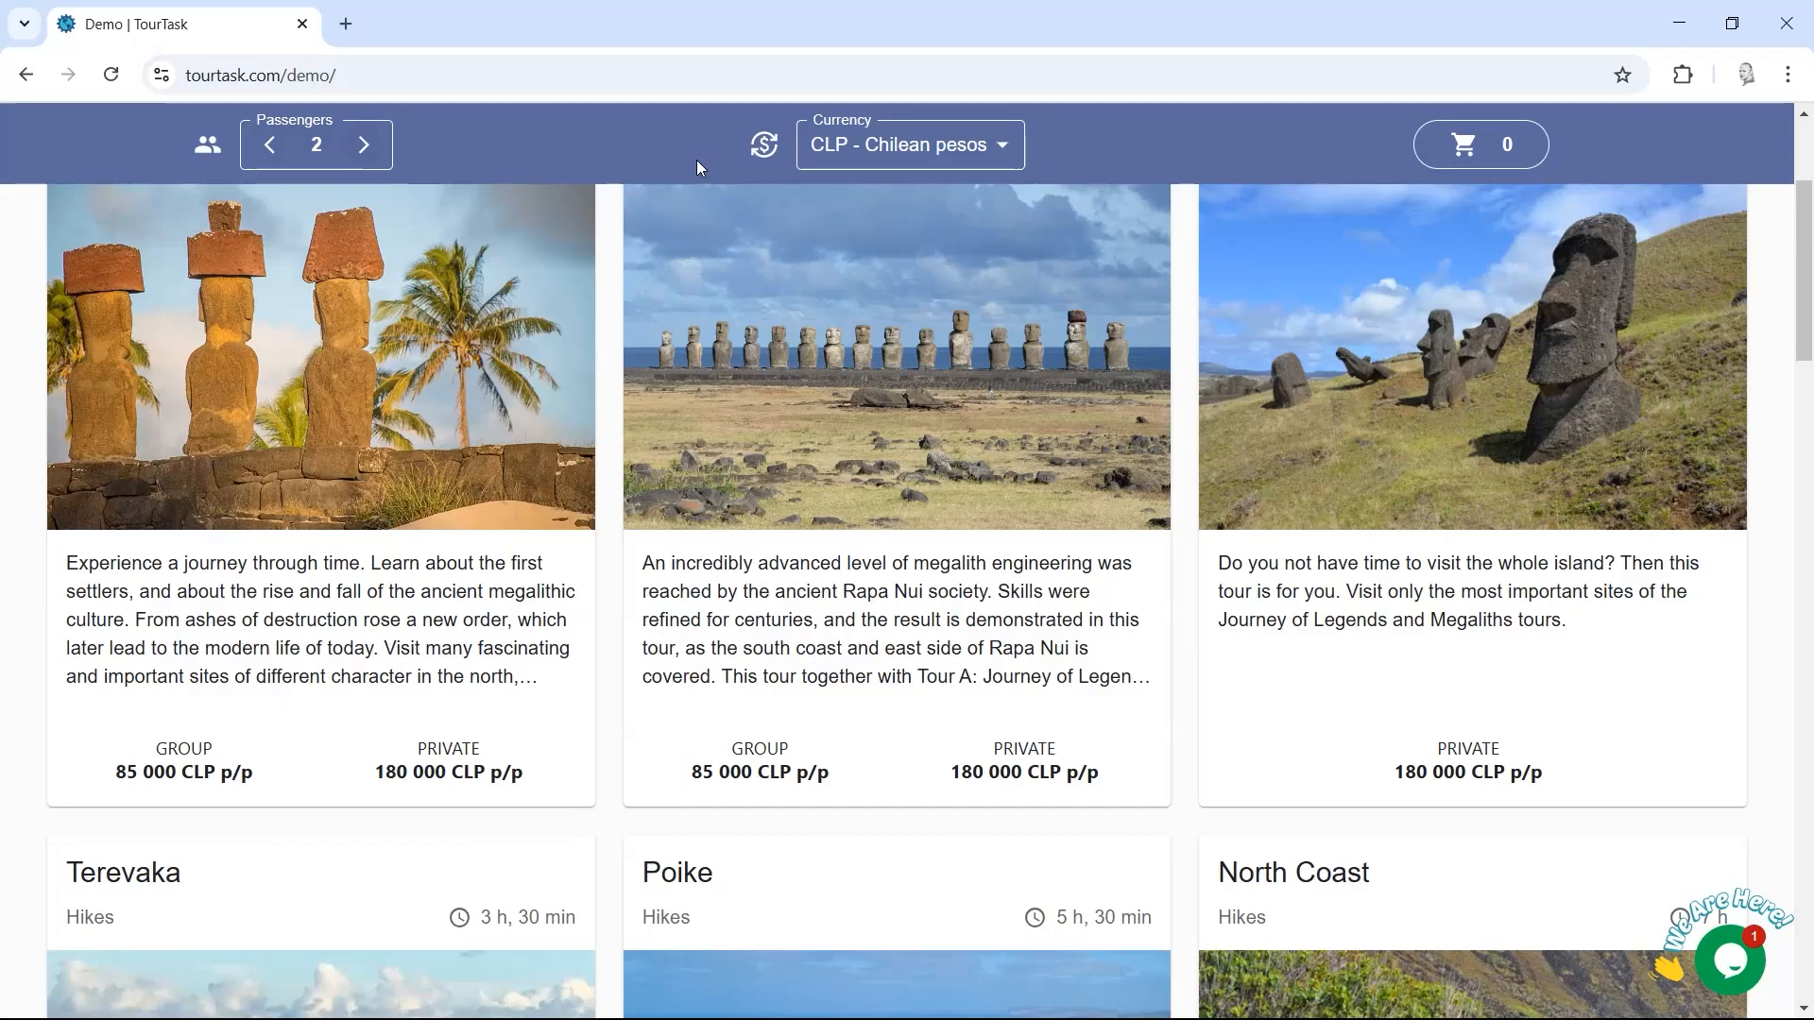
left_click_drag(1806, 285, 1810, 265)
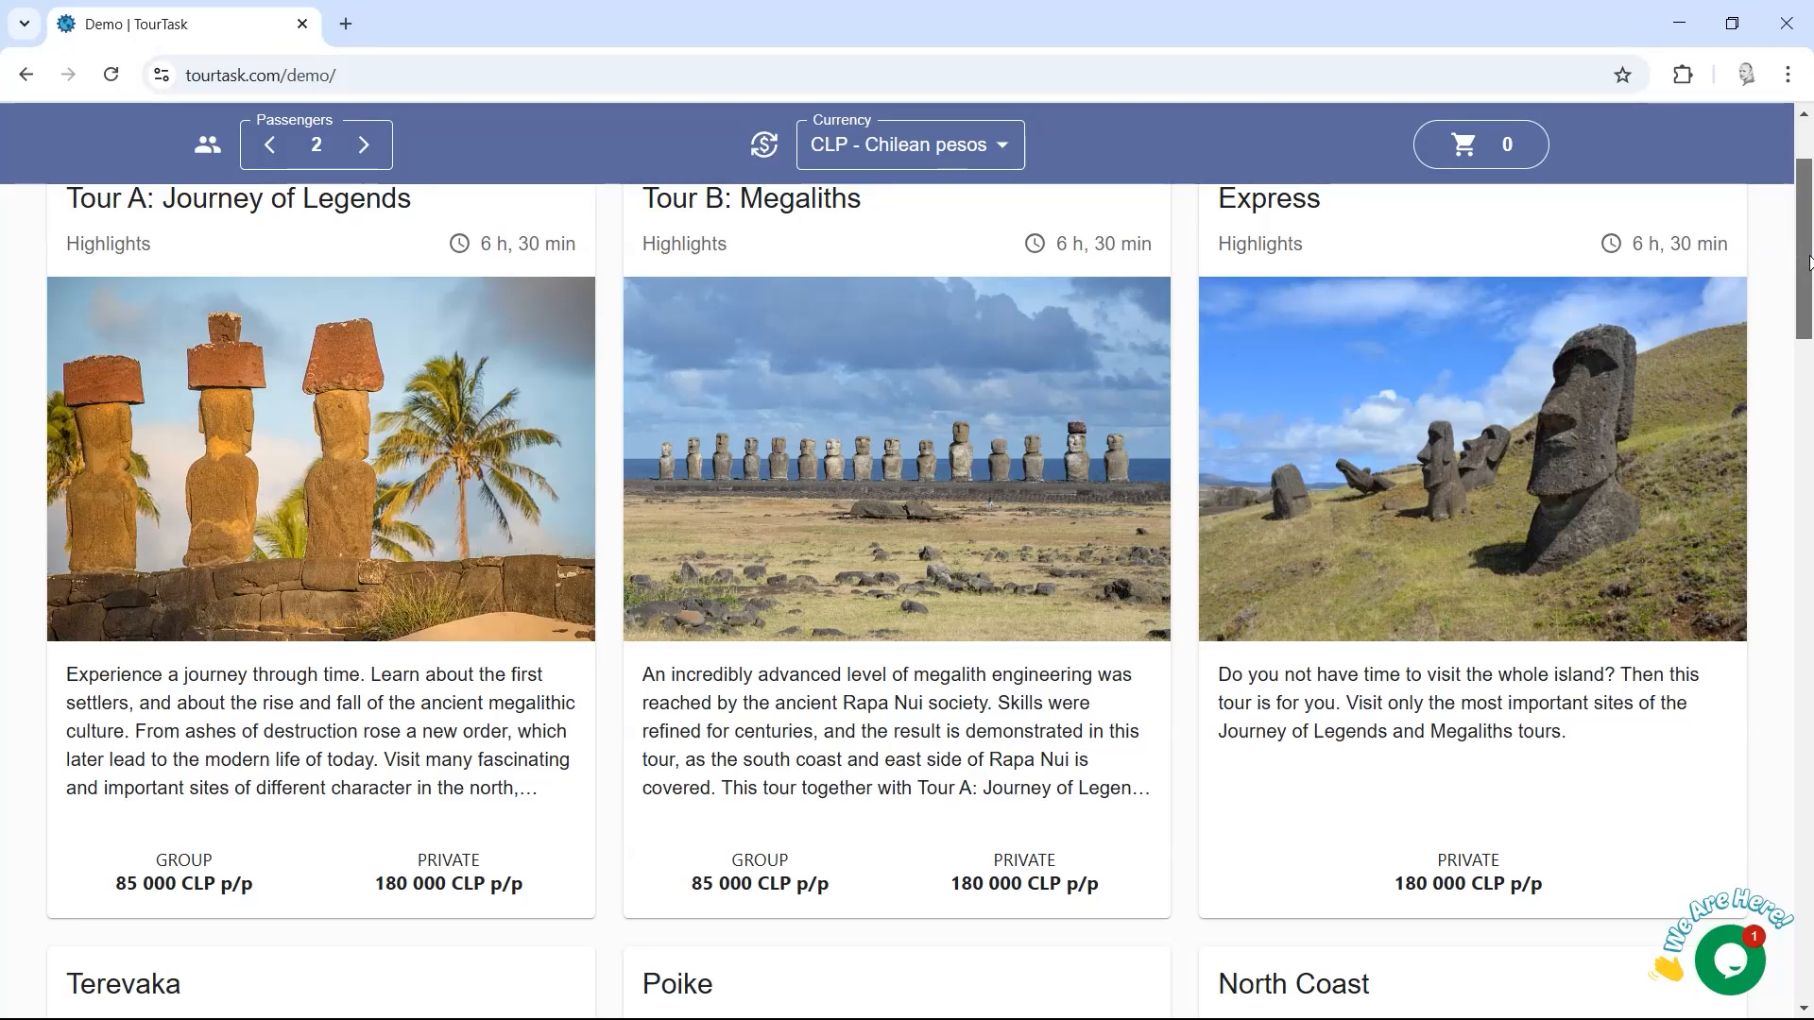
left_click_drag(1810, 264, 1810, 277)
left_click(364, 145)
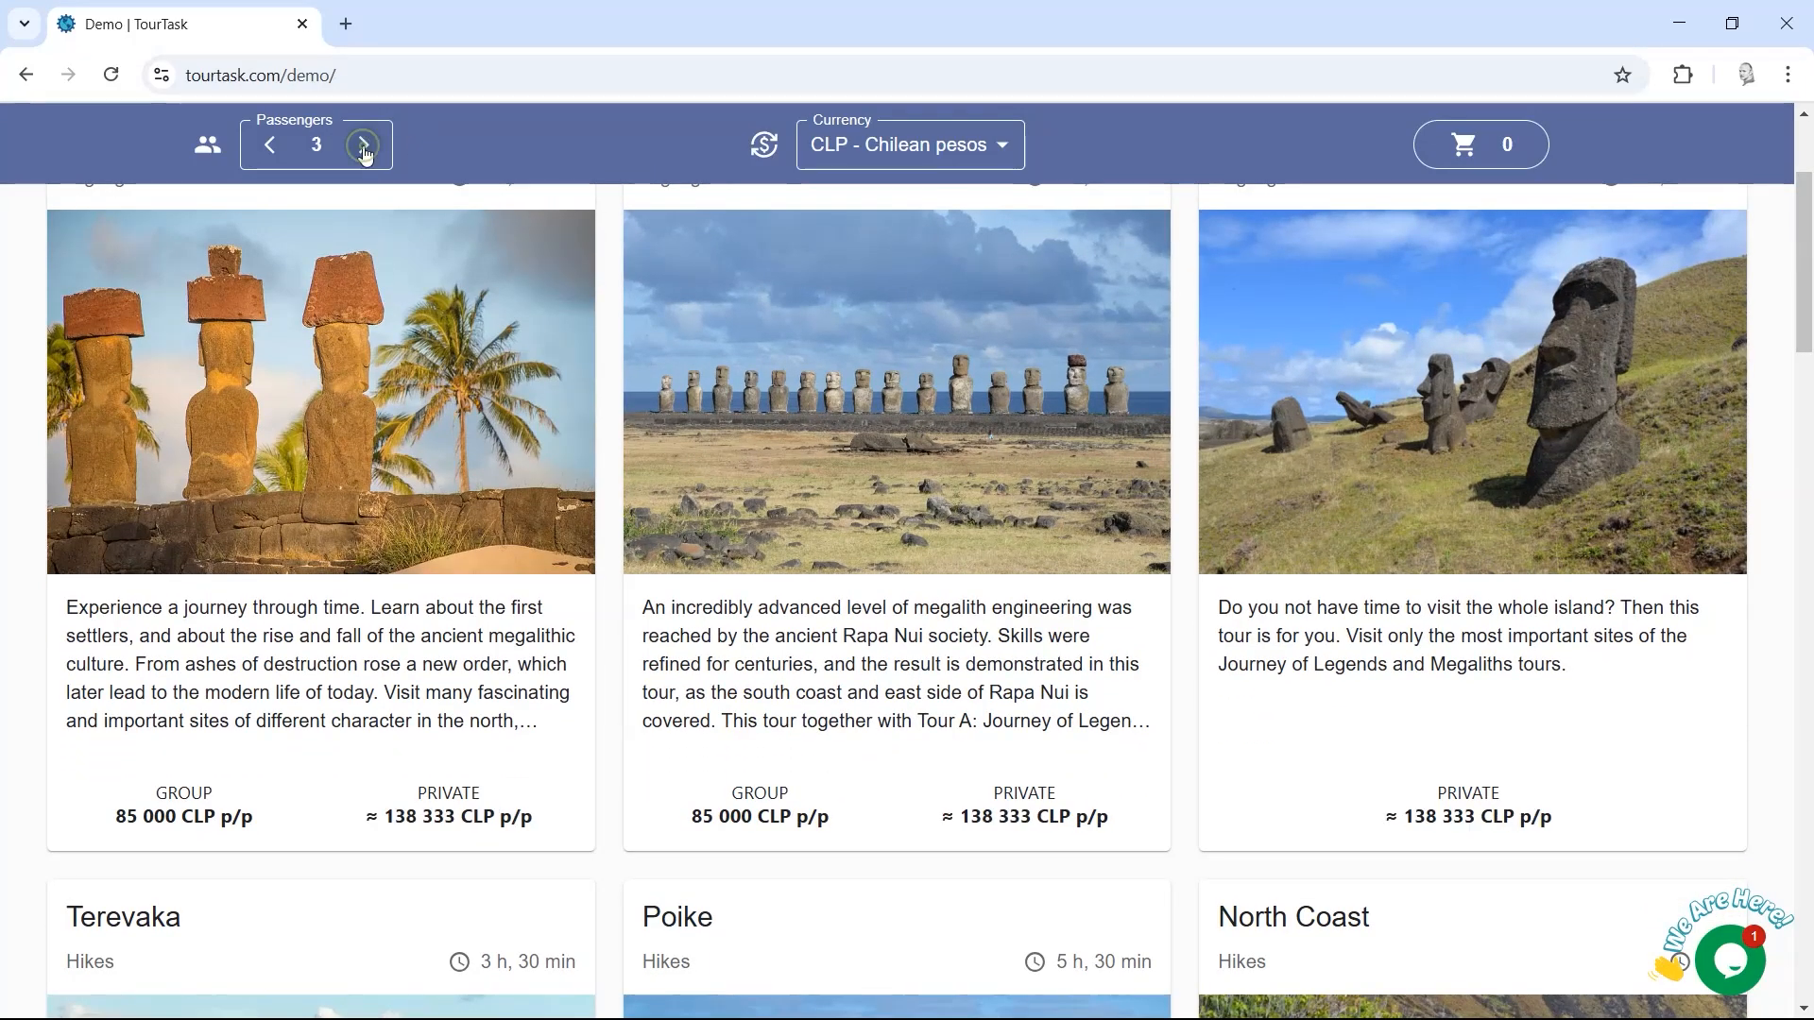
left_click(365, 145)
left_click(364, 145)
left_click(365, 145)
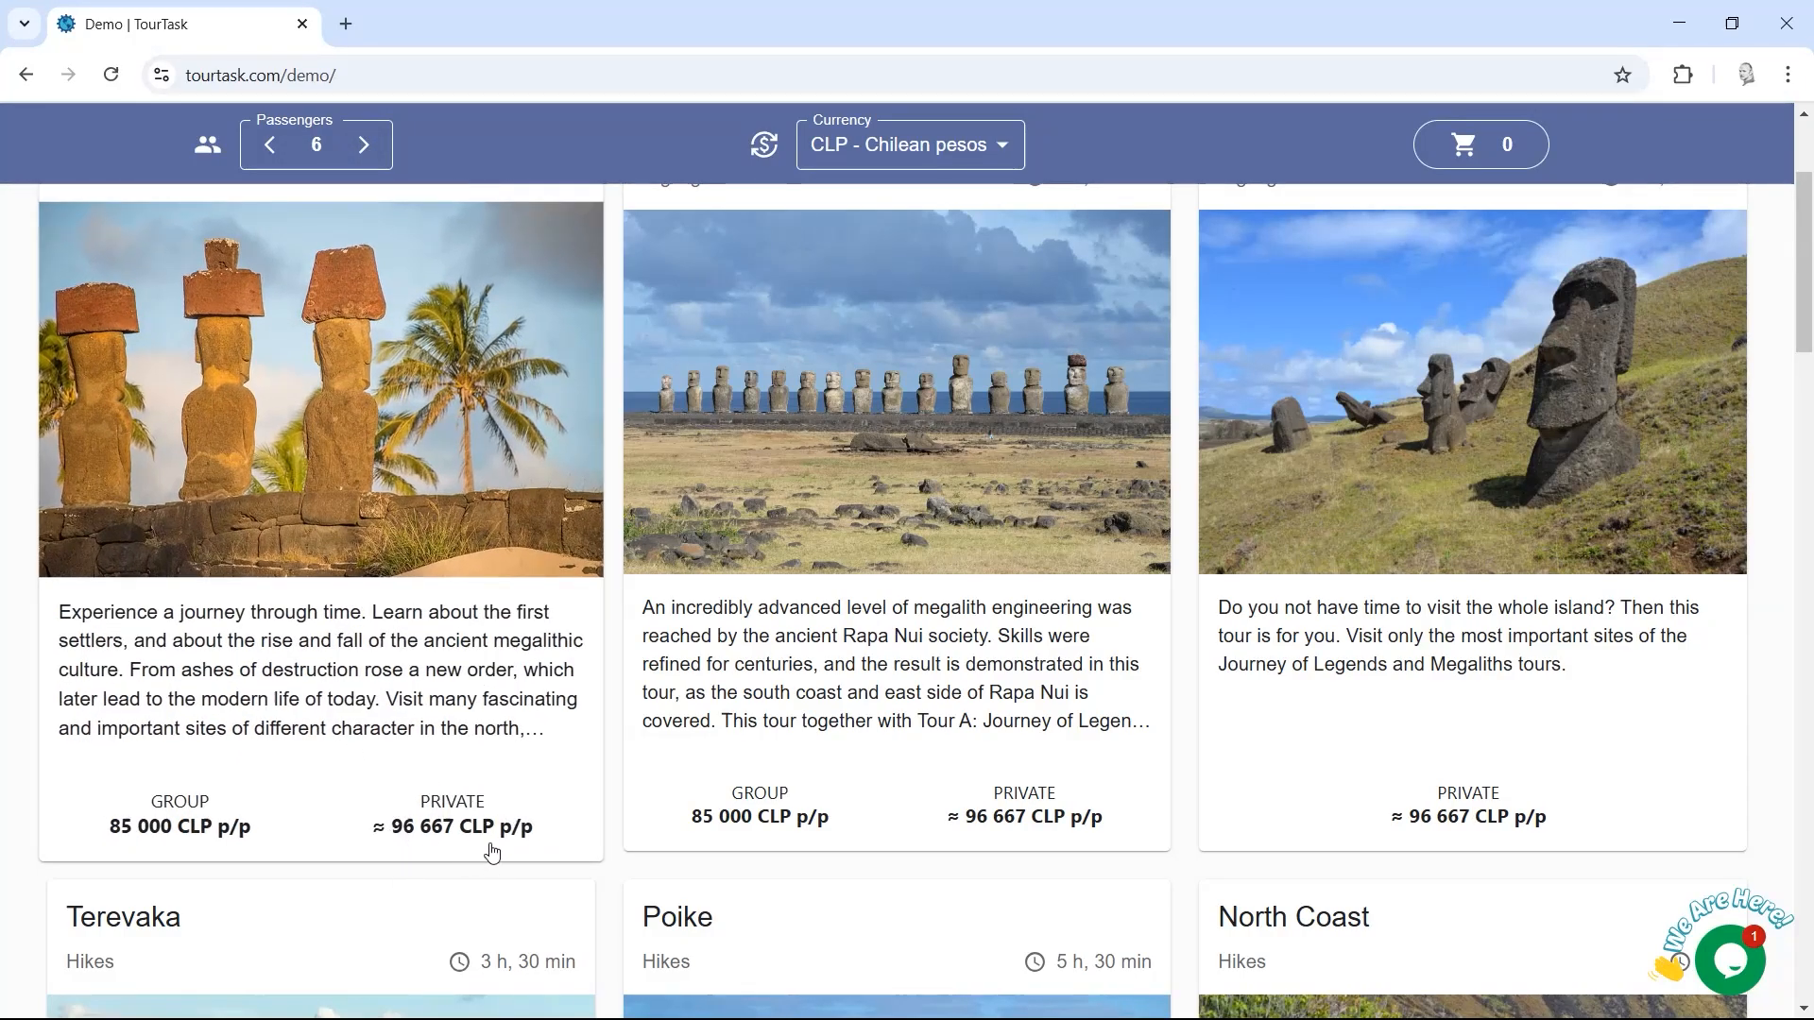
left_click_drag(1810, 309, 1811, 272)
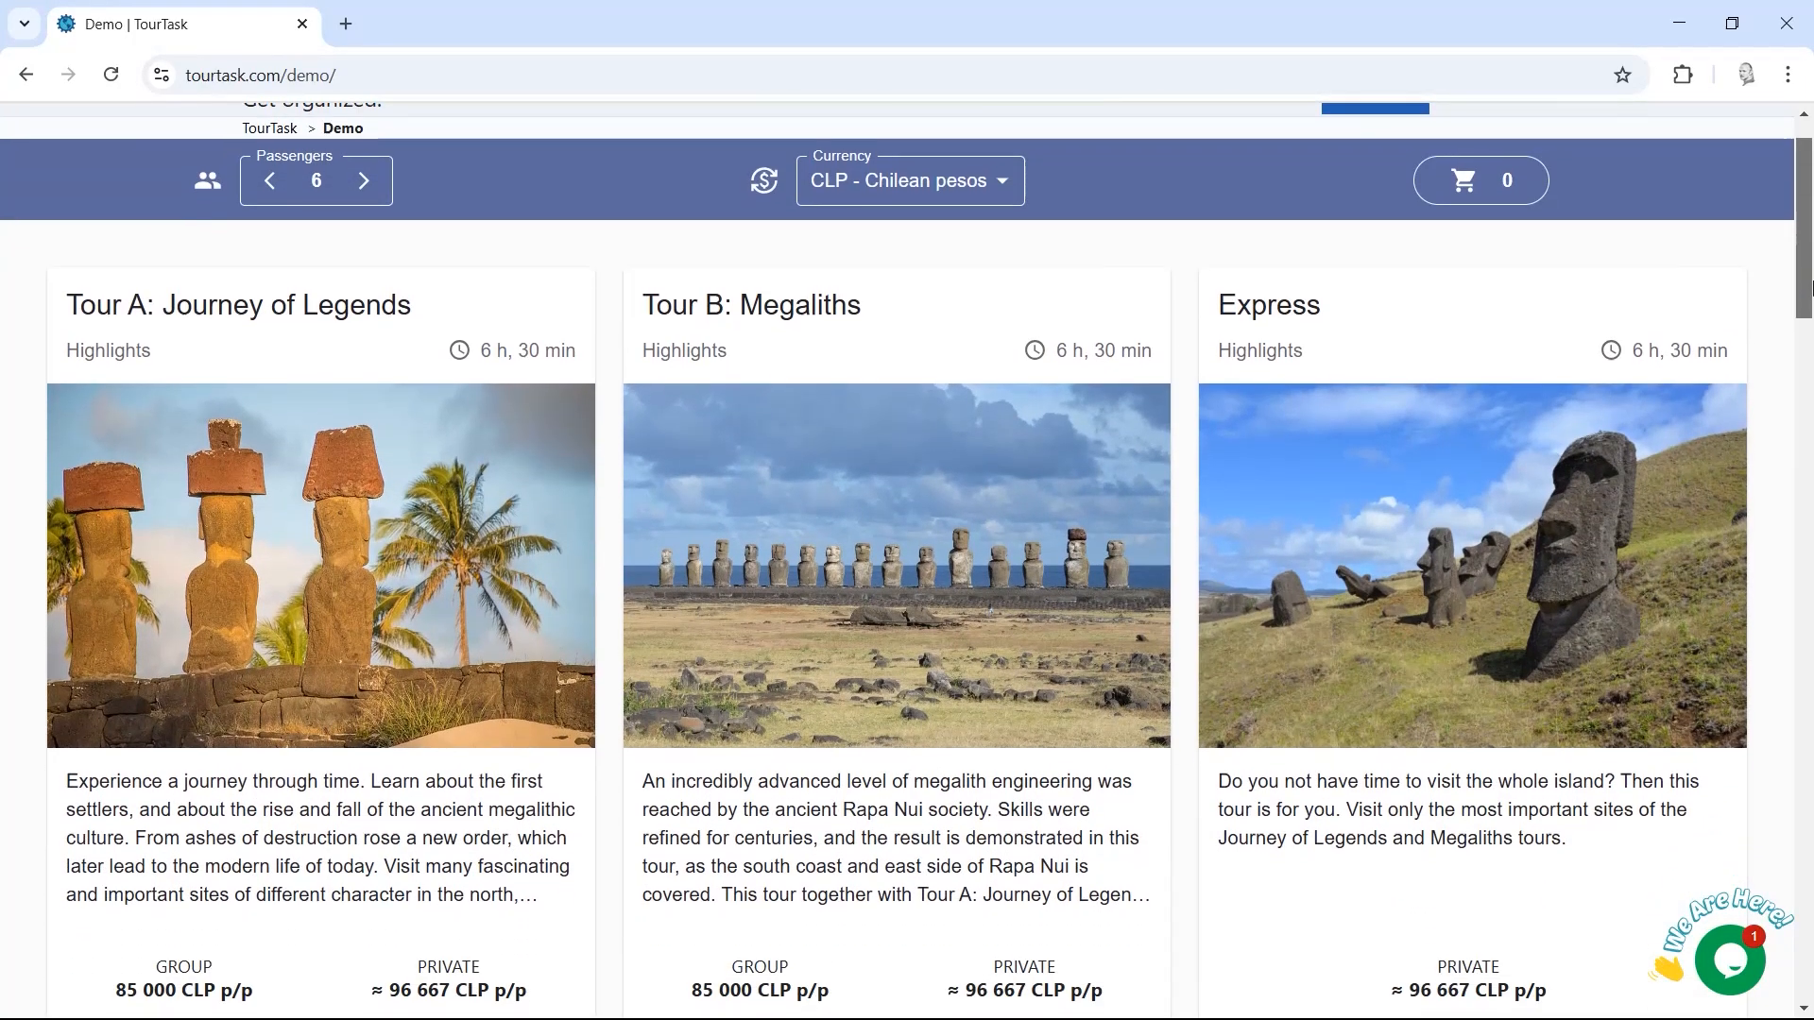
Step: Switch the Currency from Chilean pesos to USD - U.S. dollars and scroll the tour list
left_click(1013, 189)
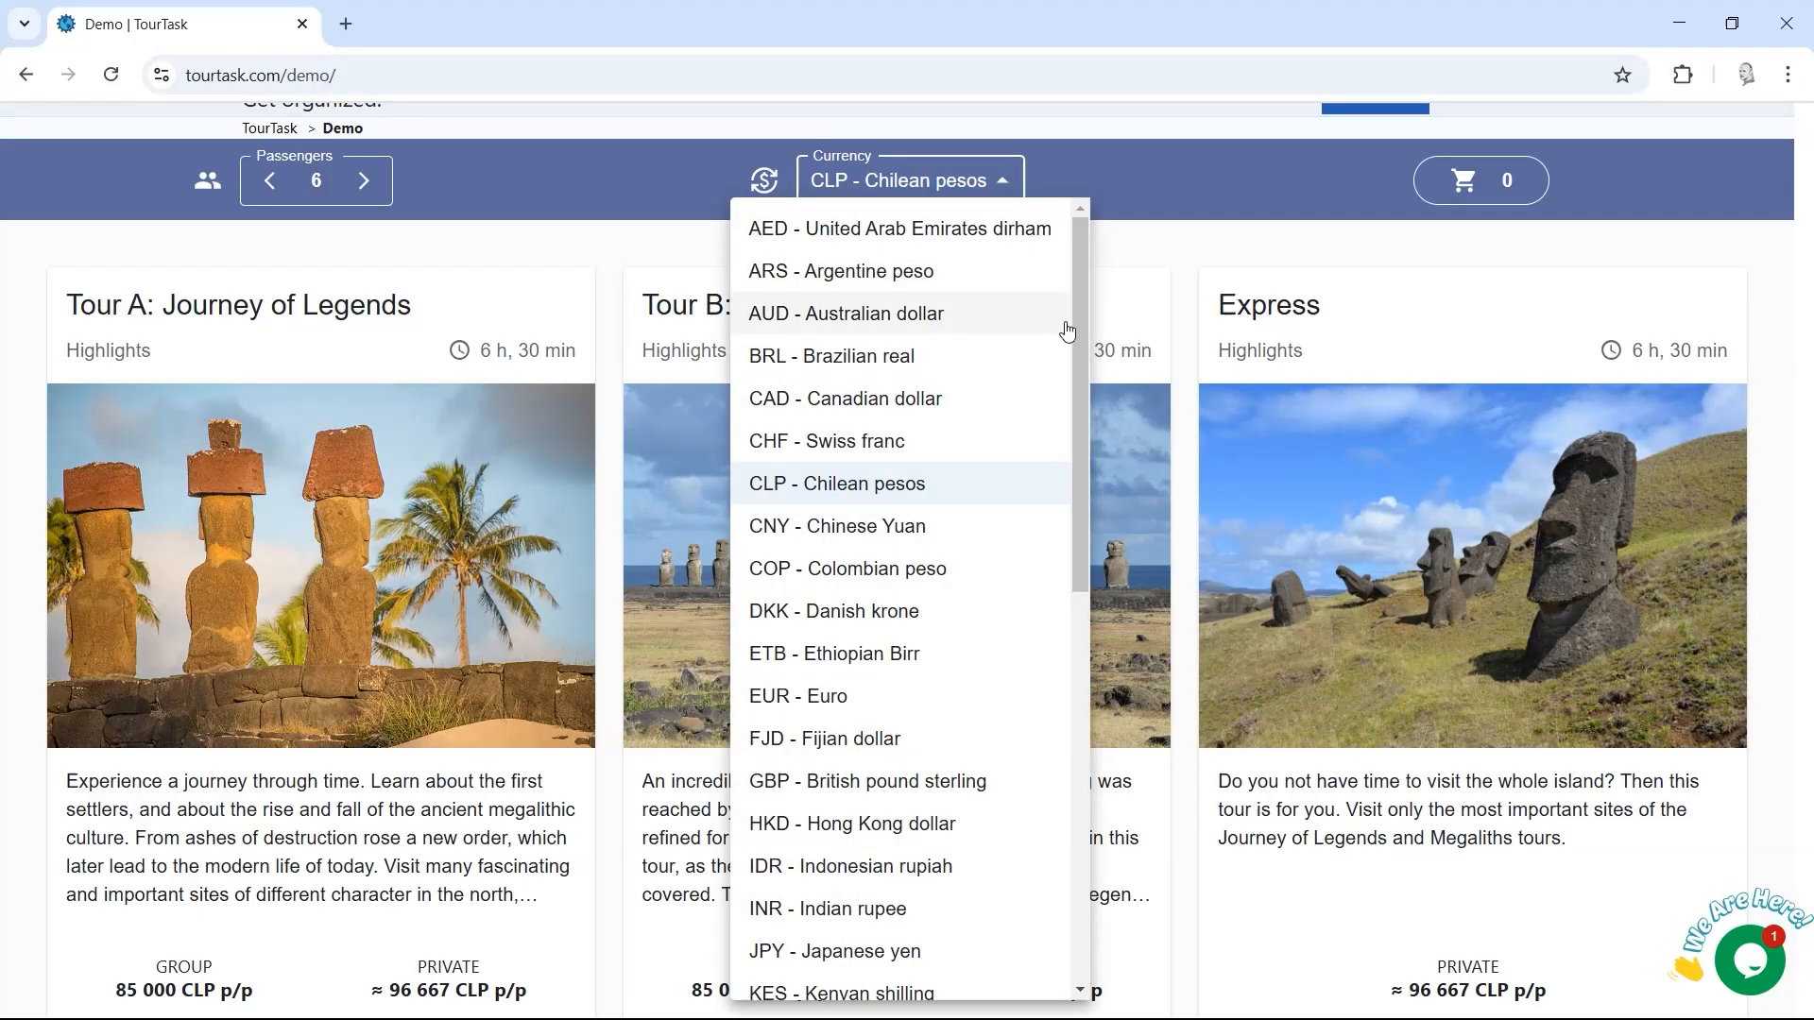
left_click_drag(1081, 350, 1069, 756)
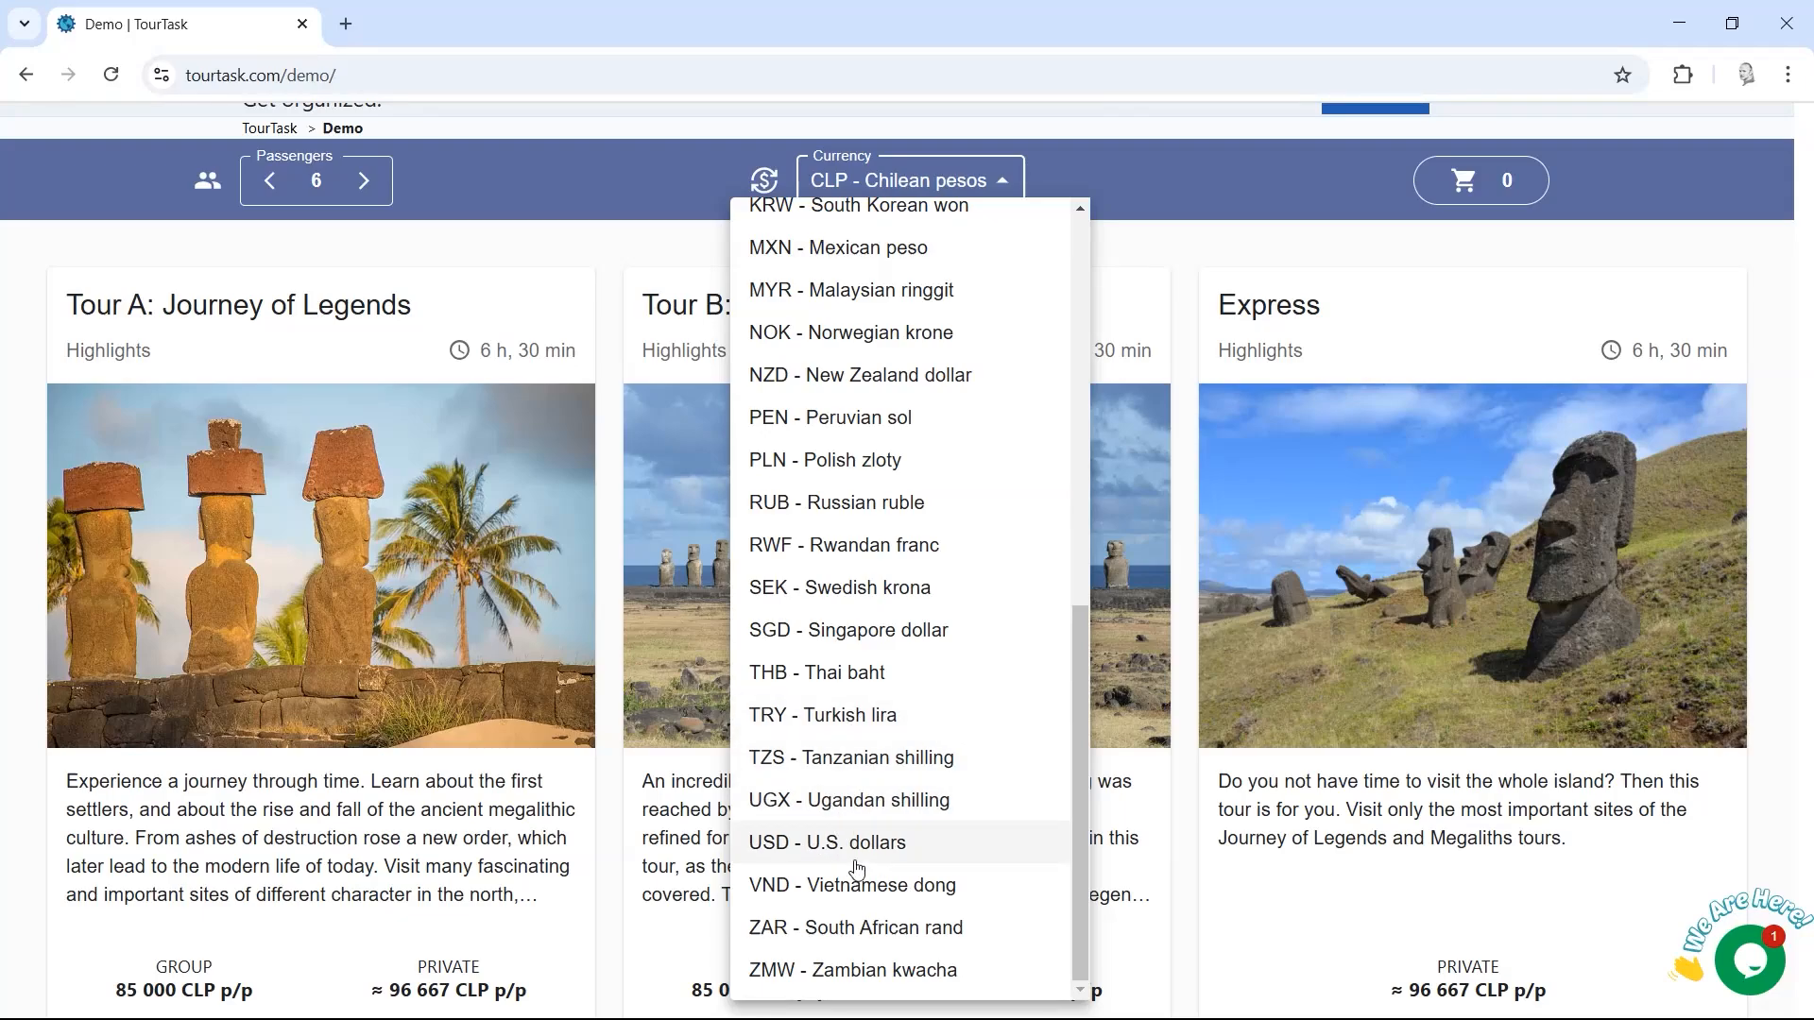
left_click(869, 842)
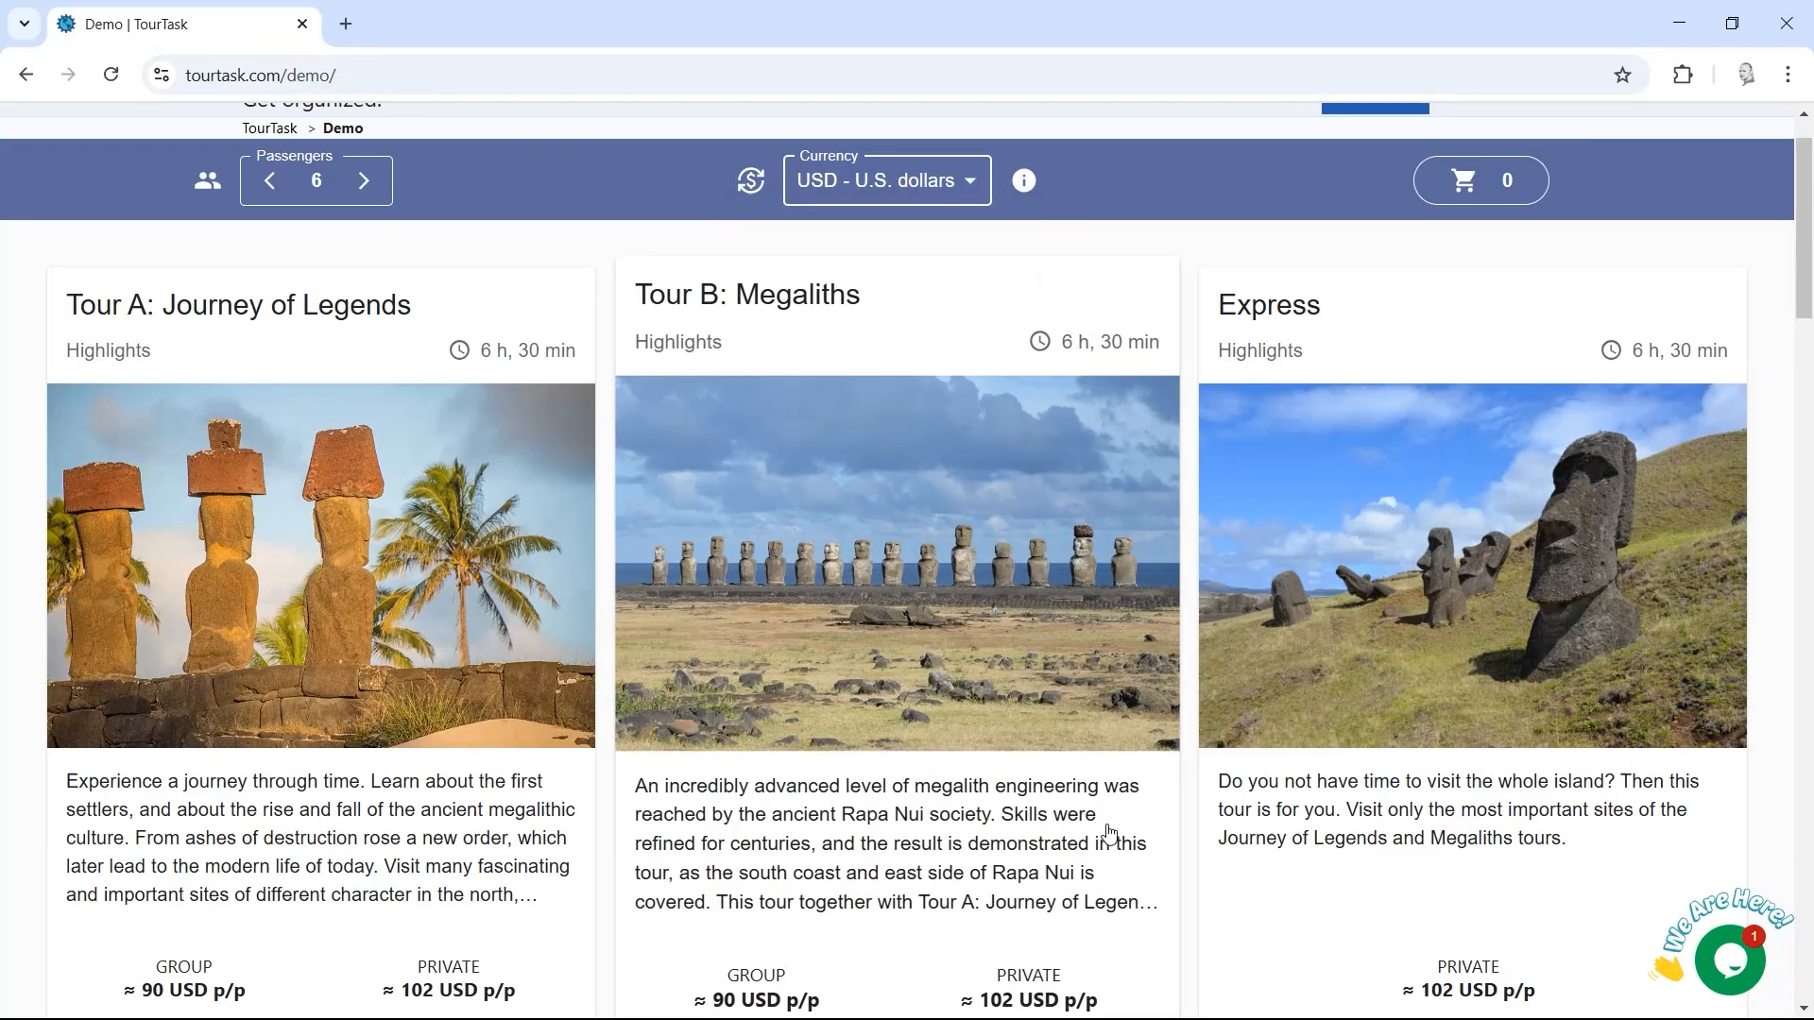
left_click_drag(1805, 271, 1809, 231)
left_click(945, 260)
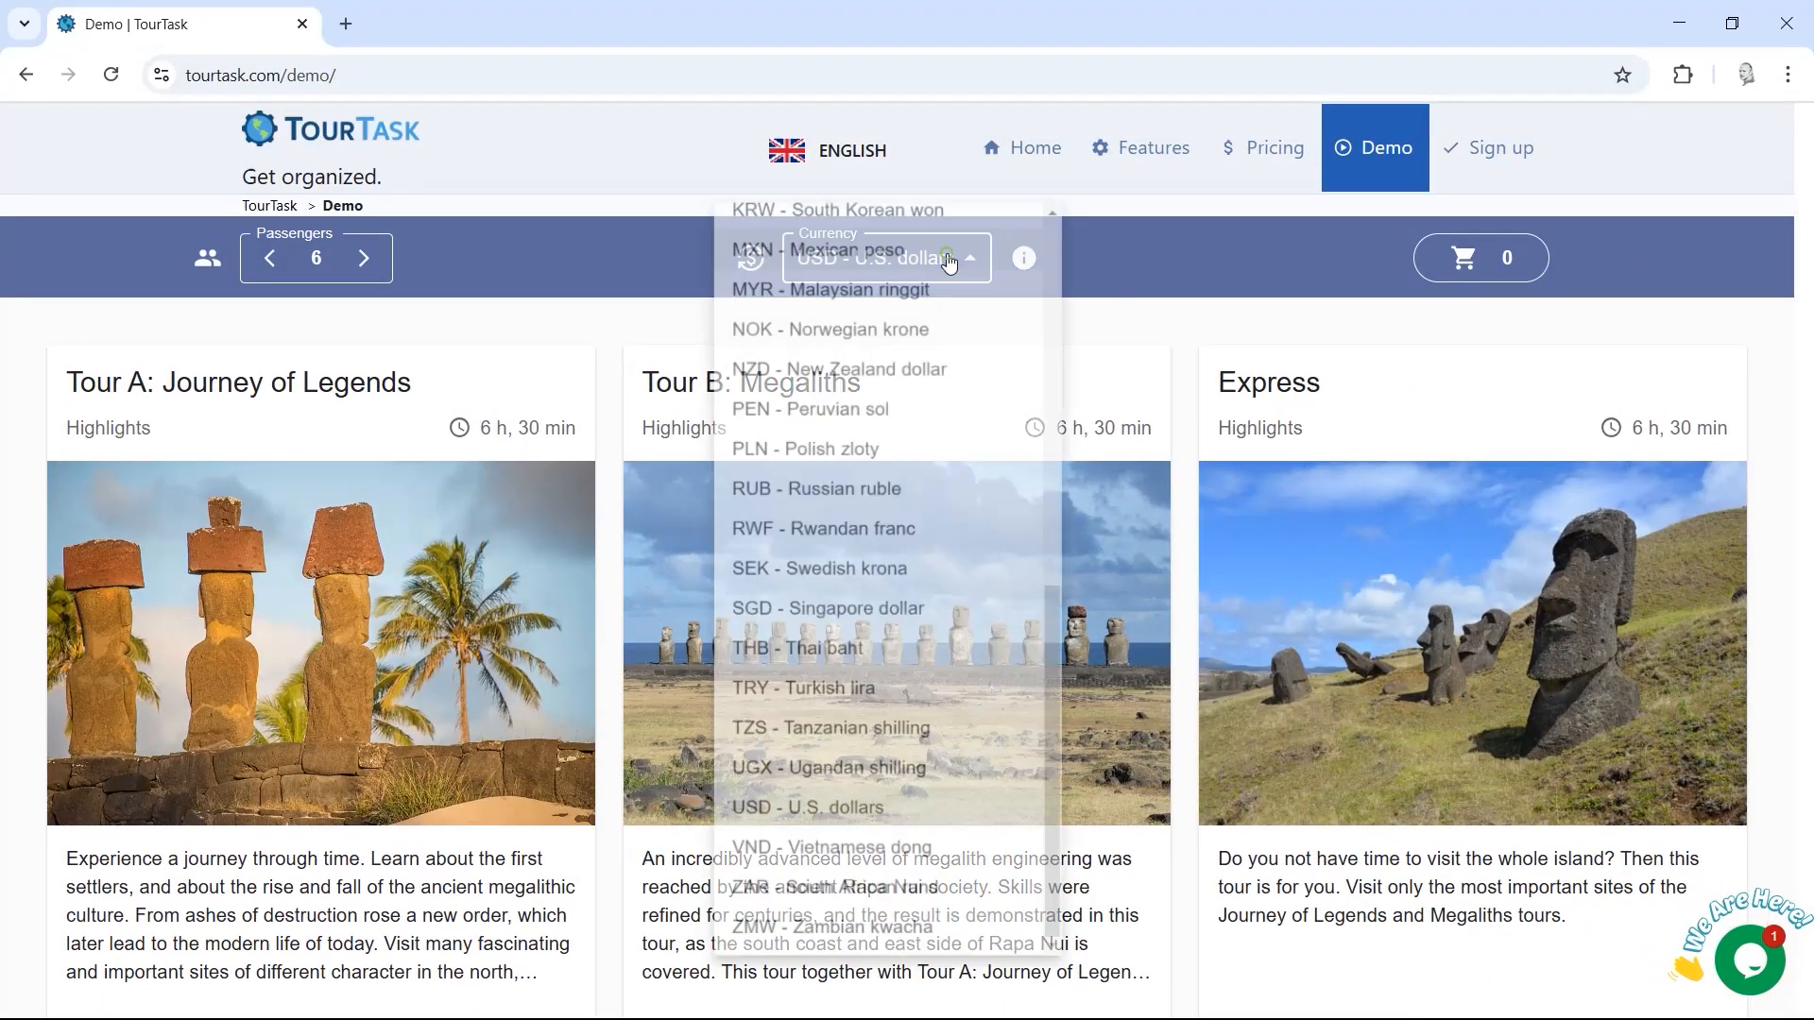
left_click_drag(1062, 631, 1061, 389)
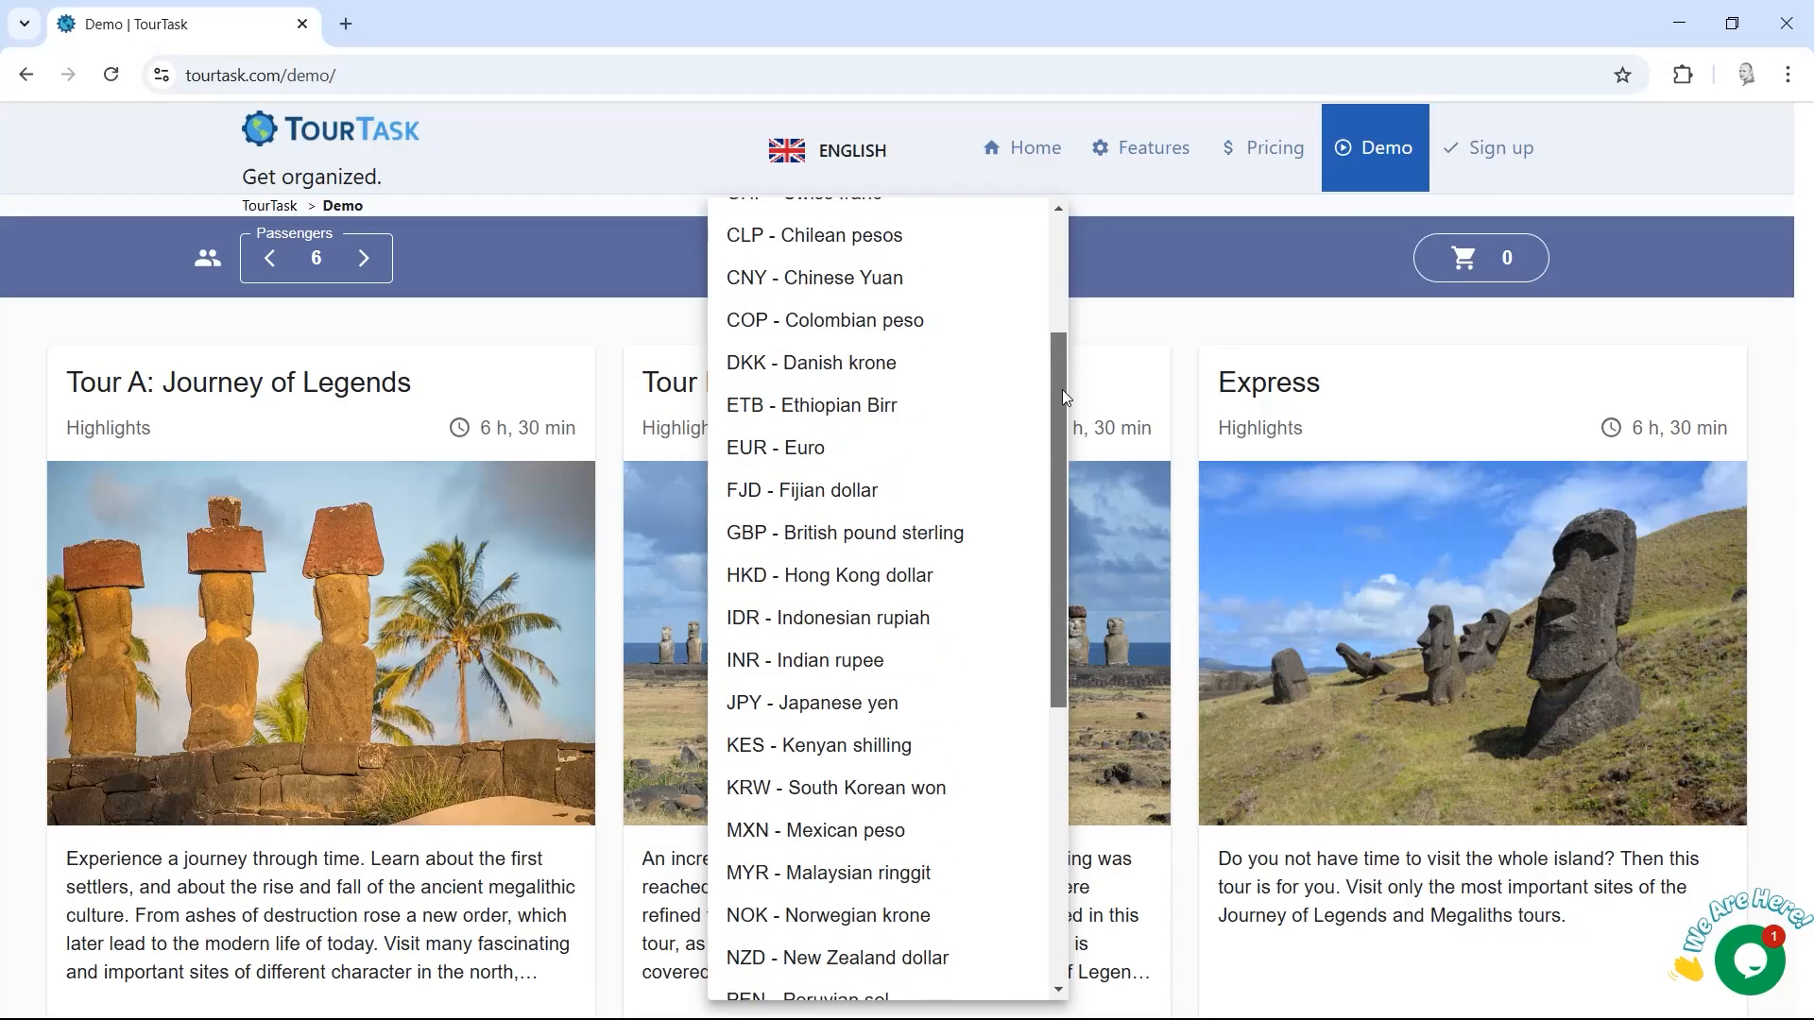
left_click(1668, 304)
scroll(1680, 287, "down", 6)
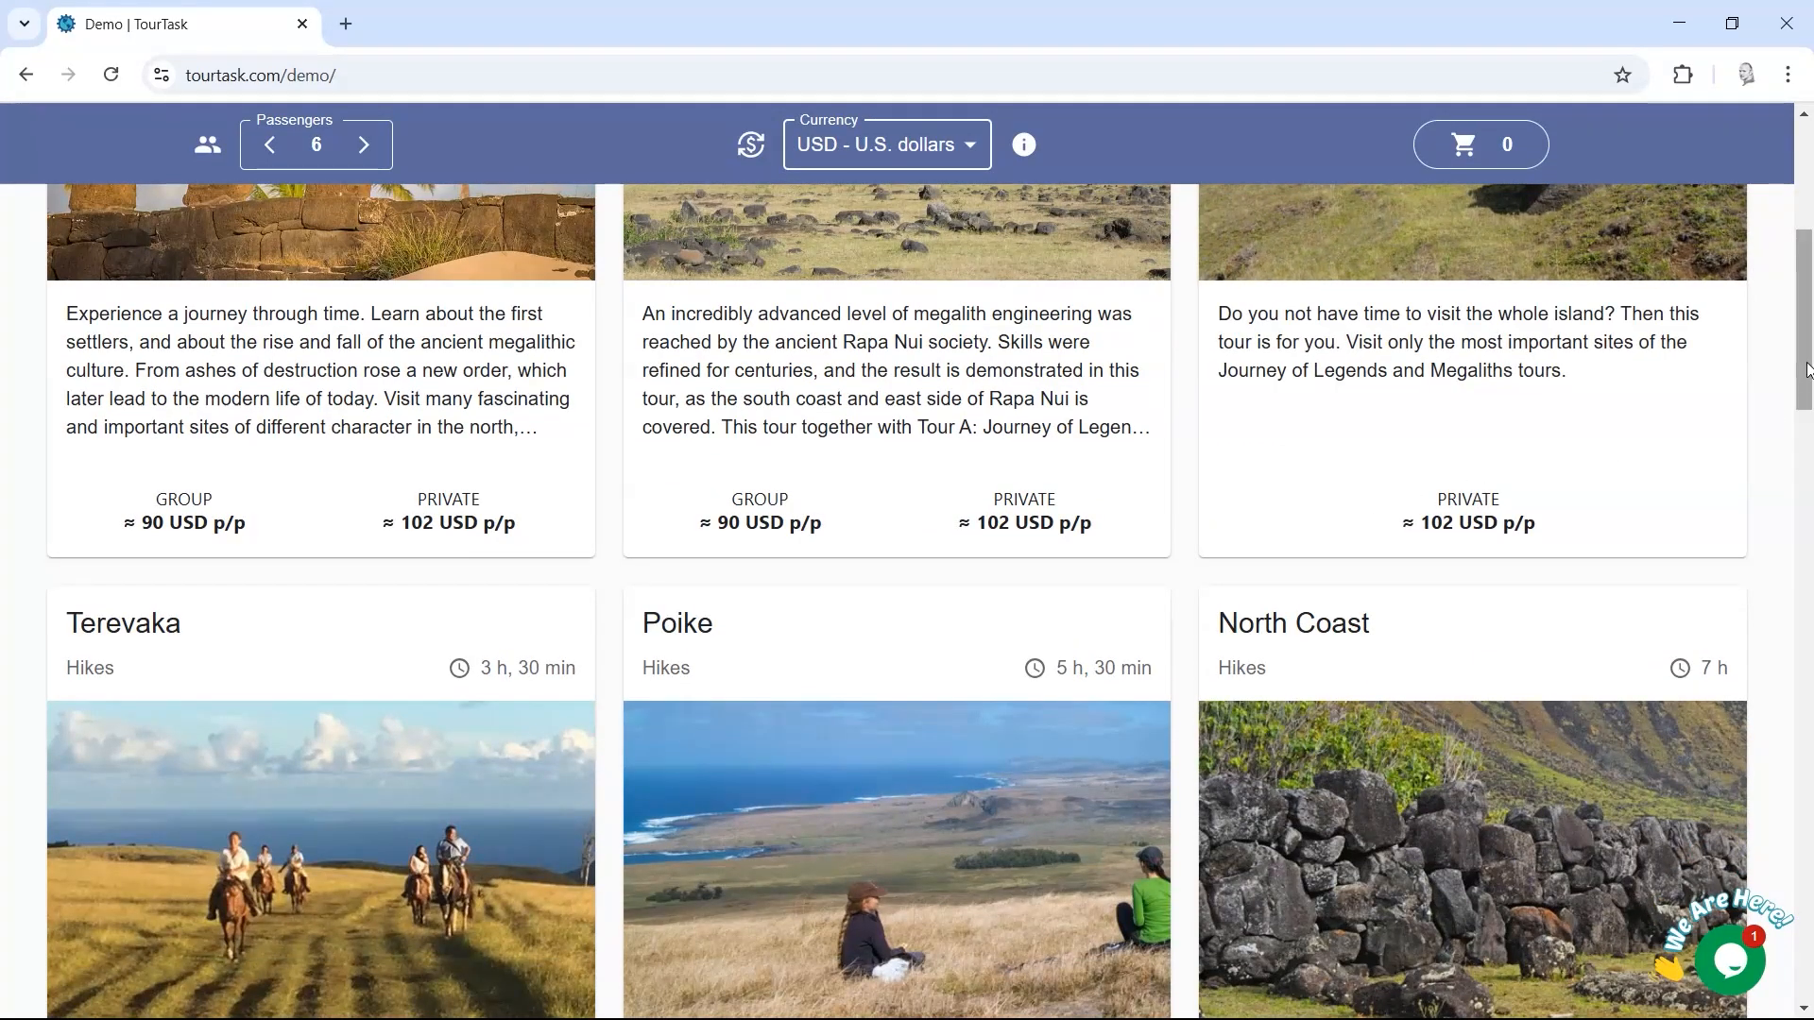
left_click_drag(1809, 364, 1809, 278)
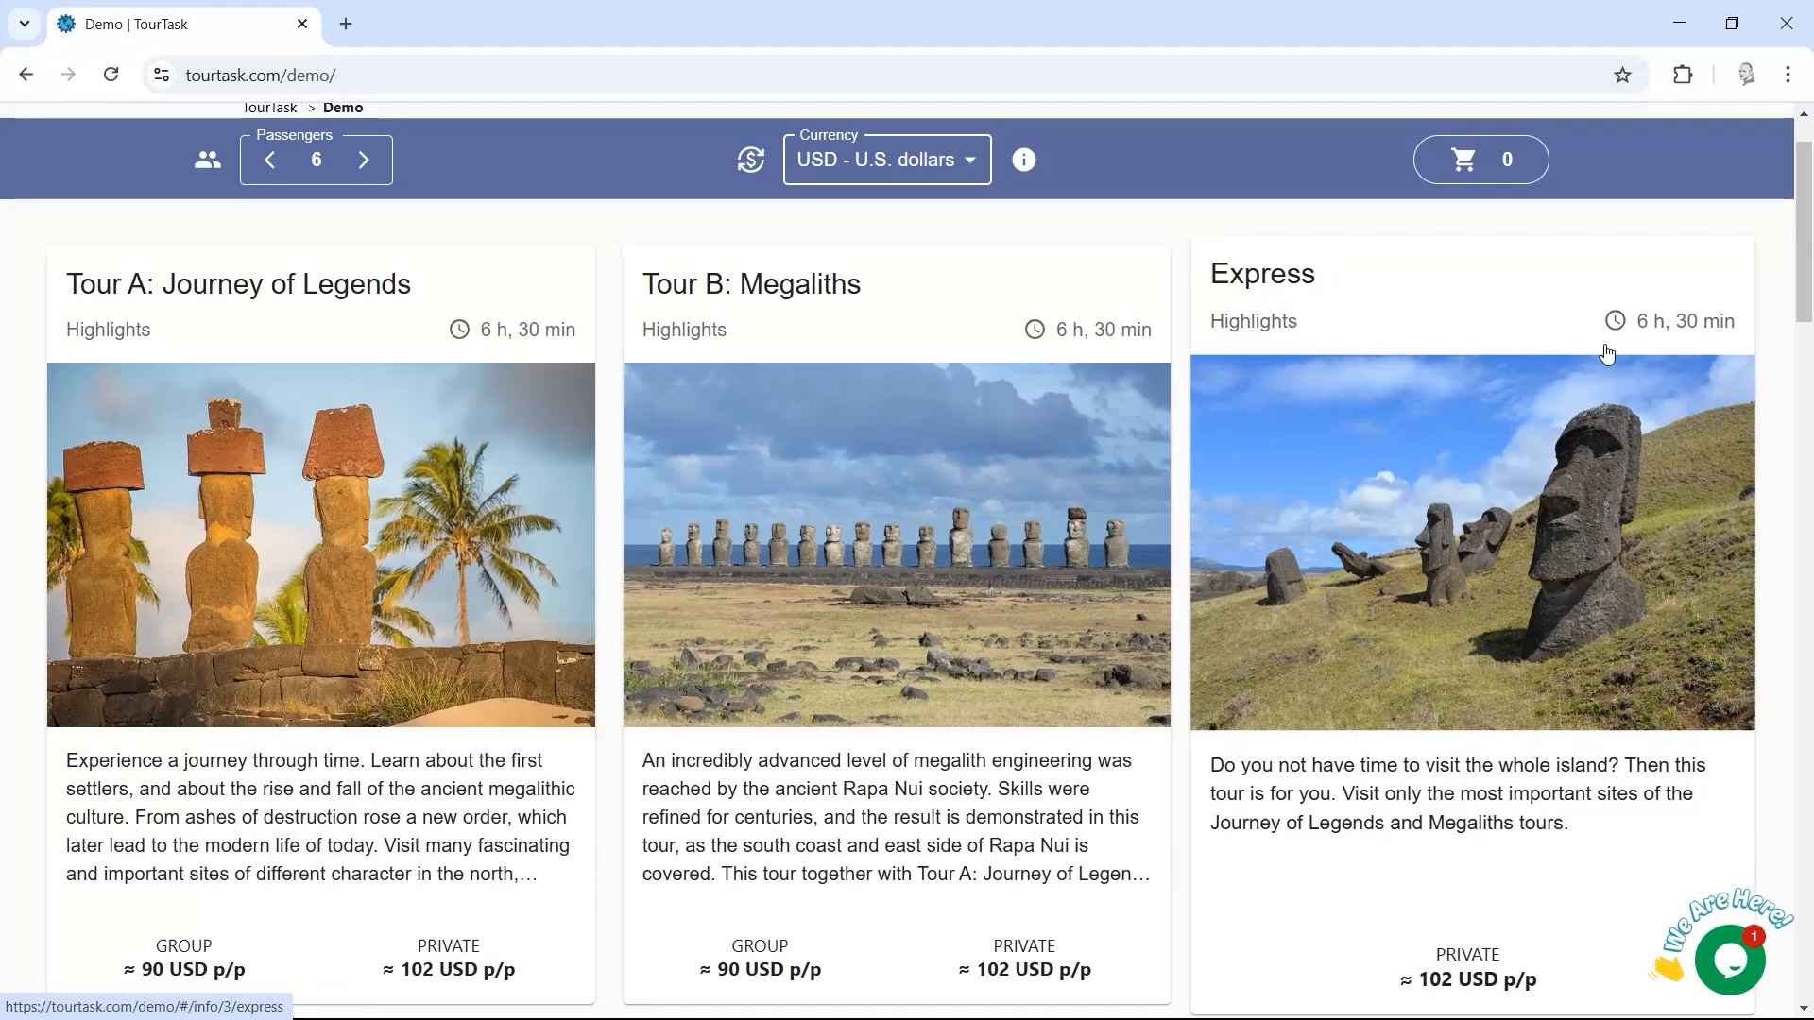
scroll(1810, 274, "down", 2)
Step: Open Tour B: Megaliths details and try the private option on March 13, 2025
scroll(882, 421, "up", 2)
left_click(829, 453)
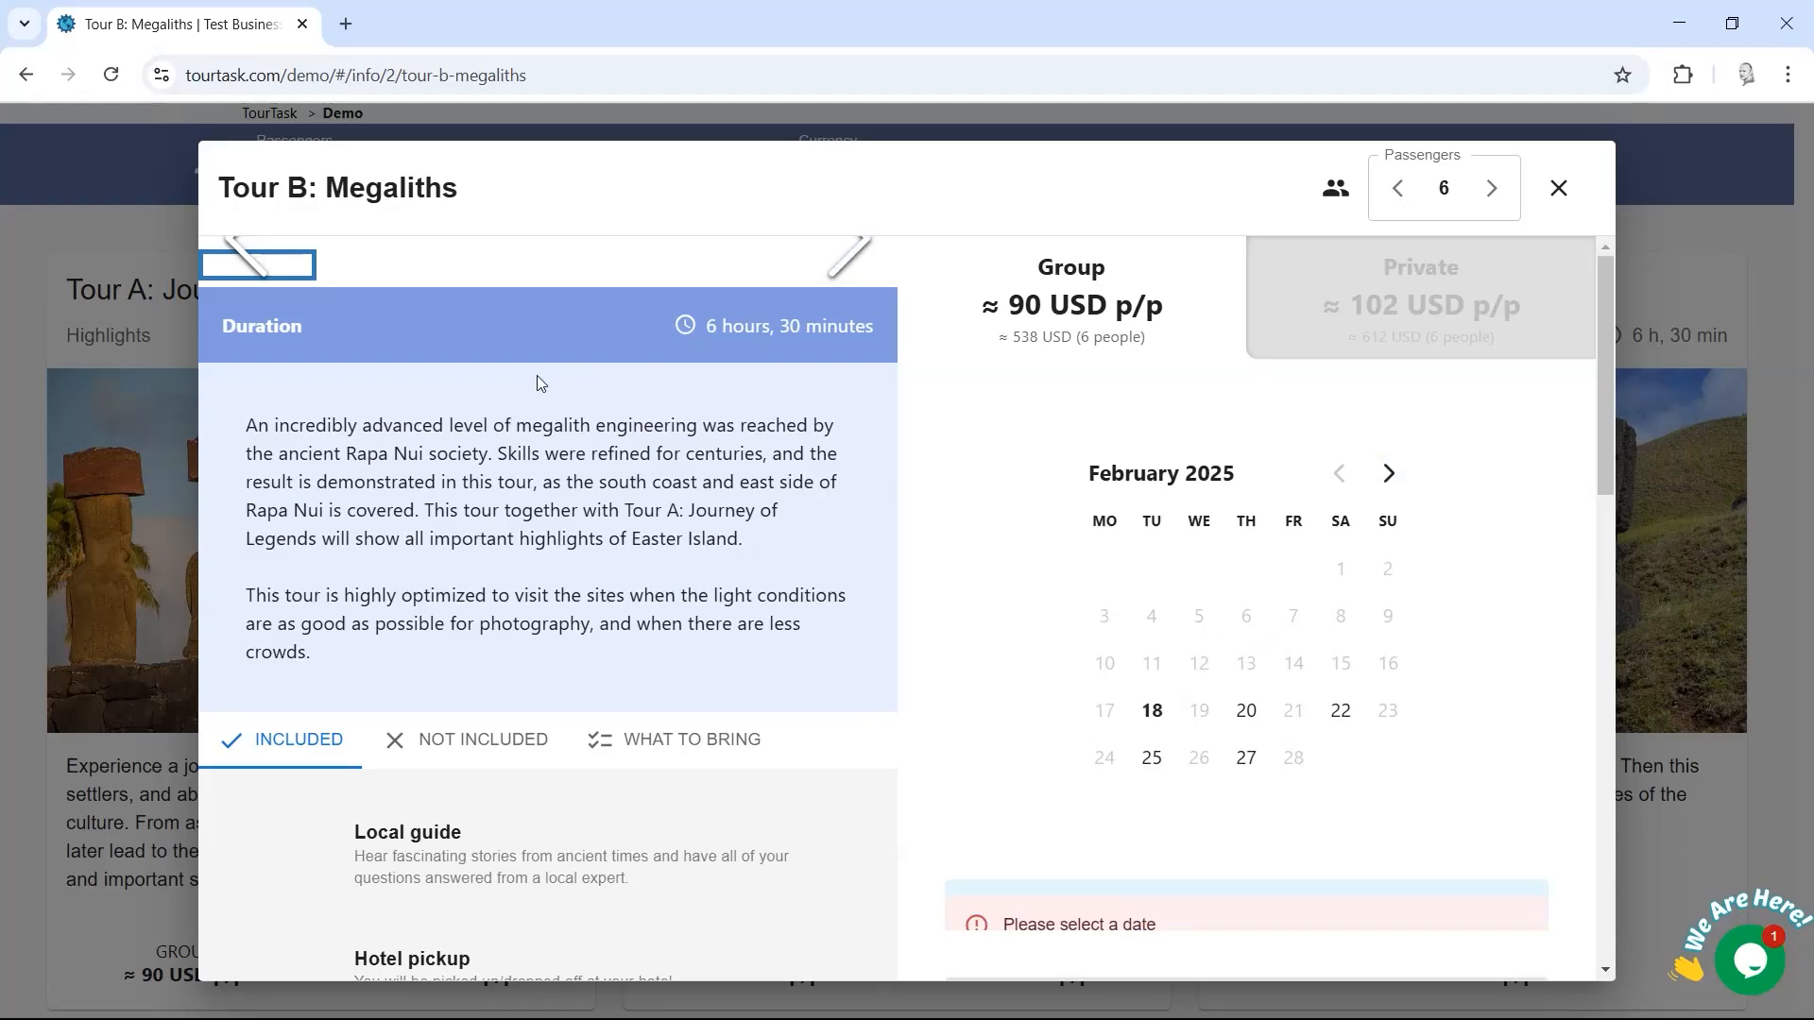
scroll(710, 420, "up", 5)
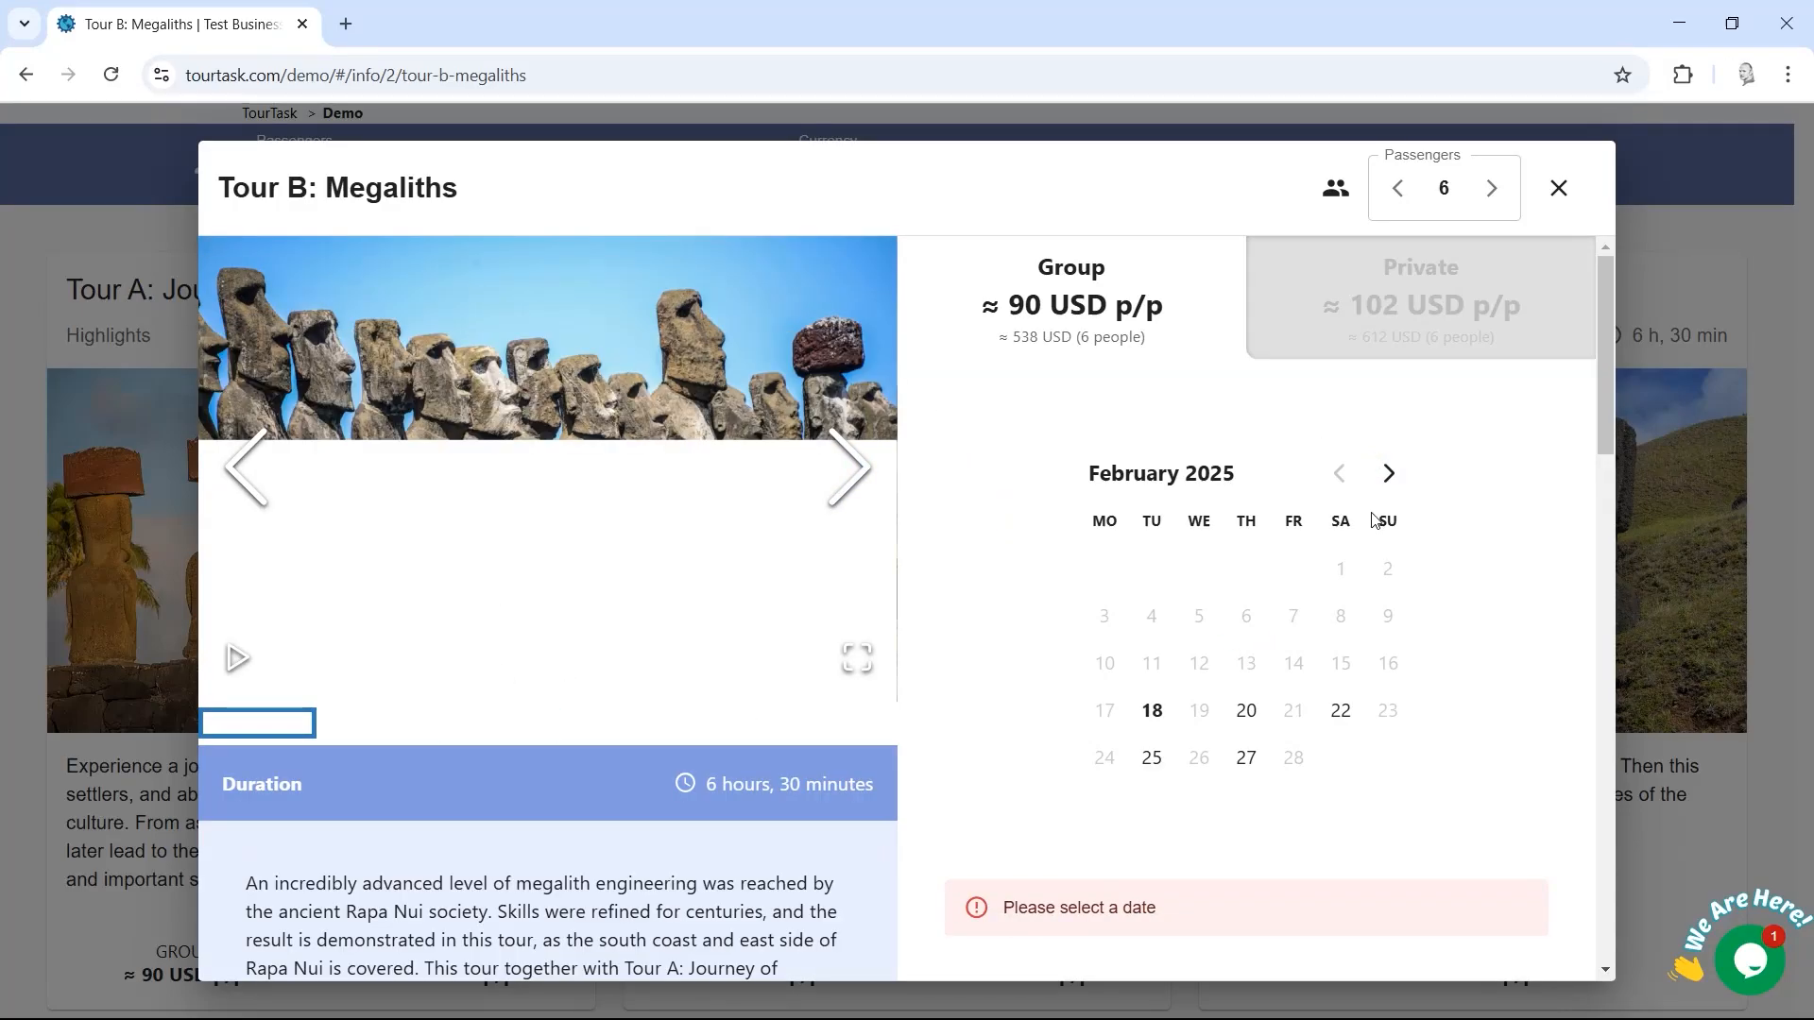
mouse_move(1608, 378)
left_mouse_down()
mouse_move(1608, 409)
mouse_move(1608, 384)
left_mouse_up()
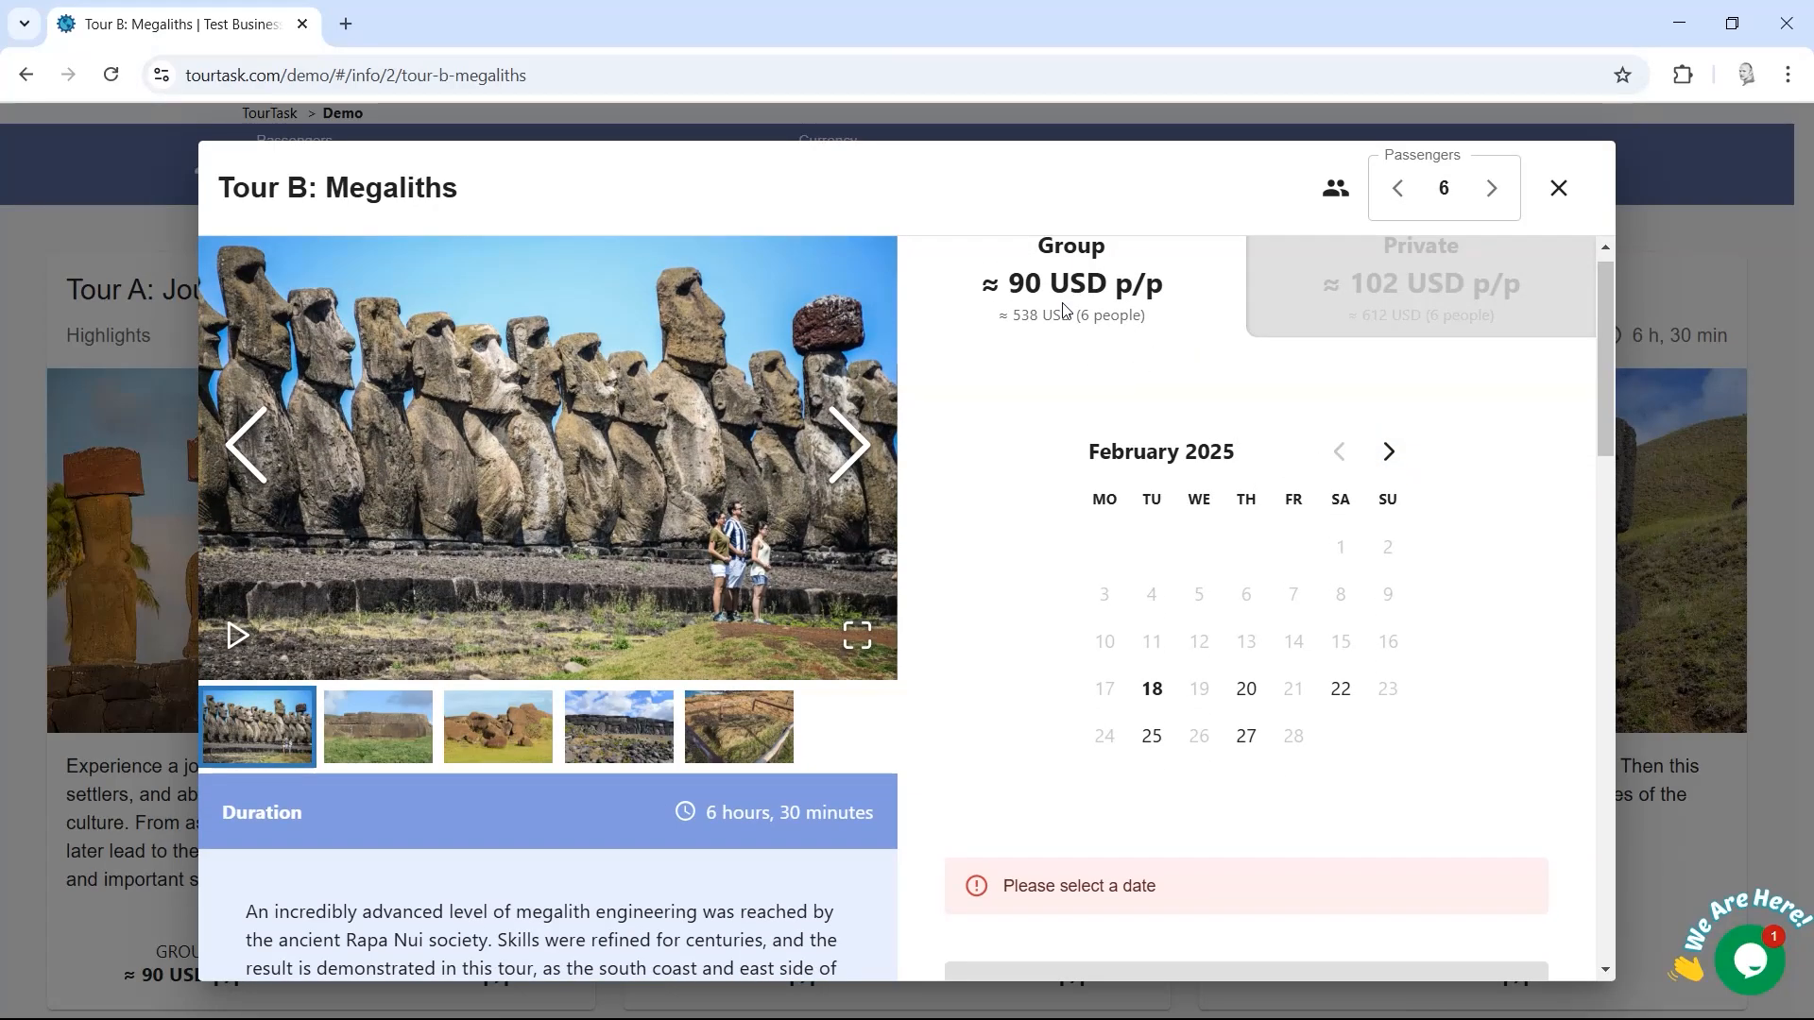
left_click_drag(1127, 317, 1024, 255)
left_click(1169, 356)
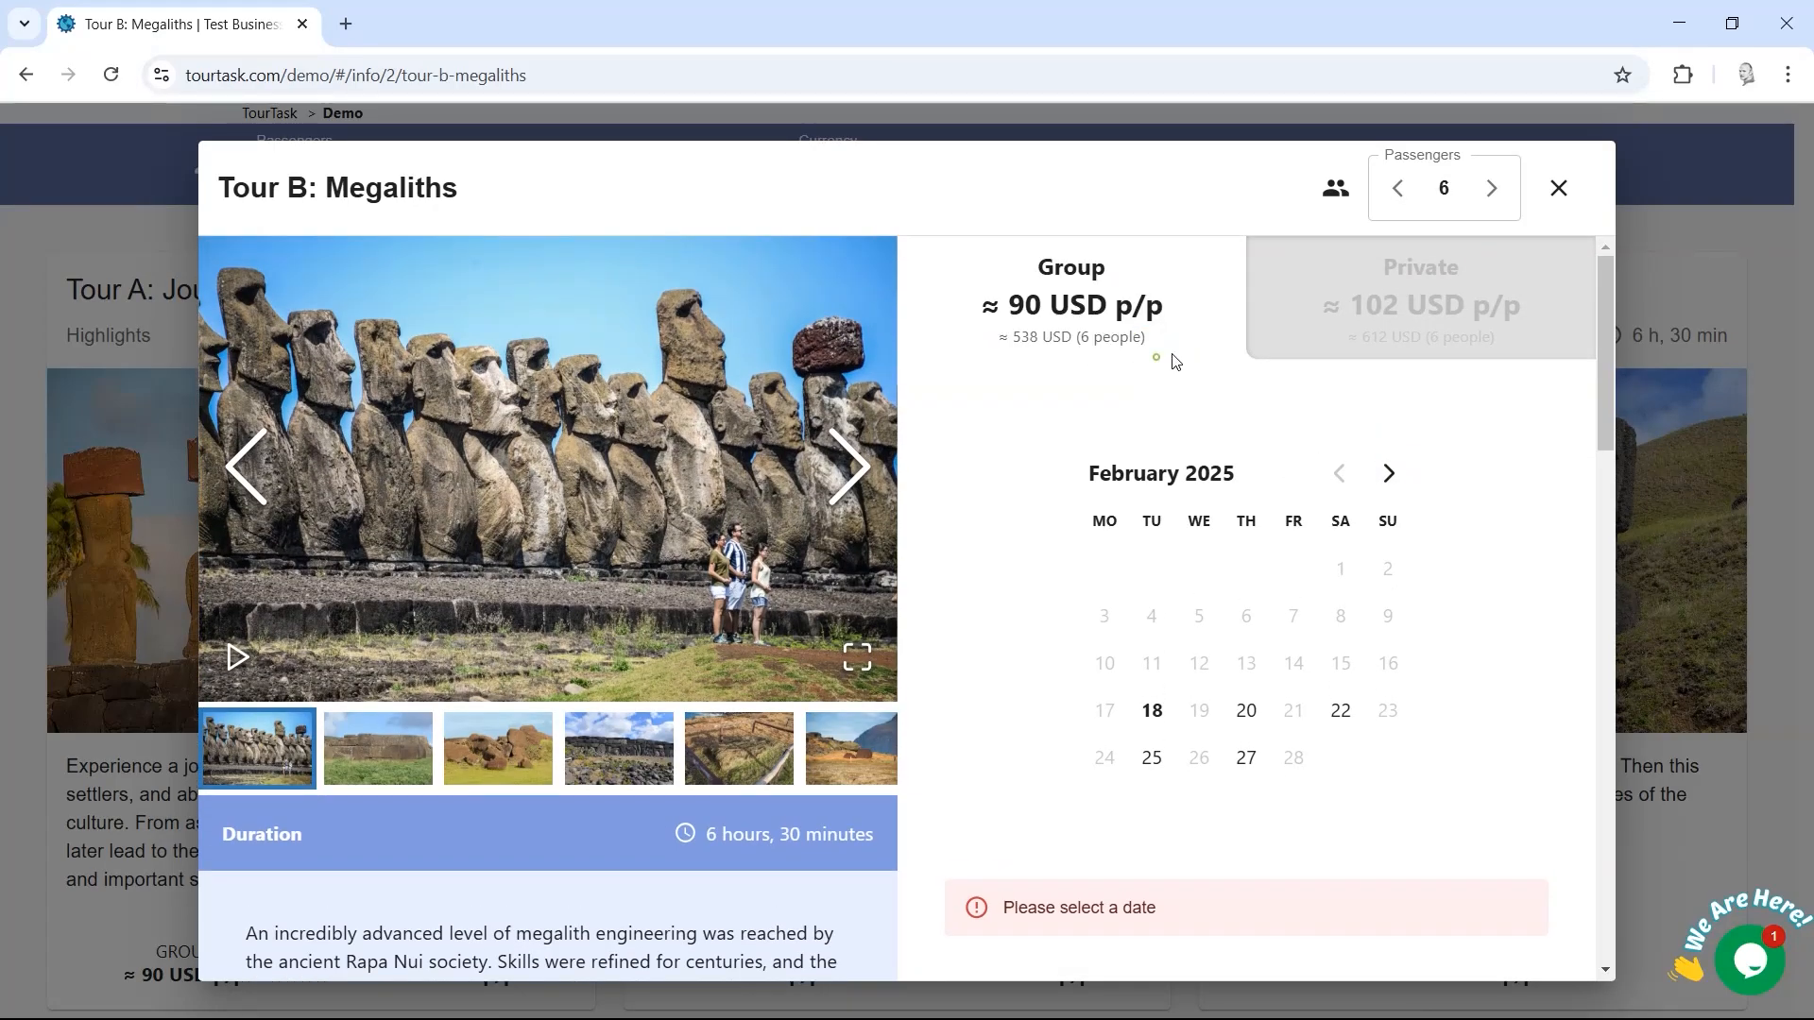
left_click(1460, 307)
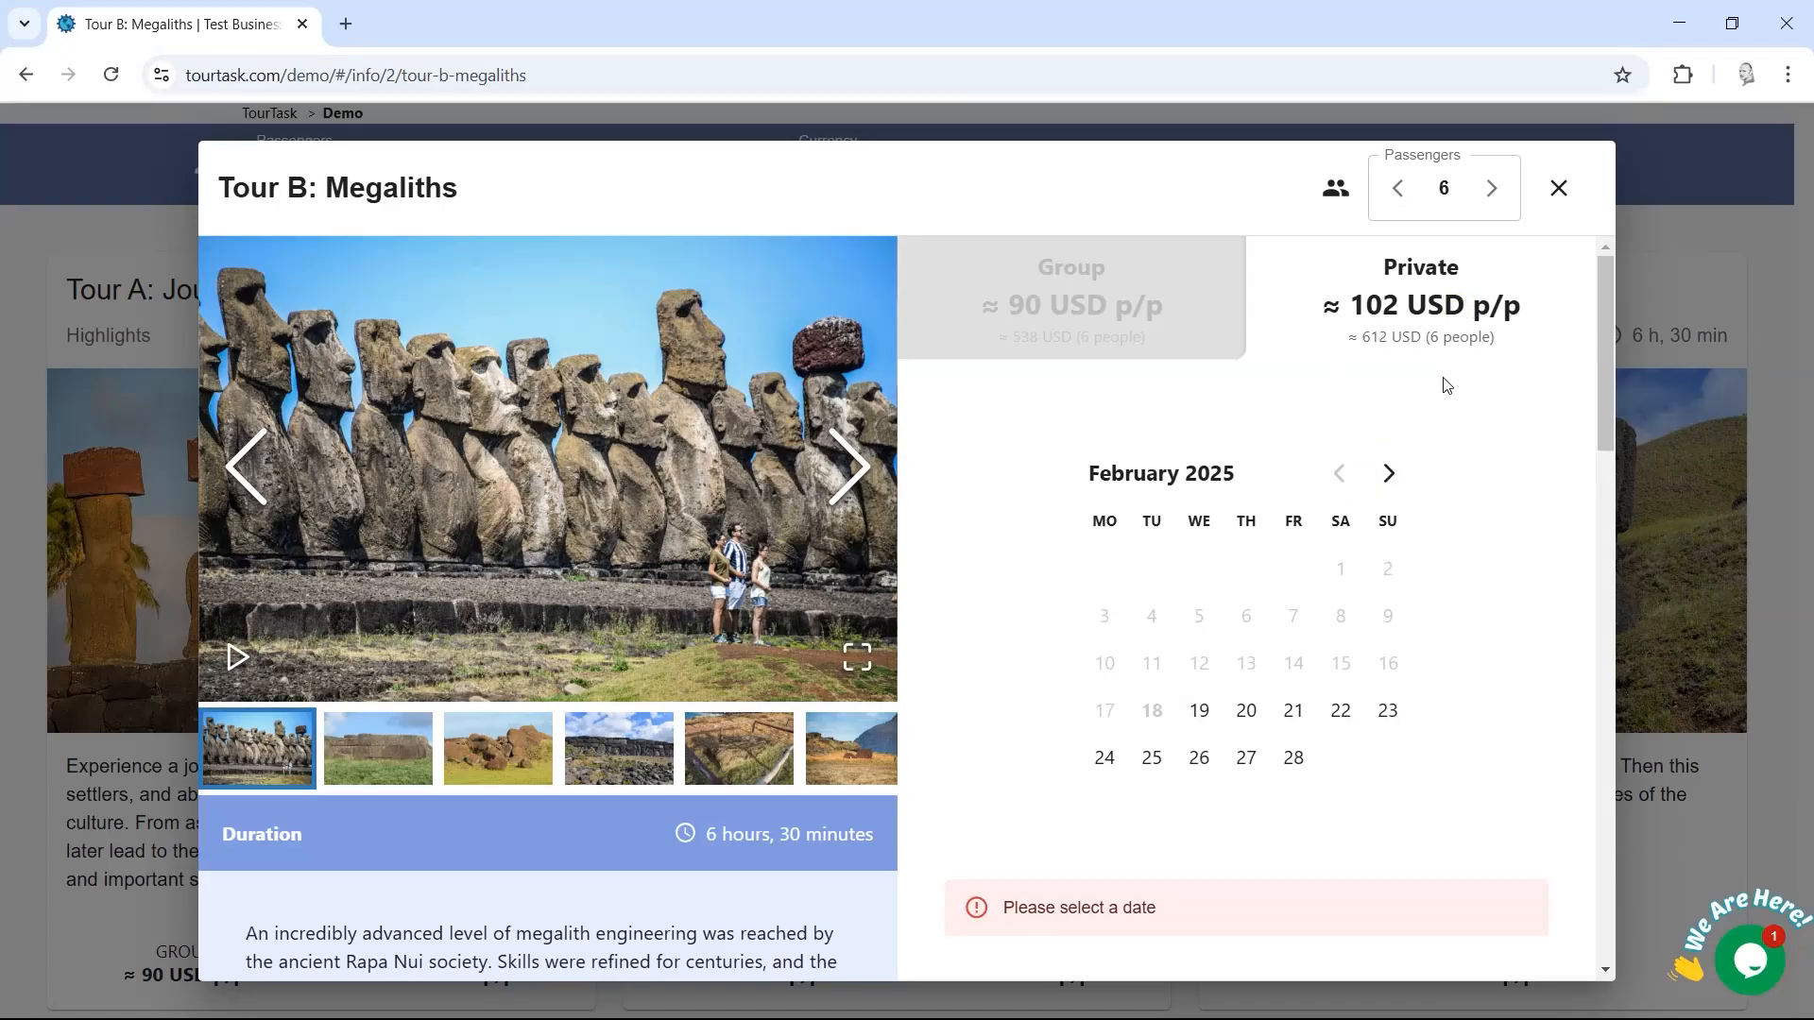
left_click(1387, 472)
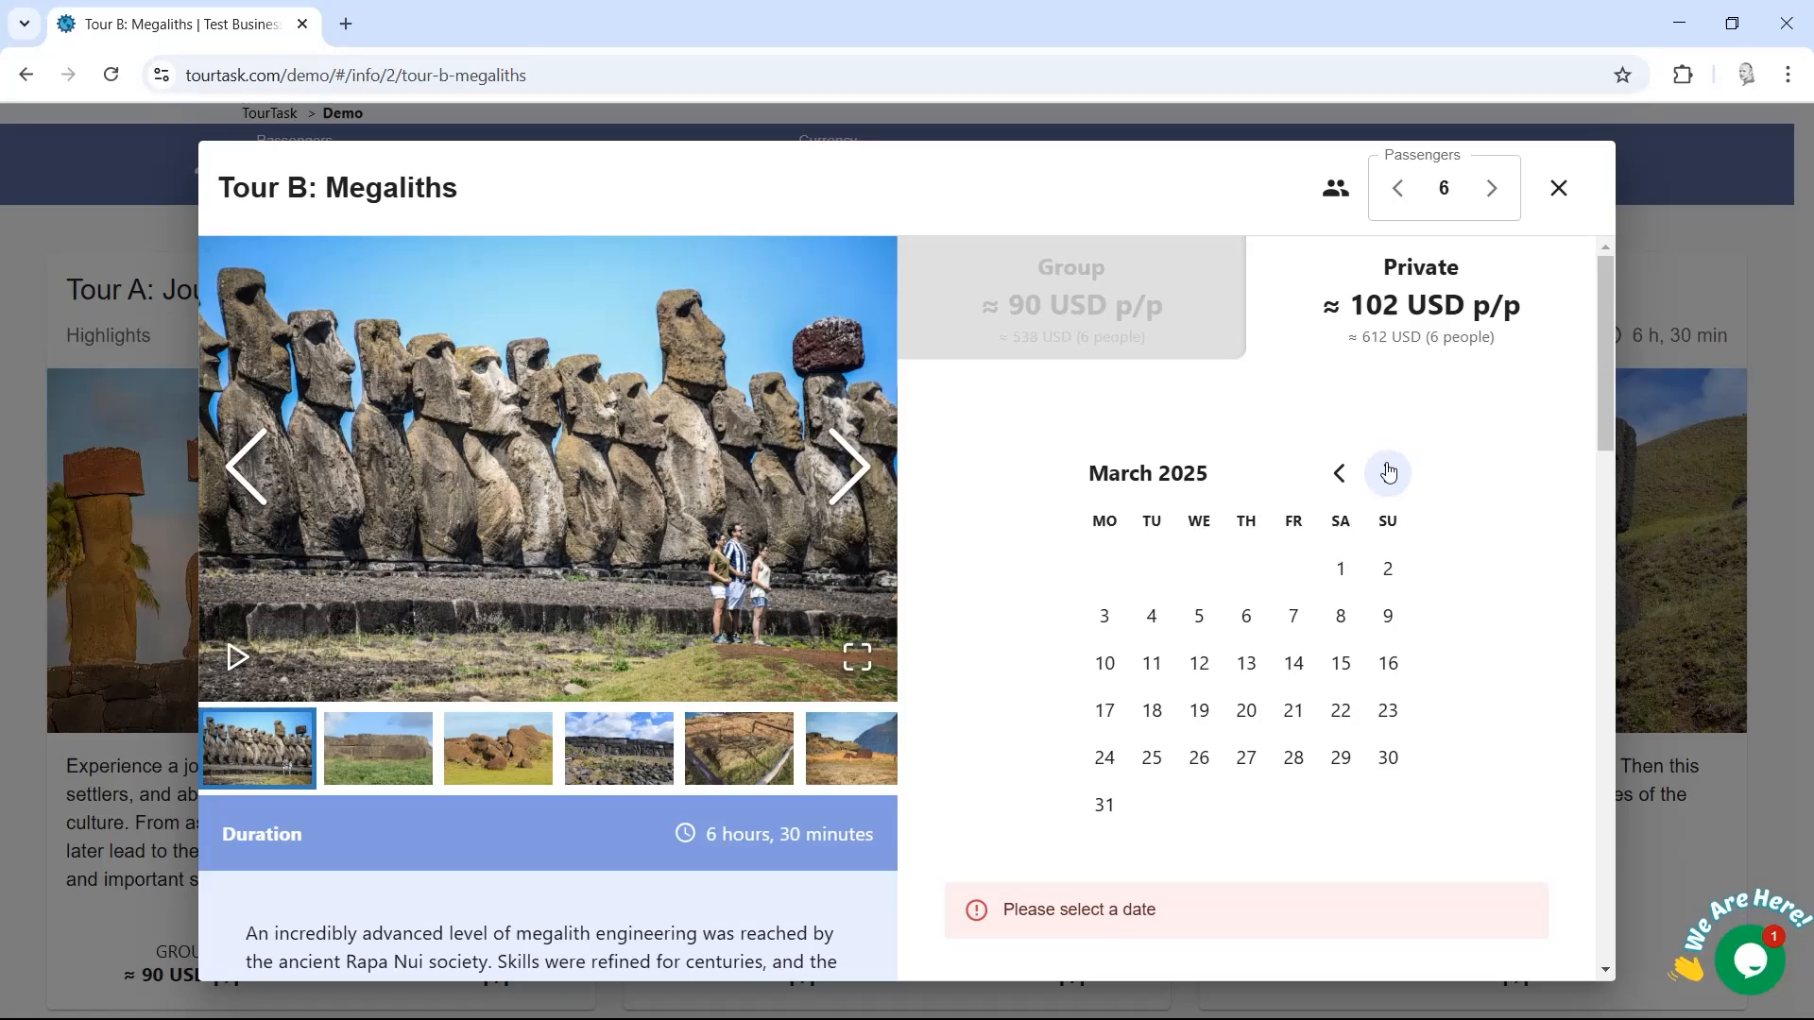
left_click(1245, 664)
Step: Switch back to the group option and pick Saturday, March 8, 2025
left_click(1134, 265)
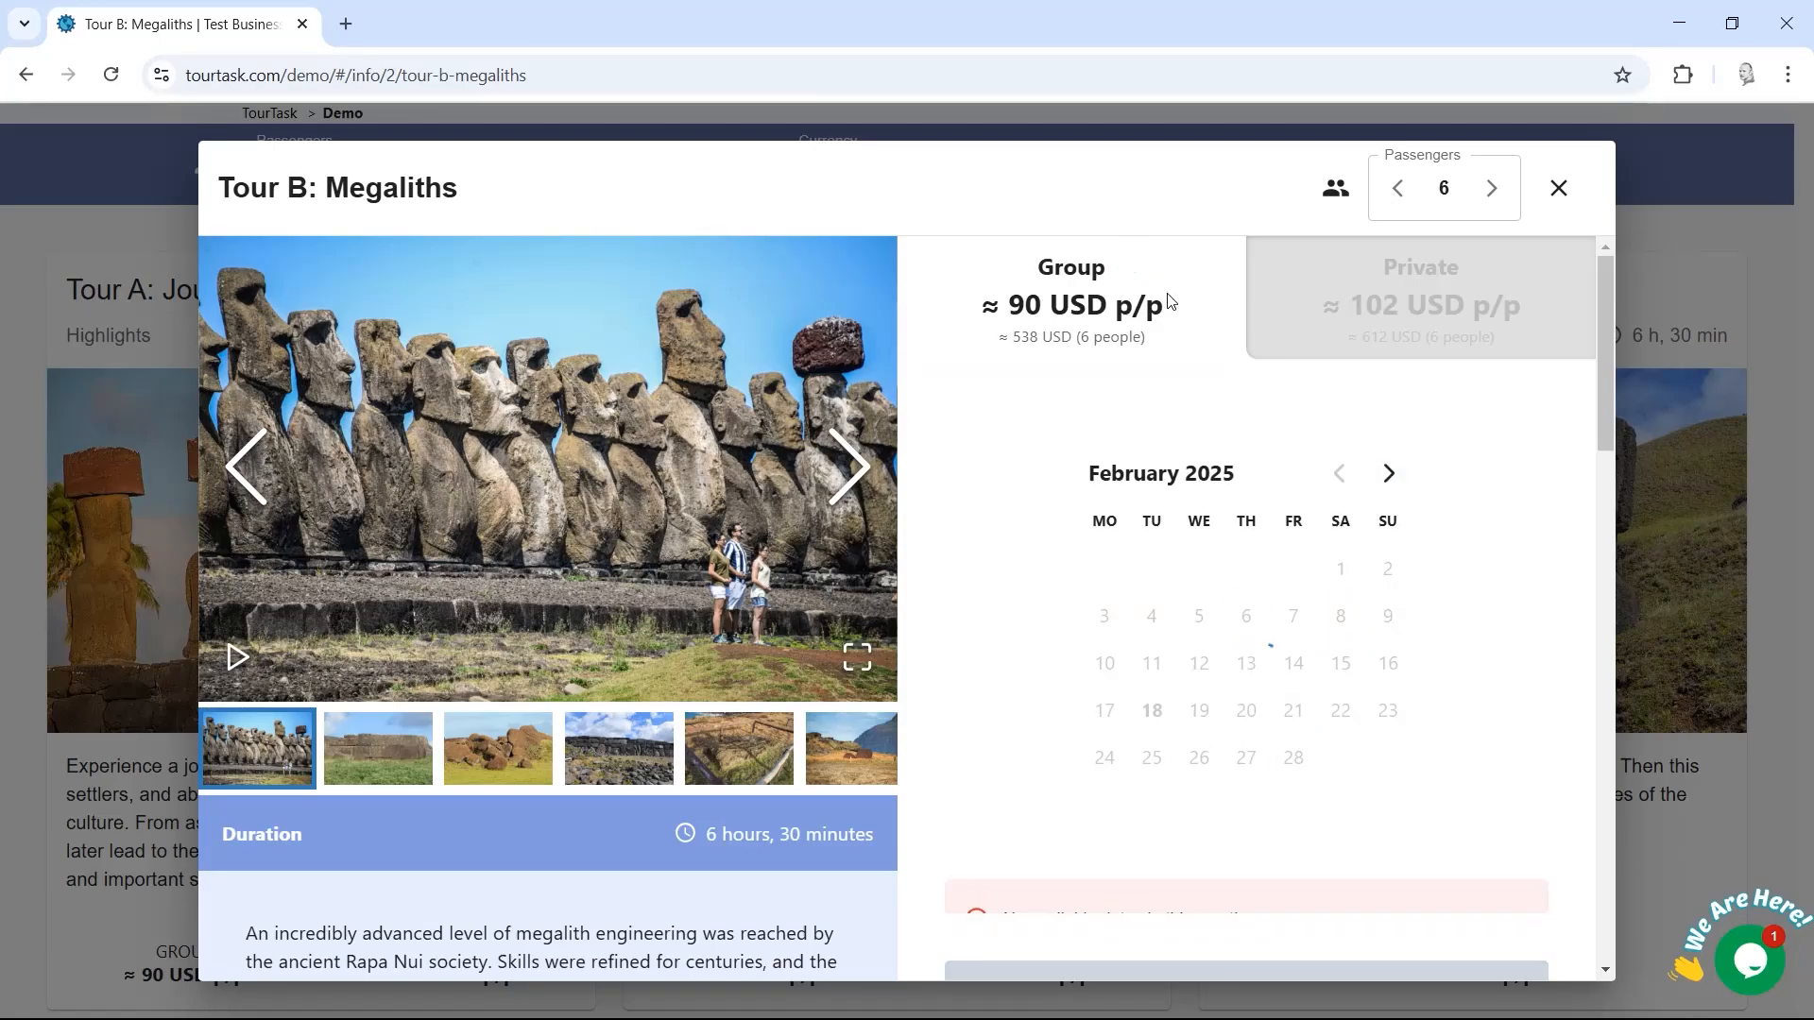
mouse_move(1607, 346)
left_mouse_down()
mouse_move(1610, 370)
mouse_move(1608, 348)
left_mouse_up()
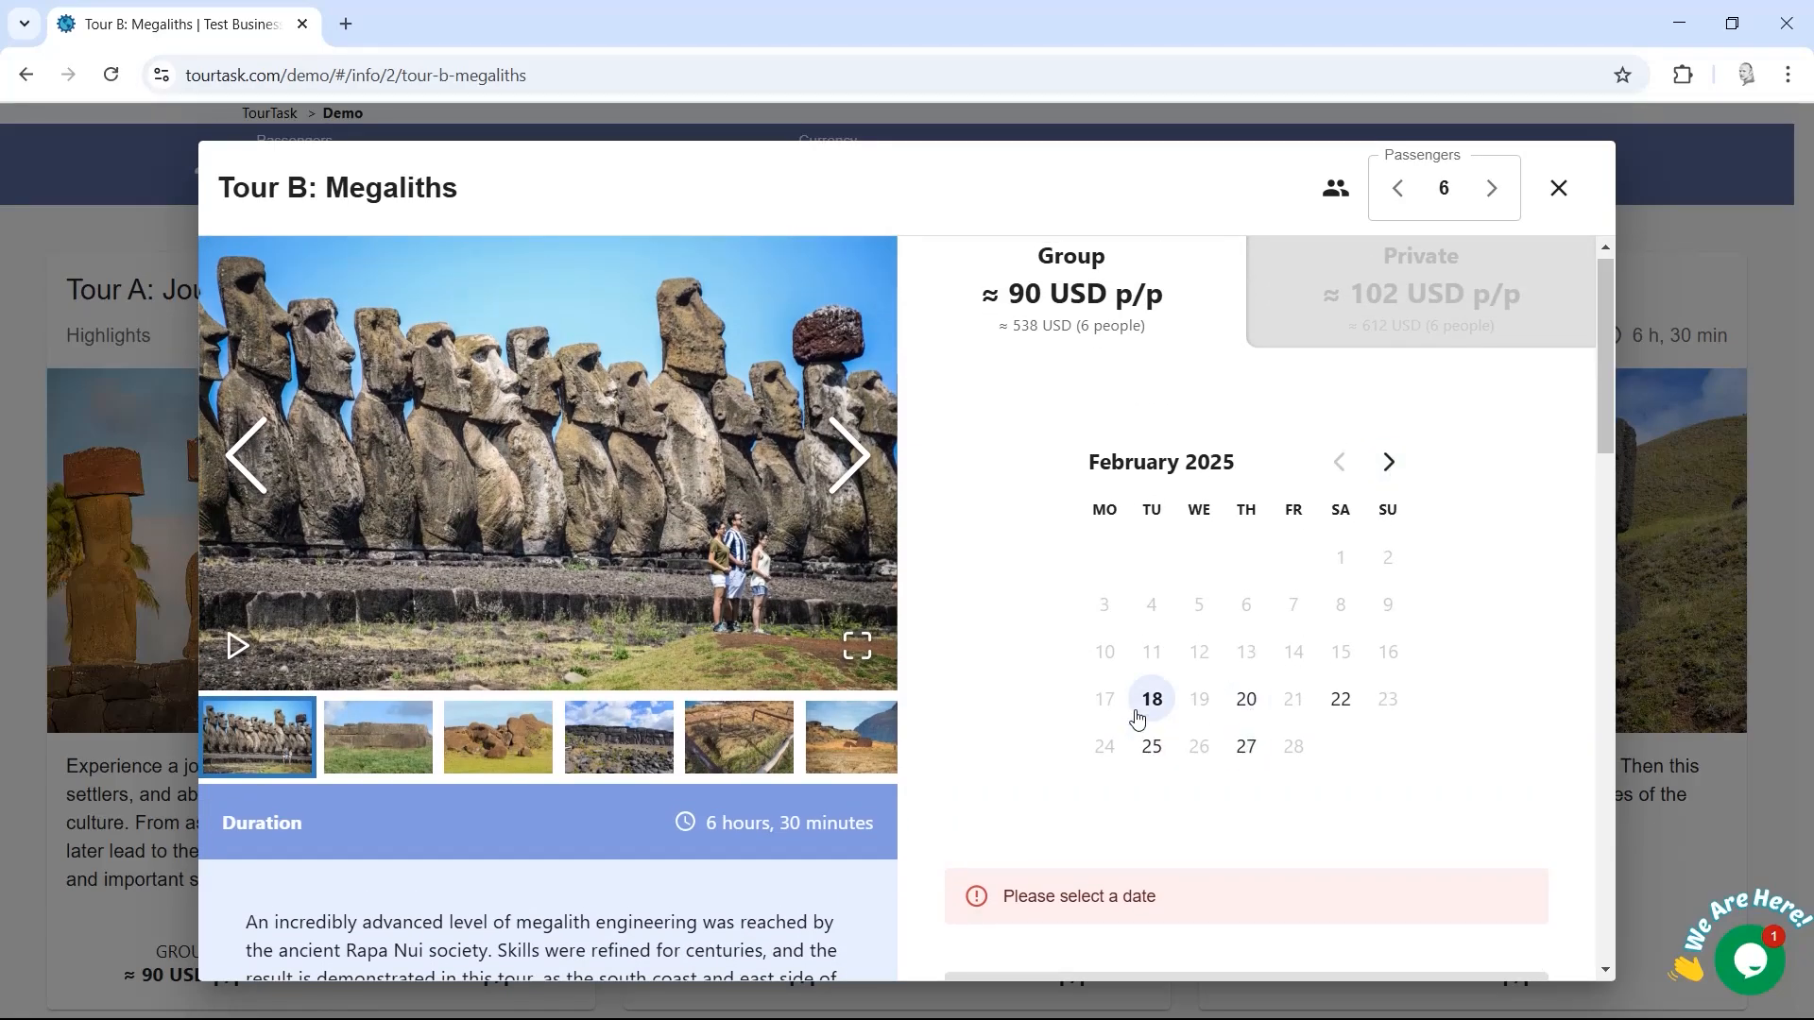
left_click(1389, 464)
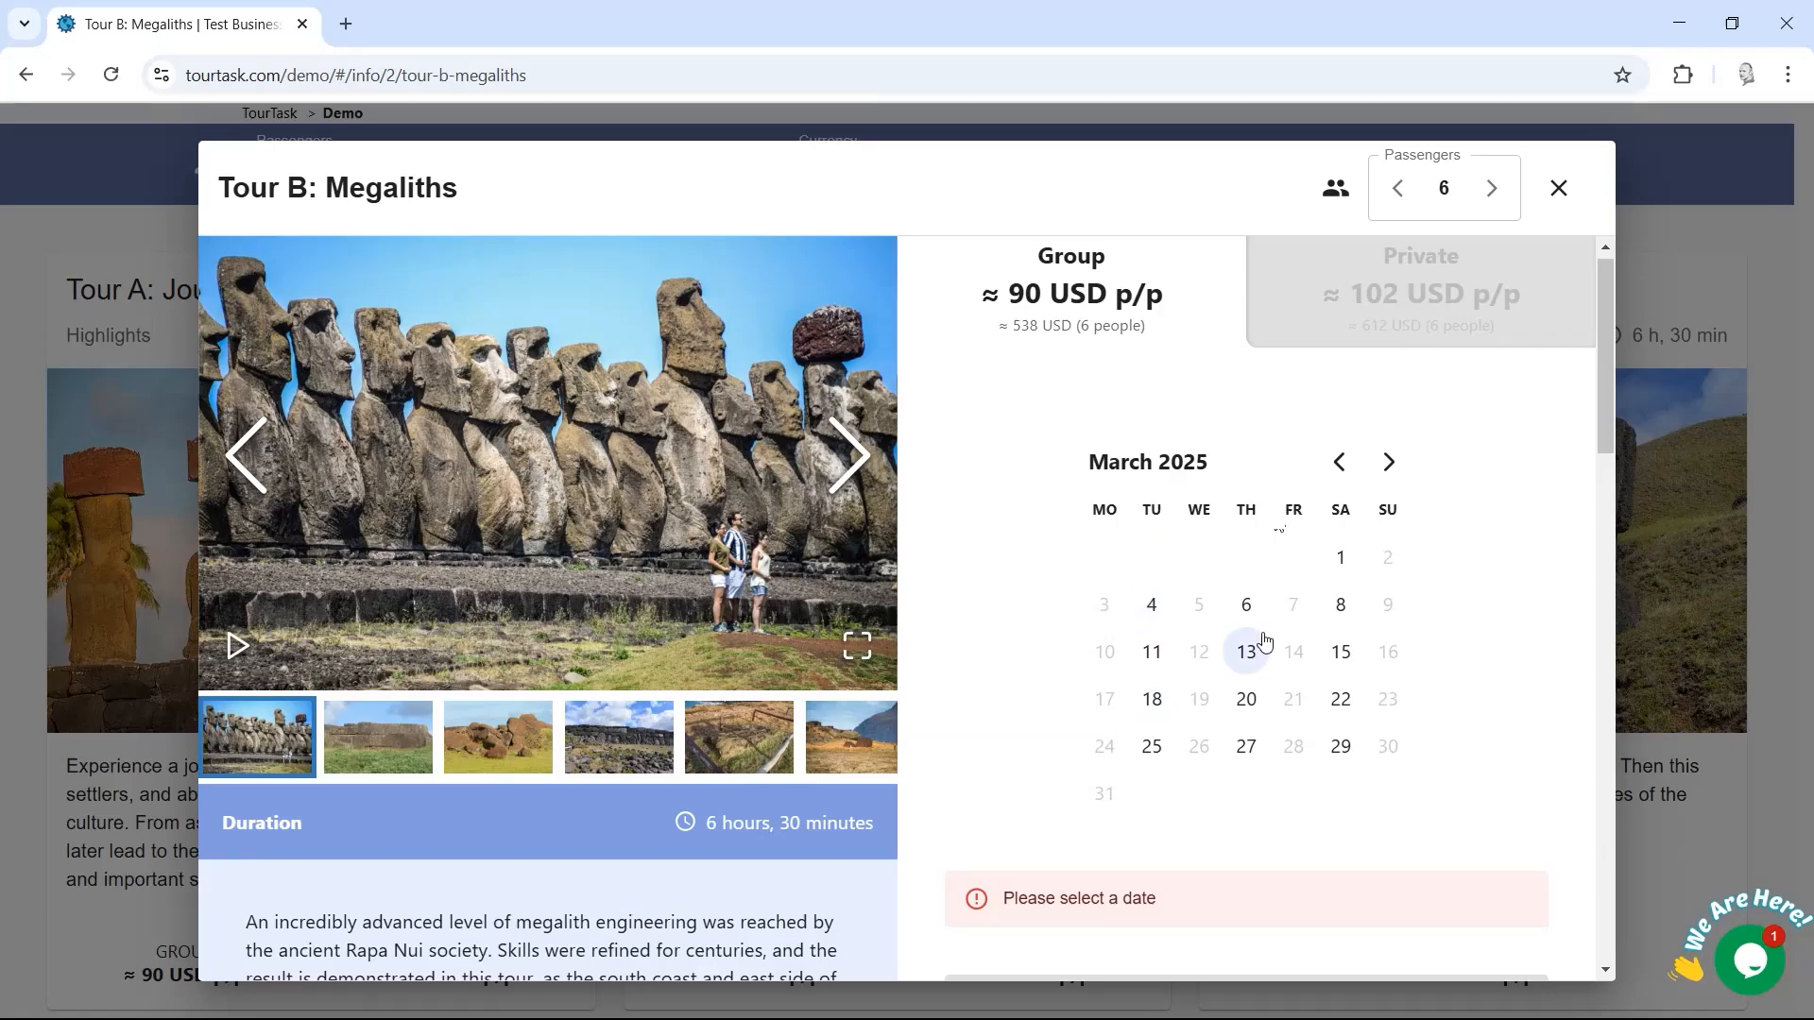
left_click(1340, 605)
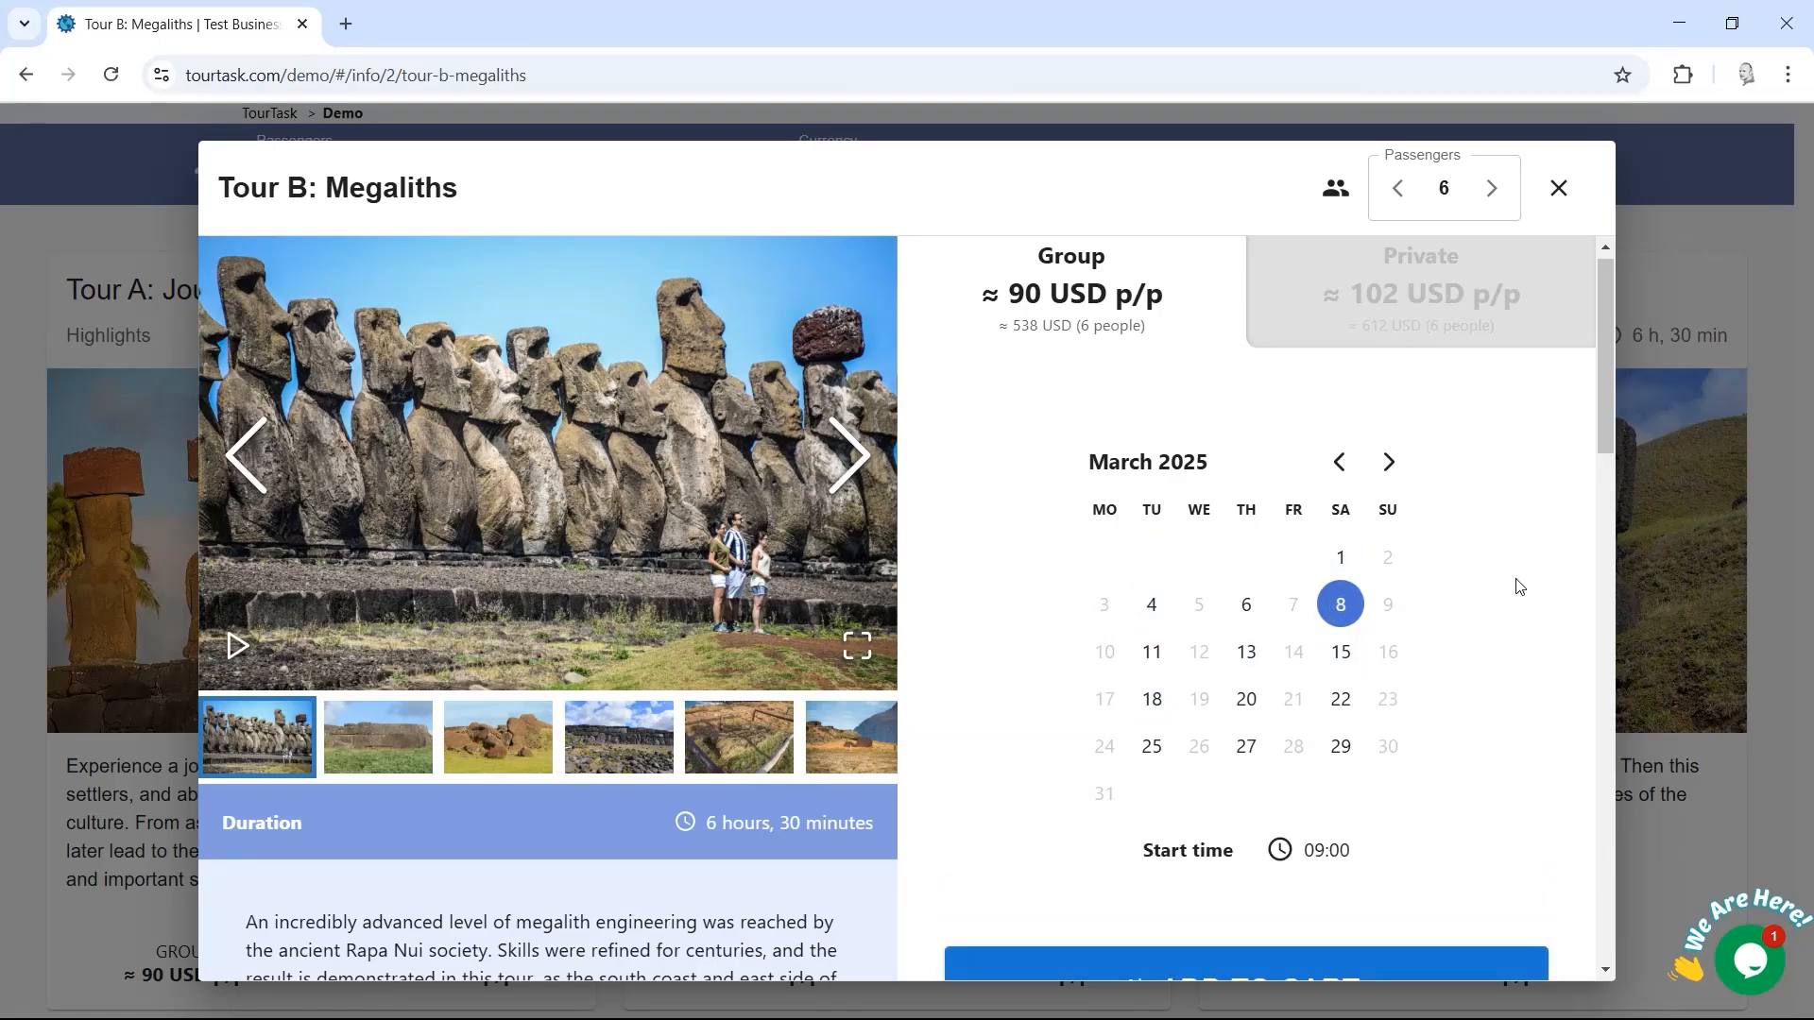
Step: Browse the Tour B photo gallery, including the full-screen view
double_click(1335, 852)
mouse_move(1598, 382)
left_mouse_down()
mouse_move(1598, 439)
mouse_move(1574, 368)
left_mouse_up()
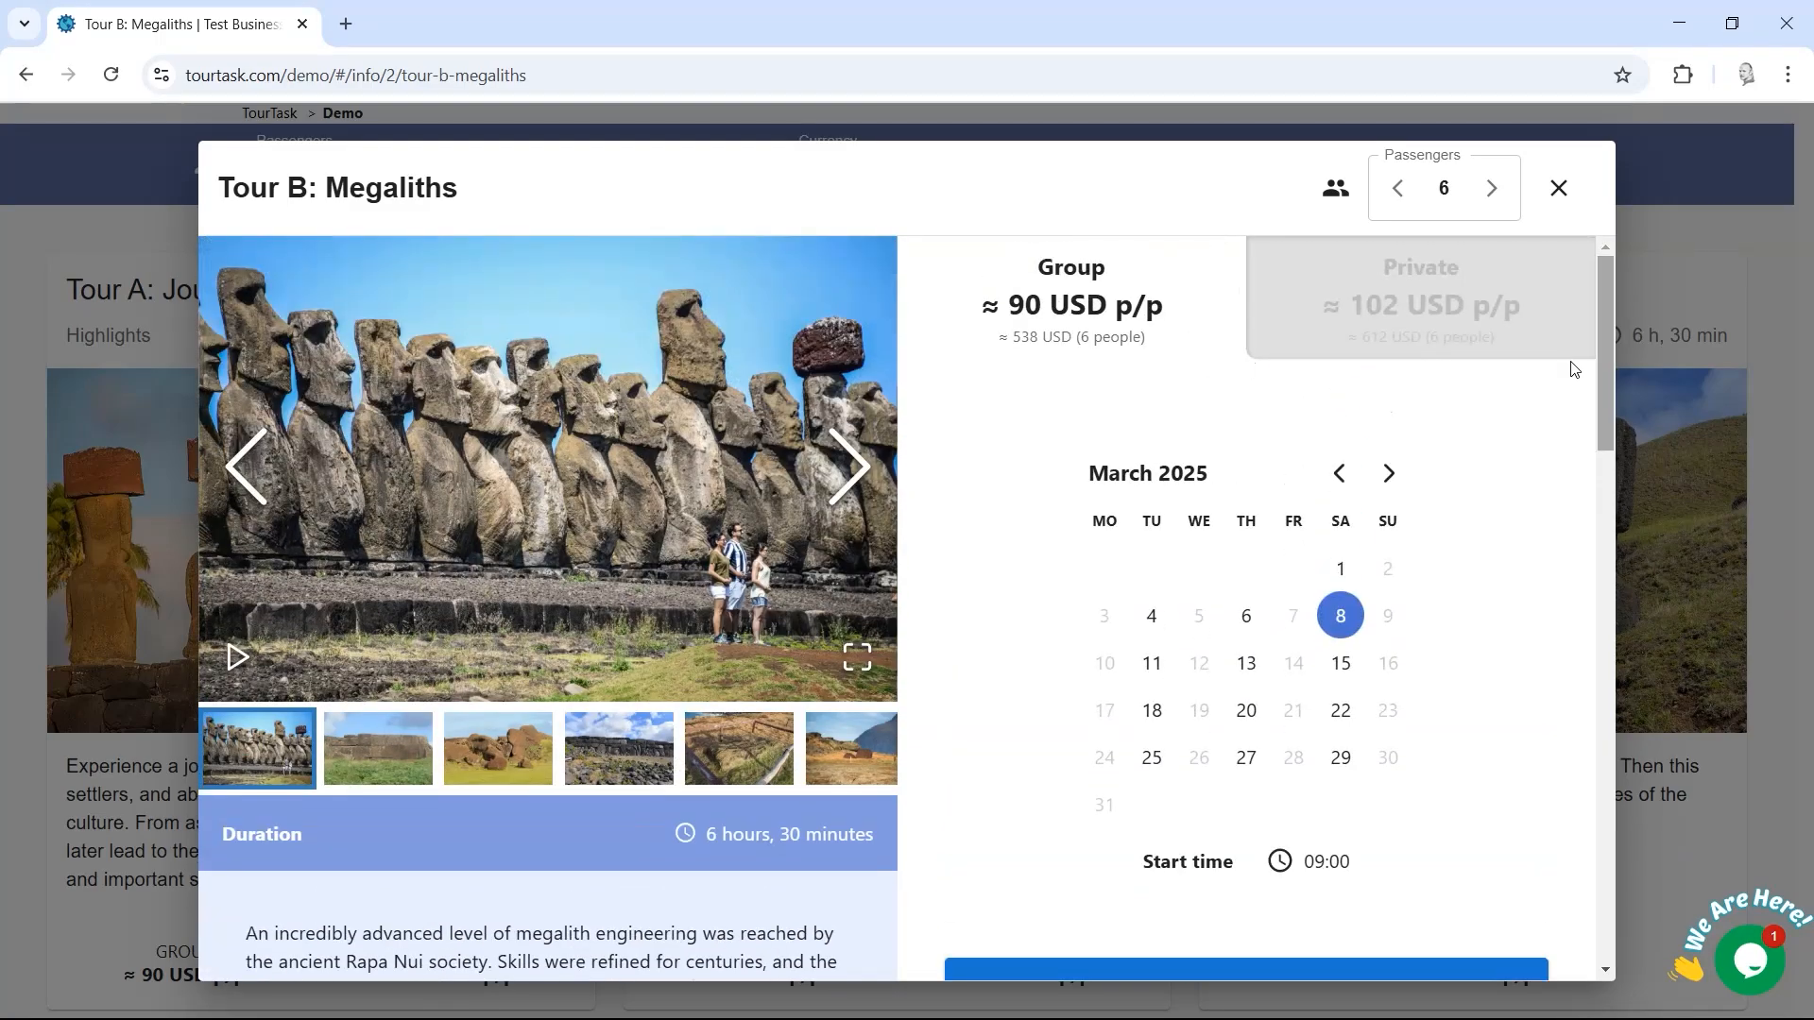
left_click(413, 751)
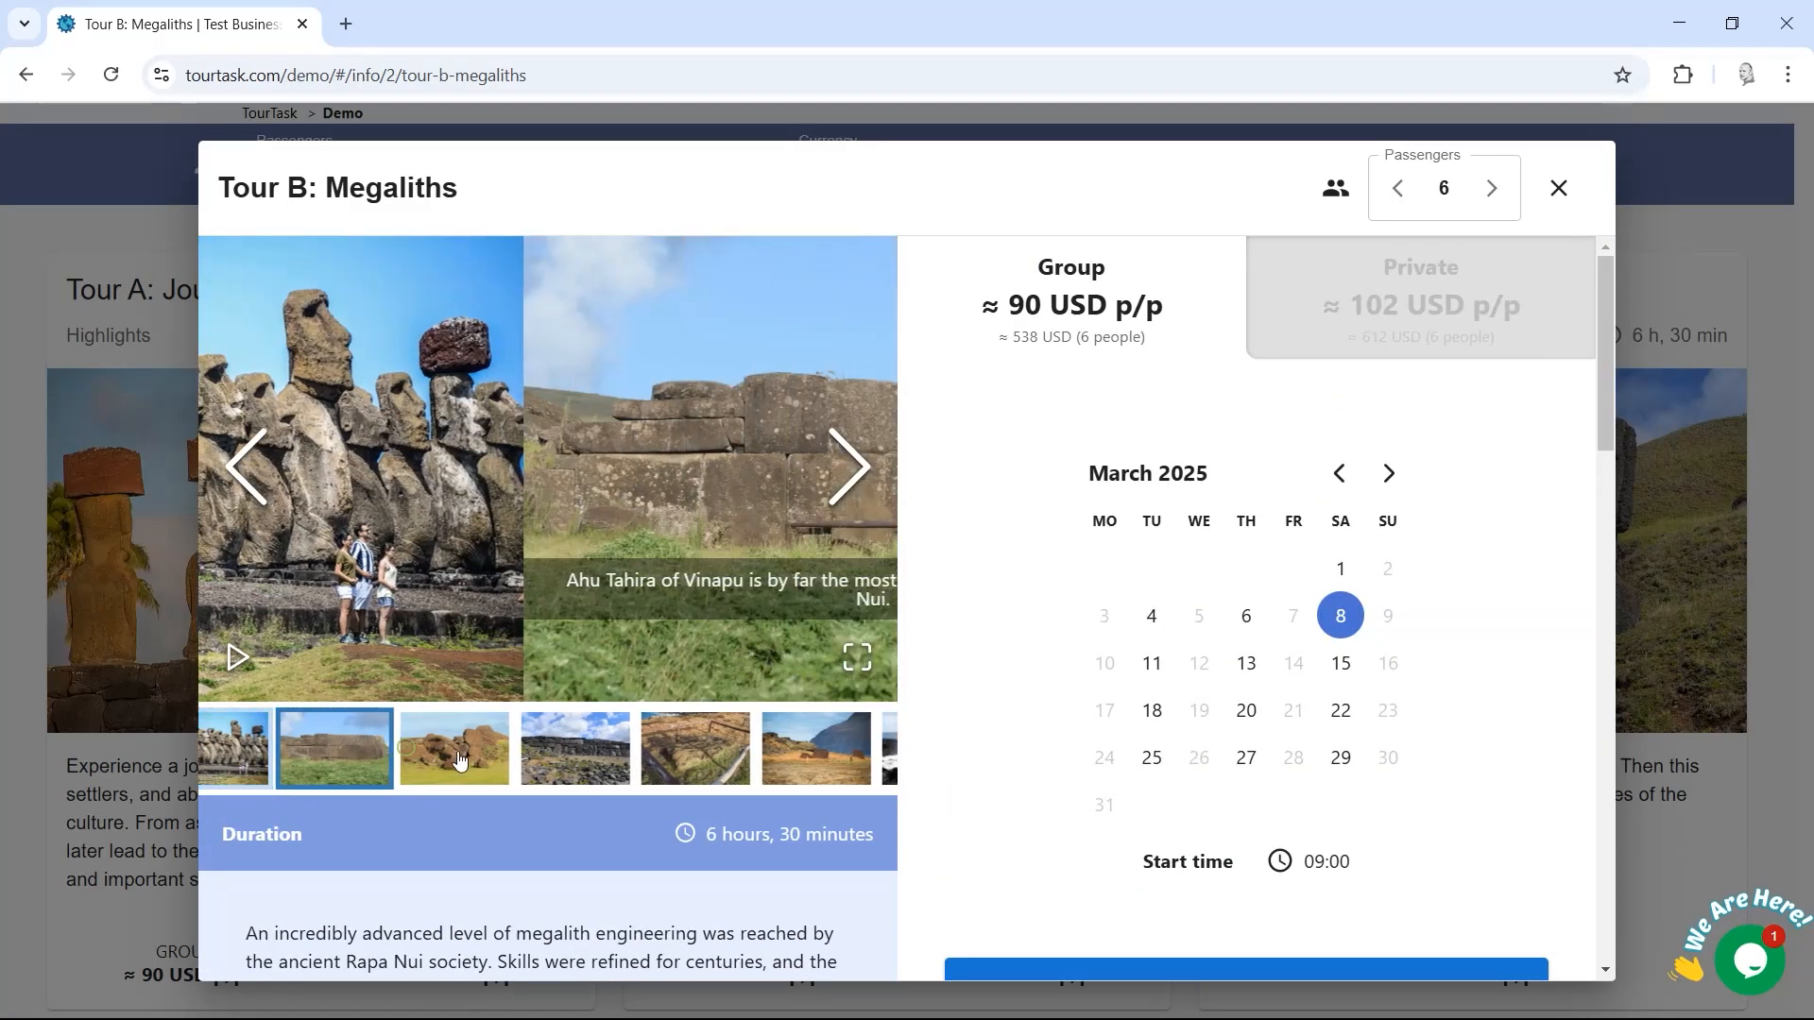
left_click(460, 761)
left_click(460, 761)
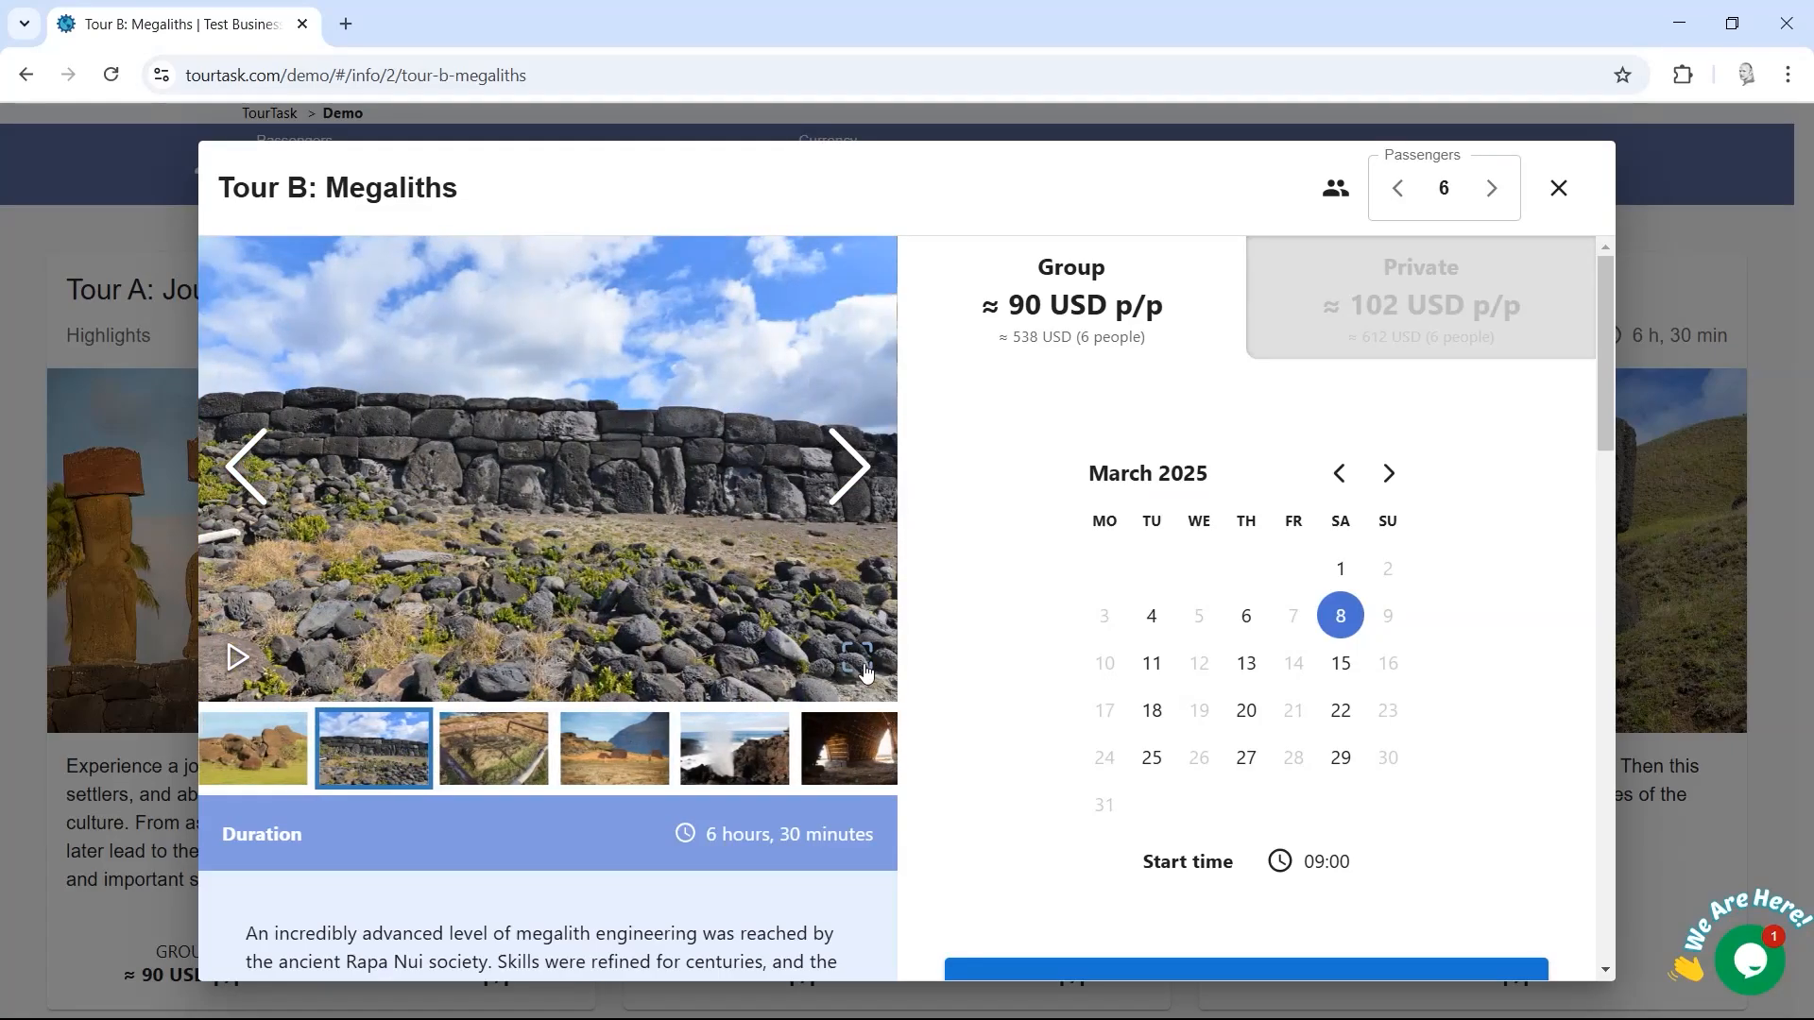
left_click(864, 663)
left_click(843, 599)
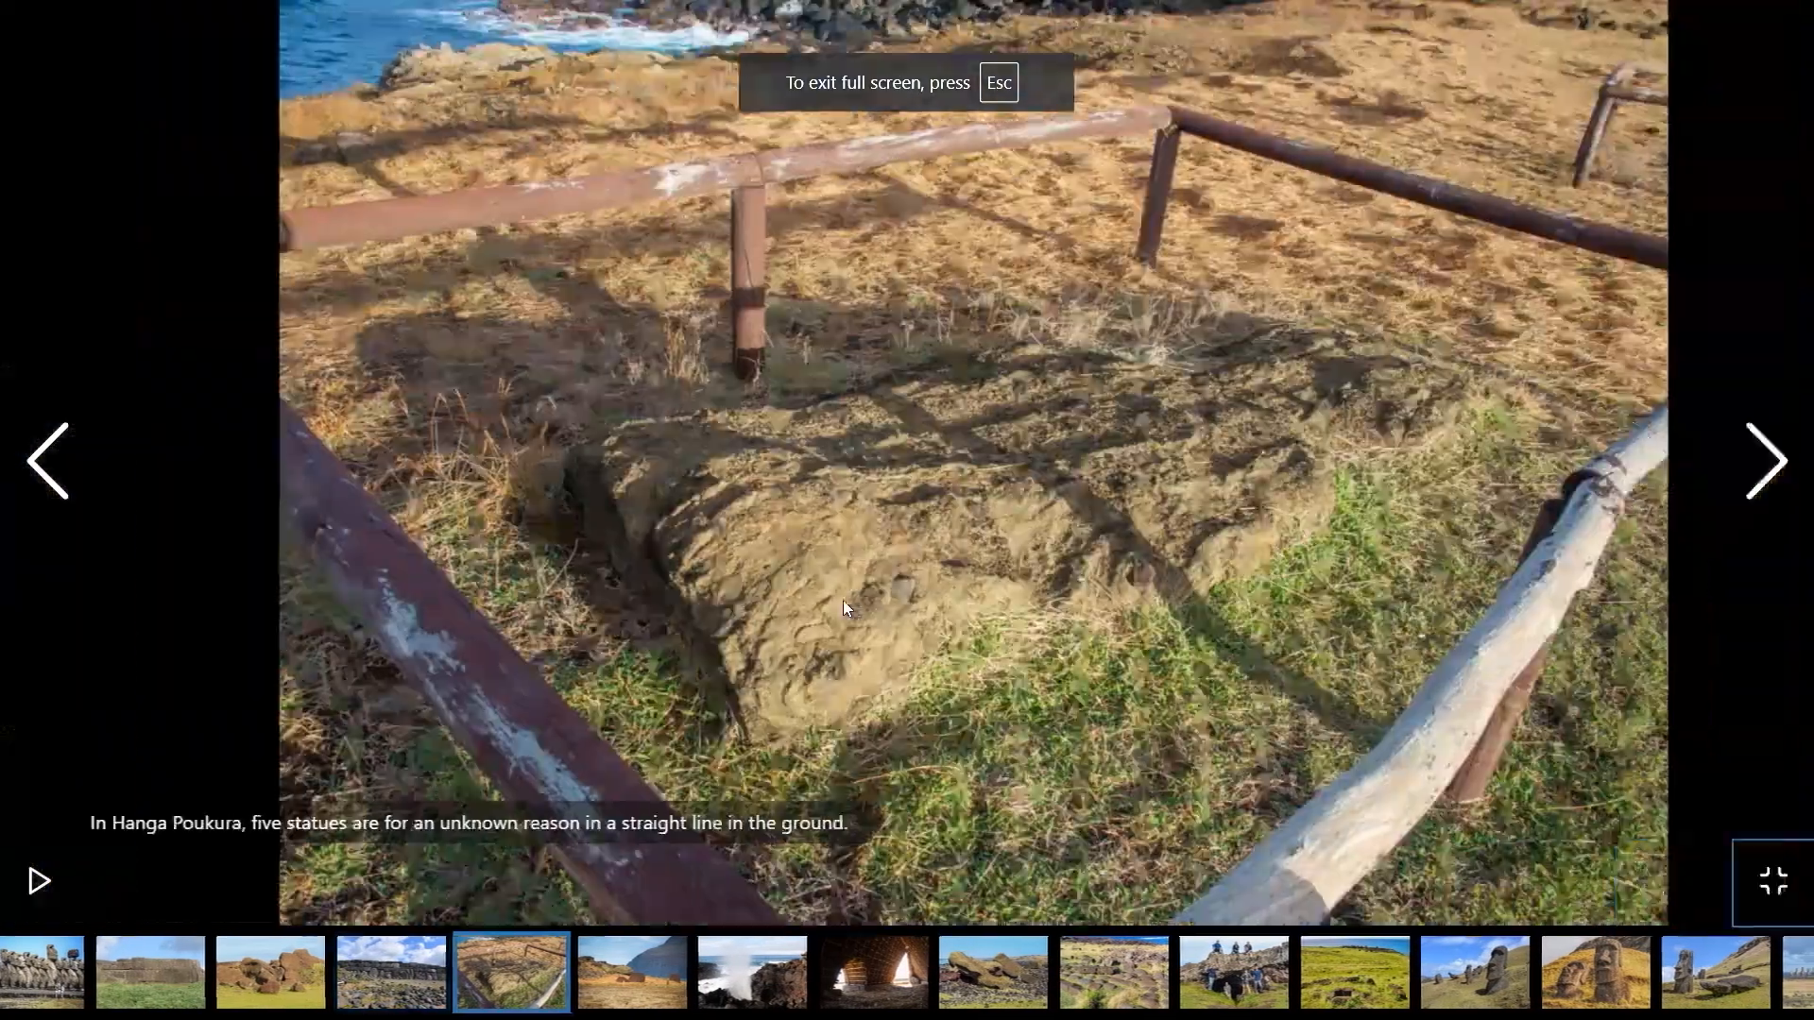
key("Right")
key("Right")
key("Right")
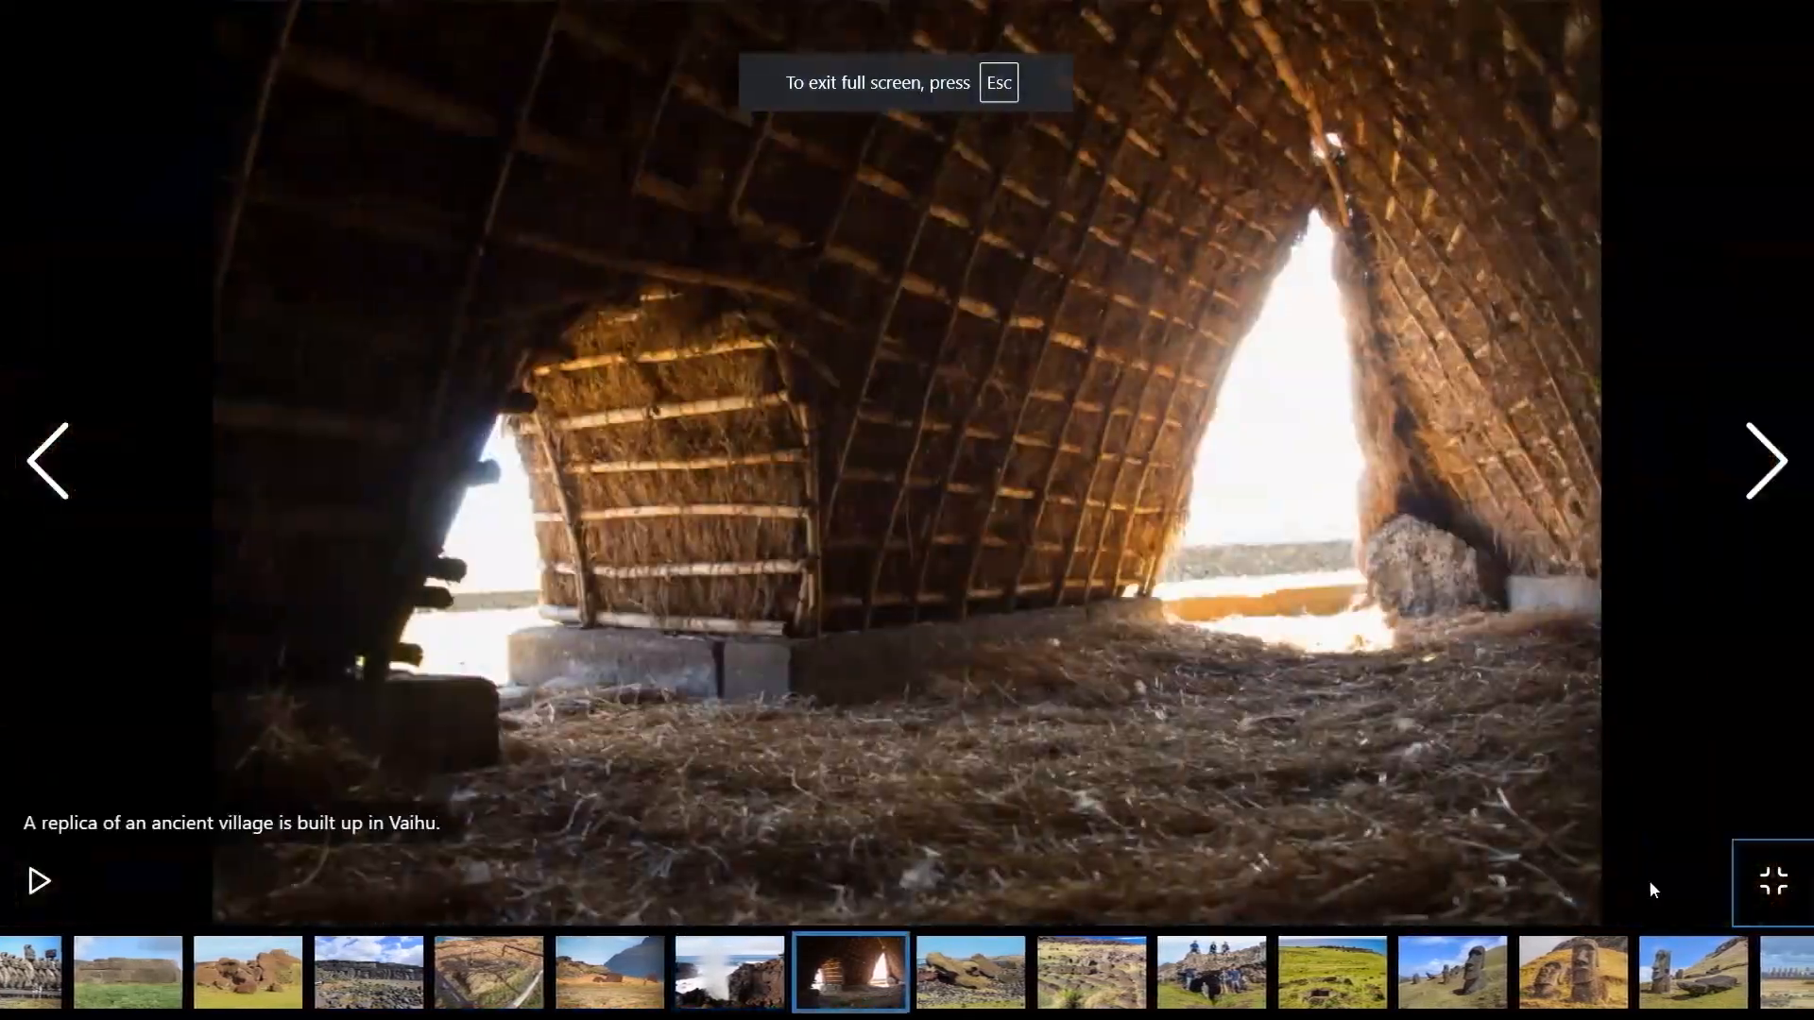
left_click(1773, 881)
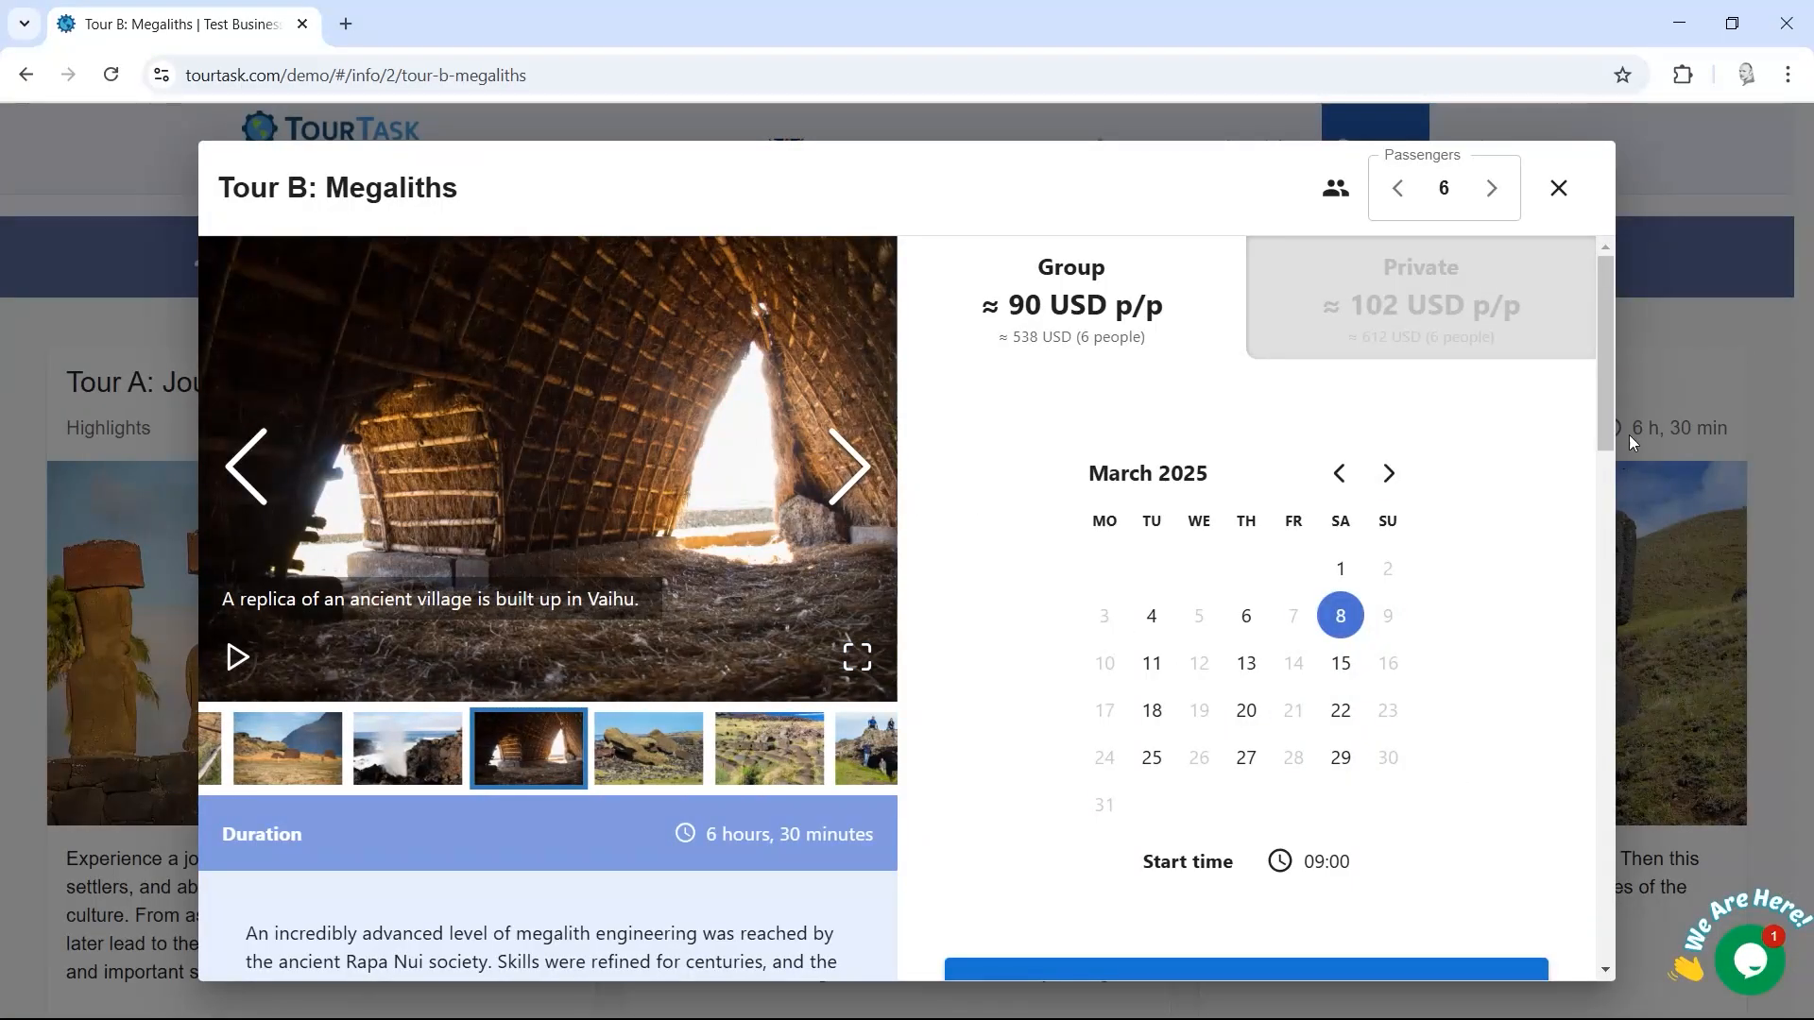
Step: Review the Not Included and What to Bring tabs, then add Tour B to the cart
left_click_drag(1602, 417, 1596, 563)
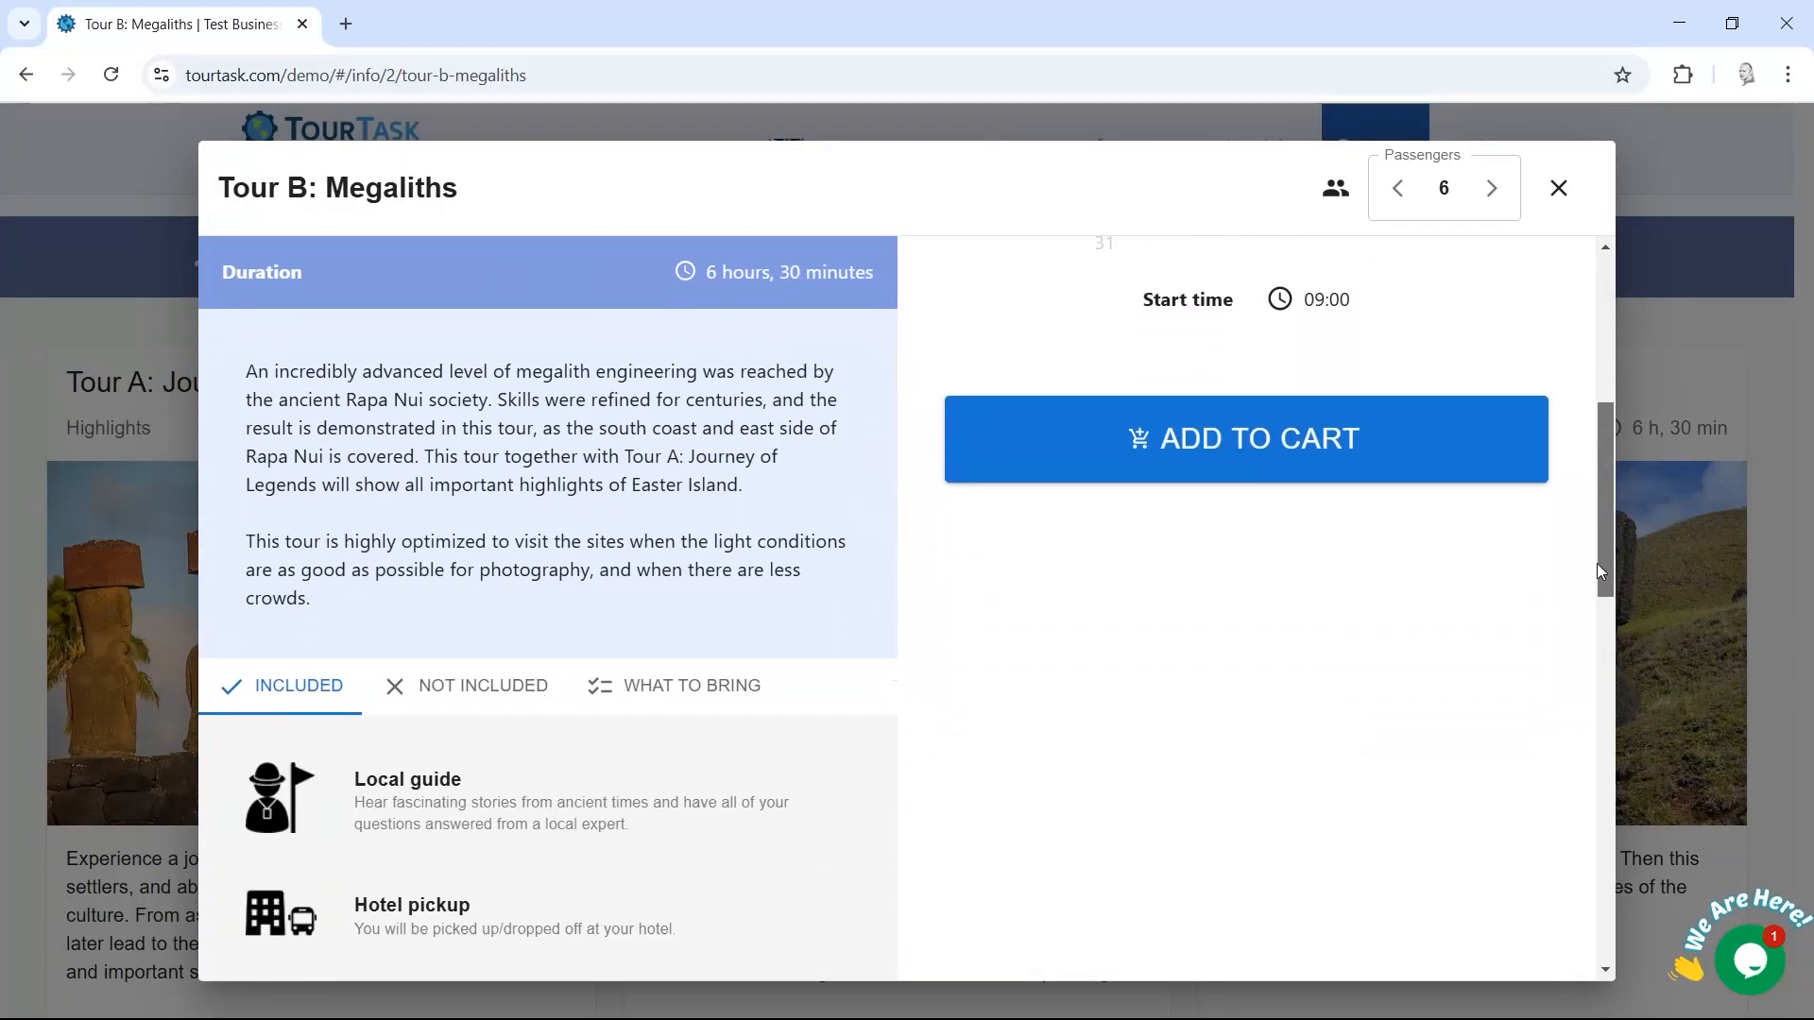
left_click_drag(507, 636, 251, 376)
left_click(390, 428)
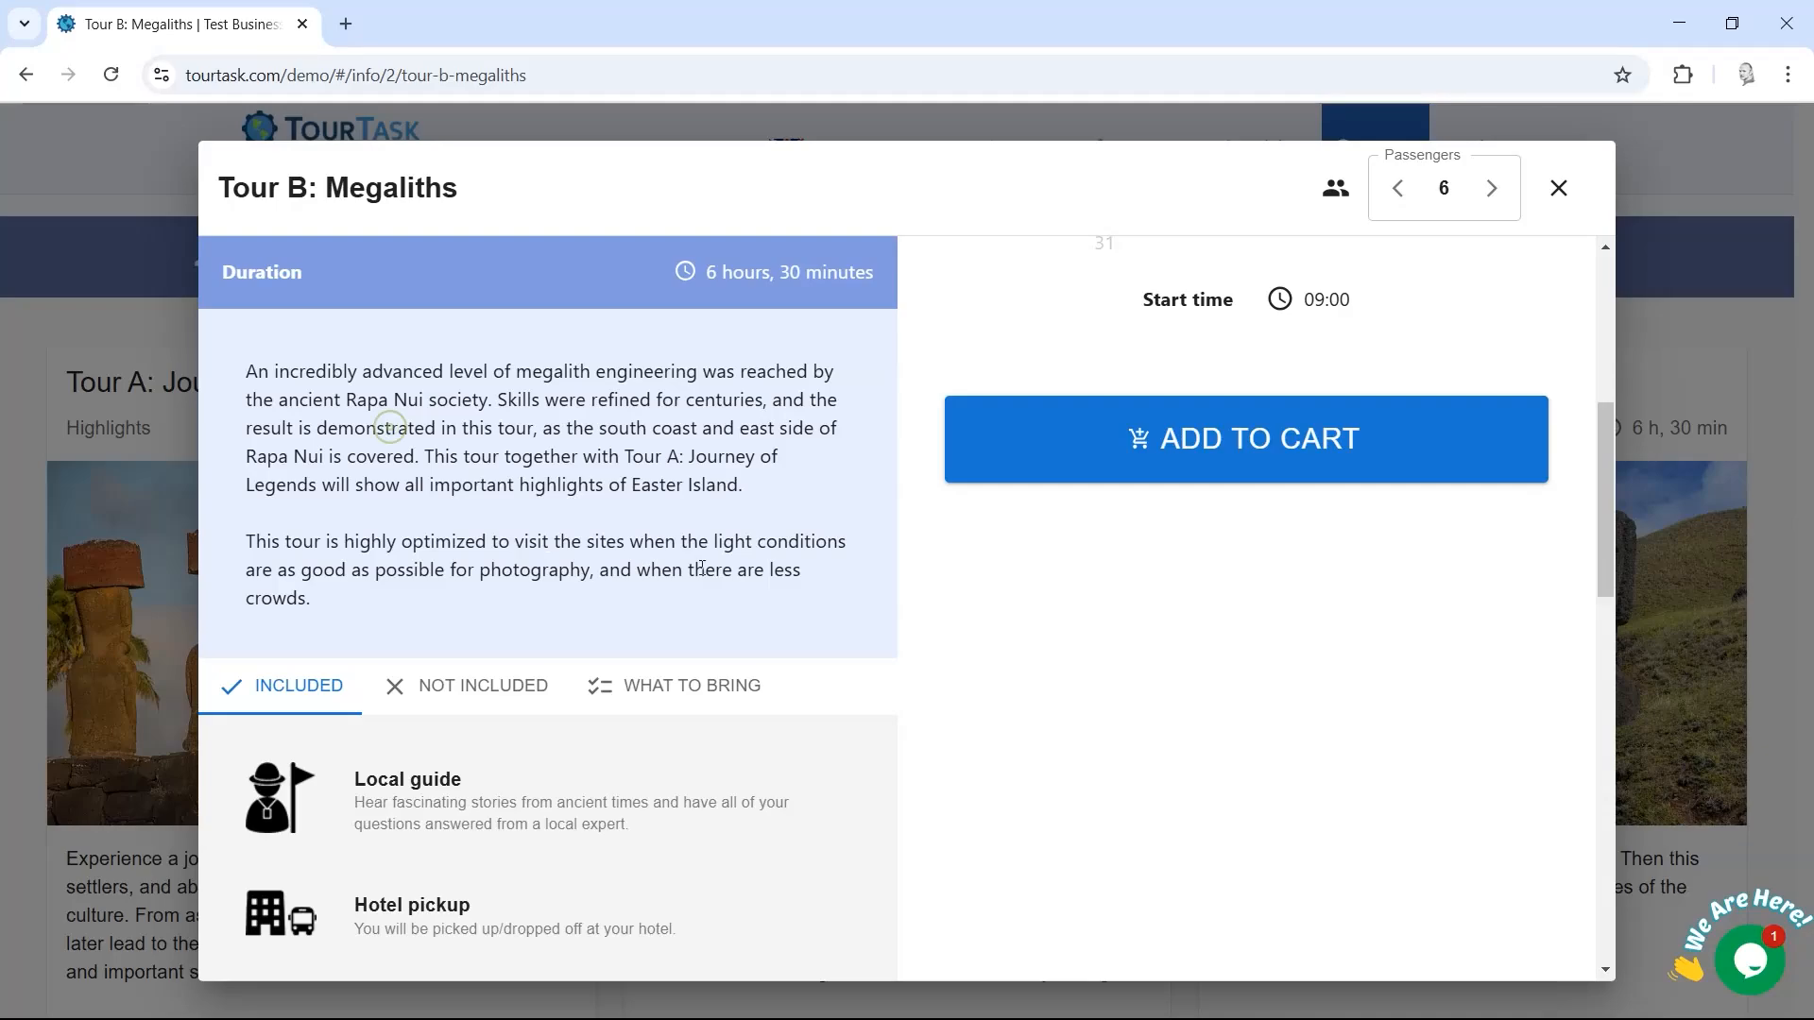
scroll(872, 587, "down", 3)
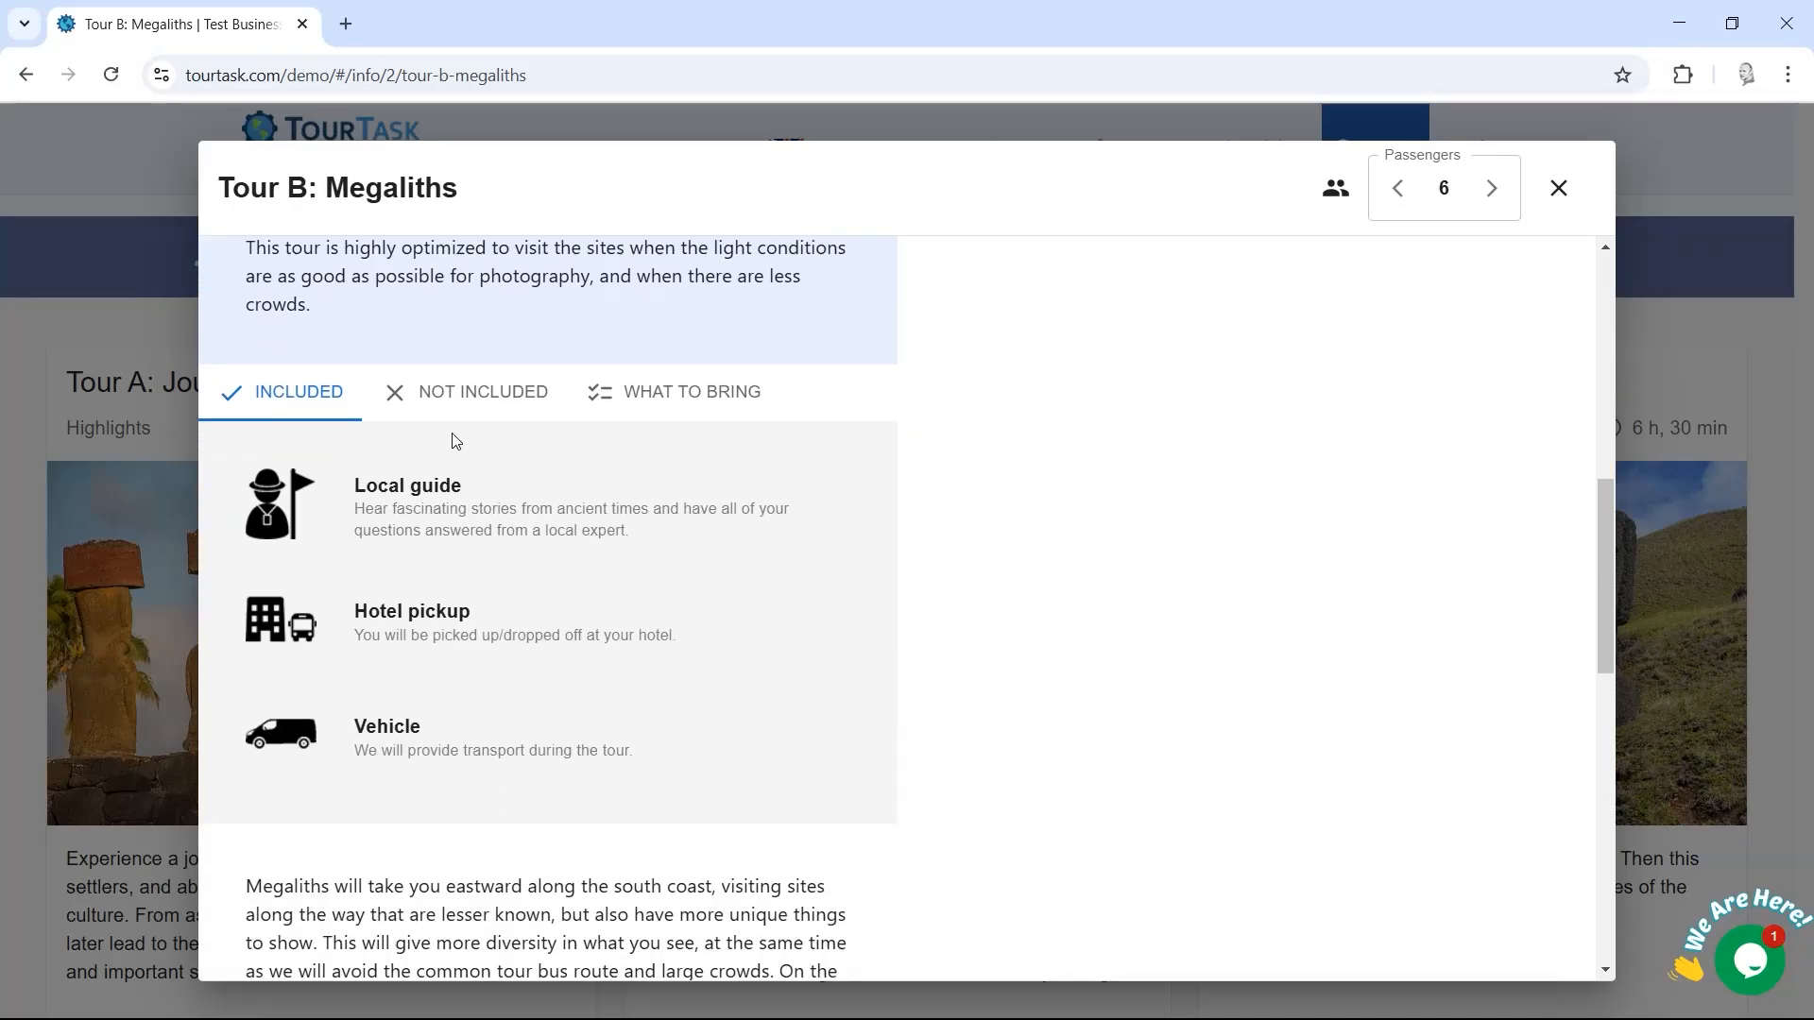
left_click(450, 410)
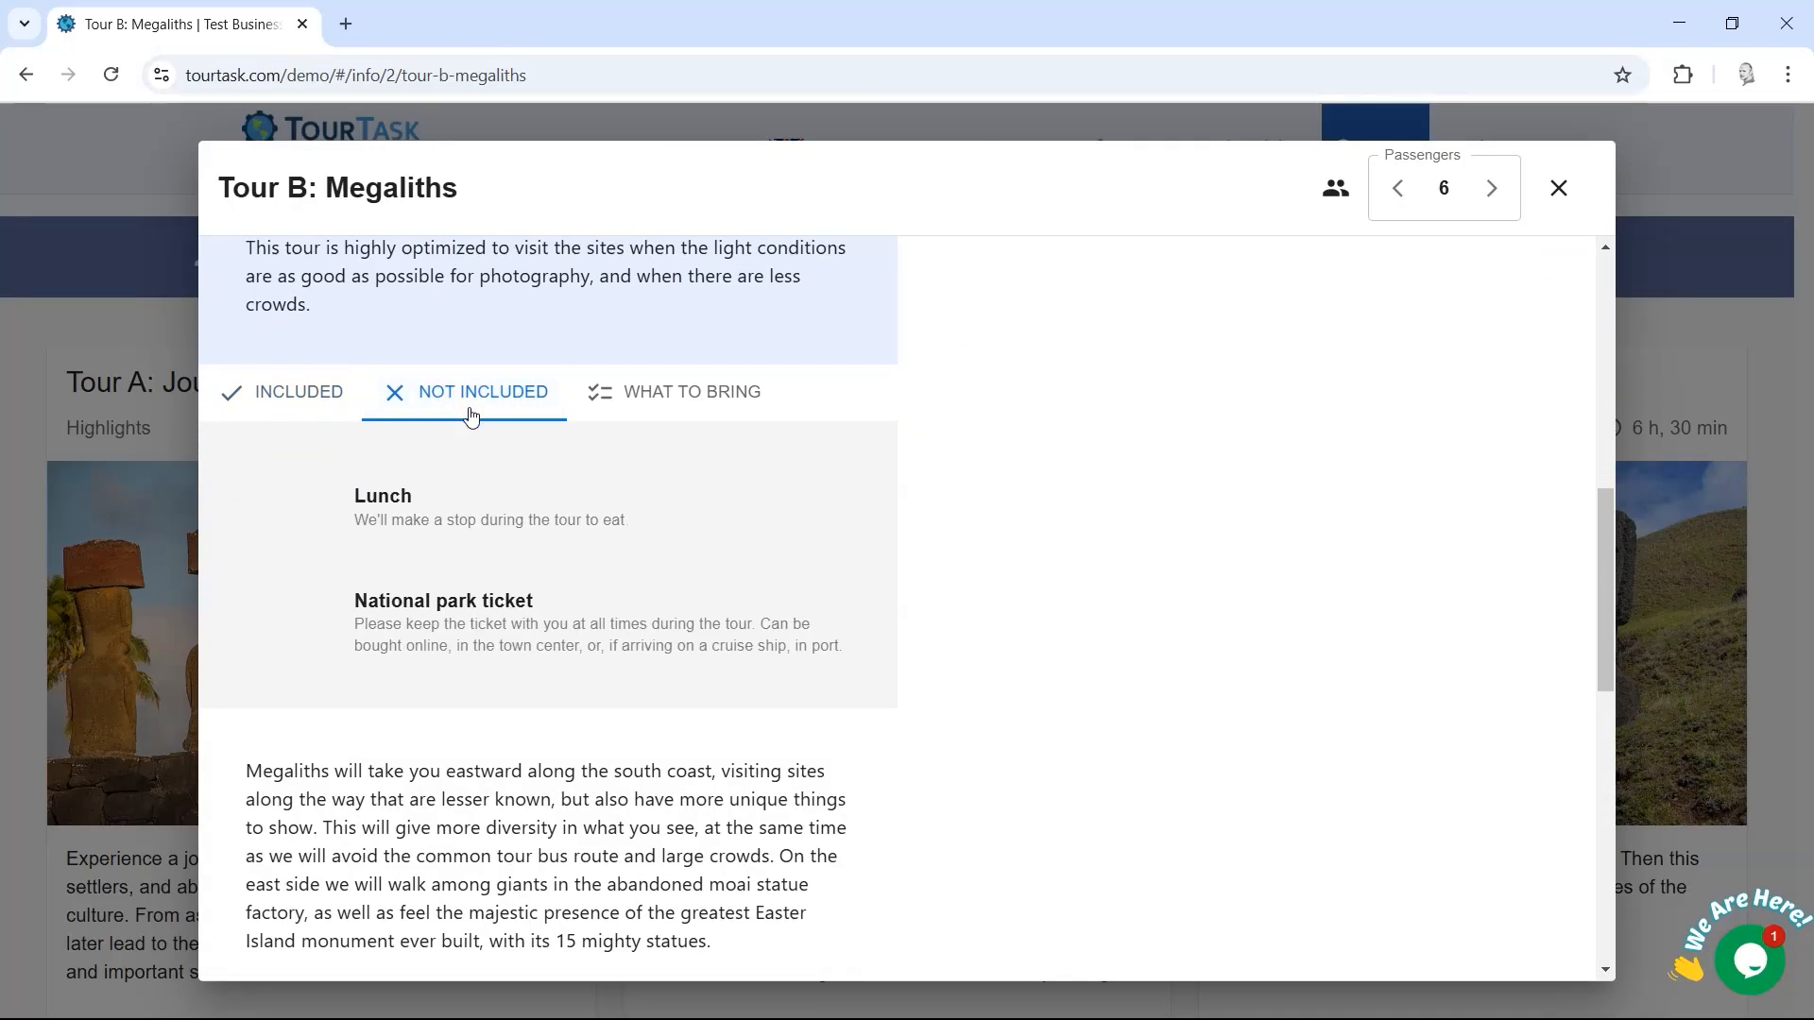
left_click(671, 402)
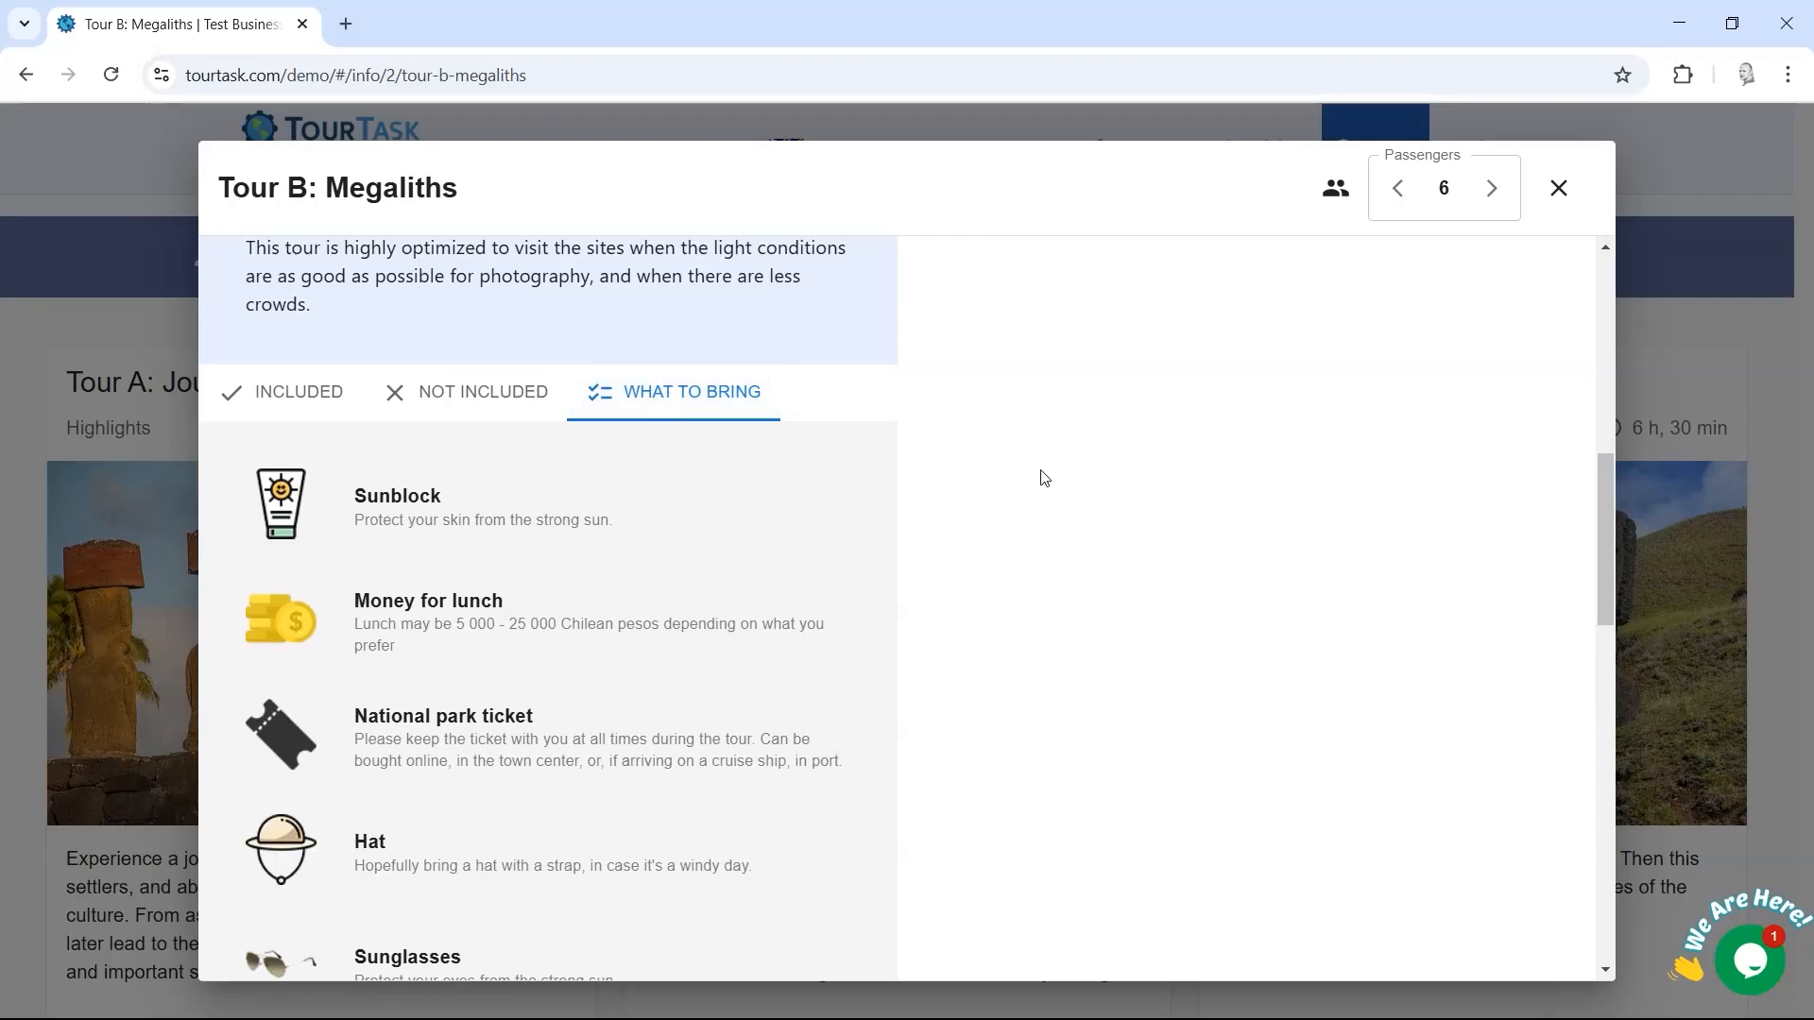
left_click_drag(1600, 520, 1531, 438)
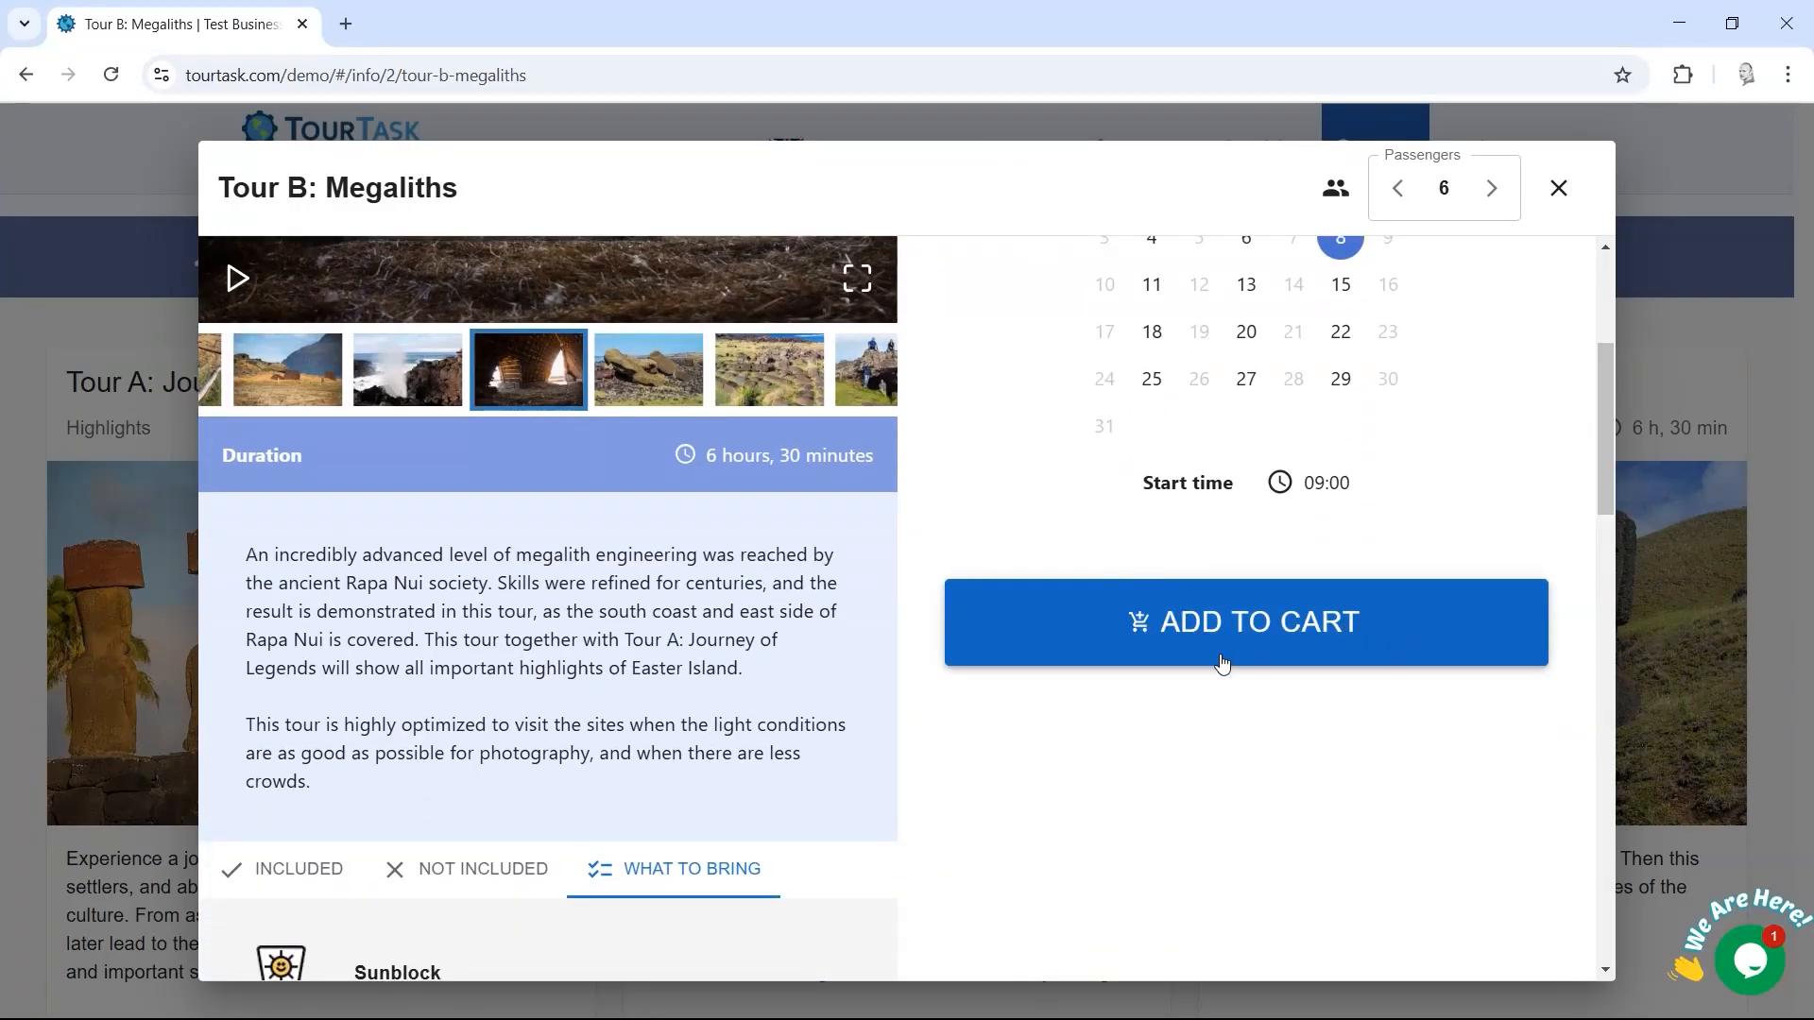
left_click(1286, 622)
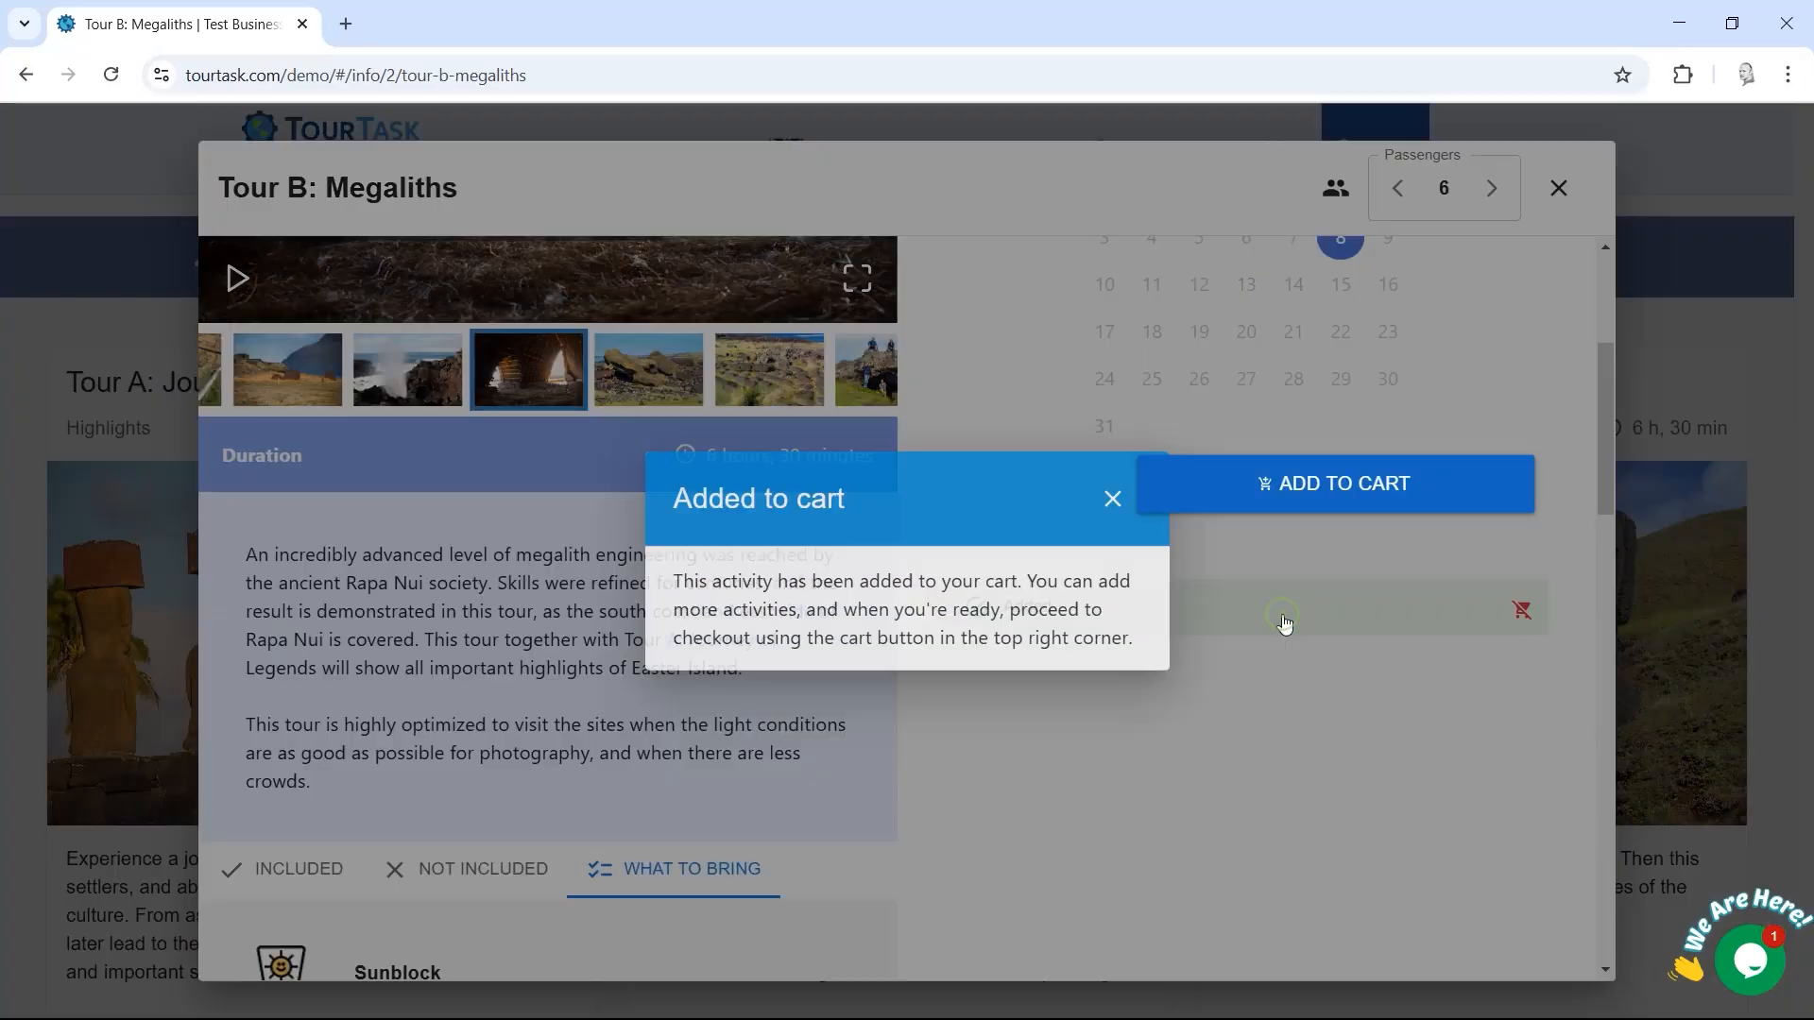
Step: Confirm Tour B sits in the cart at 538 USD, then open the Poike hike details
left_click(1112, 500)
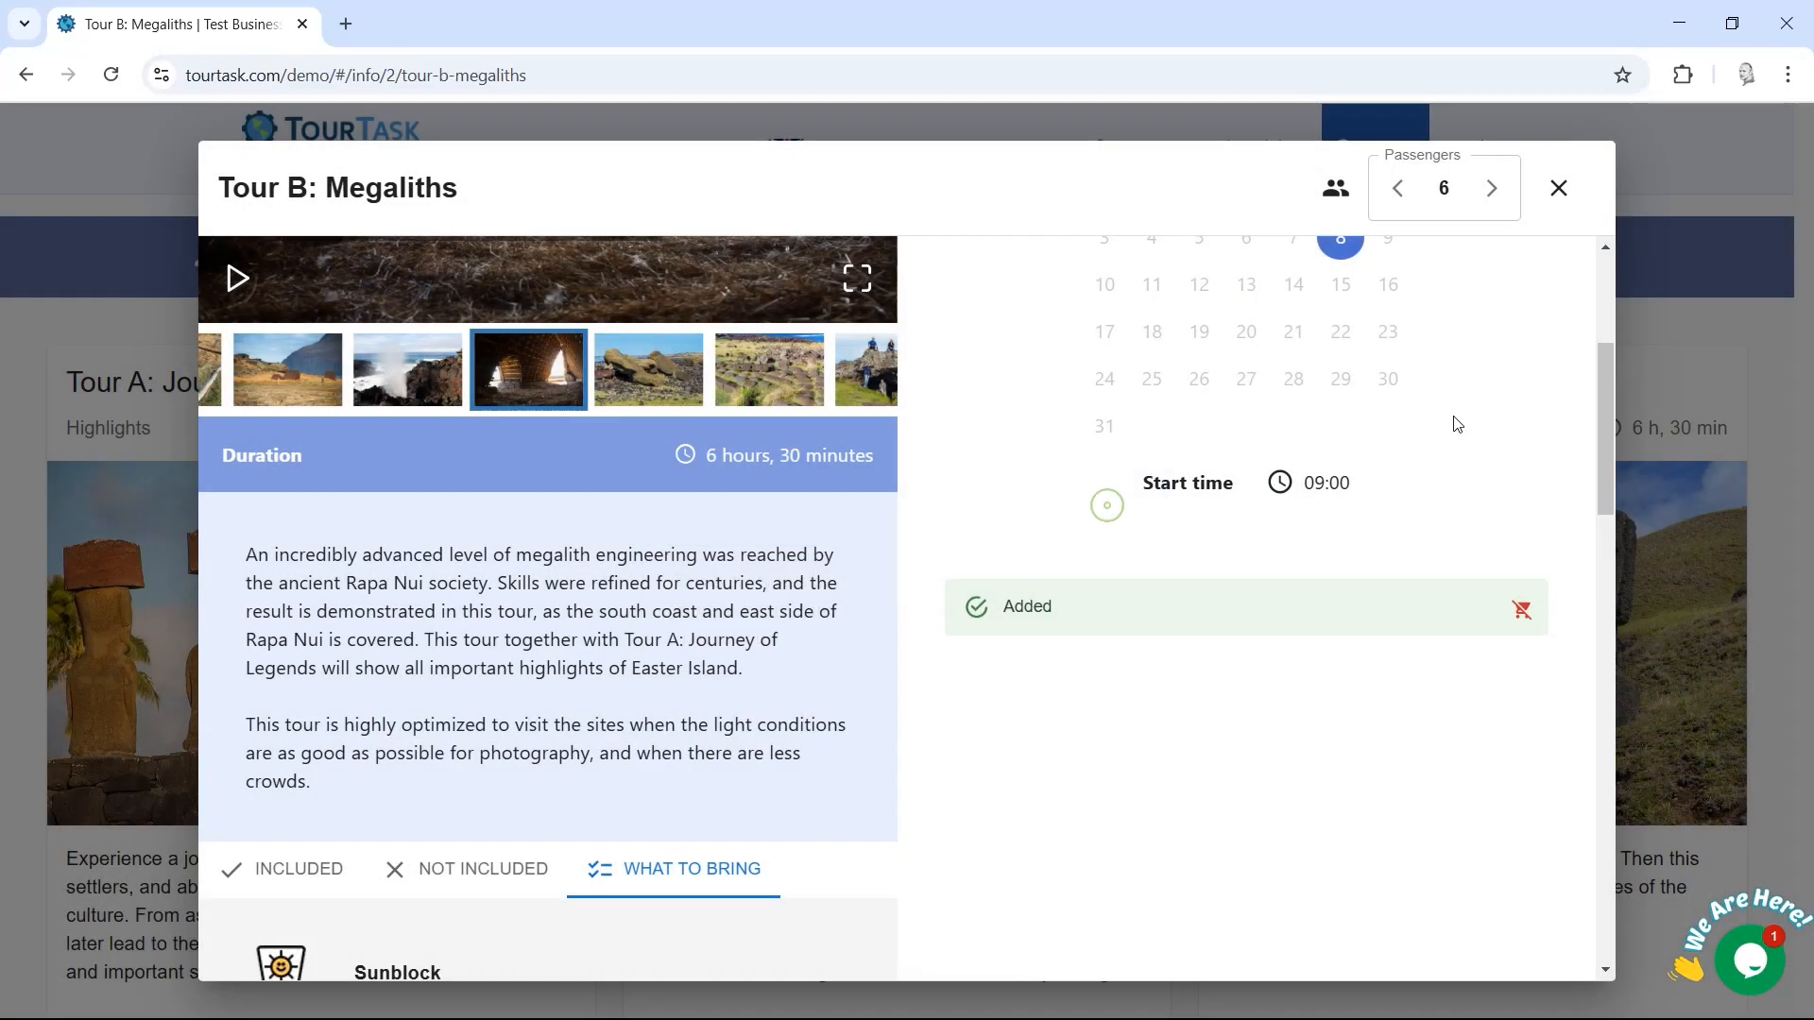
left_click(1708, 269)
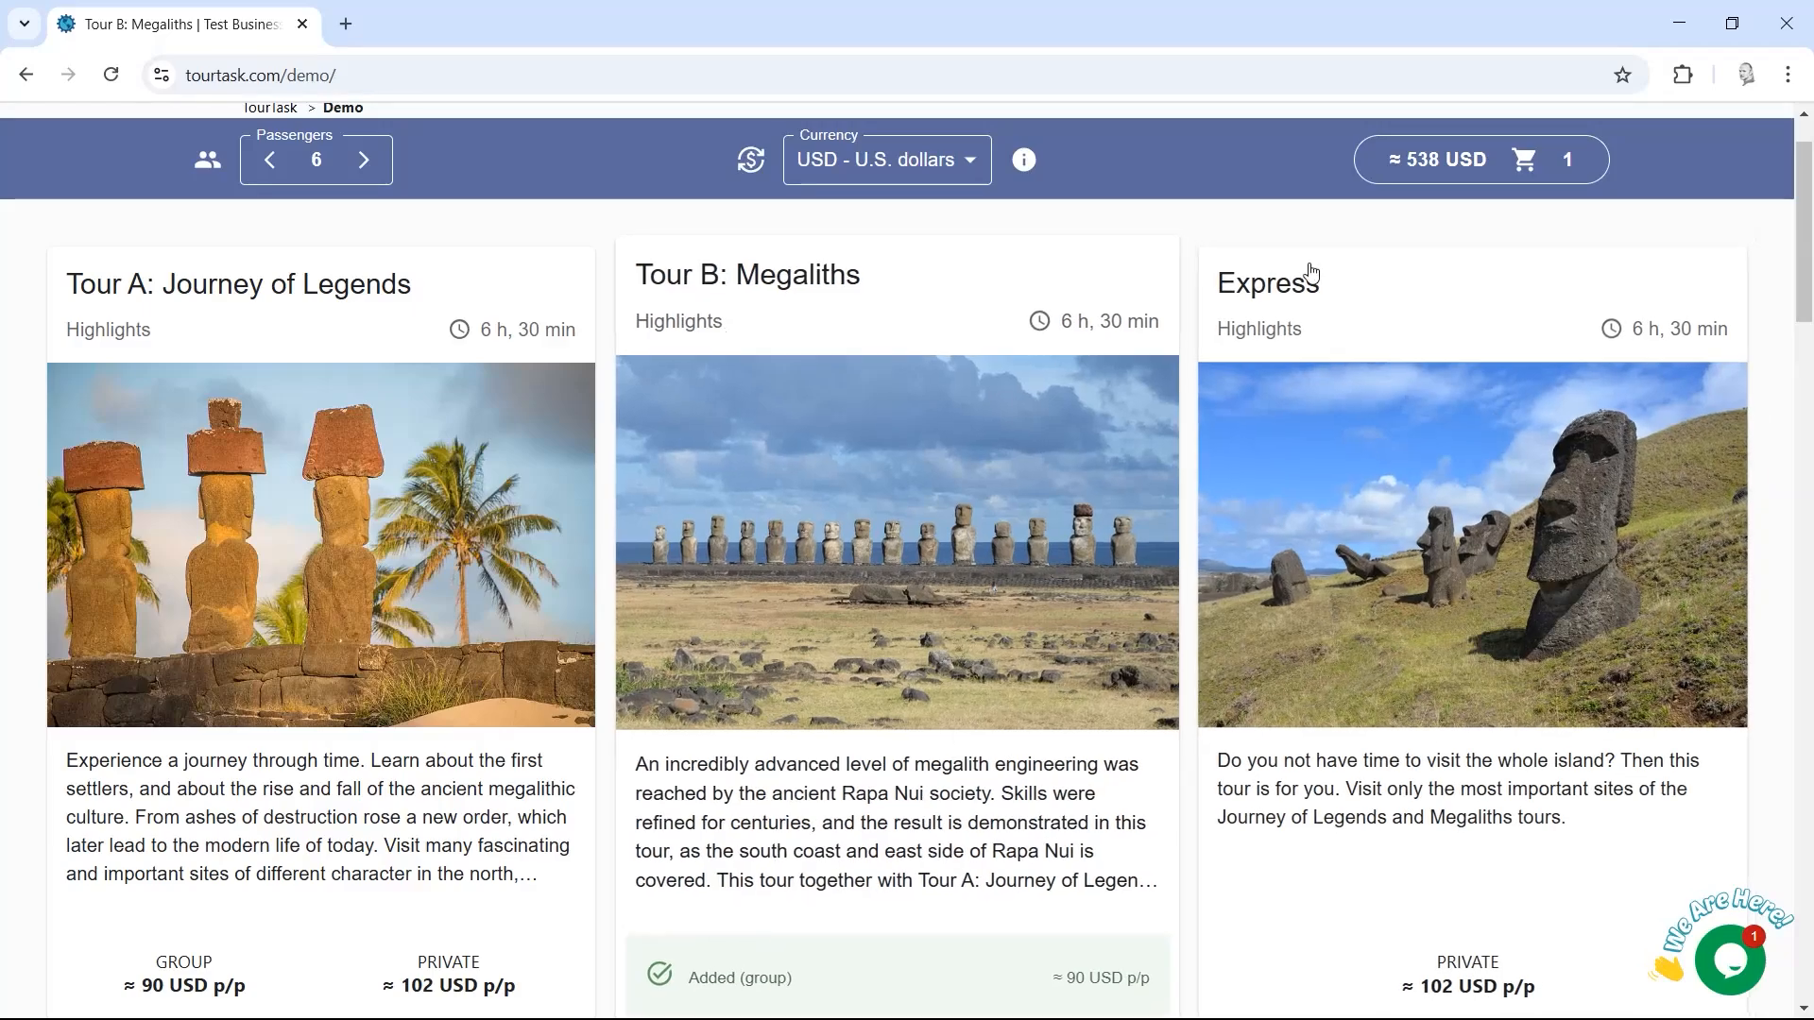
left_click(1488, 179)
left_click(1096, 365)
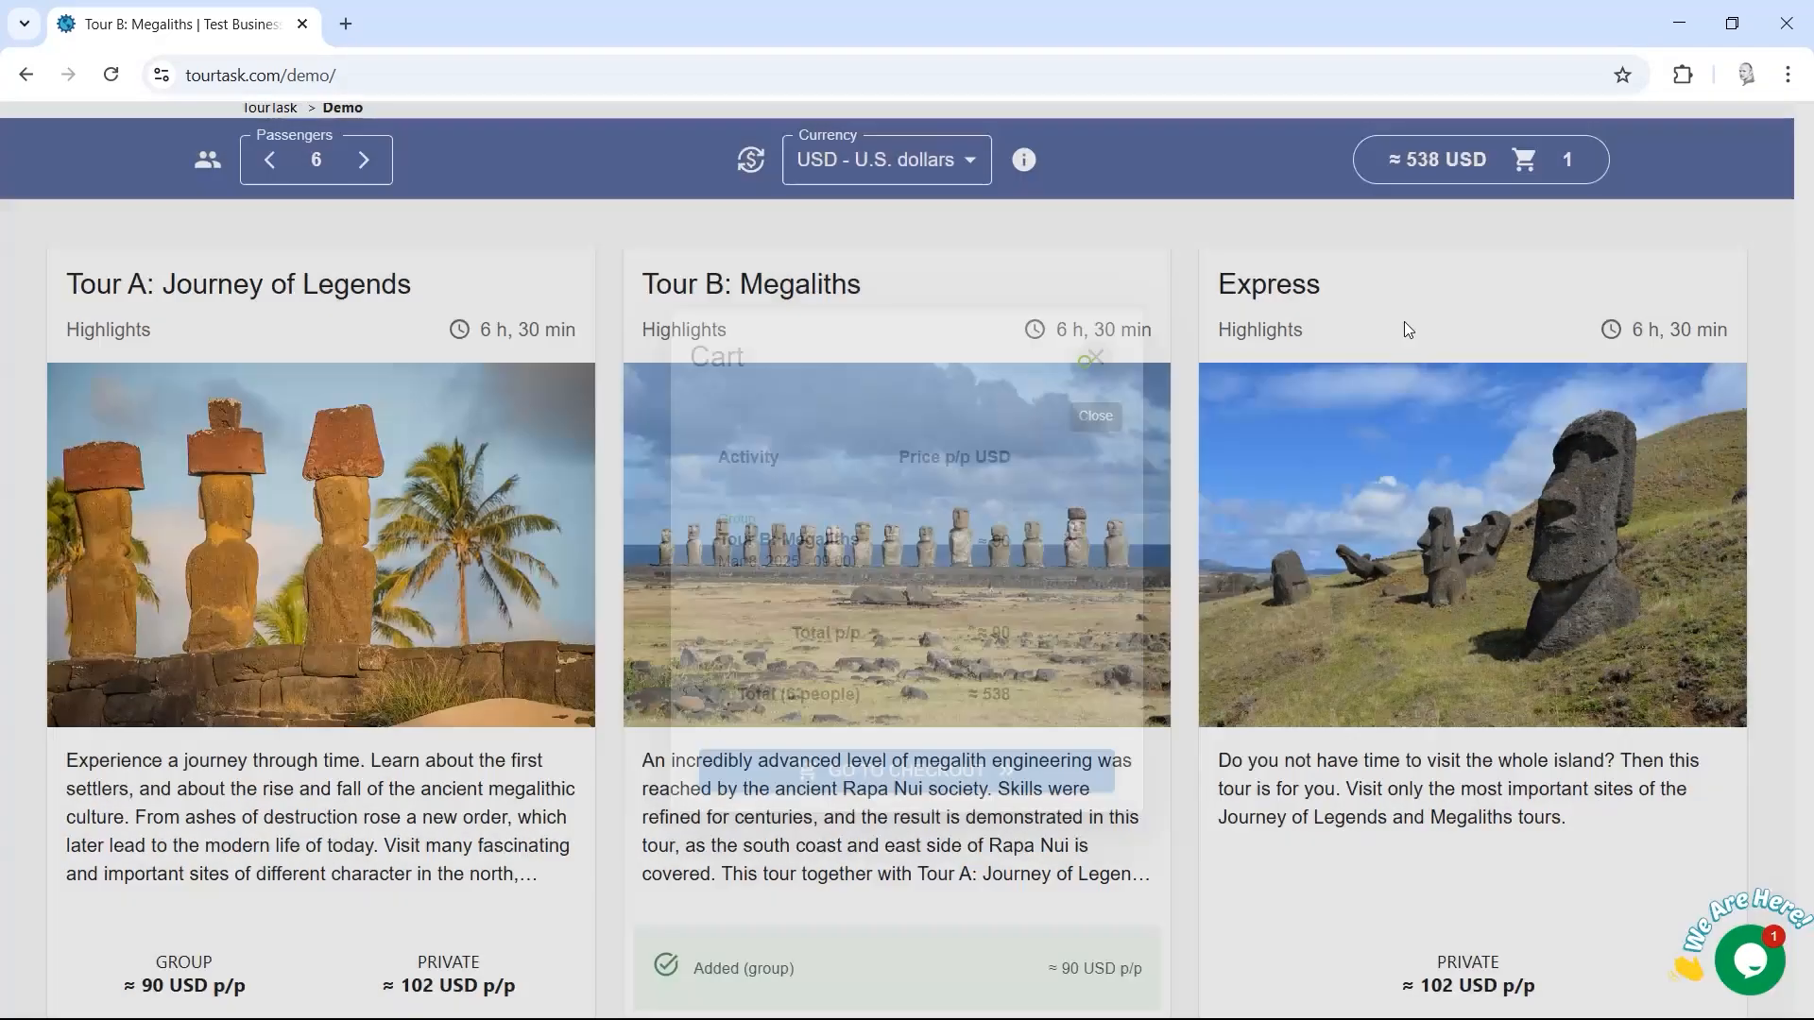
left_click_drag(1805, 217, 1806, 378)
left_click(898, 376)
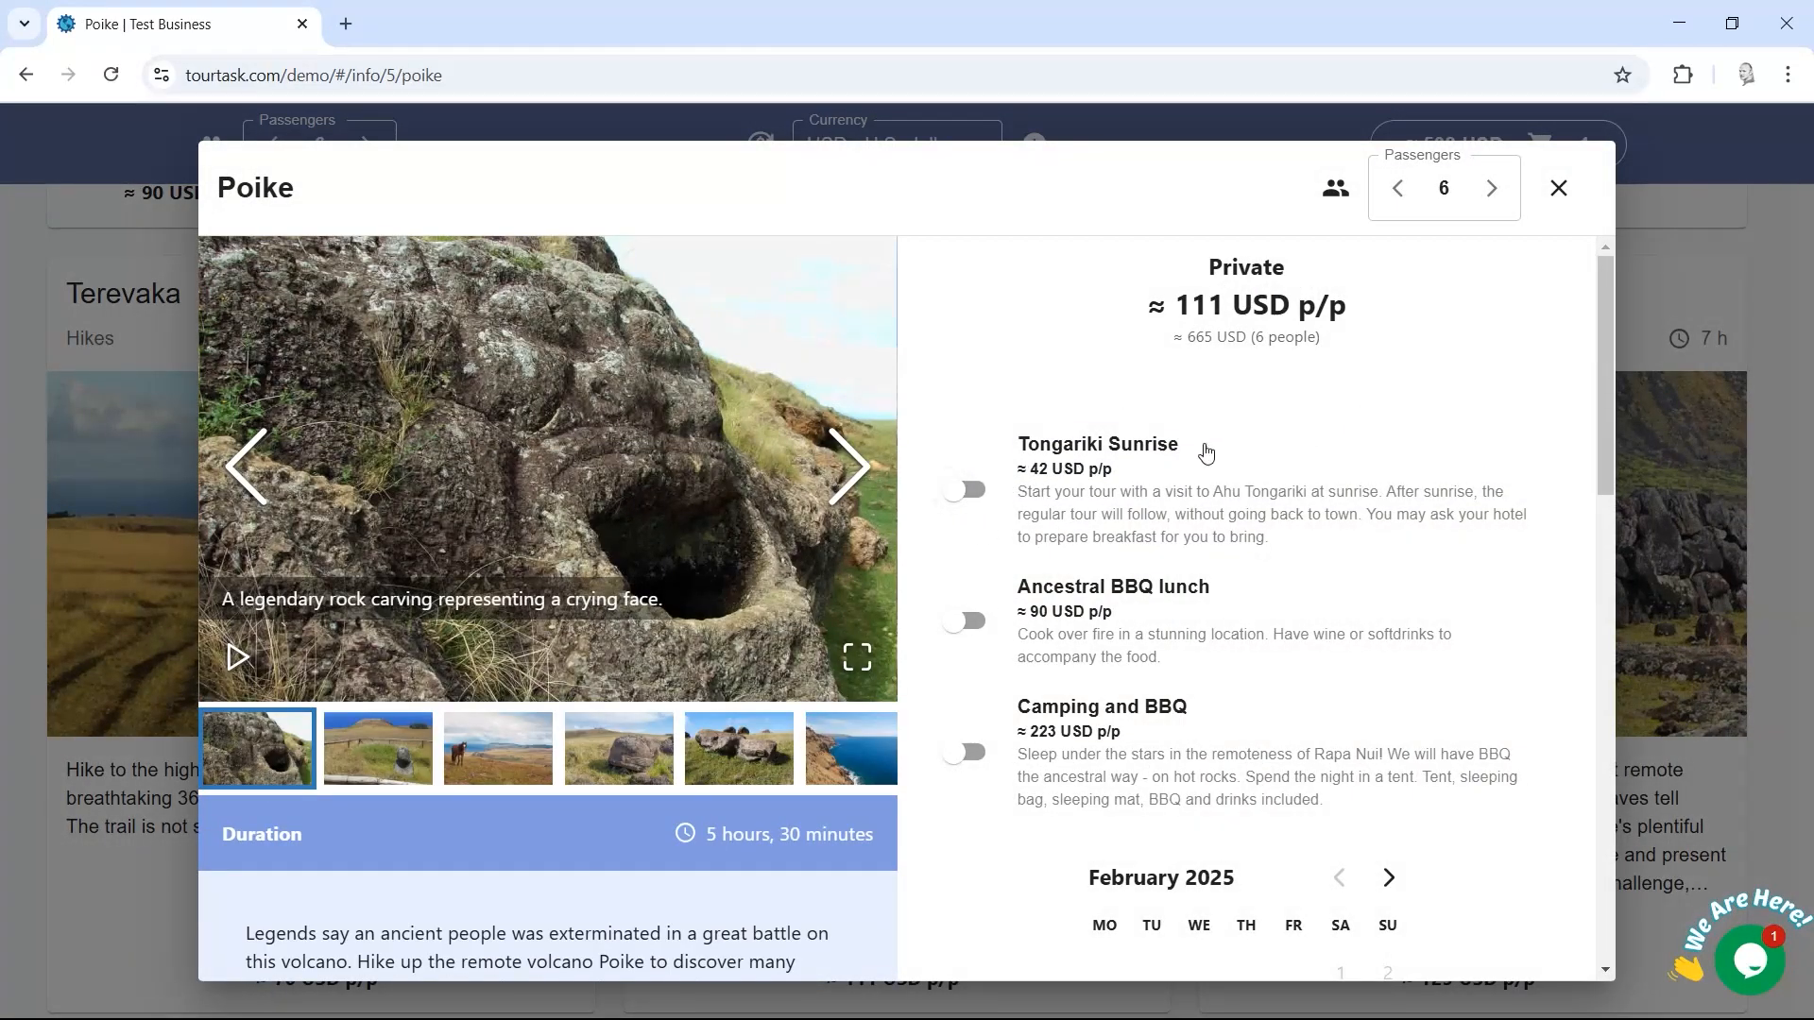
Step: Add the private Poike hike with Tongariki Sunrise on March 20, 2025 to the cart
left_click_drag(1604, 340, 1604, 325)
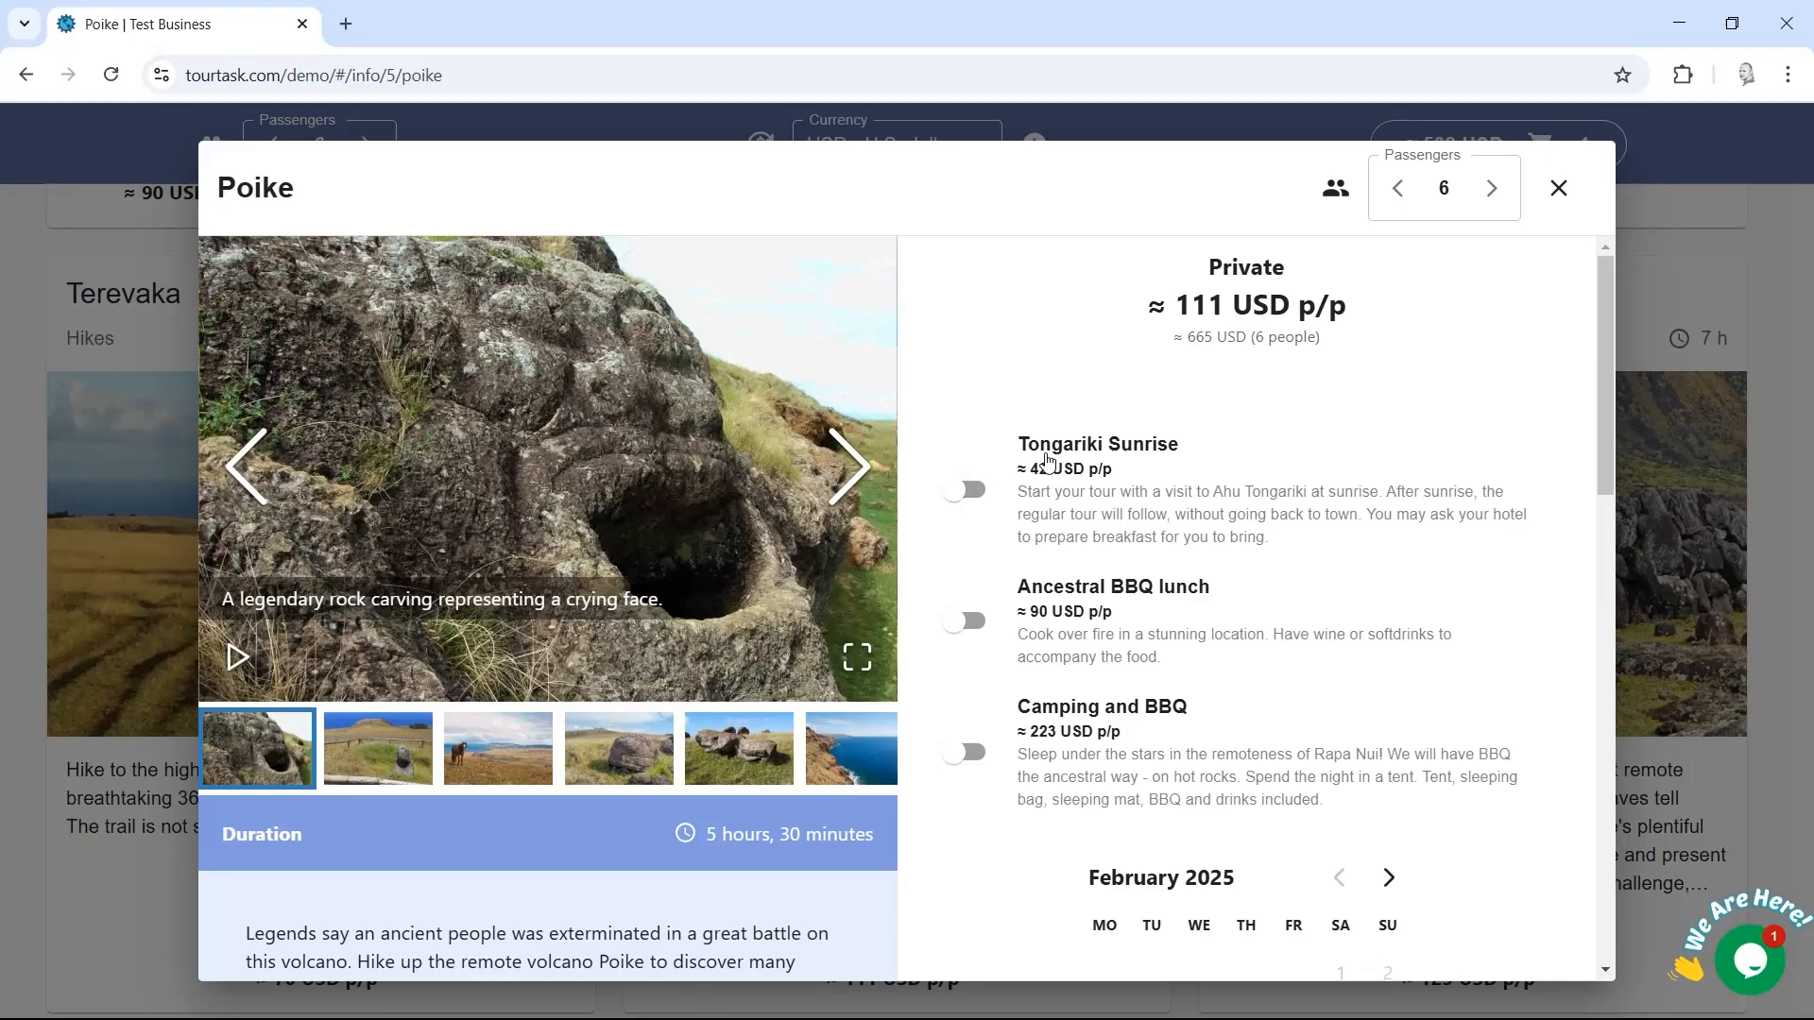
left_click(965, 491)
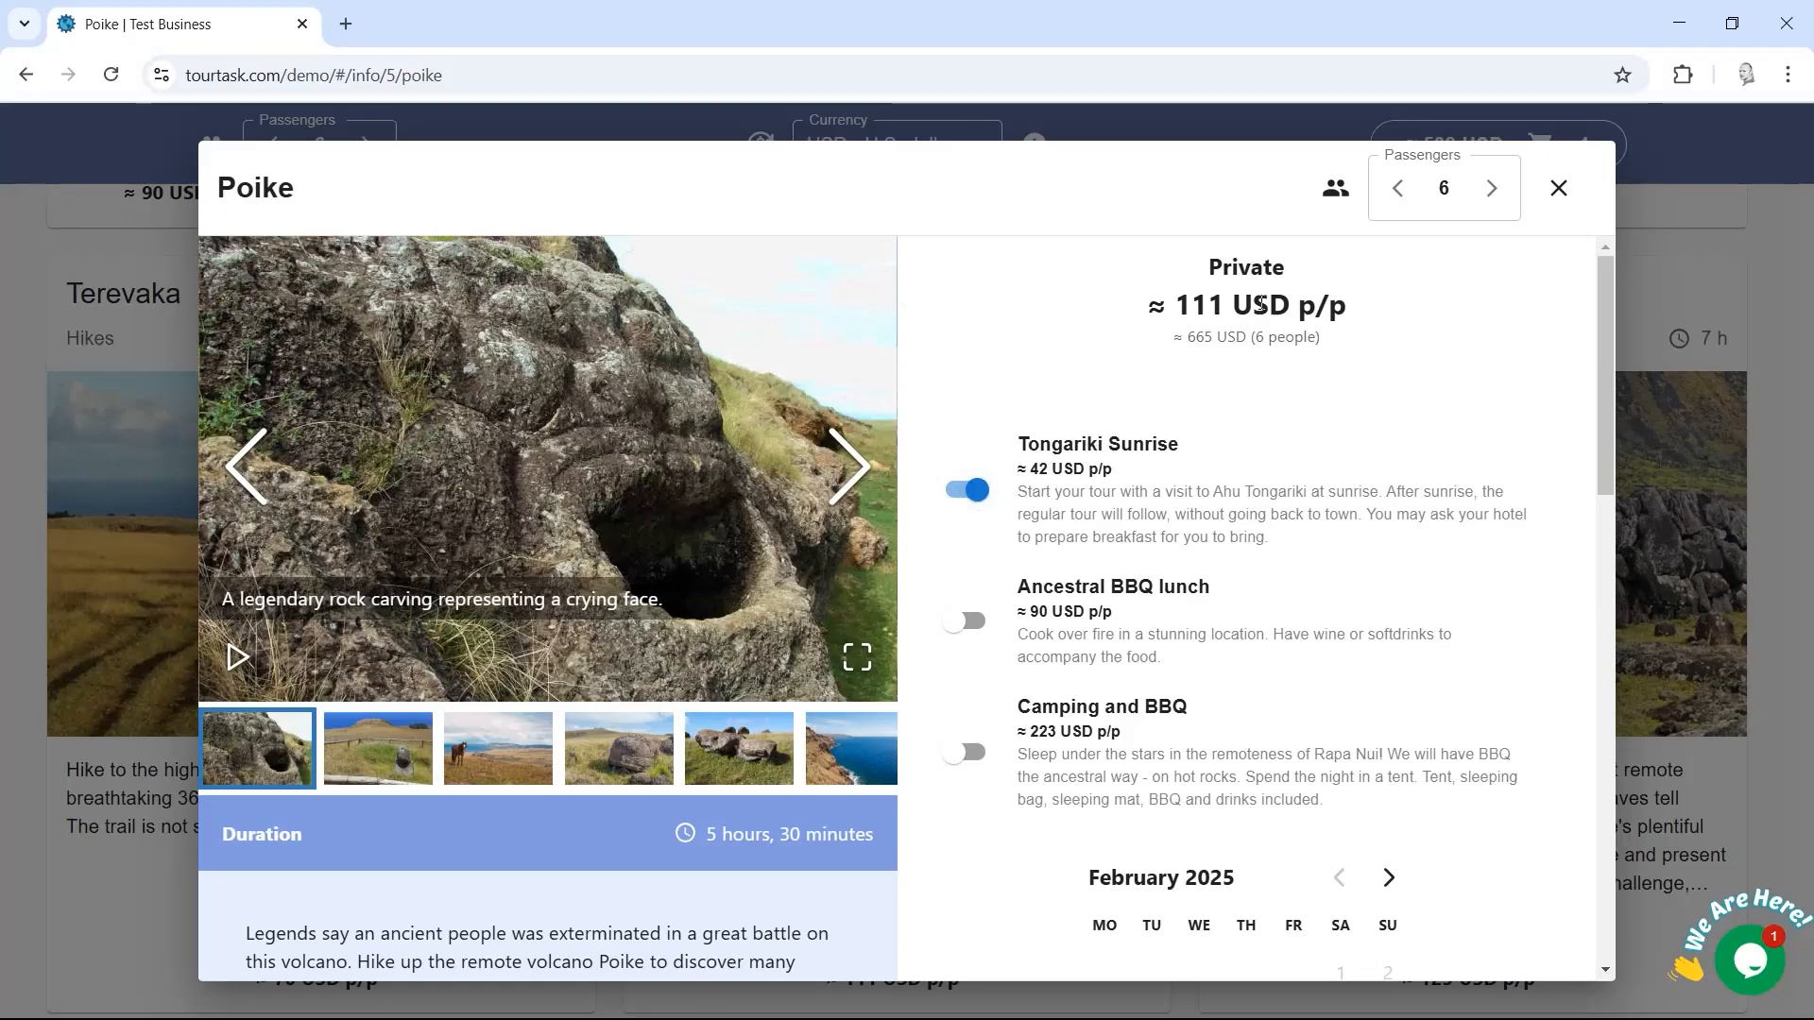
left_click_drag(1608, 388, 1608, 550)
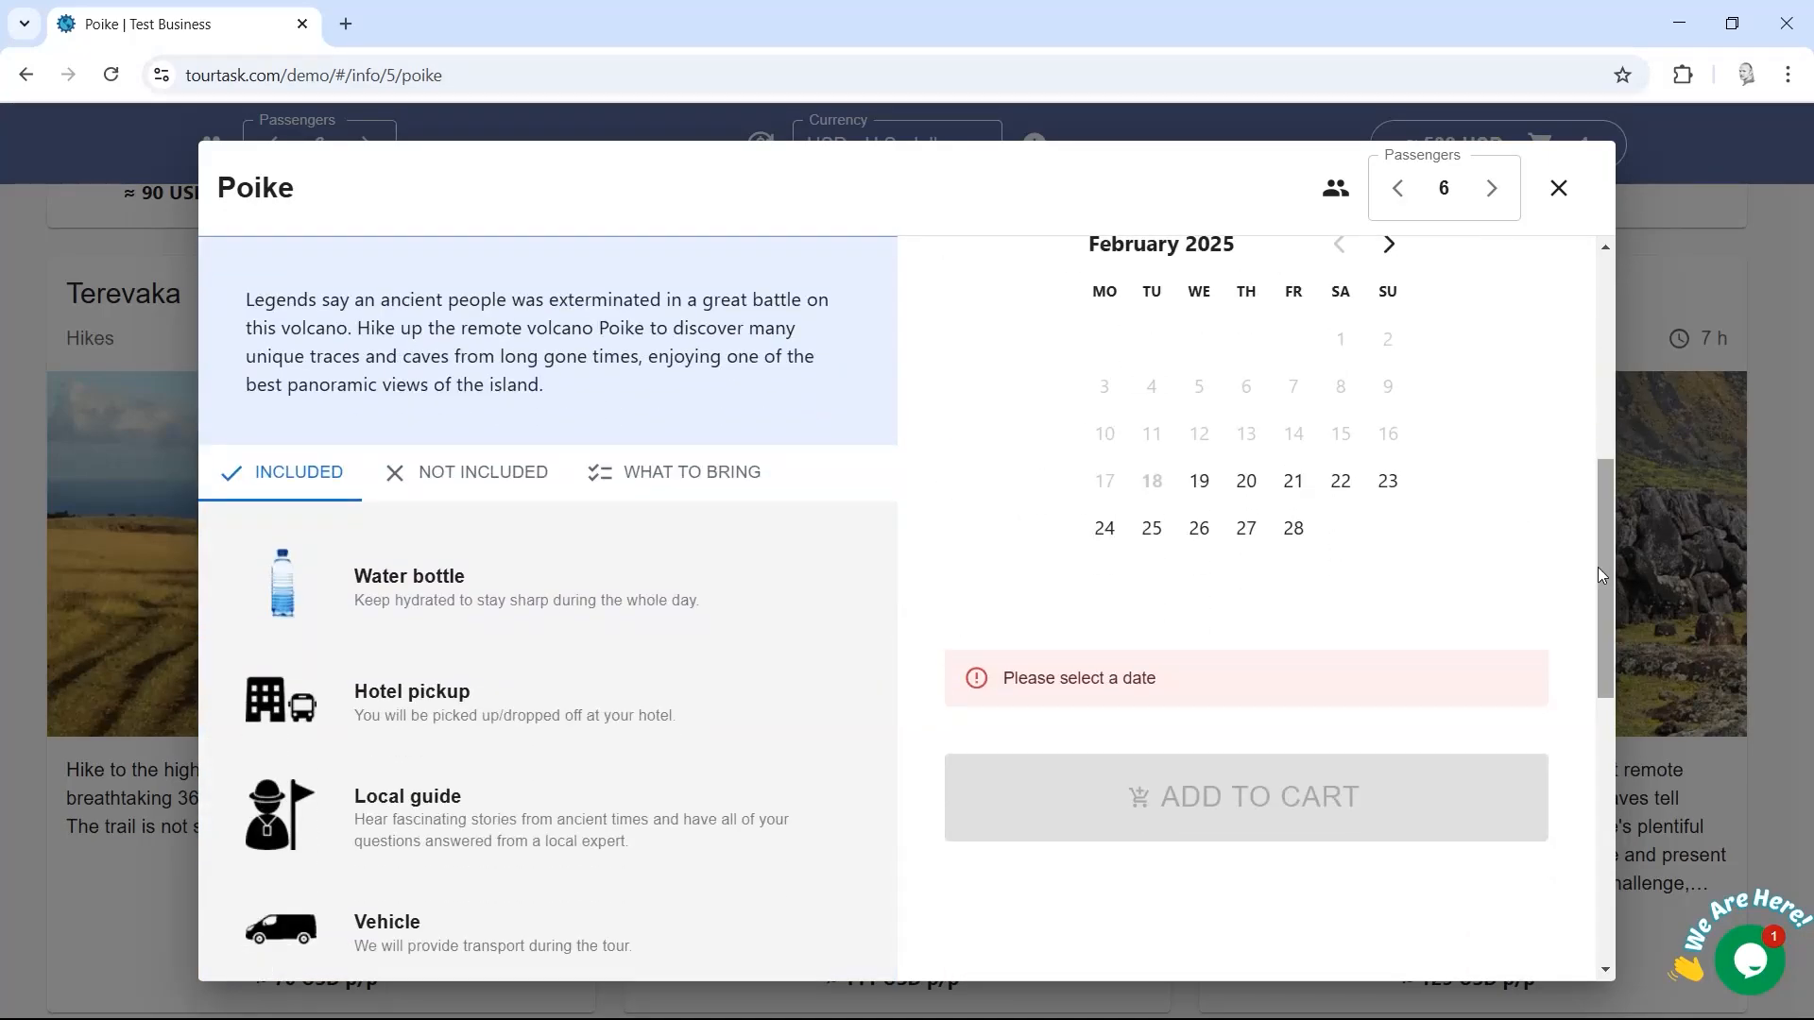
left_click(1388, 243)
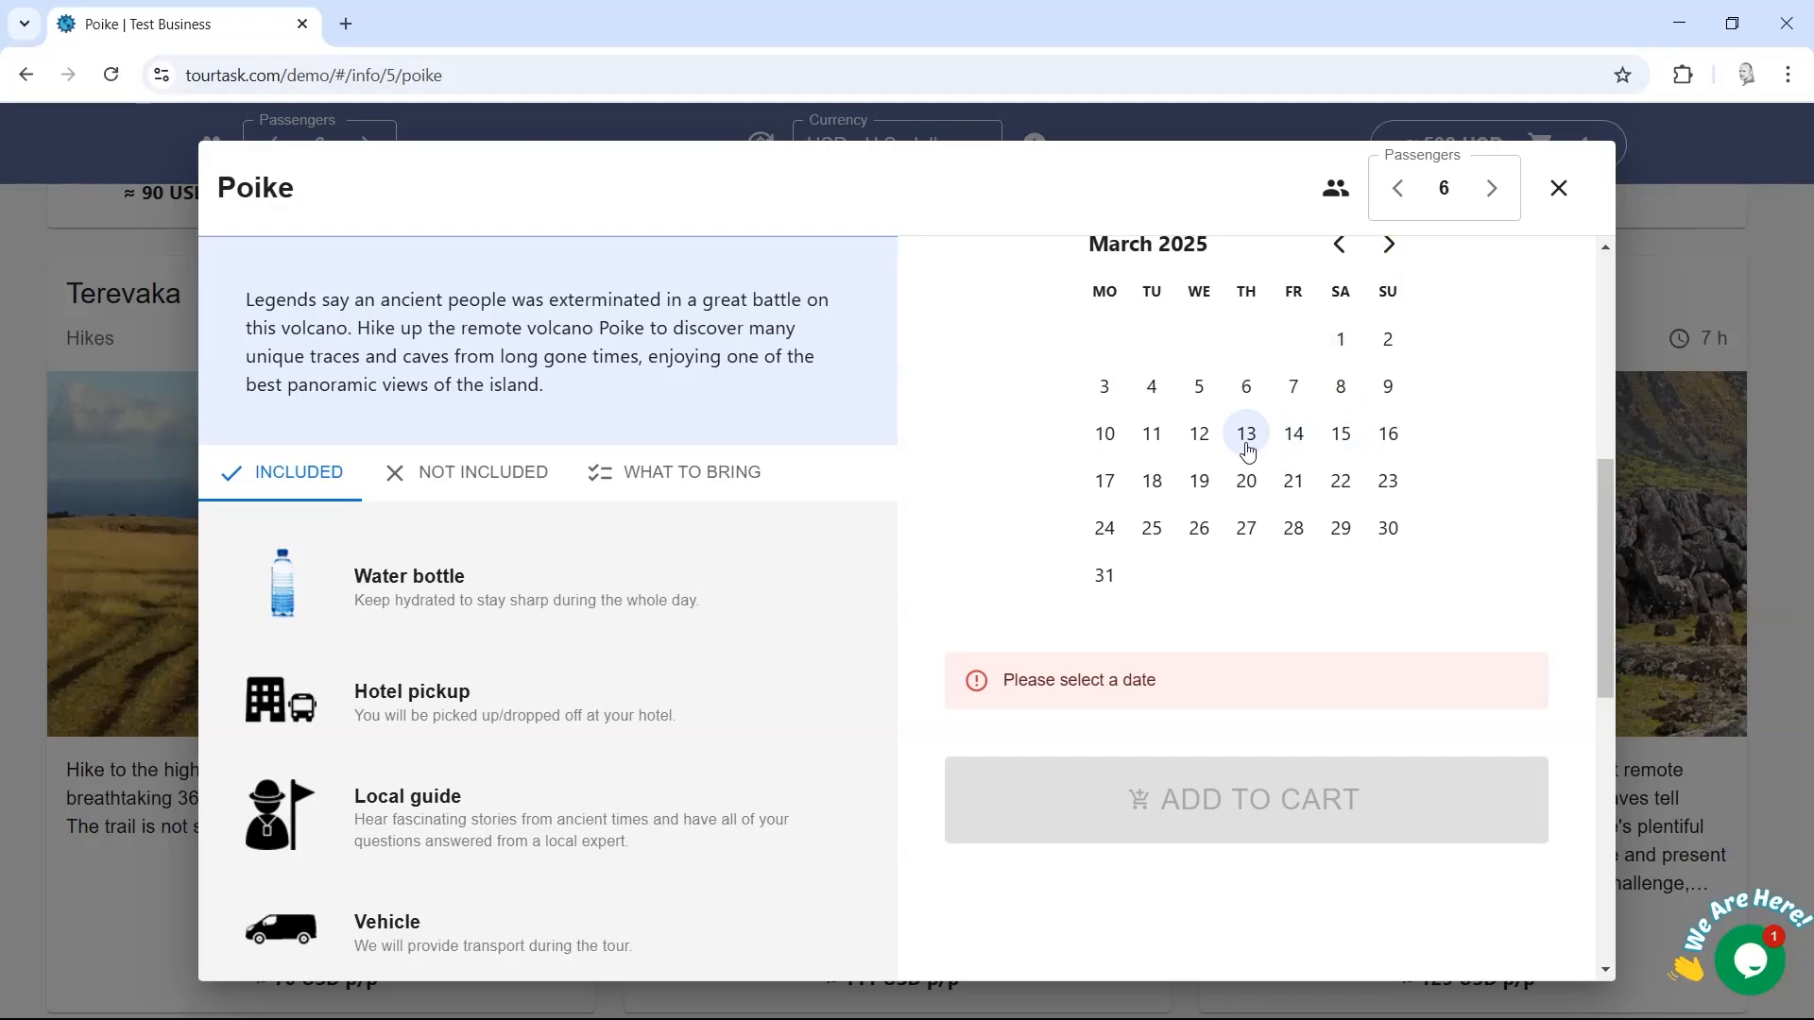
left_click(1246, 481)
left_click(1279, 739)
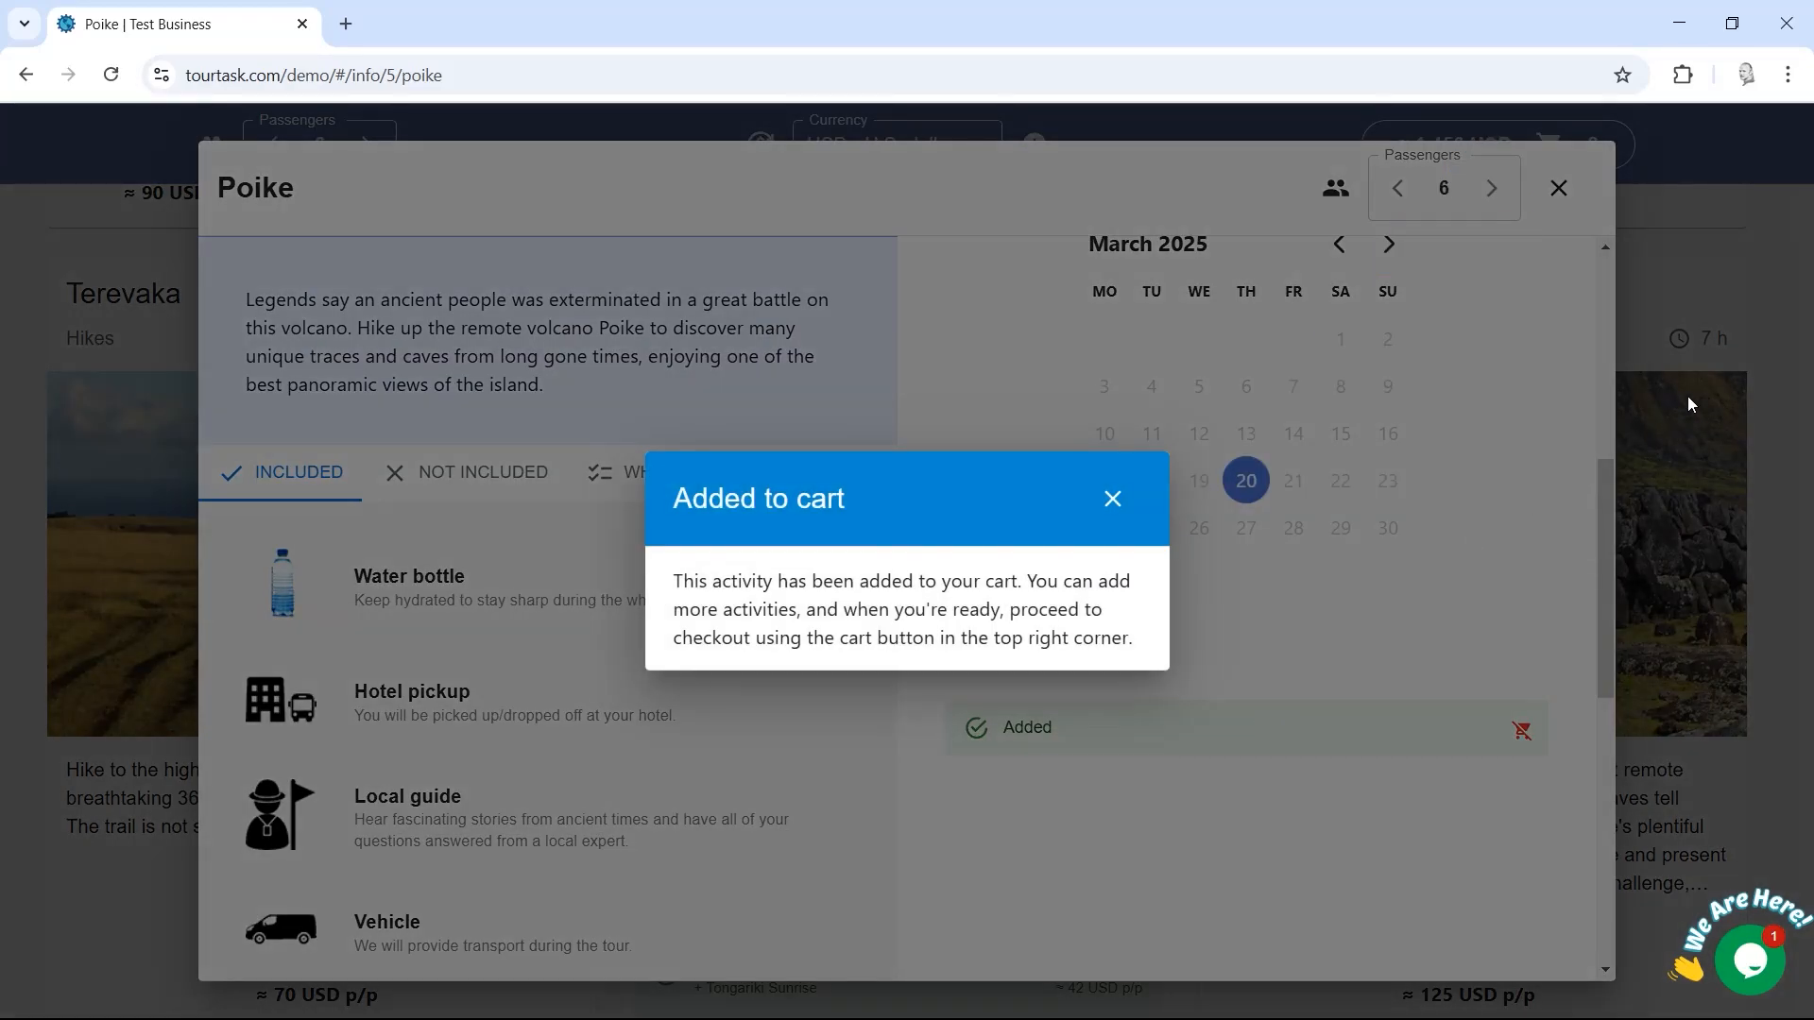
left_click(1687, 404)
left_click(1677, 252)
left_click(1477, 144)
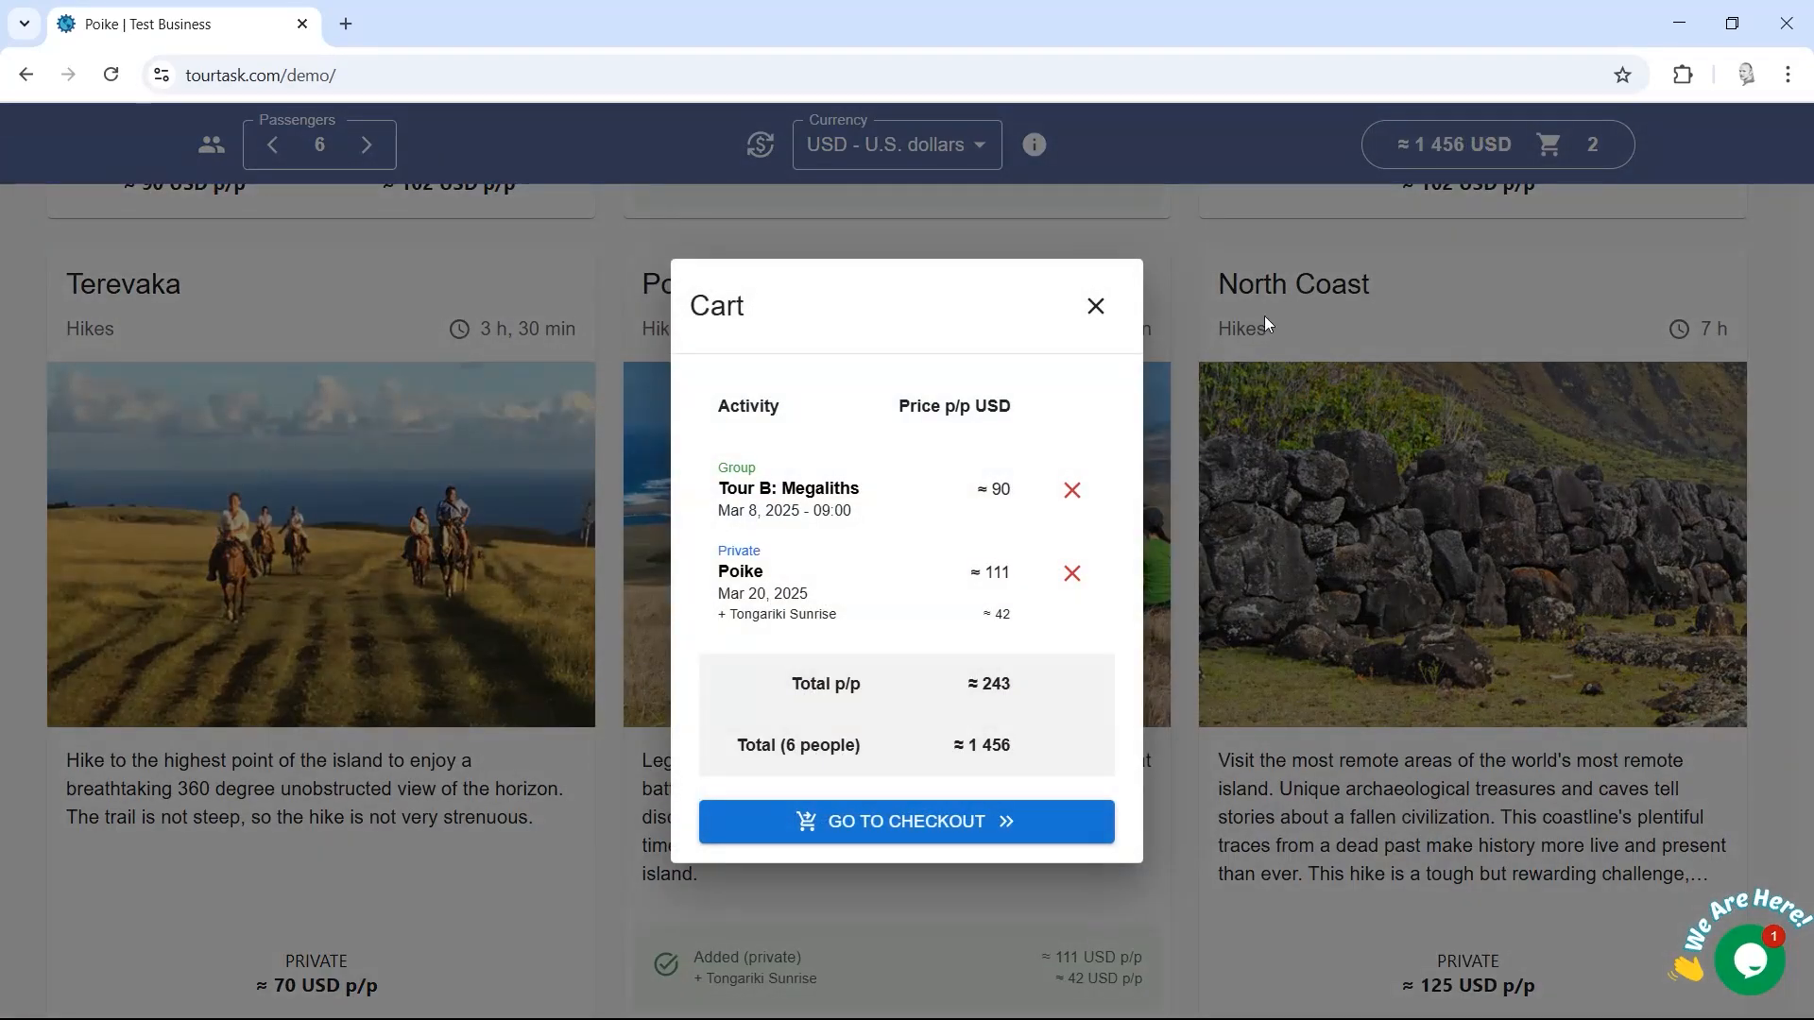
Step: Rebook the Poike hike from the cart for March 9, bringing the total to about 1 456 USD
left_click(741, 573)
left_click_drag(1603, 359, 1606, 578)
left_click(1519, 691)
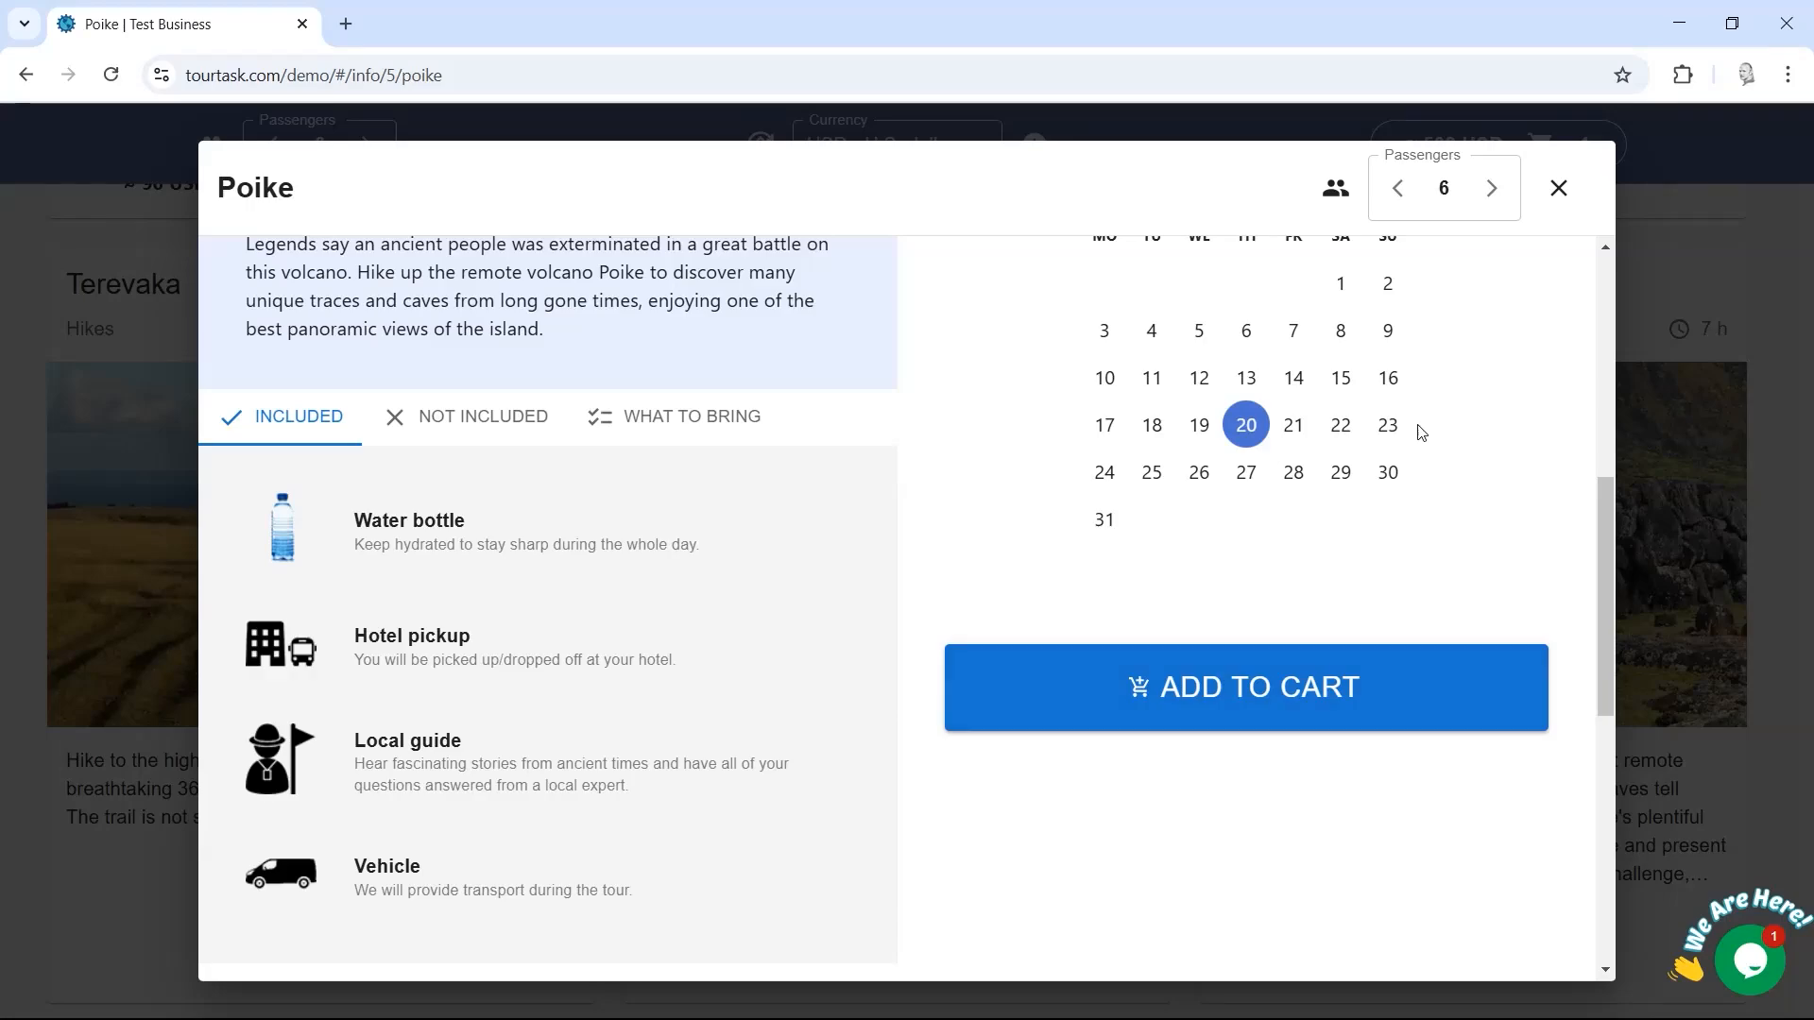
left_click(1386, 333)
left_click(1301, 694)
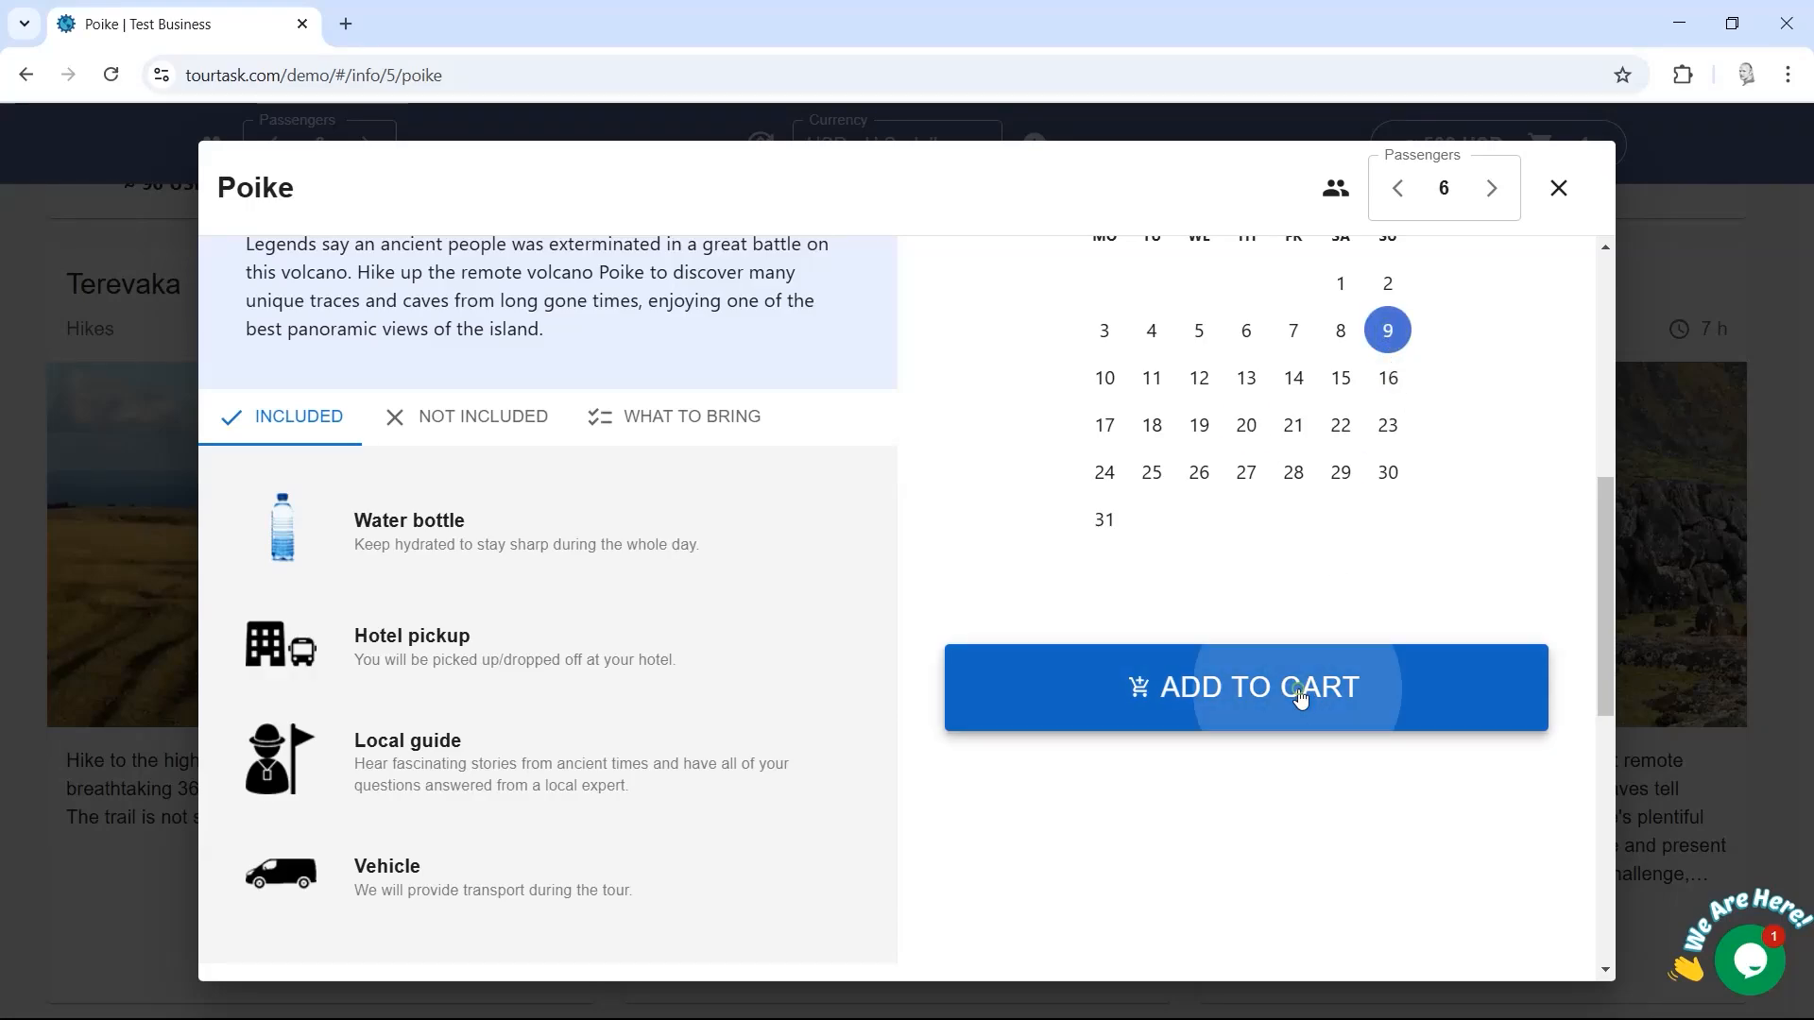
left_click(1637, 348)
left_click(1655, 236)
left_click(1549, 161)
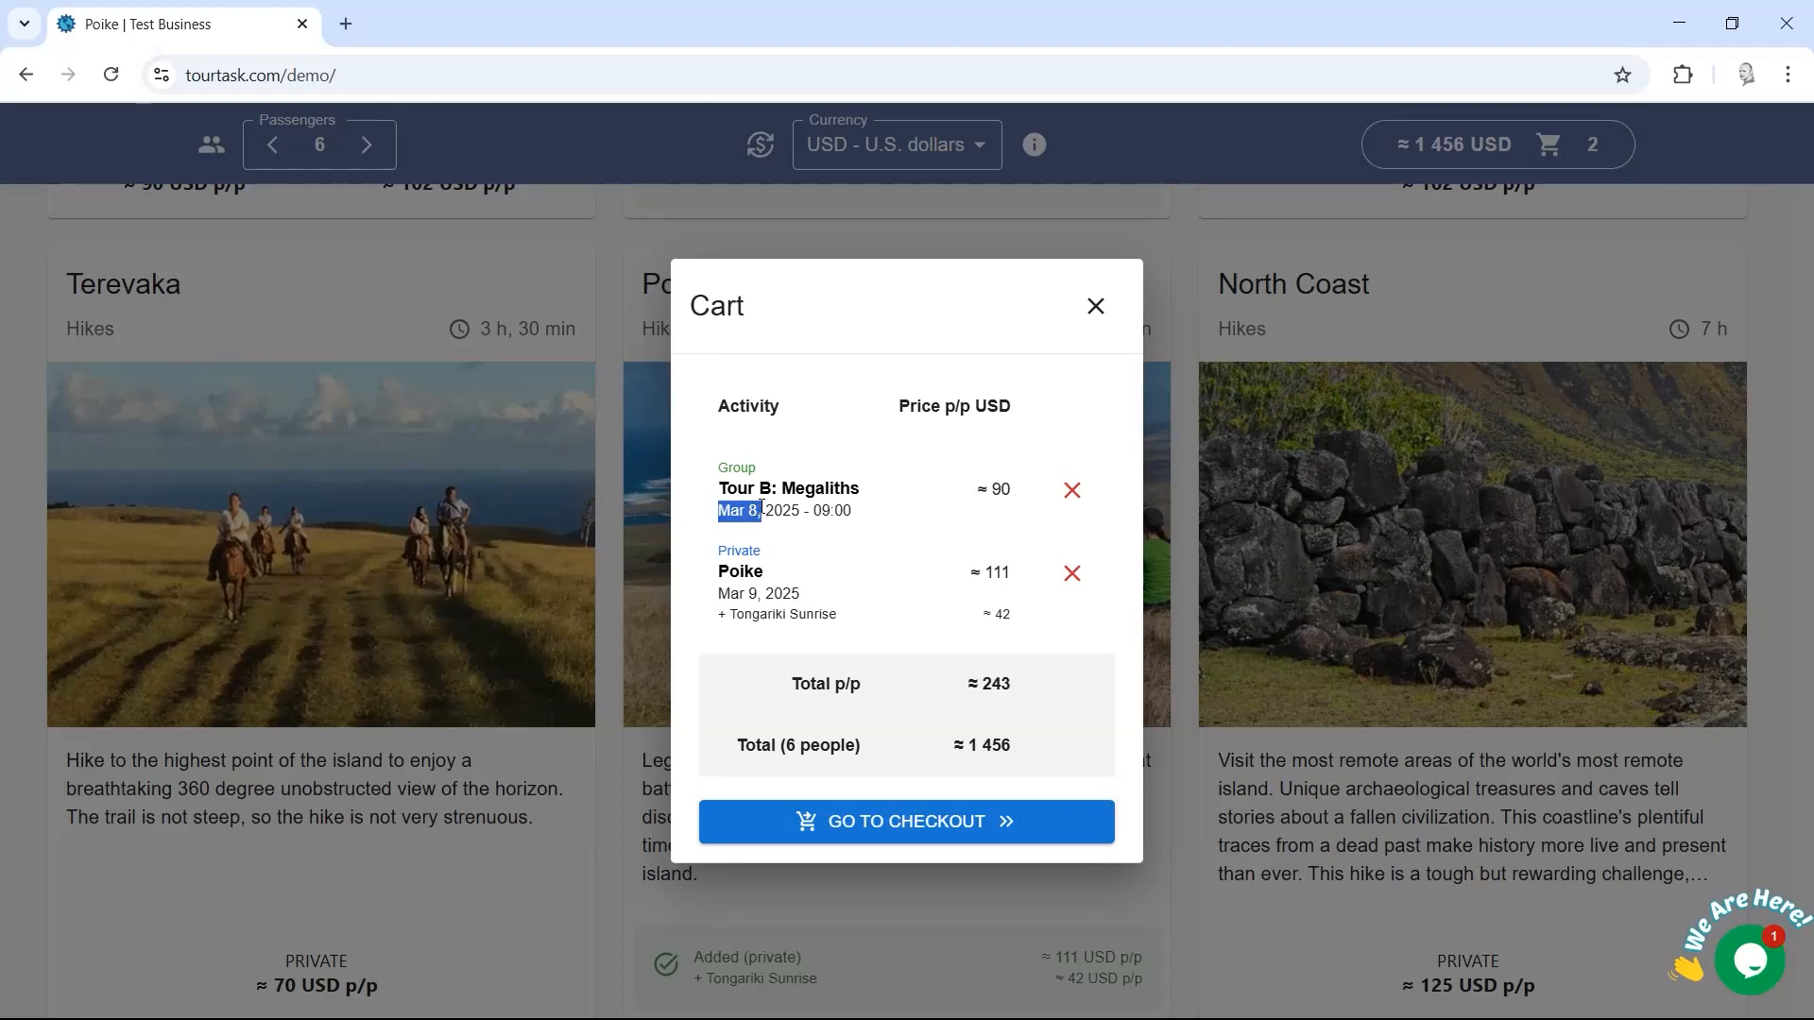
Step: Add Tour A: Journey of Legends on 10 March 2025 for 6 passengers and reach checkout
left_click(898, 832)
left_click_drag(1251, 340, 1250, 326)
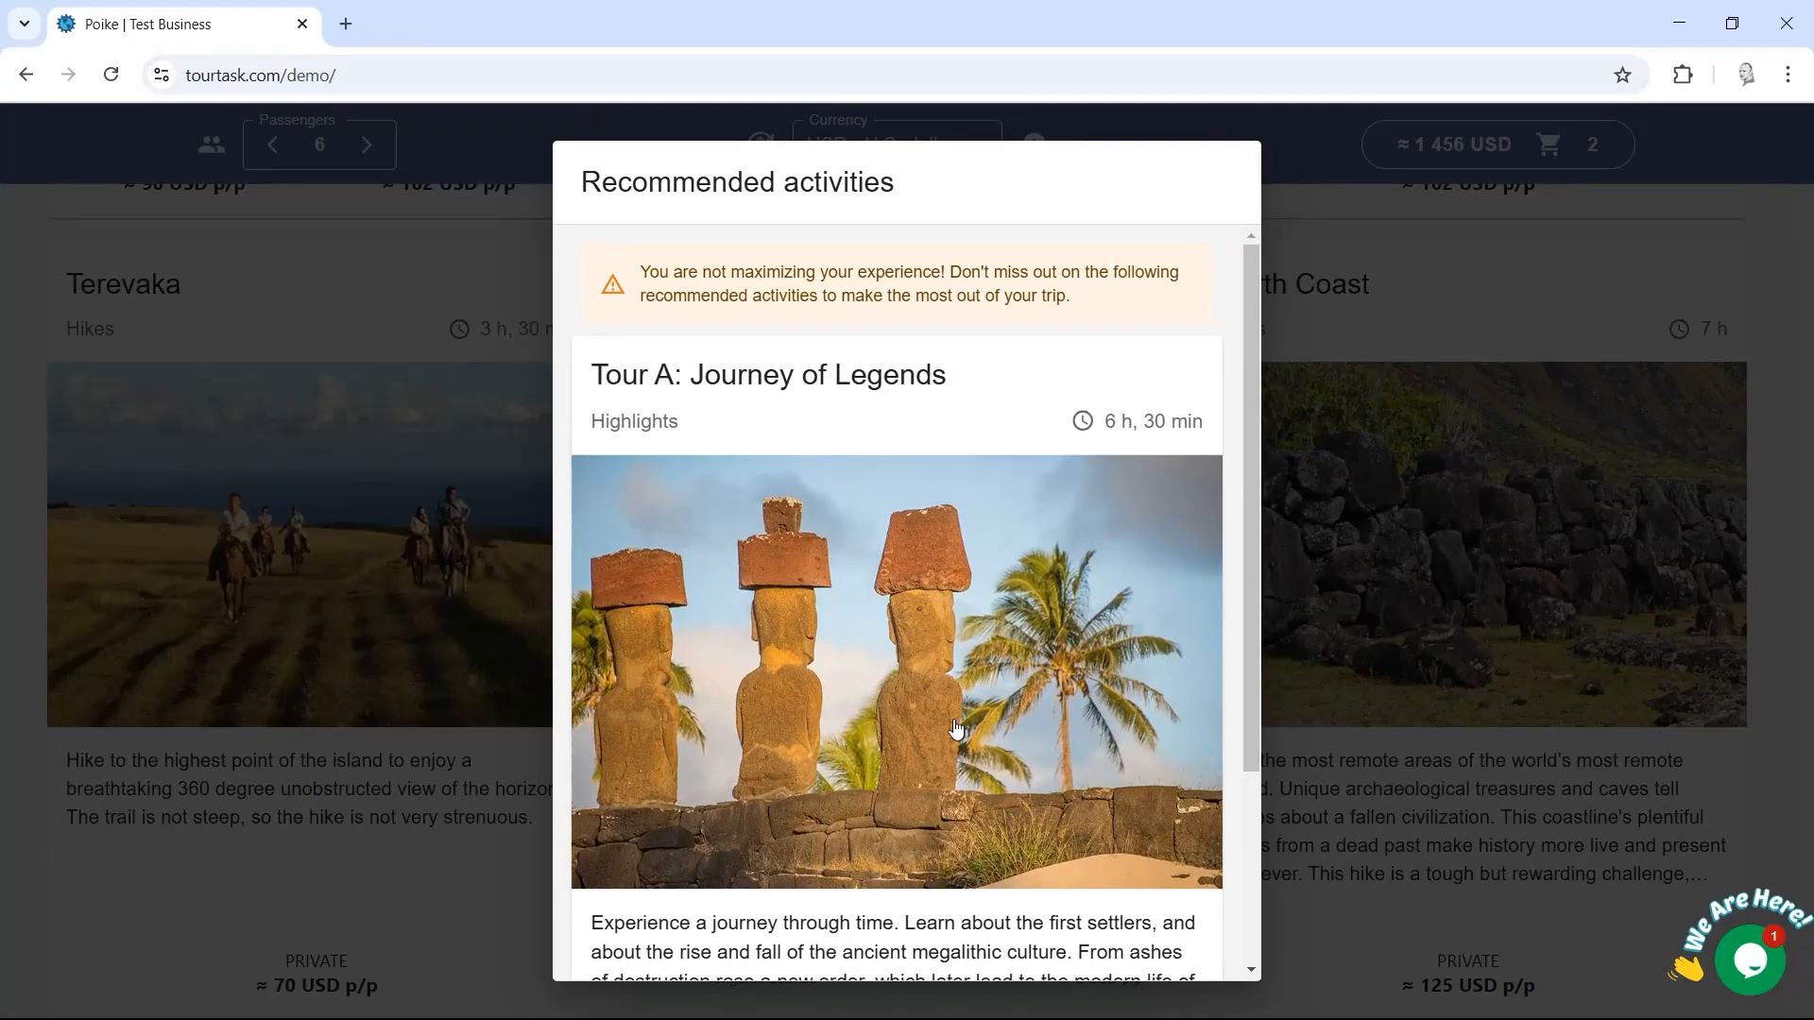
left_click_drag(1252, 444, 1243, 710)
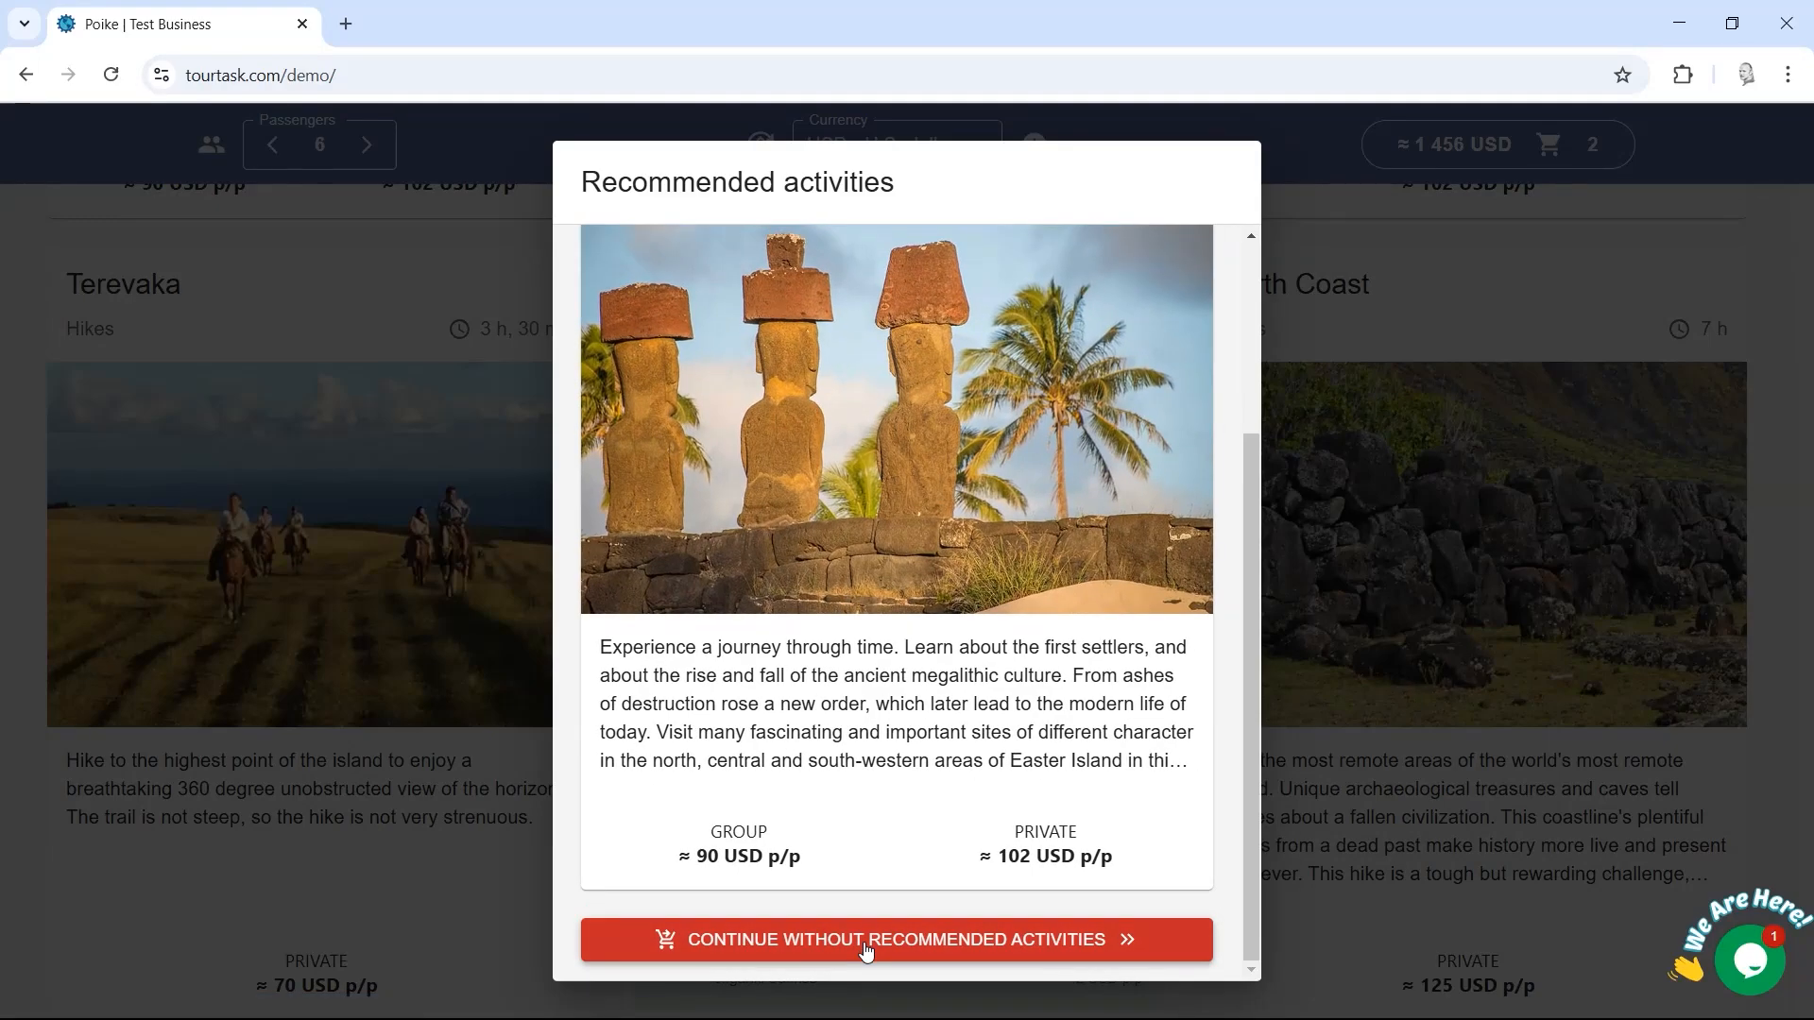
left_click(869, 521)
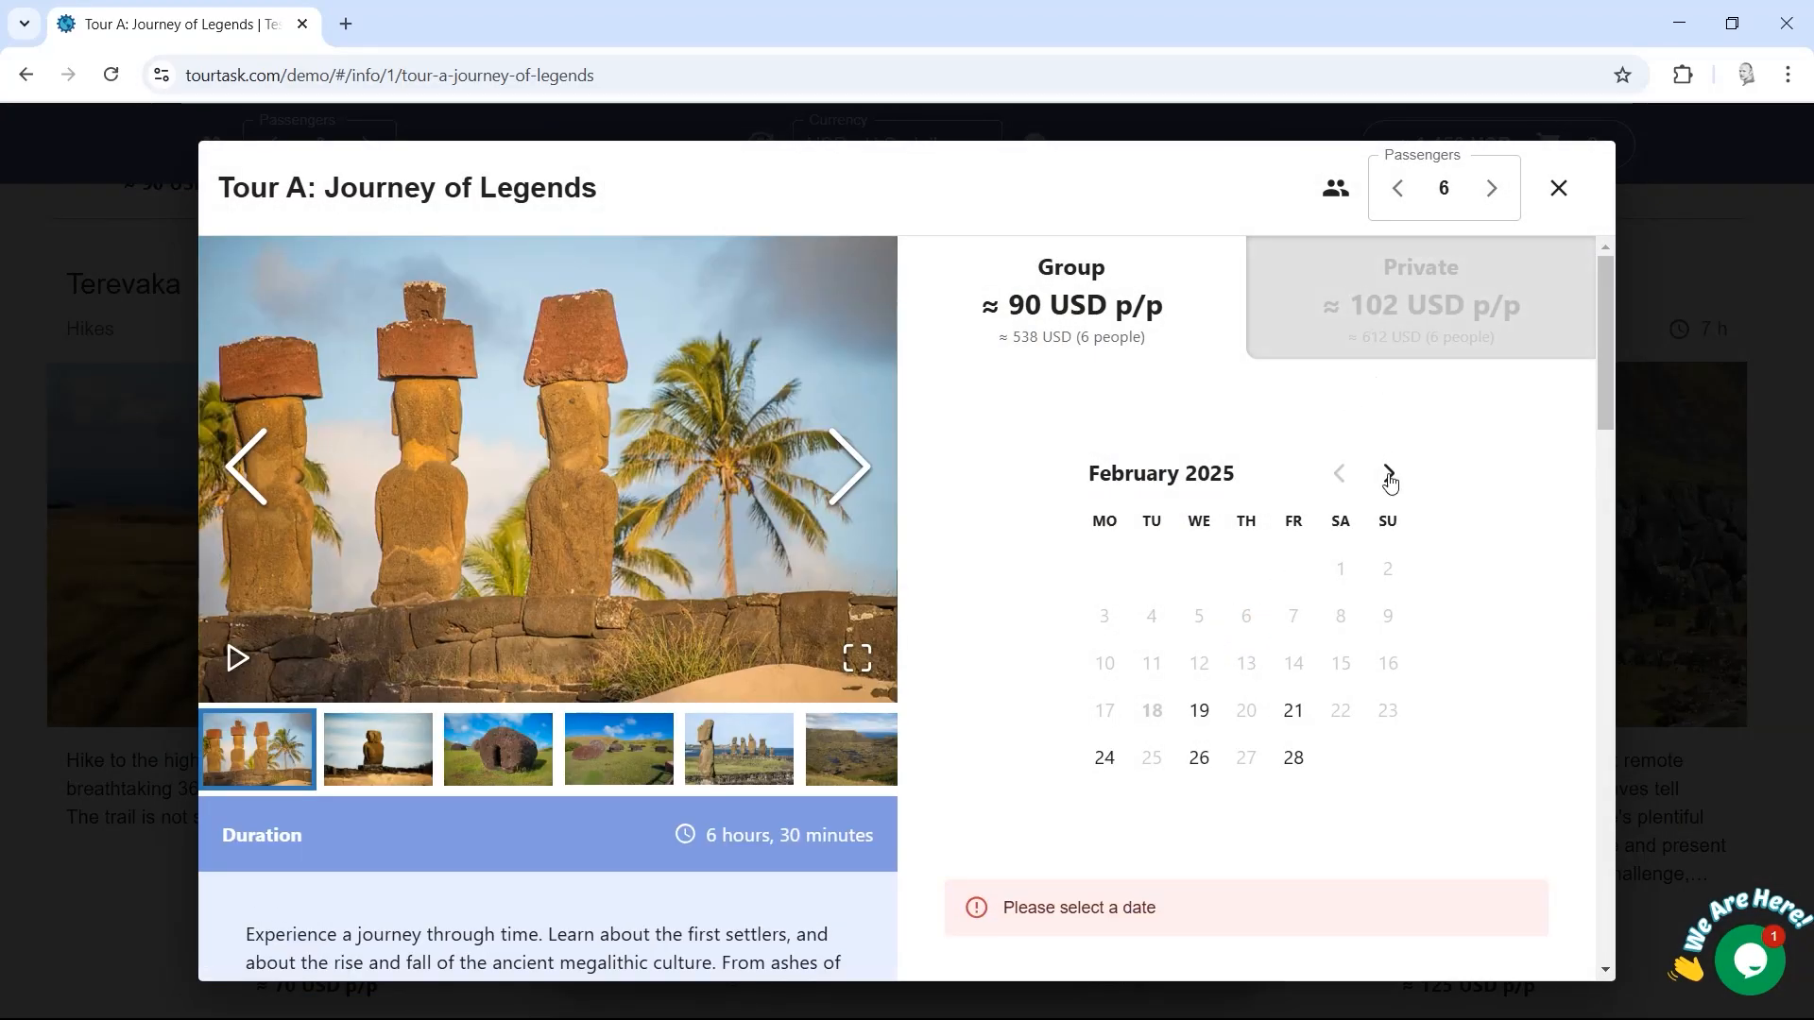
left_click(1389, 476)
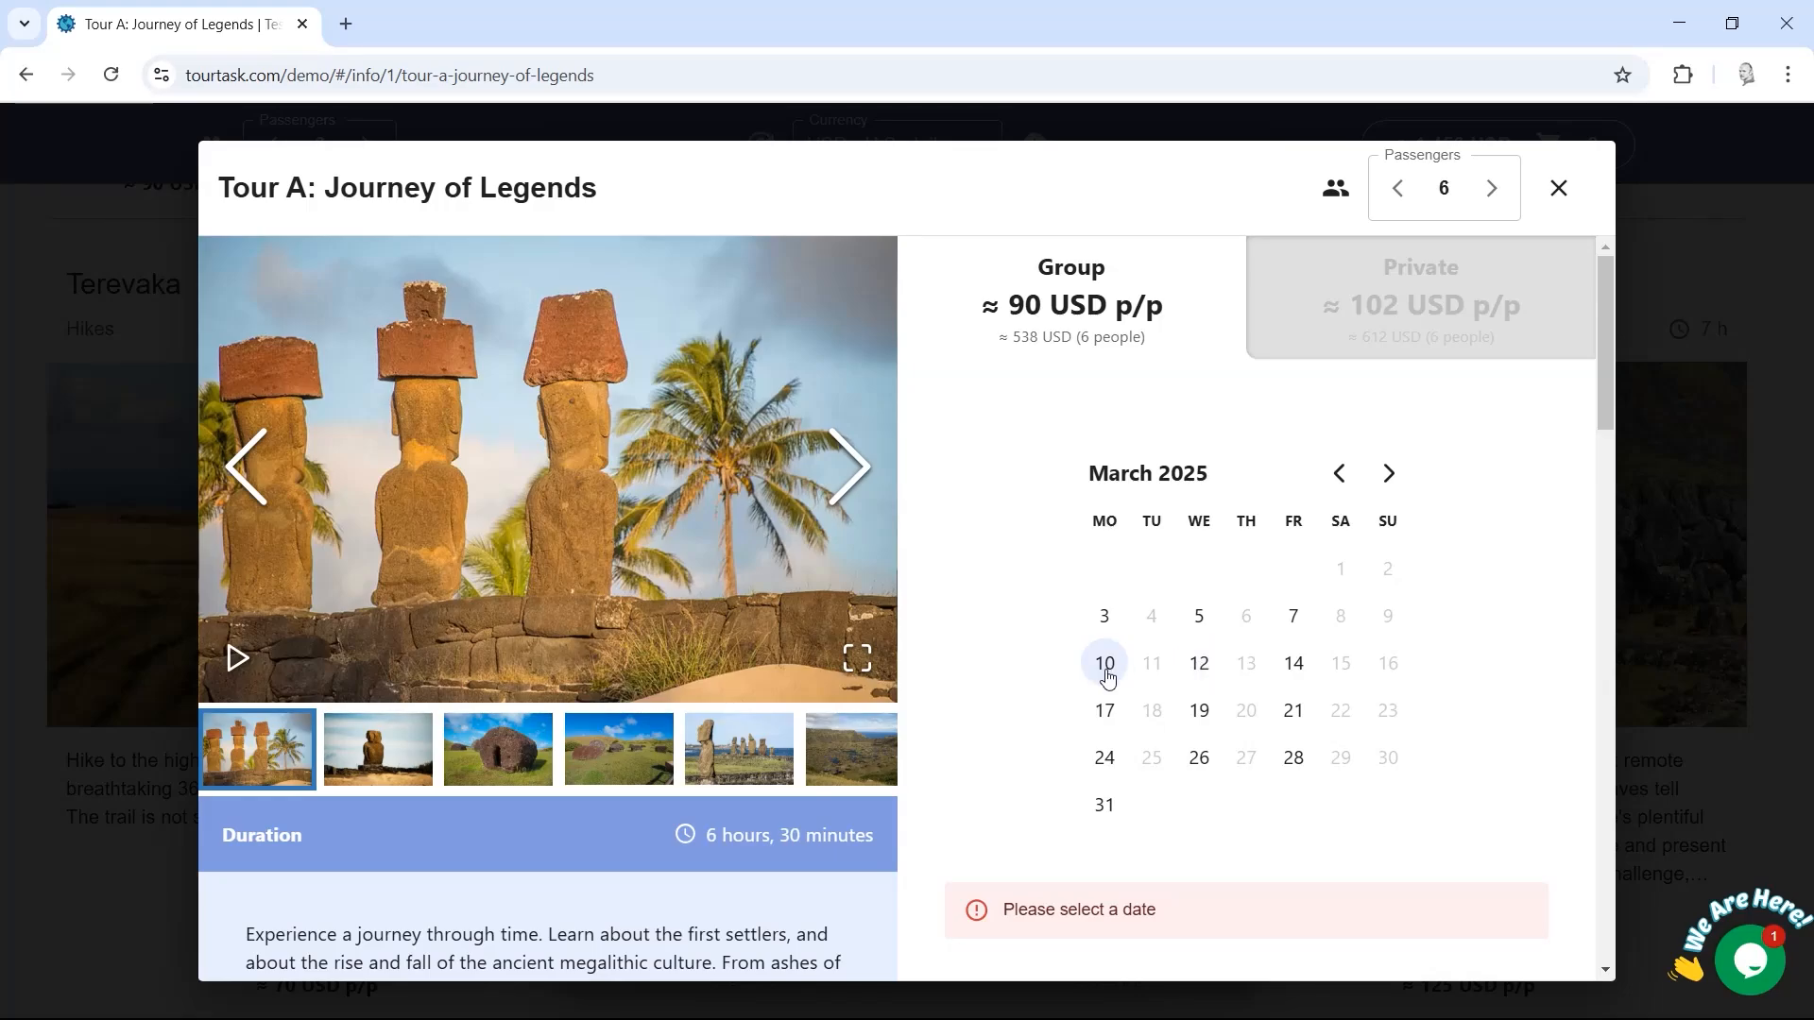
left_click(1107, 676)
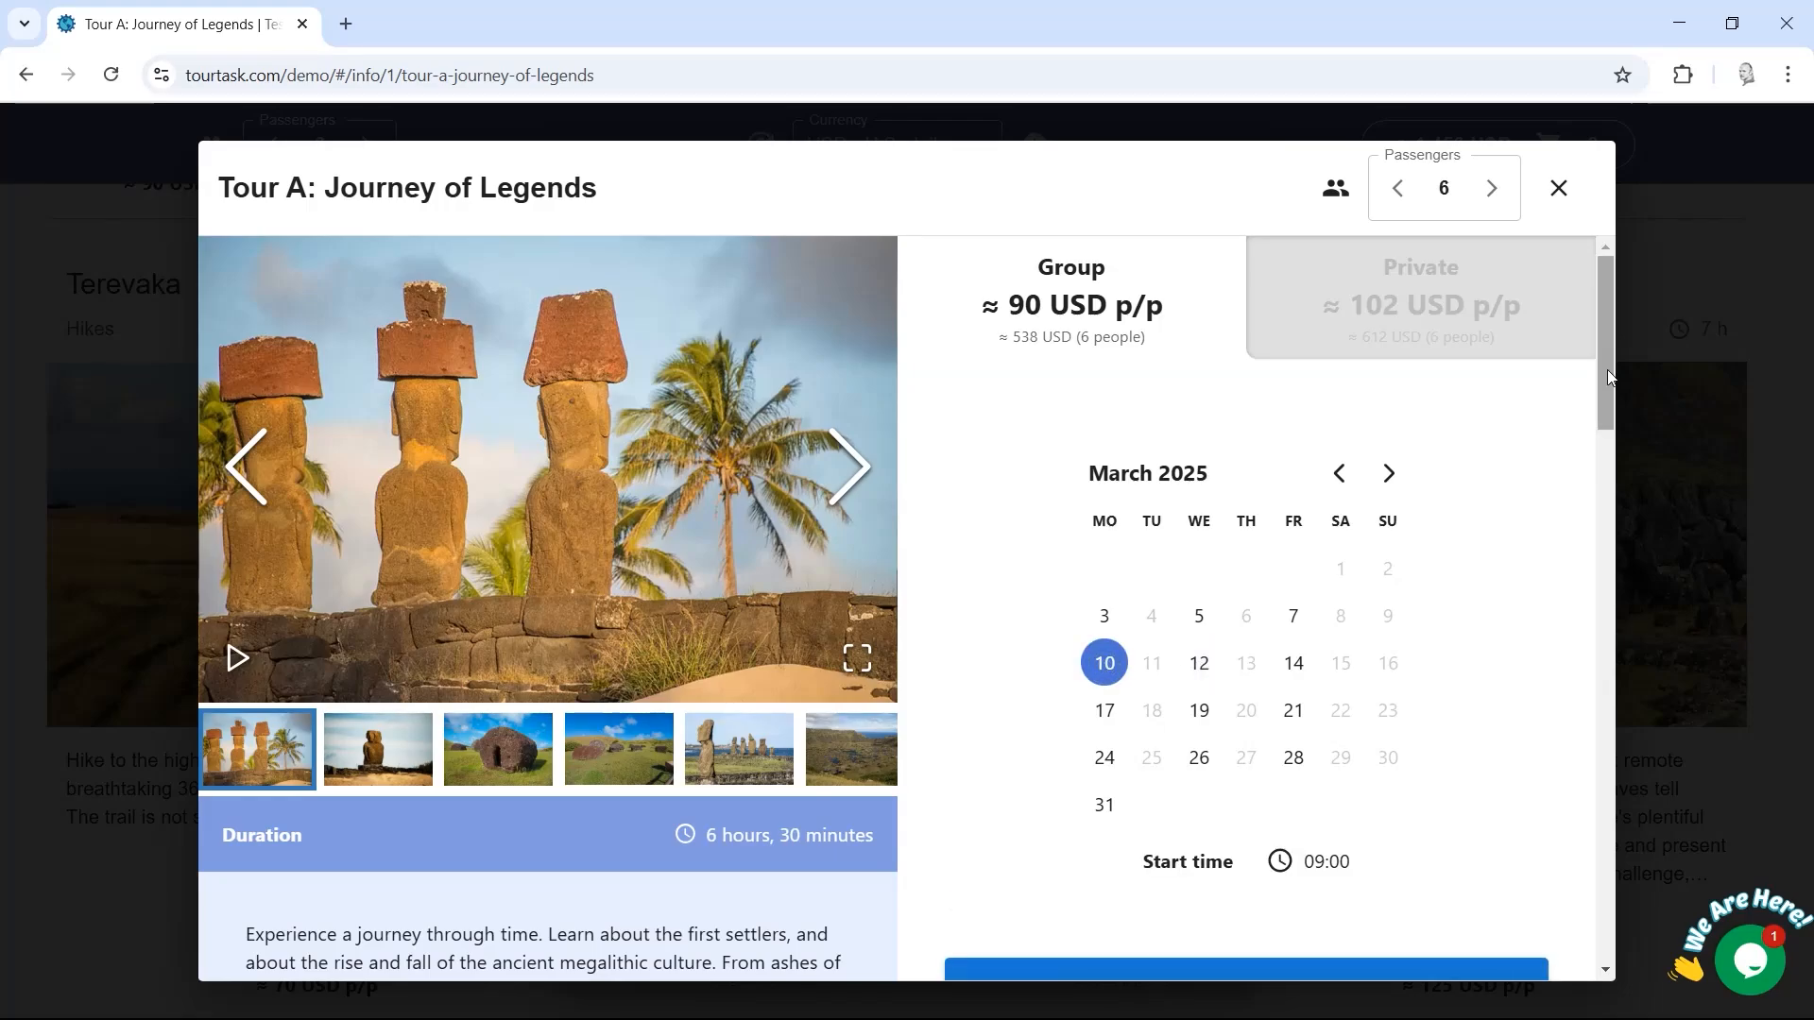
left_click_drag(1607, 370, 1595, 488)
left_click(1235, 503)
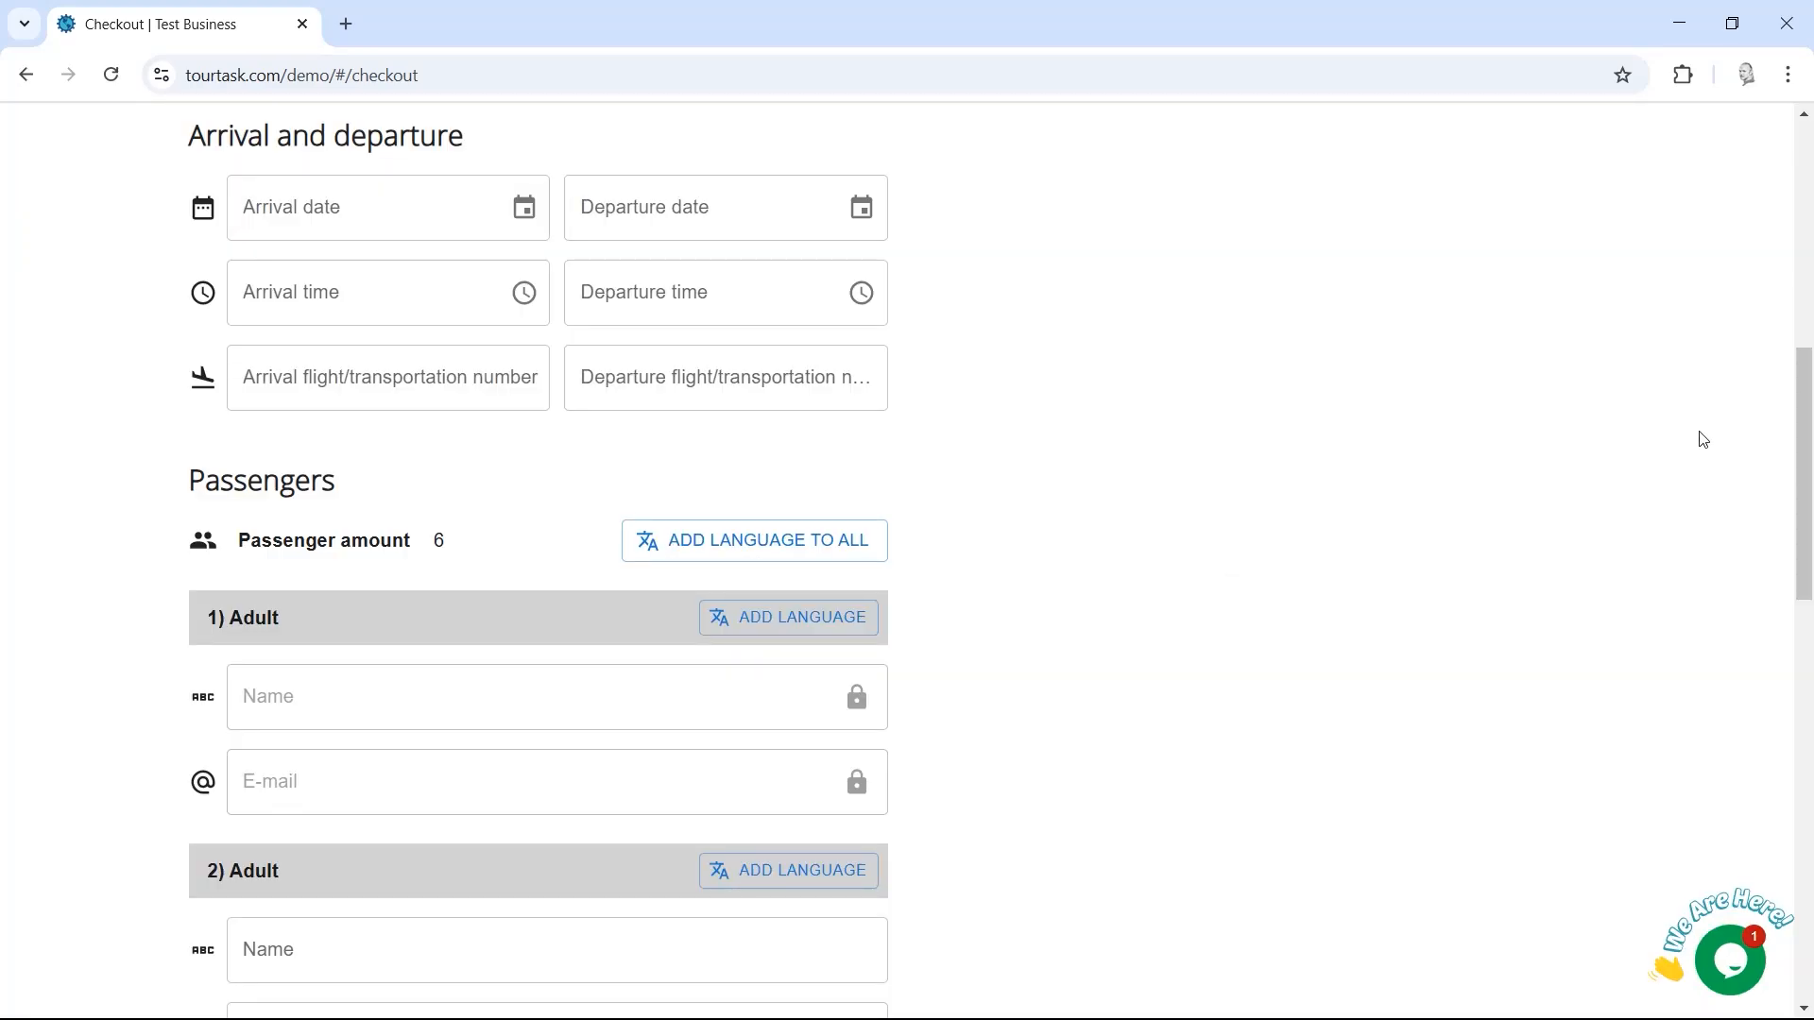
Step: Enter the contact's name and e-mail address at checkout, then review the passenger section
left_click_drag(1805, 477, 1805, 232)
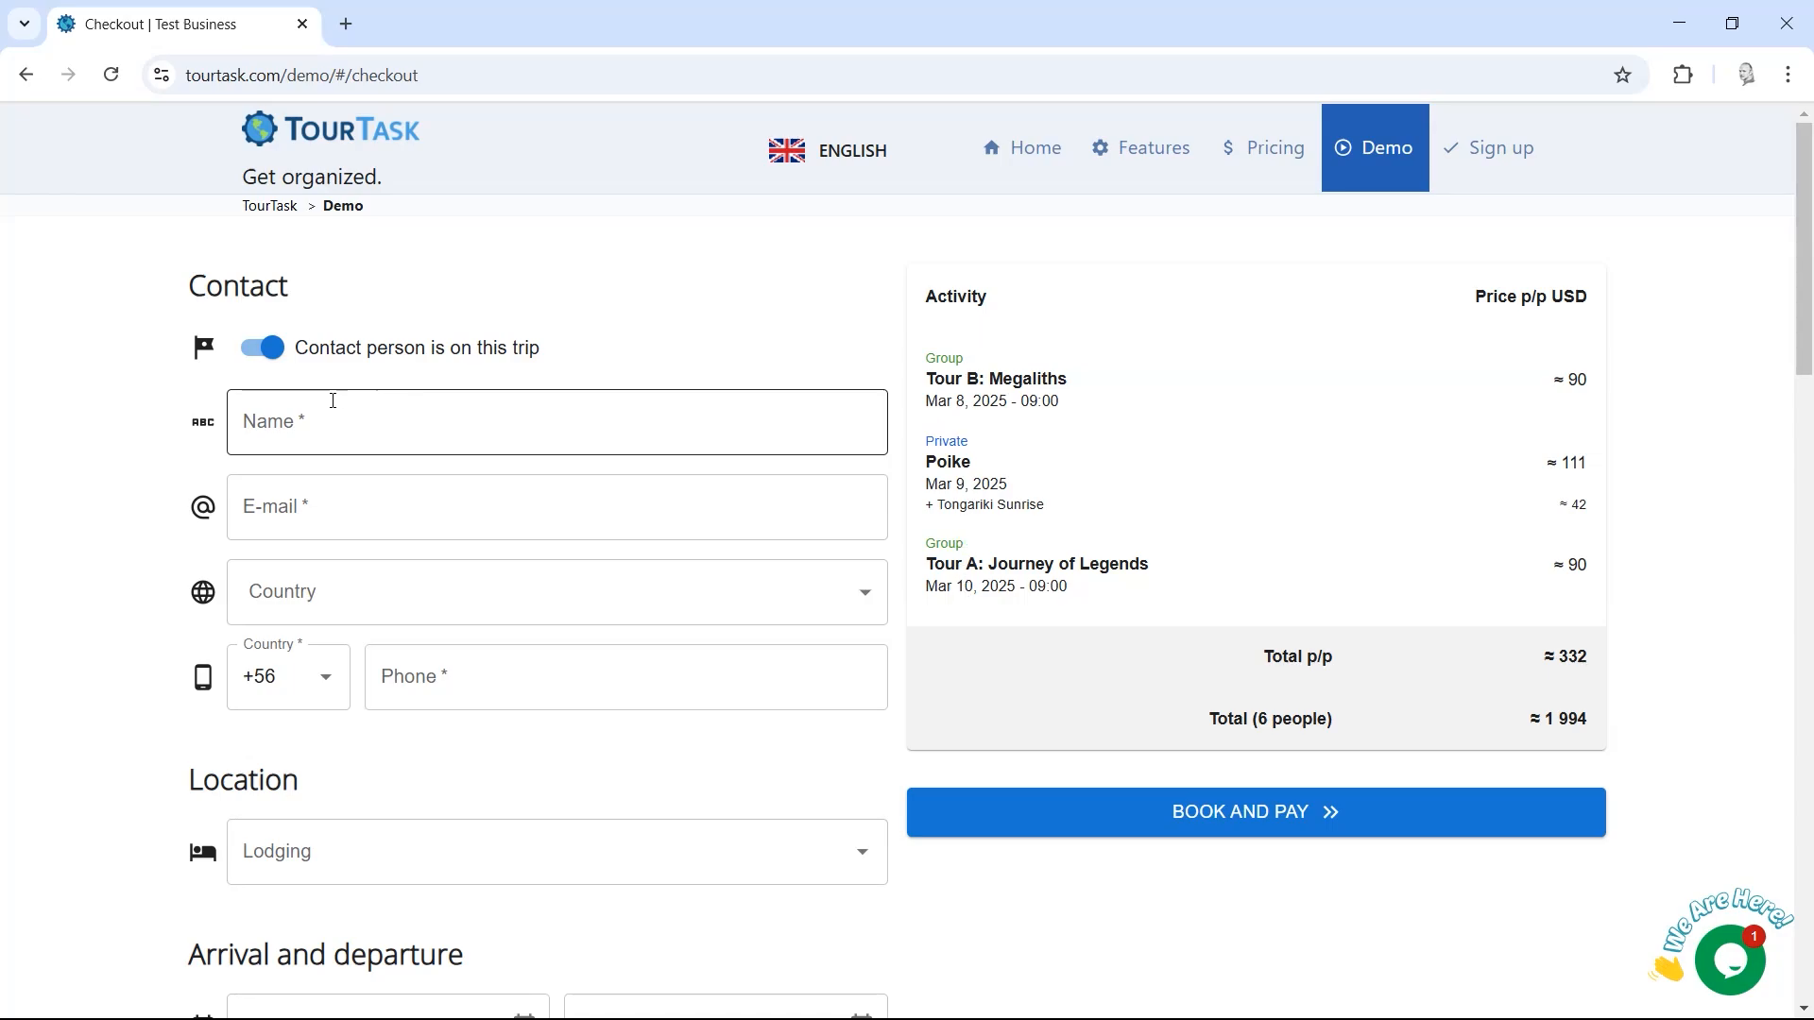
left_click(327, 428)
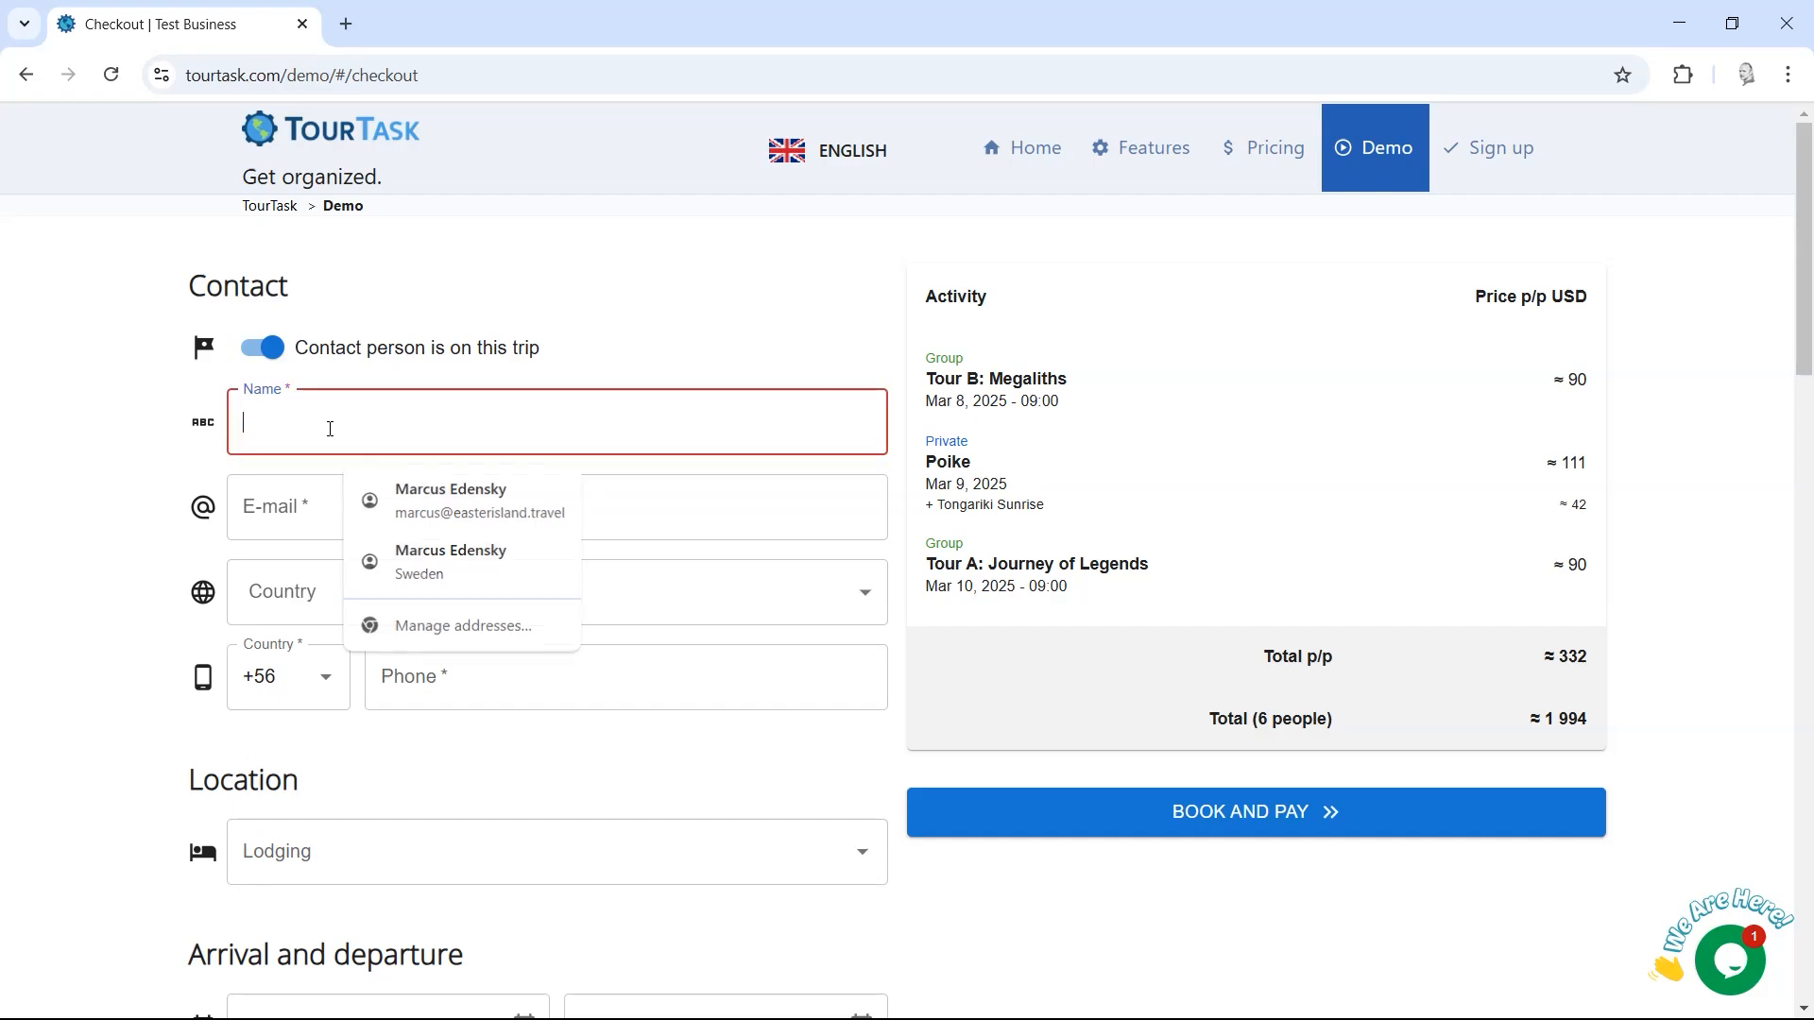
key("BackSpace")
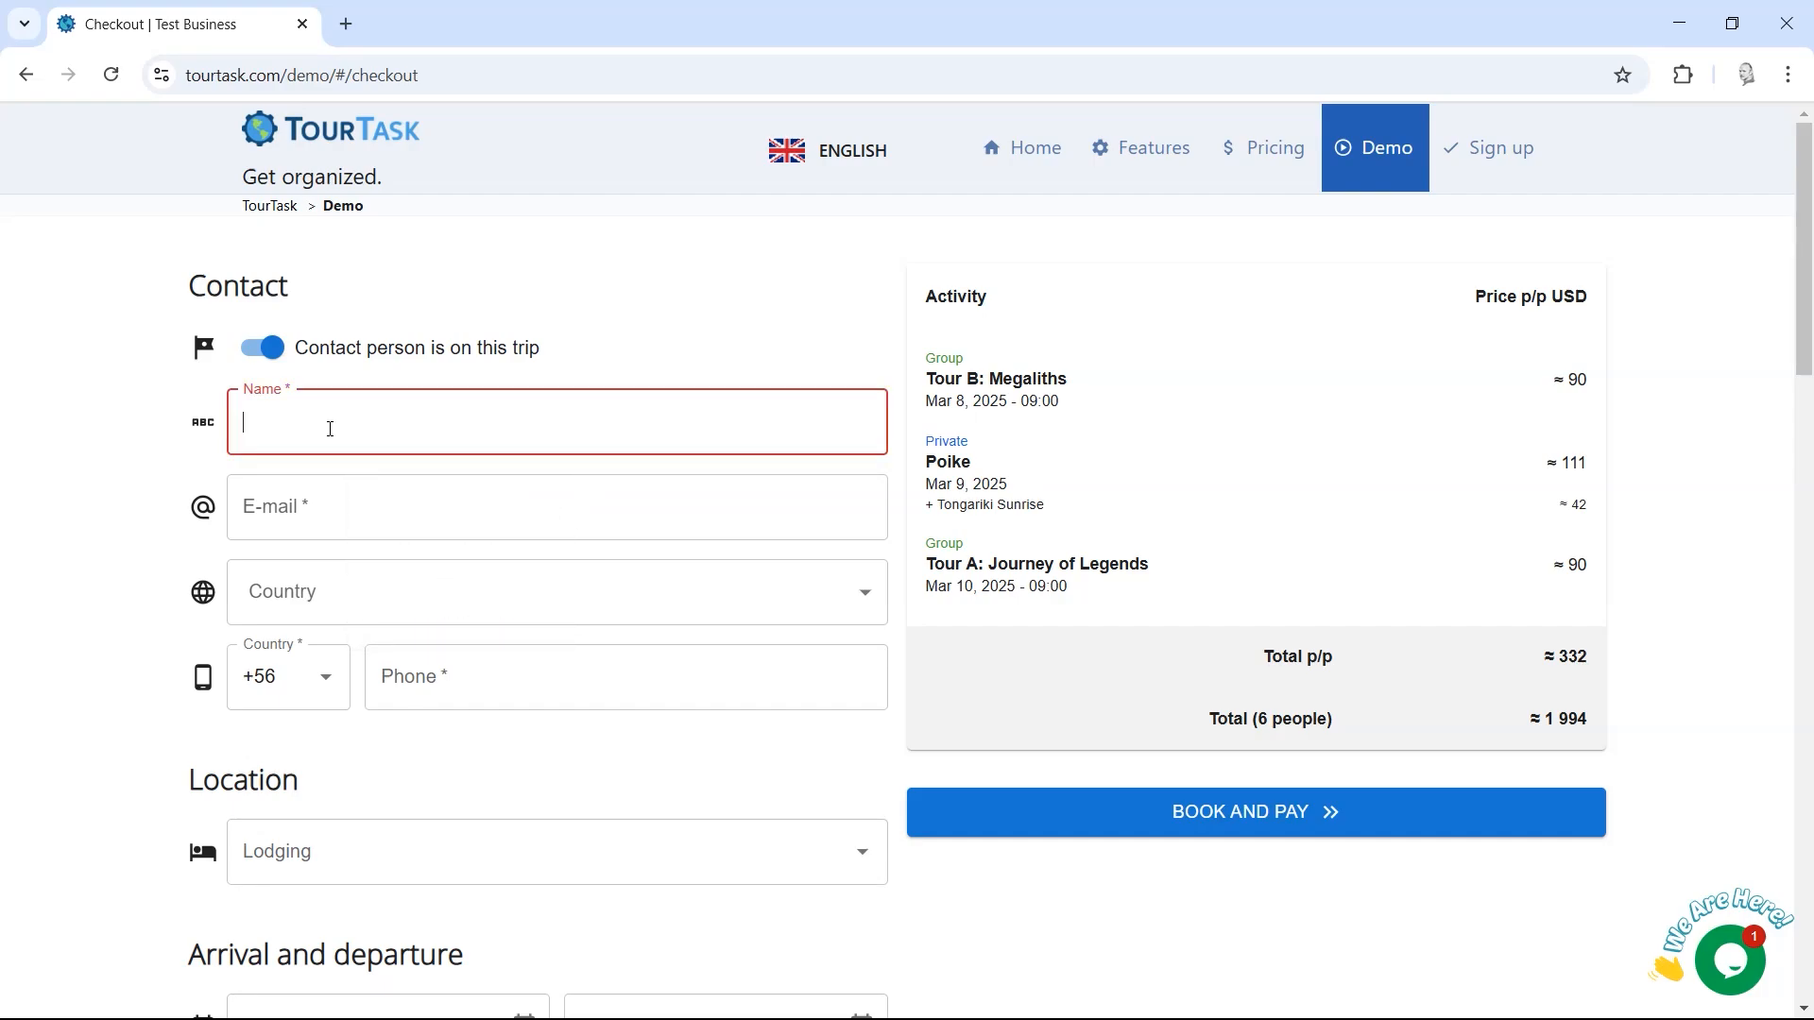
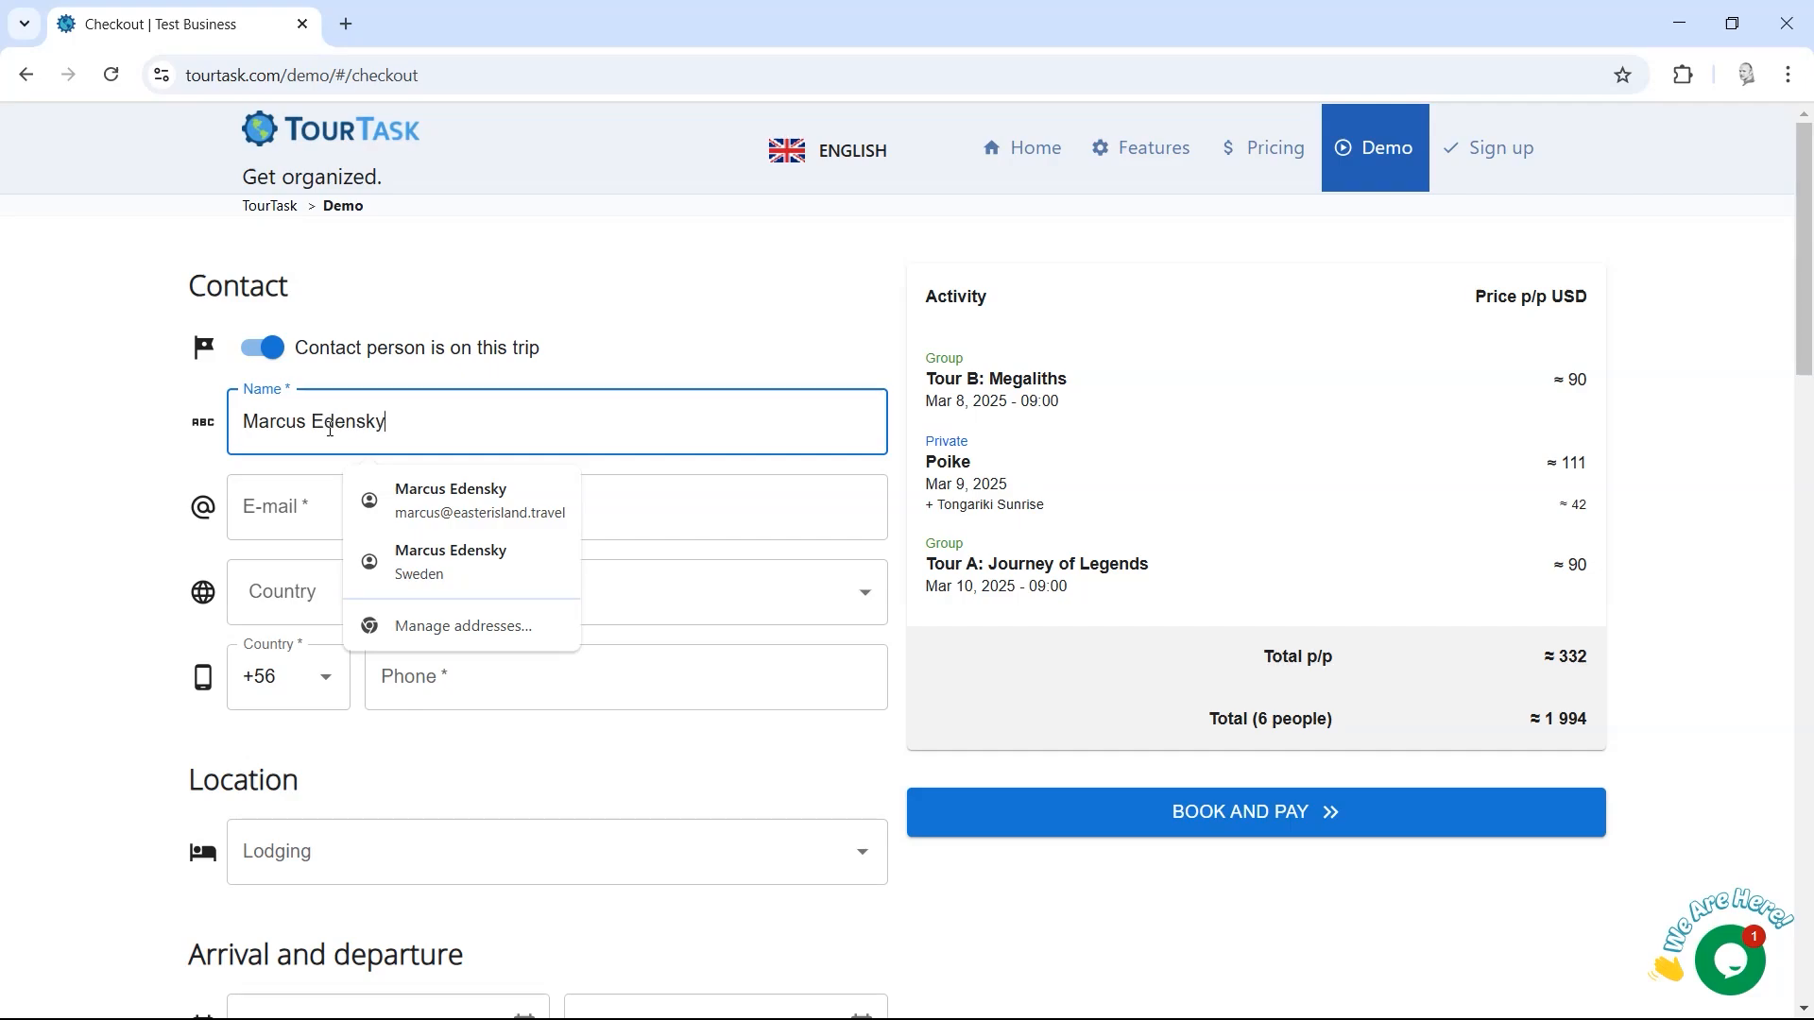
key("Tab")
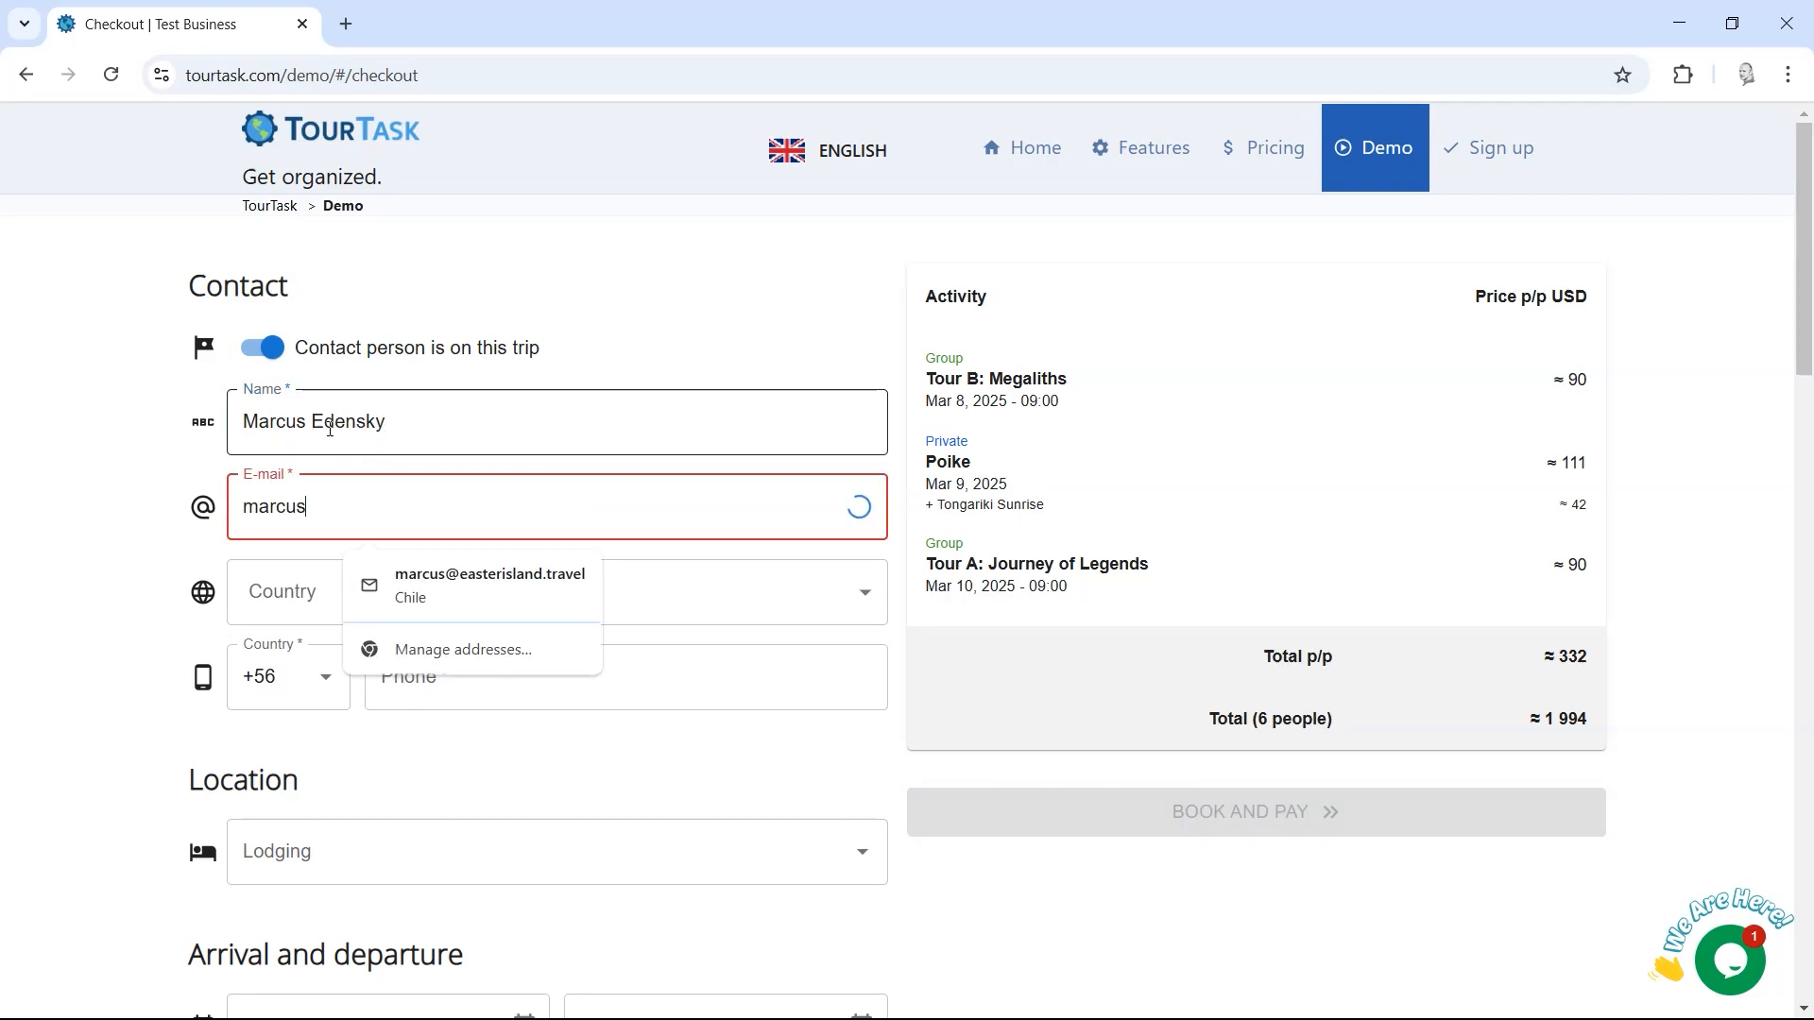
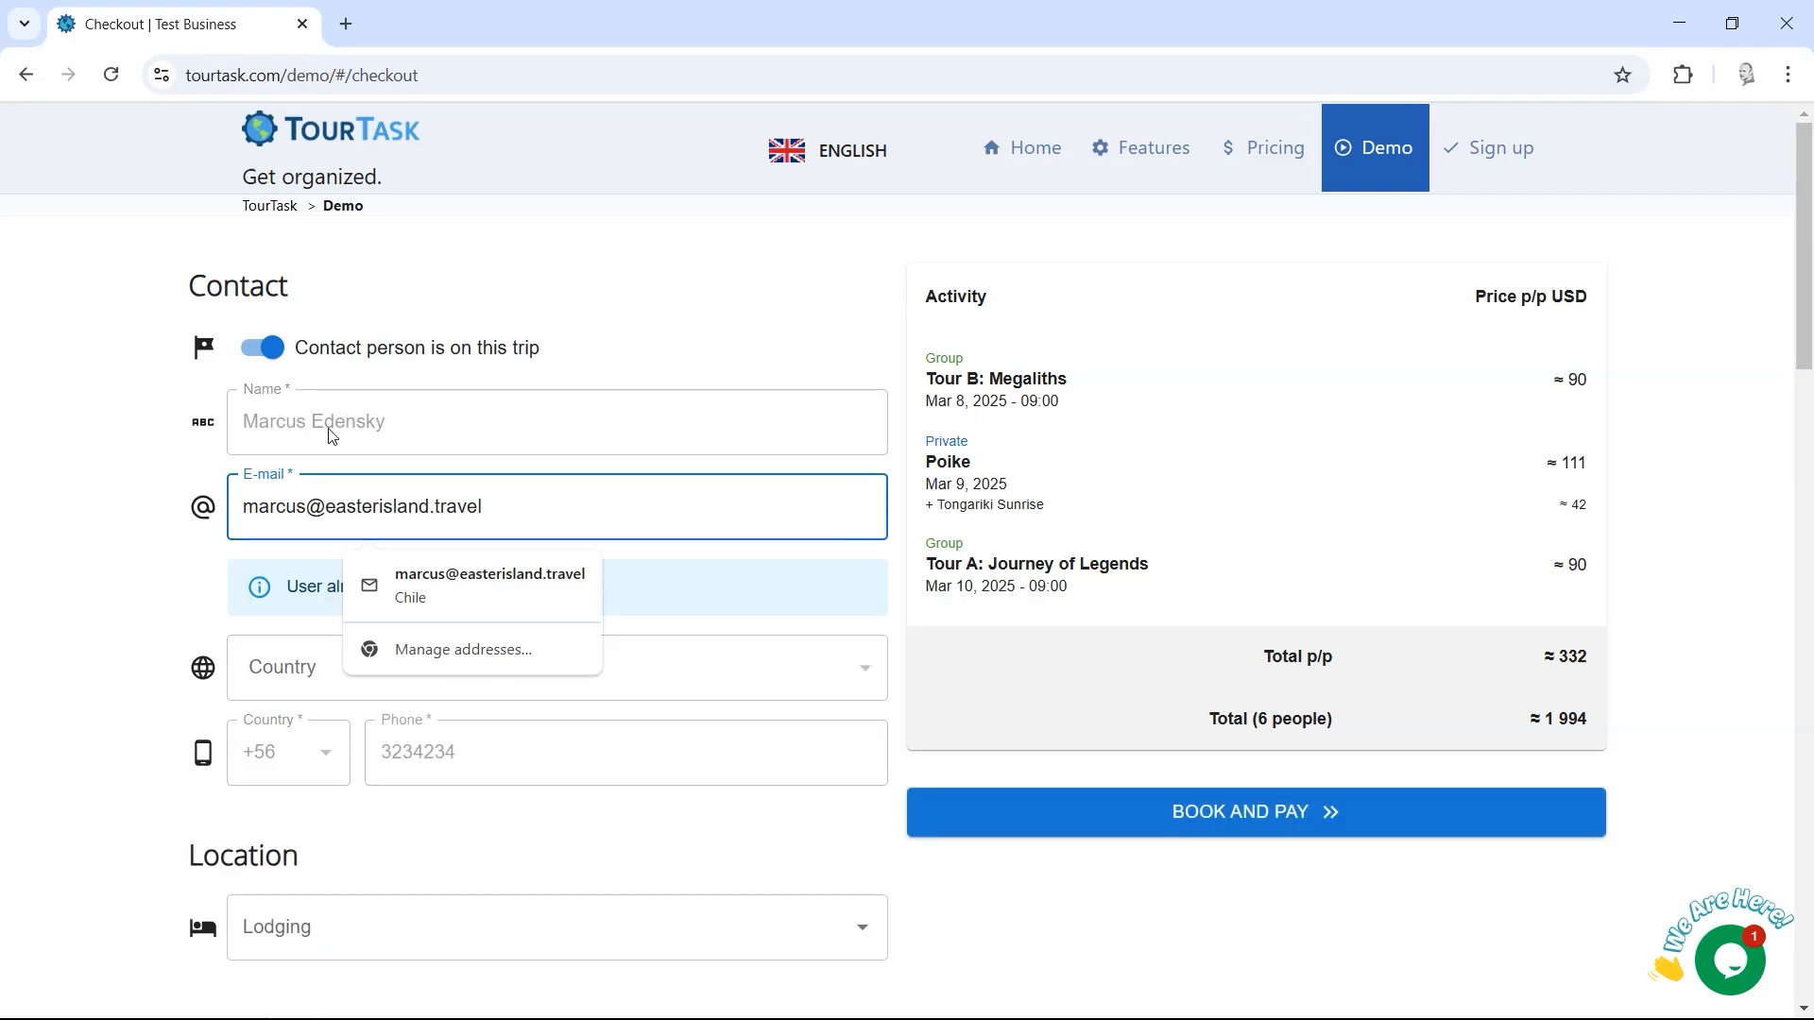
scroll(1809, 408, "down", 4)
left_click_drag(1812, 408, 1812, 462)
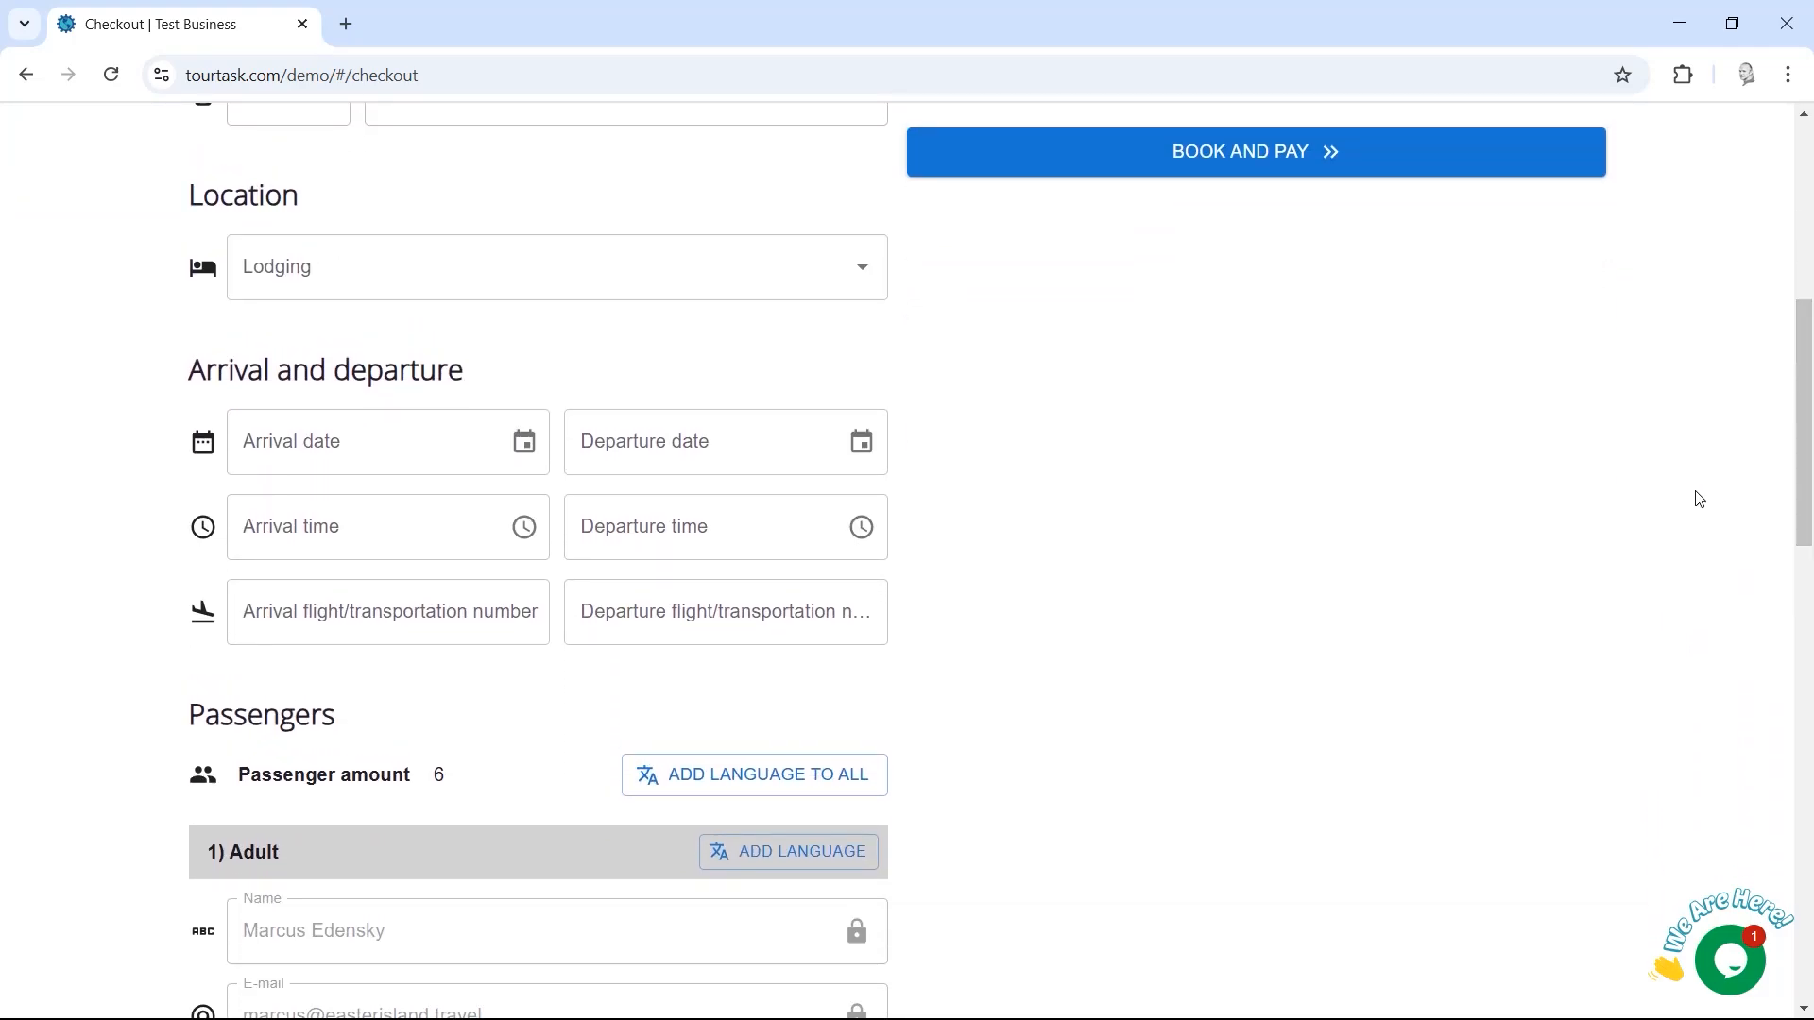
scroll(1809, 492, "down", 3)
left_click_drag(1808, 492, 1809, 675)
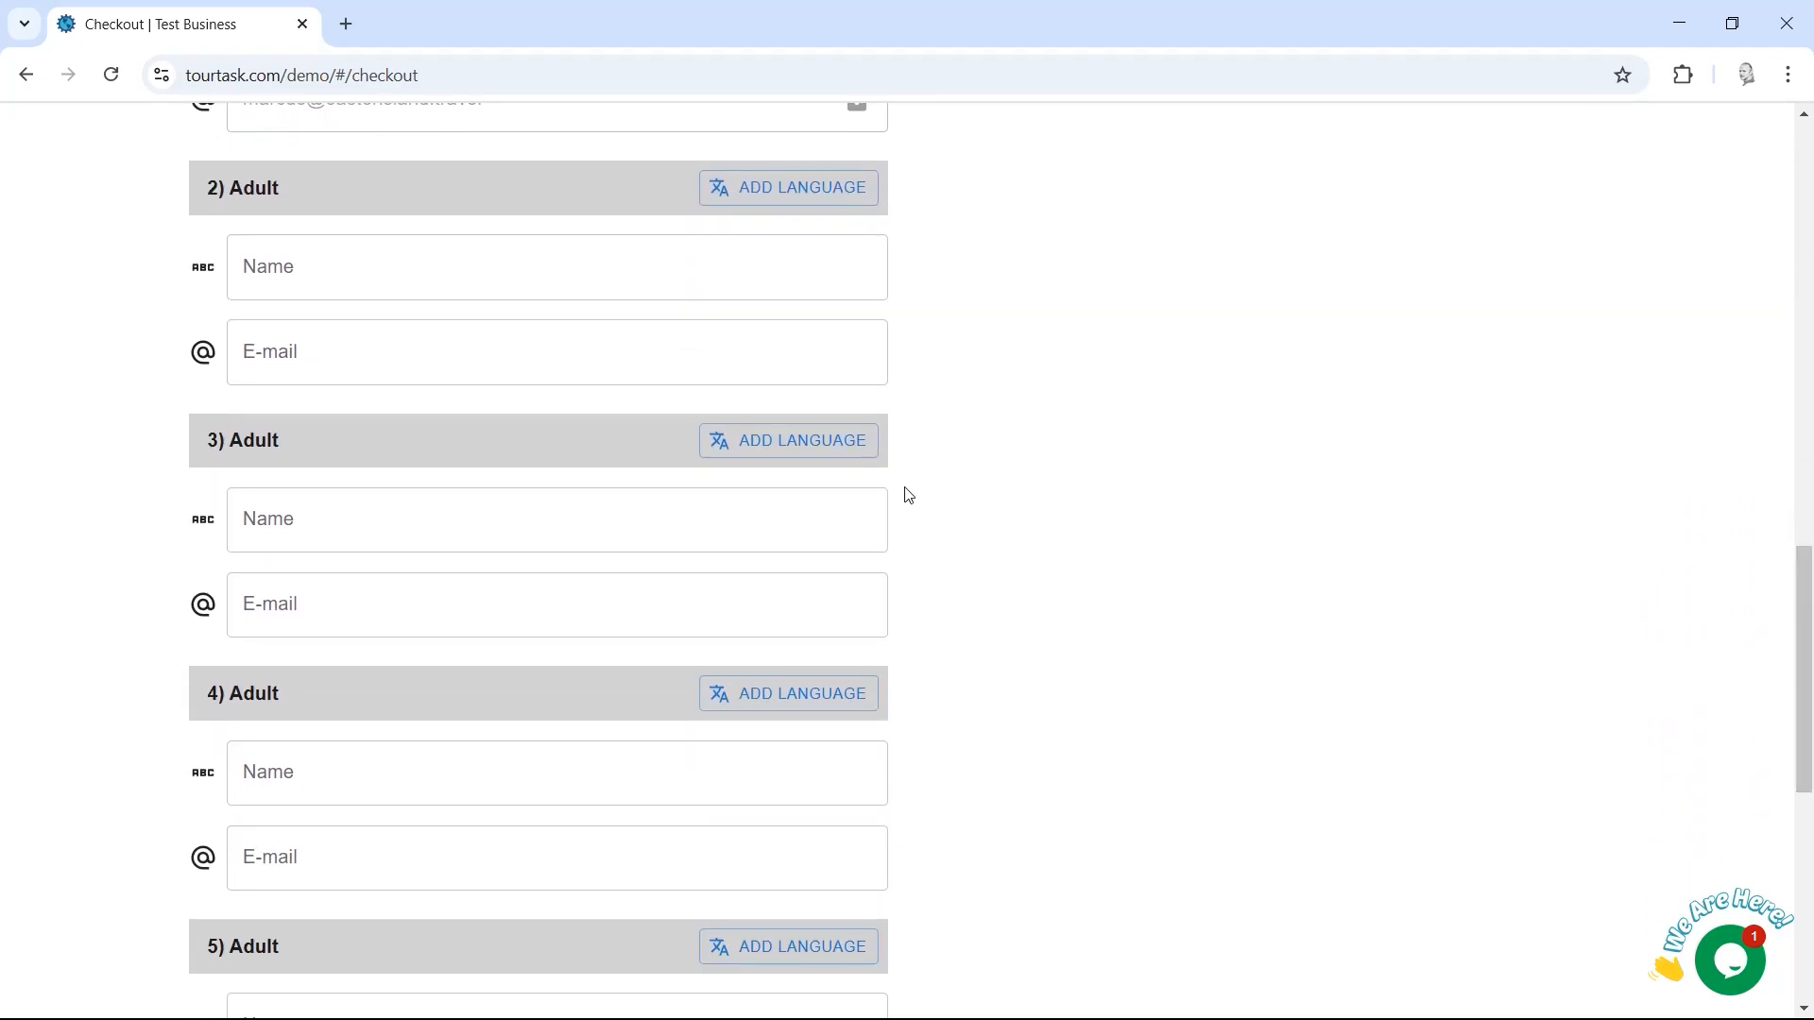
left_click_drag(1809, 570, 1811, 175)
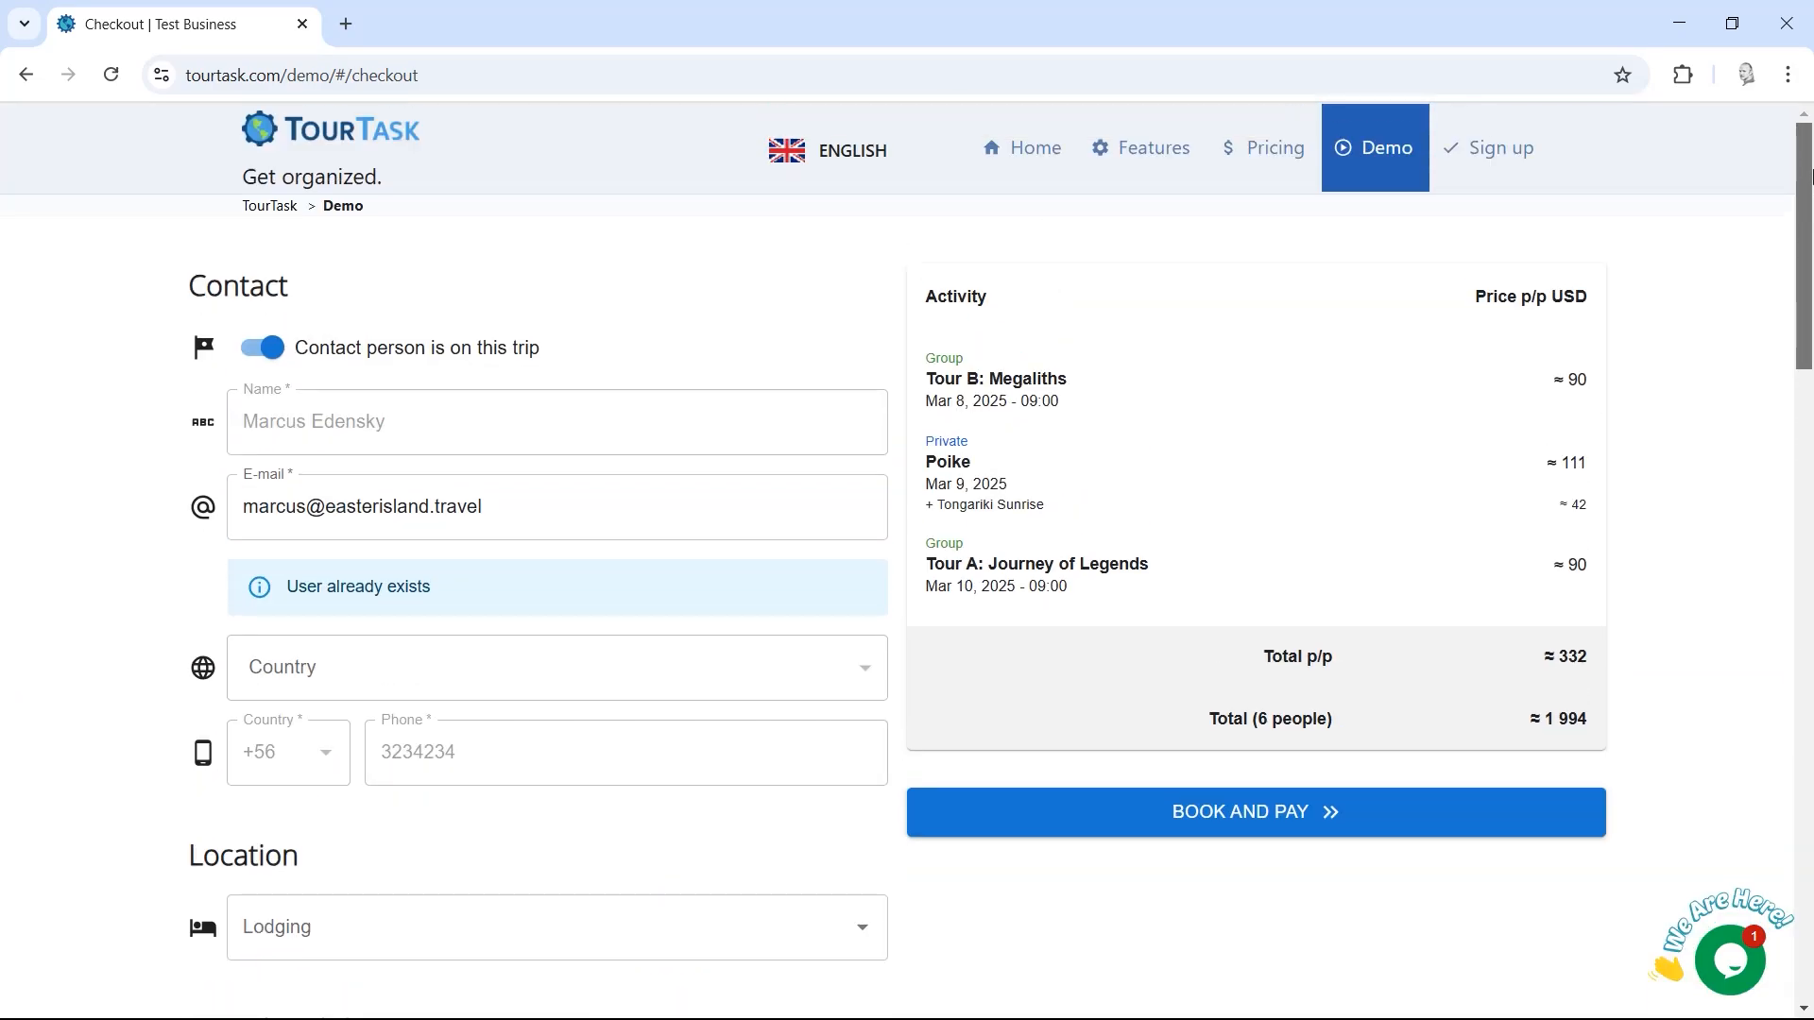
Step: Submit the six-passenger booking with BOOK AND PAY and view the transbank payment details
left_click(1117, 823)
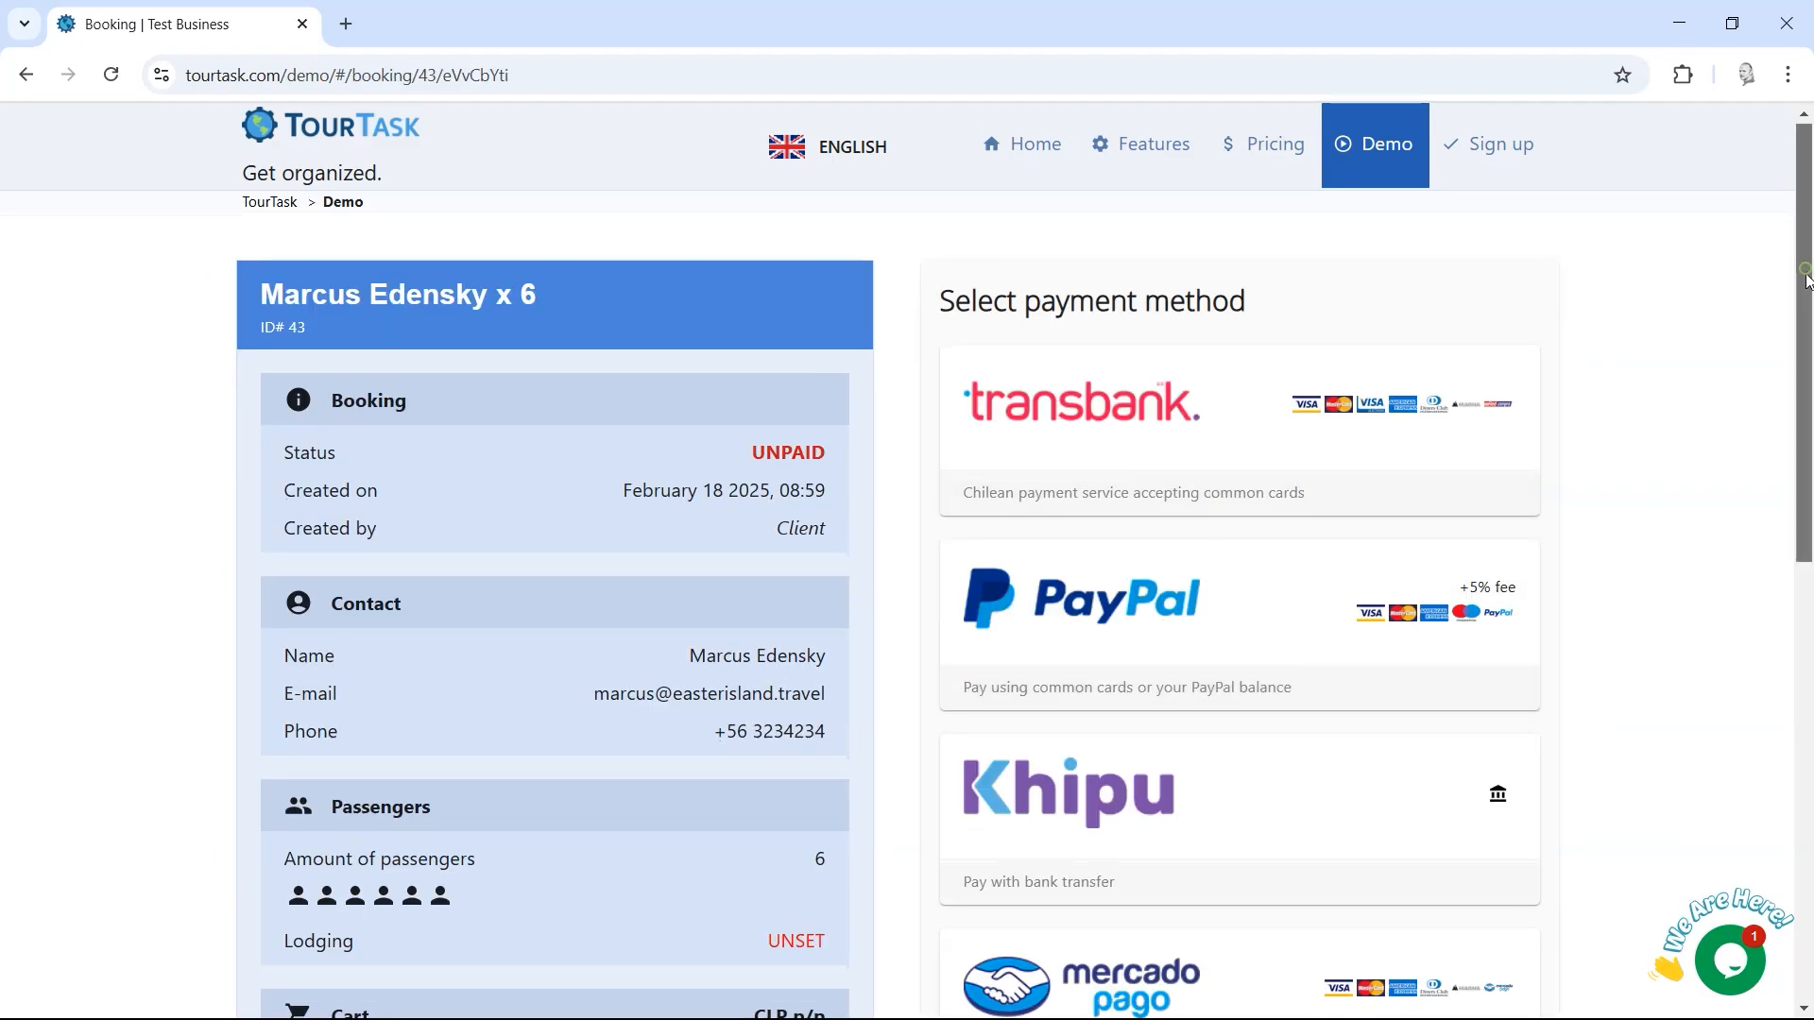
left_click_drag(1805, 281, 1805, 333)
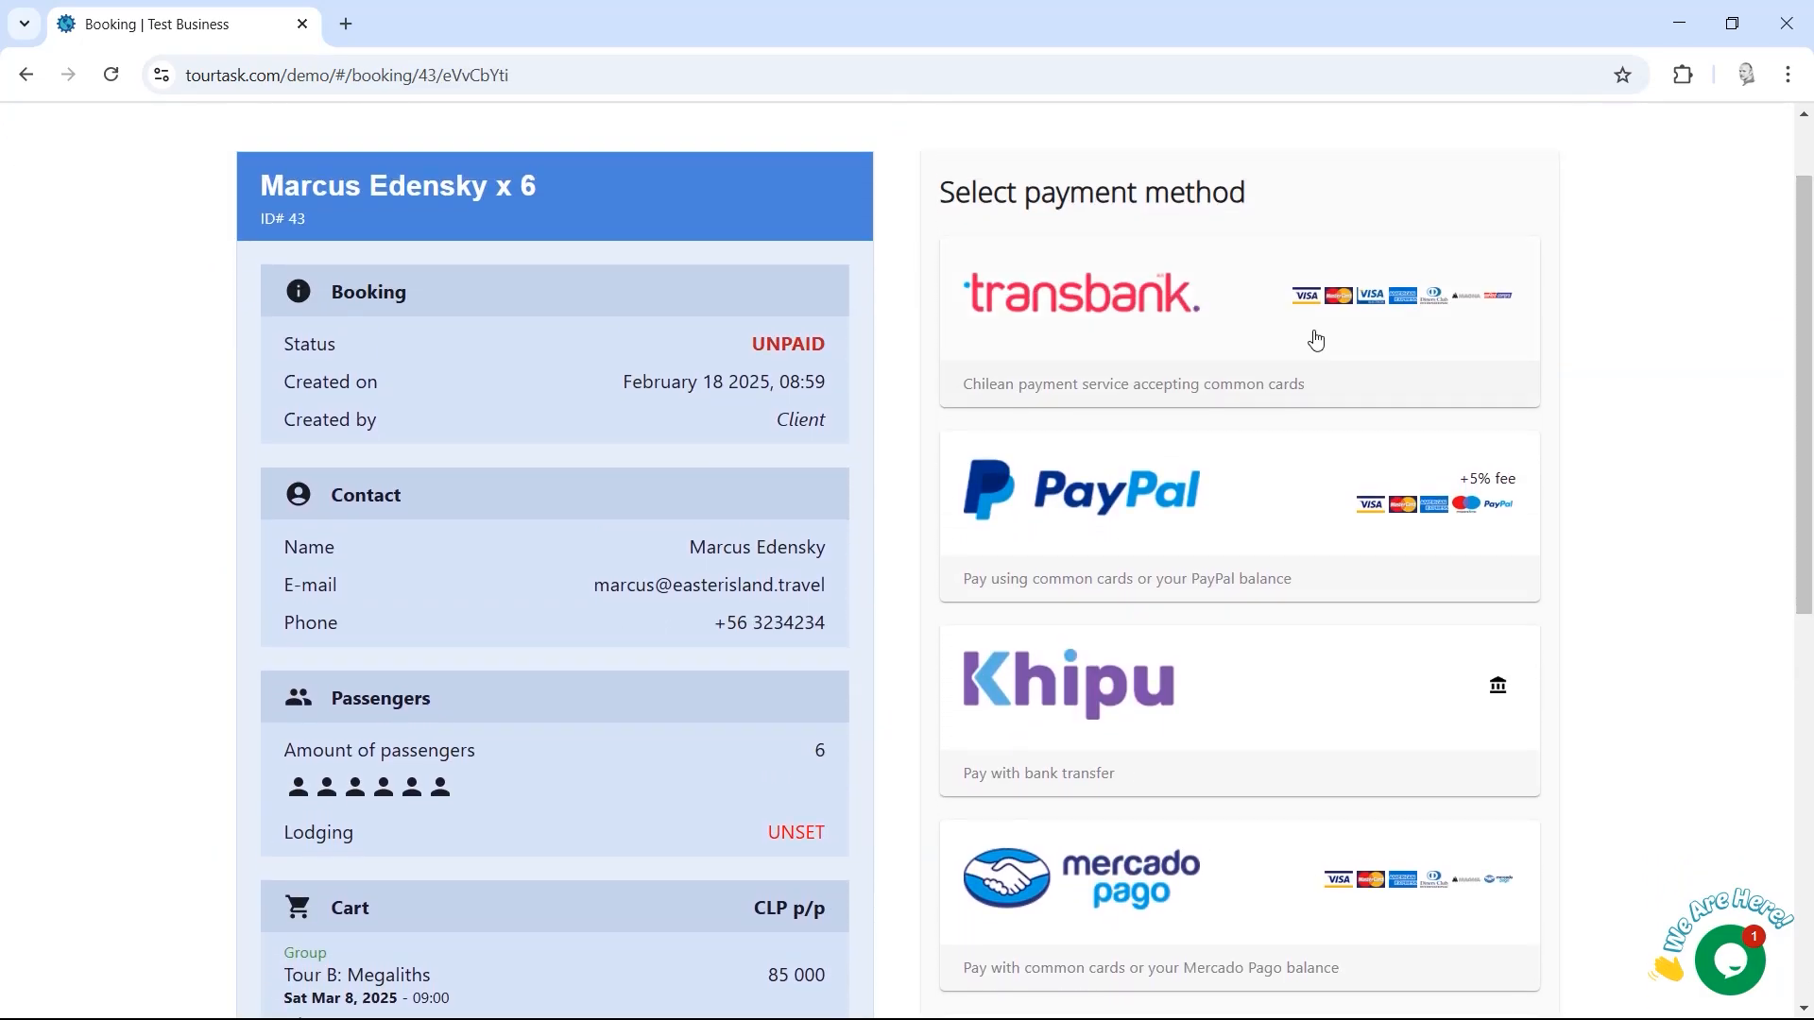
left_click(1189, 341)
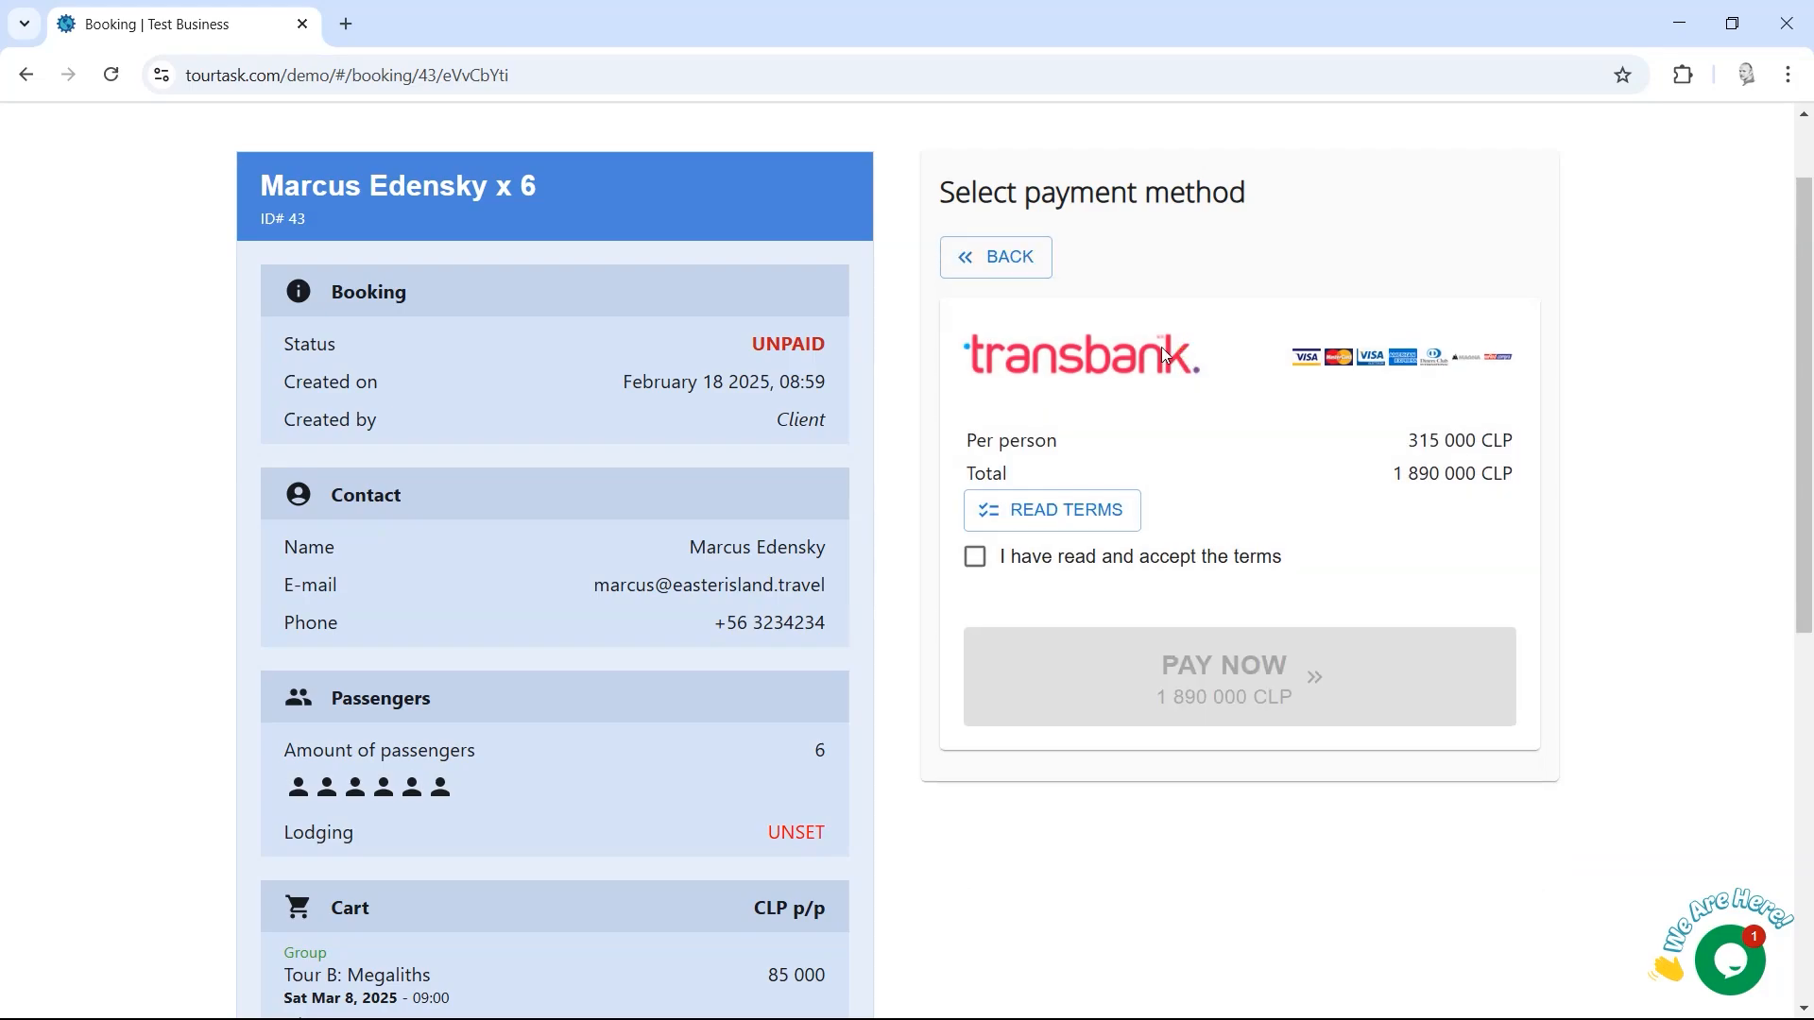
left_click(1005, 266)
Step: Review the PayPal payment details, its fee and the total for six people
scroll(1193, 376, "down", 1)
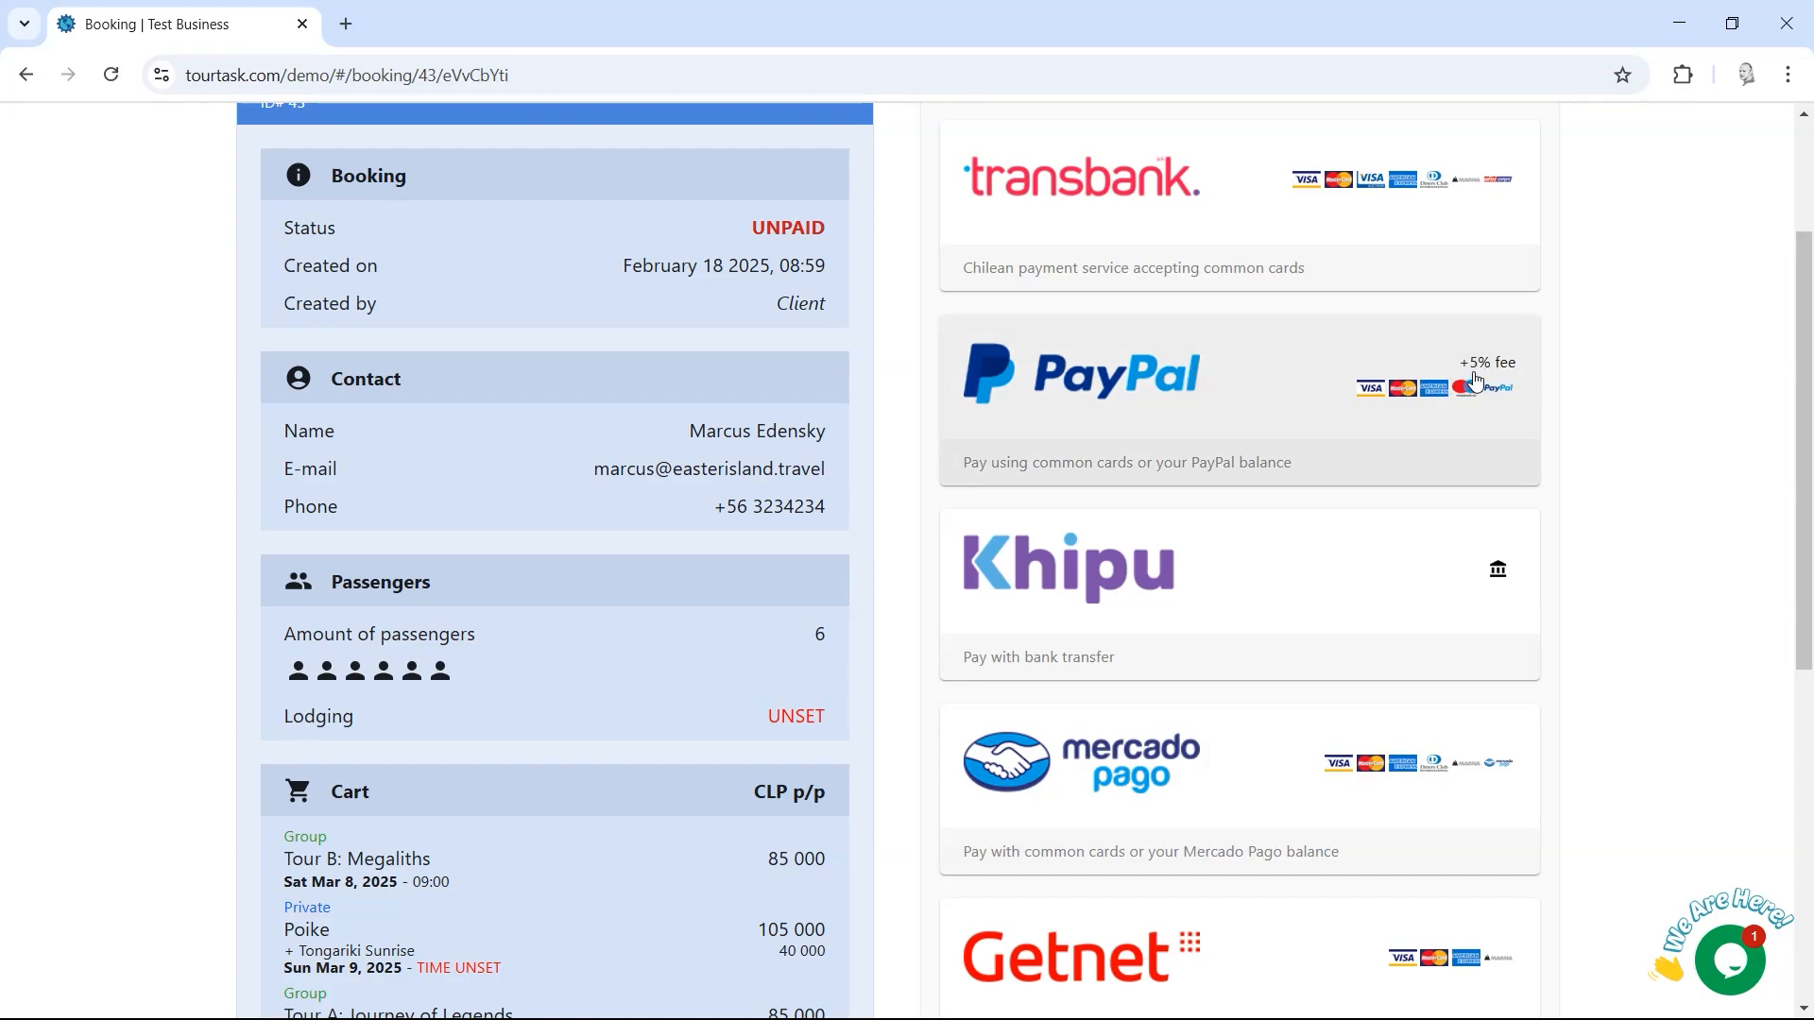
left_click(1331, 390)
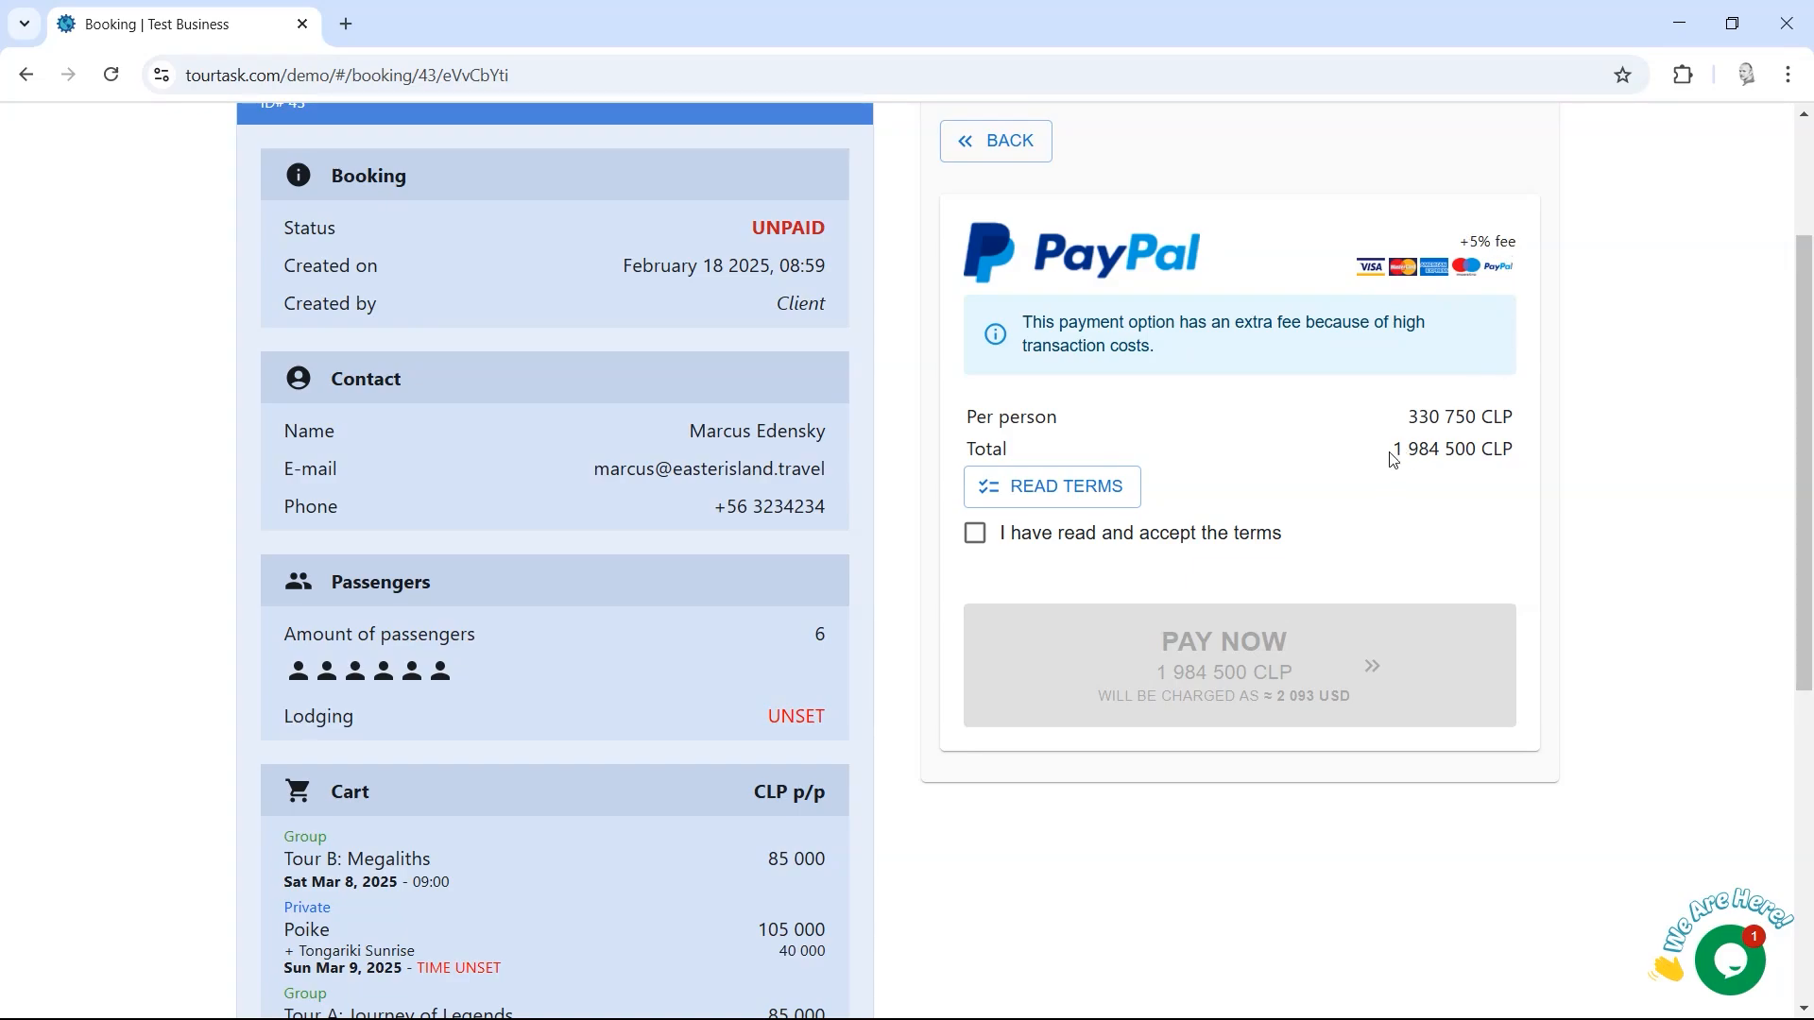
scroll(1784, 549, "down", 2)
scroll(1784, 549, "down", 3)
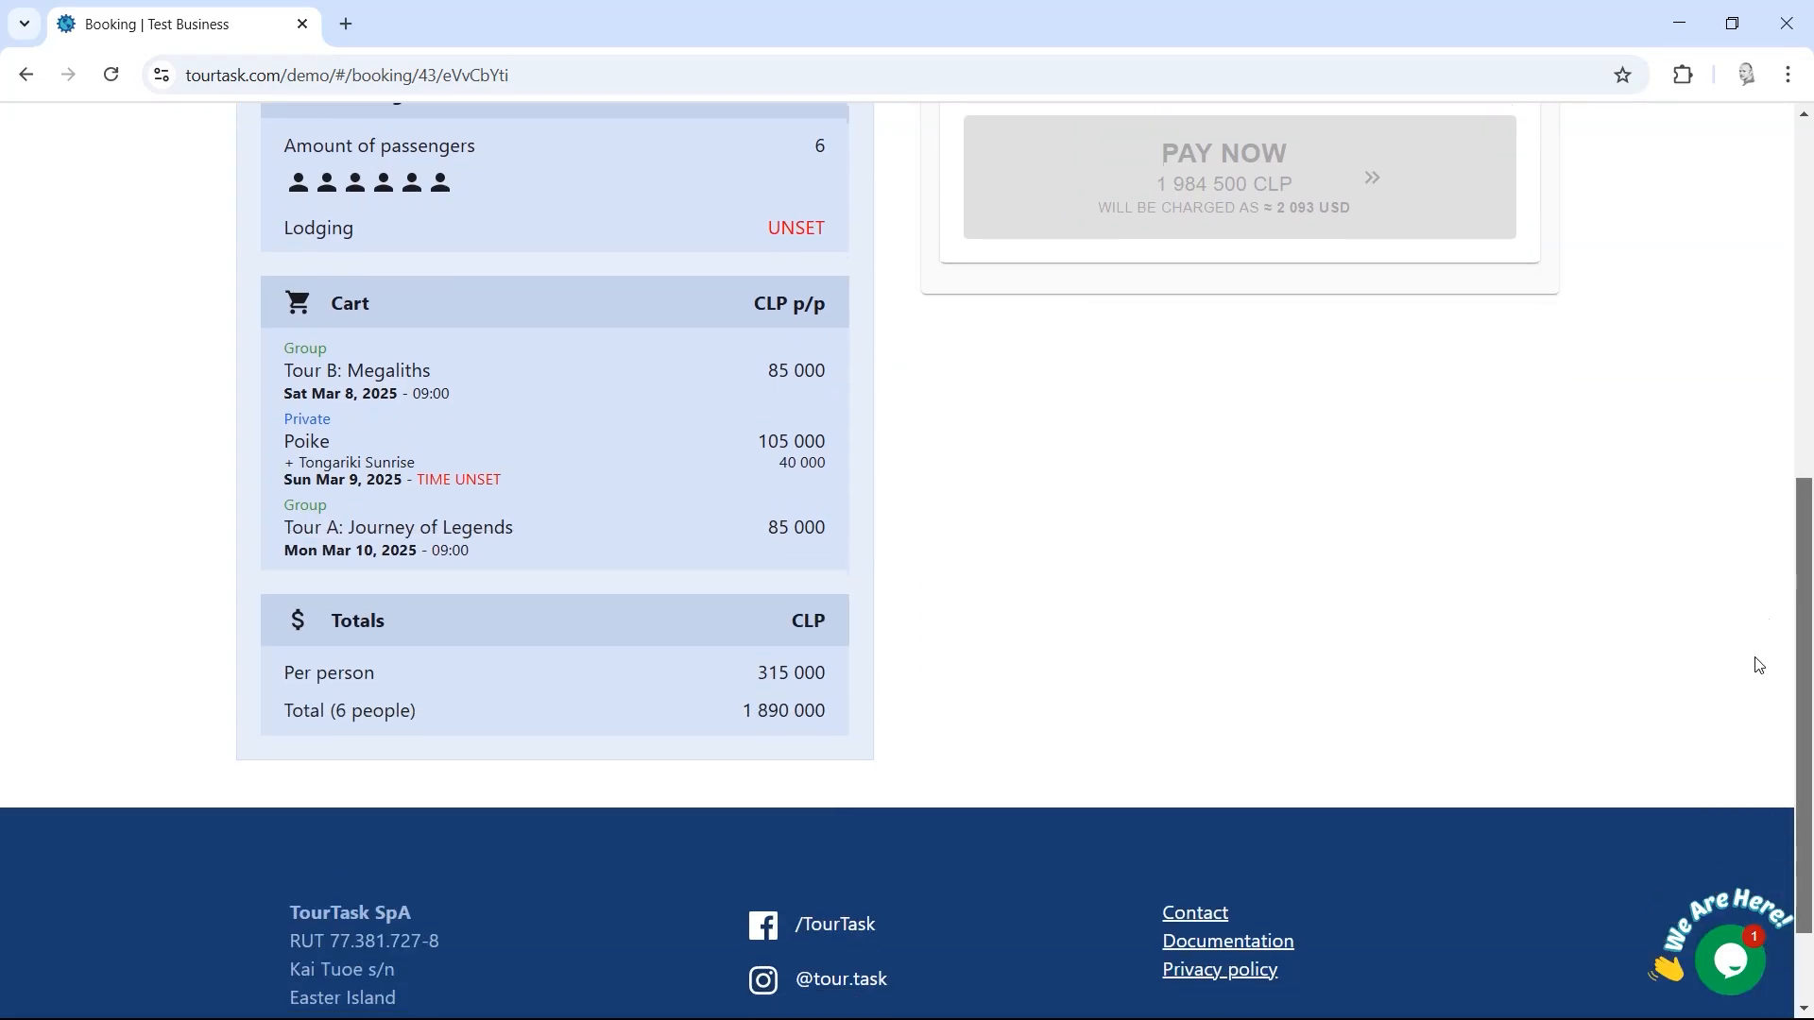
scroll(1753, 660, "up", 2)
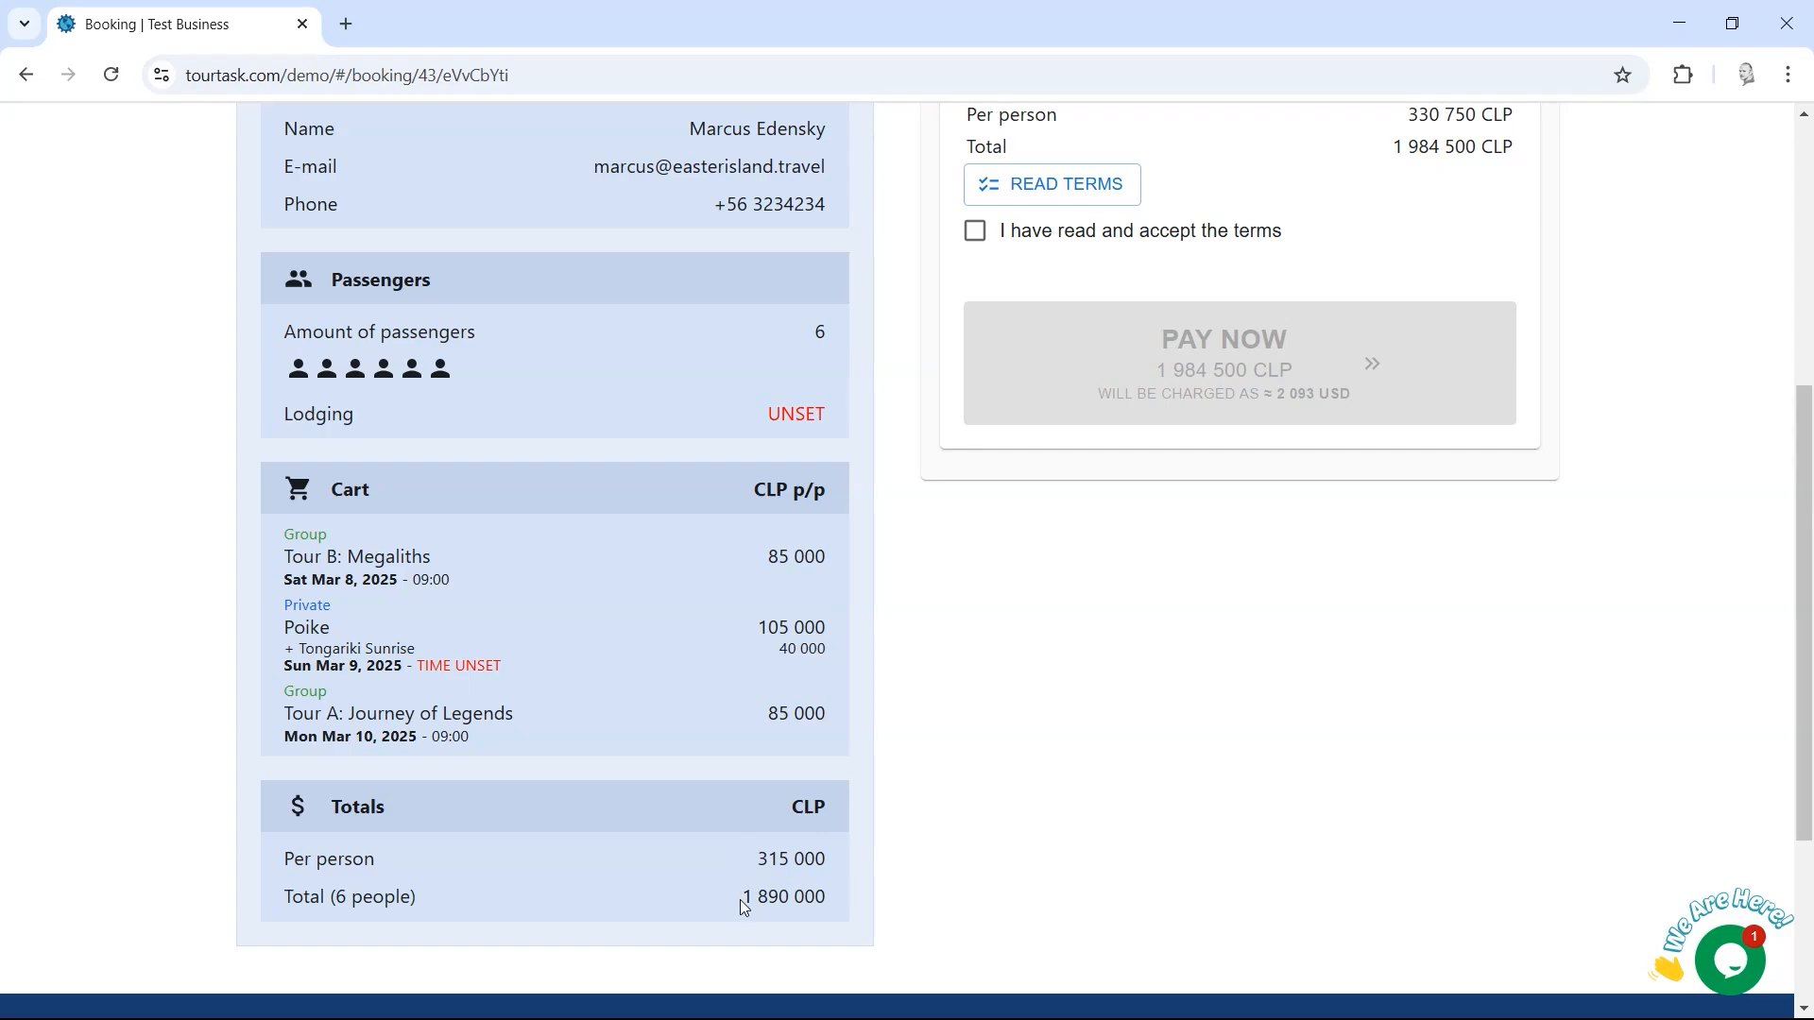
mouse_move(743, 905)
left_mouse_down()
mouse_move(802, 899)
mouse_move(767, 899)
left_mouse_up()
left_click(753, 898)
left_click(1295, 720)
scroll(1295, 719, "up", 3)
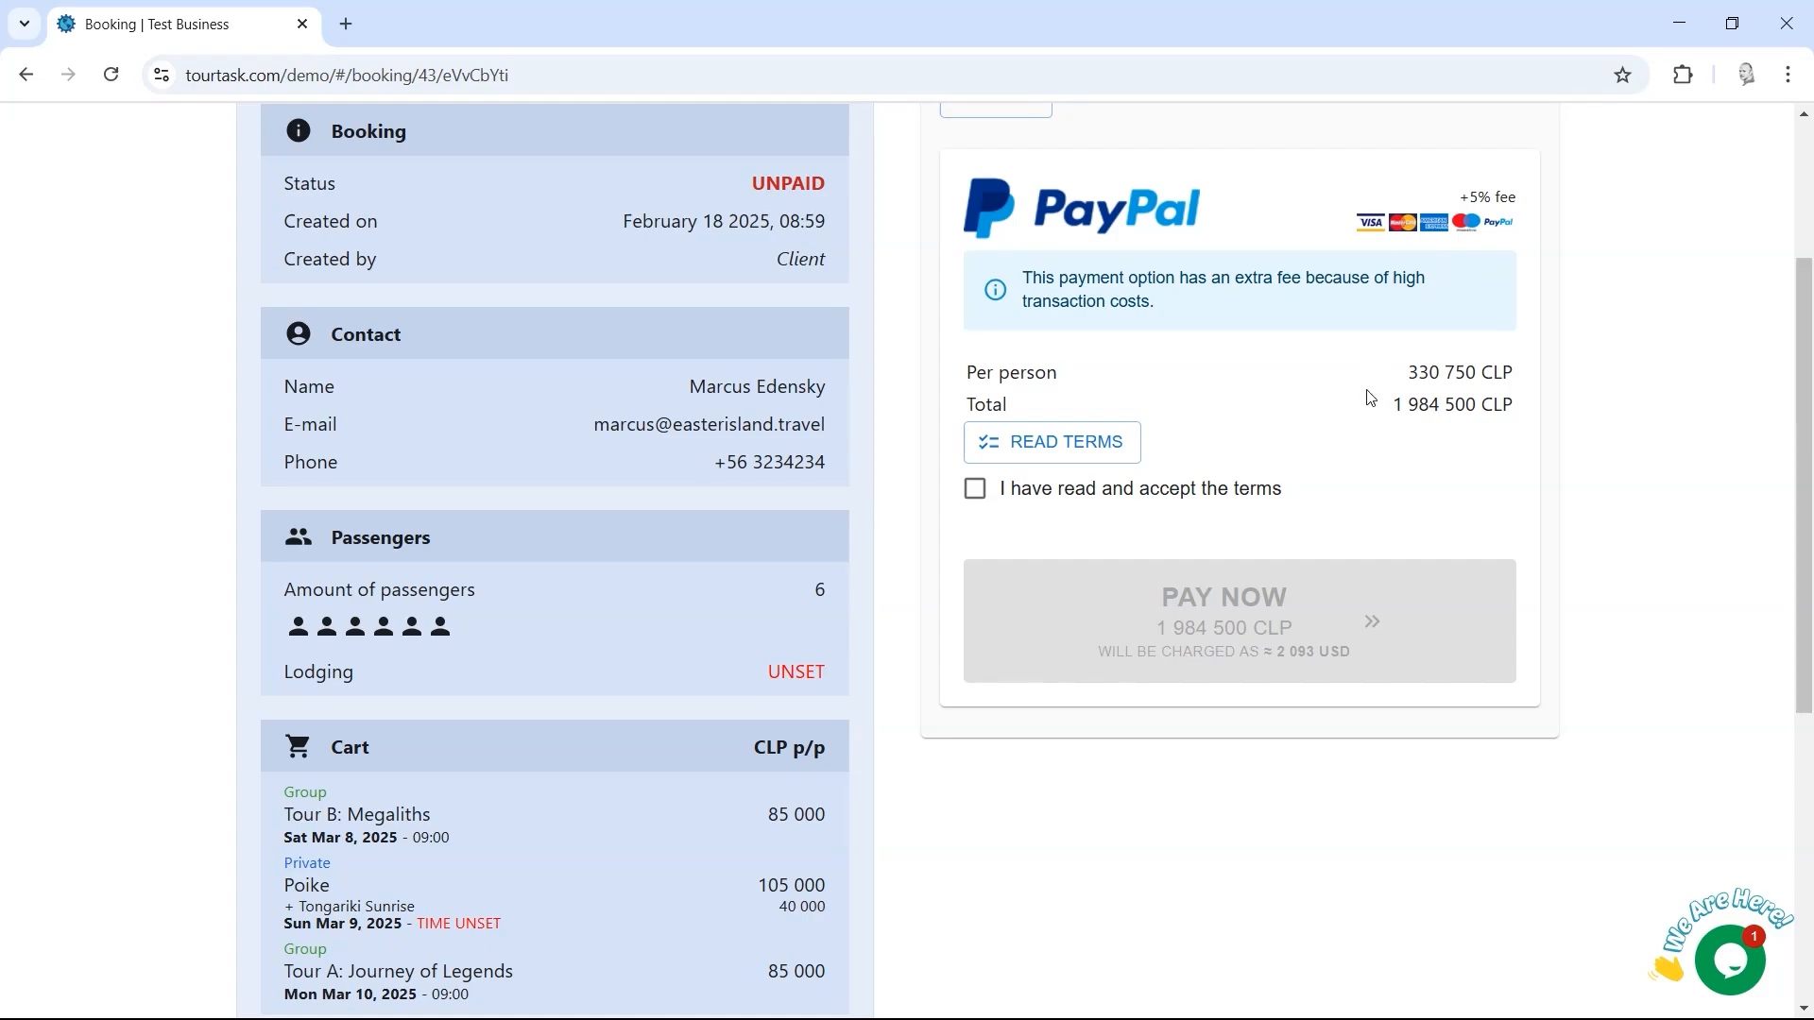
scroll(1810, 460, "up", 3)
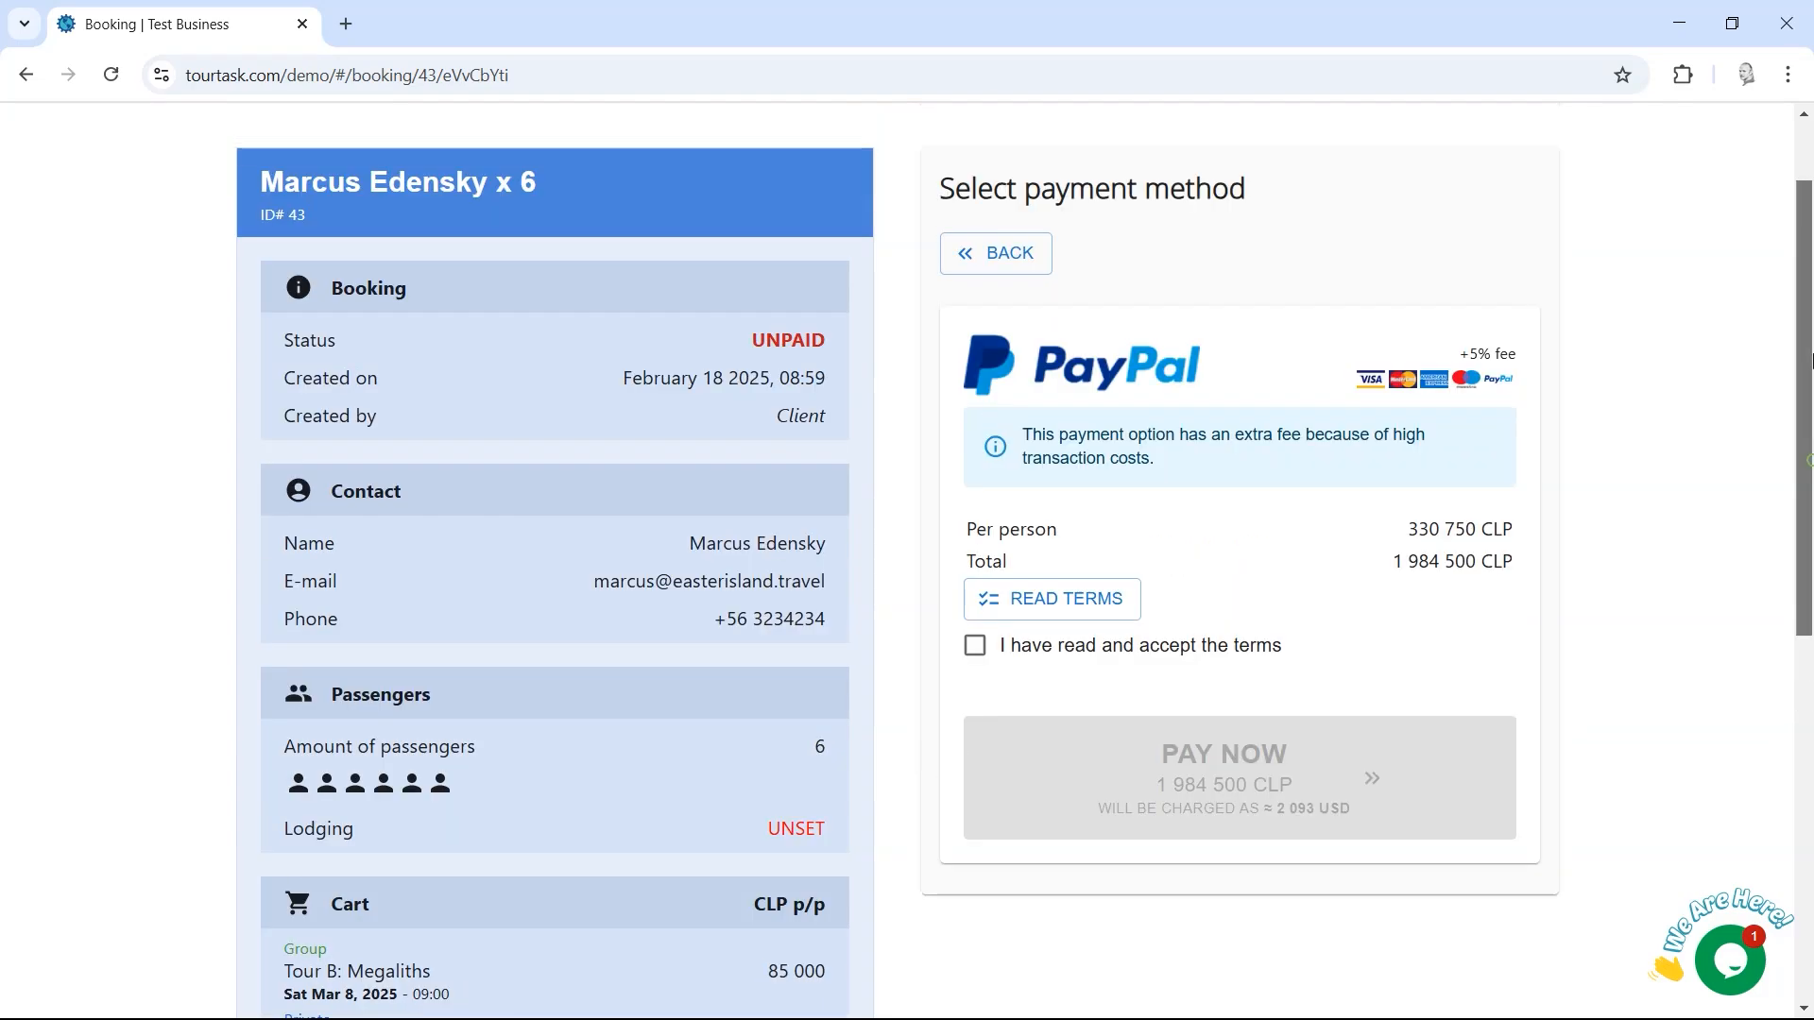
left_click(999, 375)
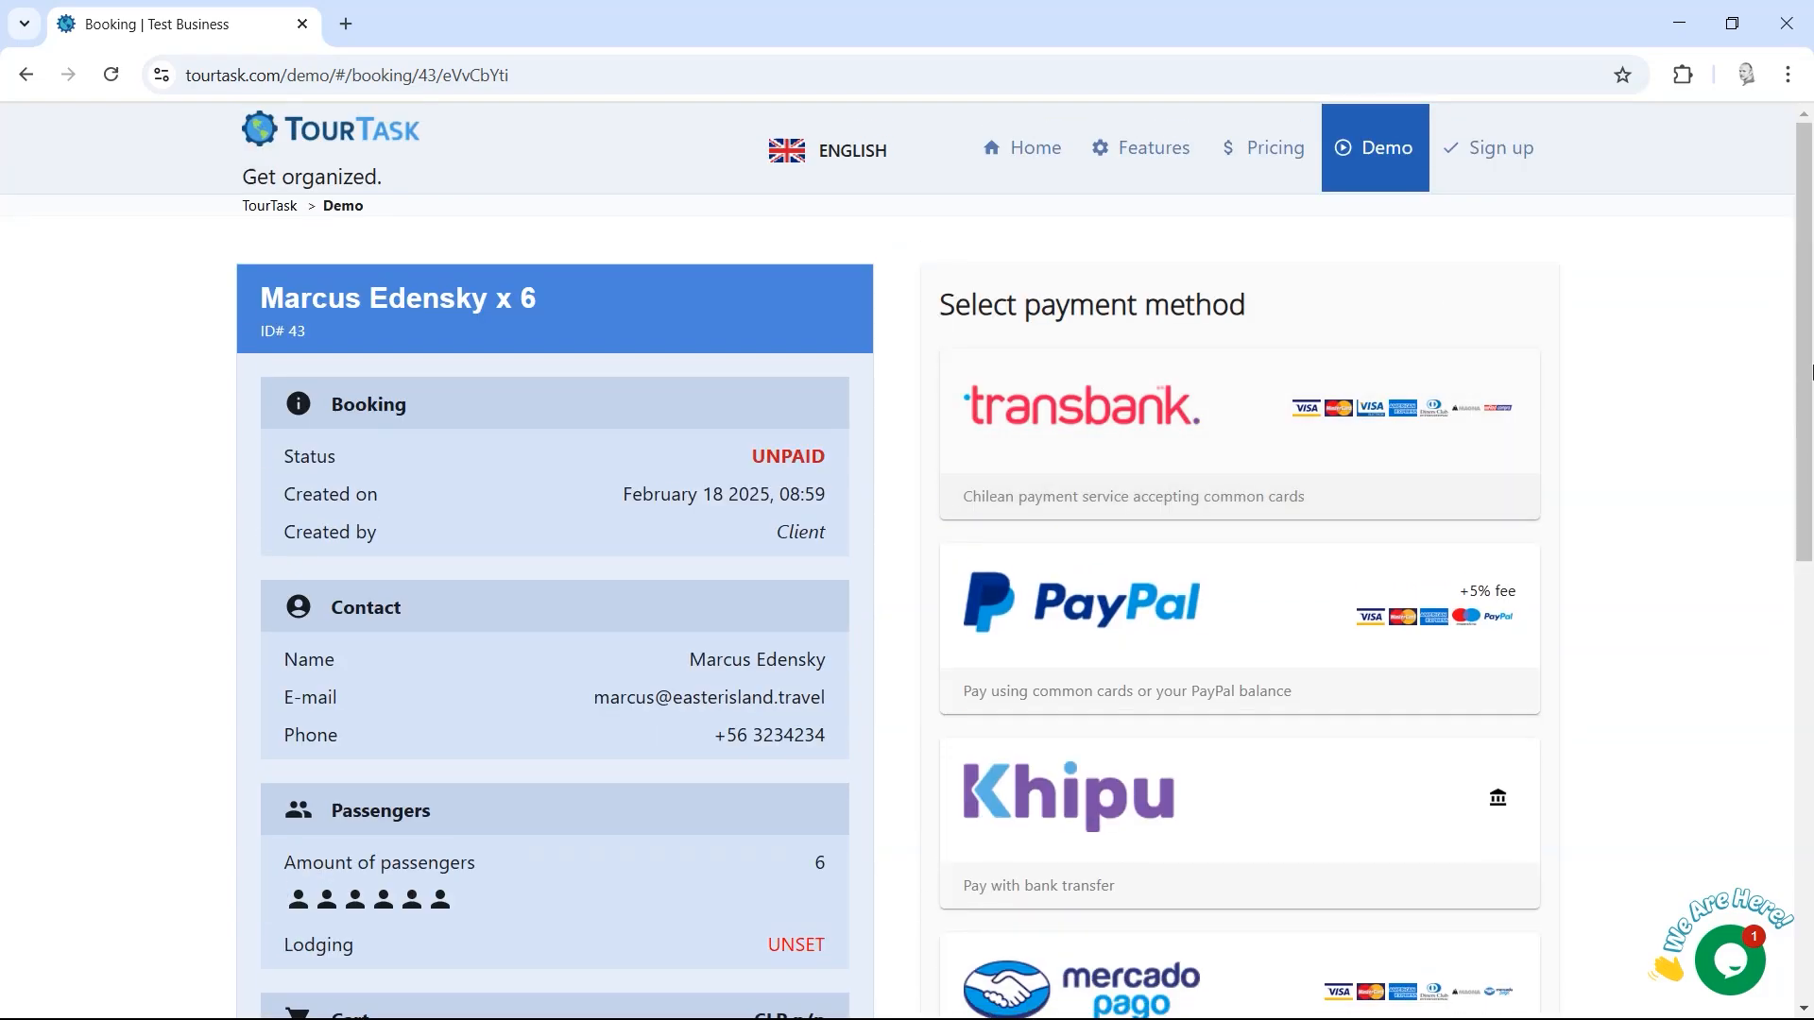
Step: Recheck the transbank total and browse the unpaid booking's payment options
scroll(1804, 650, "down", 6)
left_click_drag(1804, 650, 1803, 687)
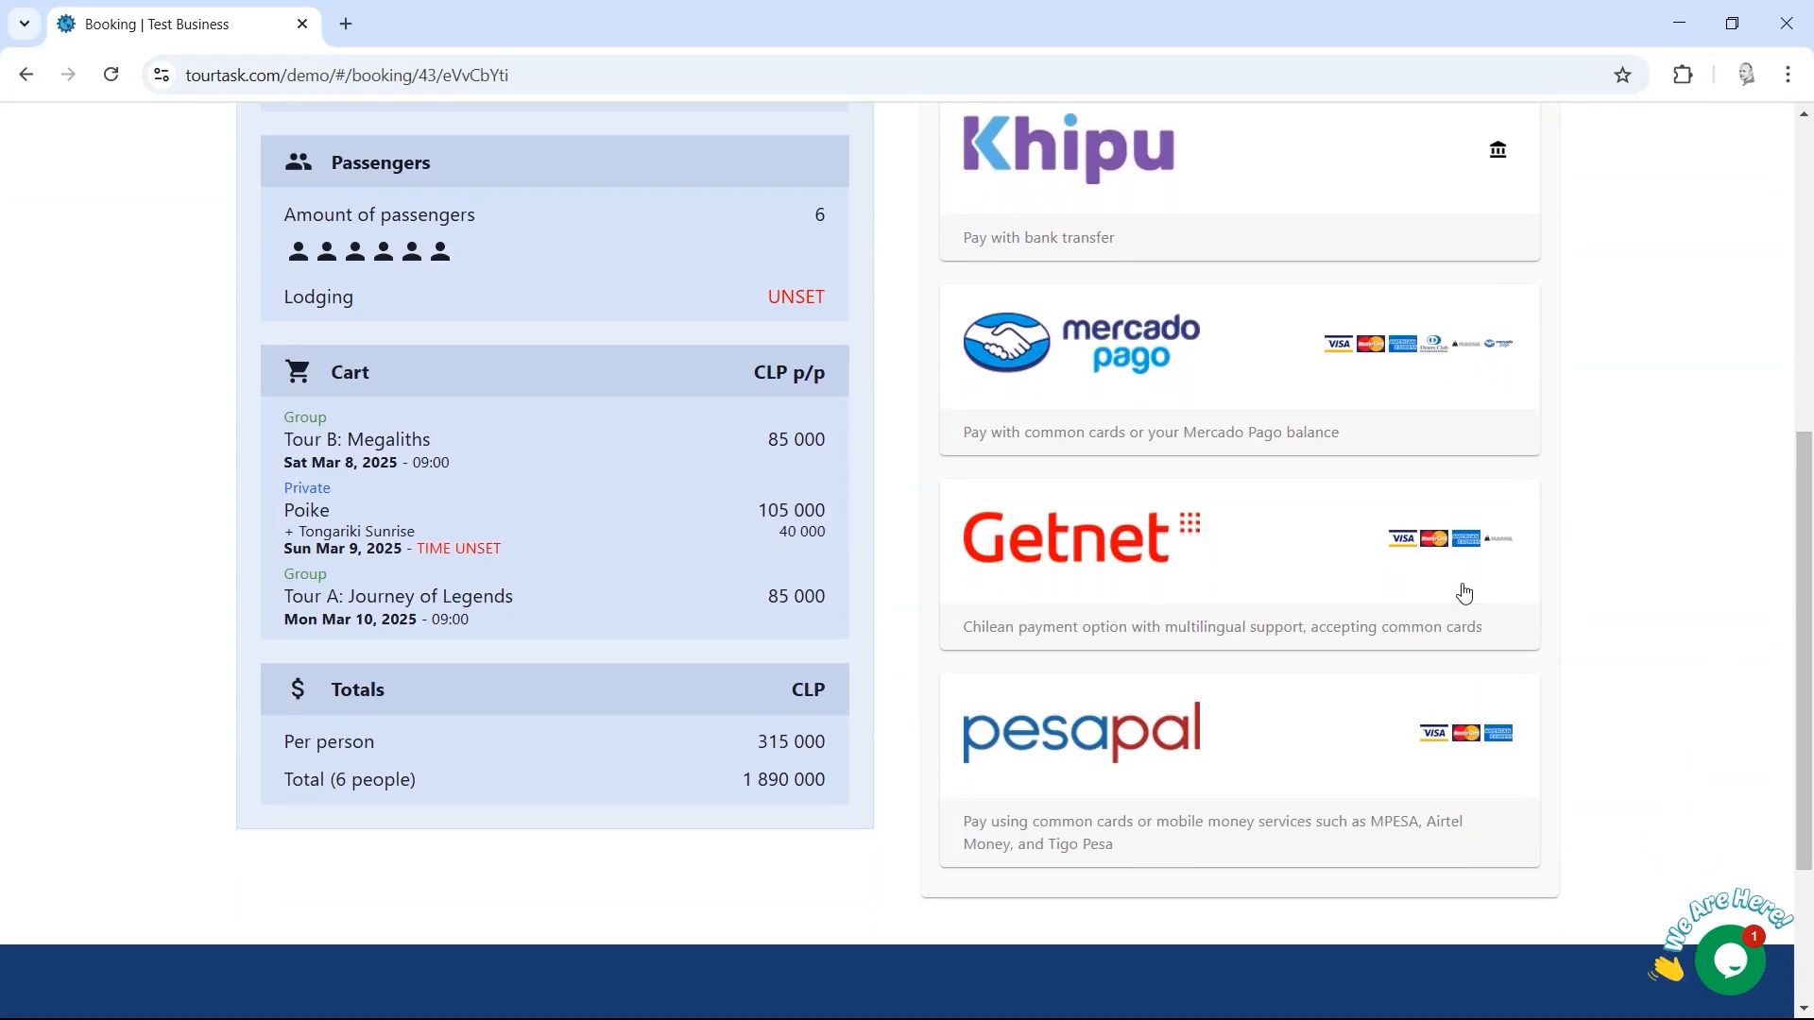
left_click_drag(1810, 596, 1810, 290)
left_click(1119, 416)
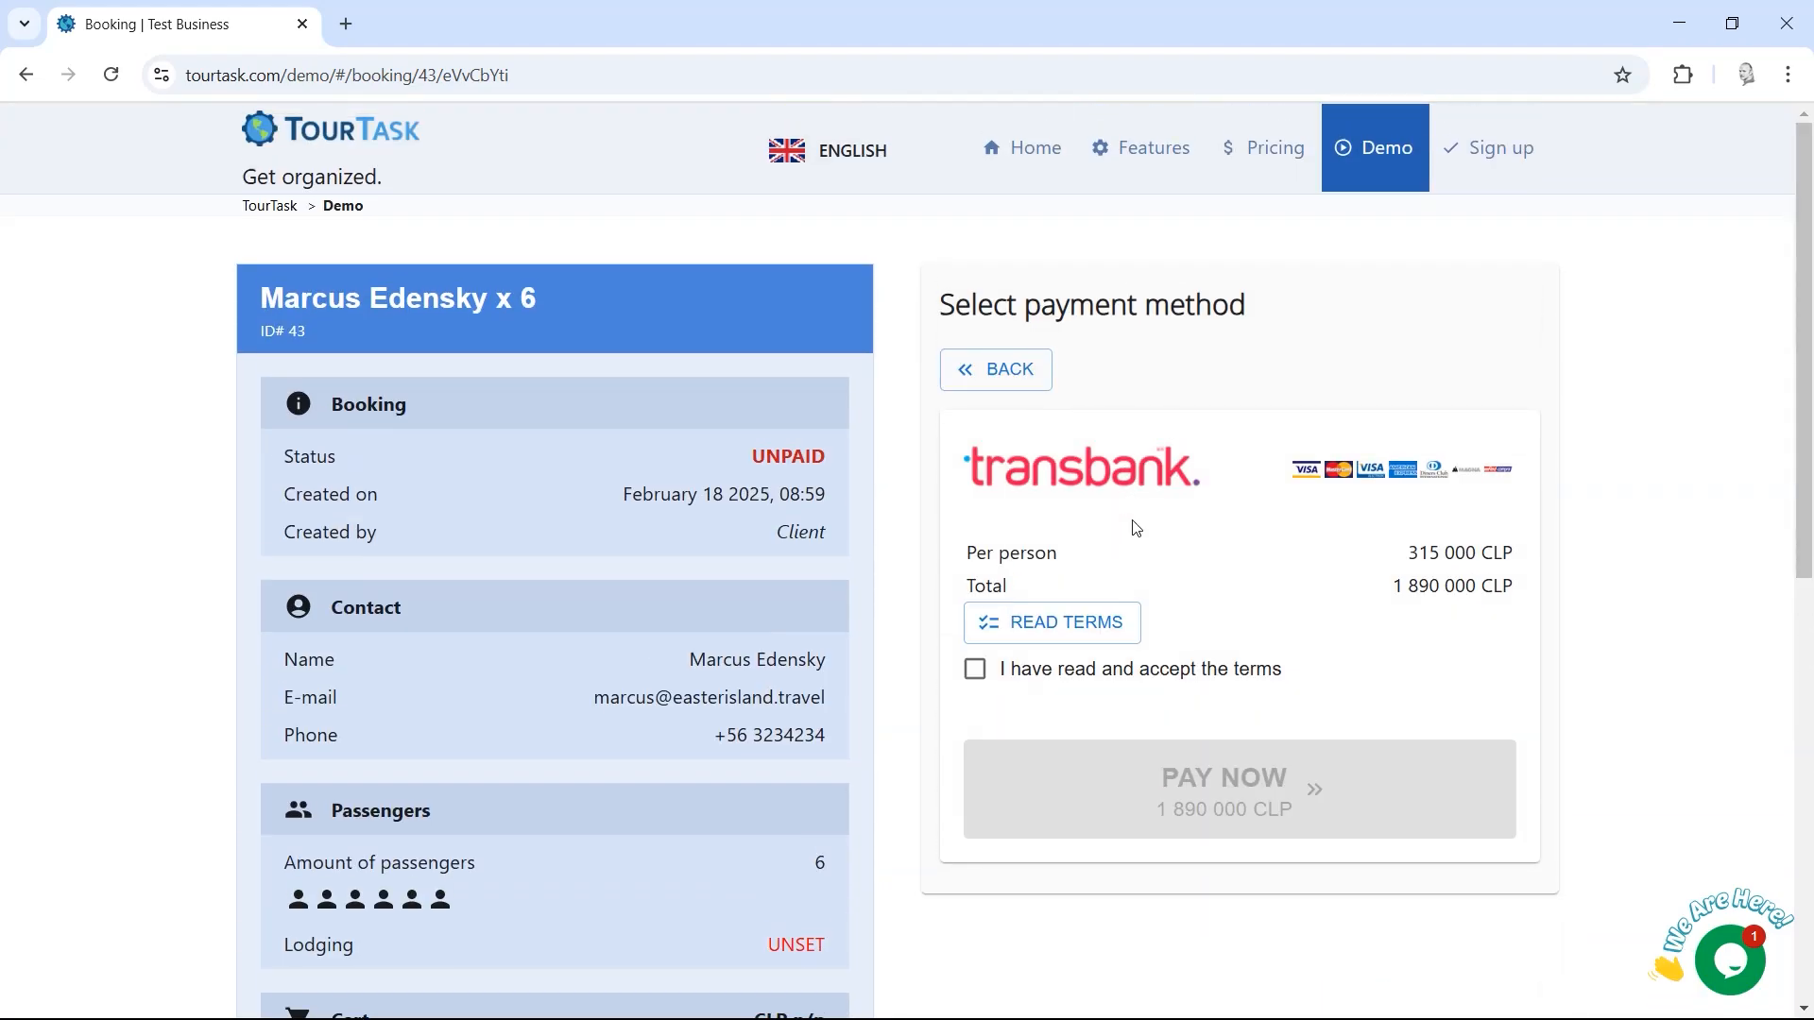
left_click(1000, 368)
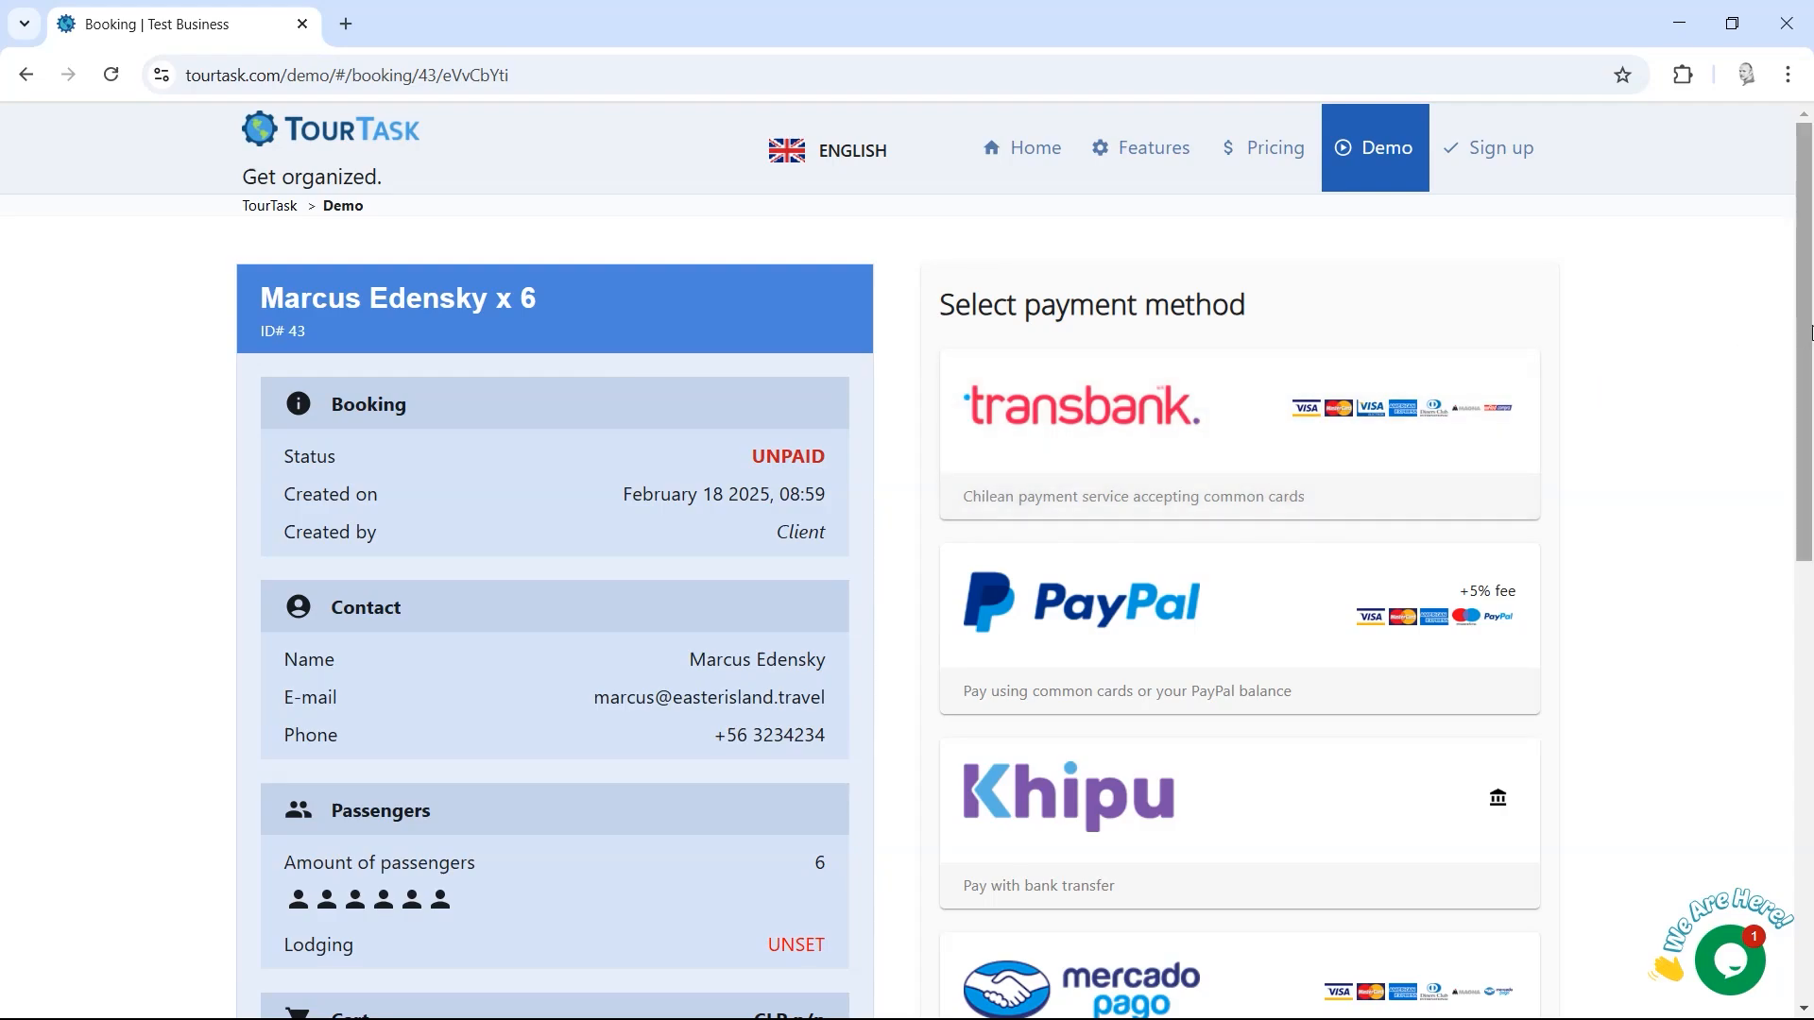
mouse_move(1810, 332)
left_mouse_down()
mouse_move(1810, 508)
mouse_move(1810, 363)
left_mouse_up()
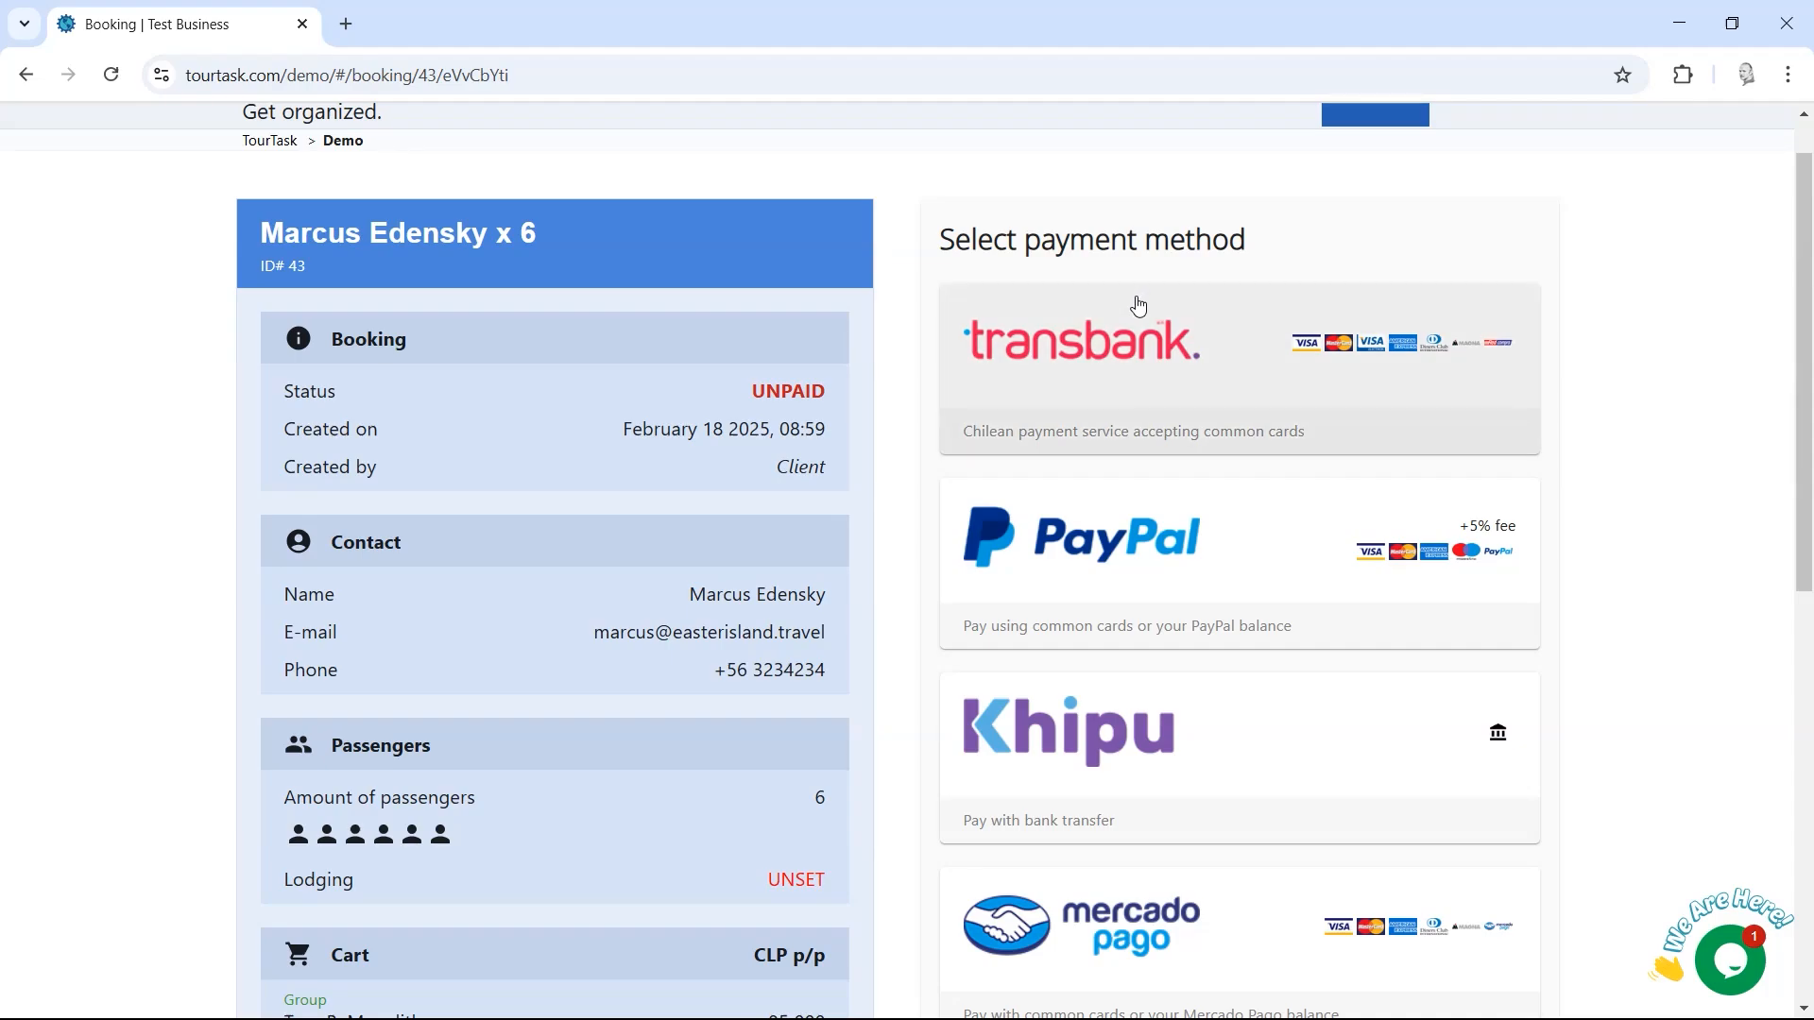
left_click_drag(1802, 342, 1807, 295)
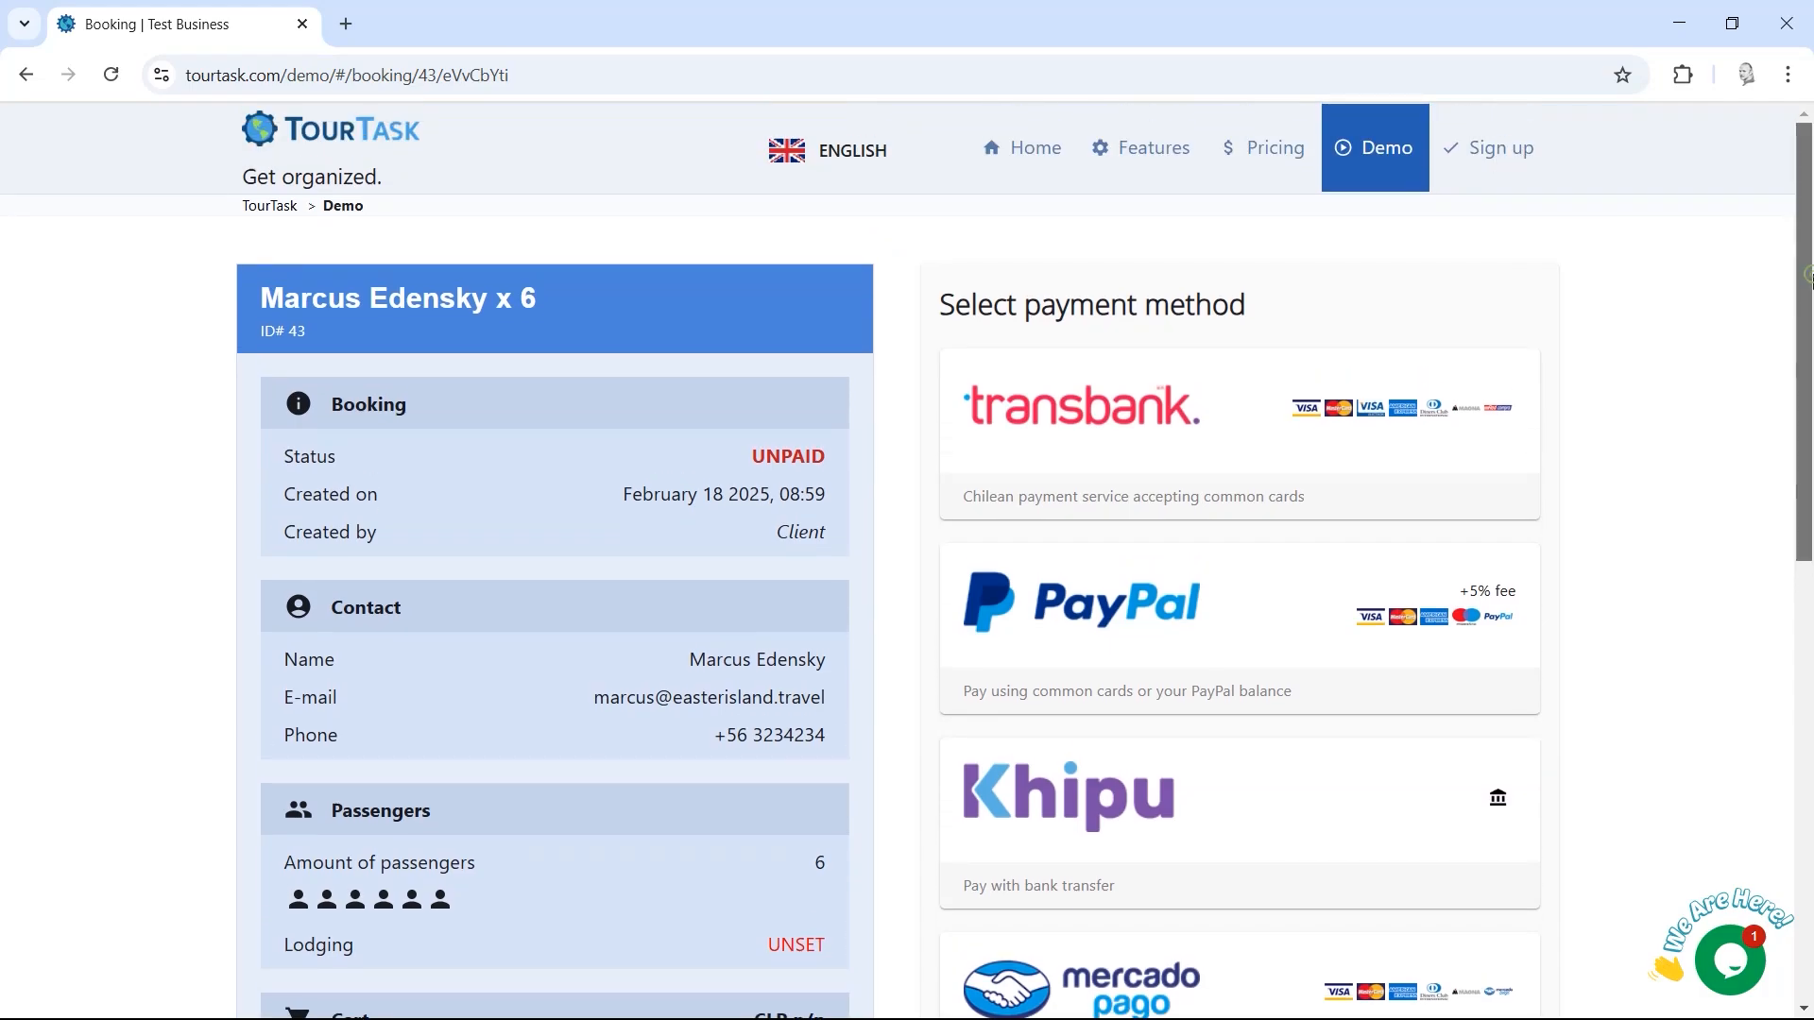
scroll(1807, 302, "down", 1)
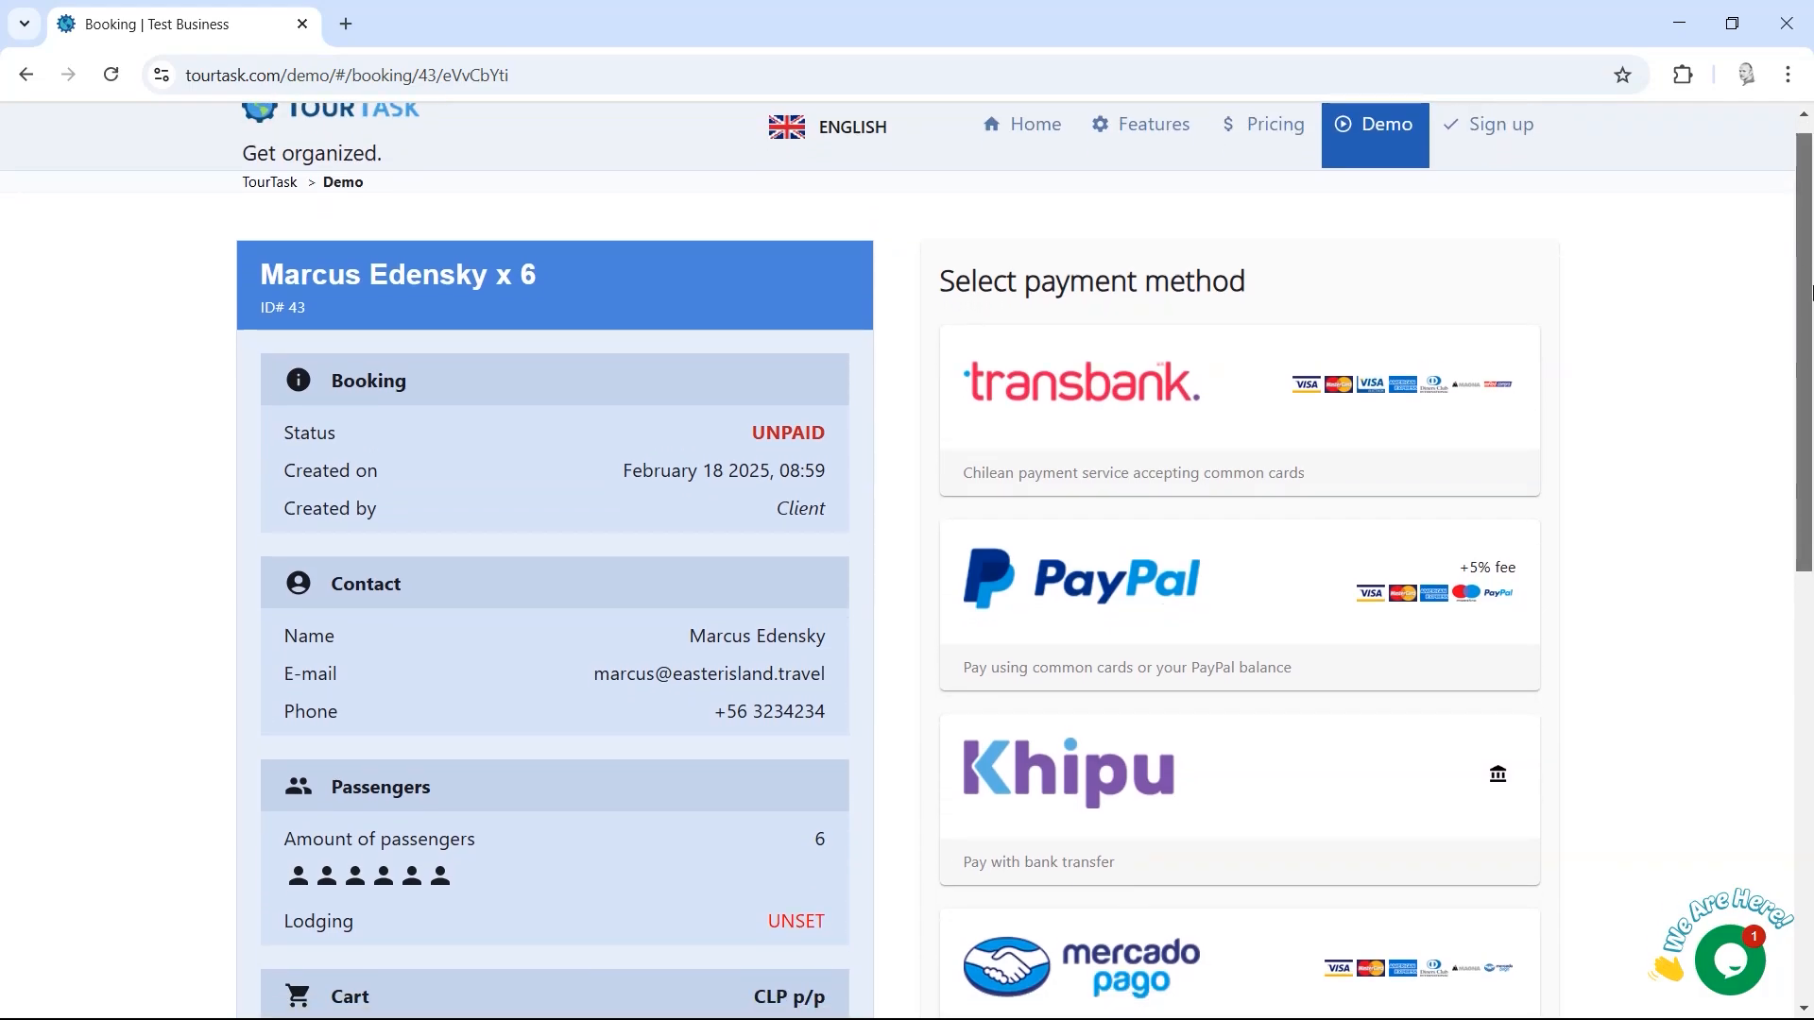
scroll(1809, 293, "up", 1)
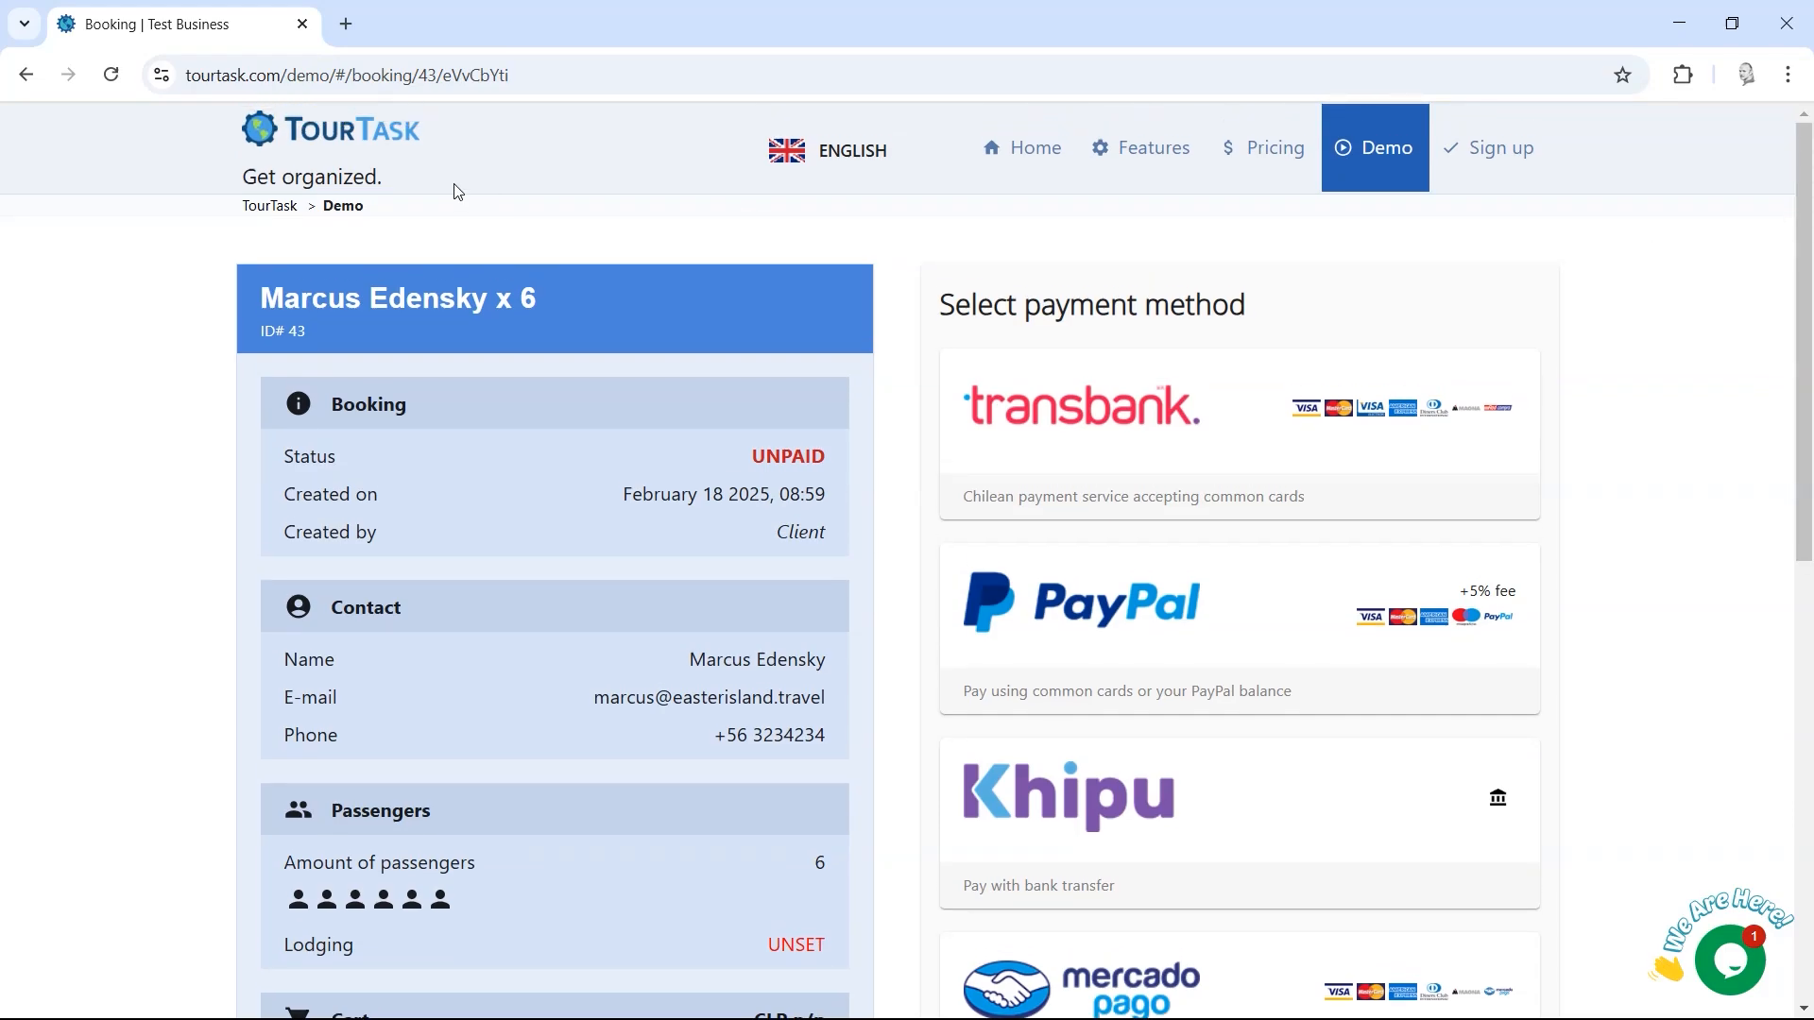
Step: Copy the full booking page address from the address bar
left_click(530, 77)
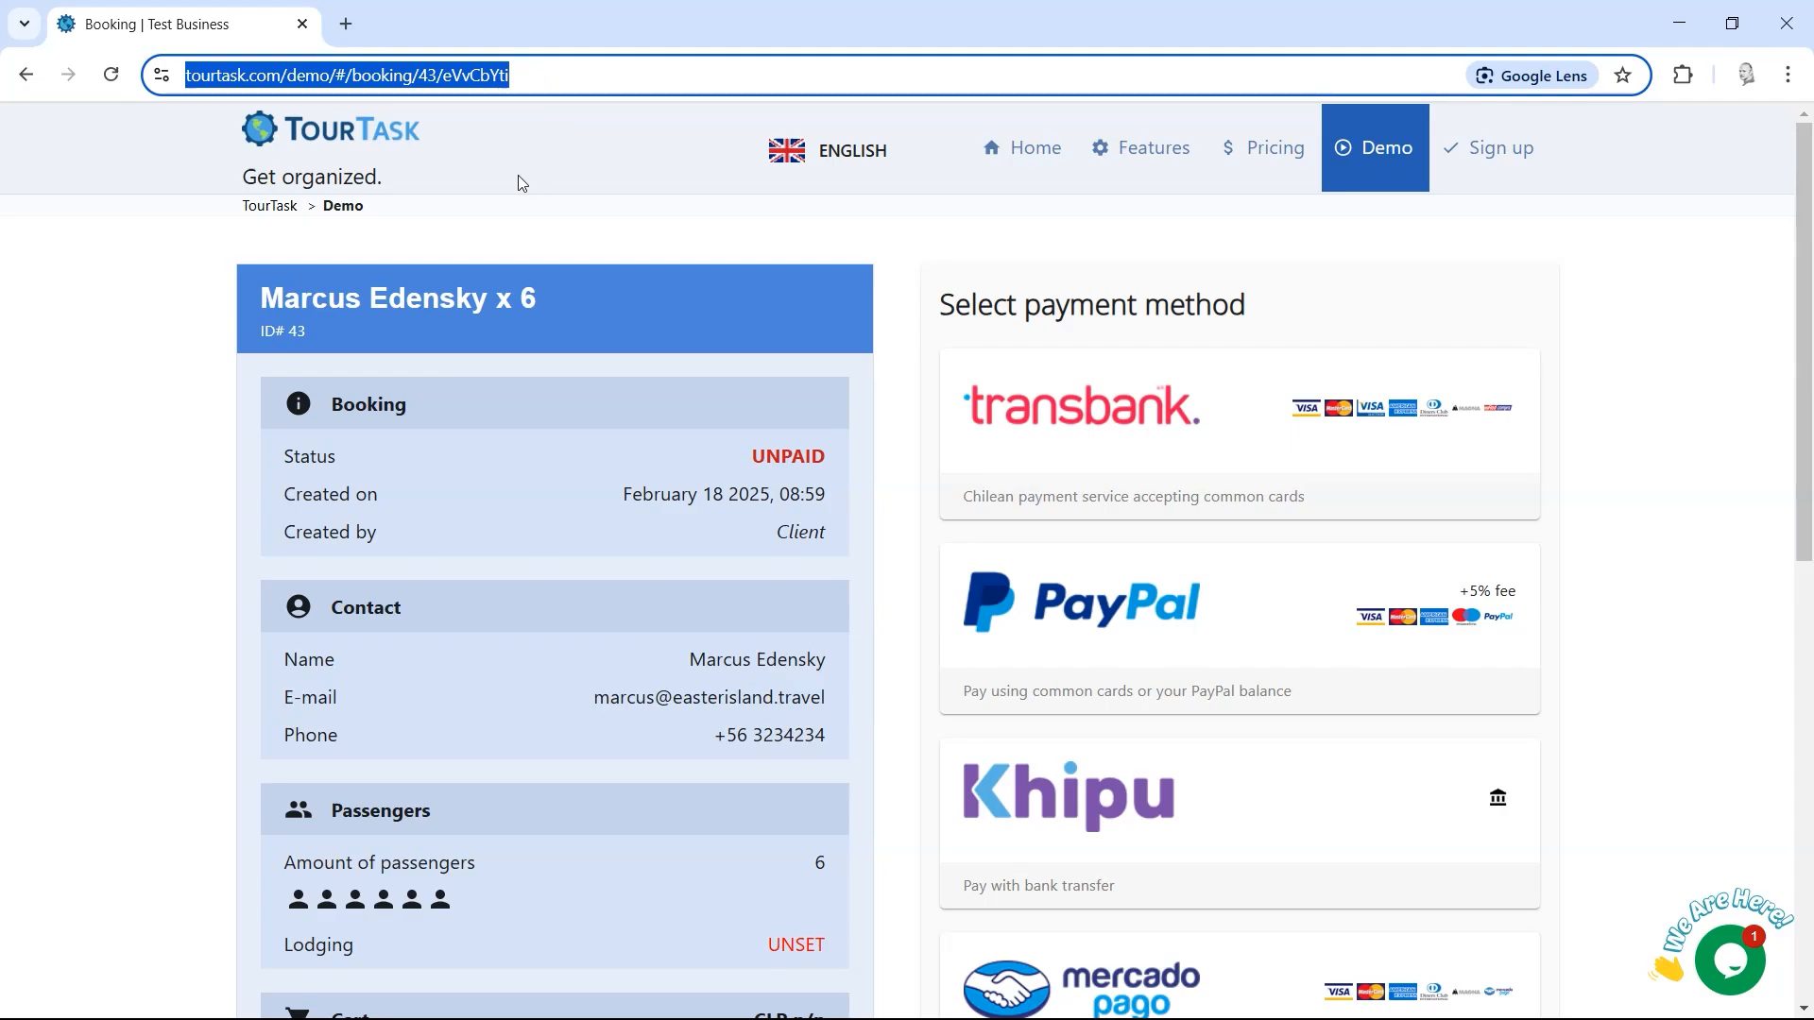
left_click(372, 78)
left_click_drag(659, 86, 56, 282)
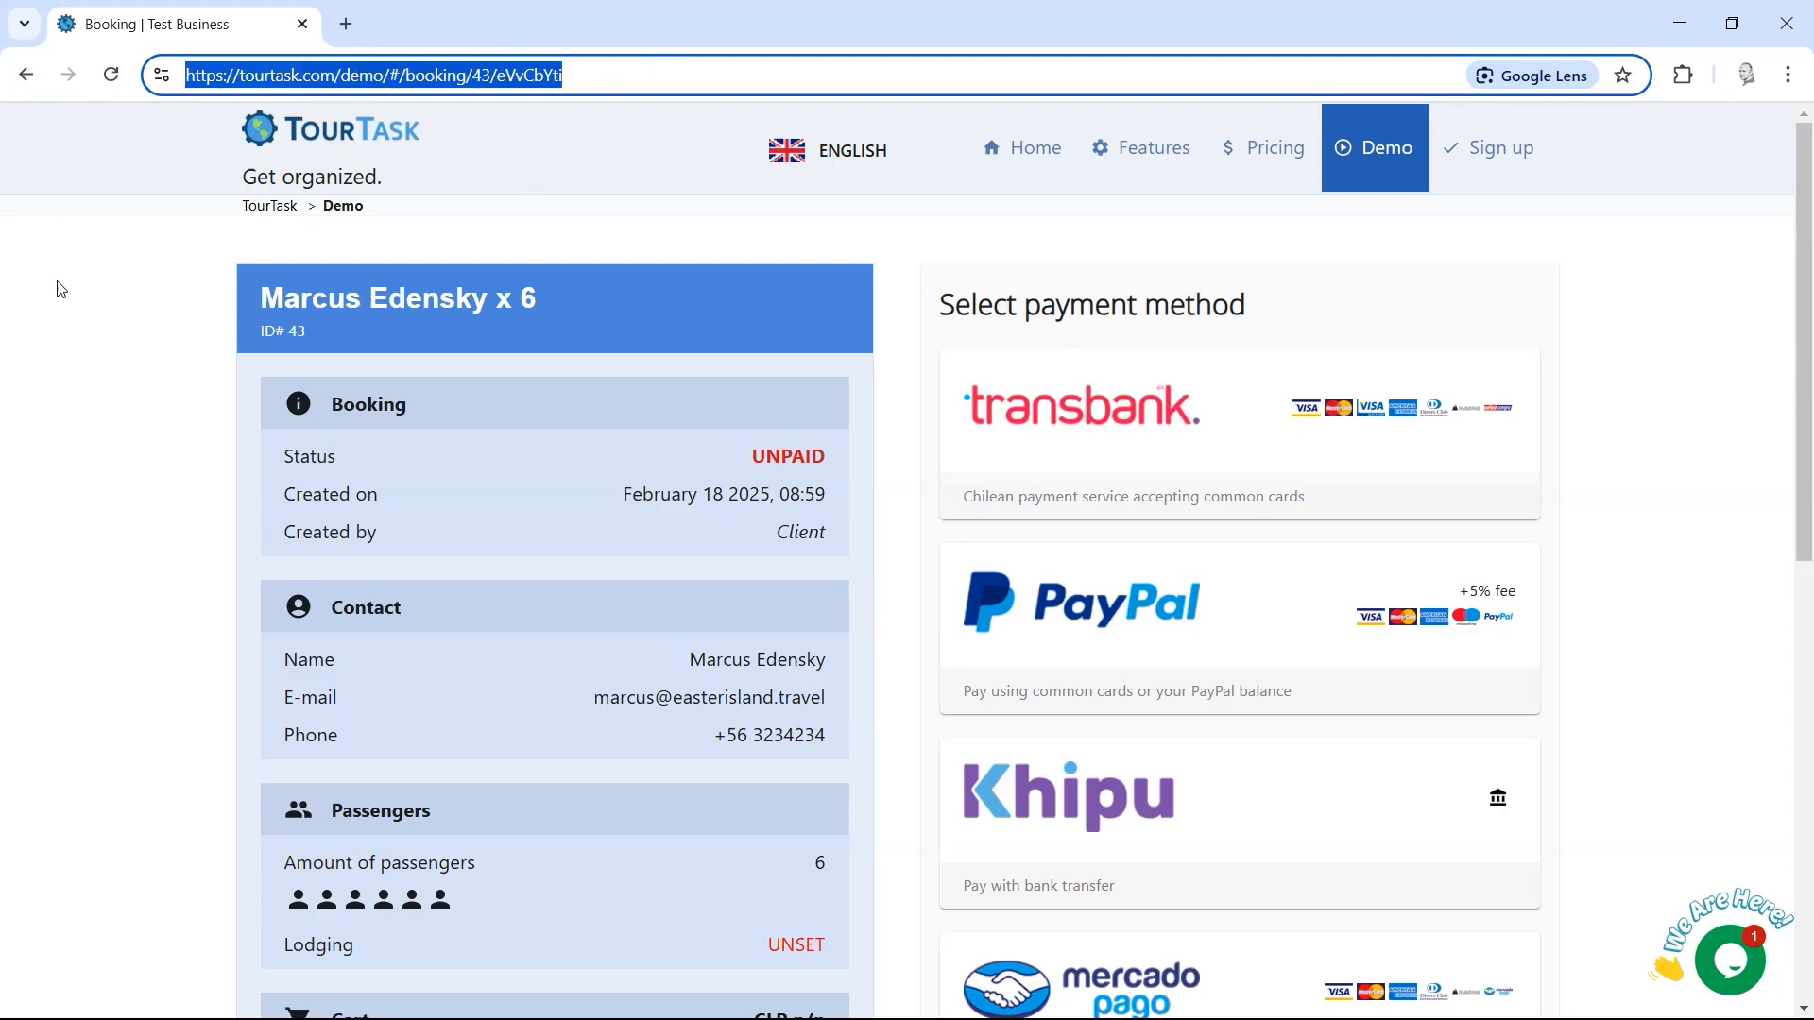
left_click(139, 371)
left_click(531, 74)
key("ctrl+c")
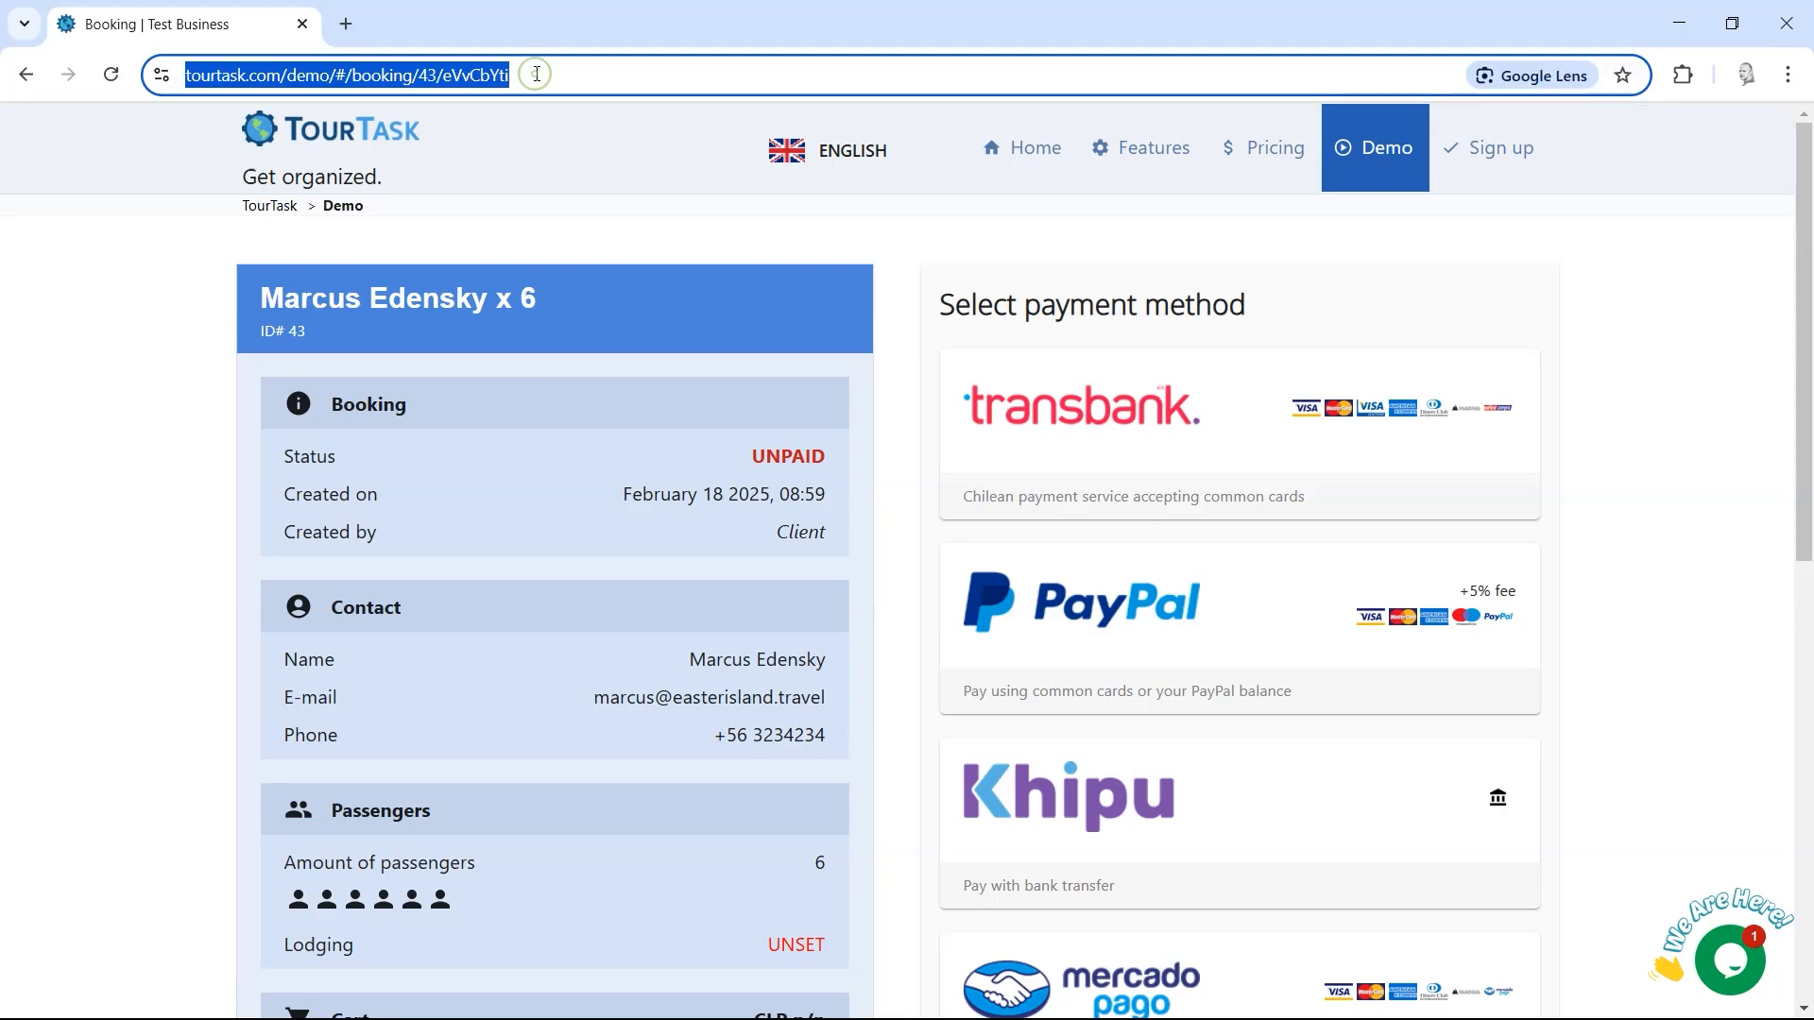
Step: Load the copied booking link in a new tab, dismiss the welcome message, then go back to the blank tab
left_click(351, 30)
key("ctrl+v")
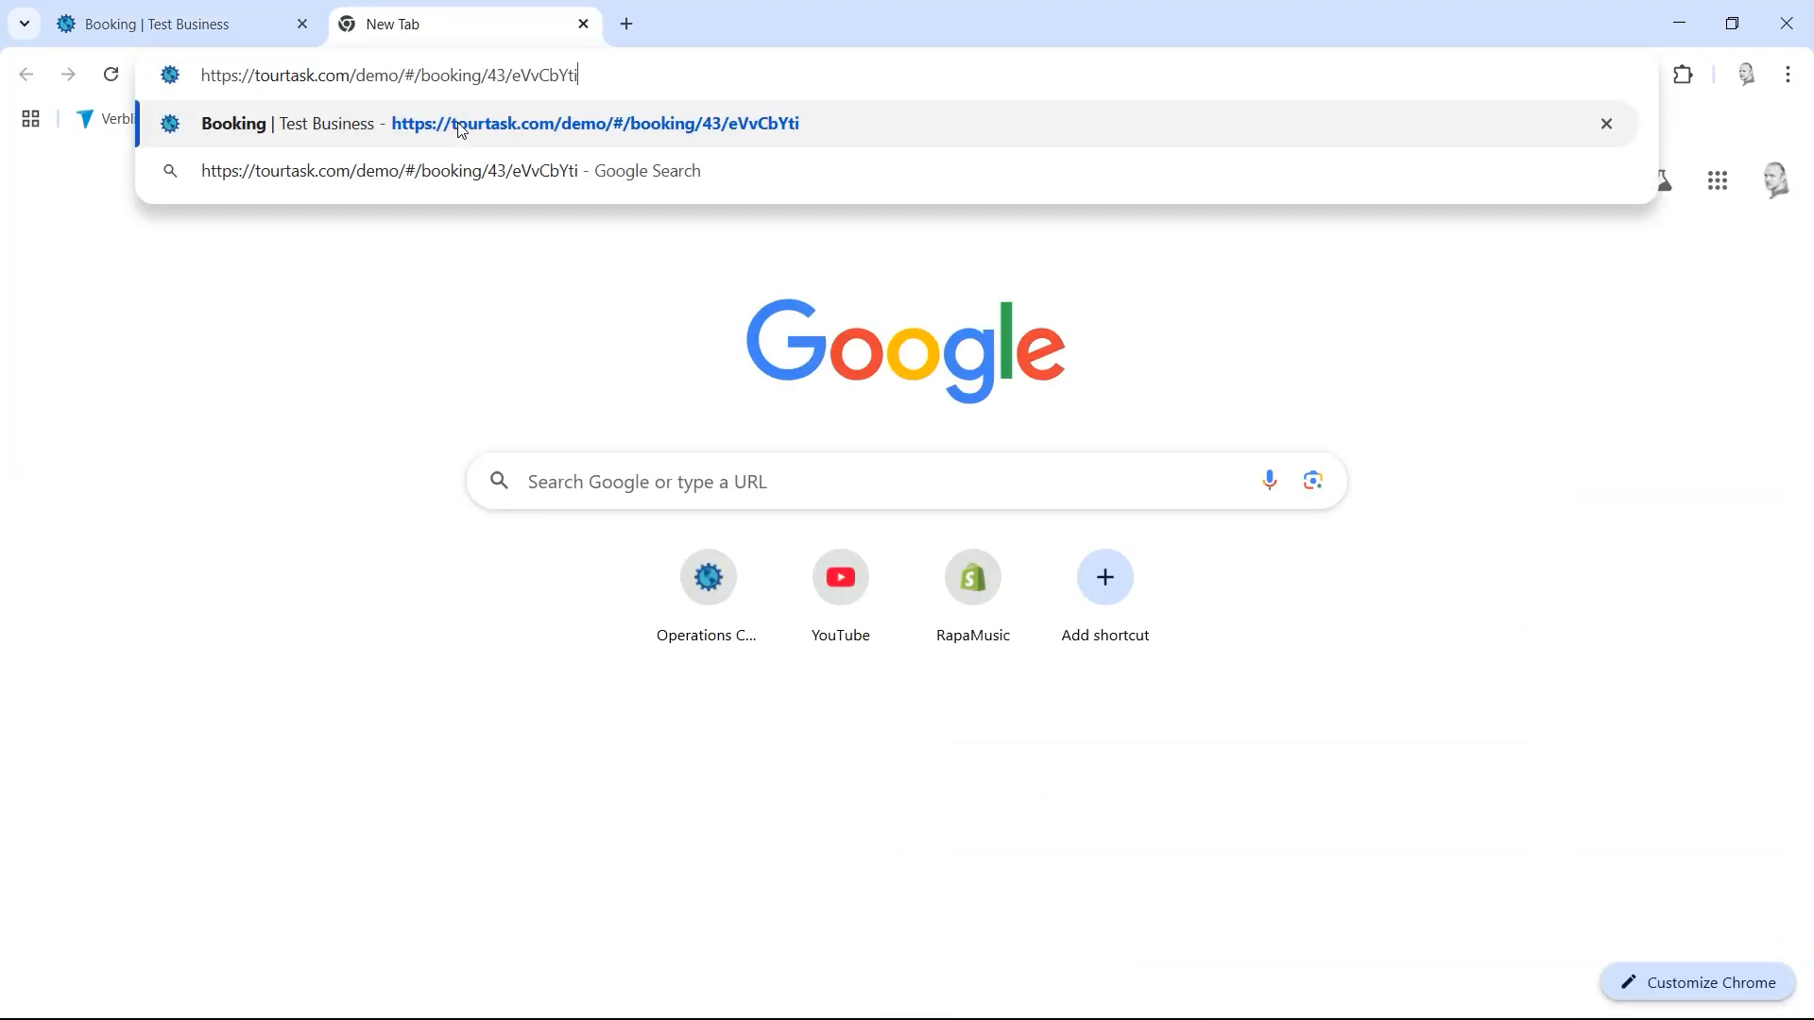
left_click(462, 130)
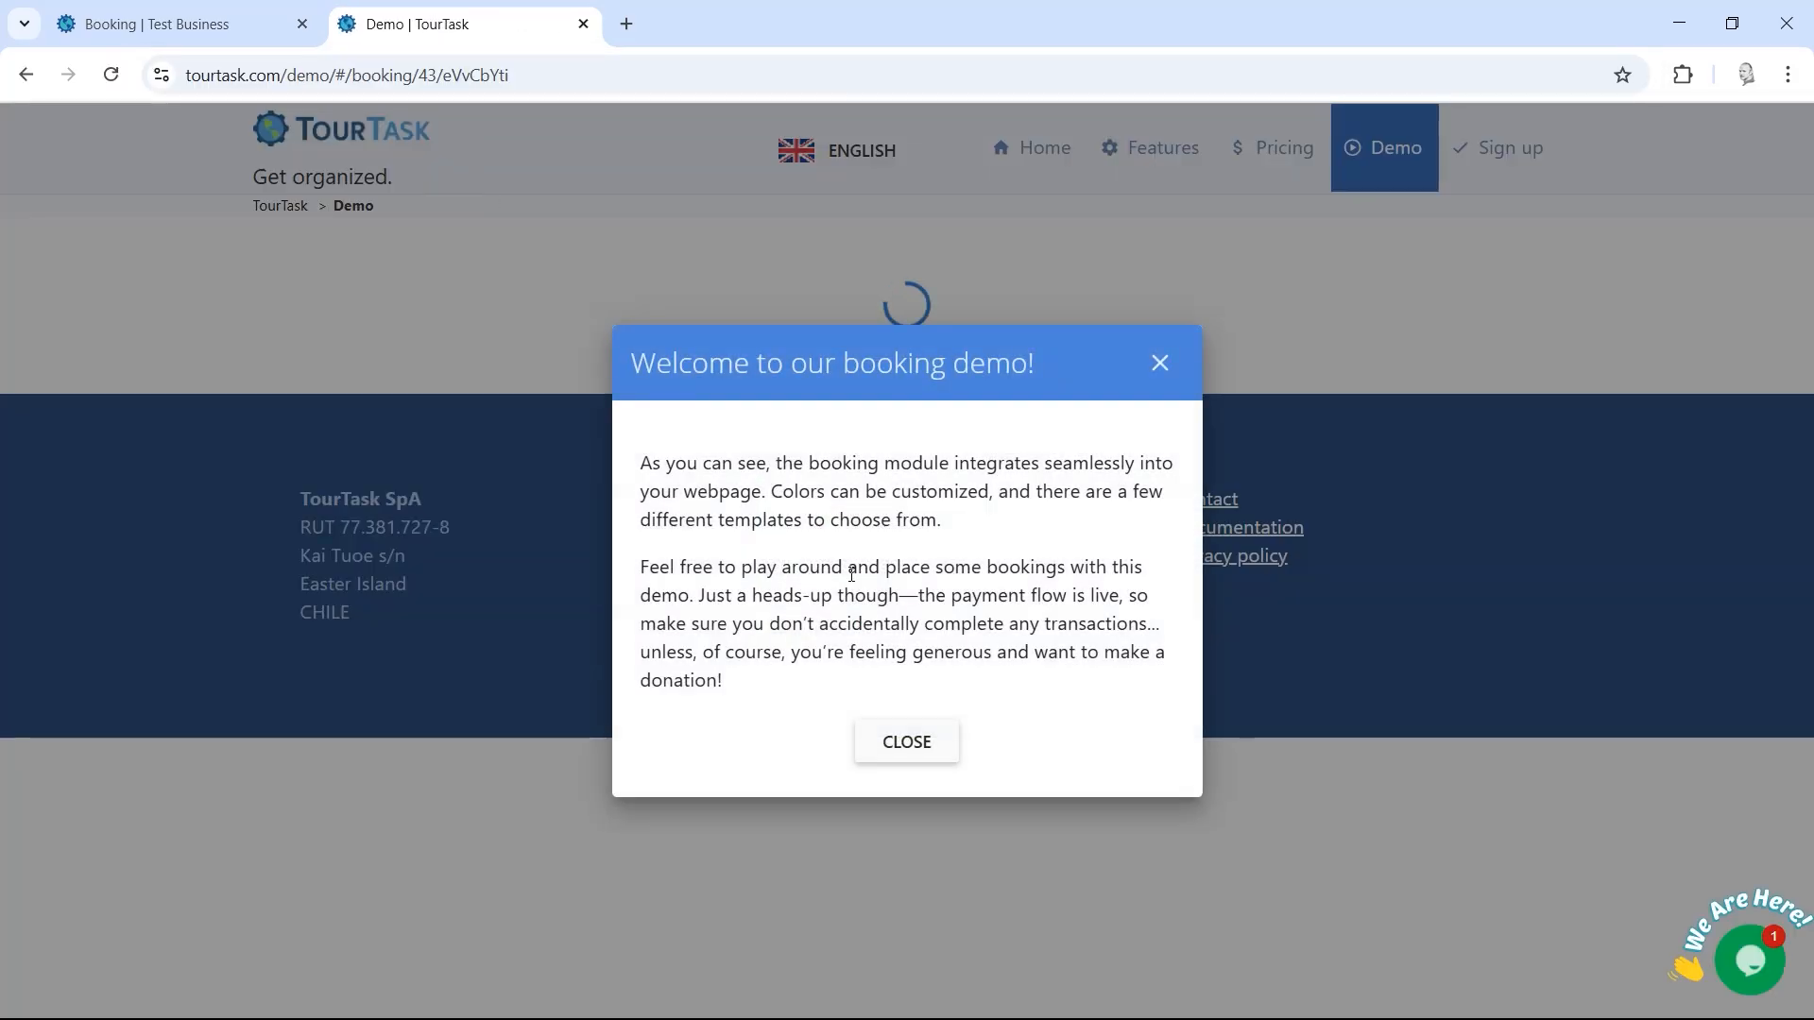
left_click(888, 751)
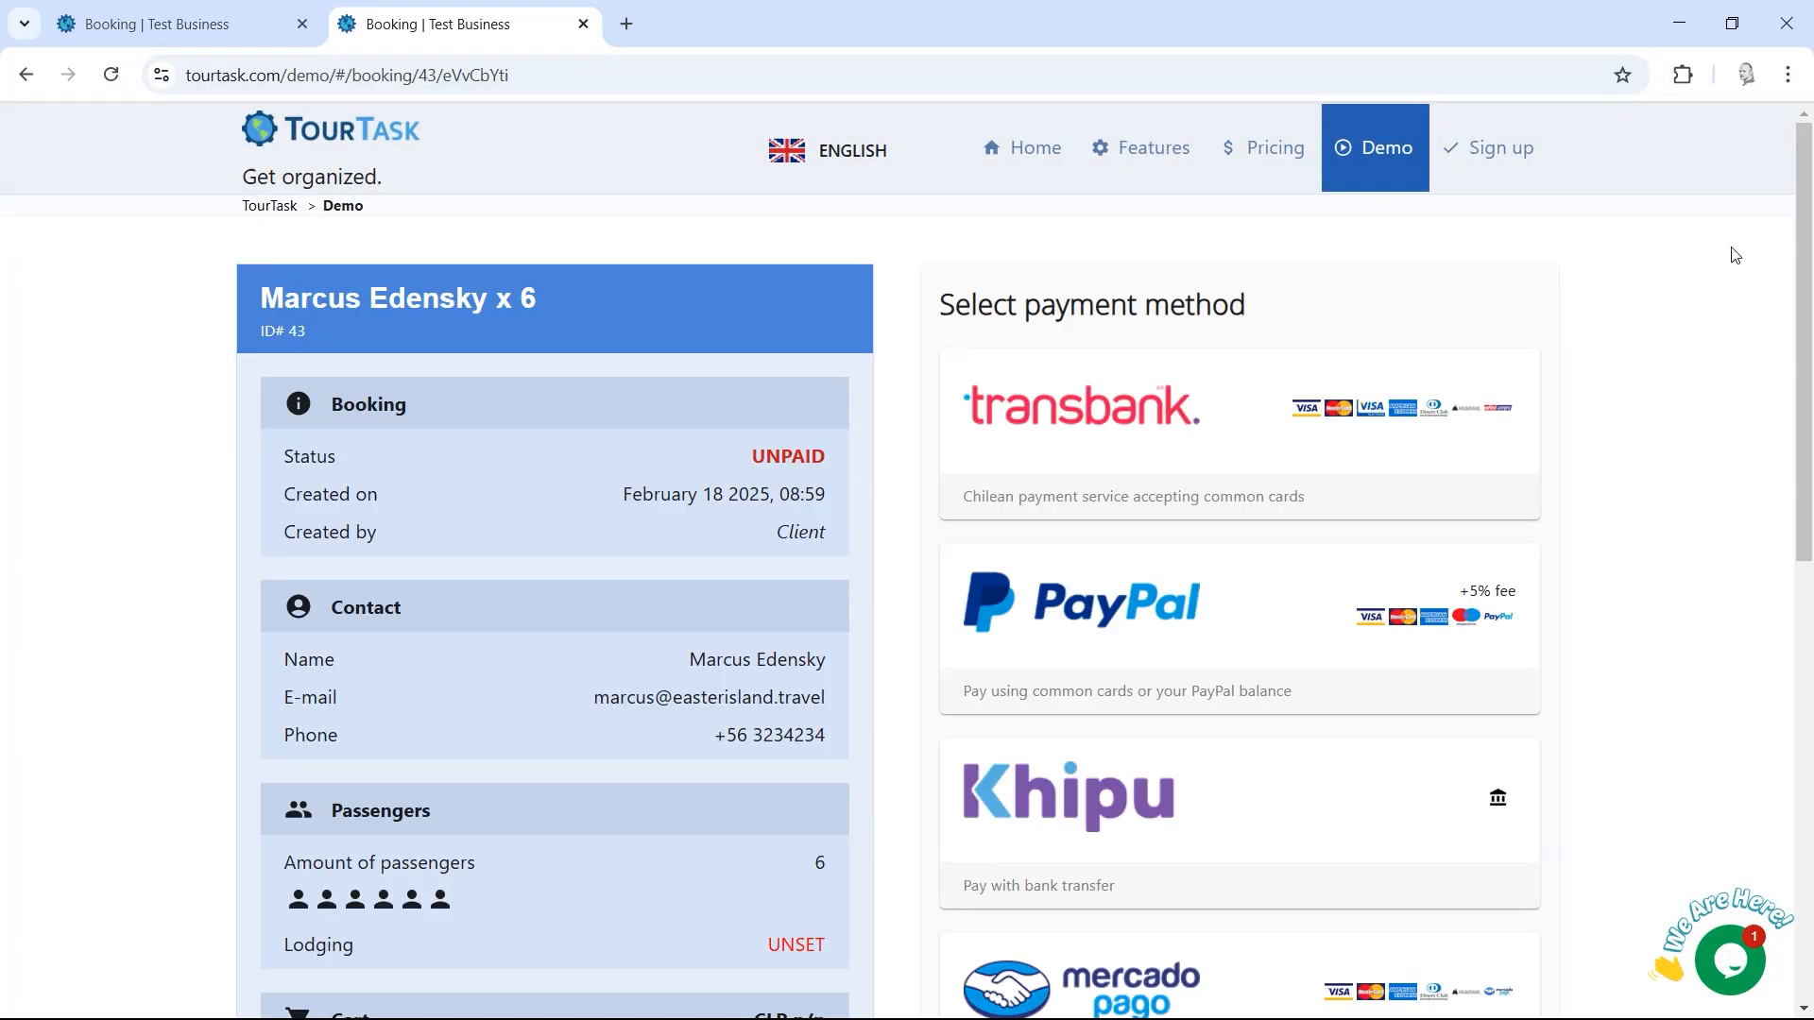
left_click(435, 83)
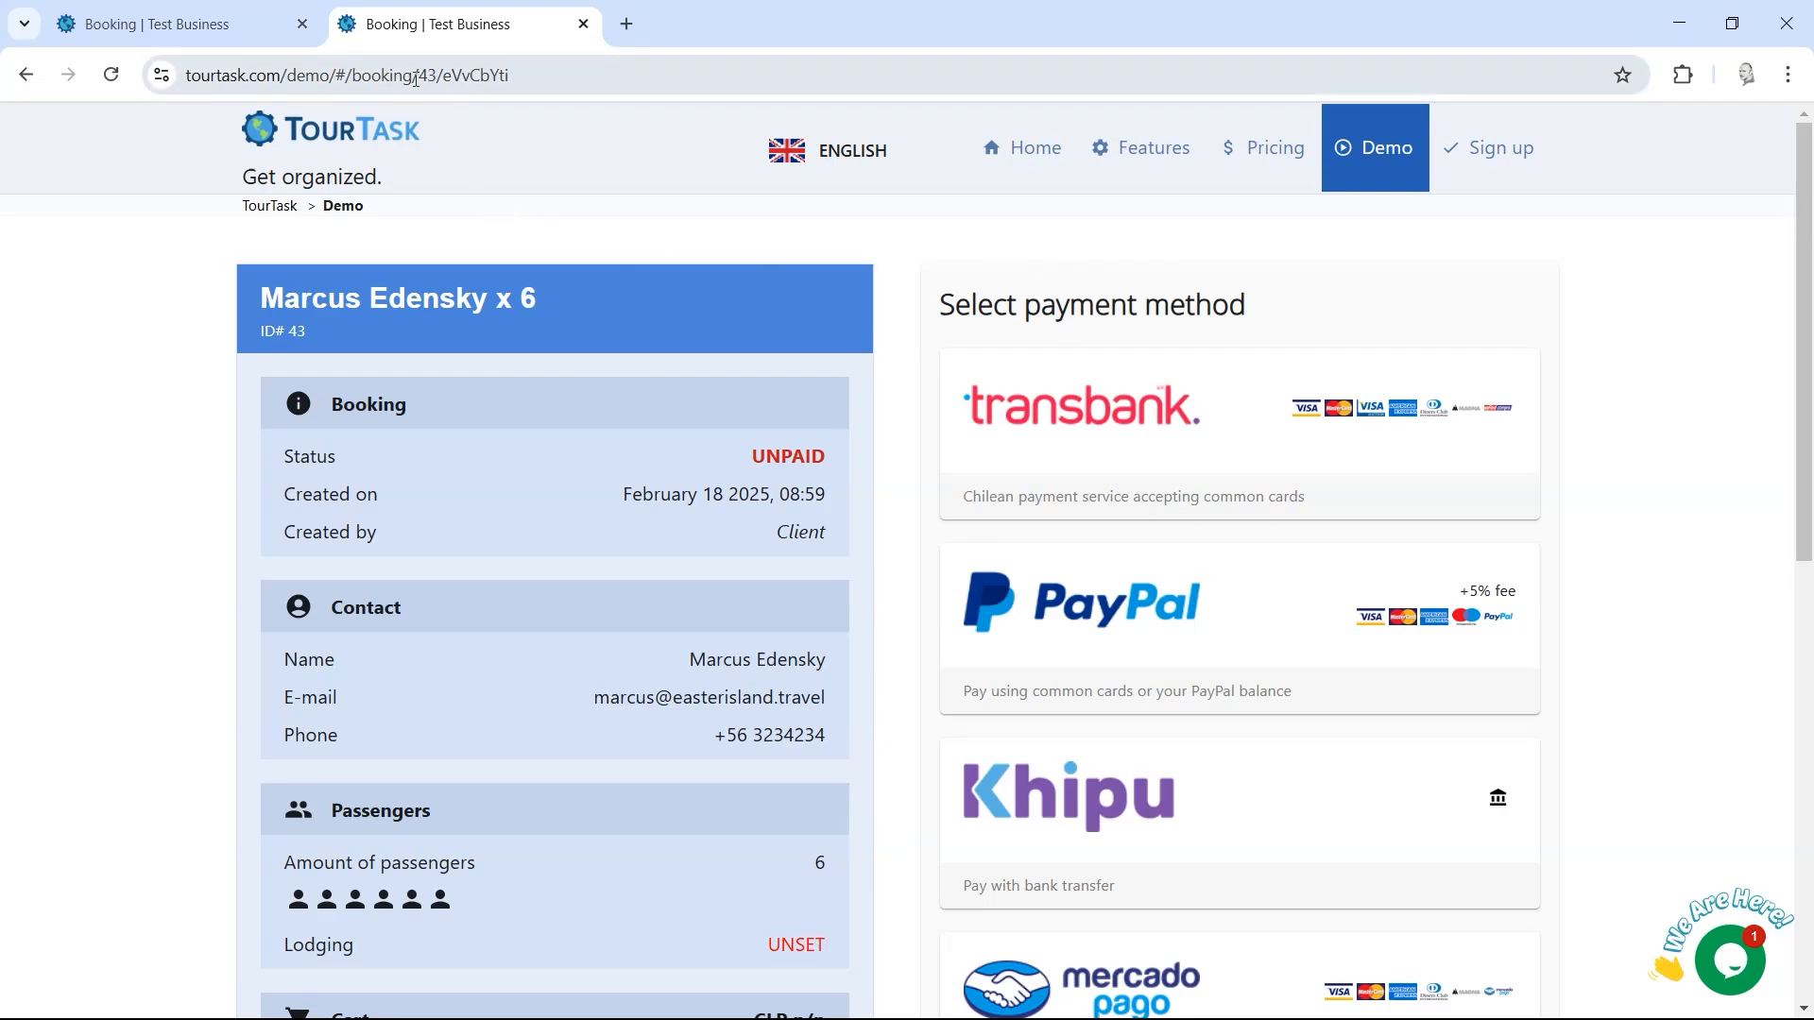
left_click(878, 297)
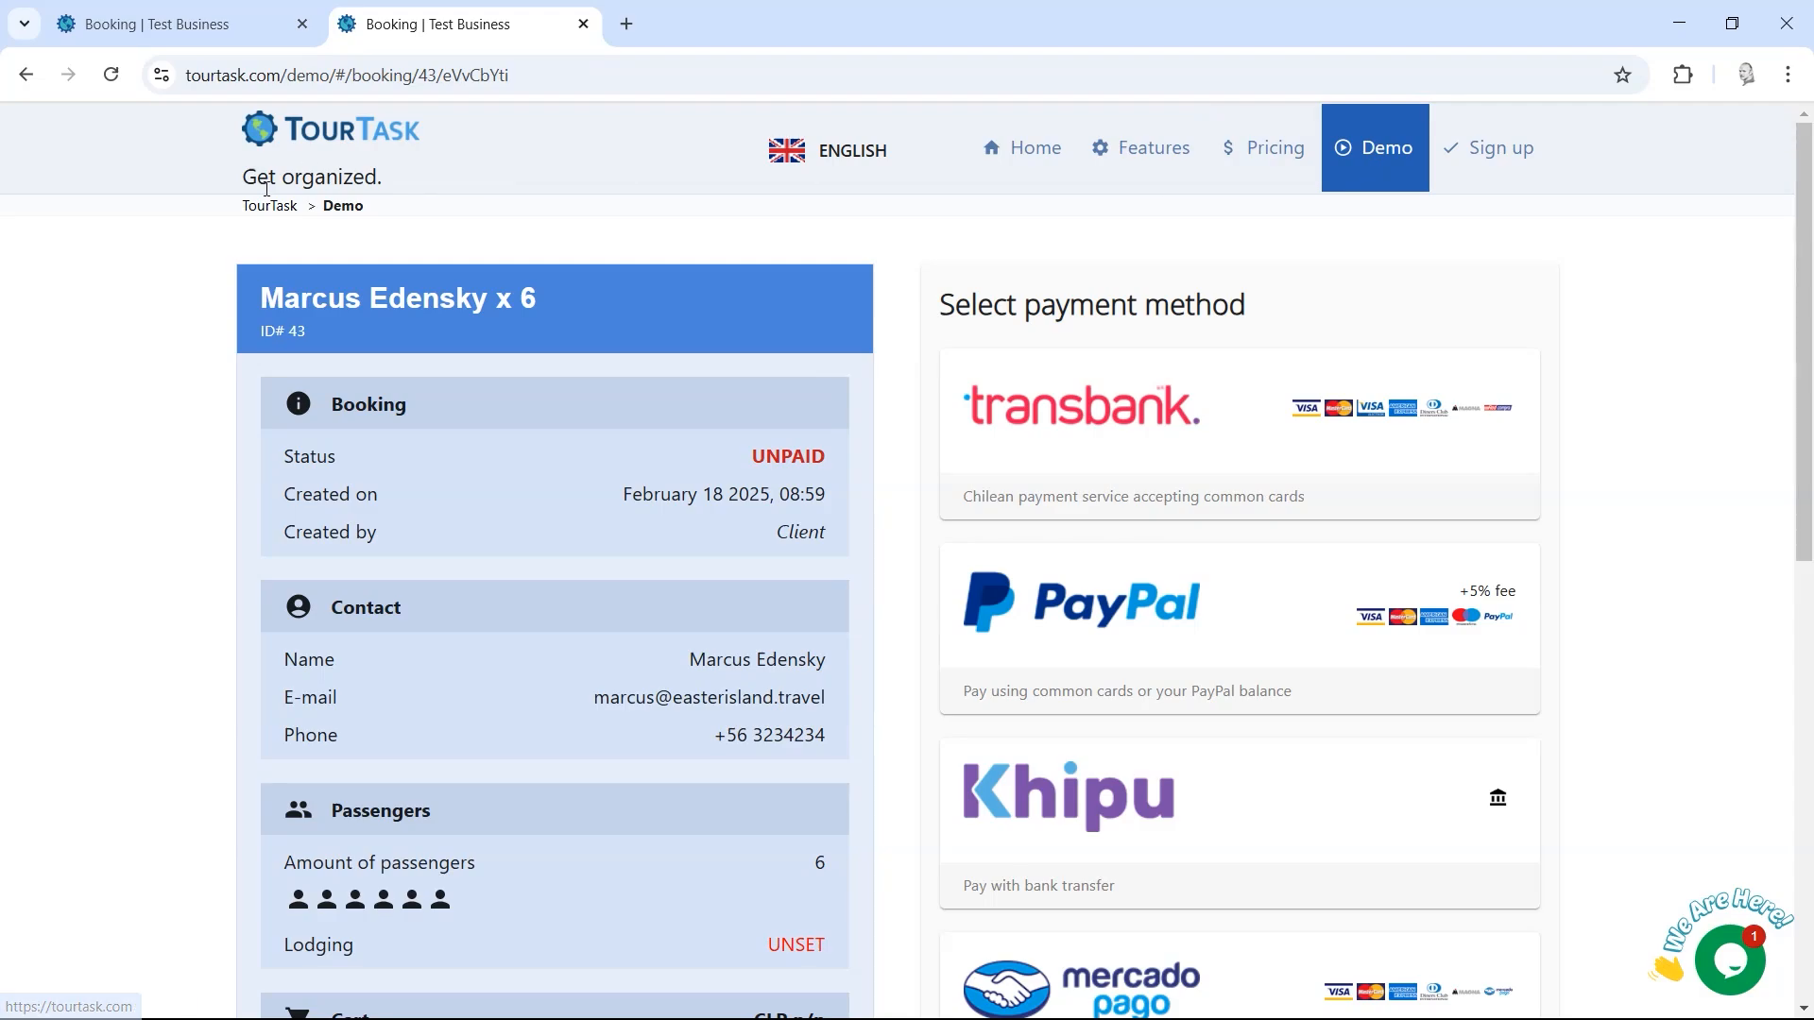
left_click(27, 75)
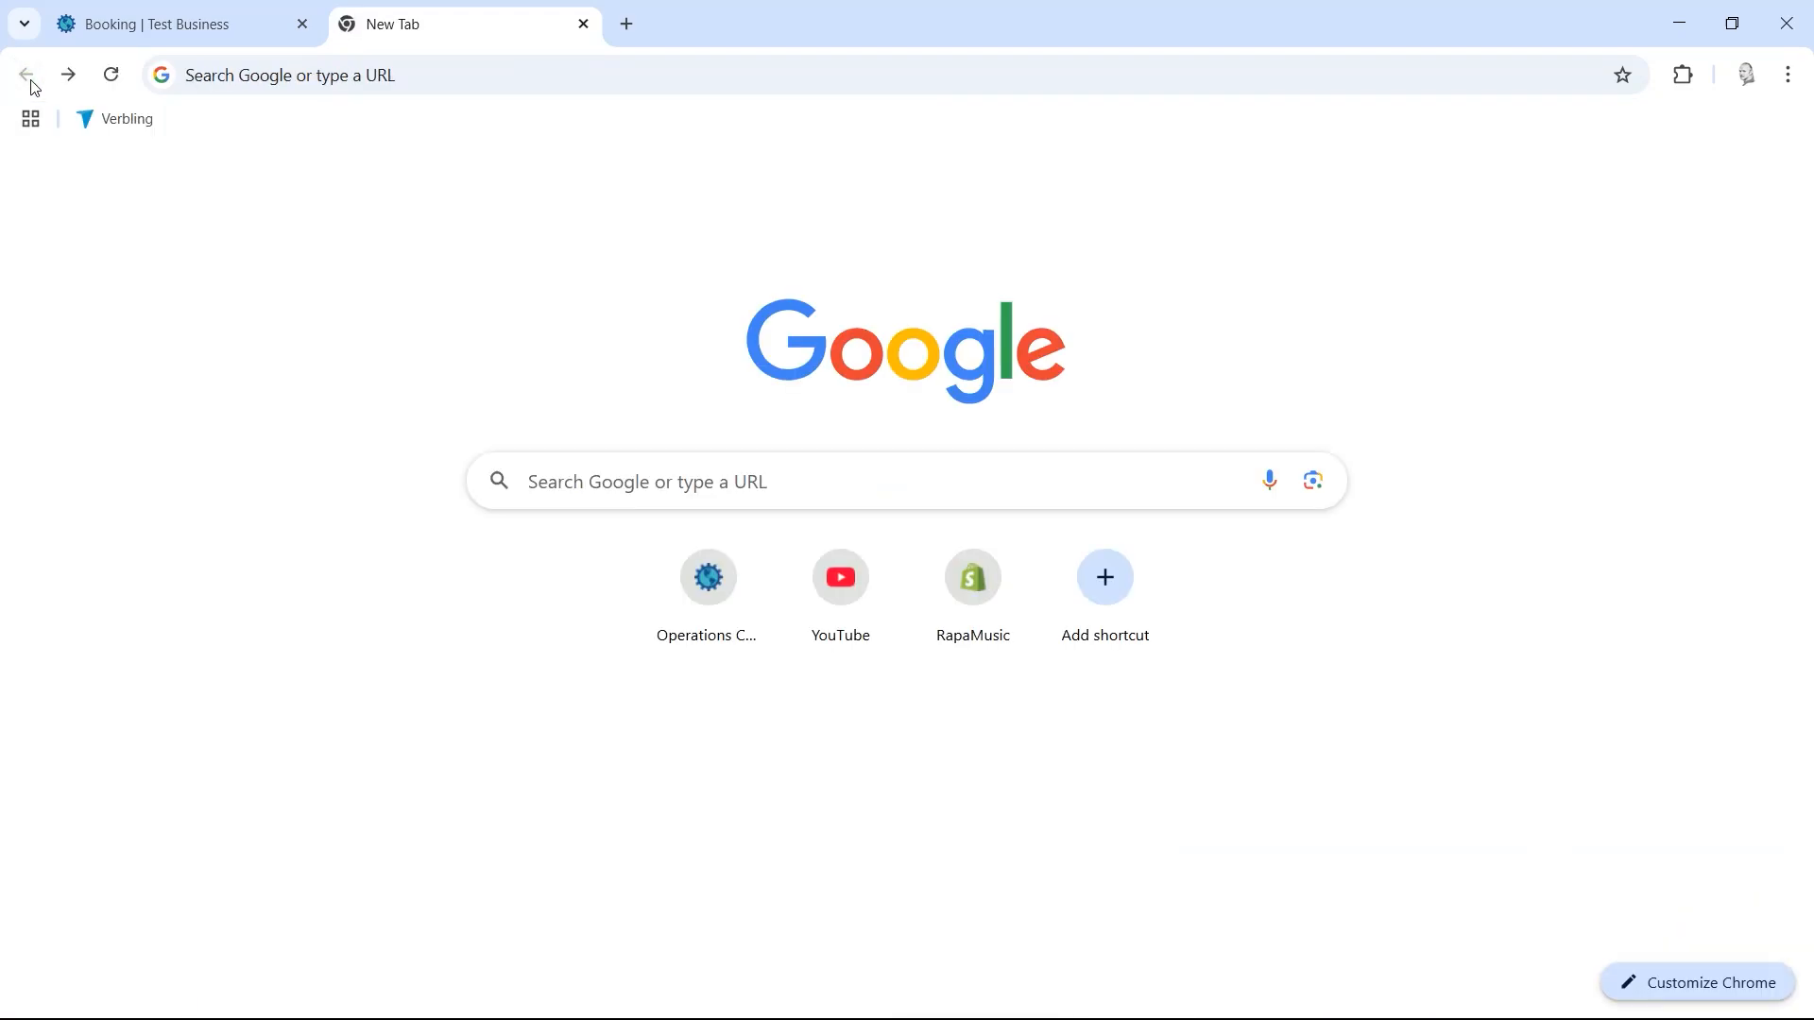
Step: Go back through history to the tour list, close Tour A, and open the North Coast tour details
key("ctrl+shift+Tab")
left_click(23, 74)
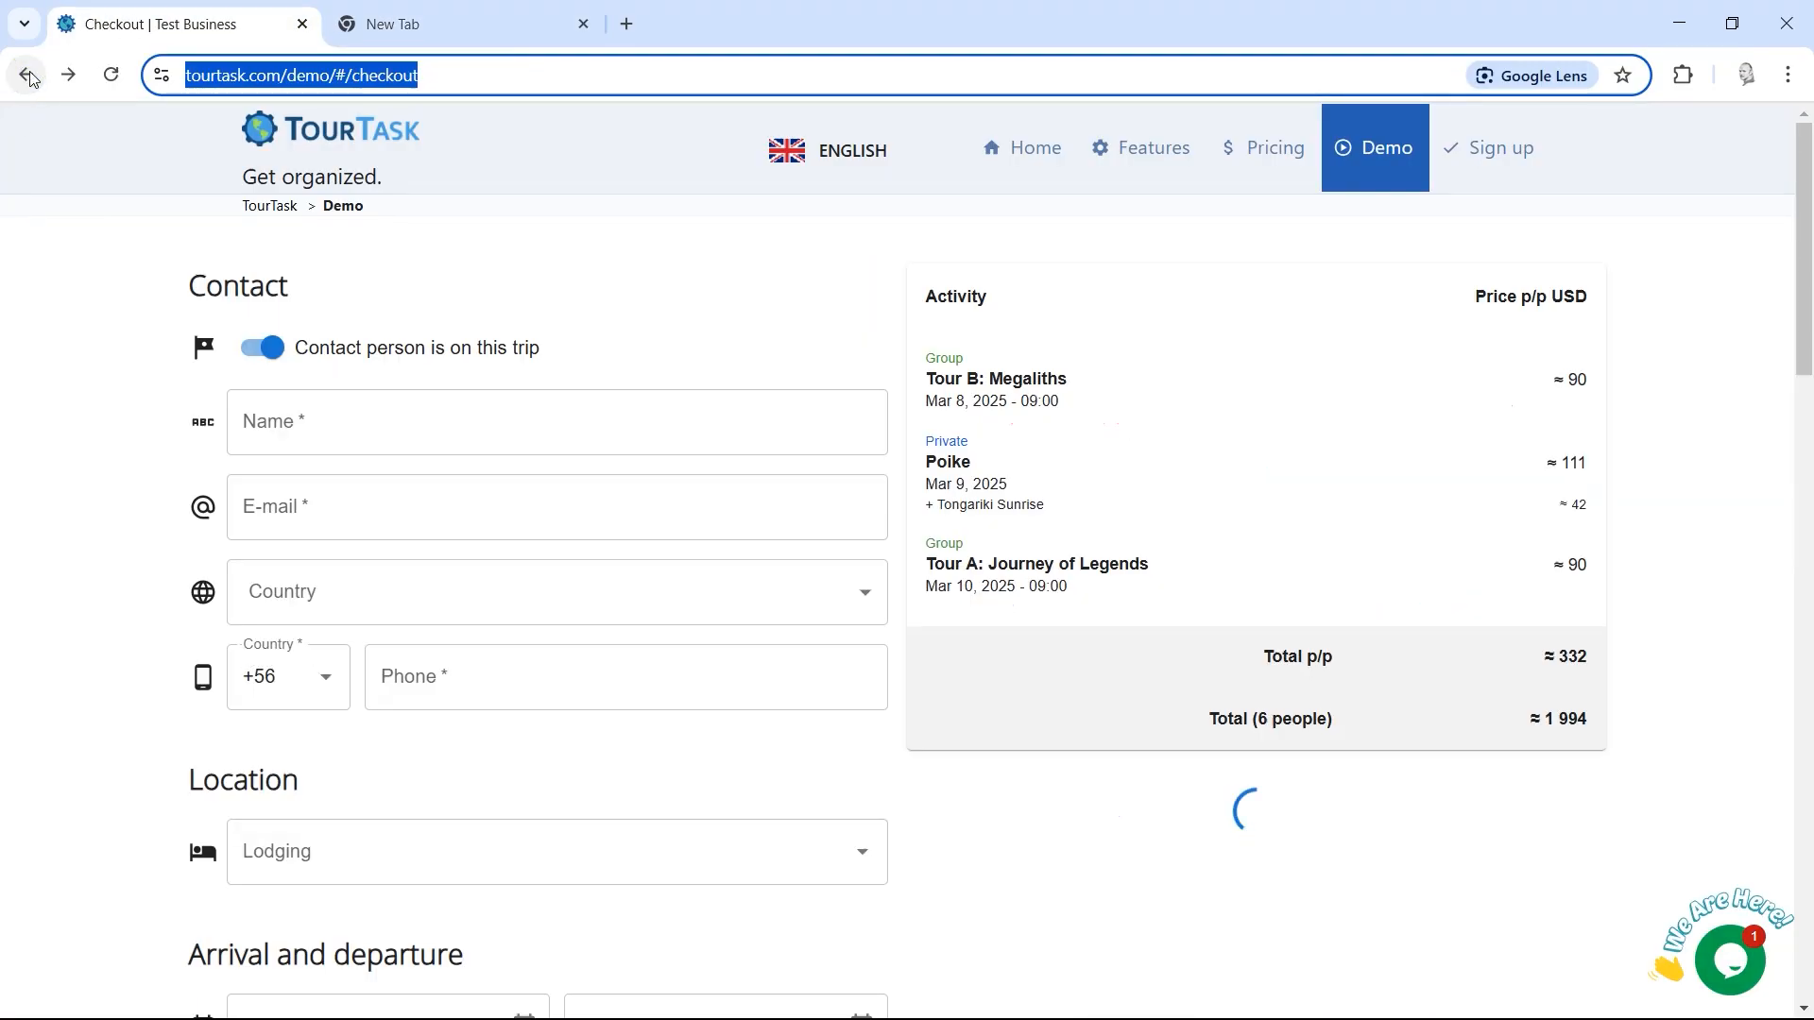
left_click(22, 74)
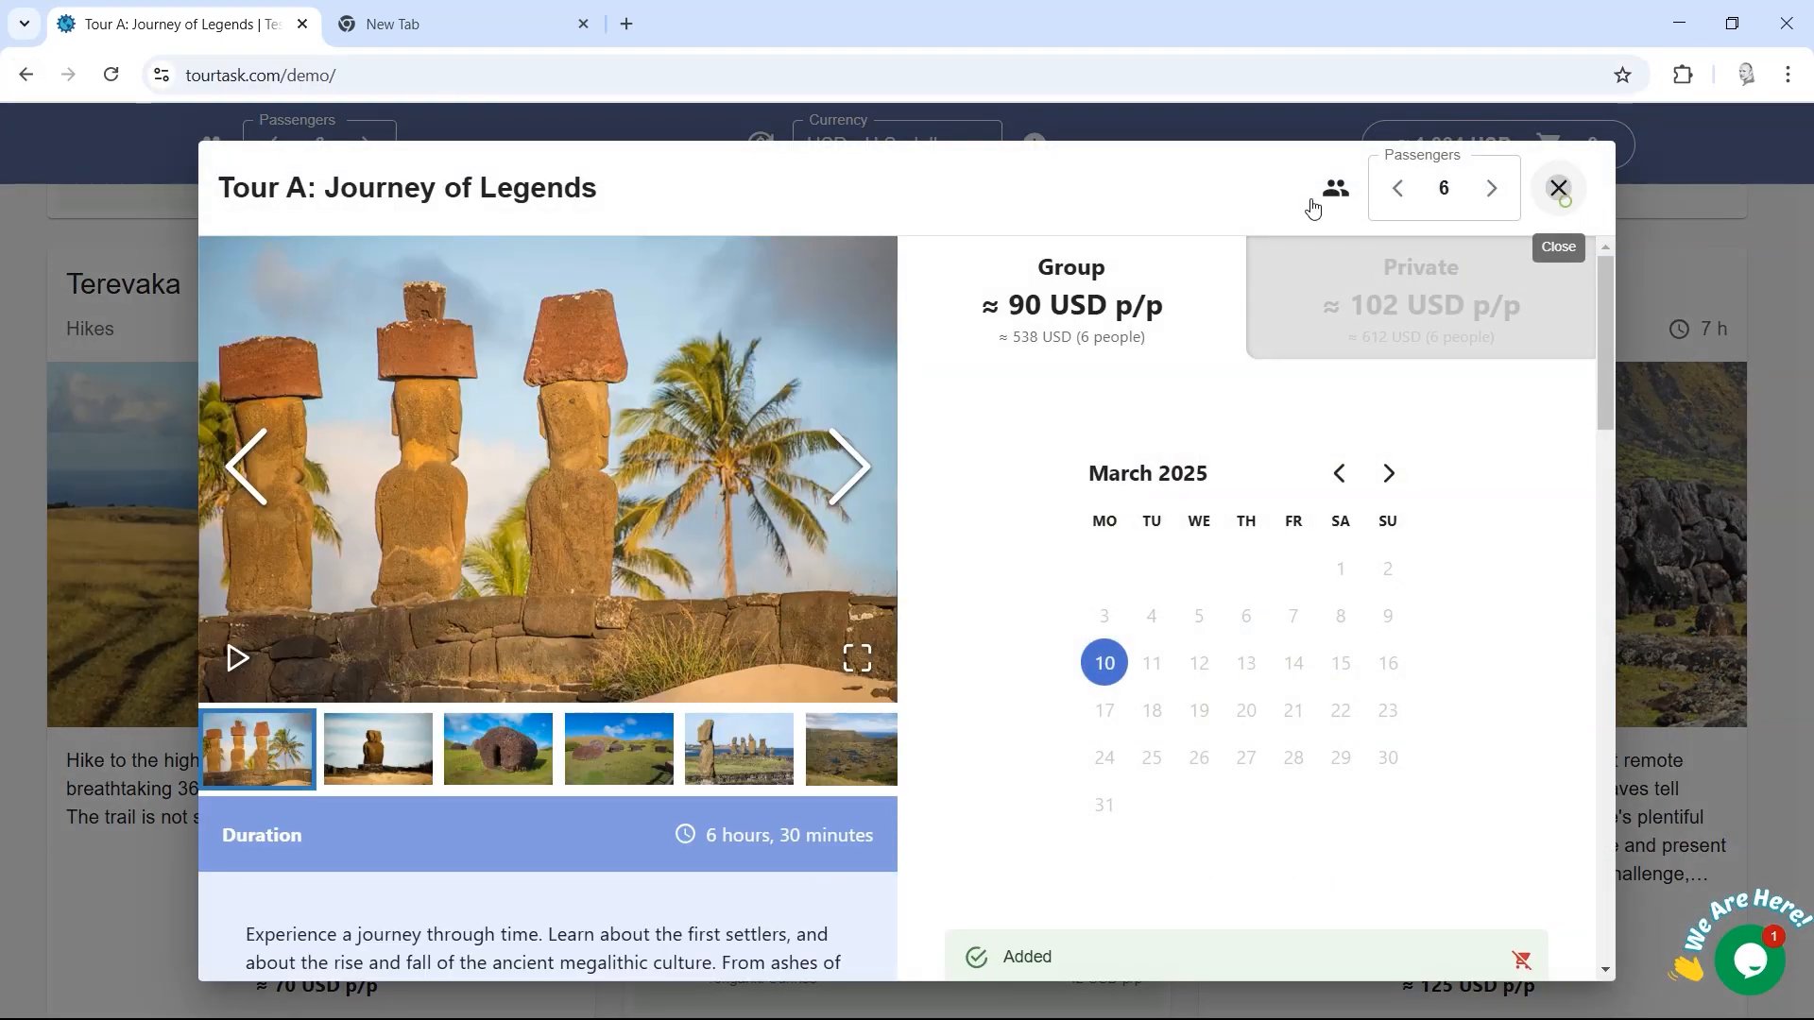
left_click(1558, 188)
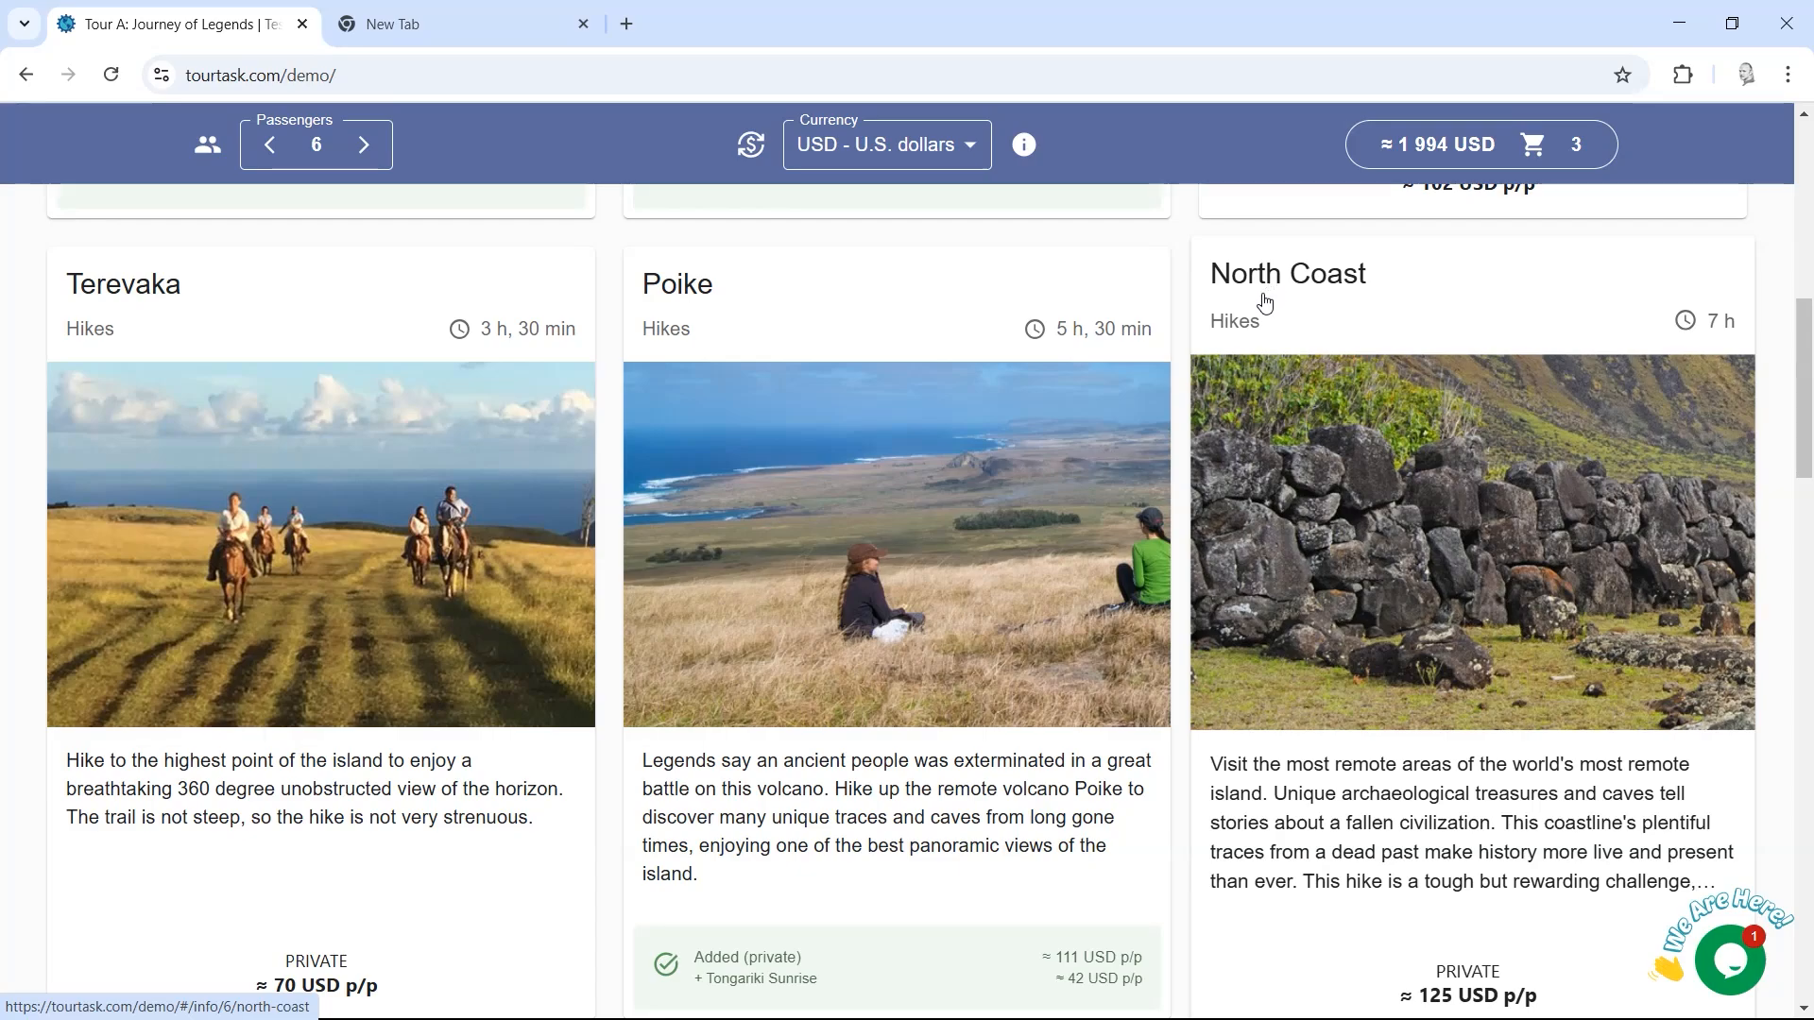
left_click(278, 76)
left_click(290, 83)
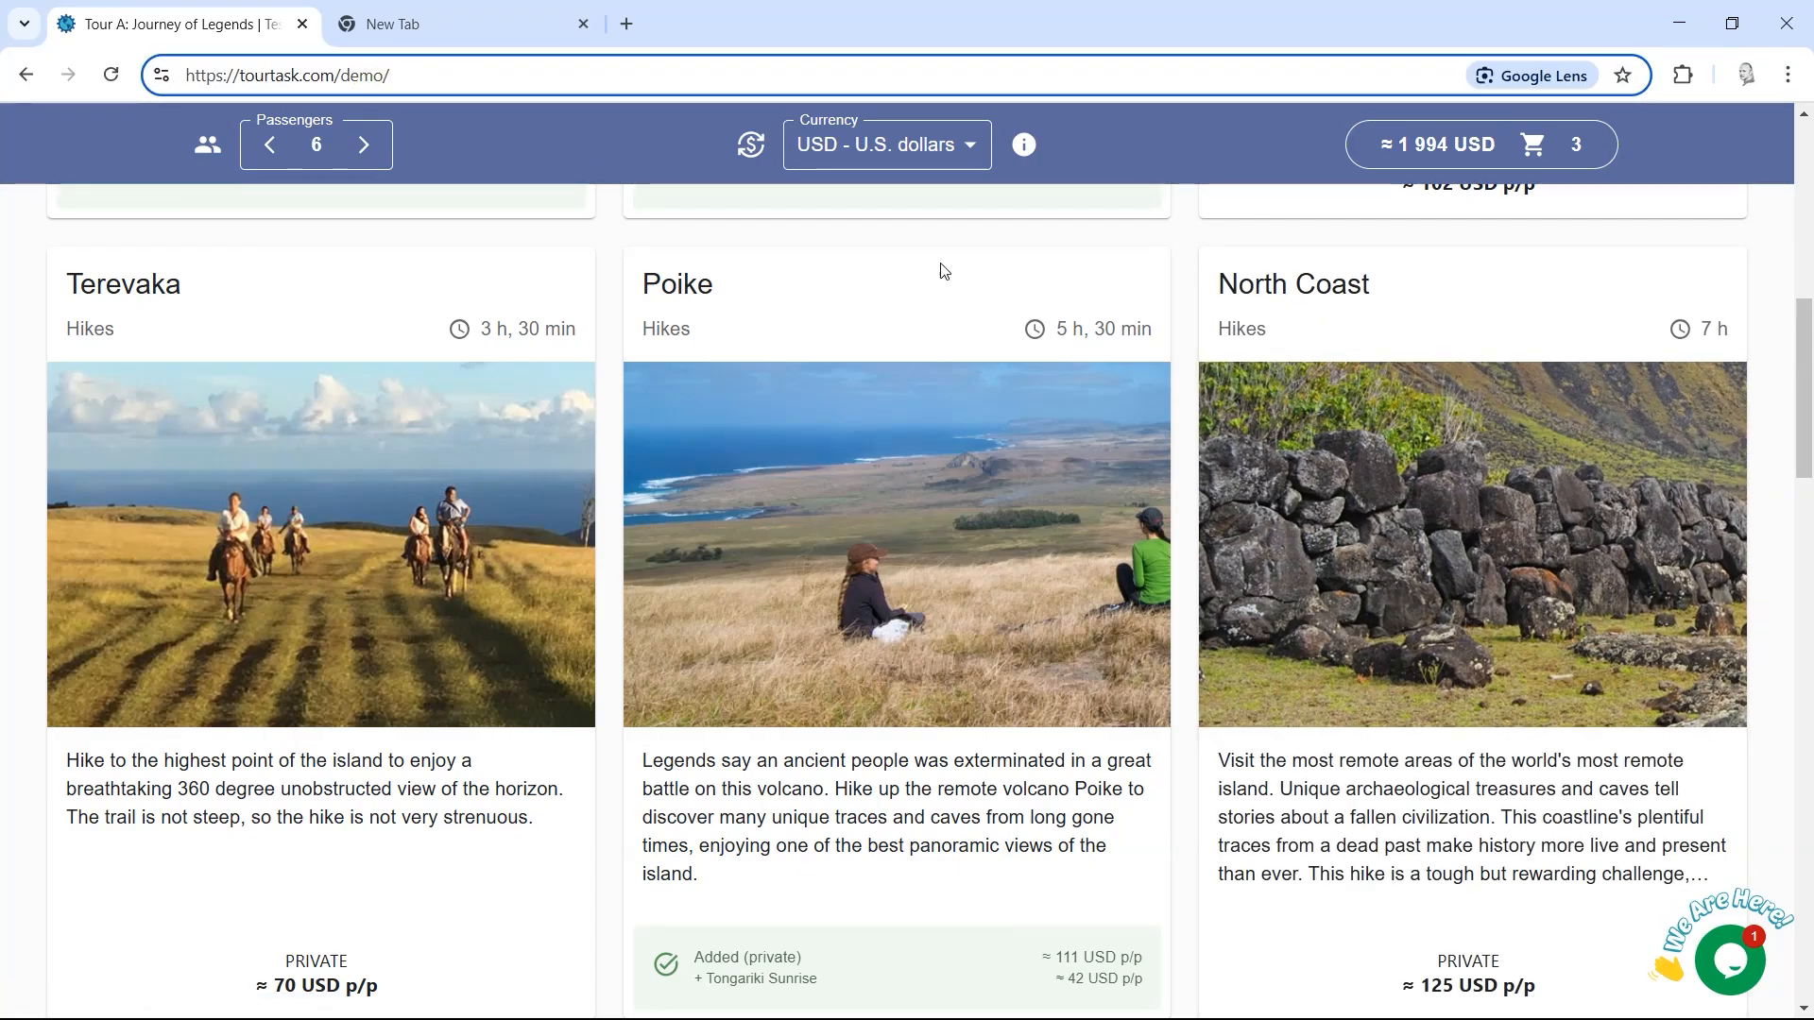
left_click(1336, 341)
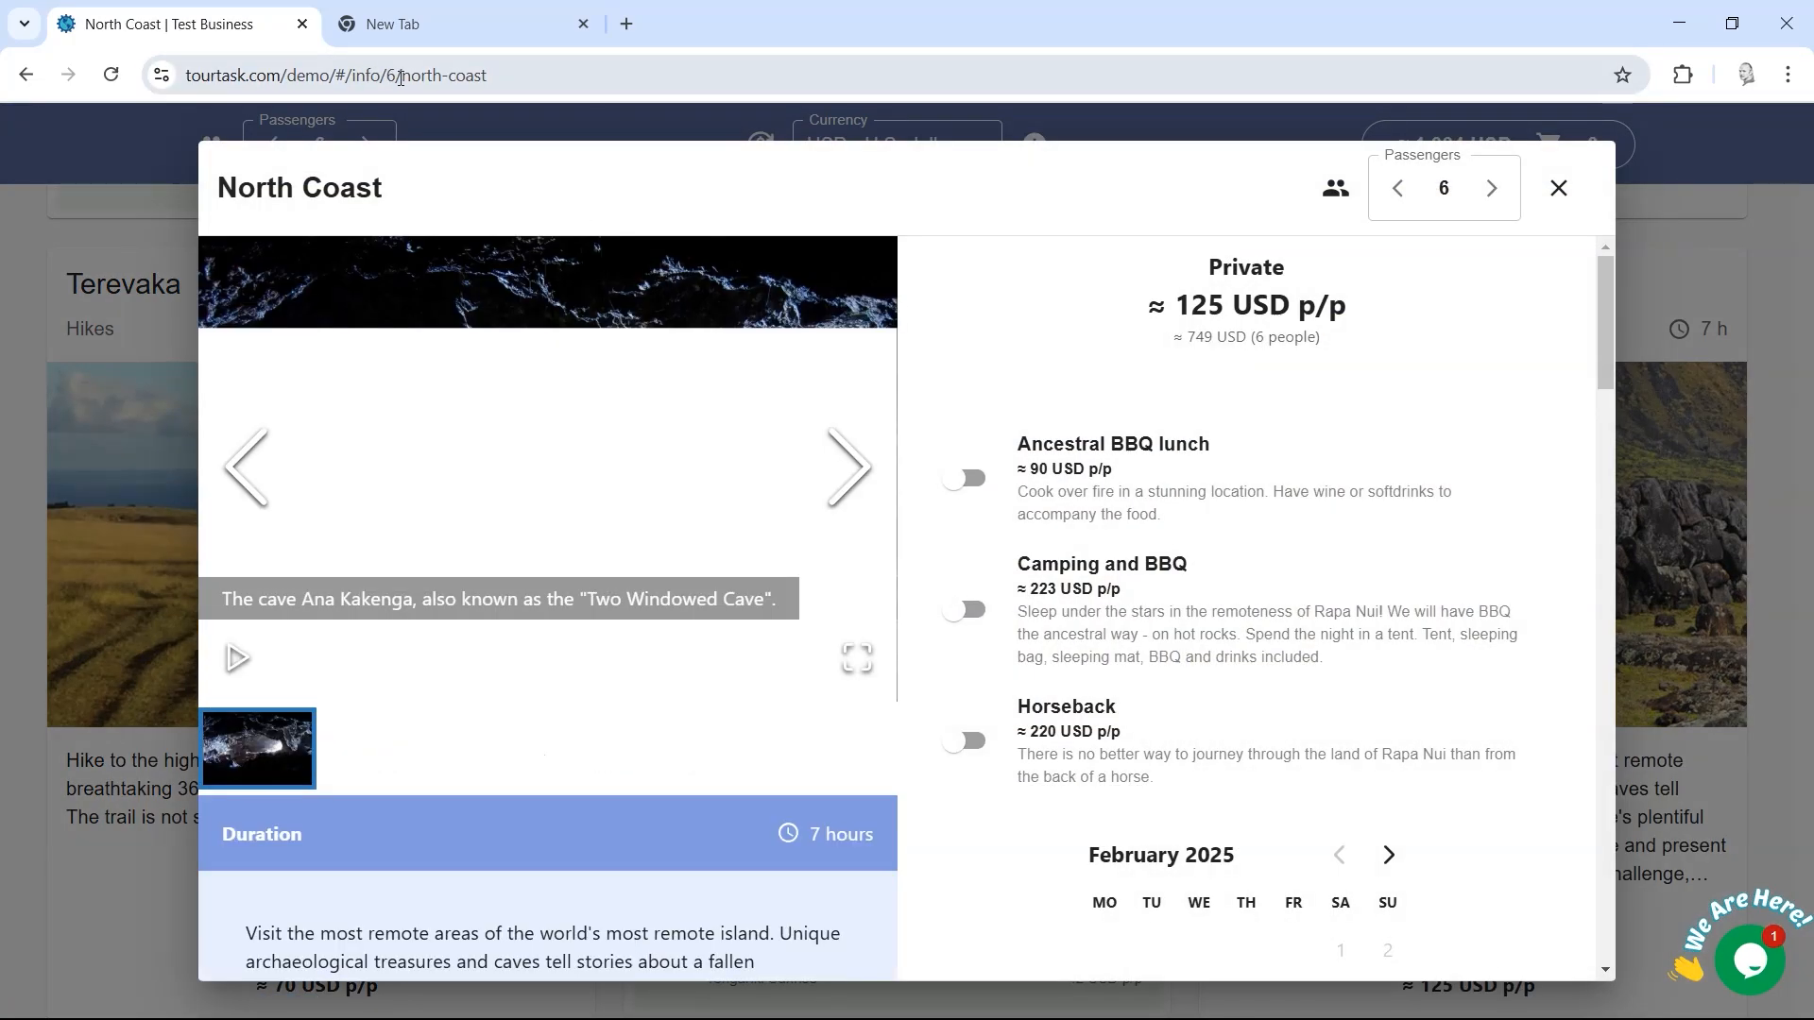
Step: Load the North Coast link in a new tab, close the welcome and details dialogs, and start another blank tab
left_click_drag(397, 77, 151, 87)
key("ctrl+c")
left_click(646, 74)
left_click(623, 24)
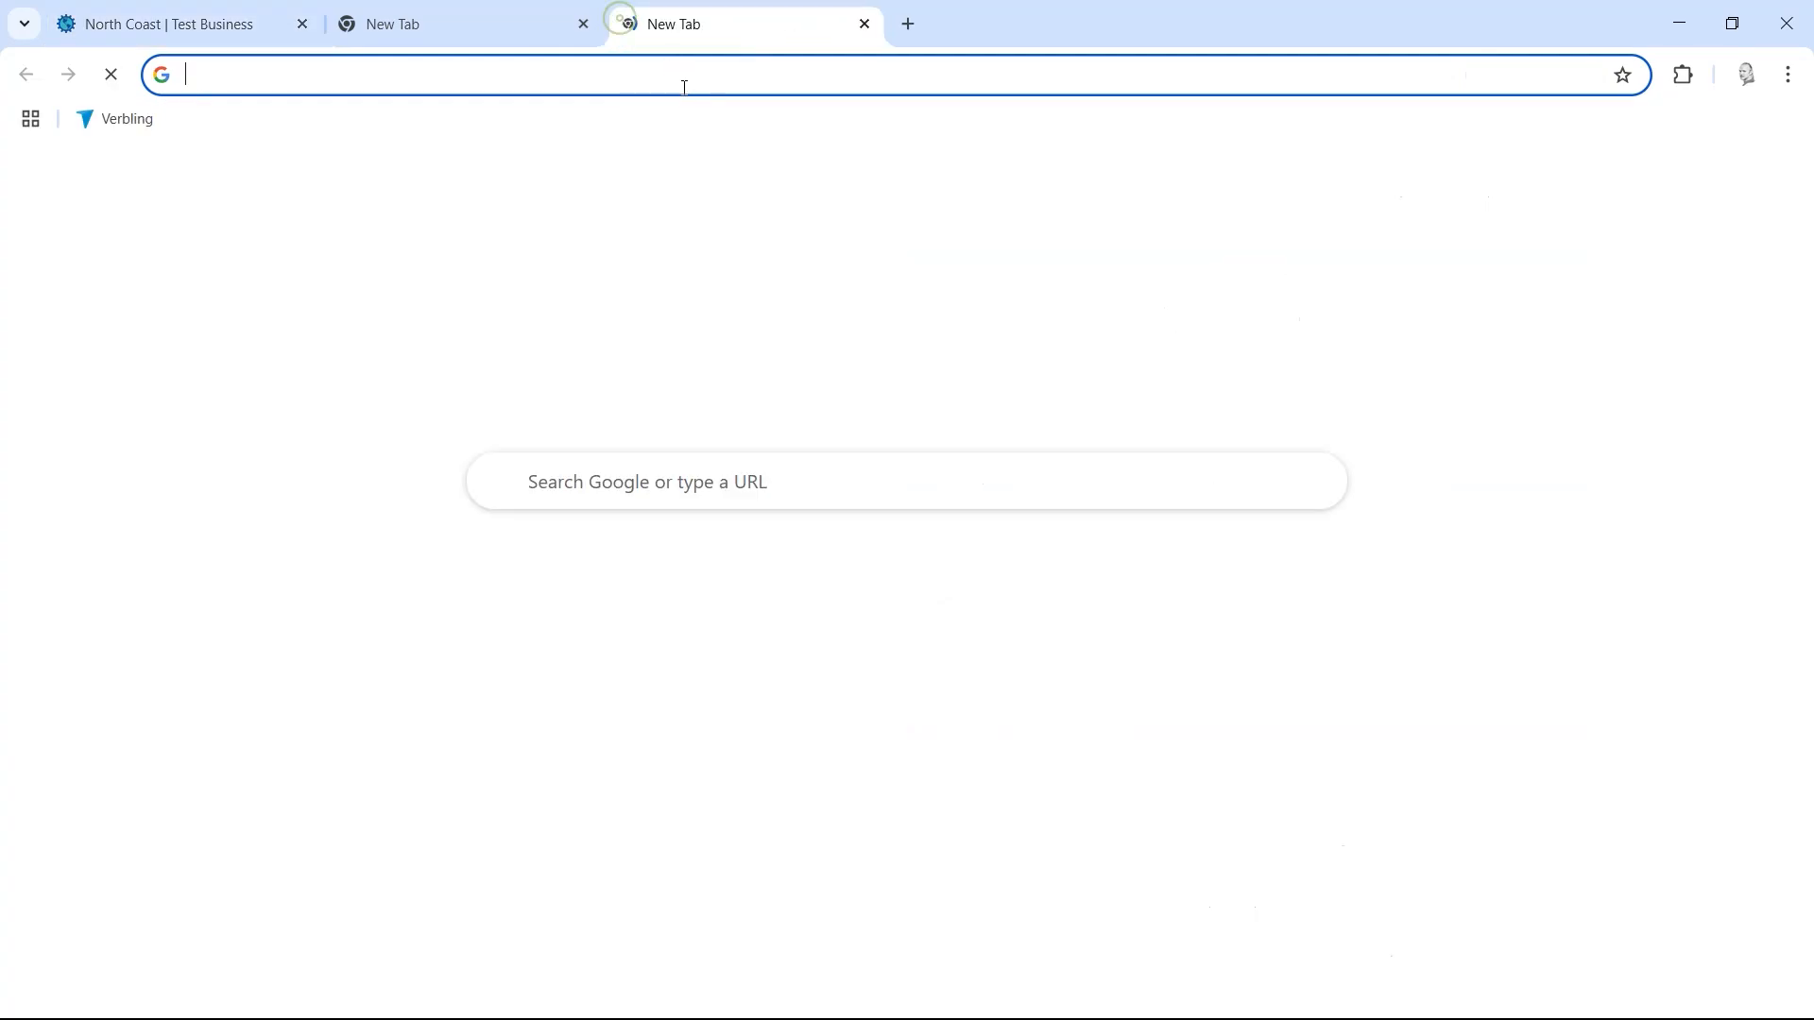
key("ctrl+v")
key("Return")
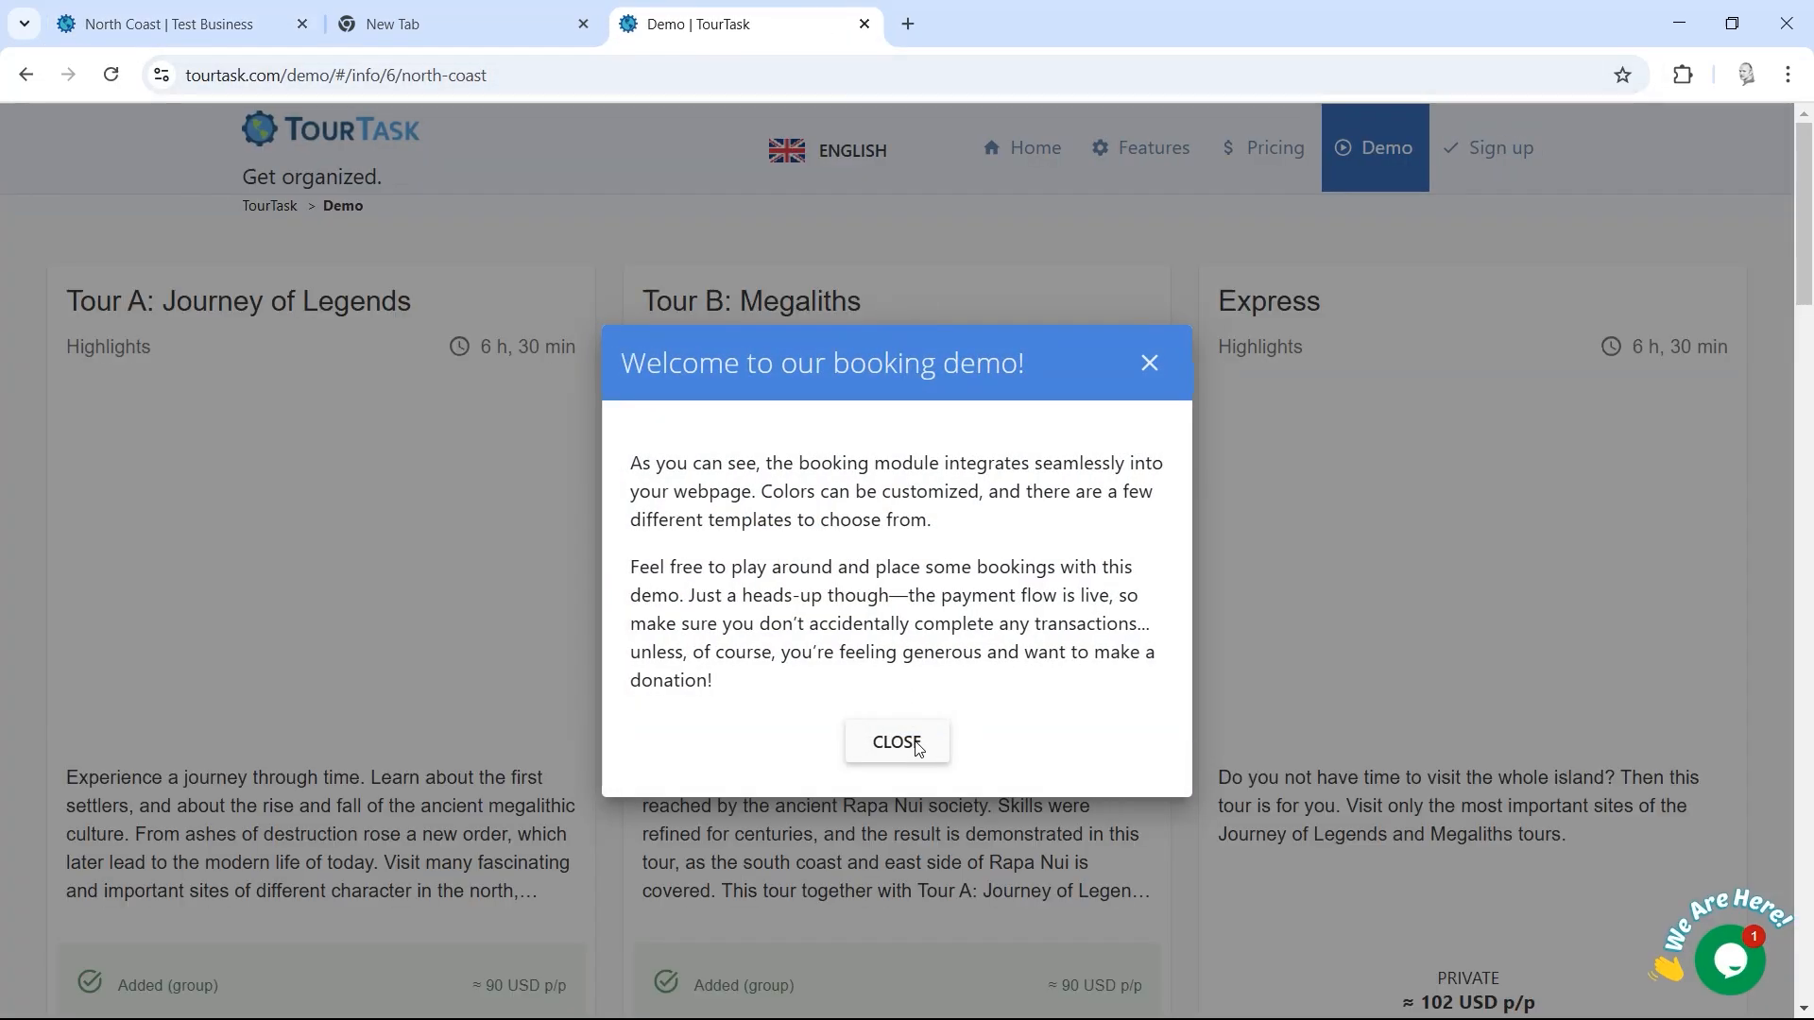
left_click(893, 741)
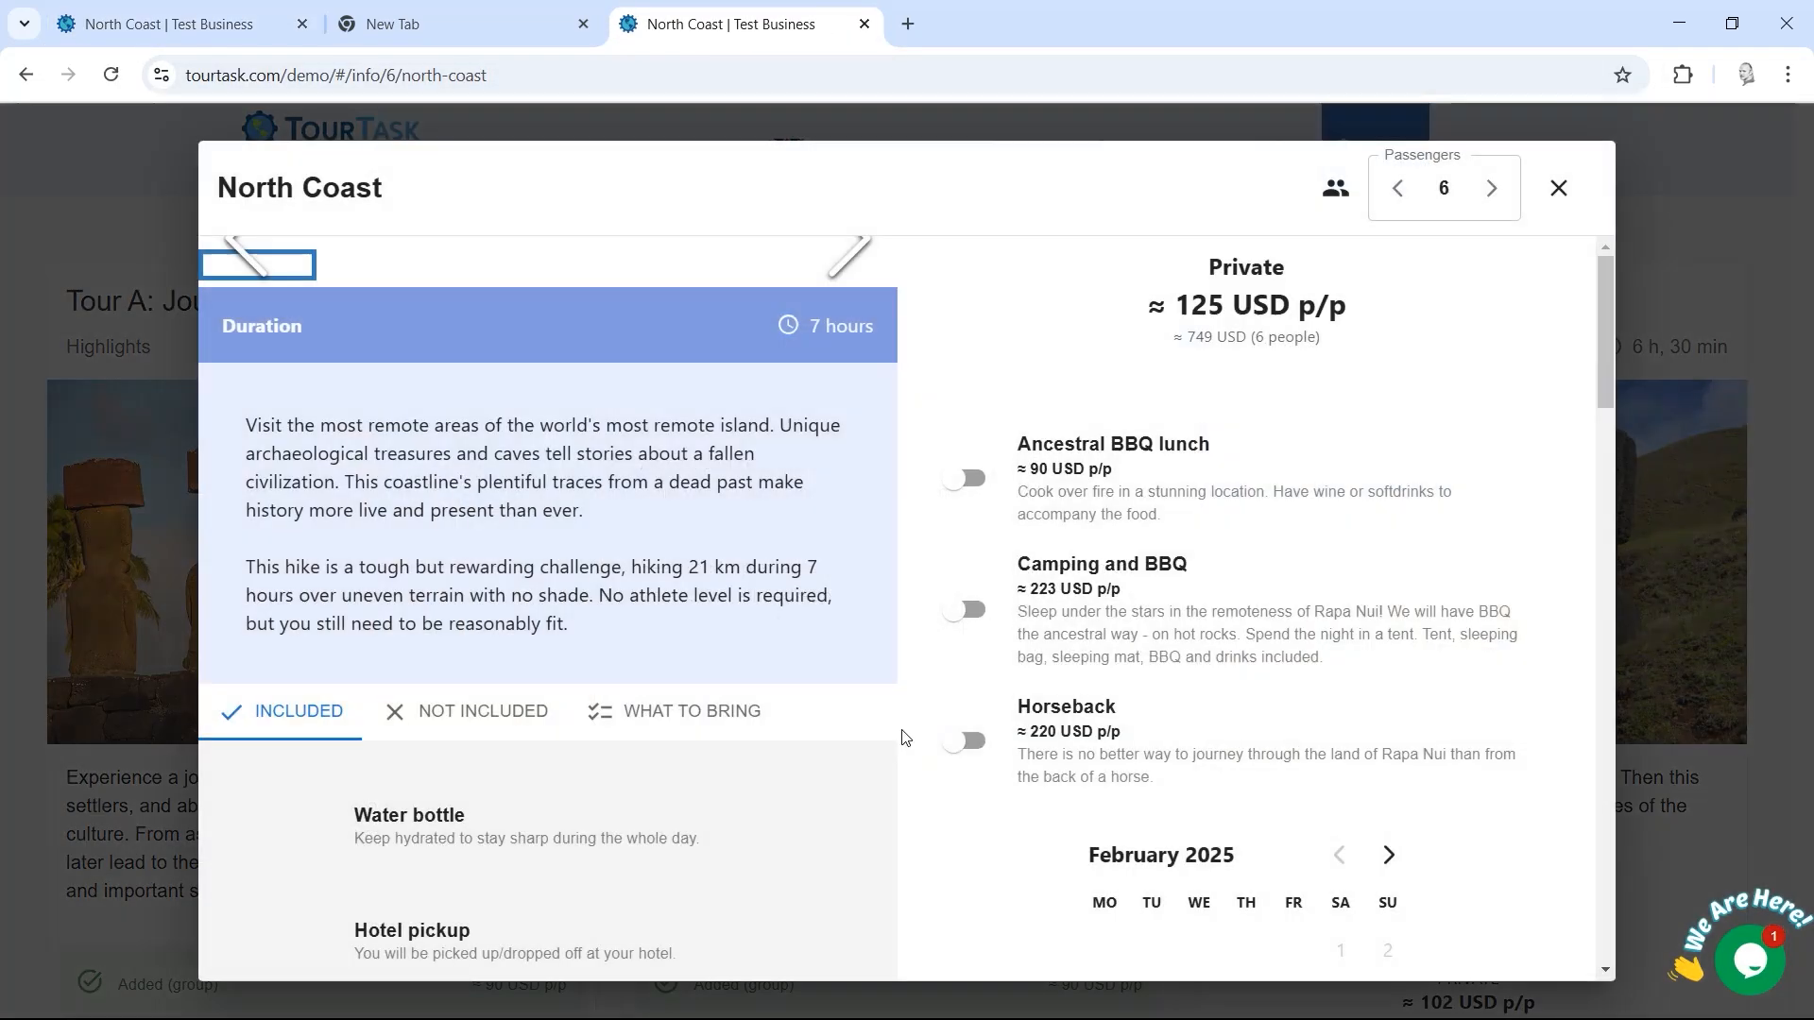
left_click(1556, 191)
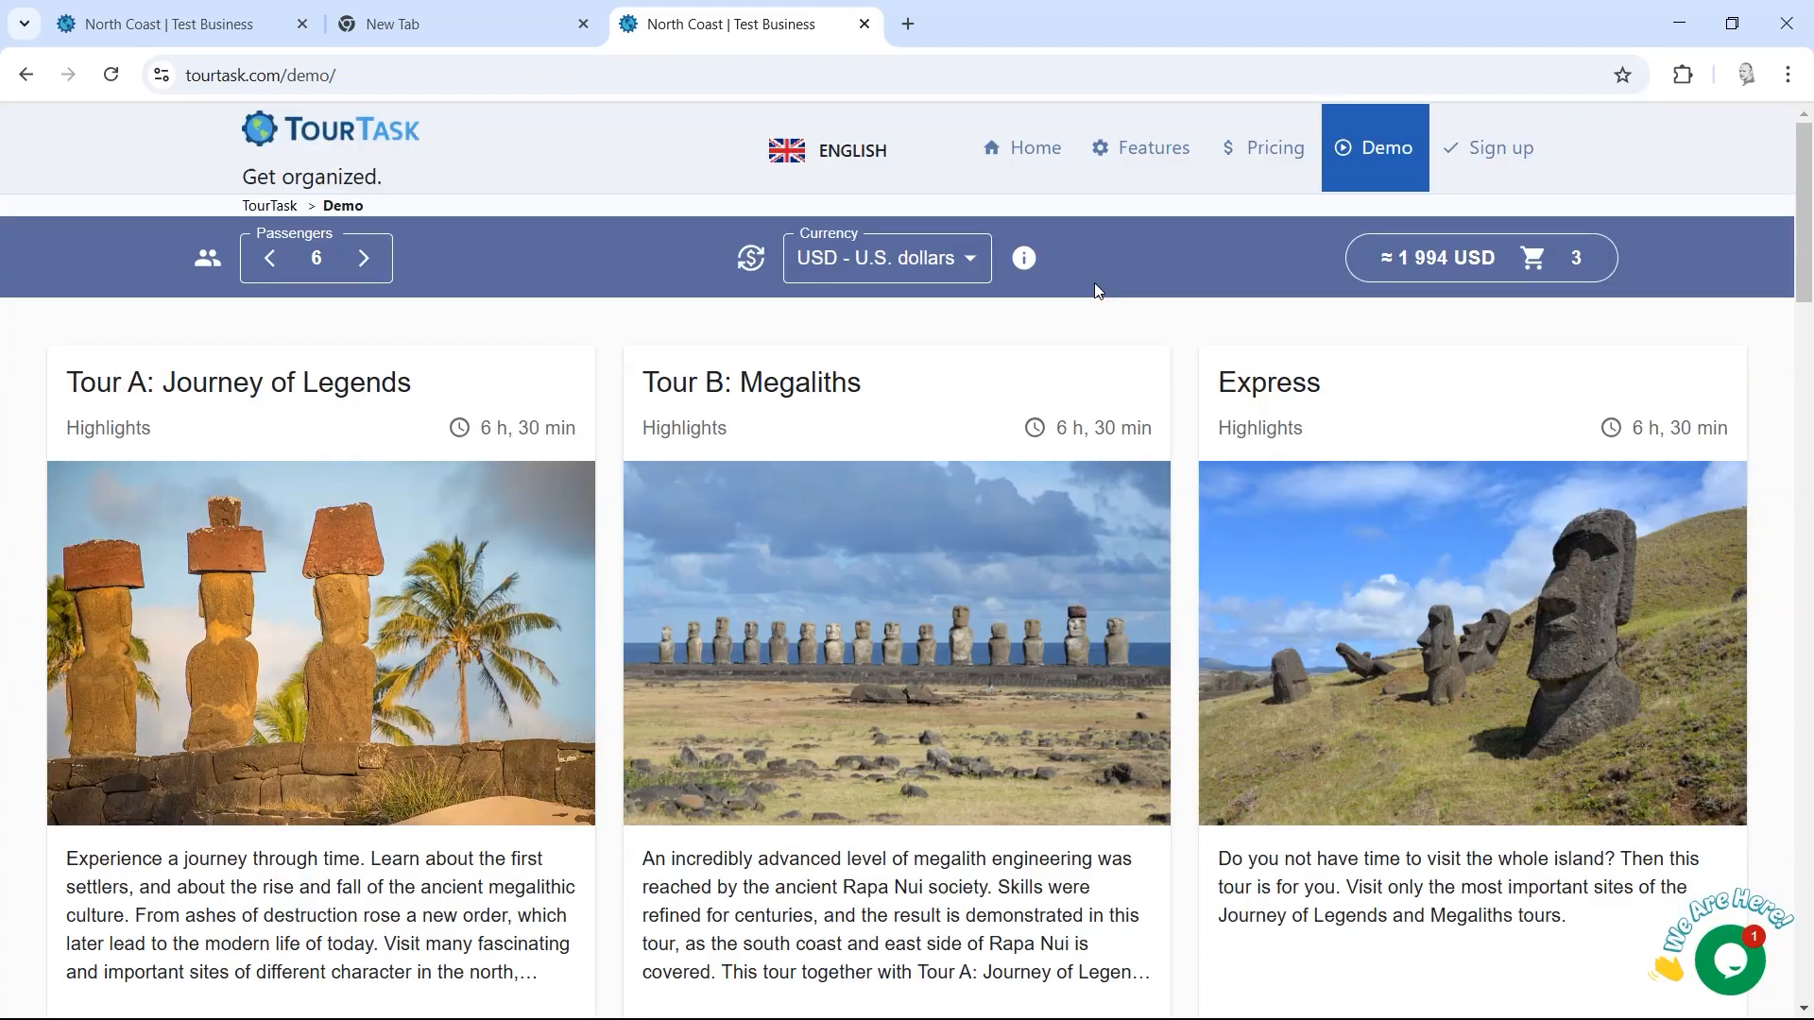
key("ctrl+t")
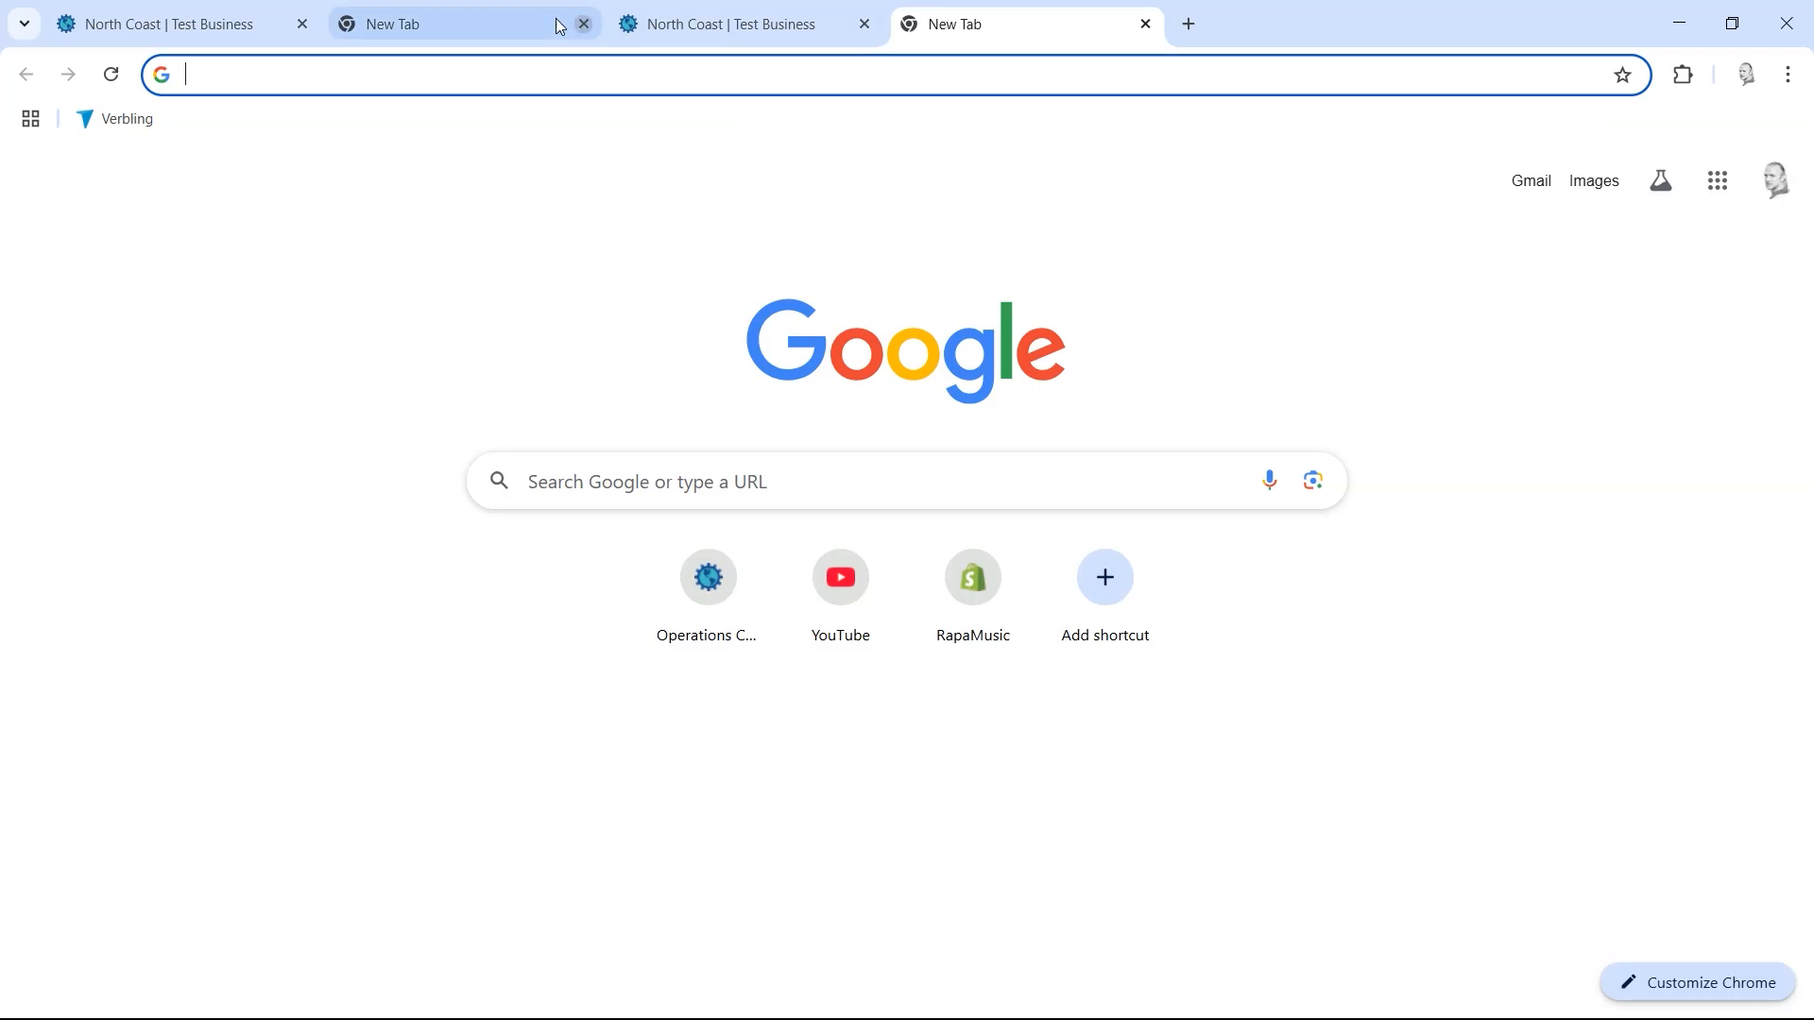
Step: Load the at.tourtask.com login page in the blank tab
left_click(389, 73)
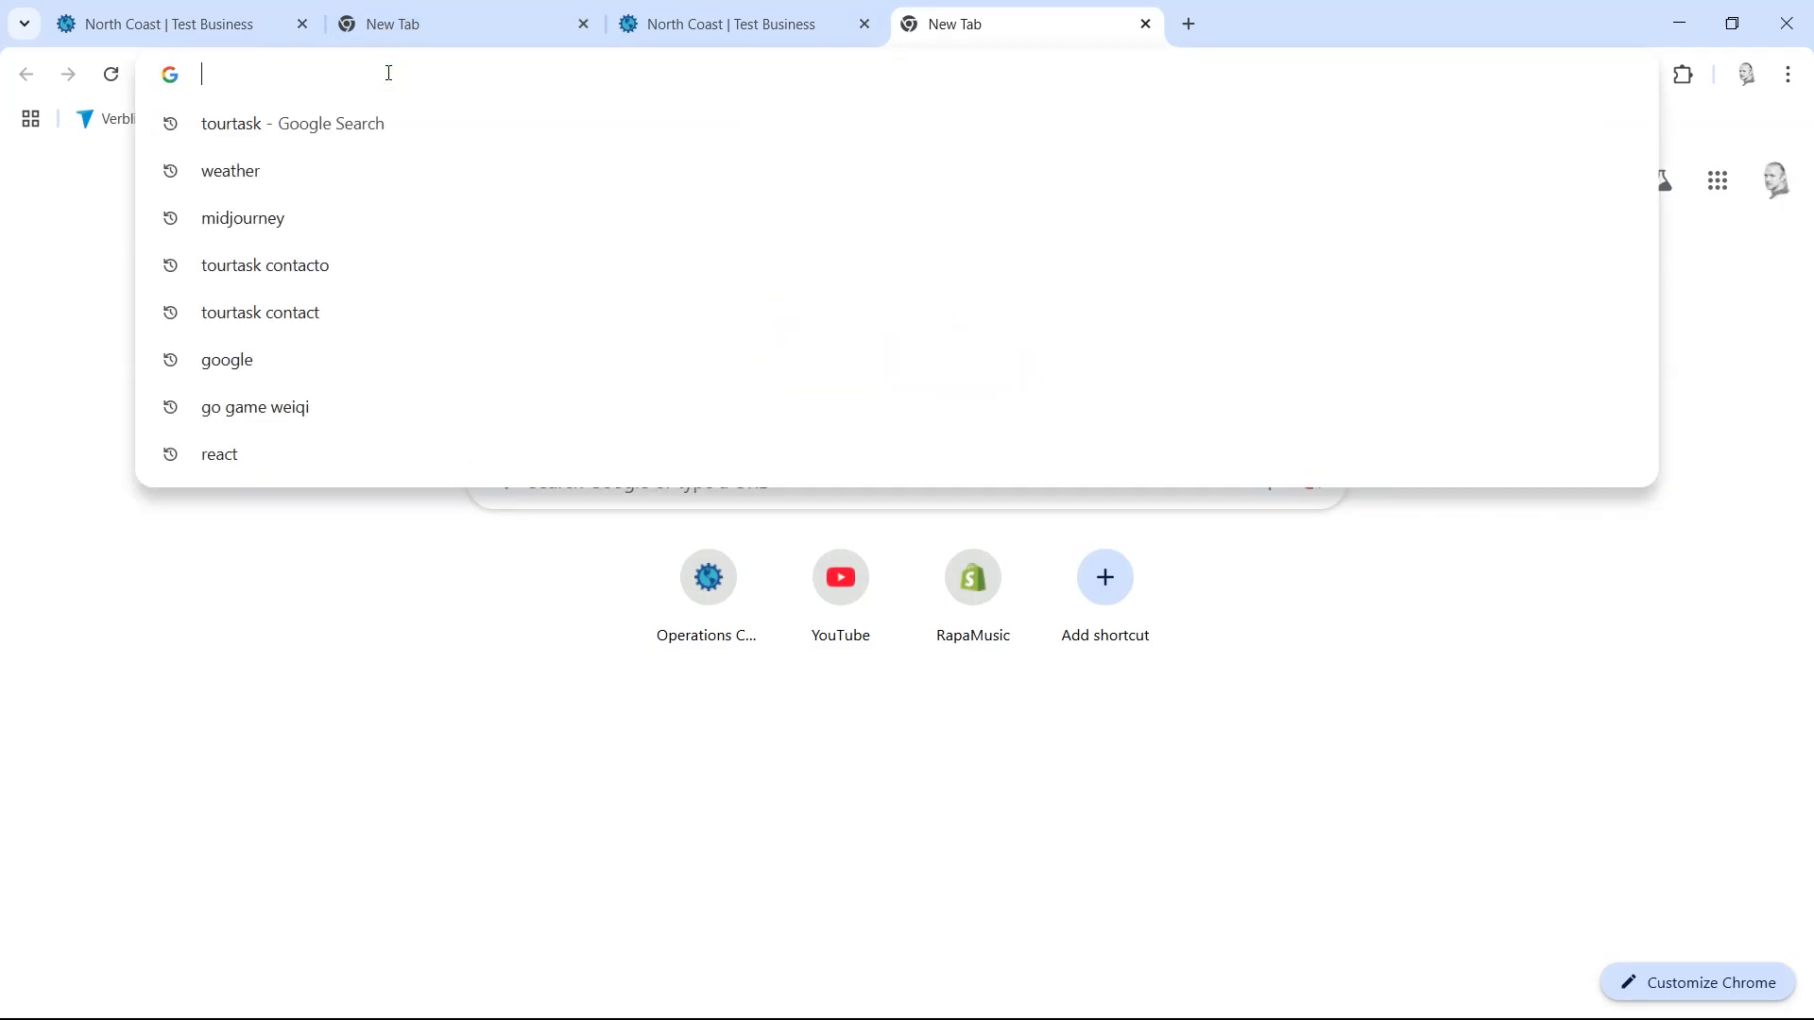
type("at.tourtask.com")
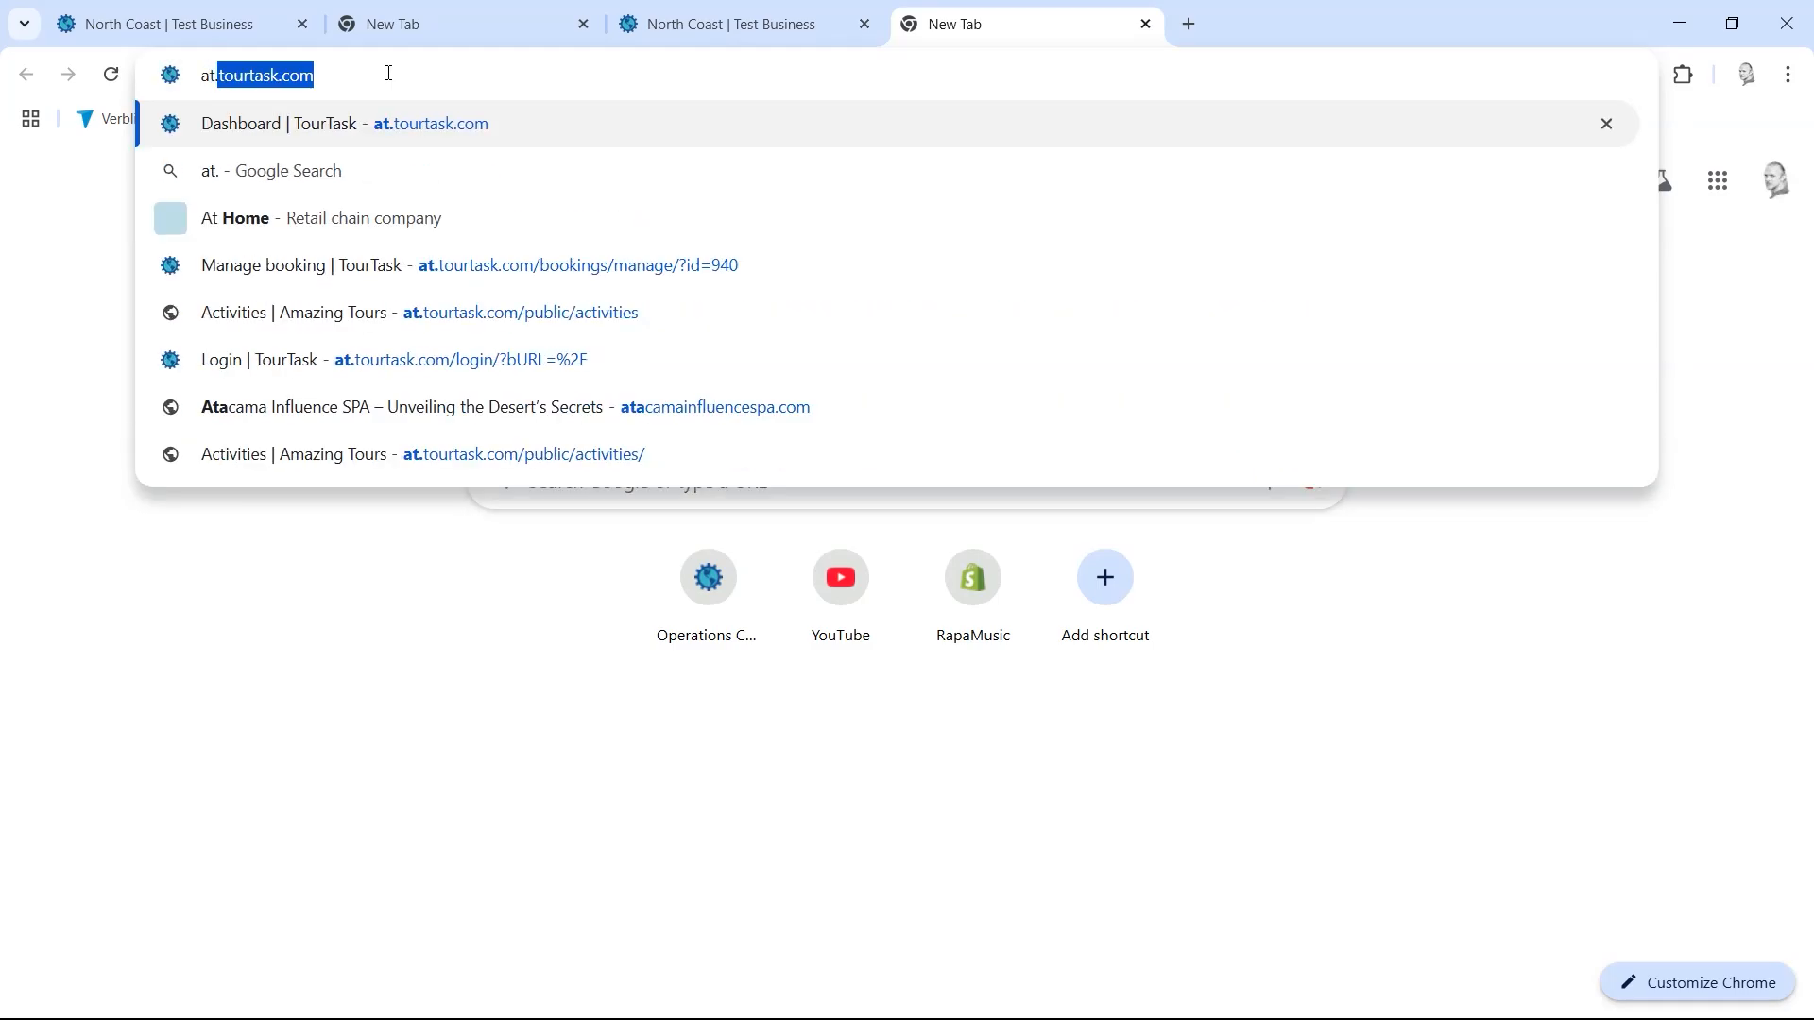
key("Return")
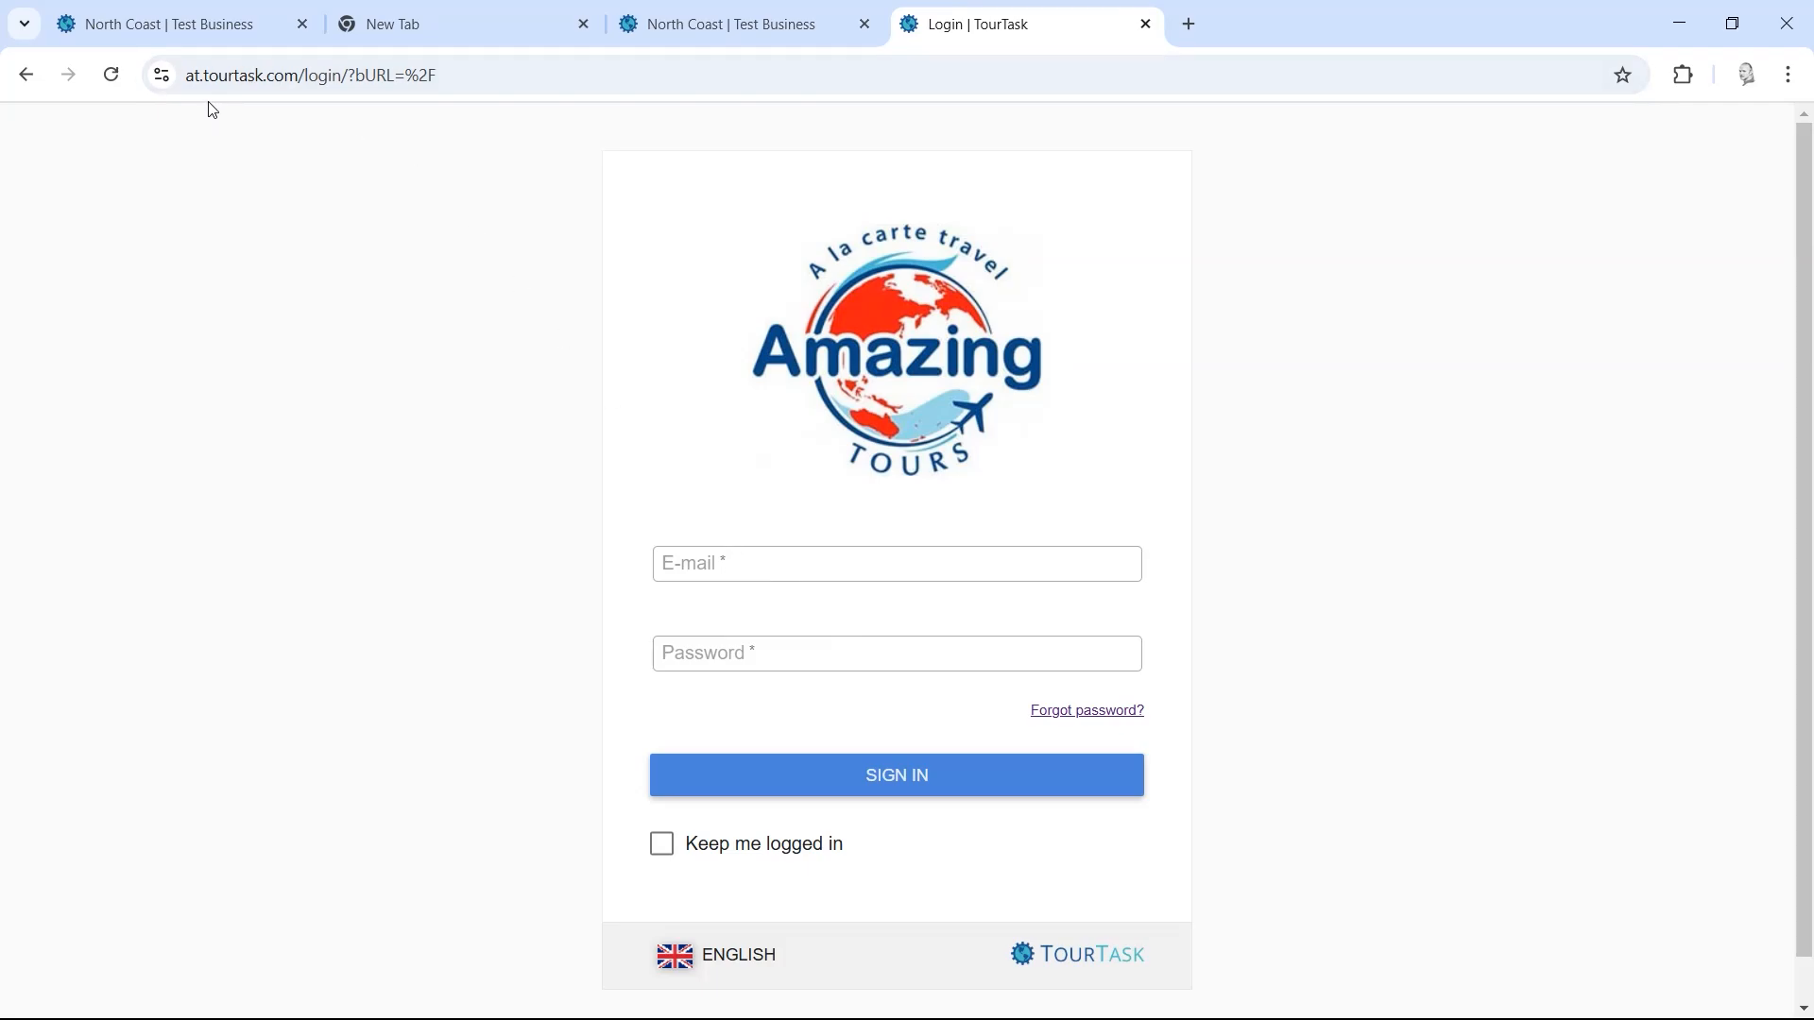
left_click_drag(198, 81, 188, 81)
left_click(303, 238)
Step: Enable Keep me logged in and sign in with the account e-mail and password
left_click(771, 577)
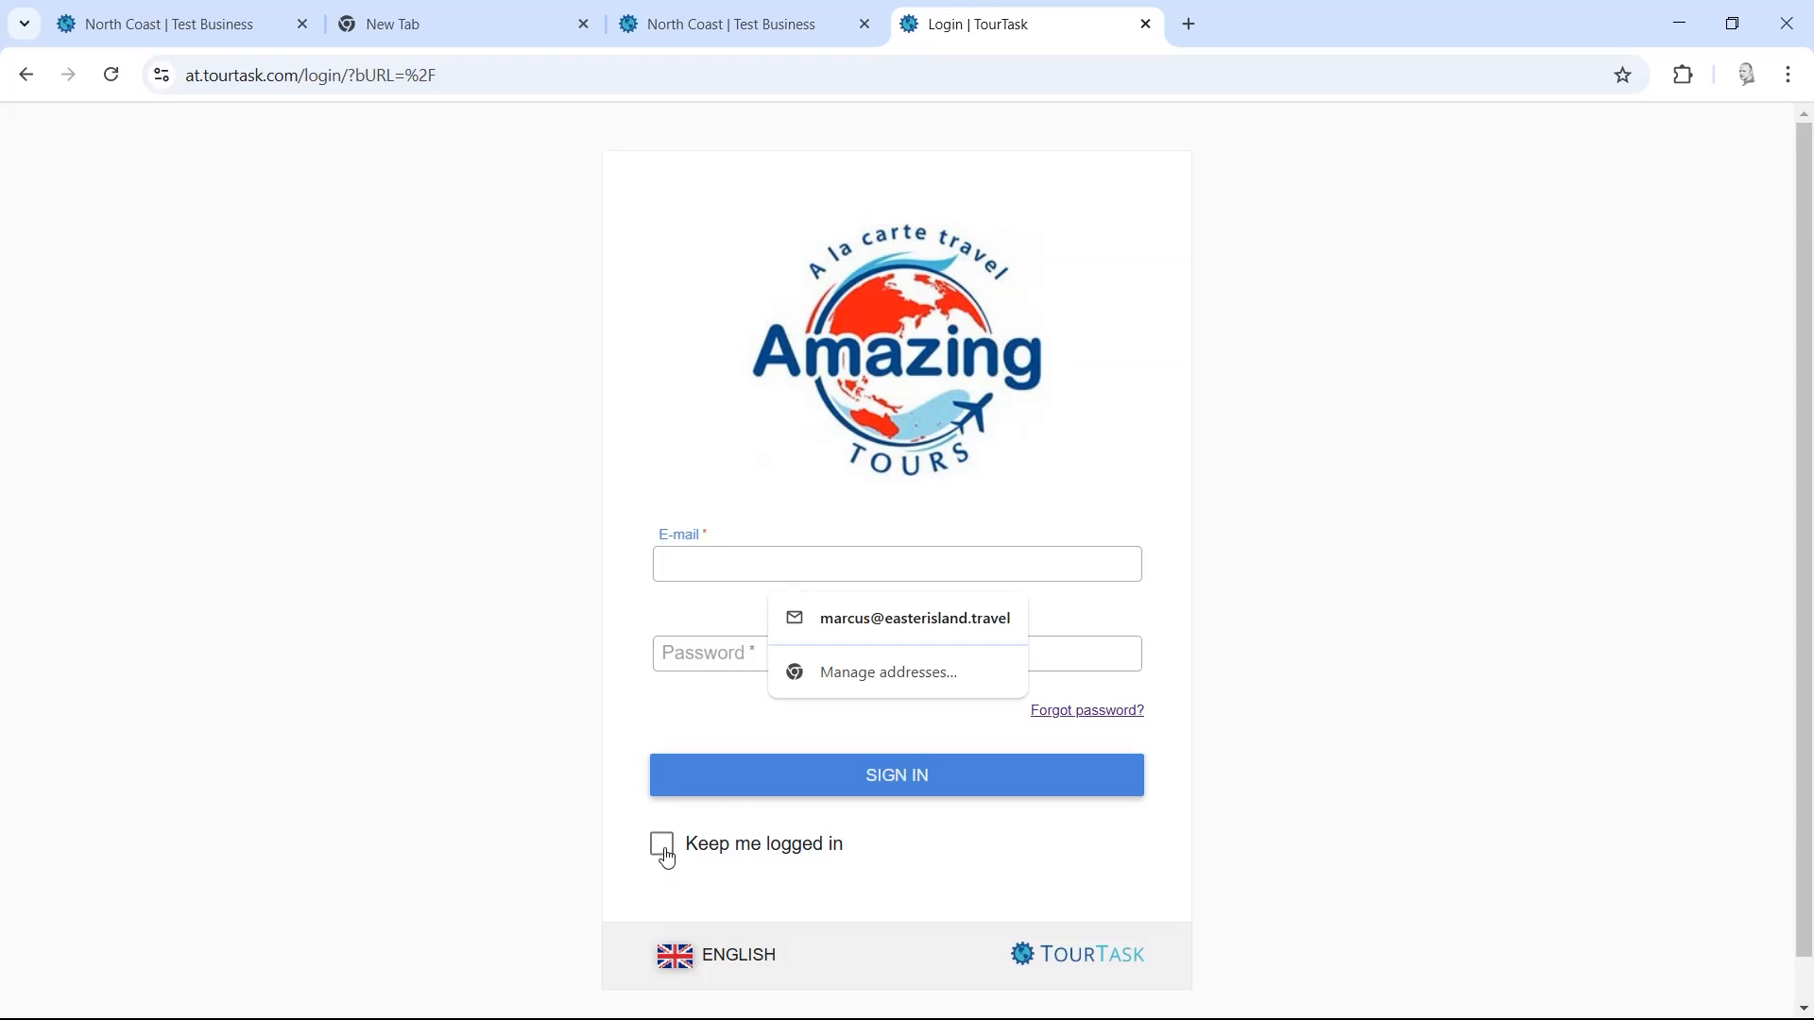
left_click(666, 855)
left_click(733, 574)
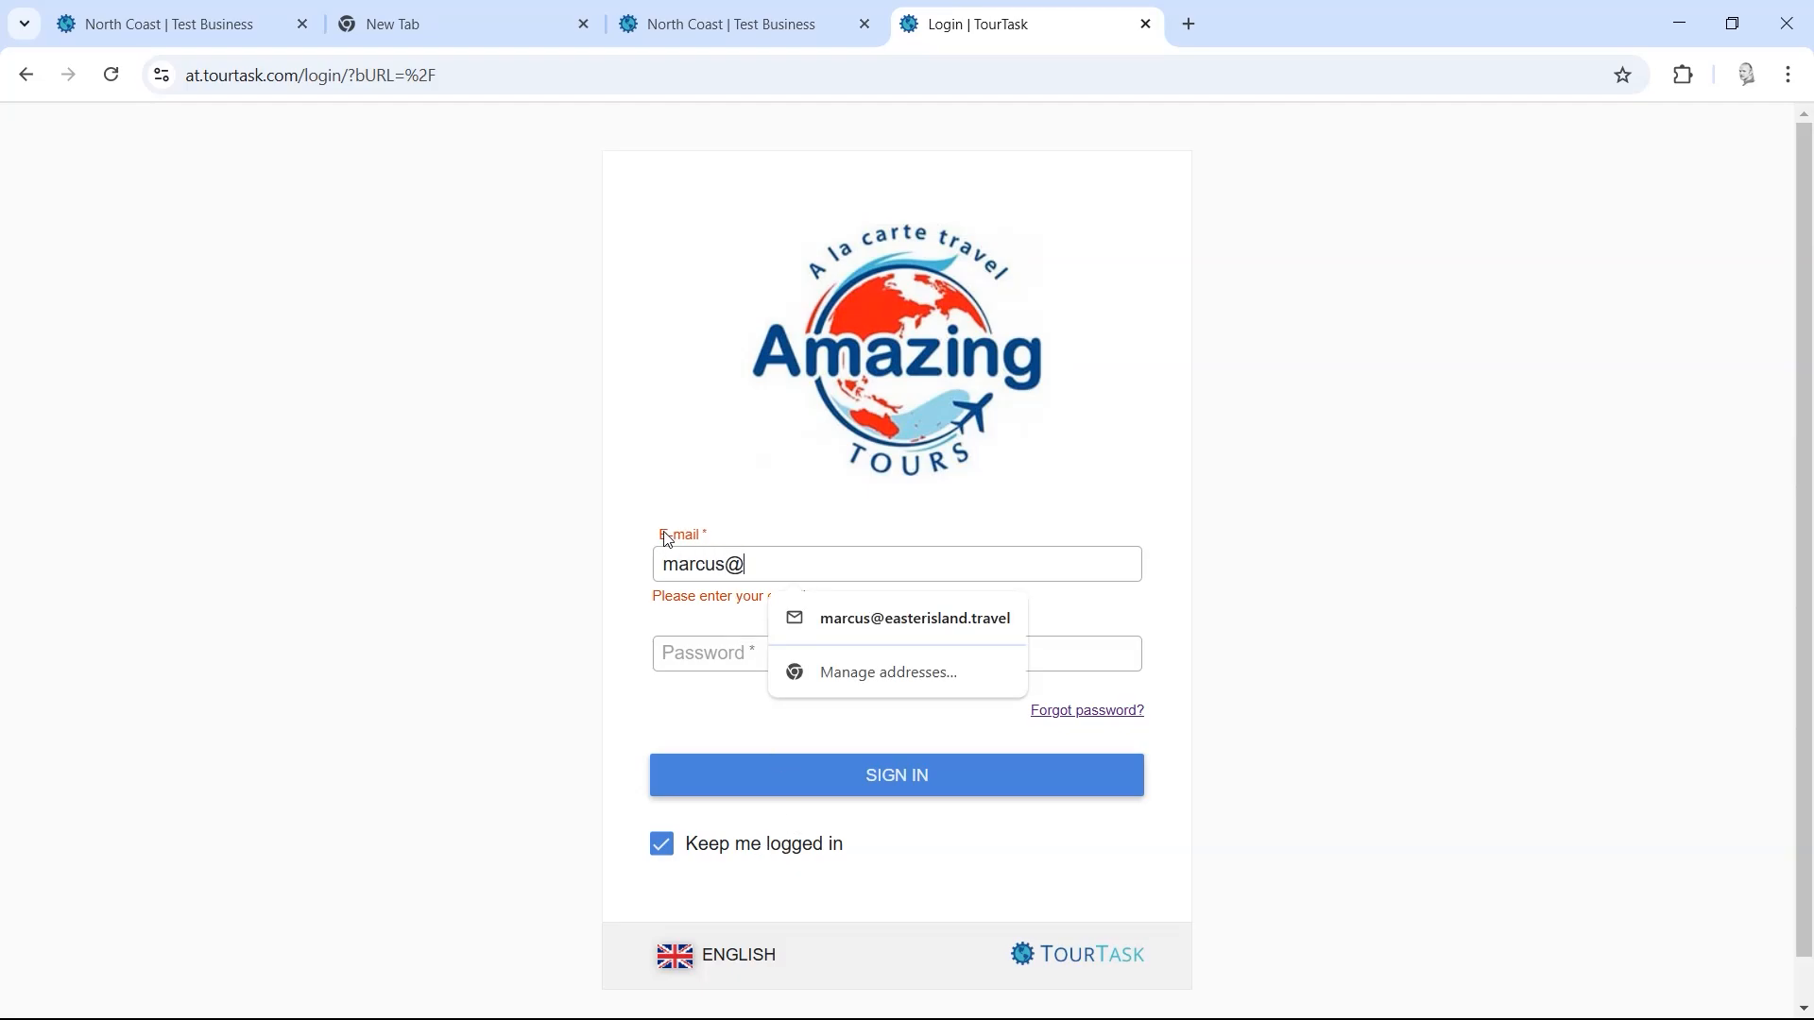
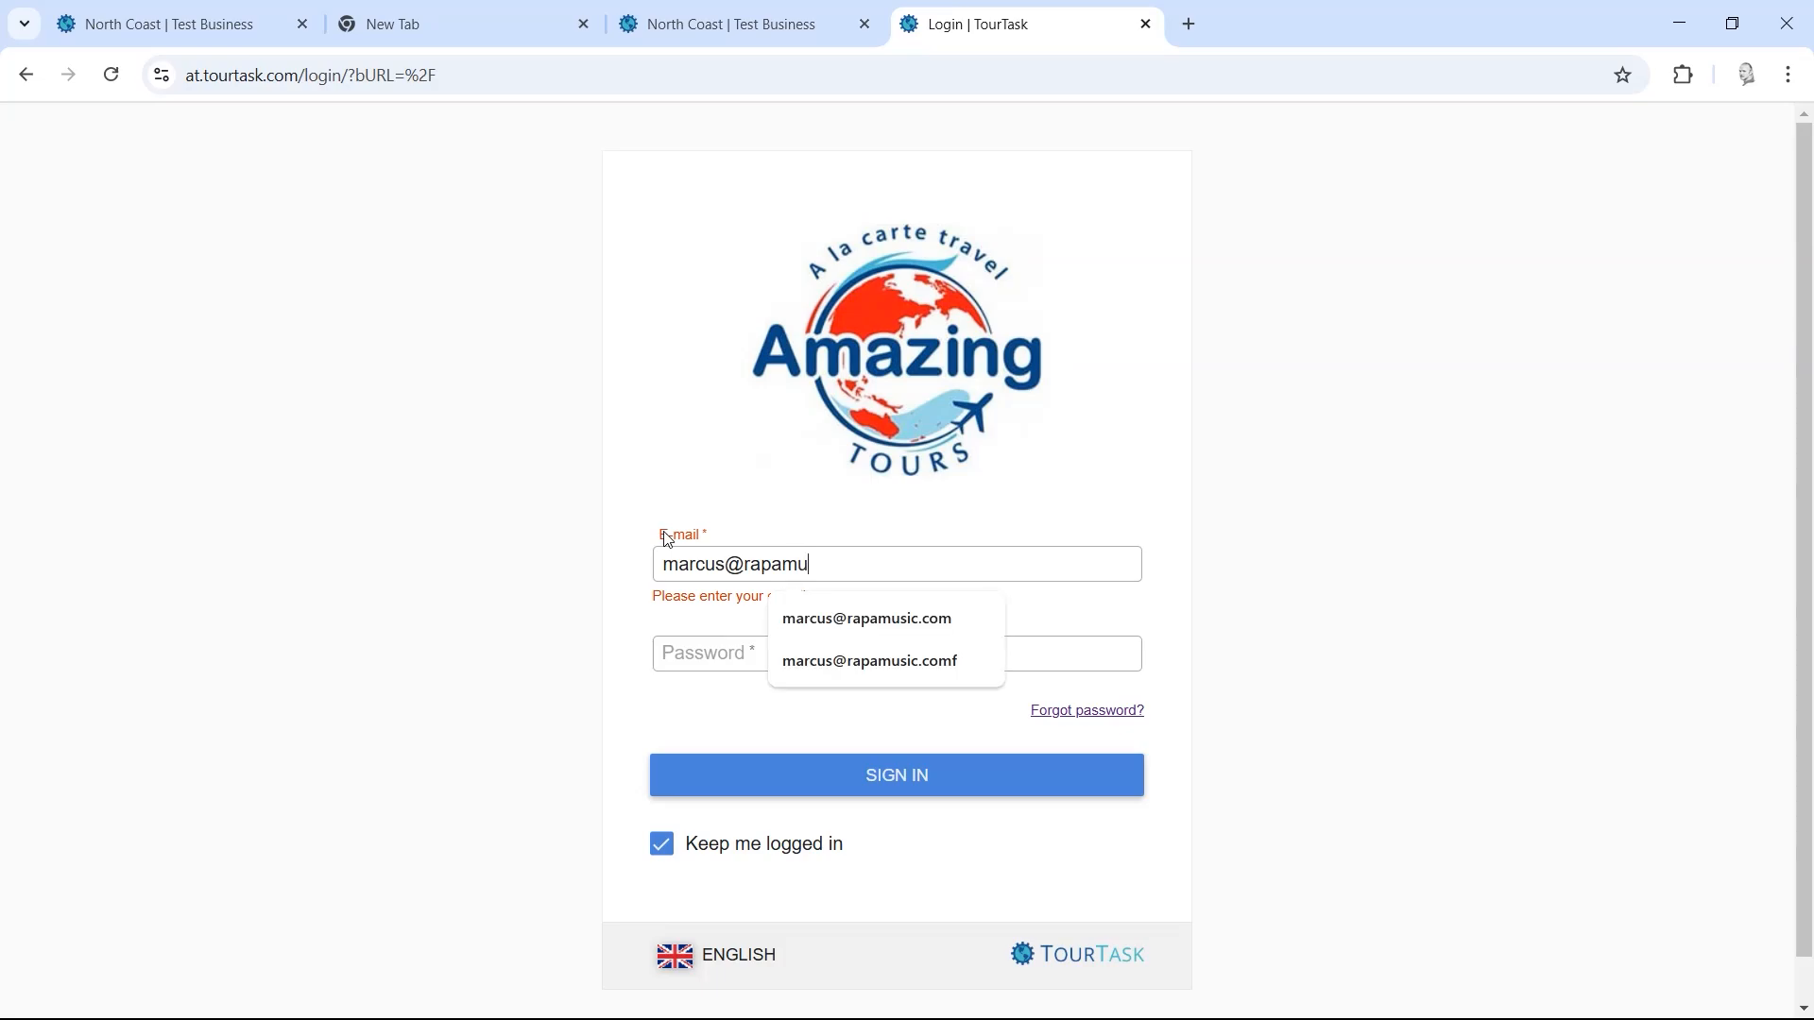
key("Tab")
type("••••")
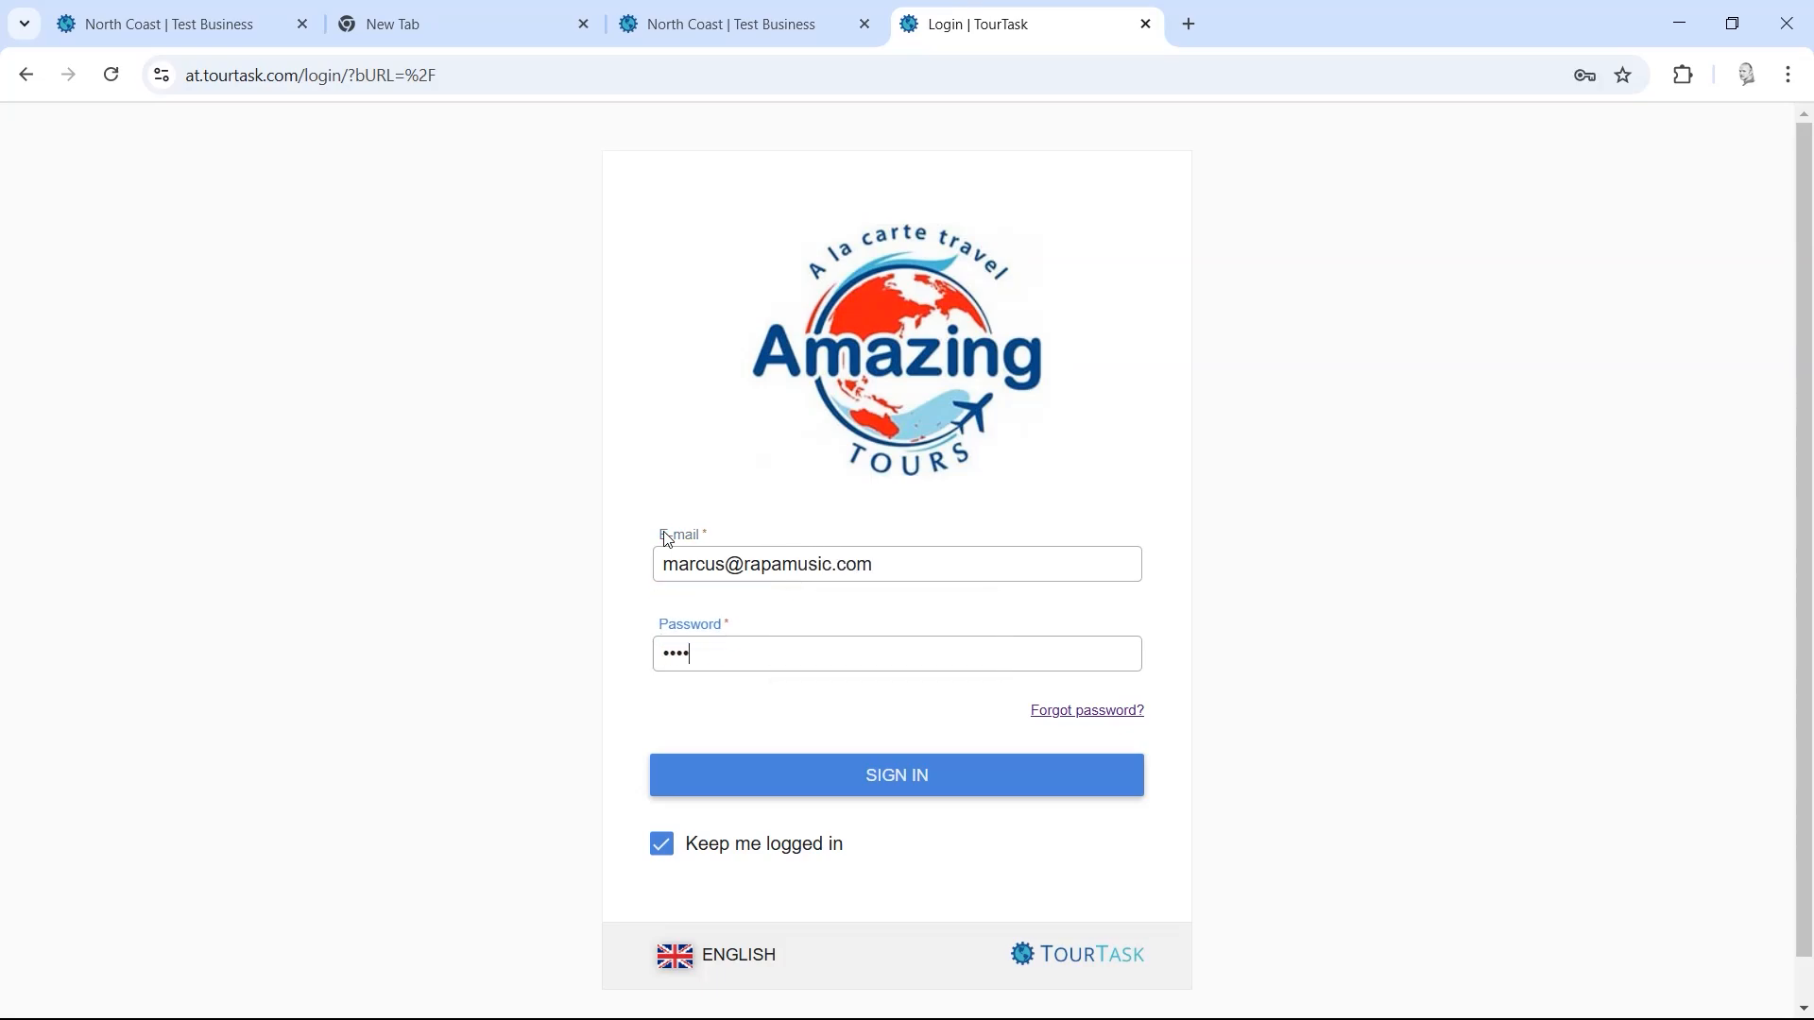
type("••••")
key("Return")
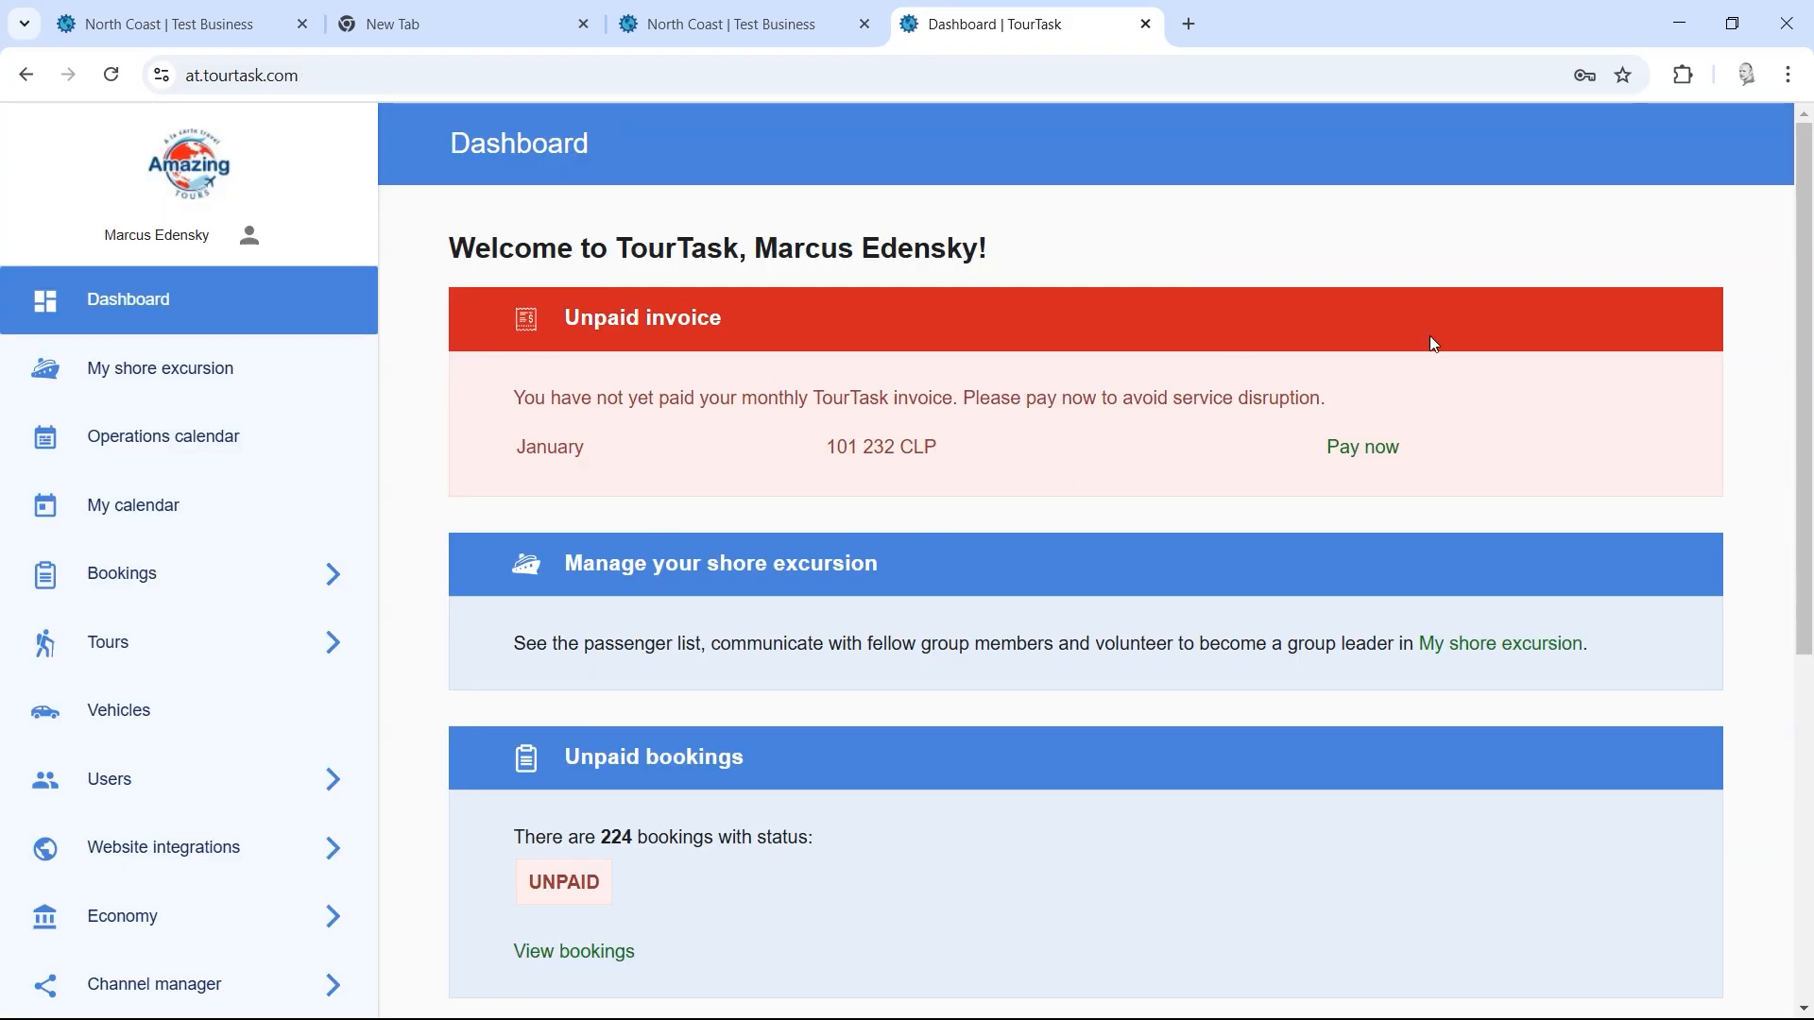
Step: Open the Operations calendar and scroll through the activities from 18 Feb to 20 Mar 2025
scroll(1810, 260, "down", 5)
scroll(1780, 395, "up", 5)
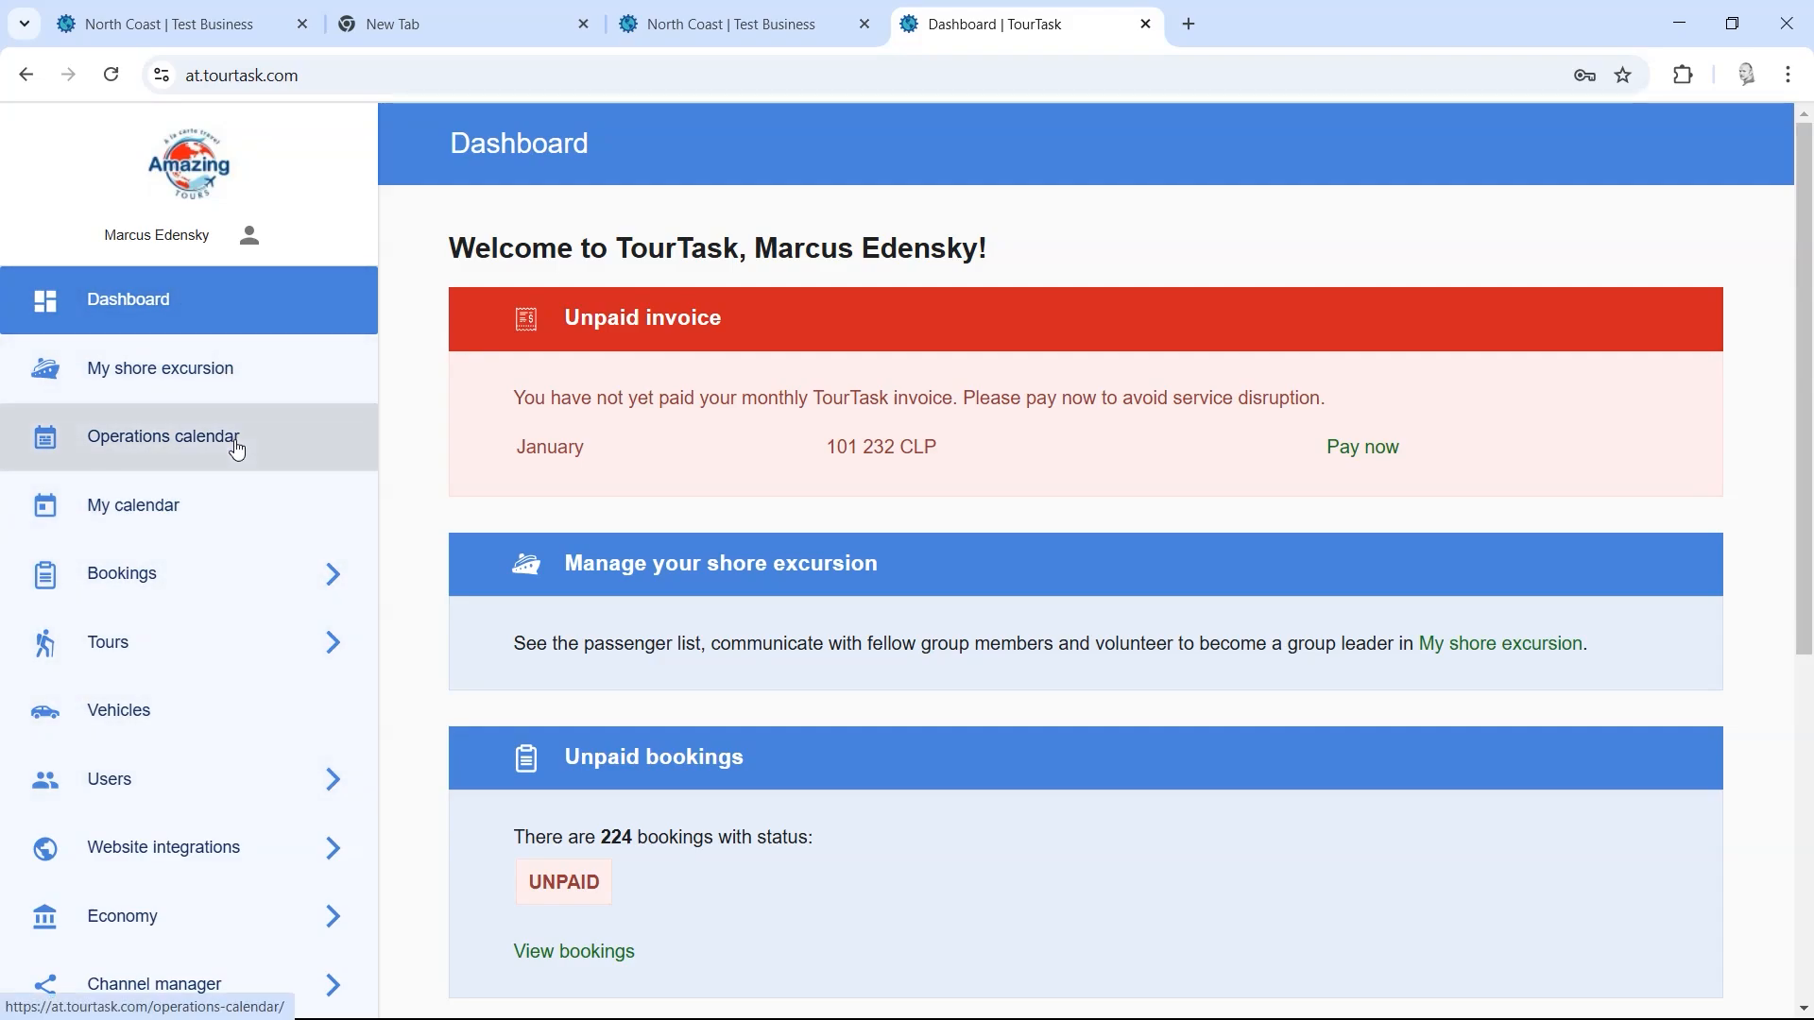
left_click(265, 443)
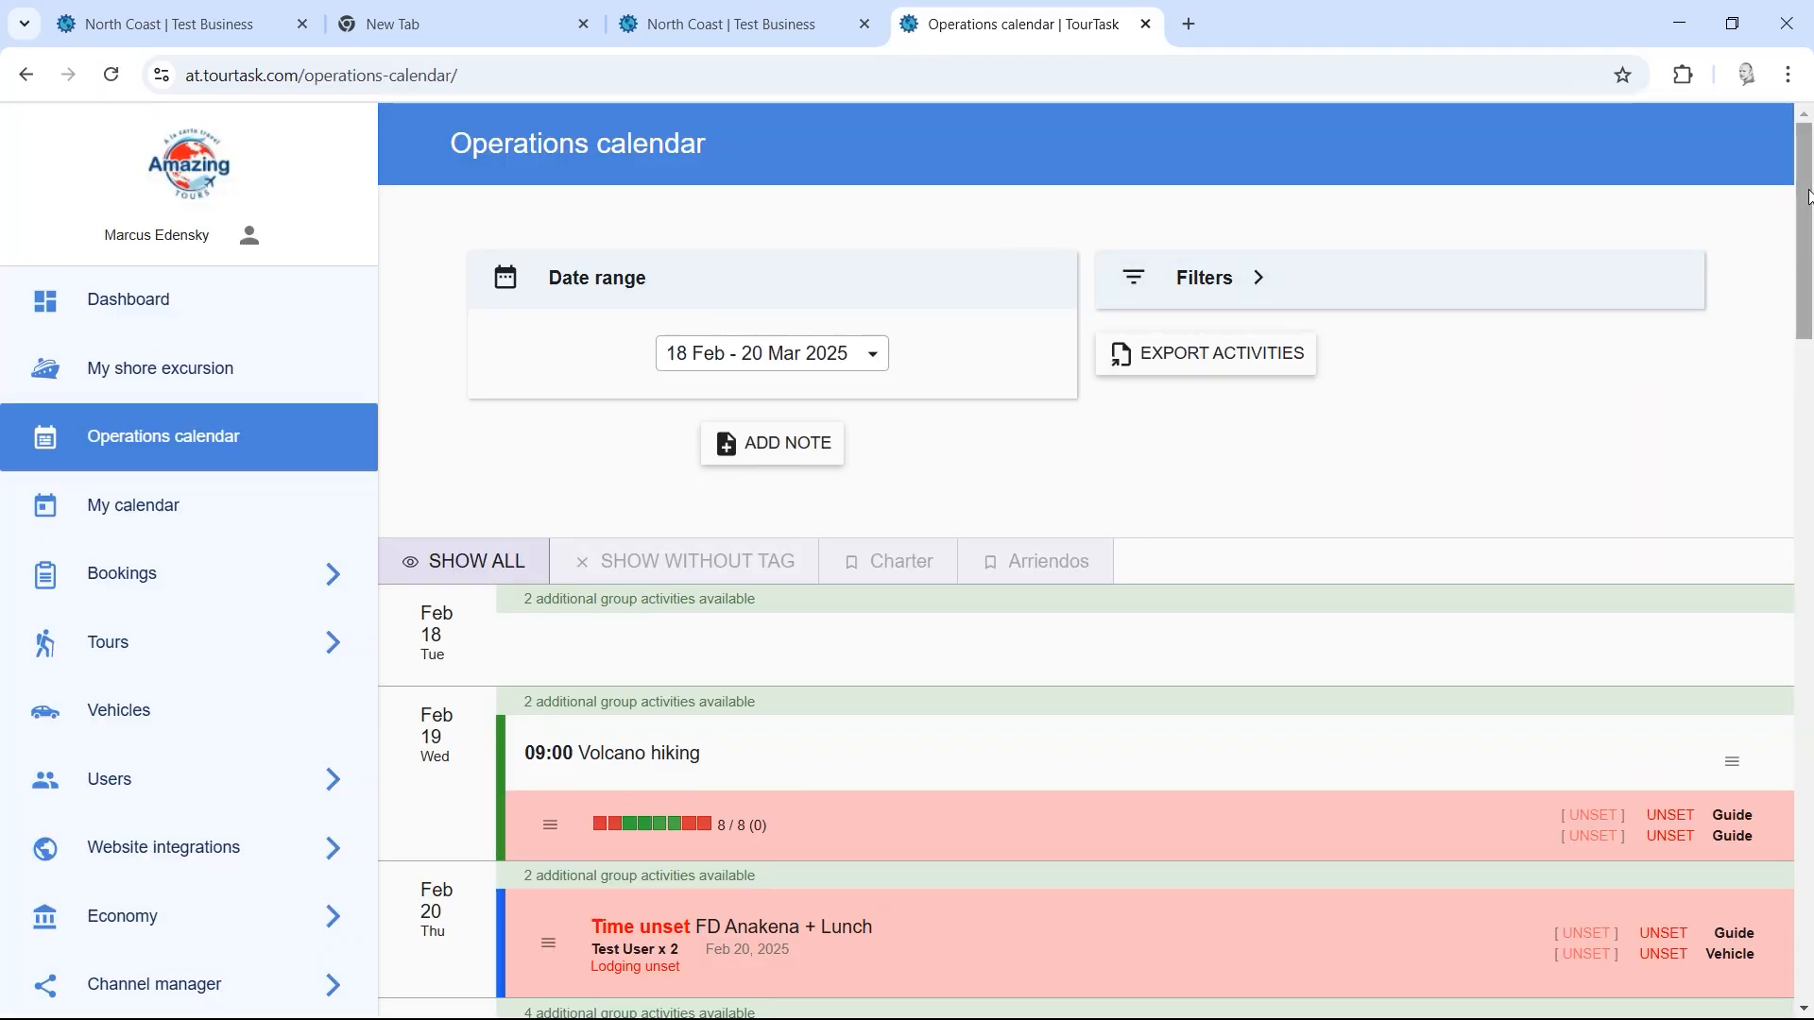
mouse_move(1809, 197)
left_mouse_down()
mouse_move(1809, 241)
mouse_move(1809, 166)
left_mouse_up()
left_click_drag(1809, 188, 1811, 318)
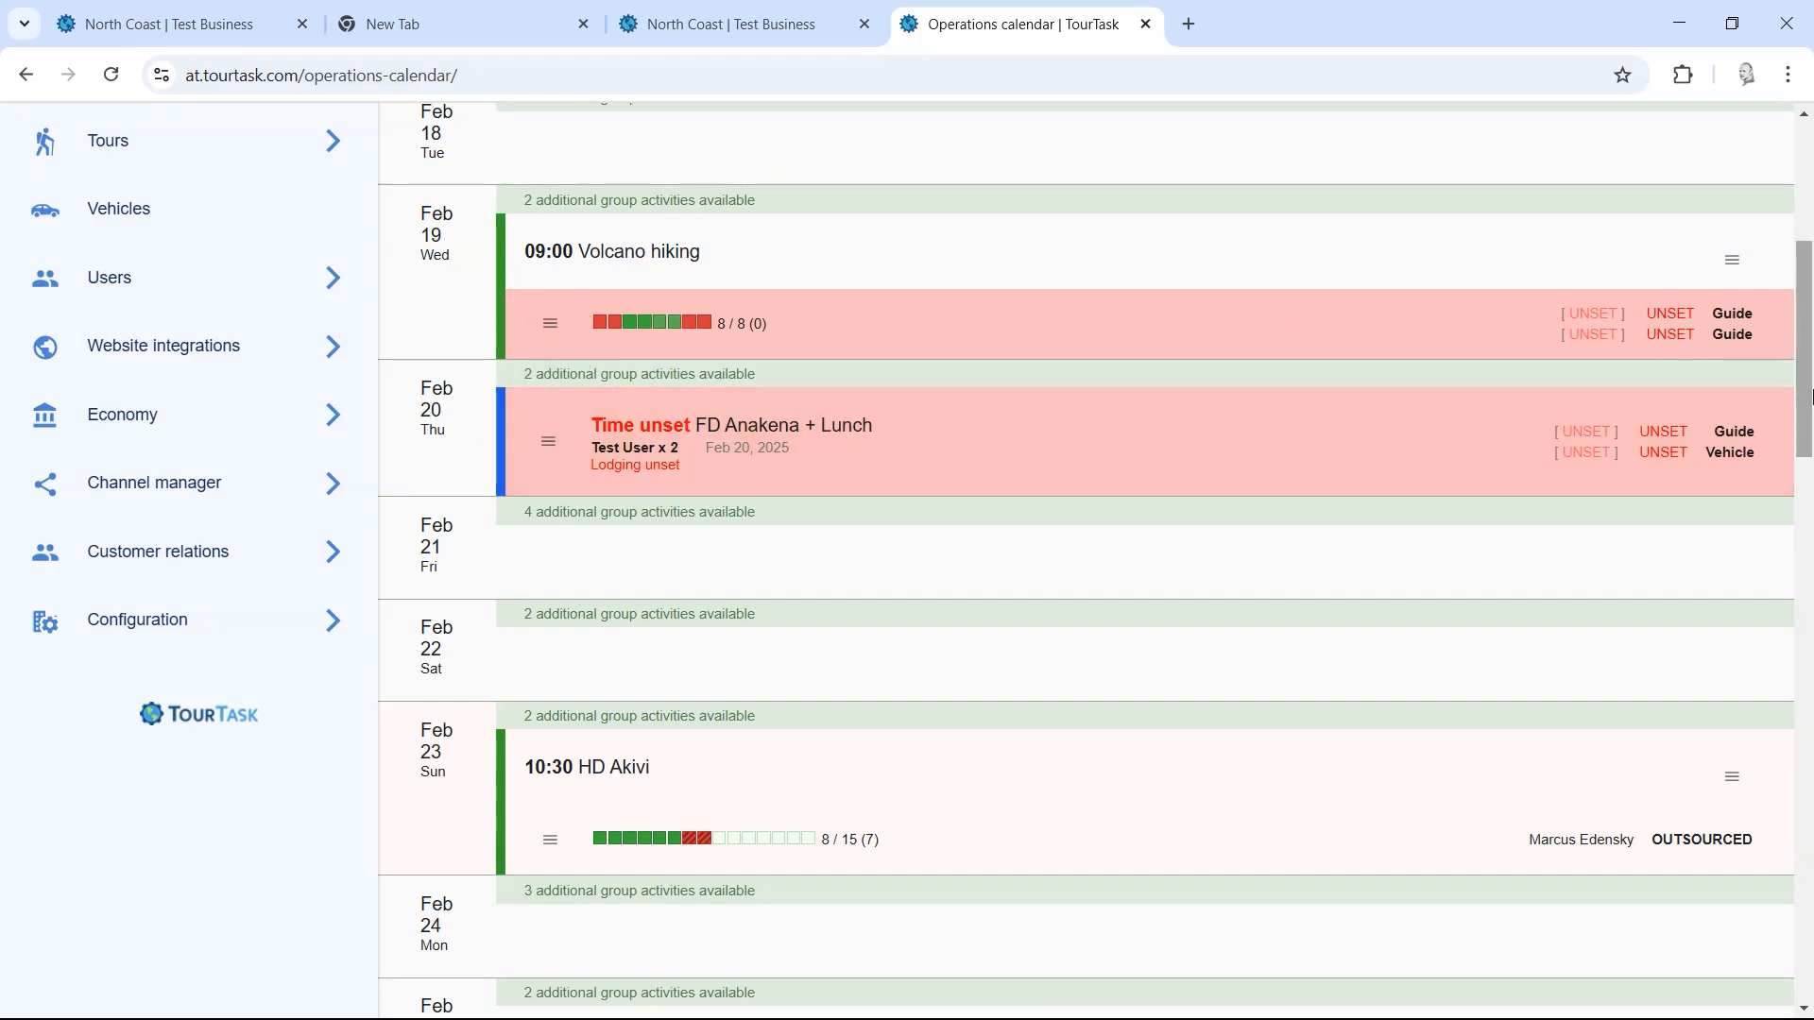
left_click_drag(1810, 390, 1810, 447)
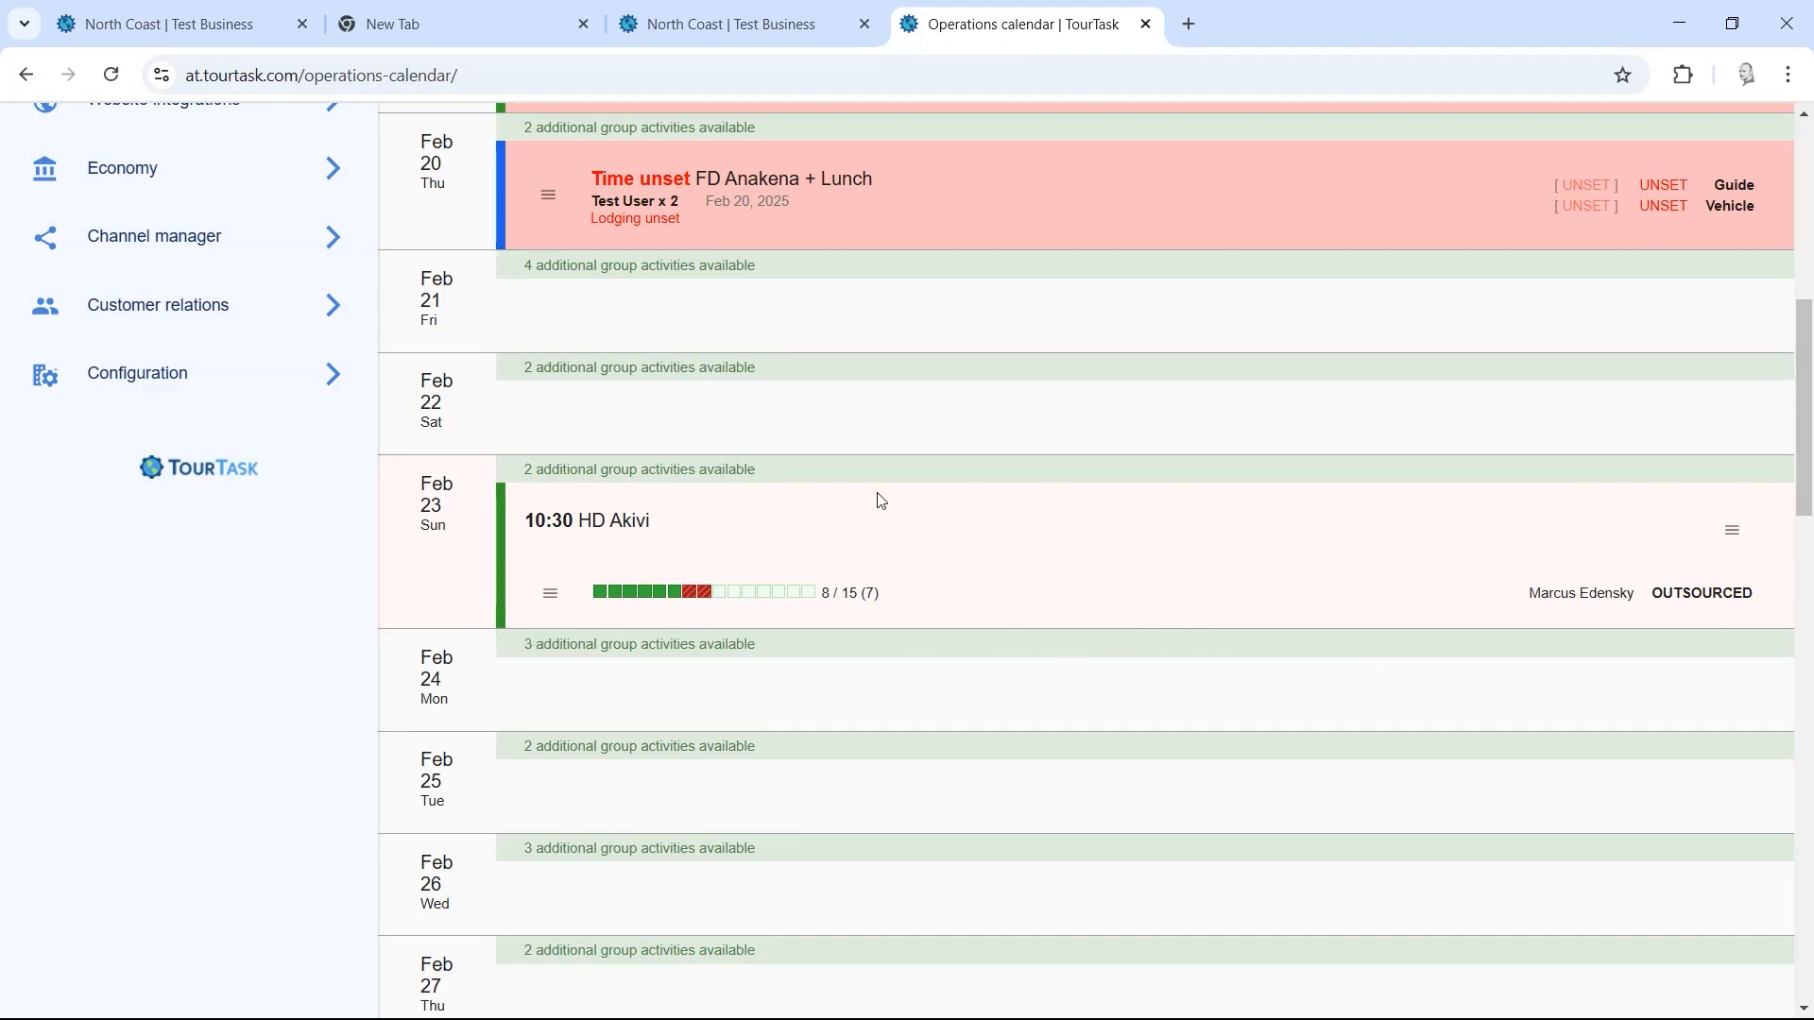
scroll(1733, 512, "up", 6)
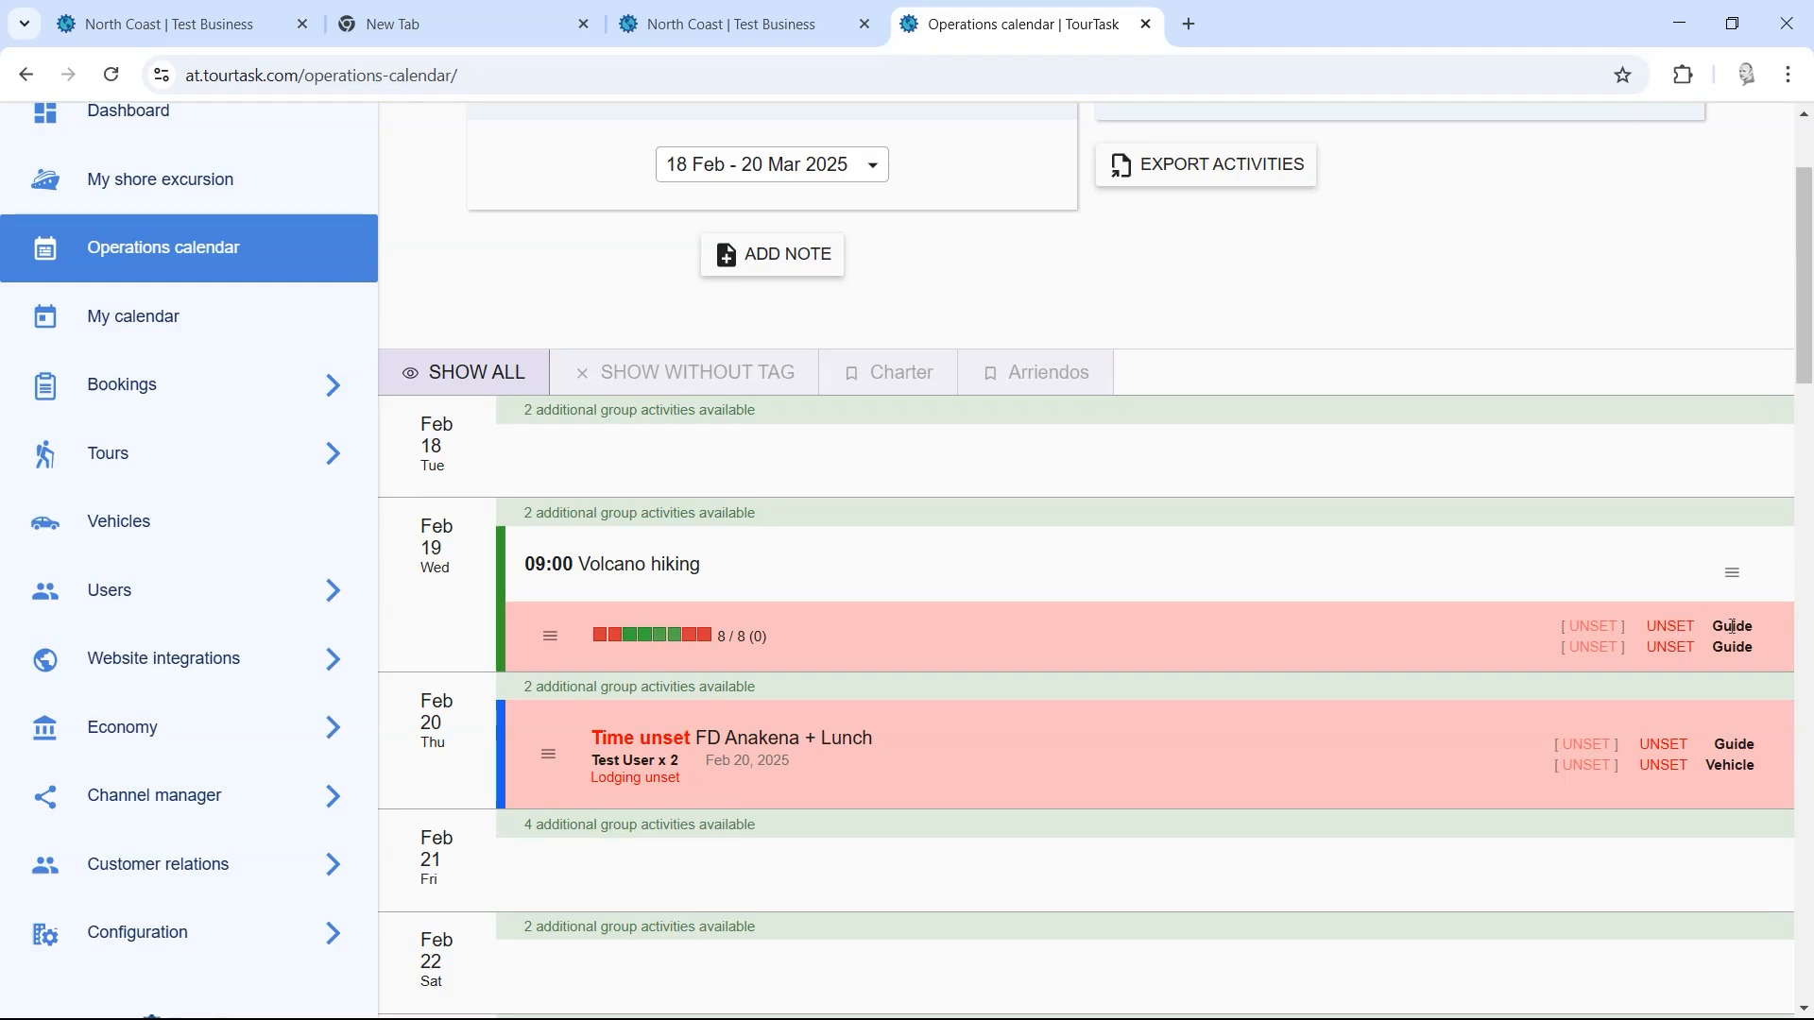
Step: Assign a guide to the first Guide slot on the 19 Feb Volcano hiking group and save
double_click(1732, 647)
left_click(1667, 630)
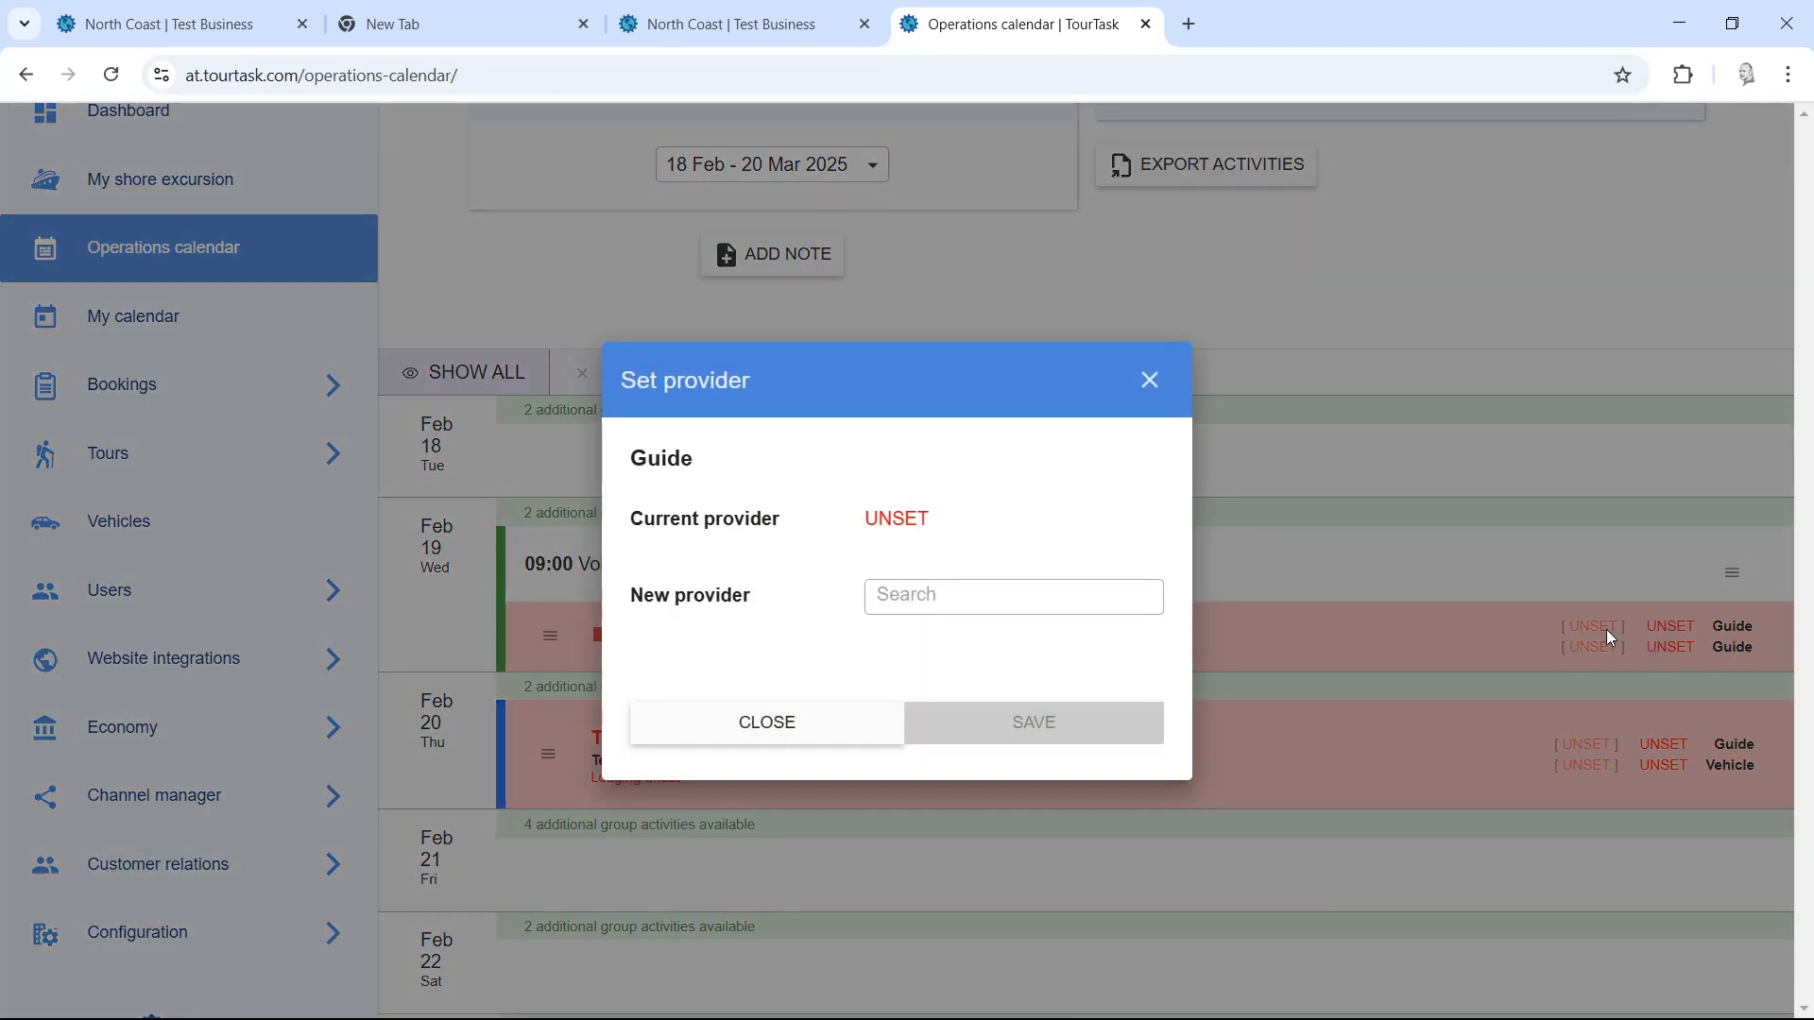
left_click(912, 597)
type("alici")
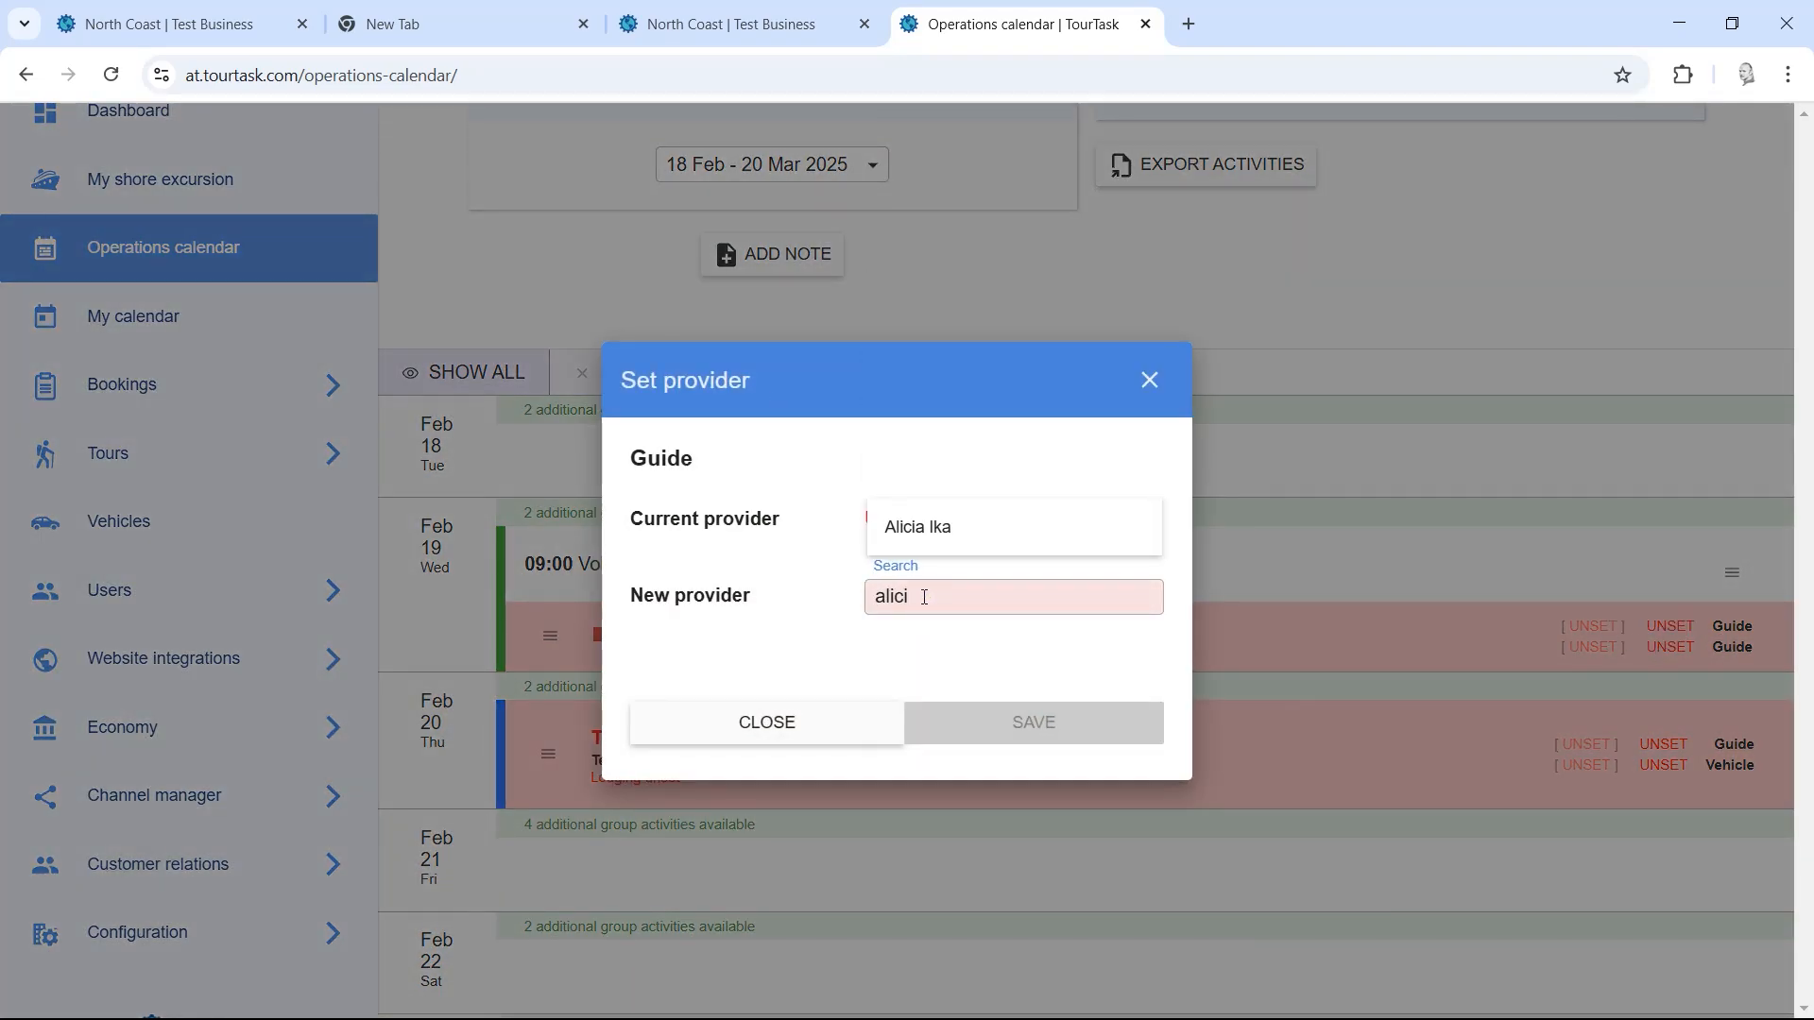
left_click(914, 529)
left_click(988, 732)
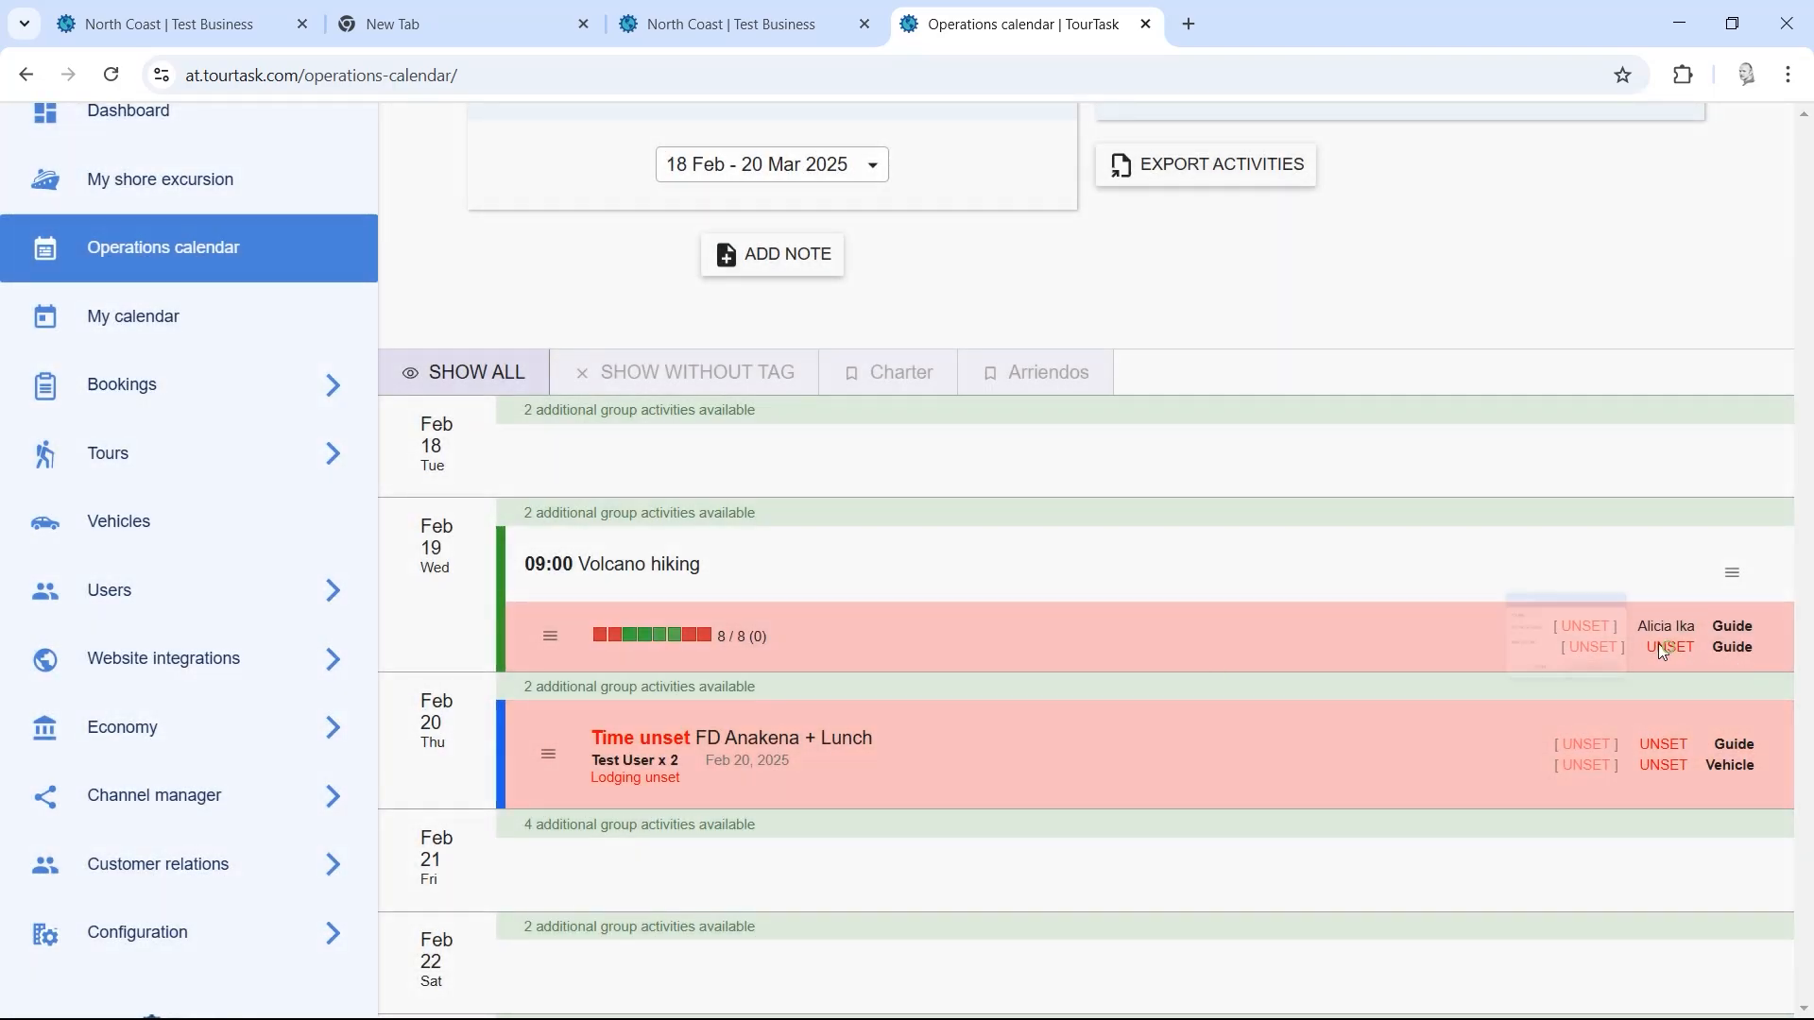
Step: Assign a different guide to the second Guide slot and save, leaving no slot unset
left_click(1670, 647)
left_click(1024, 599)
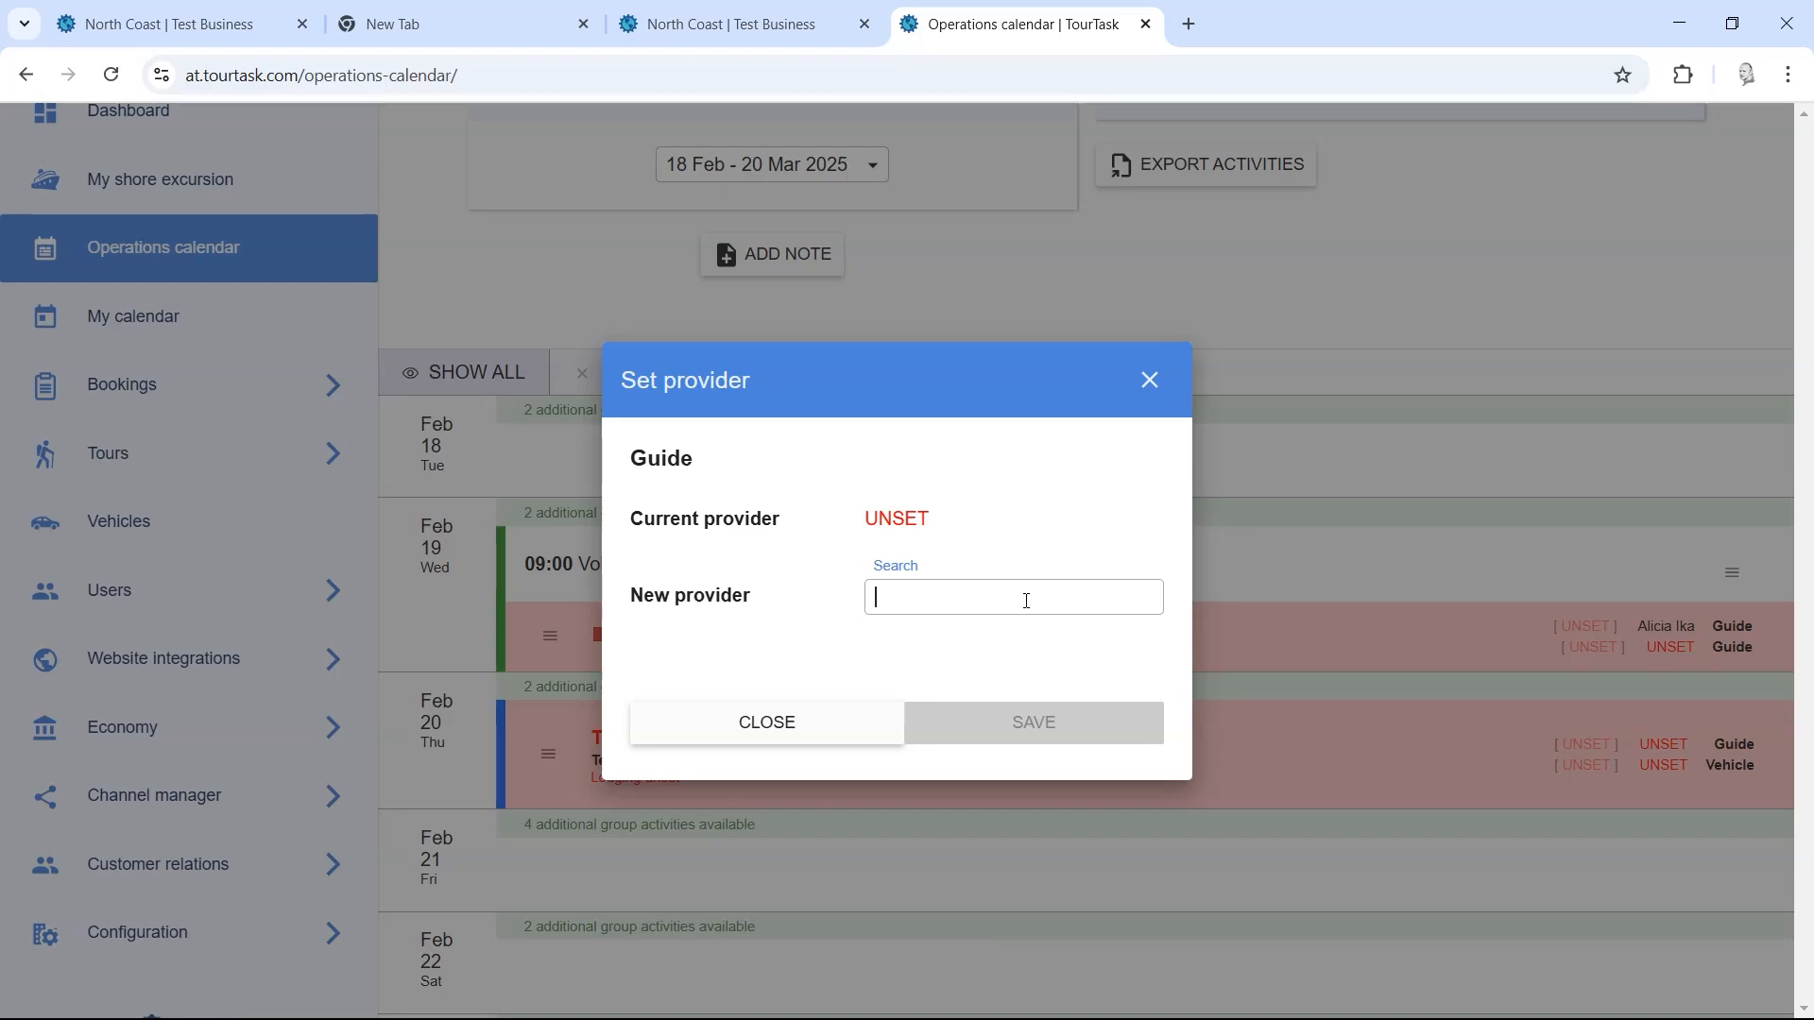
type("marcus e")
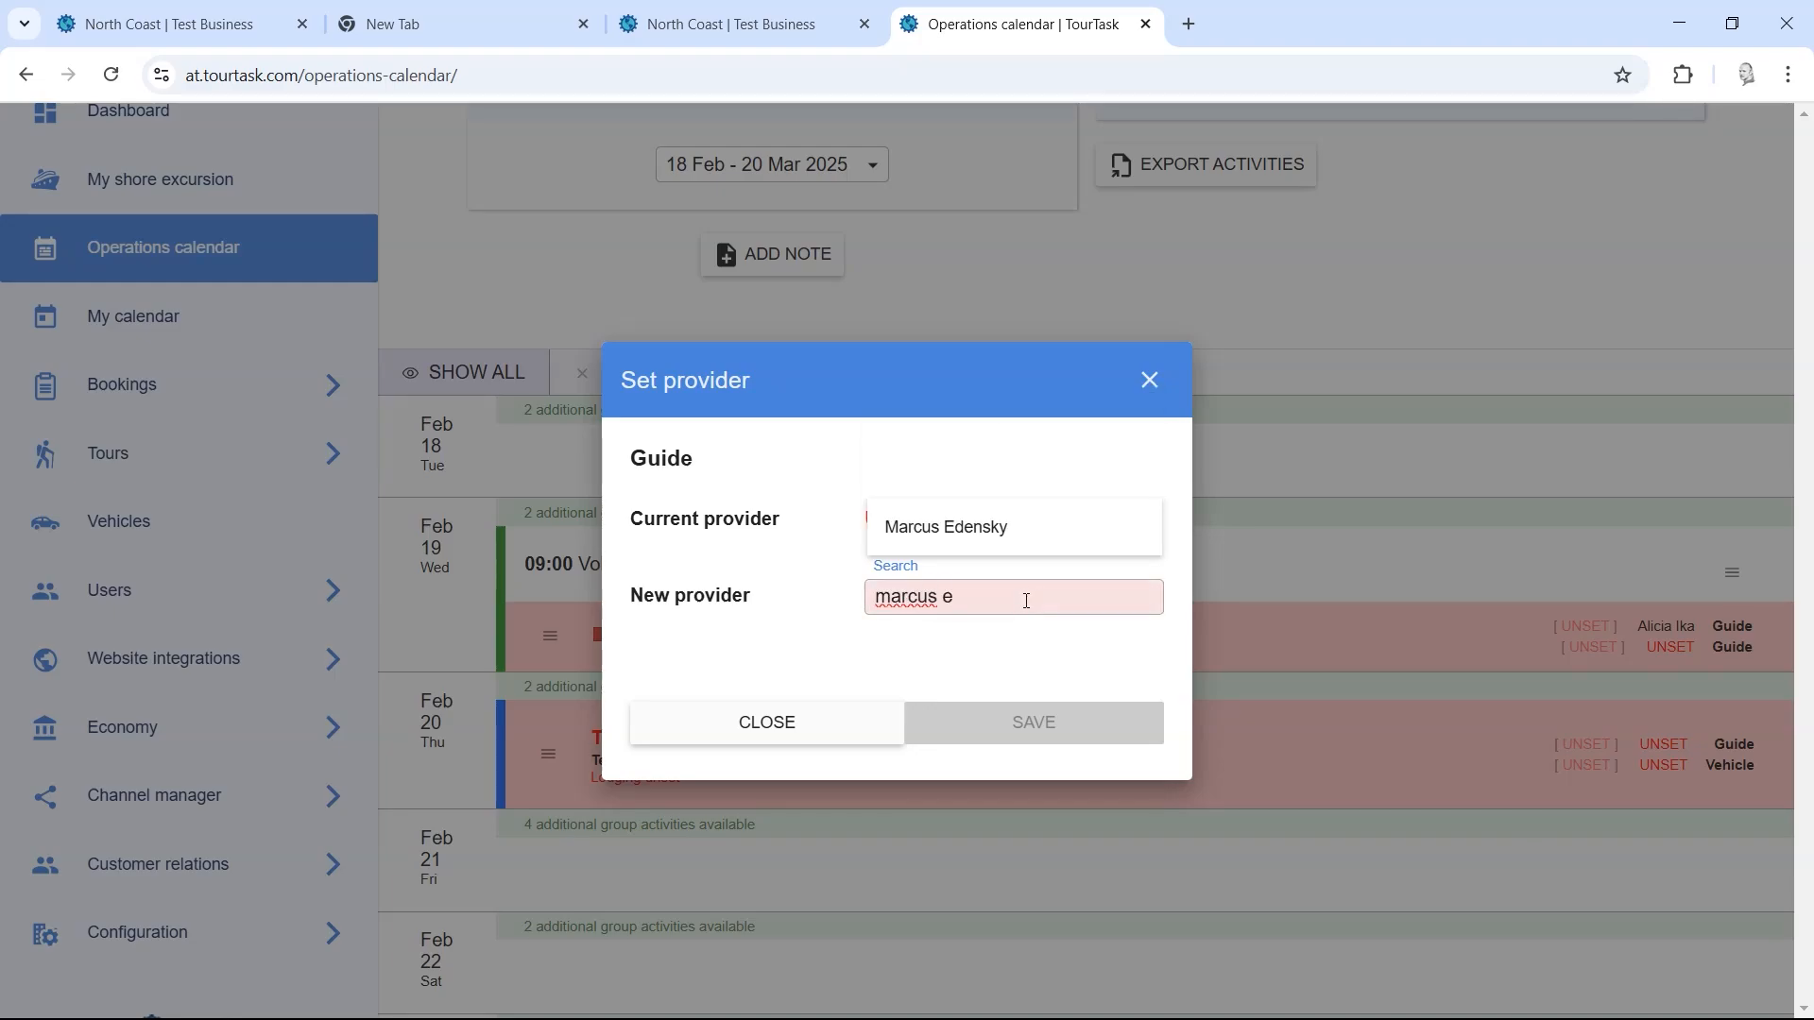
left_click(1022, 529)
left_click(1036, 722)
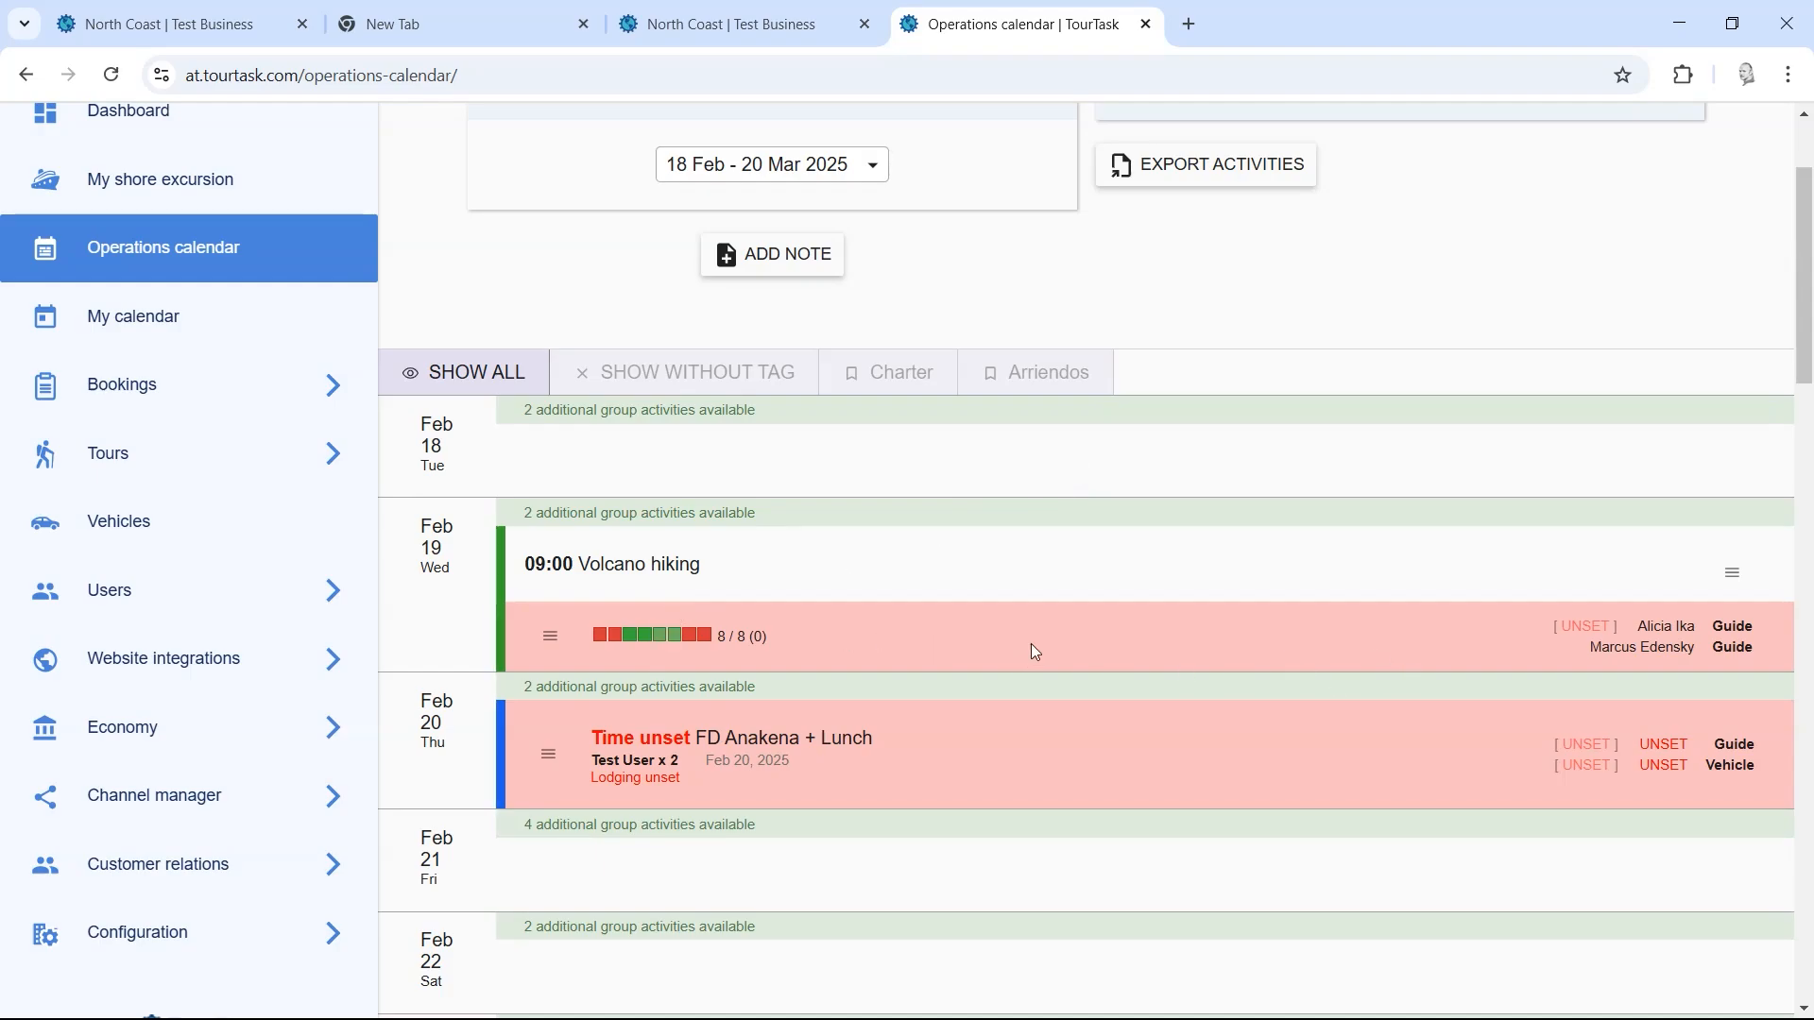
Step: Open a 2-passenger Volcano hiking booking via Manage » and set its lodging to Altiplanico Isla de Pascua
left_click(675, 641)
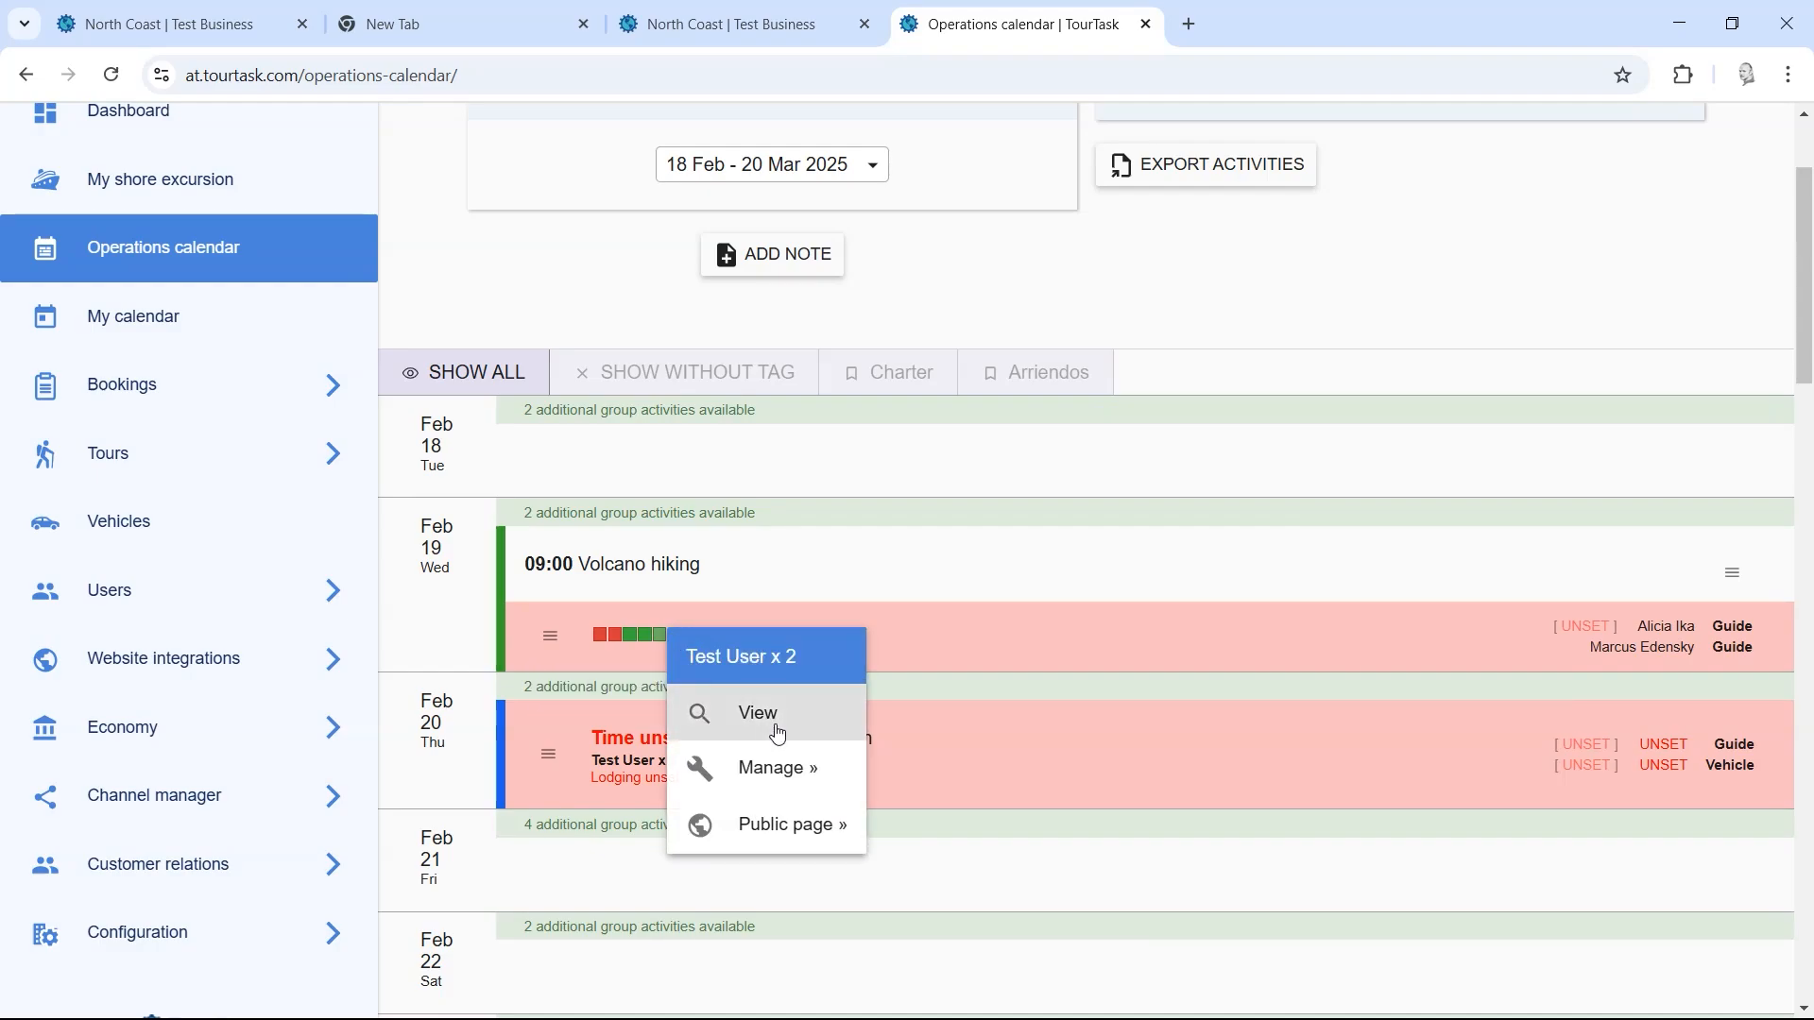
left_click(781, 789)
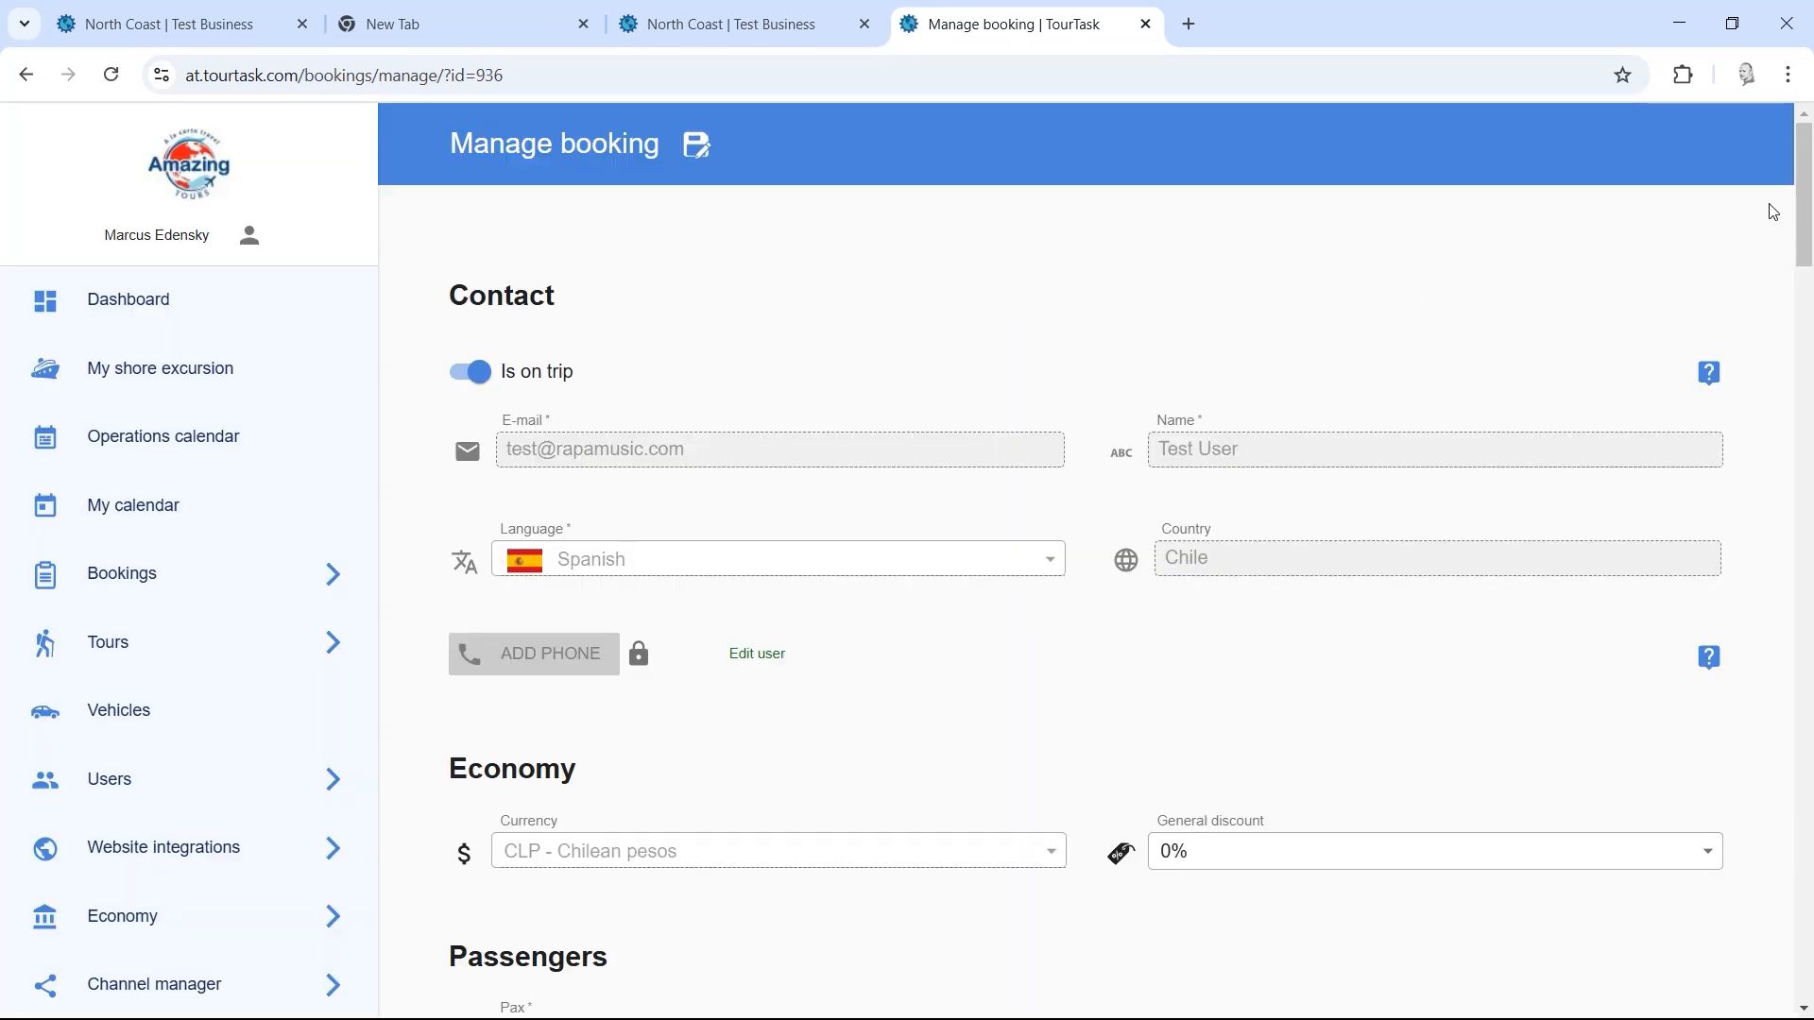
scroll(783, 363, "down", 7)
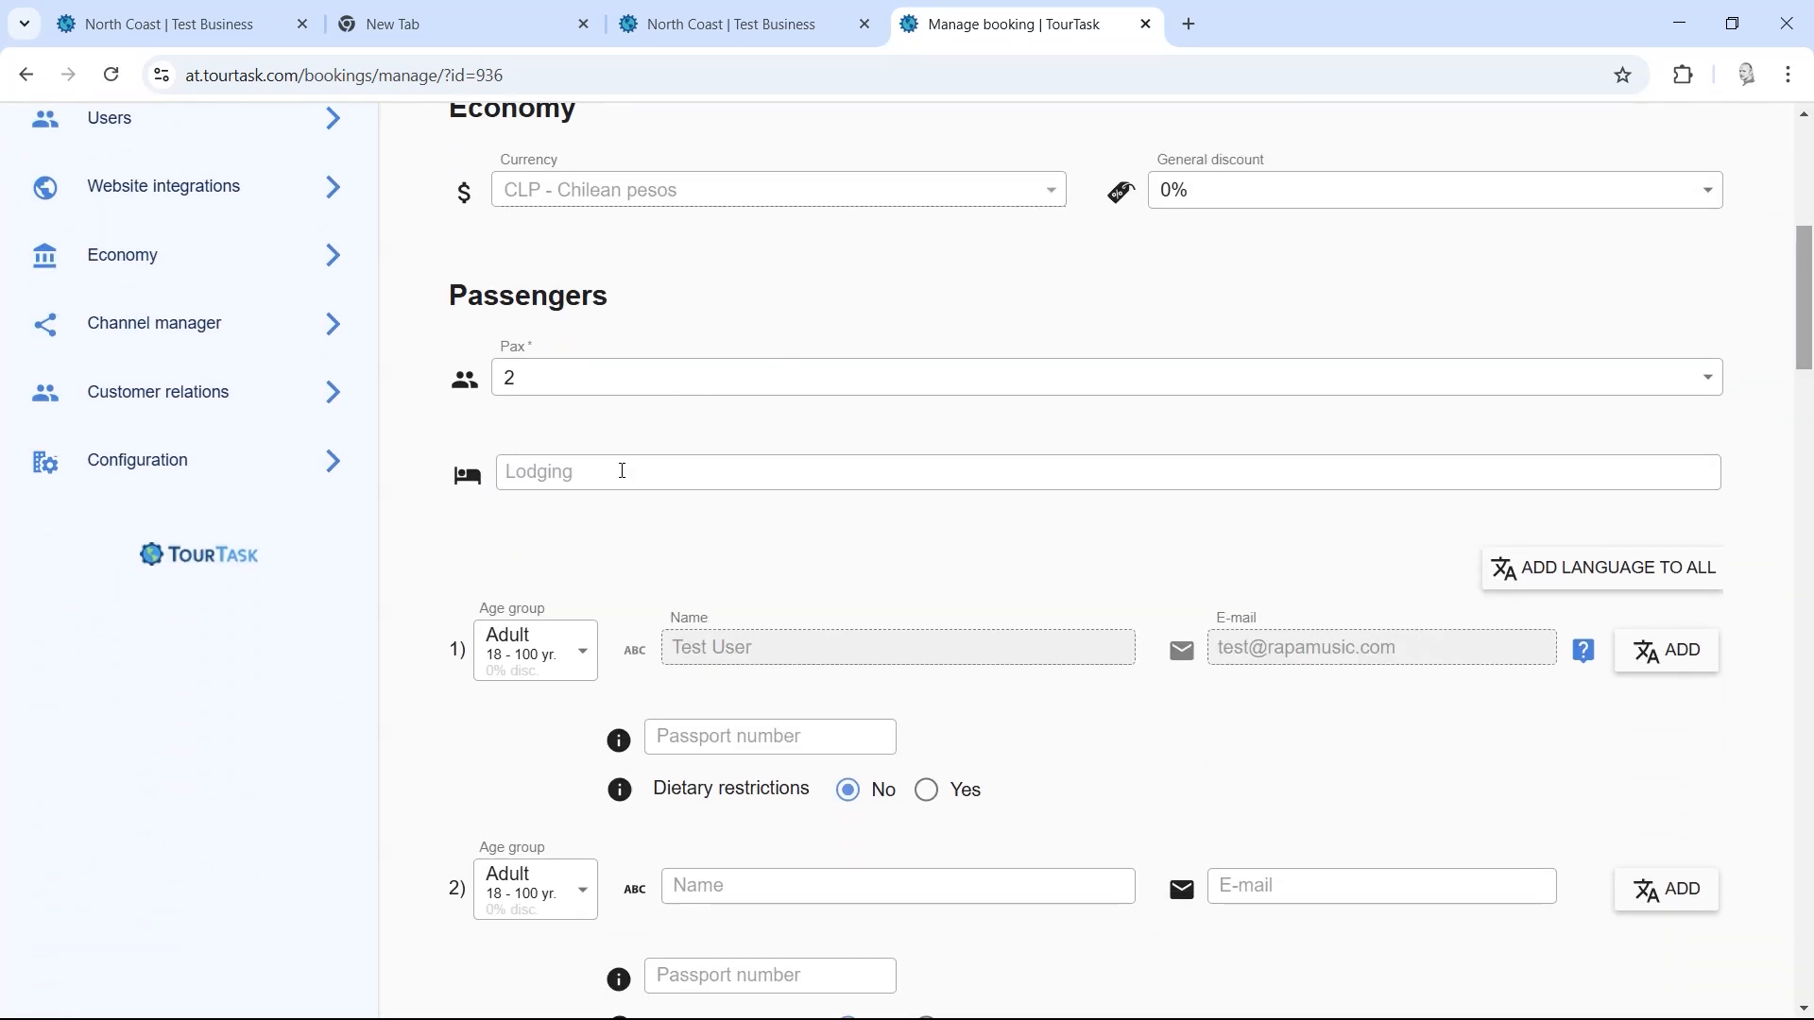
left_click(621, 471)
type("hotel")
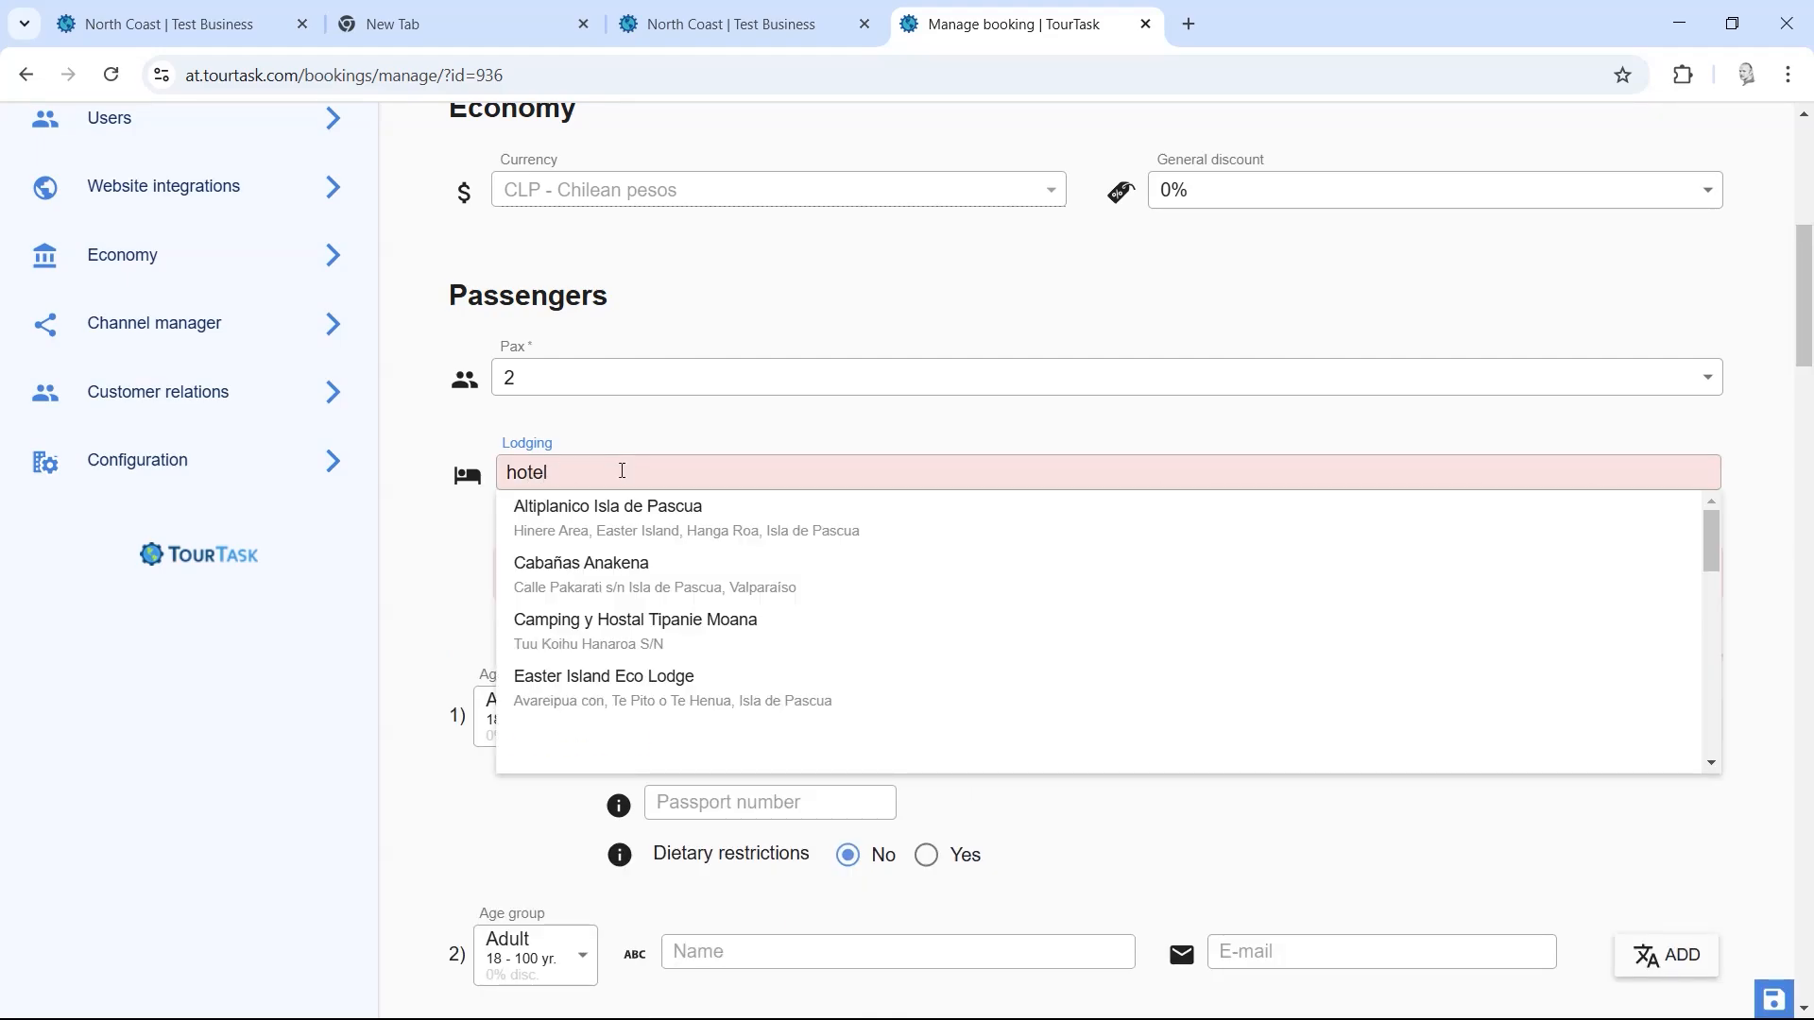
left_click(627, 544)
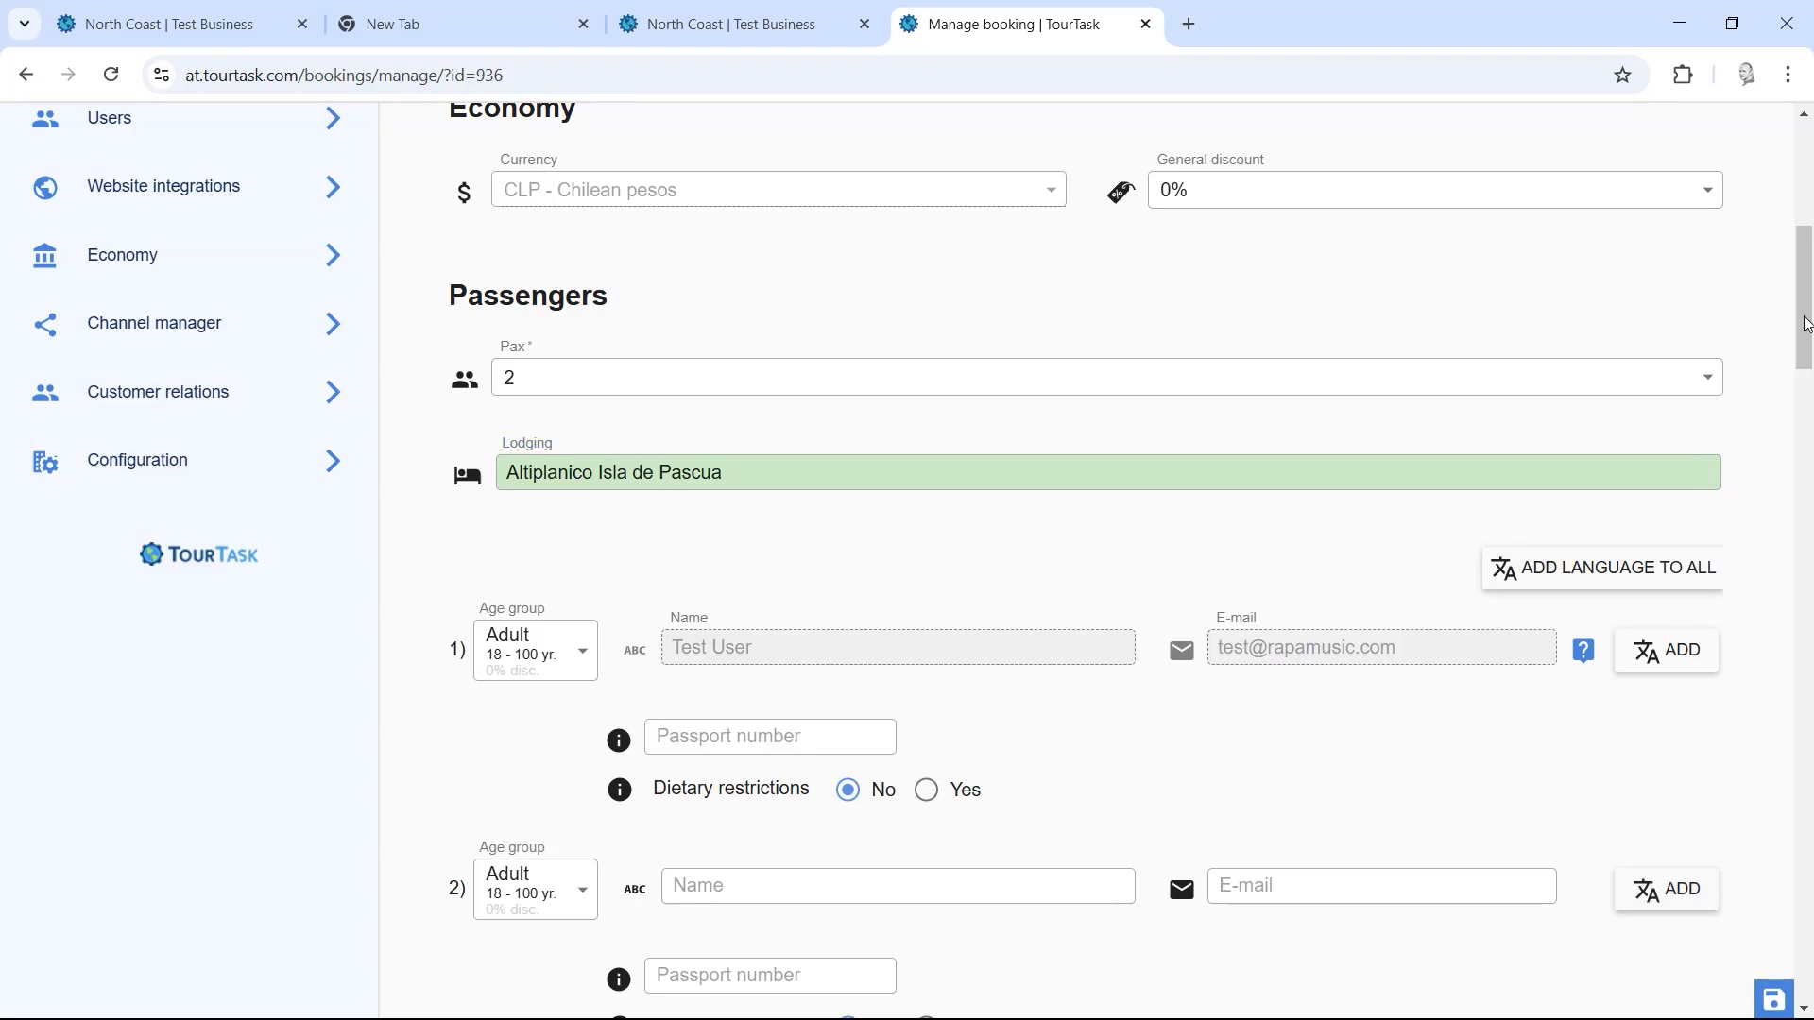
left_click_drag(1806, 324, 1808, 224)
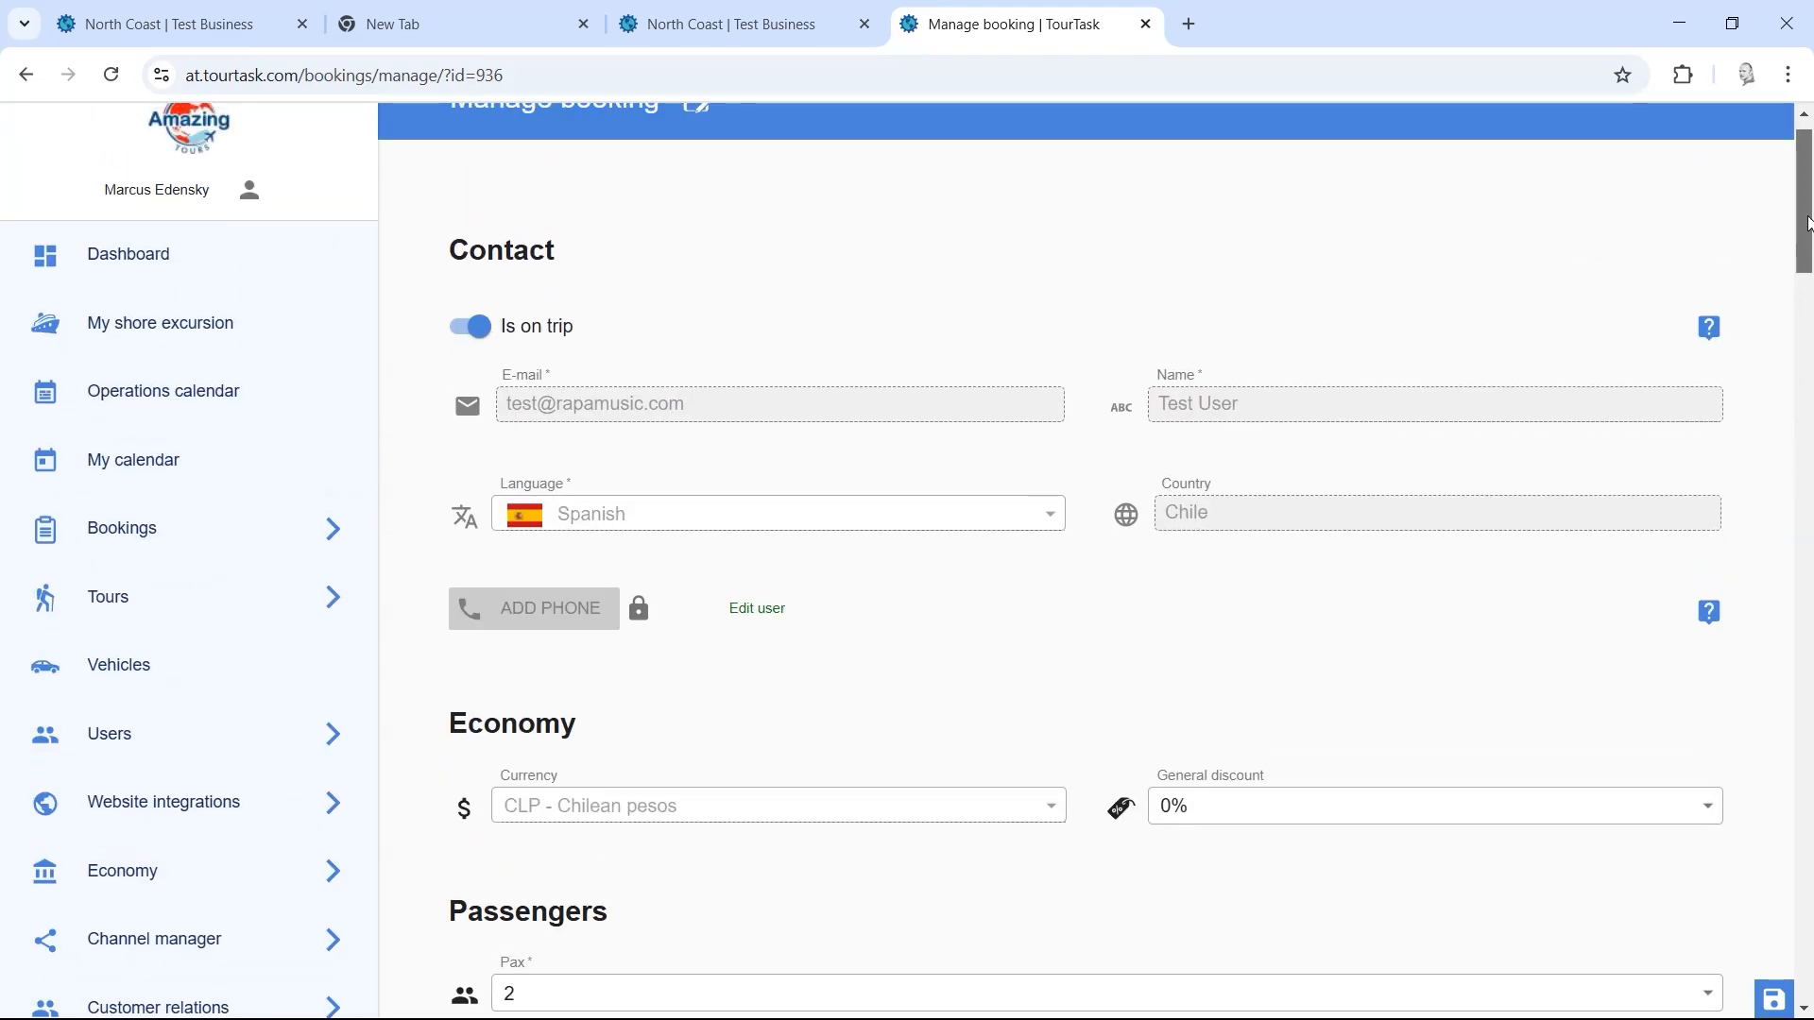
Step: Browse the hiking and recreation tour tabs, then save the booking changes and close the Success dialog
scroll(793, 253, "down", 2)
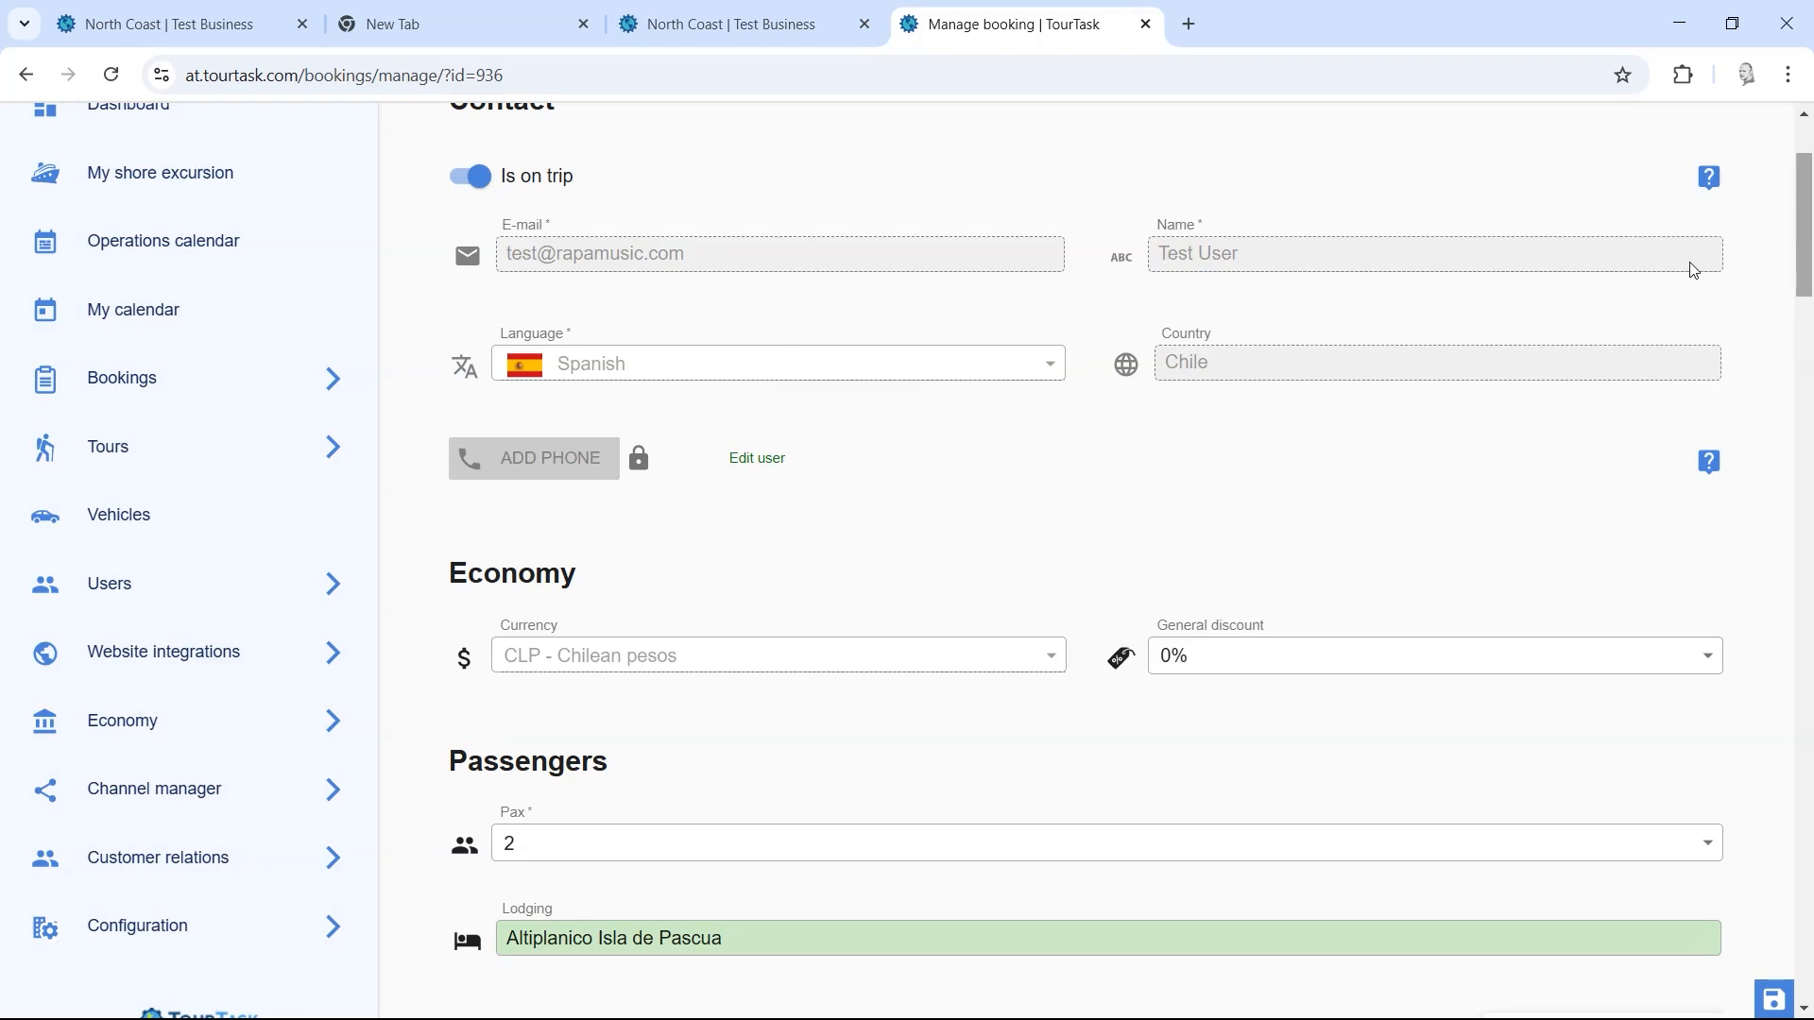
left_click_drag(1806, 245, 1785, 514)
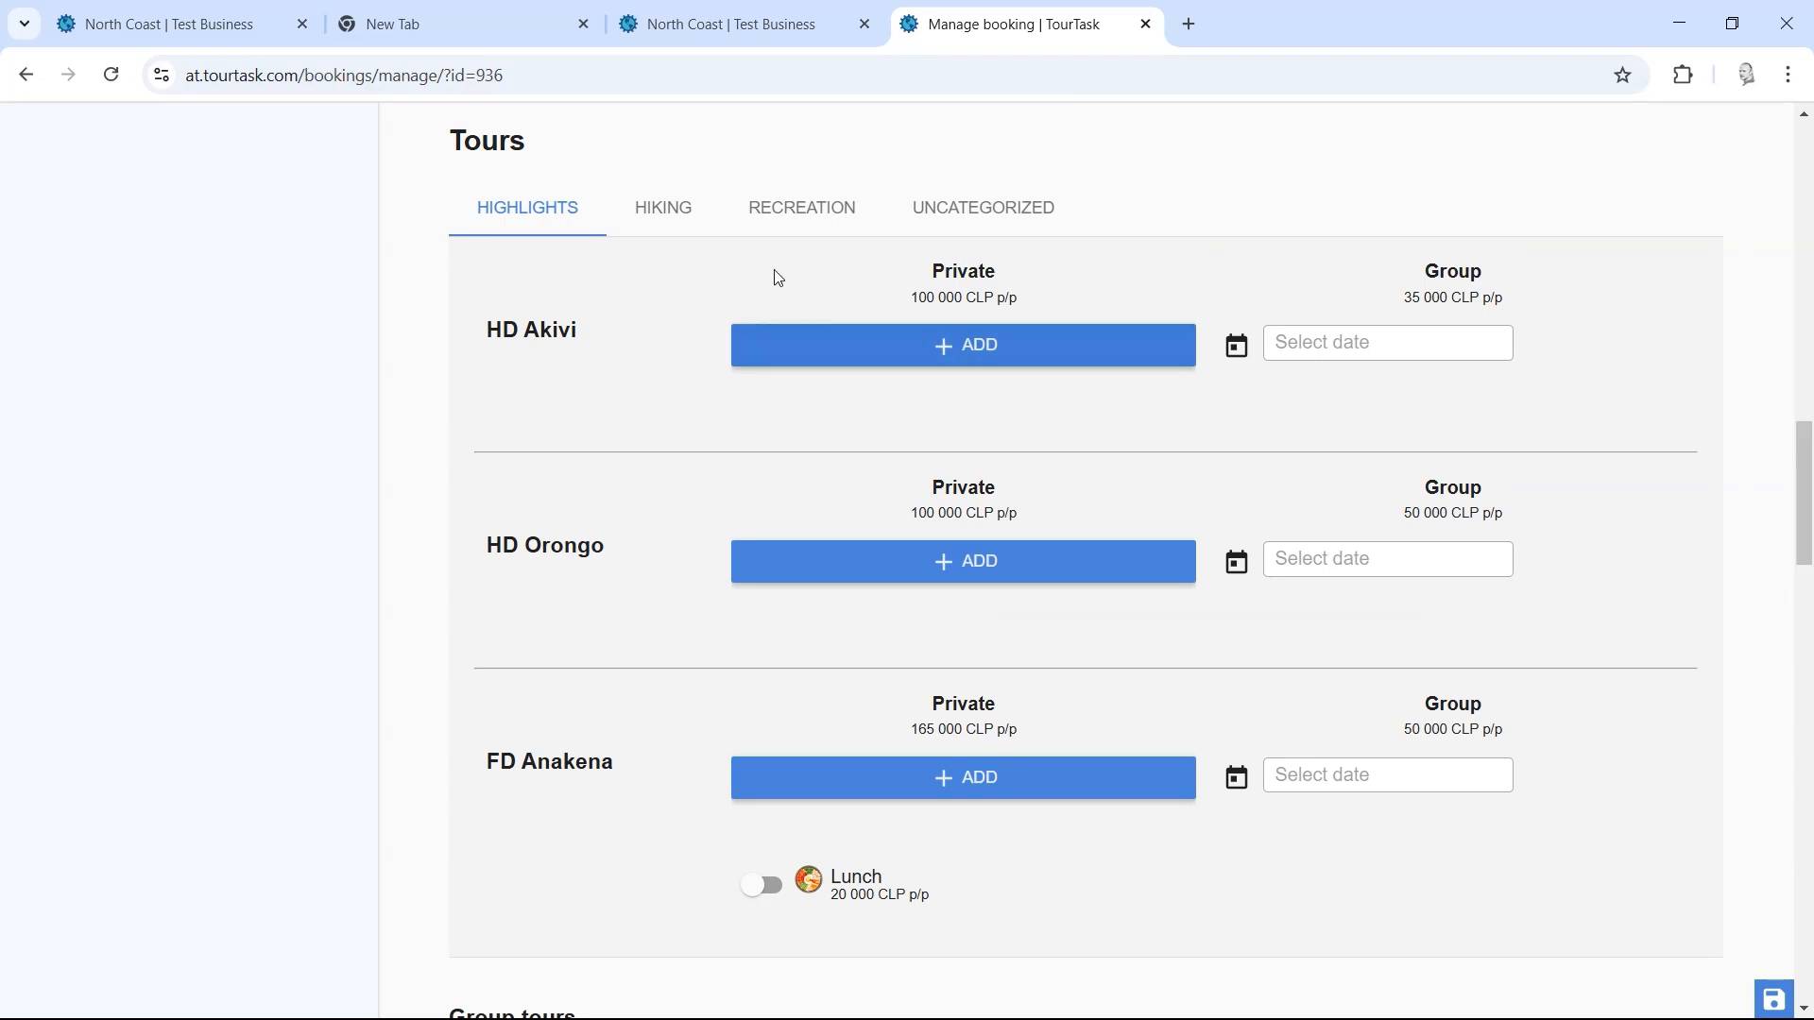
left_click(679, 231)
left_click(799, 219)
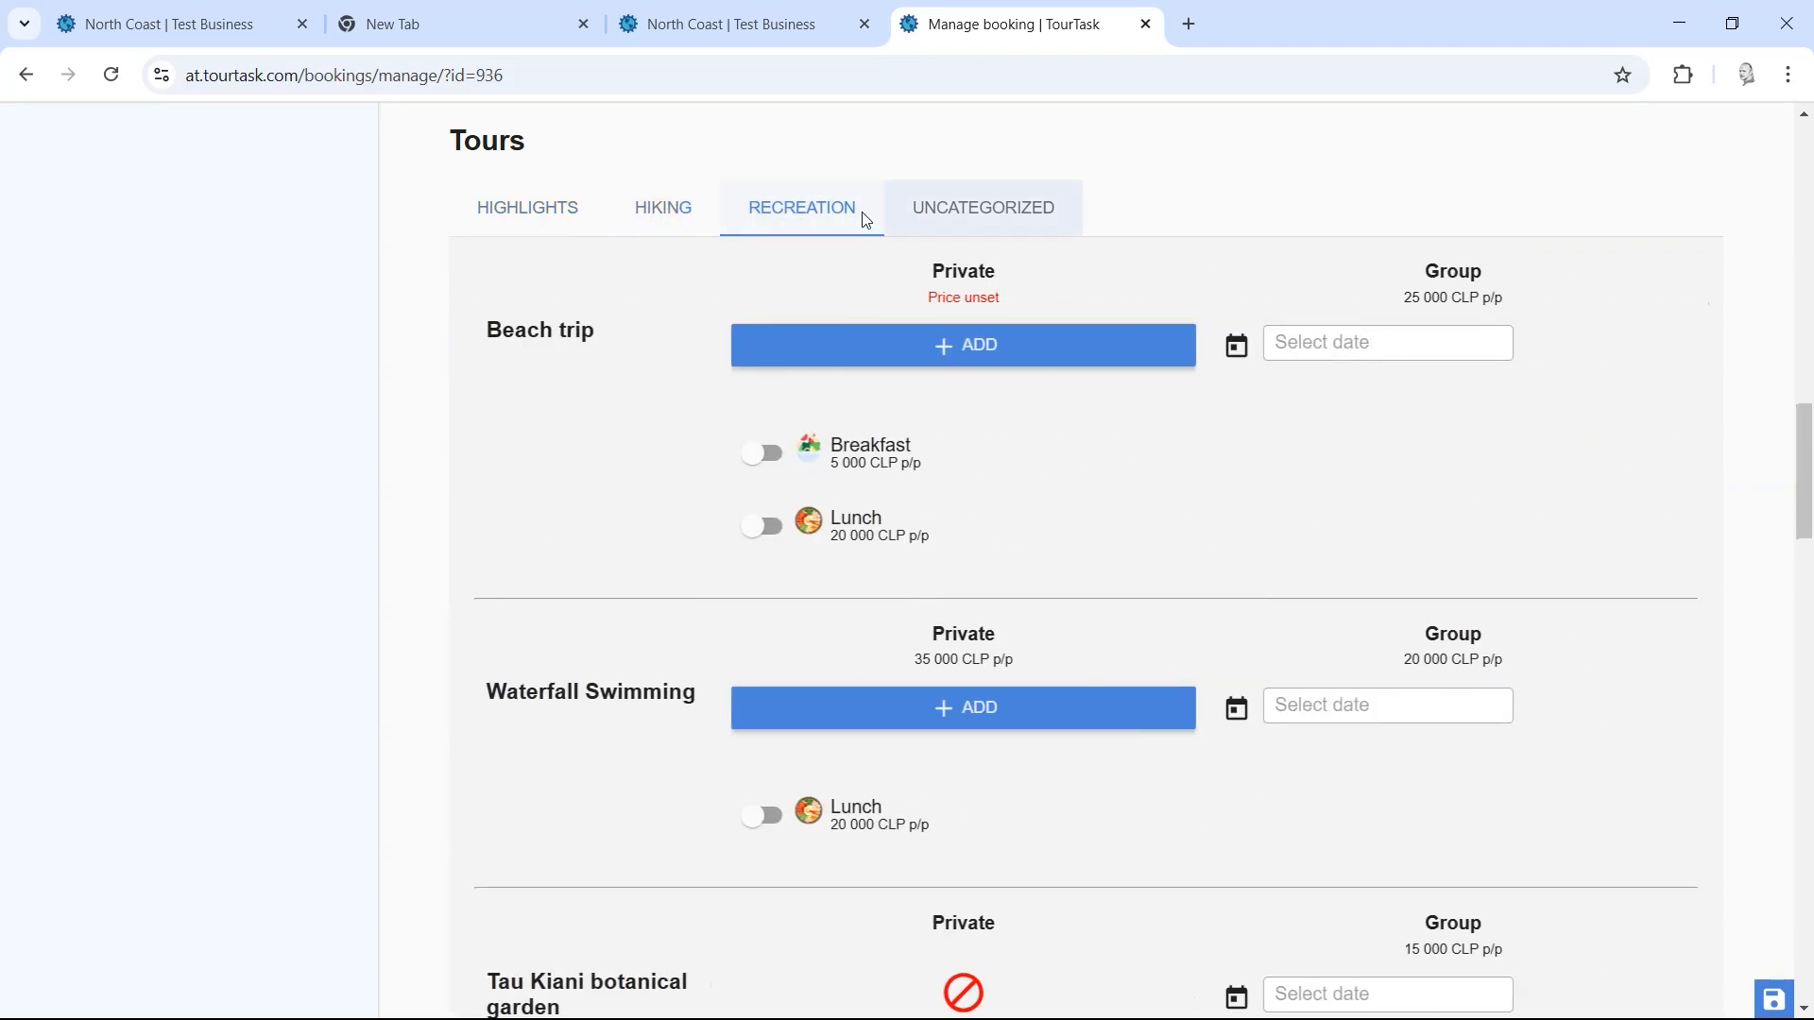
left_click_drag(1804, 488, 1803, 642)
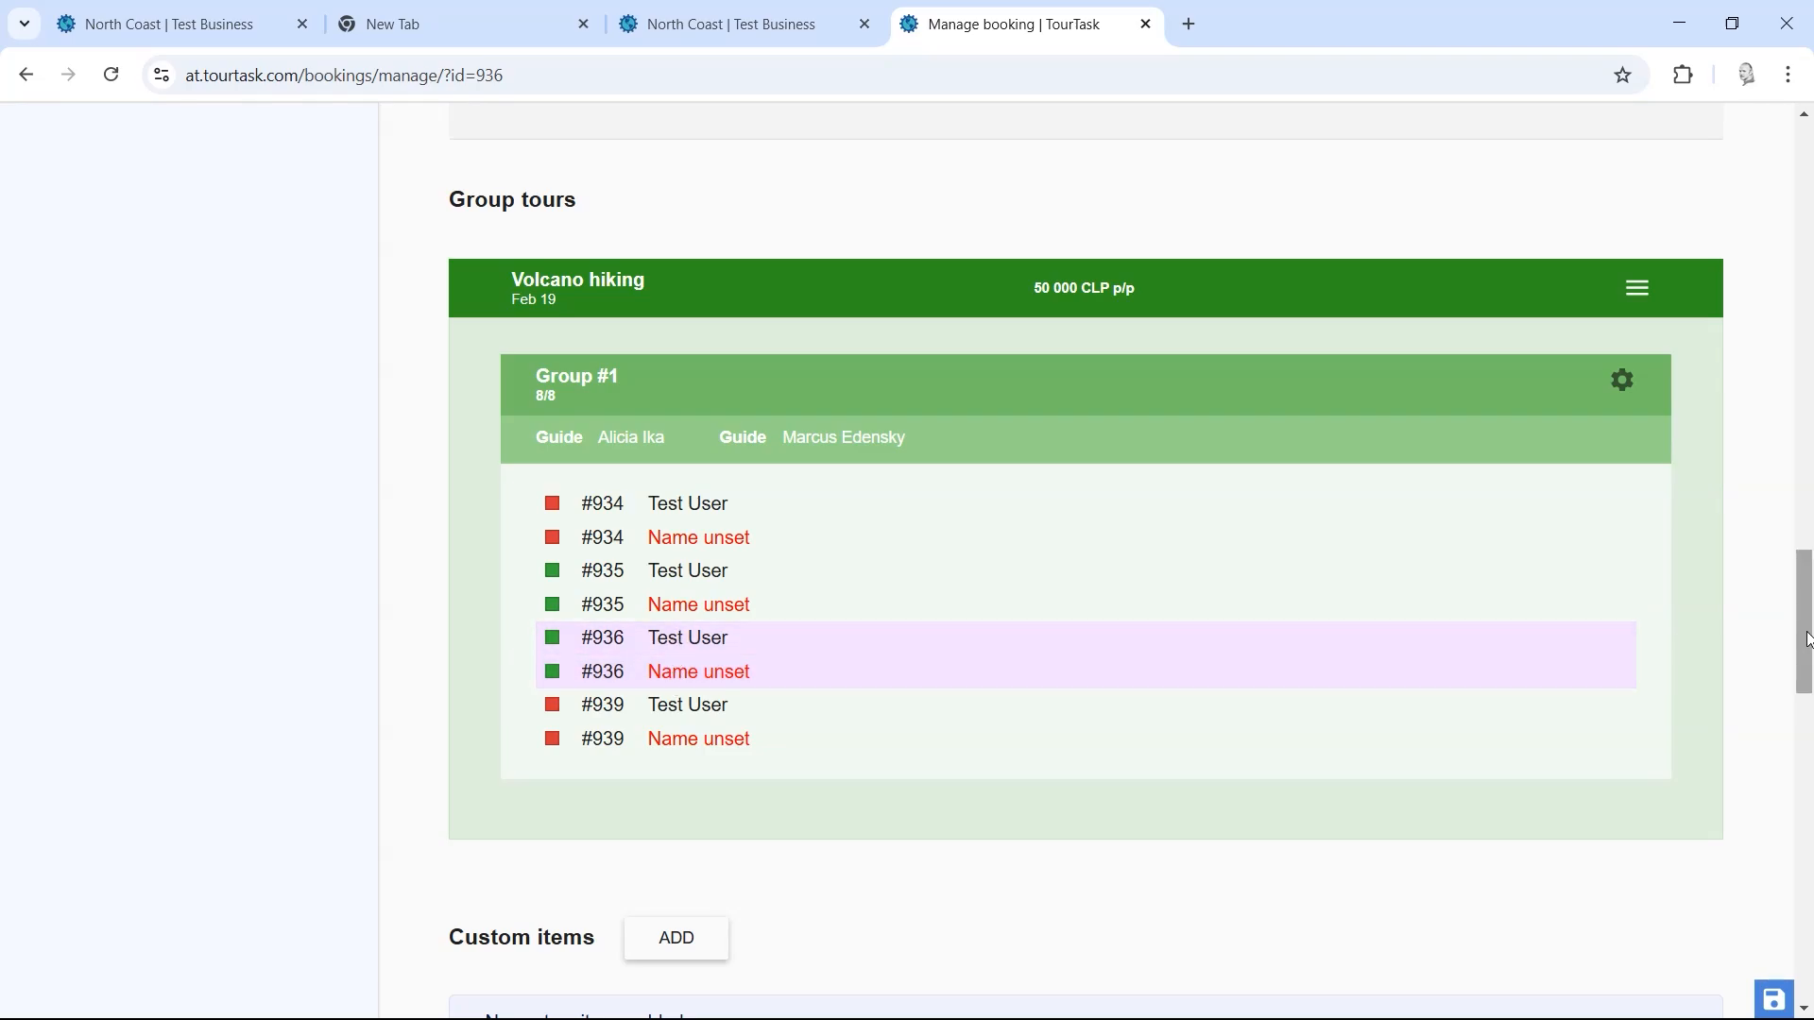
left_click_drag(1804, 650, 1807, 887)
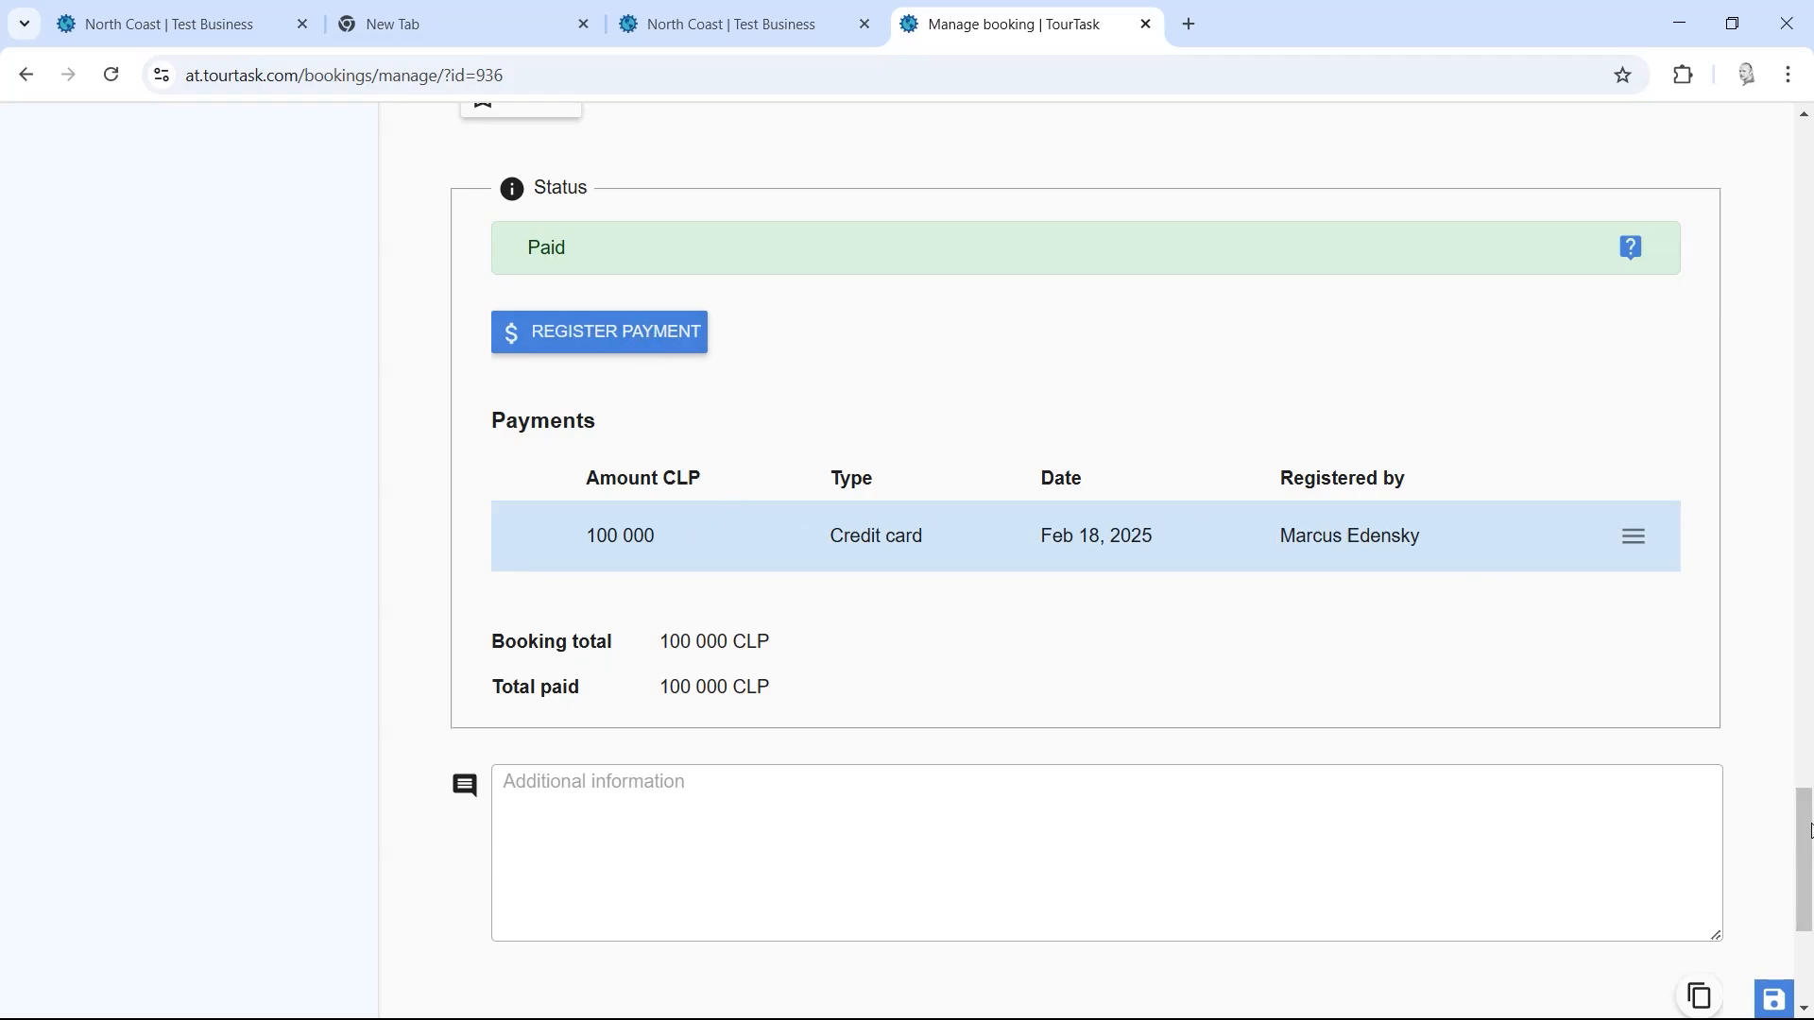
left_click_drag(1809, 831, 1807, 898)
left_click(1138, 799)
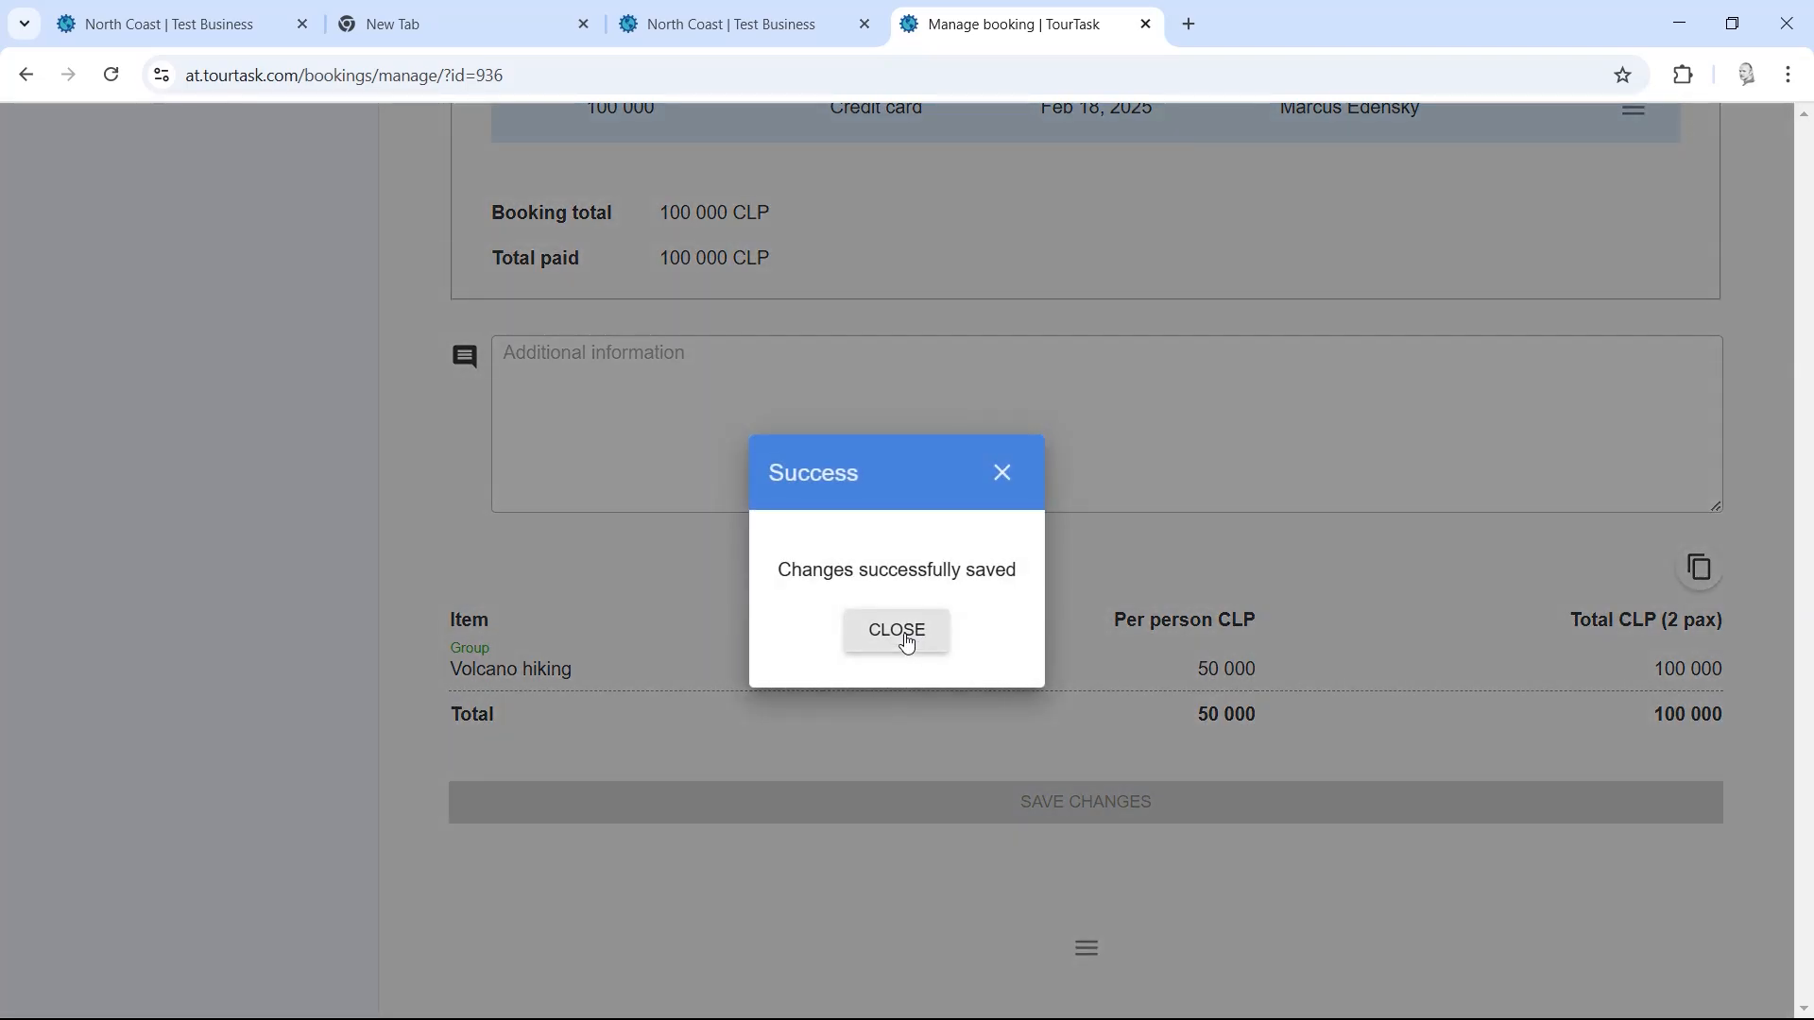
left_click(905, 639)
left_click_drag(1800, 931, 1798, 192)
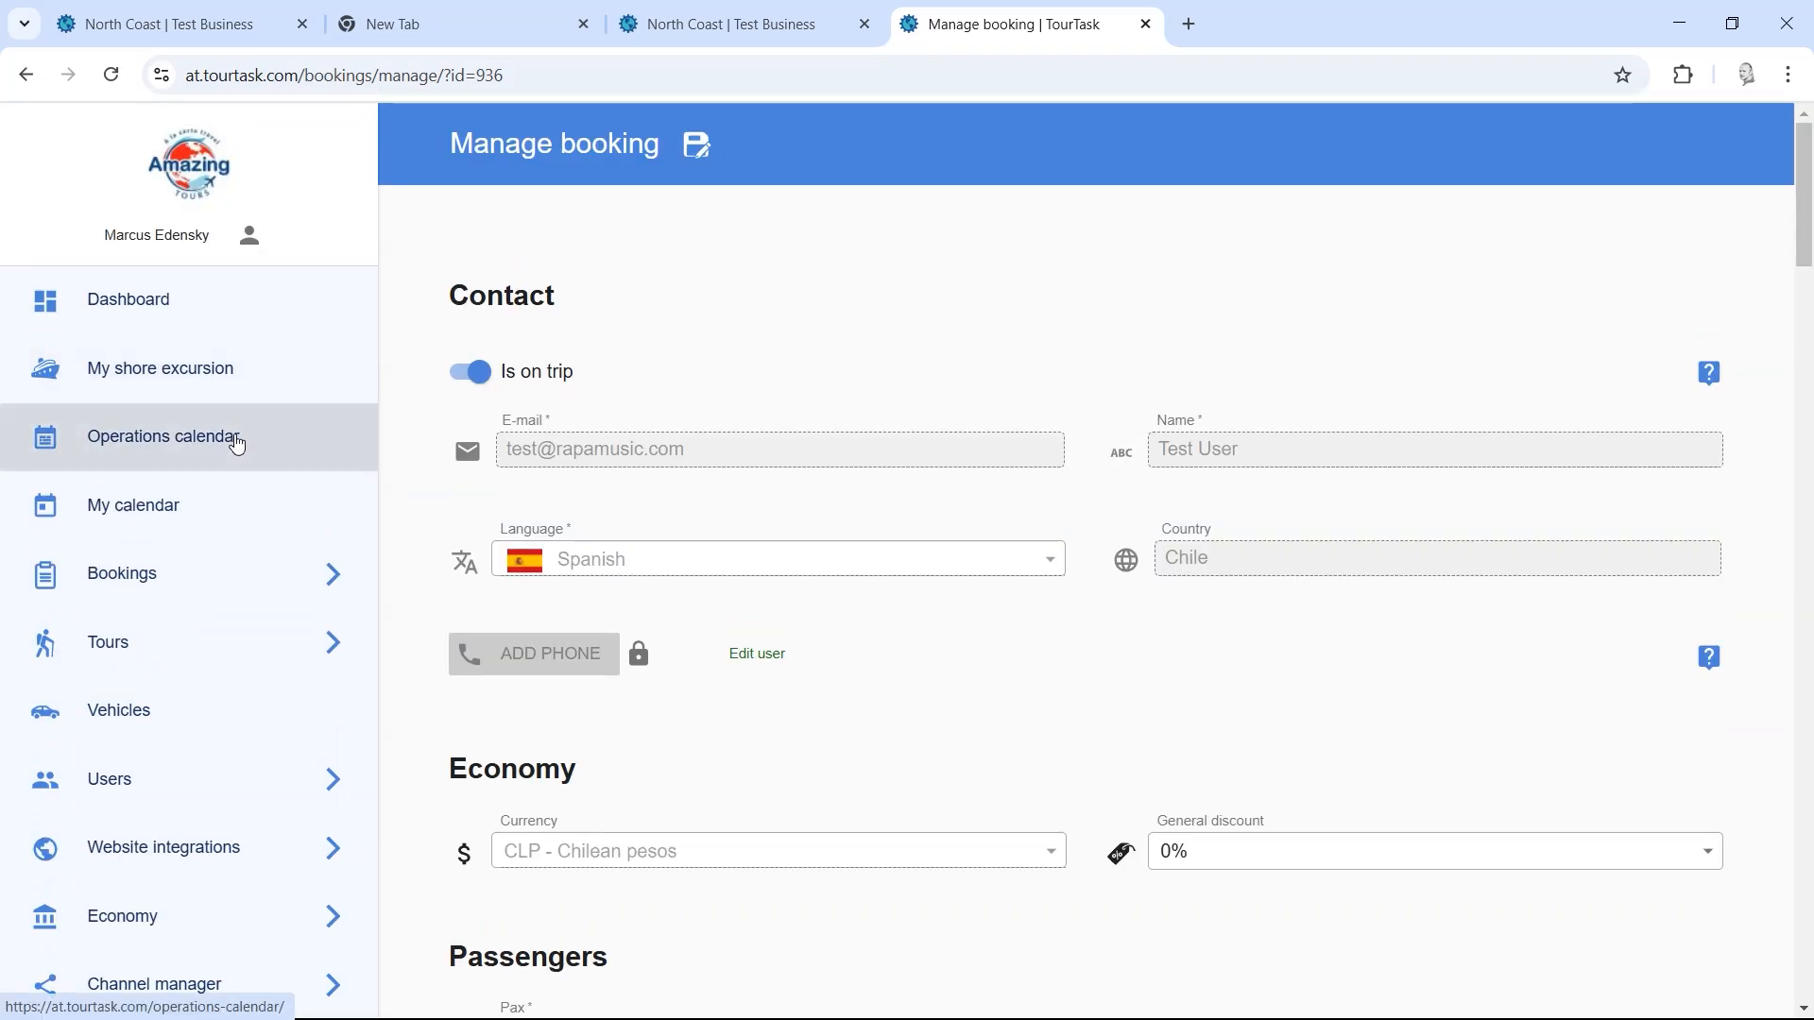
Step: Return to the Operations calendar, close two extra tabs, and check the Volcano hiking pair's Altiplanico lodging
left_click(237, 444)
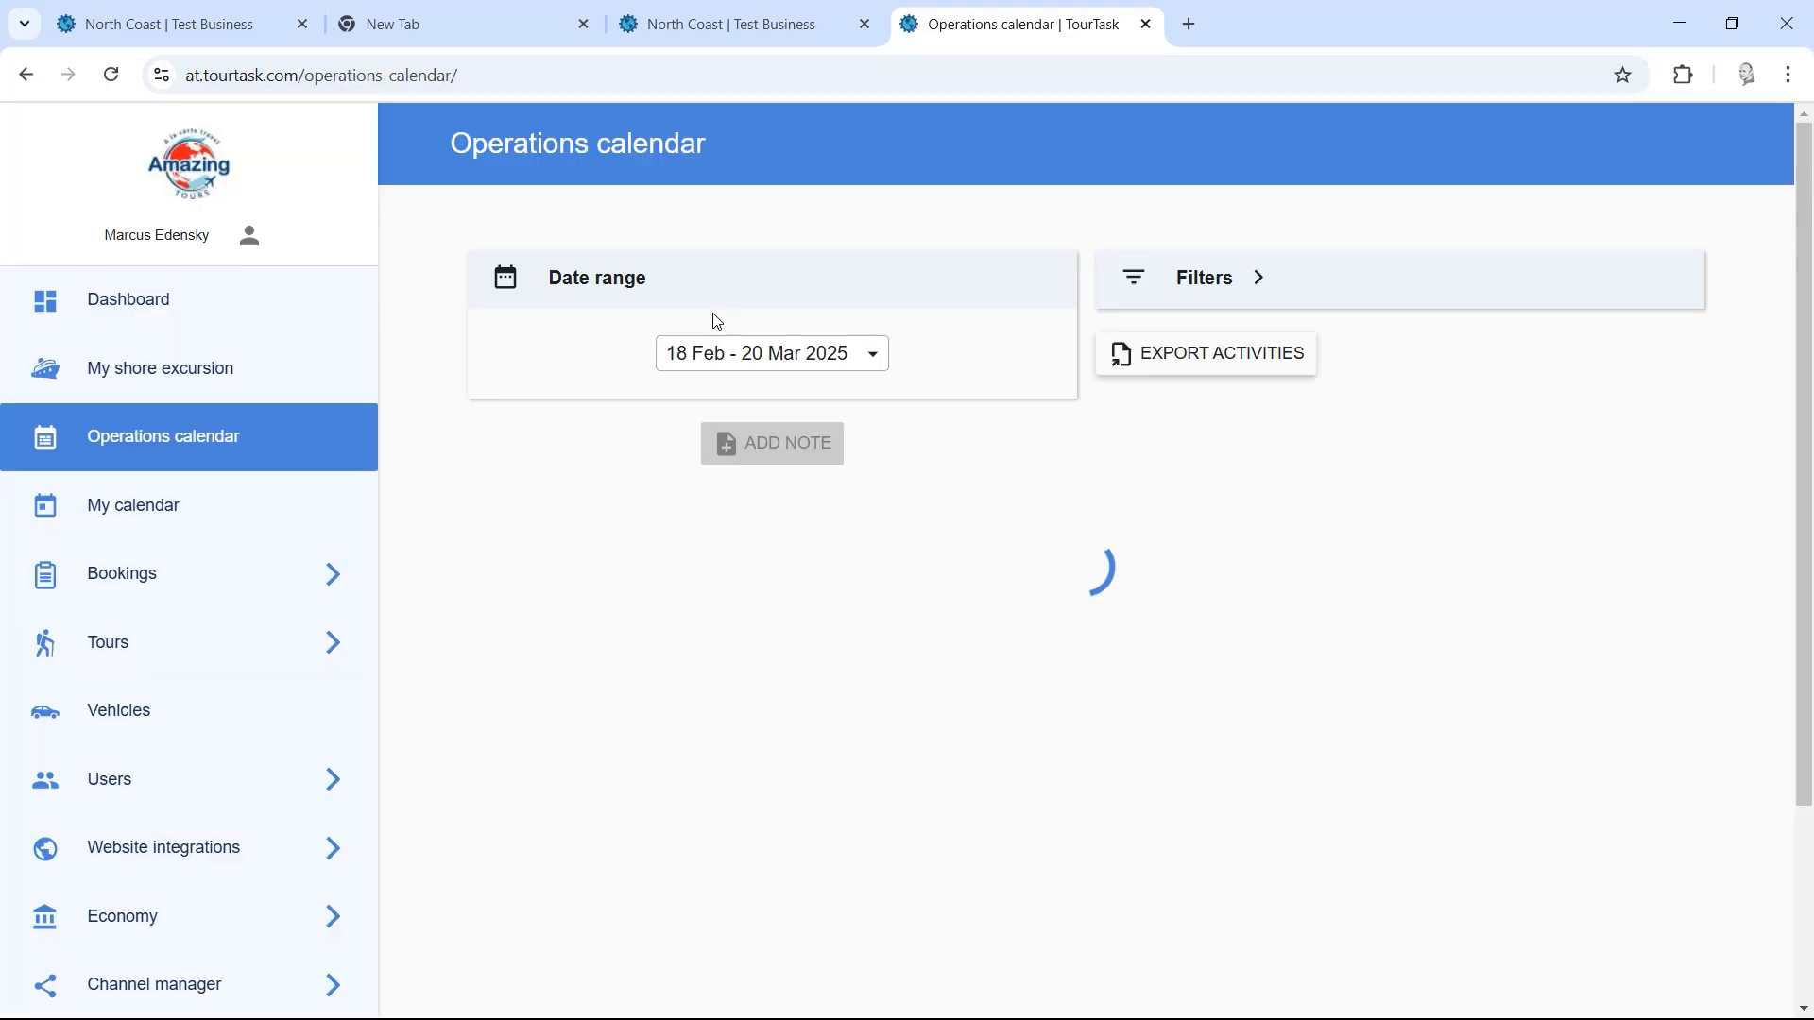
middle_click(166, 9)
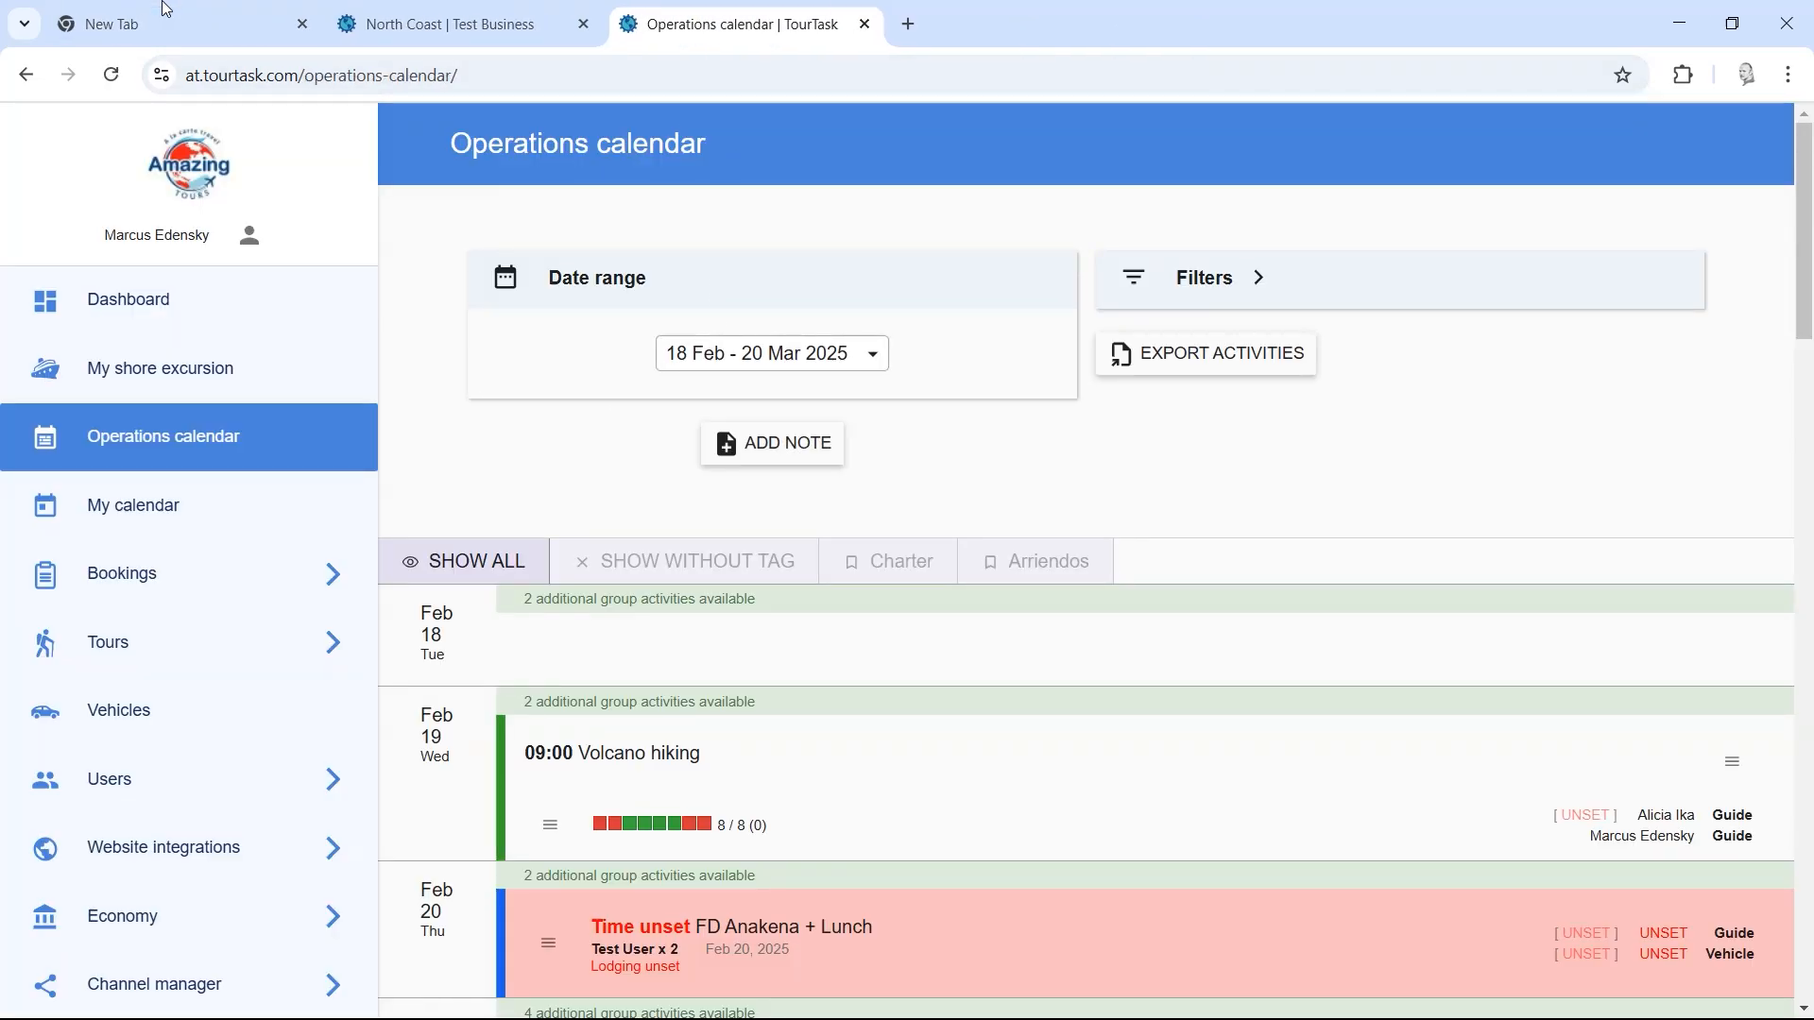
middle_click(166, 10)
middle_click(166, 9)
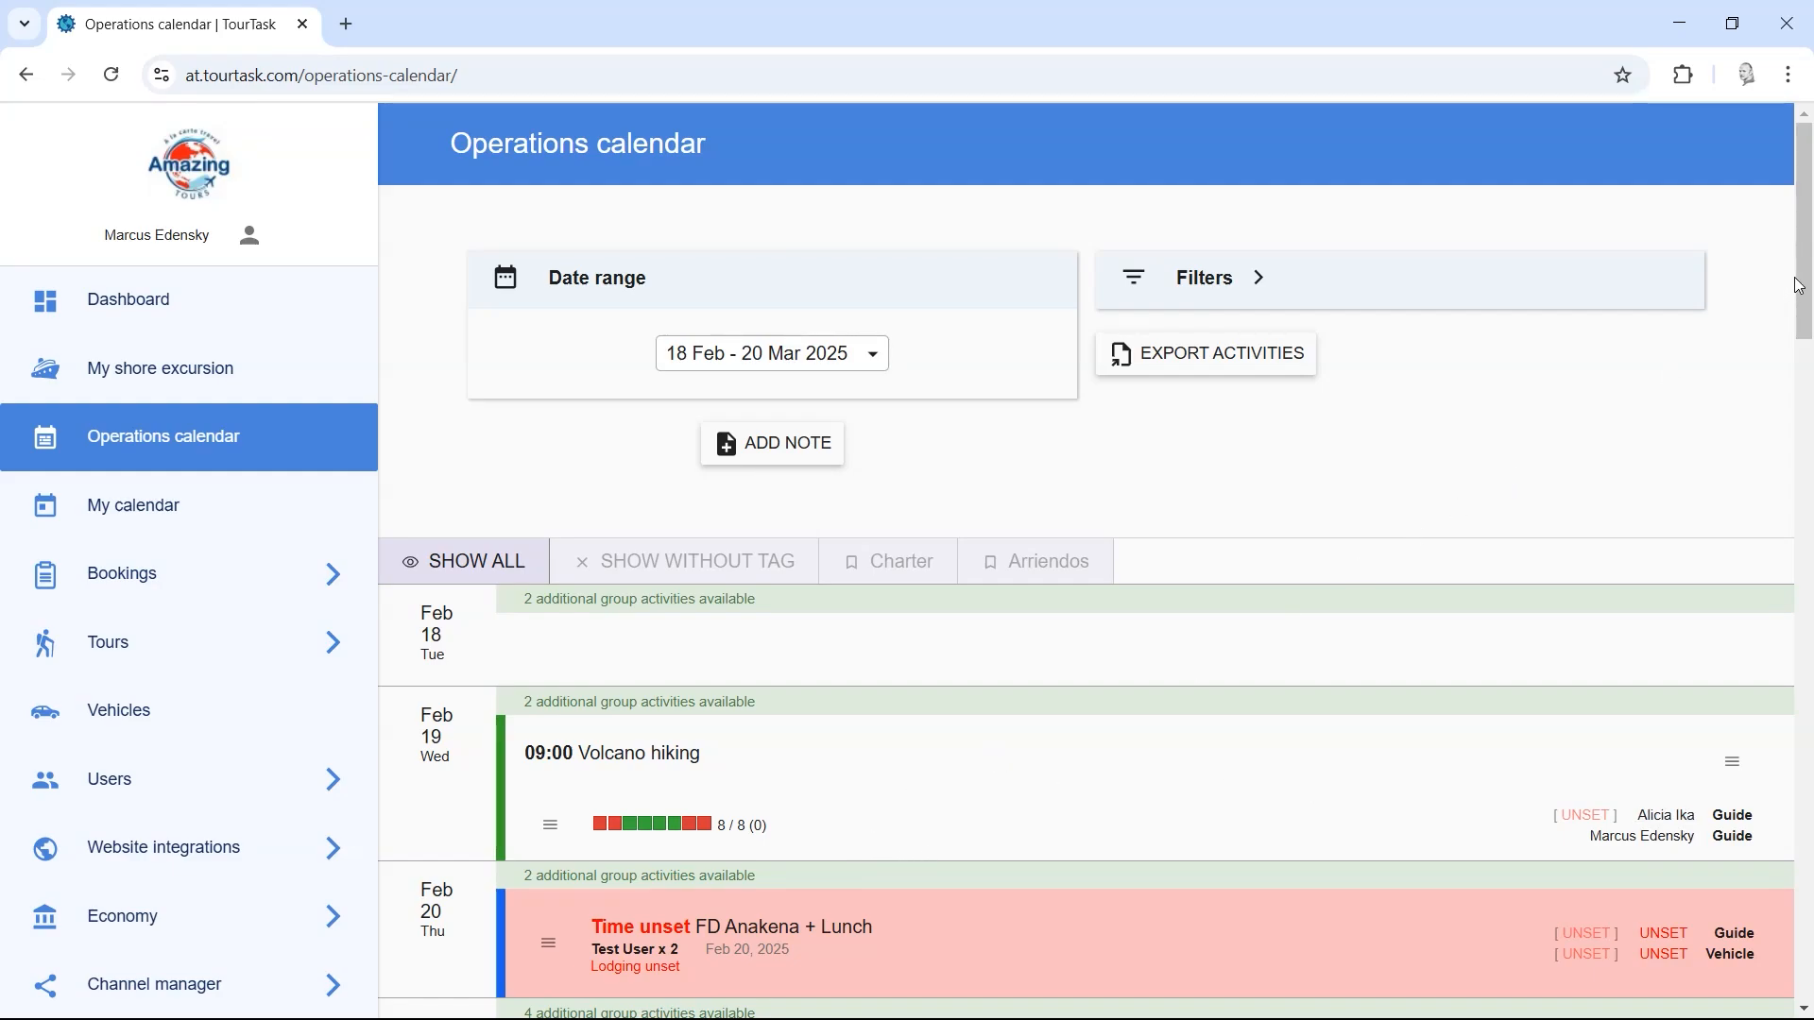
scroll(919, 480, "down", 4)
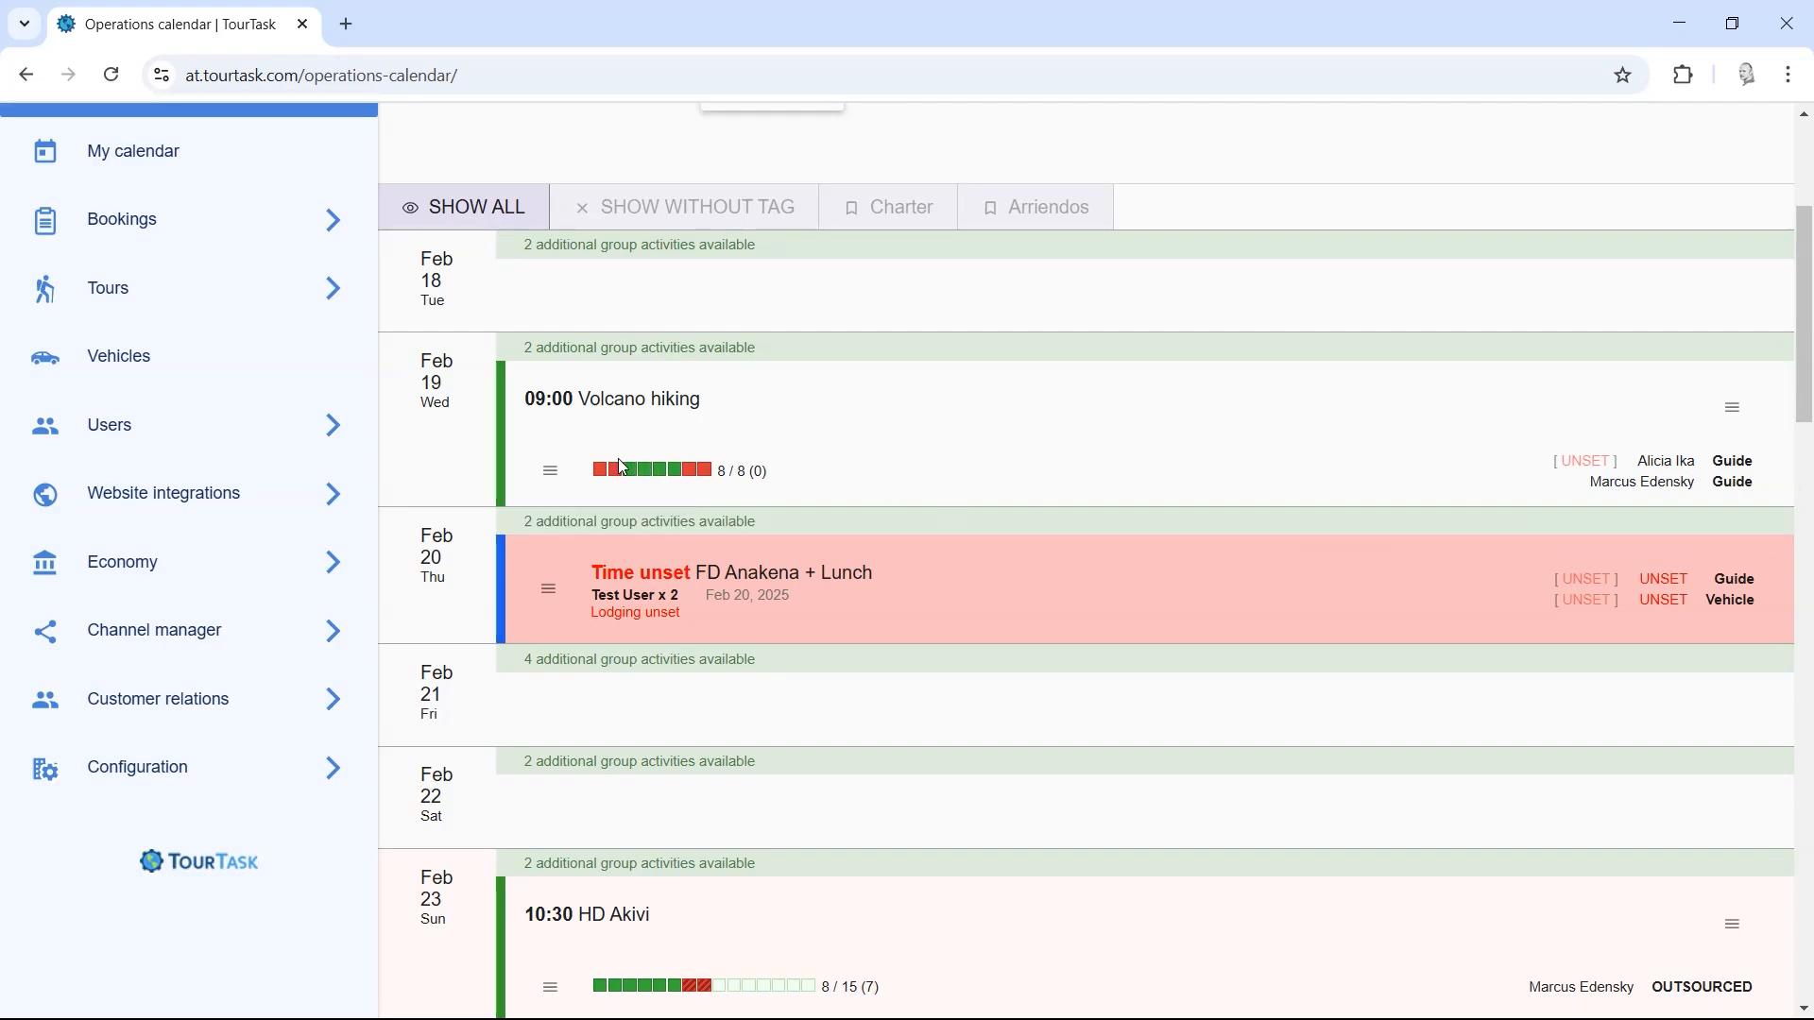
mouse_move(620, 479)
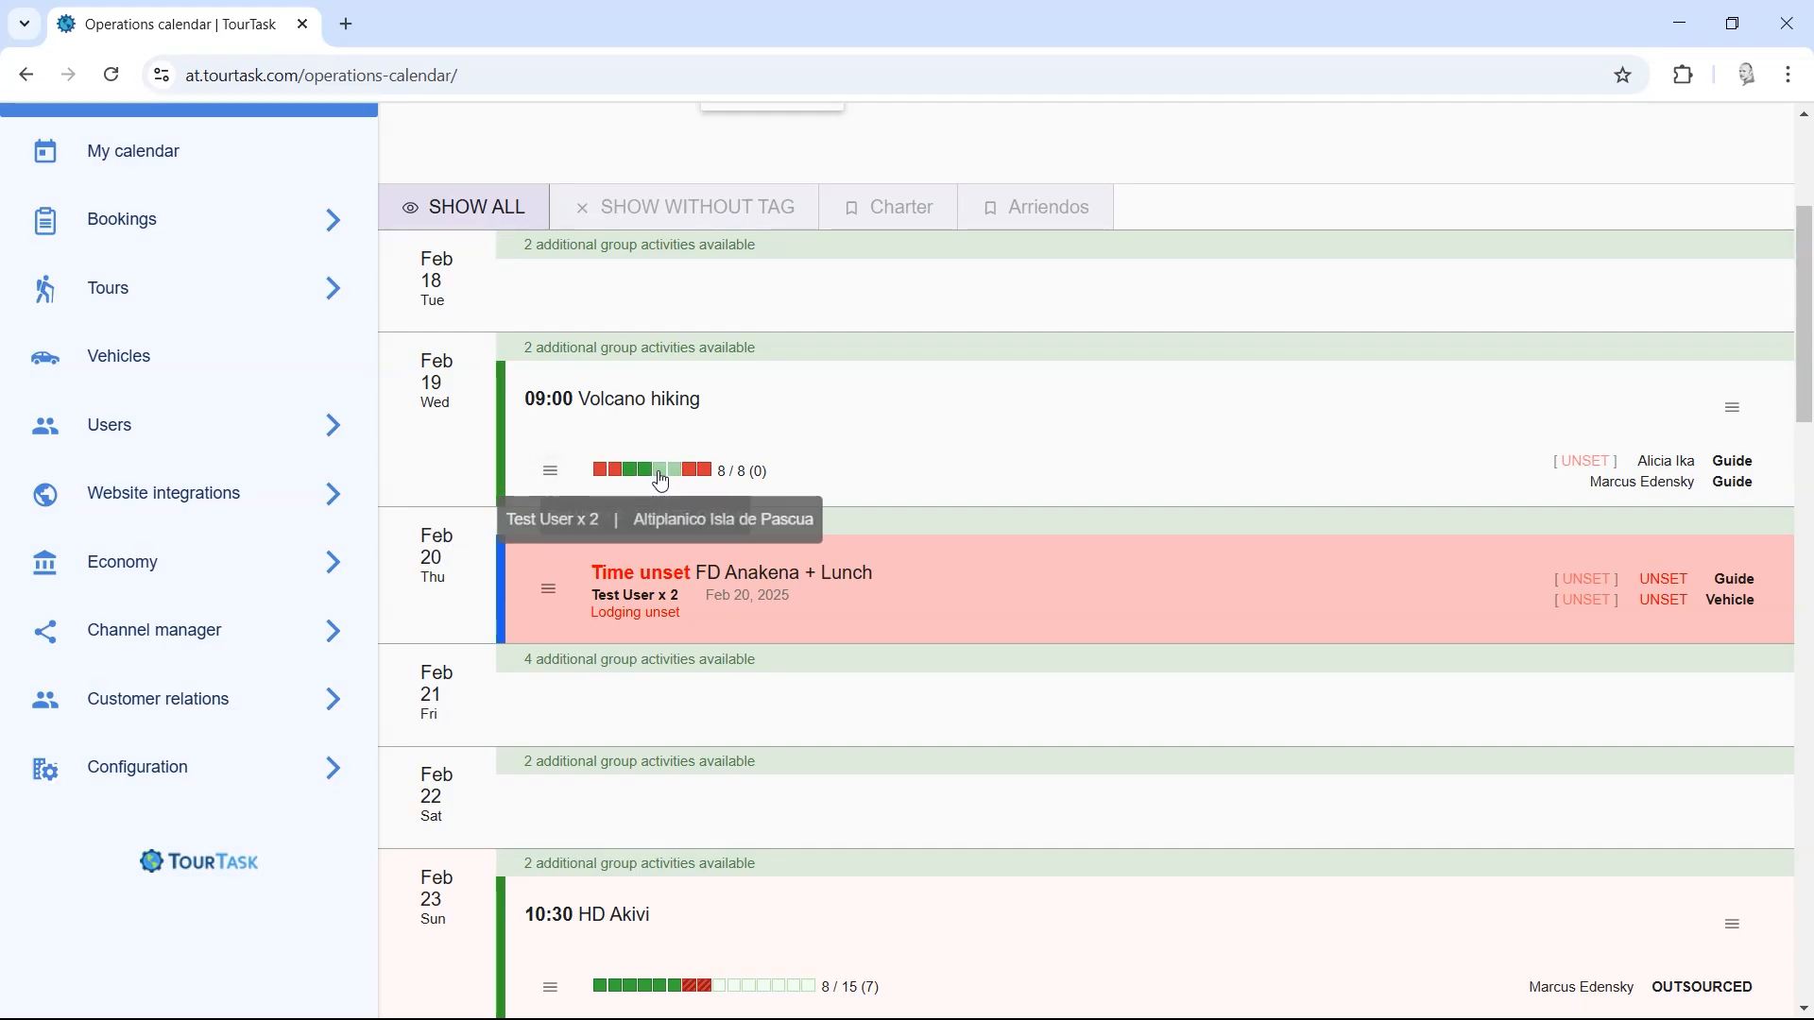
mouse_move(690, 481)
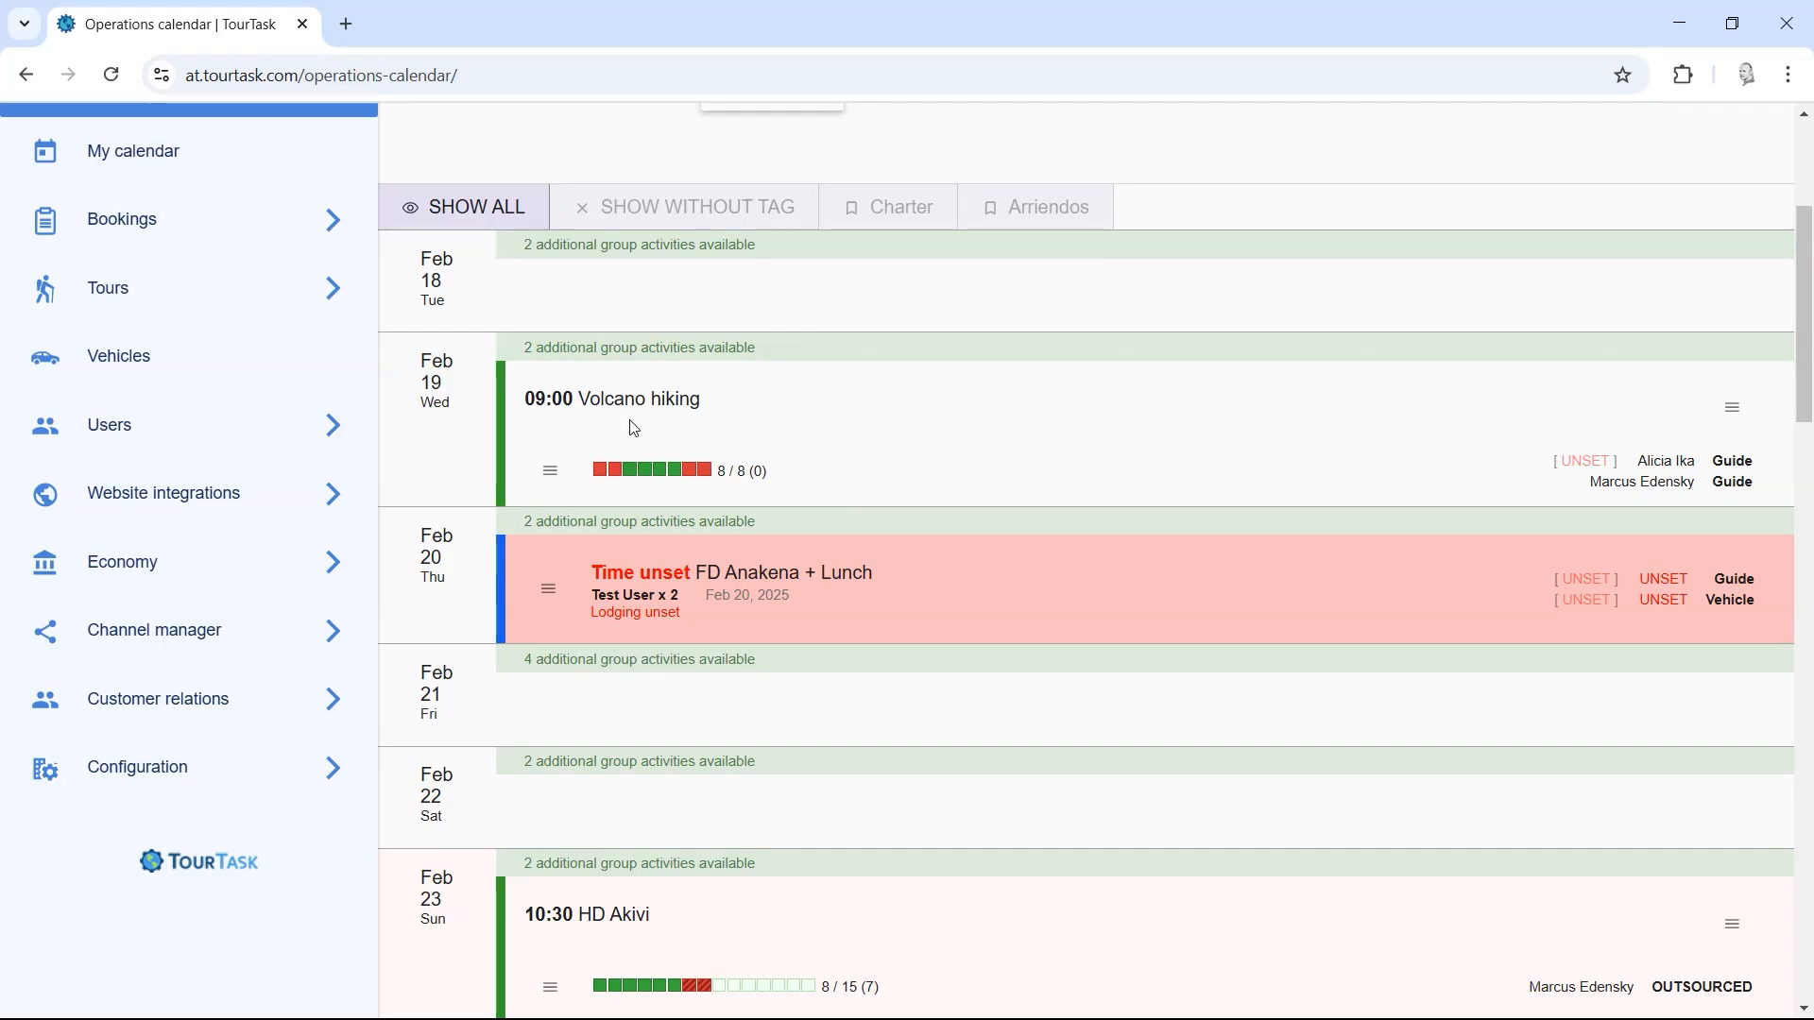
left_click(617, 475)
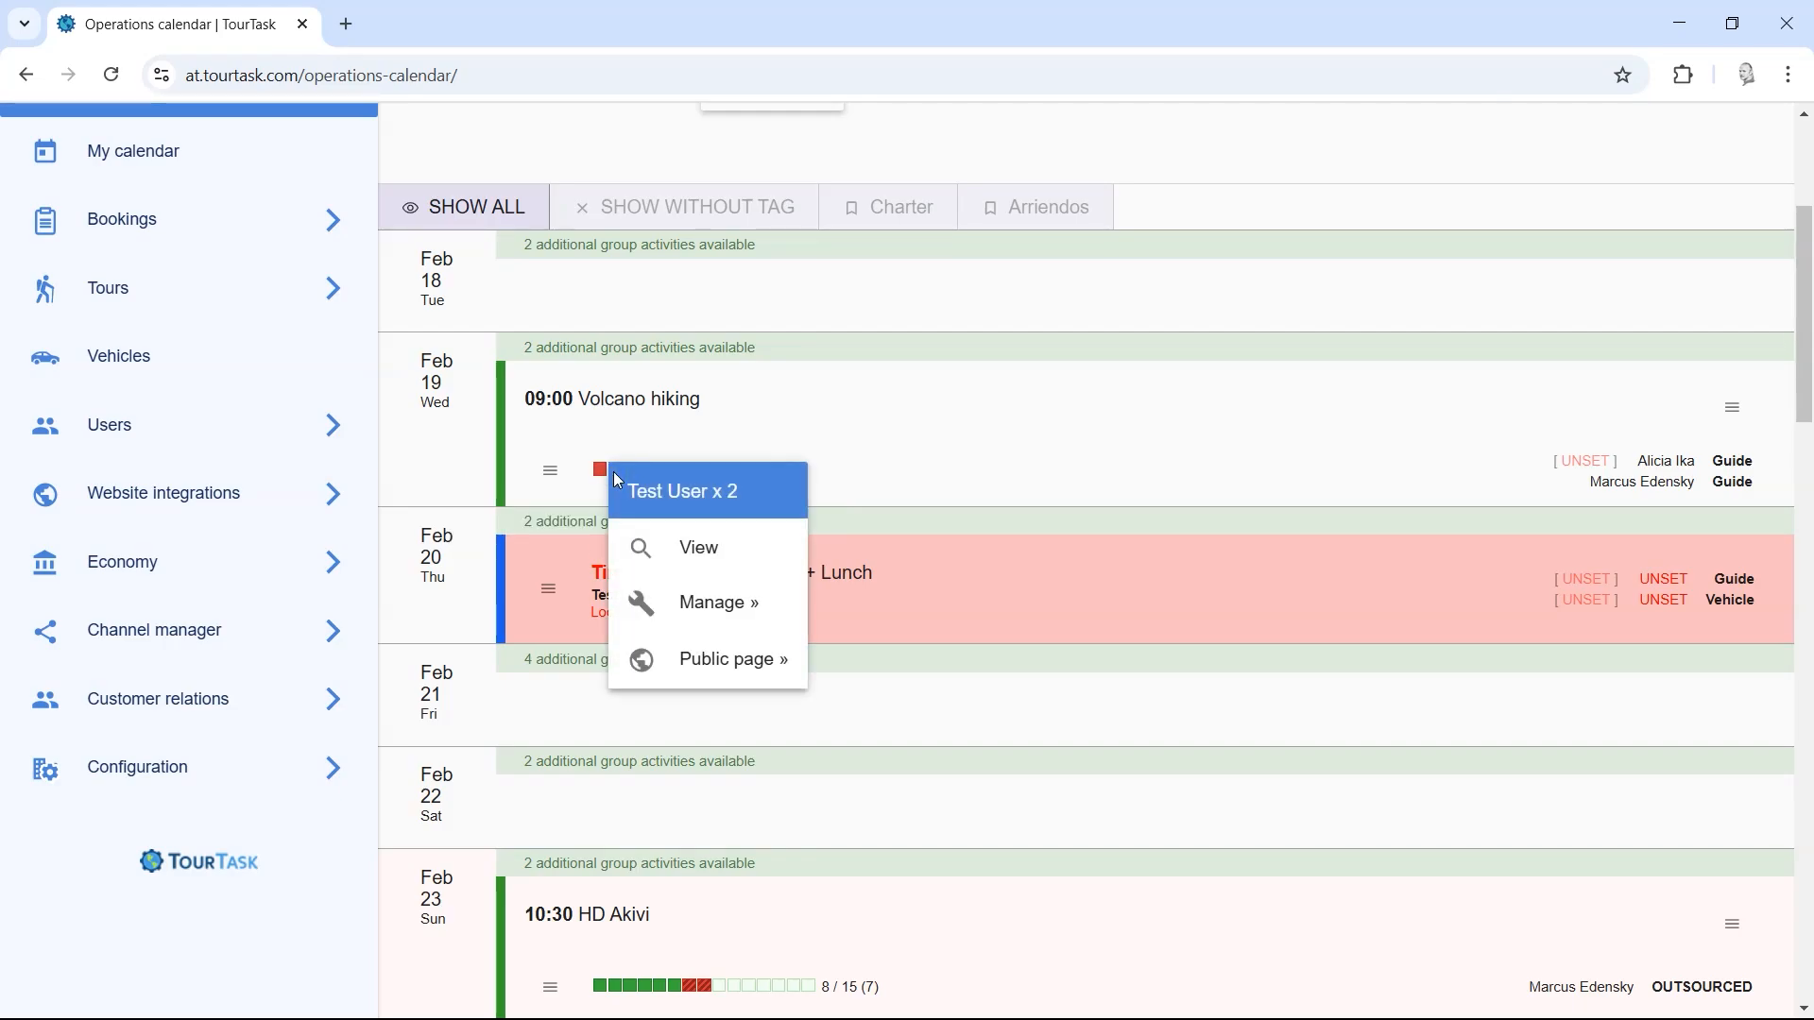
Step: Open another Volcano hiking booking's Manage page in a new tab and view its public booking page
right_click(724, 602)
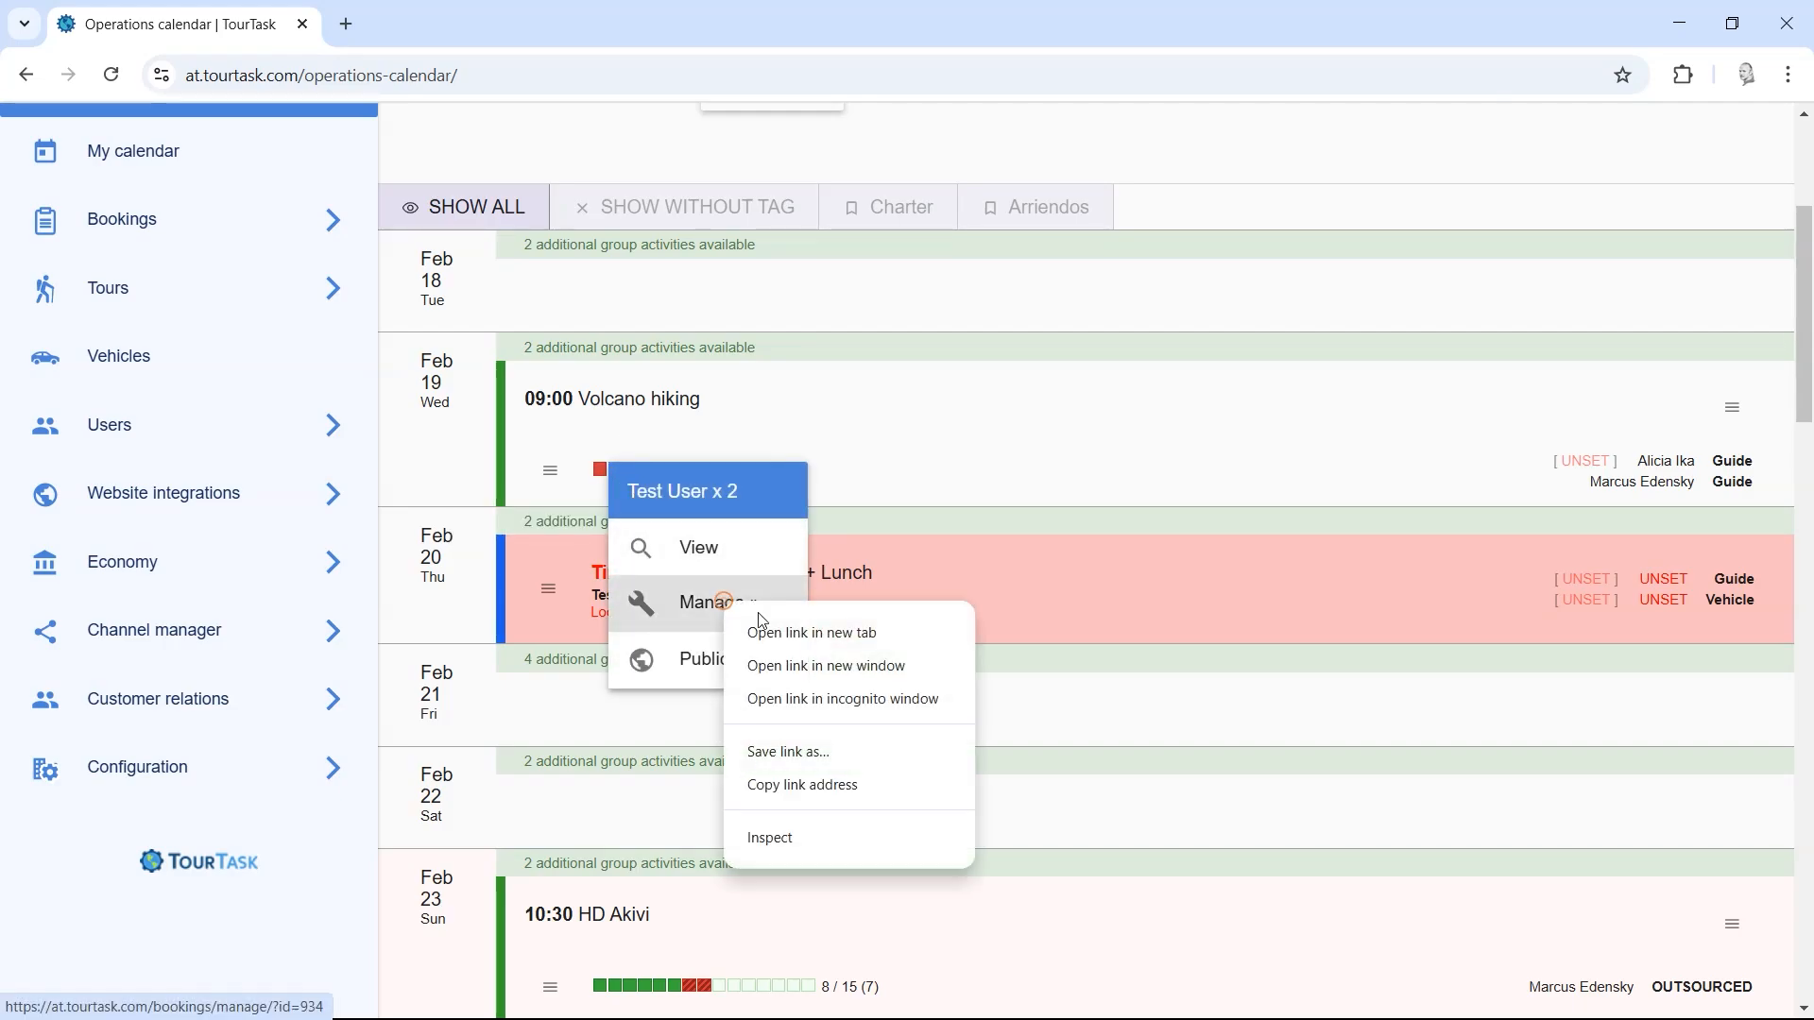
left_click(762, 625)
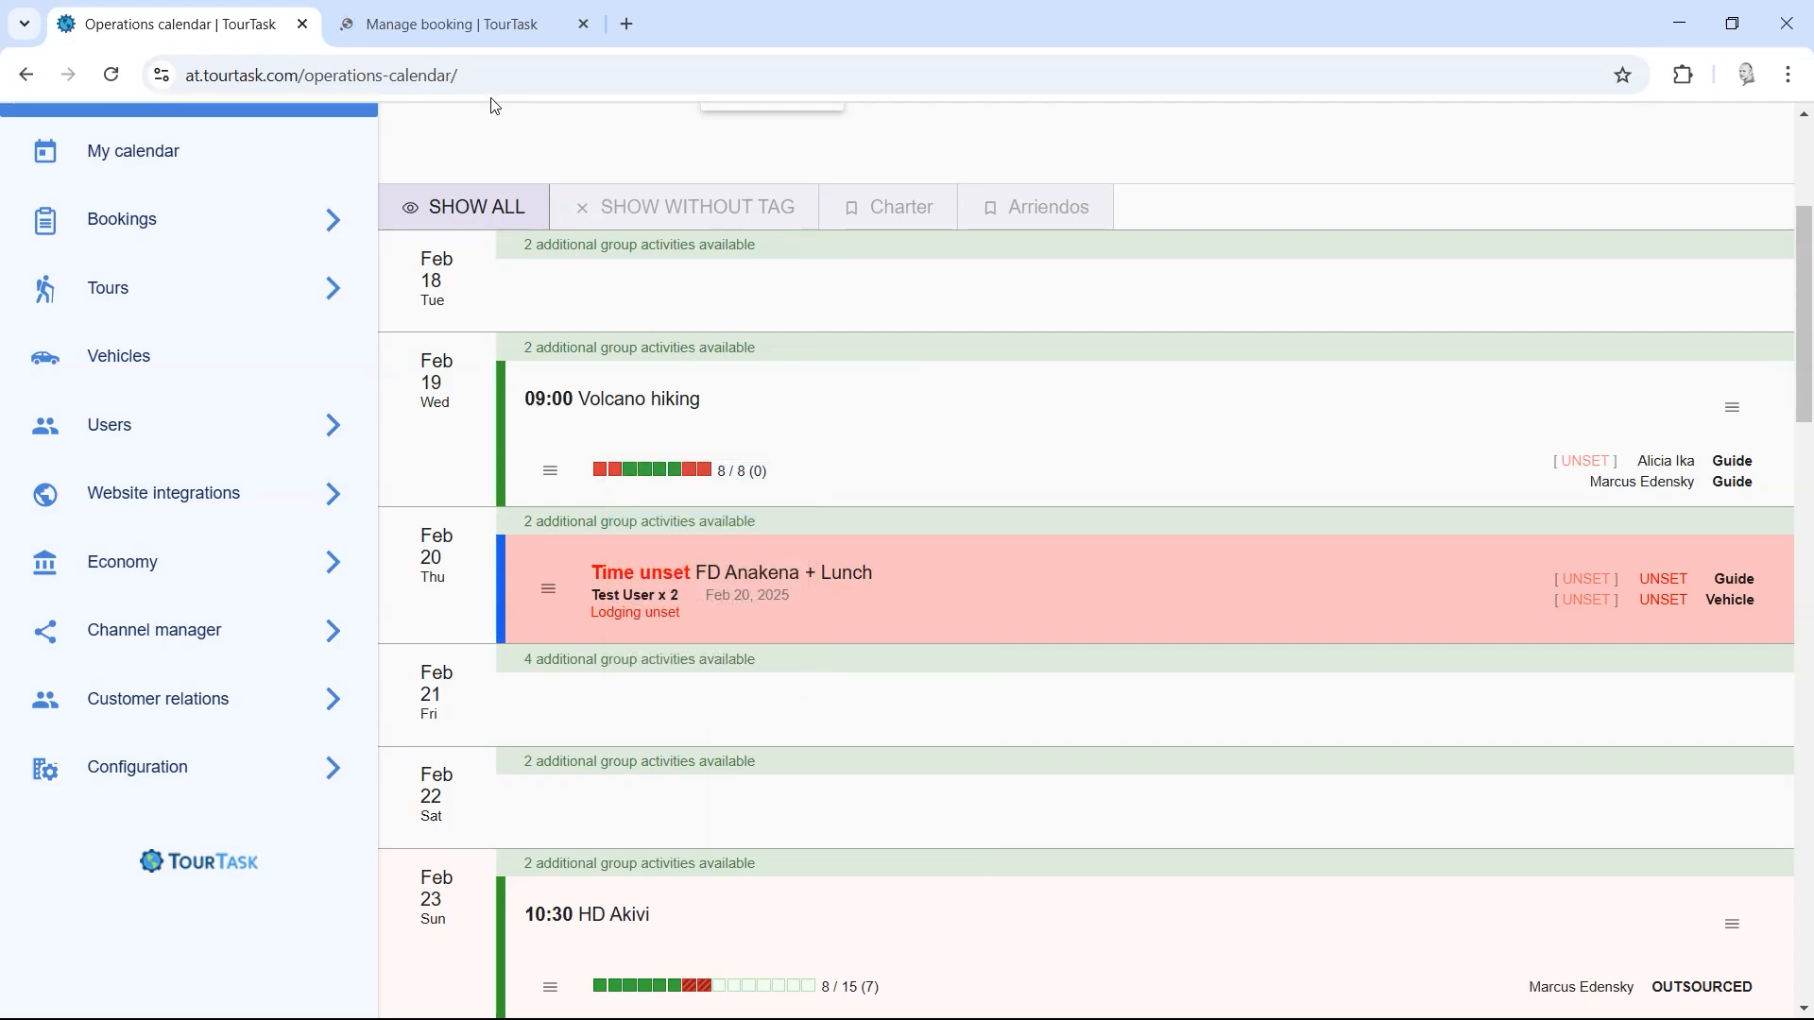
left_click(457, 21)
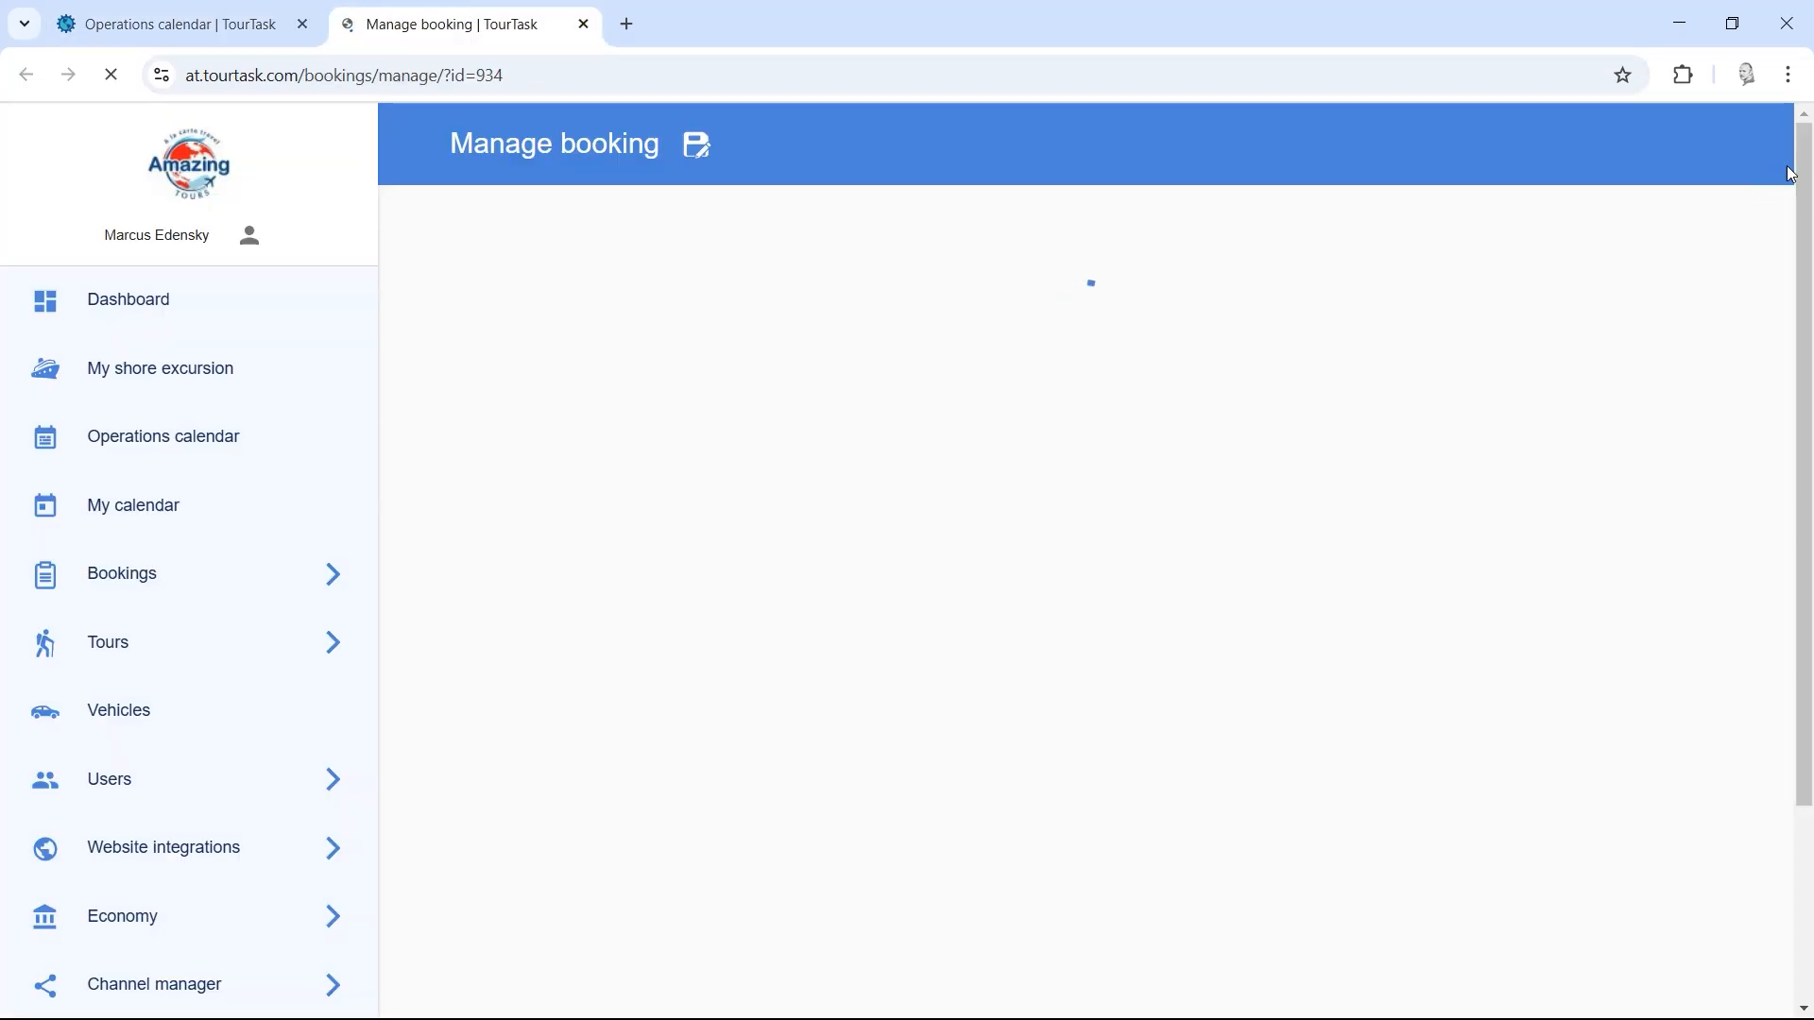
left_click_drag(1792, 198, 1785, 733)
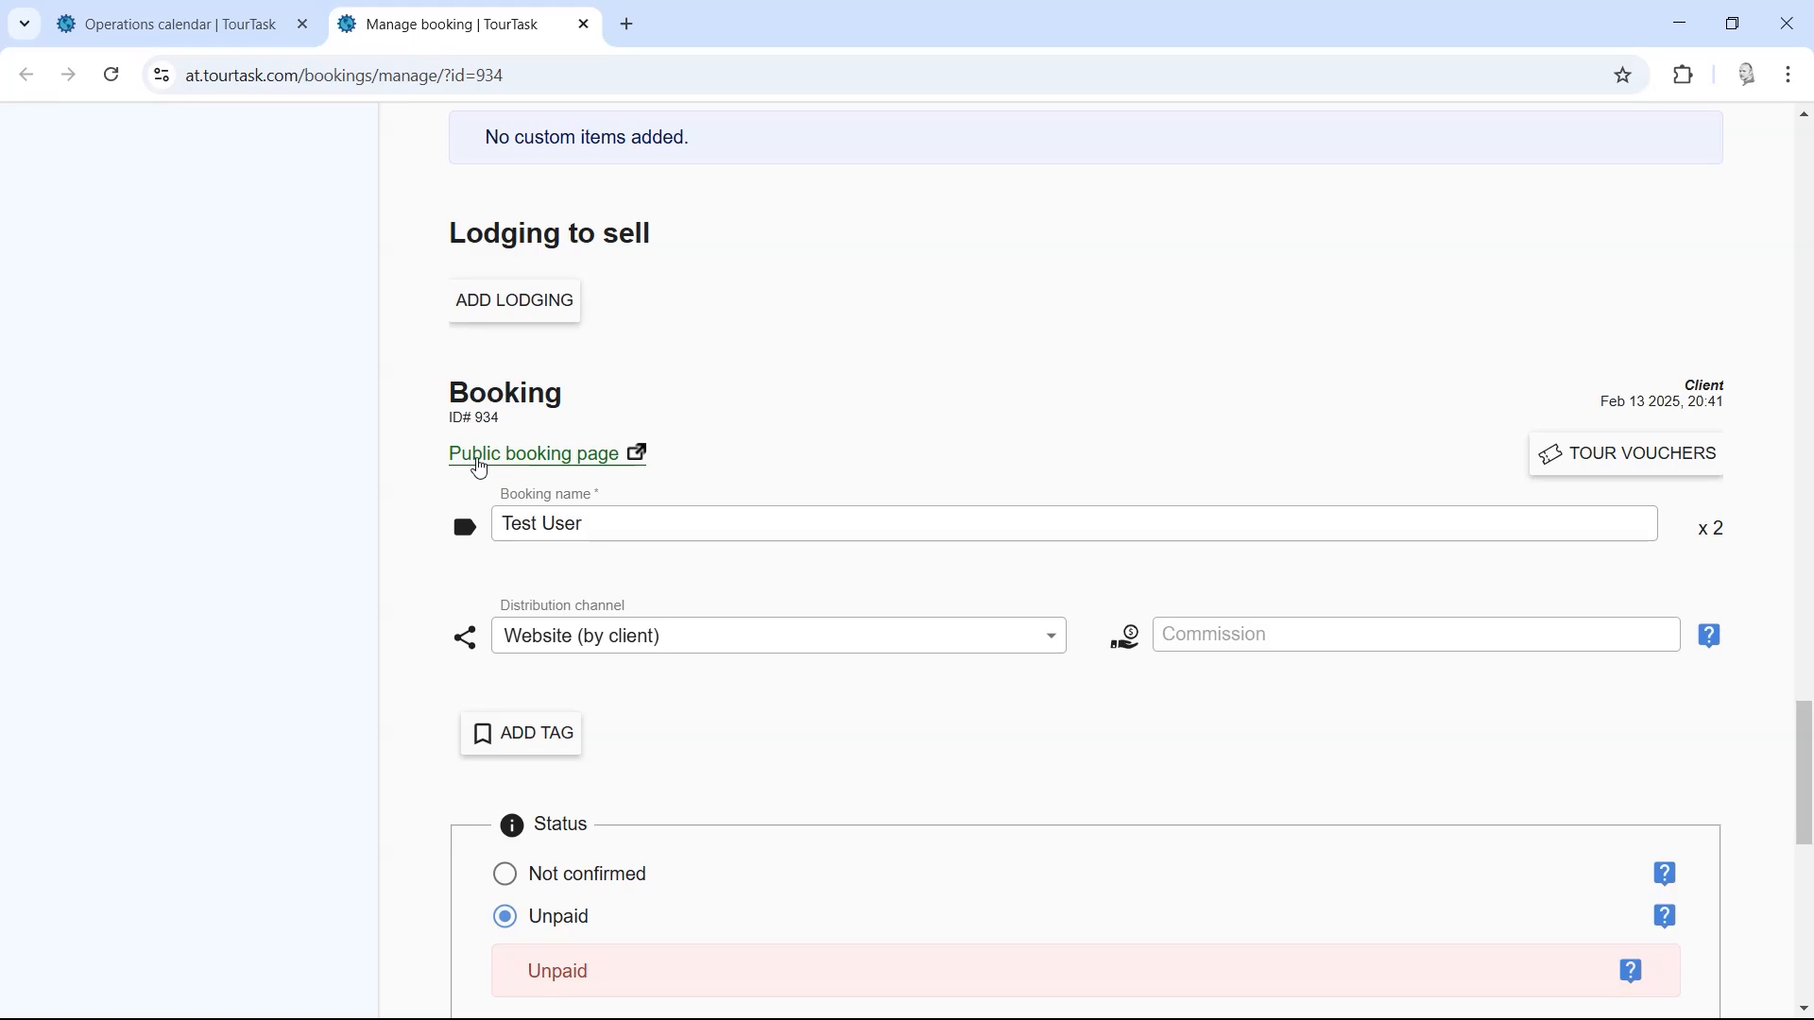
left_click(586, 466)
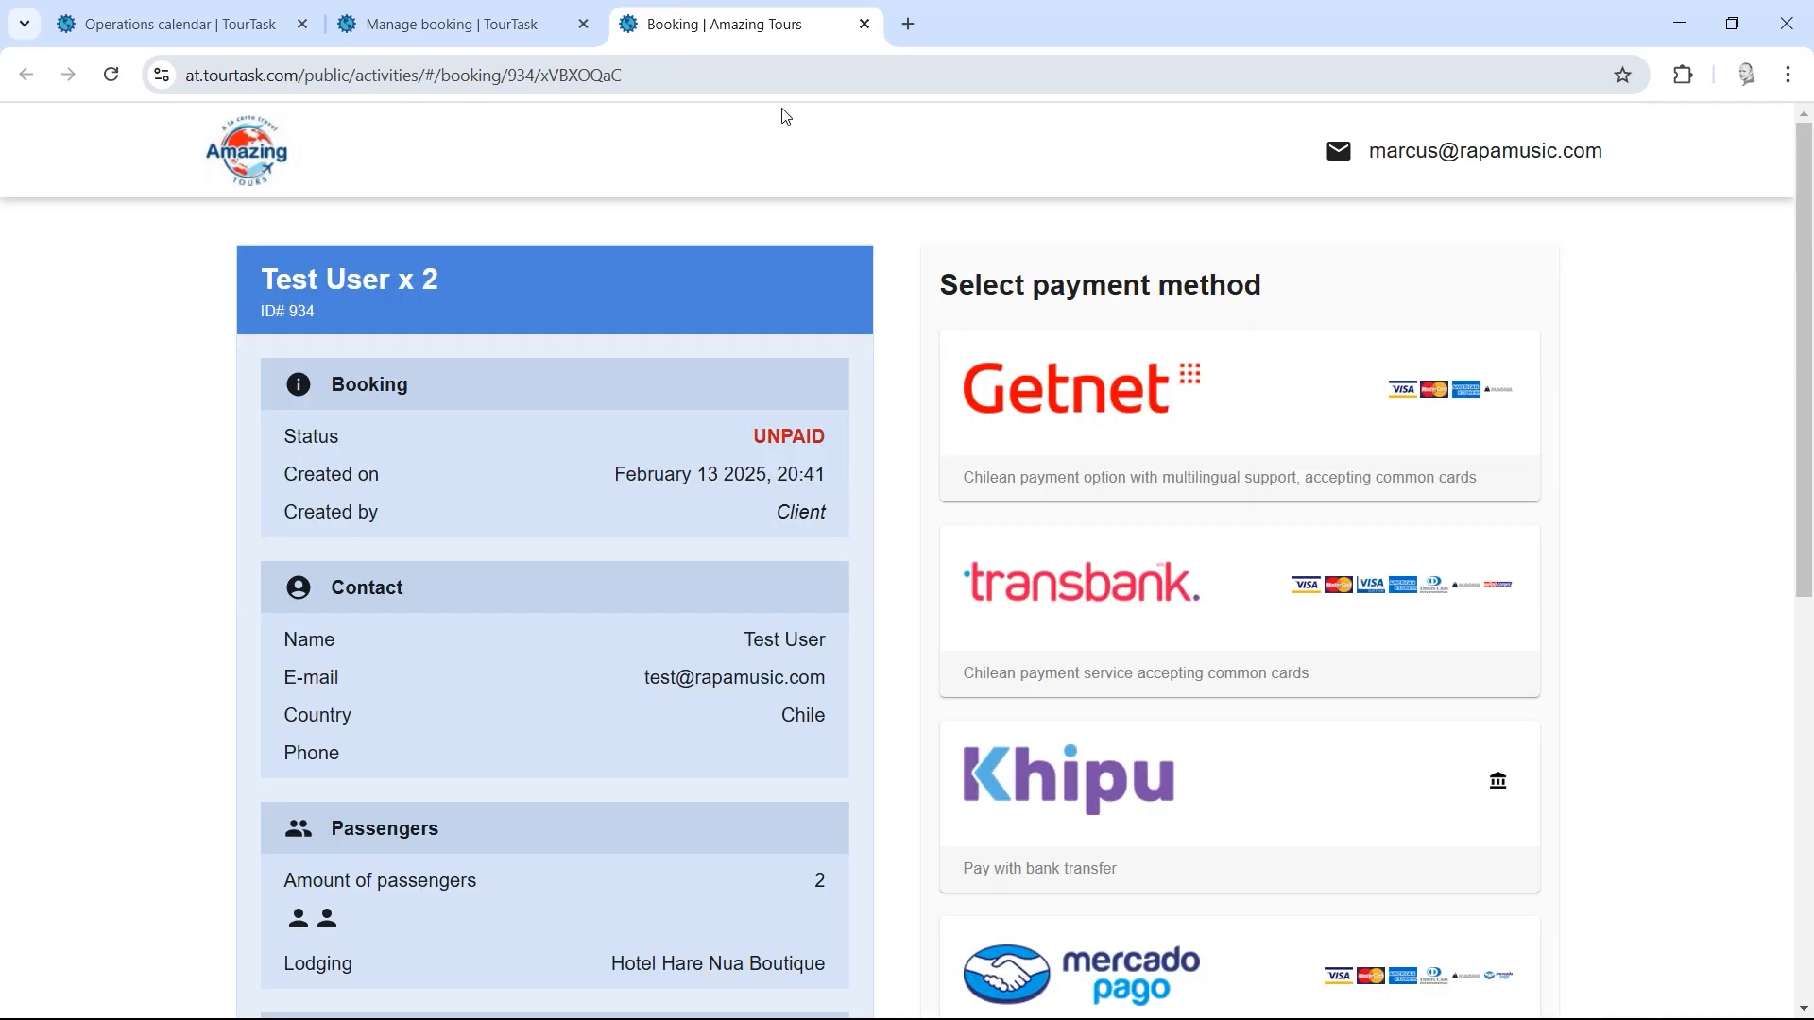
Step: Preview Getnet payment on the public booking page, then close that tab and return to the booking
mouse_move(1790, 342)
left_mouse_down()
mouse_move(1784, 670)
mouse_move(1794, 324)
left_mouse_up()
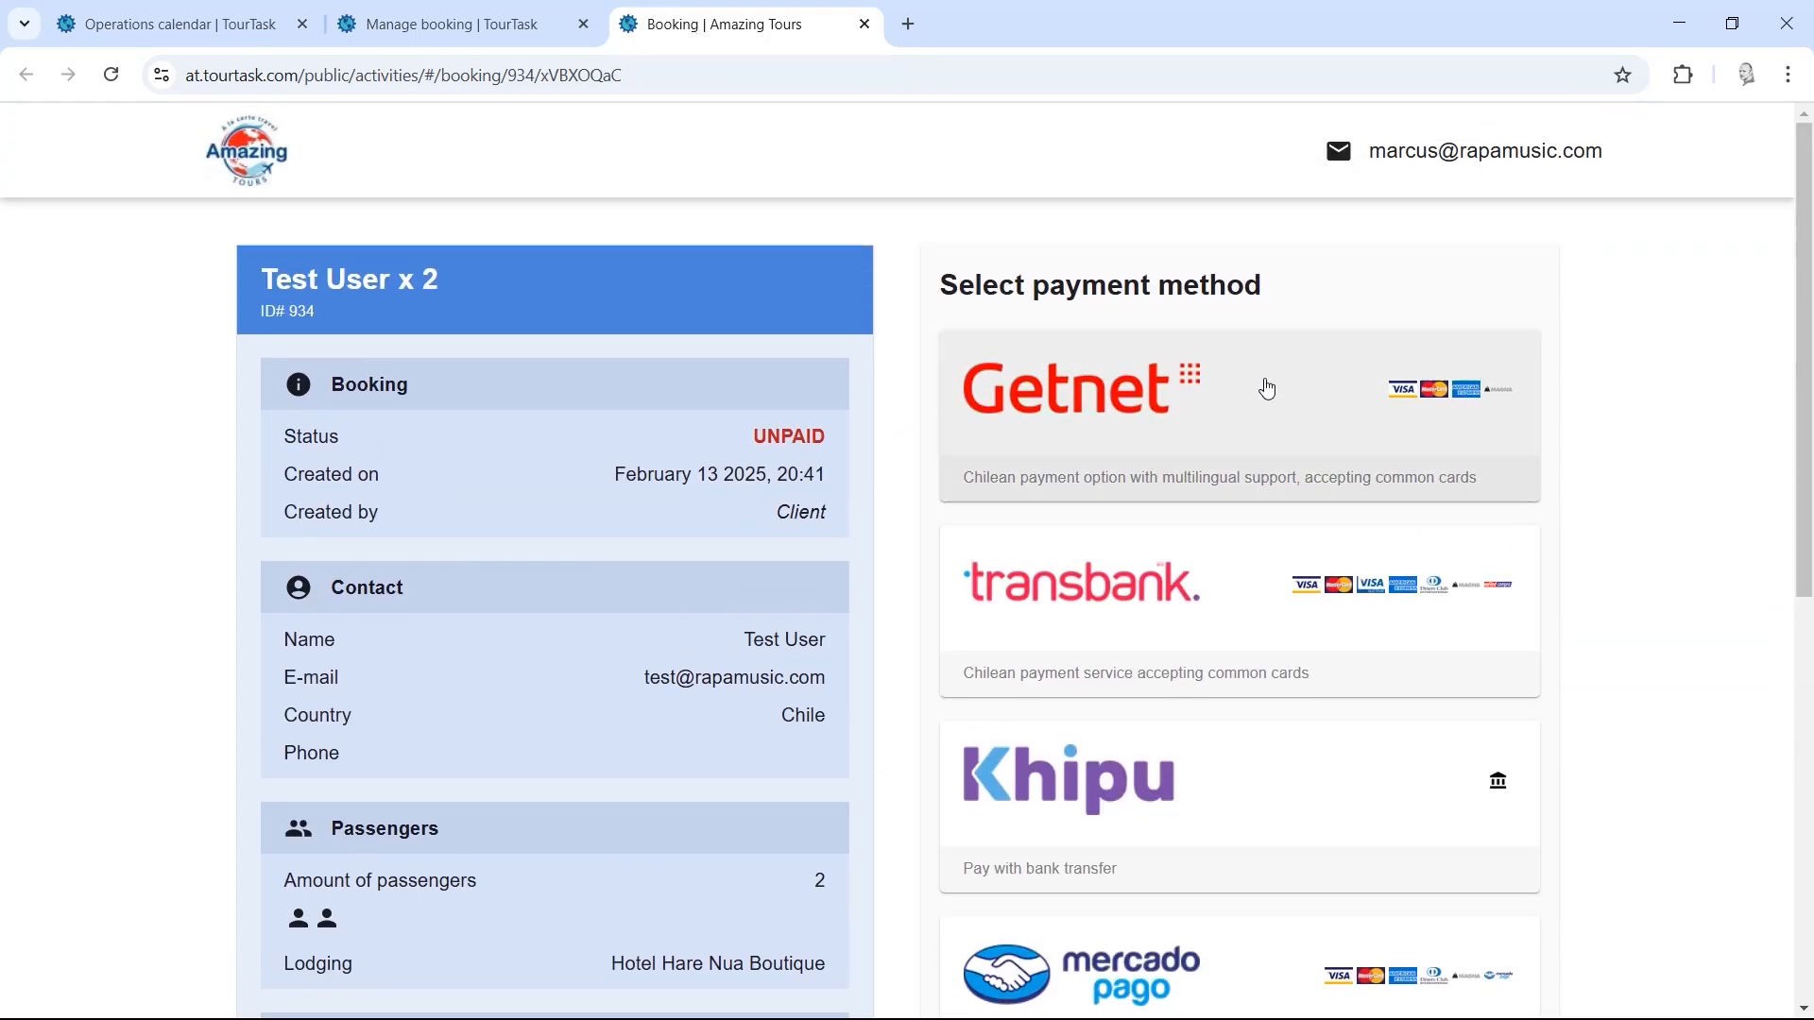
left_click_drag(1798, 387, 1800, 331)
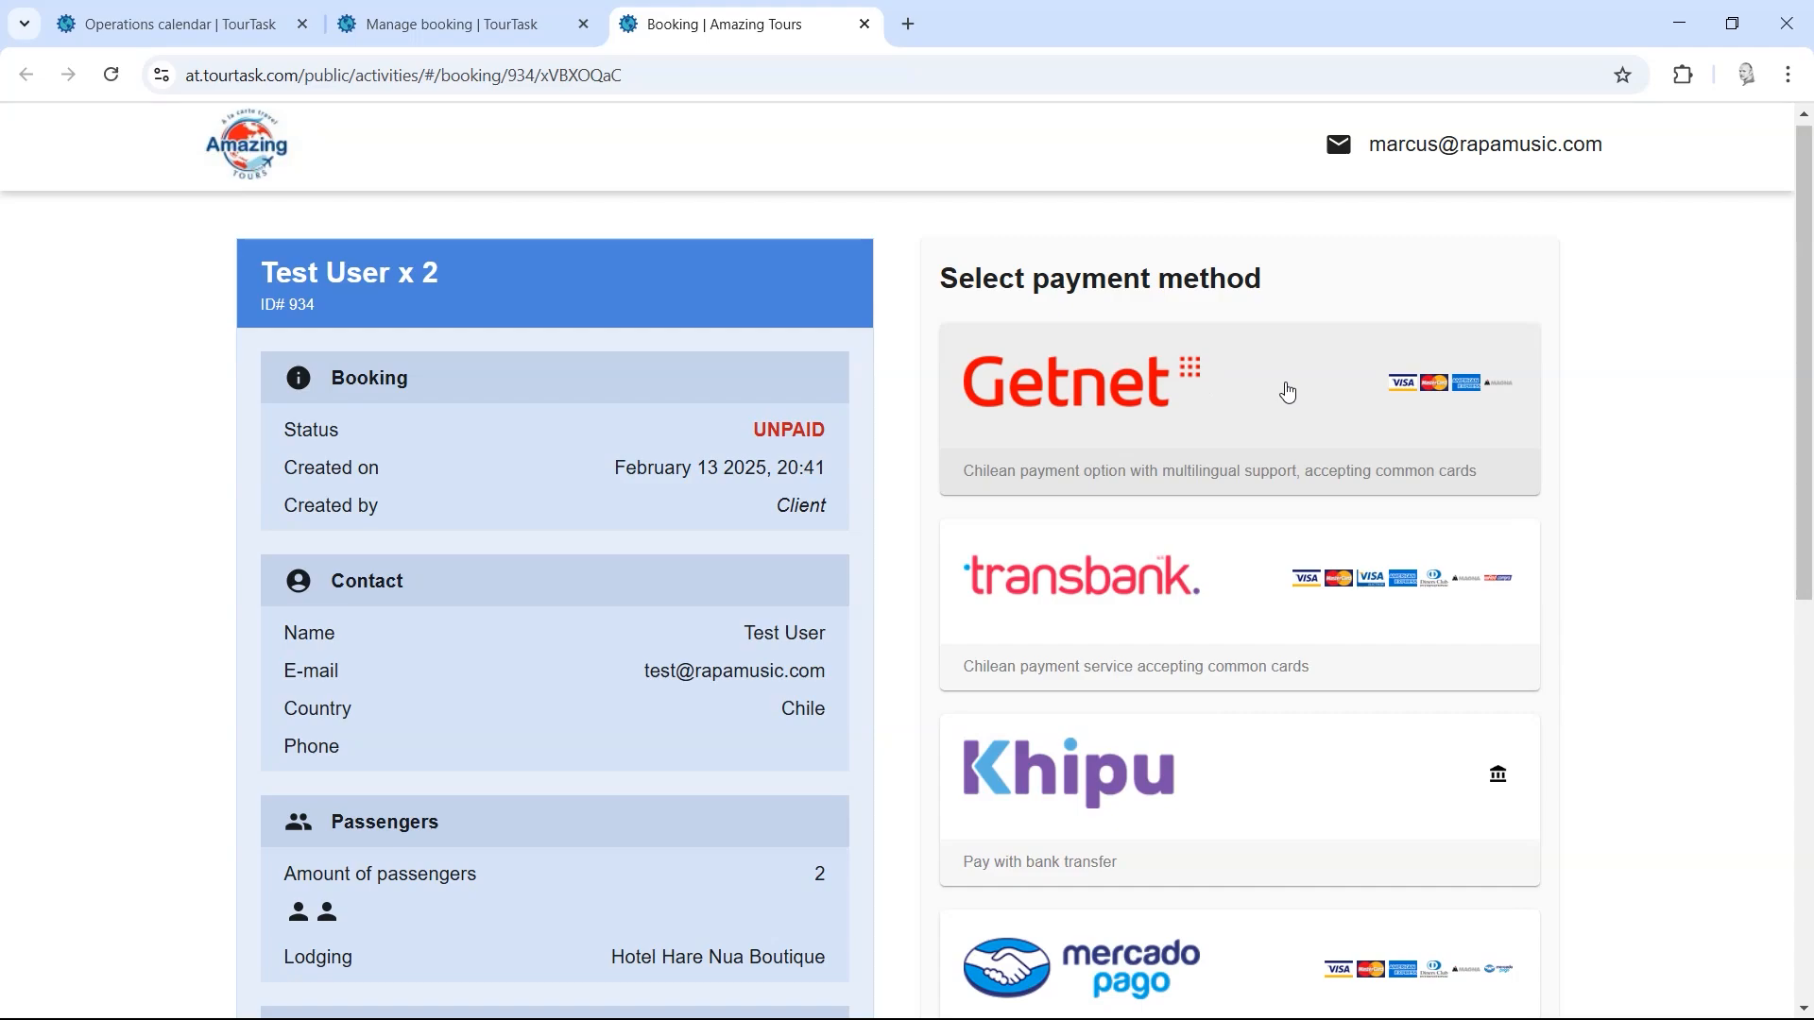
left_click(1159, 404)
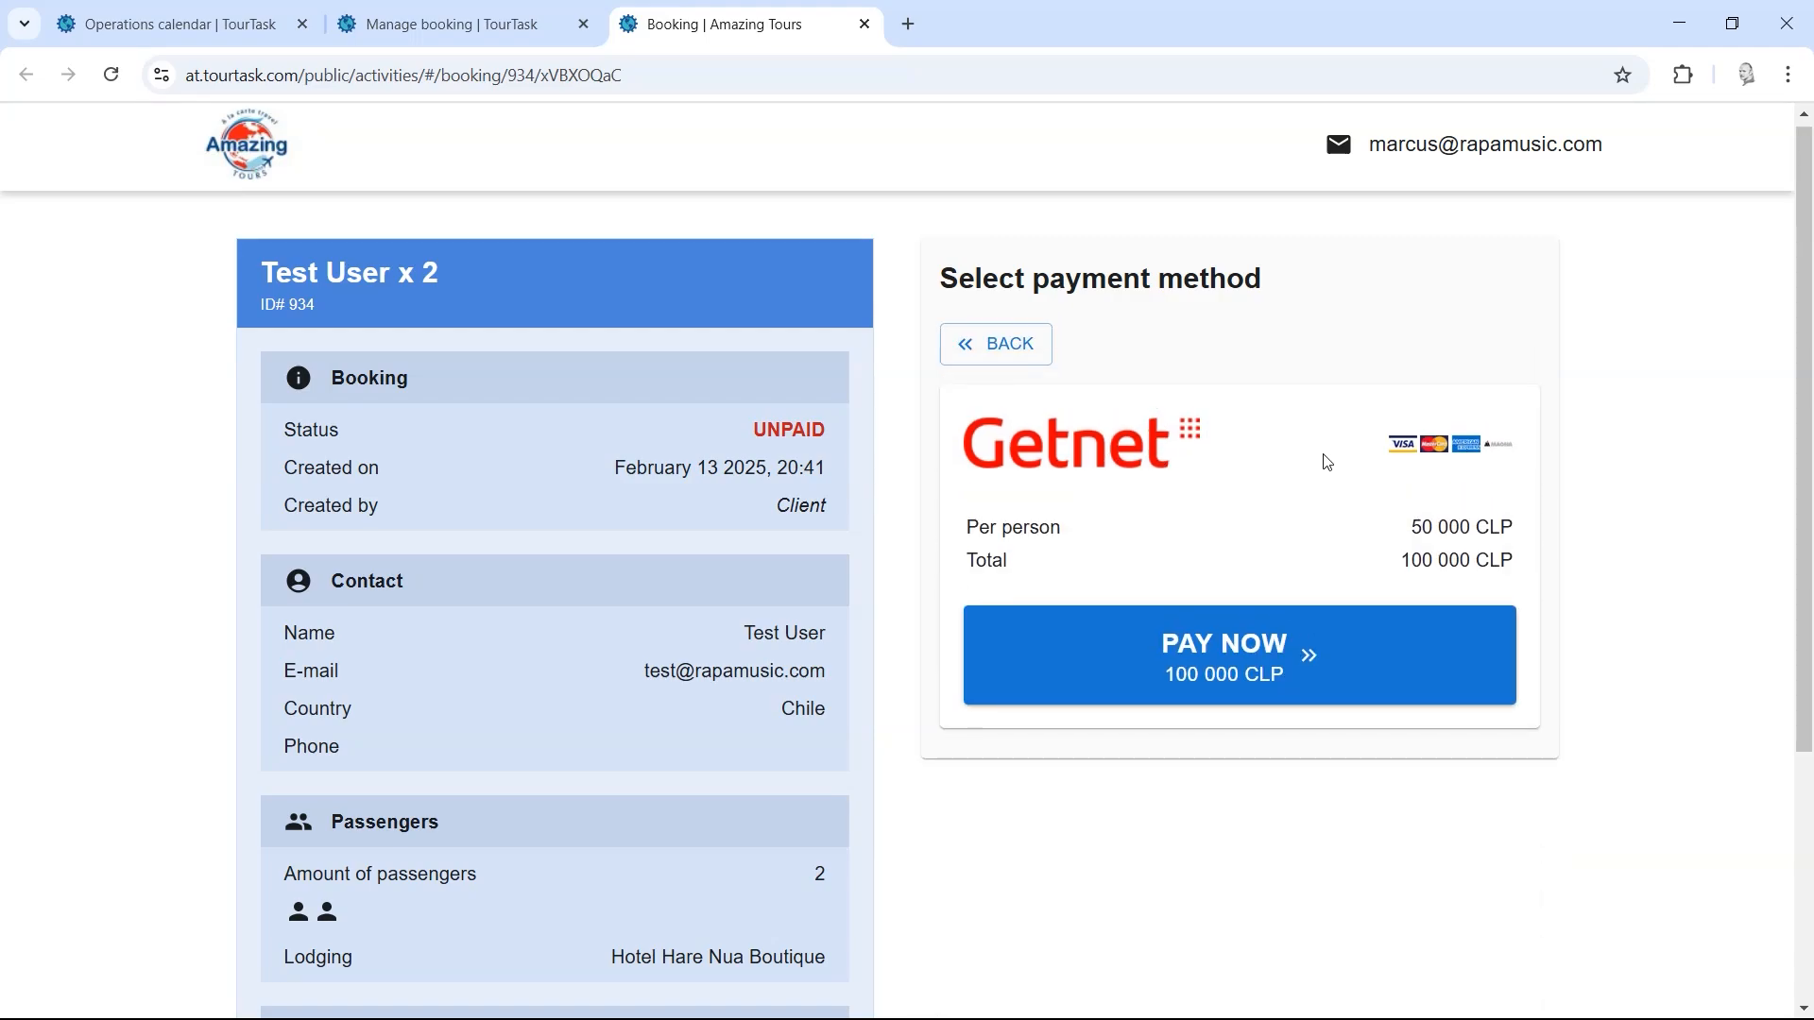
left_click(1002, 344)
left_click(492, 10)
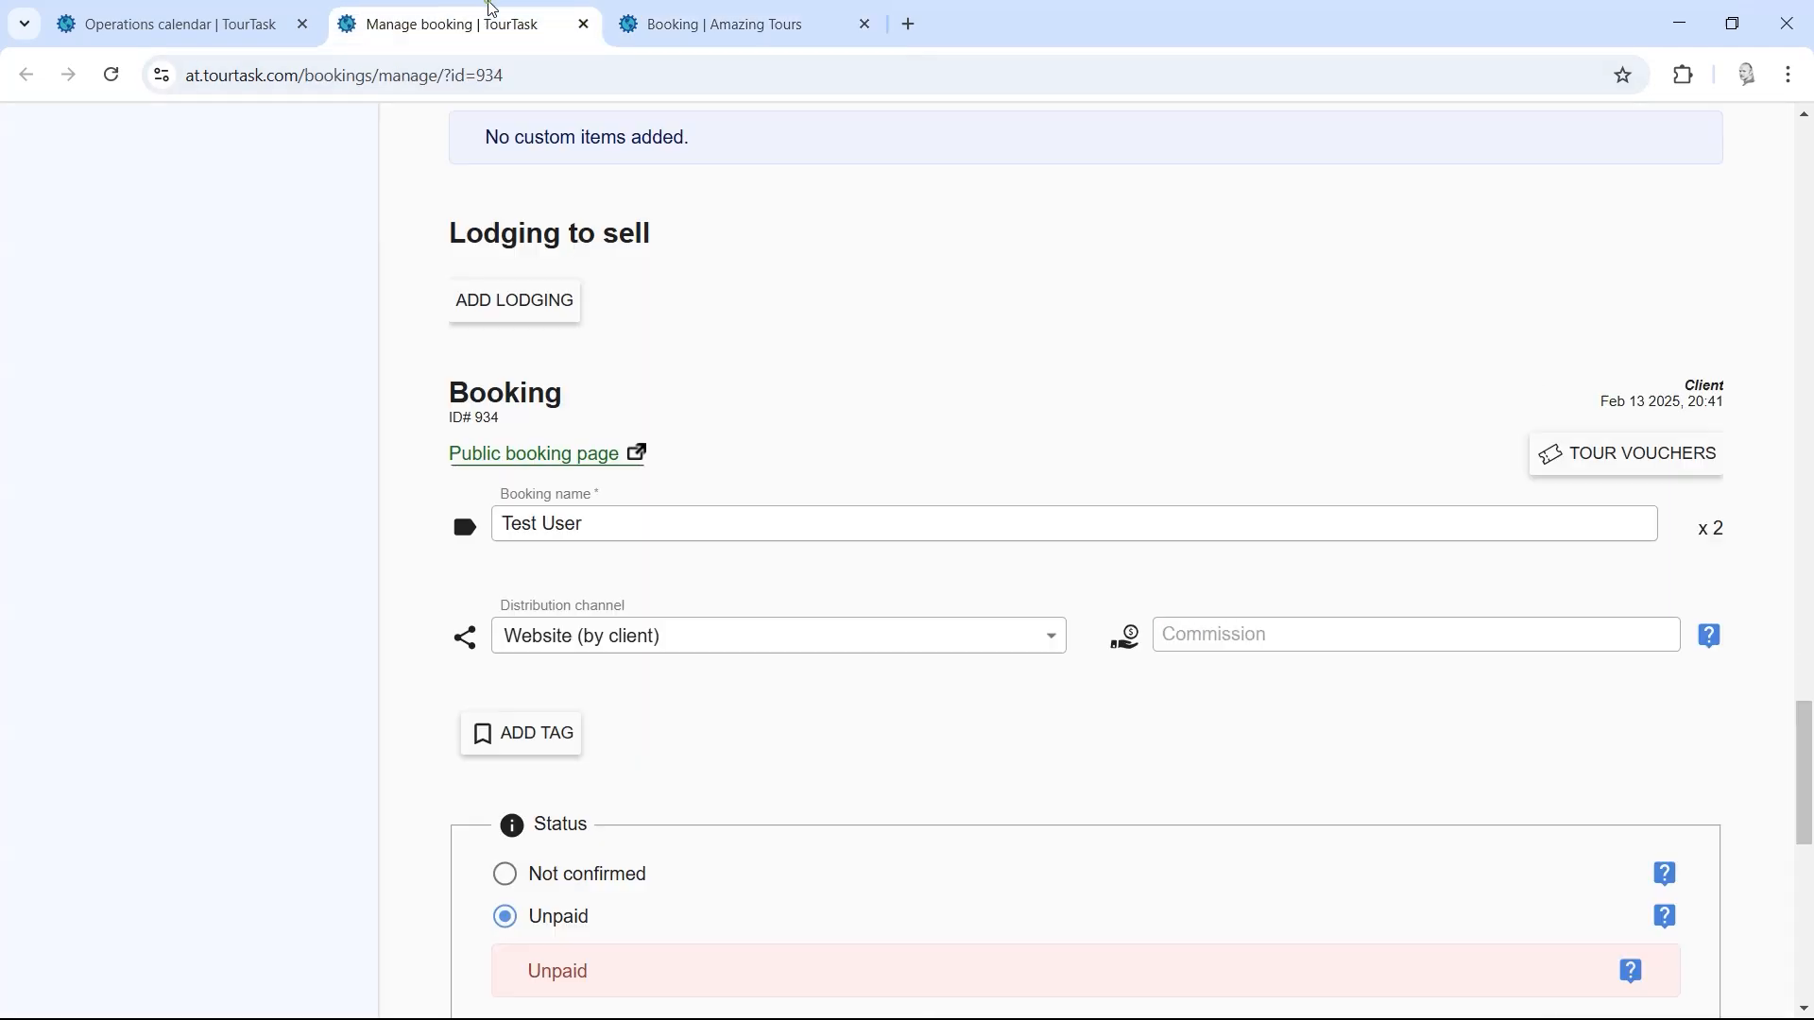
middle_click(749, 9)
left_click(180, 24)
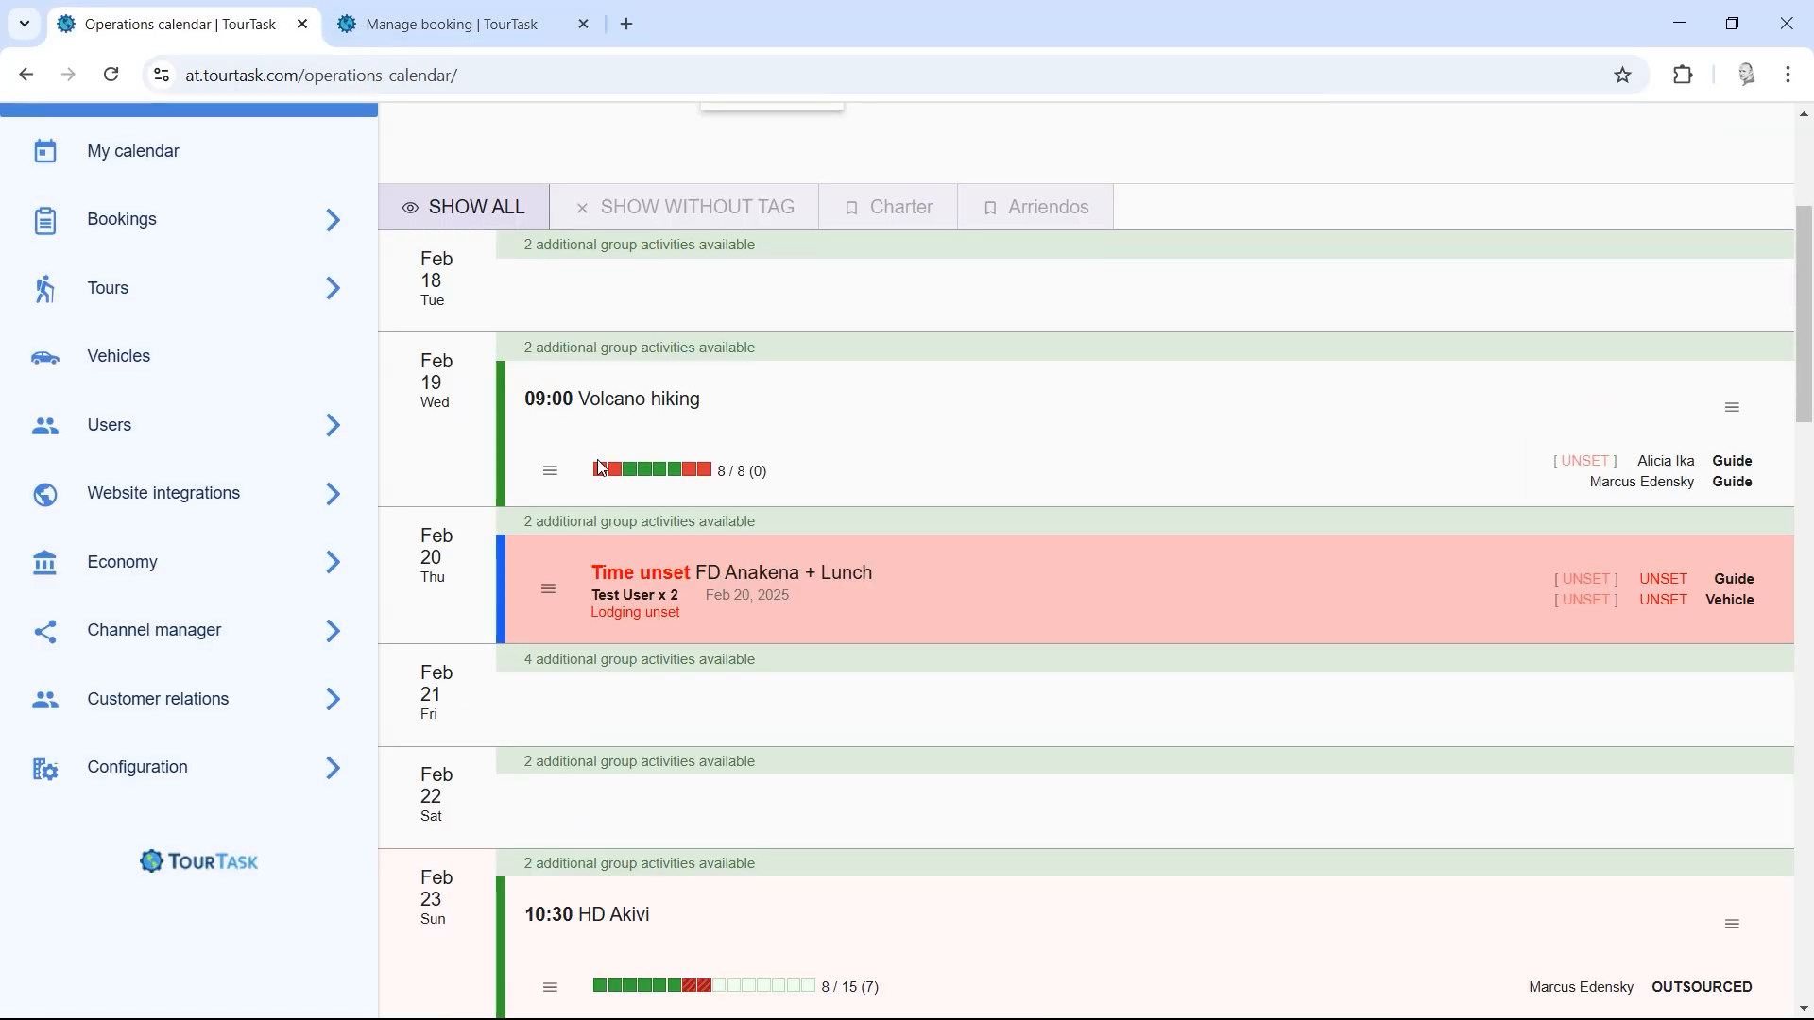
Step: Open the Test User x 2 booking's public page in a new tab and view its address
middle_click(495, 5)
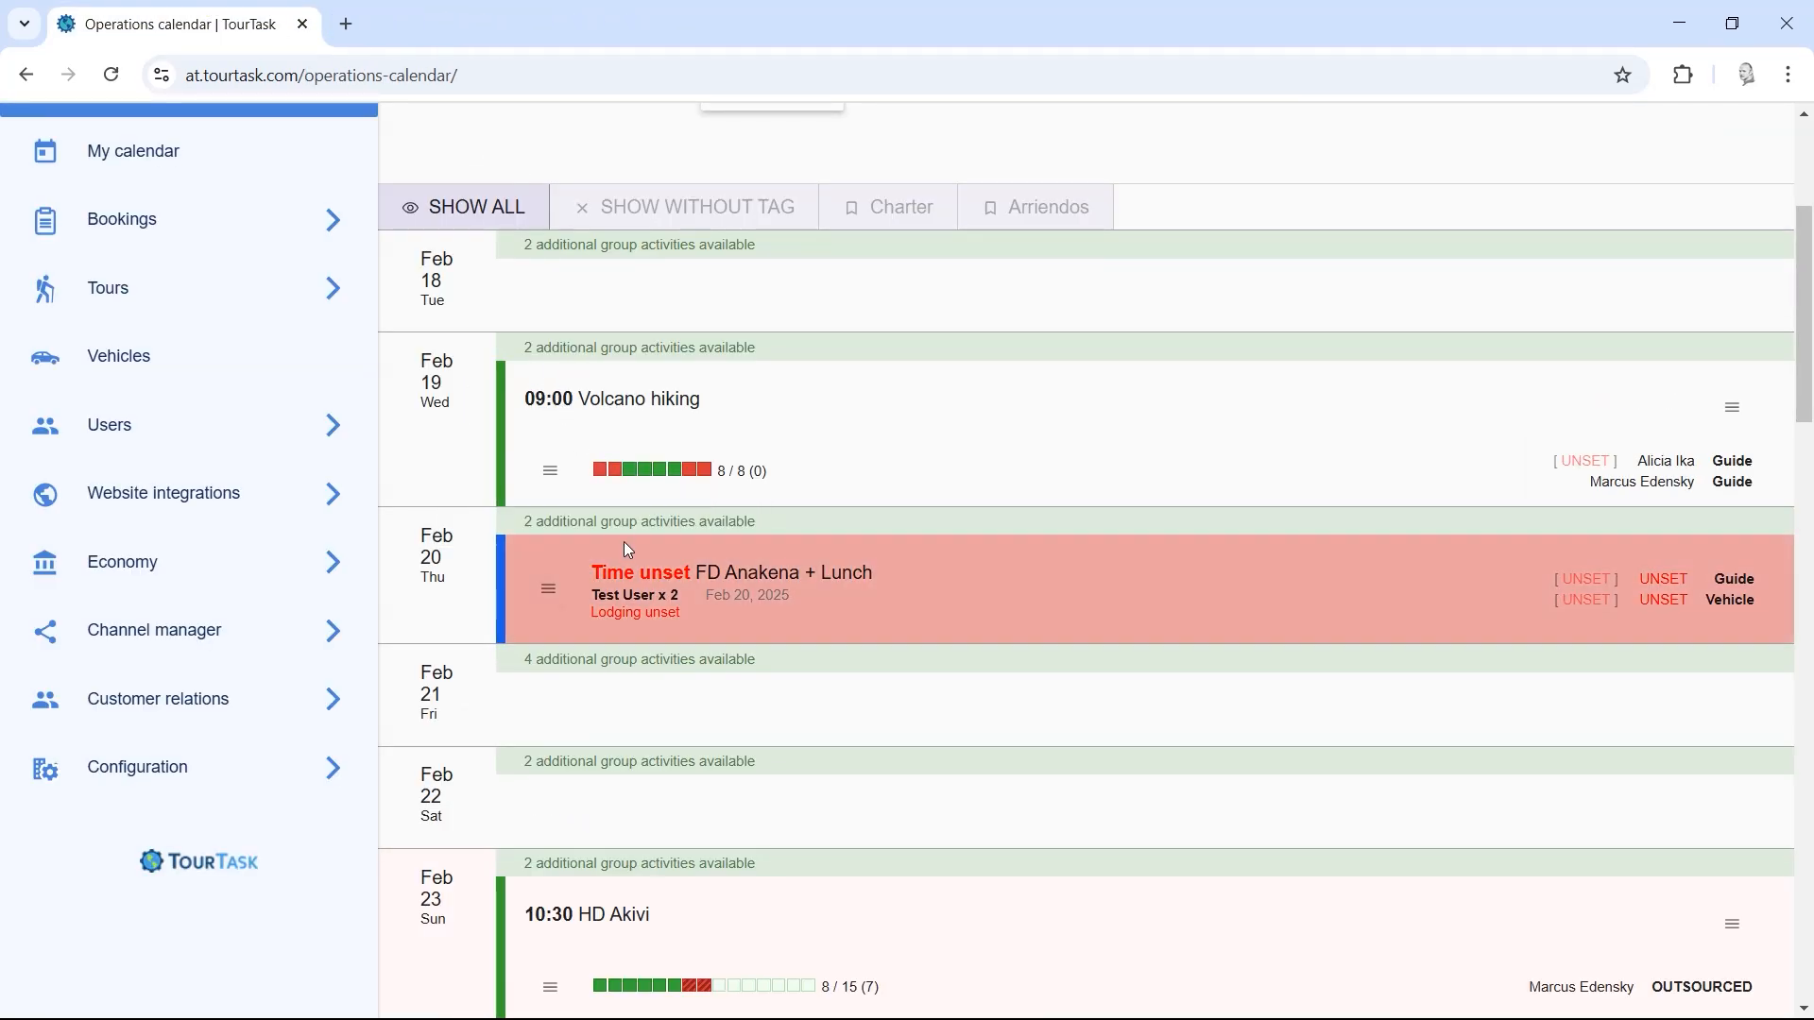
left_click(603, 475)
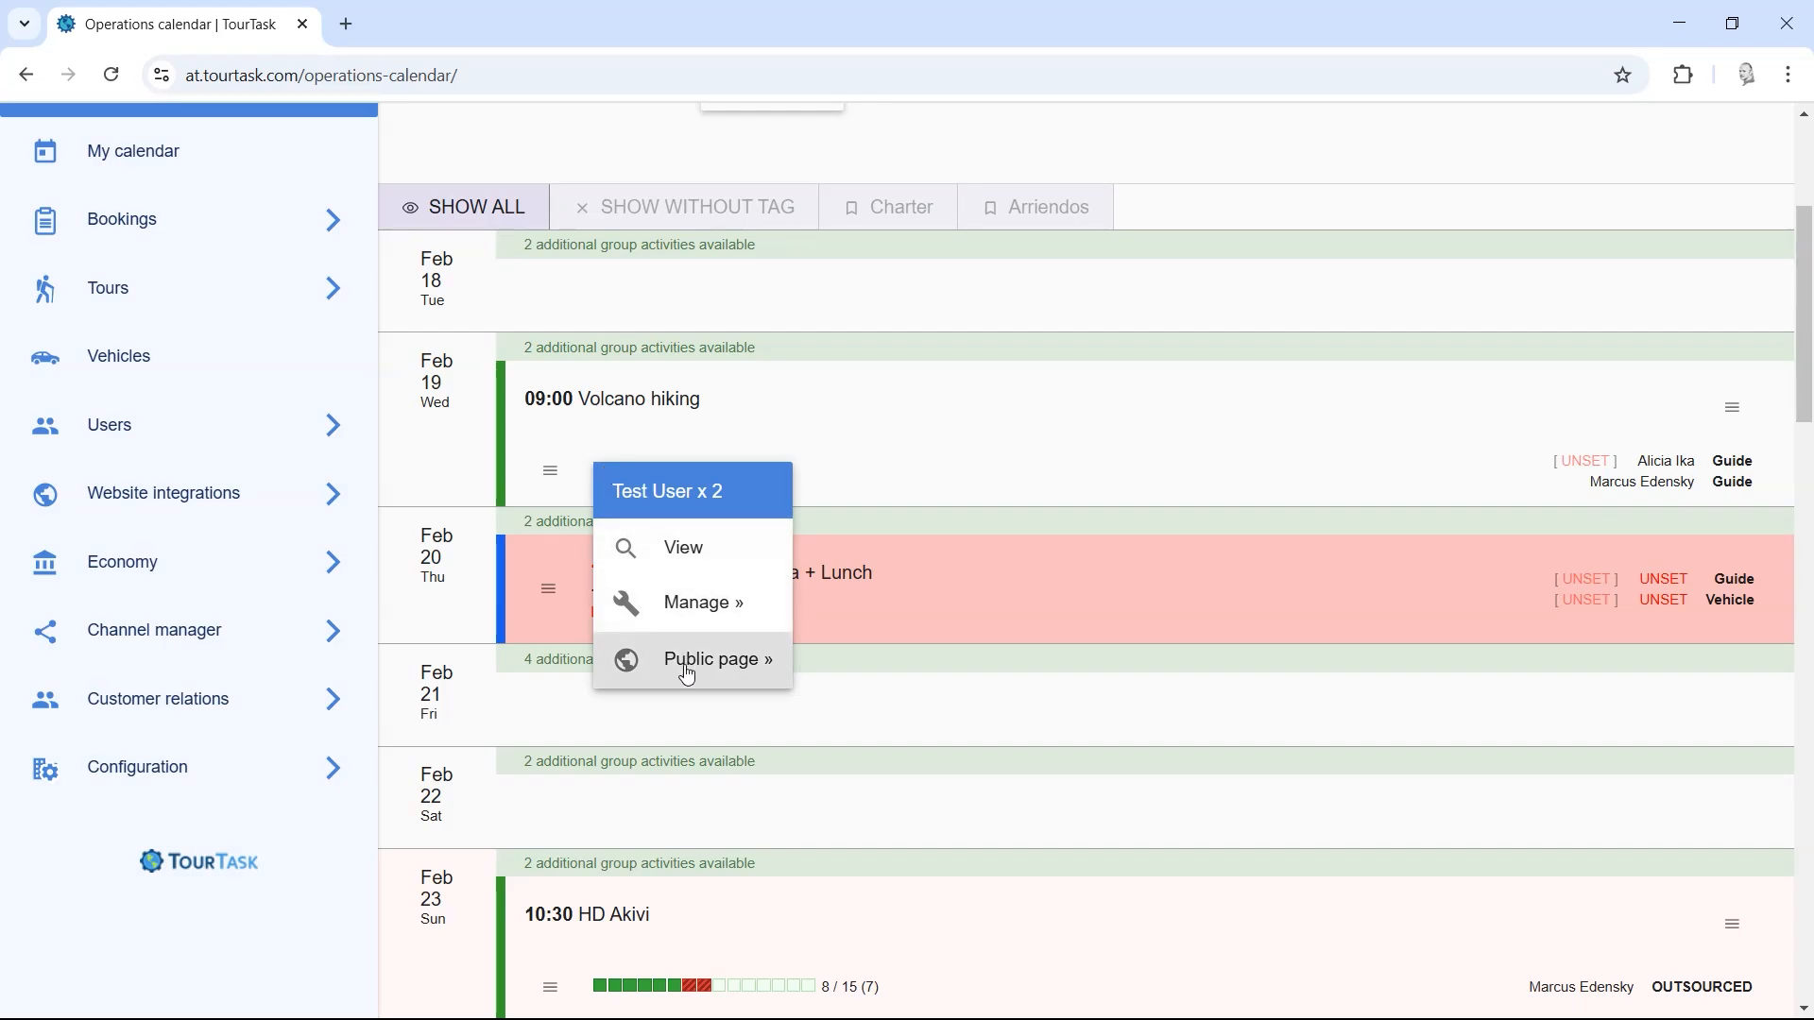
right_click(682, 668)
left_click(733, 722)
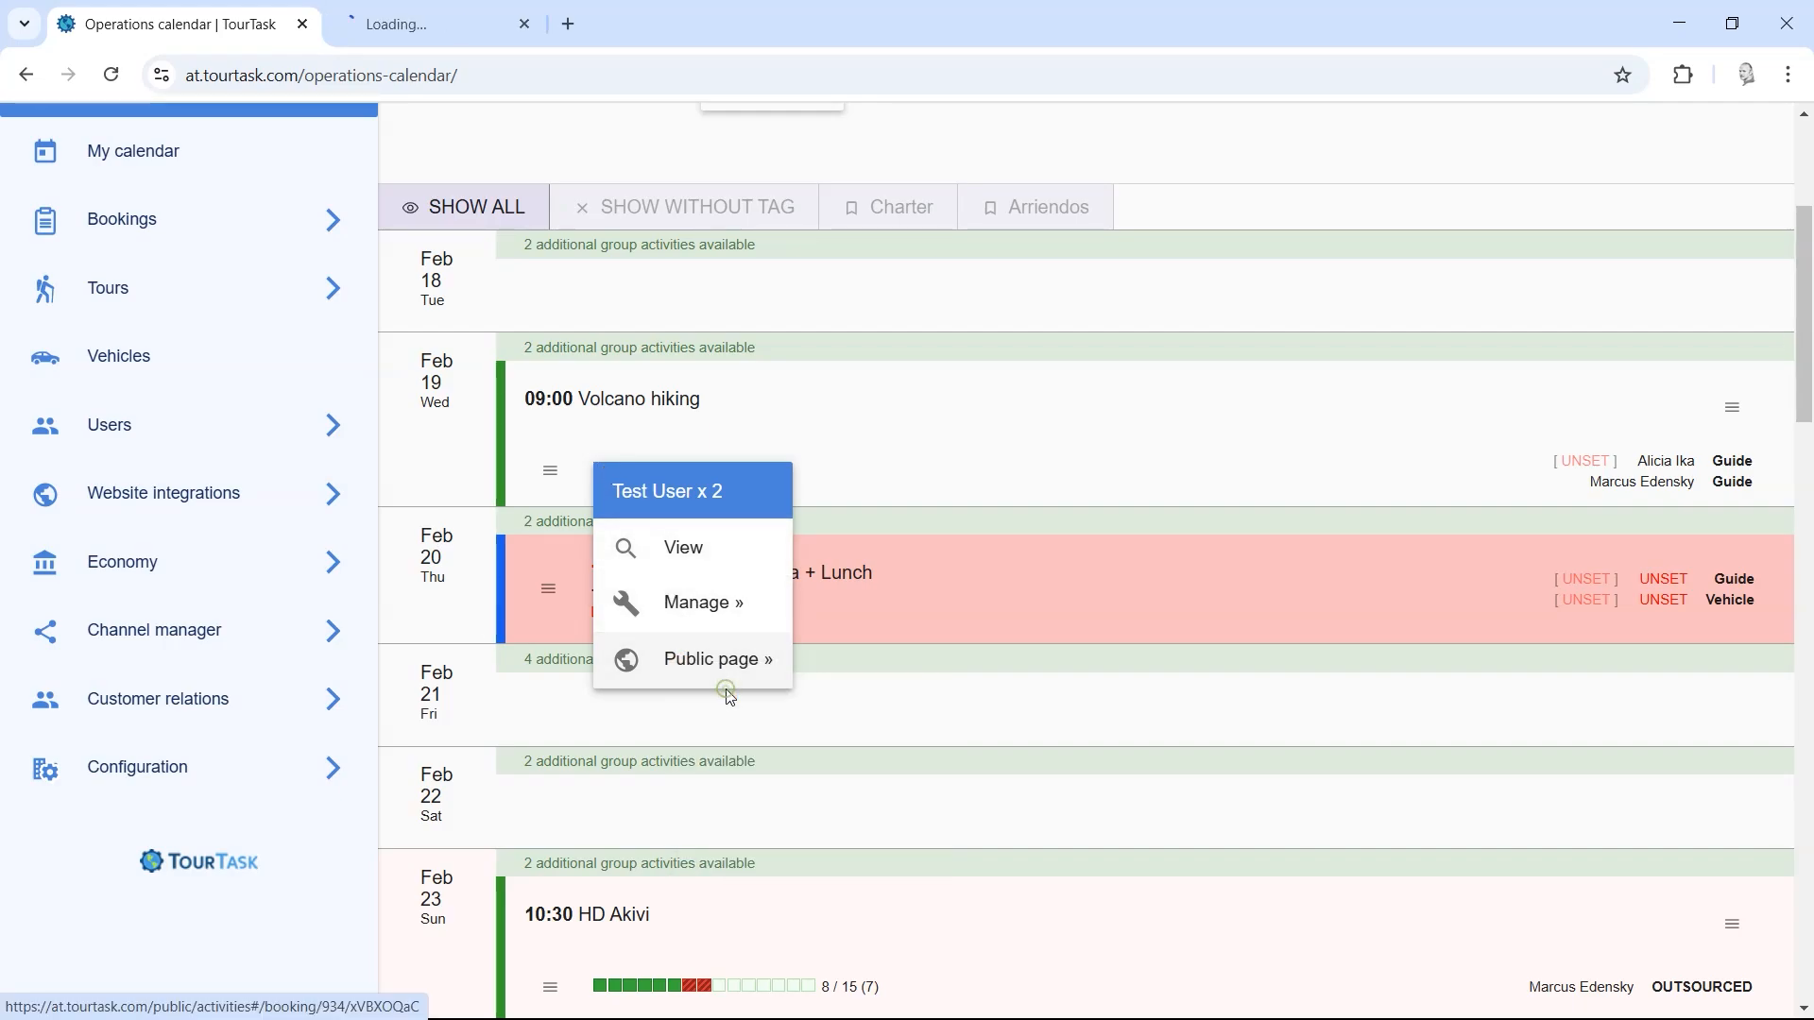
left_click(514, 293)
left_click(474, 28)
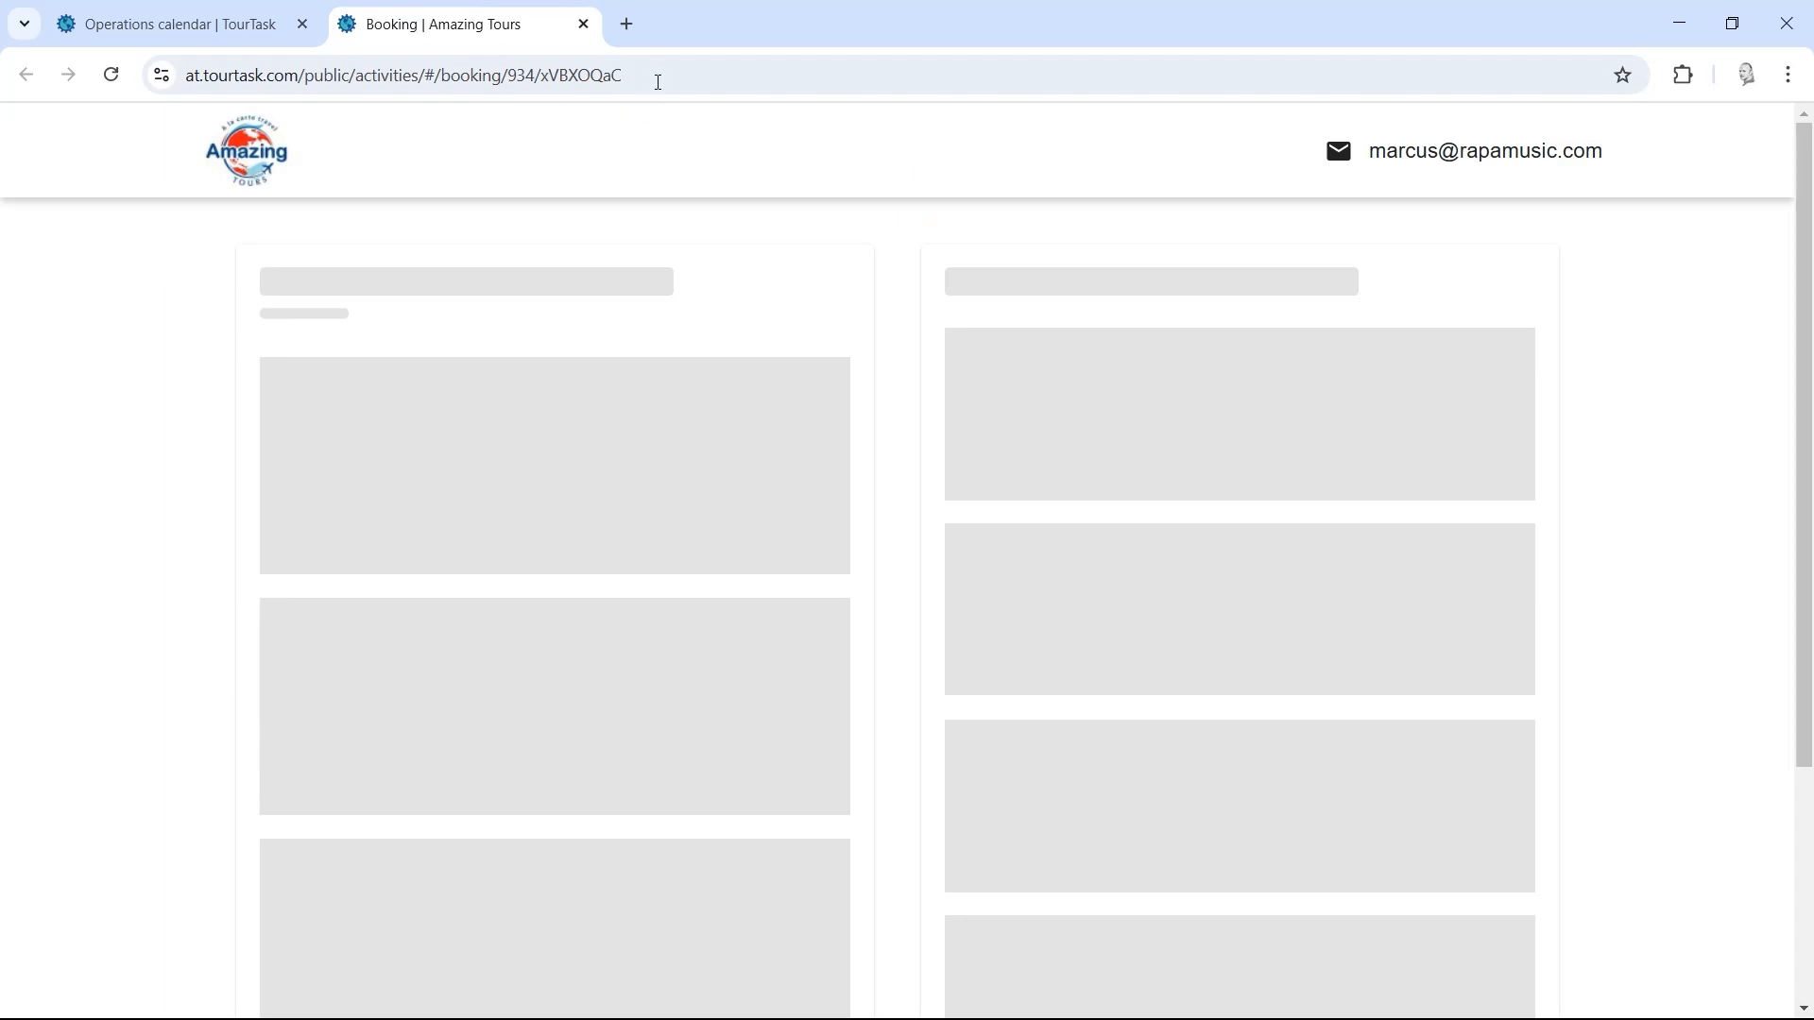
left_click(655, 77)
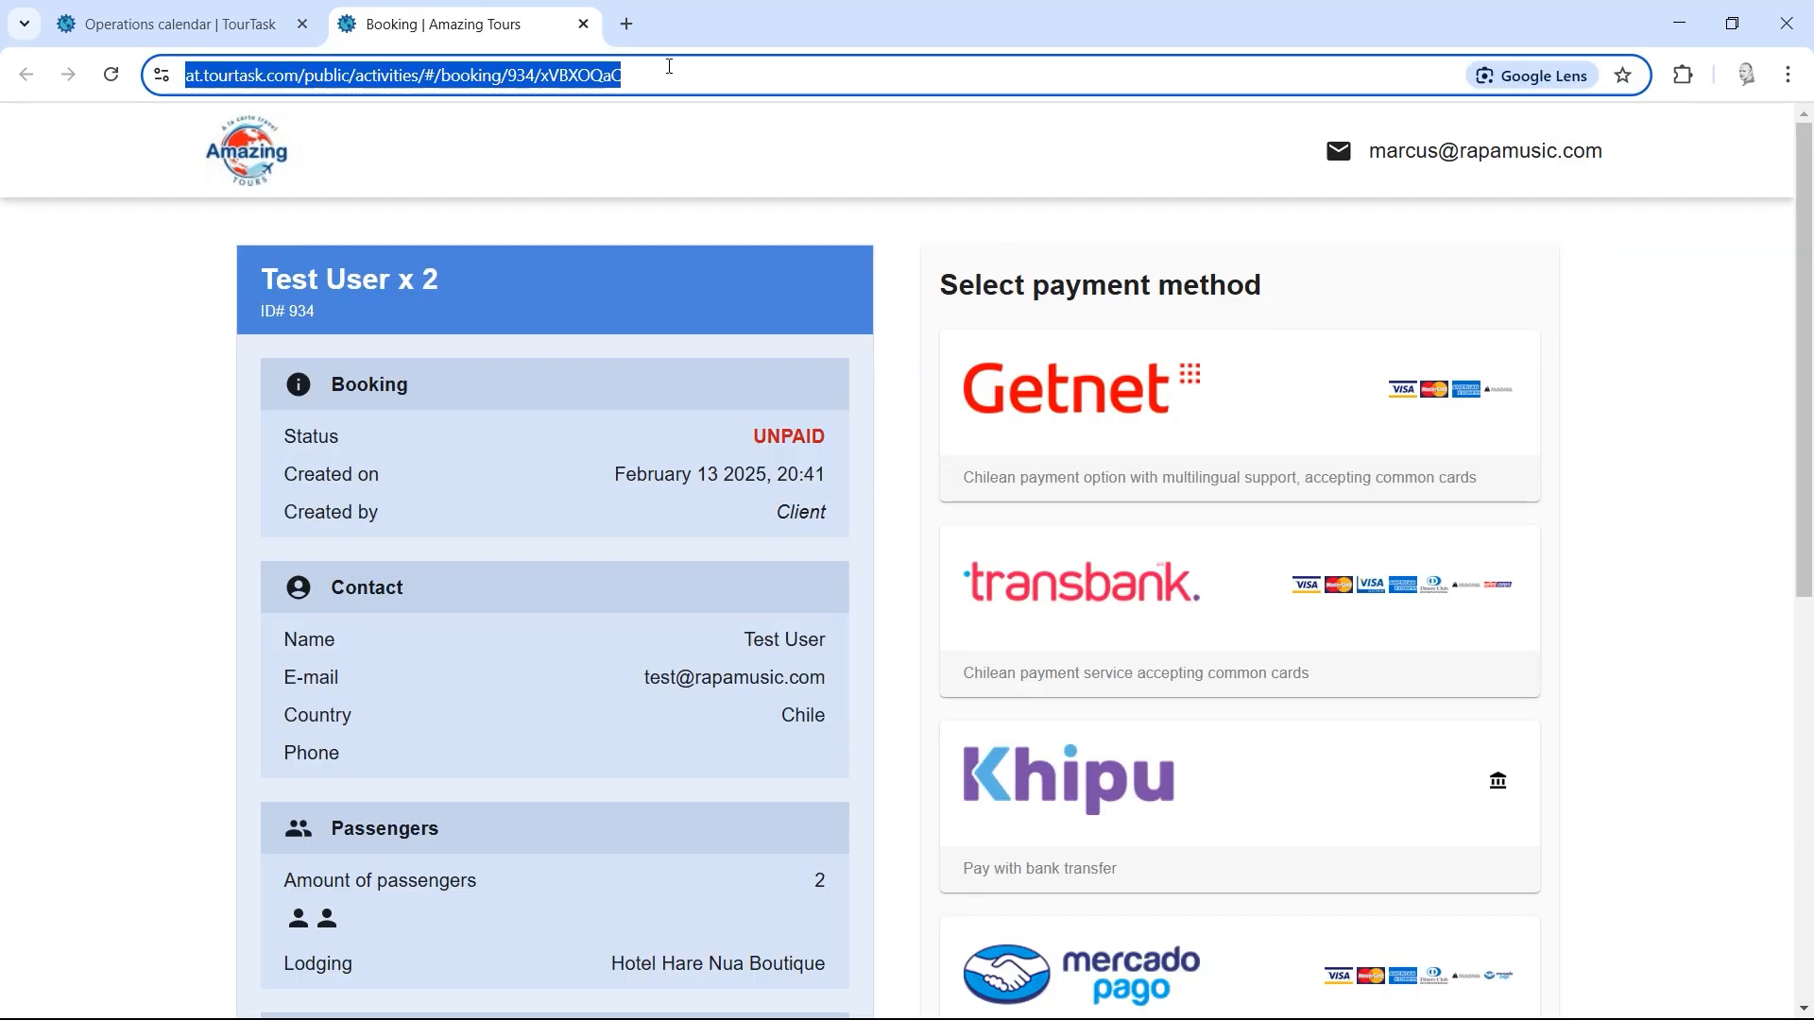
Step: Back on the Operations calendar, open the Feb 19 Volcano hiking guide's UNSET cost
left_click(184, 24)
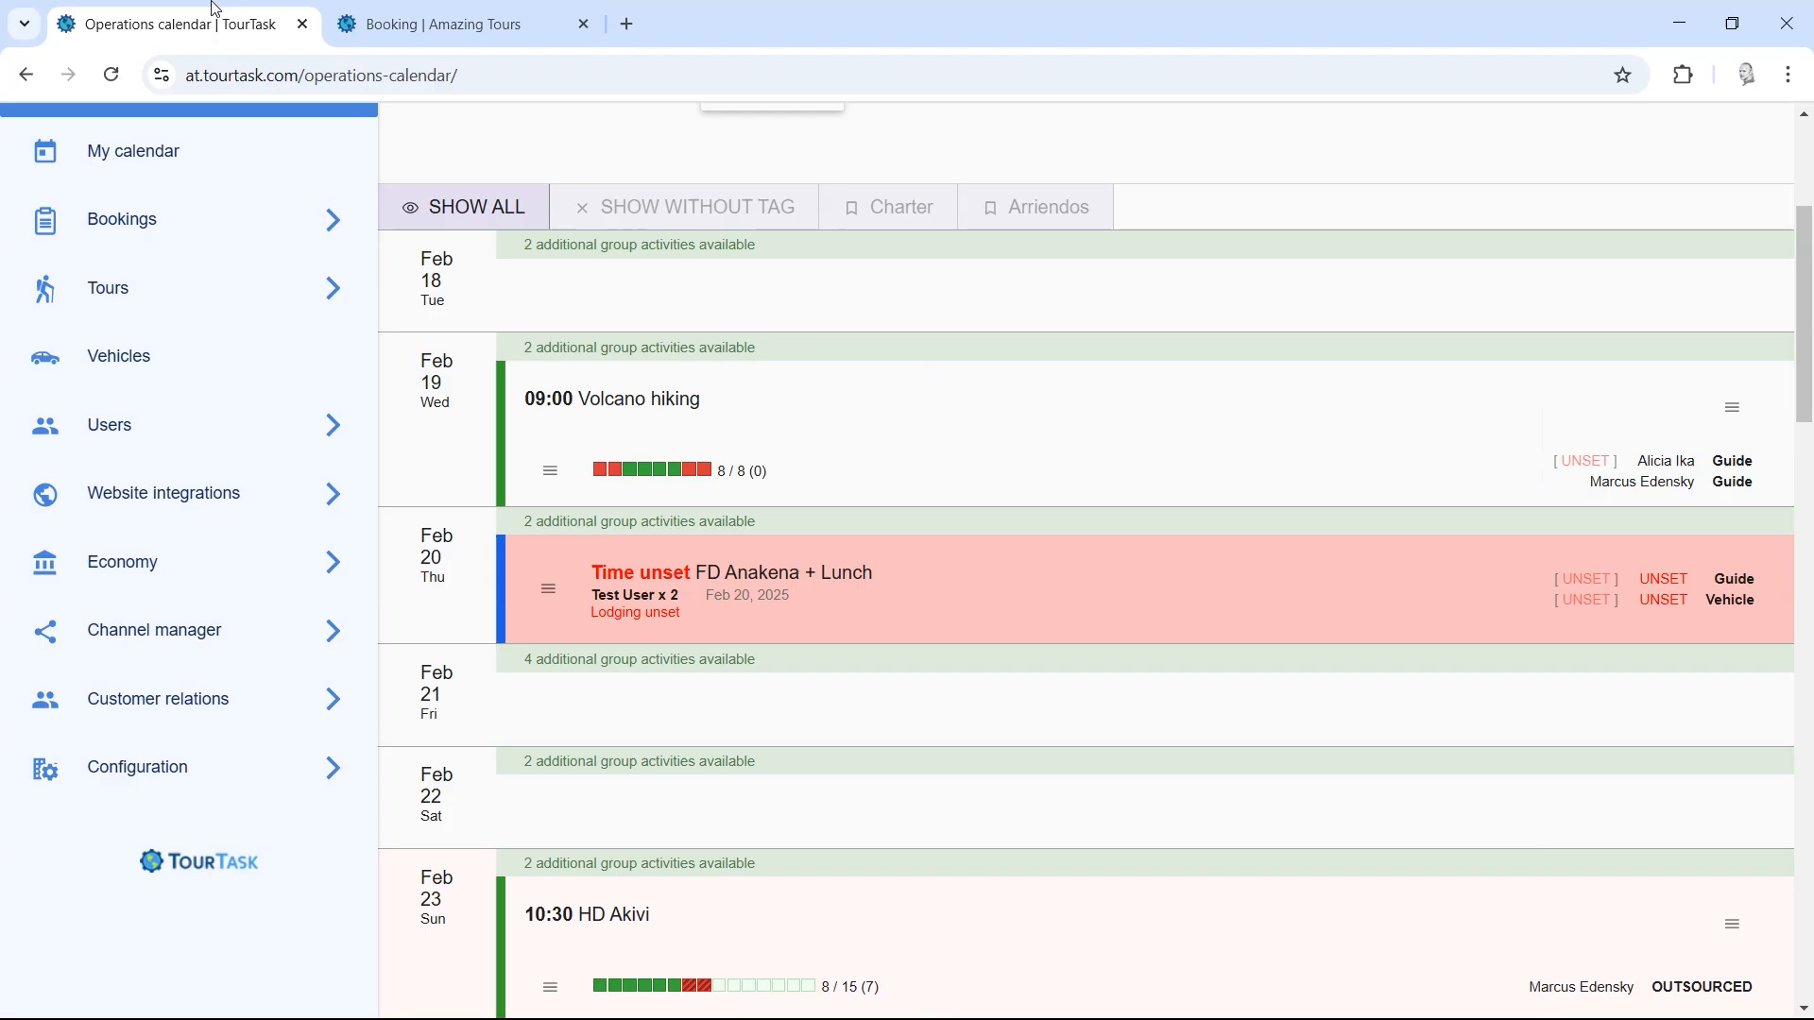
scroll(1606, 368, "down", 1)
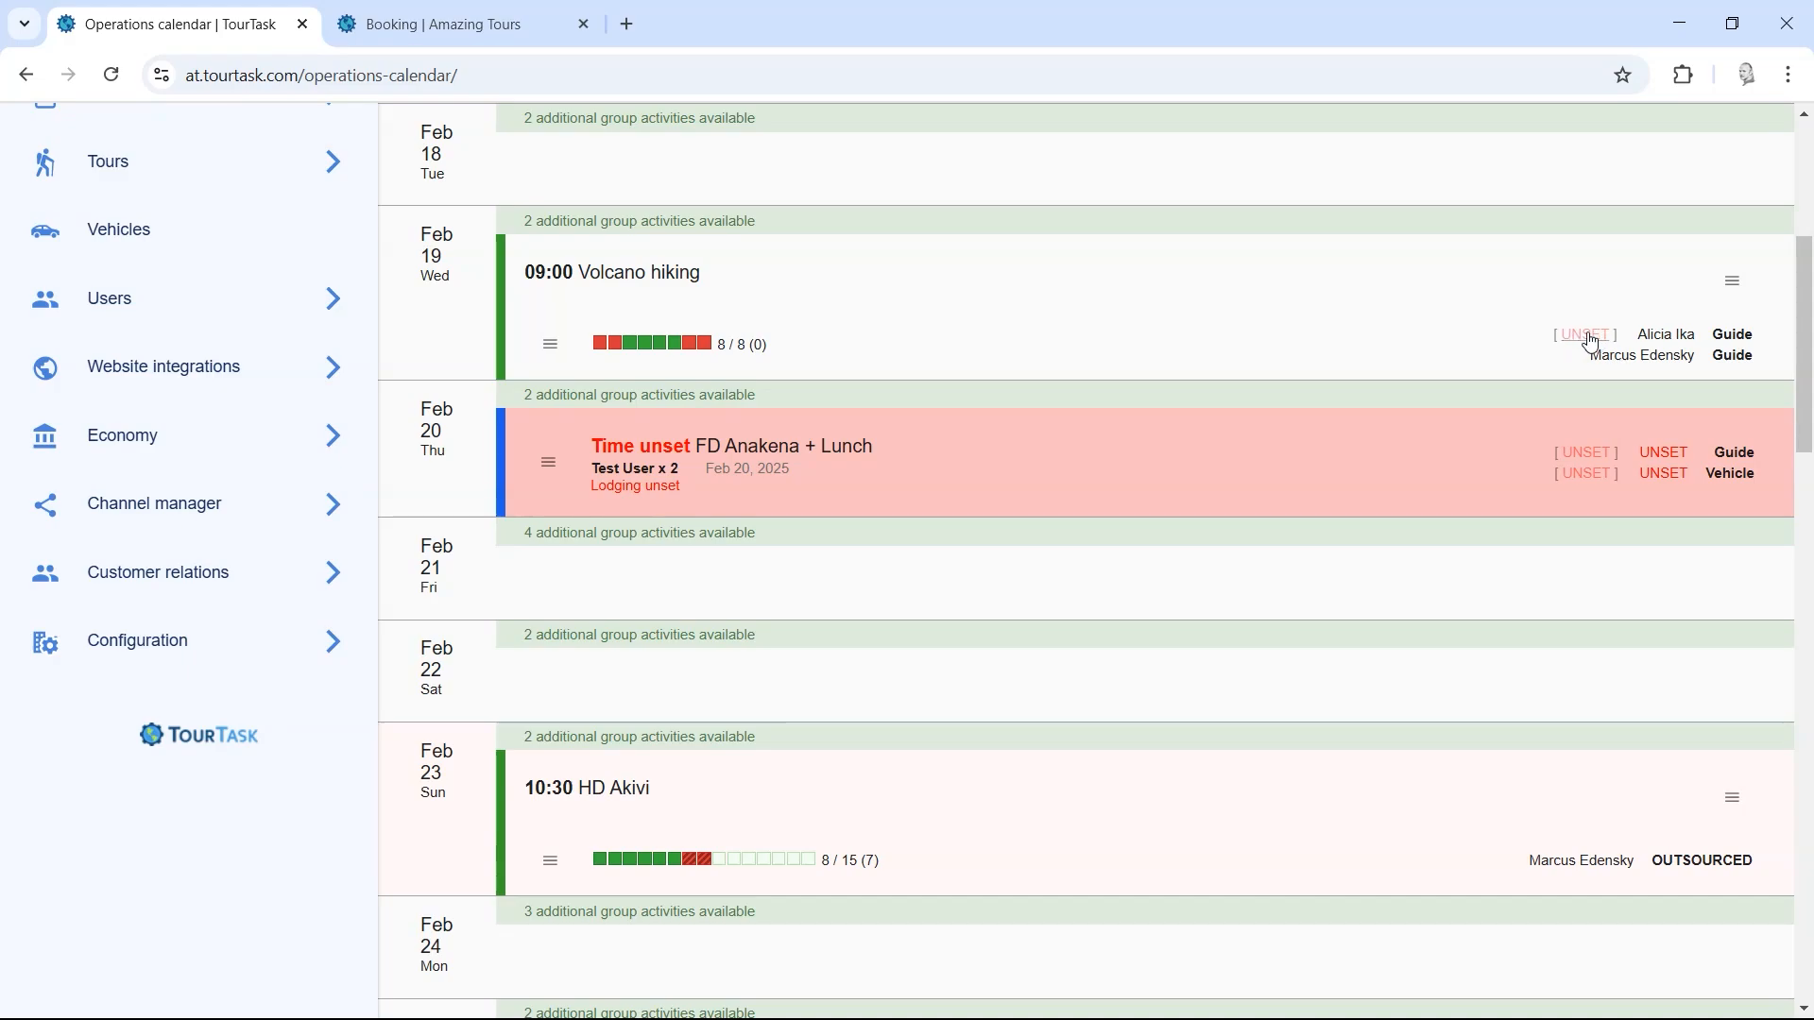
left_click(1590, 336)
left_click(924, 596)
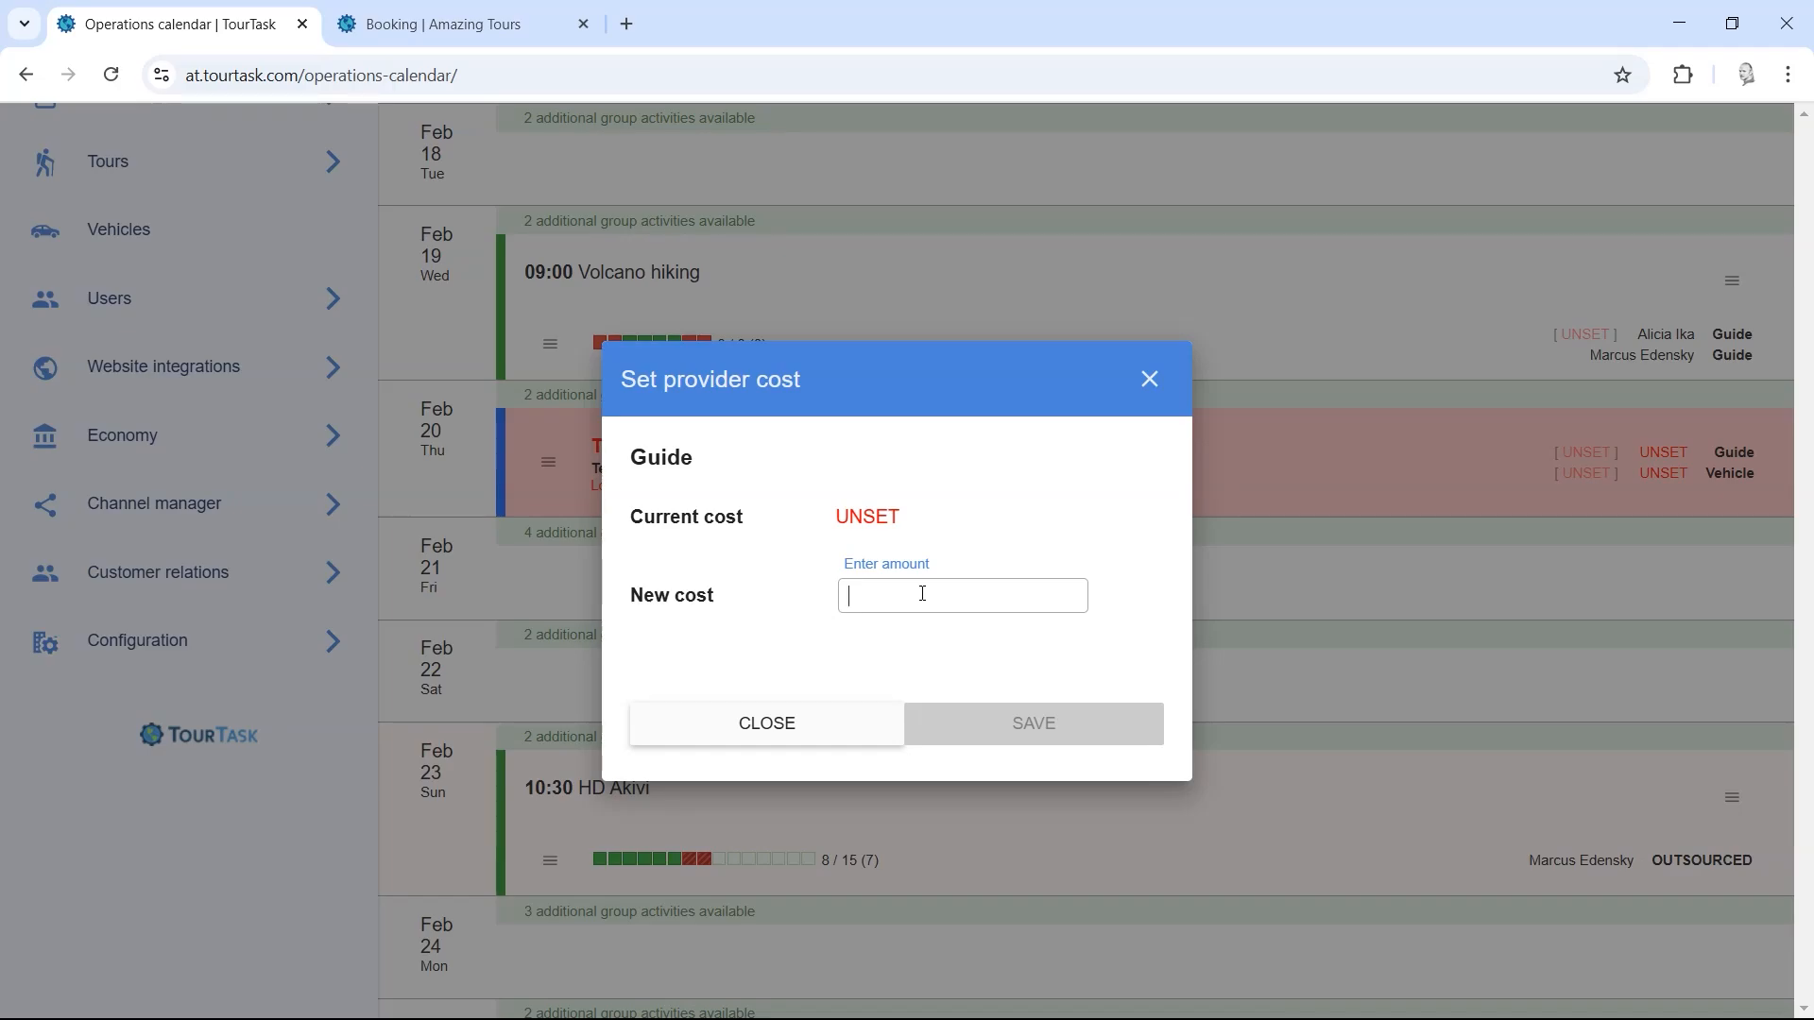
Step: Enter 50 000 CLP as the first guide's new cost and save it
type("50000")
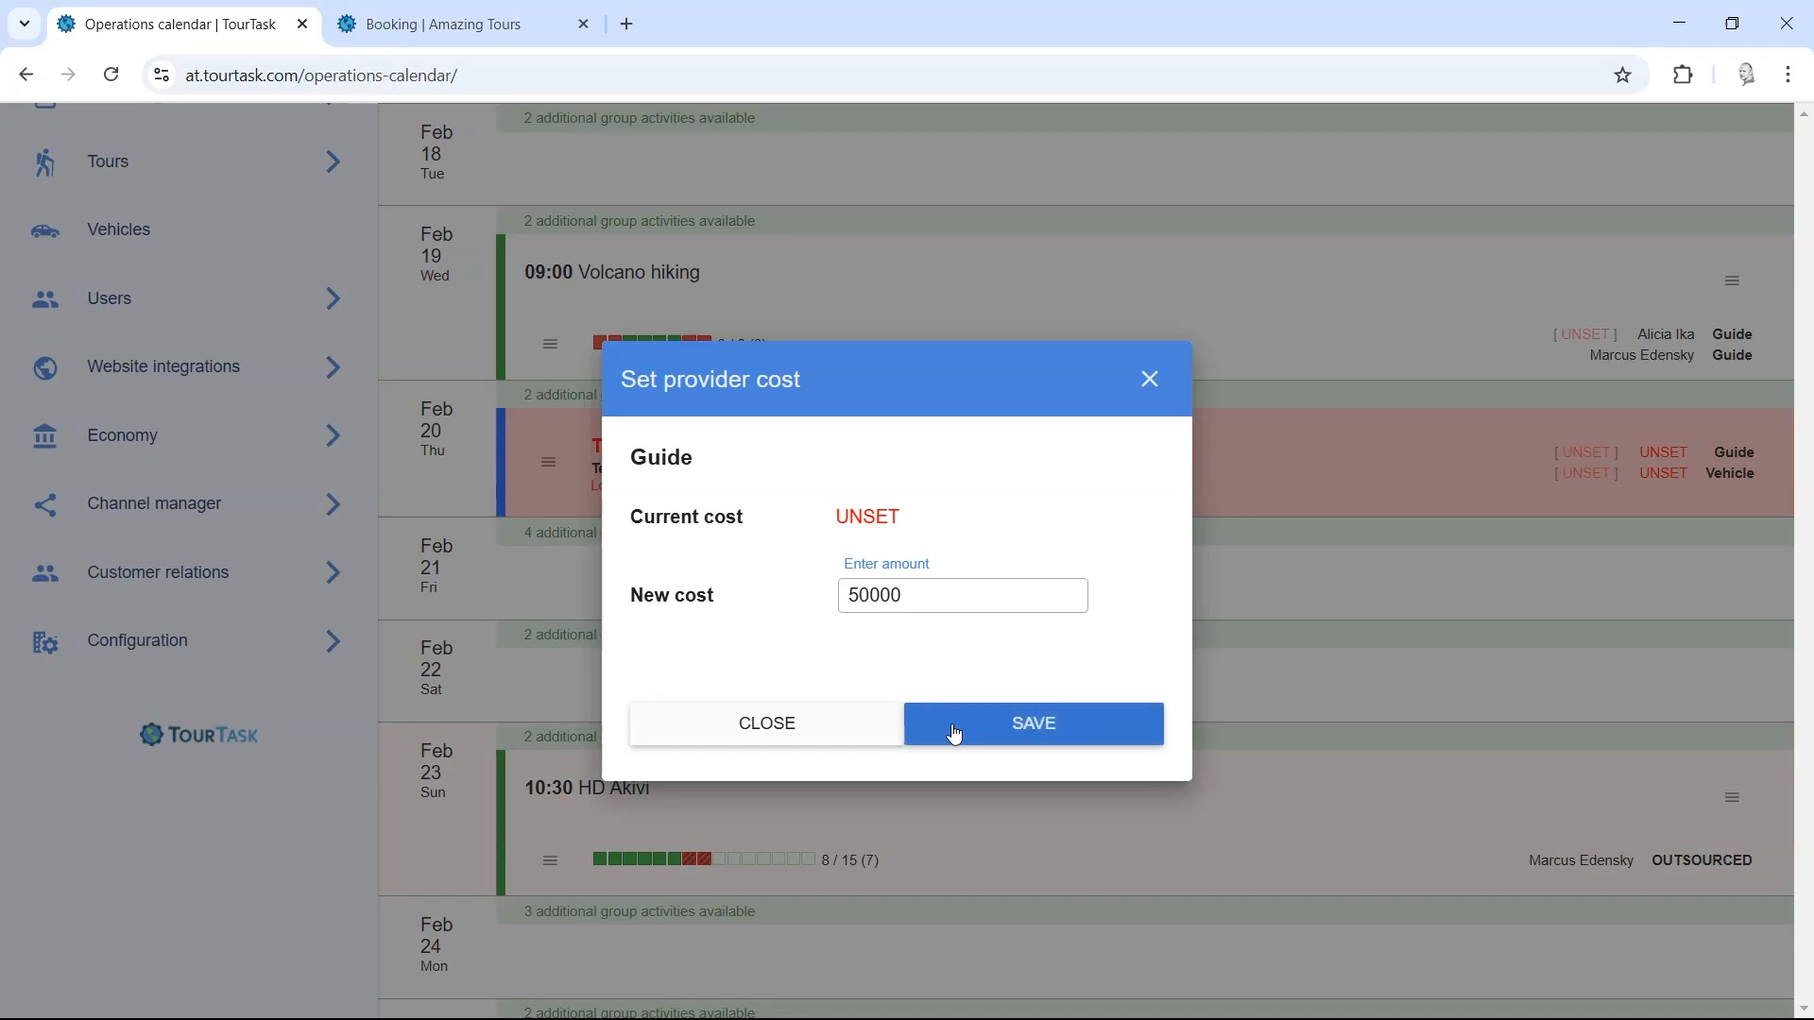
left_click(950, 723)
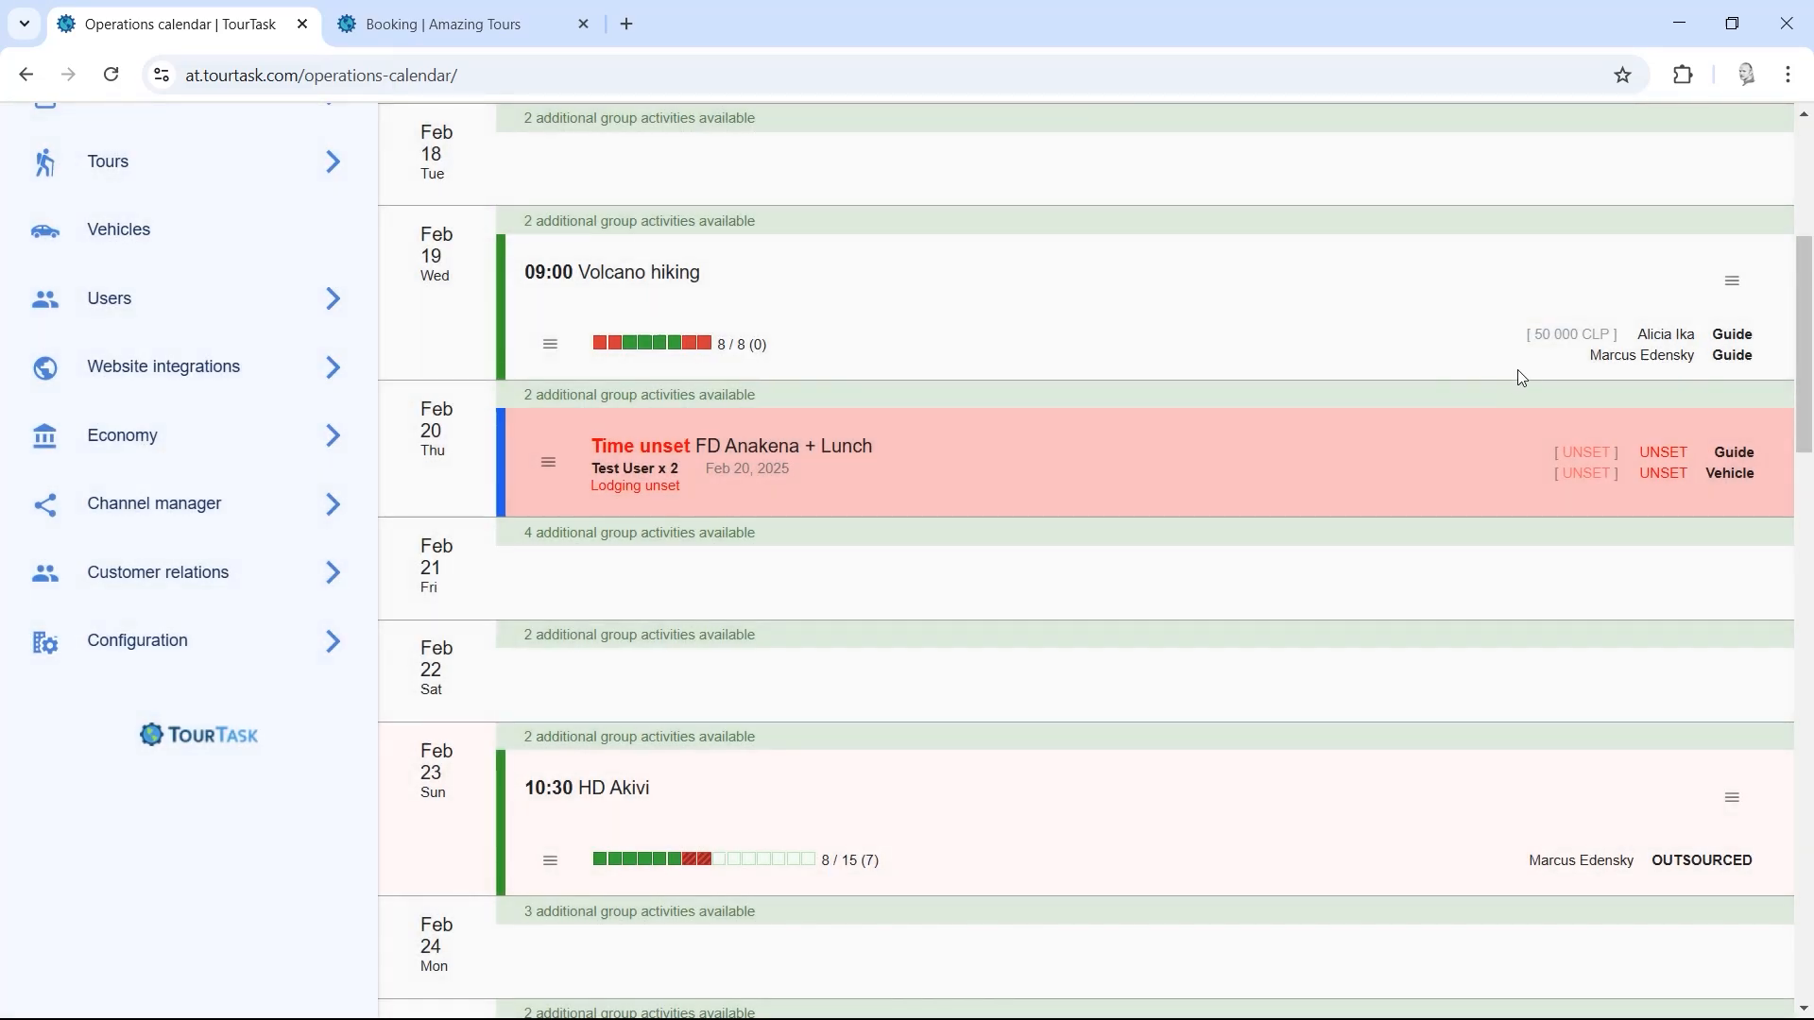
left_click_drag(1803, 348, 1730, 355)
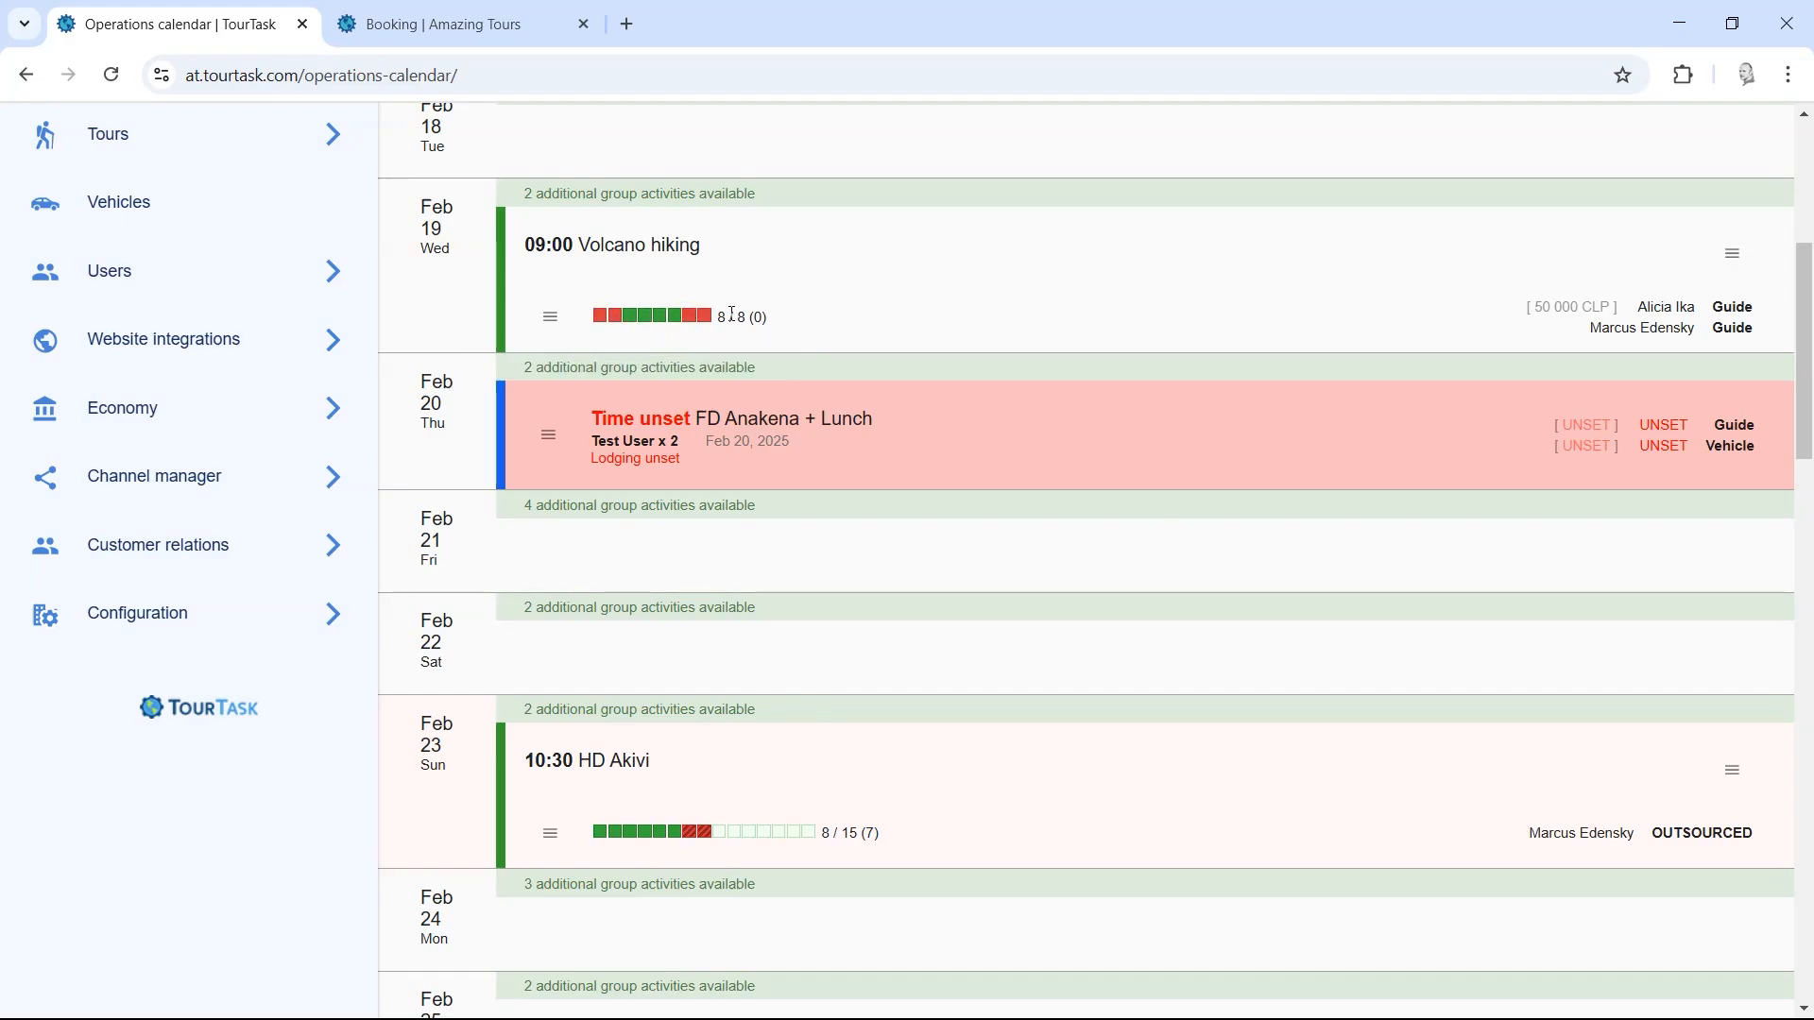
left_click(552, 320)
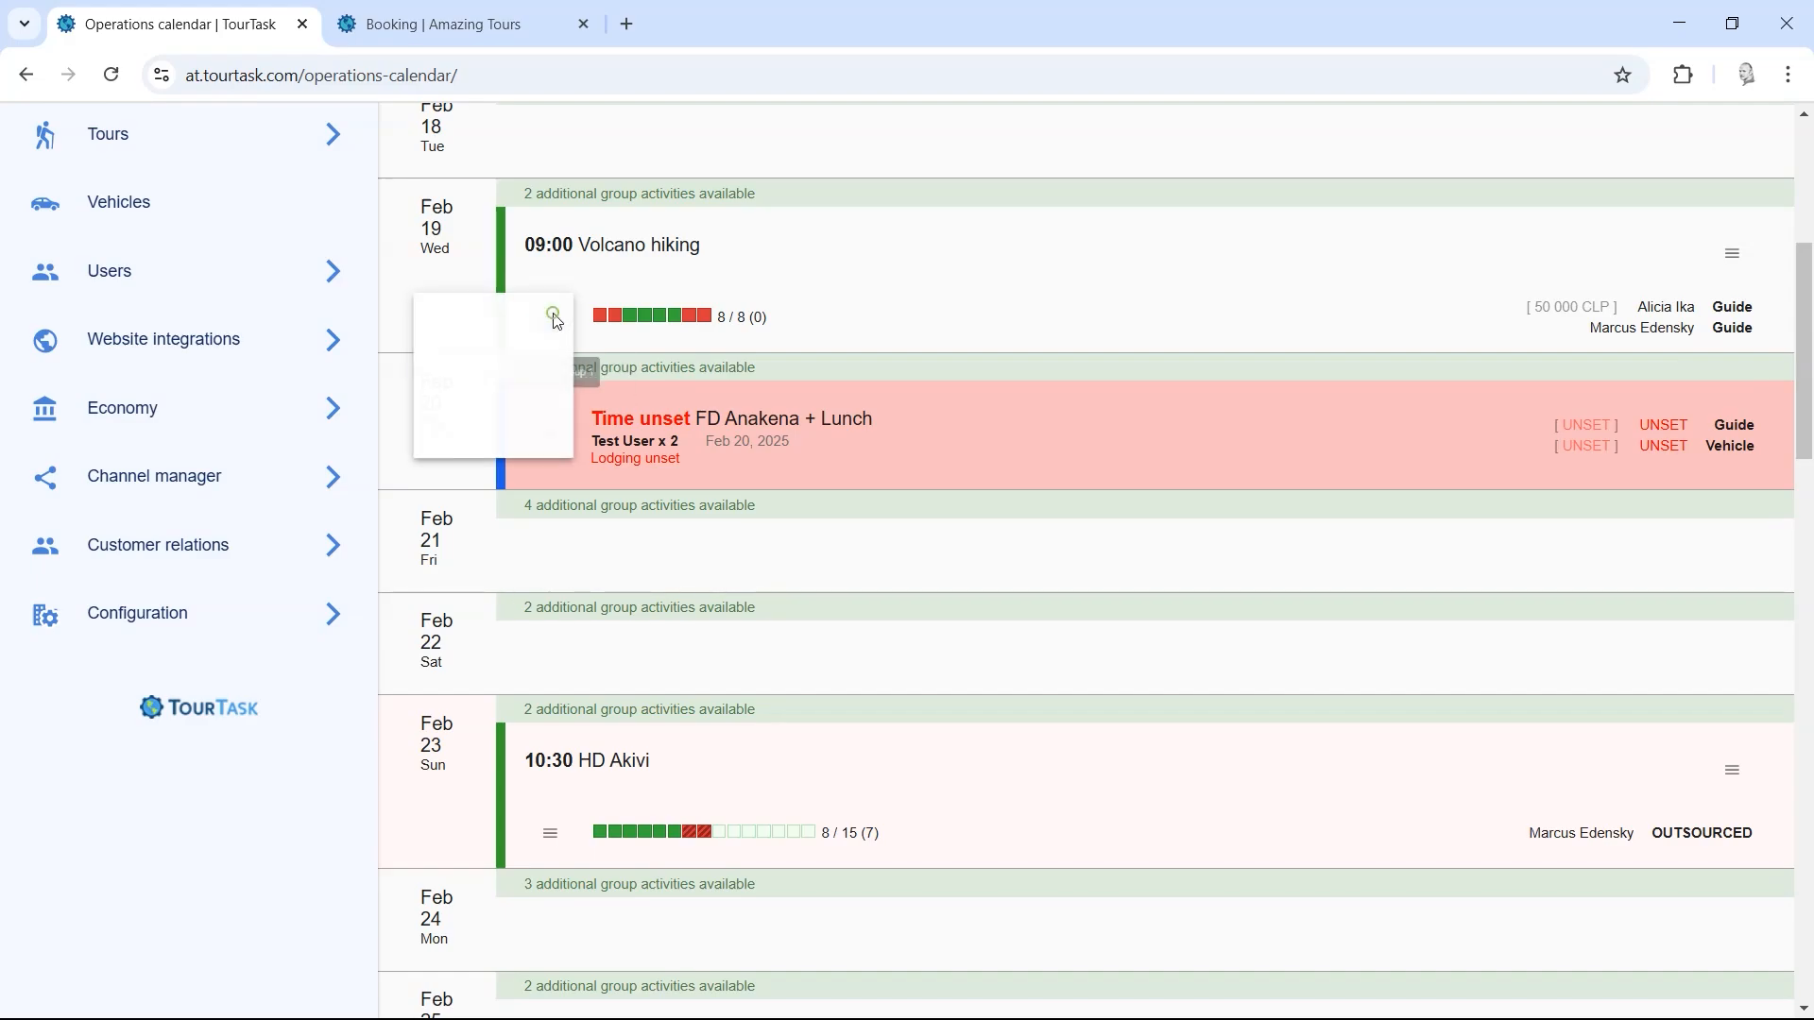
Step: Open the Feb 19 Volcano hiking group in Group tours planning and remove its Group filter
left_click(532, 444)
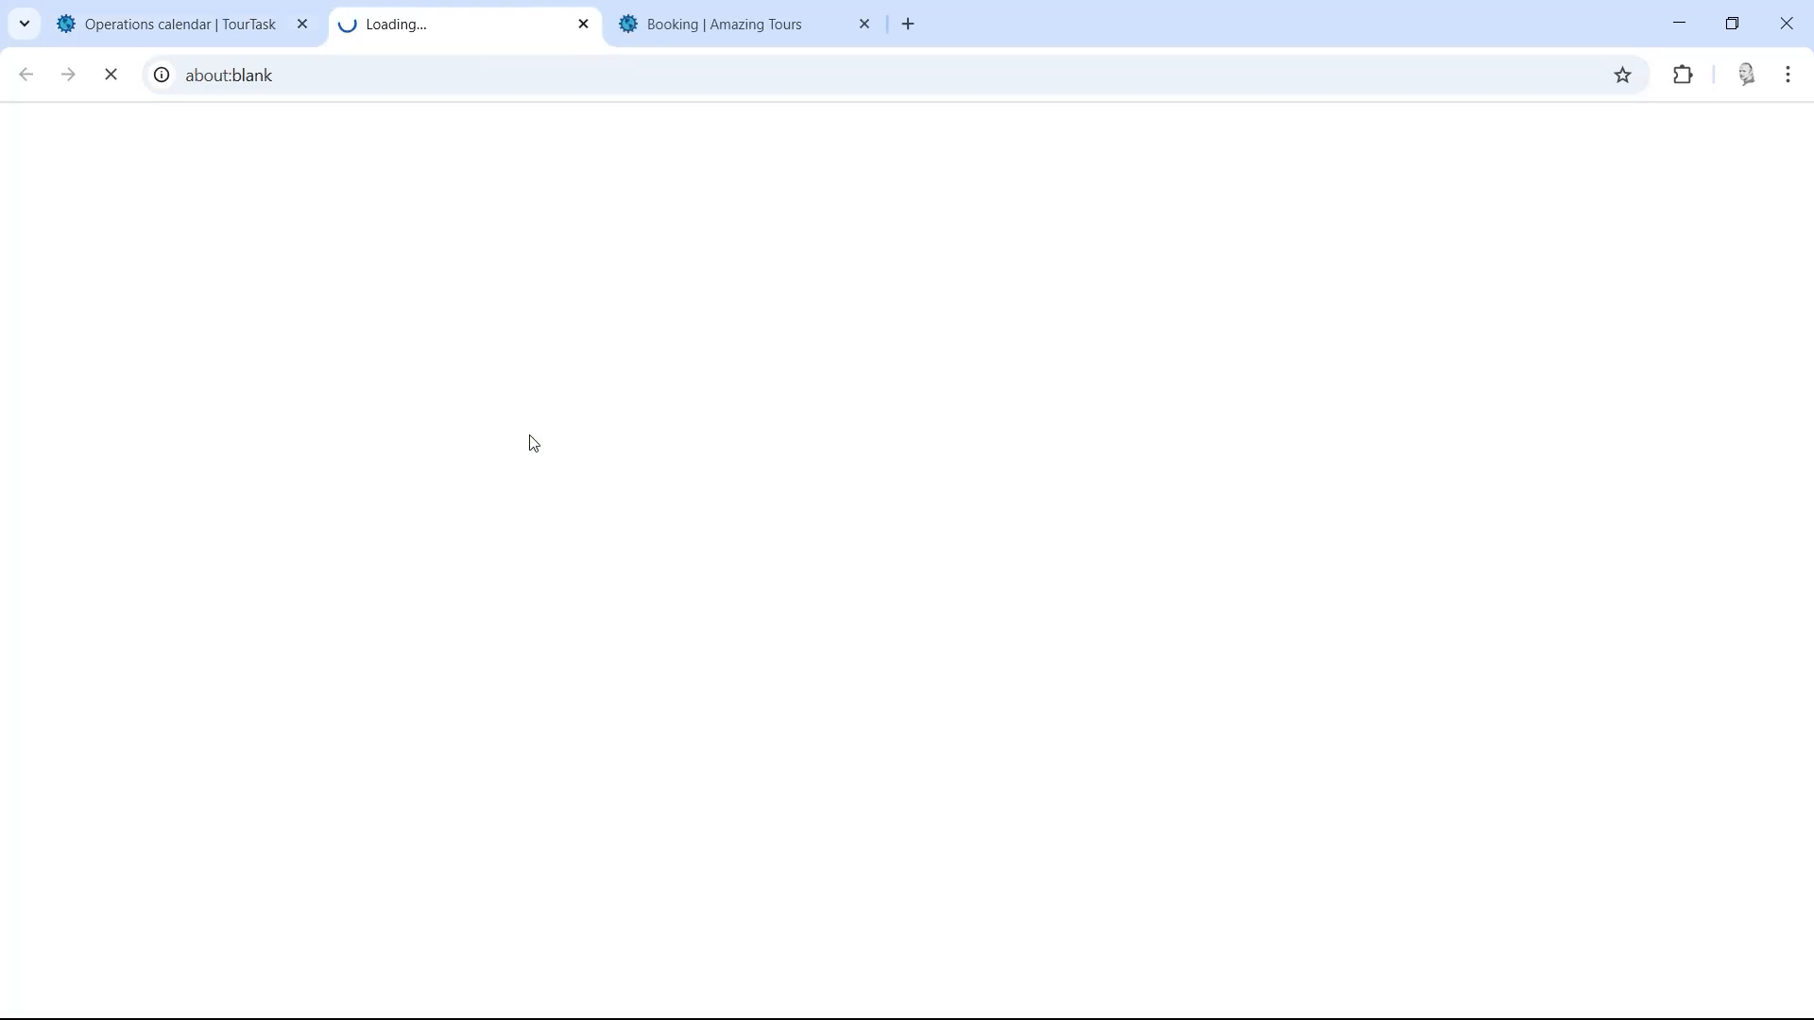
scroll(1134, 498, "down", 1)
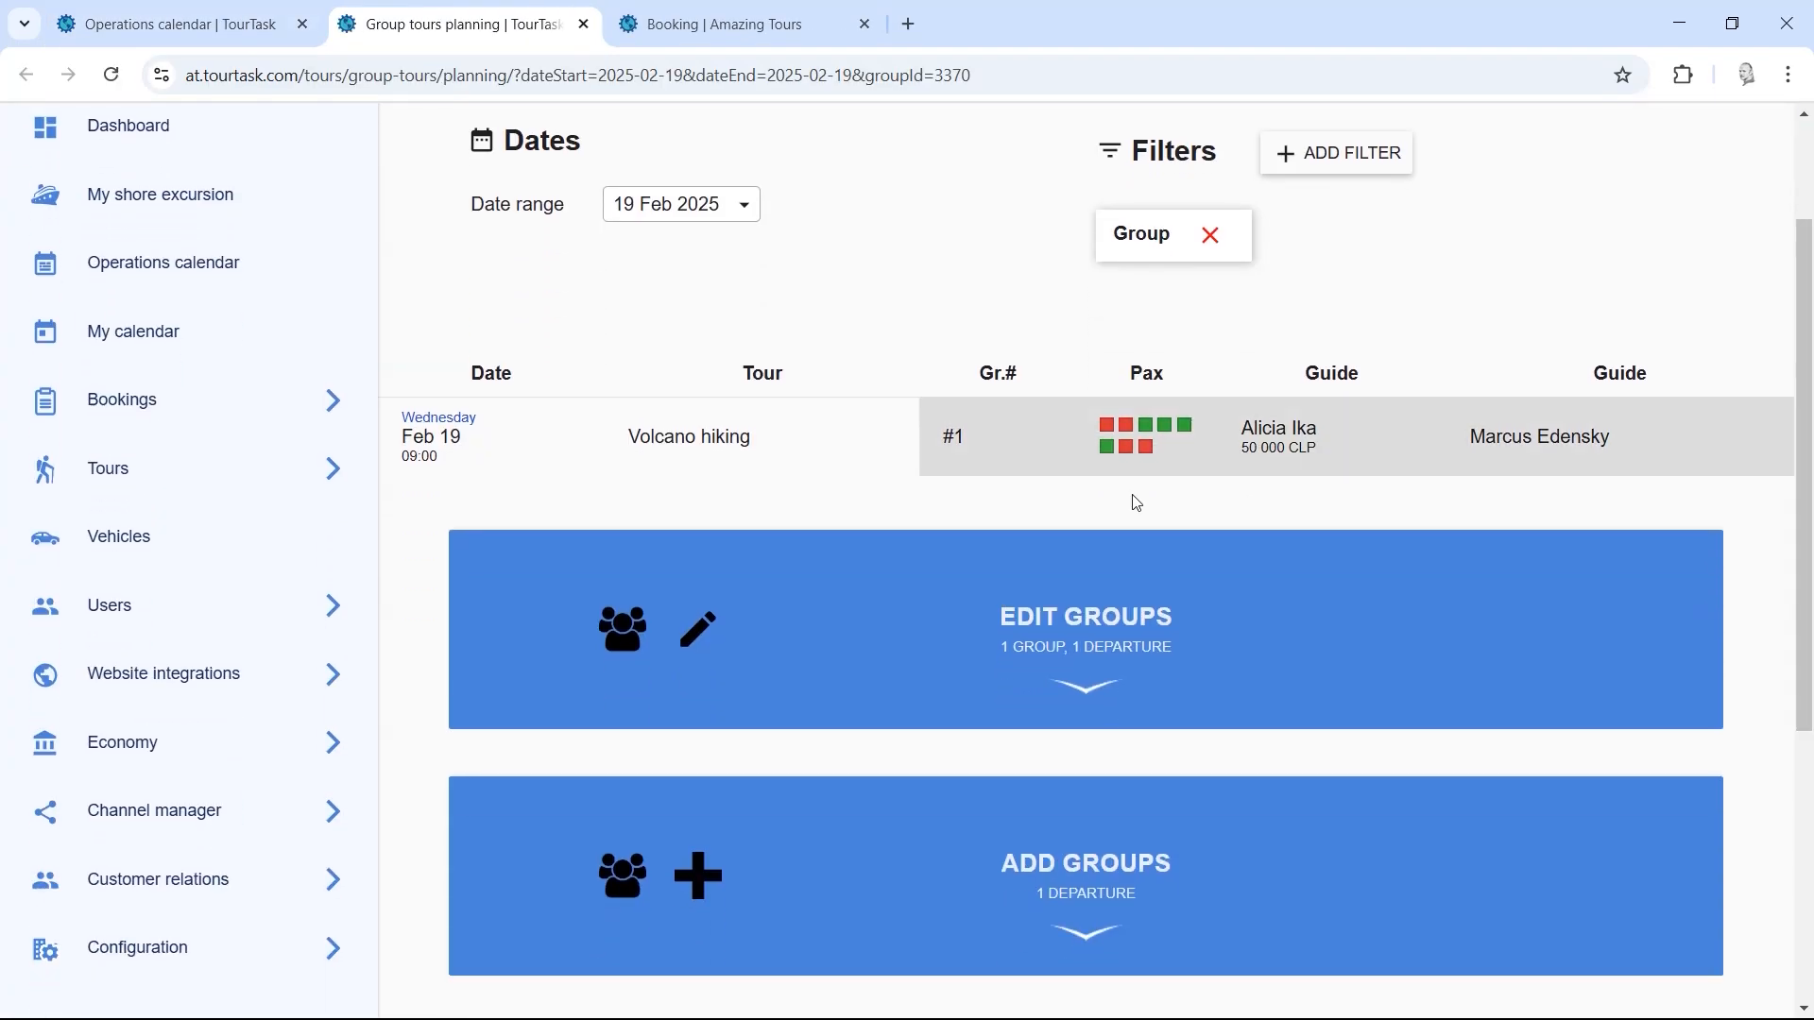
scroll(996, 680, "down", 3)
scroll(999, 538, "up", 1)
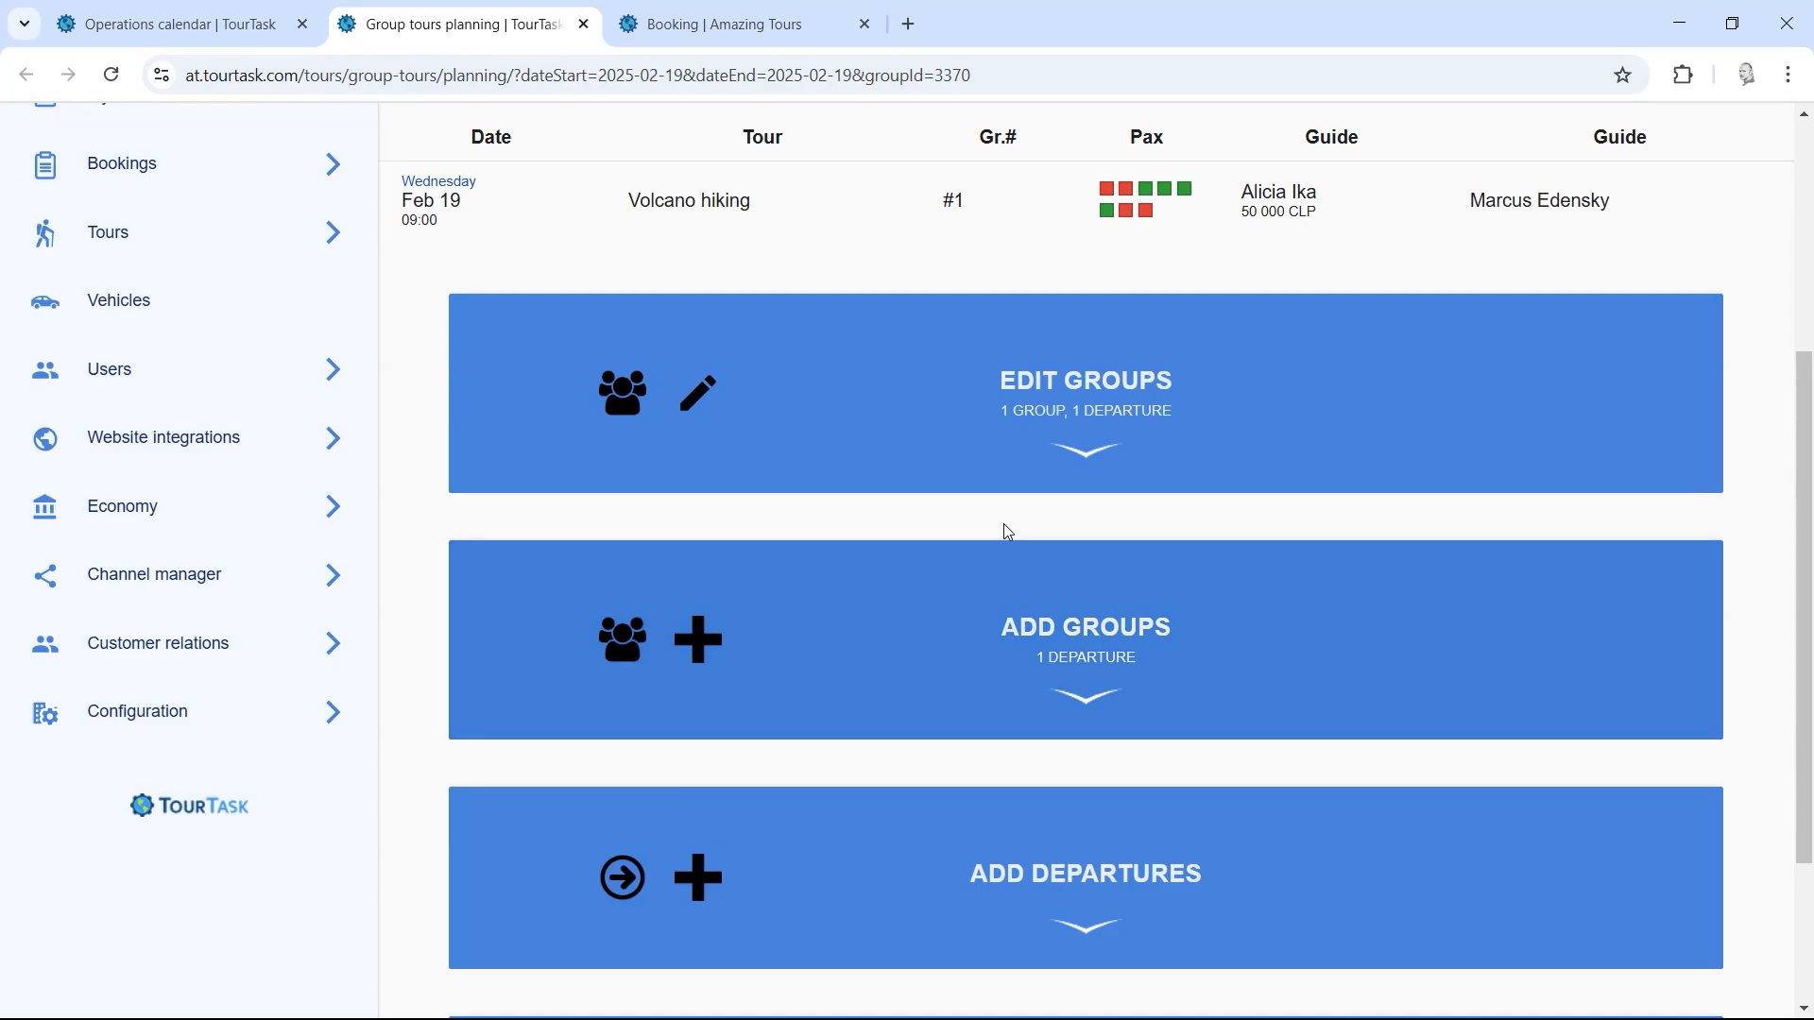
scroll(1807, 444, "up", 4)
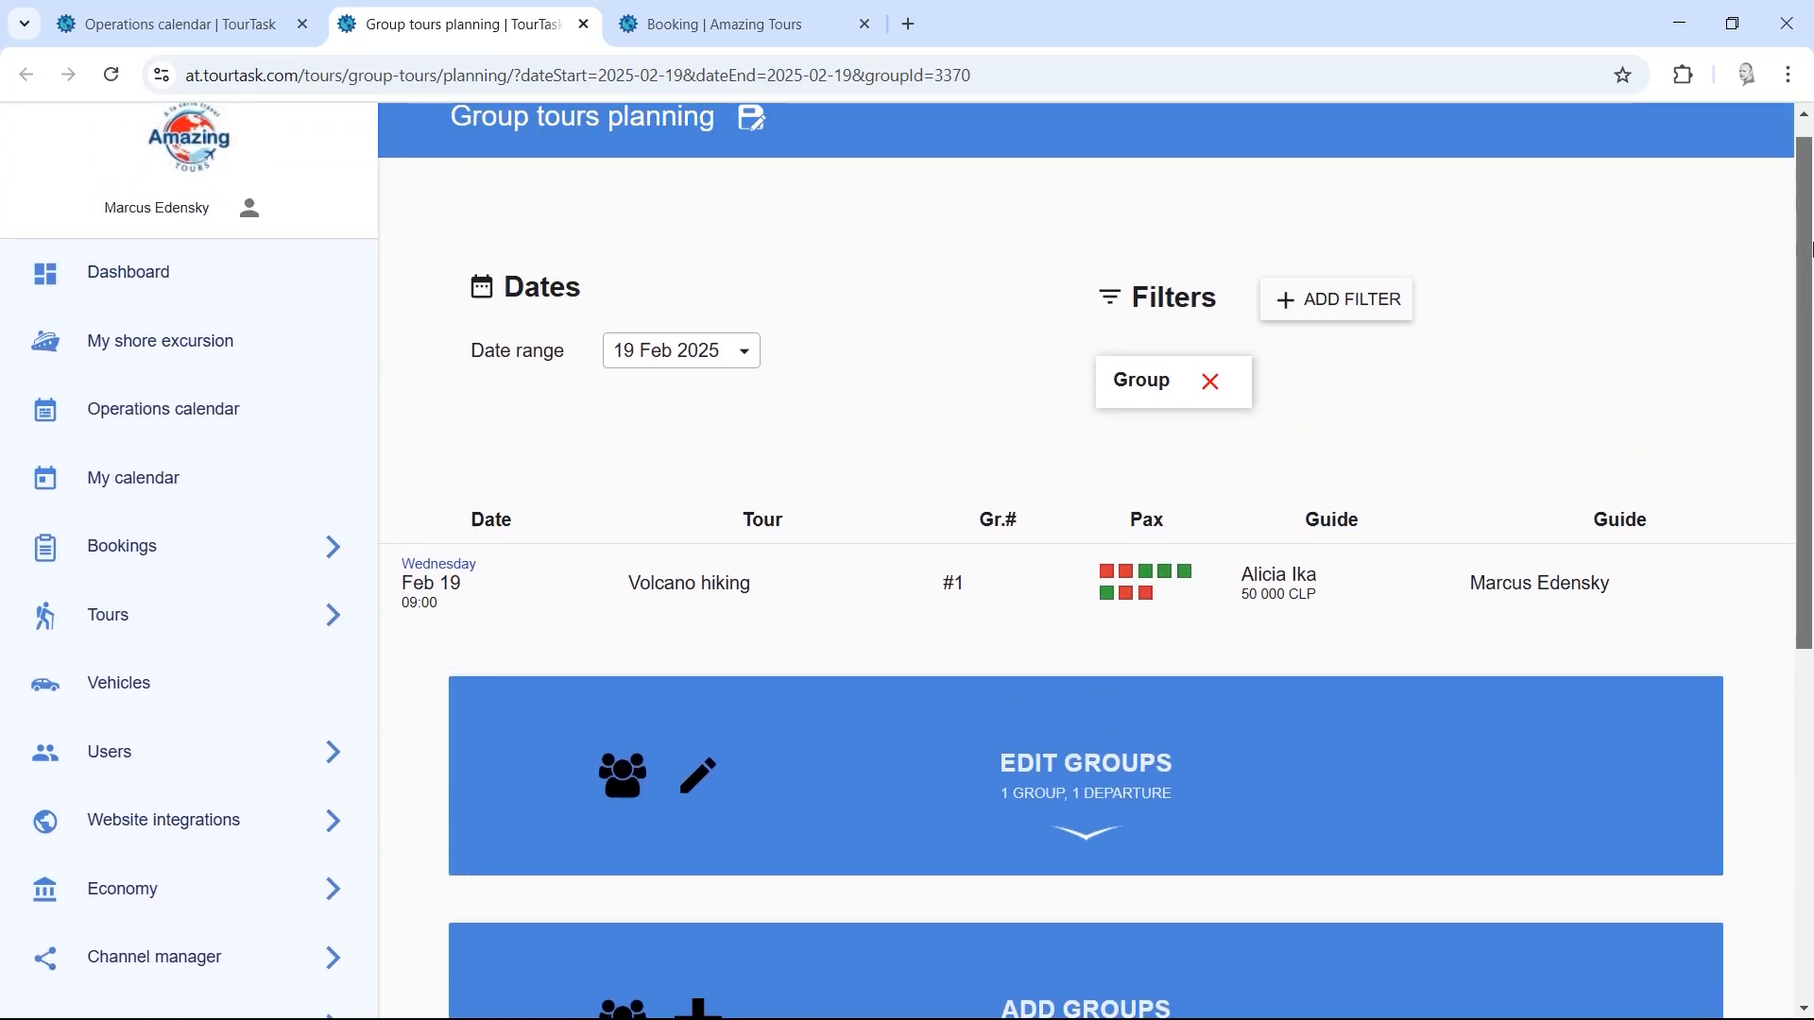
left_click(1218, 396)
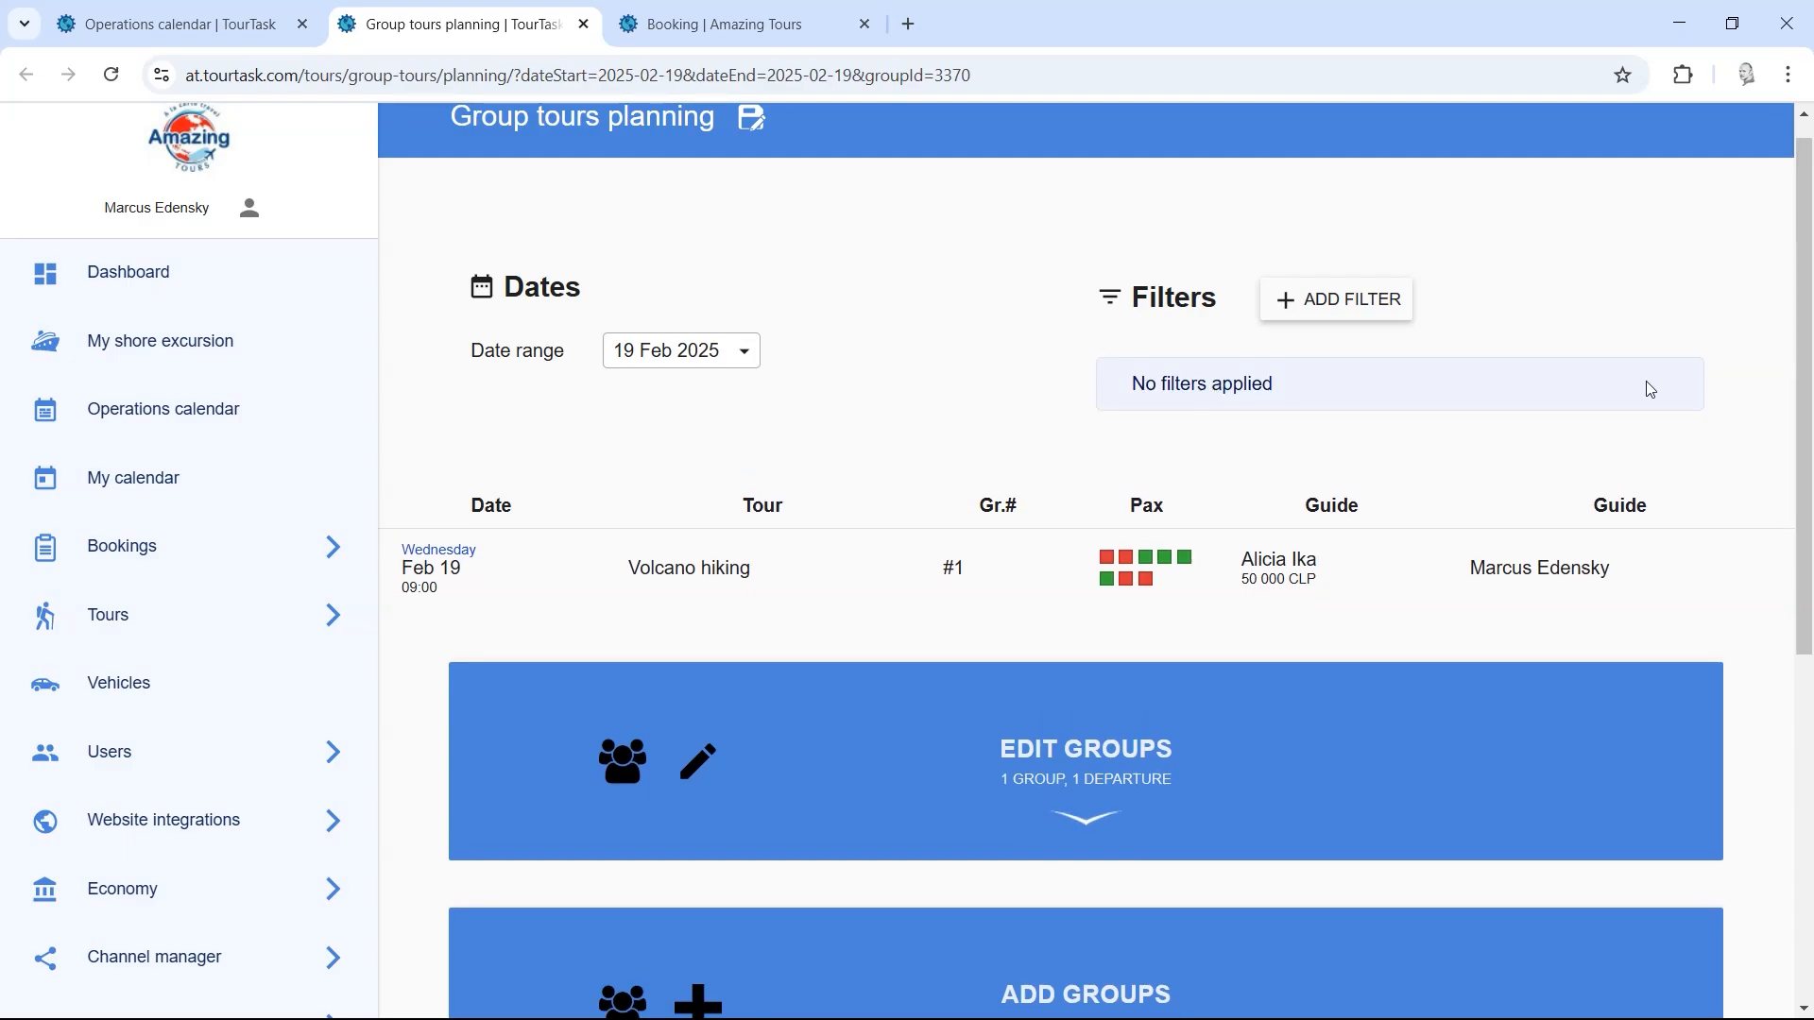
left_click_drag(1800, 363, 1800, 413)
Step: Start the date range on Feb 1 so it covers 01 - 19 Feb 2025
left_click(731, 273)
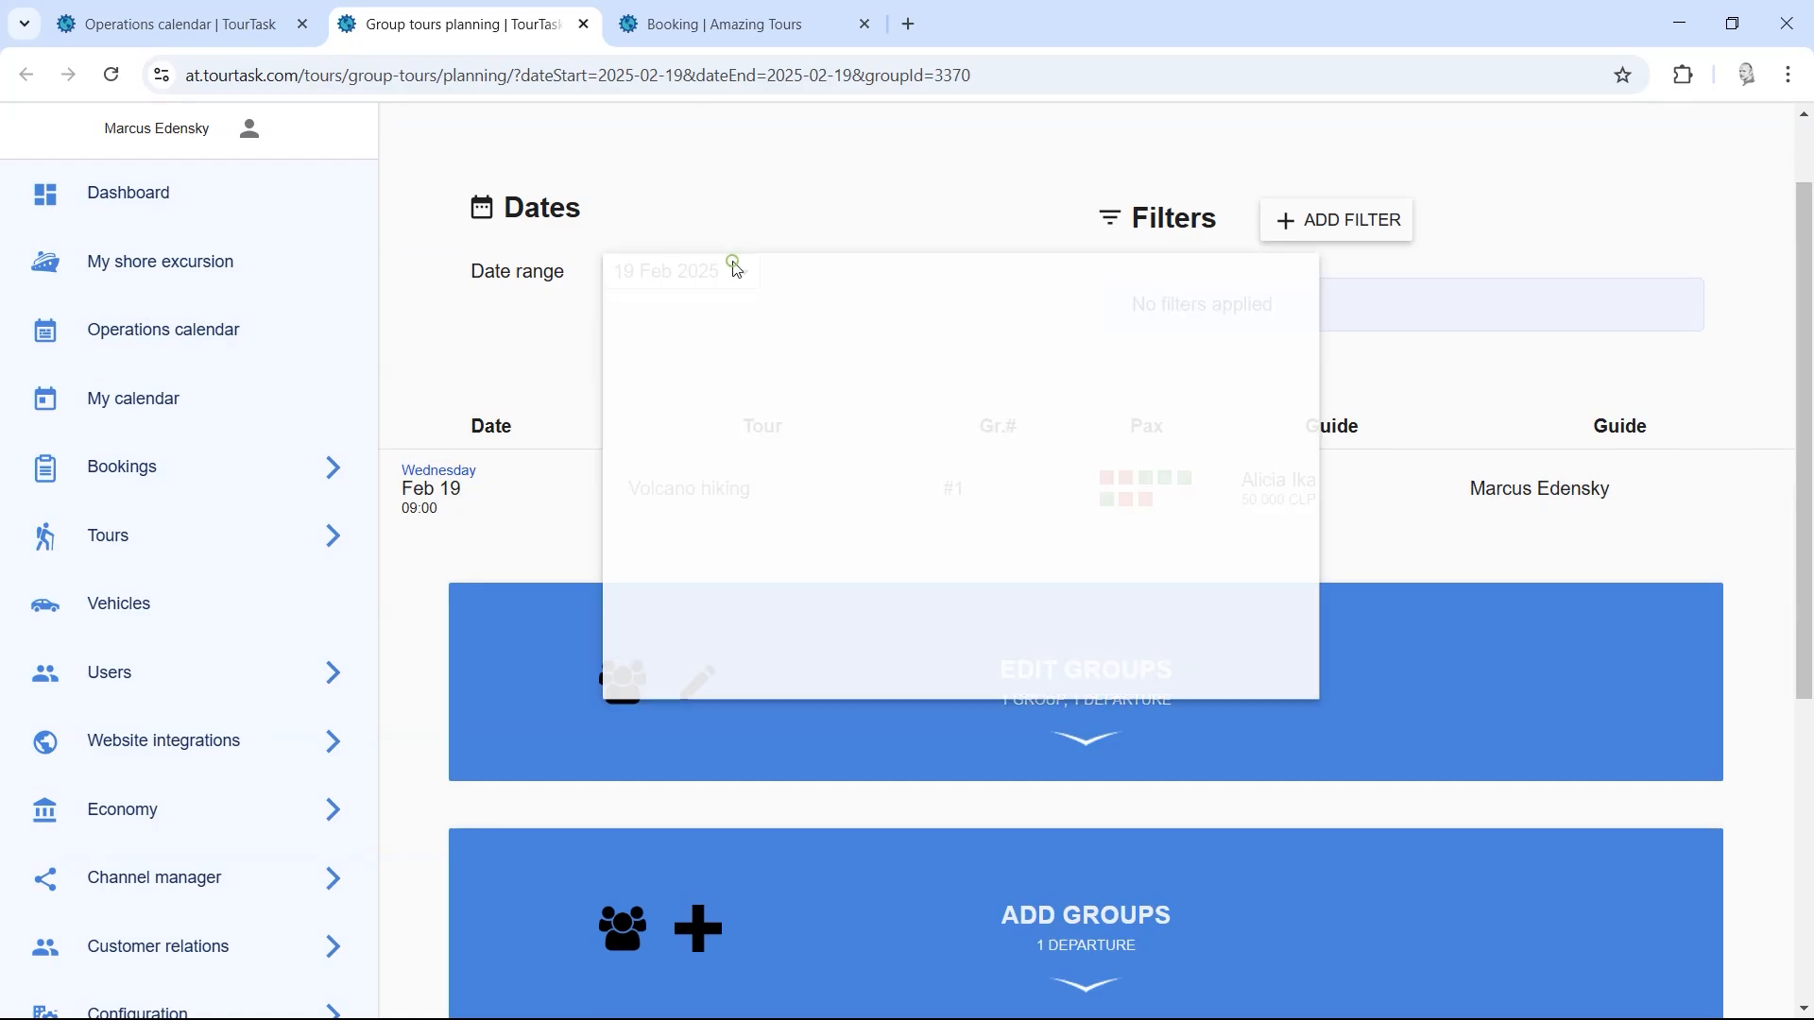
left_click(905, 446)
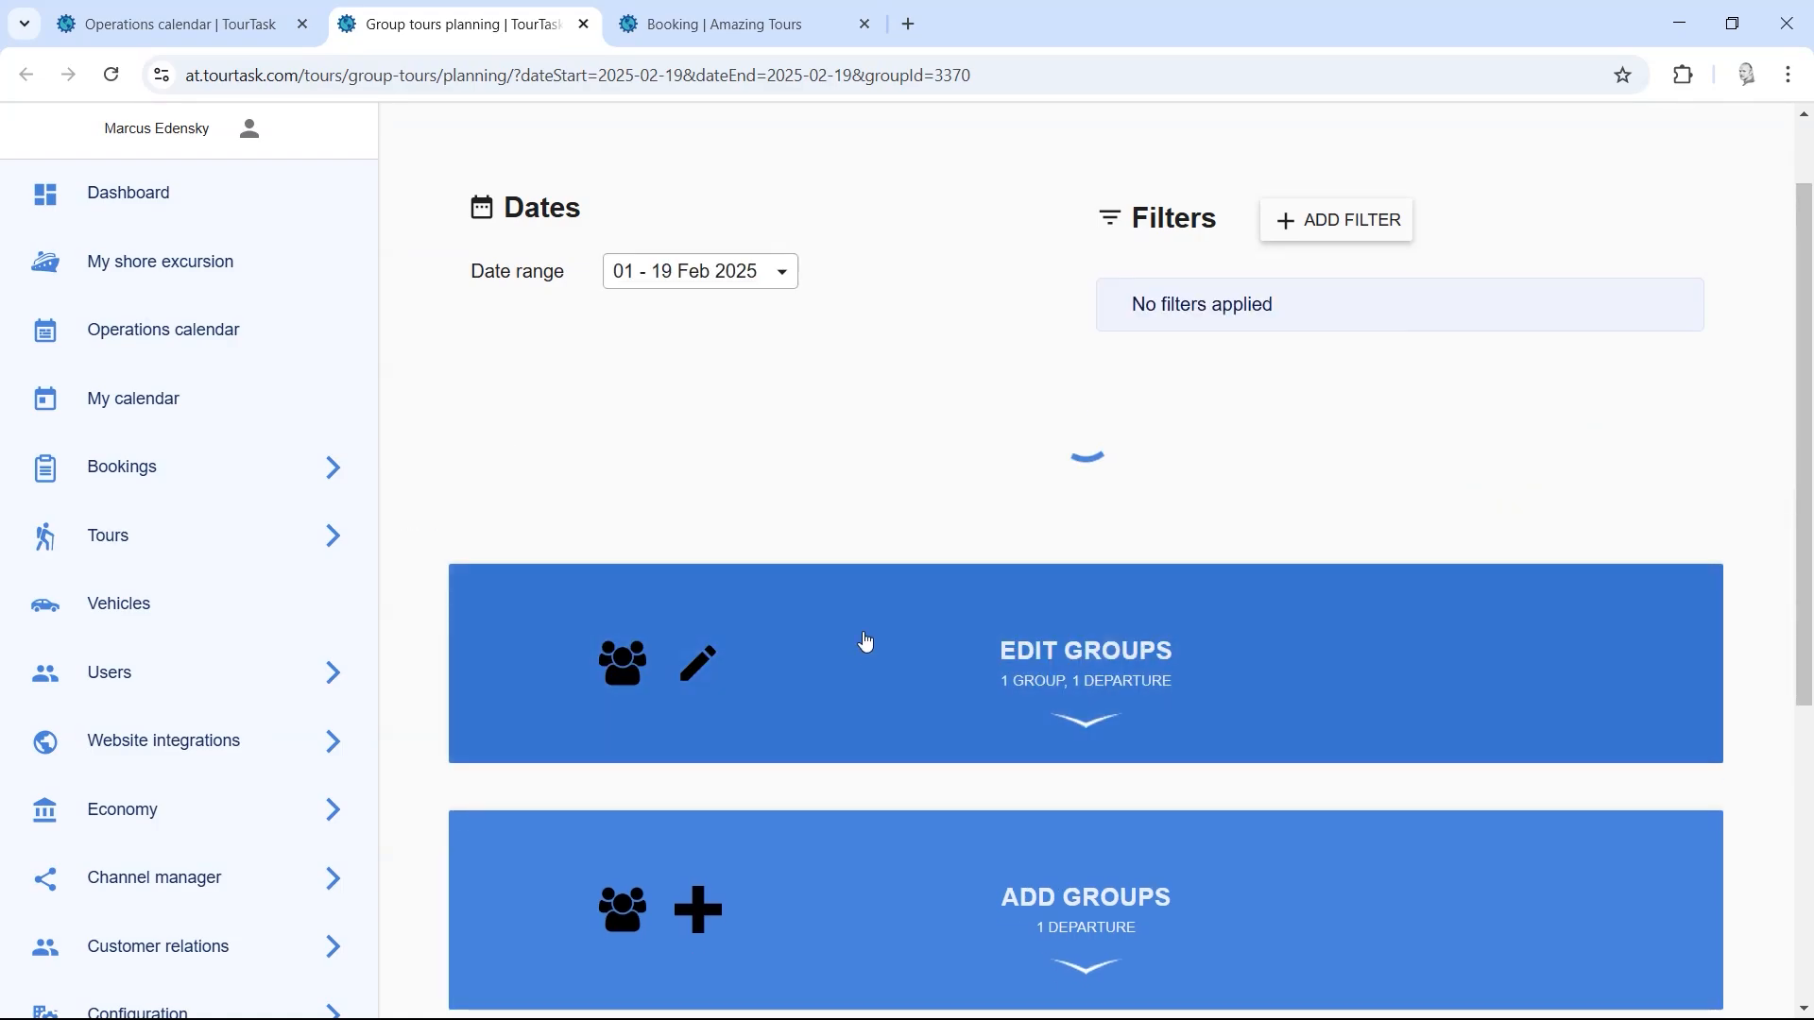
left_click(780, 273)
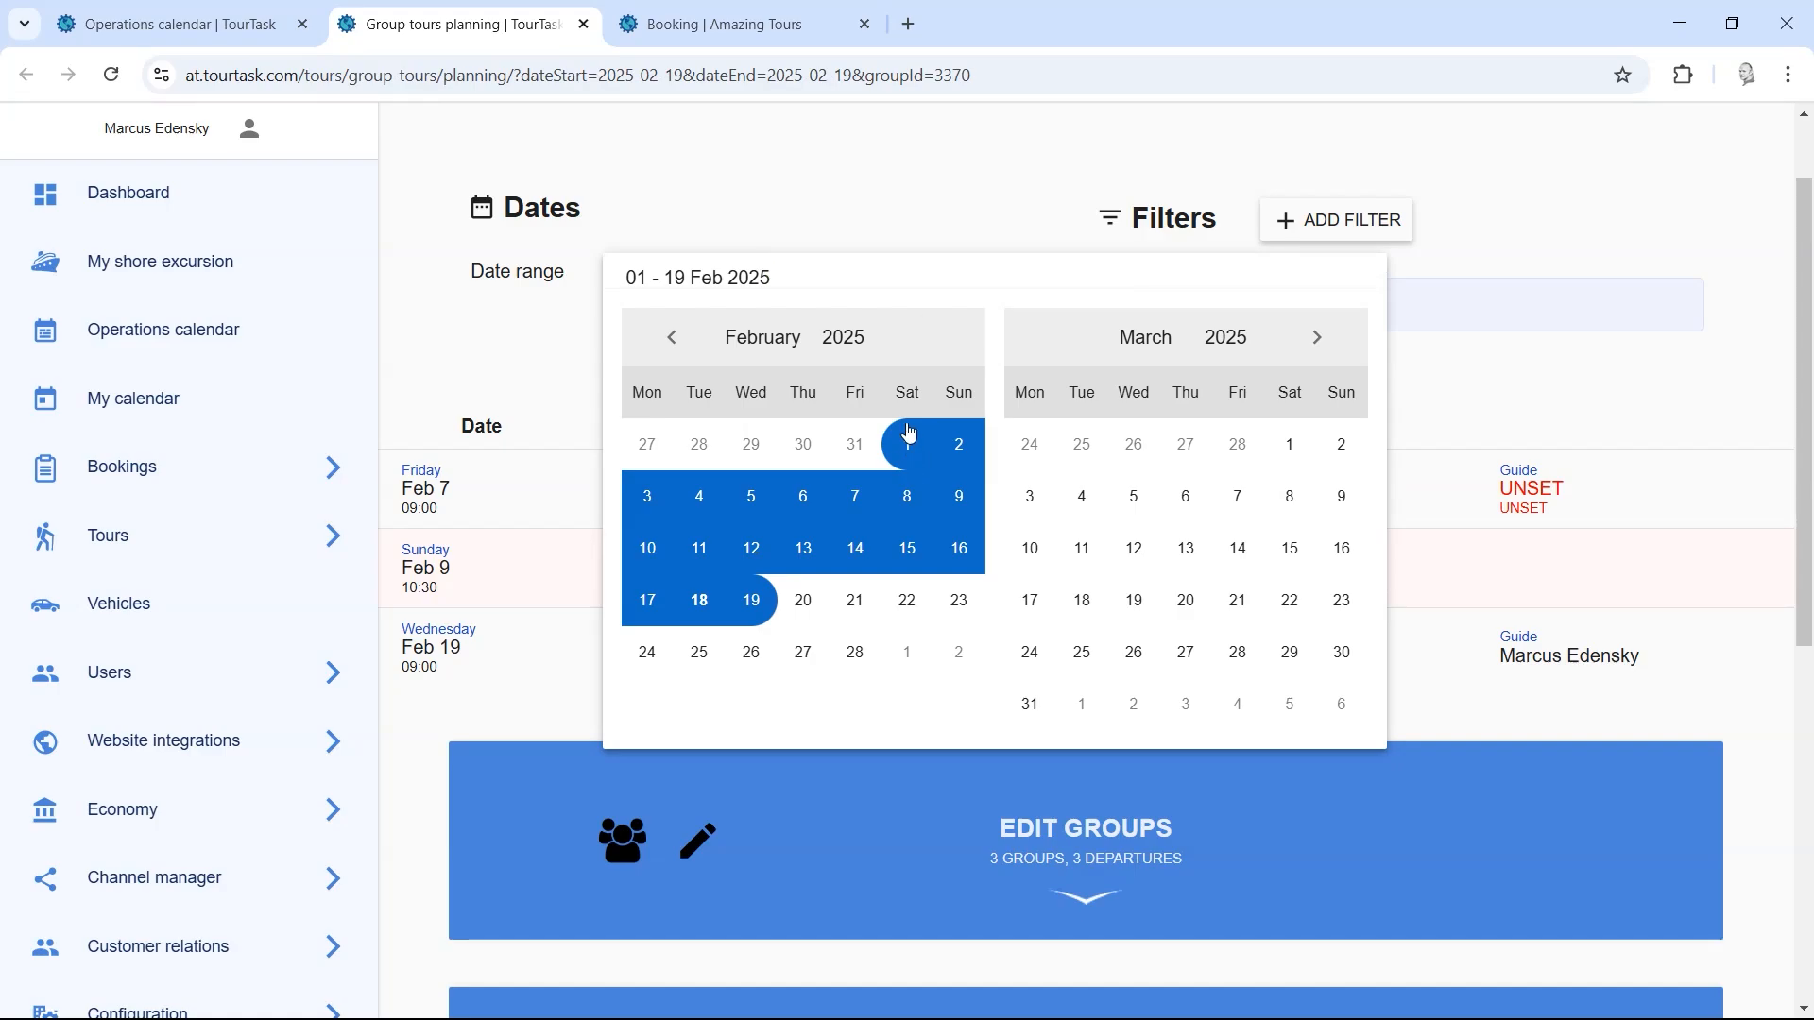
left_click(870, 197)
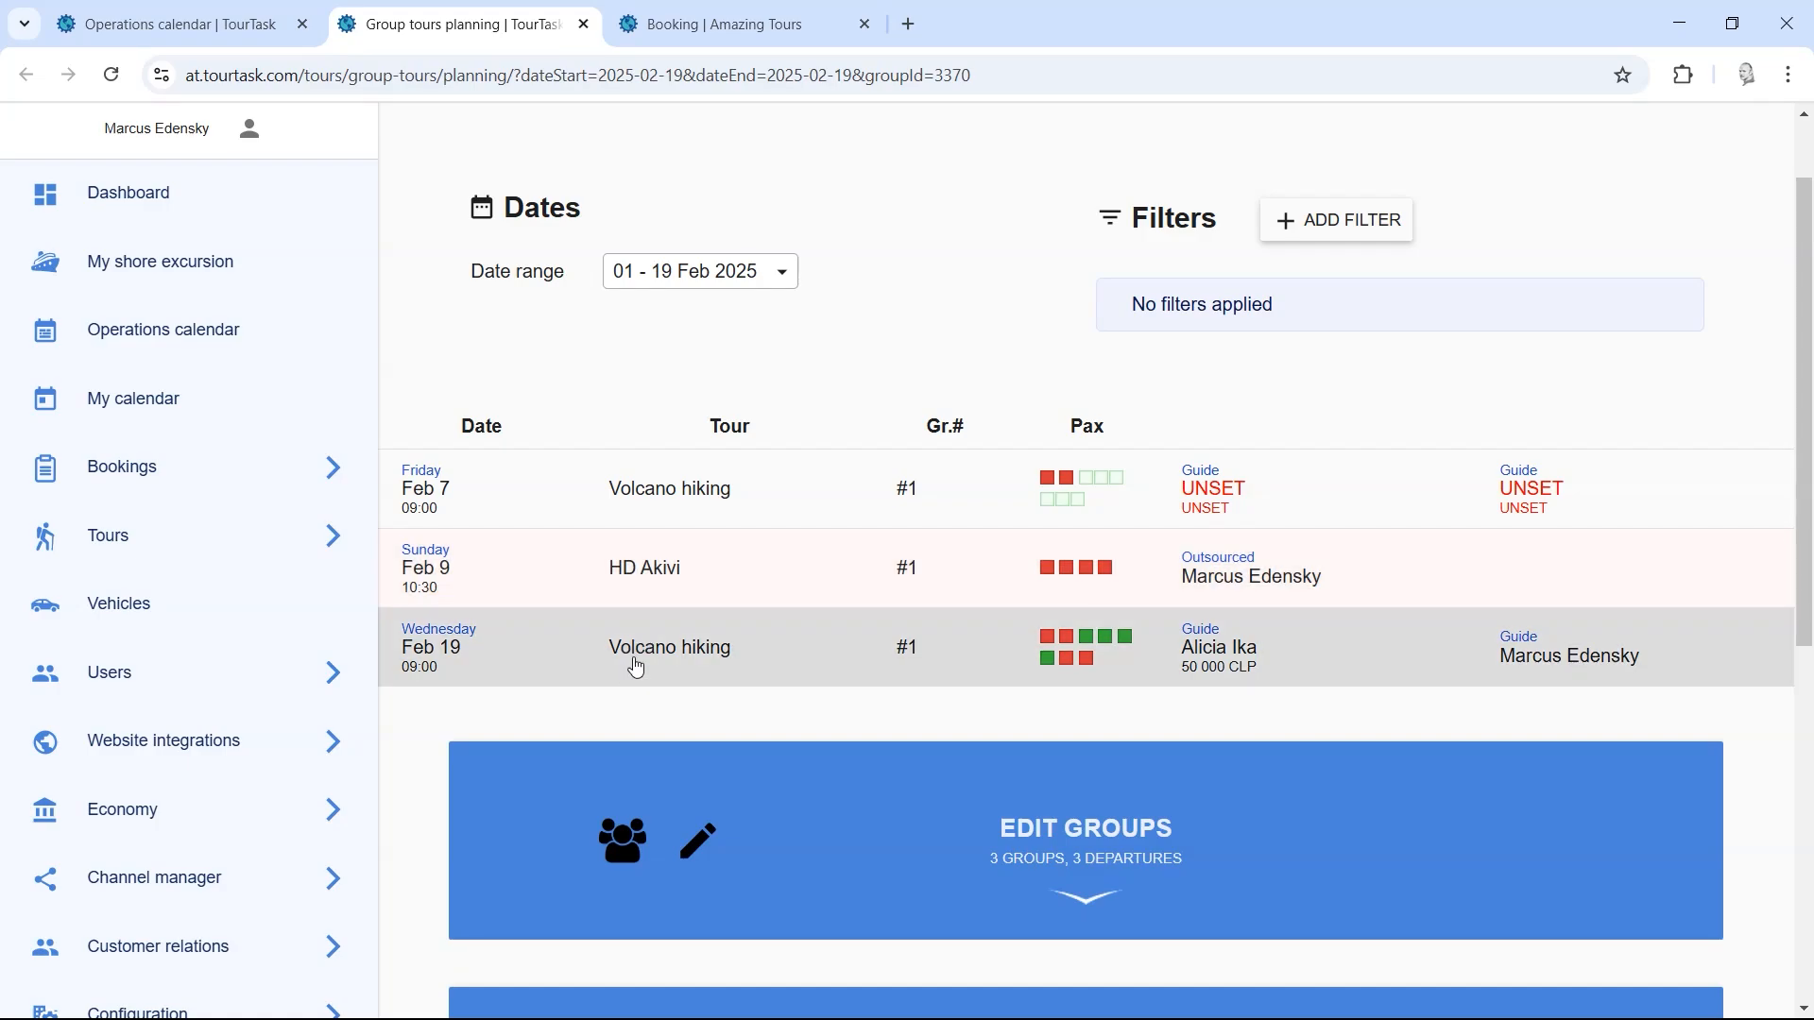
Step: Filter to the Feb 19 Volcano hiking departure, then the HD Akivi group, and clear both filters
left_click(721, 653)
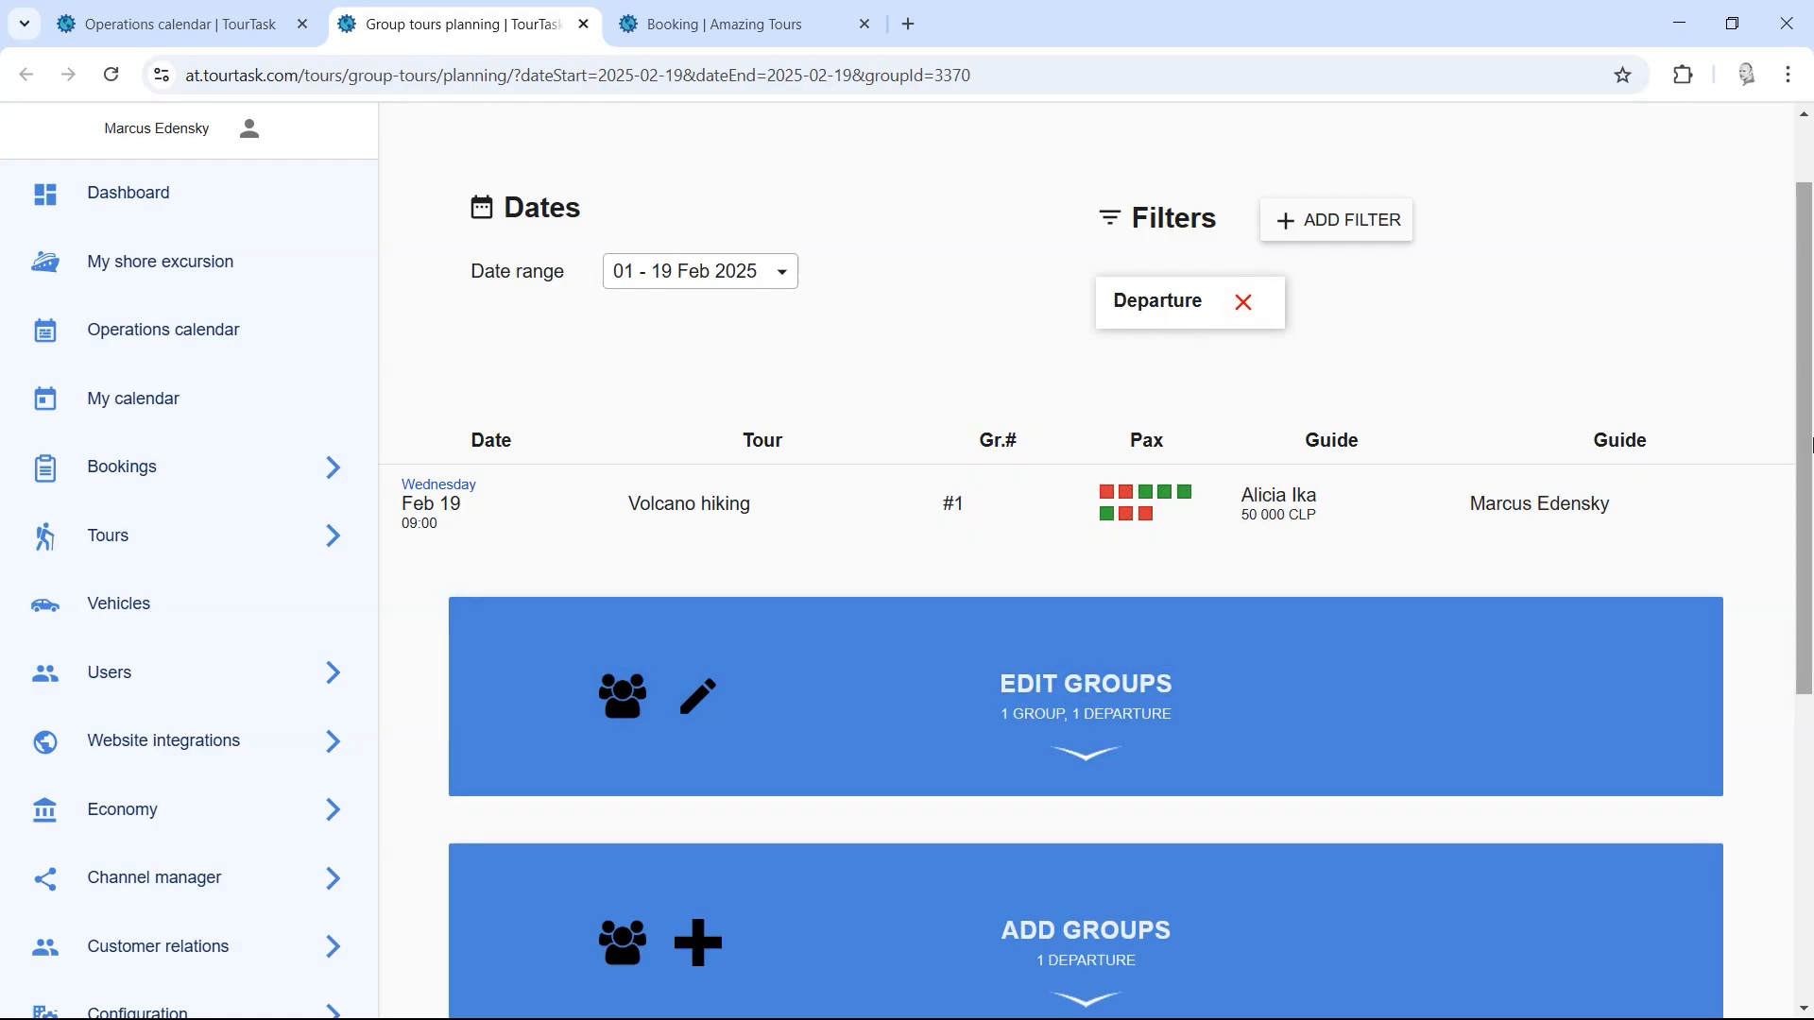
scroll(1811, 470, "down", 1)
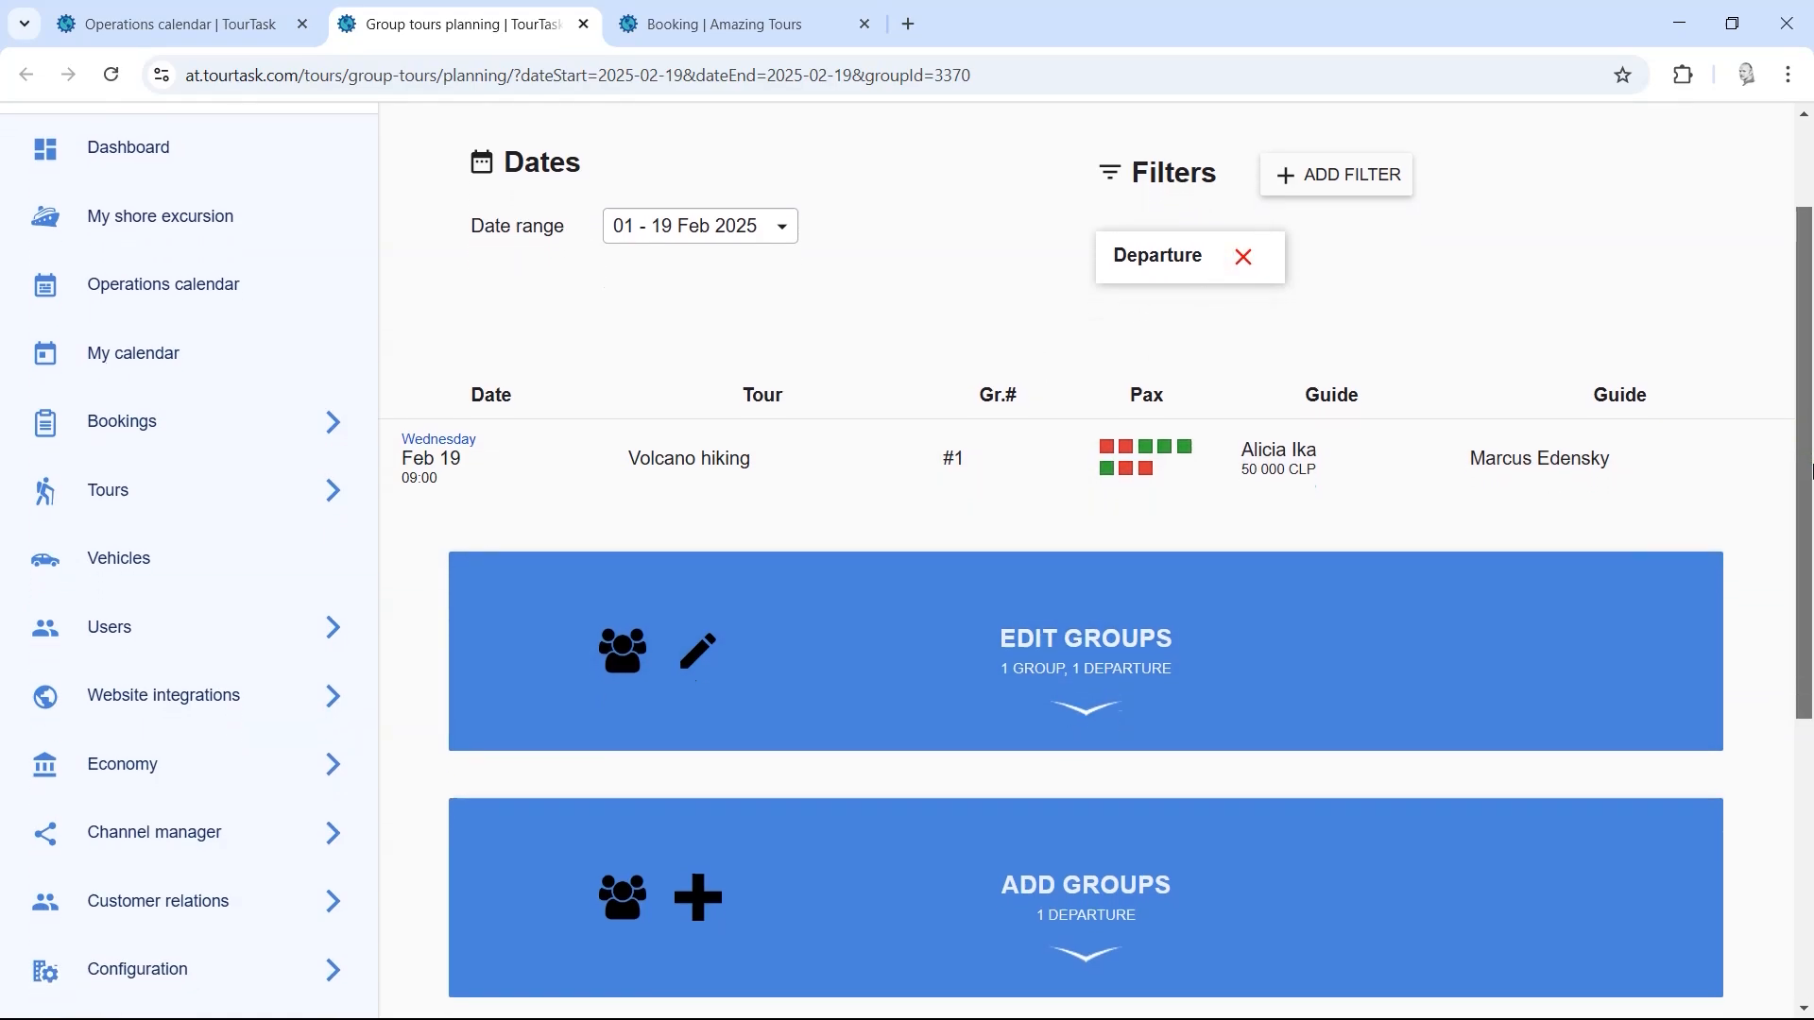
left_click(1244, 259)
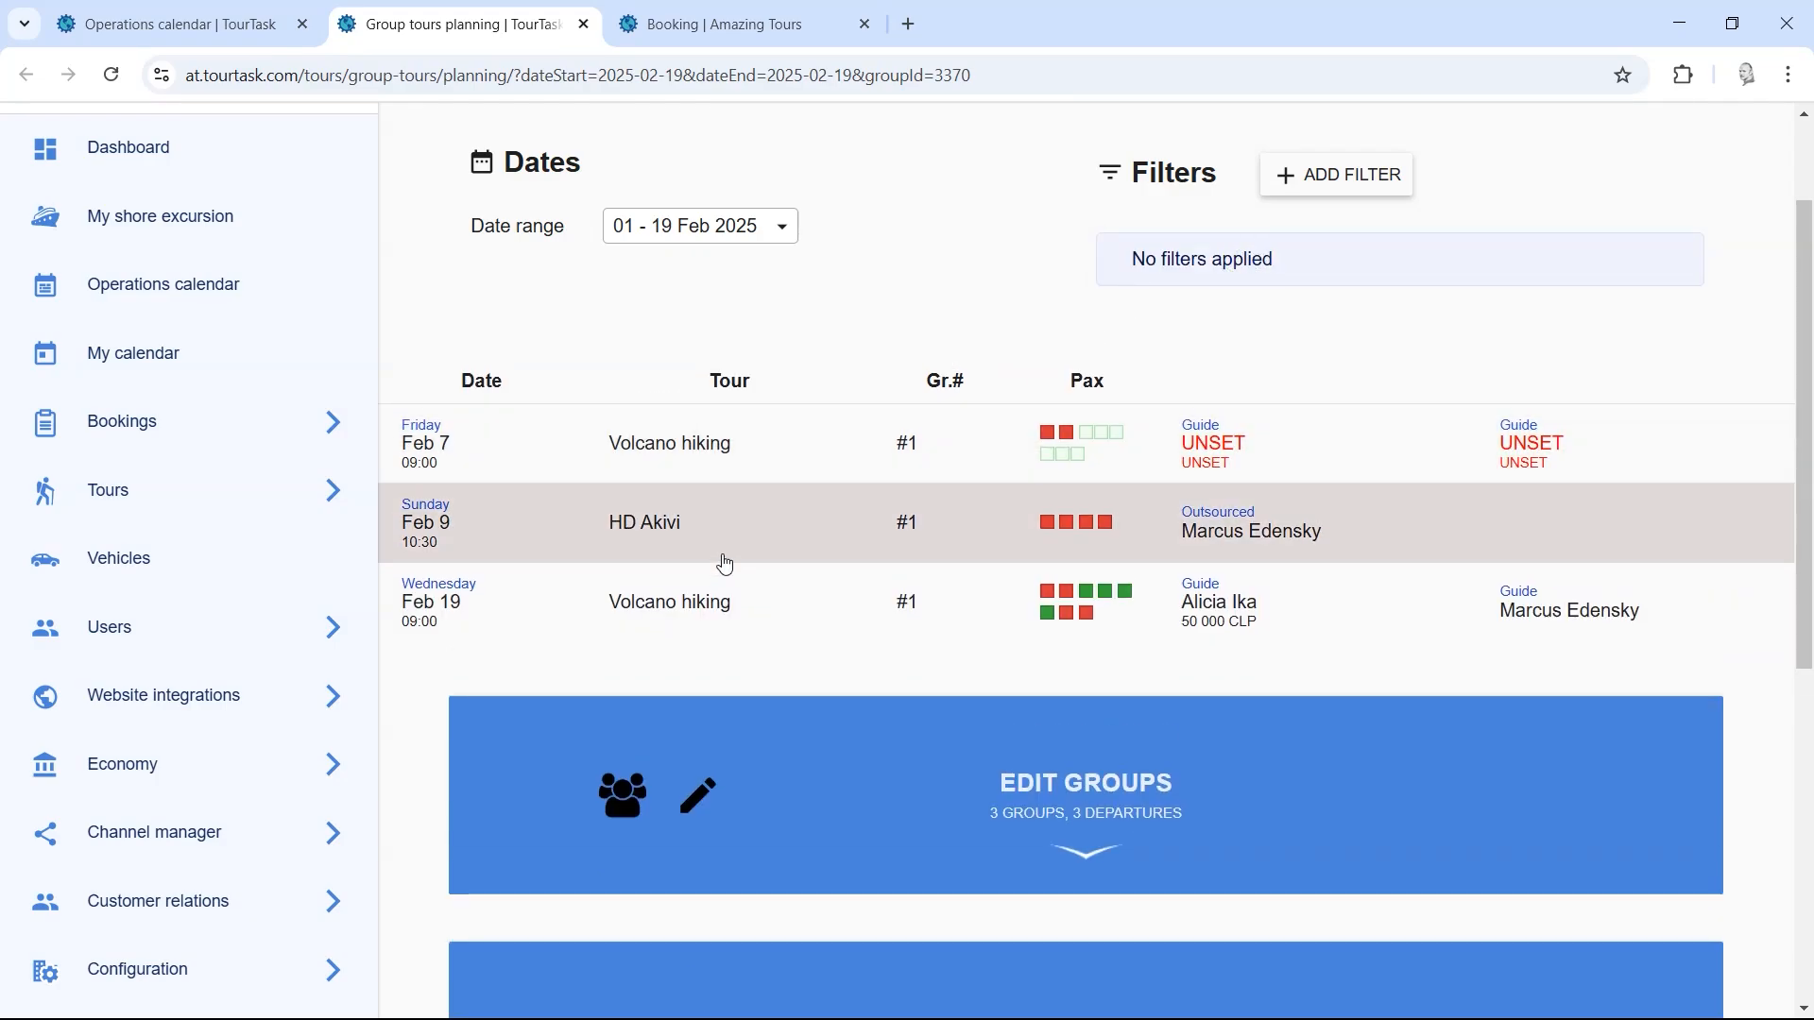
left_click(1256, 538)
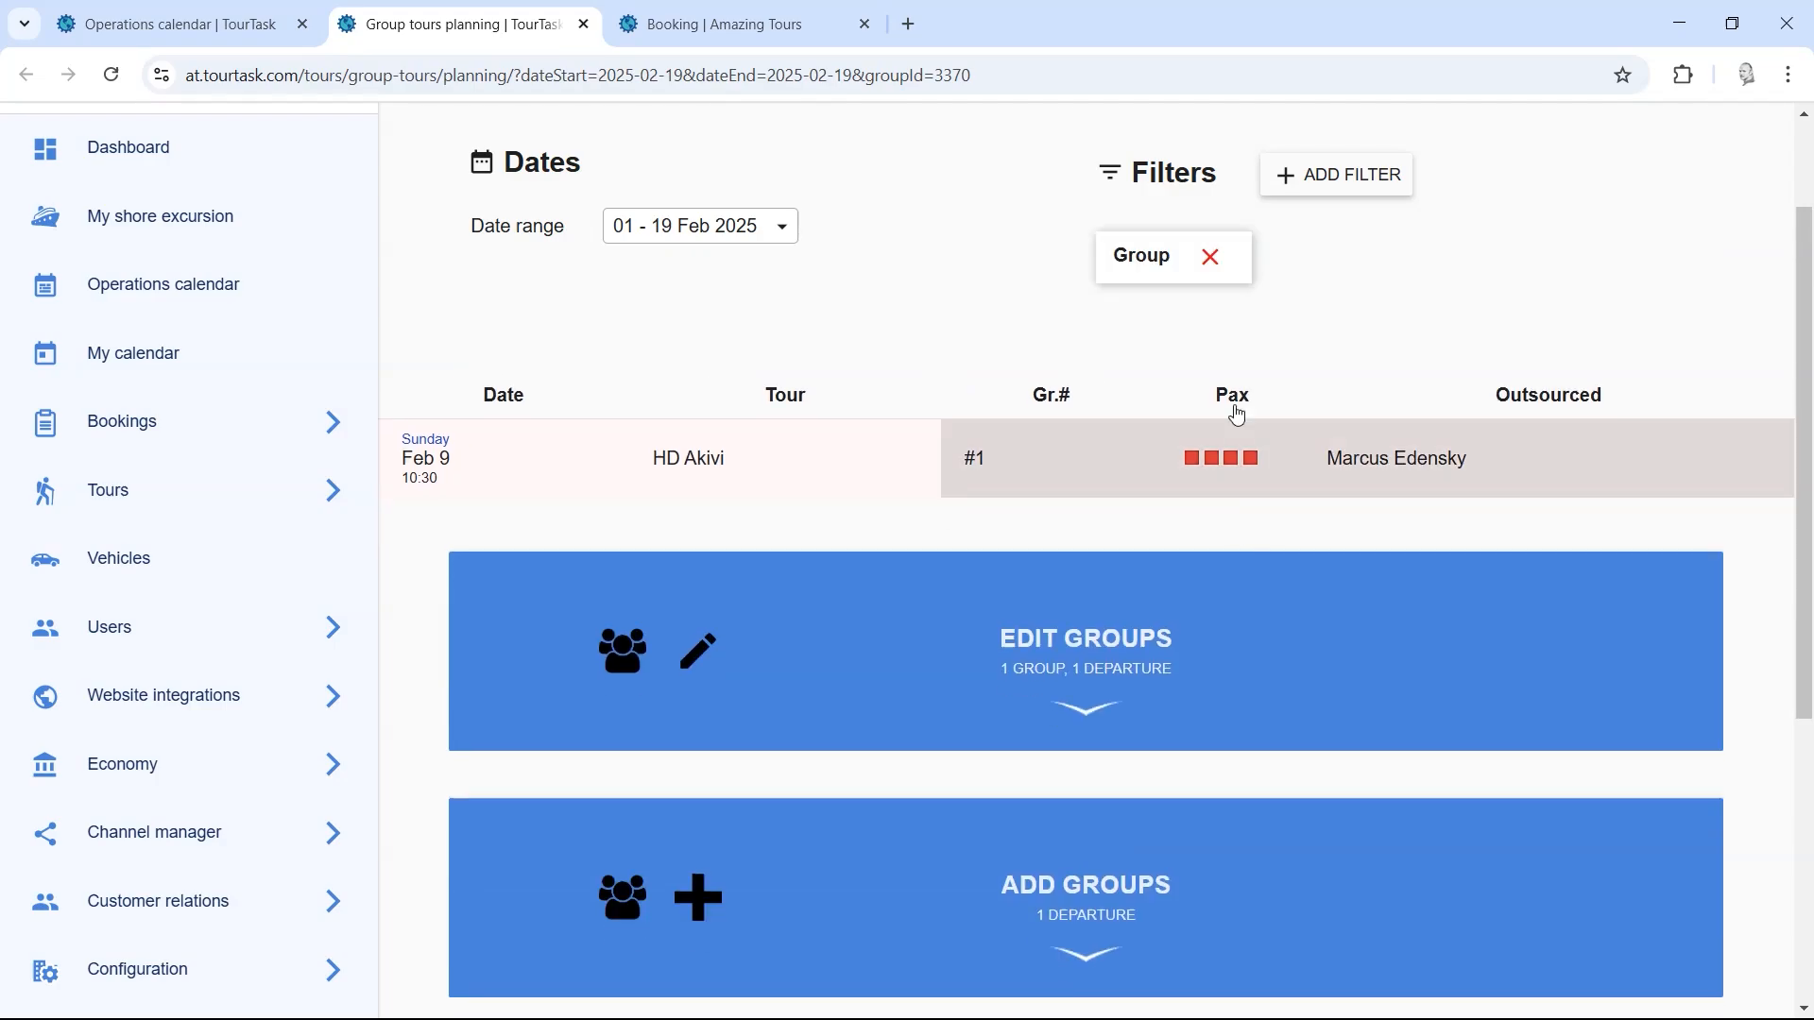
left_click(1212, 263)
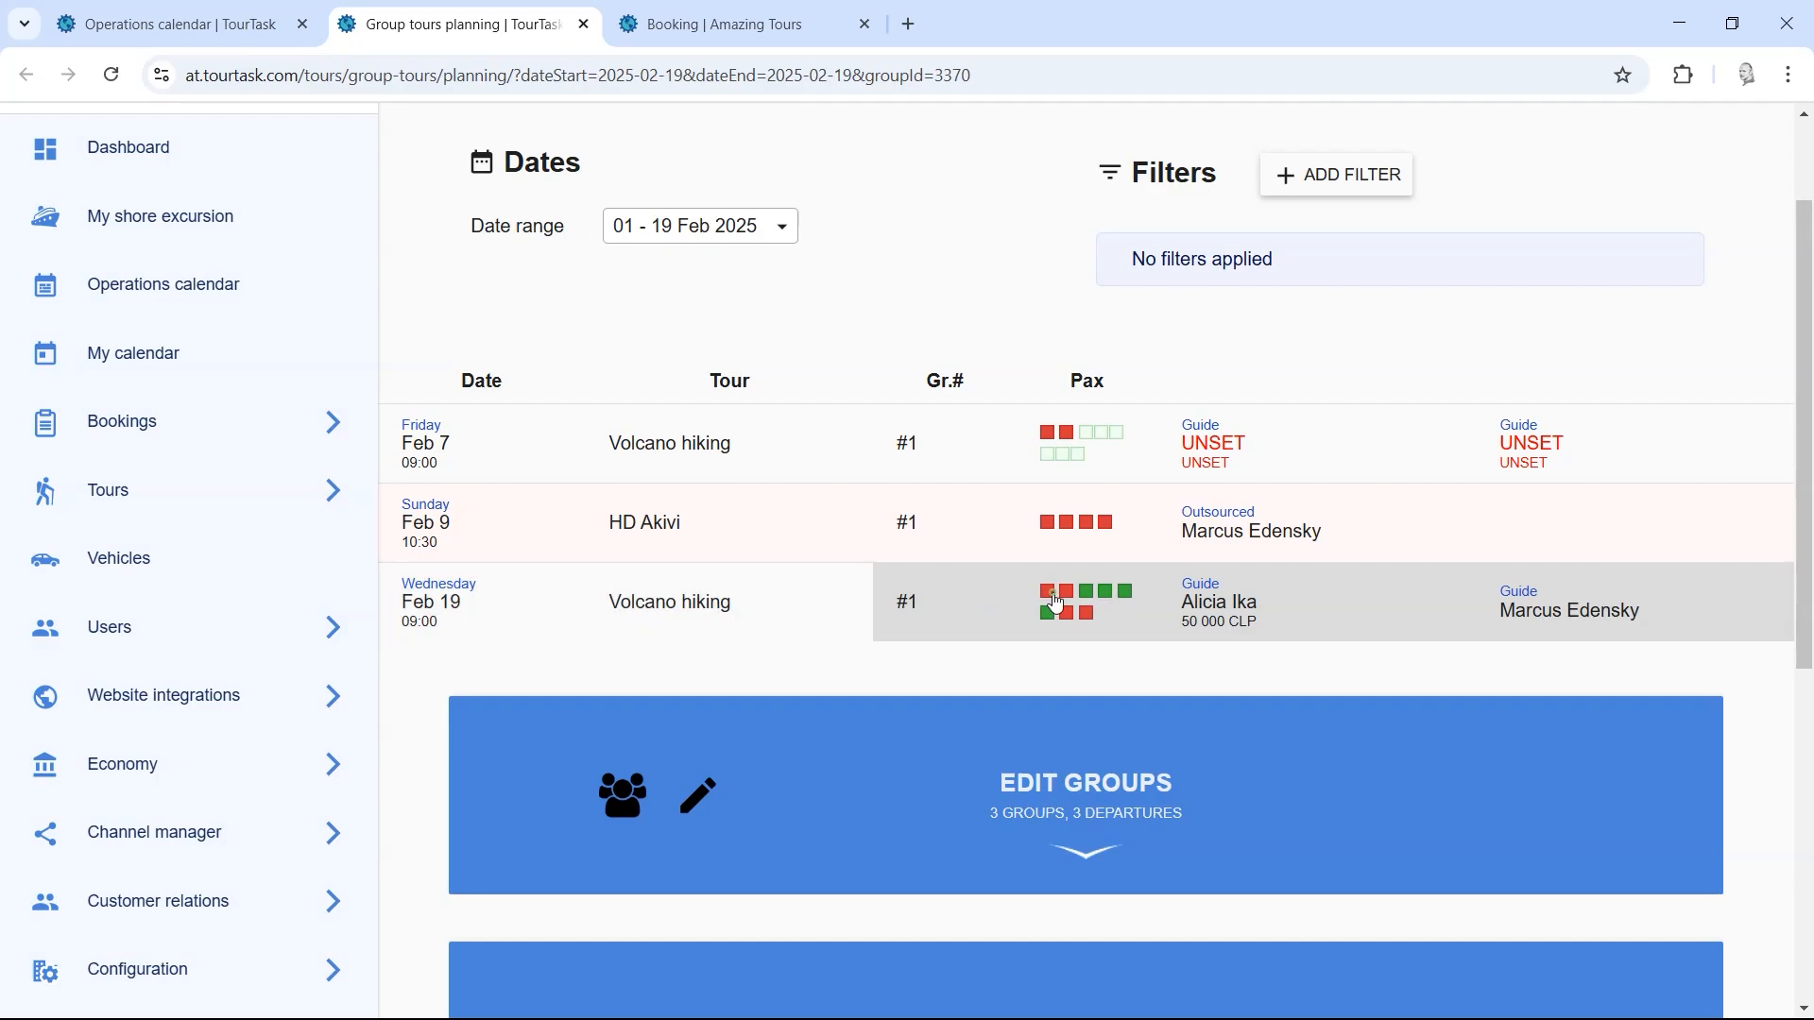
Step: Filter to the Feb 19 Volcano hiking group, choose capacity 10 and save it to 1 group
left_click(1057, 604)
left_click_drag(1806, 359, 1809, 456)
scroll(1061, 473, "down", 1)
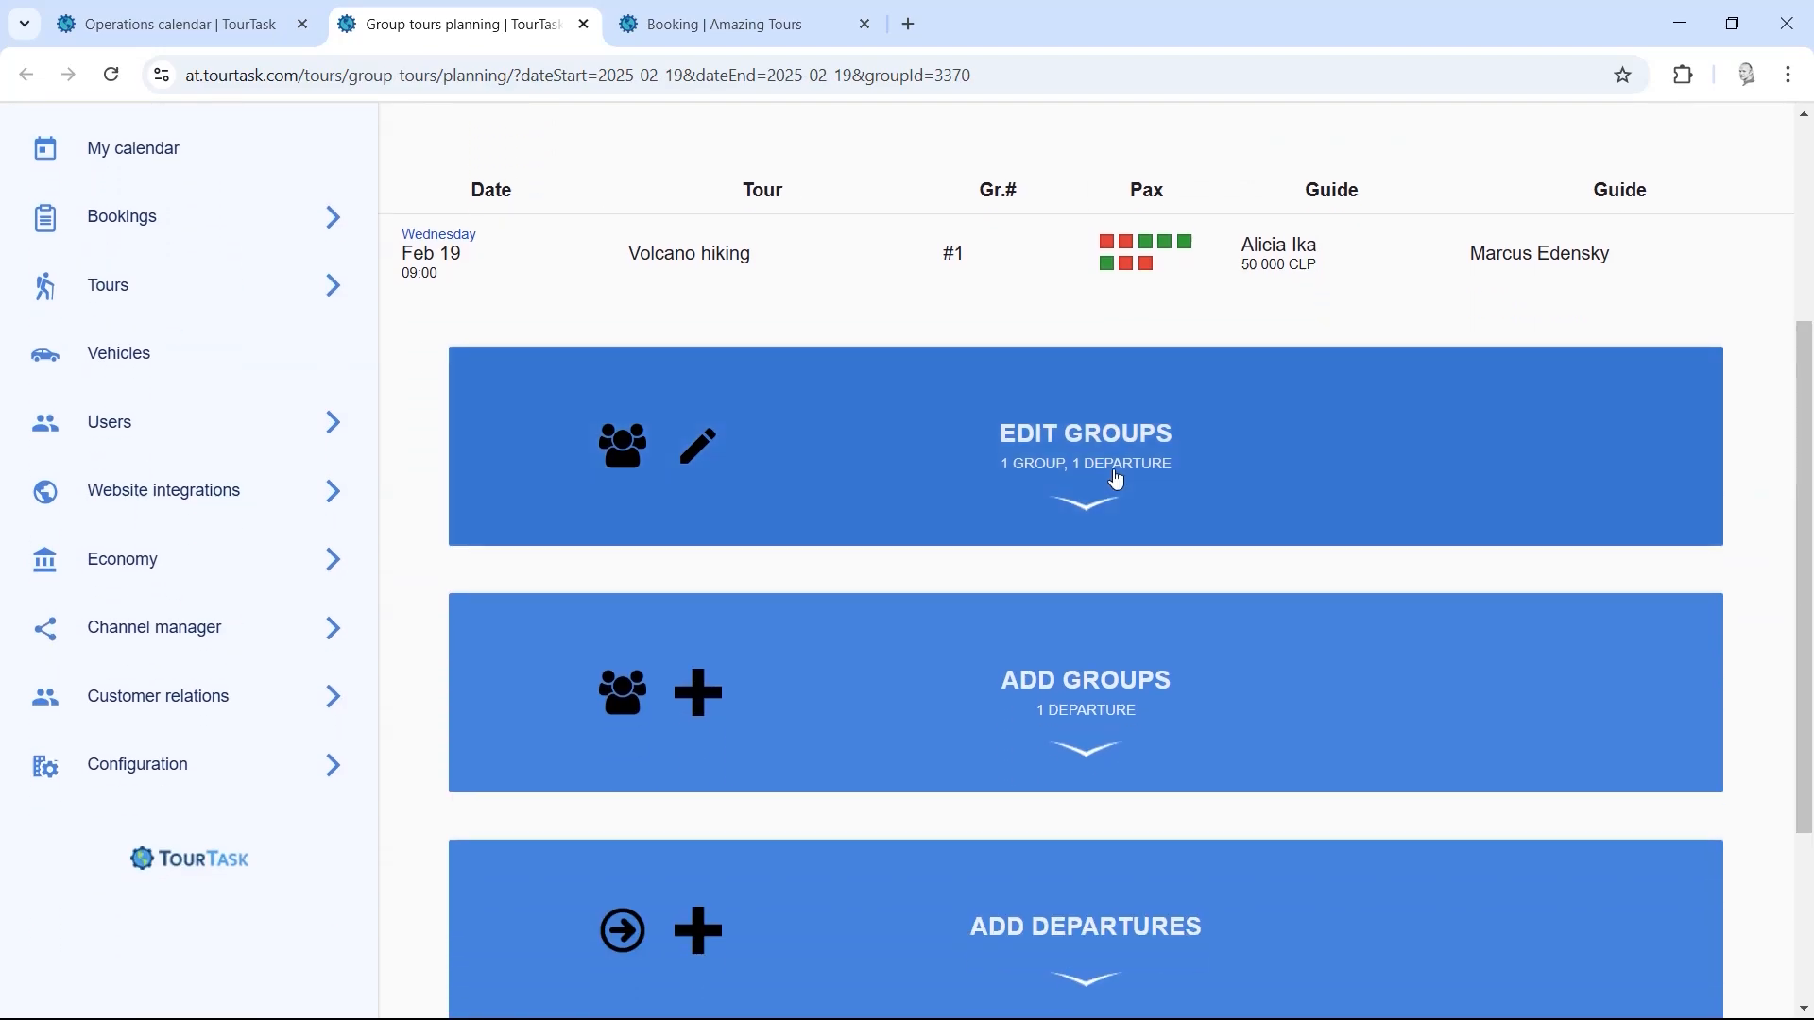
left_click(1061, 473)
left_click(673, 654)
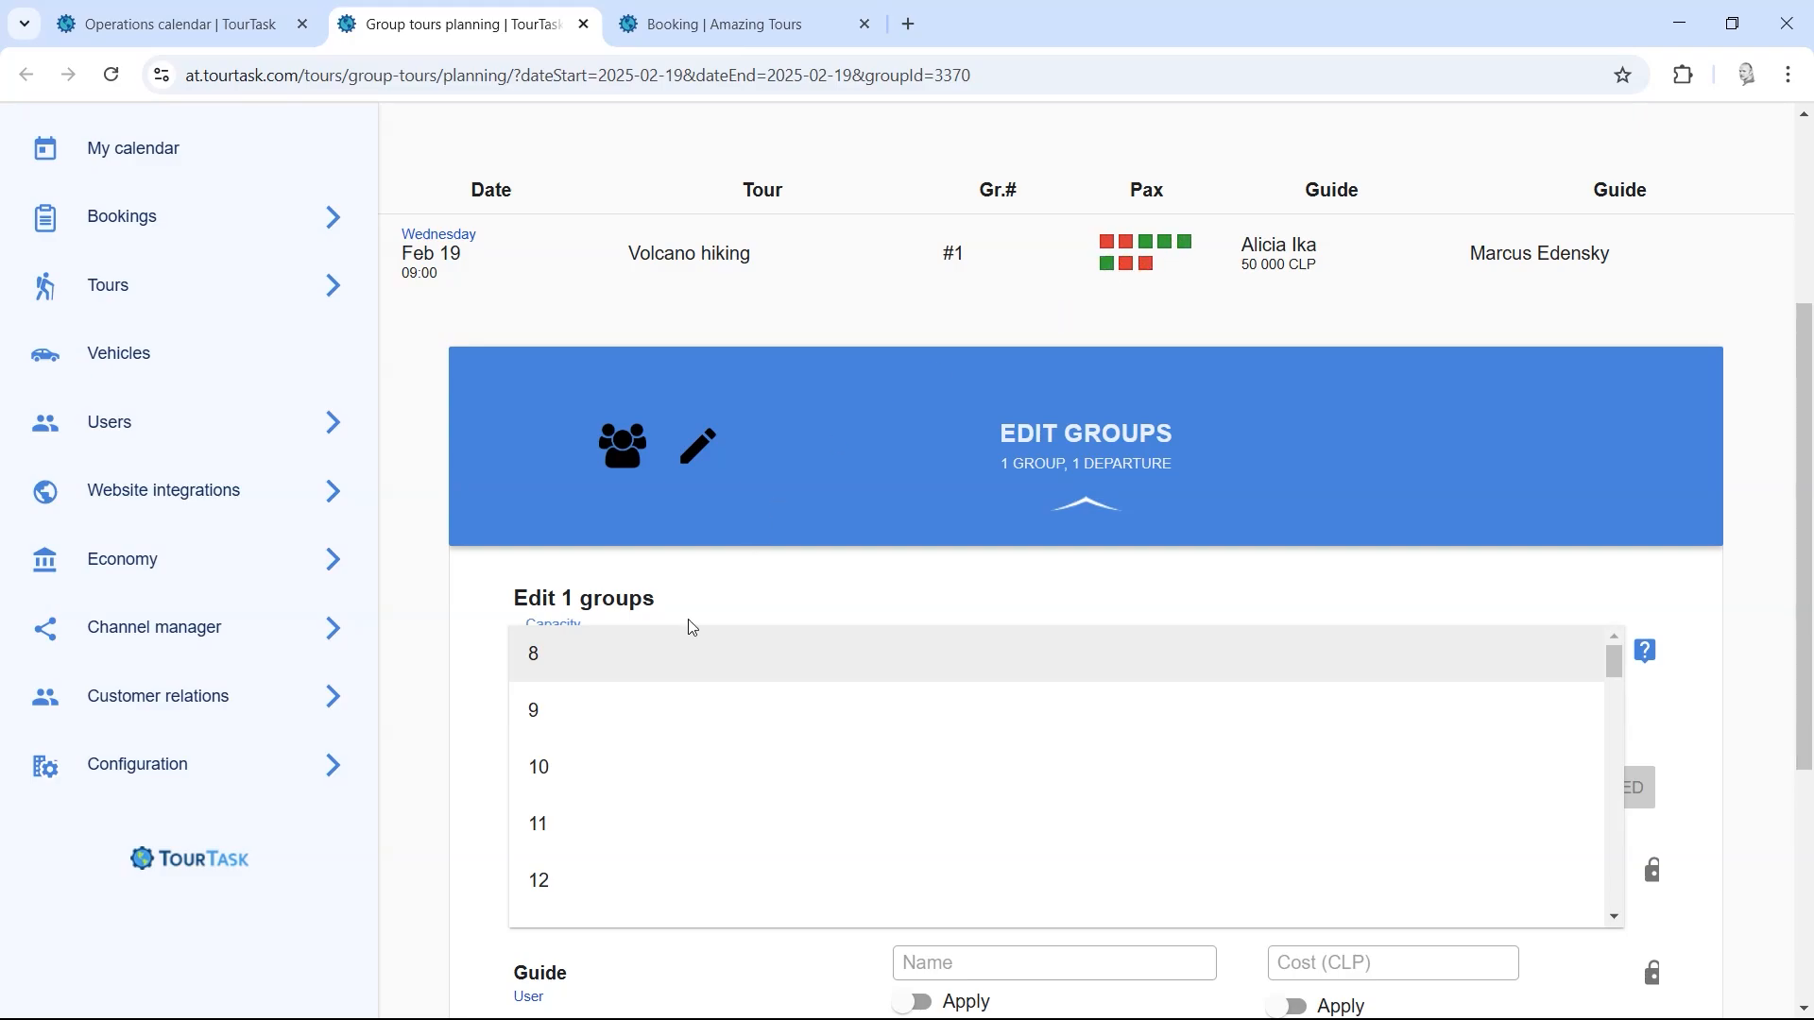
left_click(567, 777)
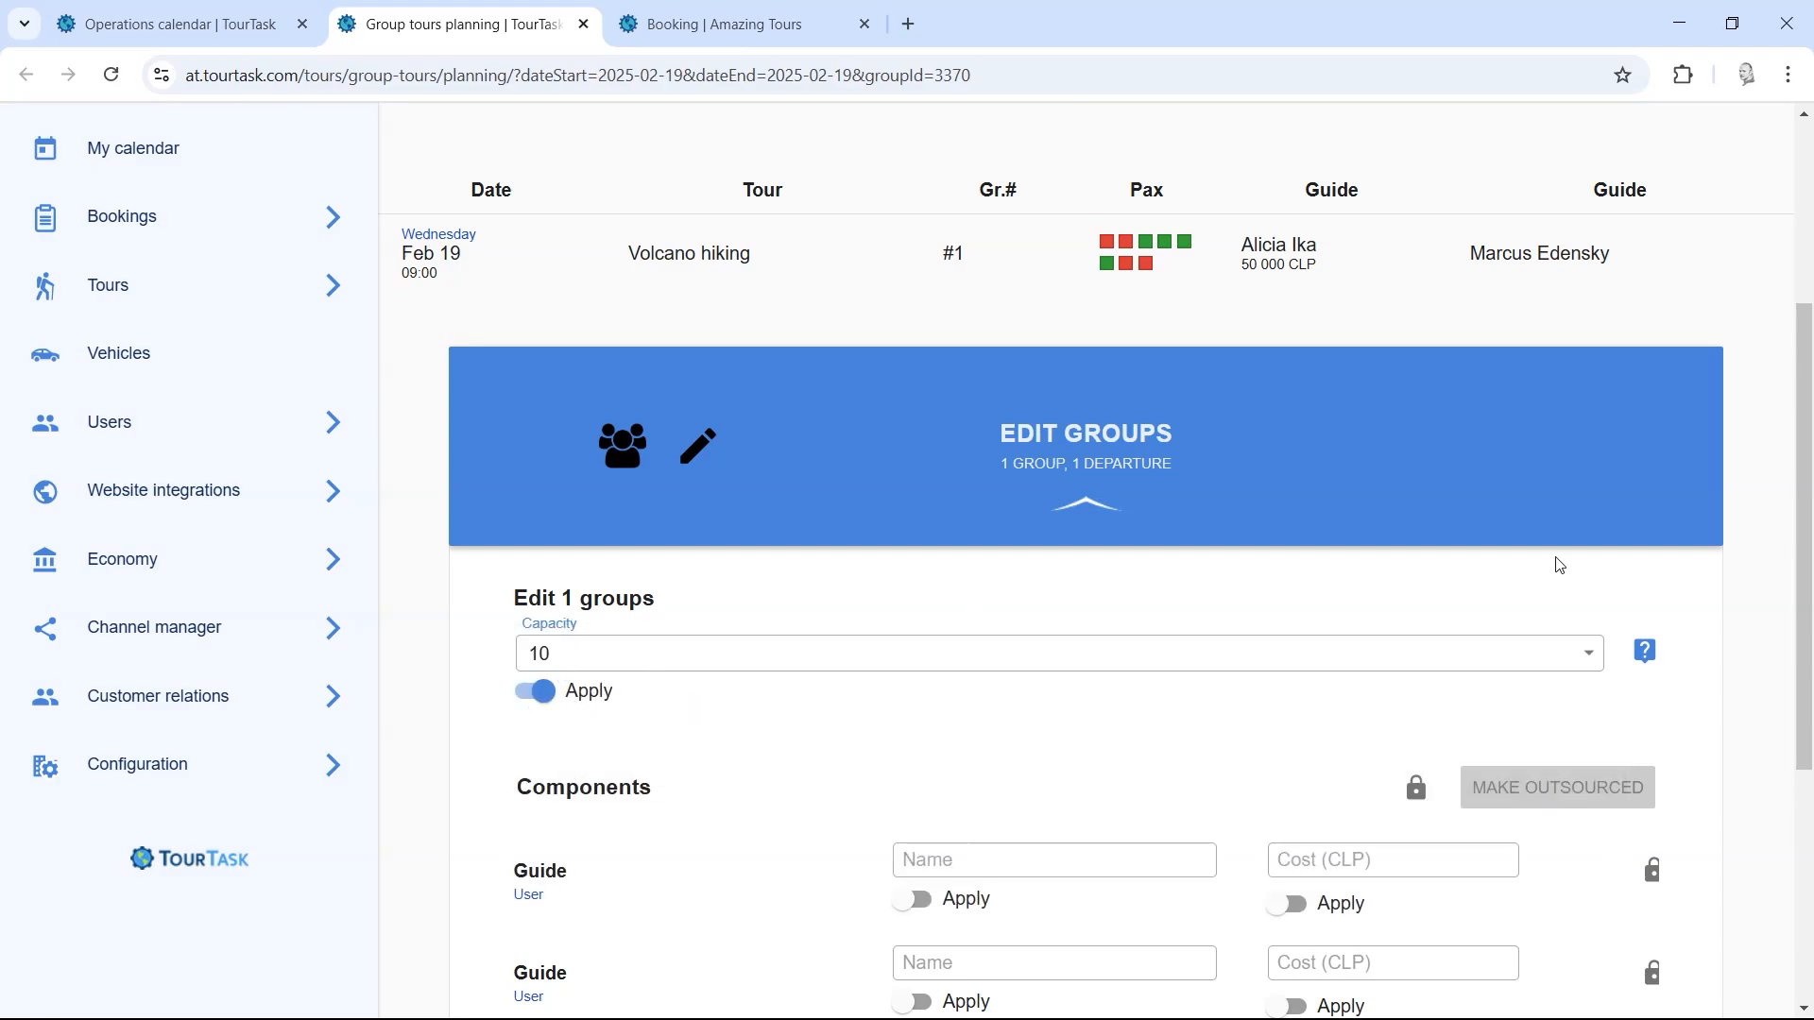
scroll(1559, 564, "down", 5)
left_click(711, 812)
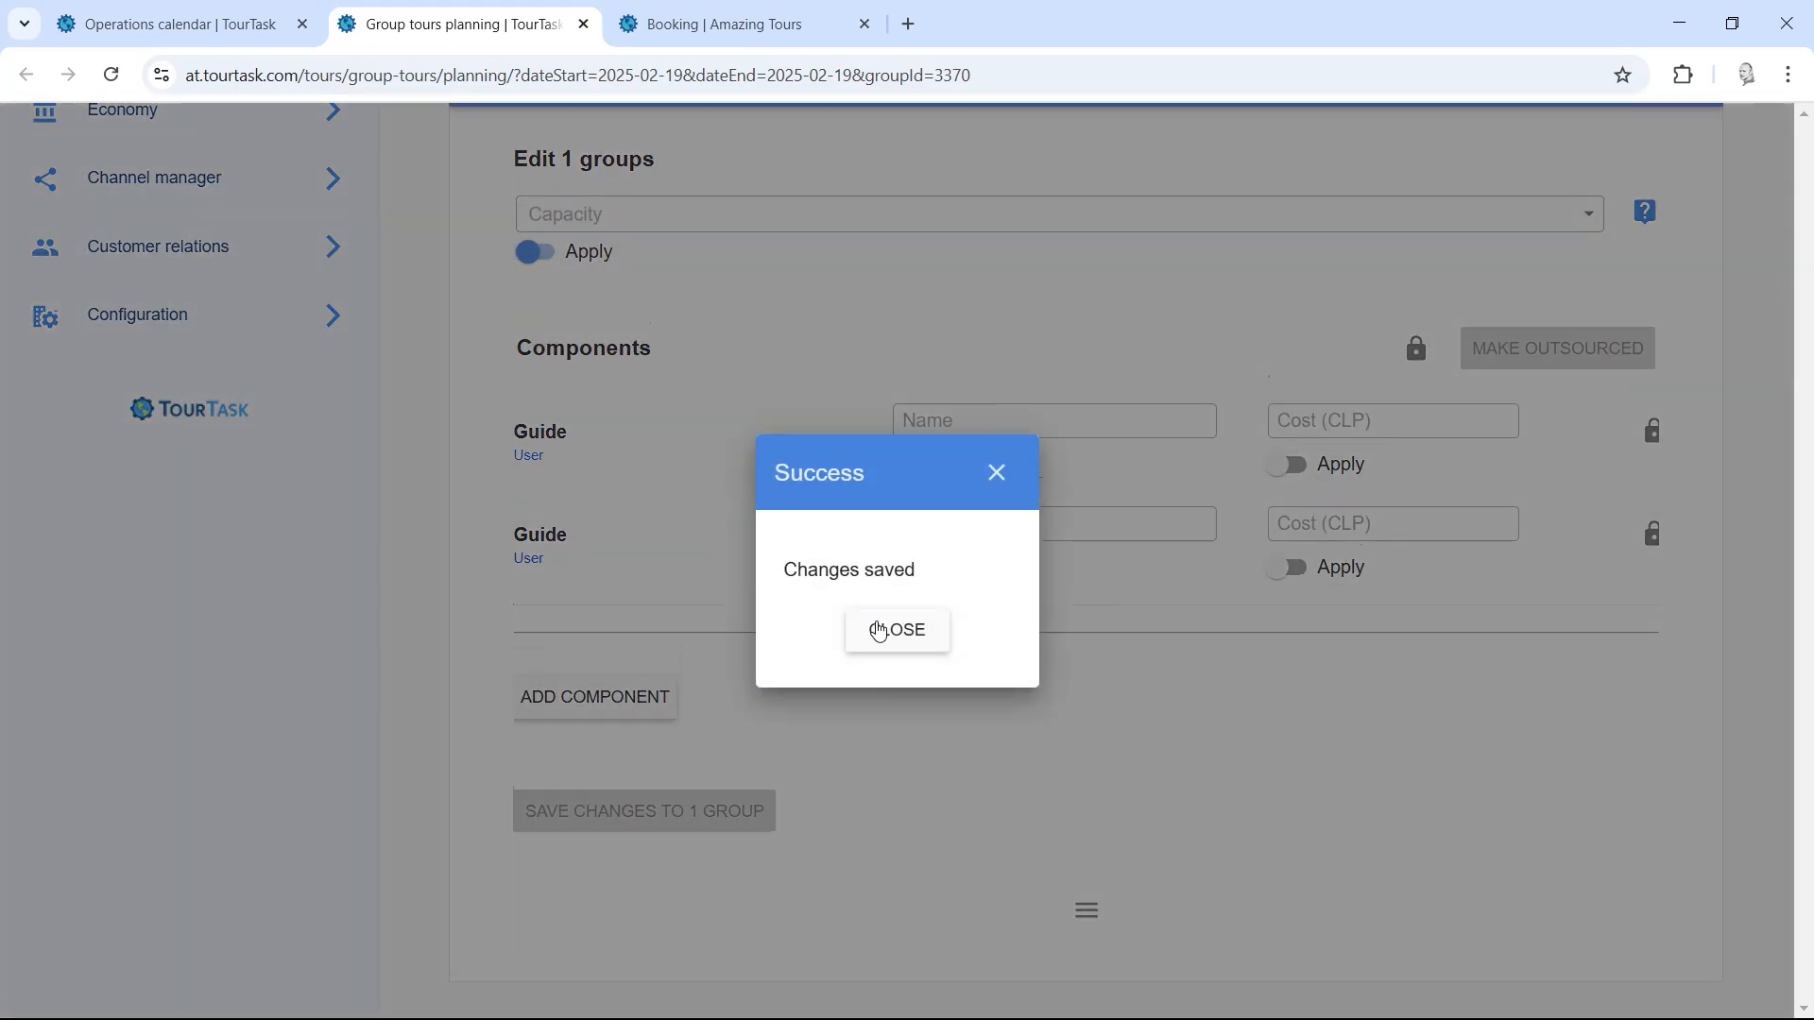
left_click(898, 629)
scroll(1811, 737, "up", 7)
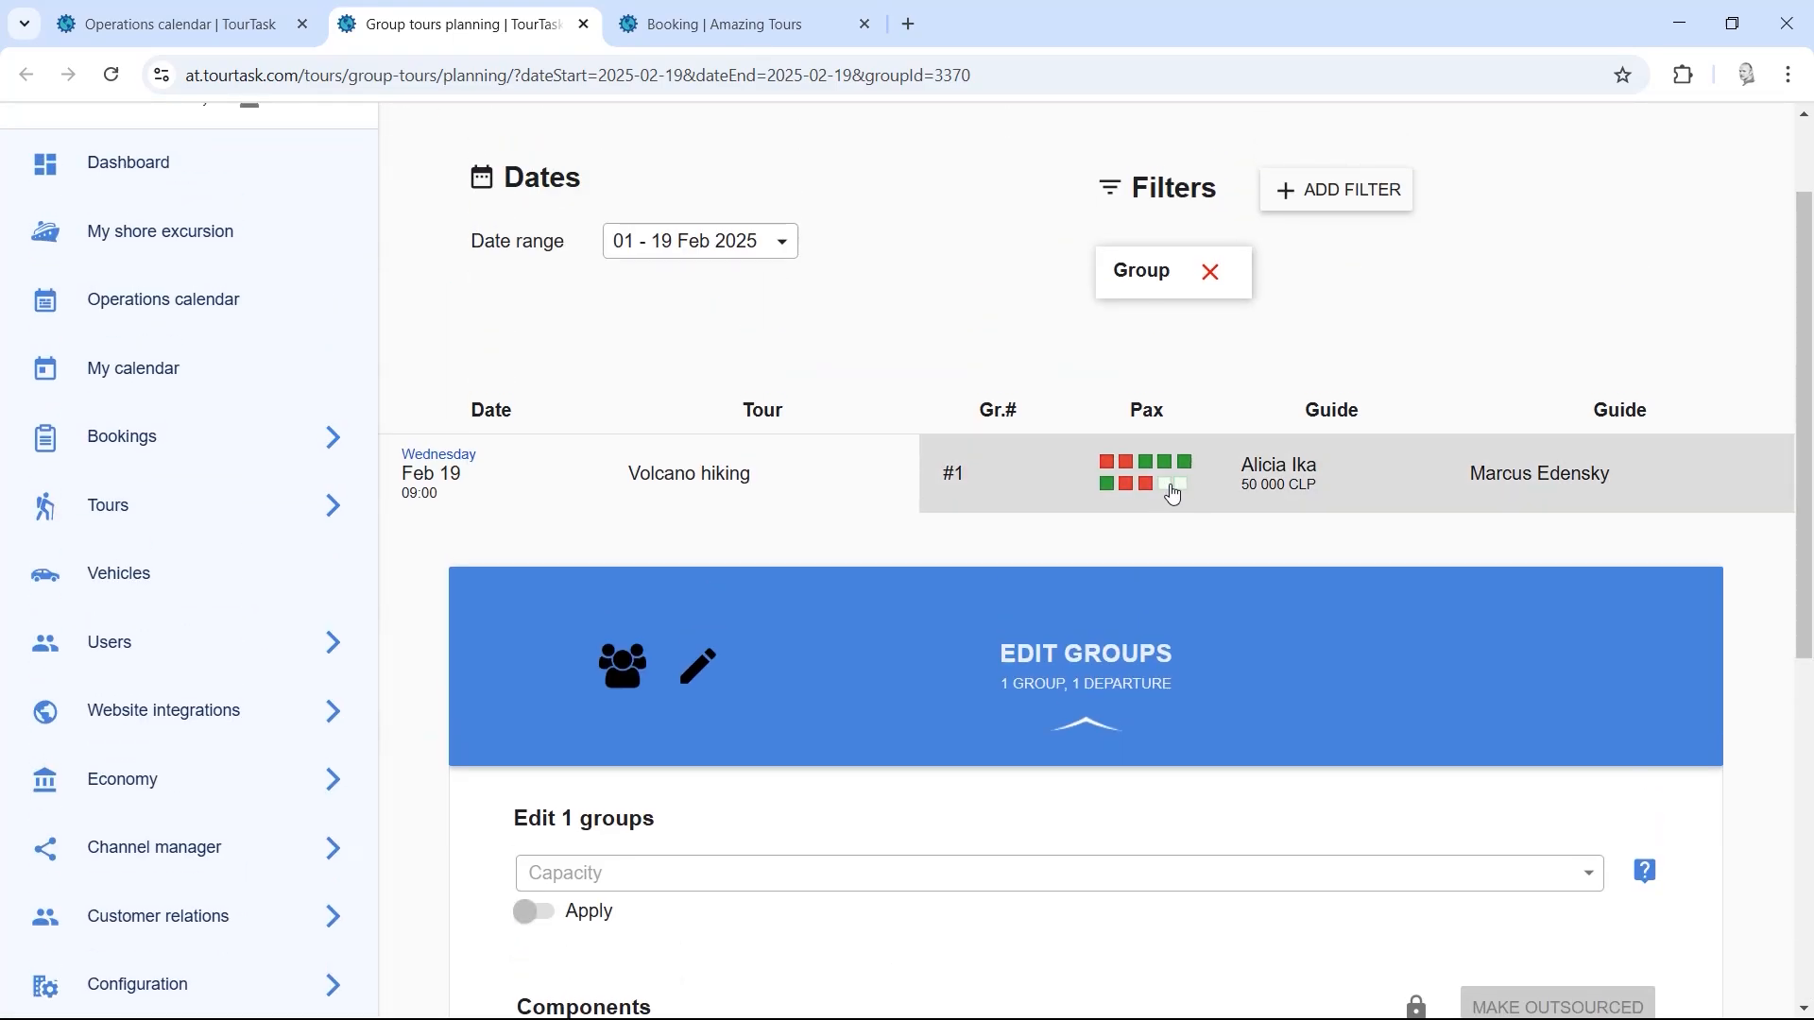
left_click(1011, 651)
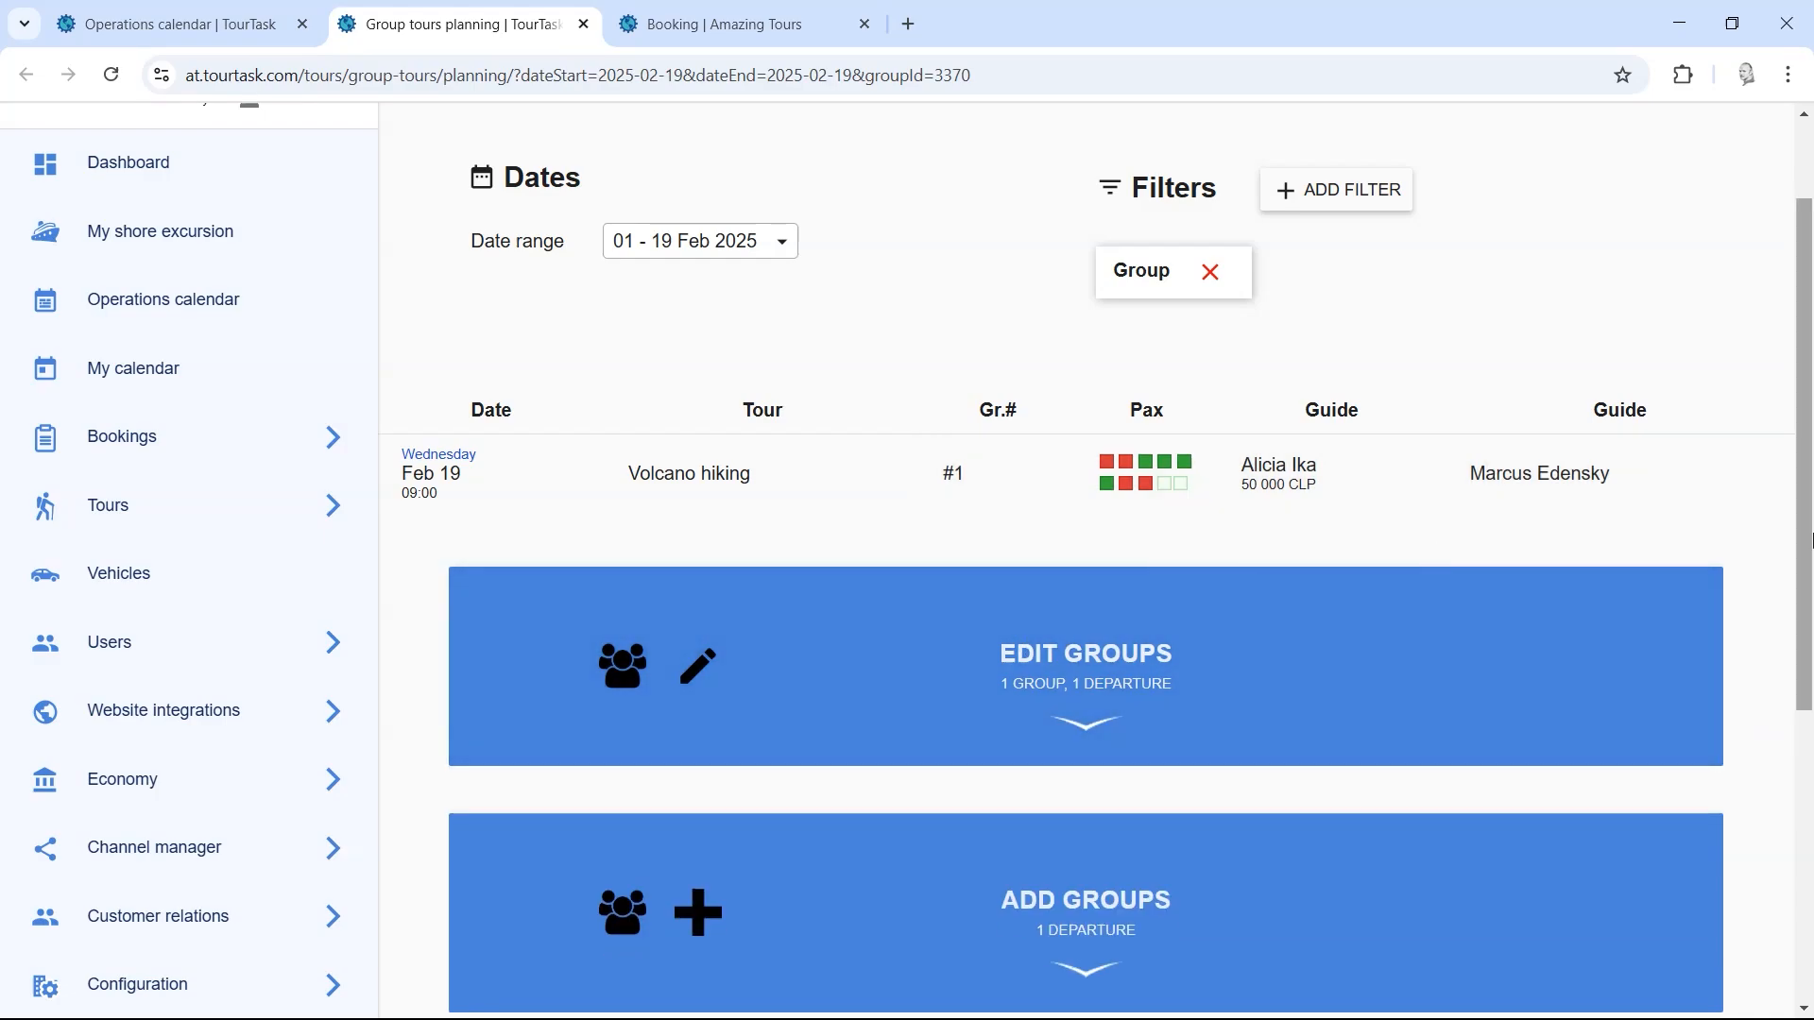
left_click_drag(1810, 540, 1809, 612)
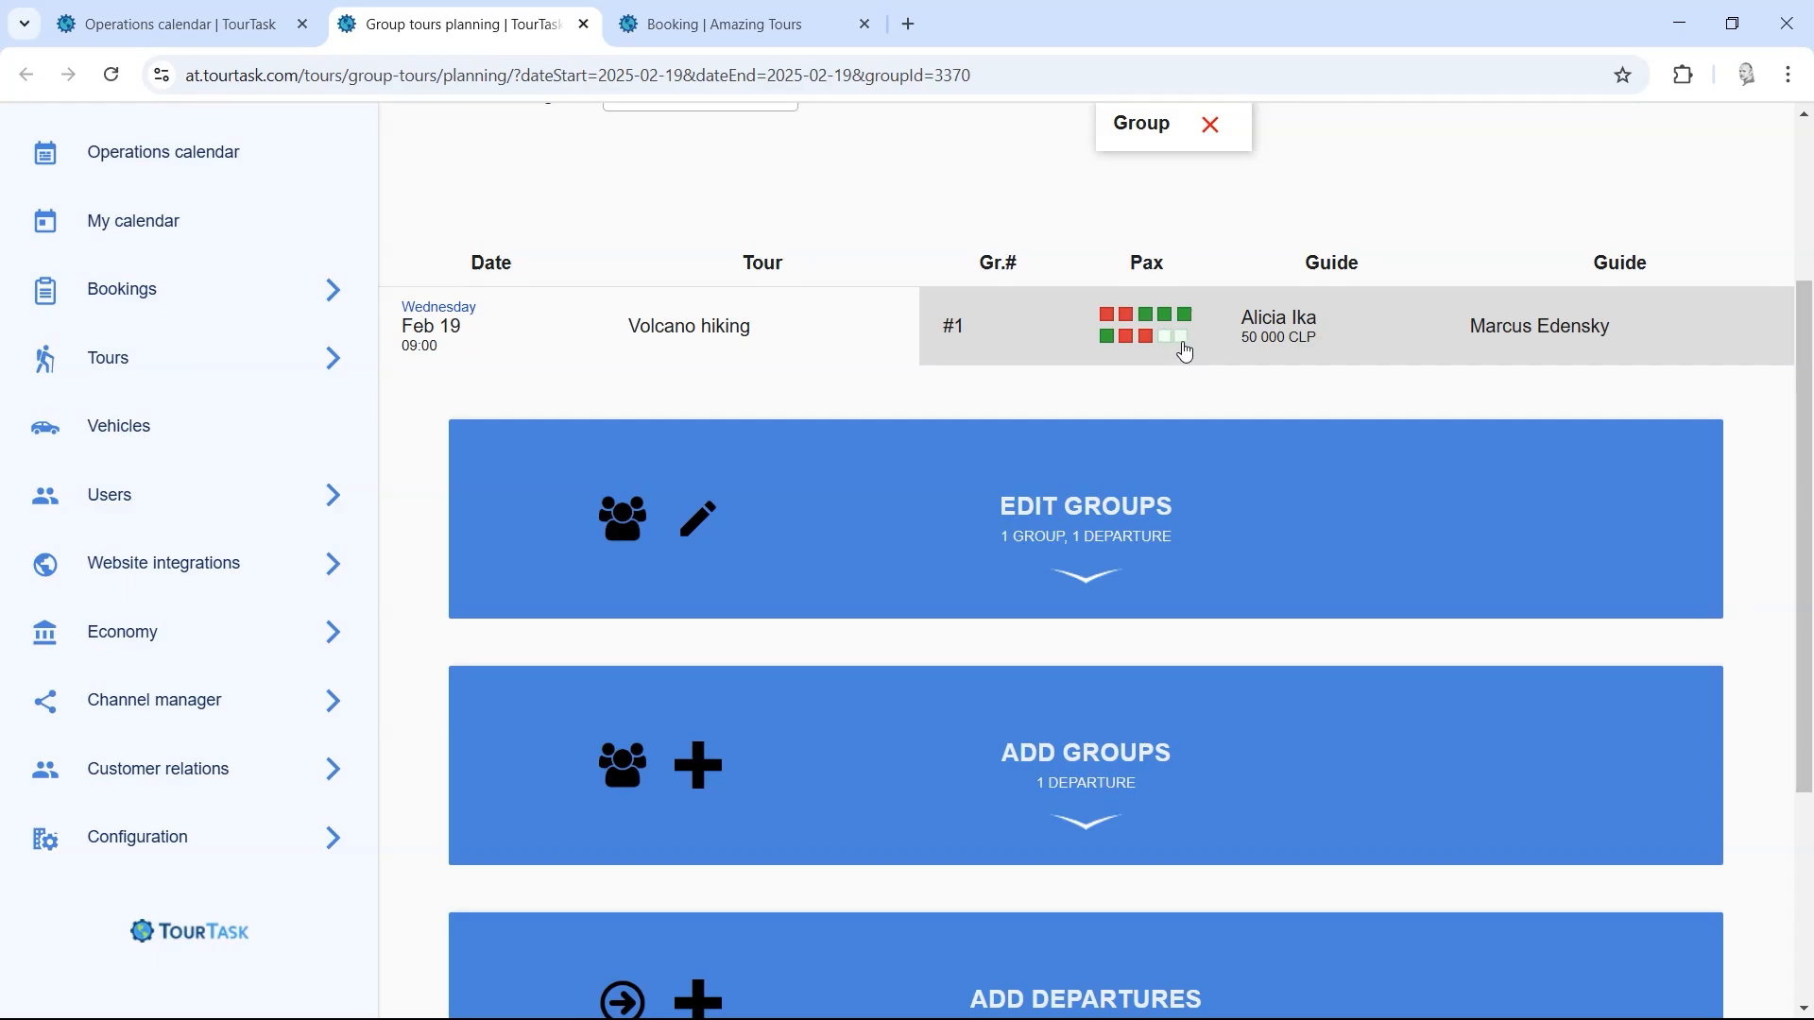
Step: Expand the Edit Groups form for the Feb 19 Volcano hiking group
left_click(1170, 524)
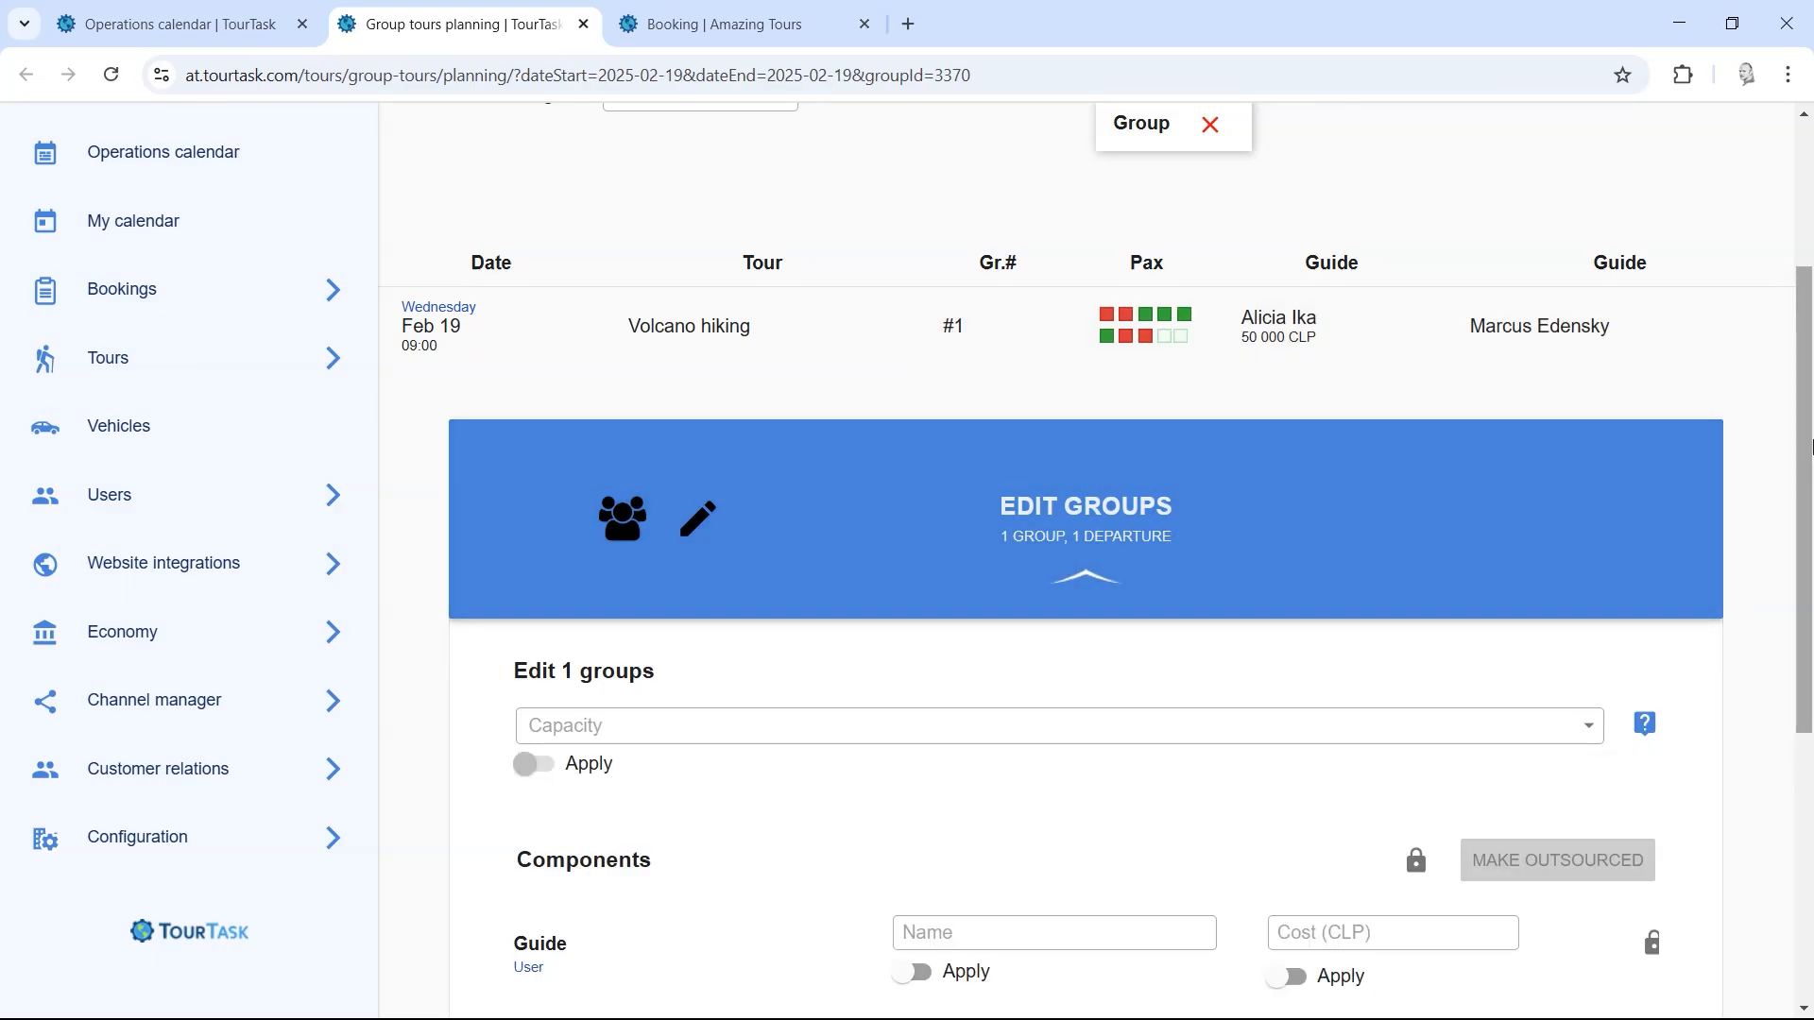
left_click_drag(1810, 446, 1809, 527)
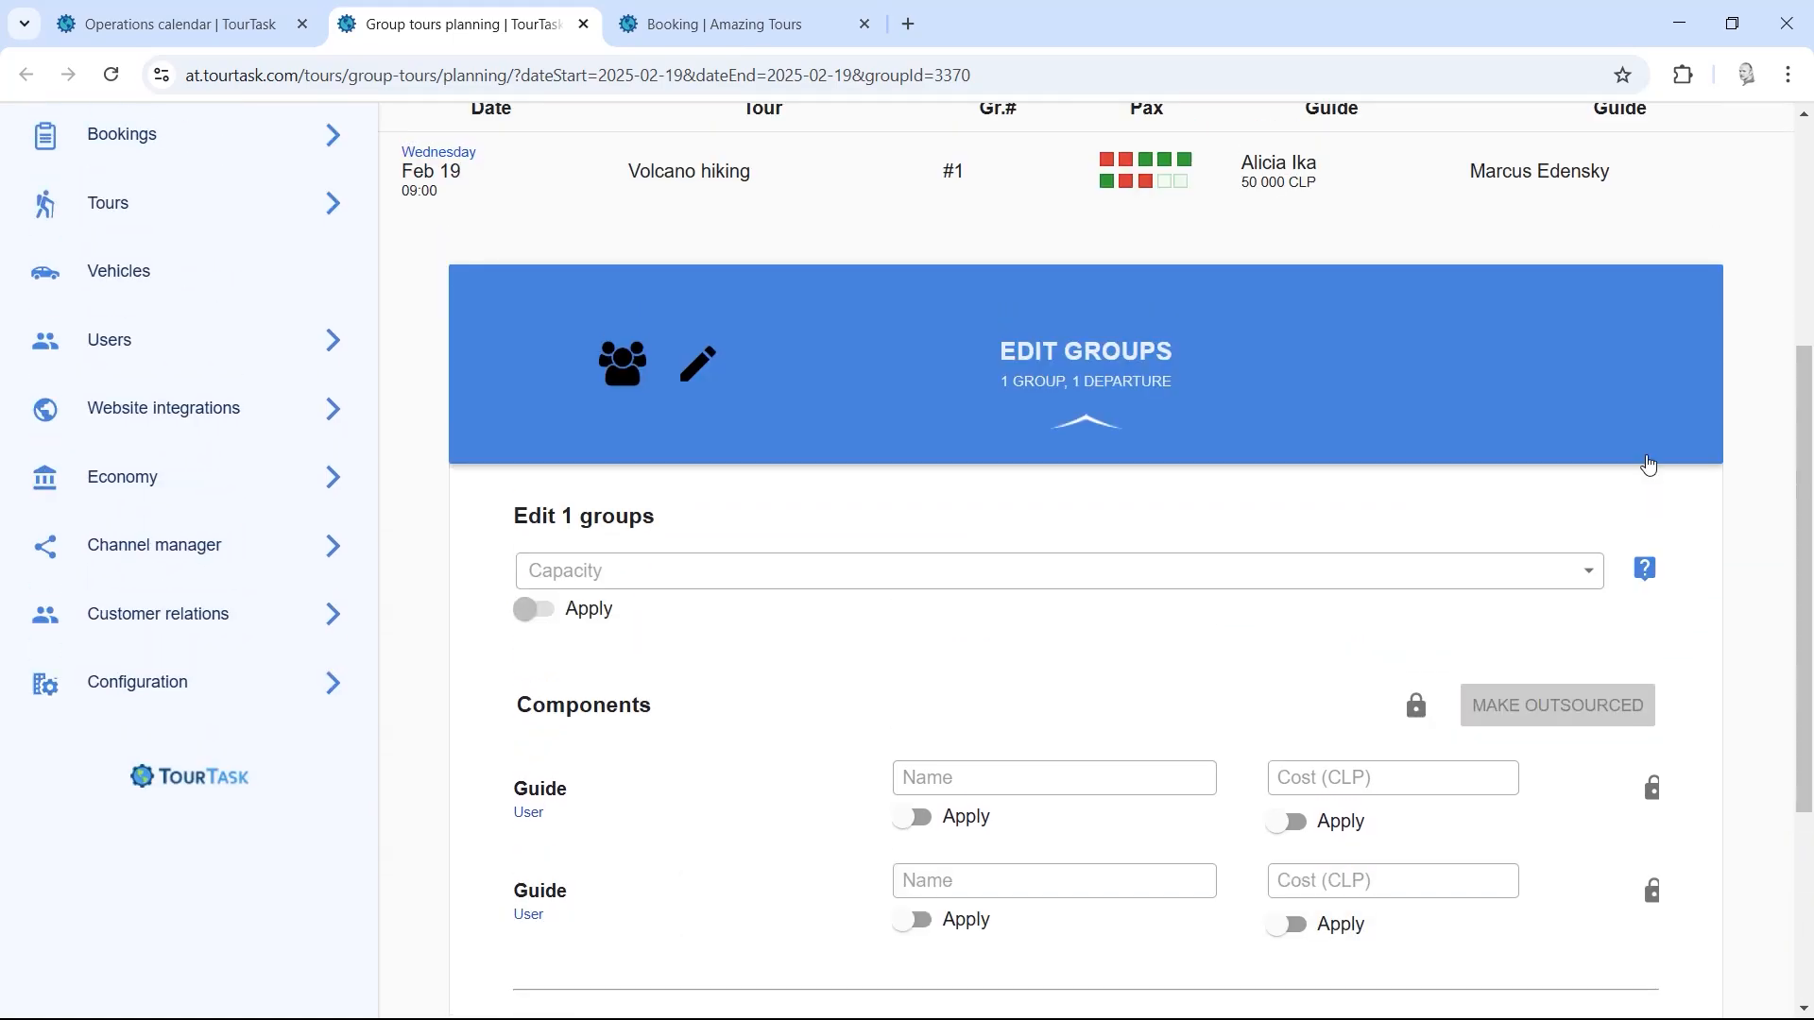
left_click(1251, 371)
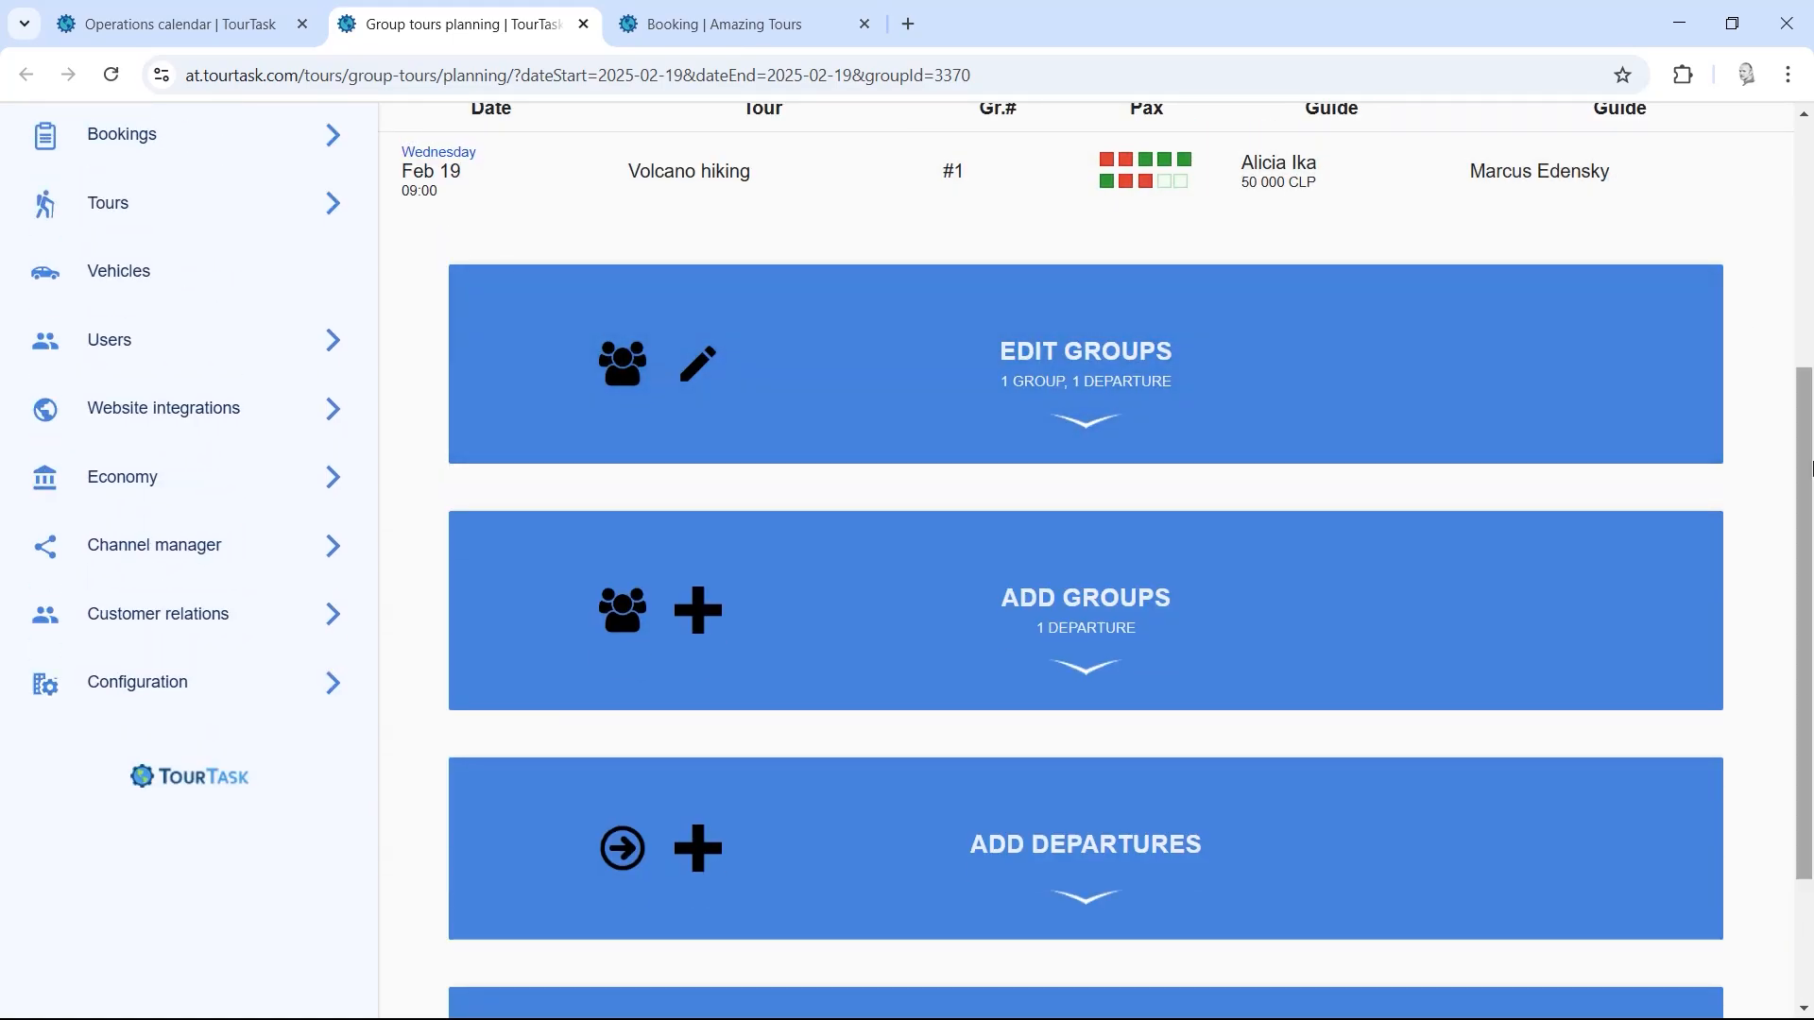
scroll(1811, 466, "up", 1)
left_click(1199, 515)
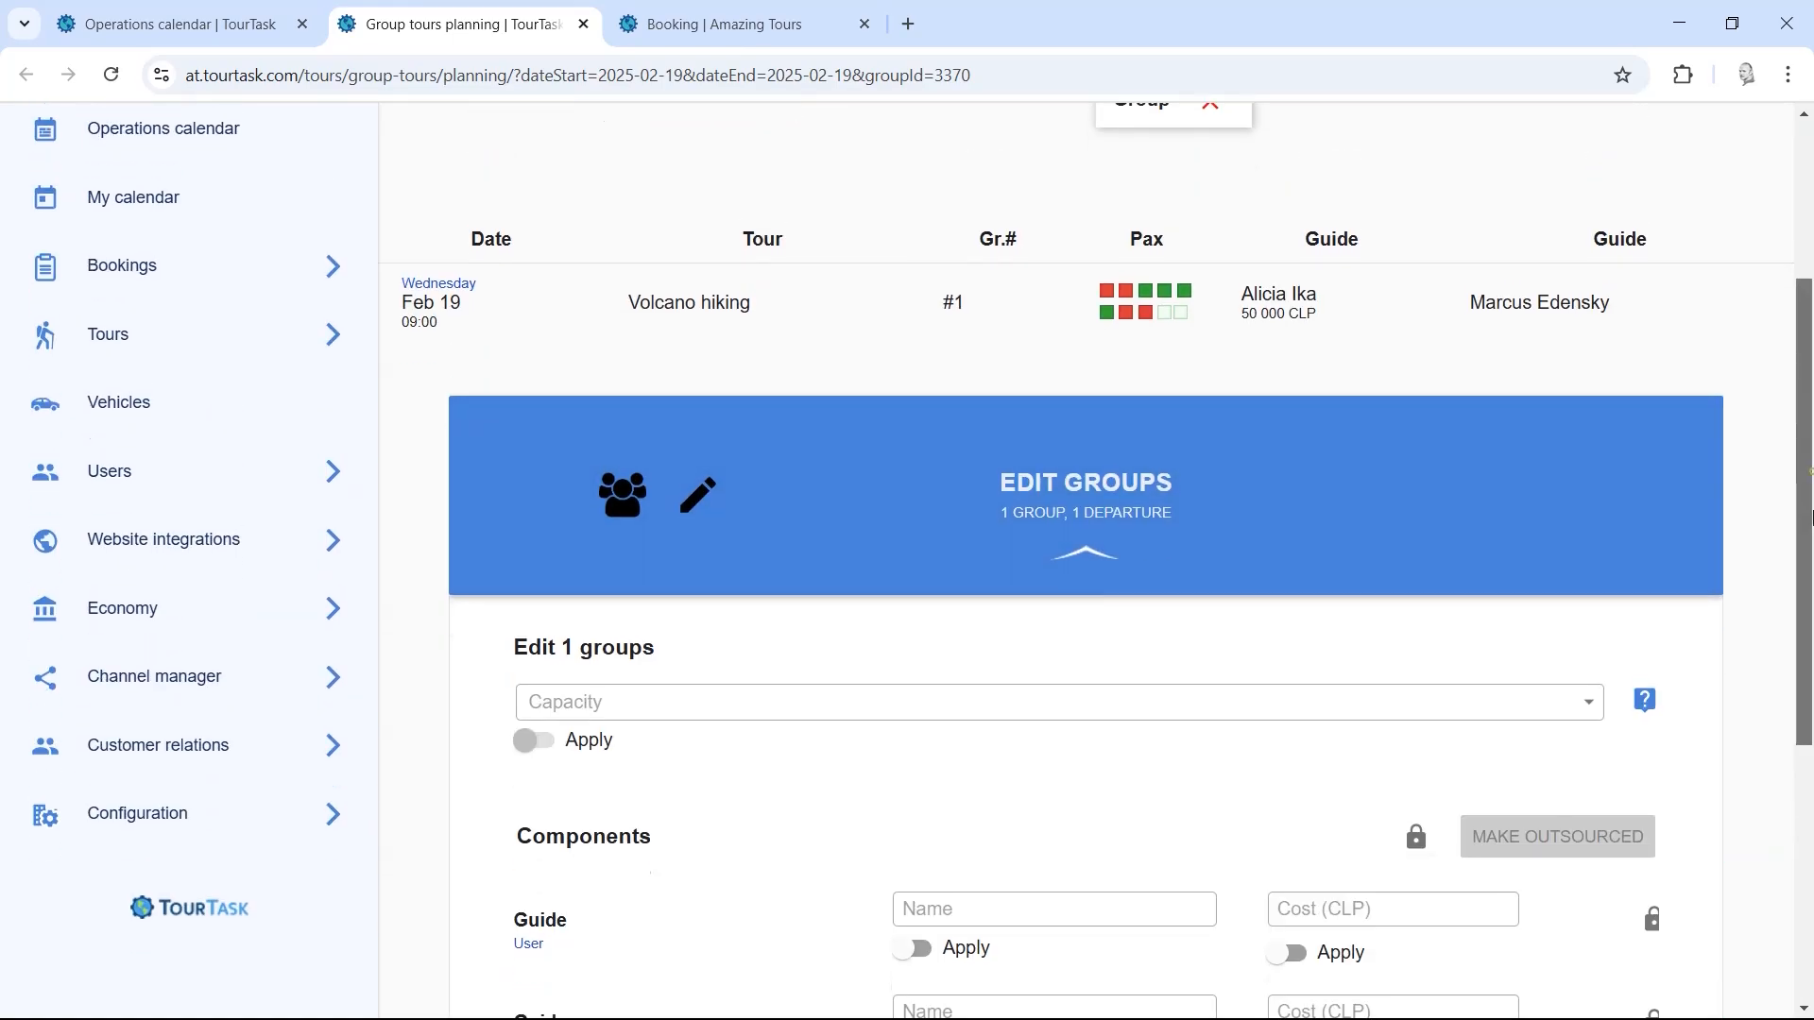
scroll(1811, 517, "down", 5)
Step: Add a Vehicle component, save it to the group, and collapse the form
left_click(619, 711)
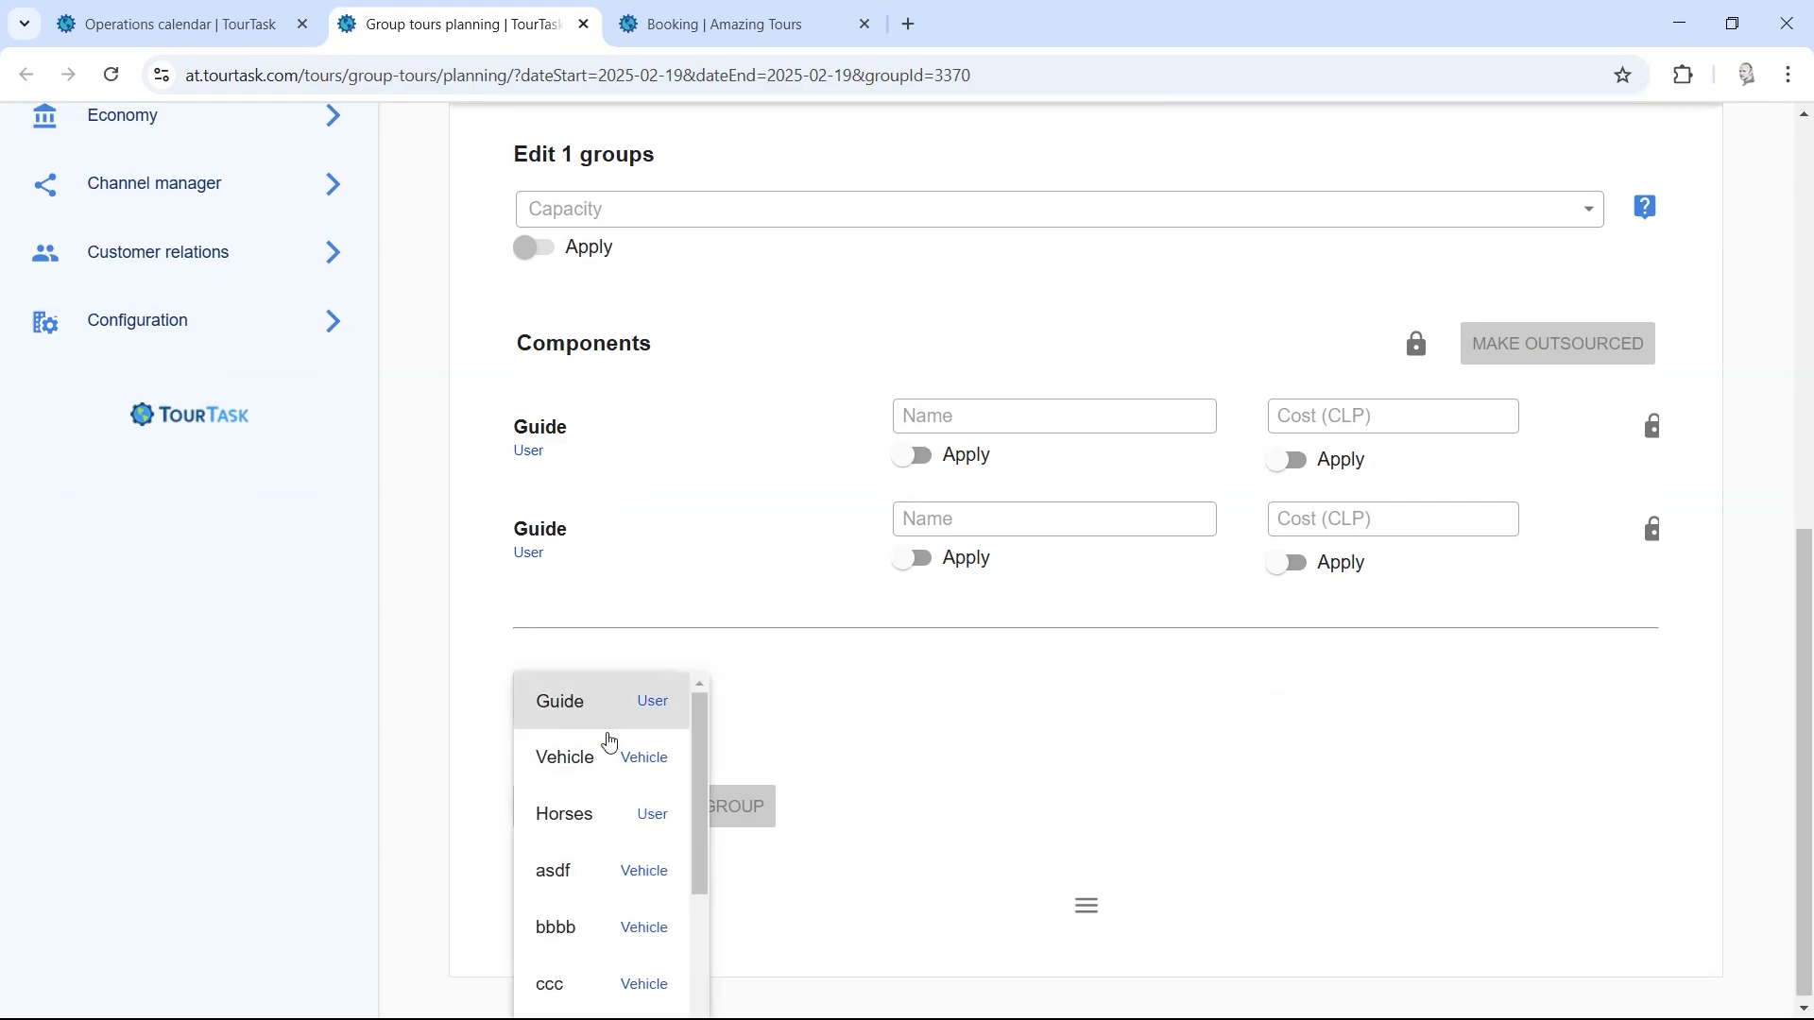
left_click(610, 766)
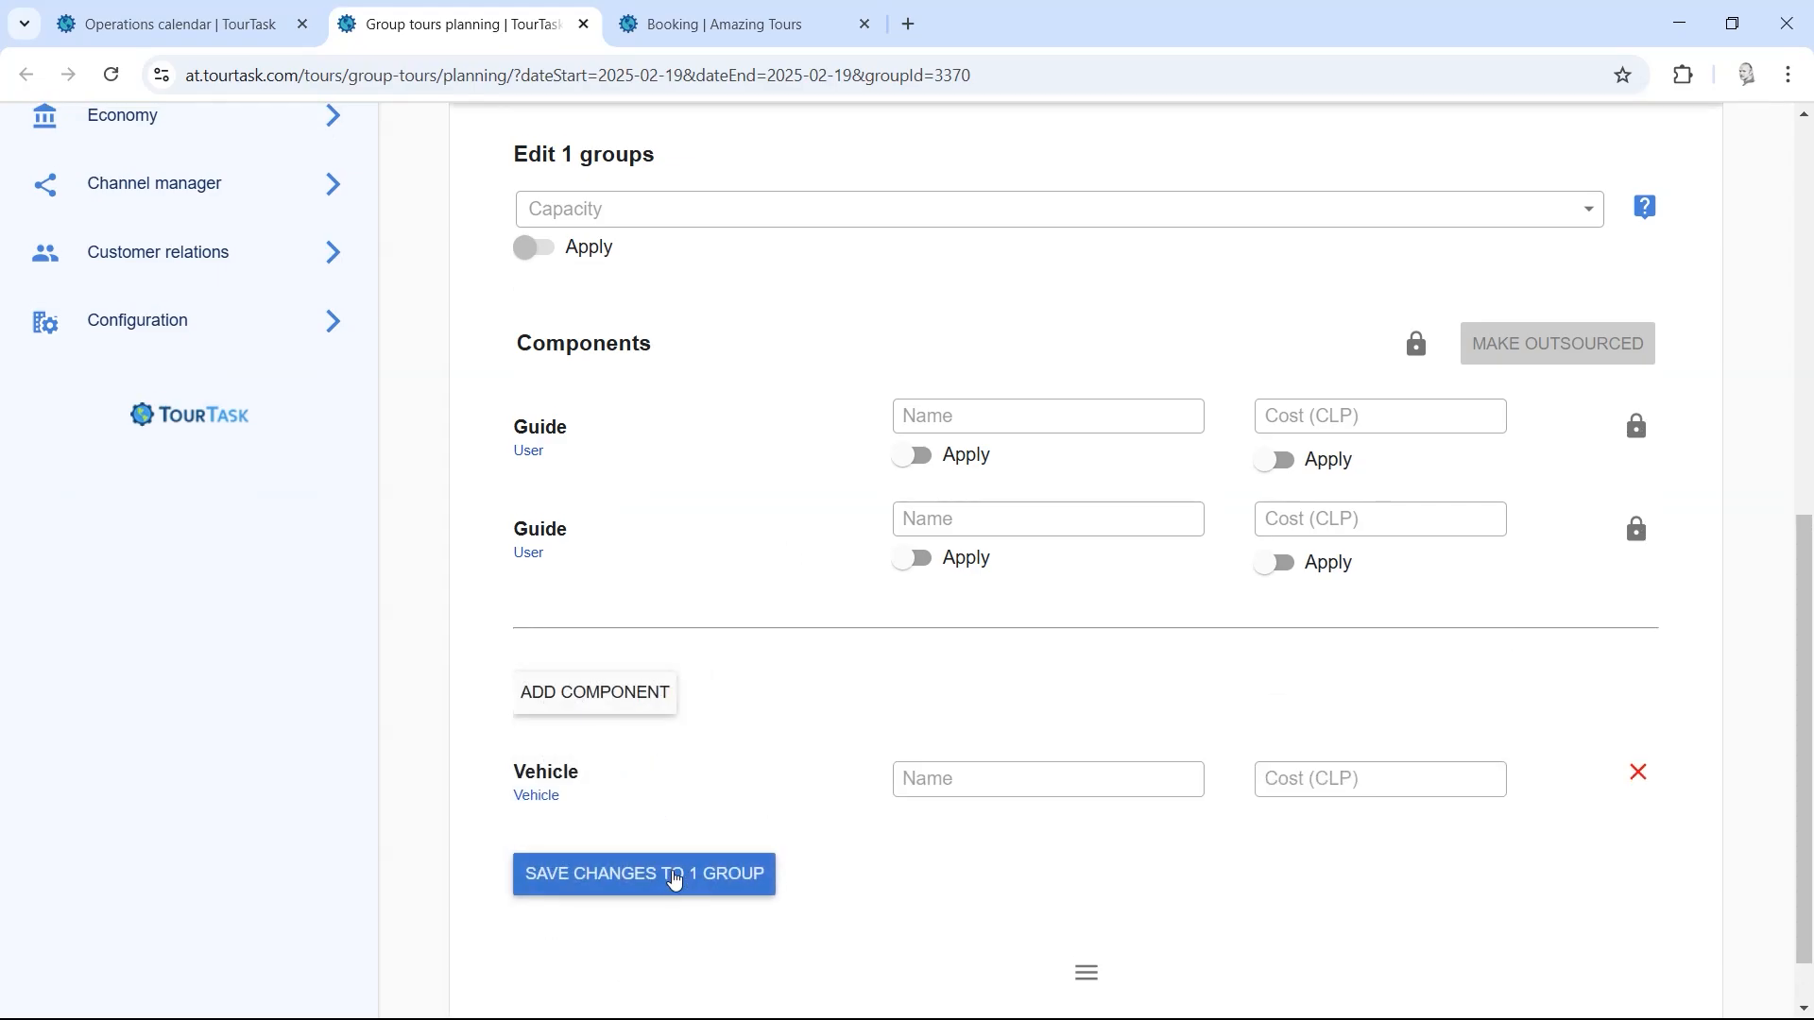
left_click(670, 875)
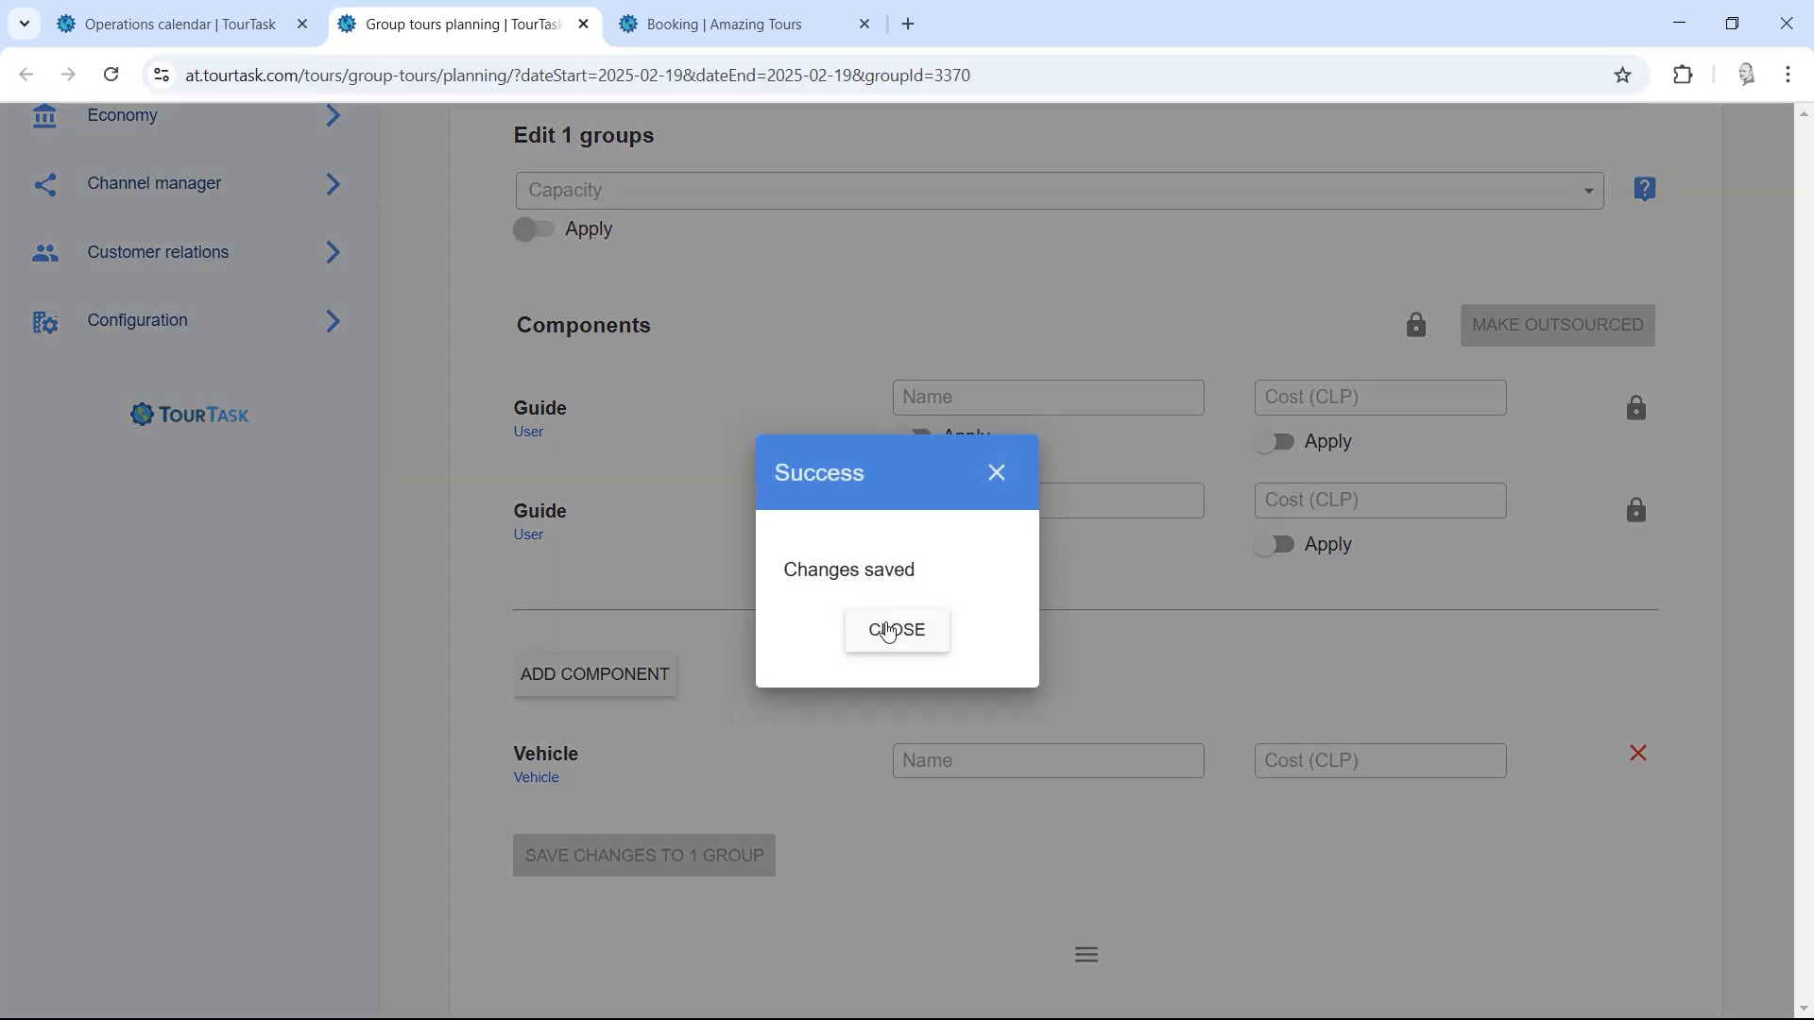
left_click(892, 627)
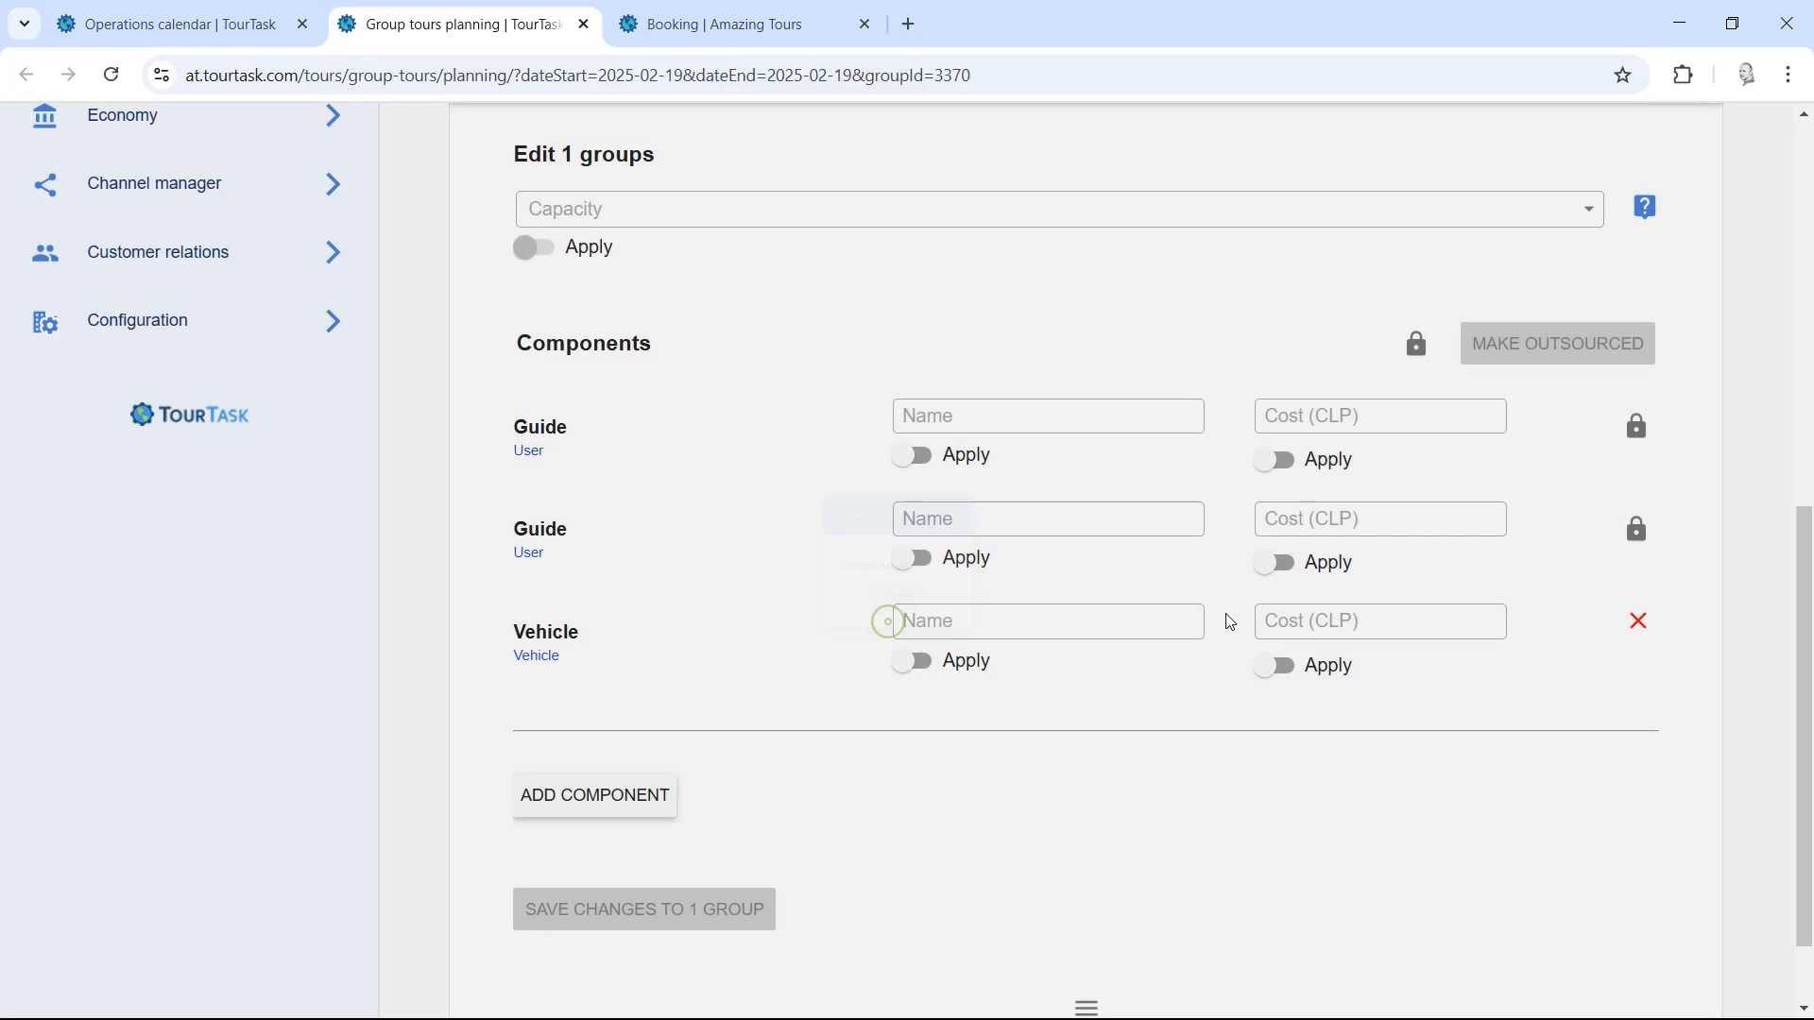
scroll(1807, 556, "up", 3)
scroll(1807, 556, "up", 5)
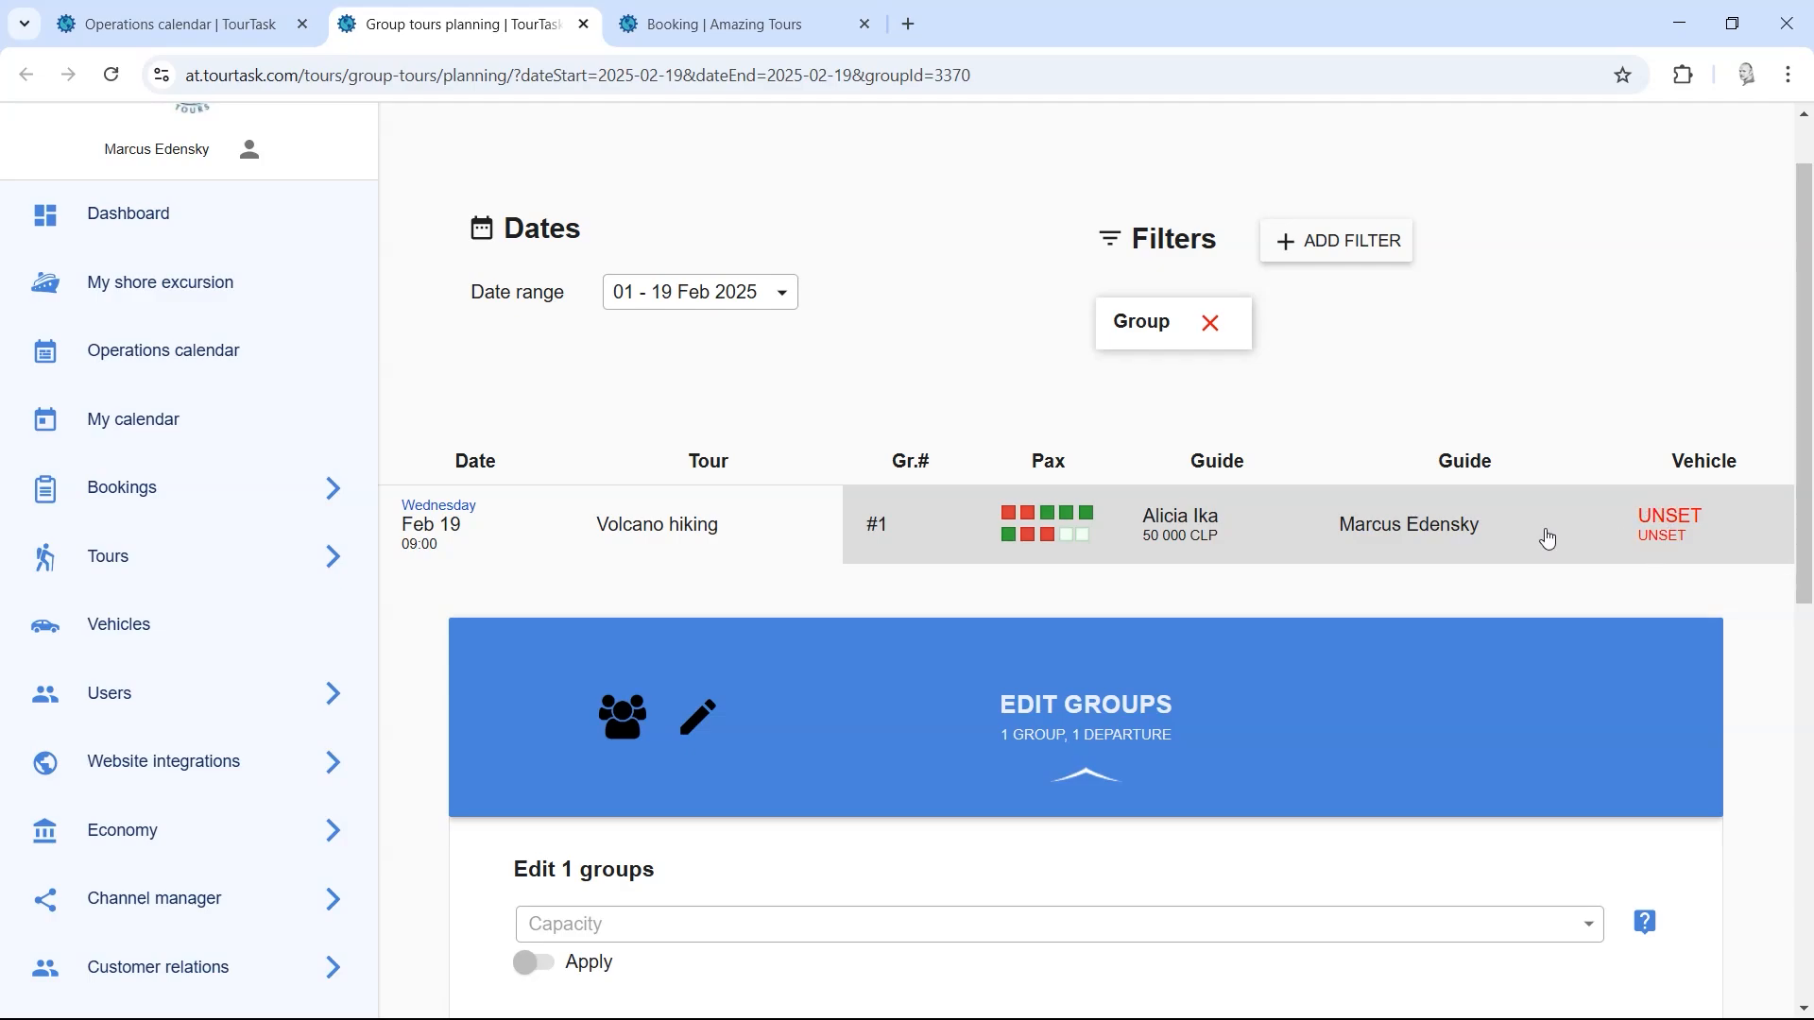
scroll(1807, 614, "down", 5)
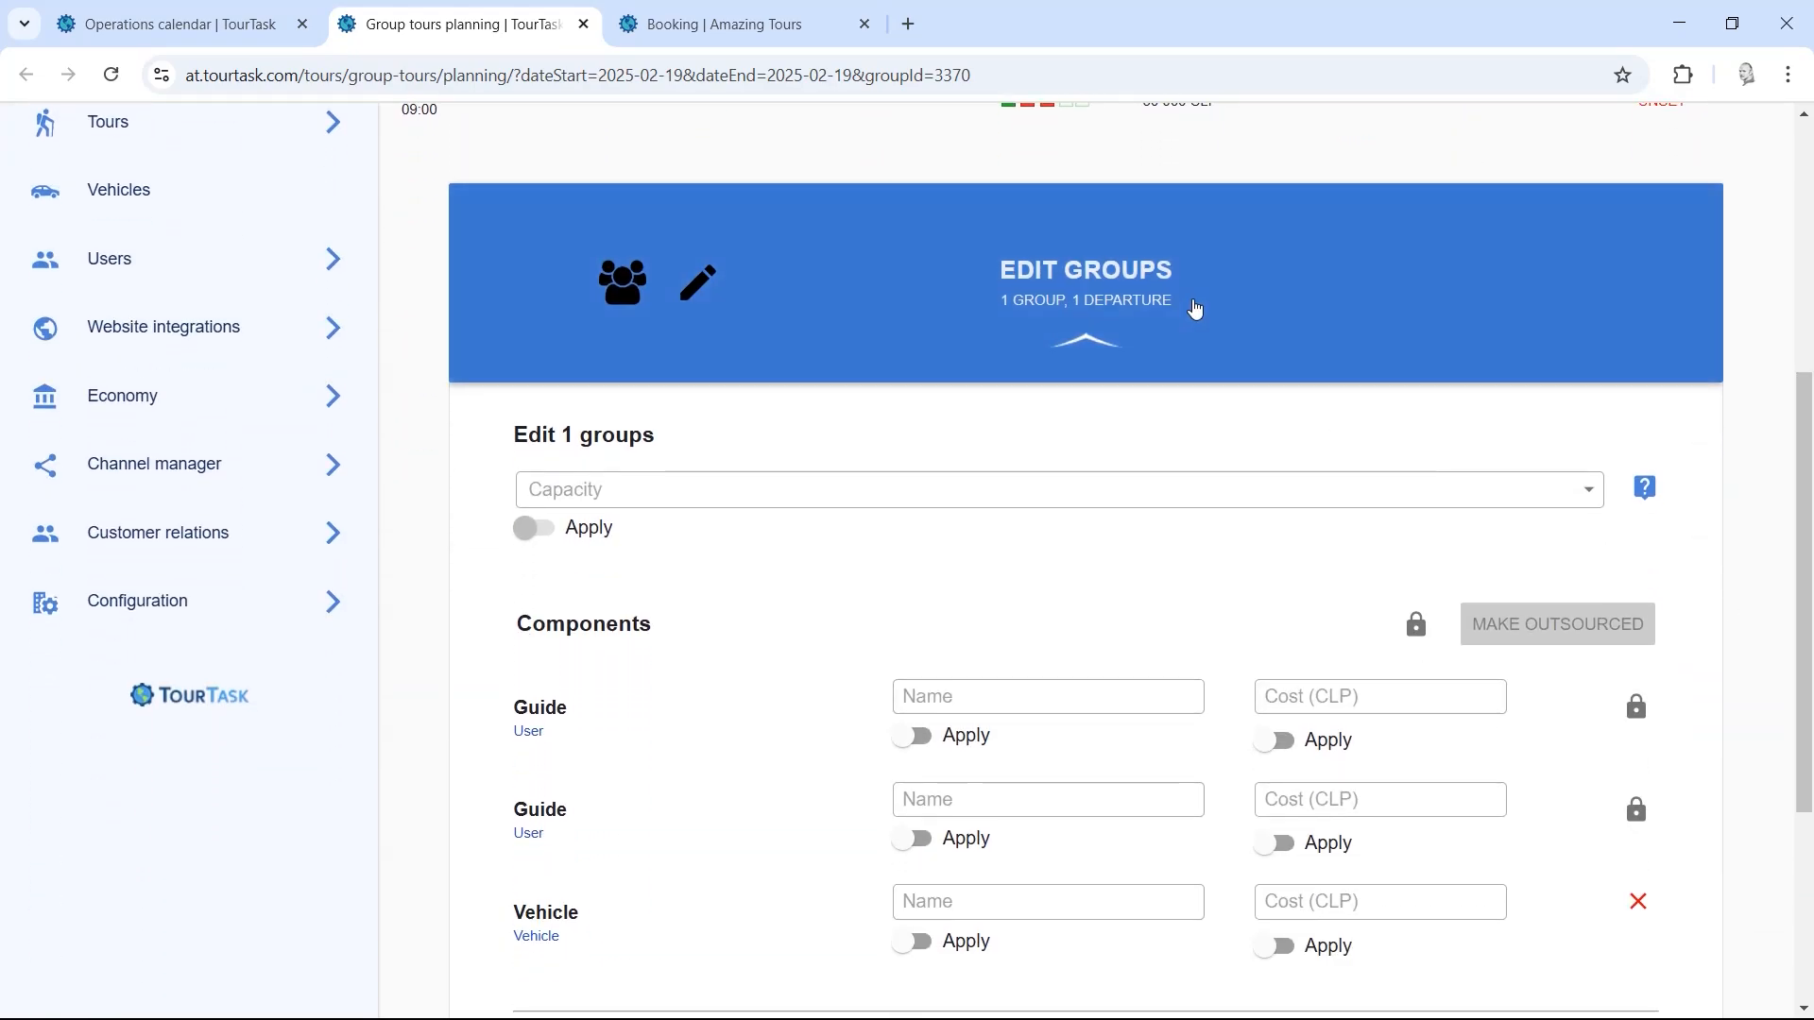
left_click(1194, 311)
scroll(1807, 472, "down", 1)
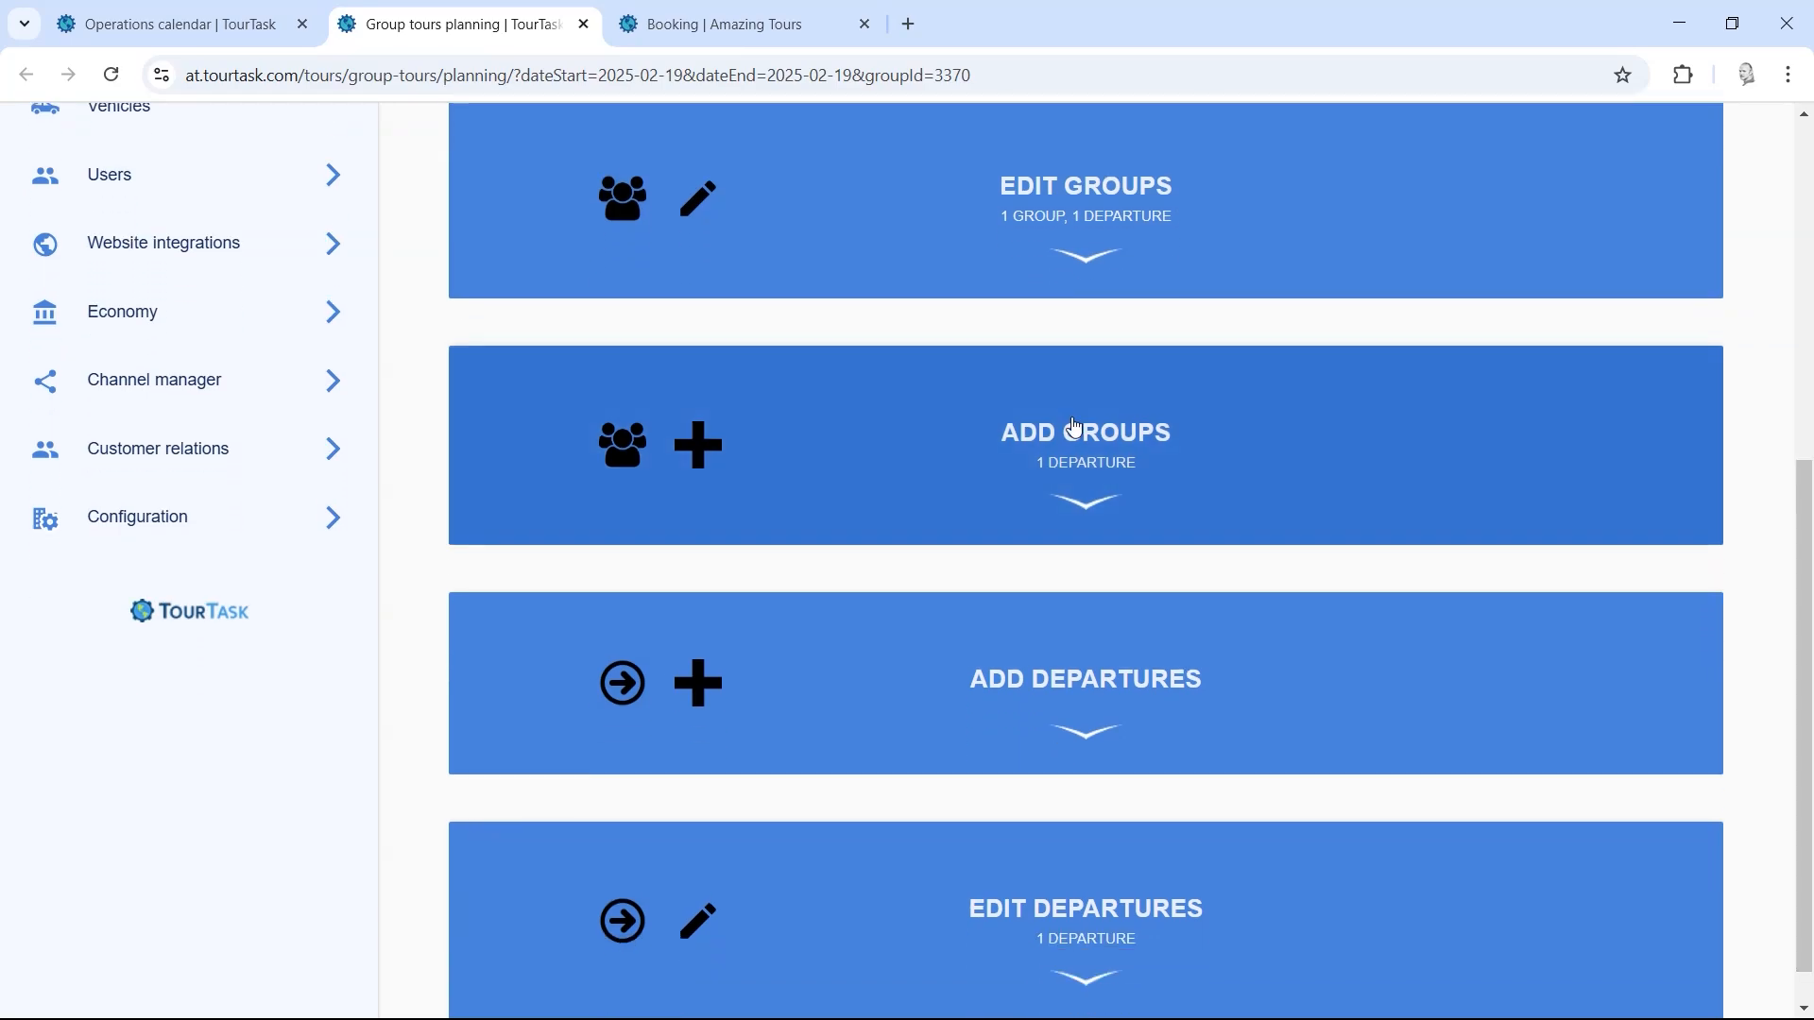
Step: In Add Groups, pick a guide from the 'pe' suggestions and delete the second Guide row
left_click(1073, 430)
scroll(1774, 575, "down", 4)
left_click_drag(1786, 521, 1799, 628)
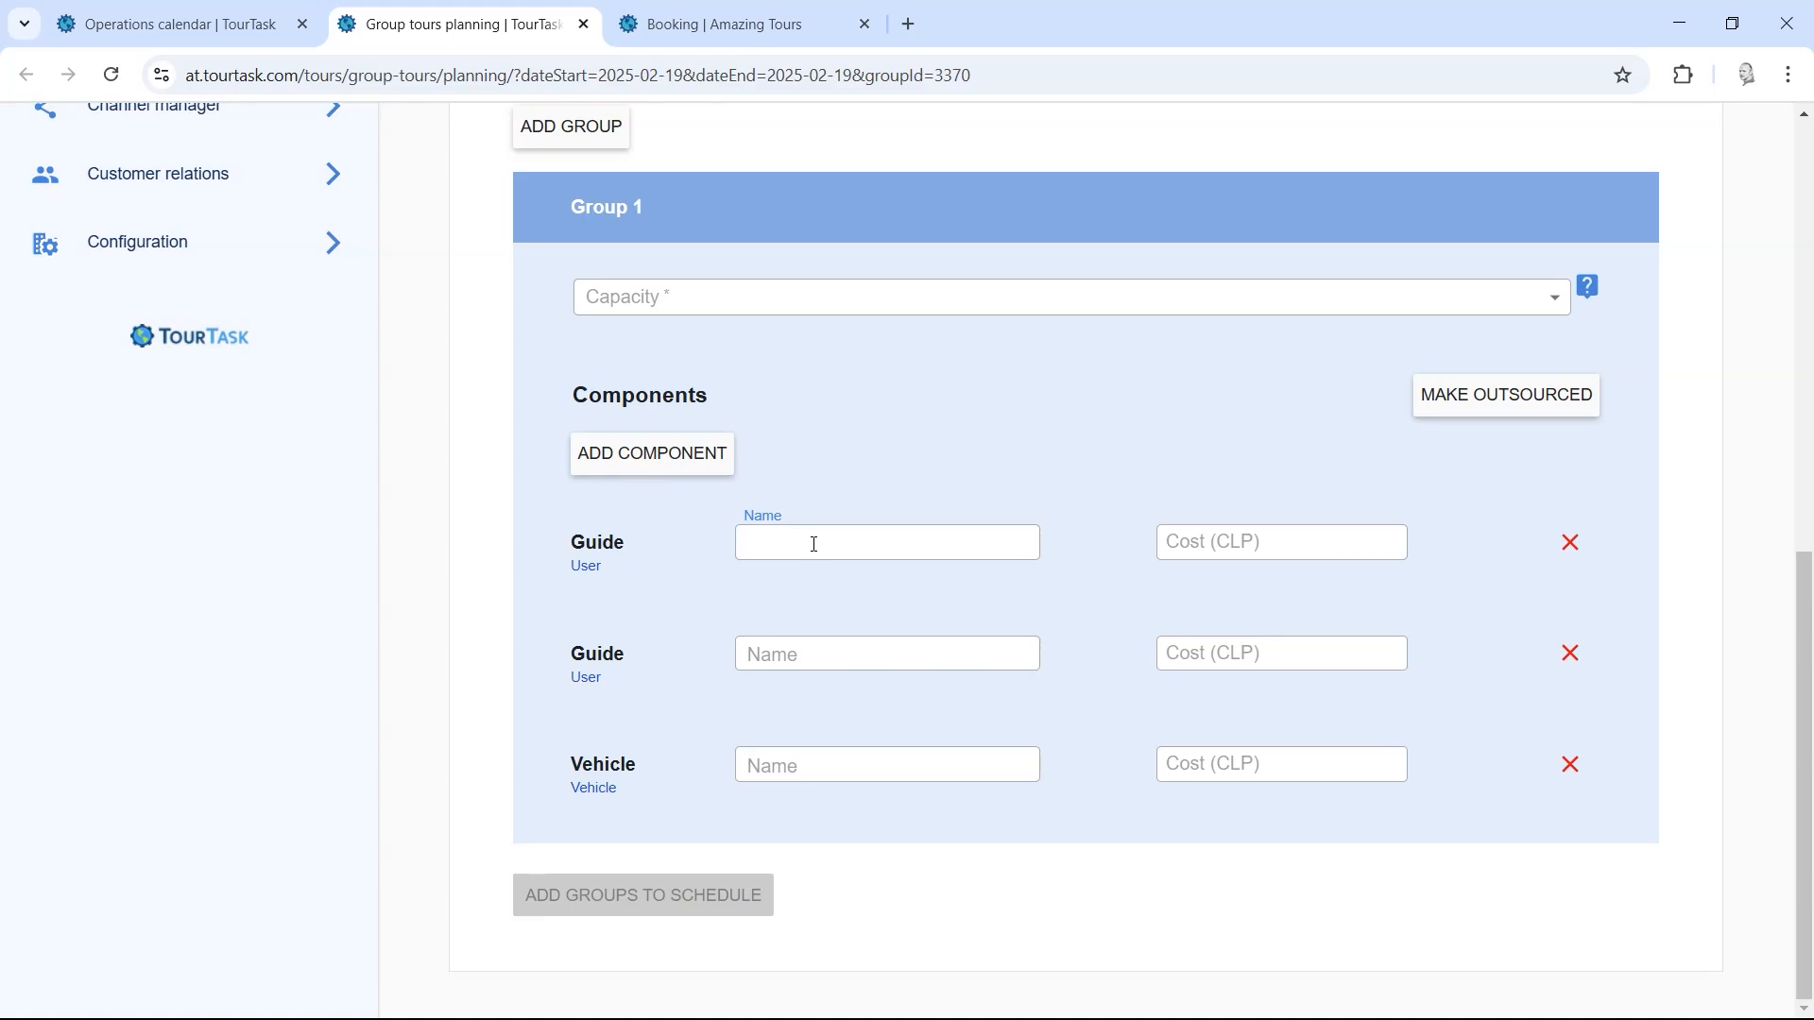
type("pe")
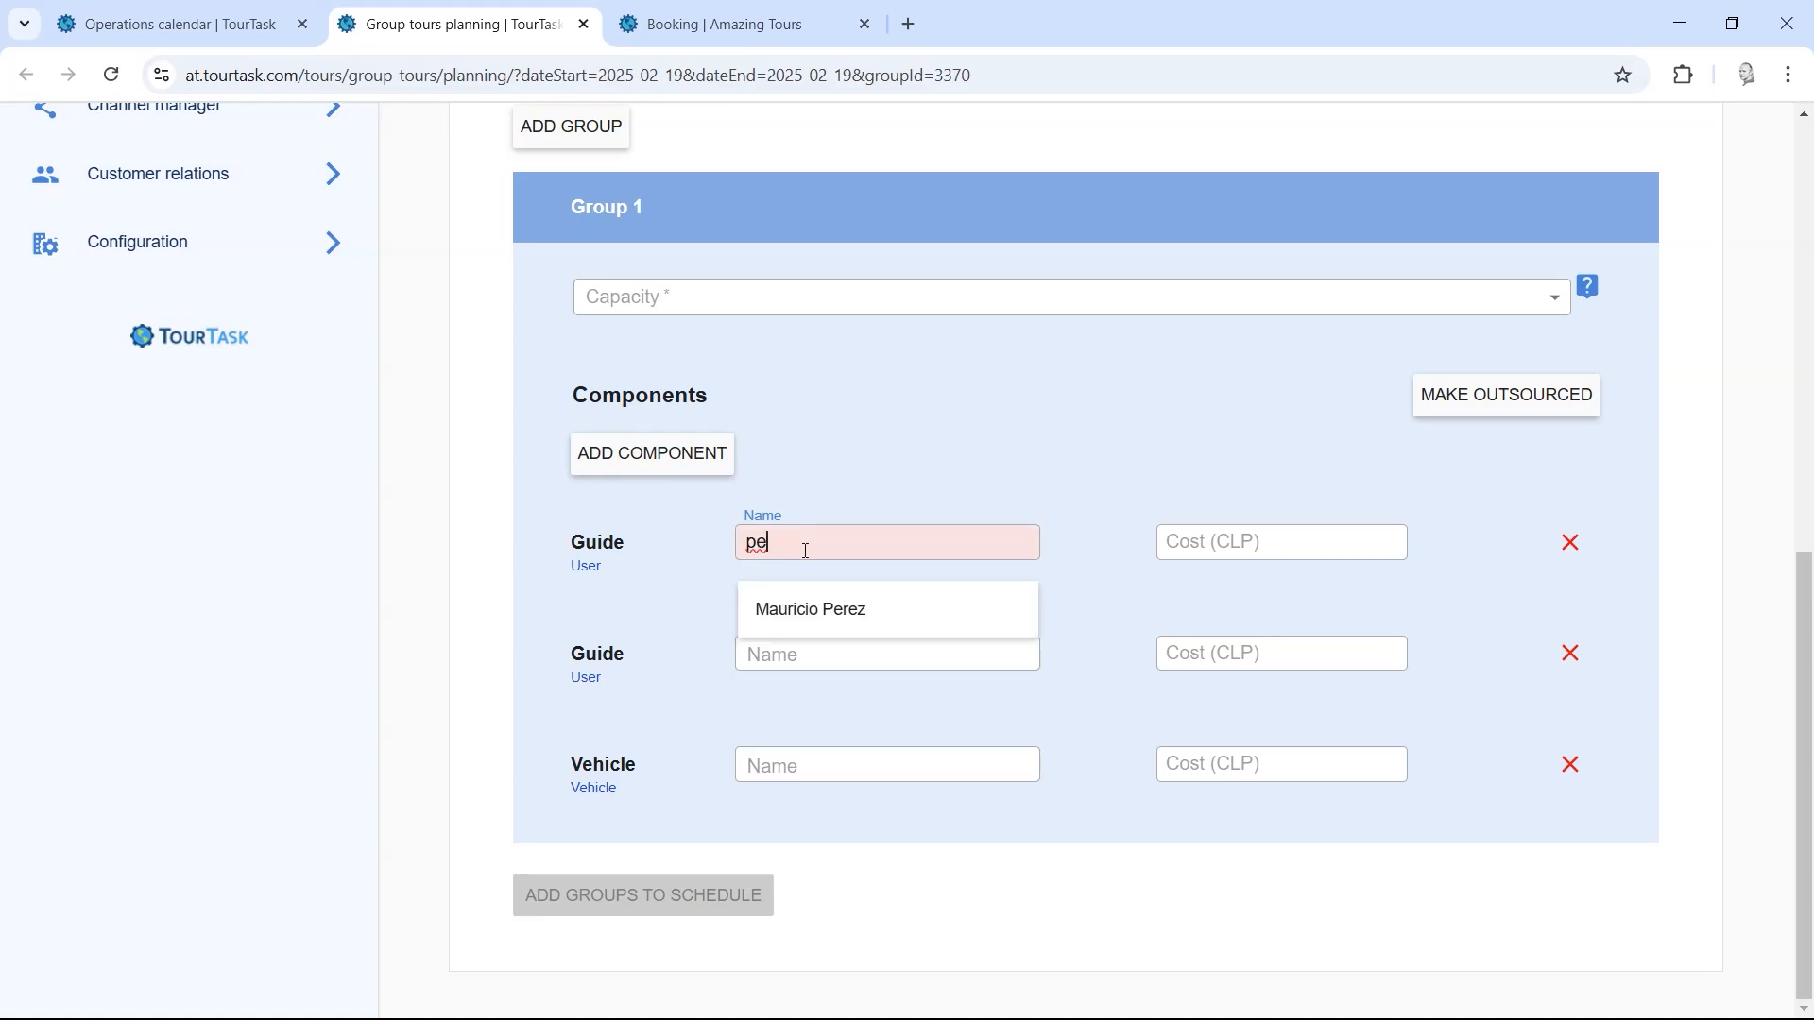
left_click(811, 609)
left_click(792, 655)
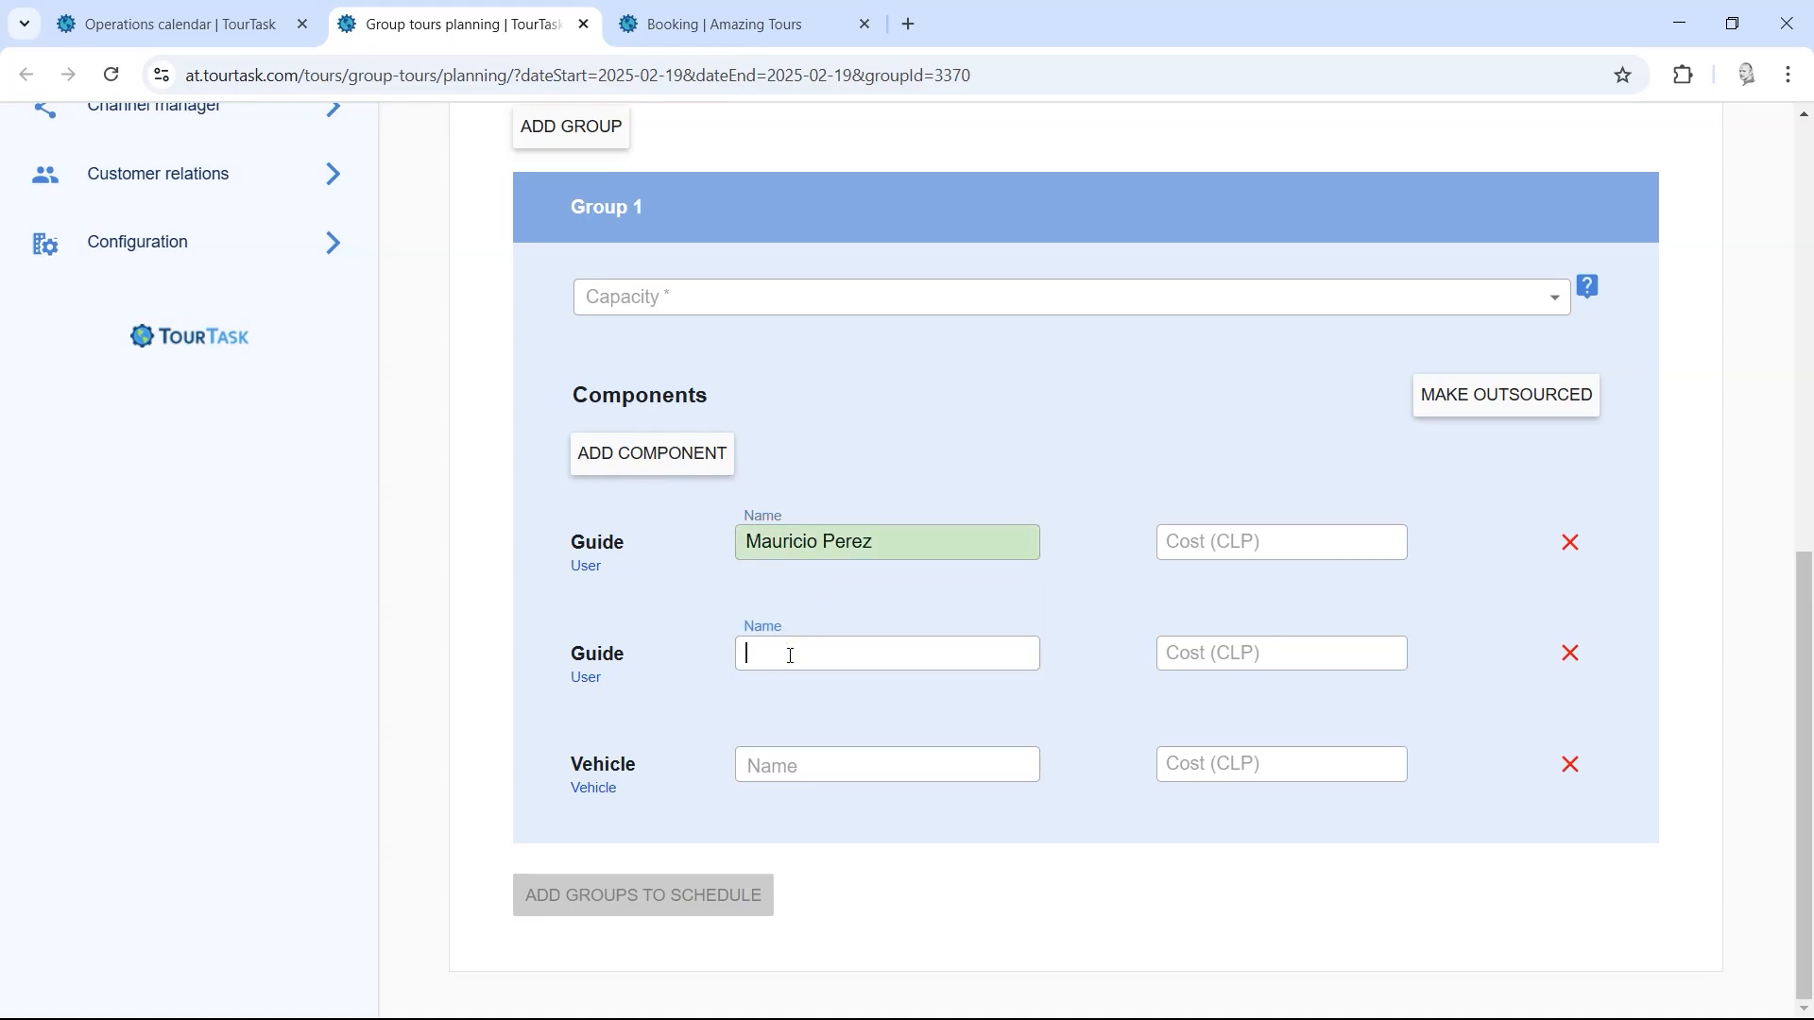
type("al")
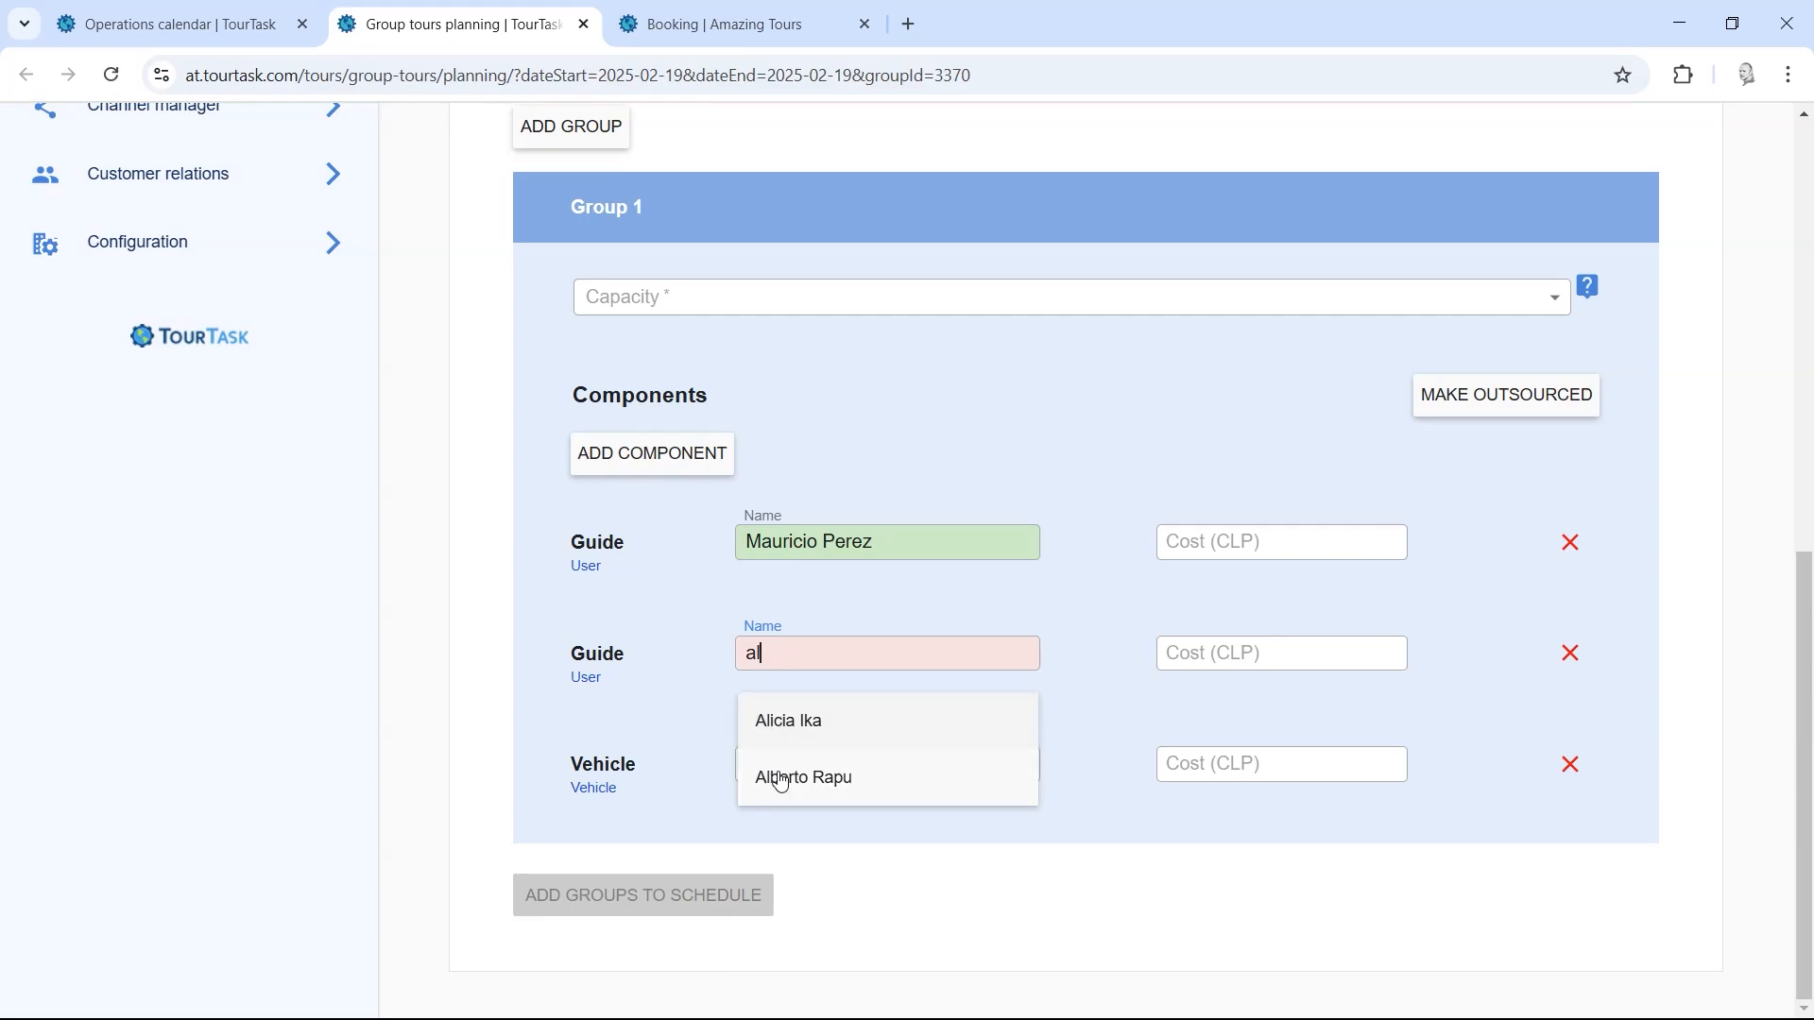
left_click(794, 773)
left_click(810, 768)
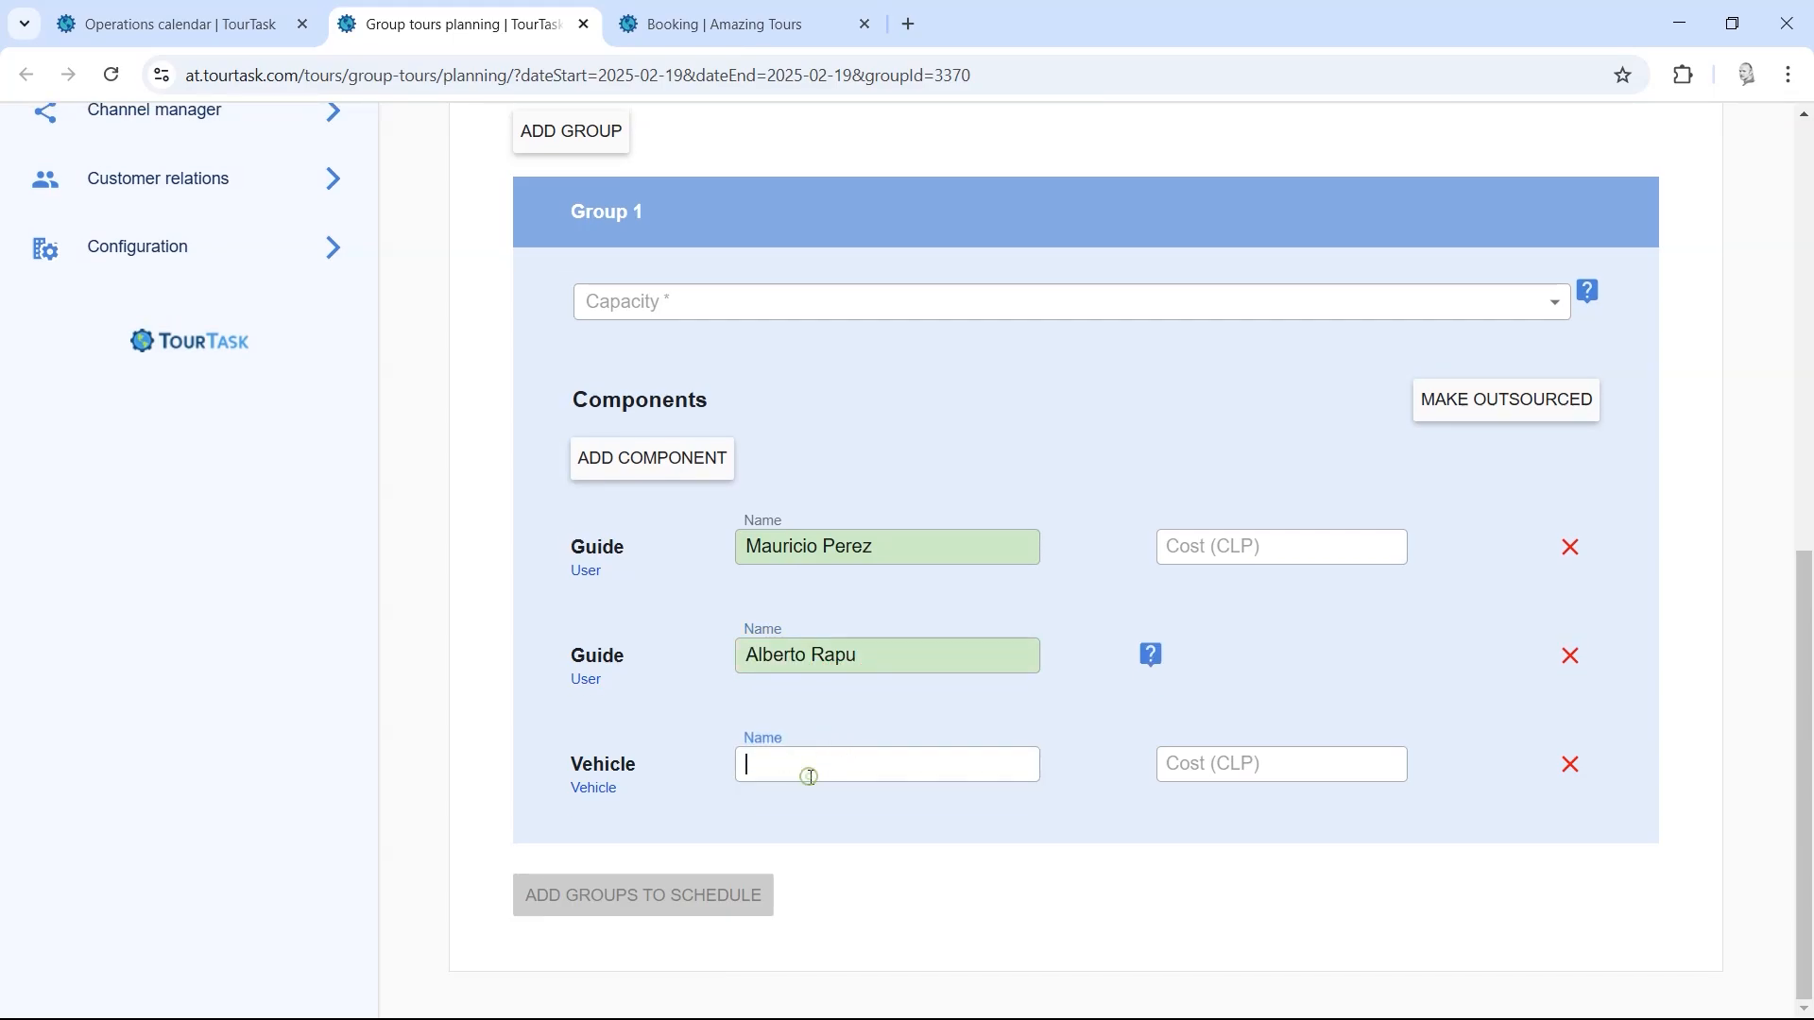
left_click(1571, 655)
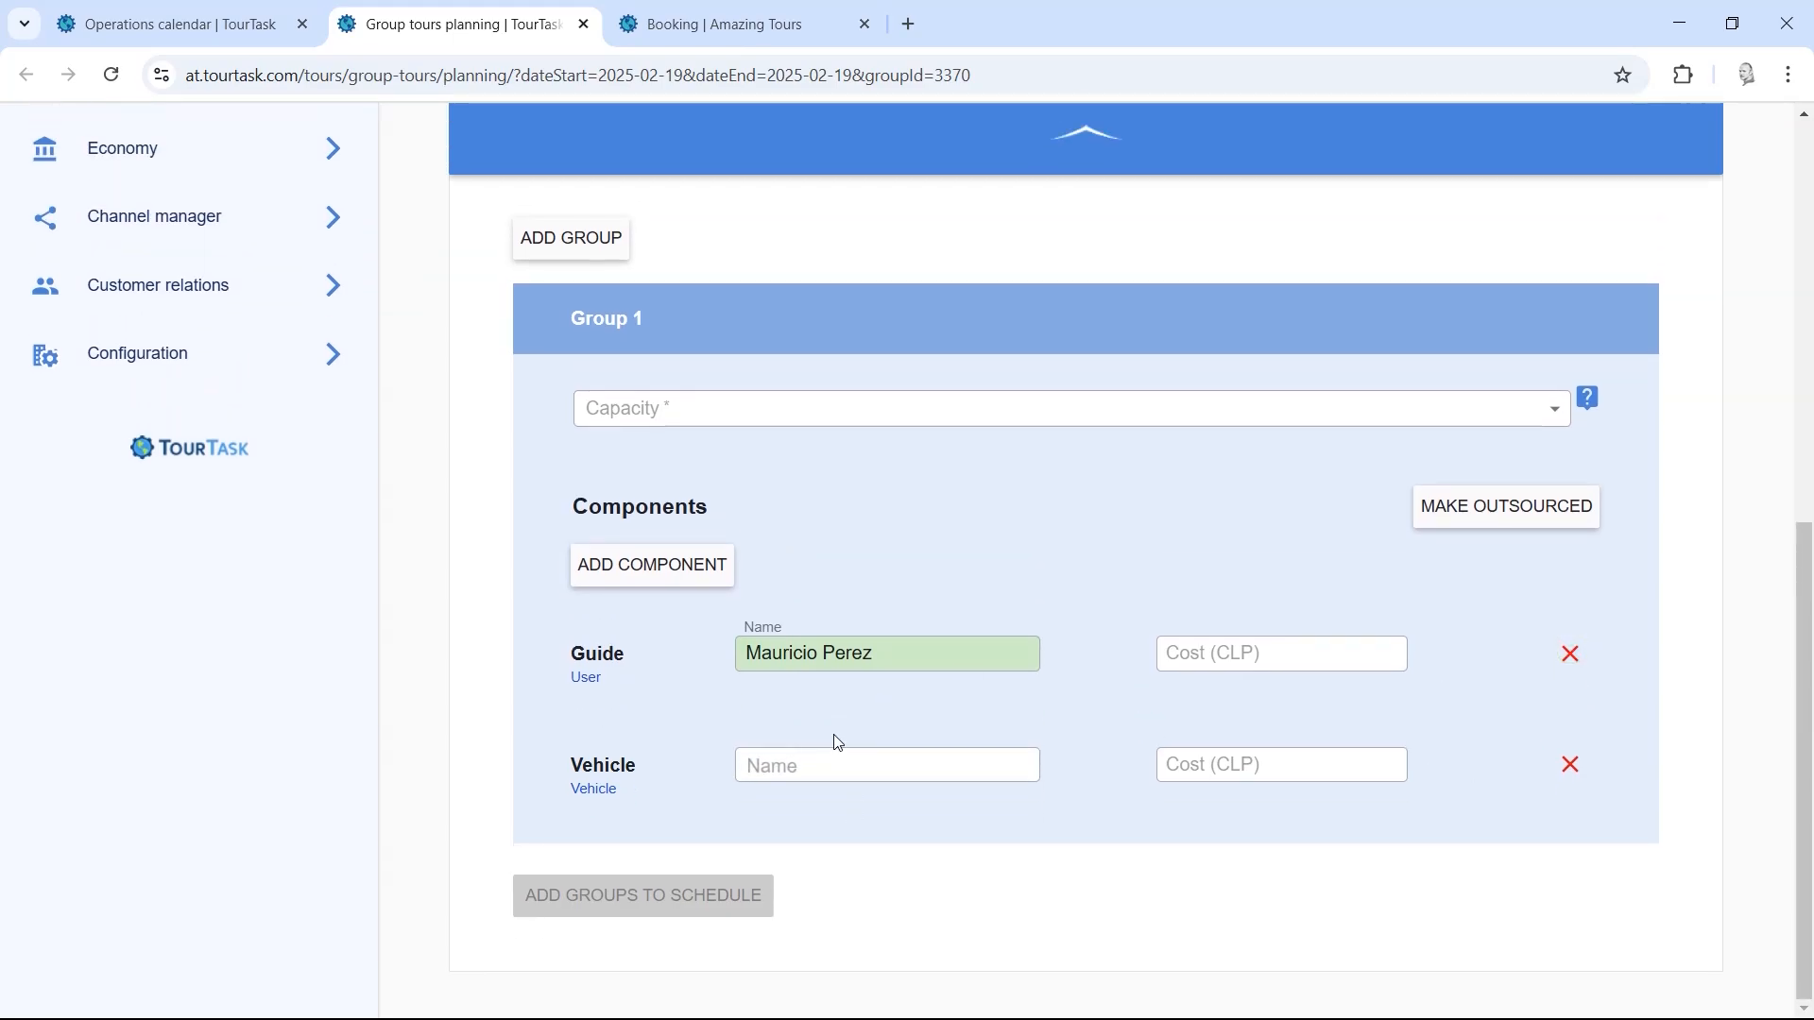
left_click(804, 763)
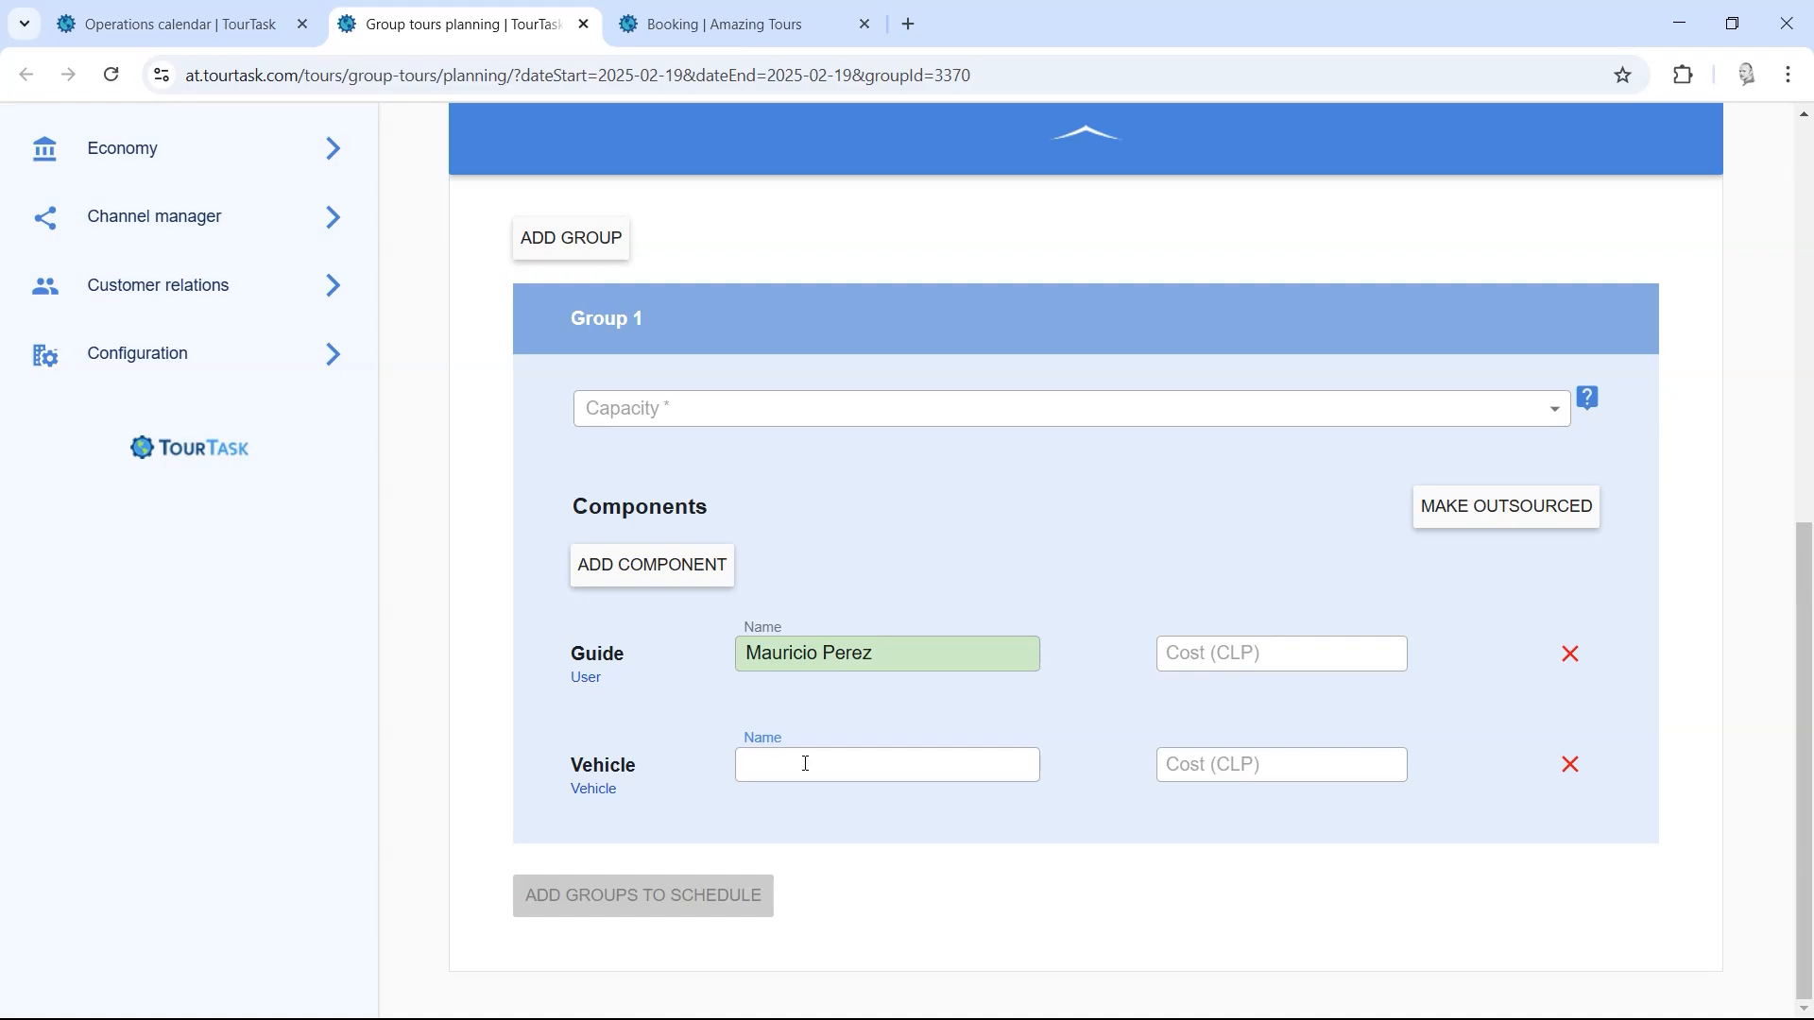
Step: Set the new group's capacity to 10 and add it to the schedule
left_click(727, 406)
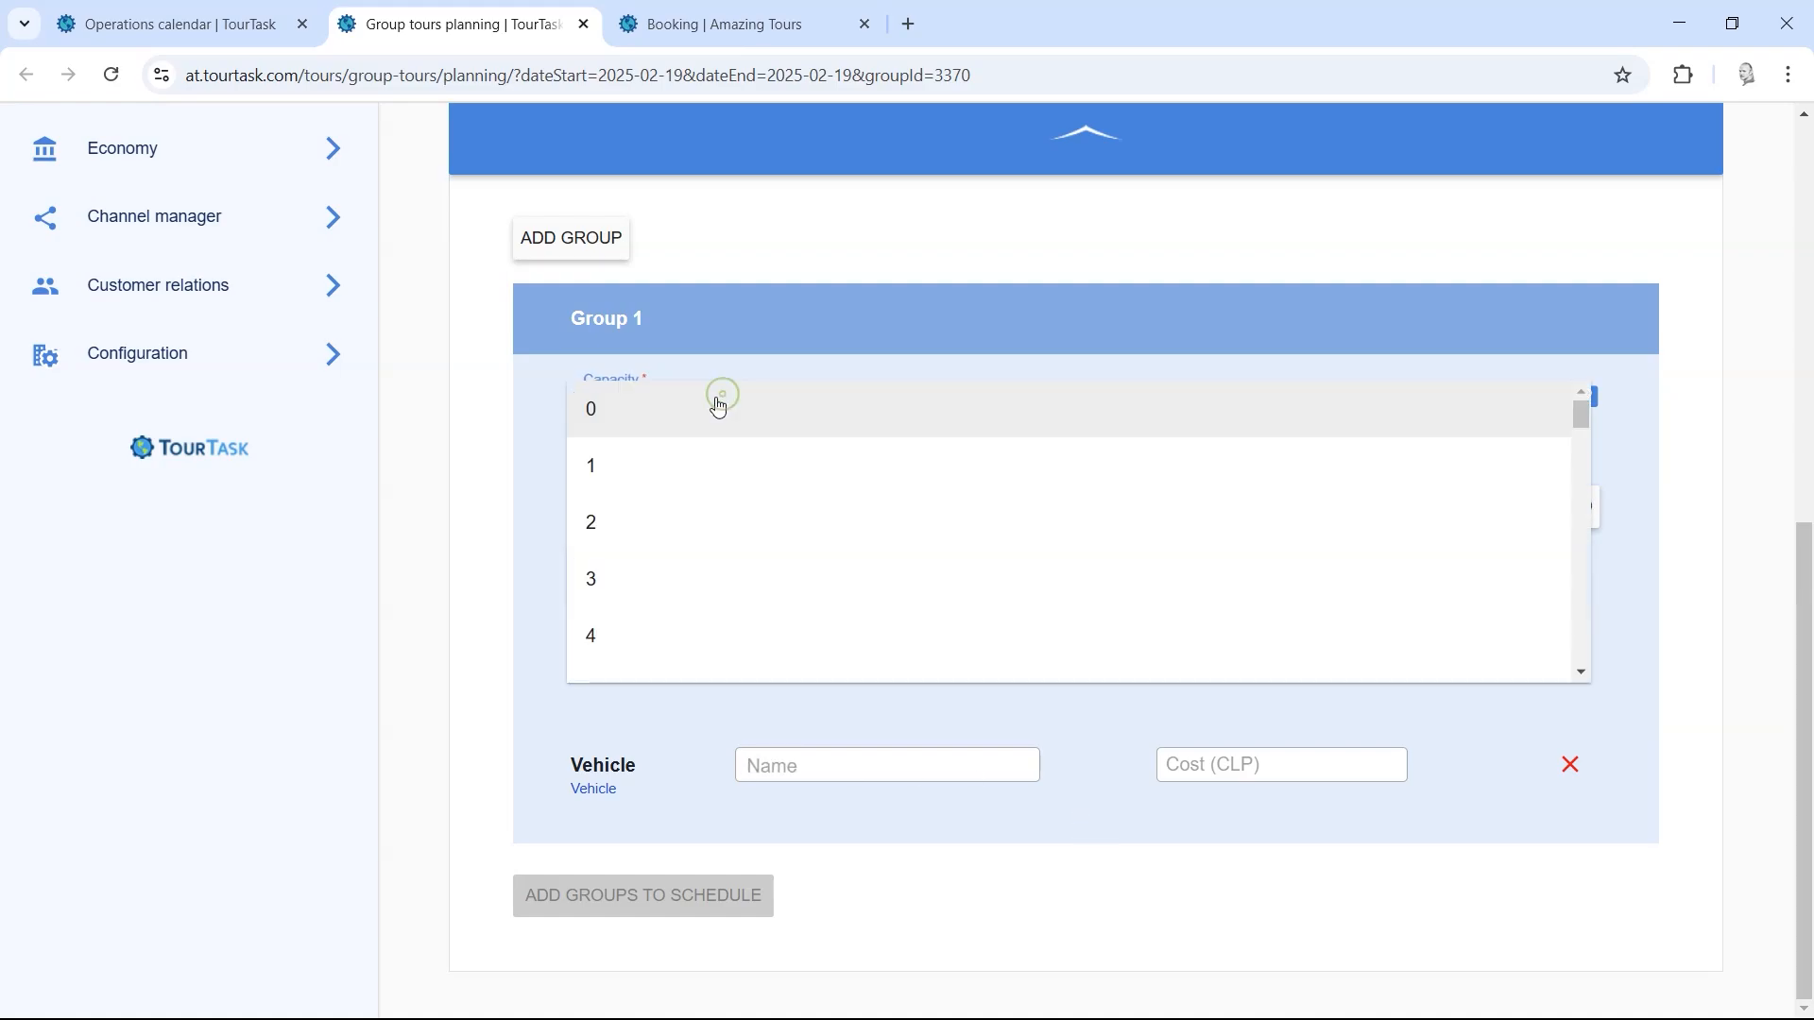
scroll(668, 529, "down", 3)
scroll(672, 558, "down", 2)
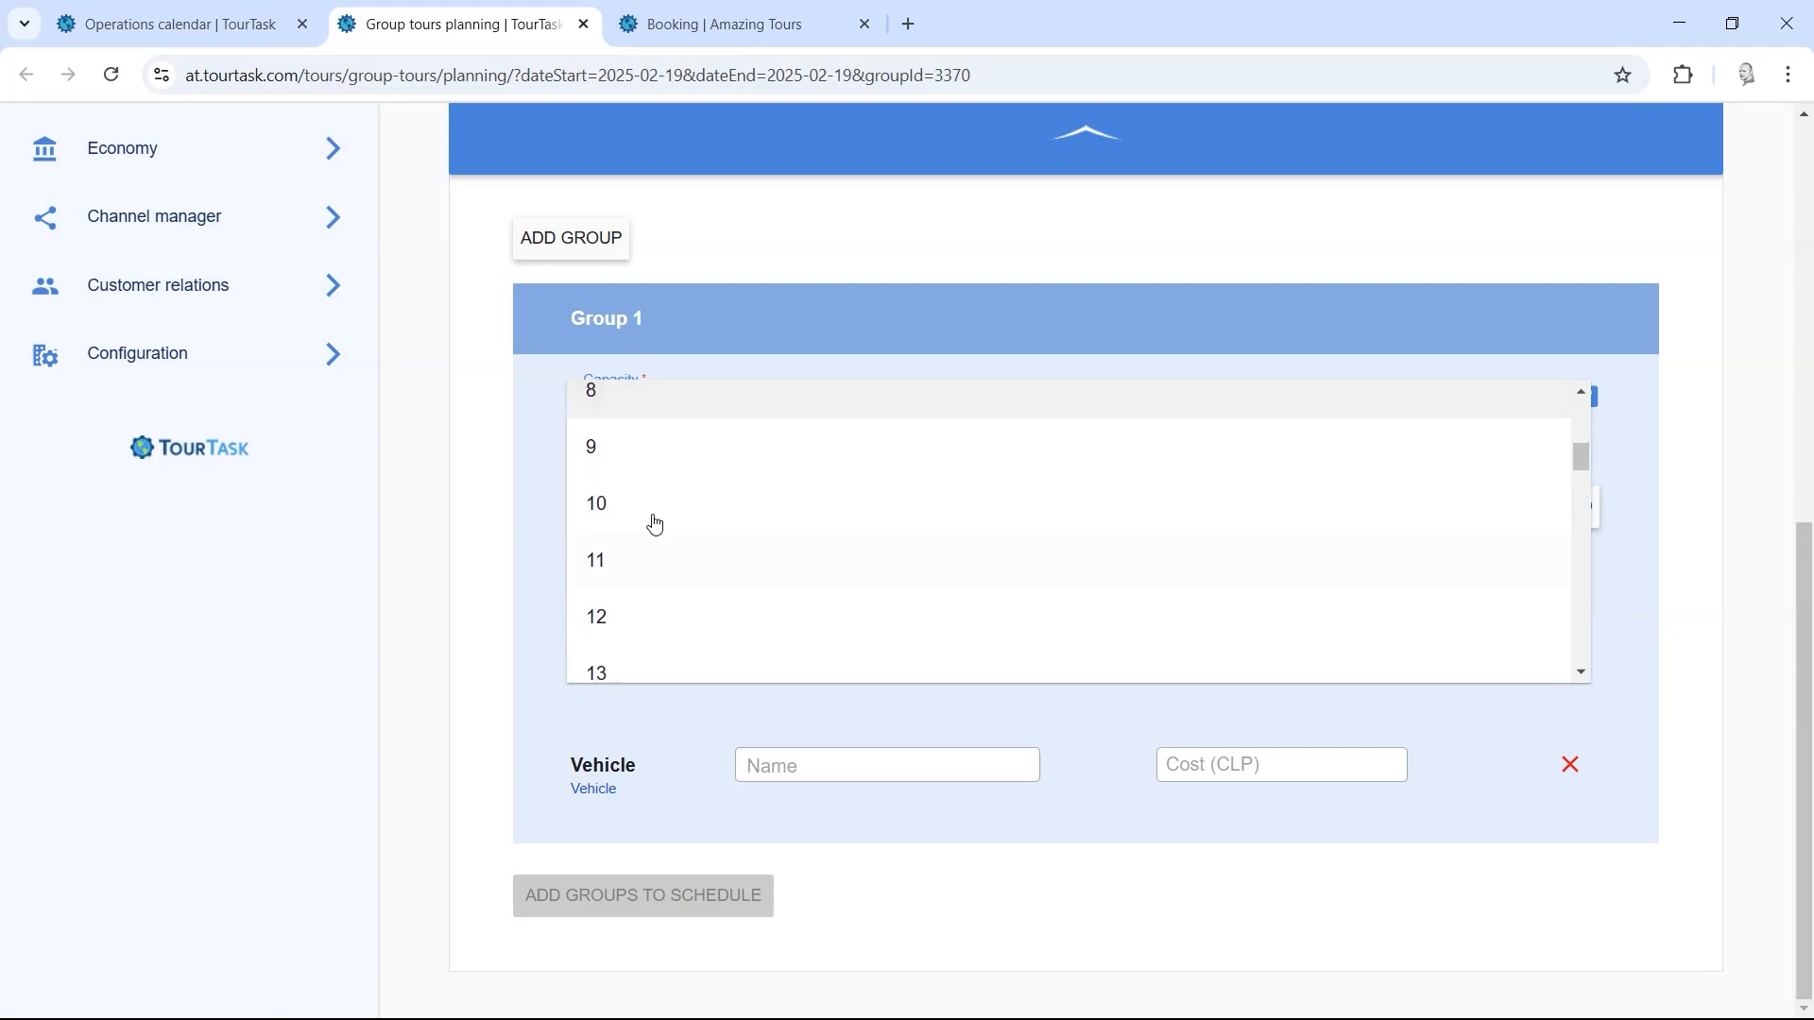
left_click(634, 495)
left_click(680, 910)
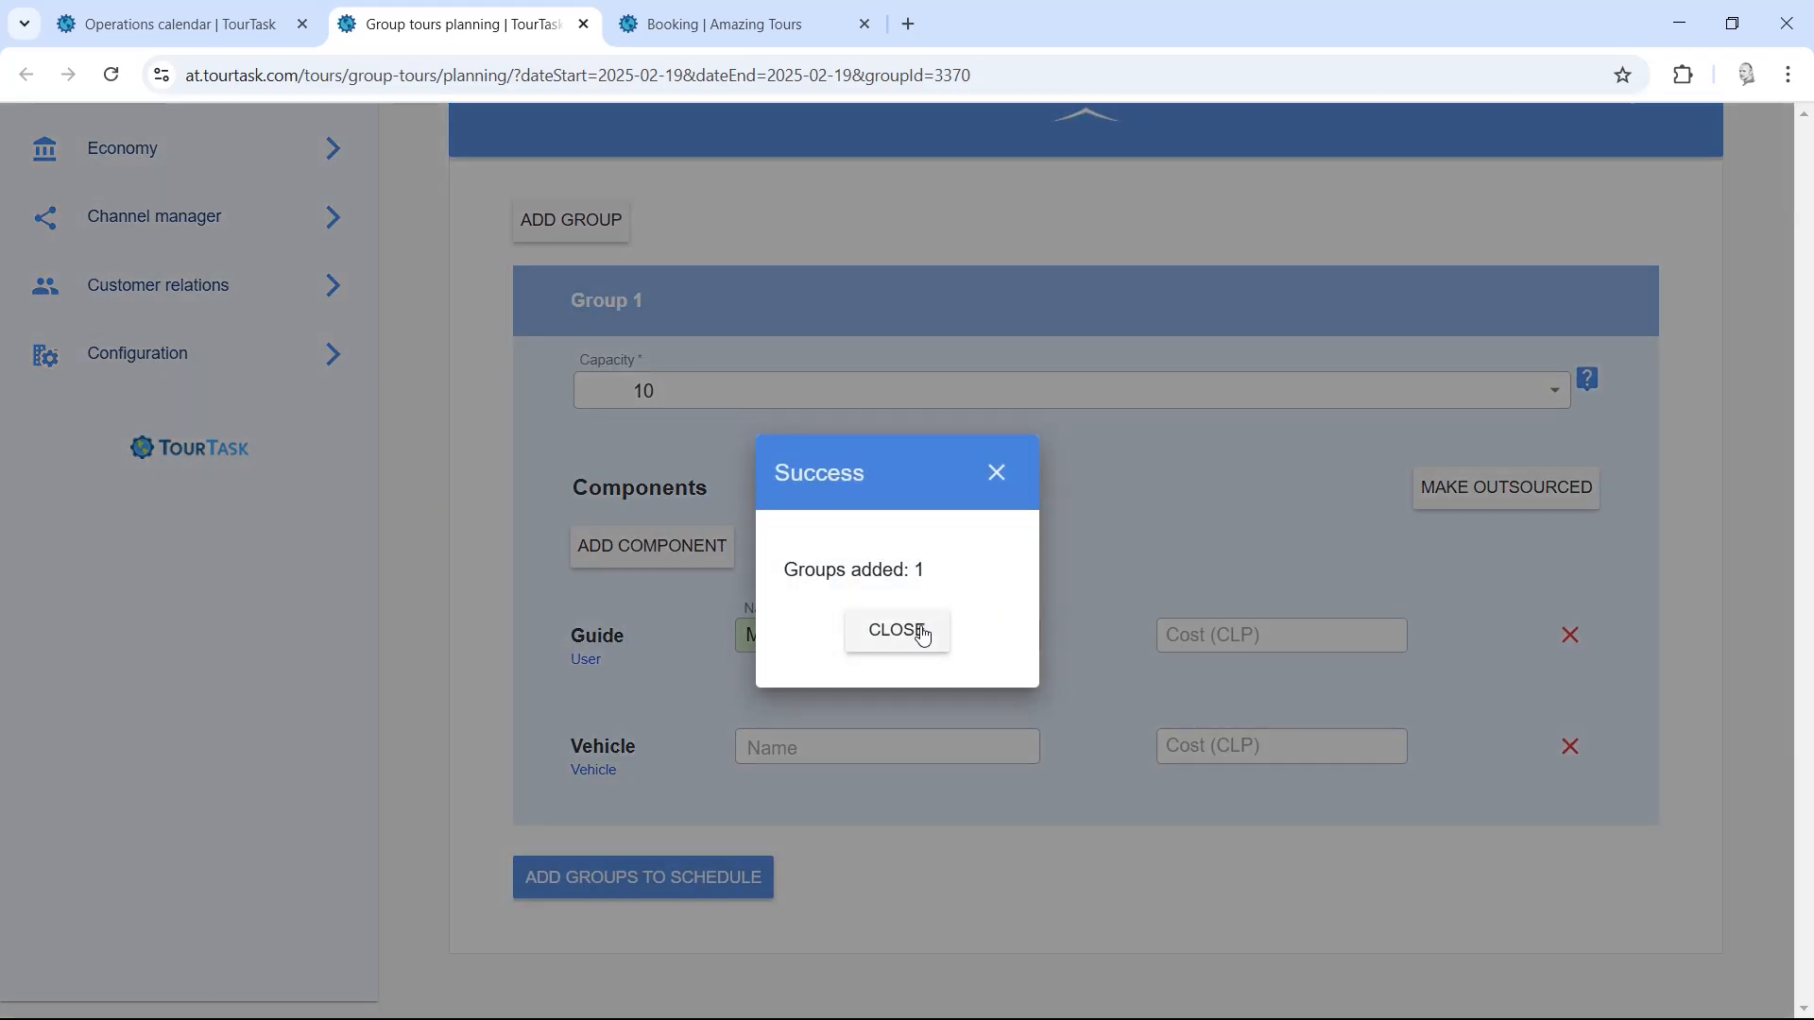
left_click(921, 630)
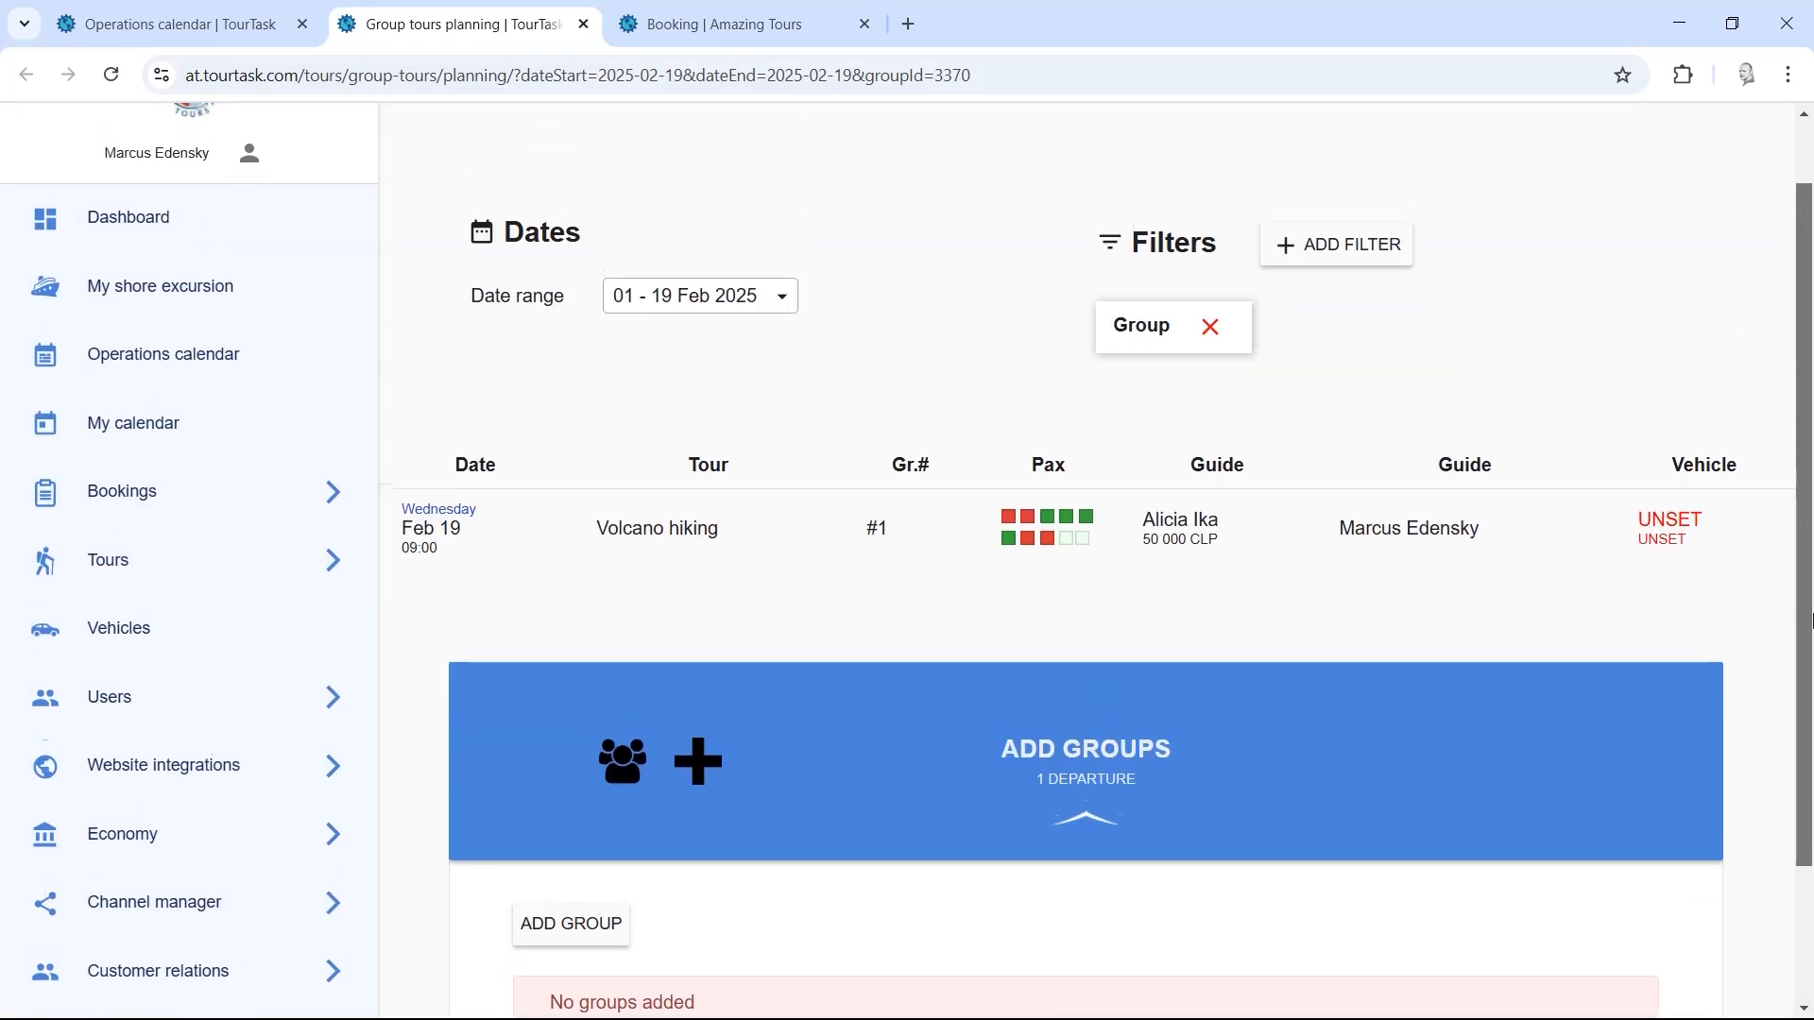
left_click_drag(1812, 621, 1808, 593)
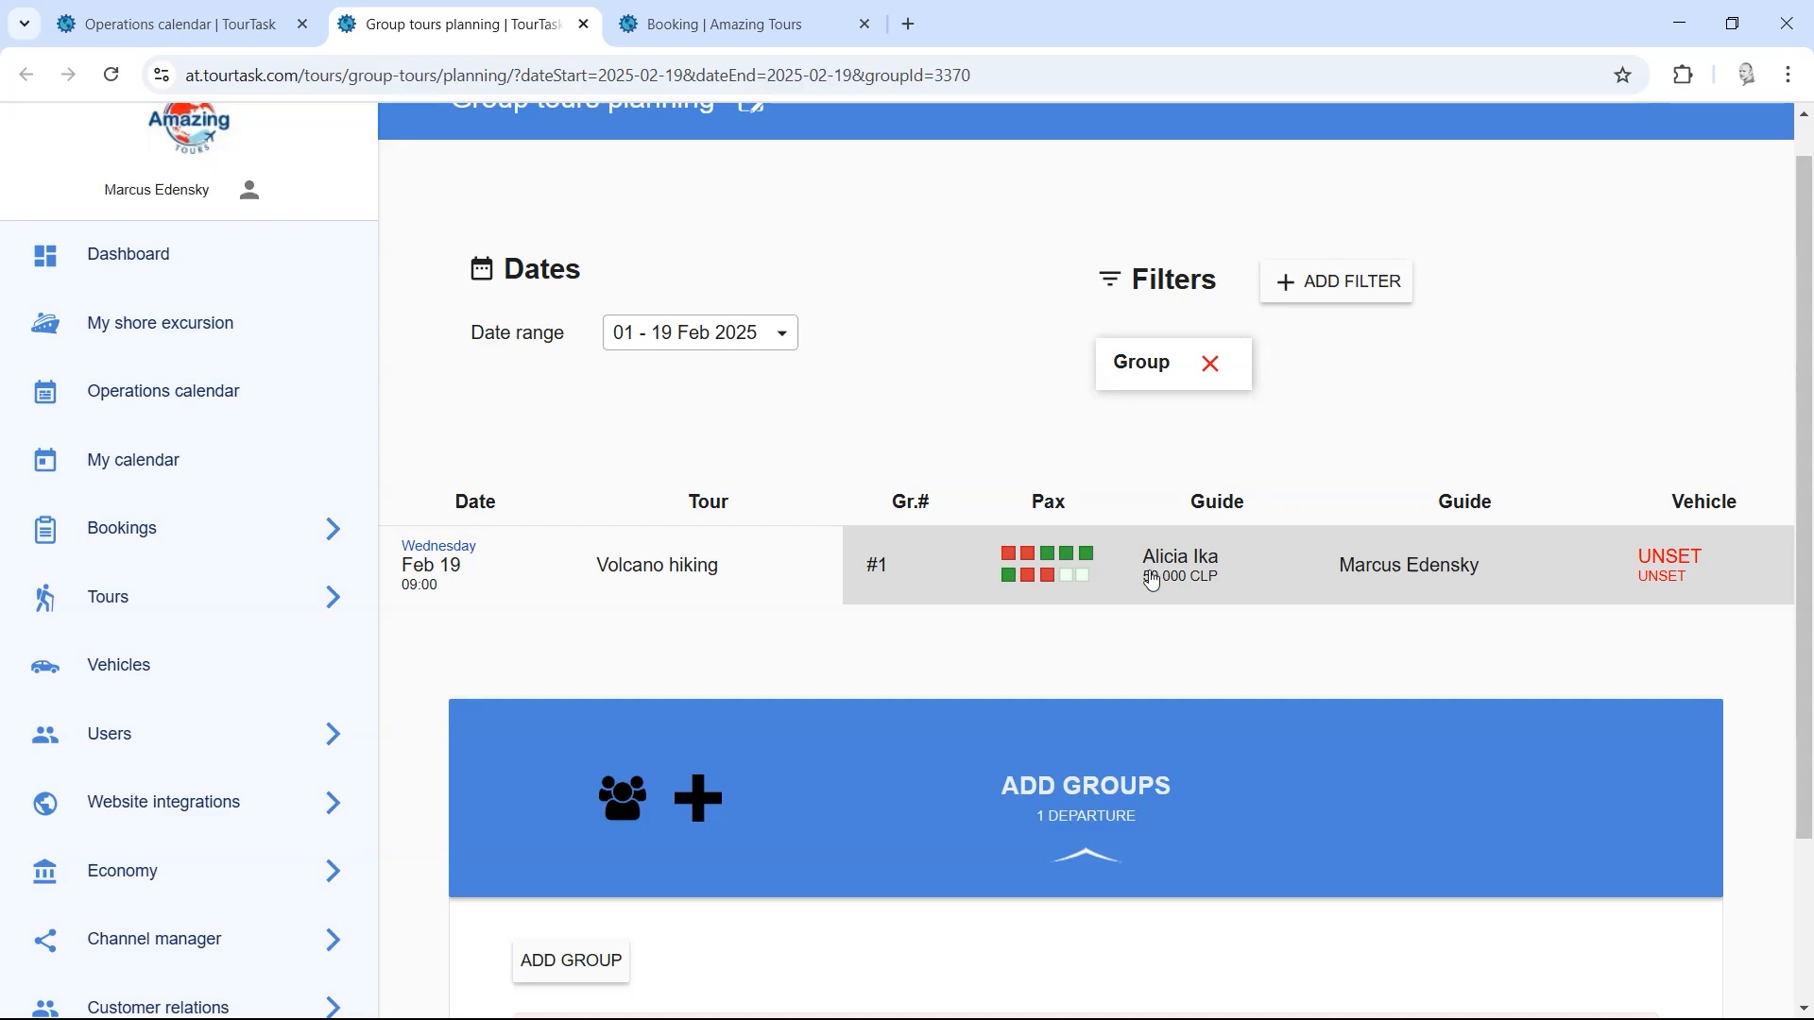
left_click(1213, 365)
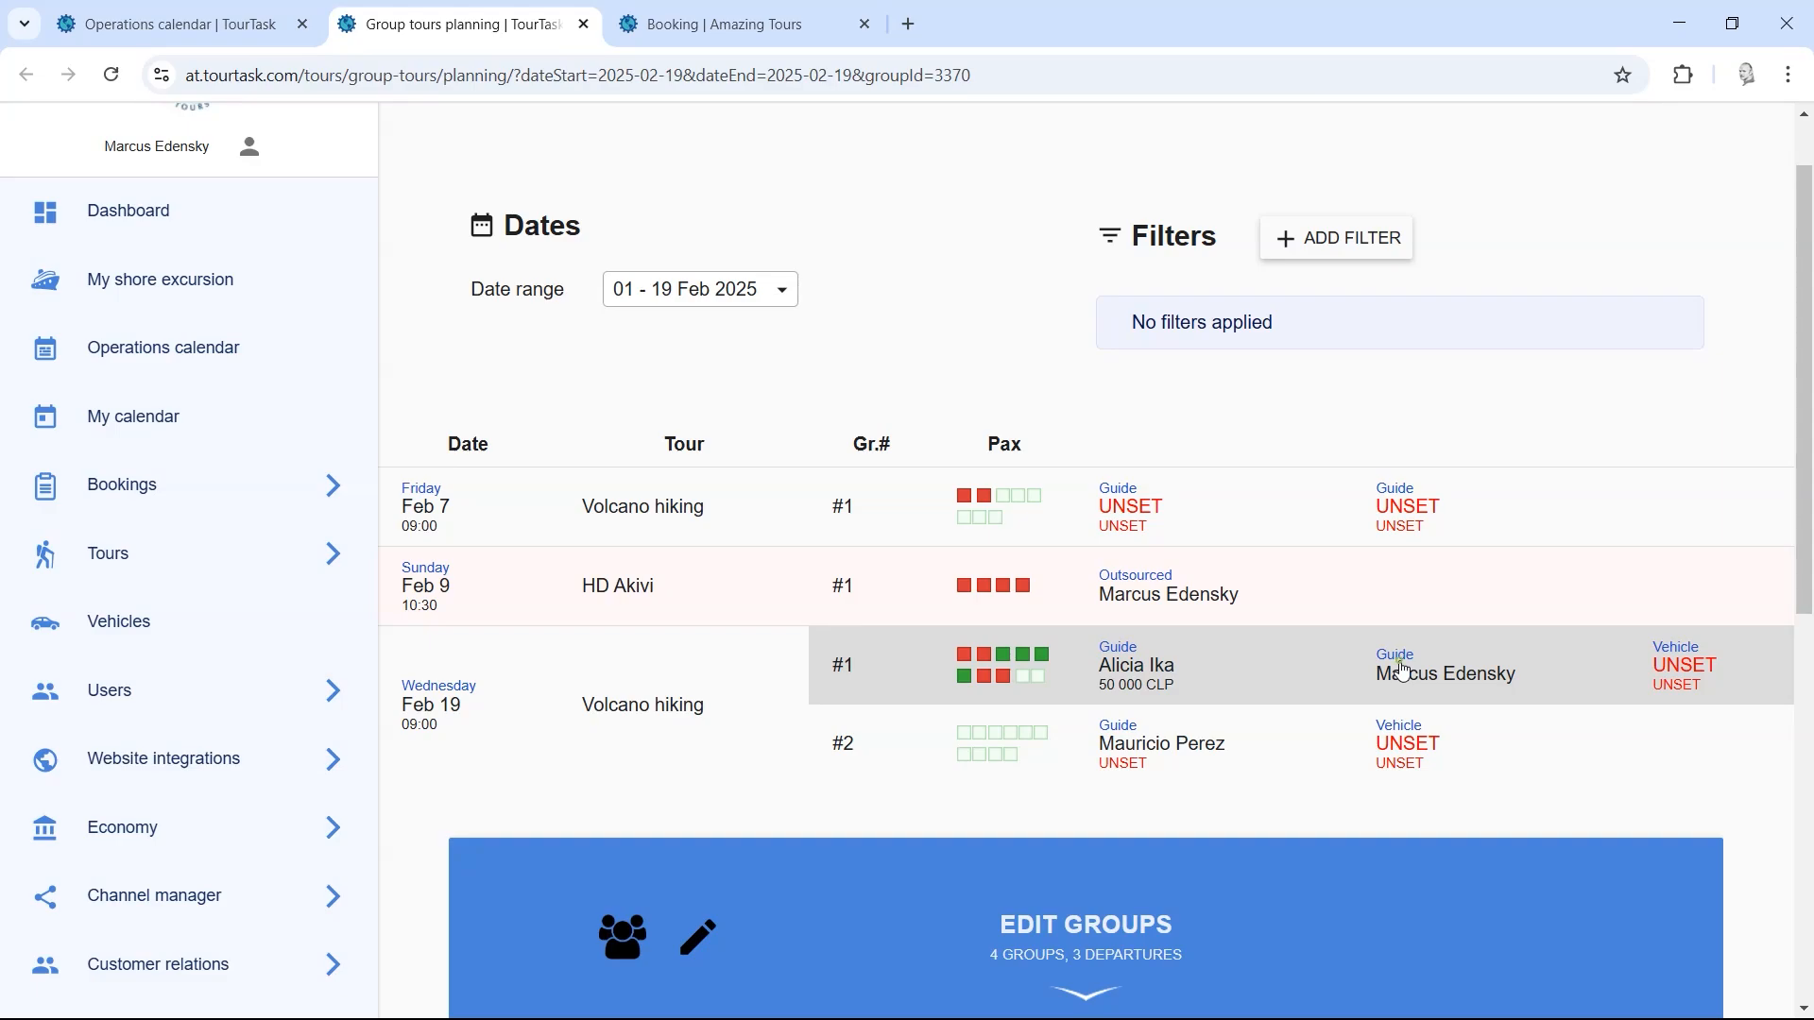
left_click(1404, 670)
scroll(1798, 331, "down", 3)
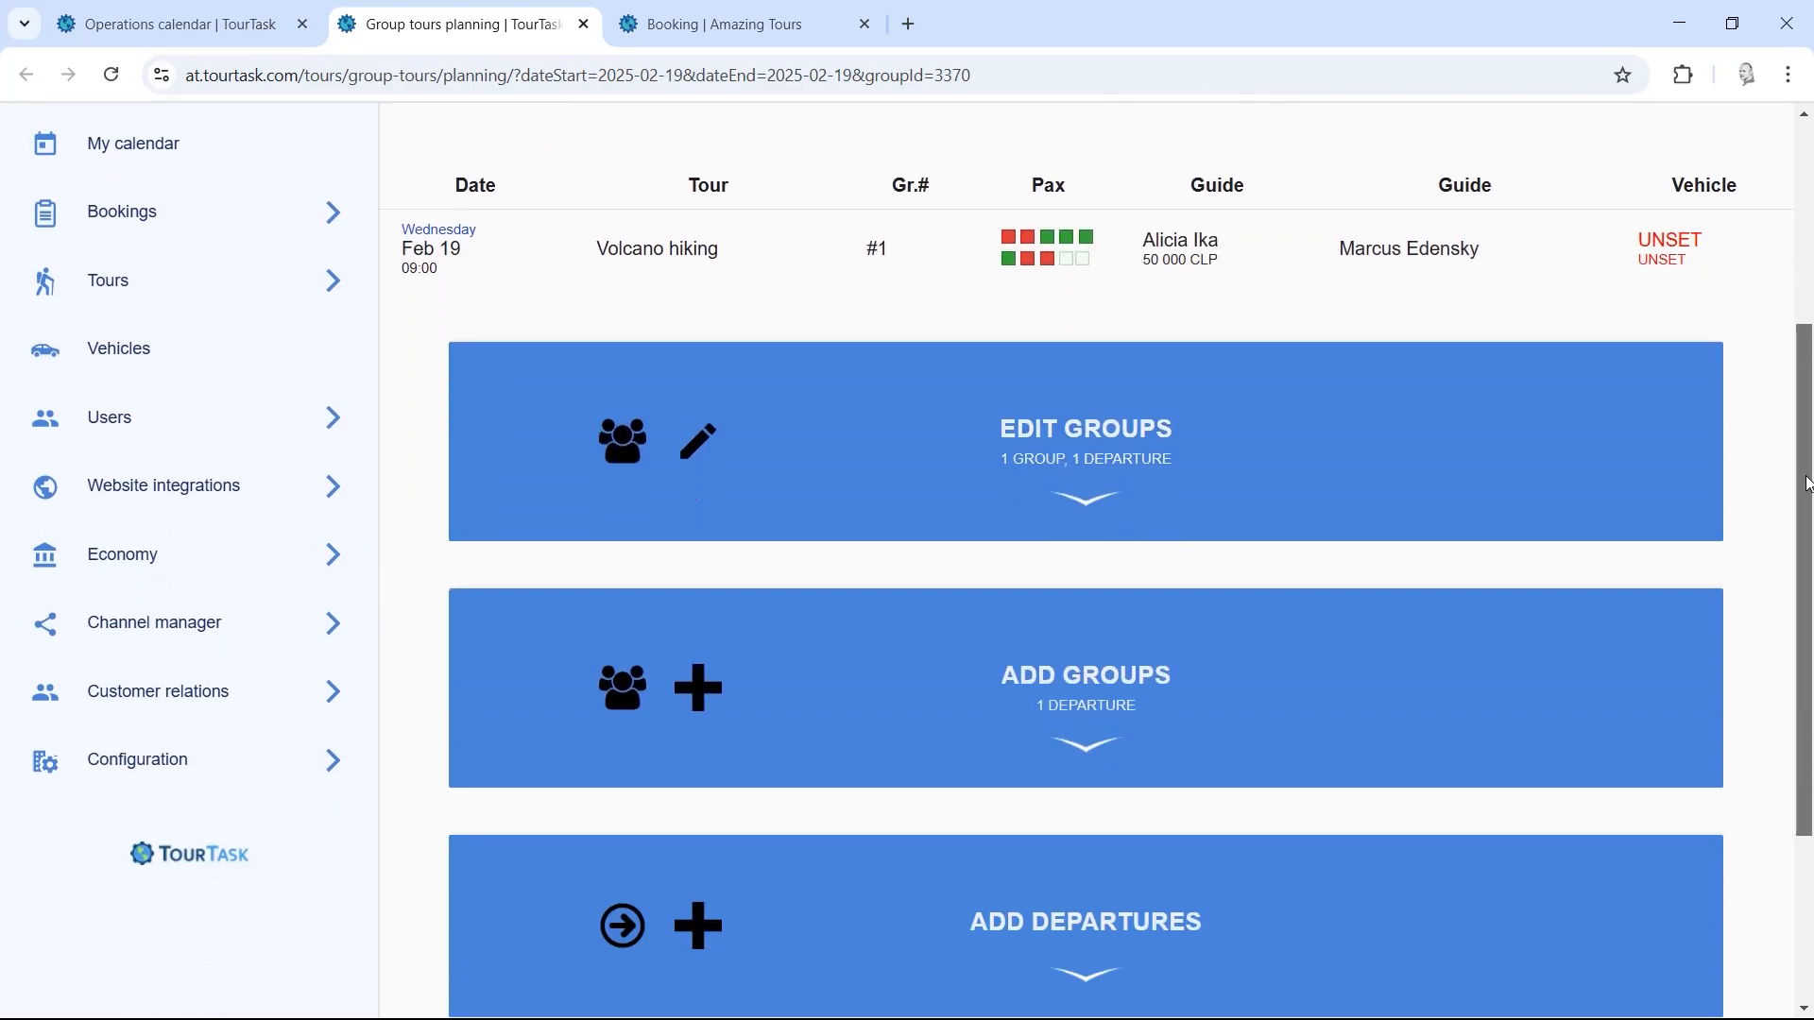
Step: Apply the empty Name on group #1's second Guide and save the change to 1 group
left_click(1164, 460)
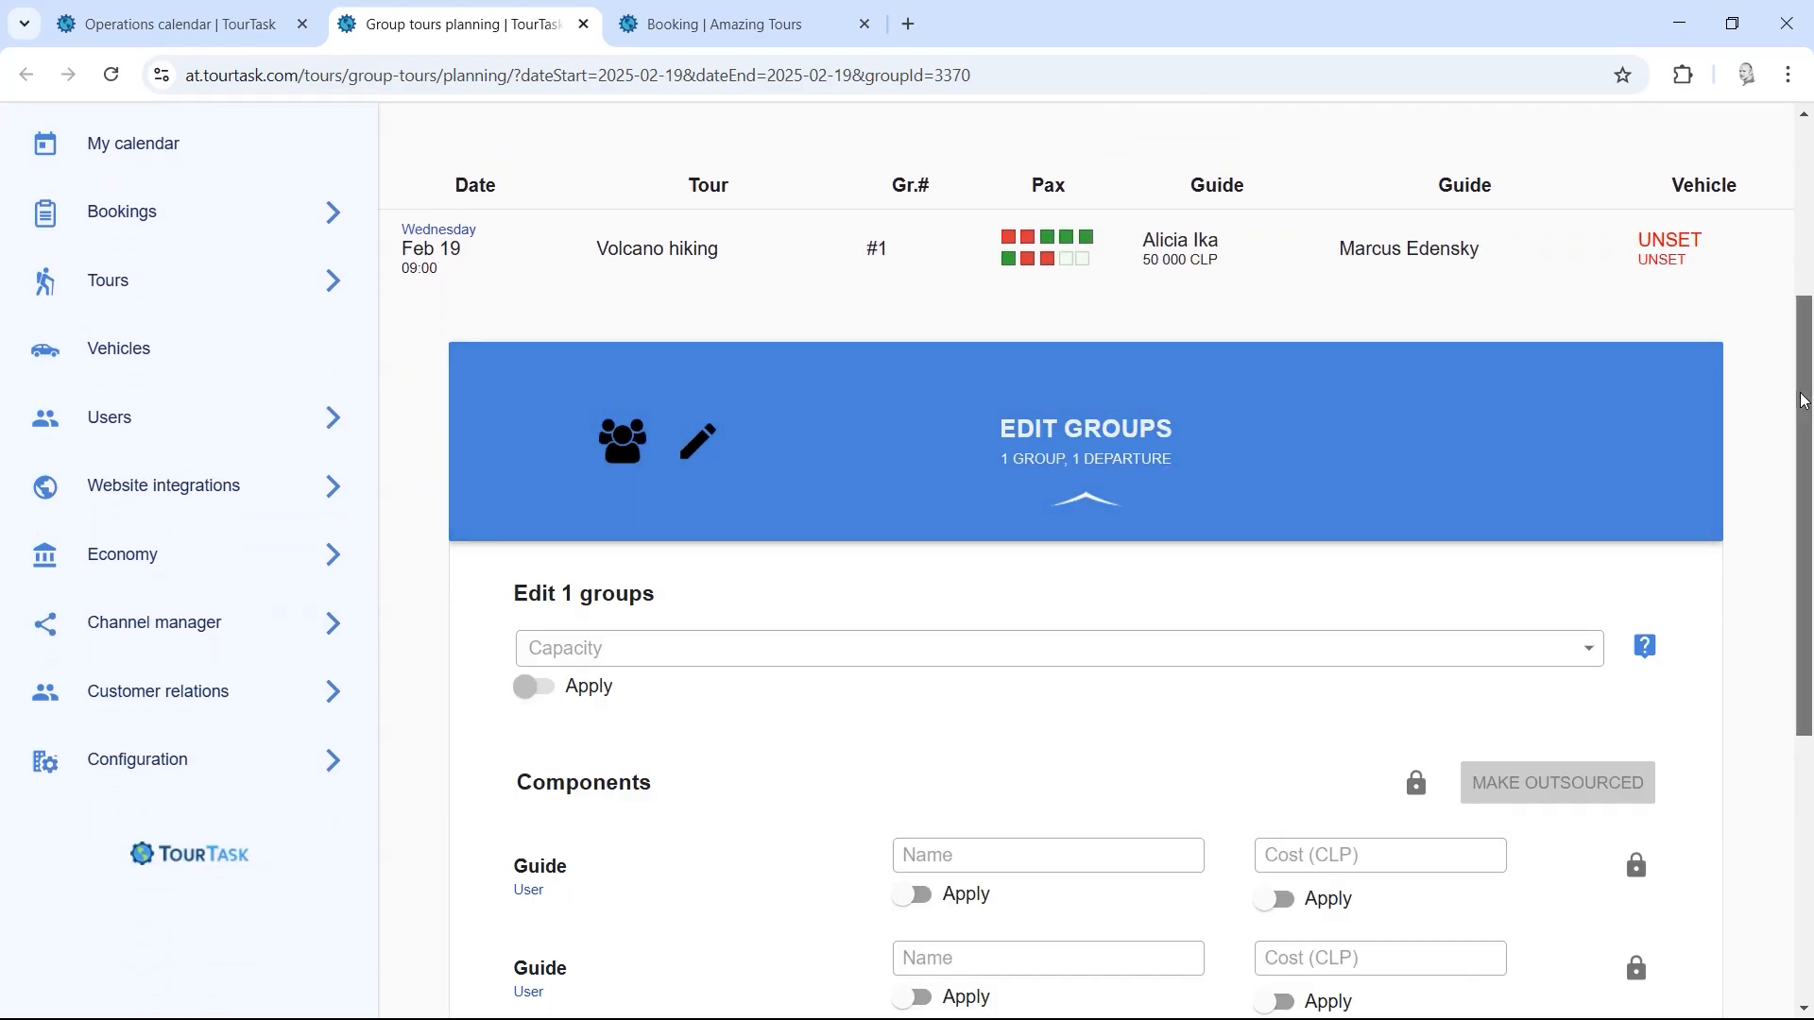
left_click_drag(1805, 408, 1806, 569)
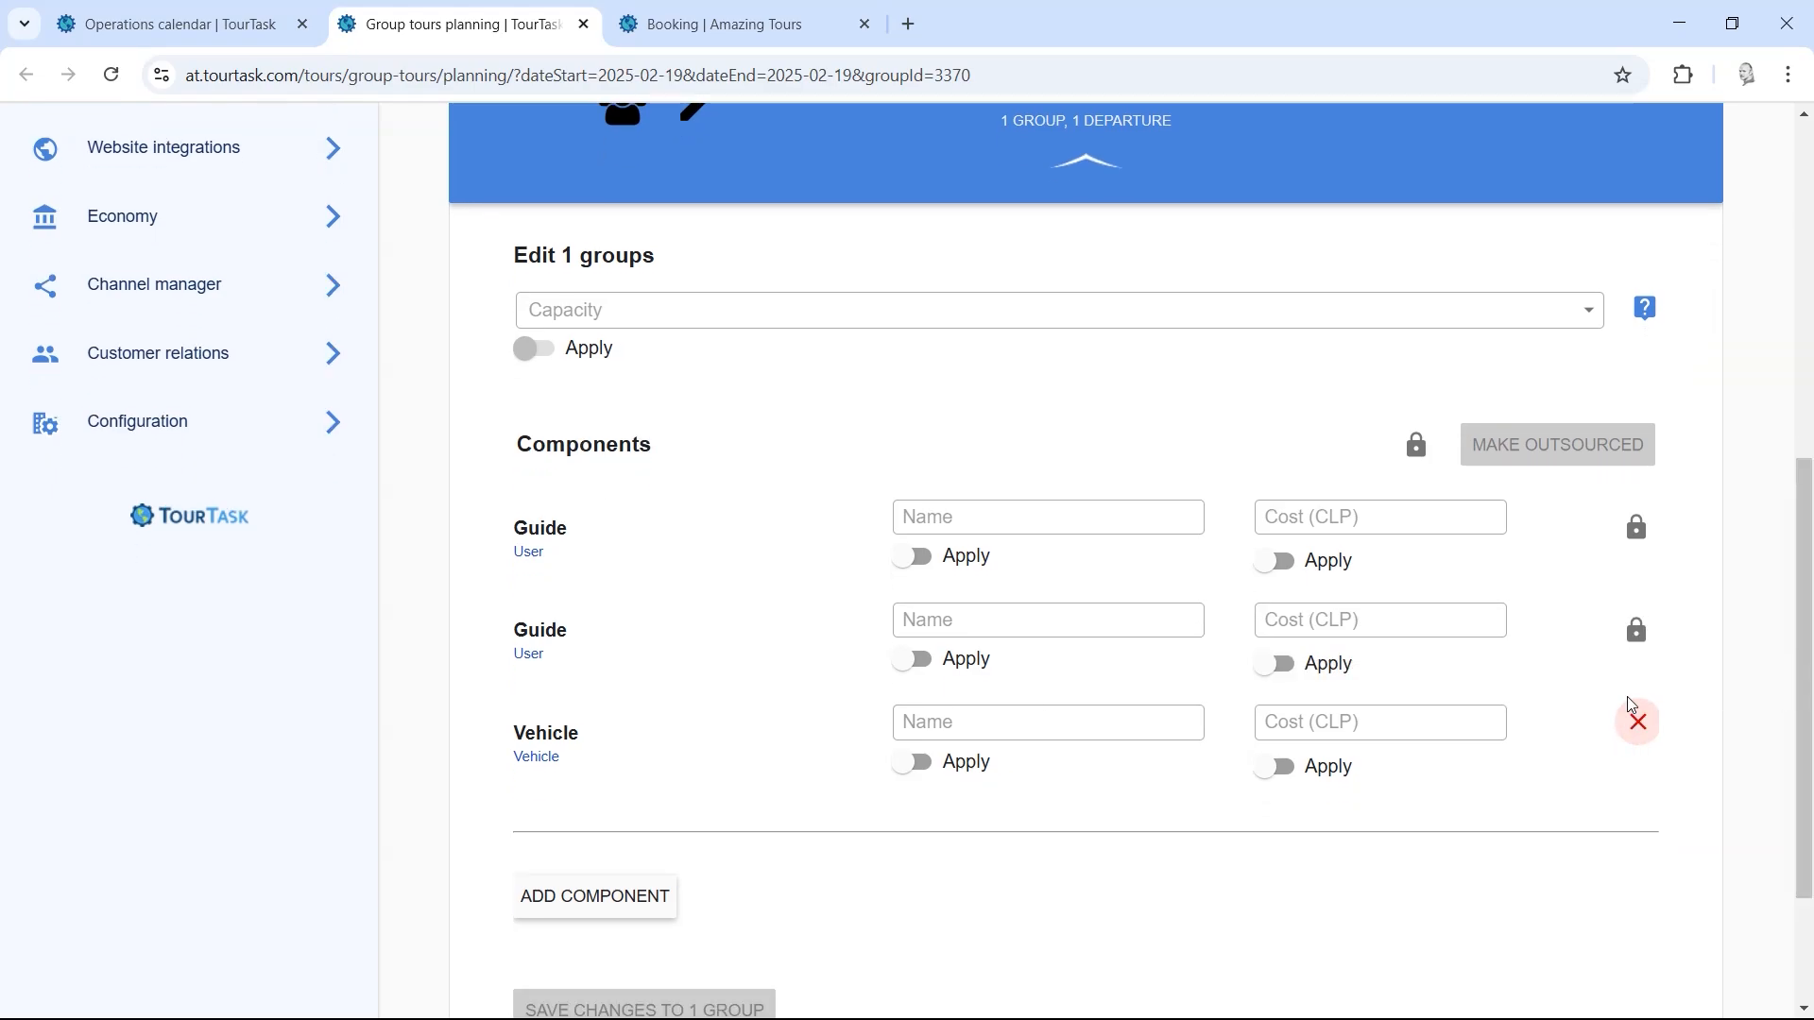
mouse_move(1639, 643)
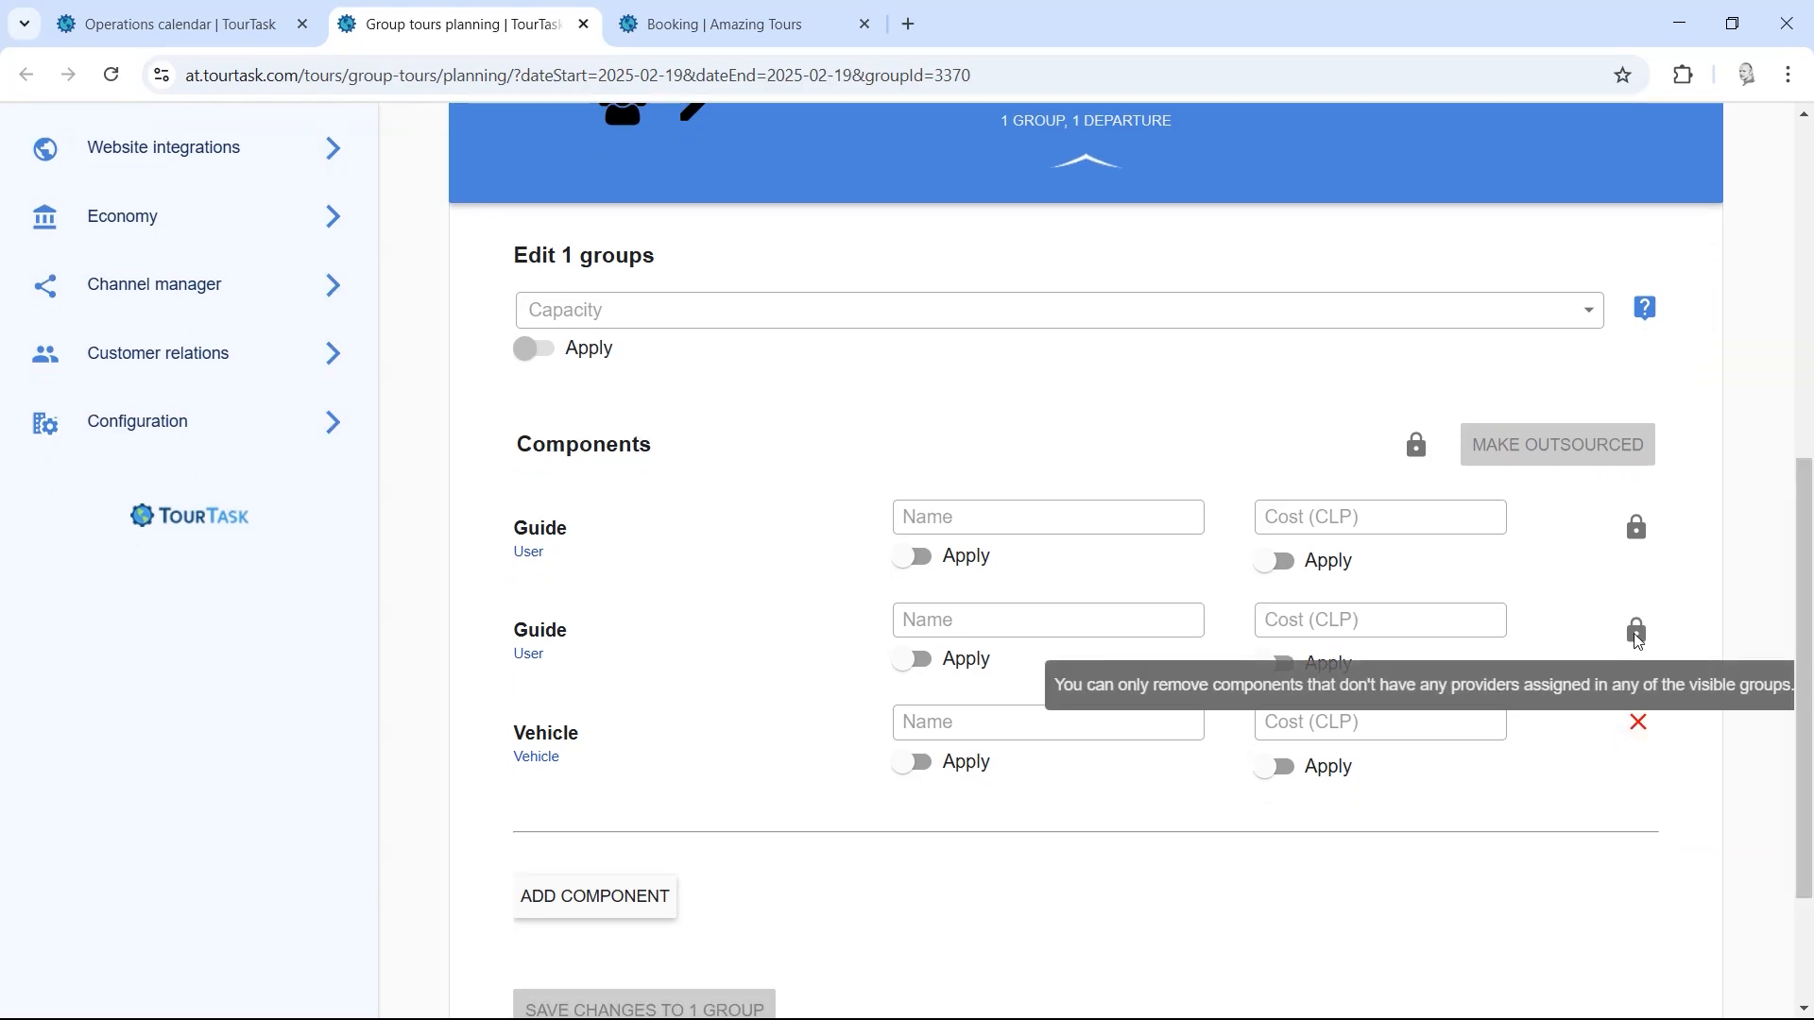
left_click_drag(1799, 633, 1771, 680)
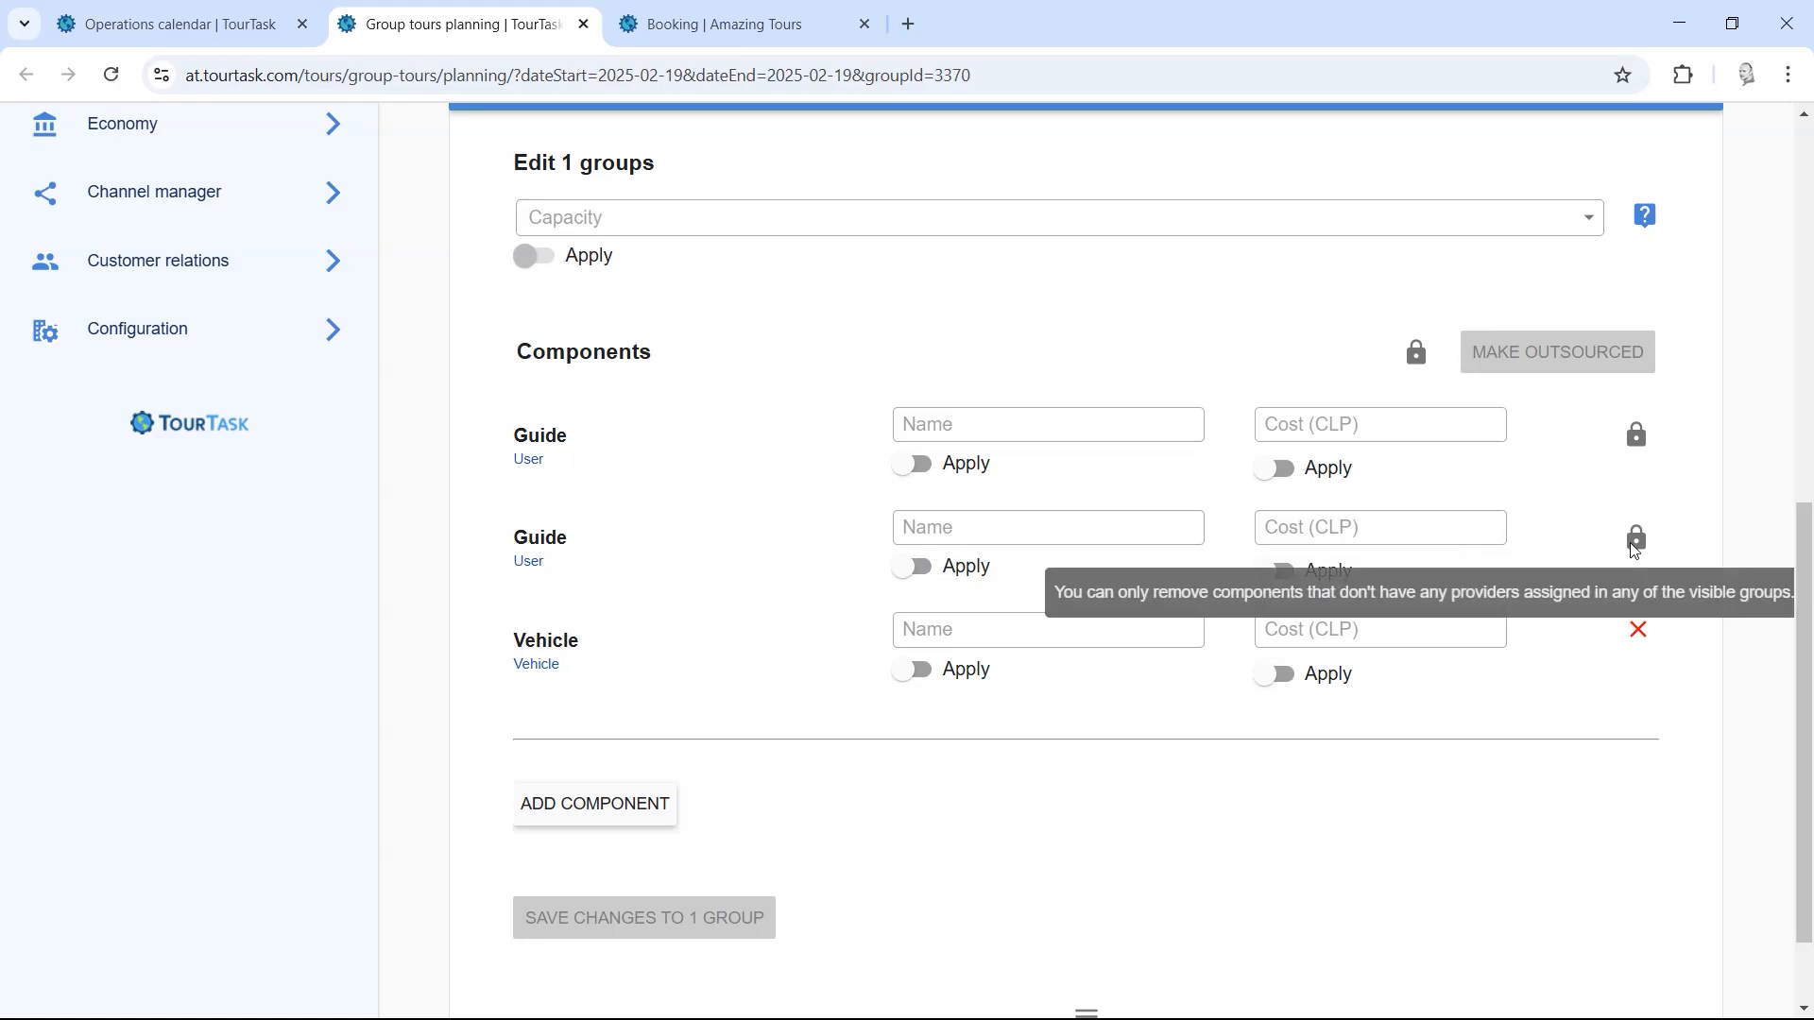
left_click(915, 570)
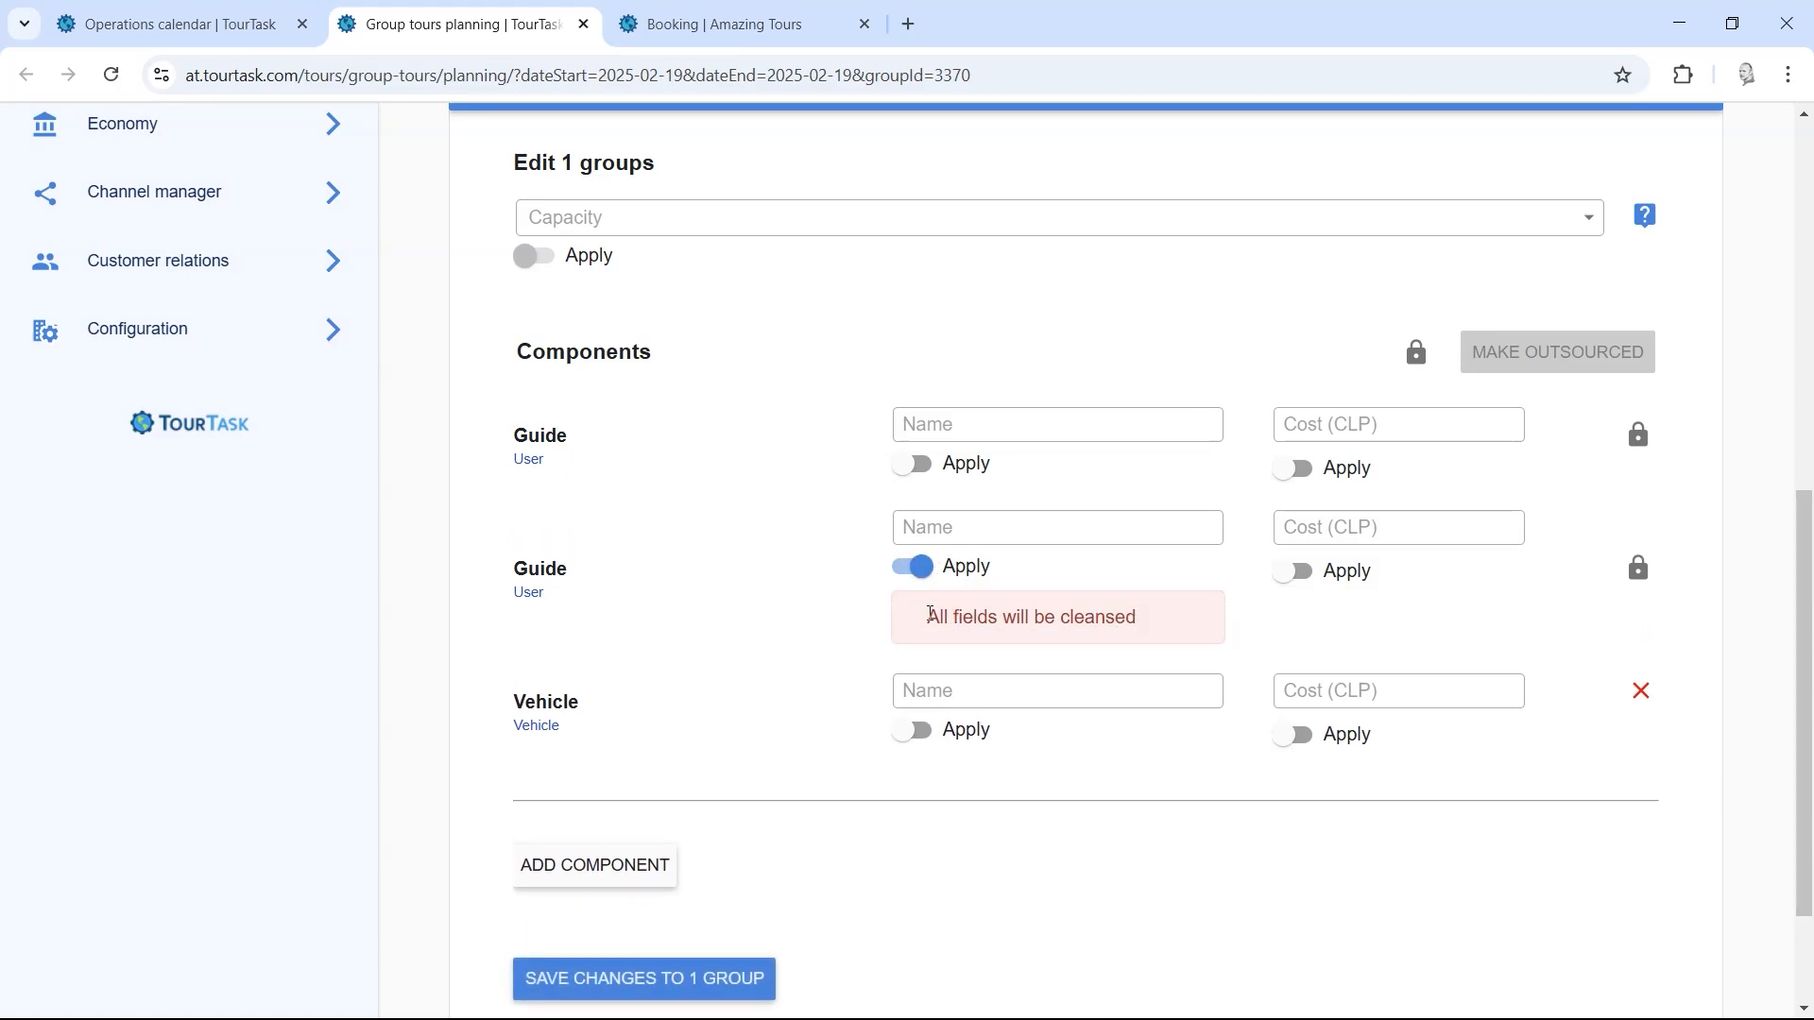
left_click(937, 527)
left_click(710, 992)
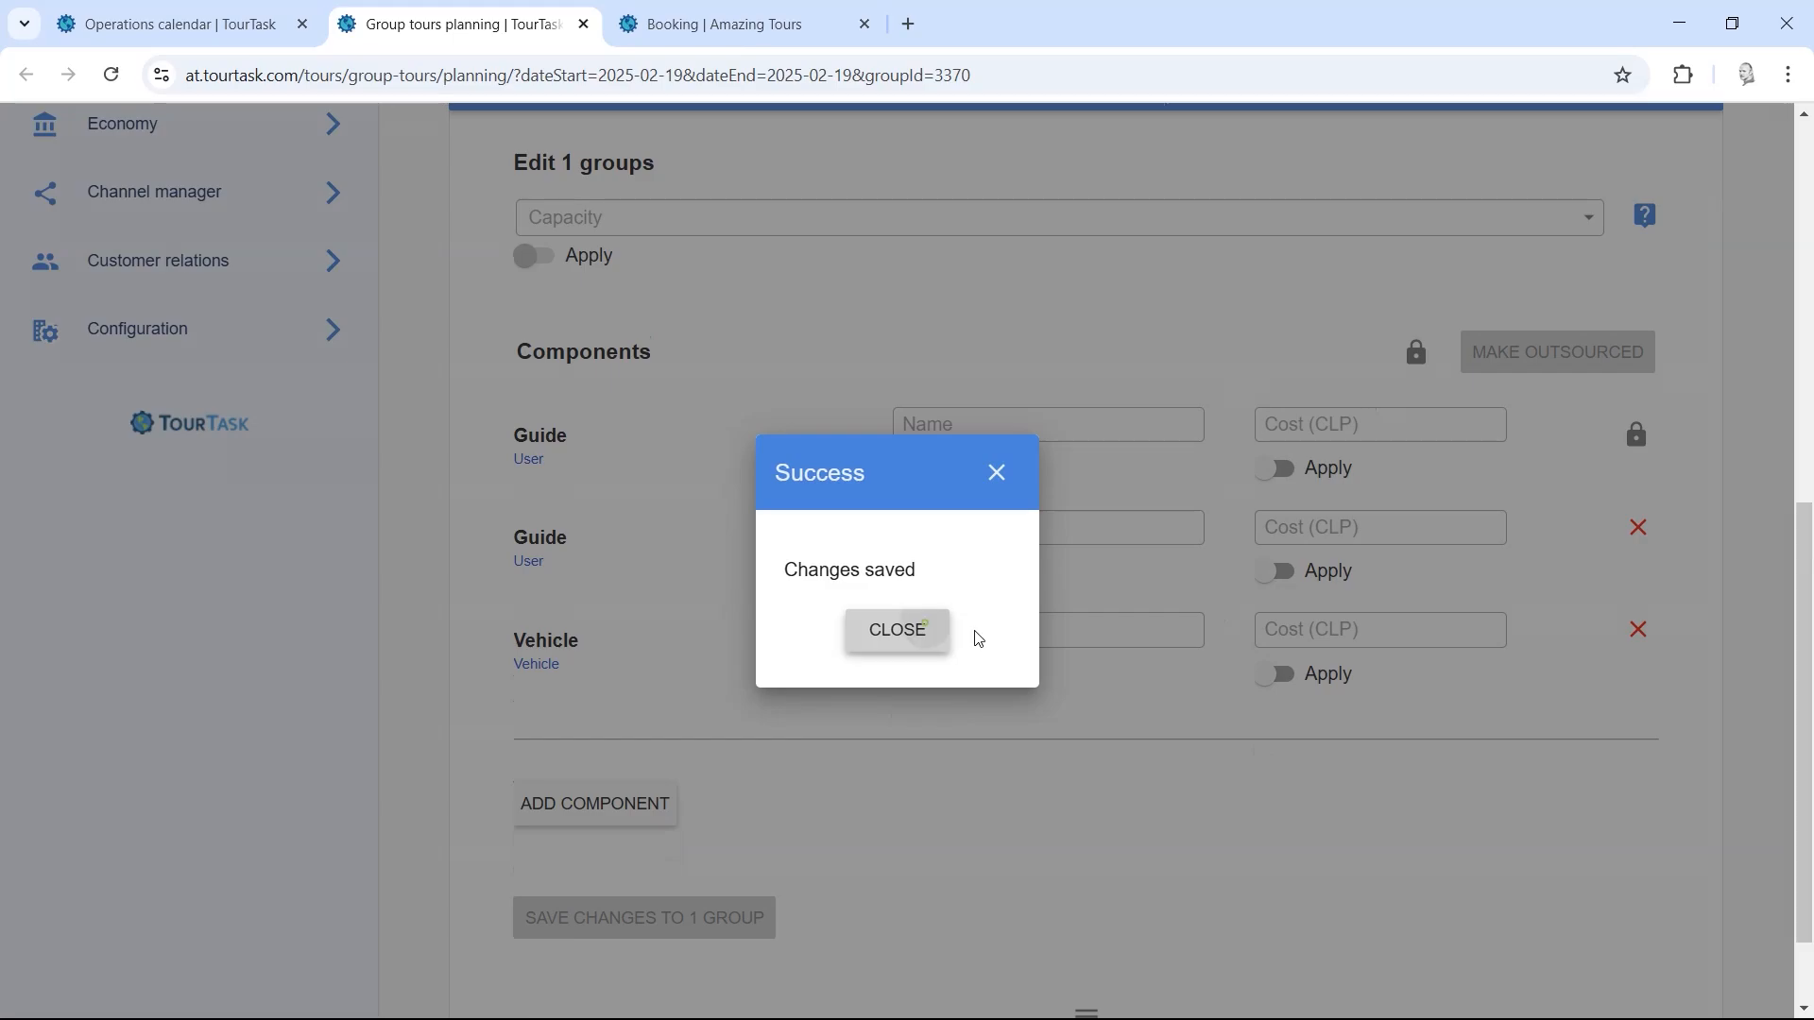
left_click(950, 631)
Step: Remove the second Guide component, collapse Edit Groups, and close the Group filter chip
left_click_drag(1806, 667, 1804, 400)
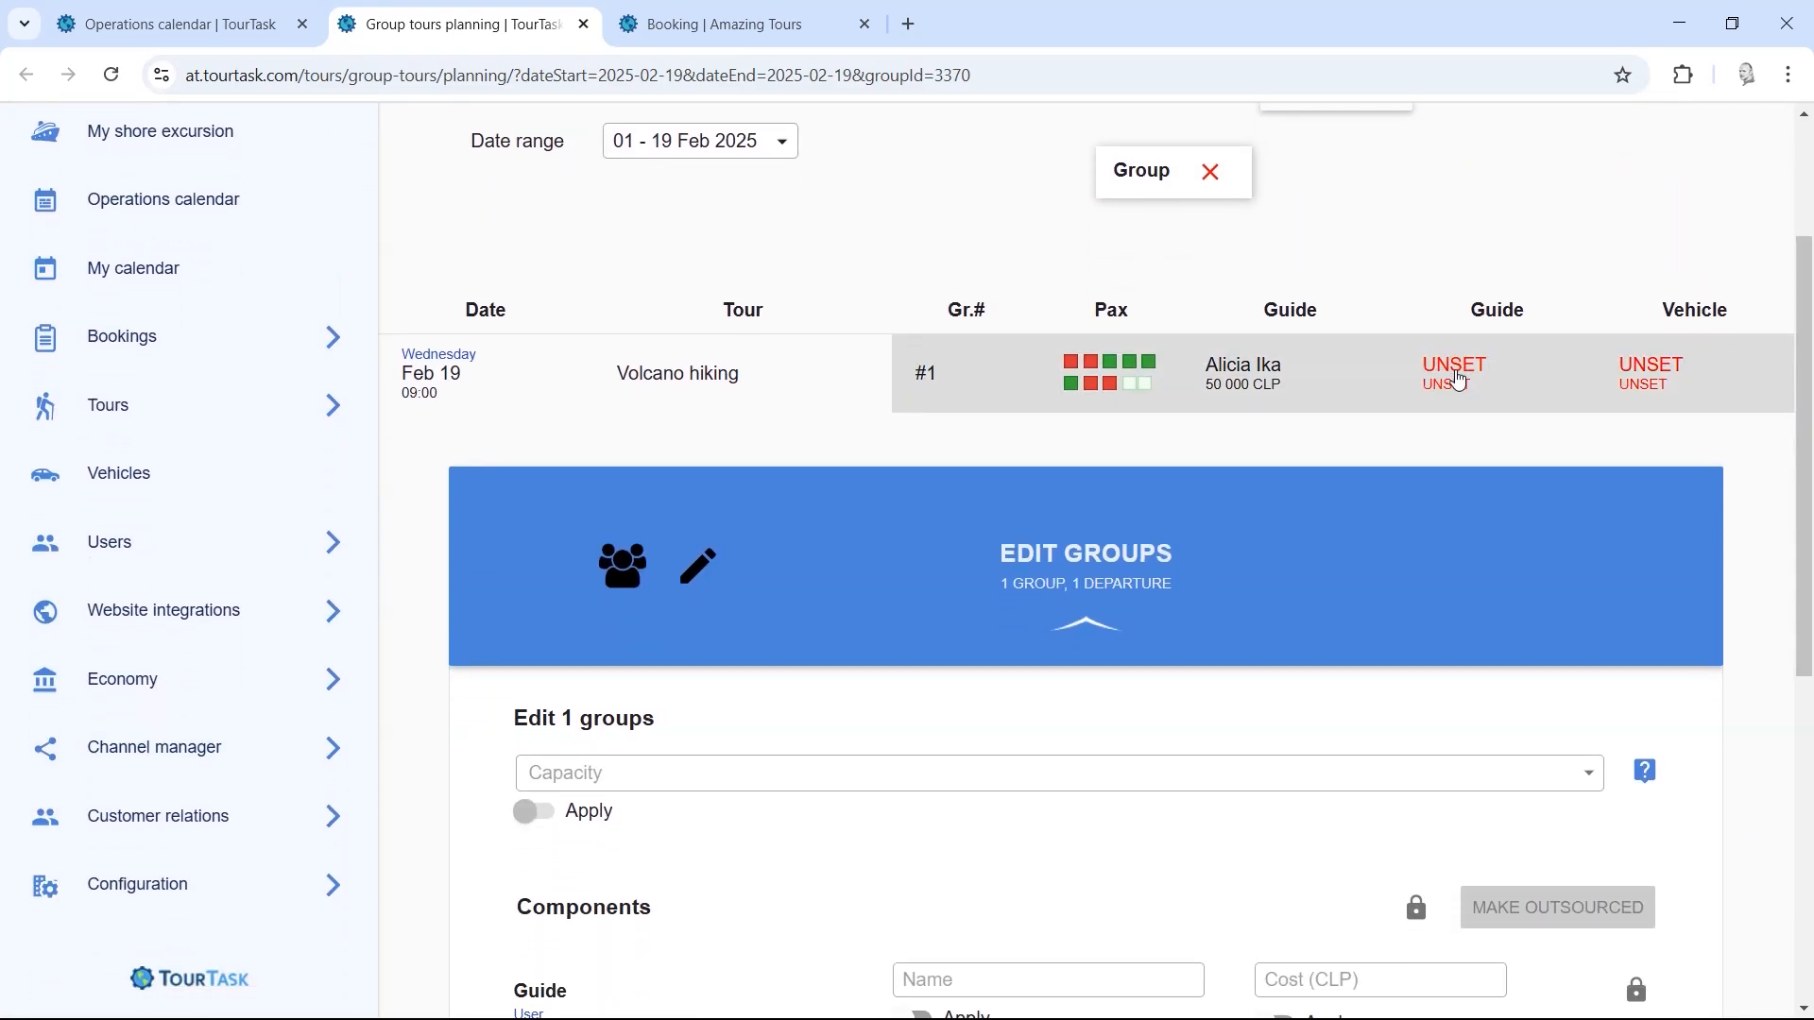
scroll(1789, 397, "down", 6)
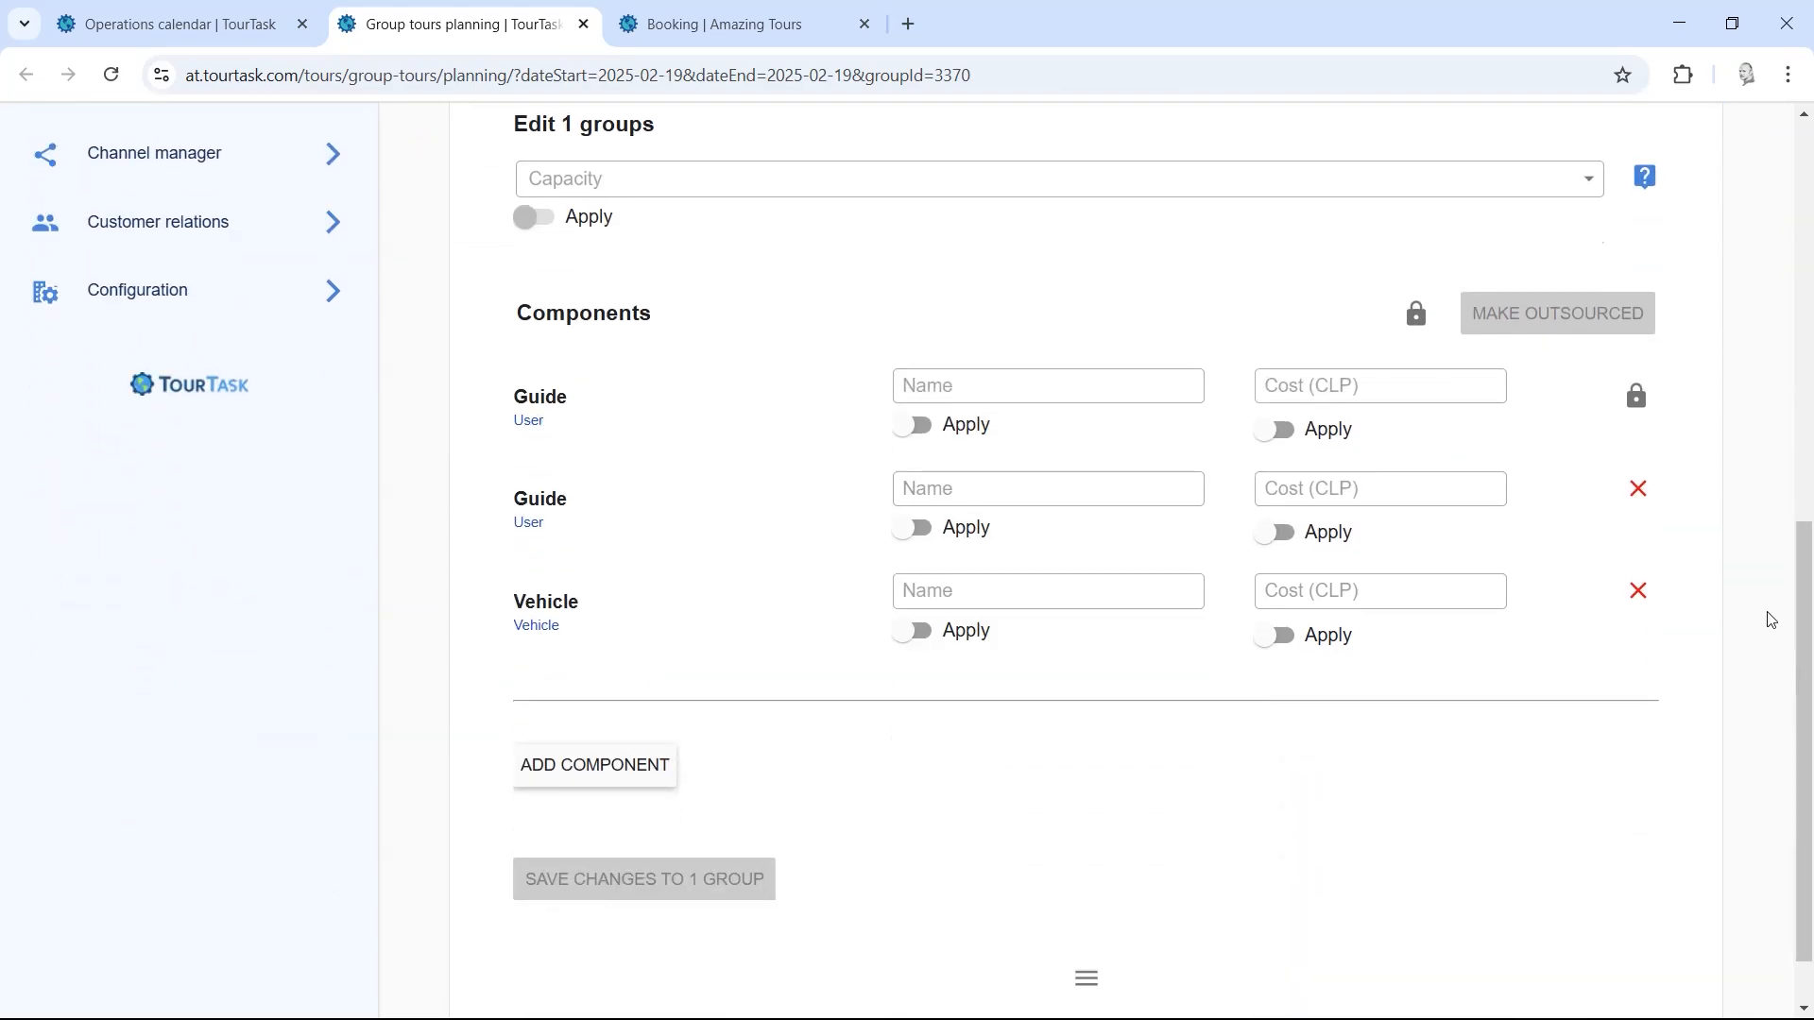
left_click(1642, 498)
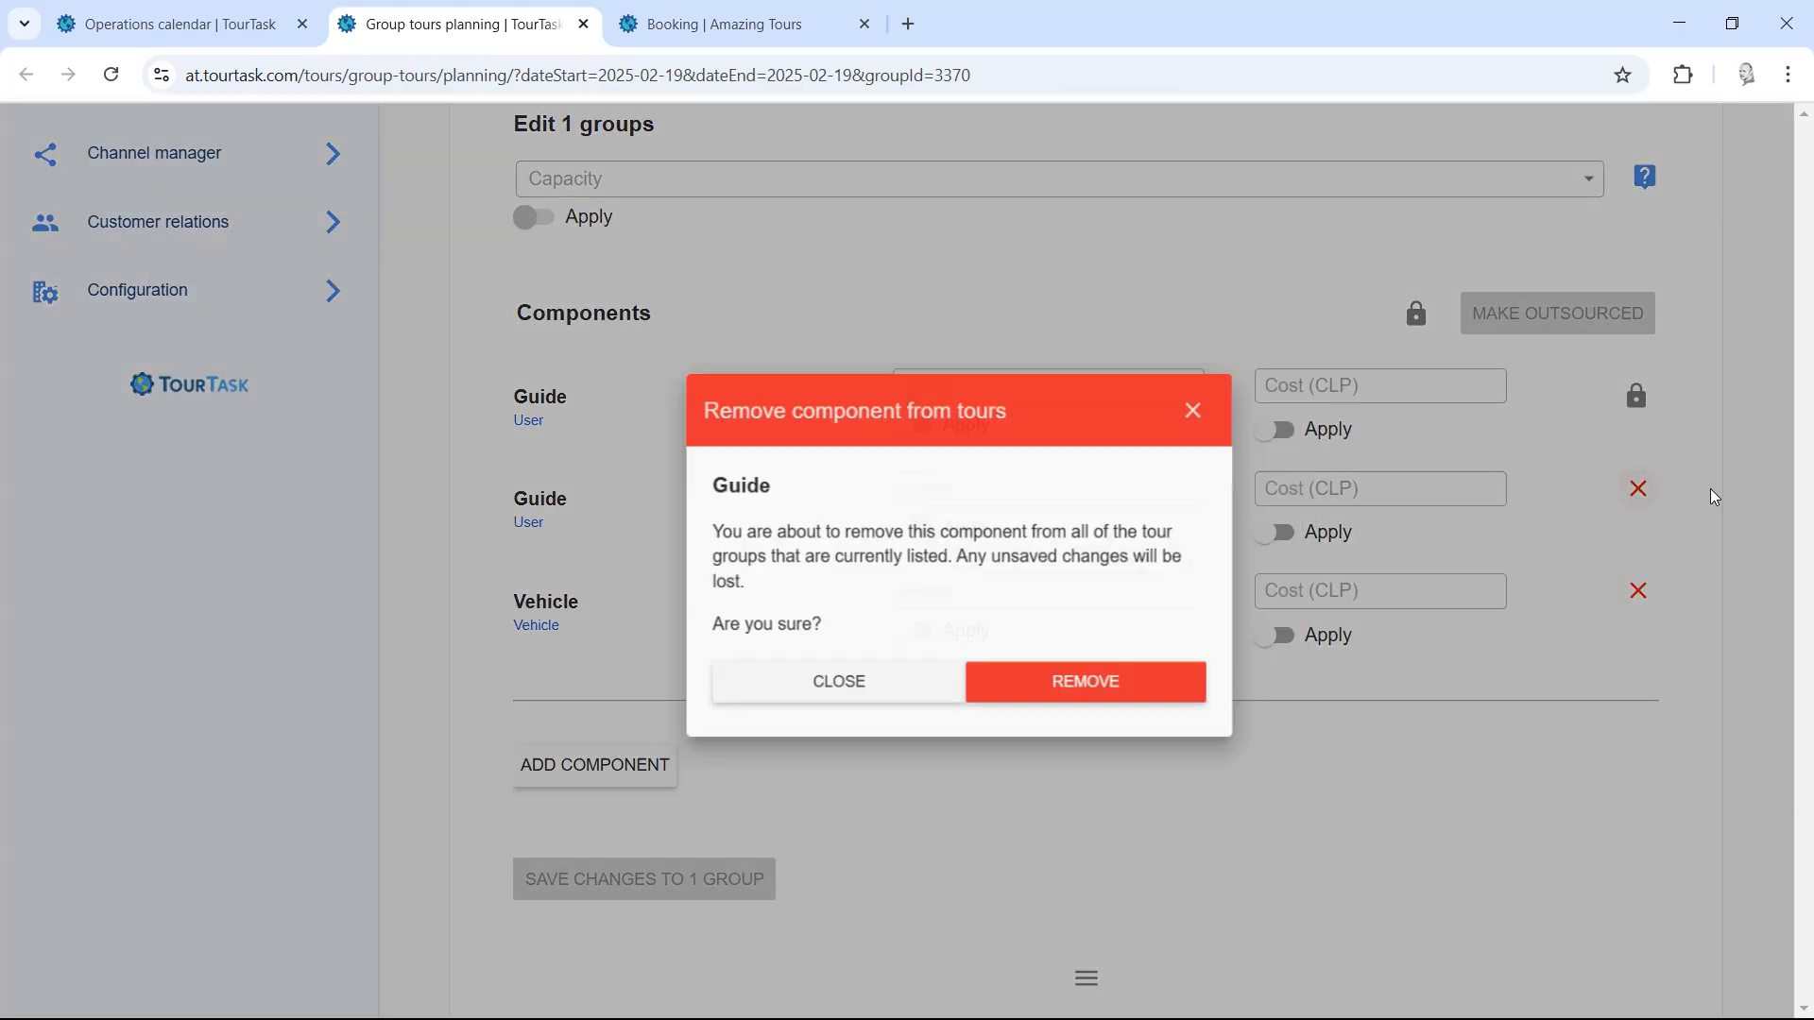
left_click(1039, 695)
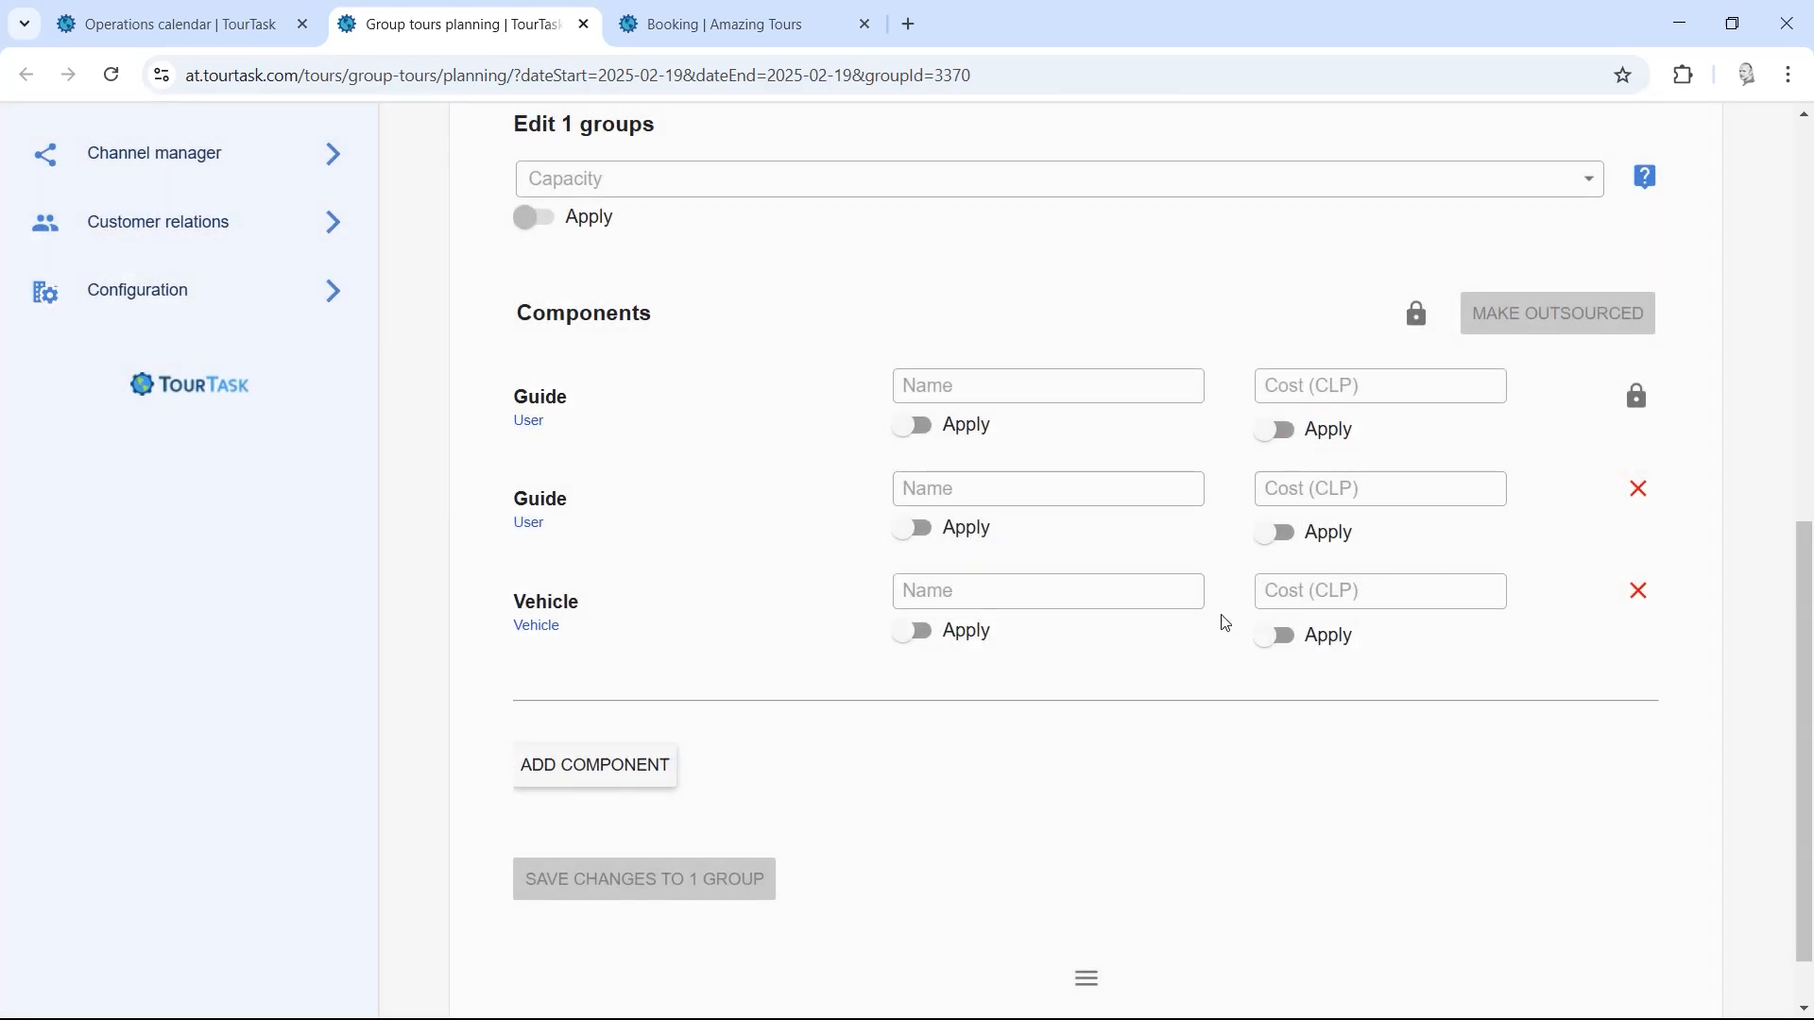
left_click_drag(1805, 639, 1727, 356)
left_click(1170, 529)
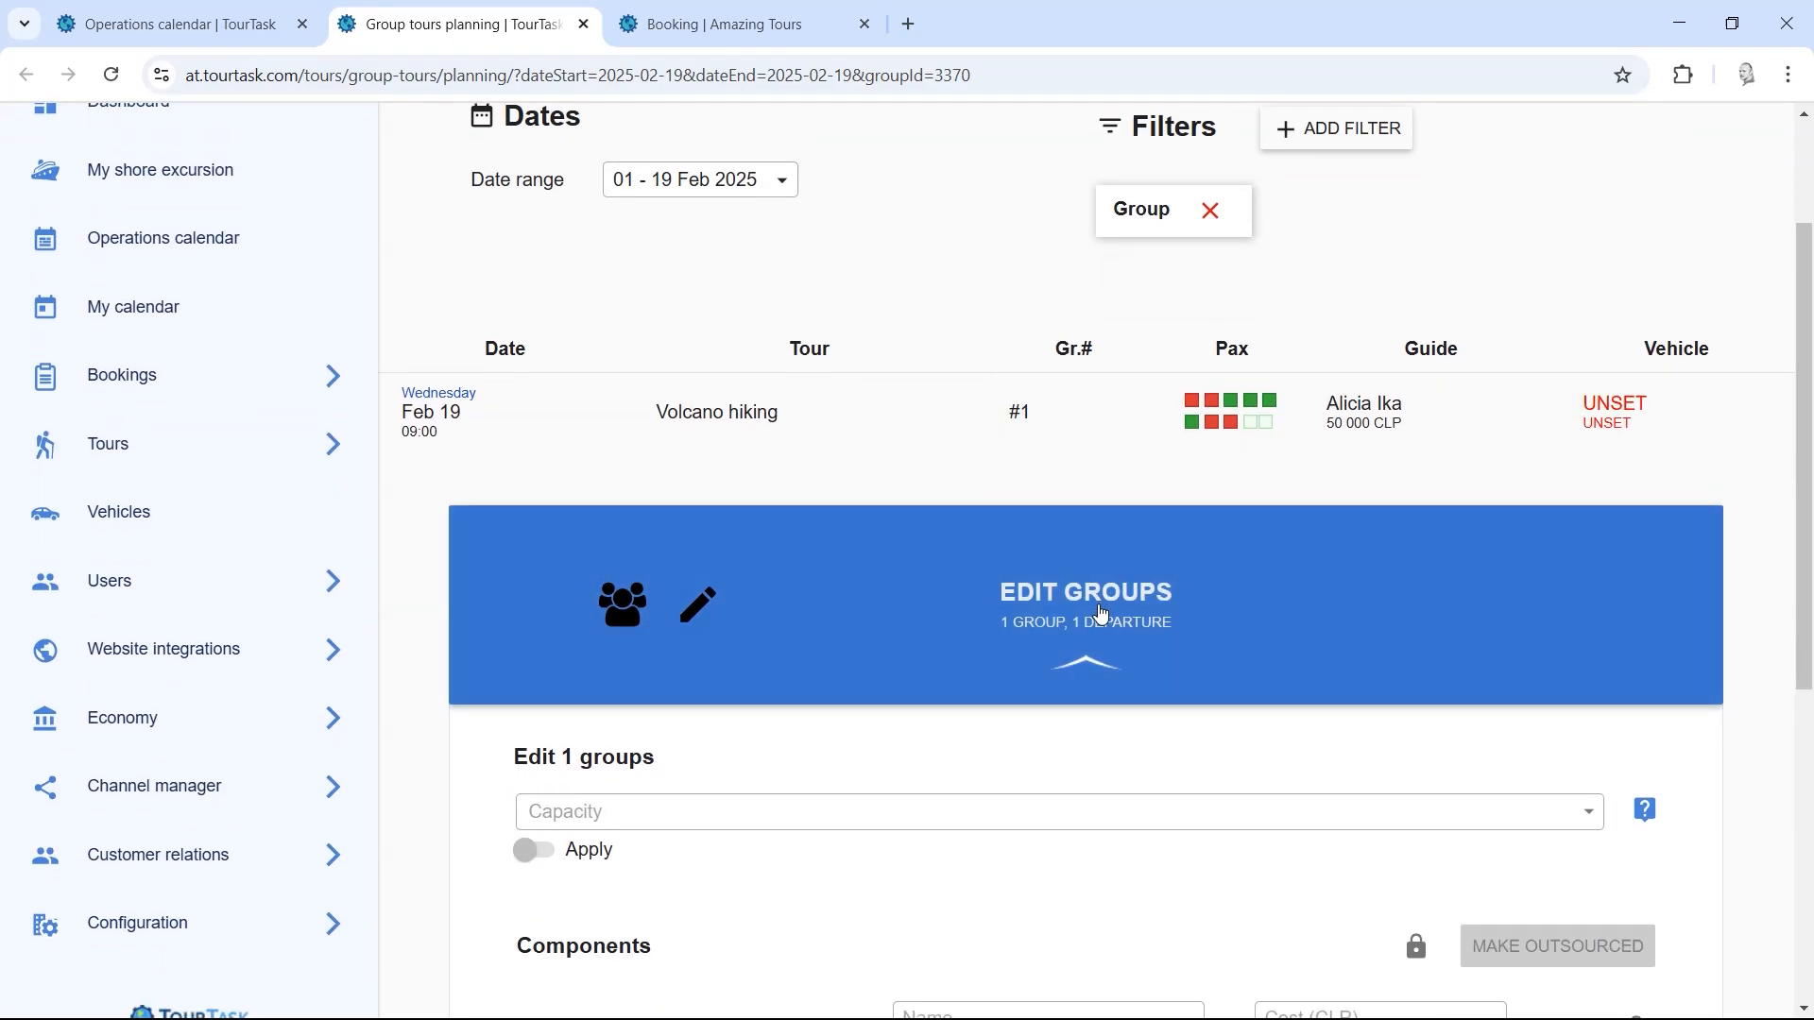
left_click(1210, 211)
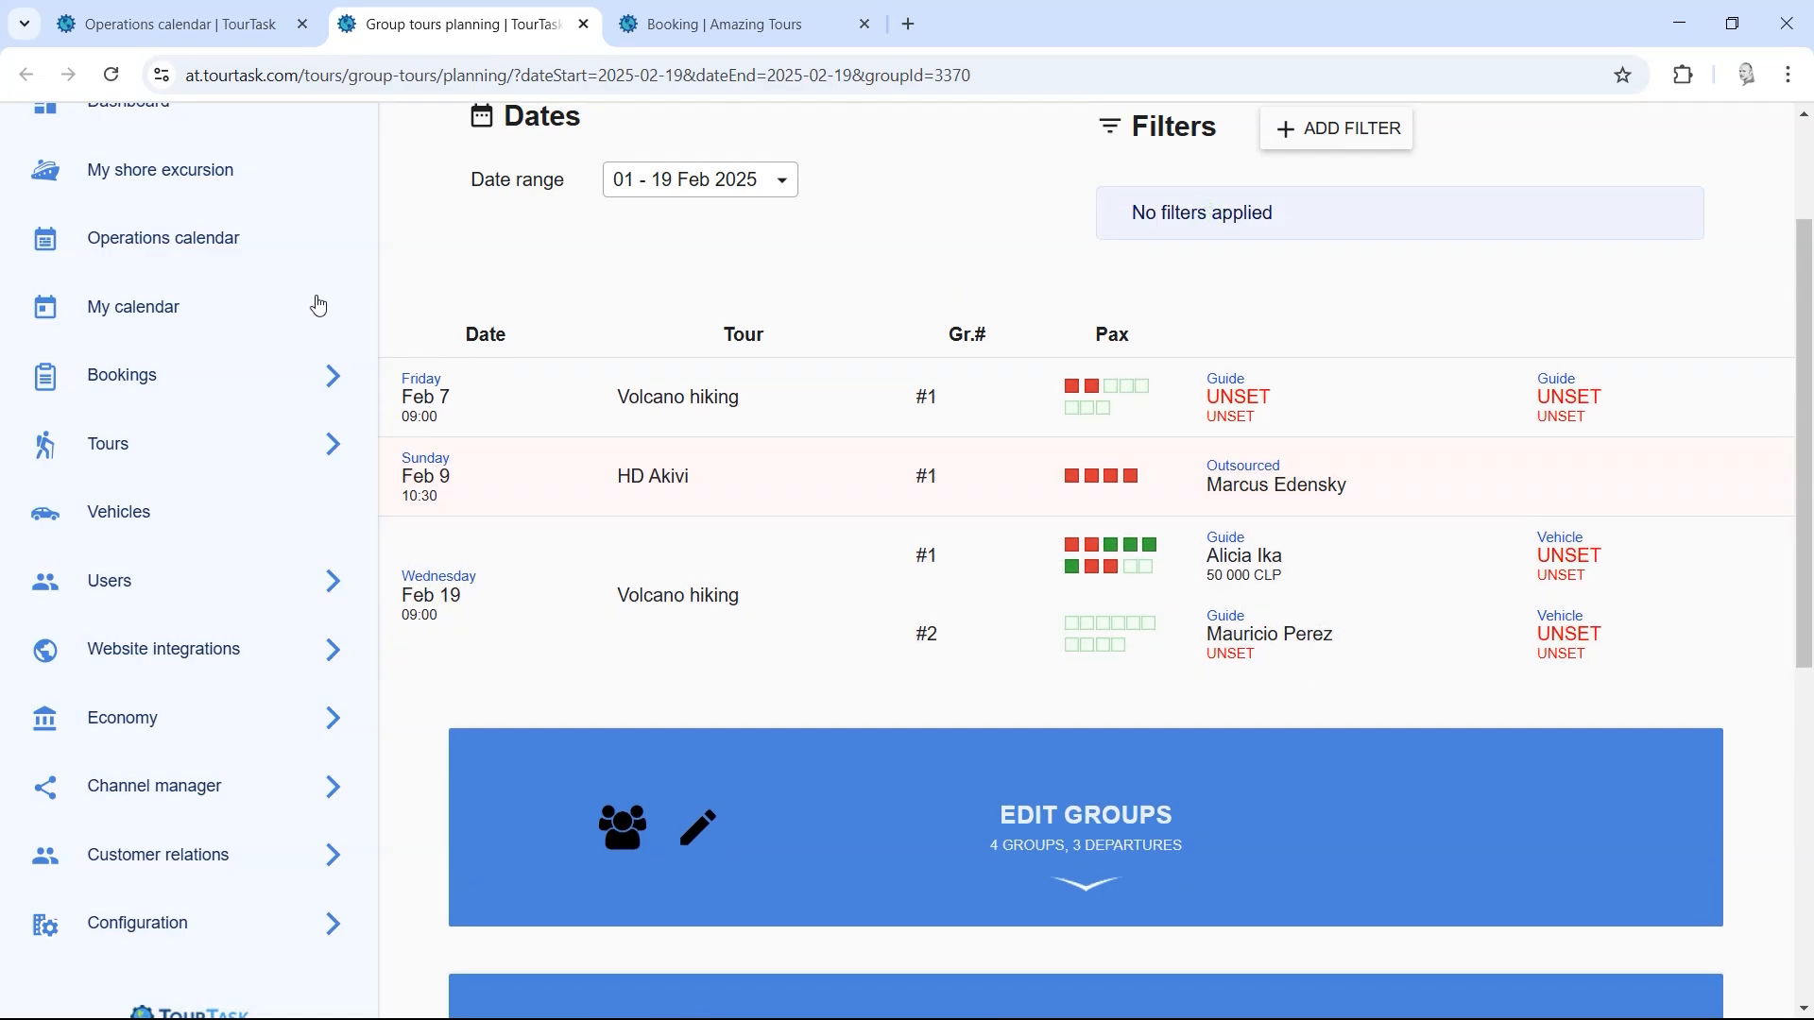
Step: On the Operations calendar, set the first group's vehicle to Insular: Splinter (20 pax)
left_click(265, 261)
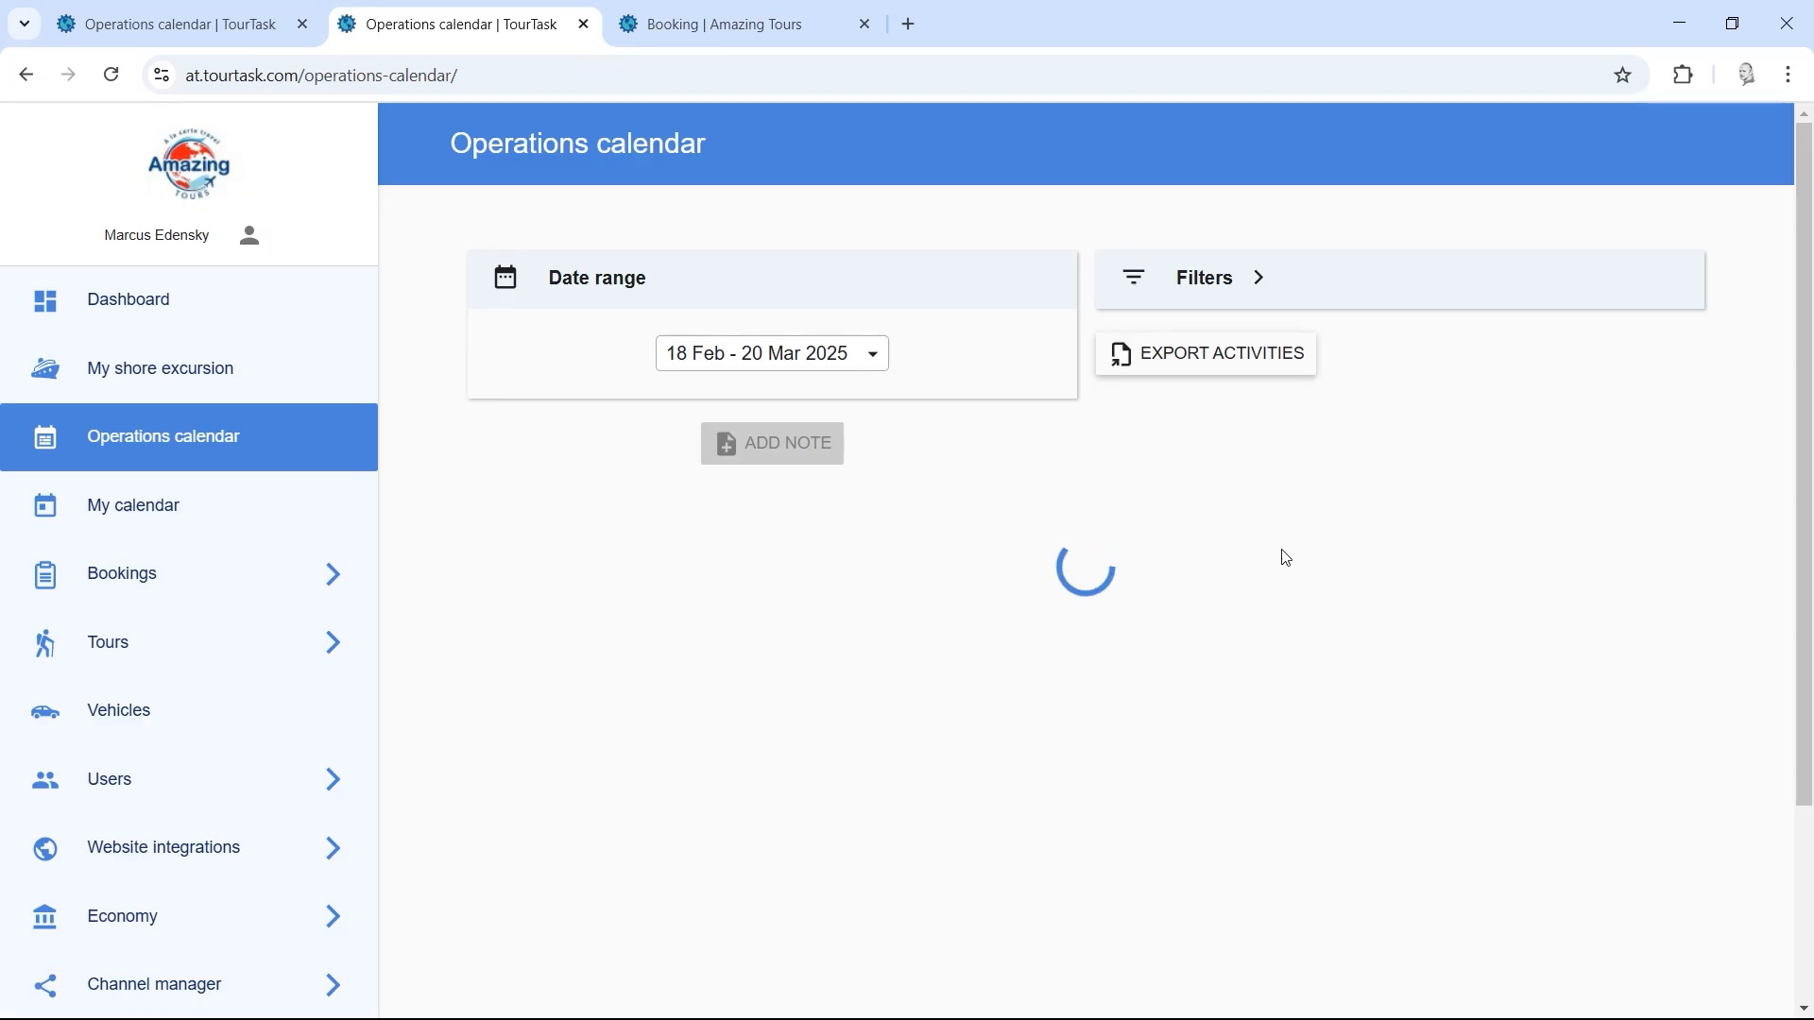
left_click_drag(1804, 283, 1806, 378)
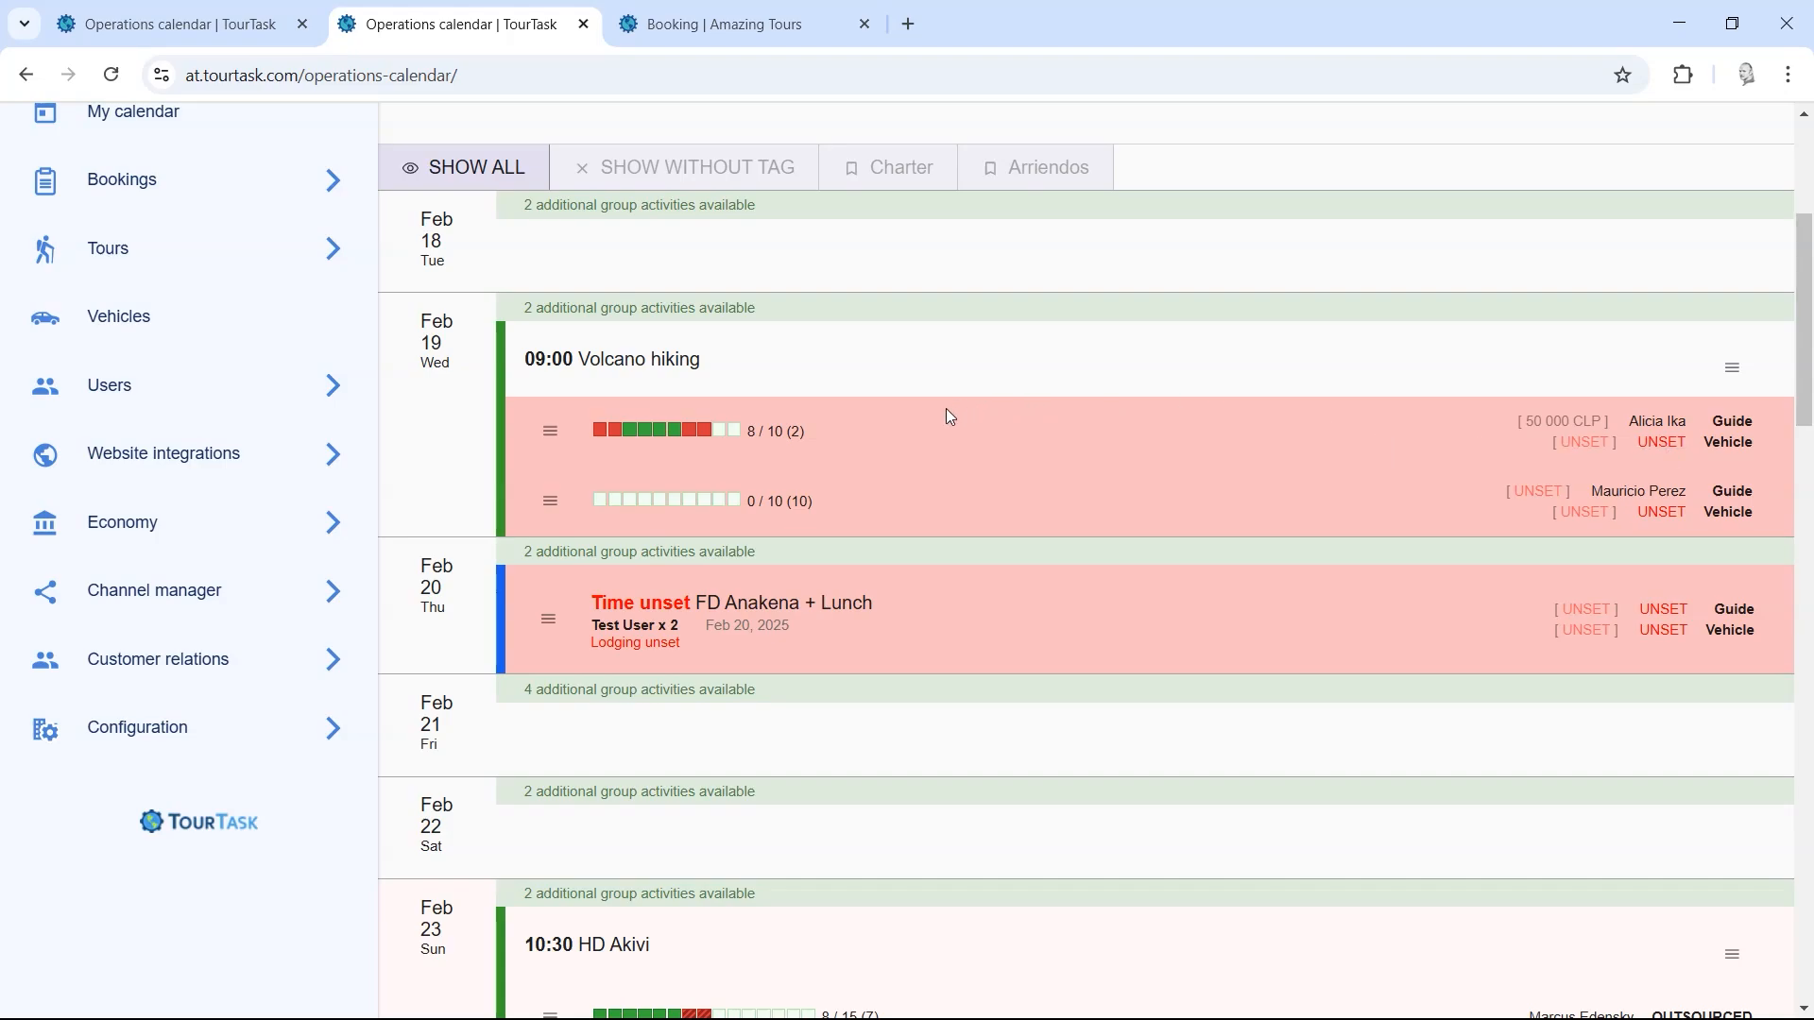
left_click(1667, 451)
left_click(942, 593)
type("a")
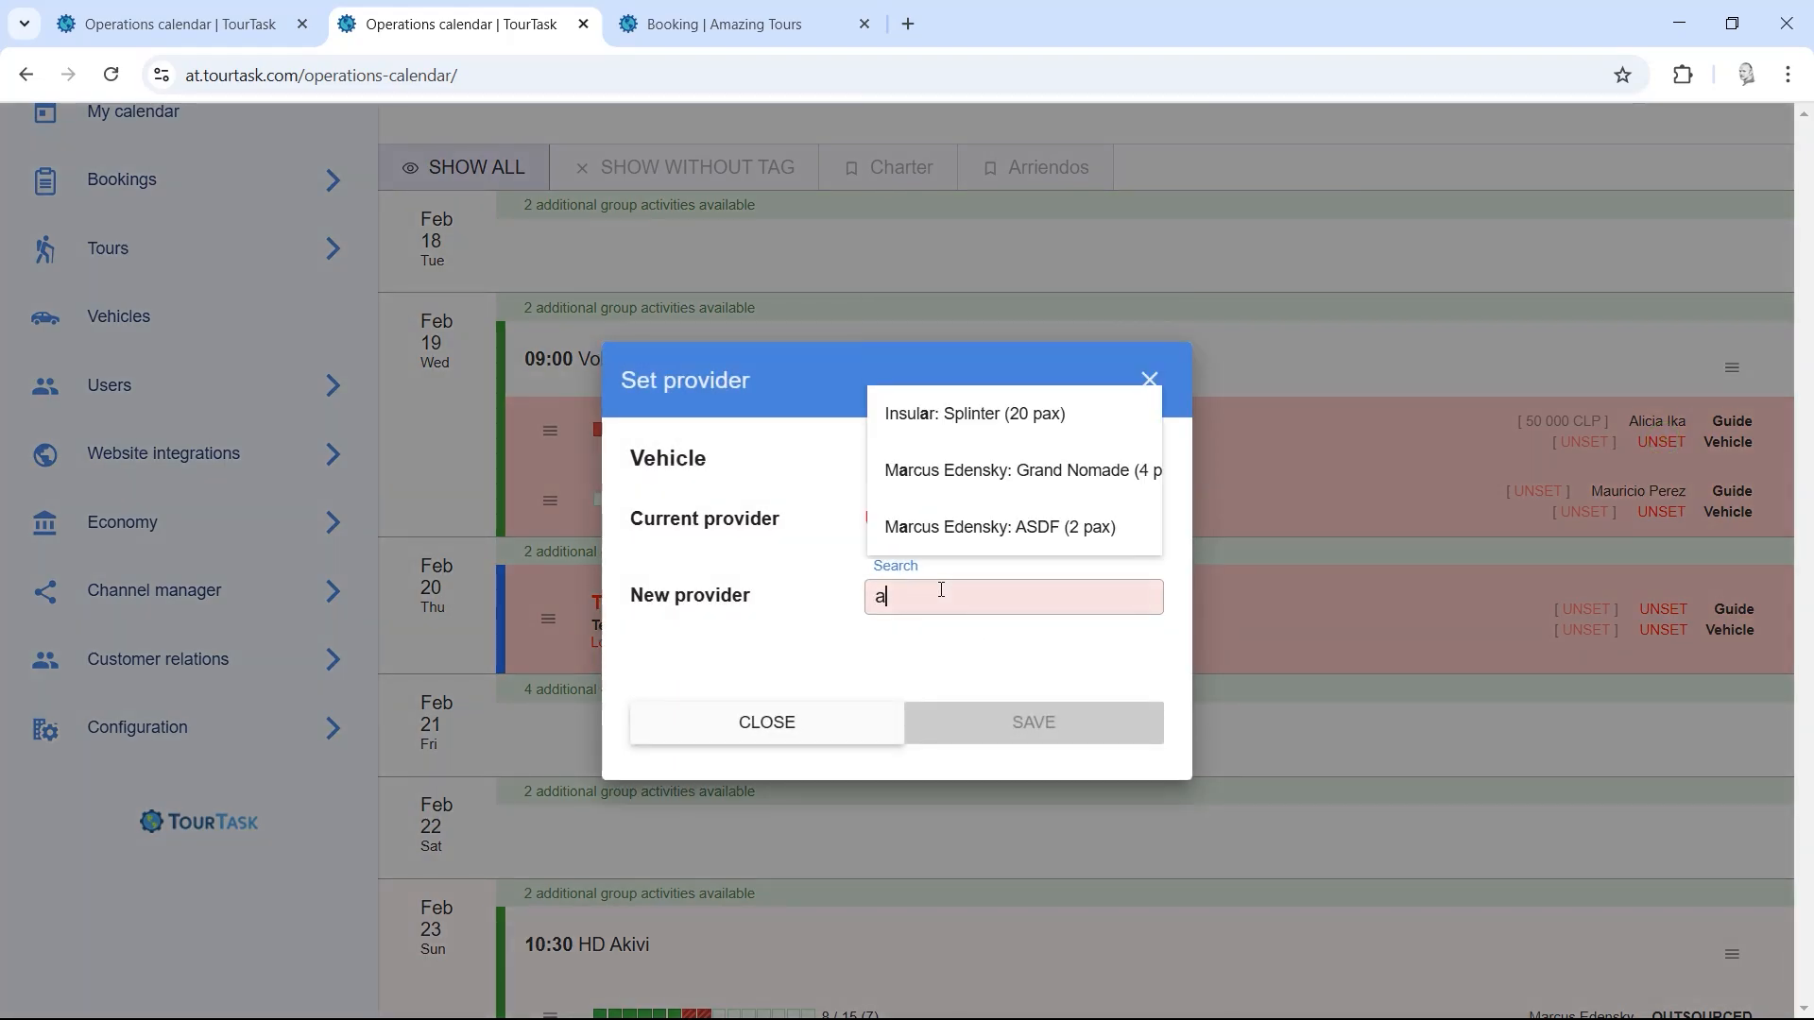
left_click(977, 414)
left_click(982, 722)
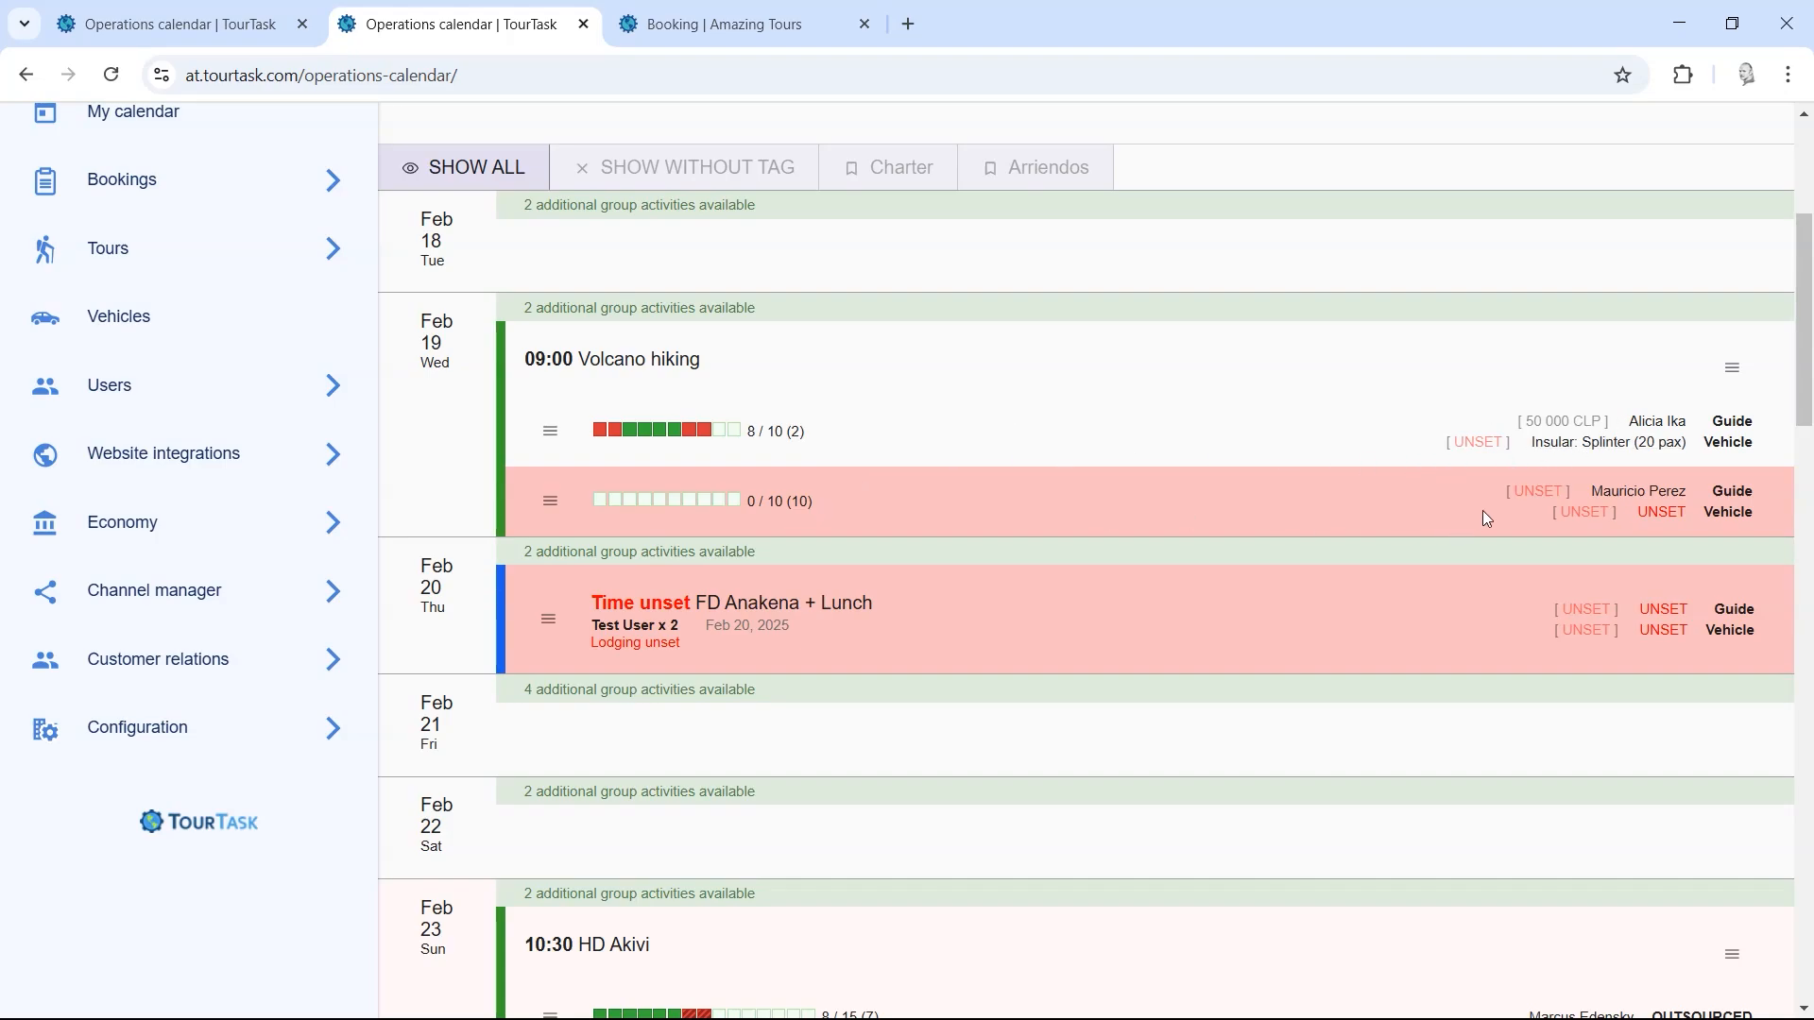
Step: Set the second Volcano hiking group's vehicle to Grand Nomade (4 pax)
left_click(1661, 512)
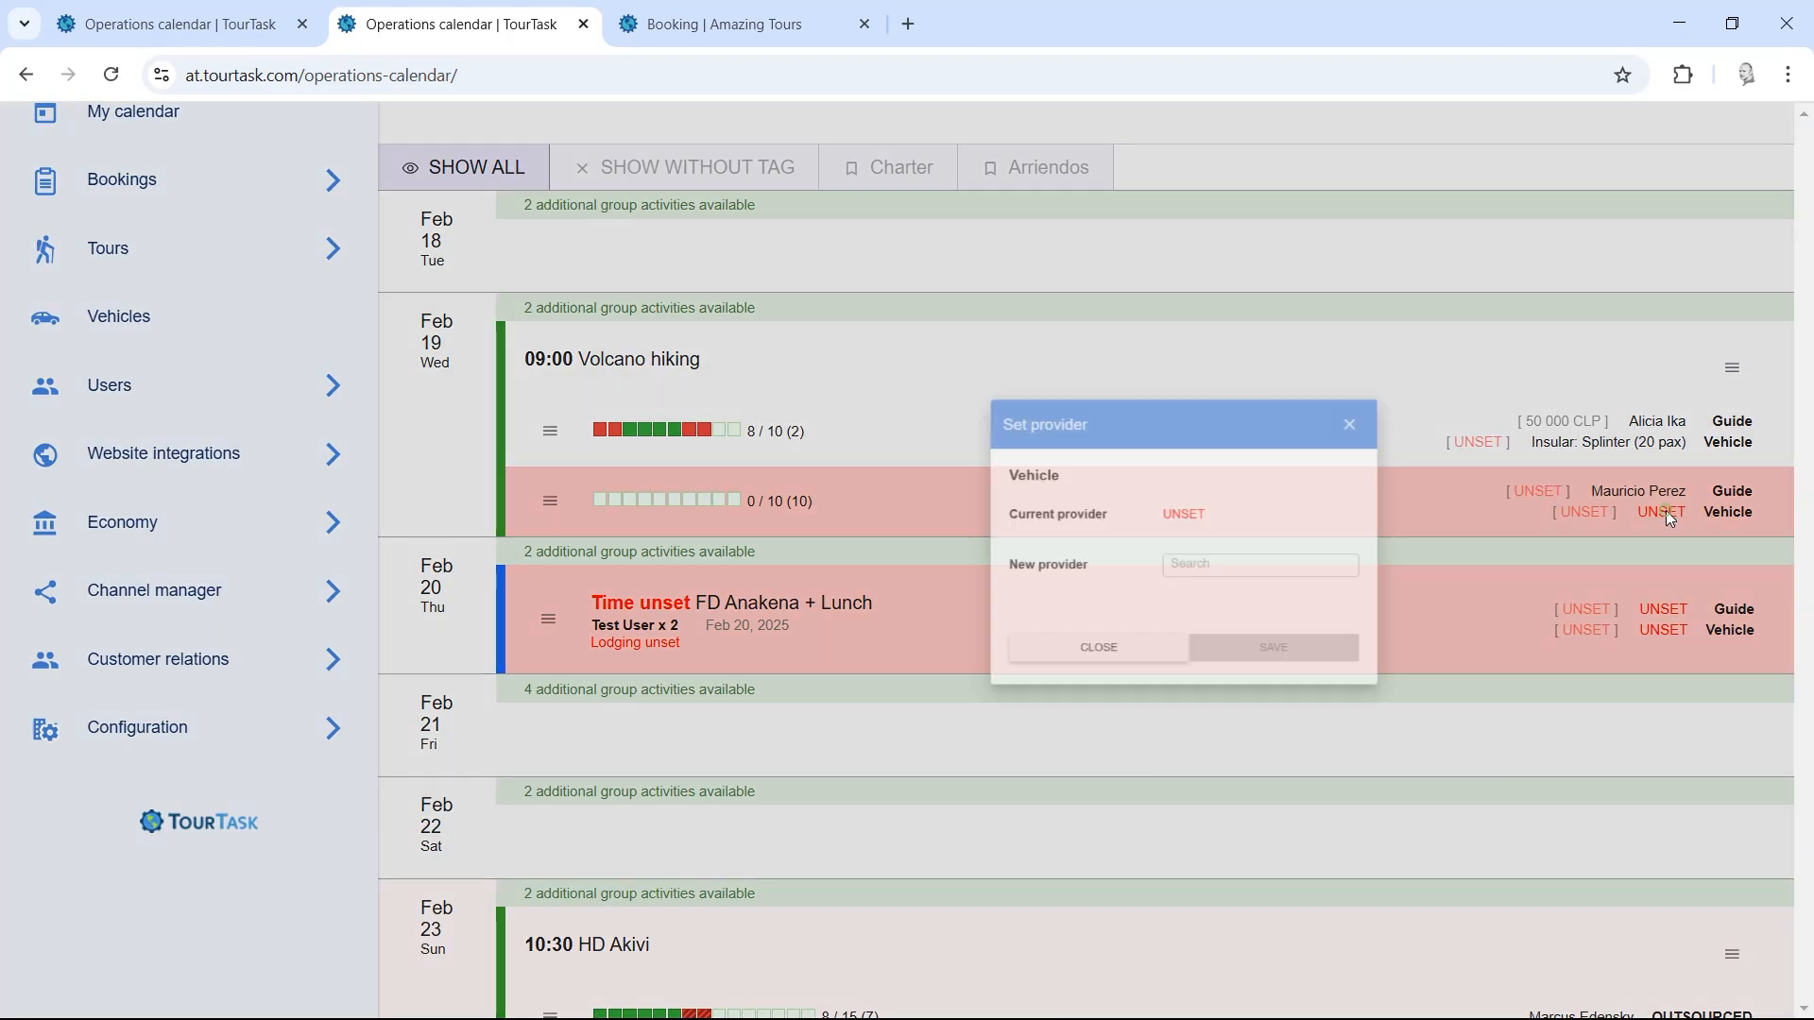
left_click(983, 595)
type("s")
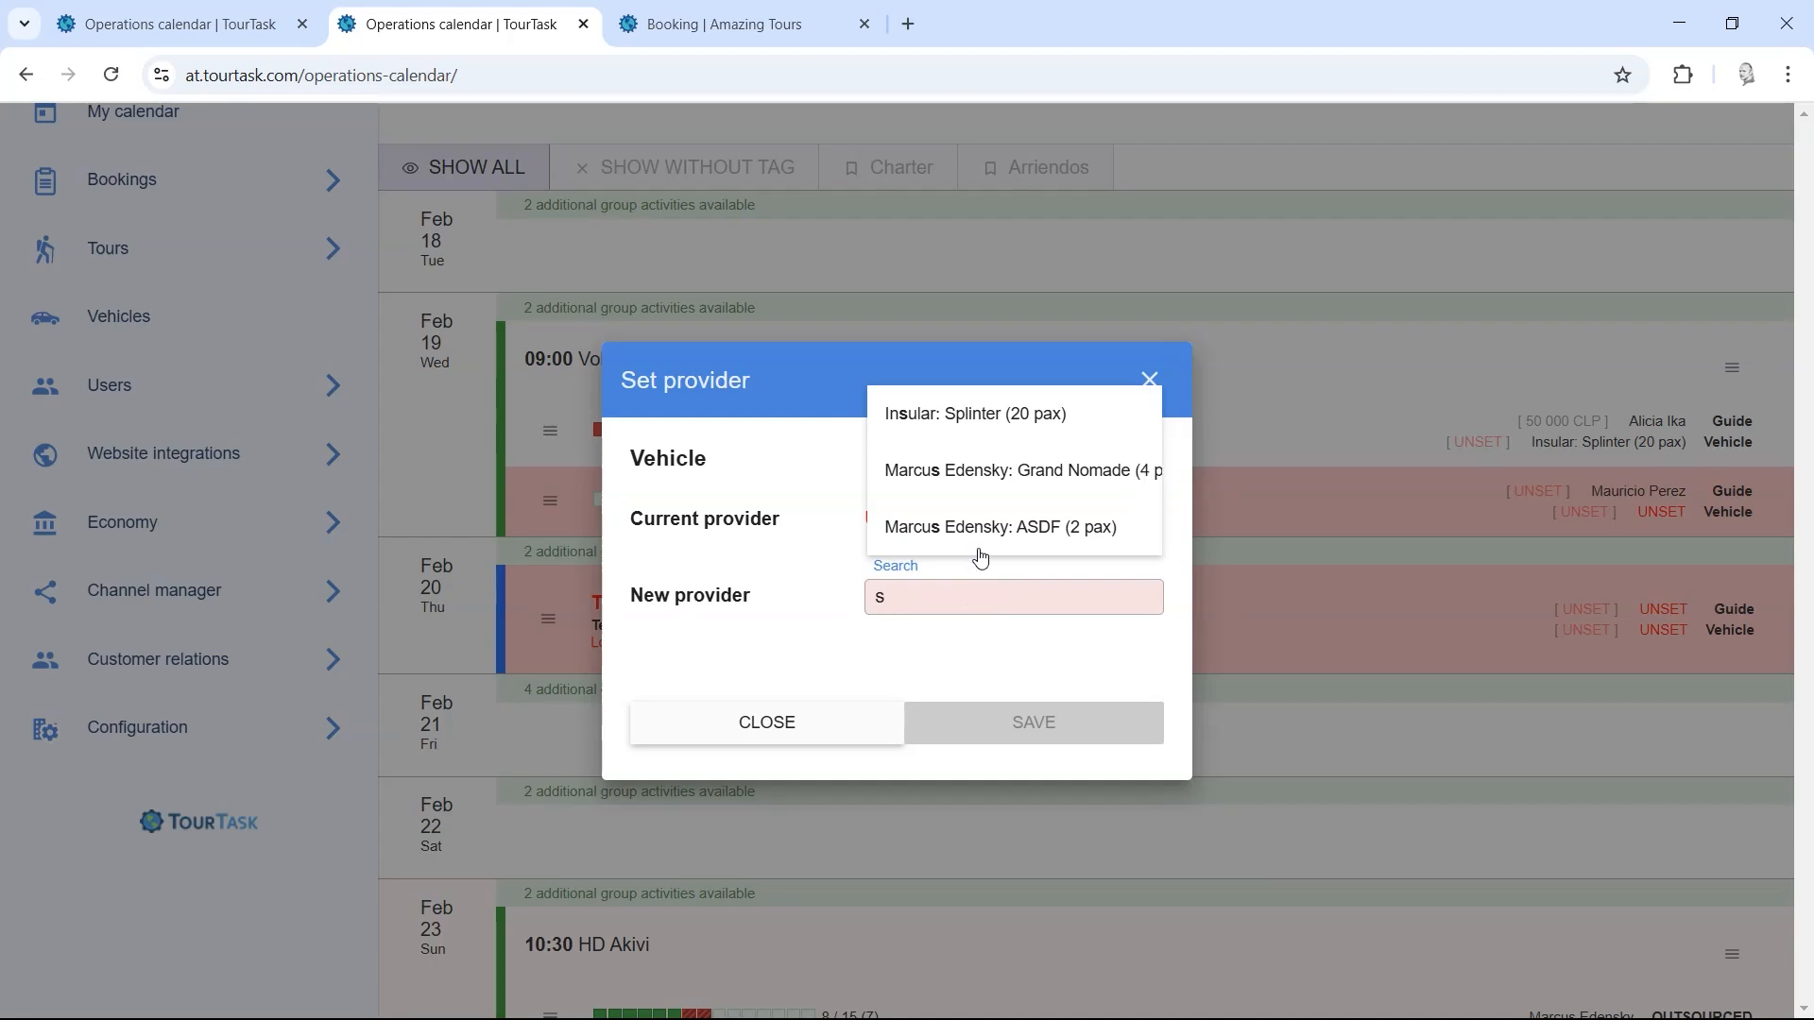
left_click(999, 468)
left_click(1020, 740)
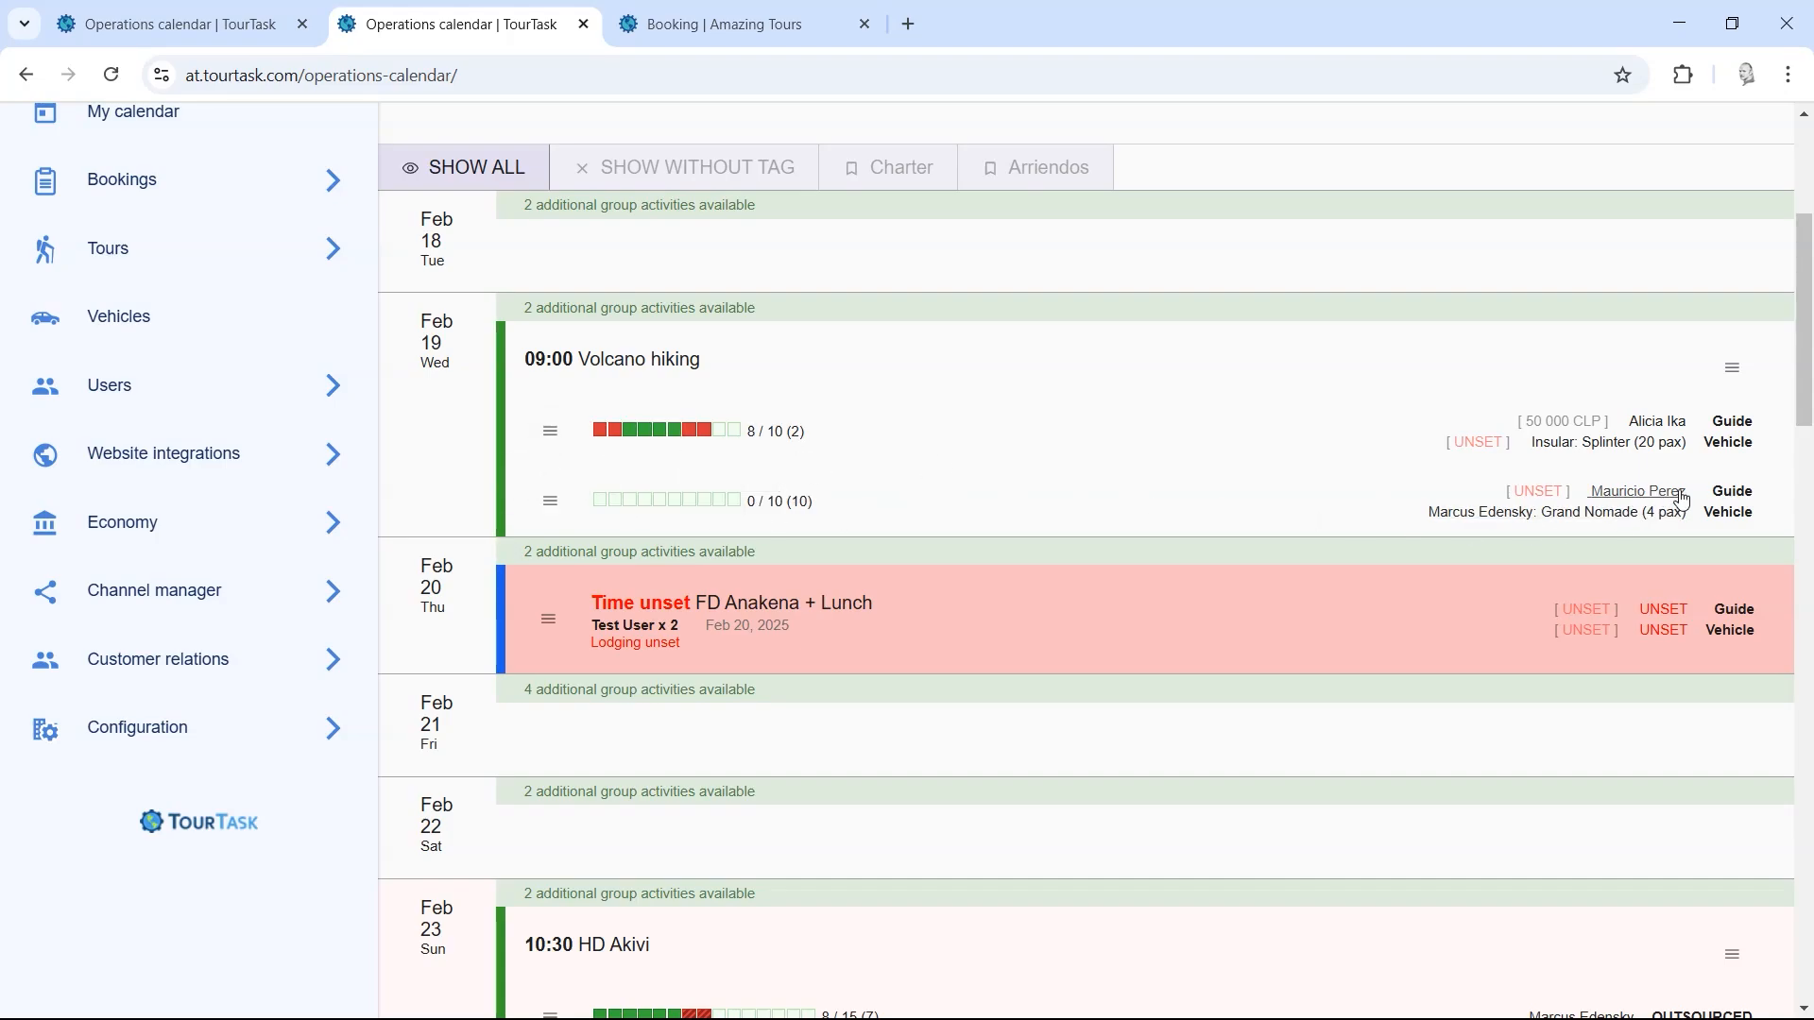
double_click(1734, 423)
double_click(1732, 442)
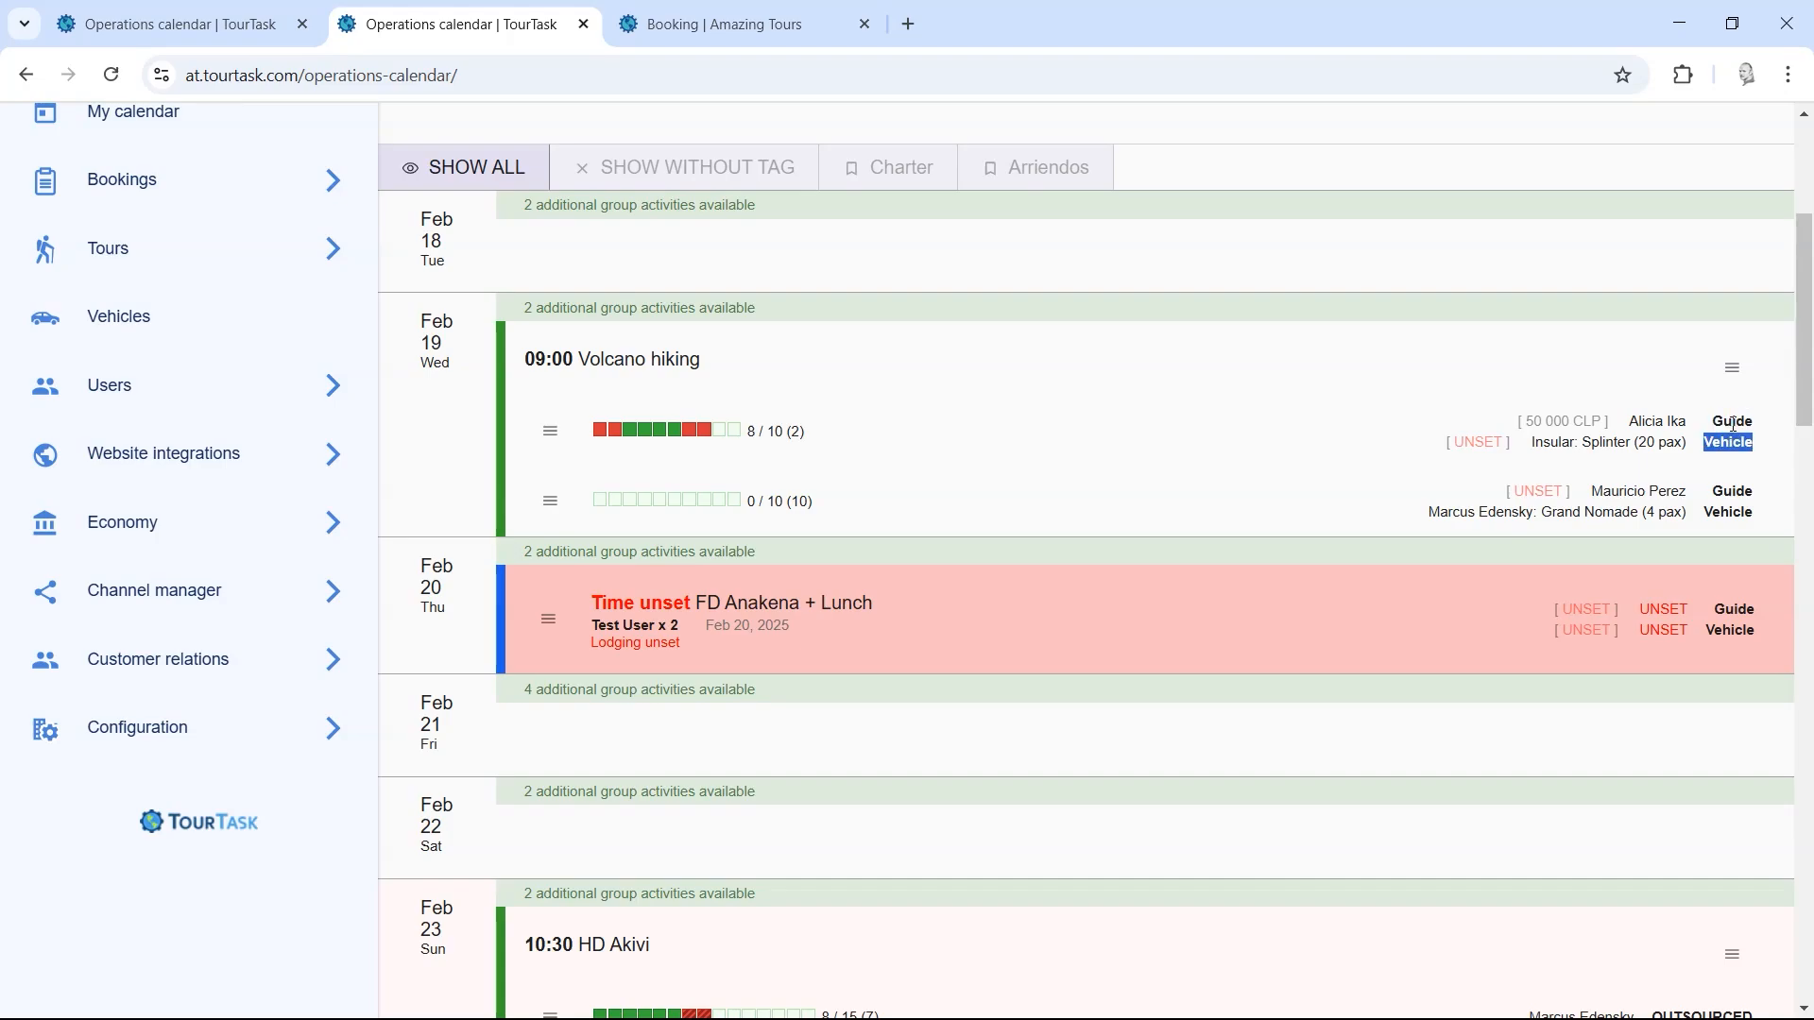
double_click(1733, 423)
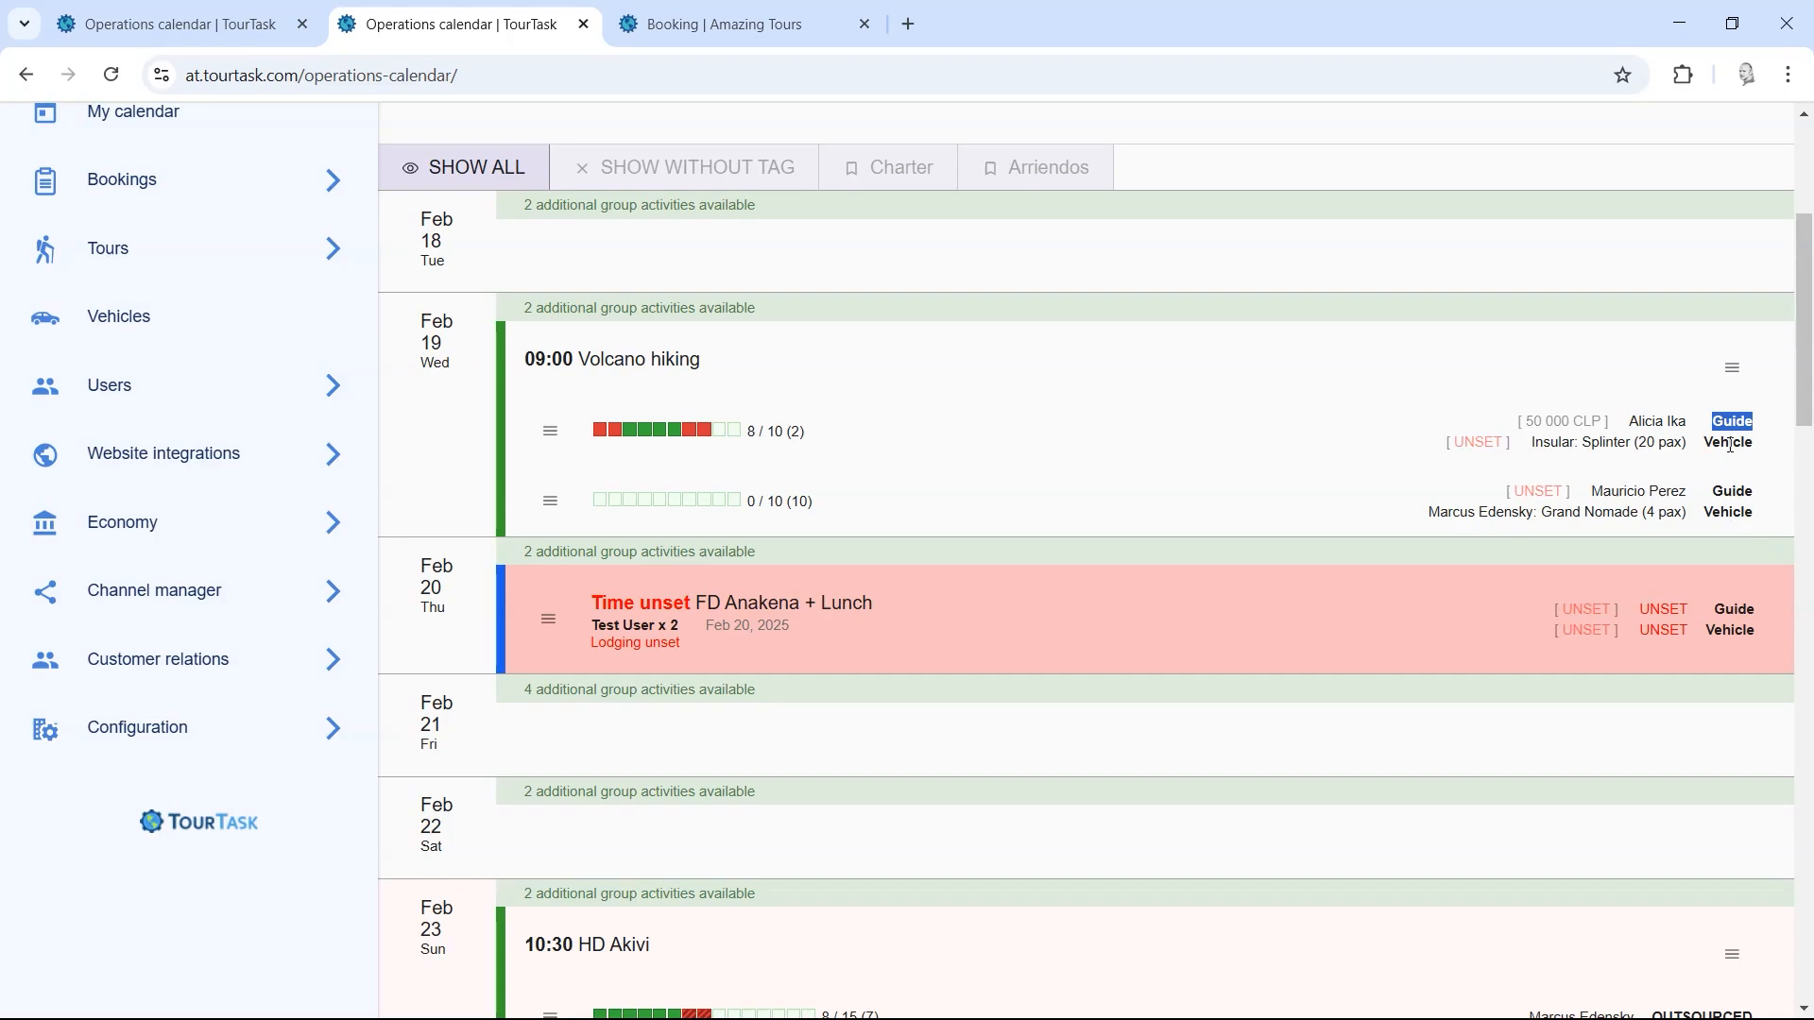
left_click(1730, 444)
left_click_drag(1803, 416, 1803, 351)
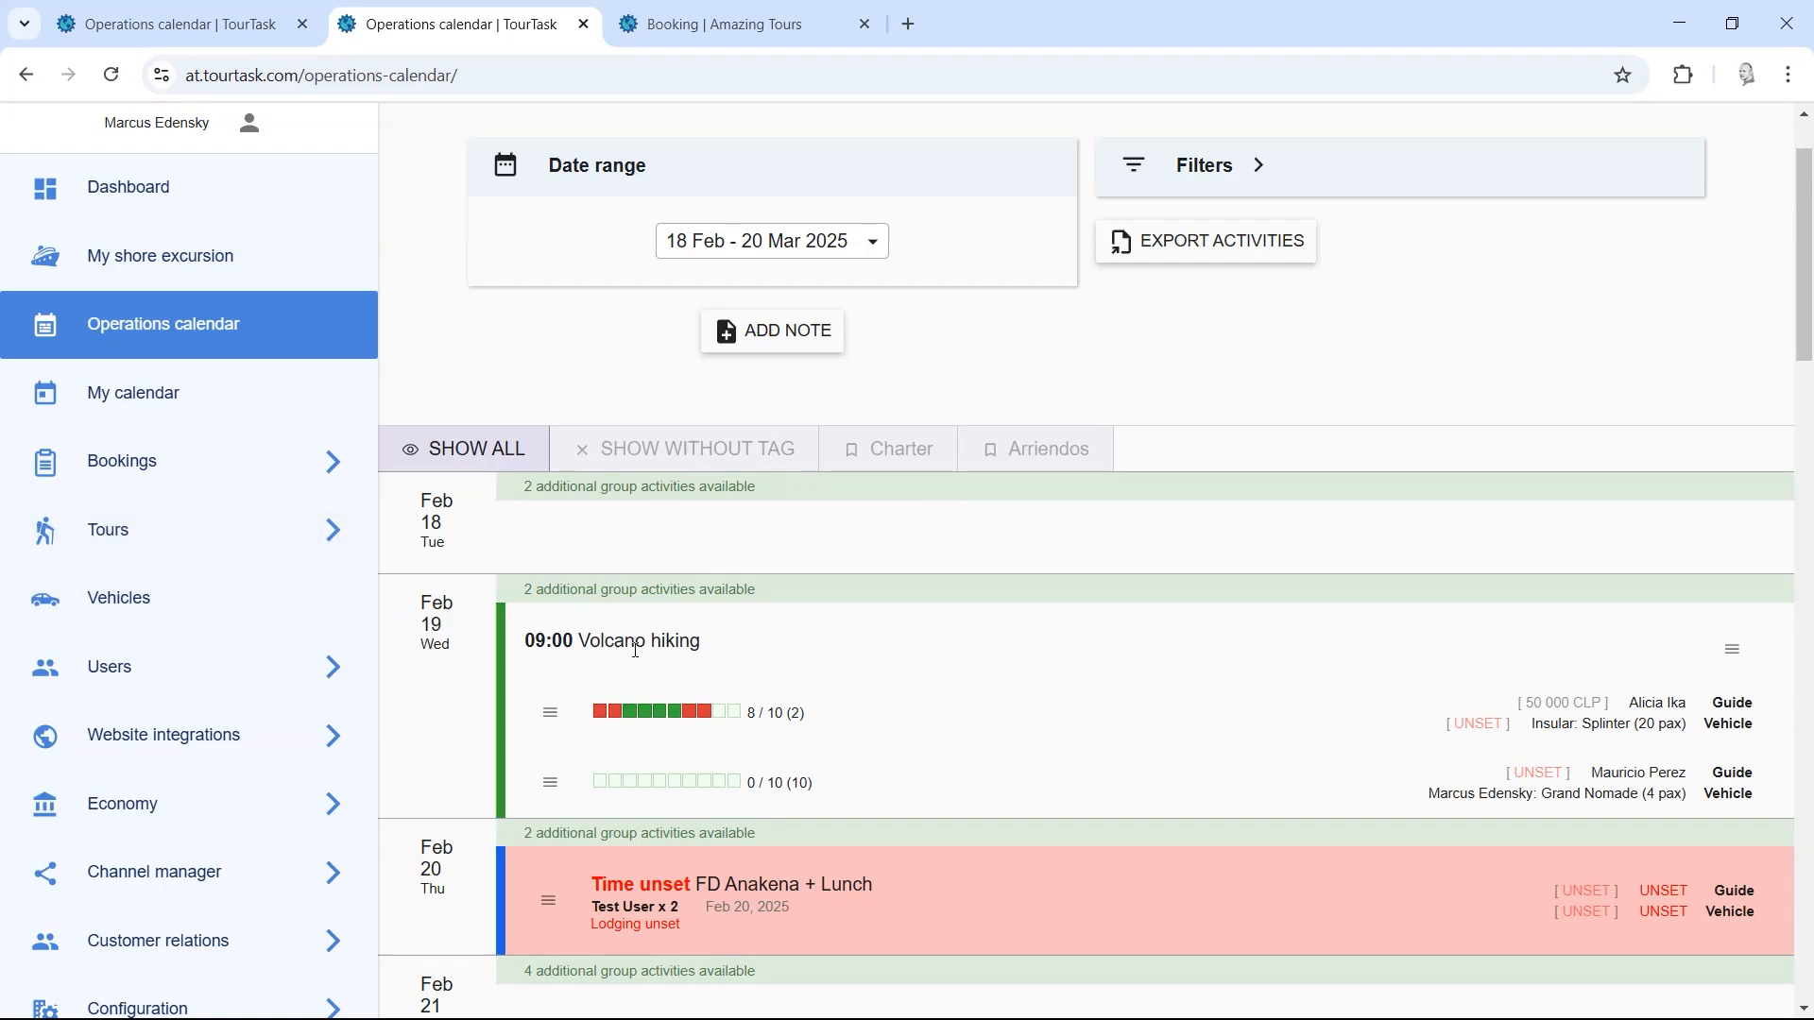
left_click_drag(527, 652, 720, 648)
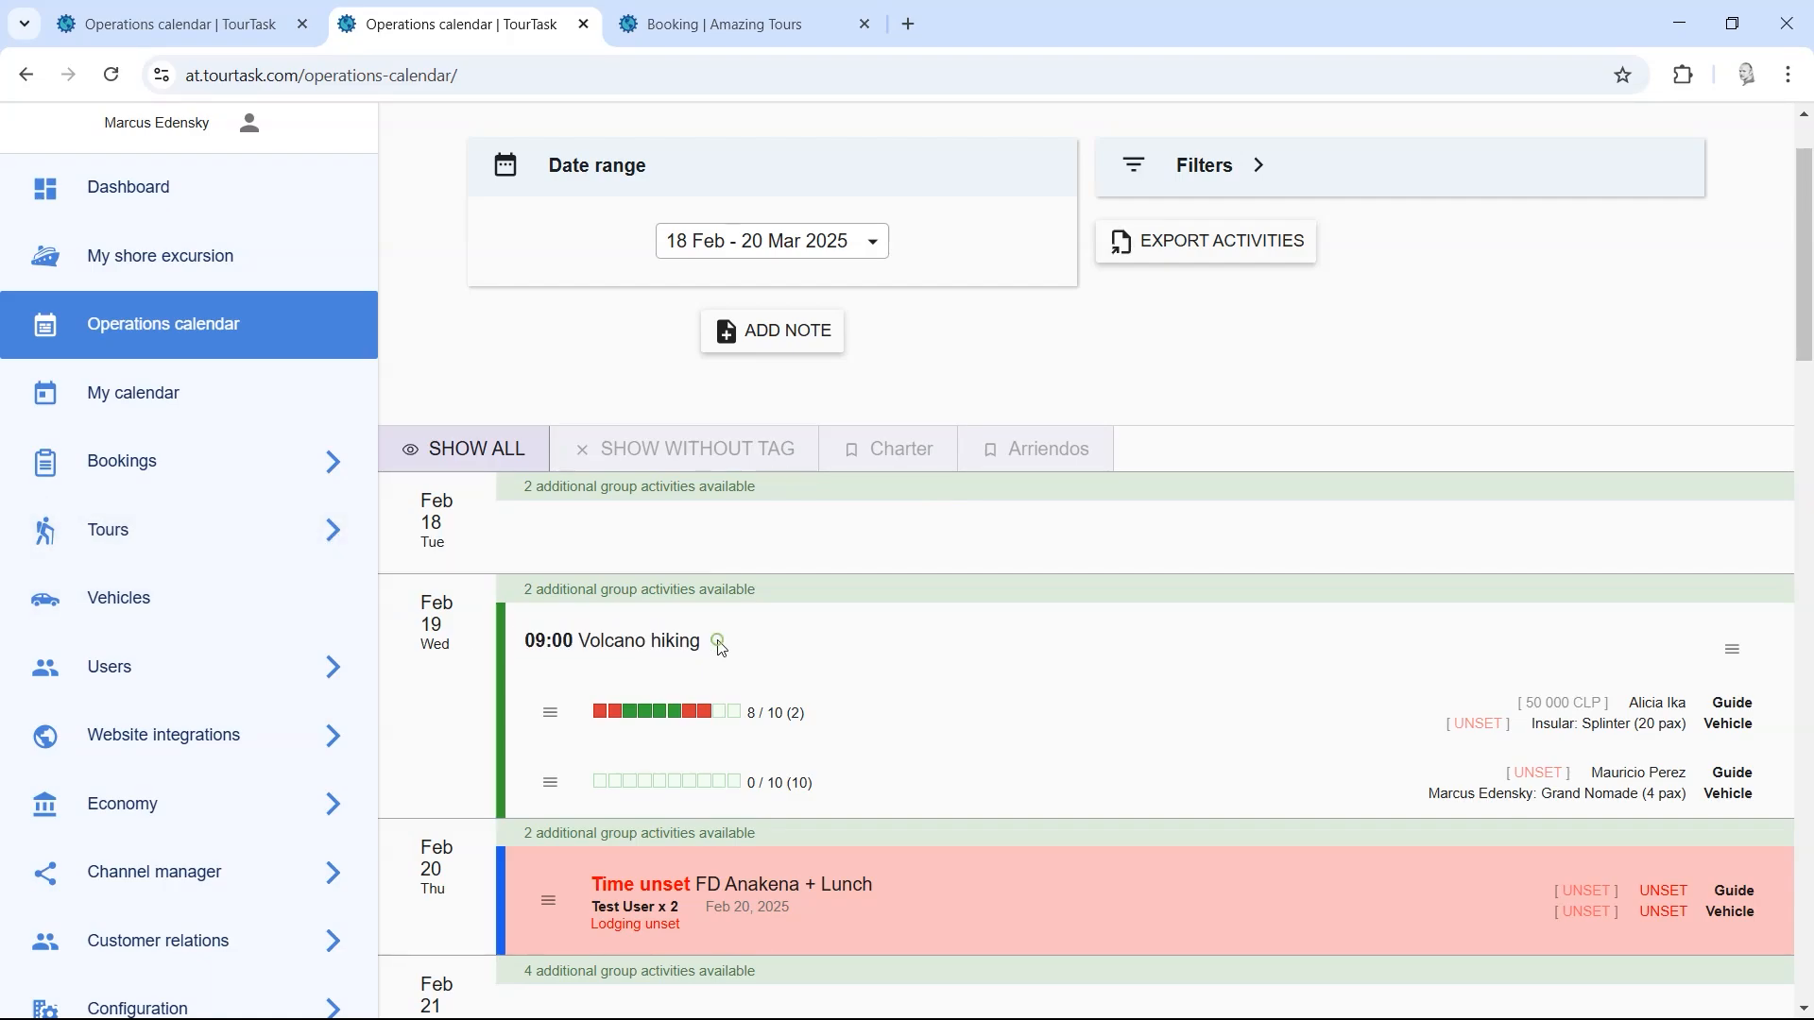
Step: Open the Volcano hiking tour for editing from the Manage tours page
left_click(174, 537)
left_click(192, 624)
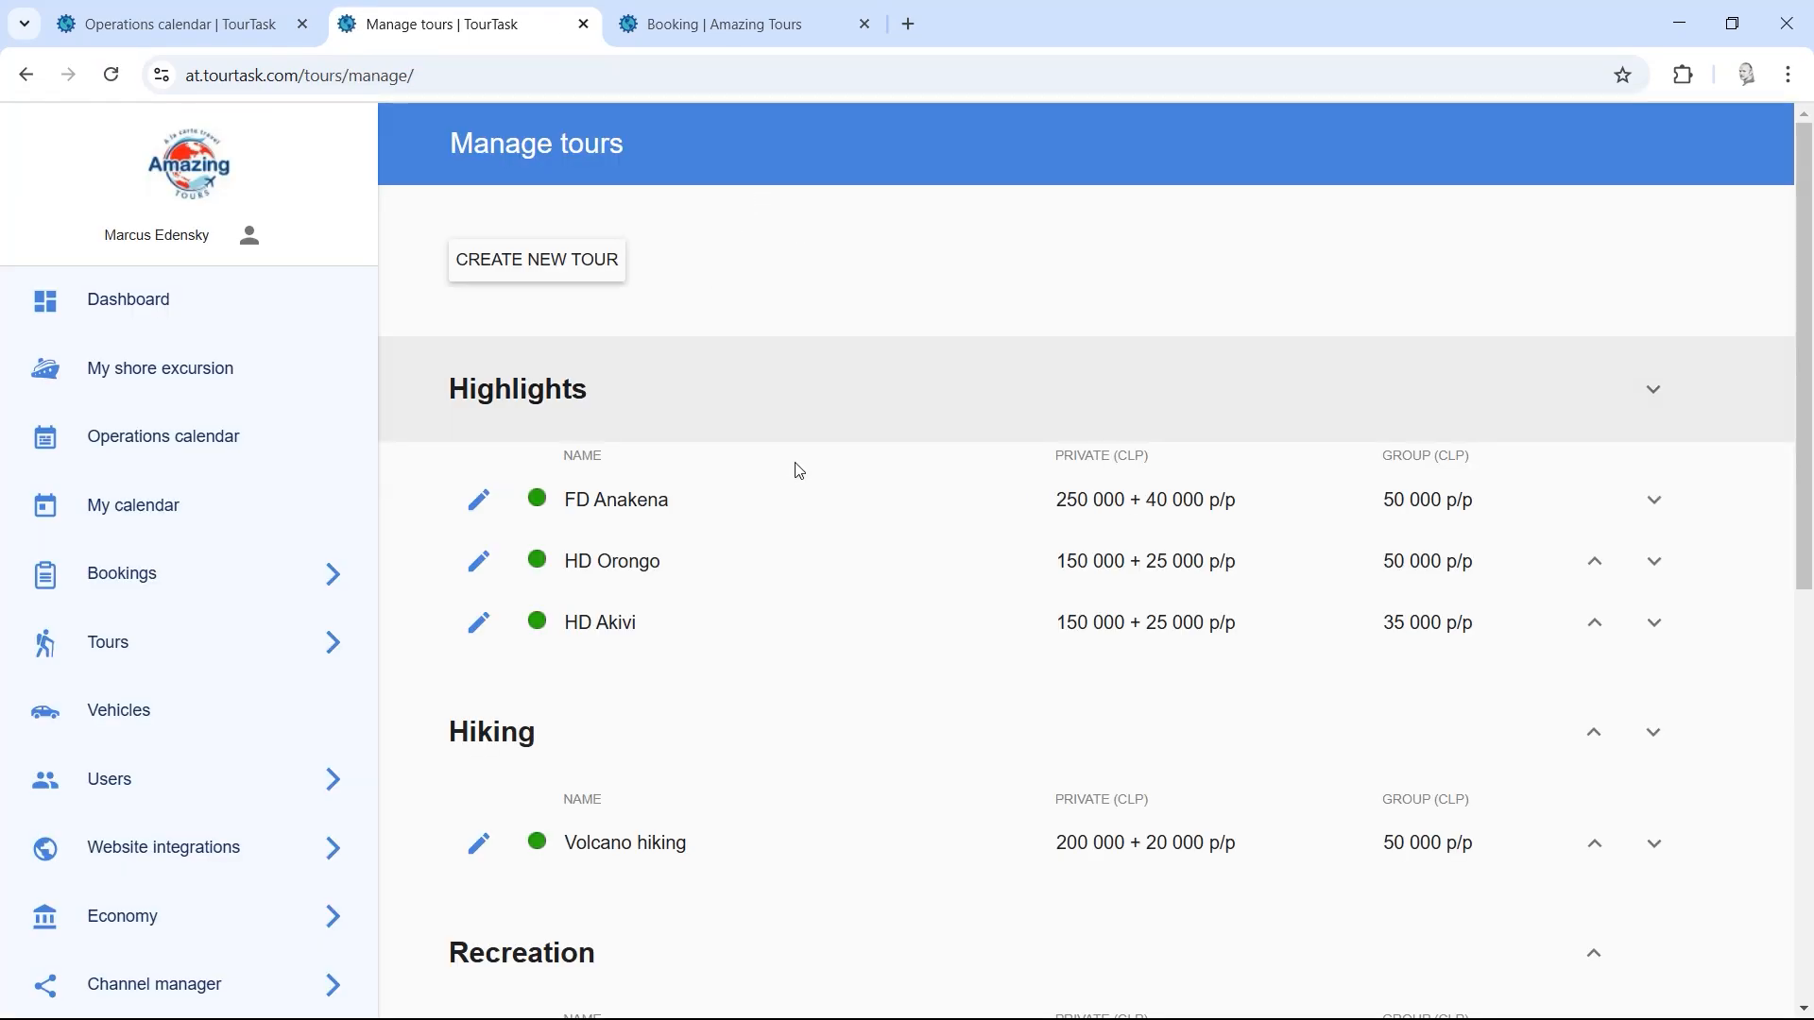
scroll(1807, 324, "down", 4)
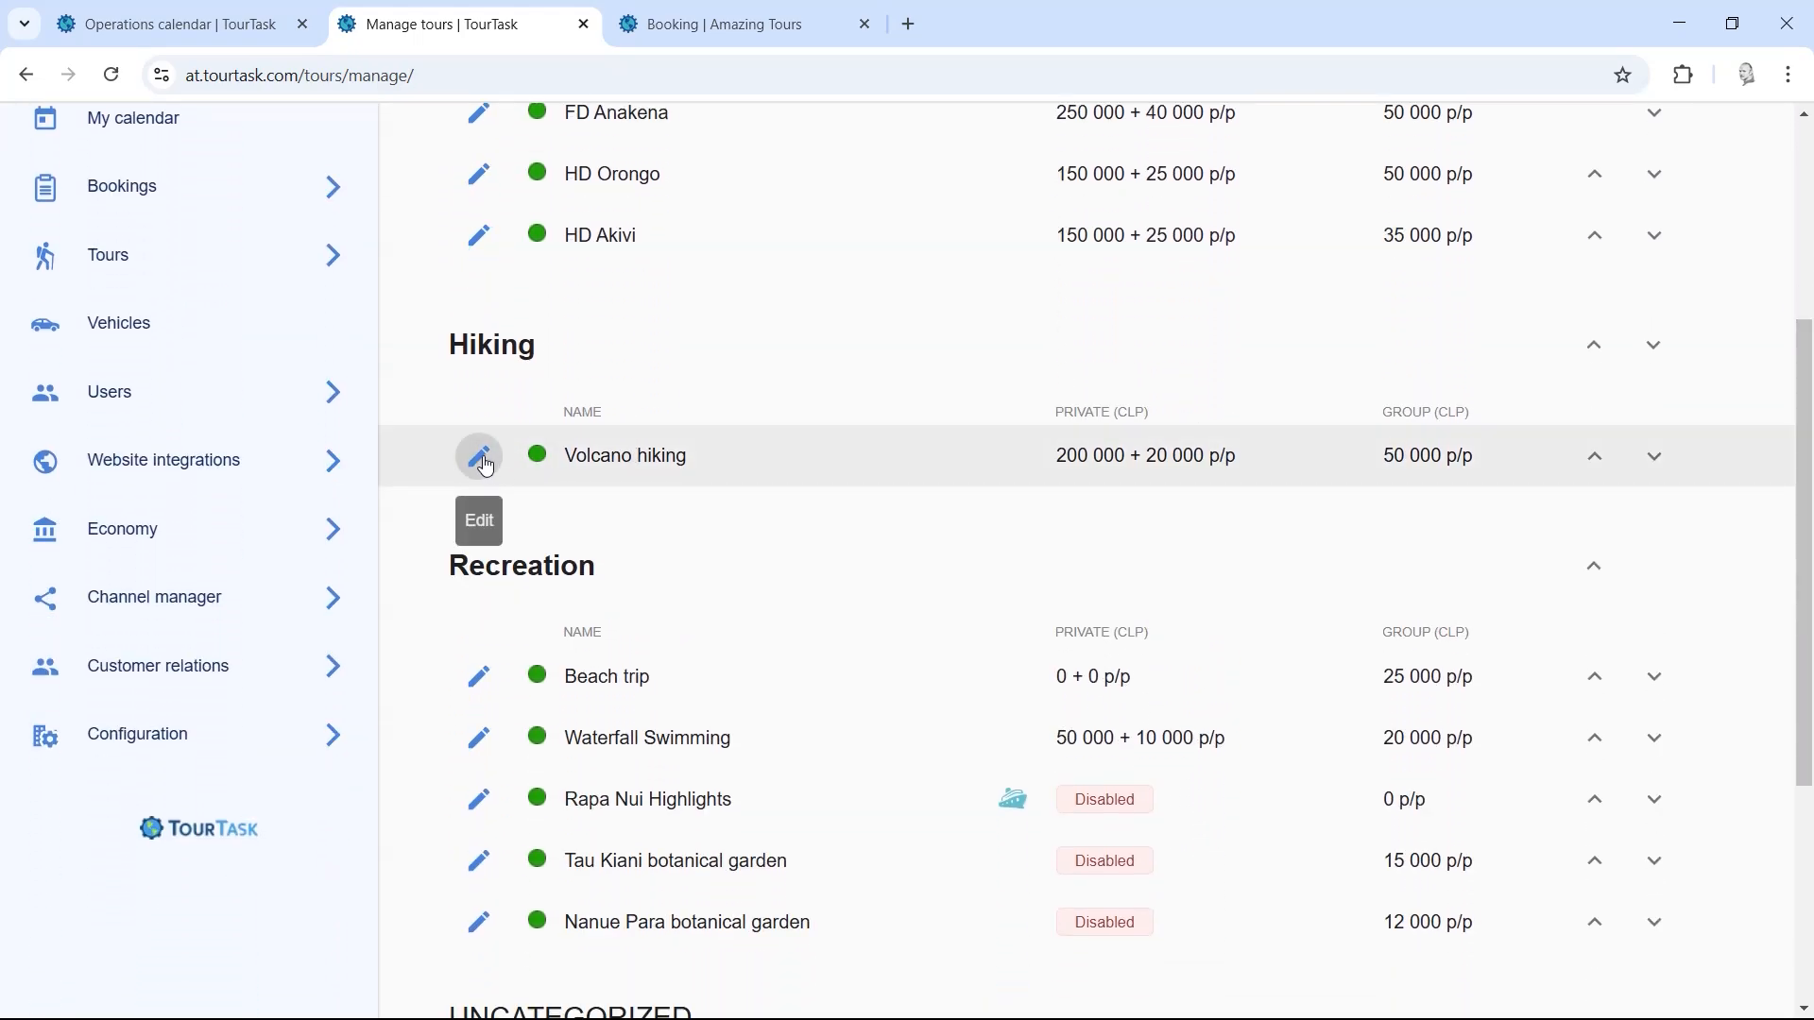
left_click(479, 459)
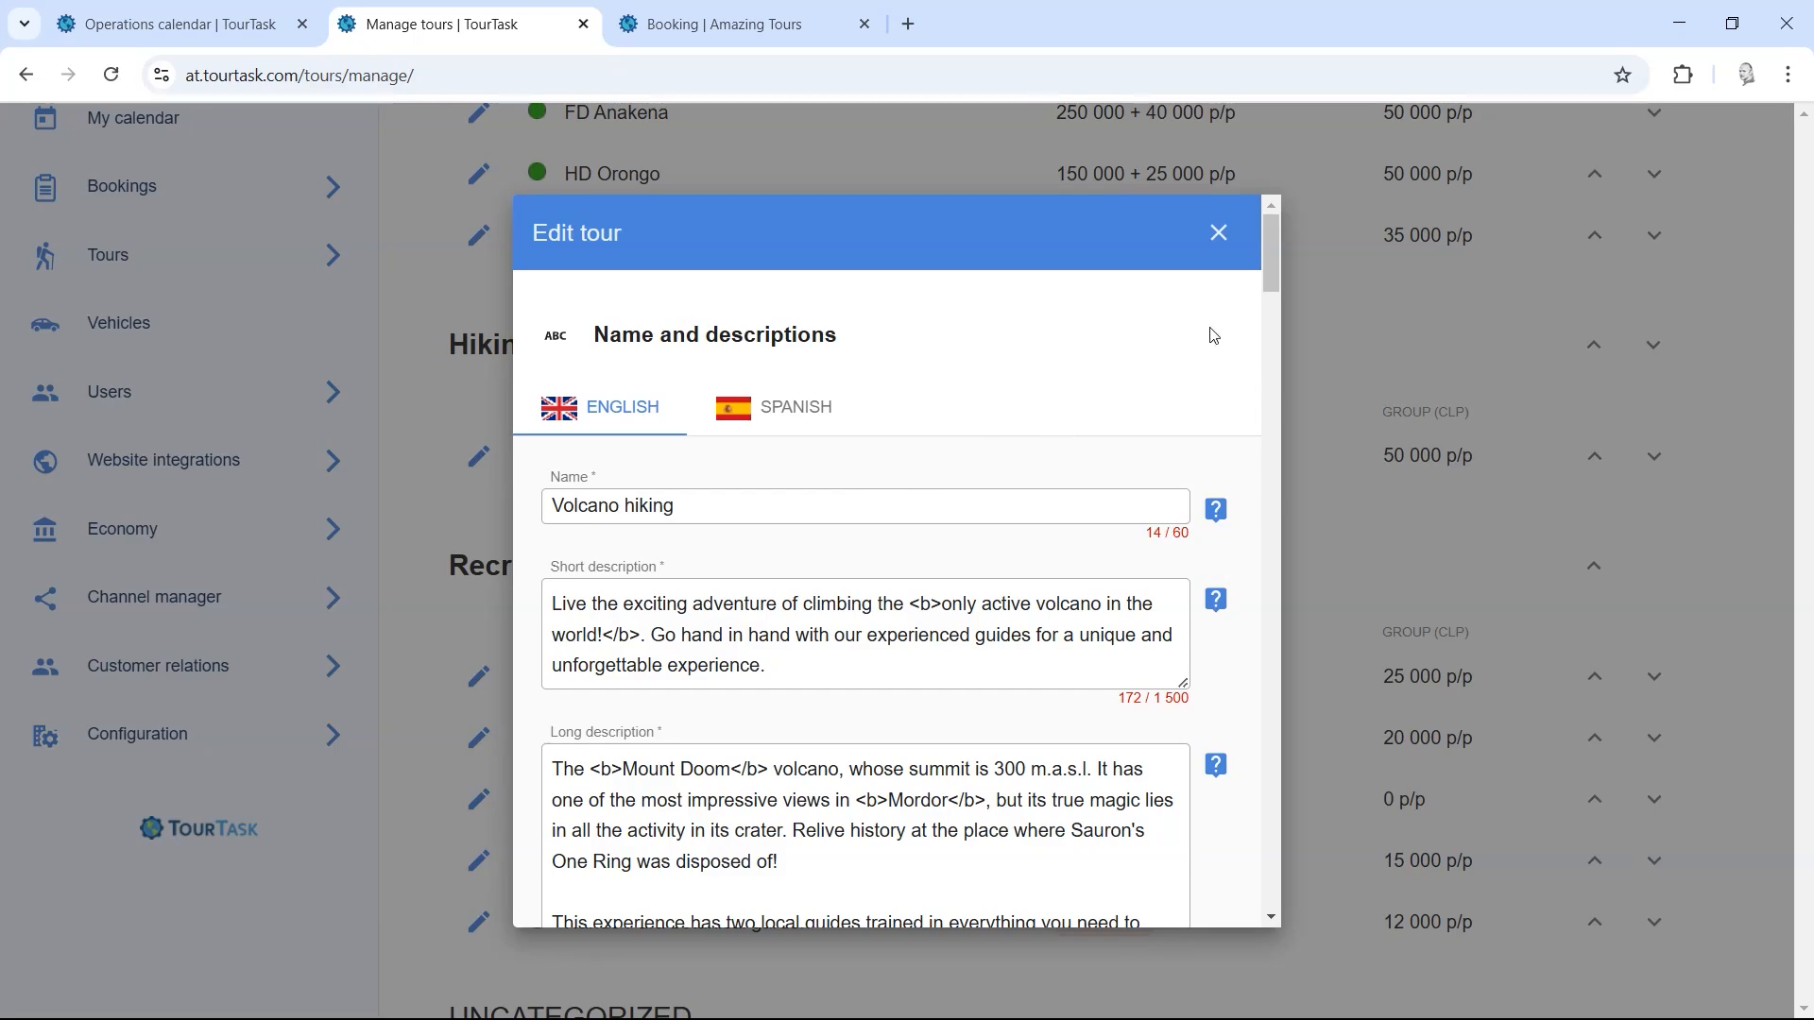
Step: Remove the duplicate Guide component, add a Vehicle component, and save the tour
left_click_drag(1270, 246, 1266, 554)
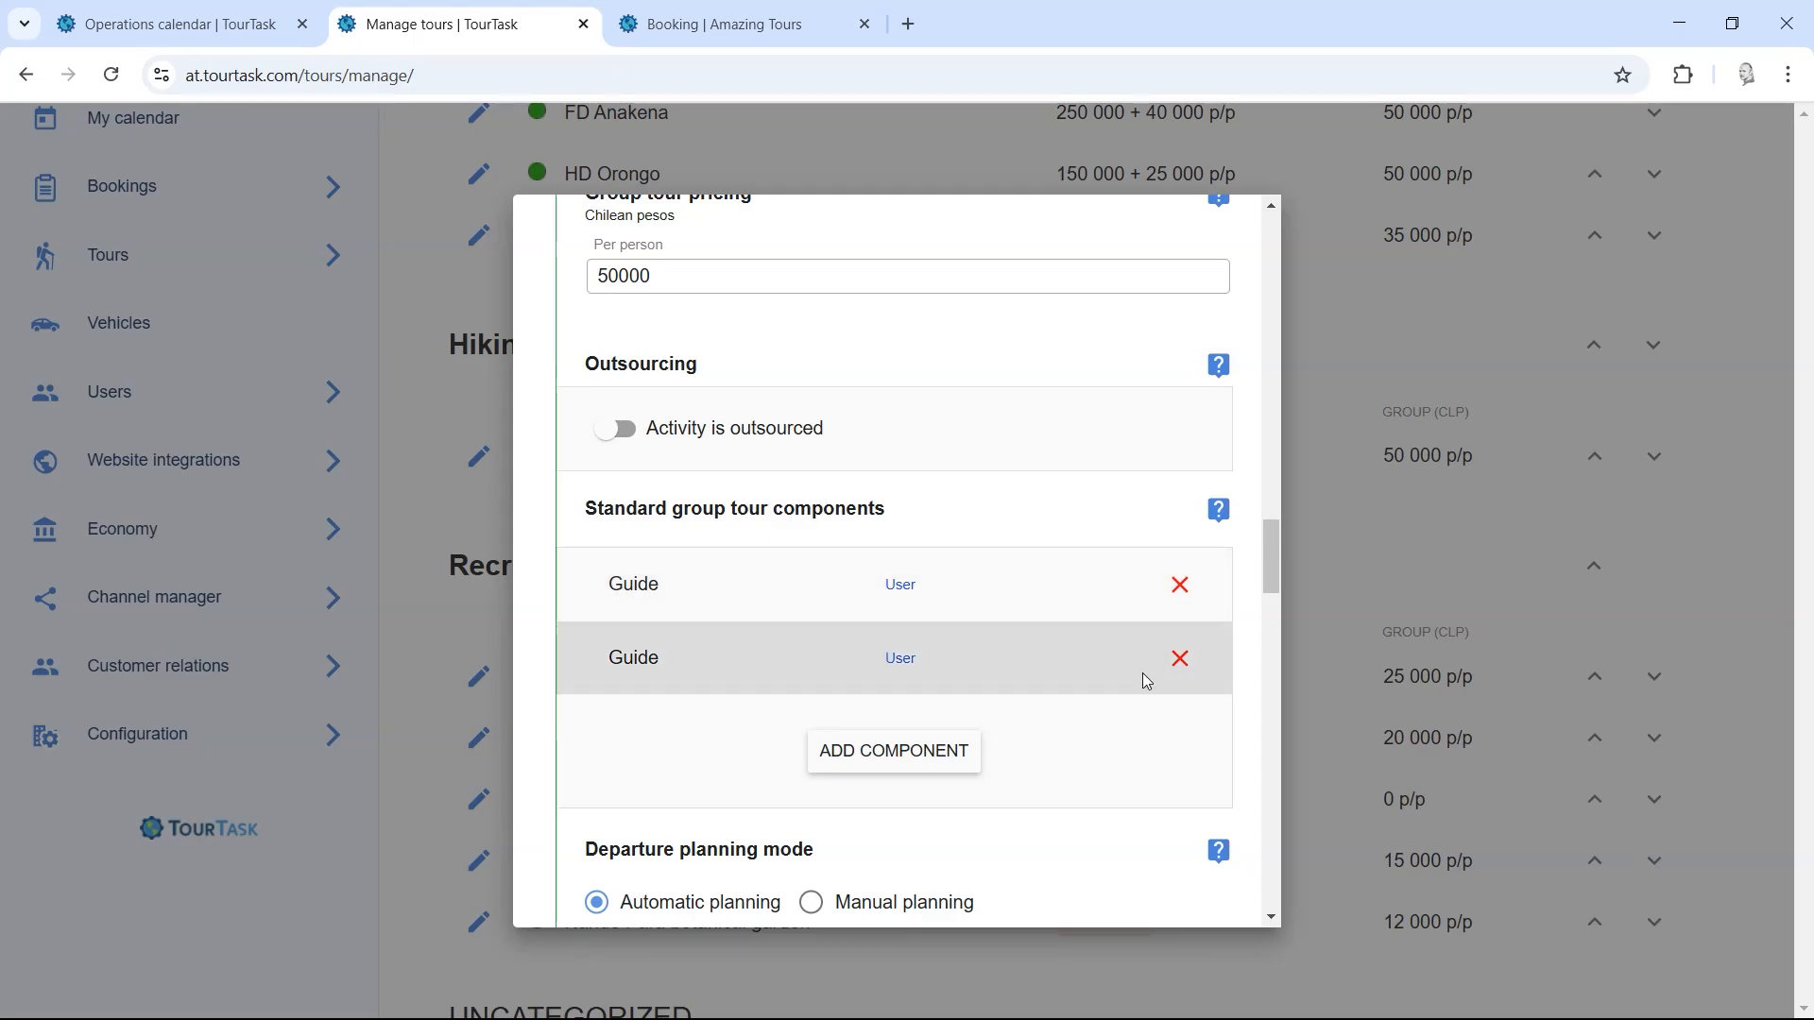
left_click(1179, 658)
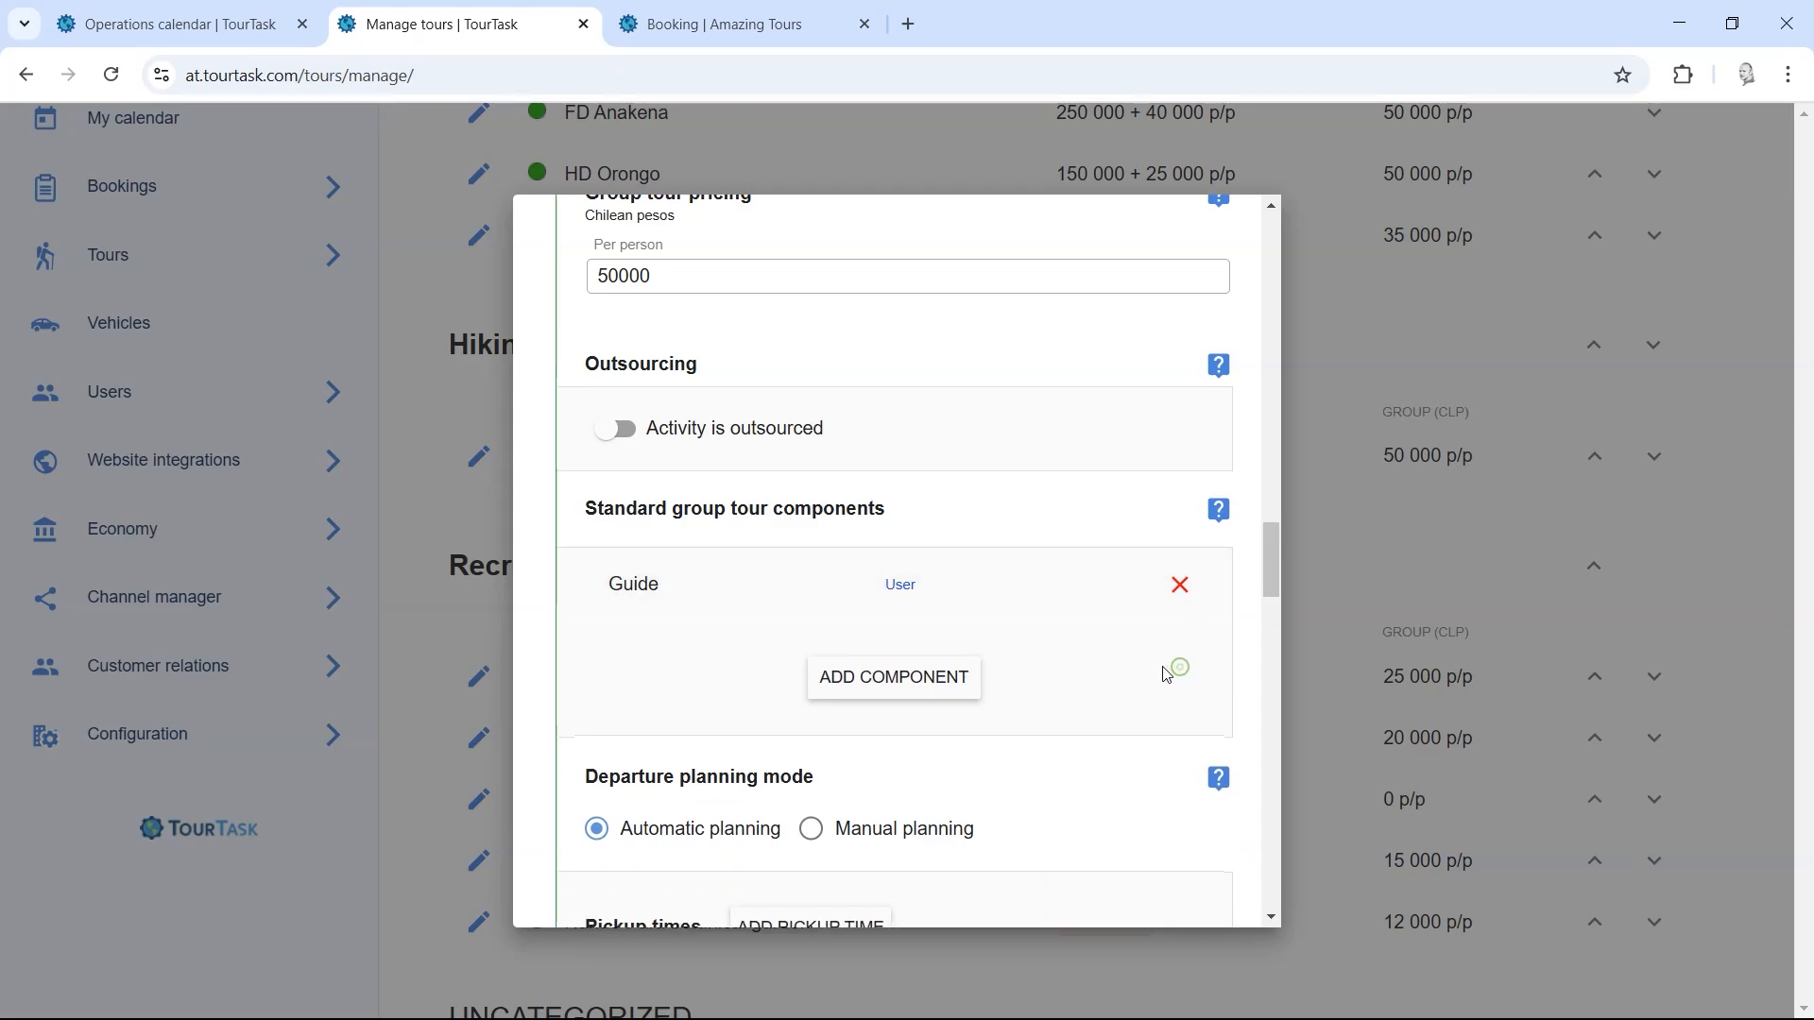
left_click(867, 690)
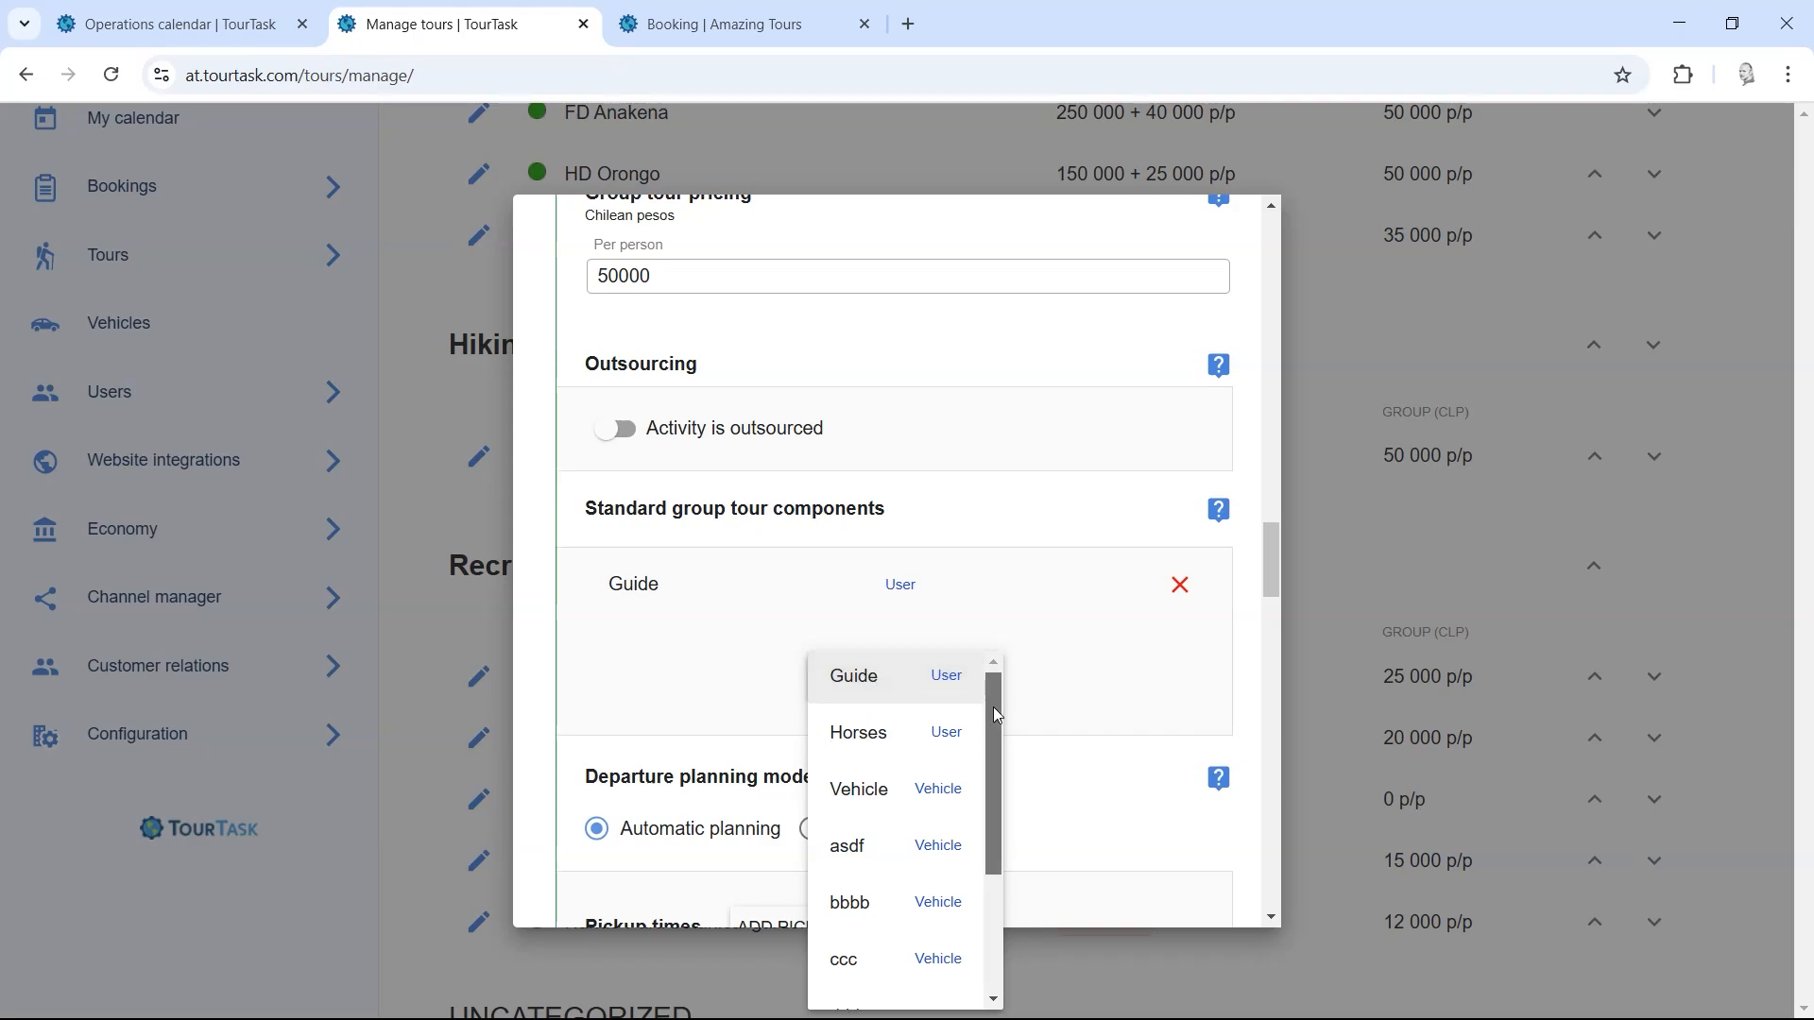
scroll(998, 715, "down", 1)
left_click(898, 740)
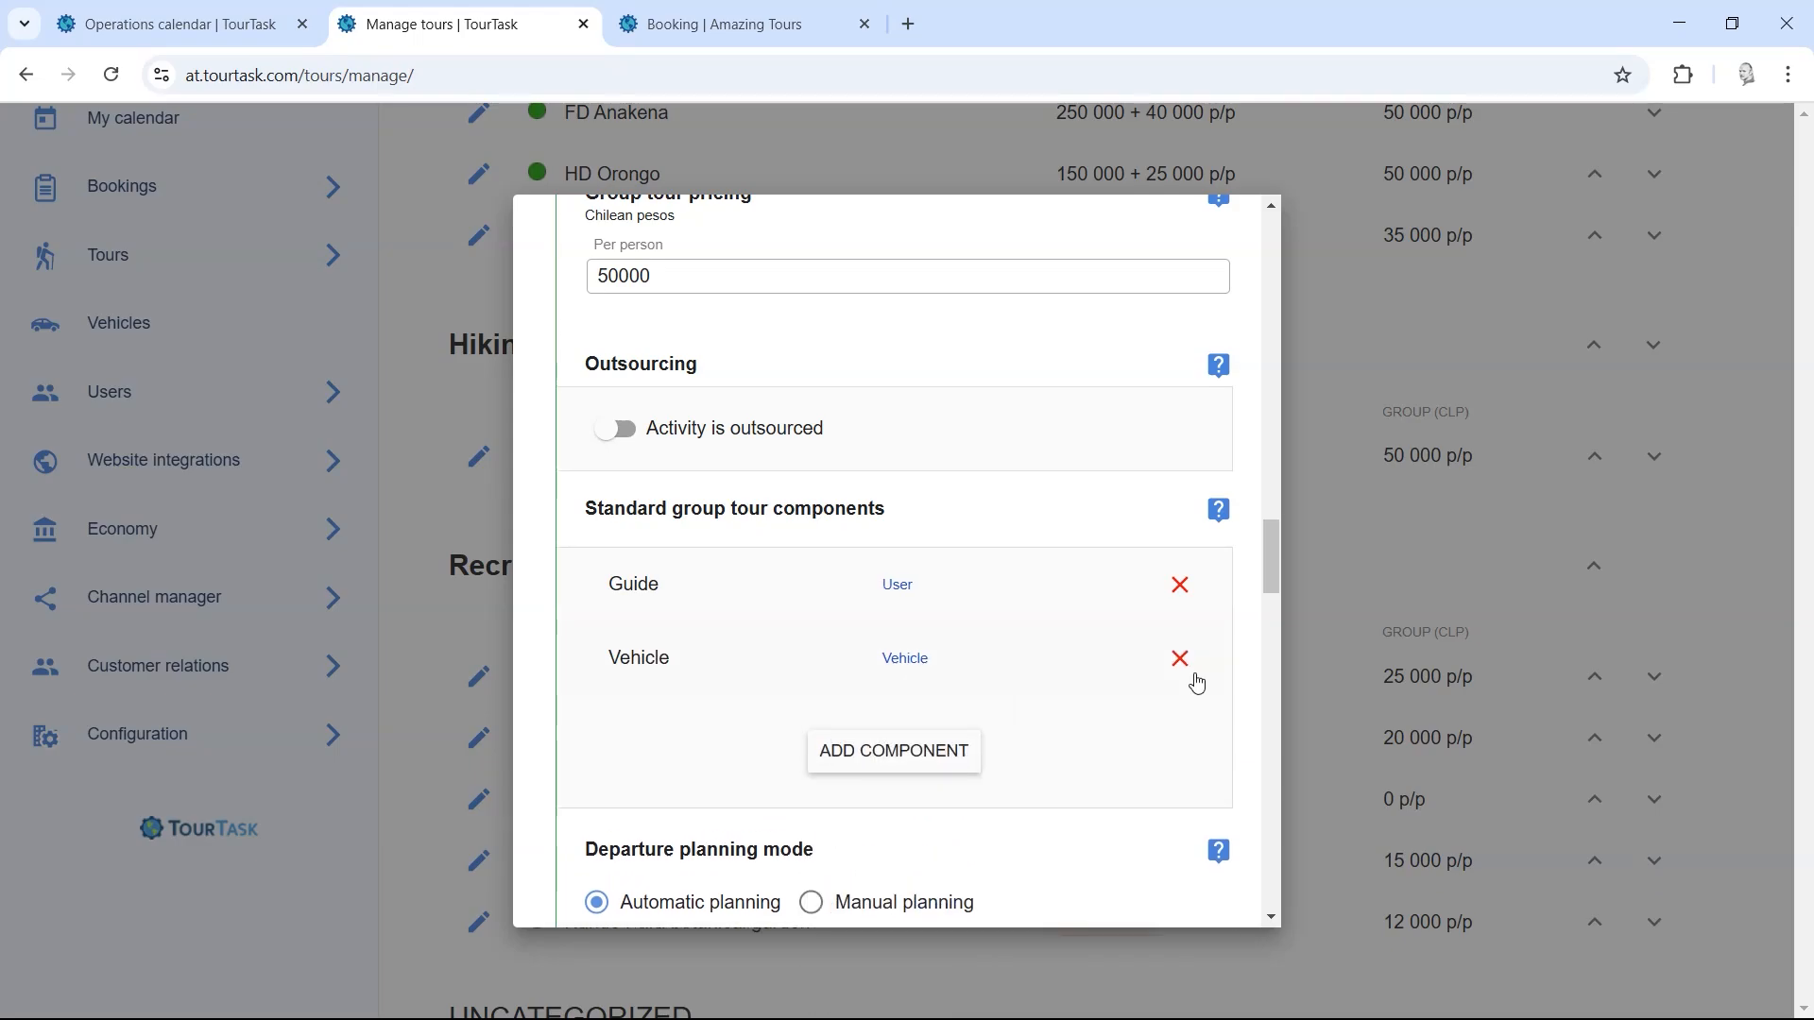
left_click_drag(1271, 574, 1271, 869)
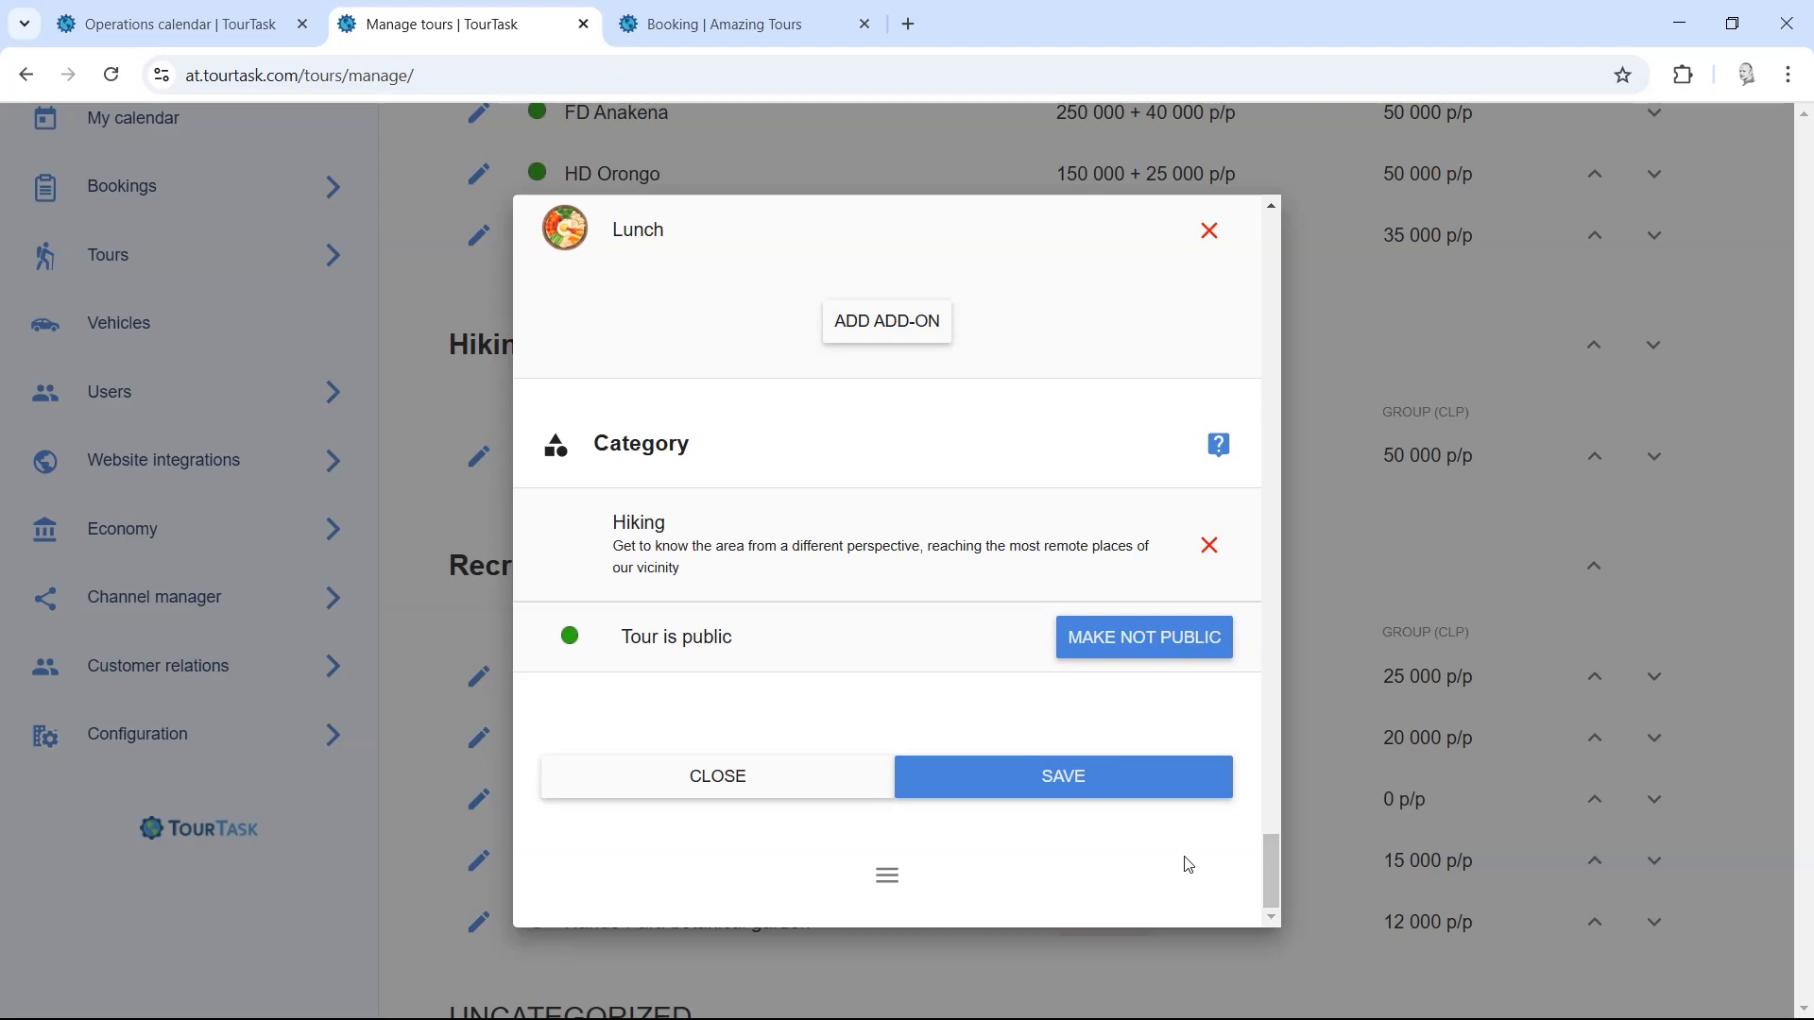
left_click(1014, 786)
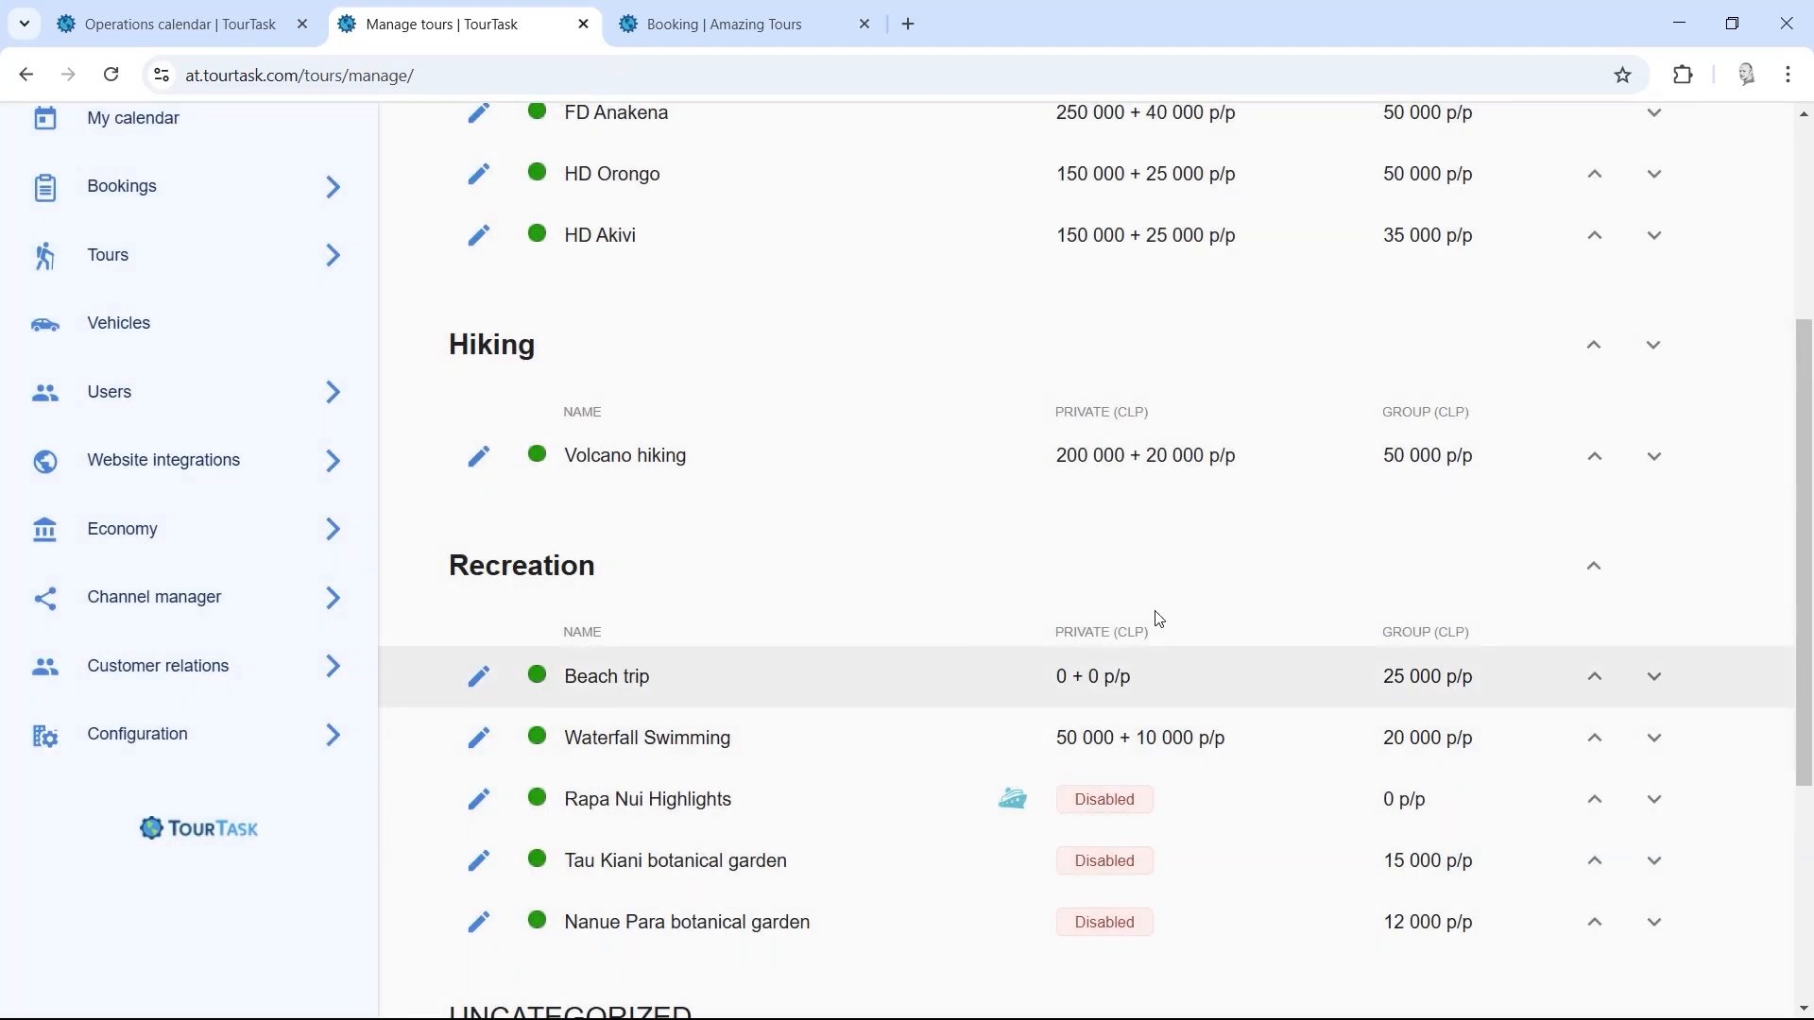
Step: On the Tour components page, activate Driver alongside the active Guide, Vehicle and Horses
left_click(1804, 588)
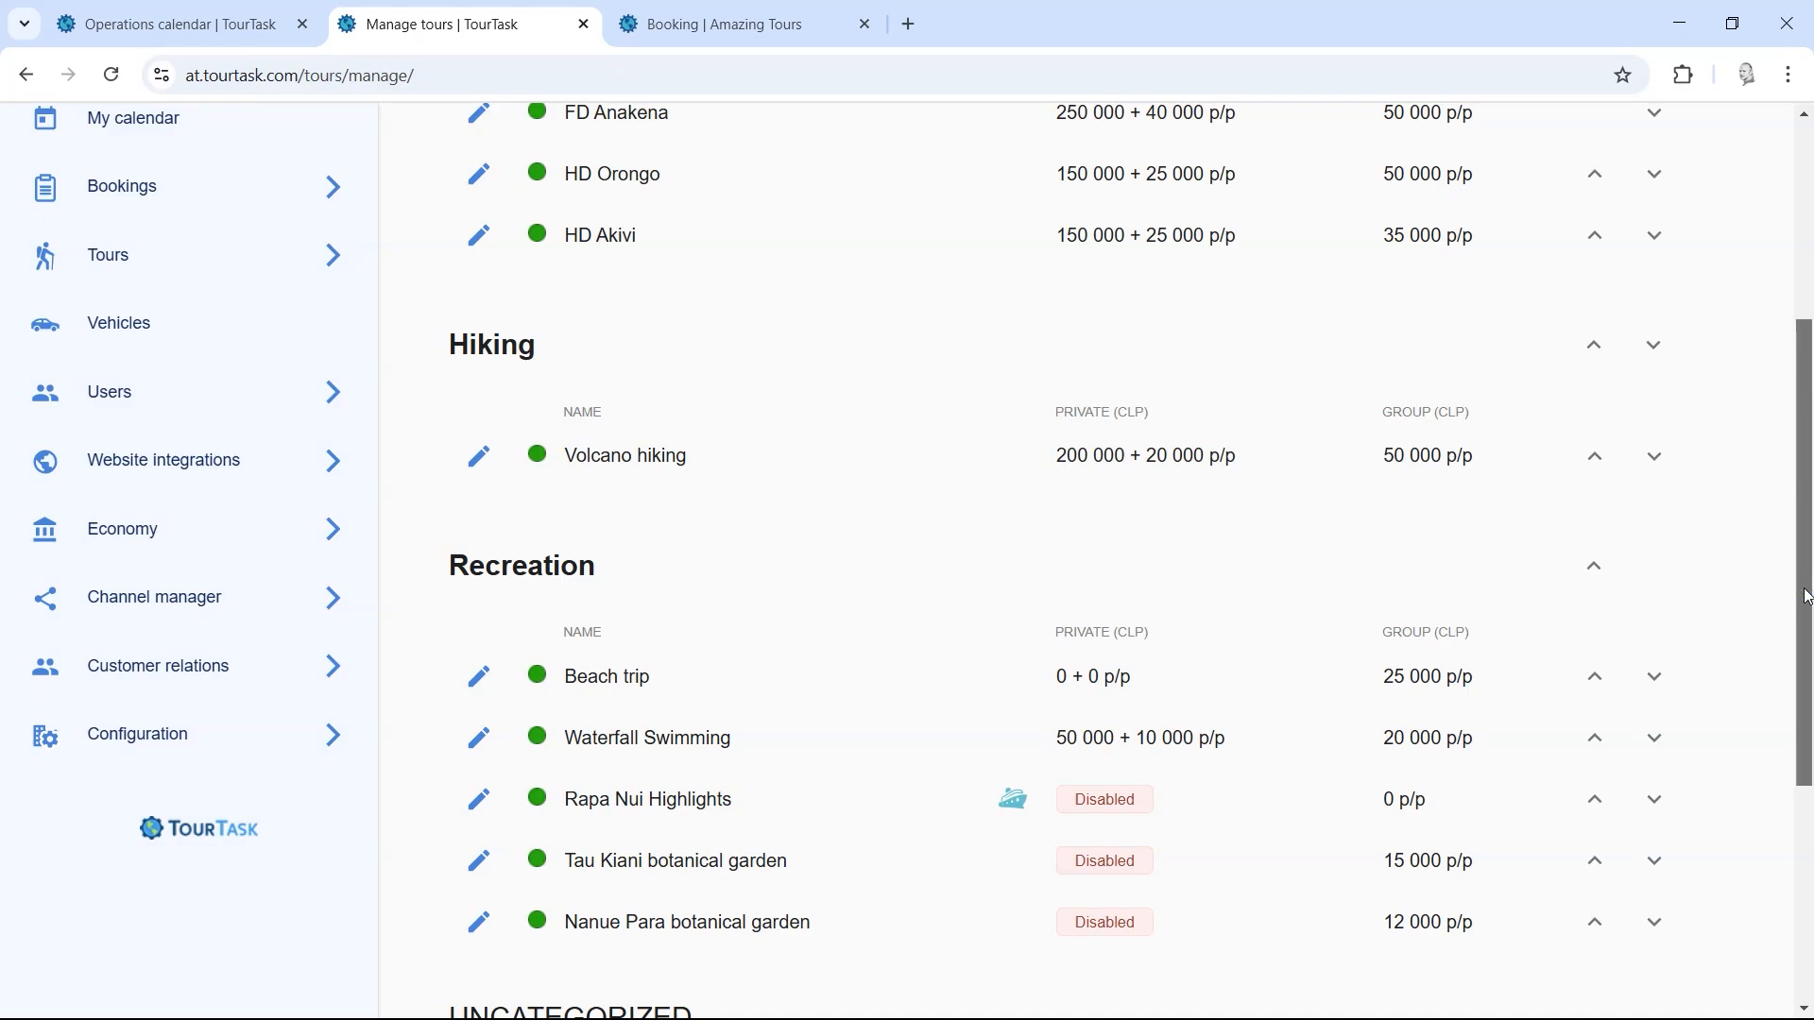
left_click_drag(1806, 597, 1804, 370)
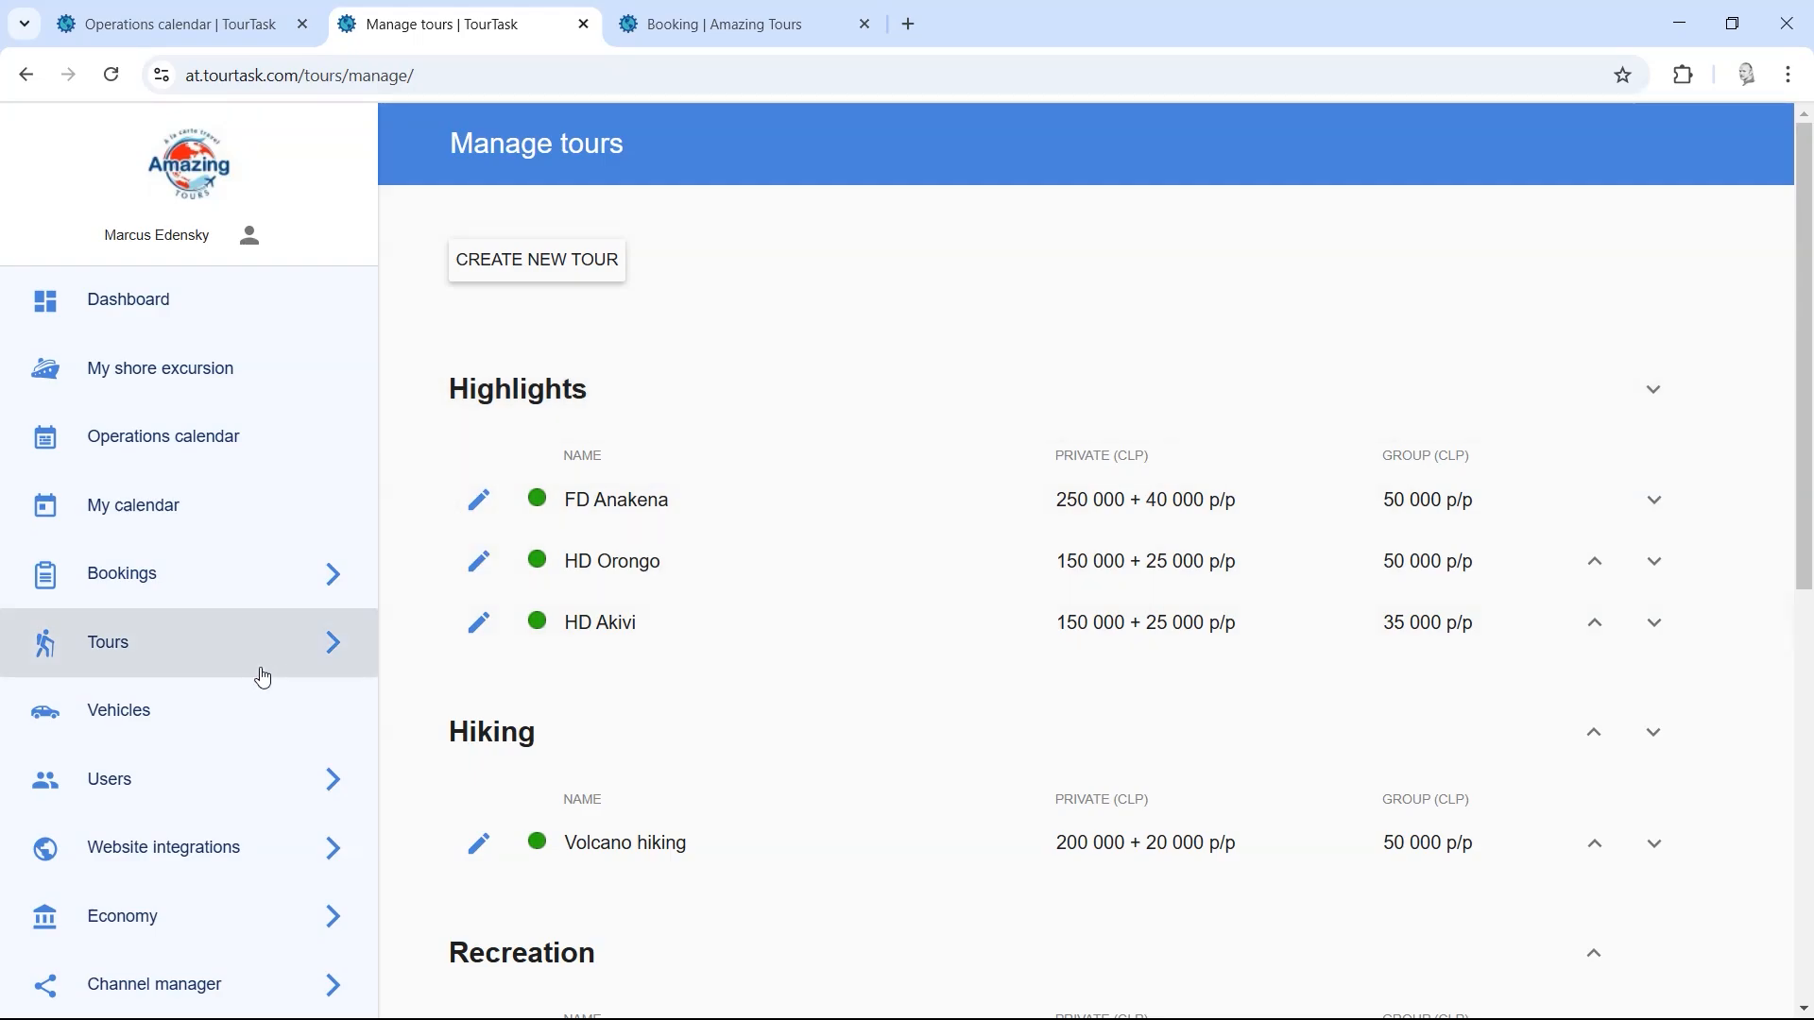
left_click(216, 647)
scroll(449, 668, "down", 5)
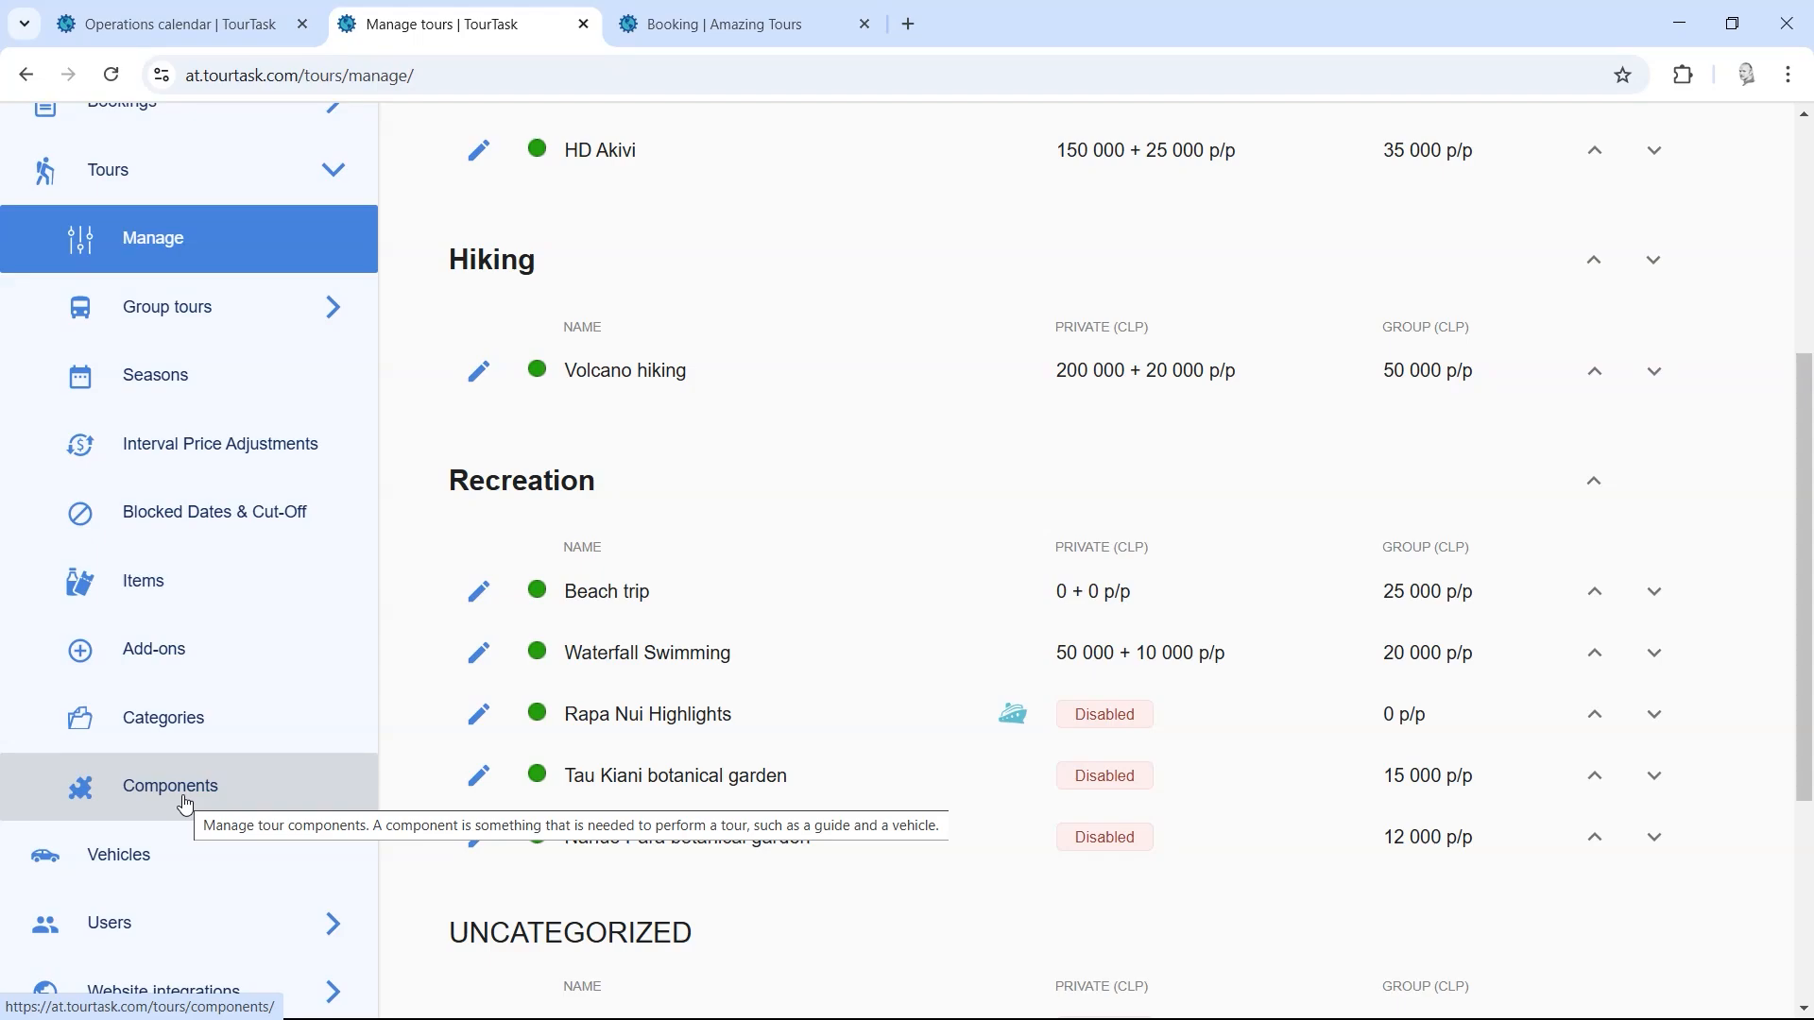
left_click(185, 804)
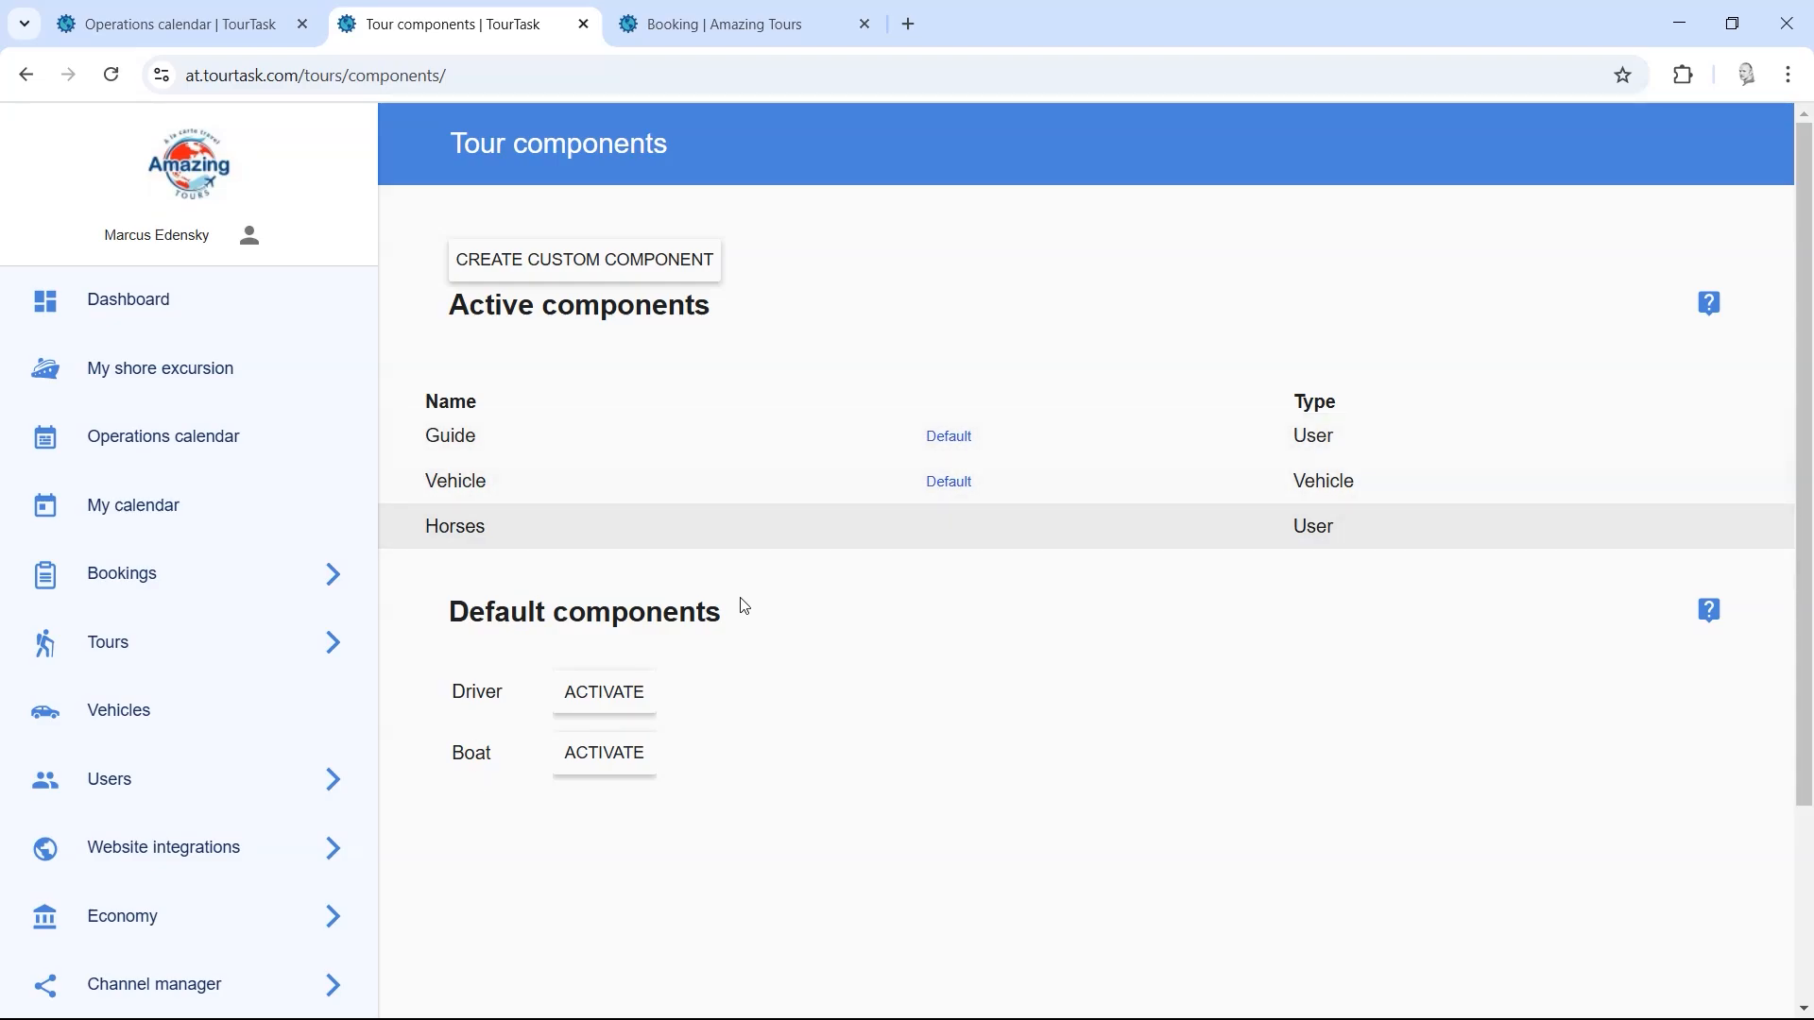
left_click(593, 700)
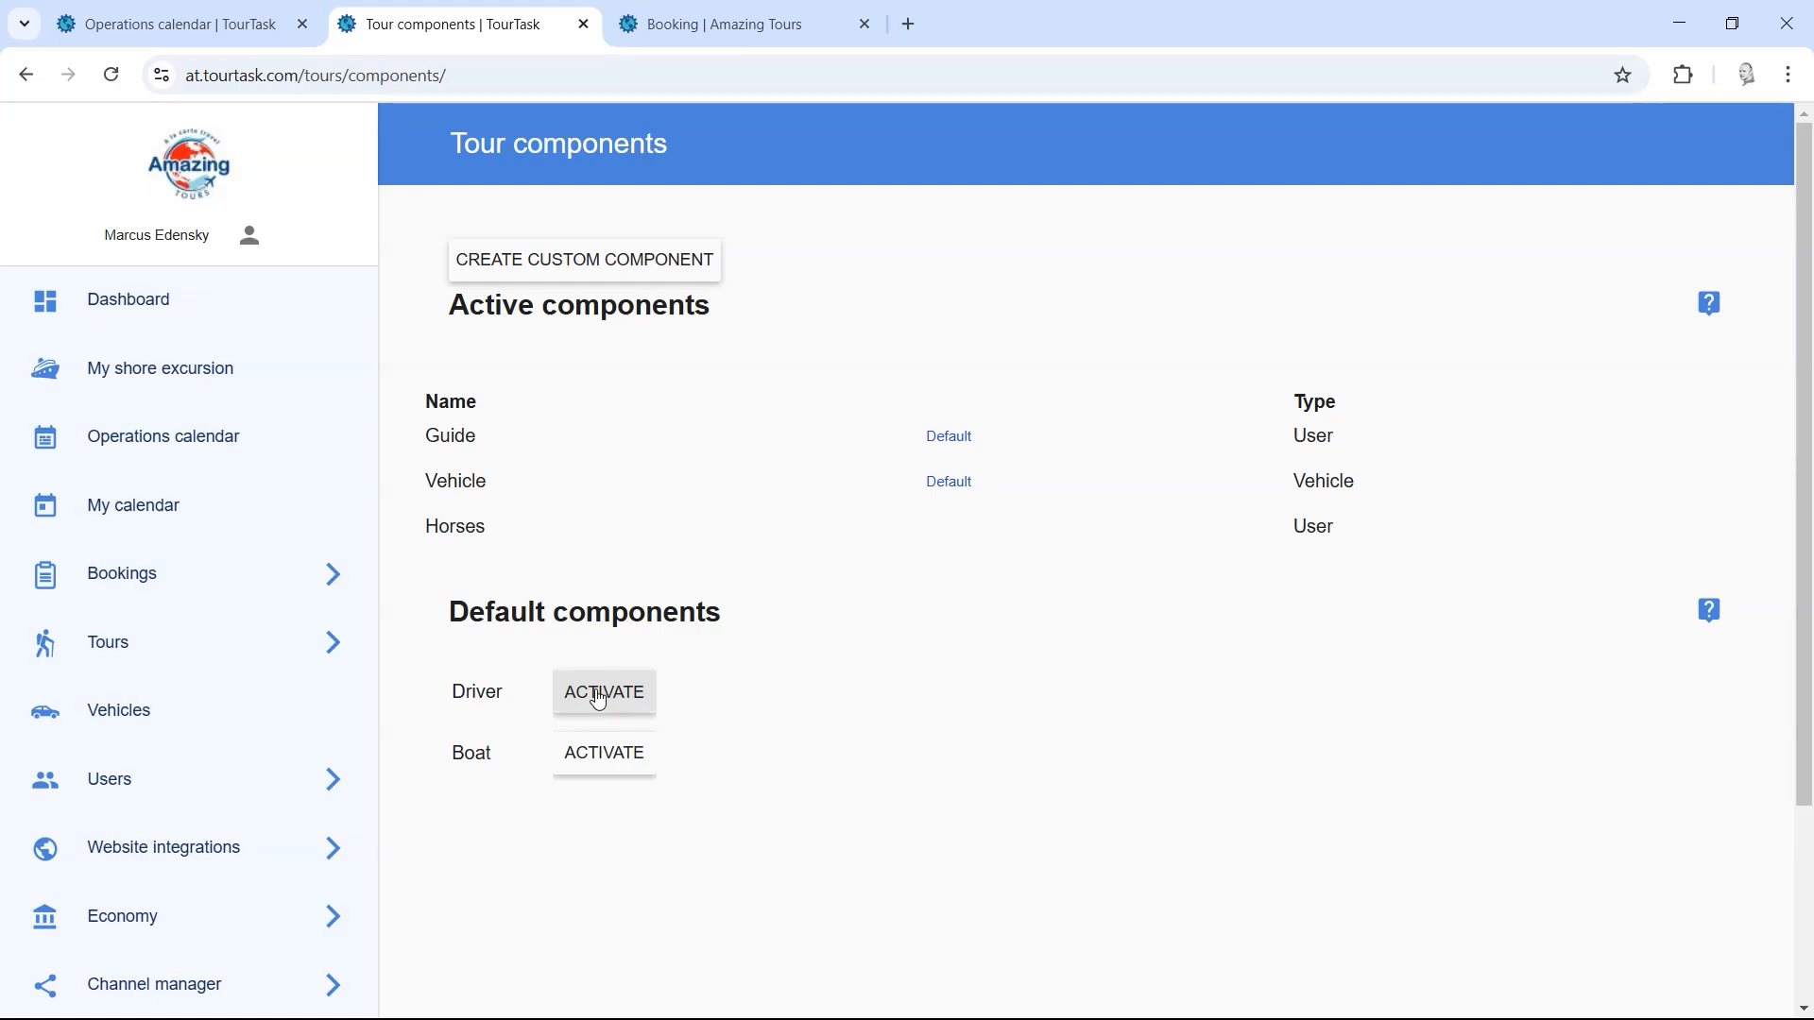
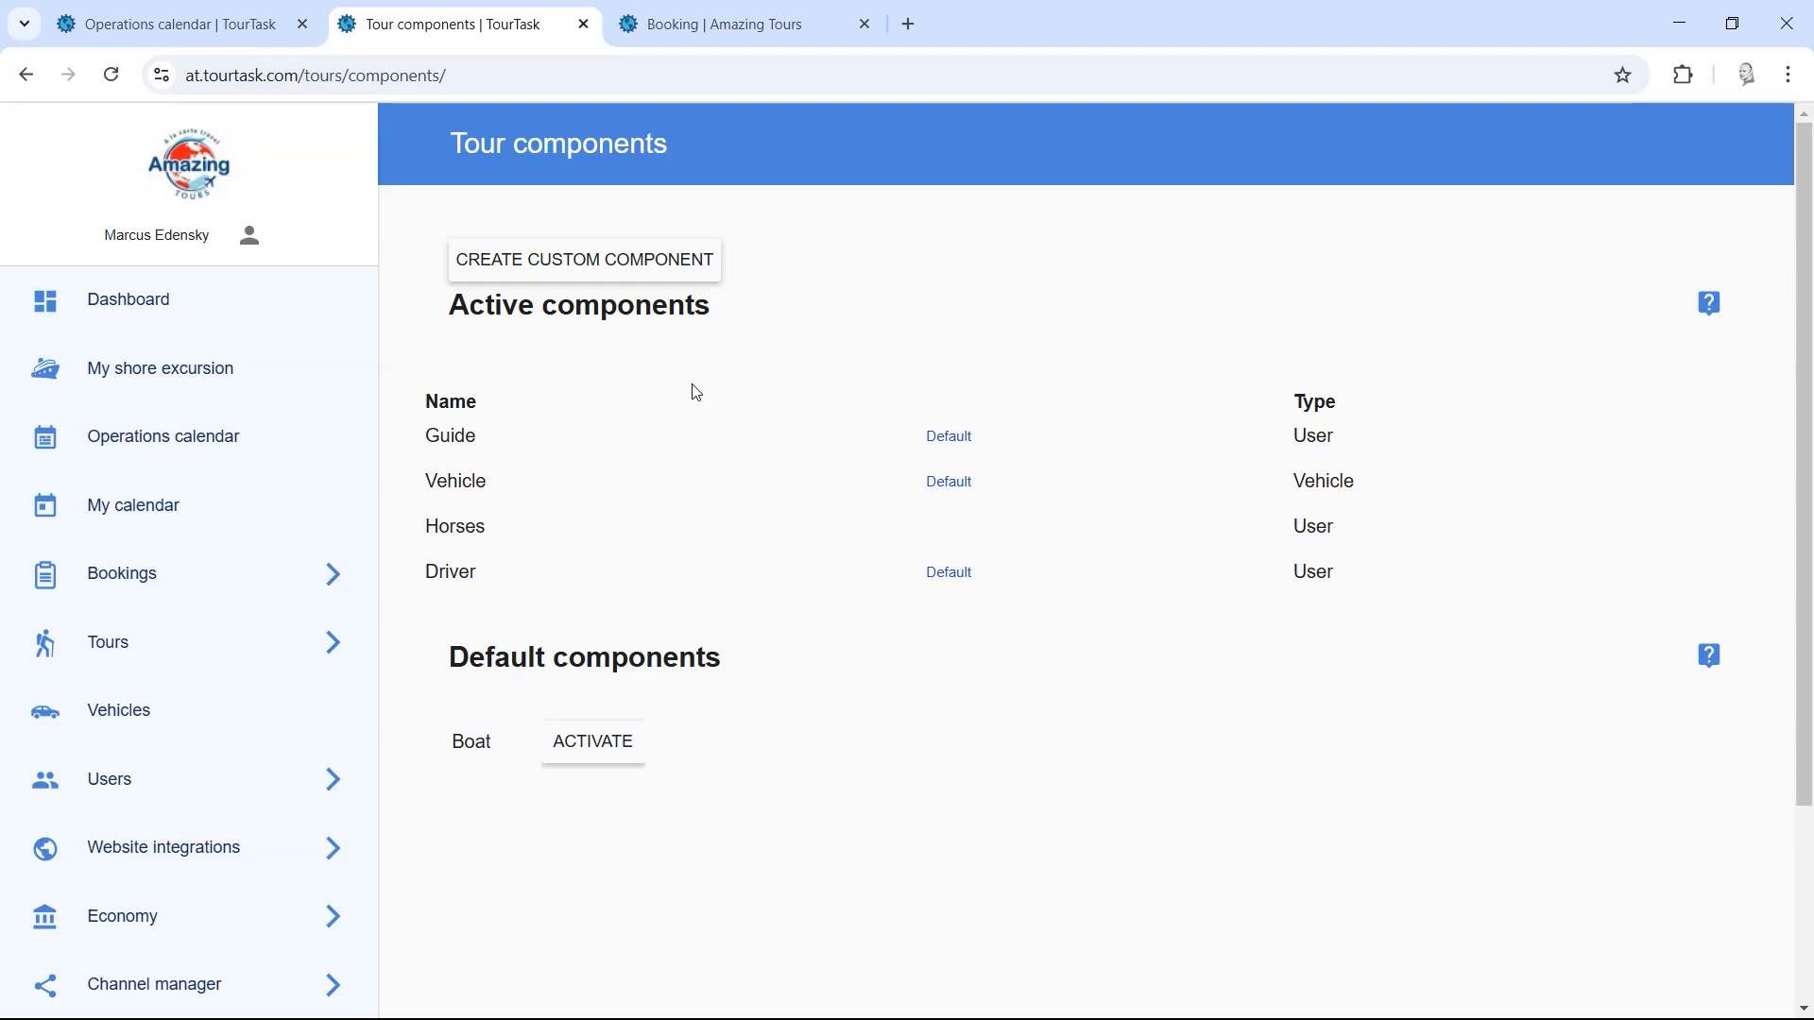
Step: Preview the custom component form in English and Spanish, close it unused, and go to the Operations calendar
left_click(565, 259)
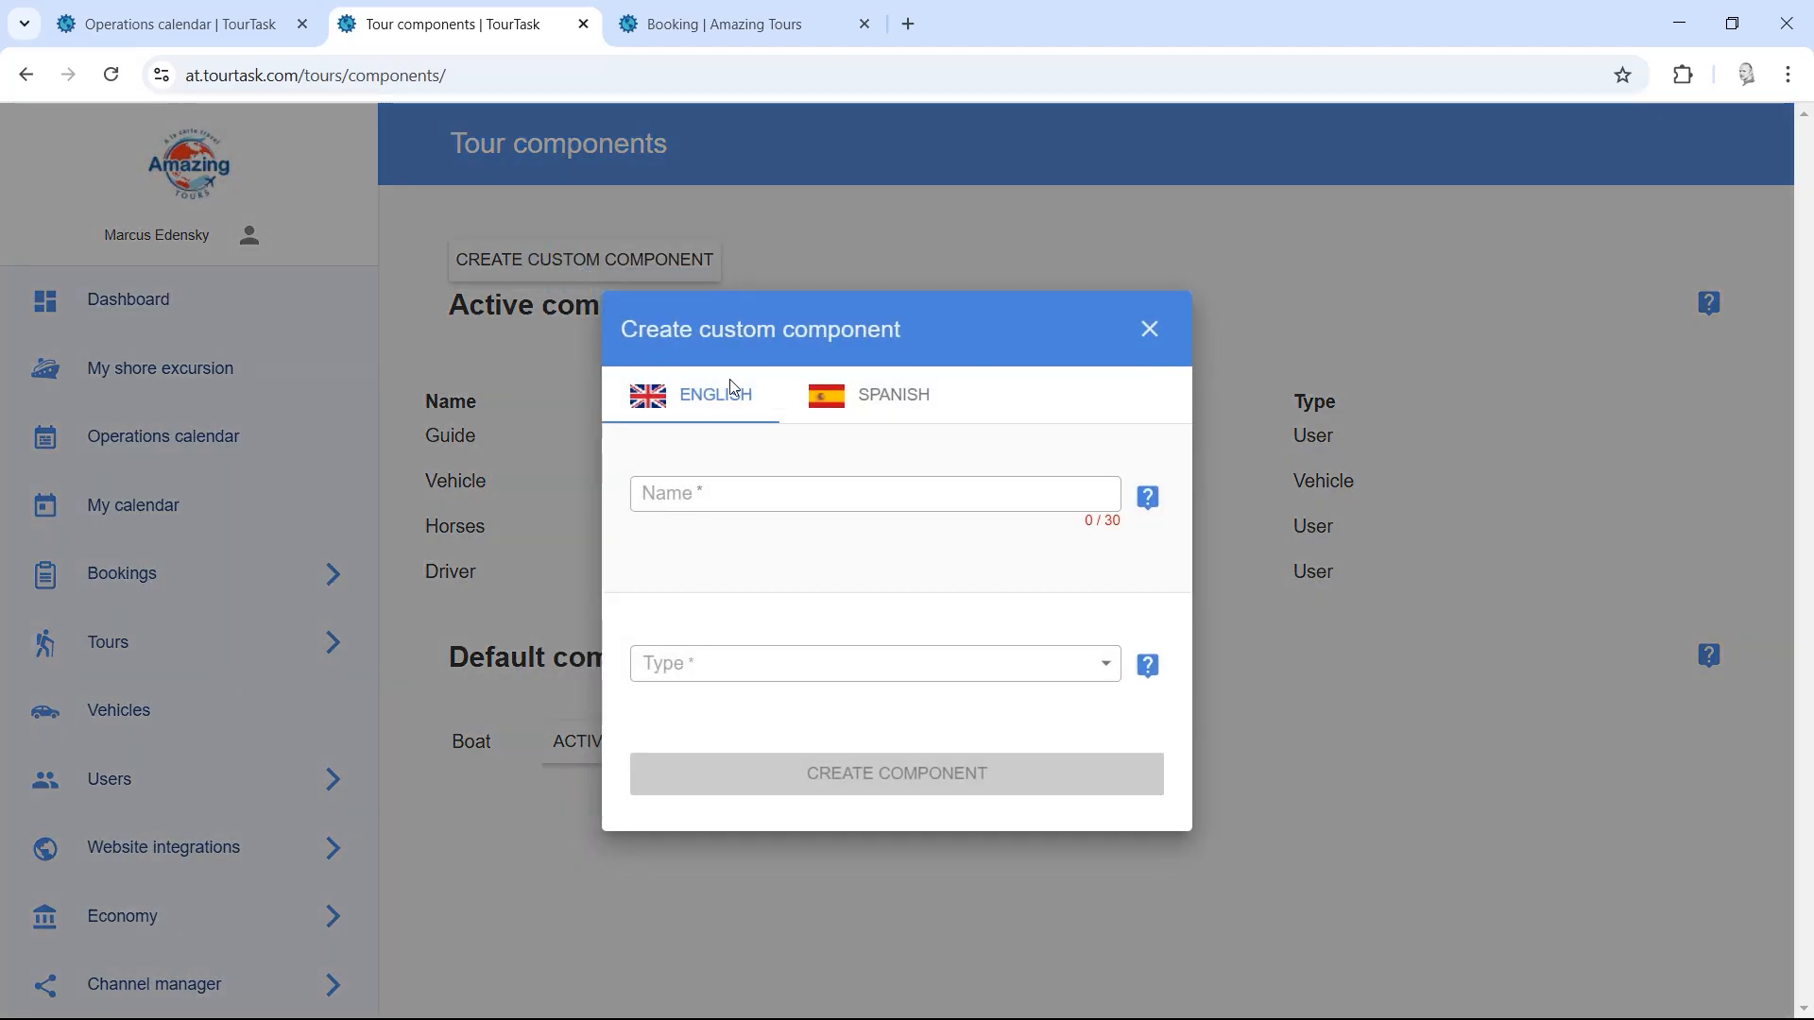
left_click(886, 399)
left_click(1150, 331)
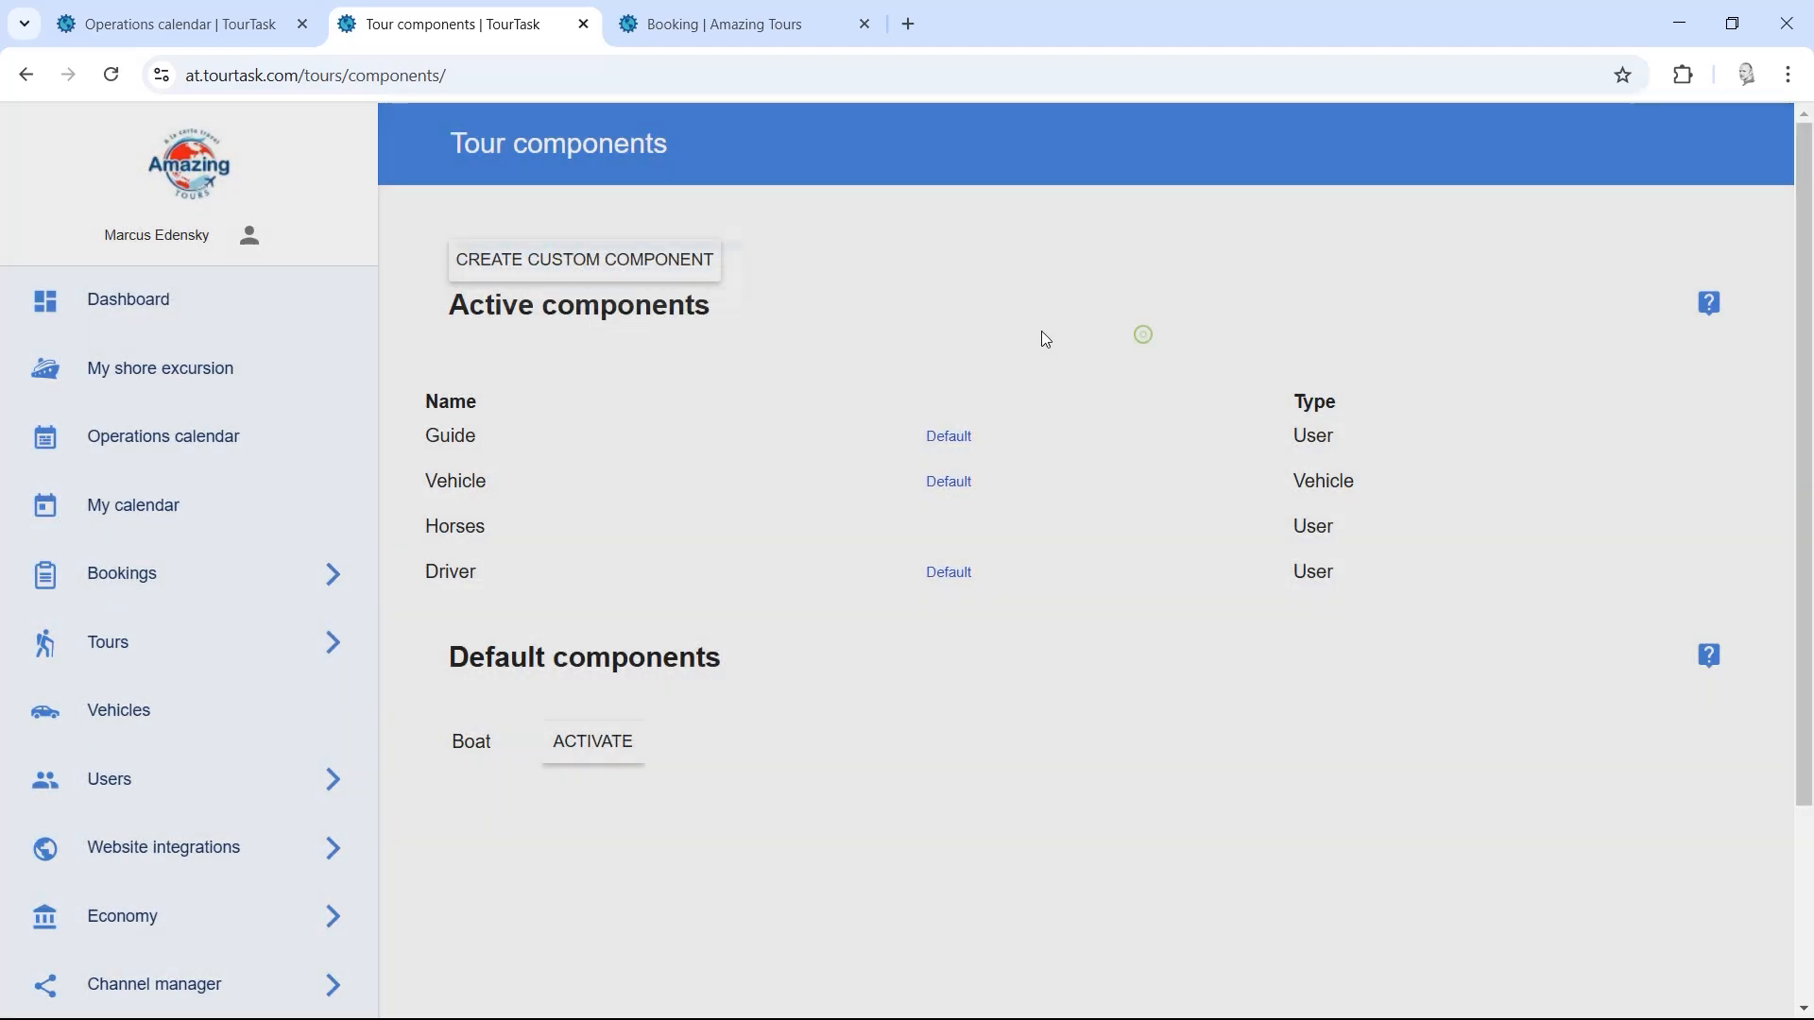
left_click(253, 449)
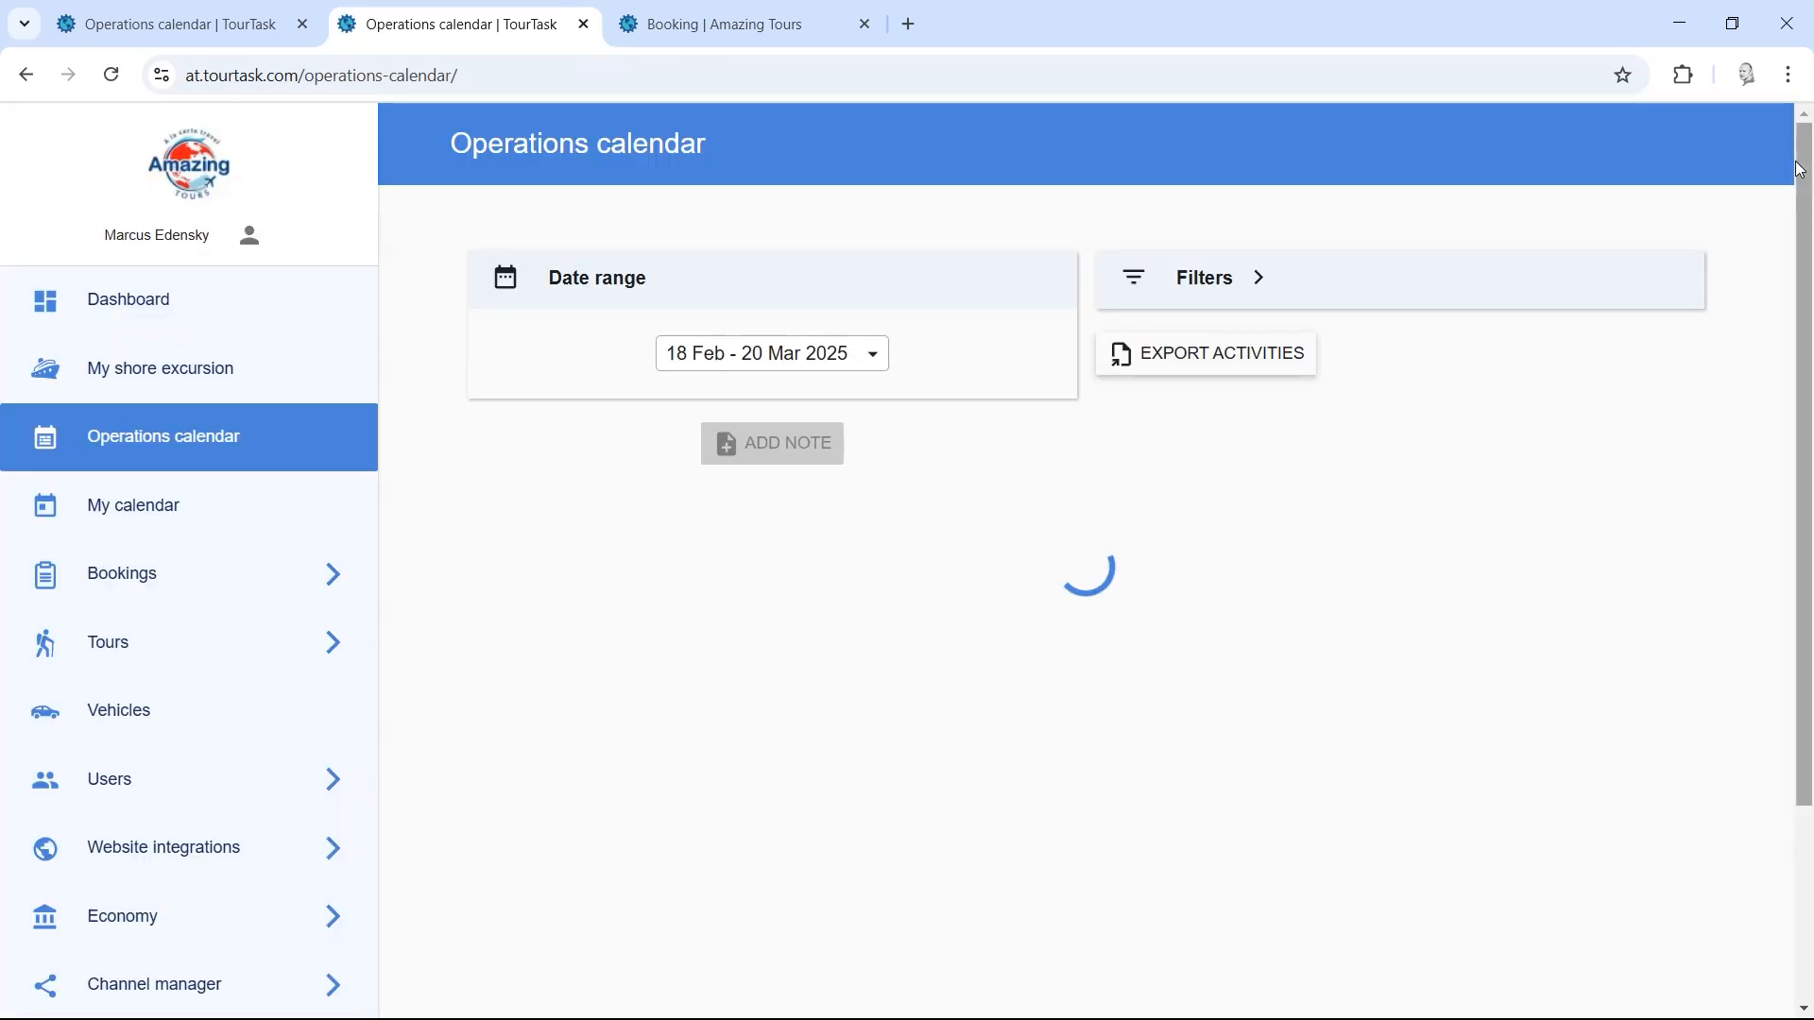
scroll(516, 139, "down", 5)
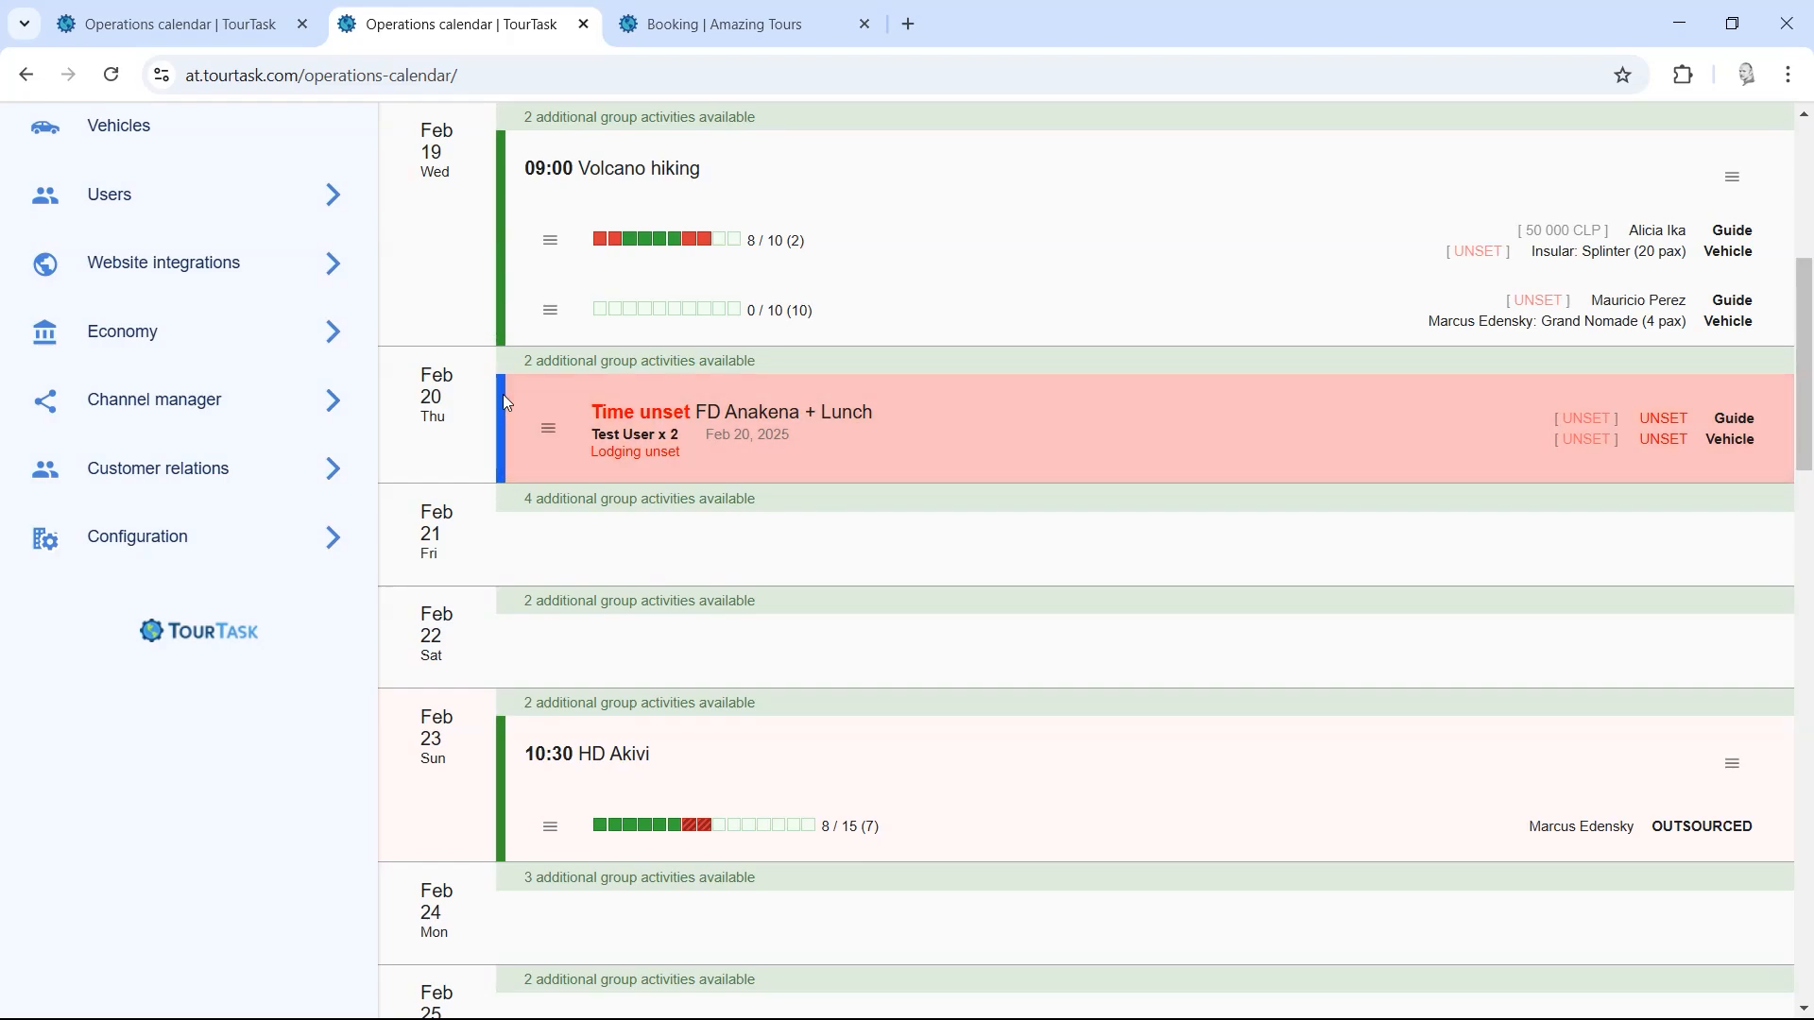
scroll(1672, 441, "up", 2)
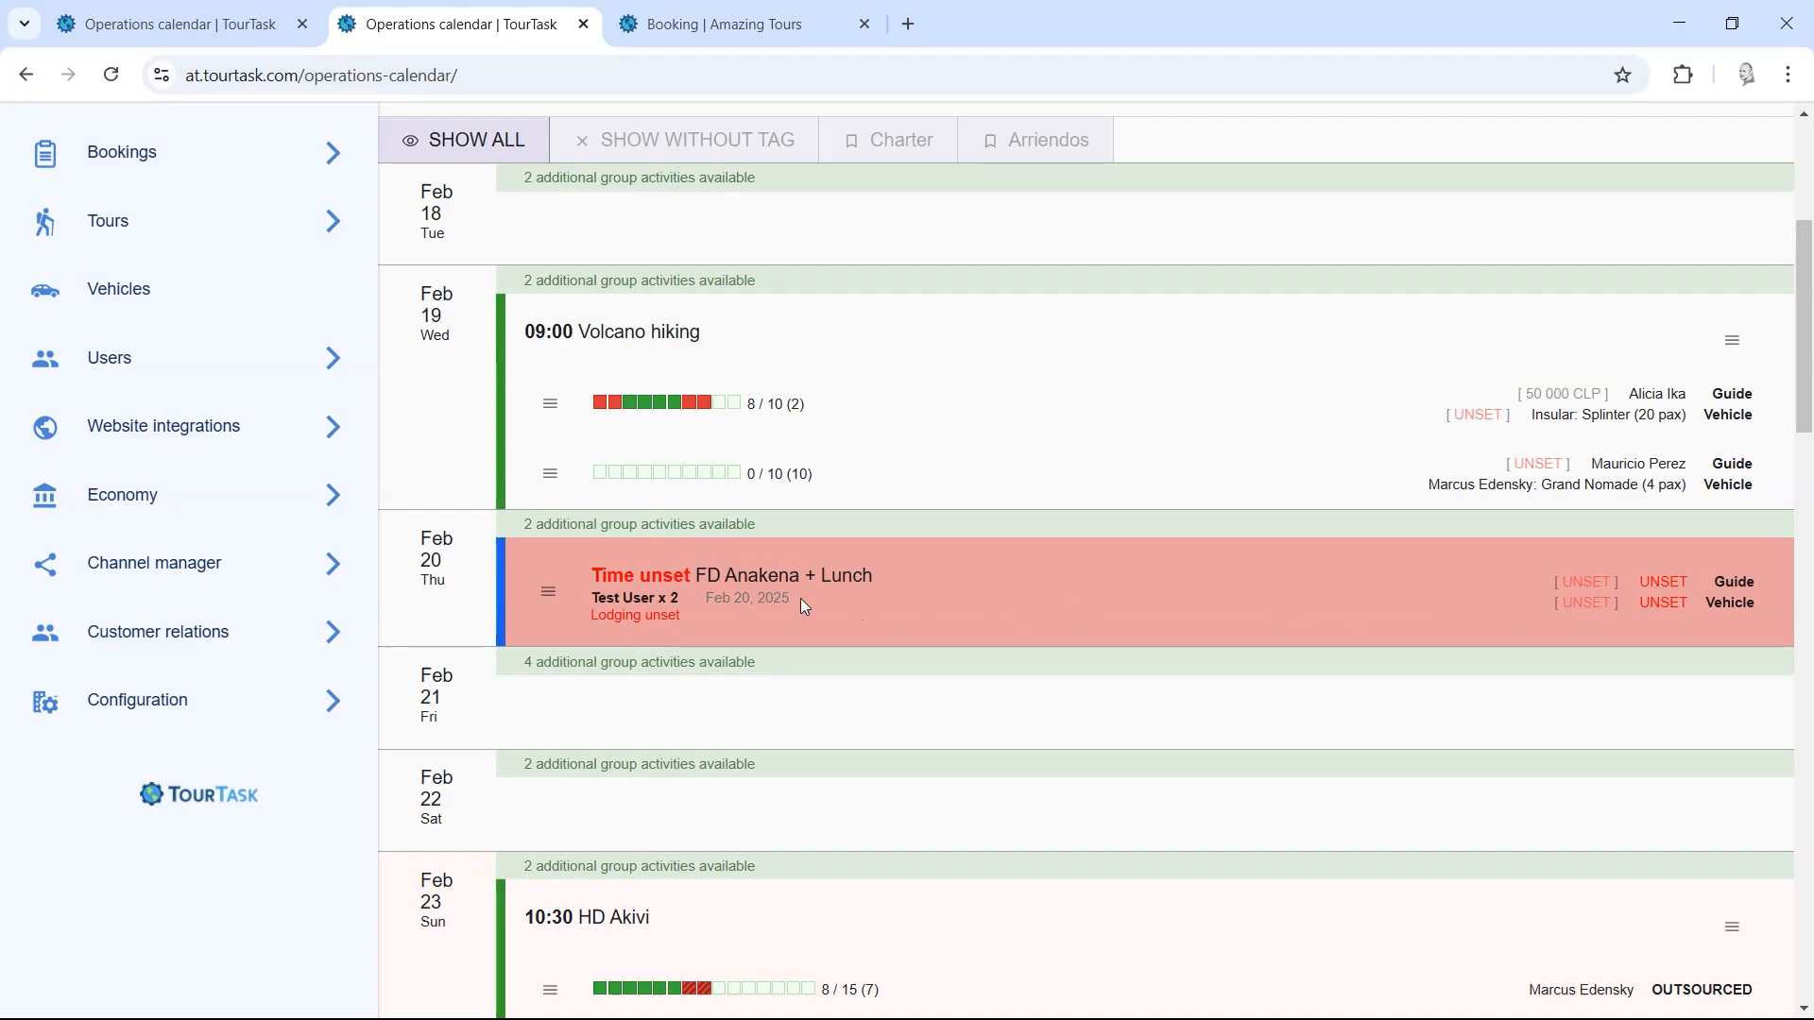
left_click_drag(690, 580, 590, 584)
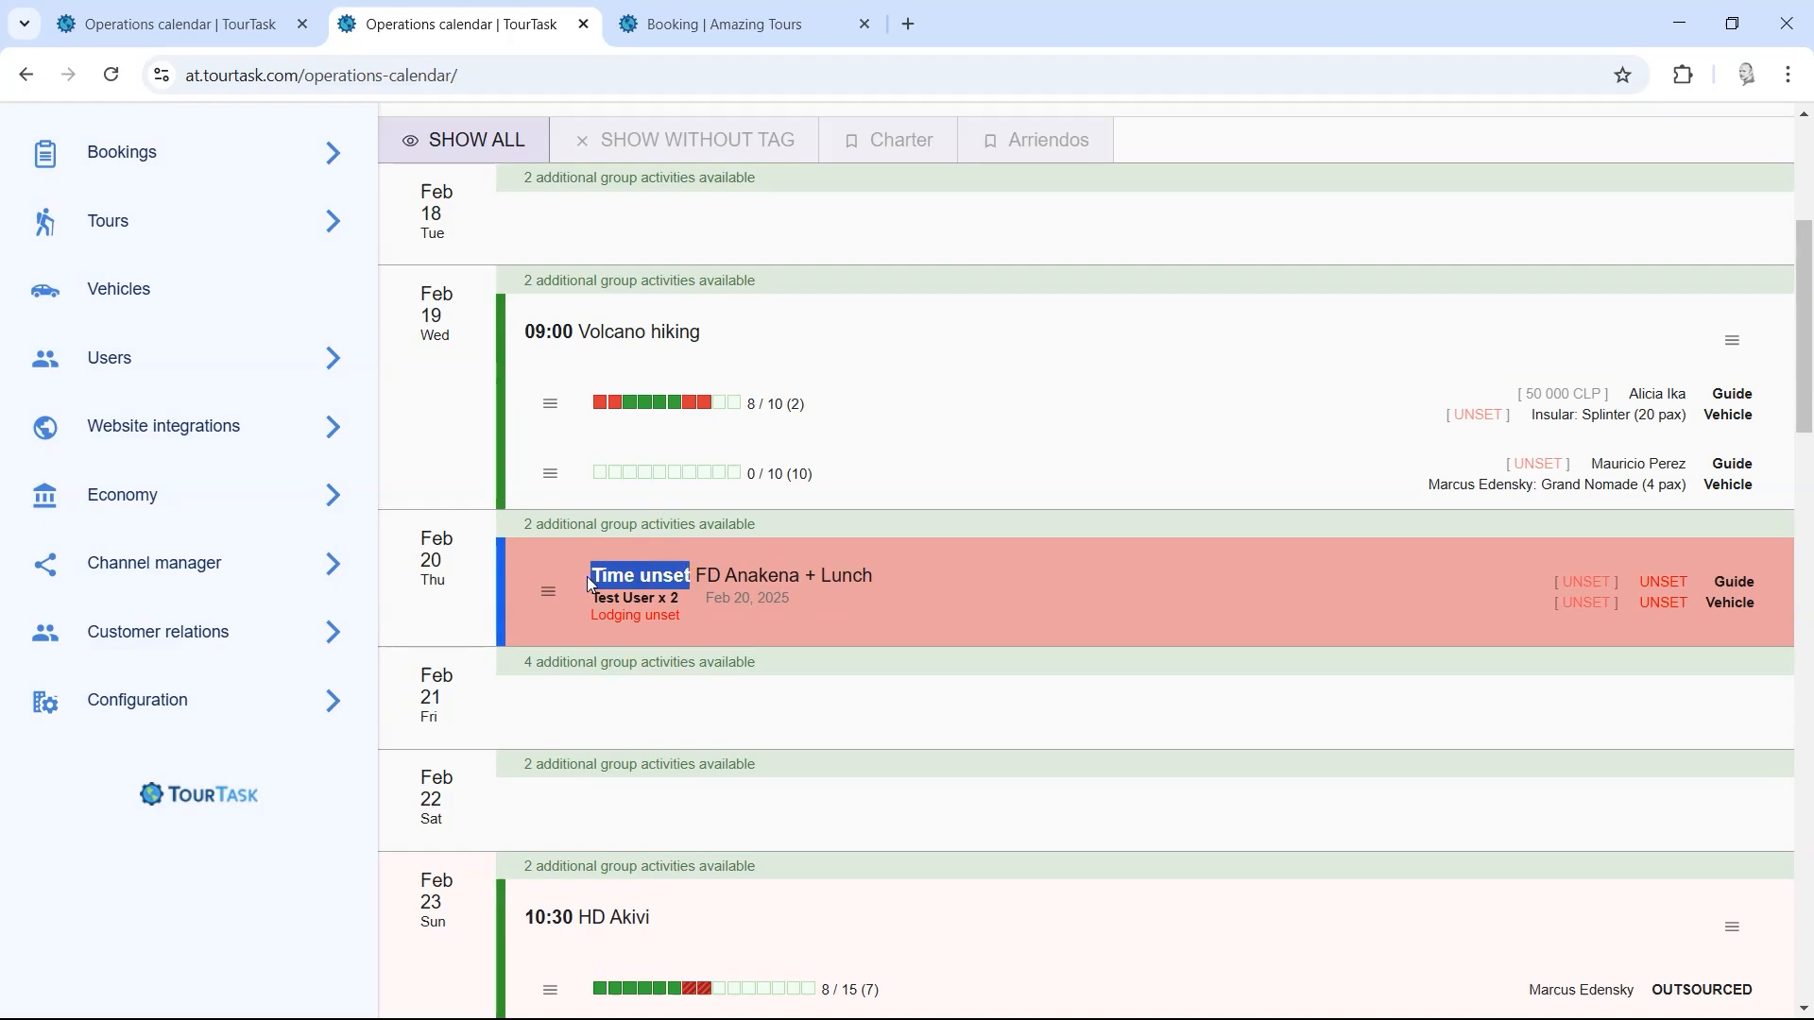
left_click(749, 575)
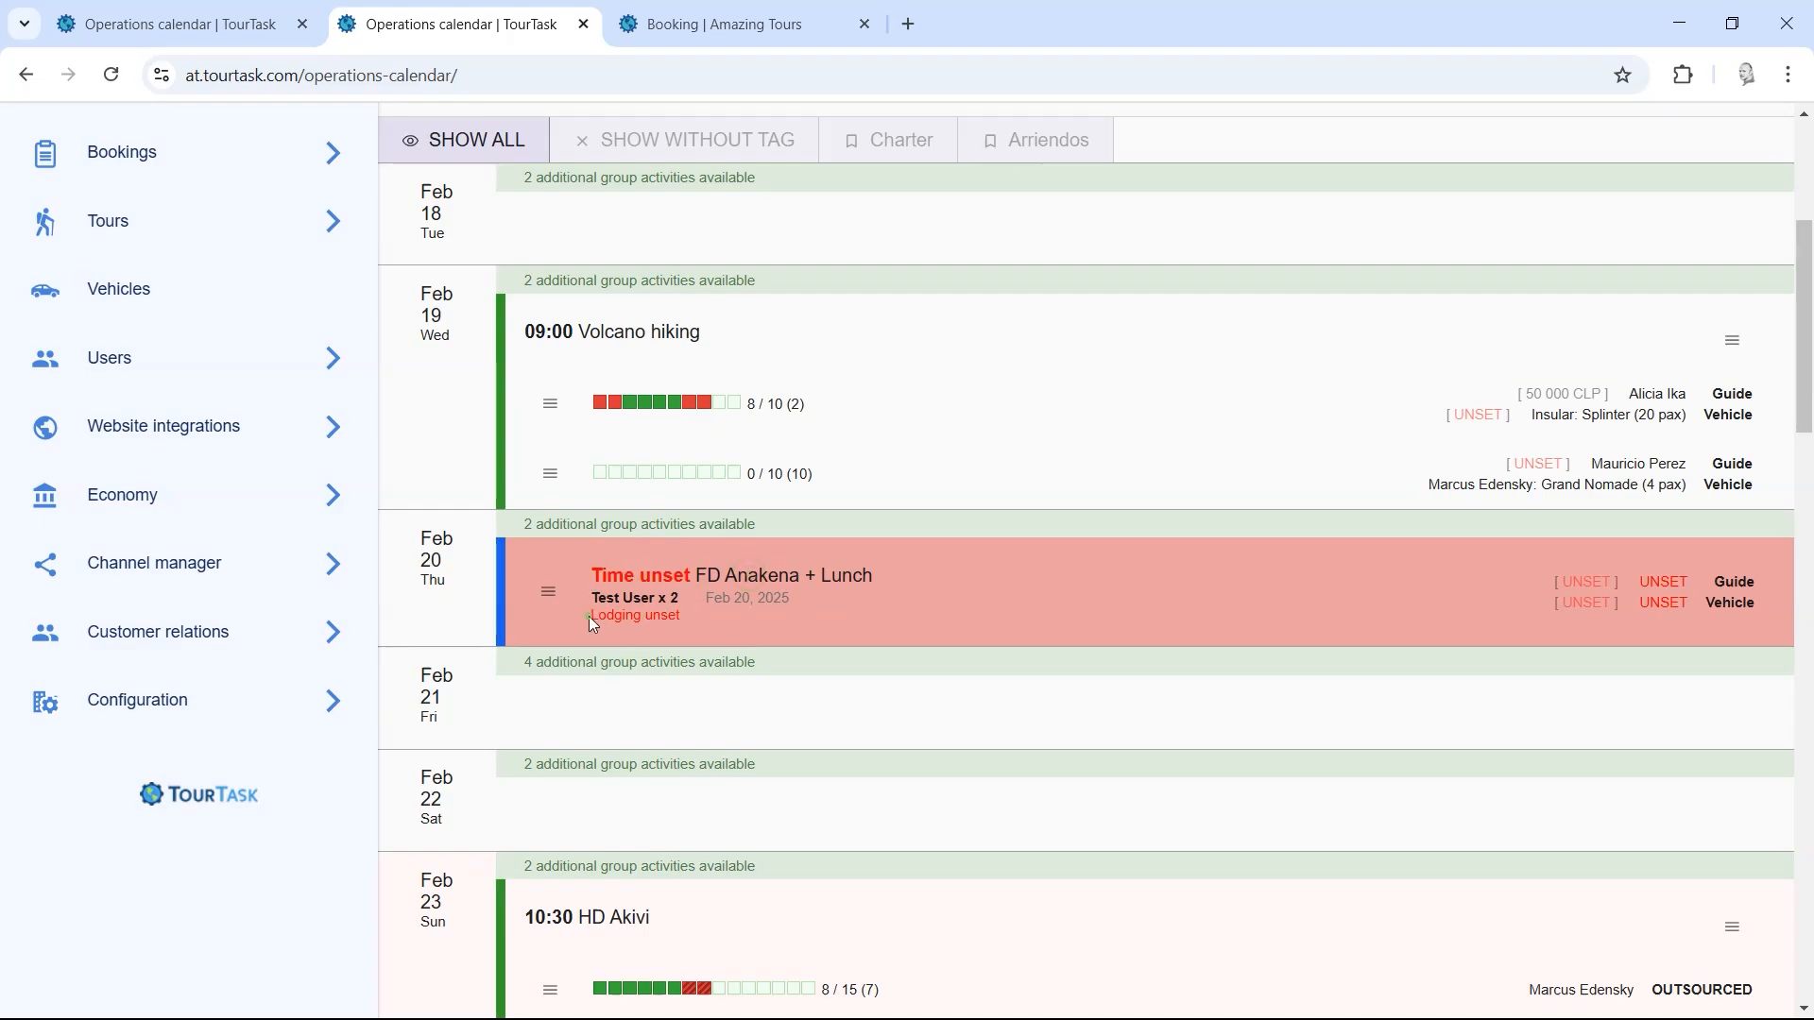
left_click_drag(588, 616, 684, 612)
left_click(689, 610)
left_click_drag(1804, 390, 1801, 495)
mouse_move(696, 534)
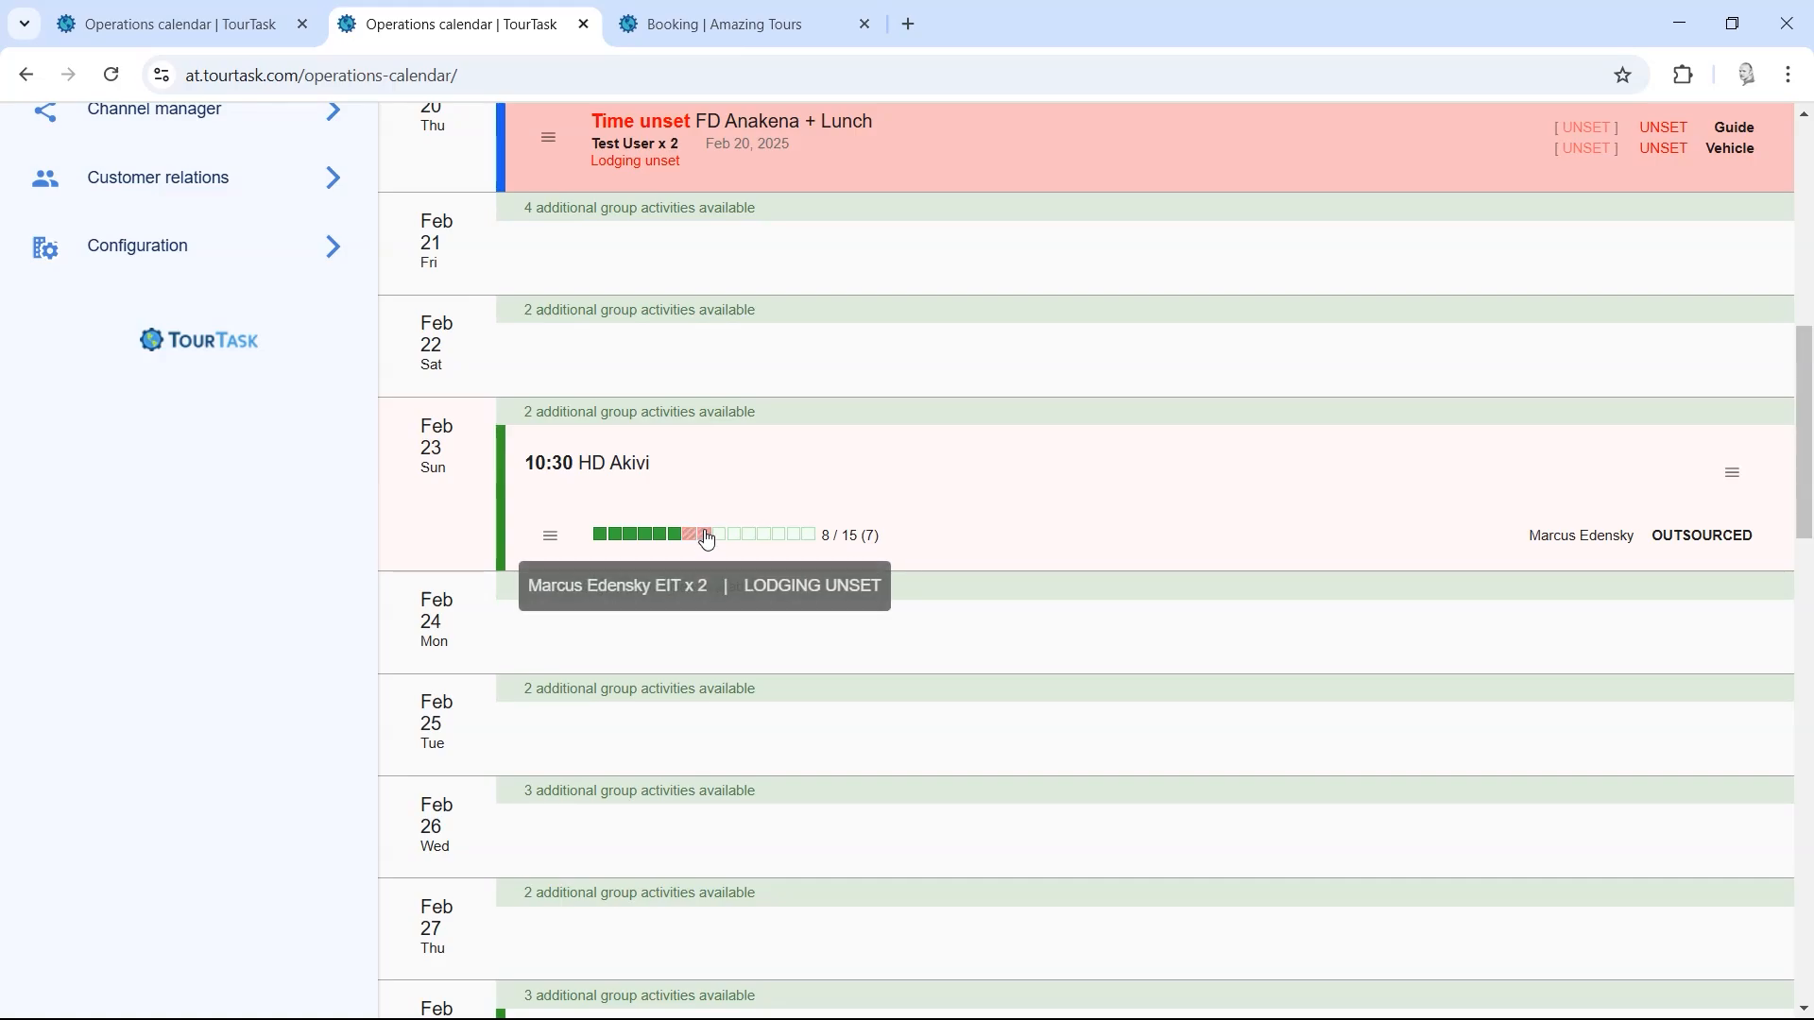
scroll(1803, 407, "up", 3)
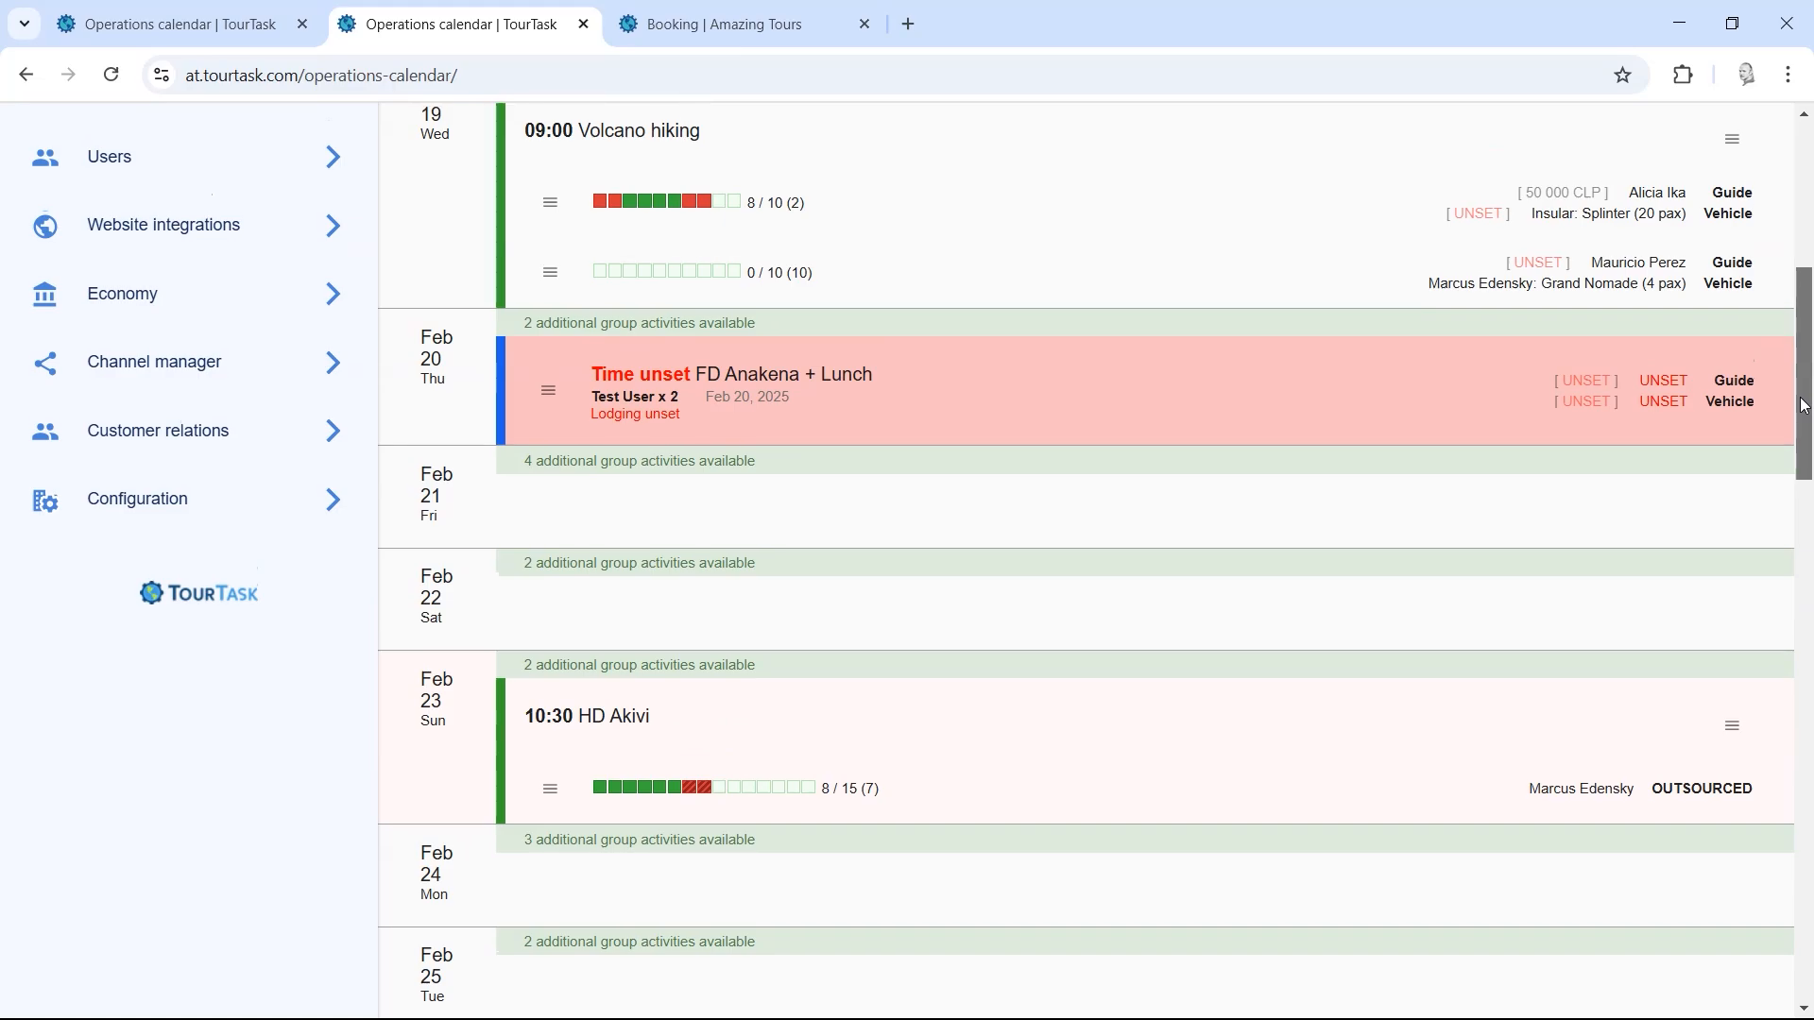
left_click_drag(1803, 406, 1803, 451)
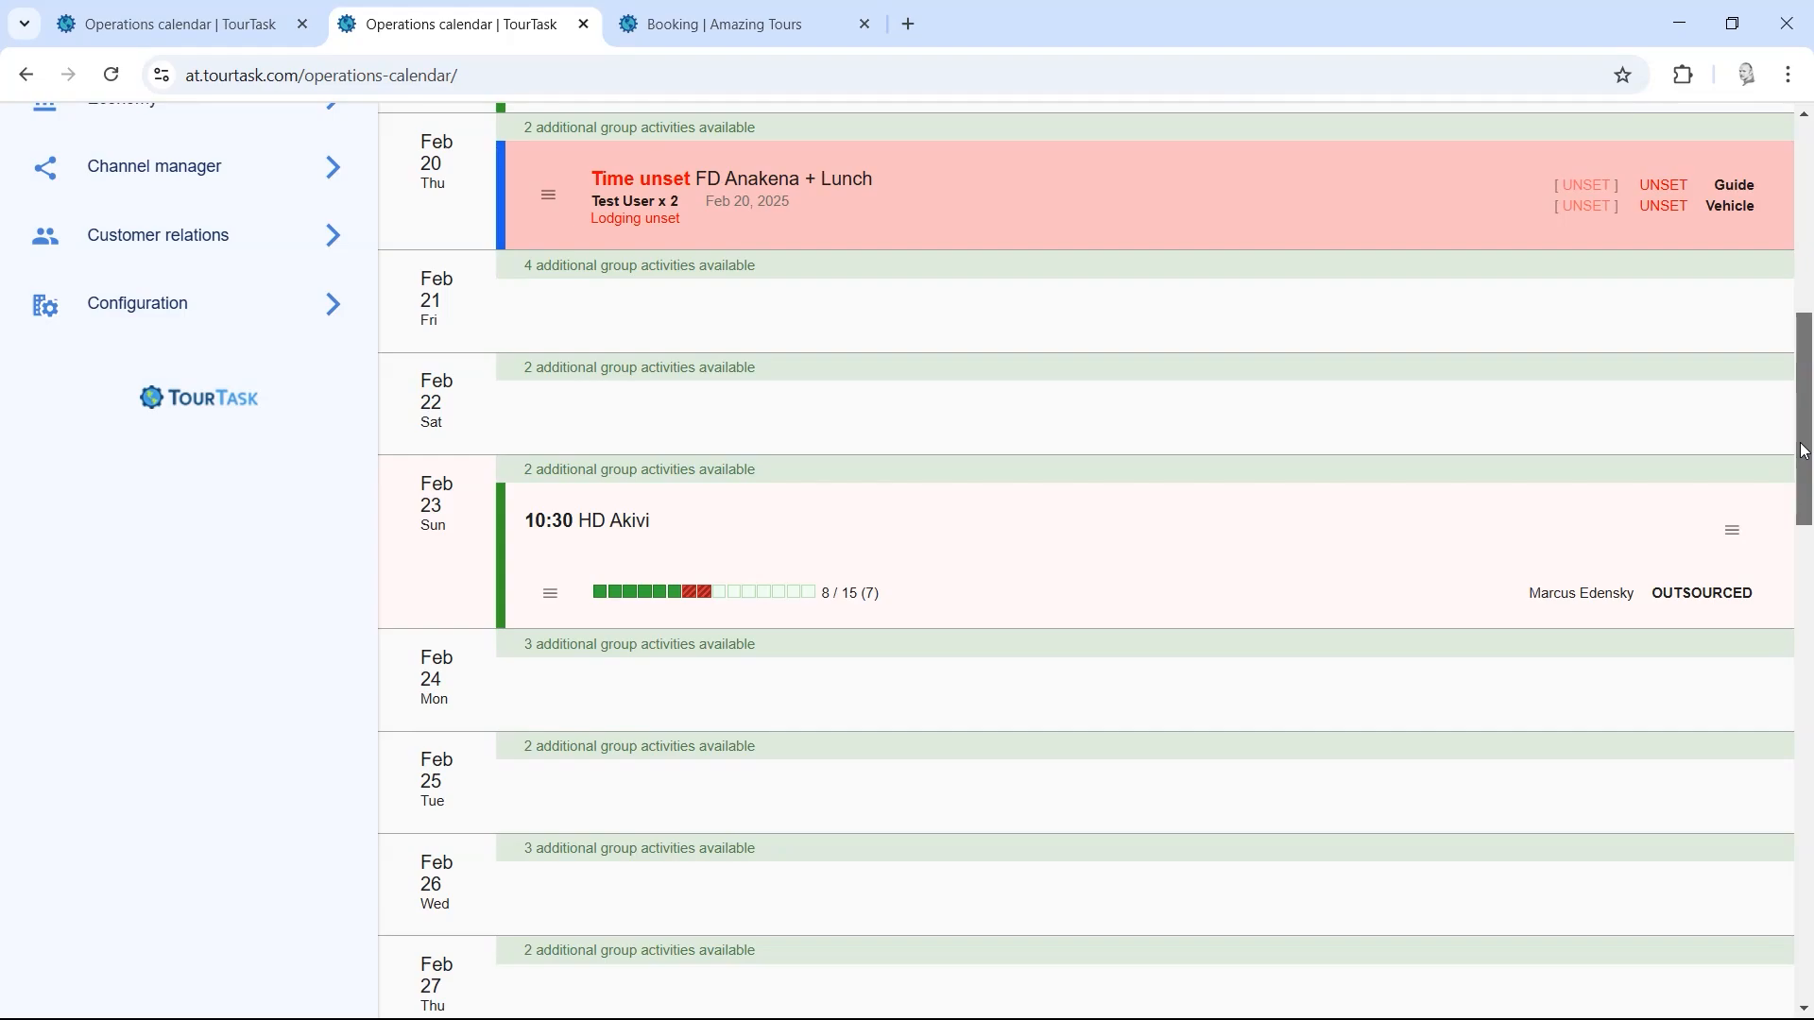
left_click_drag(1803, 451, 1803, 470)
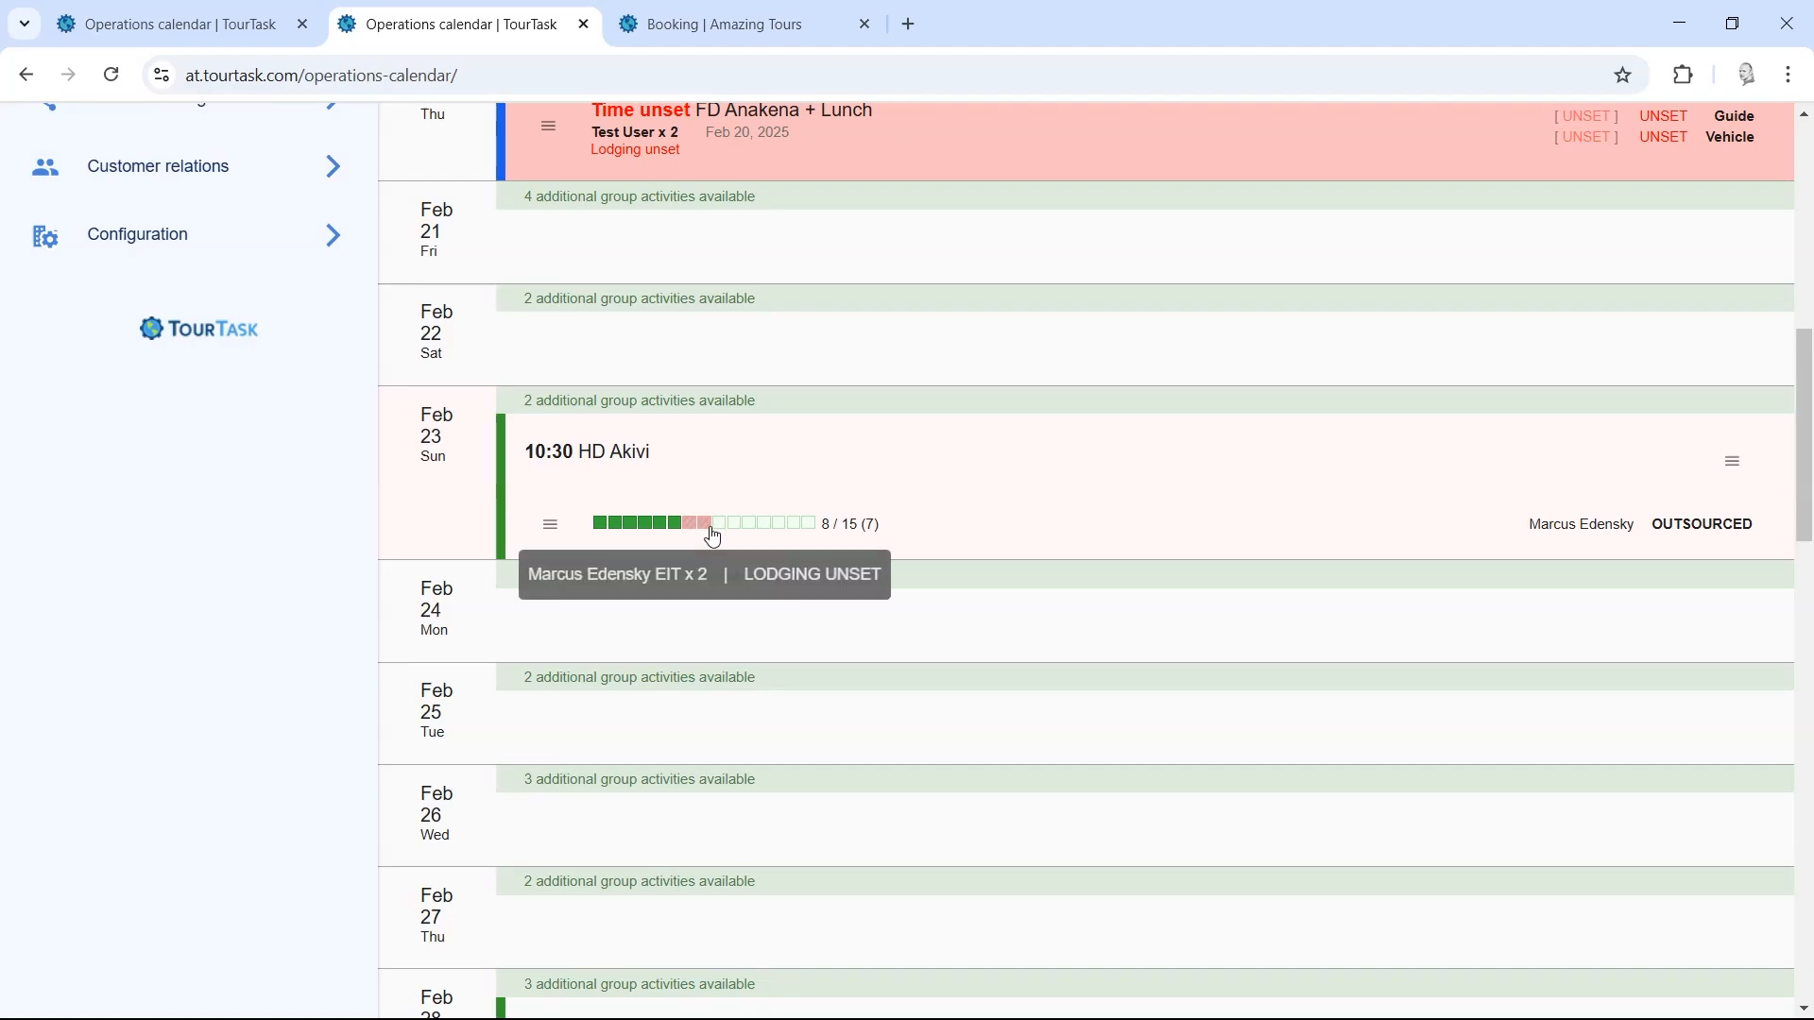
left_click_drag(1806, 448, 1803, 379)
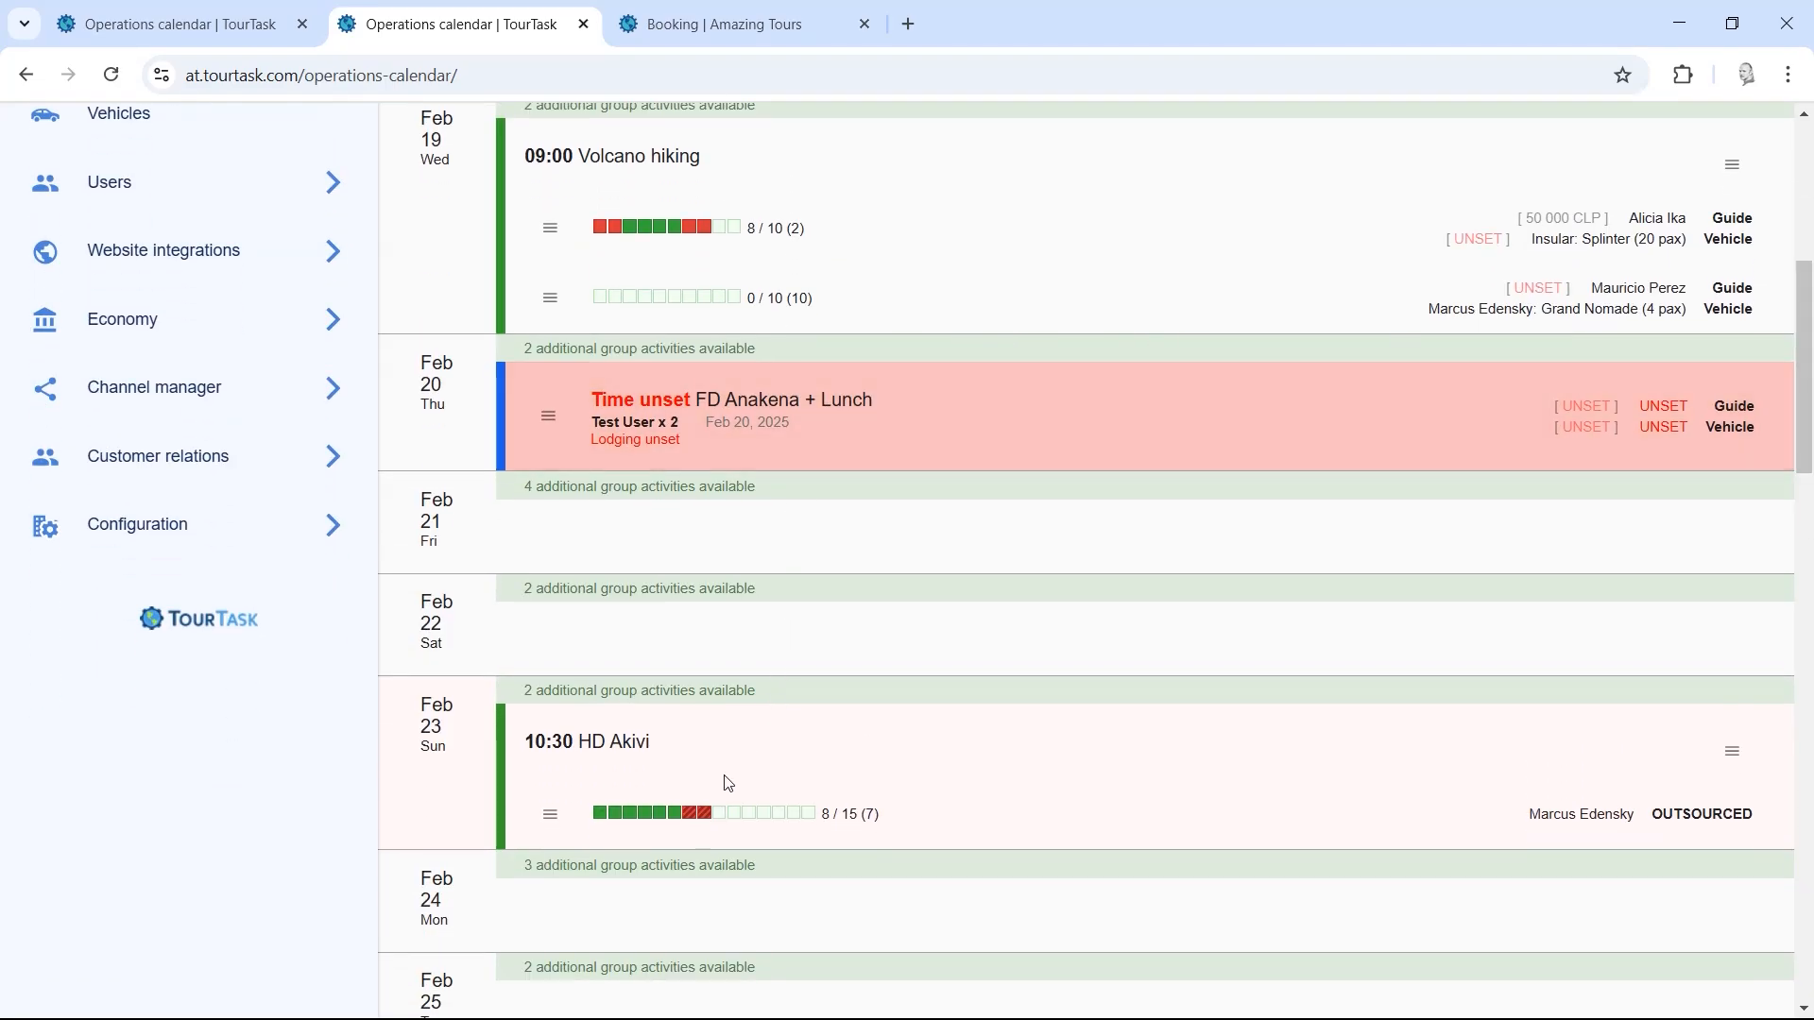
mouse_move(694, 824)
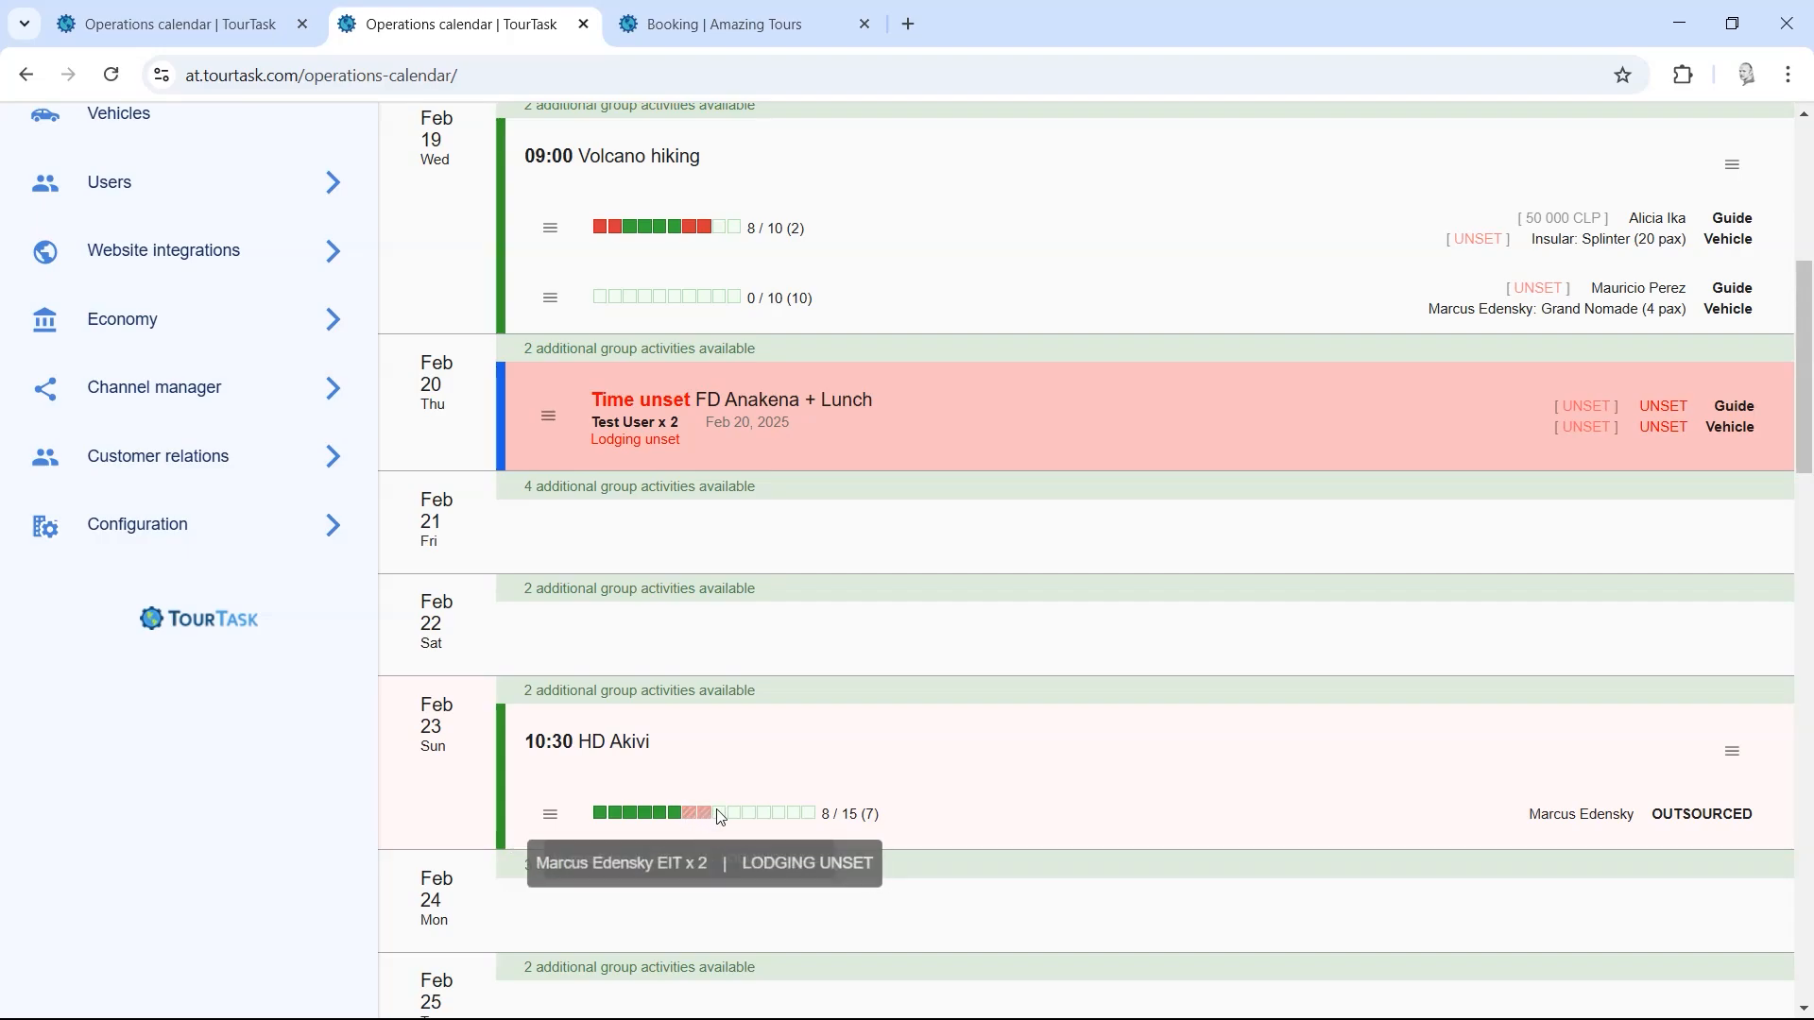
mouse_move(690, 240)
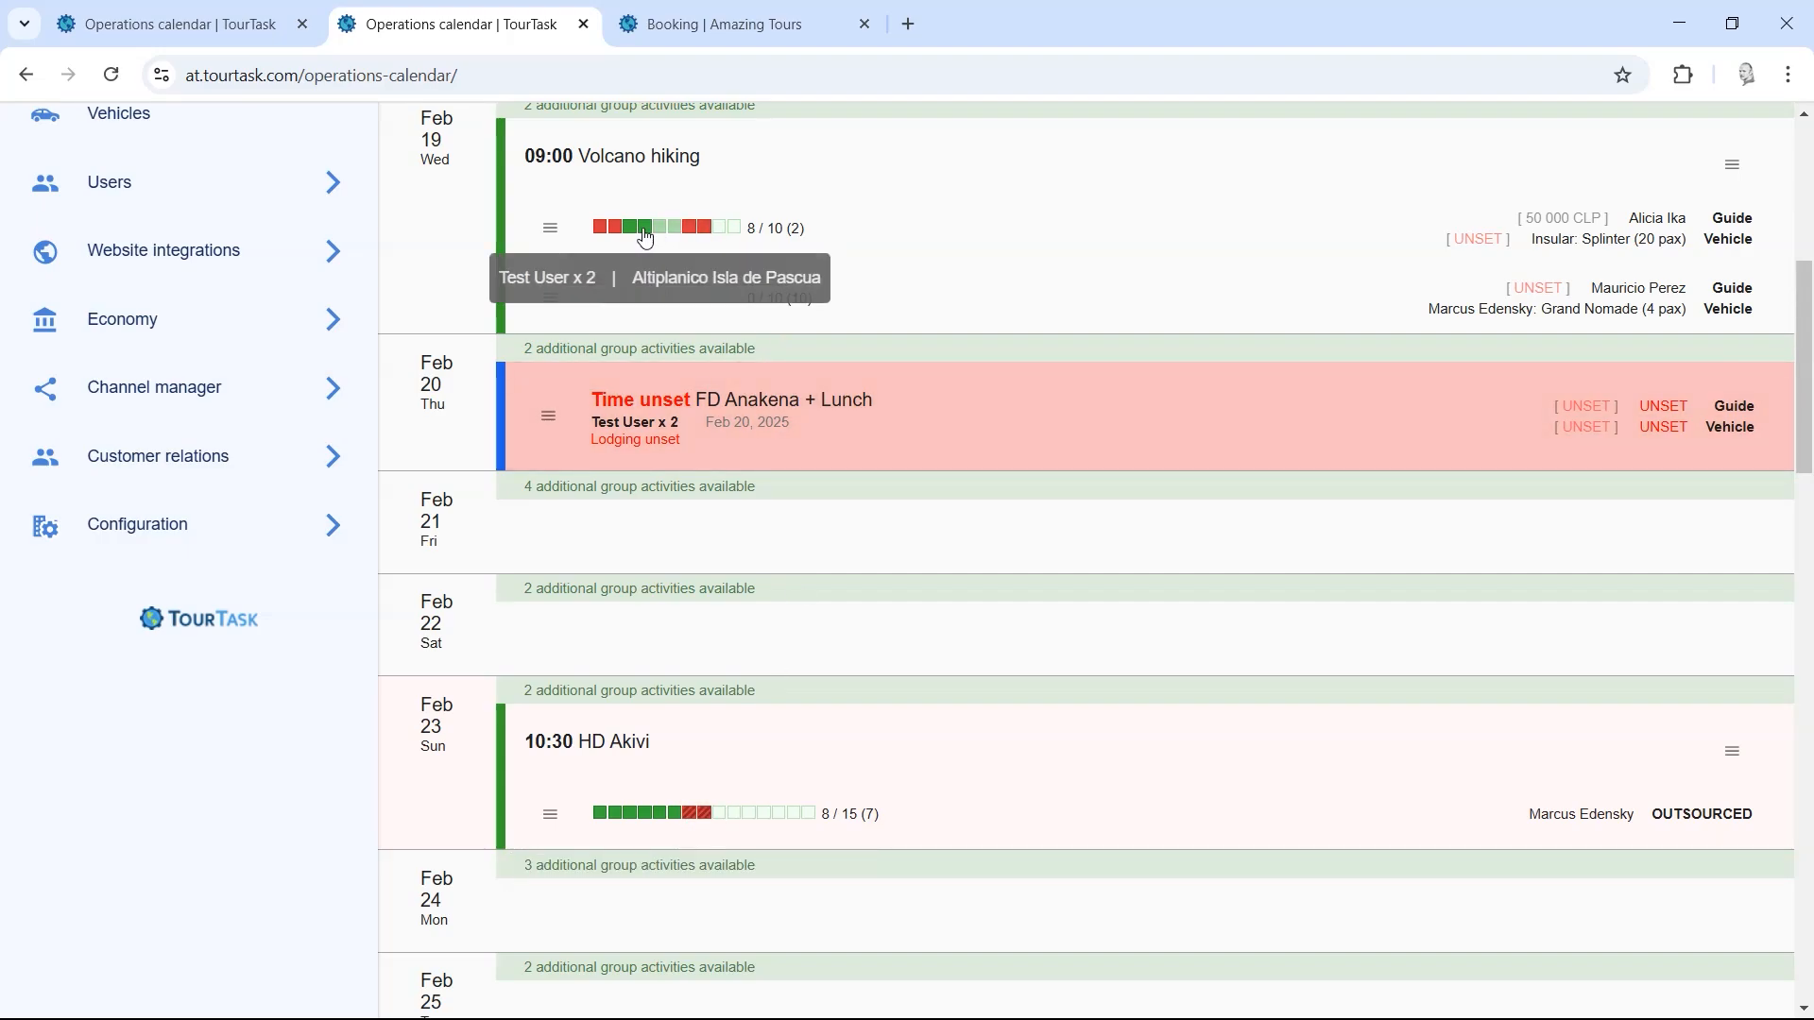
mouse_move(604, 234)
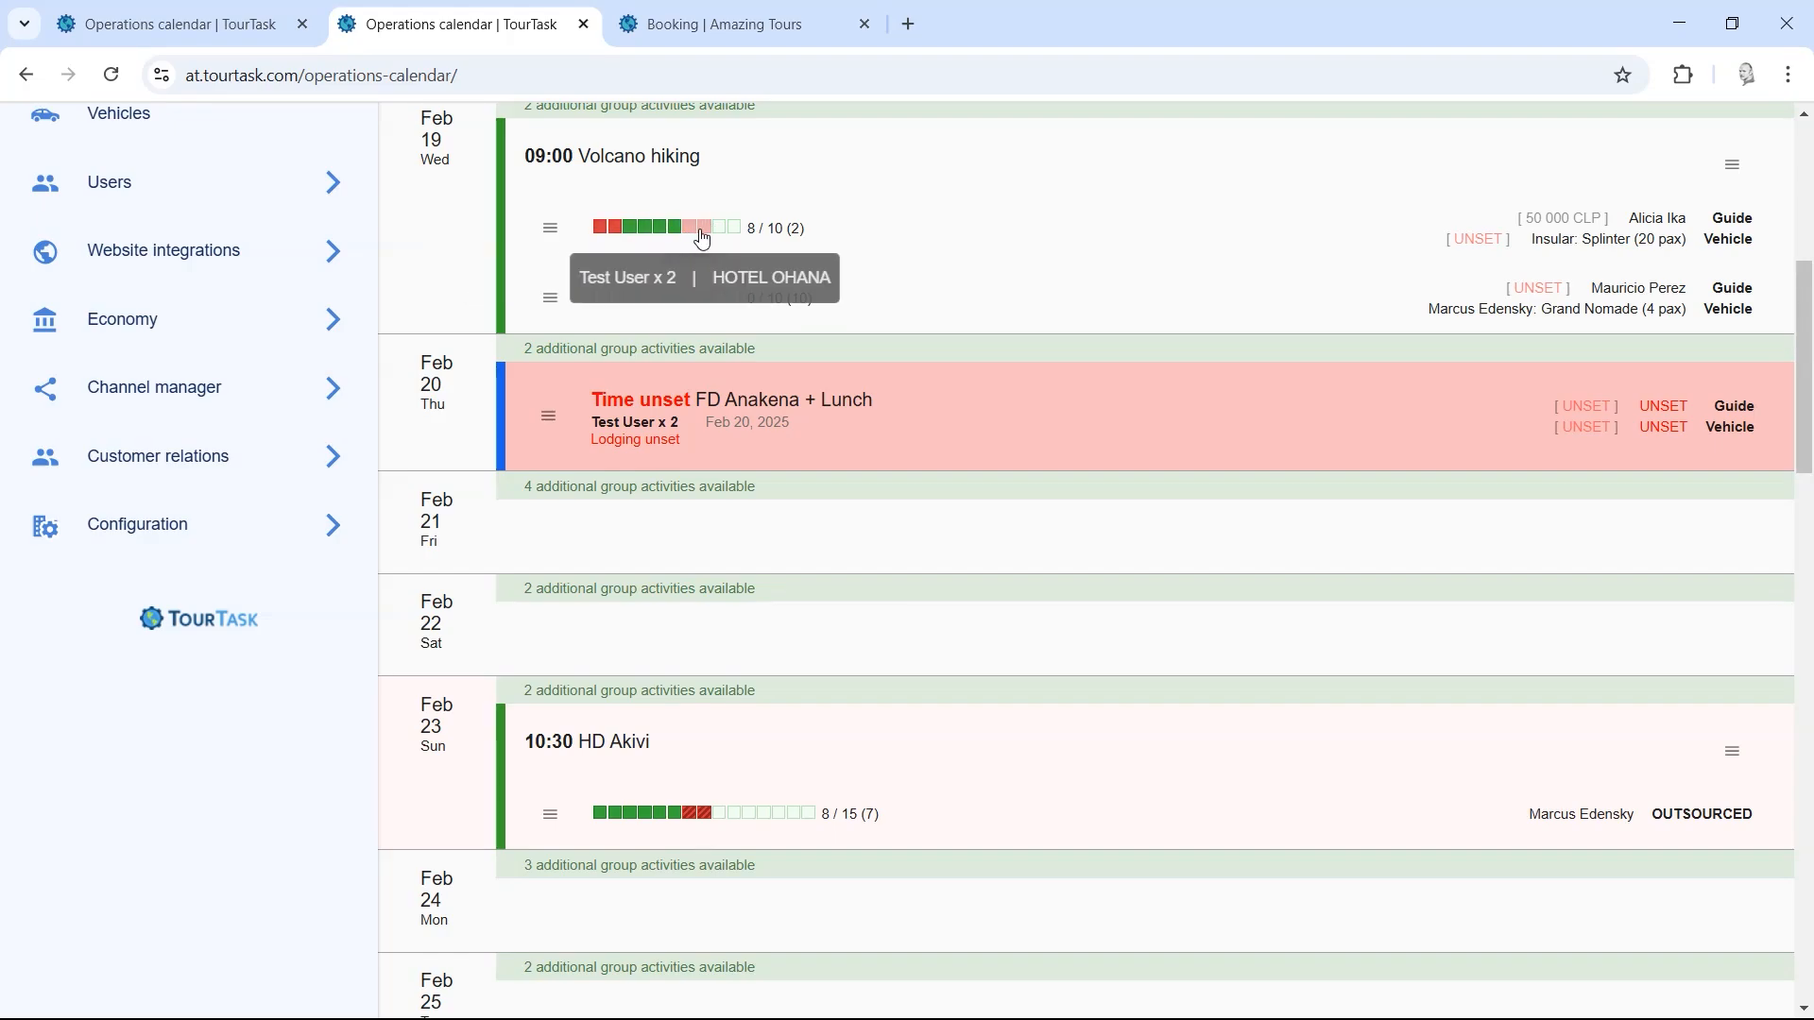
scroll(798, 555, "down", 4)
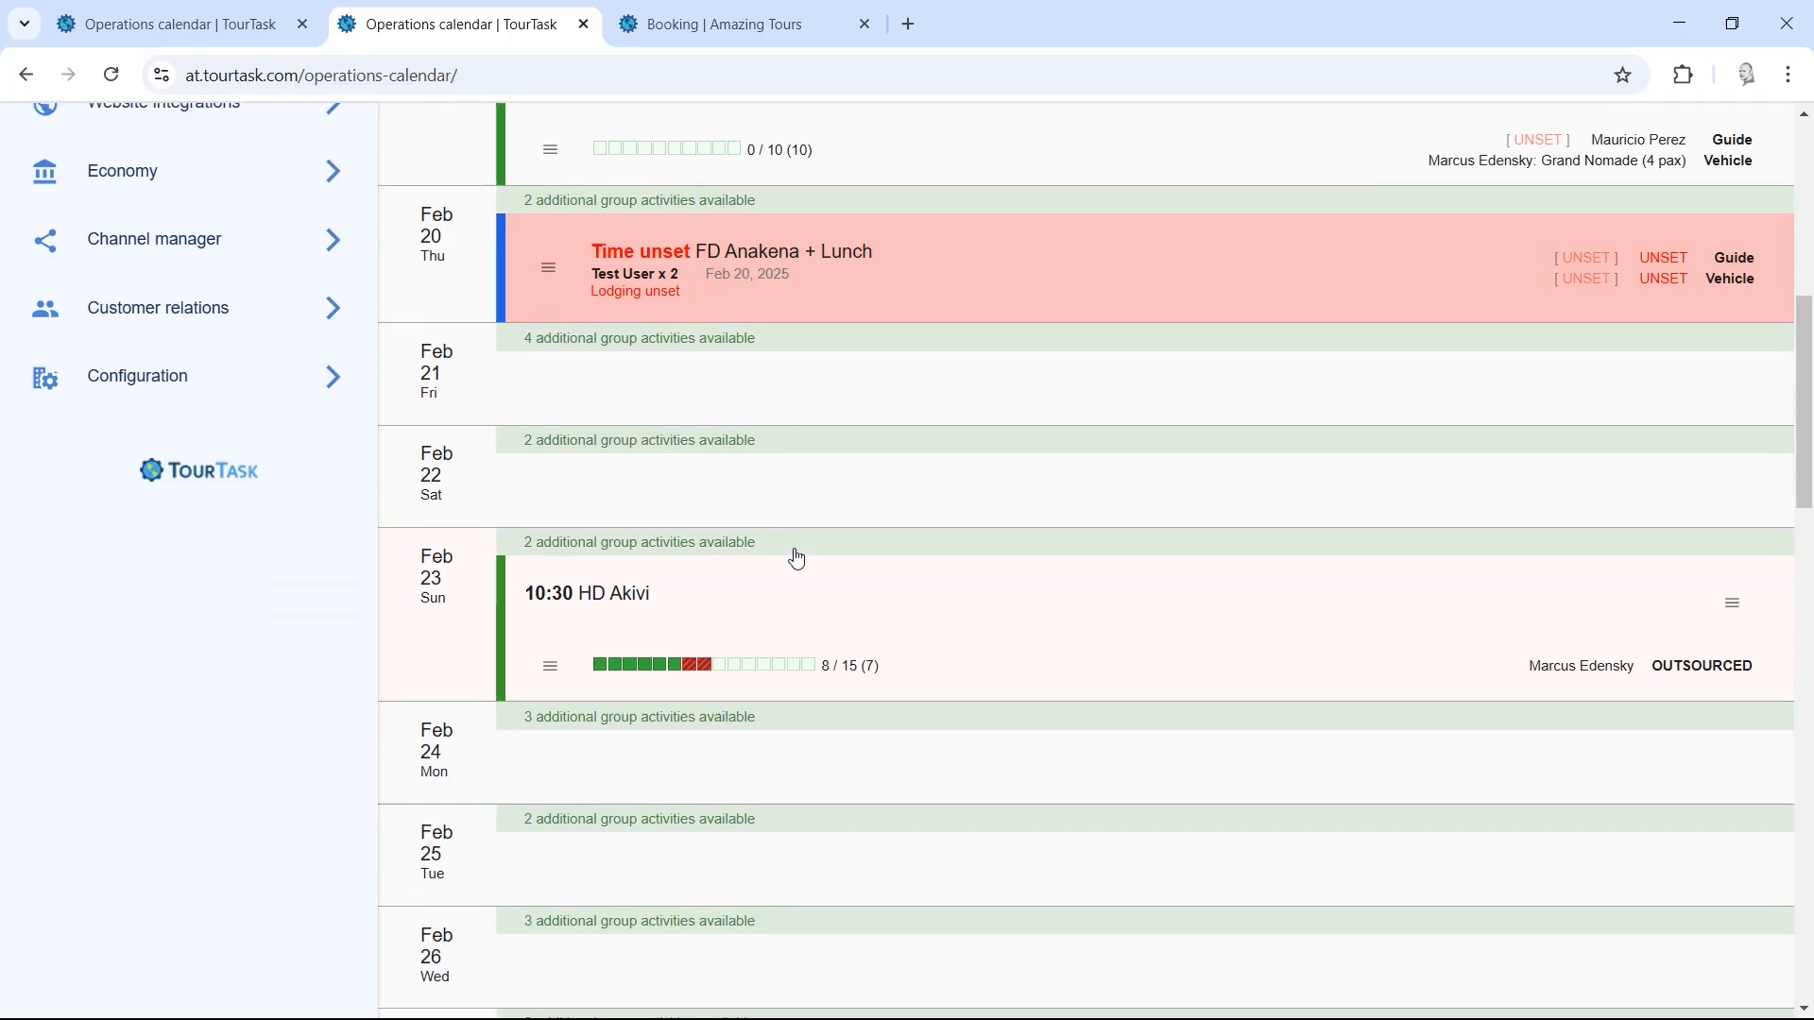
mouse_move(651, 465)
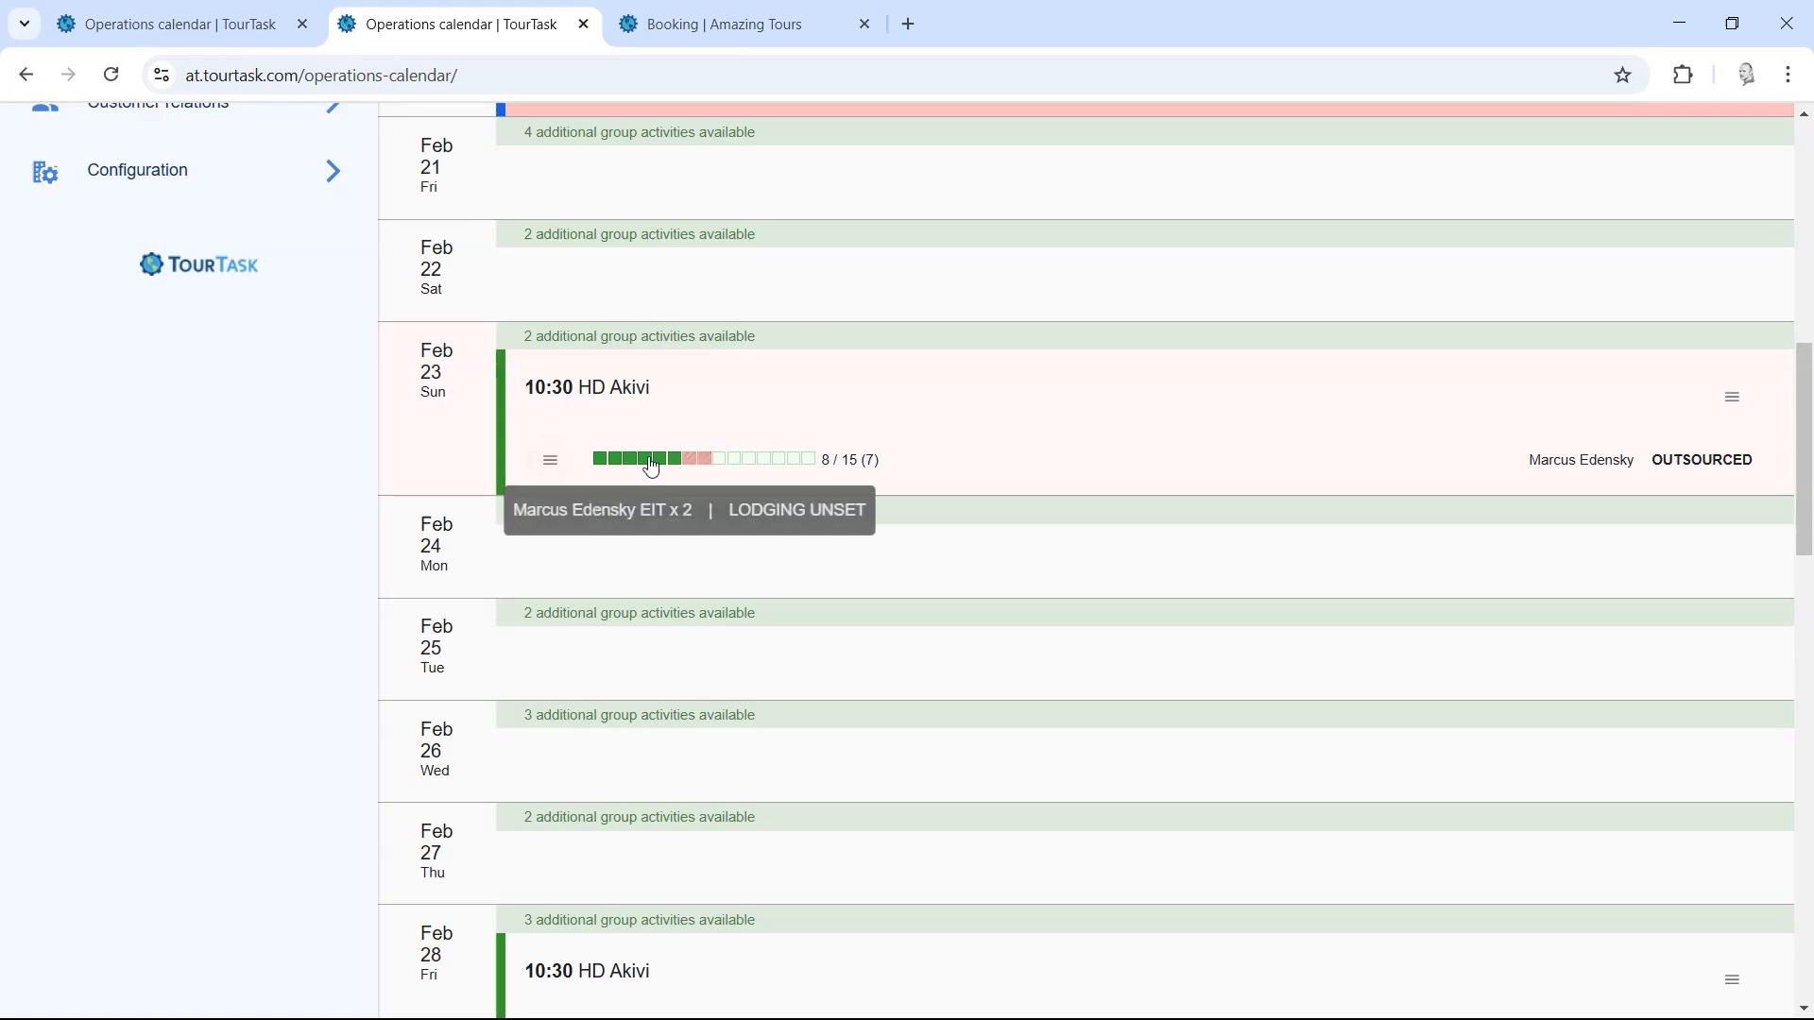
left_click(552, 463)
left_click(542, 455)
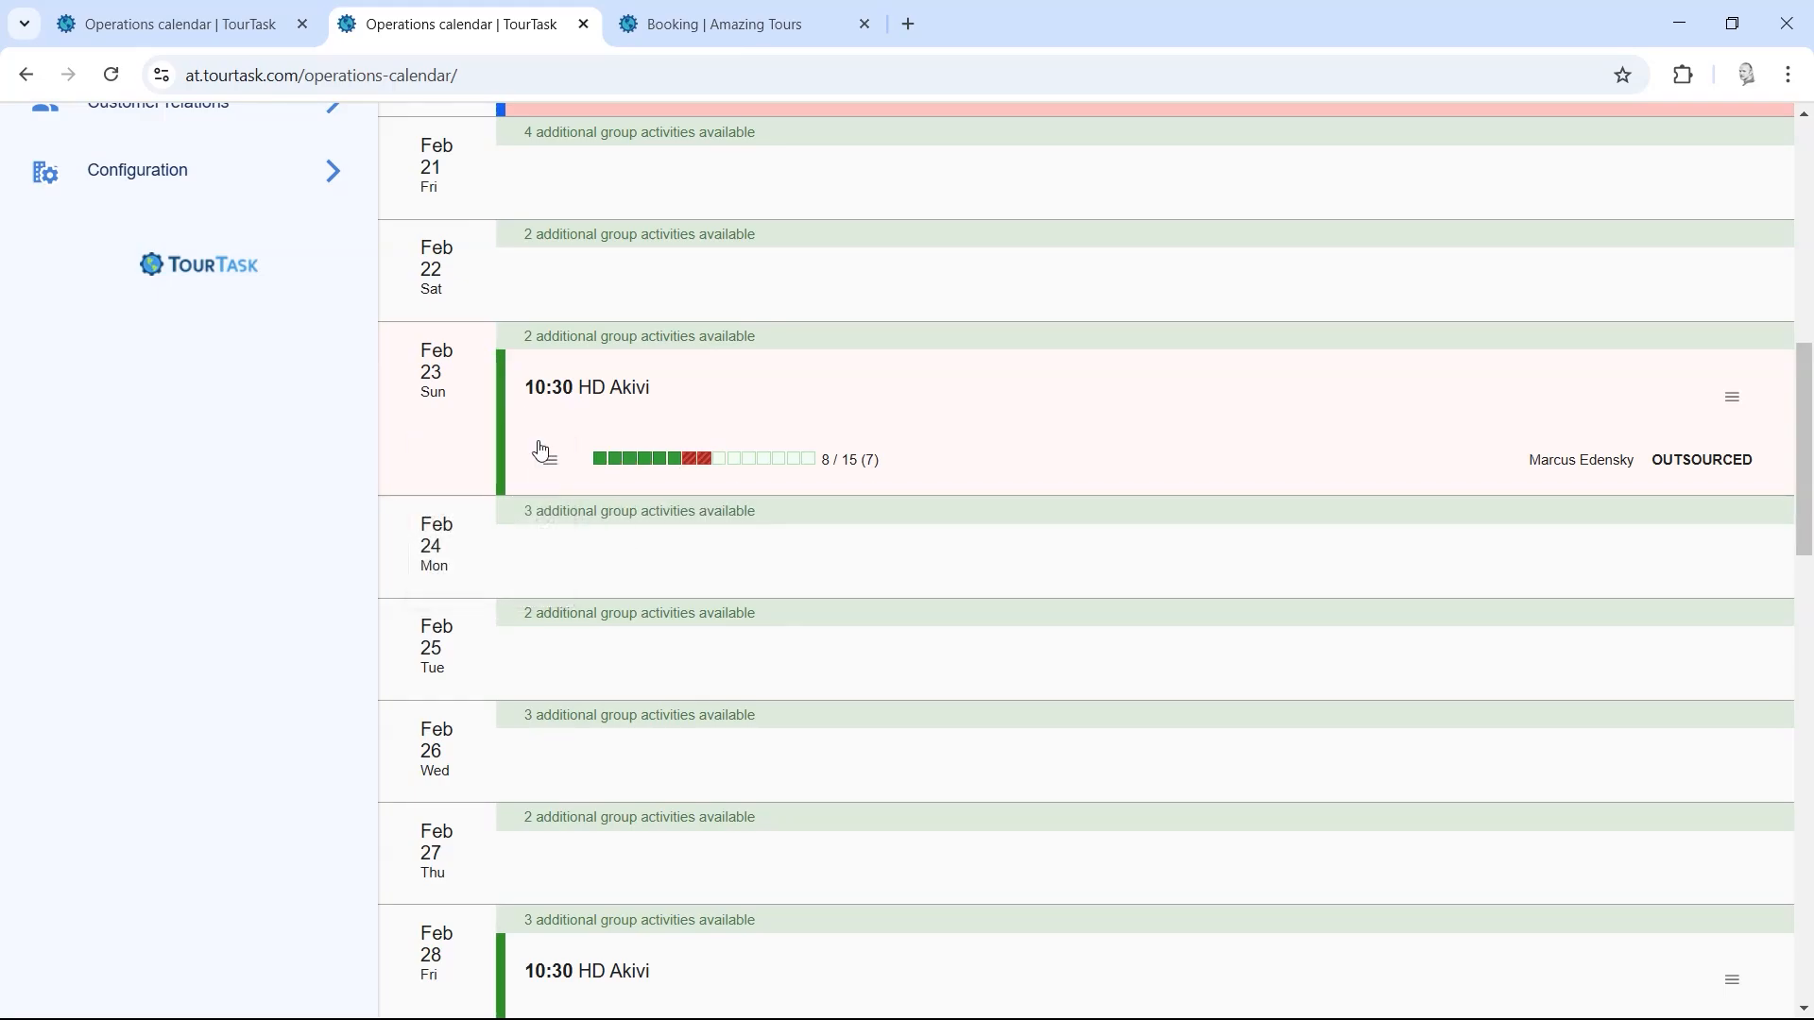
left_click(550, 462)
left_click(517, 523)
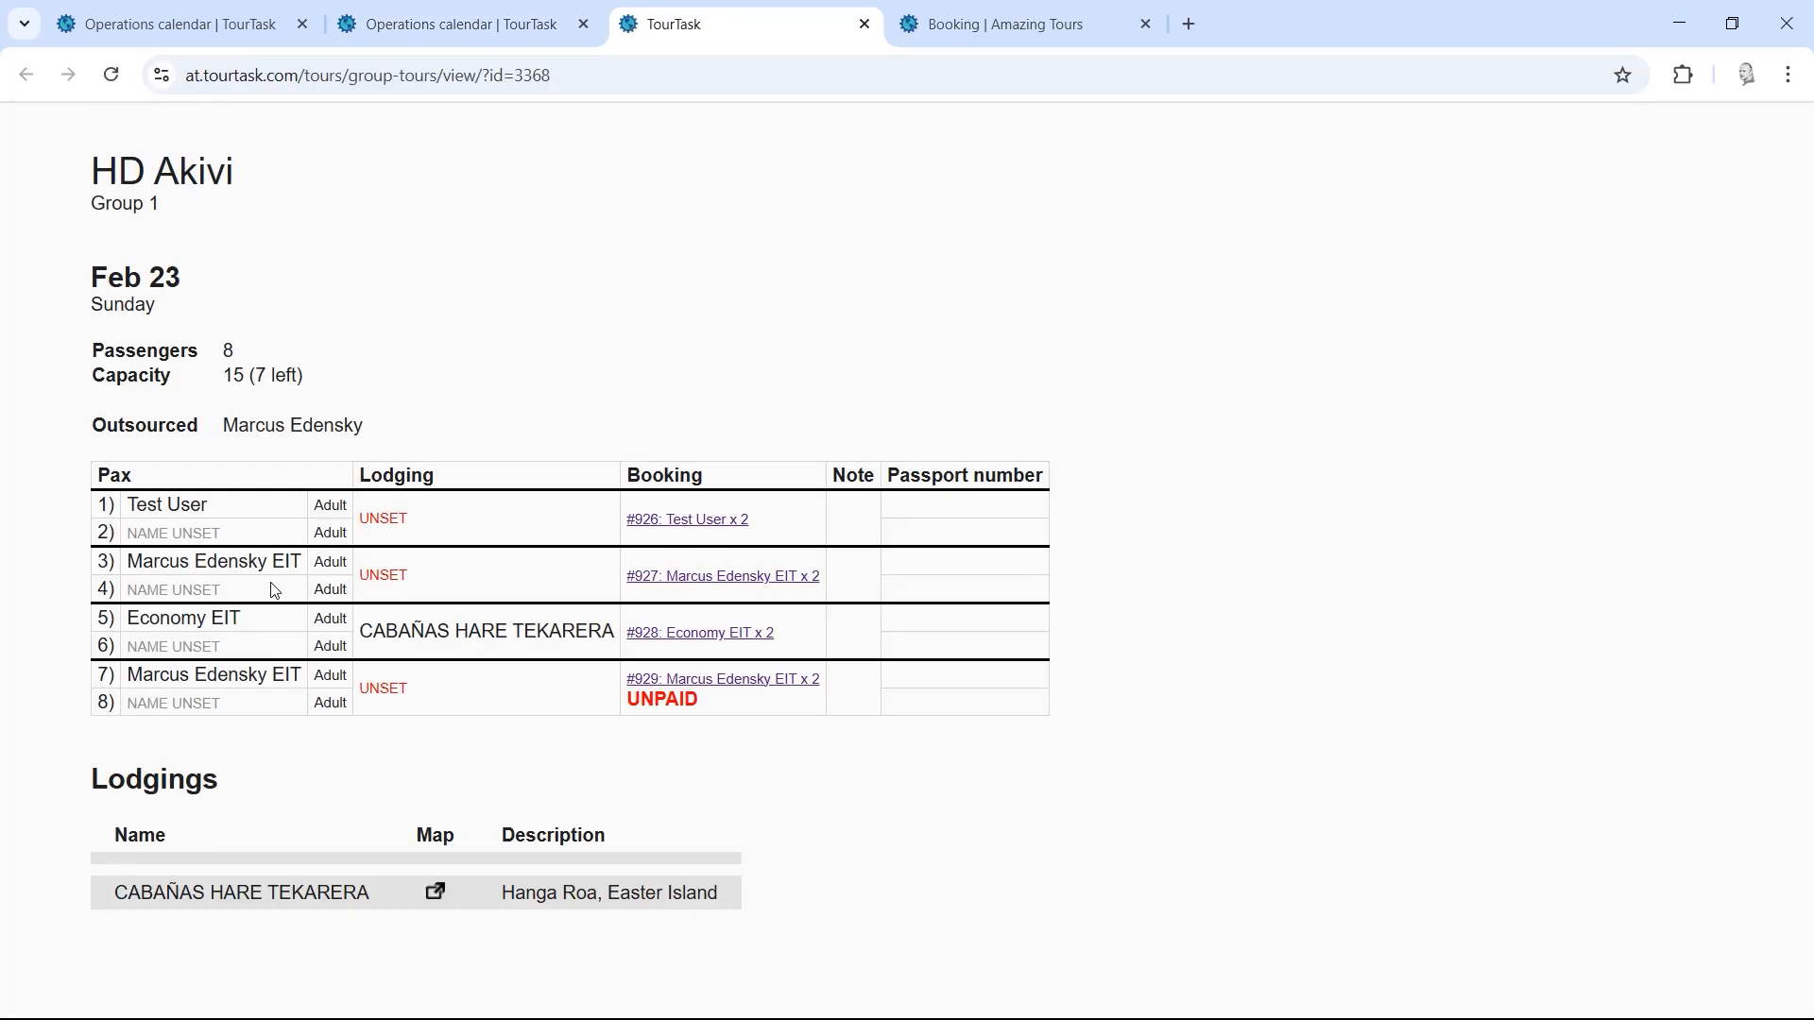
left_click_drag(143, 511, 217, 784)
left_click(1176, 806)
middle_click(684, 7)
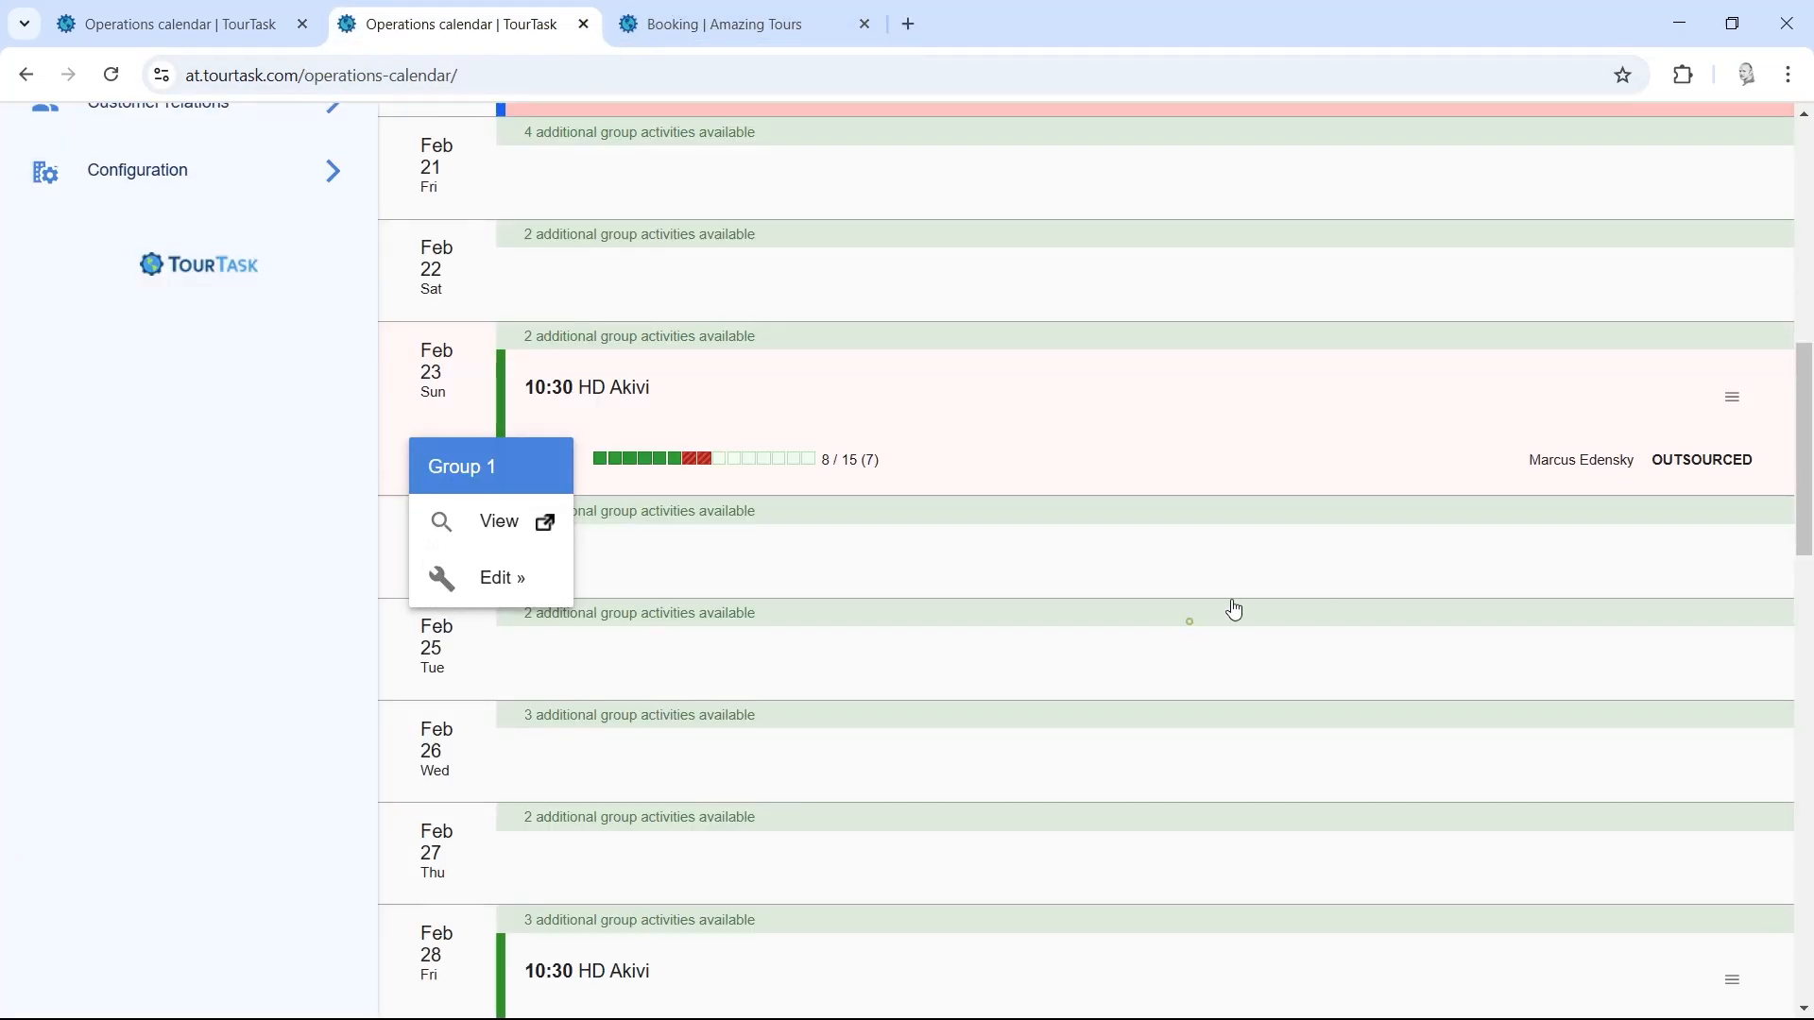
Step: Scroll the operations calendar, select 'at' in the site address, then switch to My calendar
scroll(1803, 482, "up", 8)
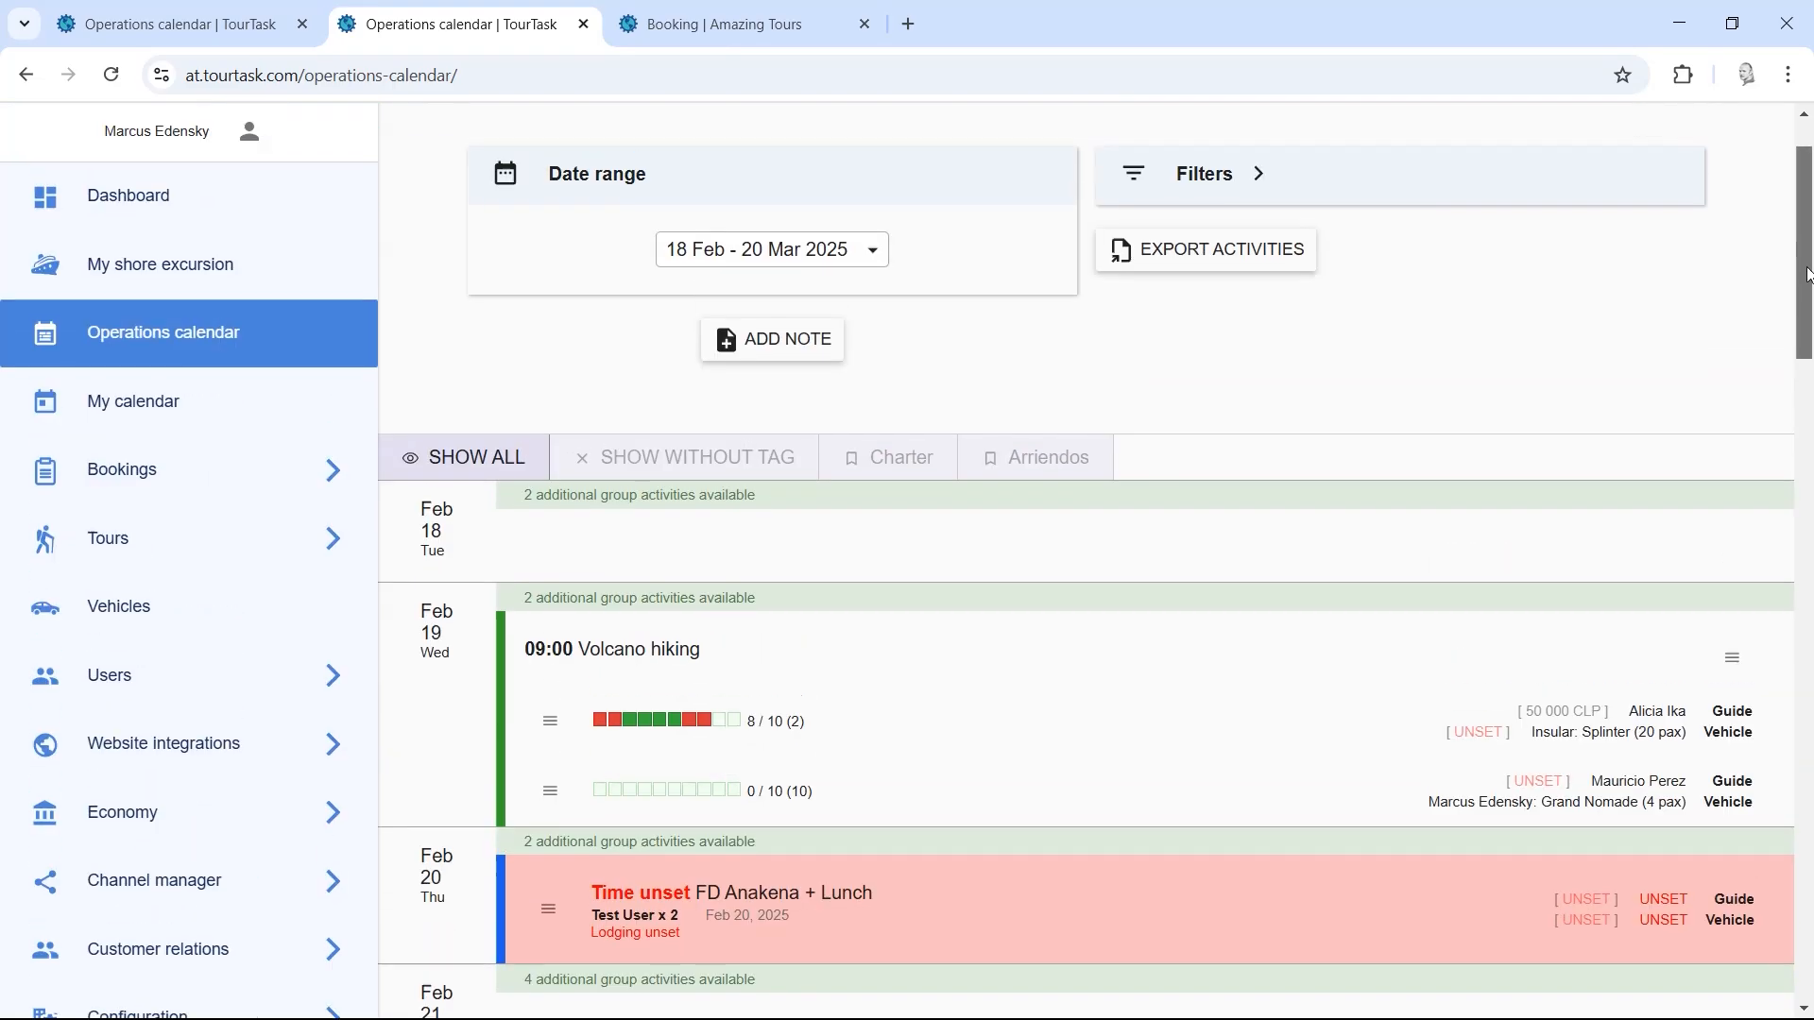
scroll(1757, 429, "down", 3)
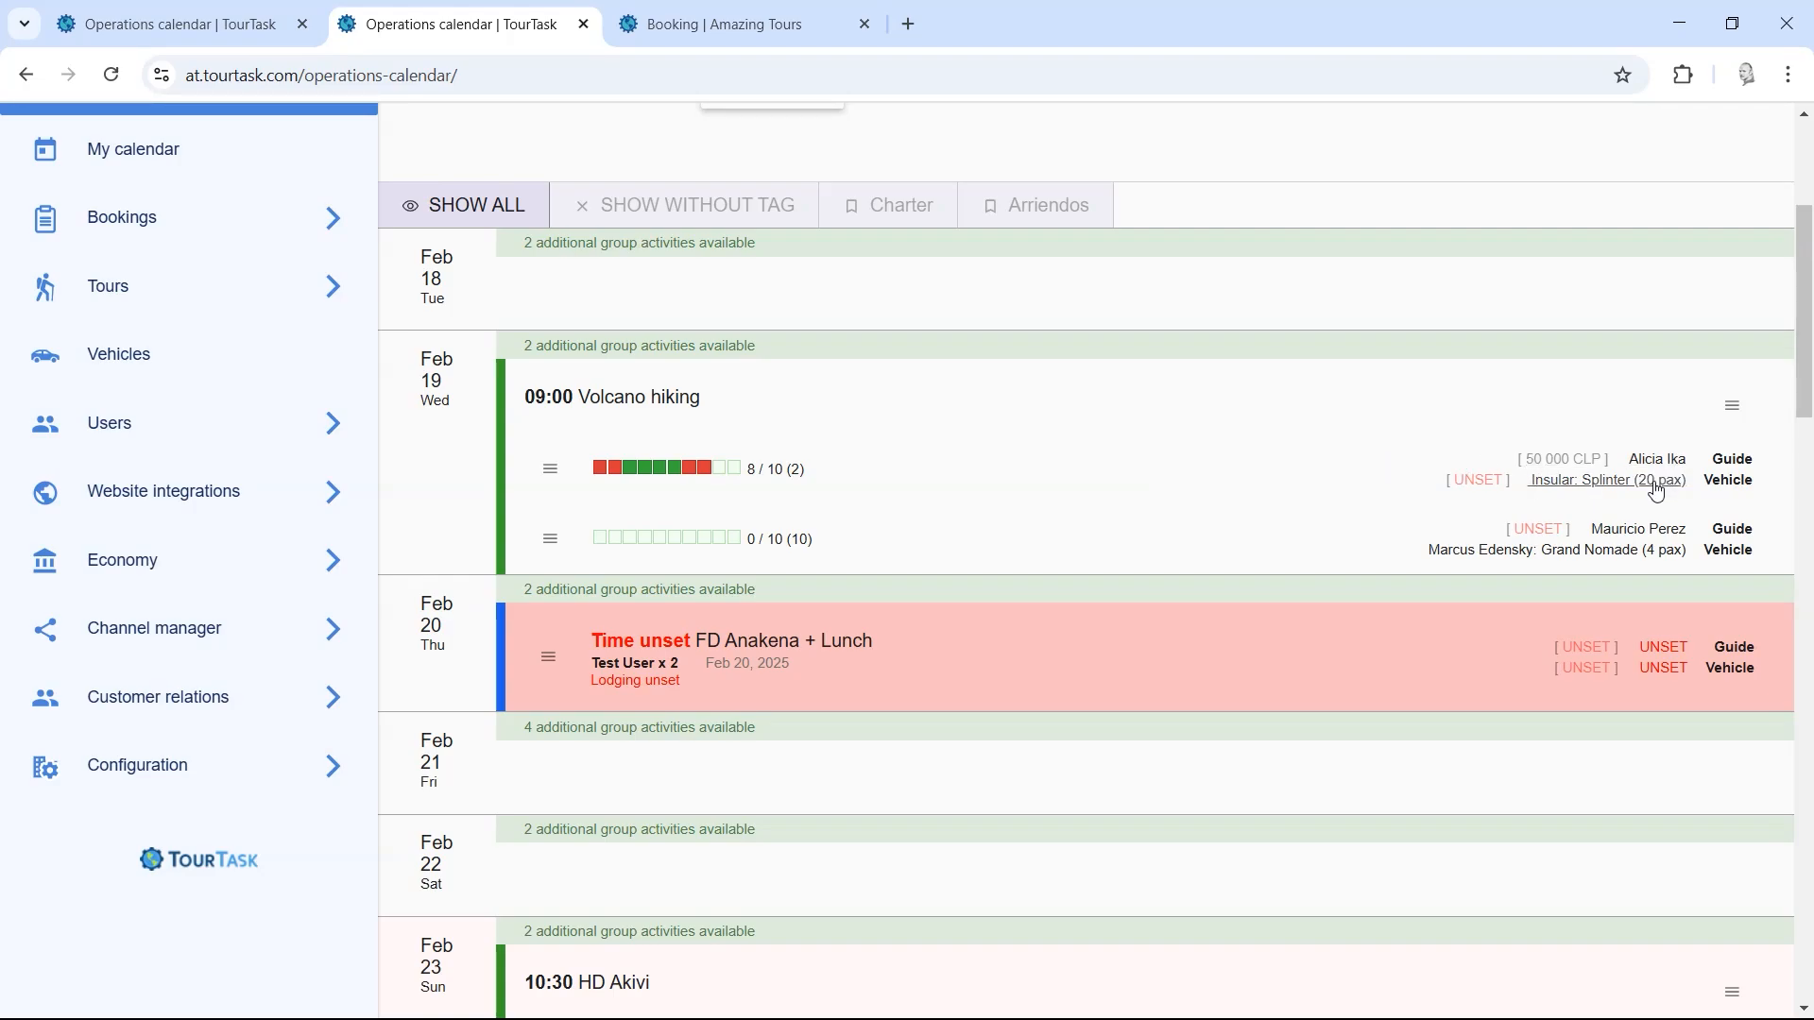
left_click_drag(1807, 403, 1800, 310)
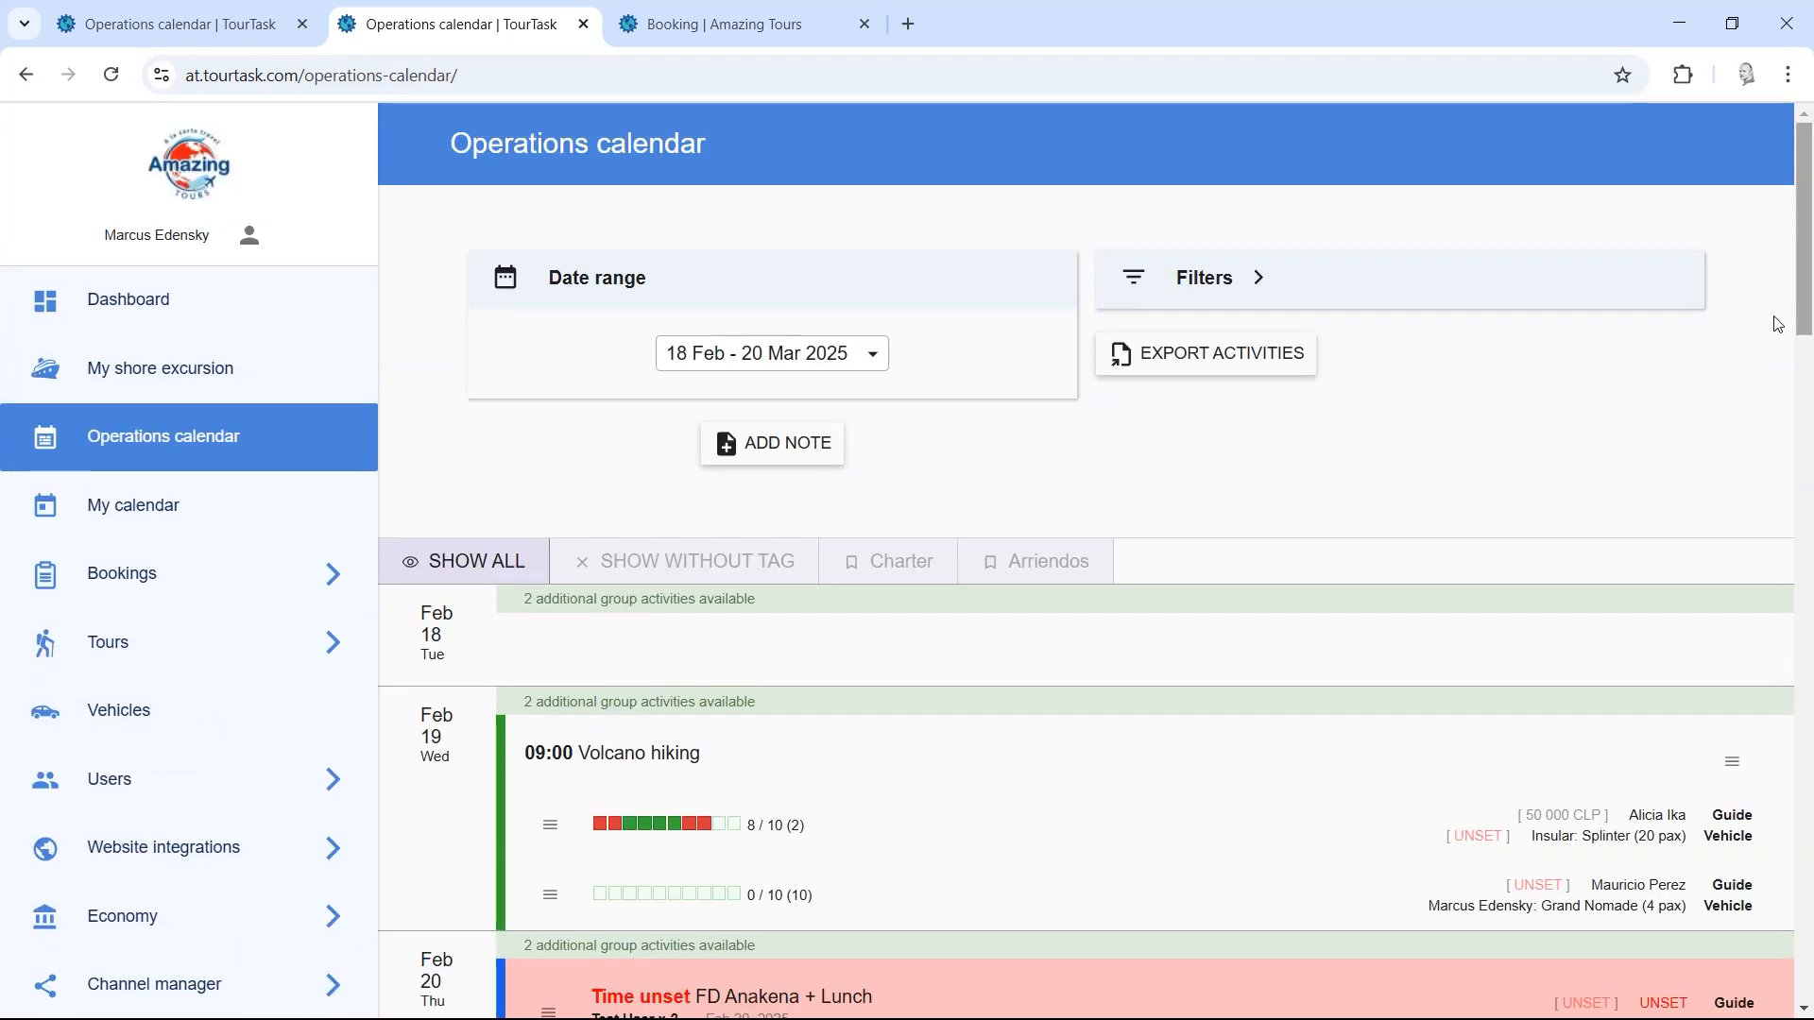
left_click(199, 81)
double_click(198, 79)
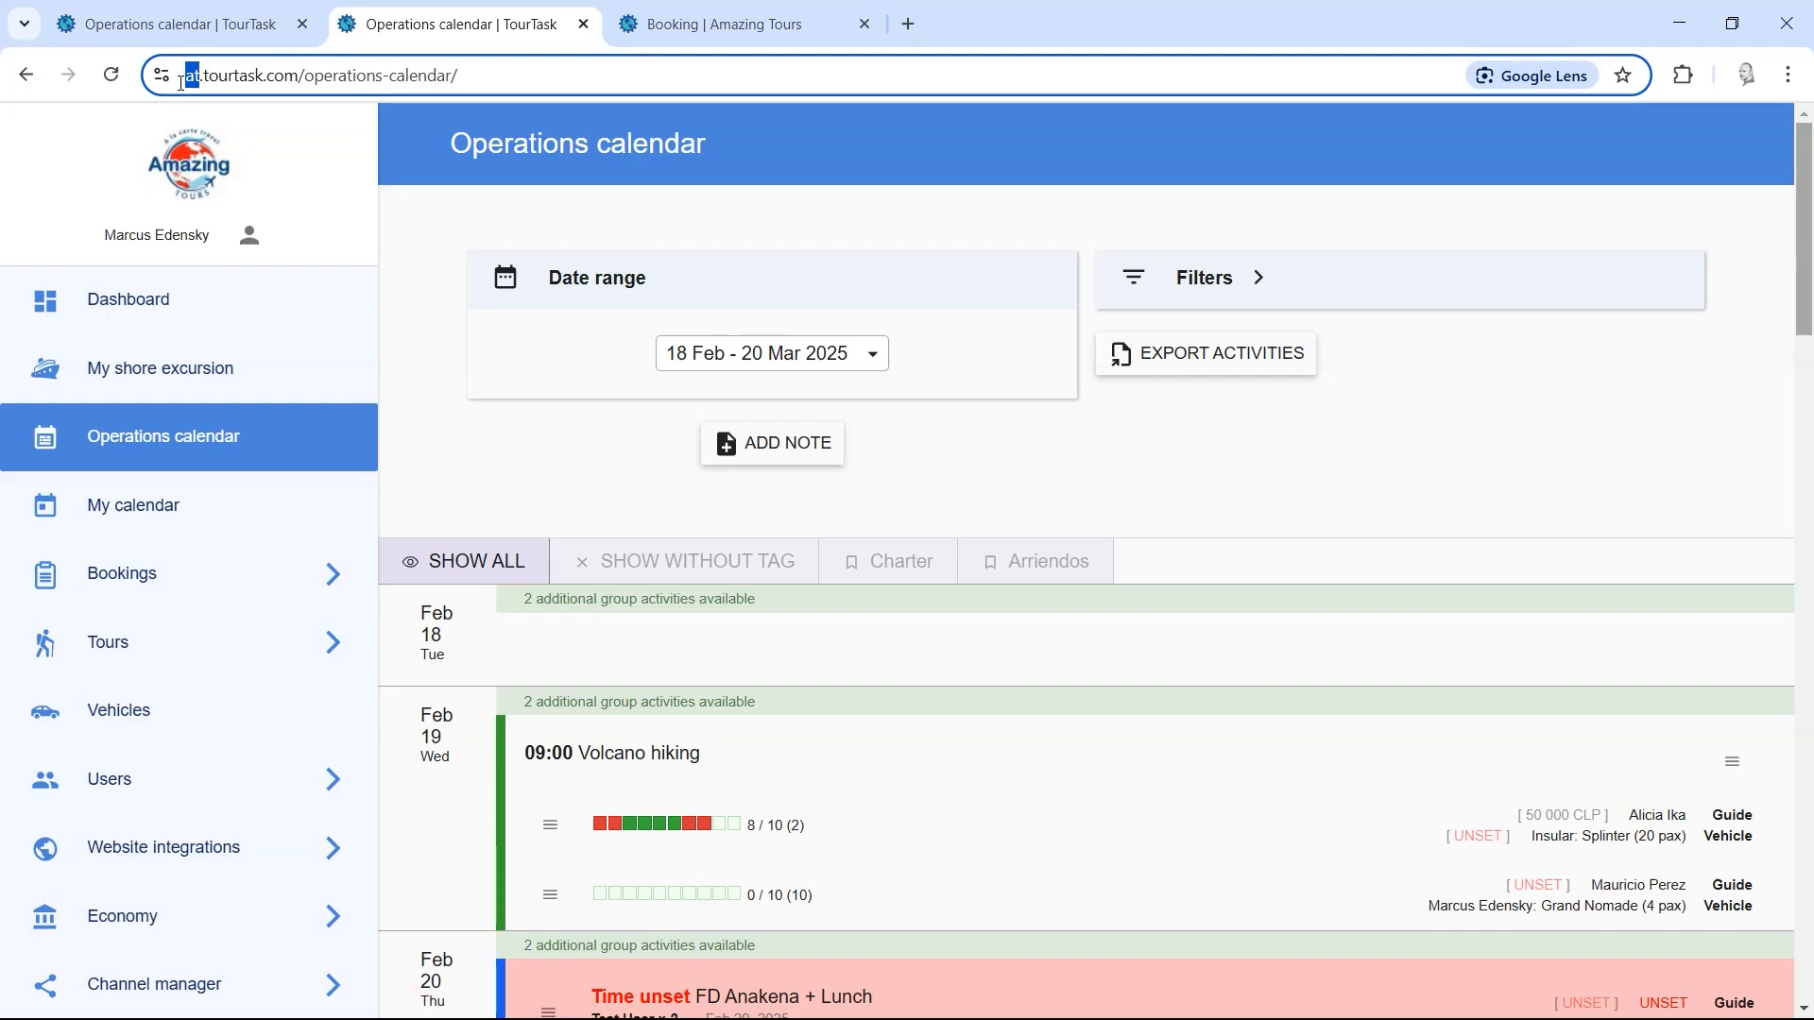
left_click(417, 259)
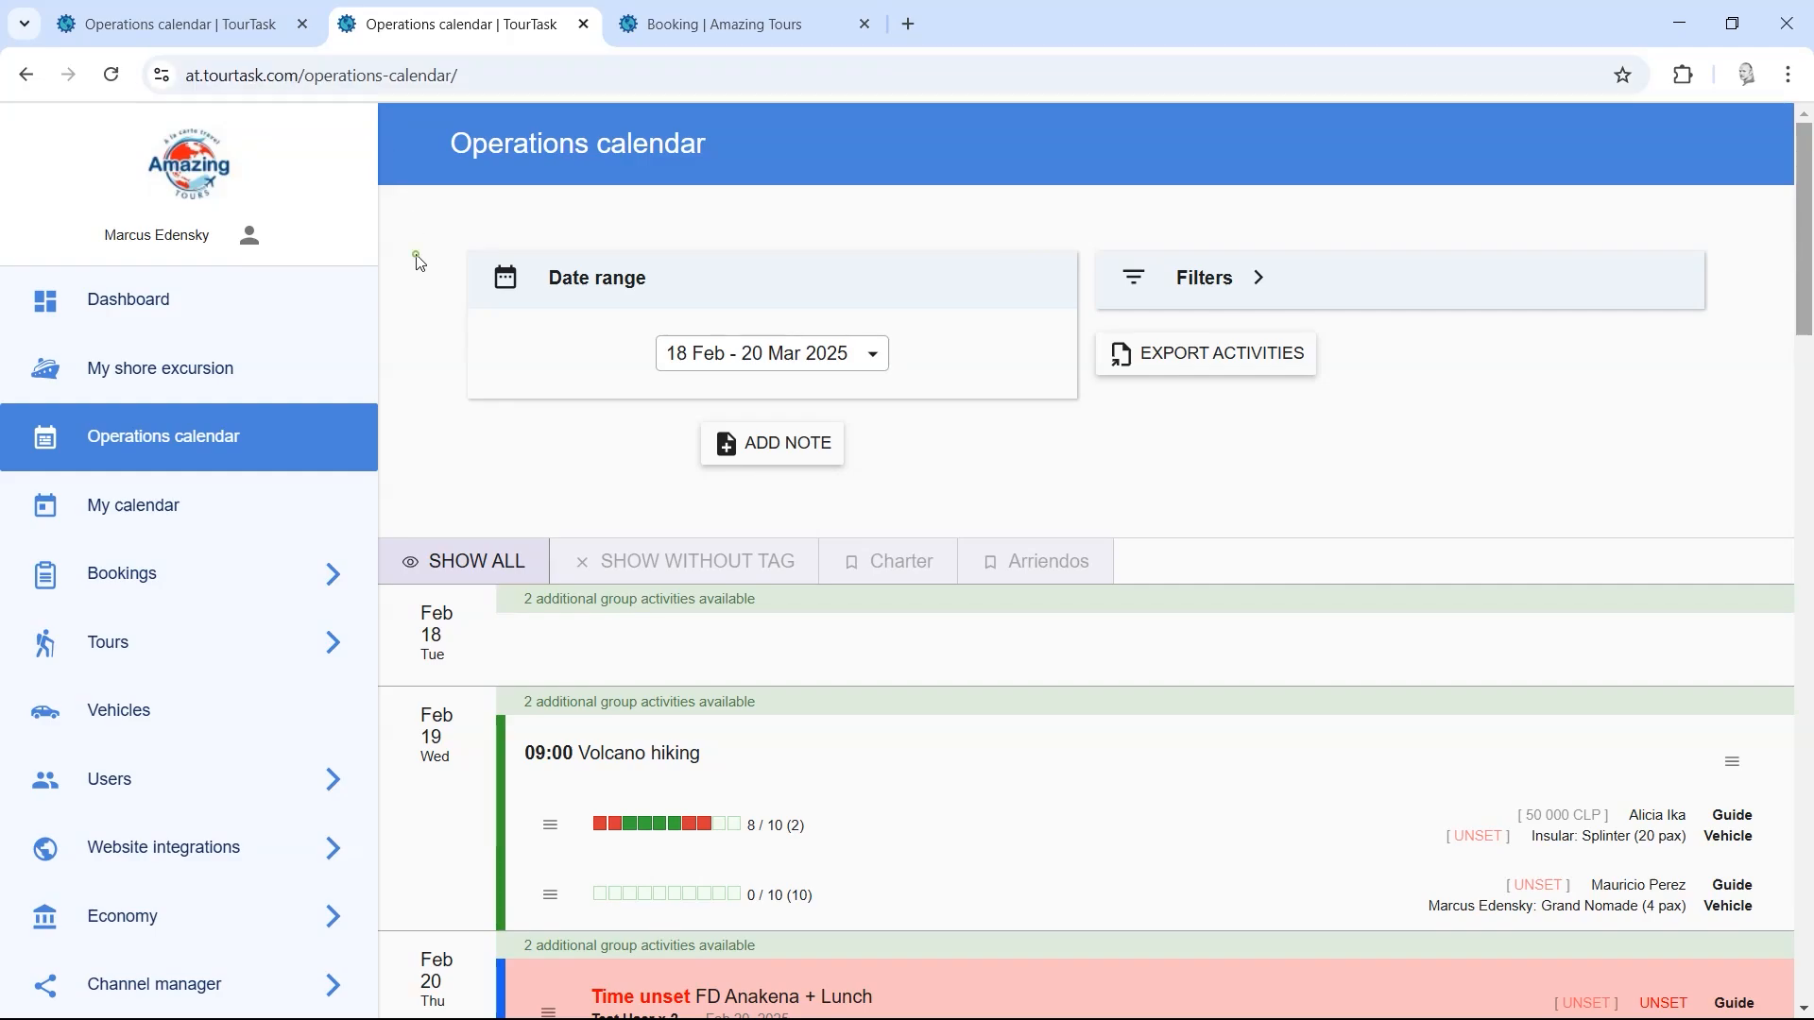
left_click(192, 523)
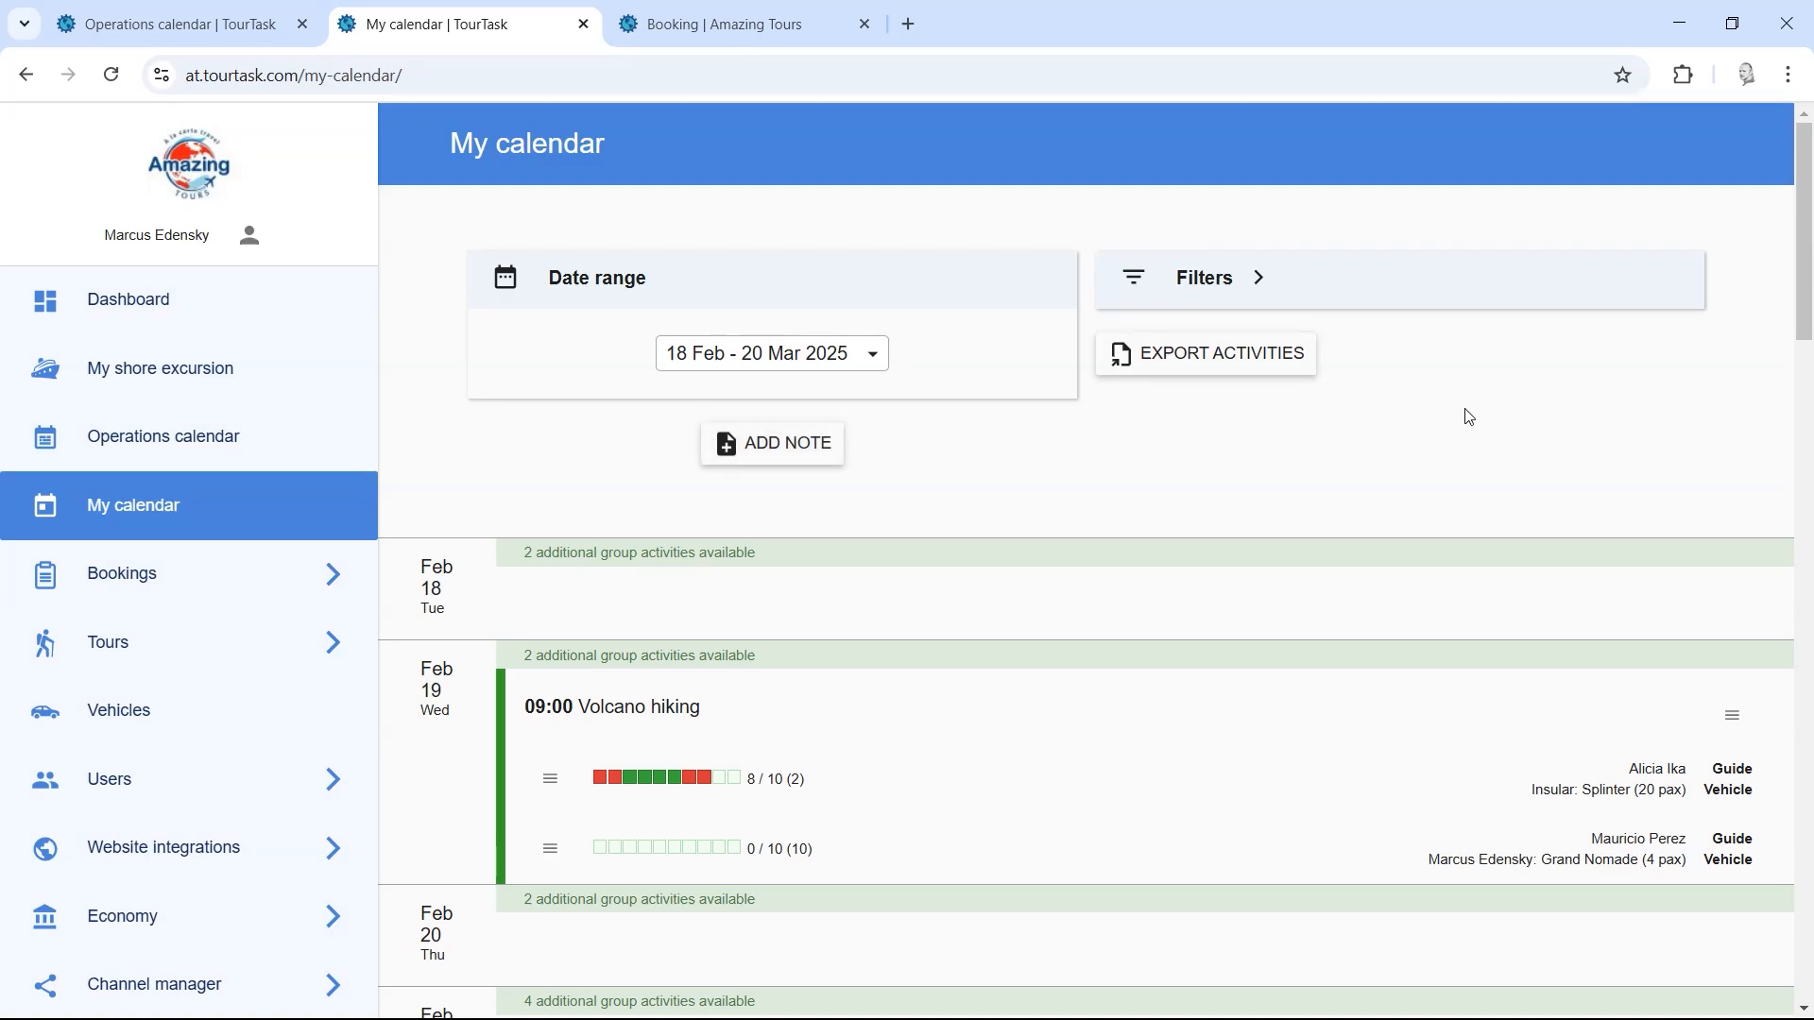
Step: Scroll through My calendar's Volcano hiking groups and return to the Operations calendar
left_click_drag(1807, 257, 1807, 308)
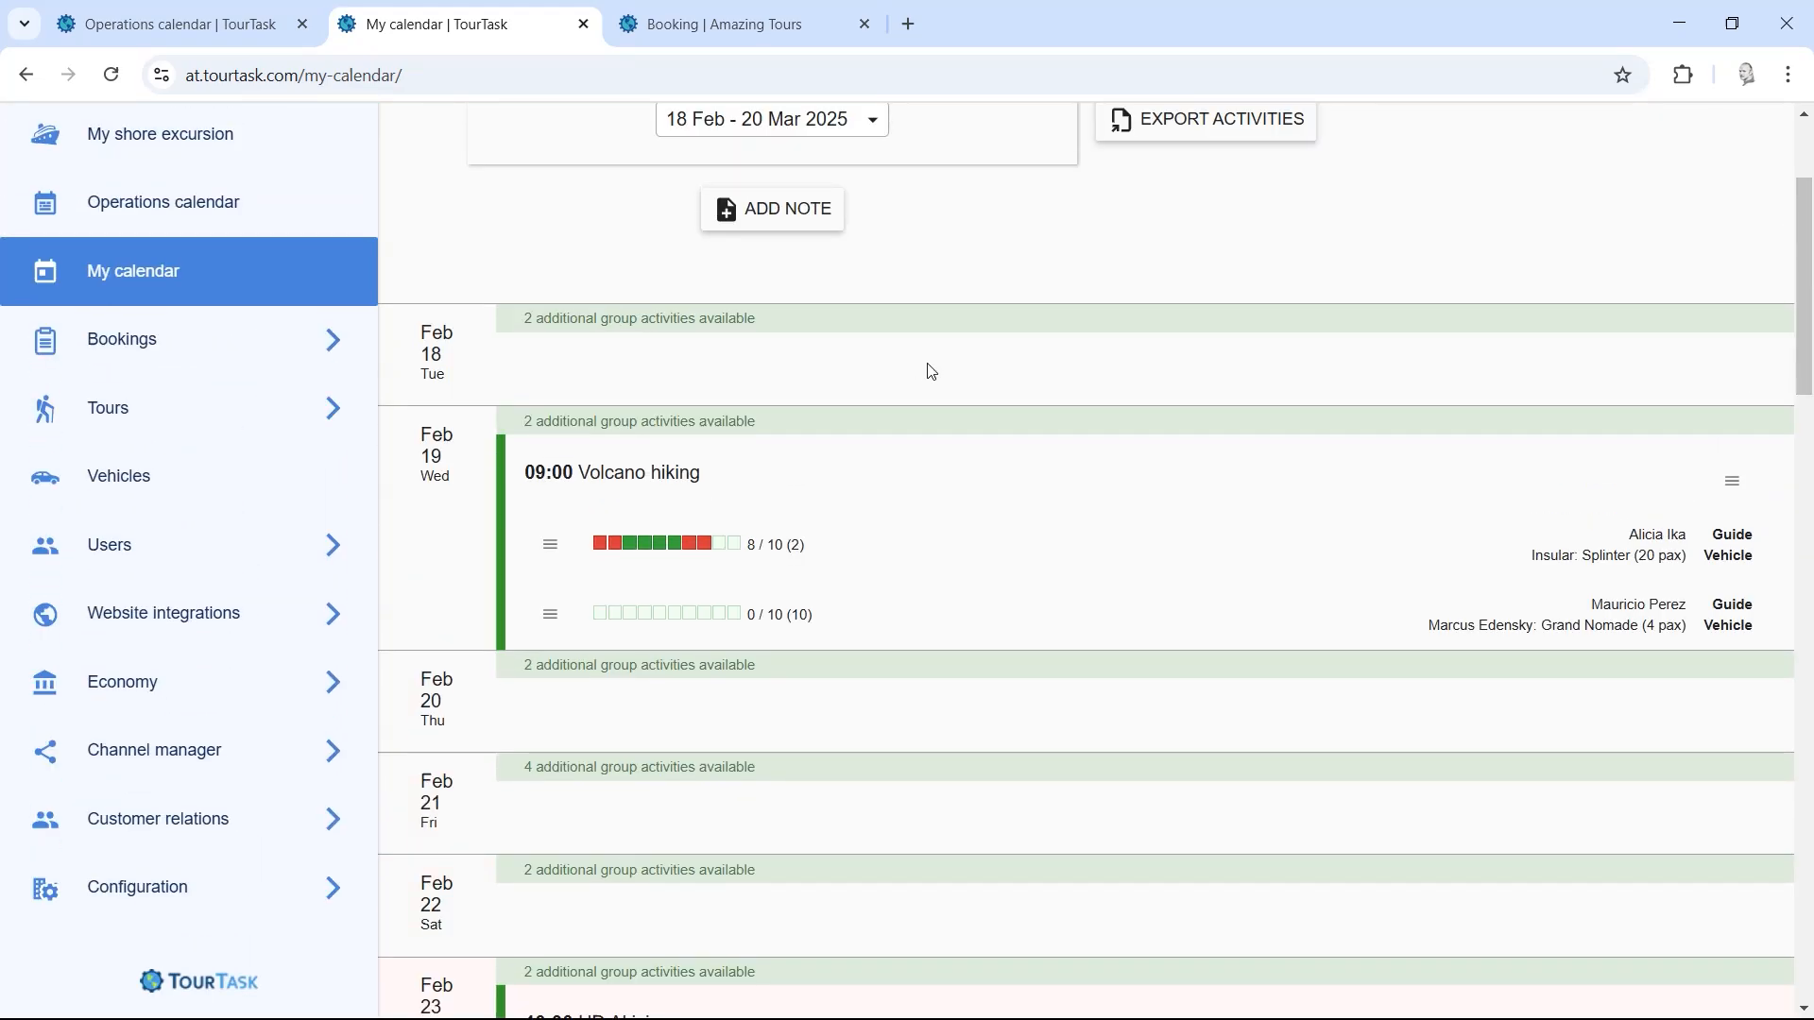
scroll(933, 374, "up", 3)
left_click(170, 423)
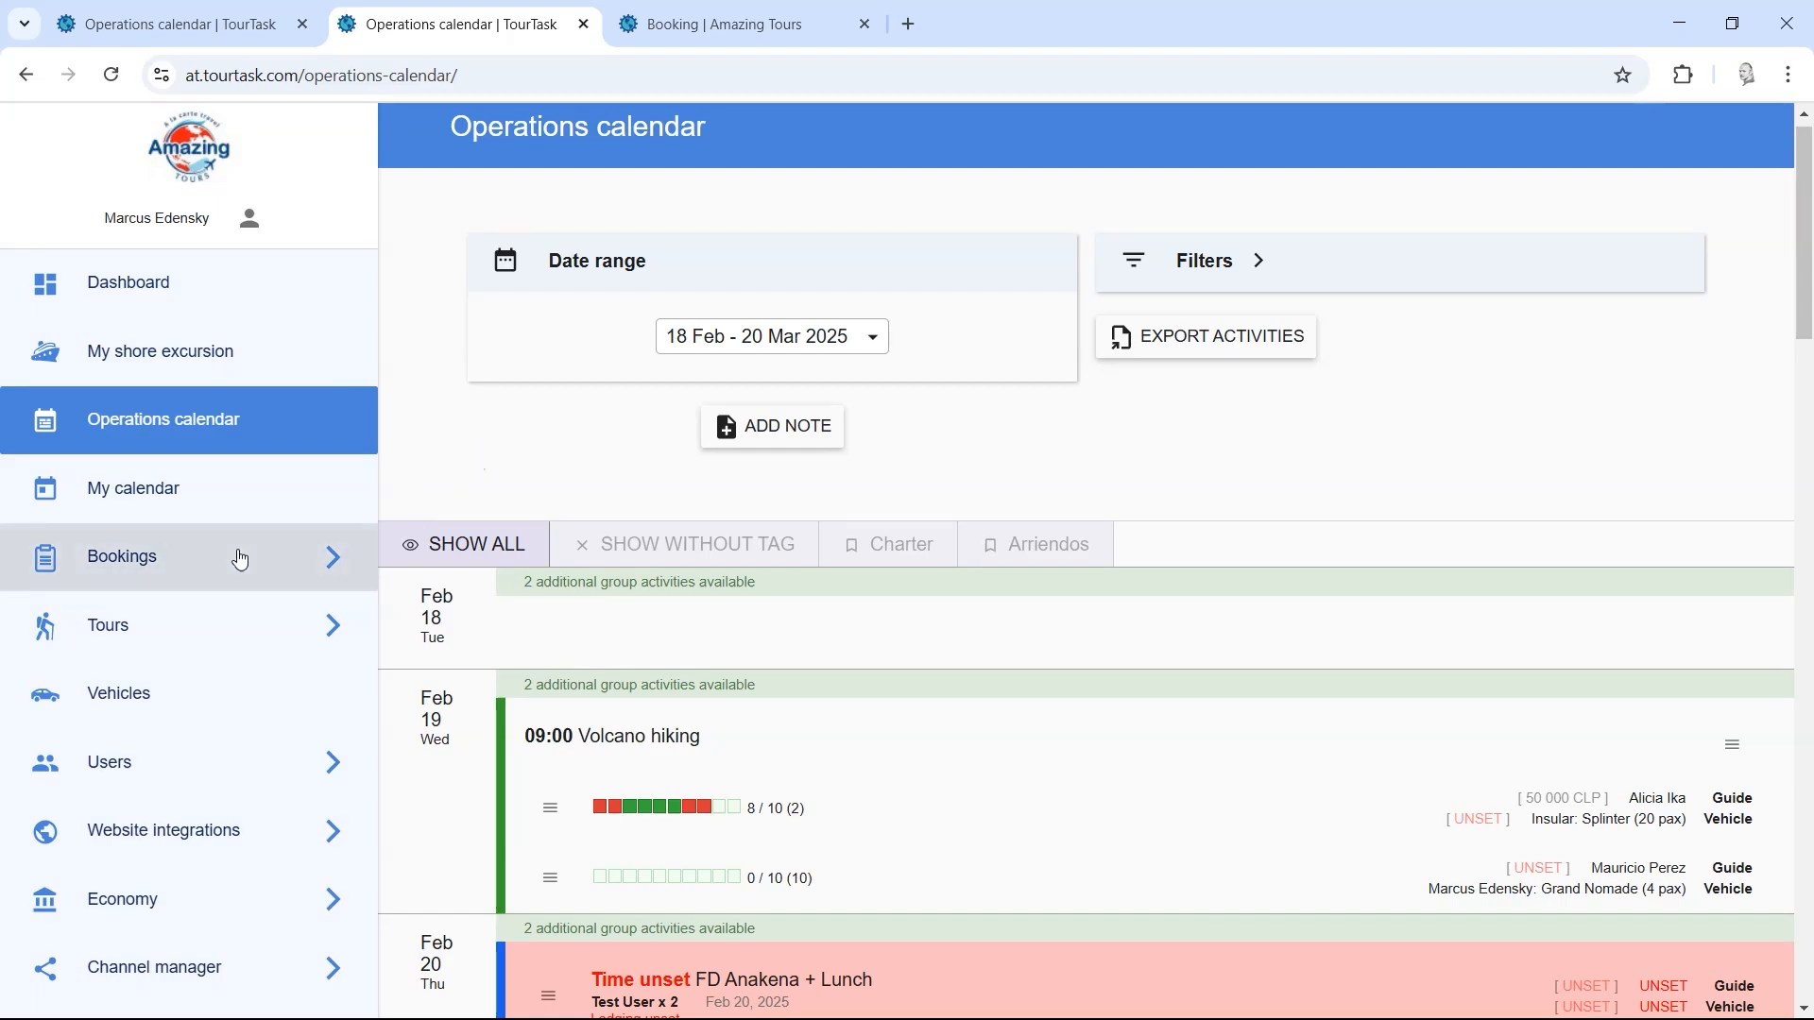
Step: Start an empty booking from Bookings > Create, preset to CLP and 0% discount
left_click(215, 564)
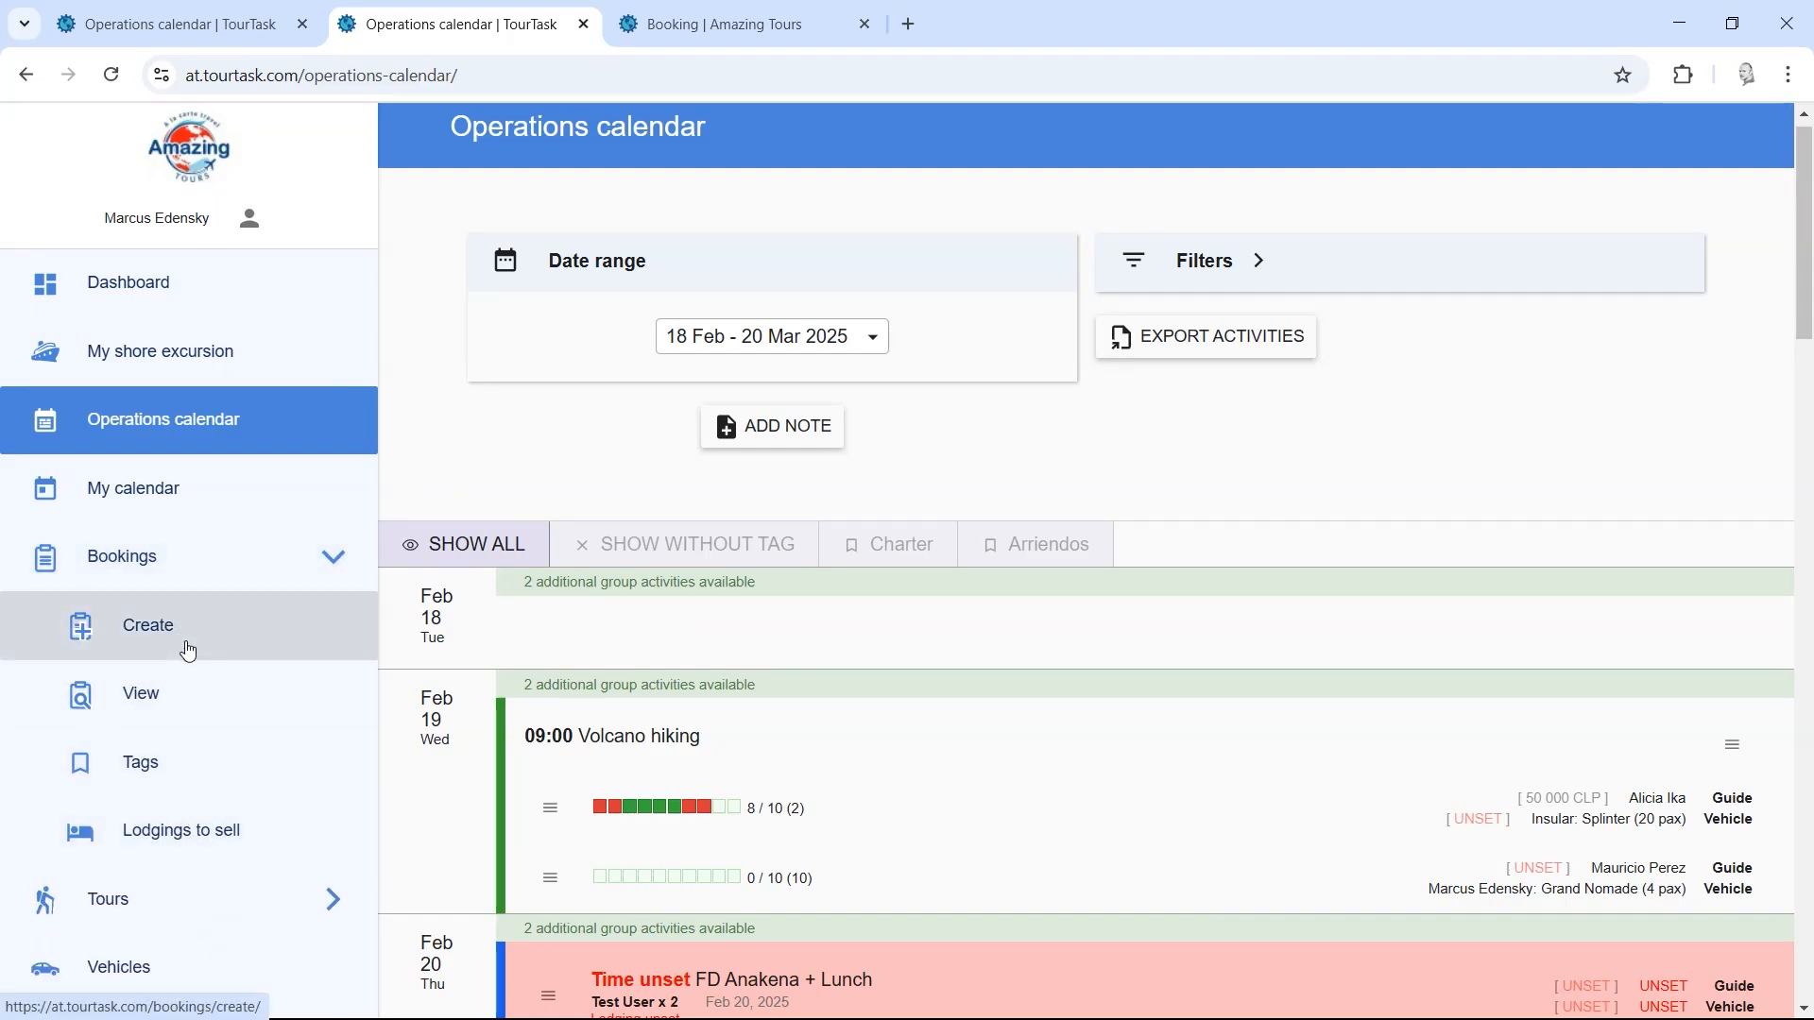
left_click(188, 648)
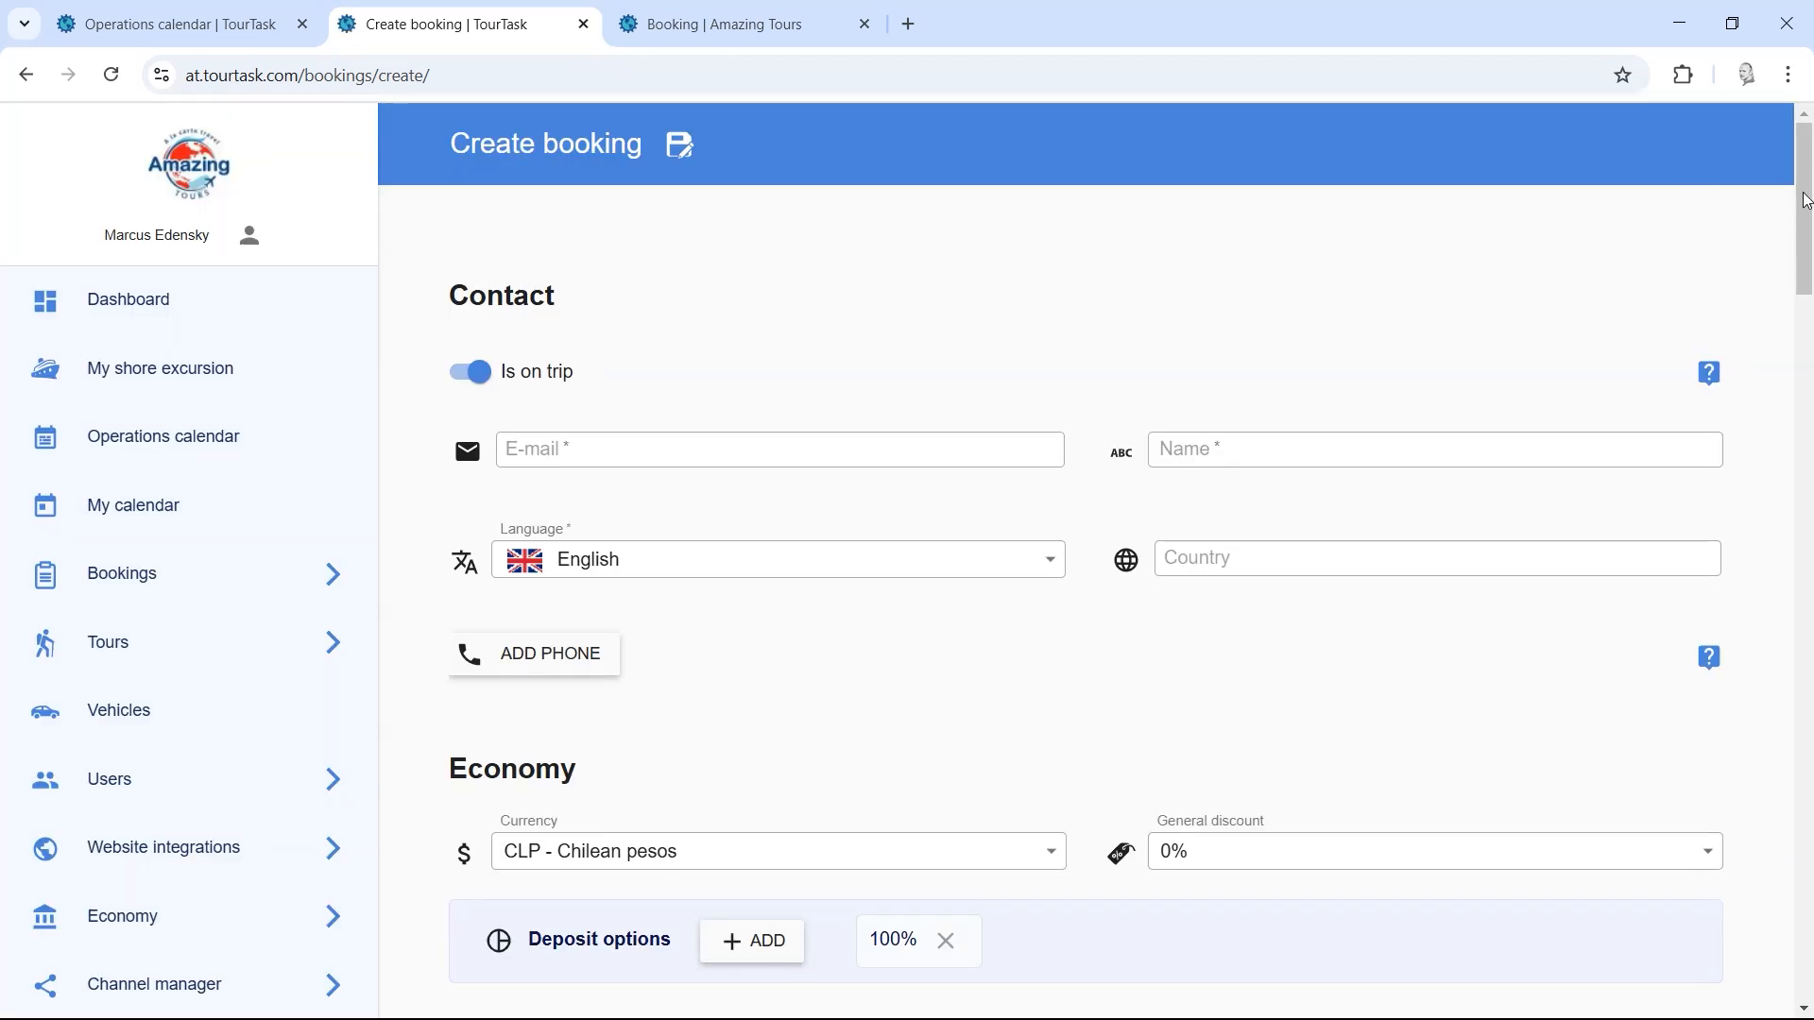
left_click_drag(1806, 202, 1806, 239)
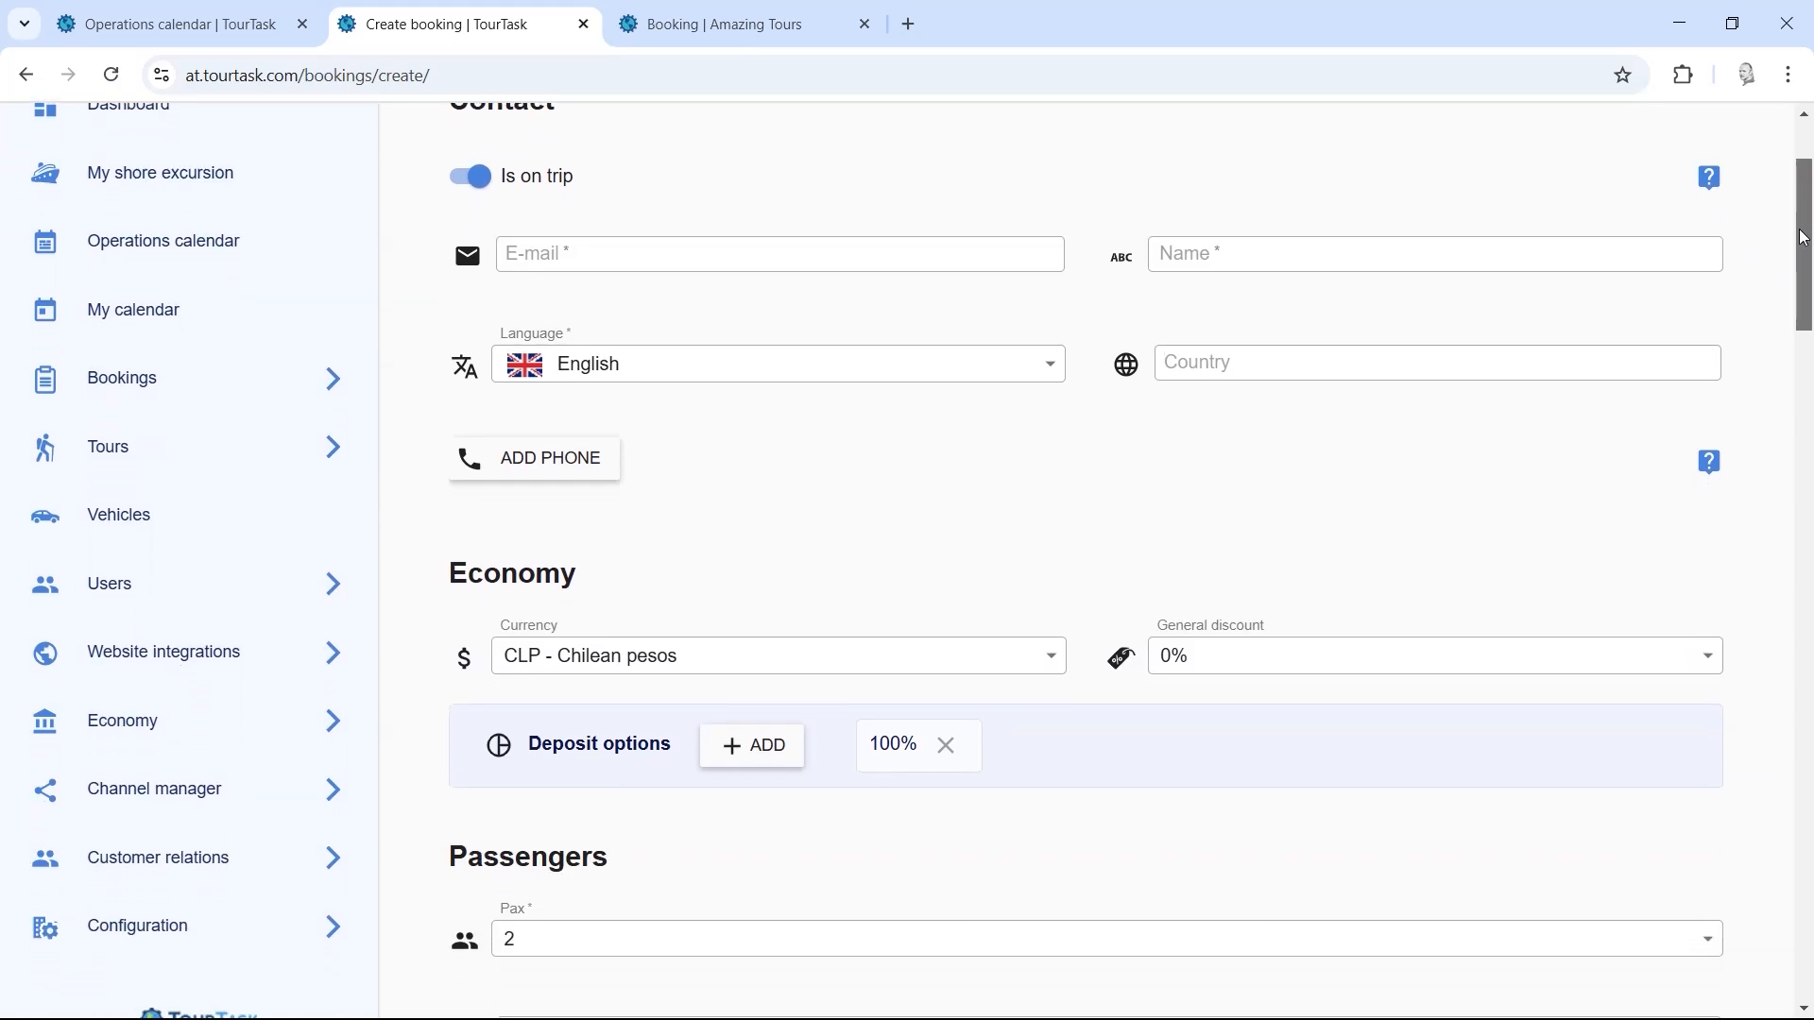
left_click(620, 252)
left_click(1164, 264)
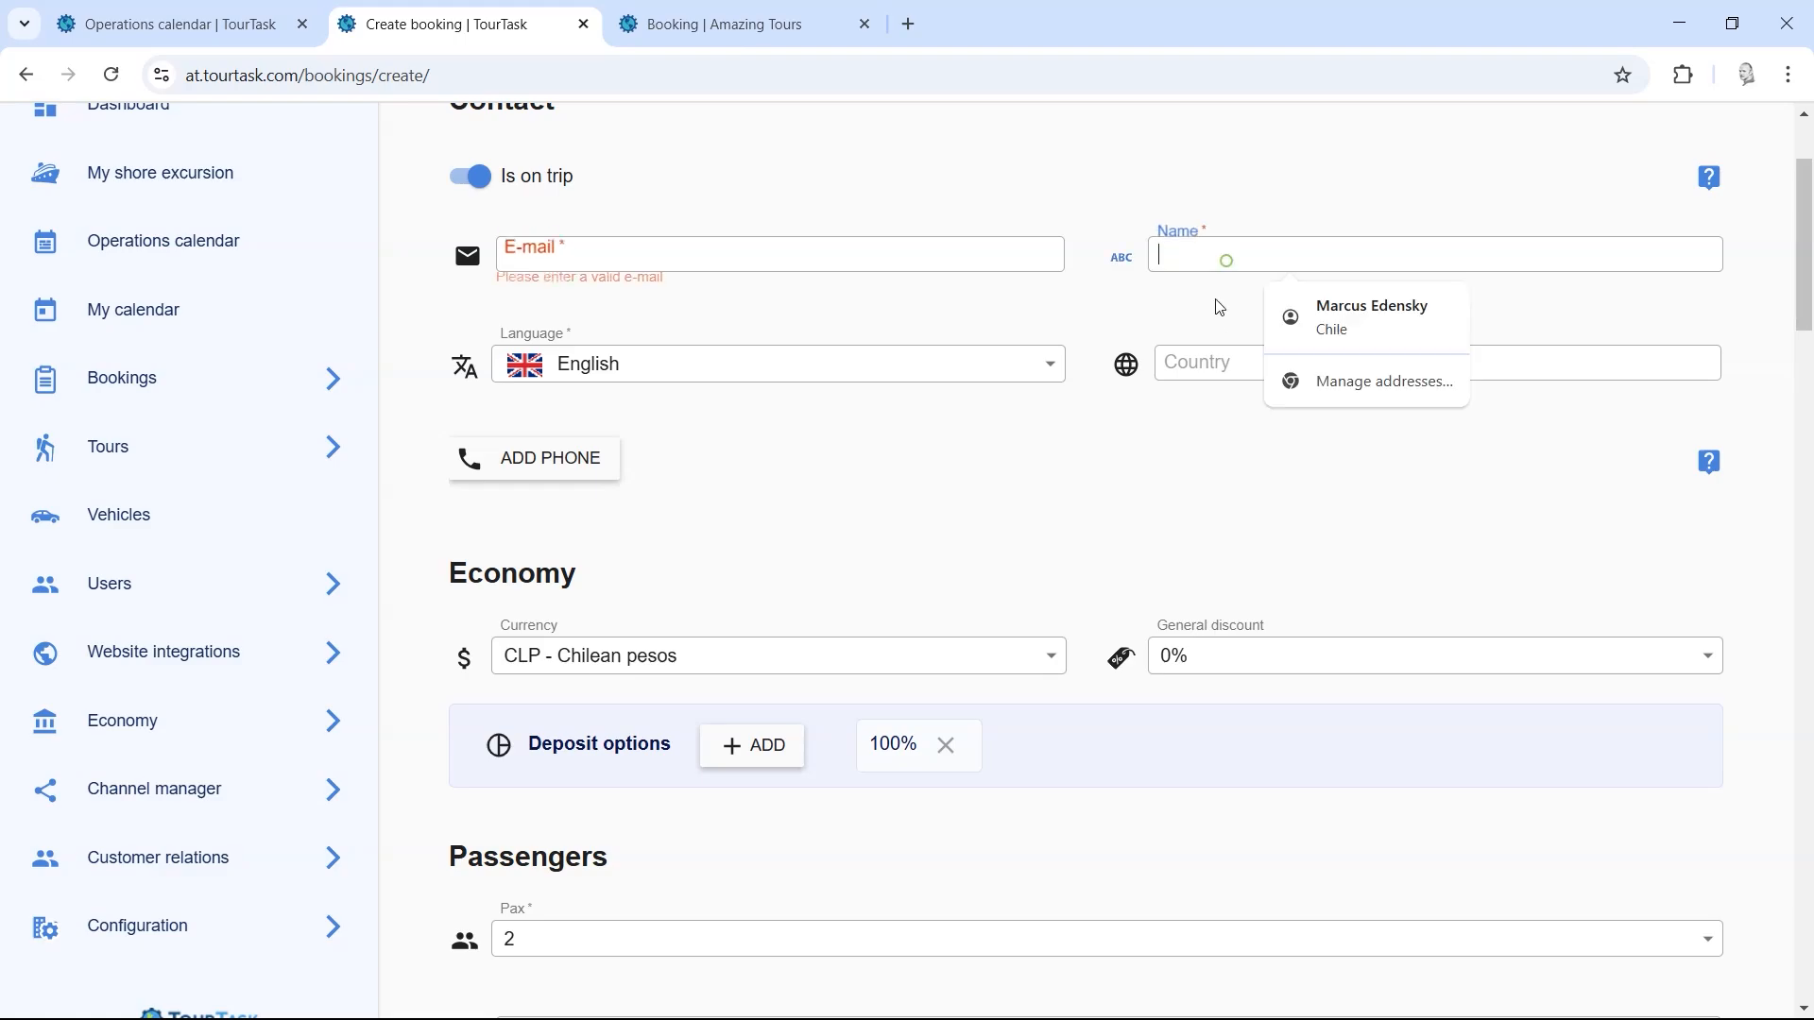
left_click(1169, 365)
left_click(699, 481)
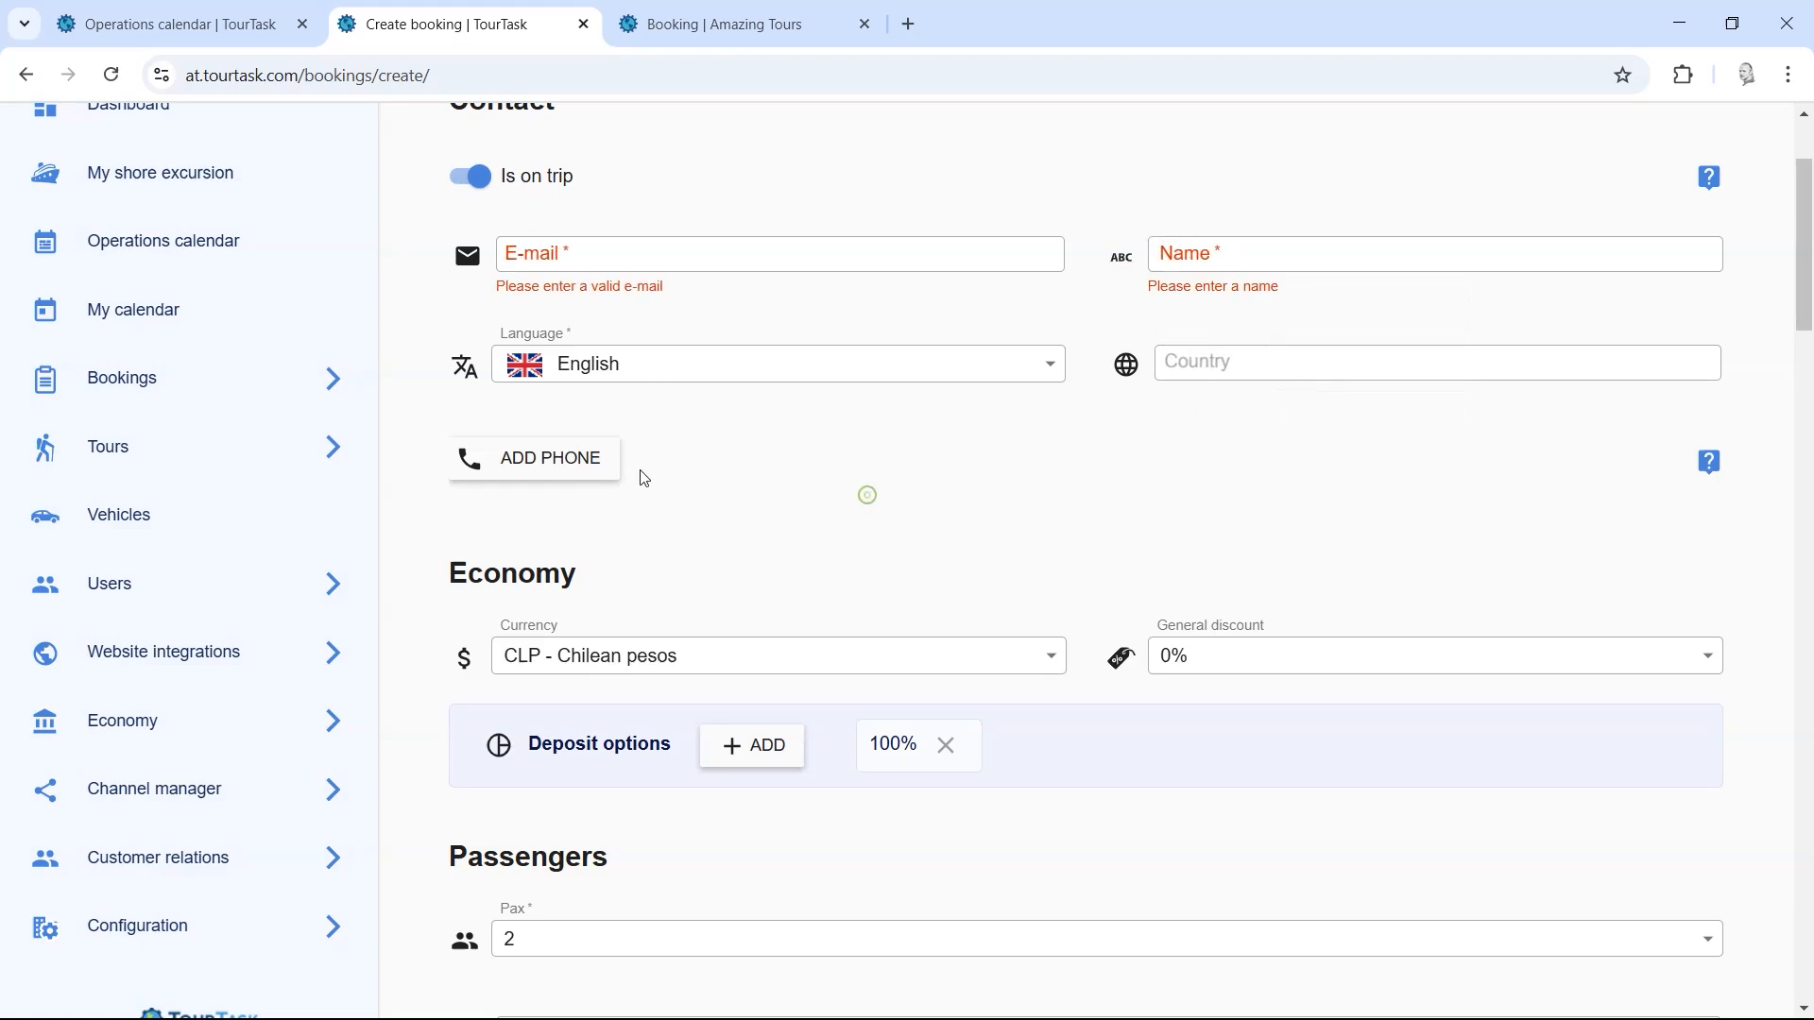
left_click(571, 478)
left_click(1123, 583)
scroll(1125, 486, "down", 4)
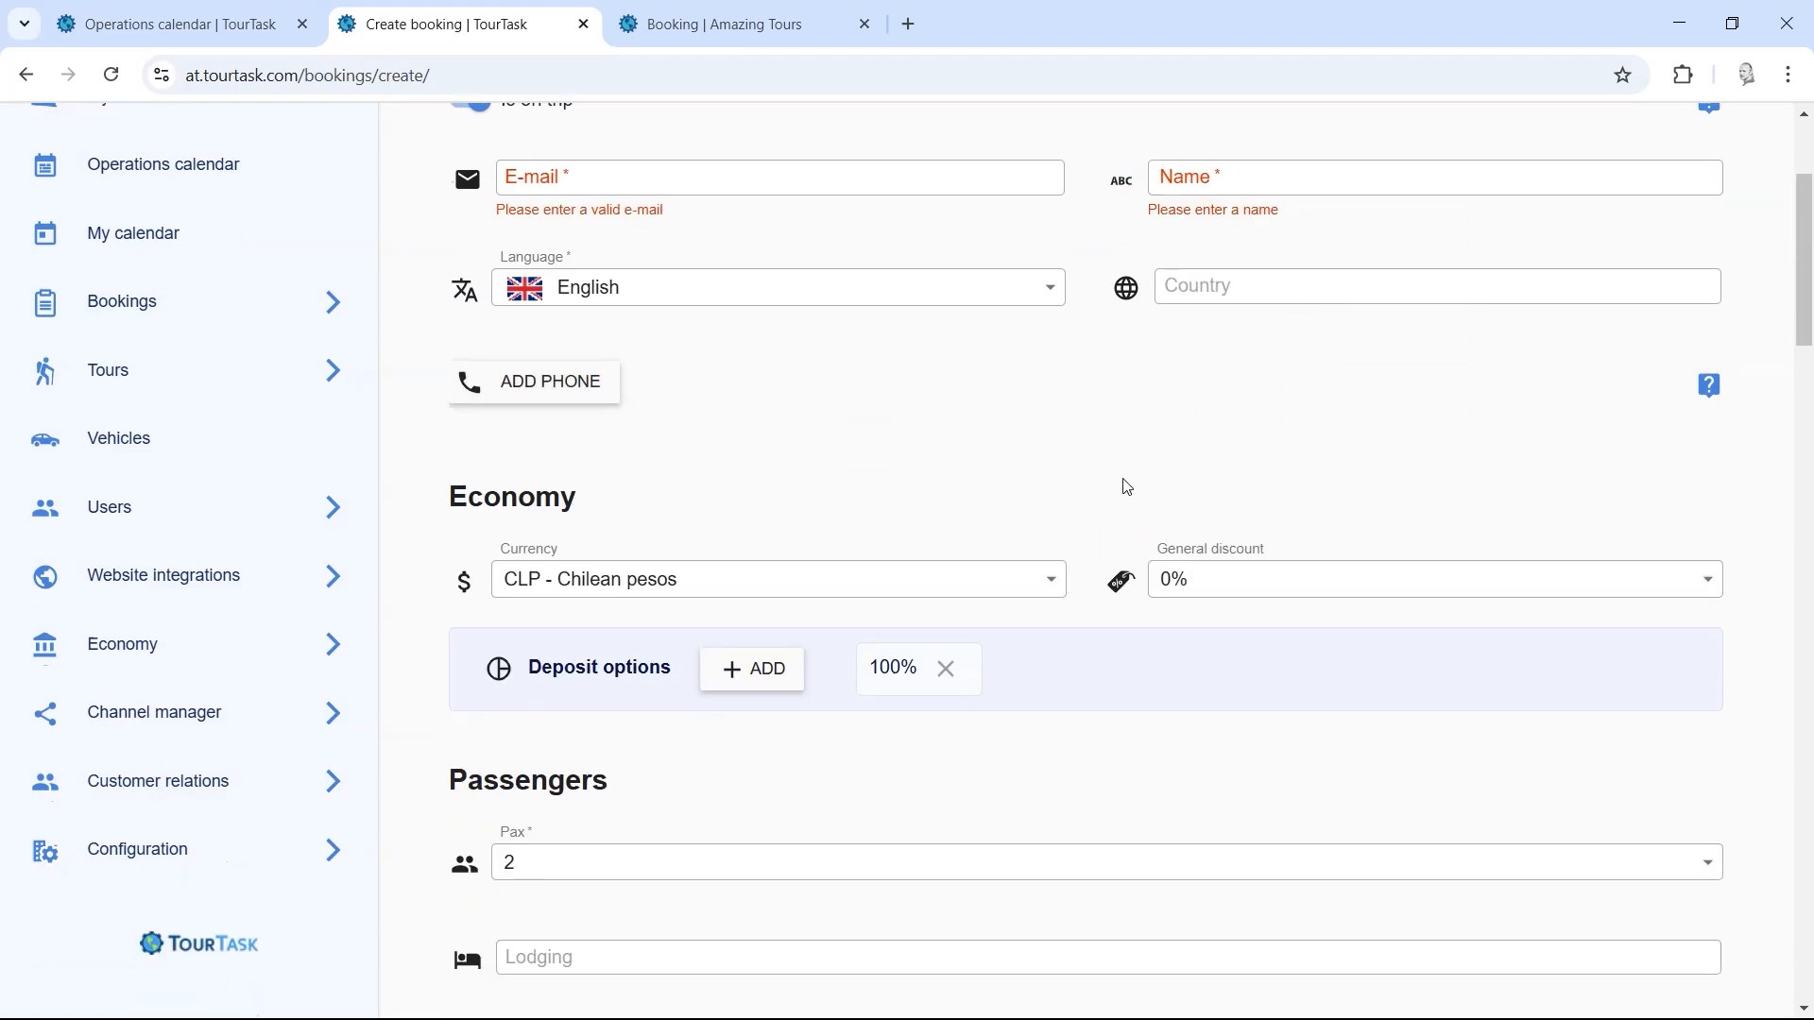
left_click(600, 321)
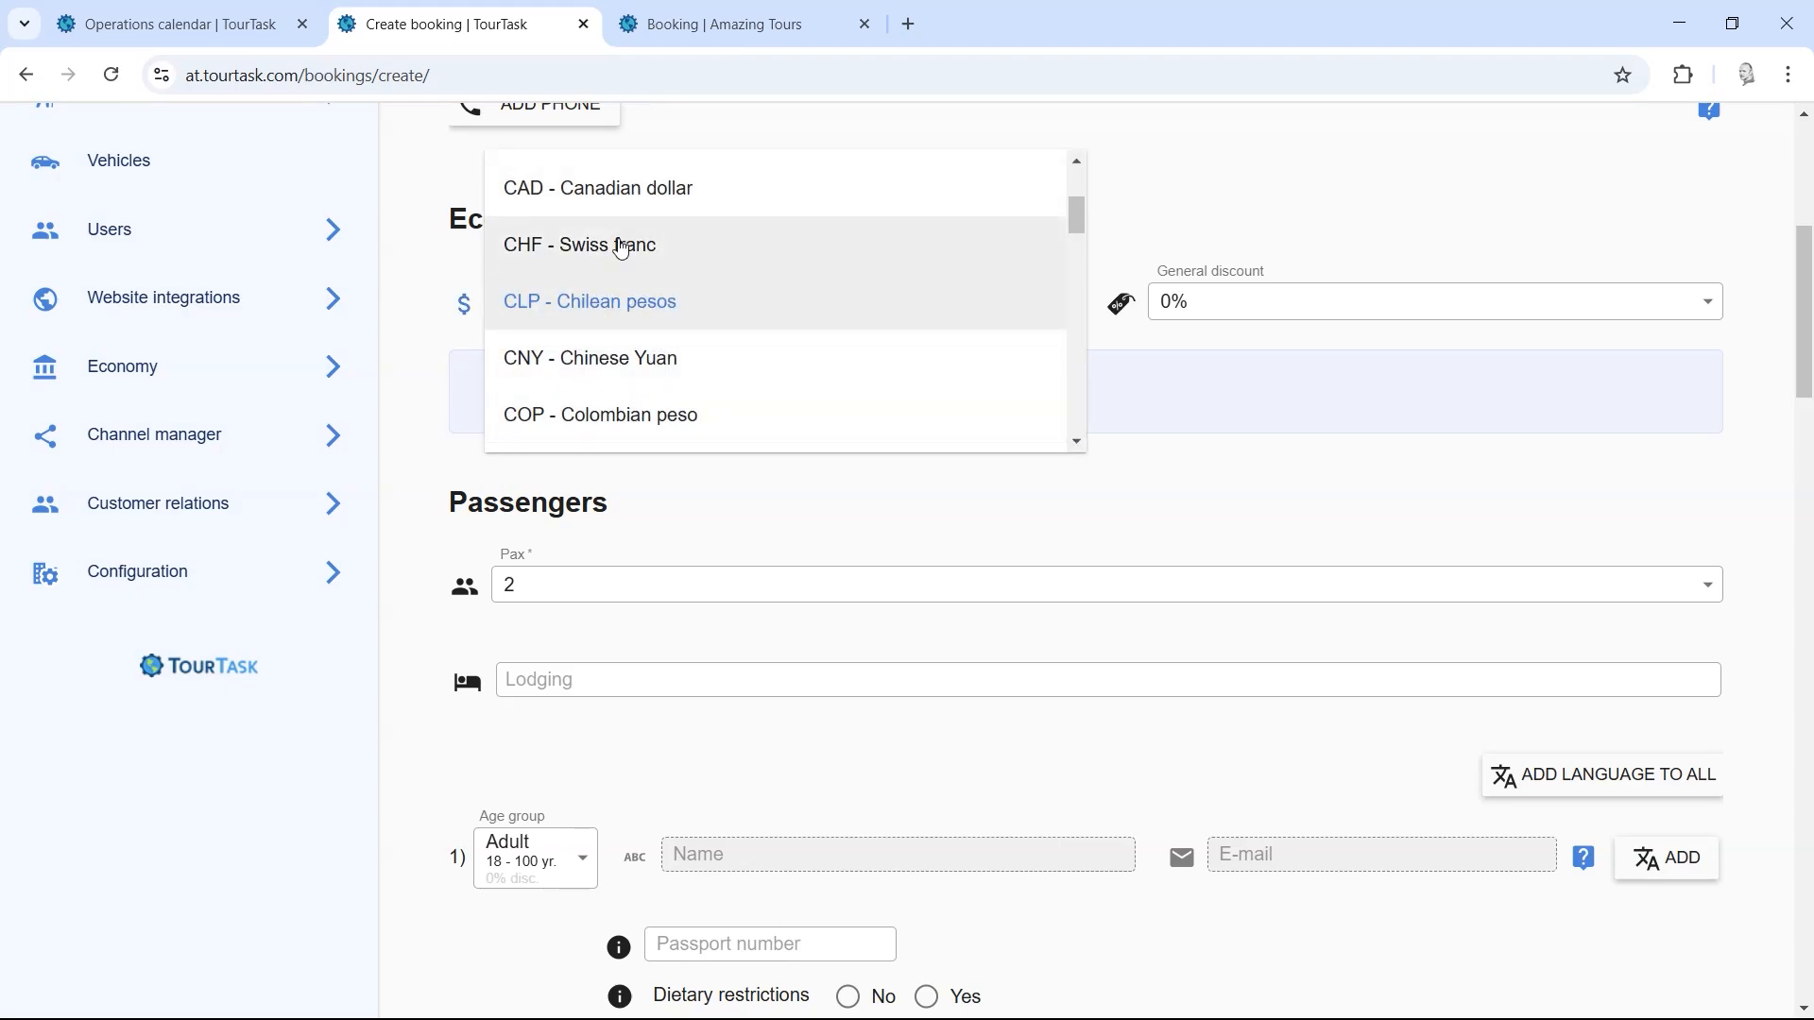
left_click_drag(1078, 225, 1084, 237)
left_click(1121, 215)
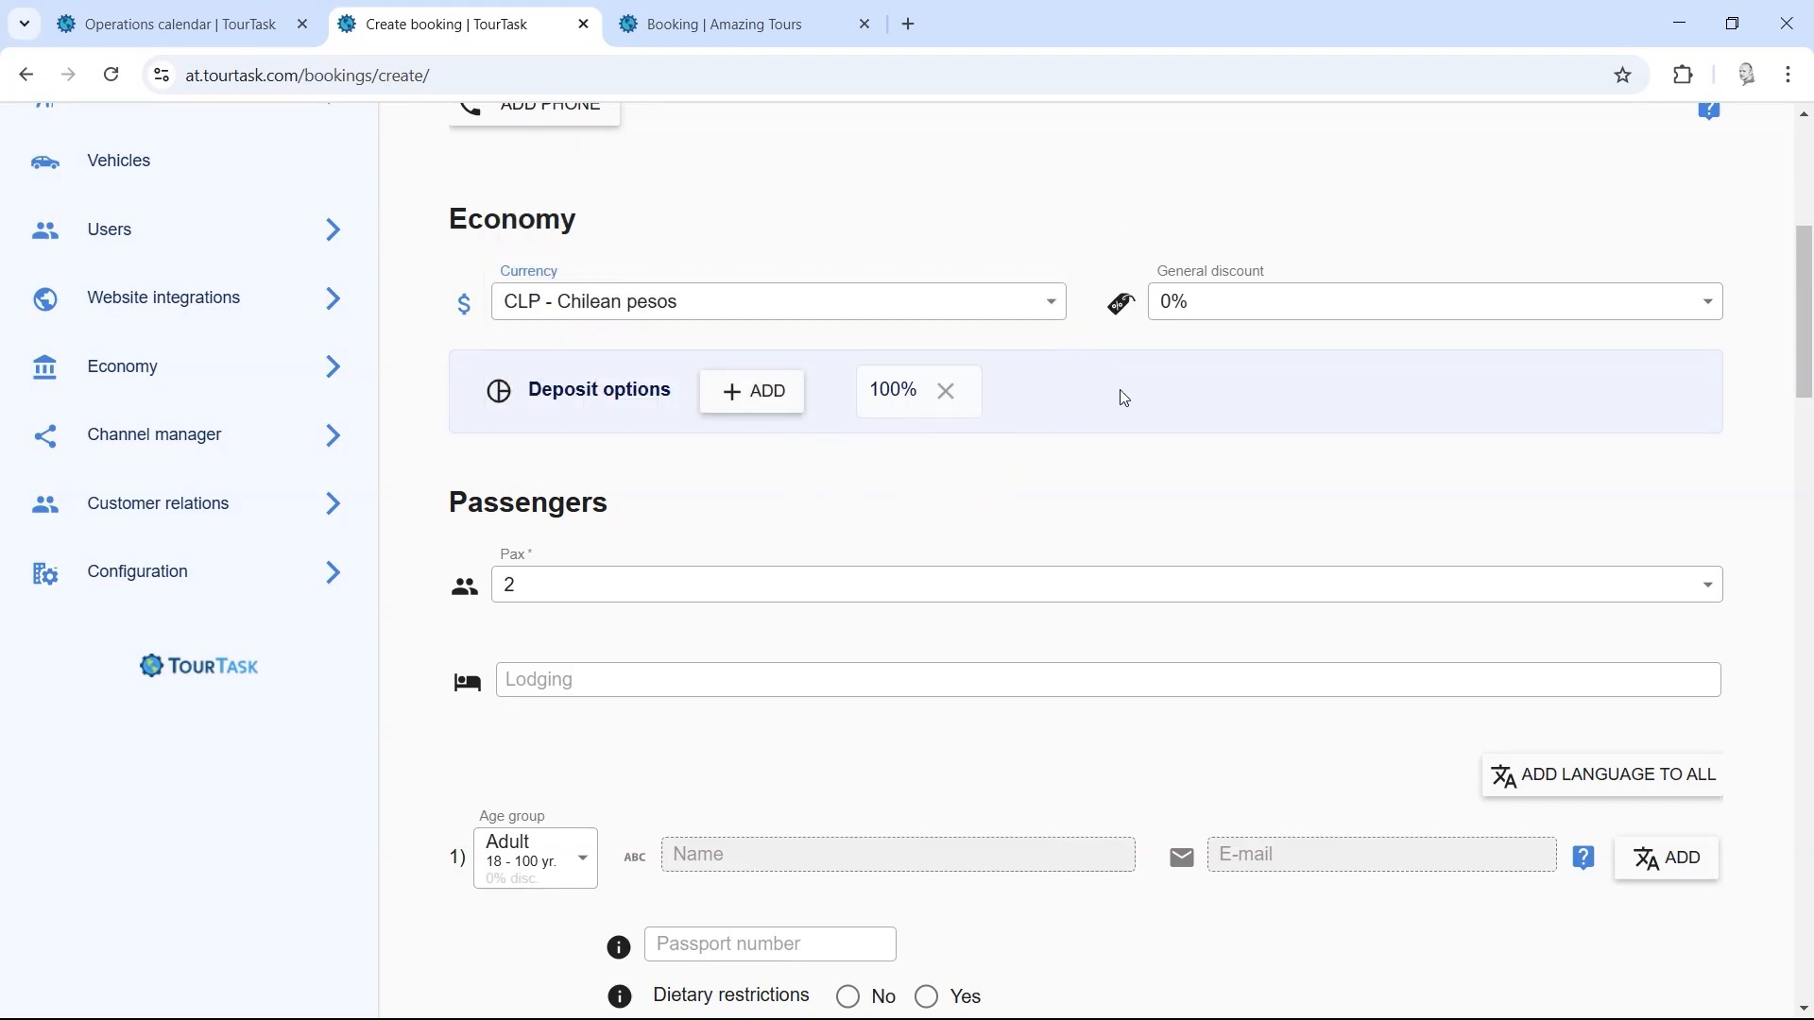
left_click(1192, 310)
left_click(1073, 429)
scroll(1068, 510, "down", 3)
scroll(1058, 506, "down", 10)
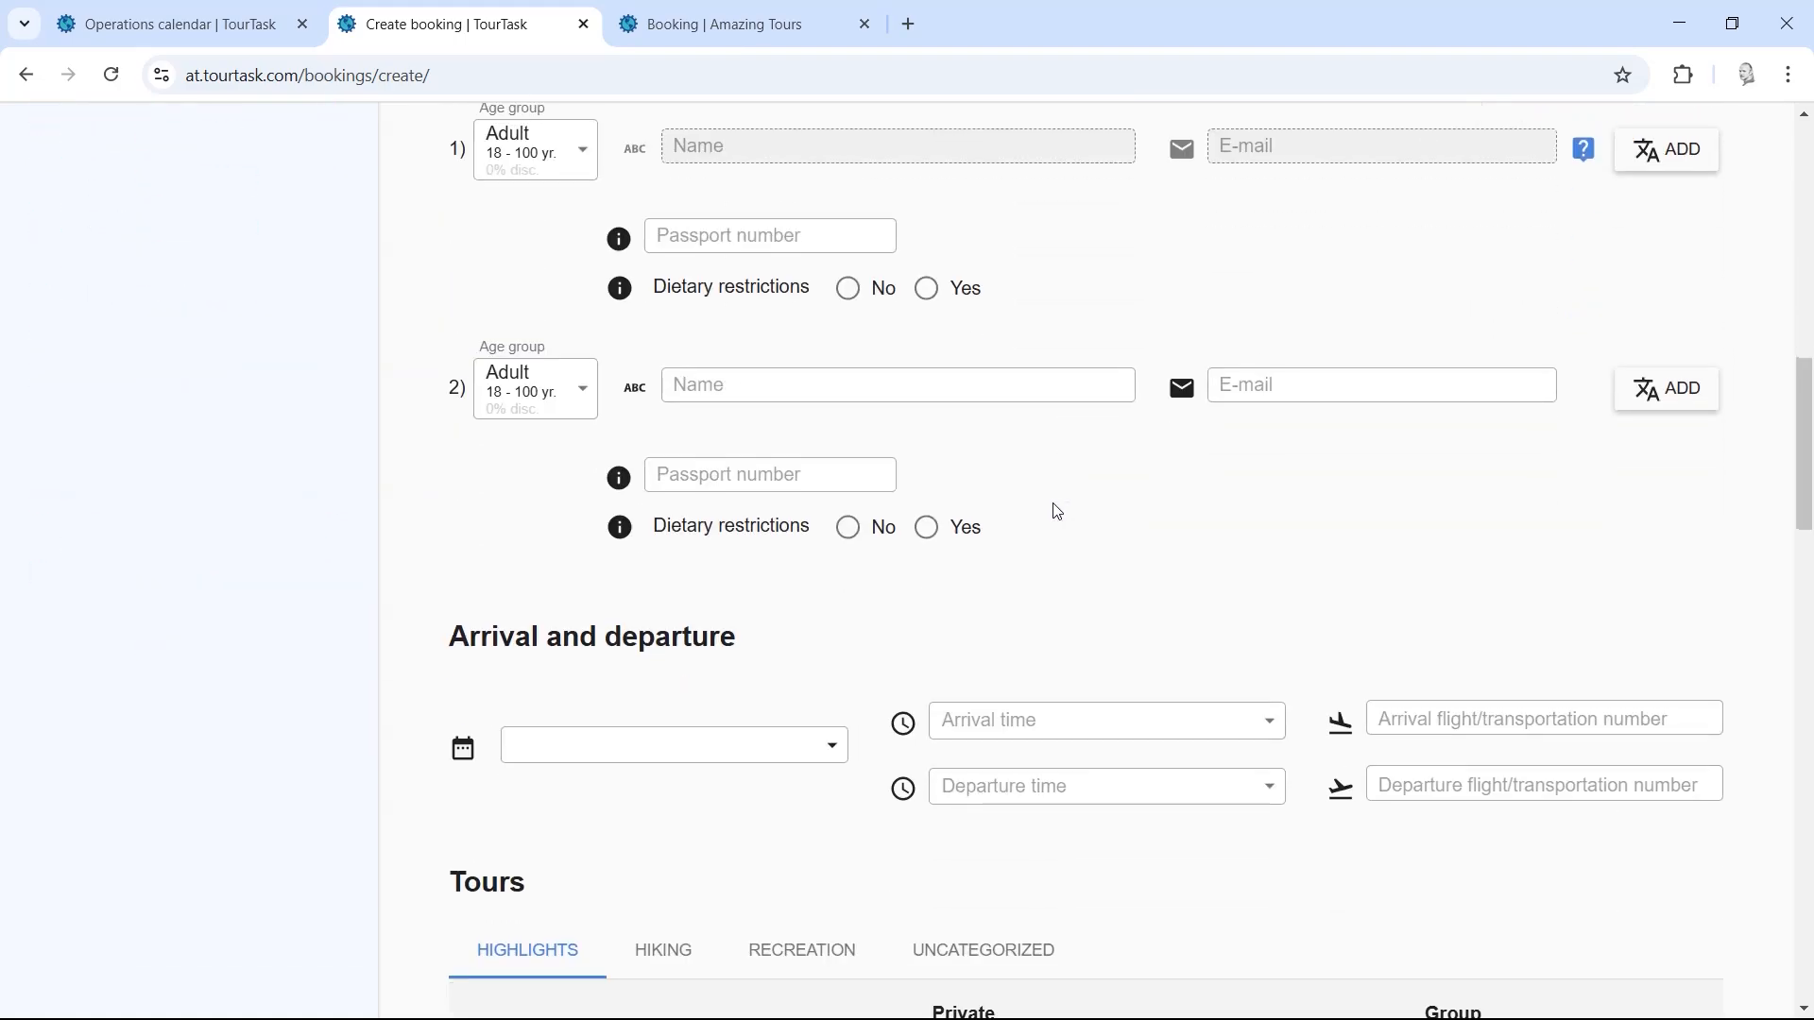
left_click_drag(1808, 529, 1707, 210)
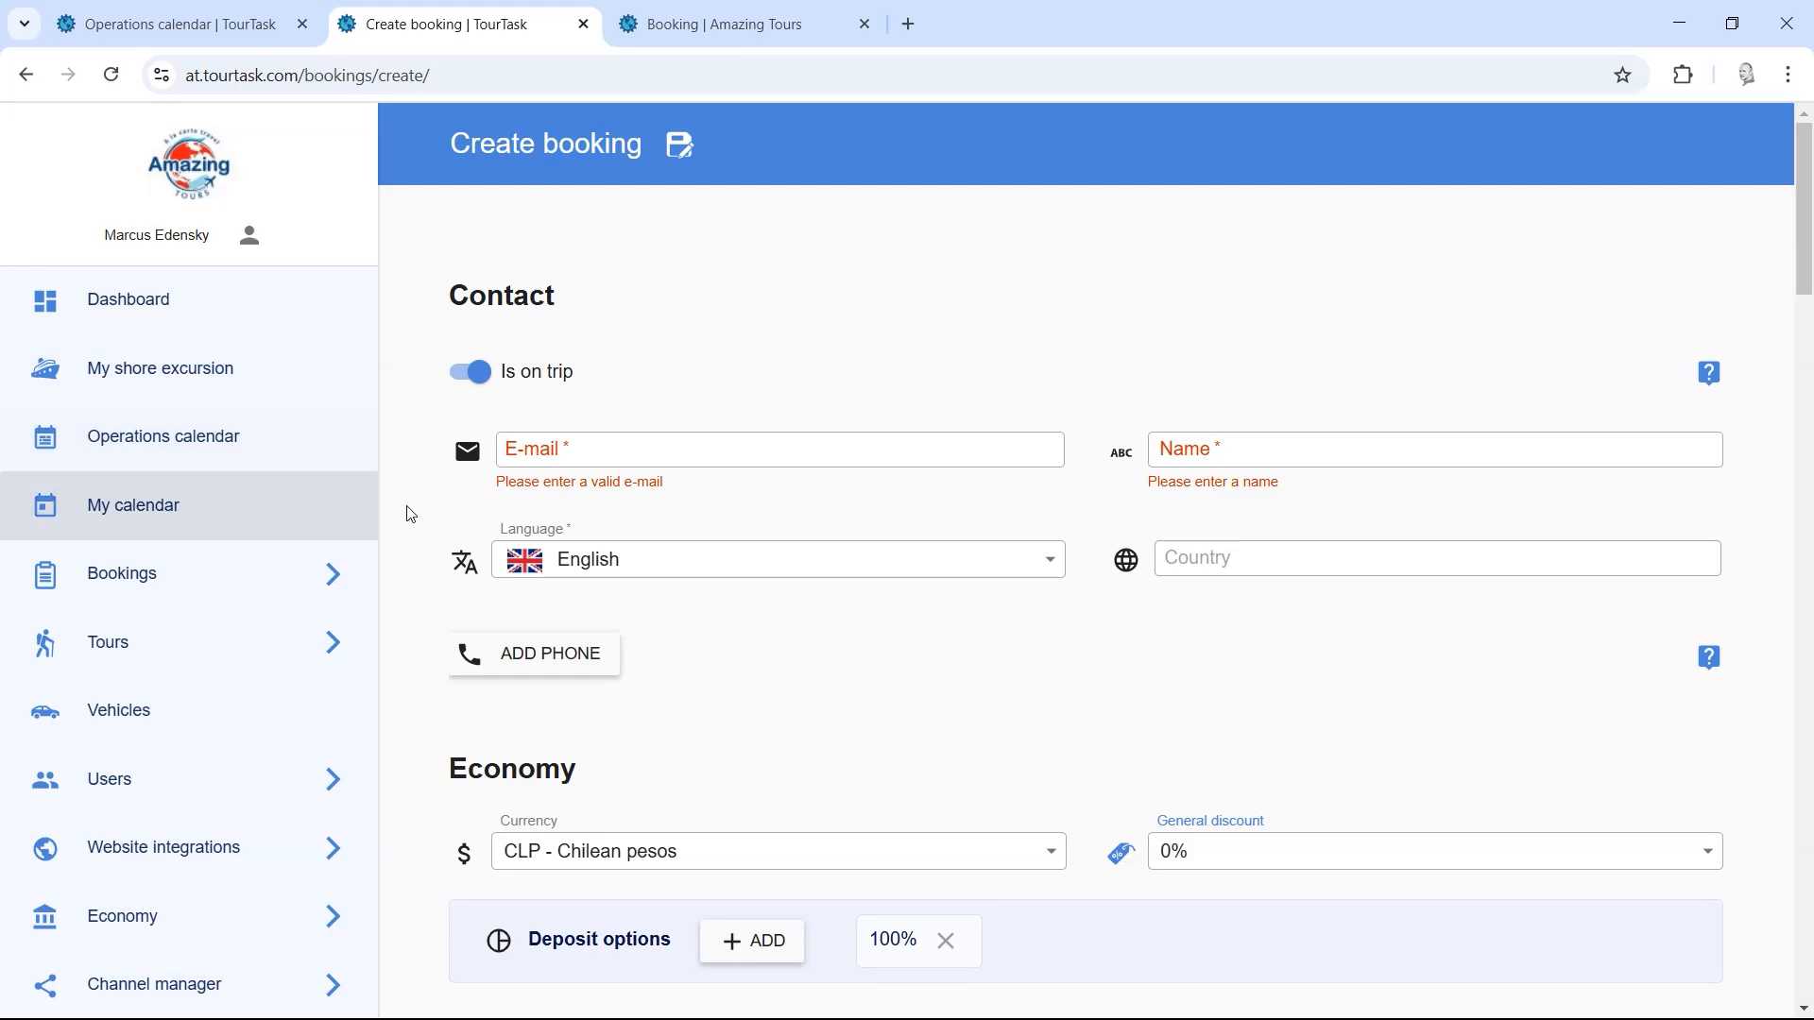
middle_click(417, 423)
scroll(416, 480, "down", 1)
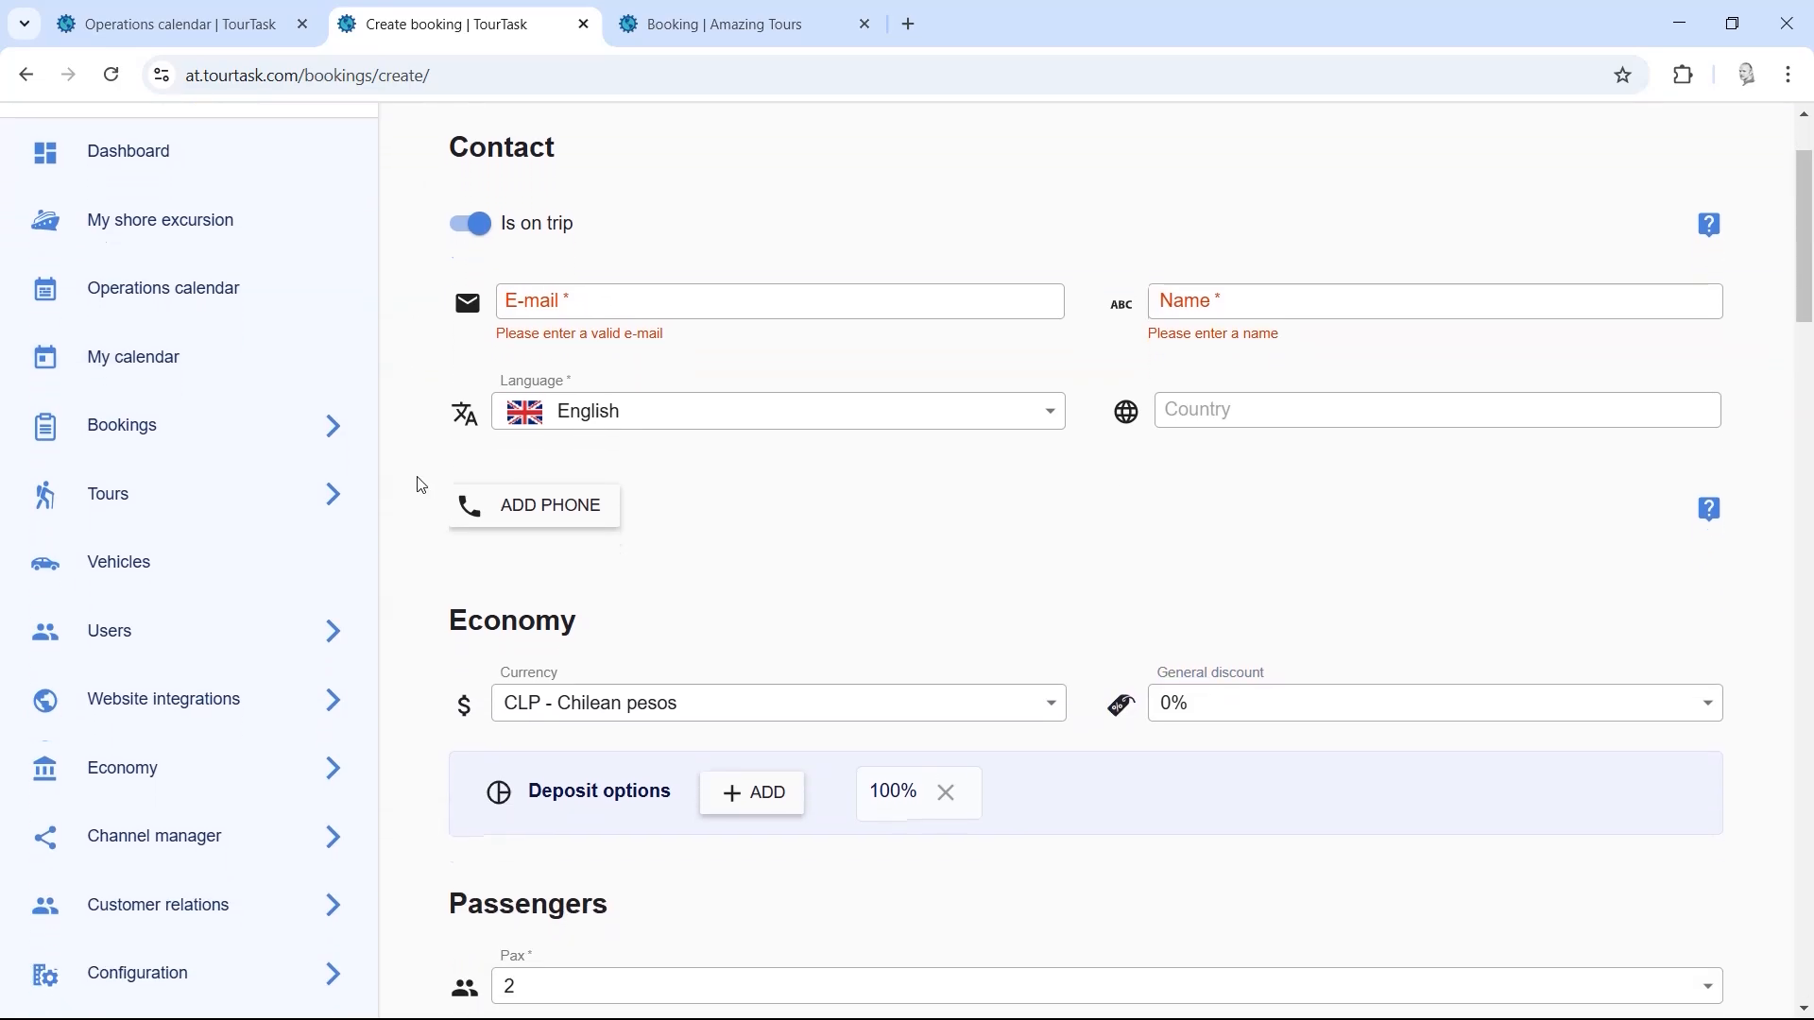
right_click(416, 203)
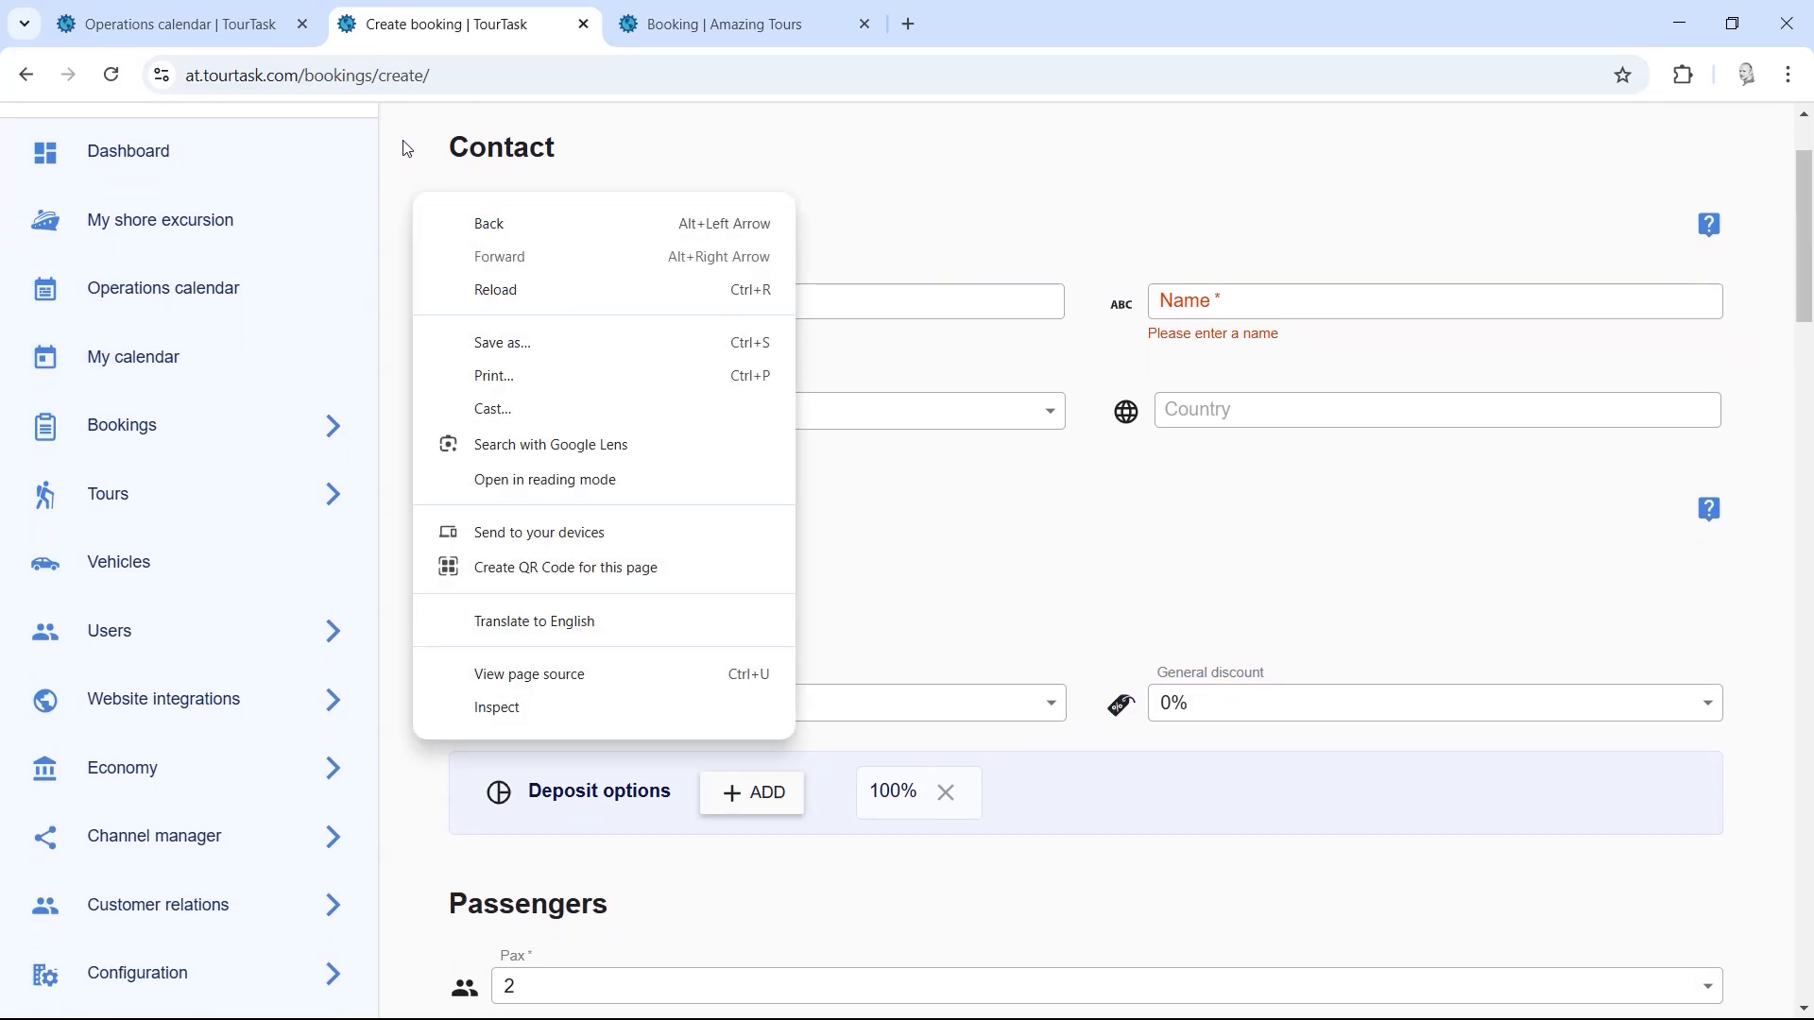
right_click(393, 129)
left_click(395, 131)
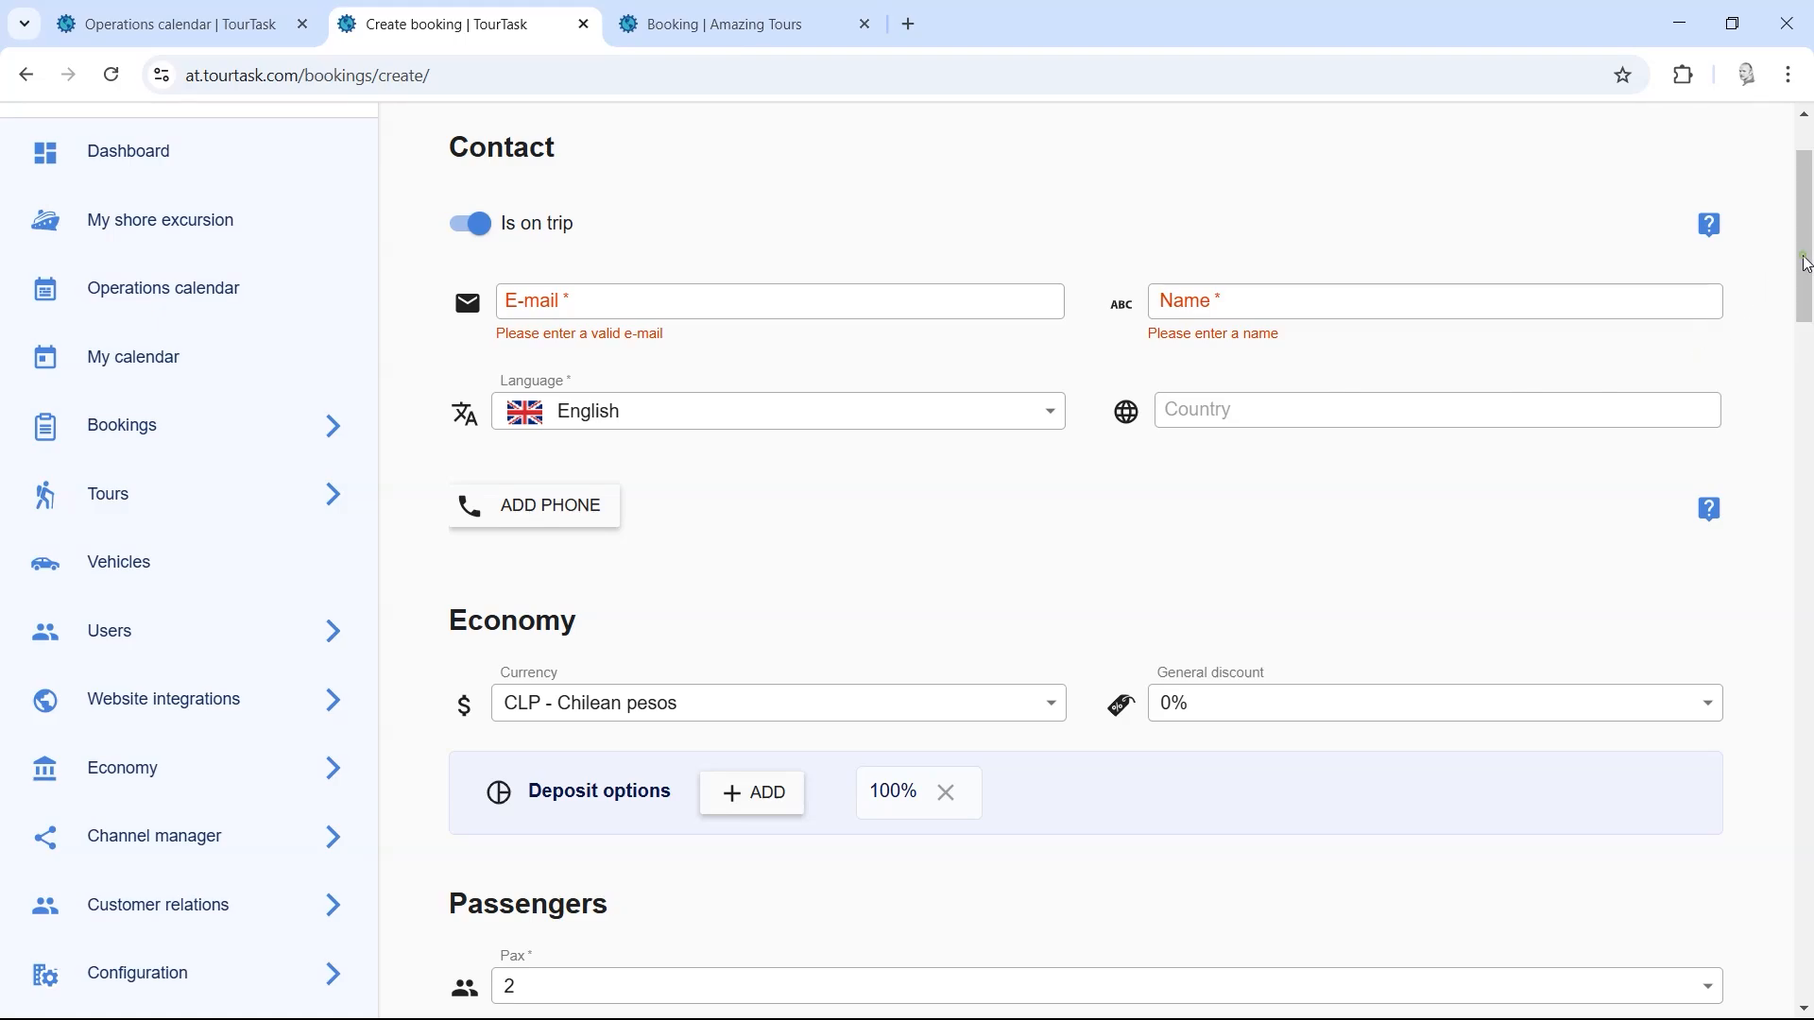
mouse_move(1806, 264)
left_mouse_down()
mouse_move(1806, 217)
mouse_move(1810, 306)
mouse_move(1810, 262)
left_mouse_up()
Step: Go to Tours > Group tours > Planning, confirming to leave the unfilled booking form
left_click(256, 508)
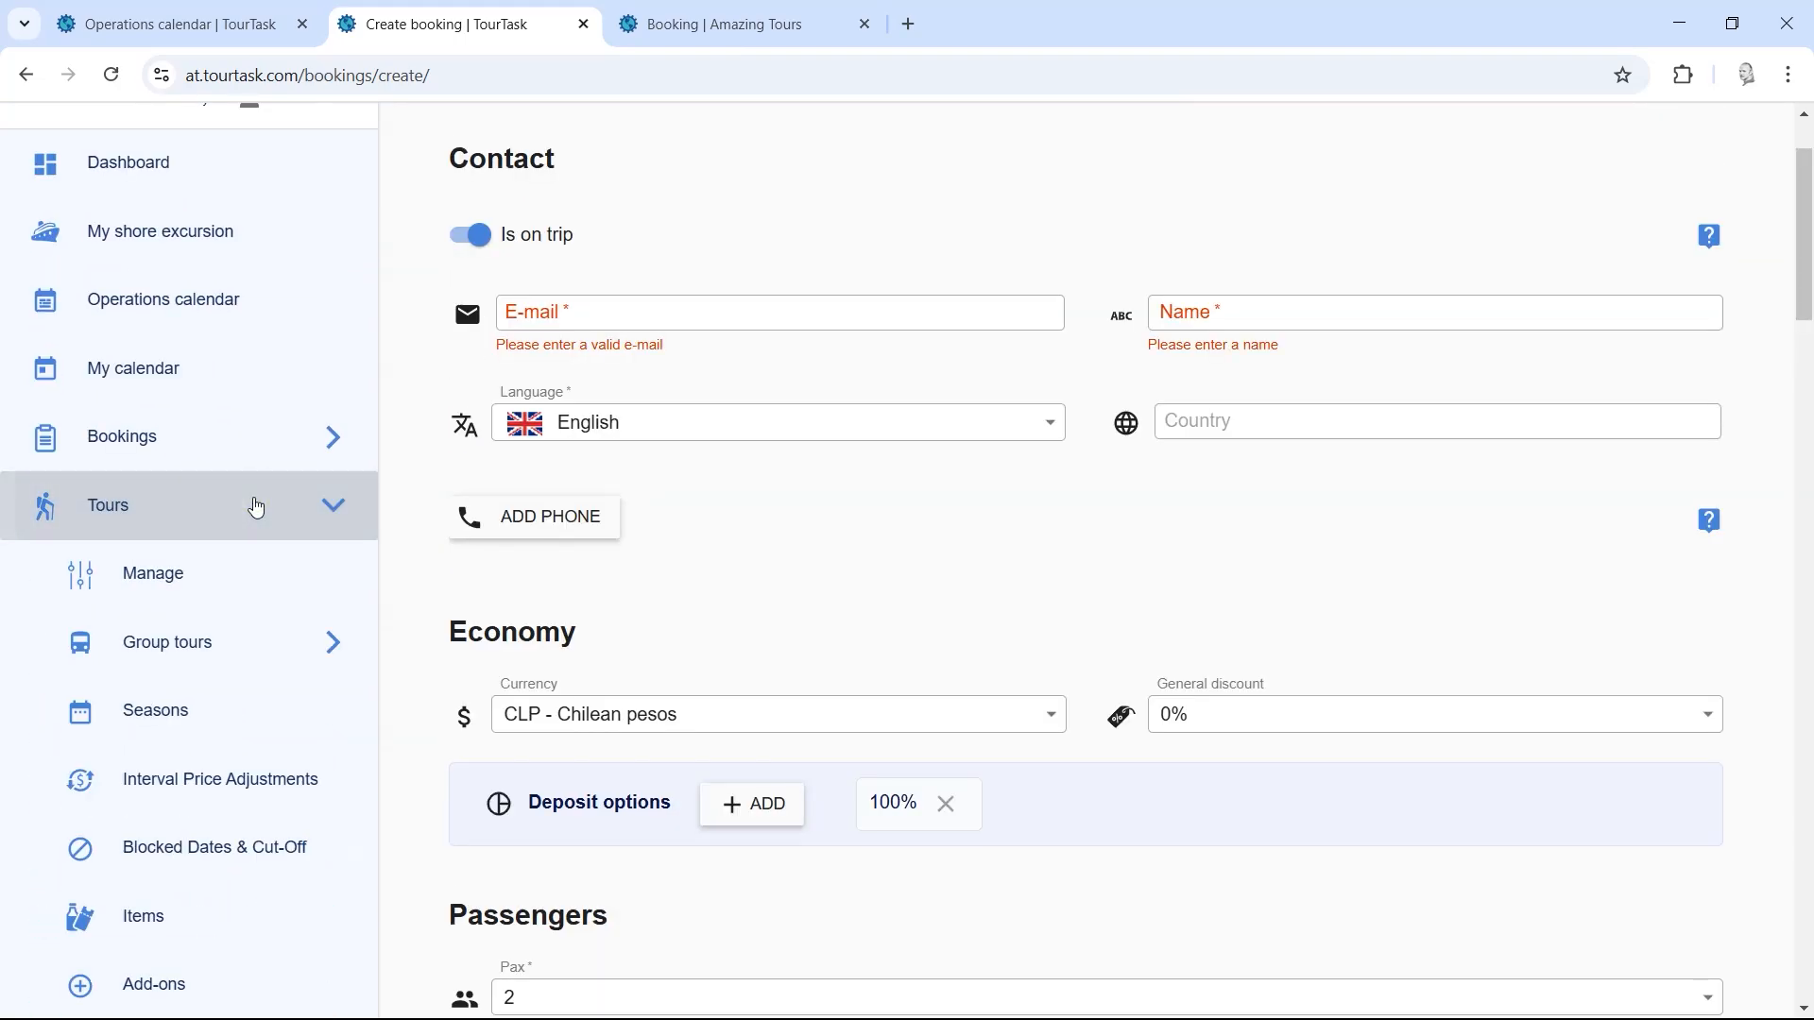
left_click(246, 639)
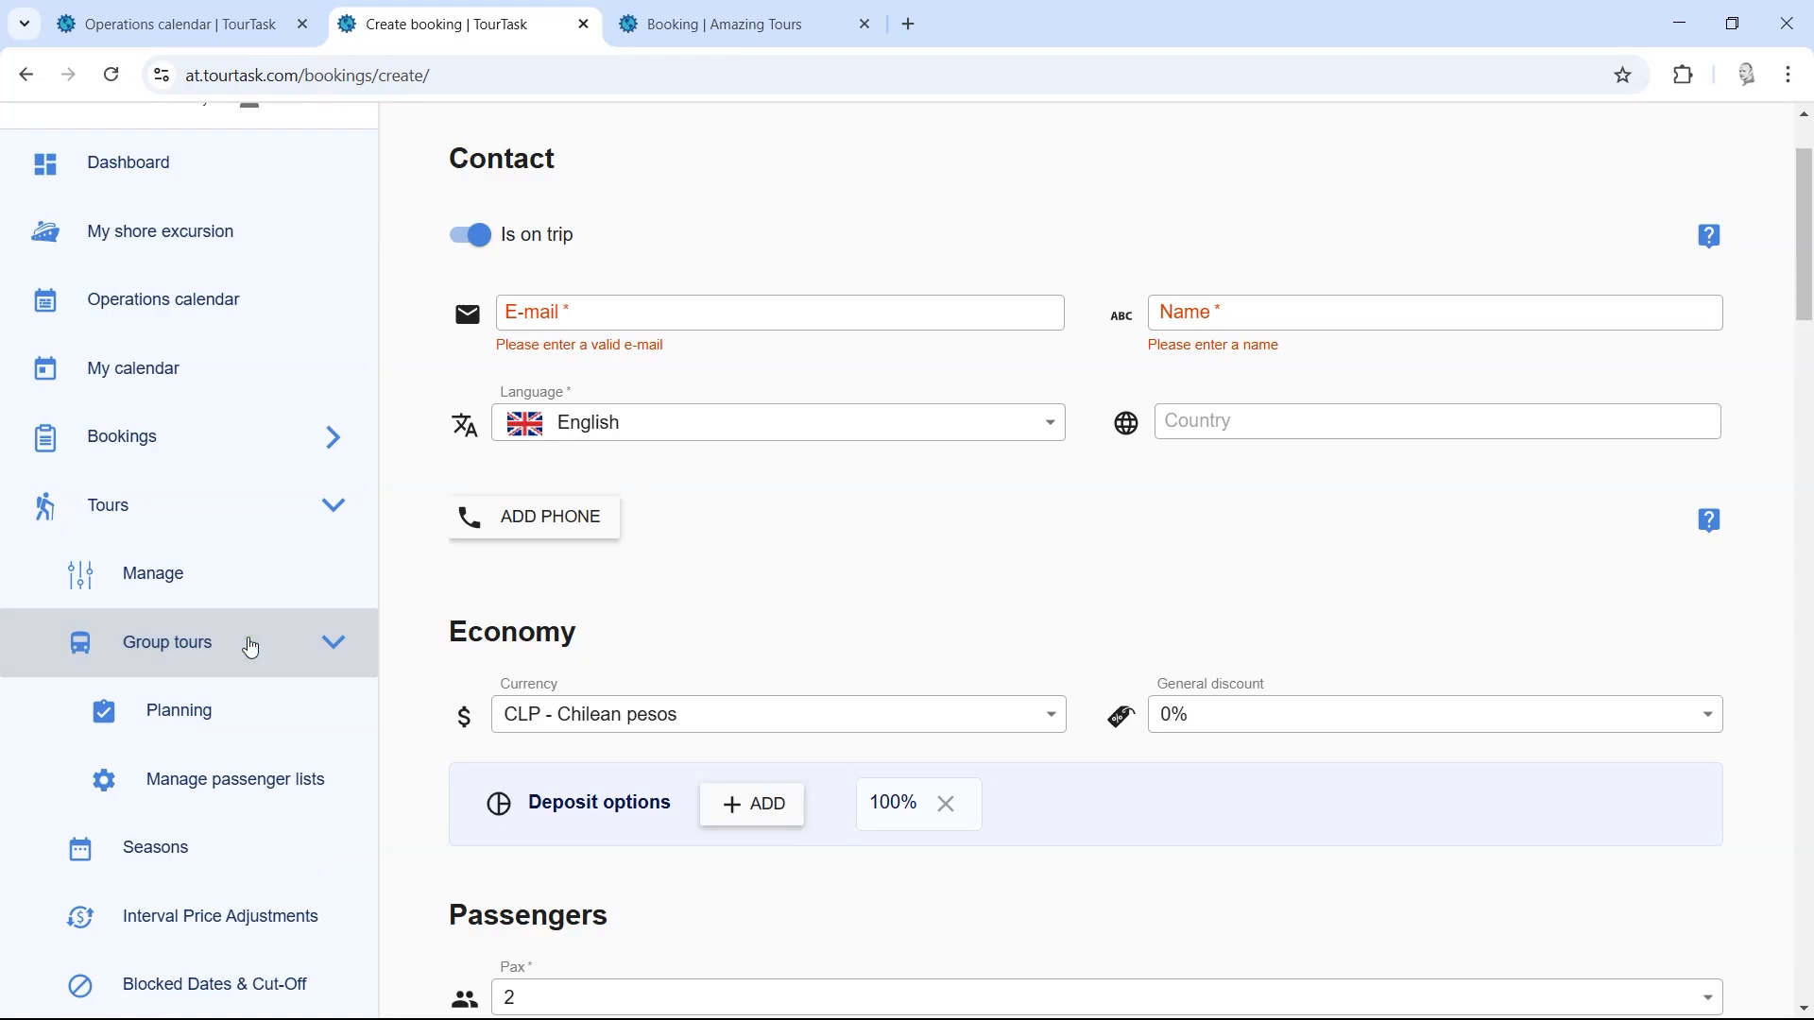
scroll(407, 581, "down", 1)
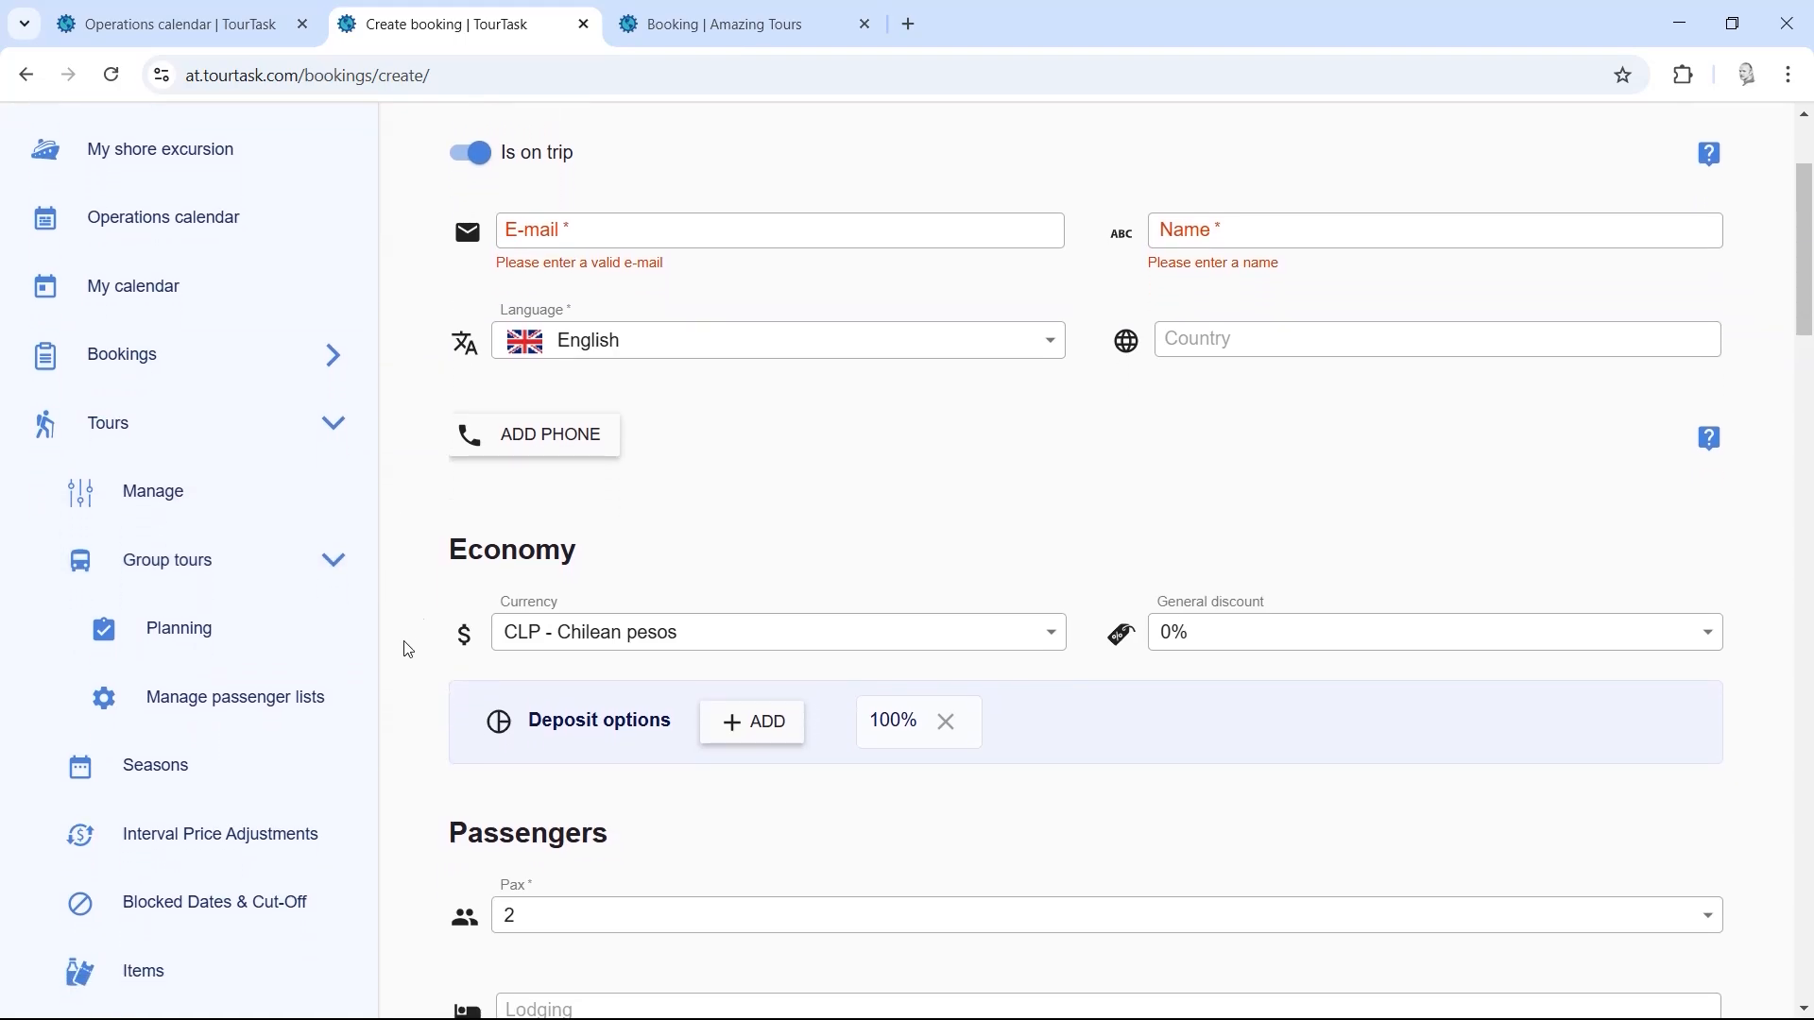
left_click(168, 635)
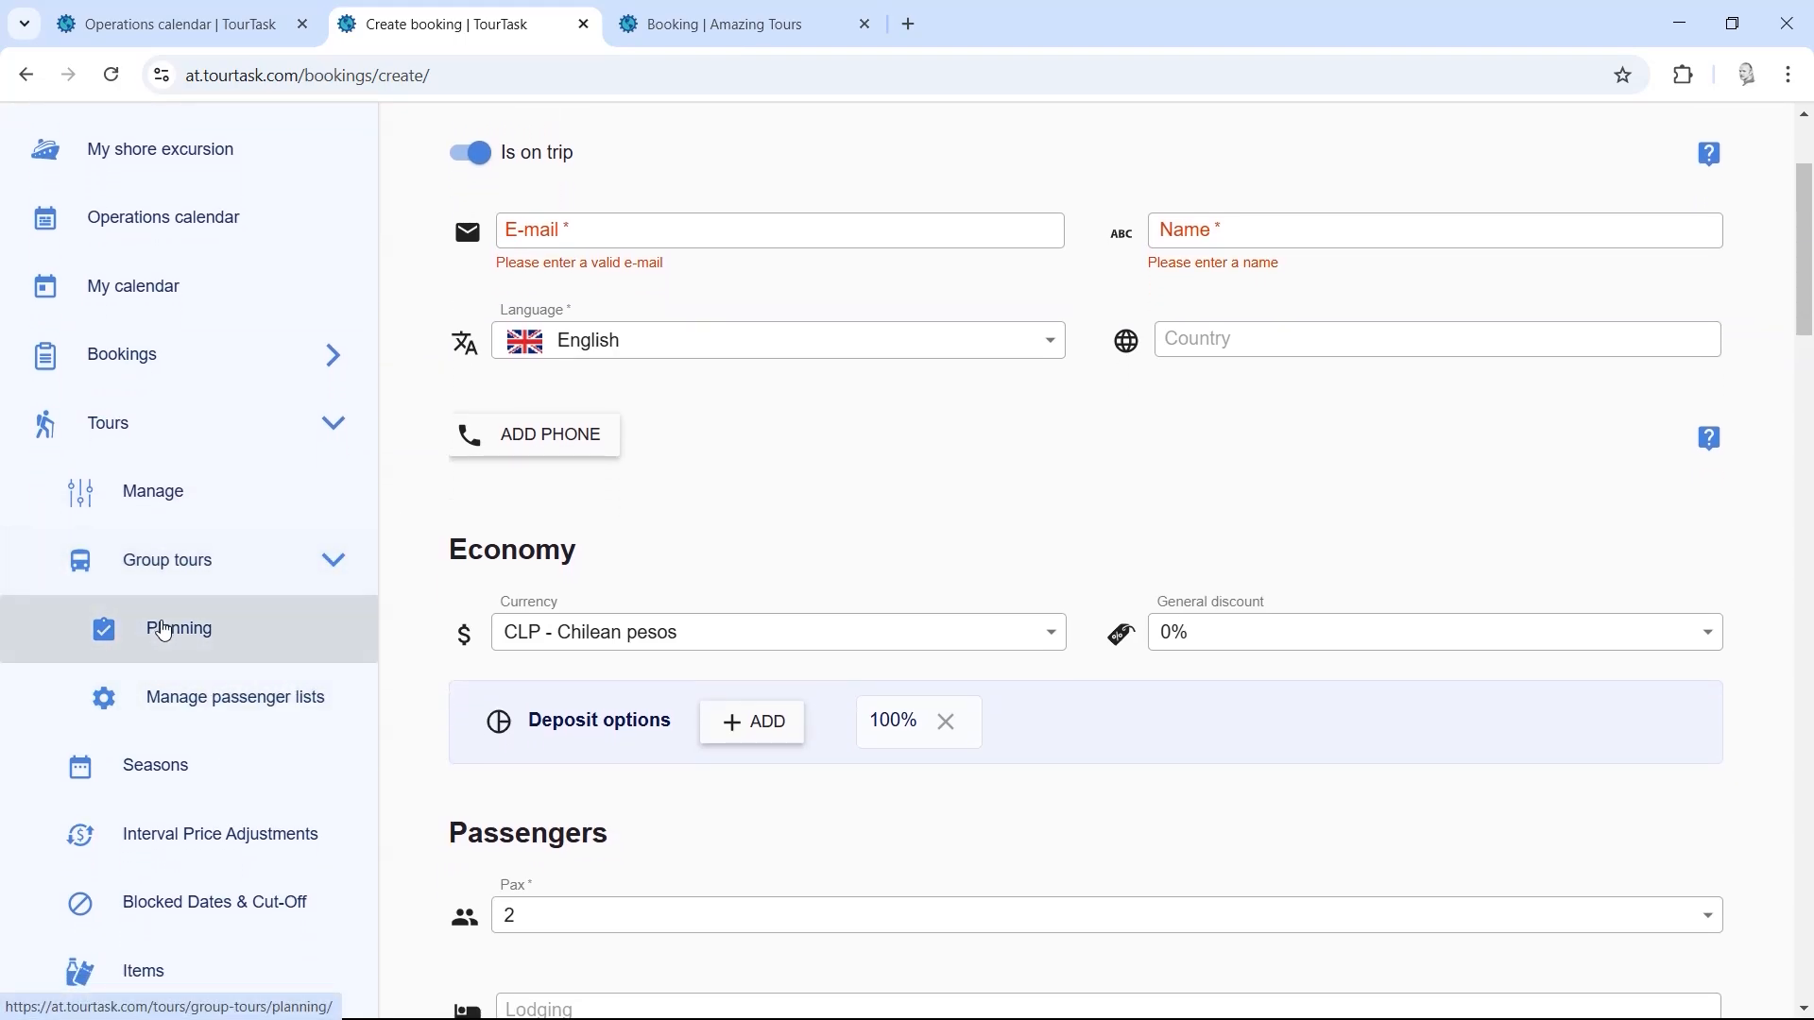
left_click(1014, 226)
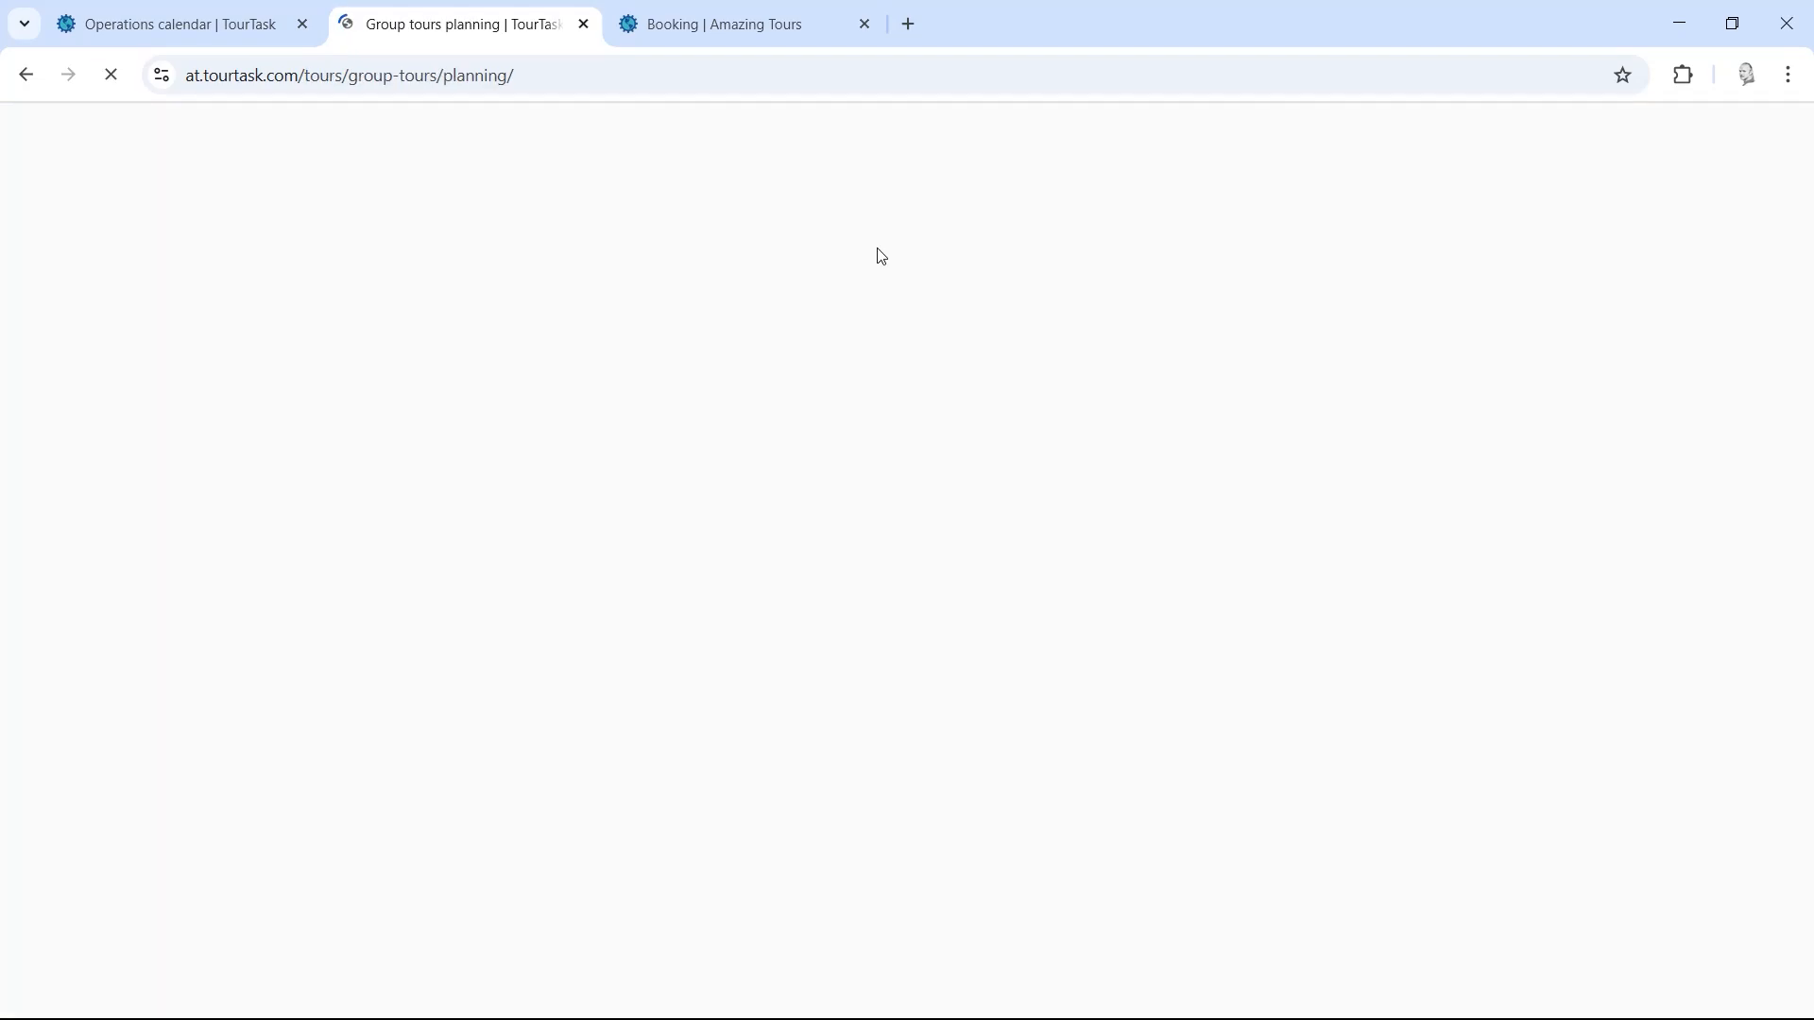
Step: Scroll the planning list of 4 groups, then load Website integrations > Tours in a new tab
left_click_drag(1807, 216, 1809, 414)
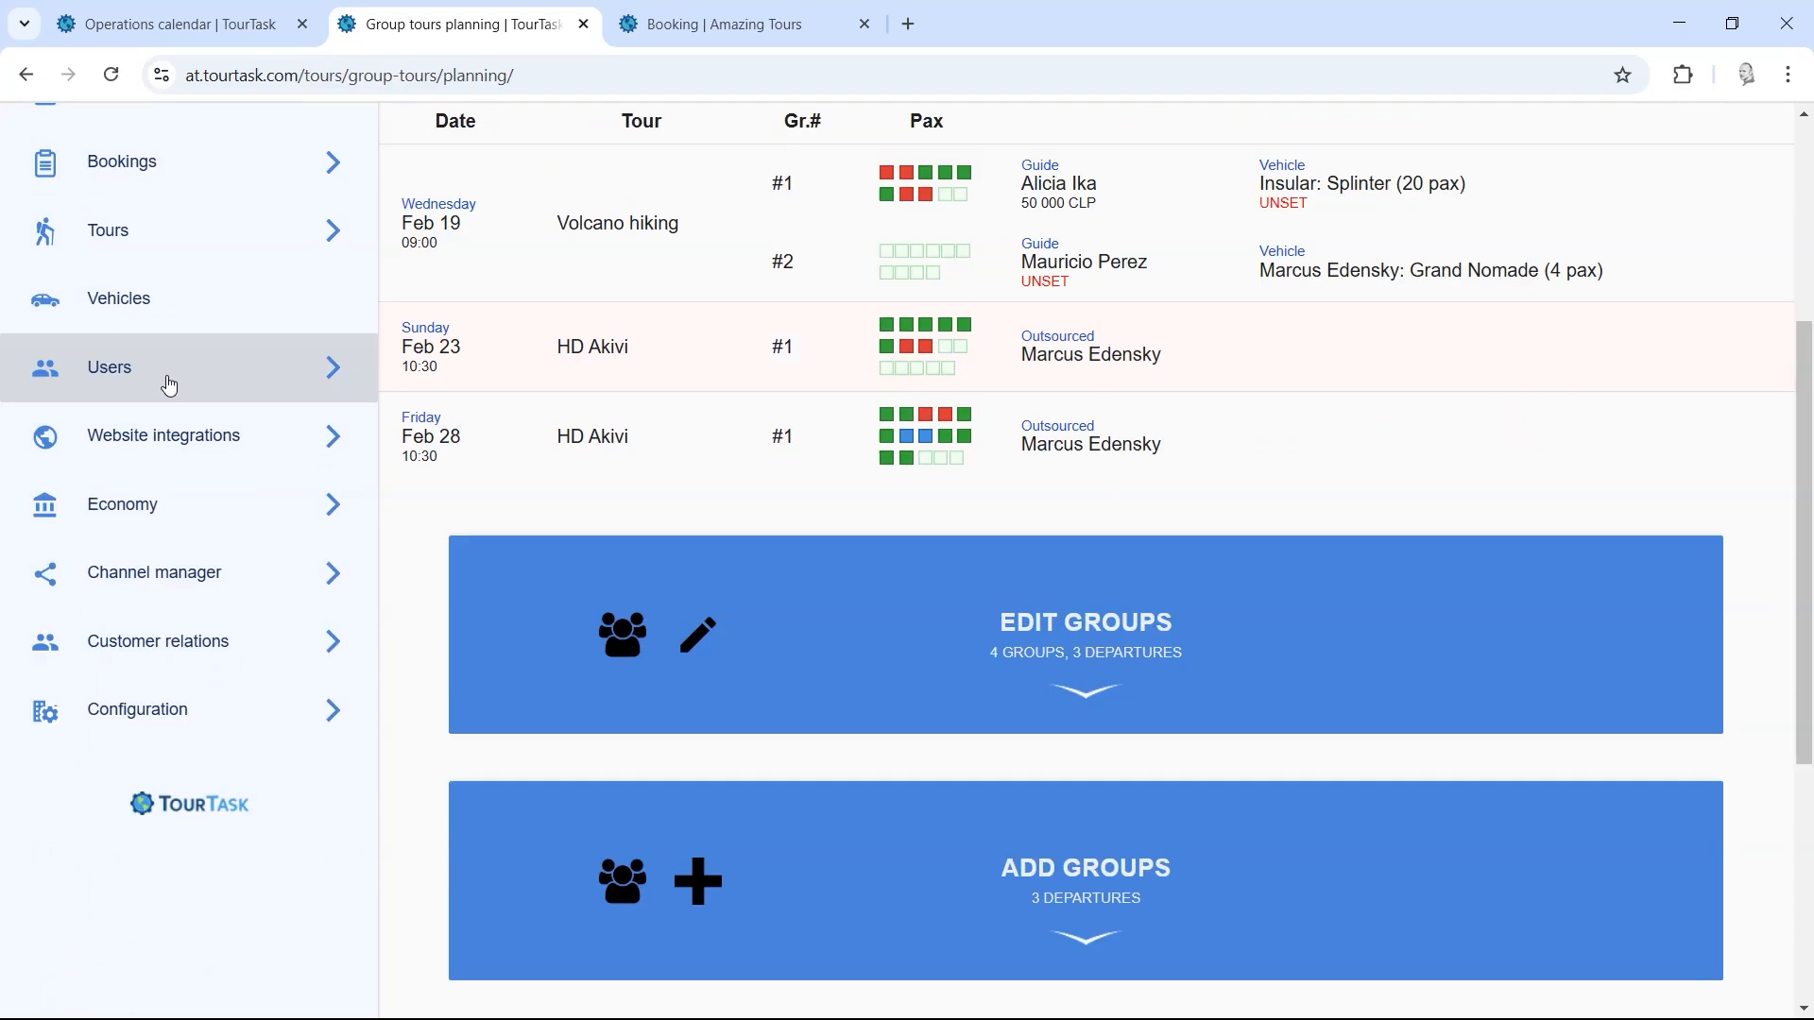
left_click(168, 382)
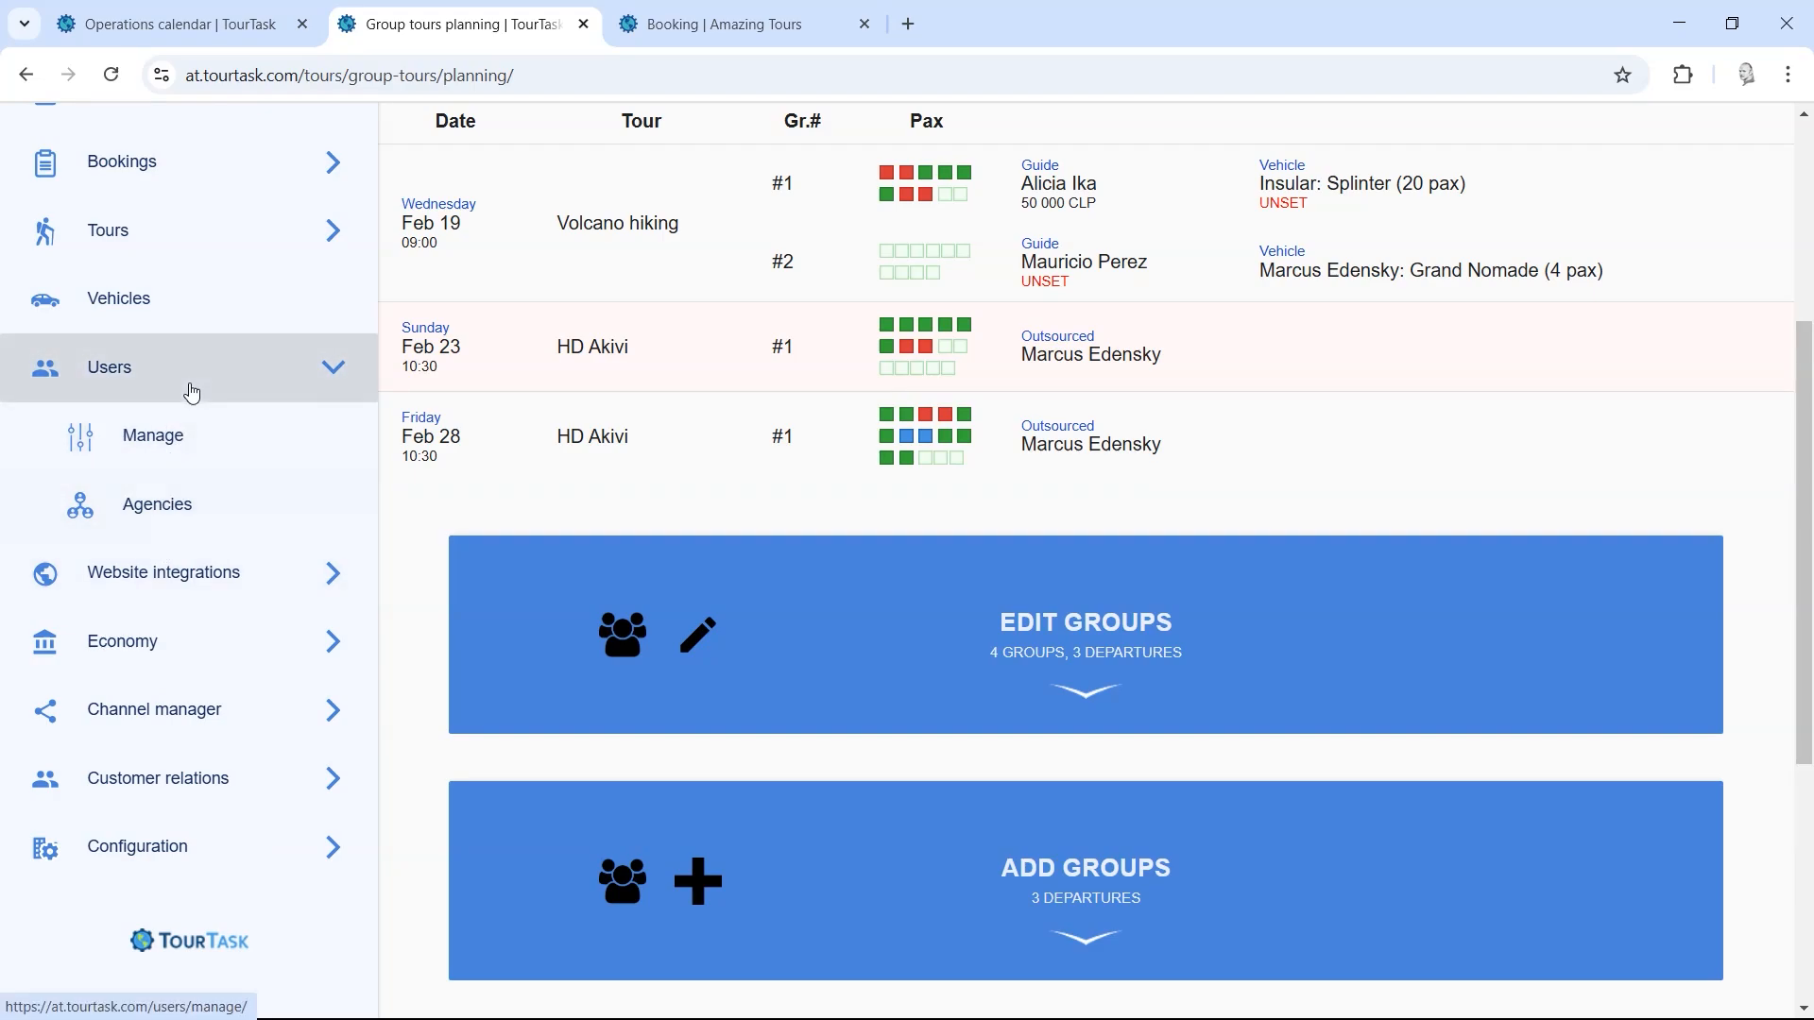
left_click(192, 392)
left_click(191, 436)
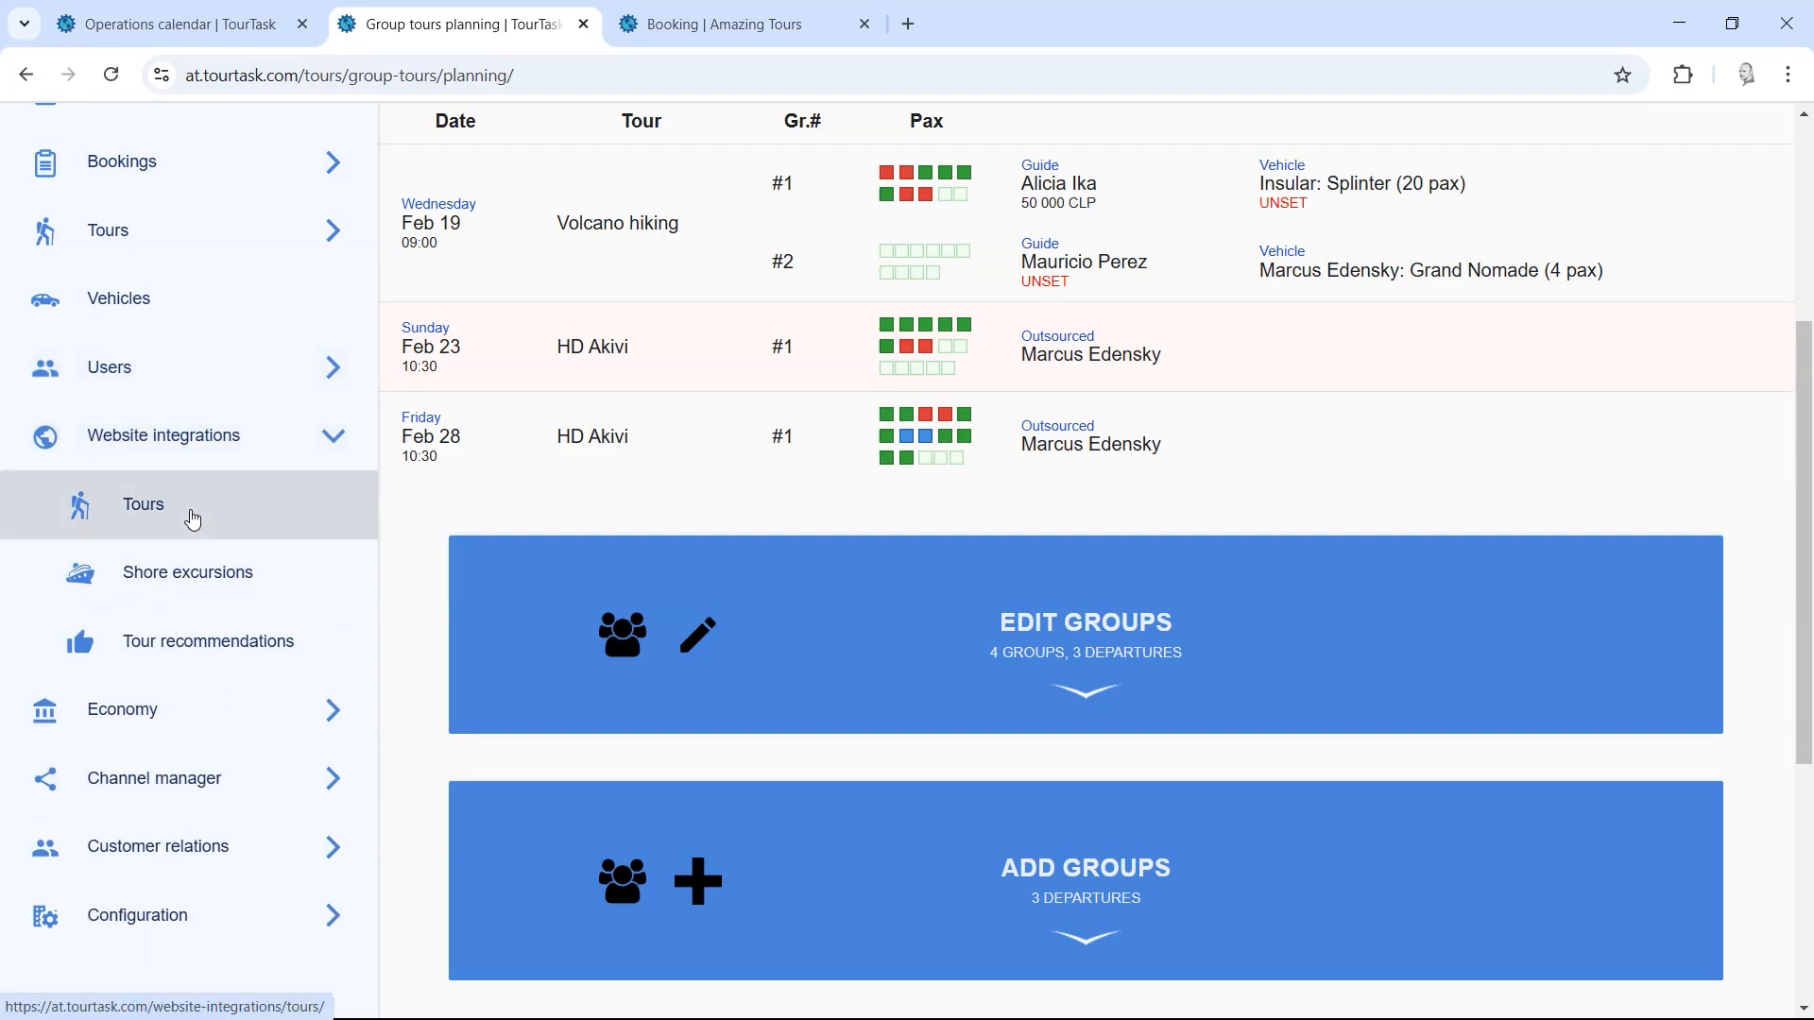
right_click(193, 519)
left_click(231, 538)
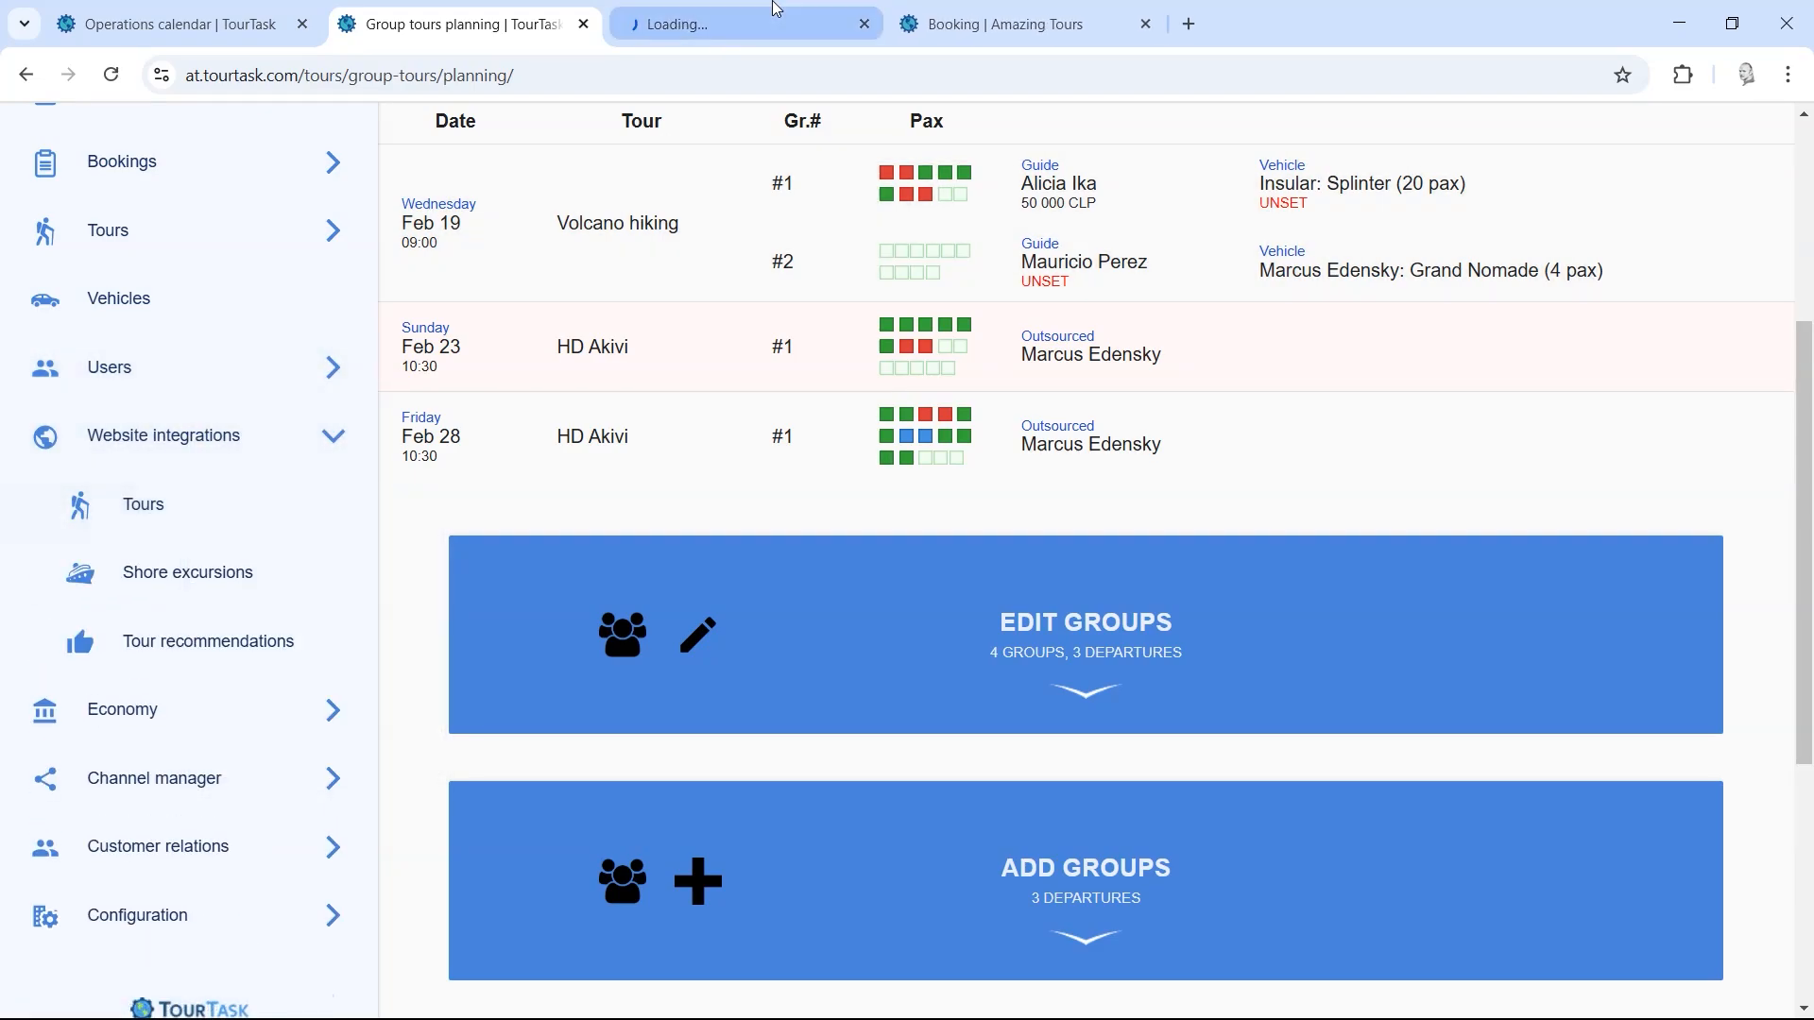
Step: Browse the Website integrations tours tab, then return to the Group tours planning tab
left_click(726, 11)
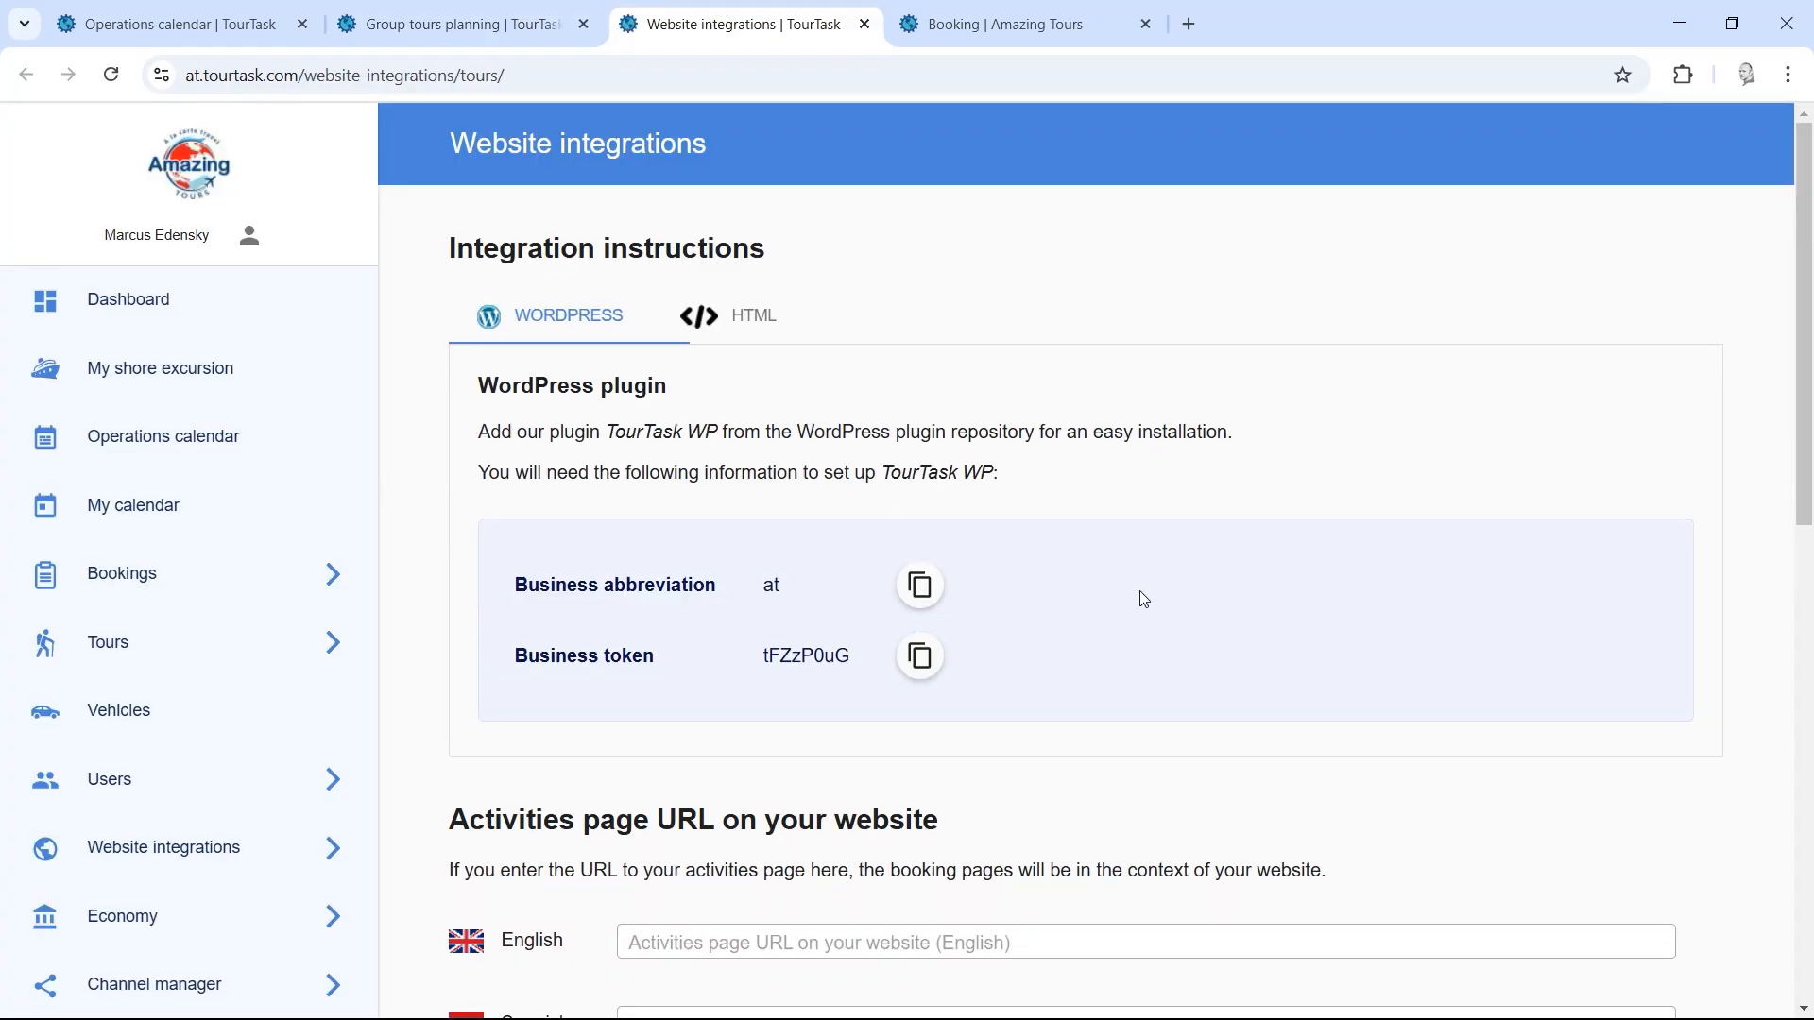
scroll(1172, 586, "down", 6)
left_click_drag(1806, 541, 1806, 263)
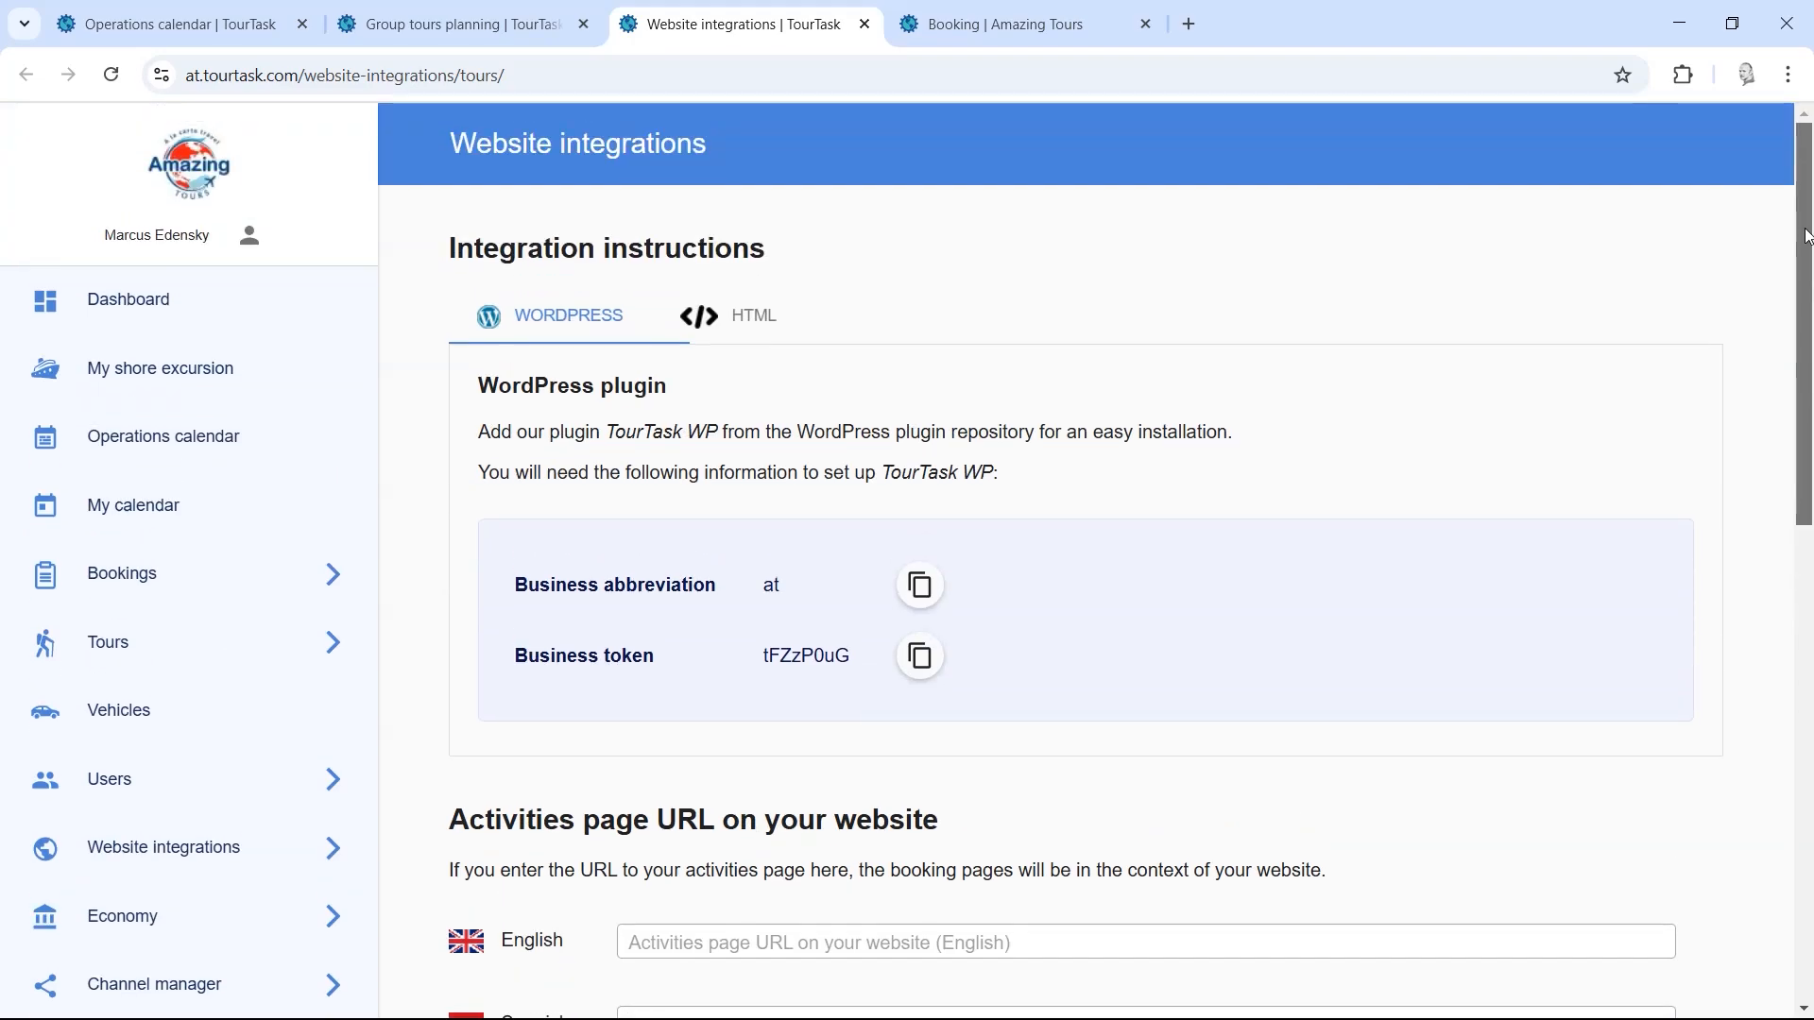
left_click(490, 9)
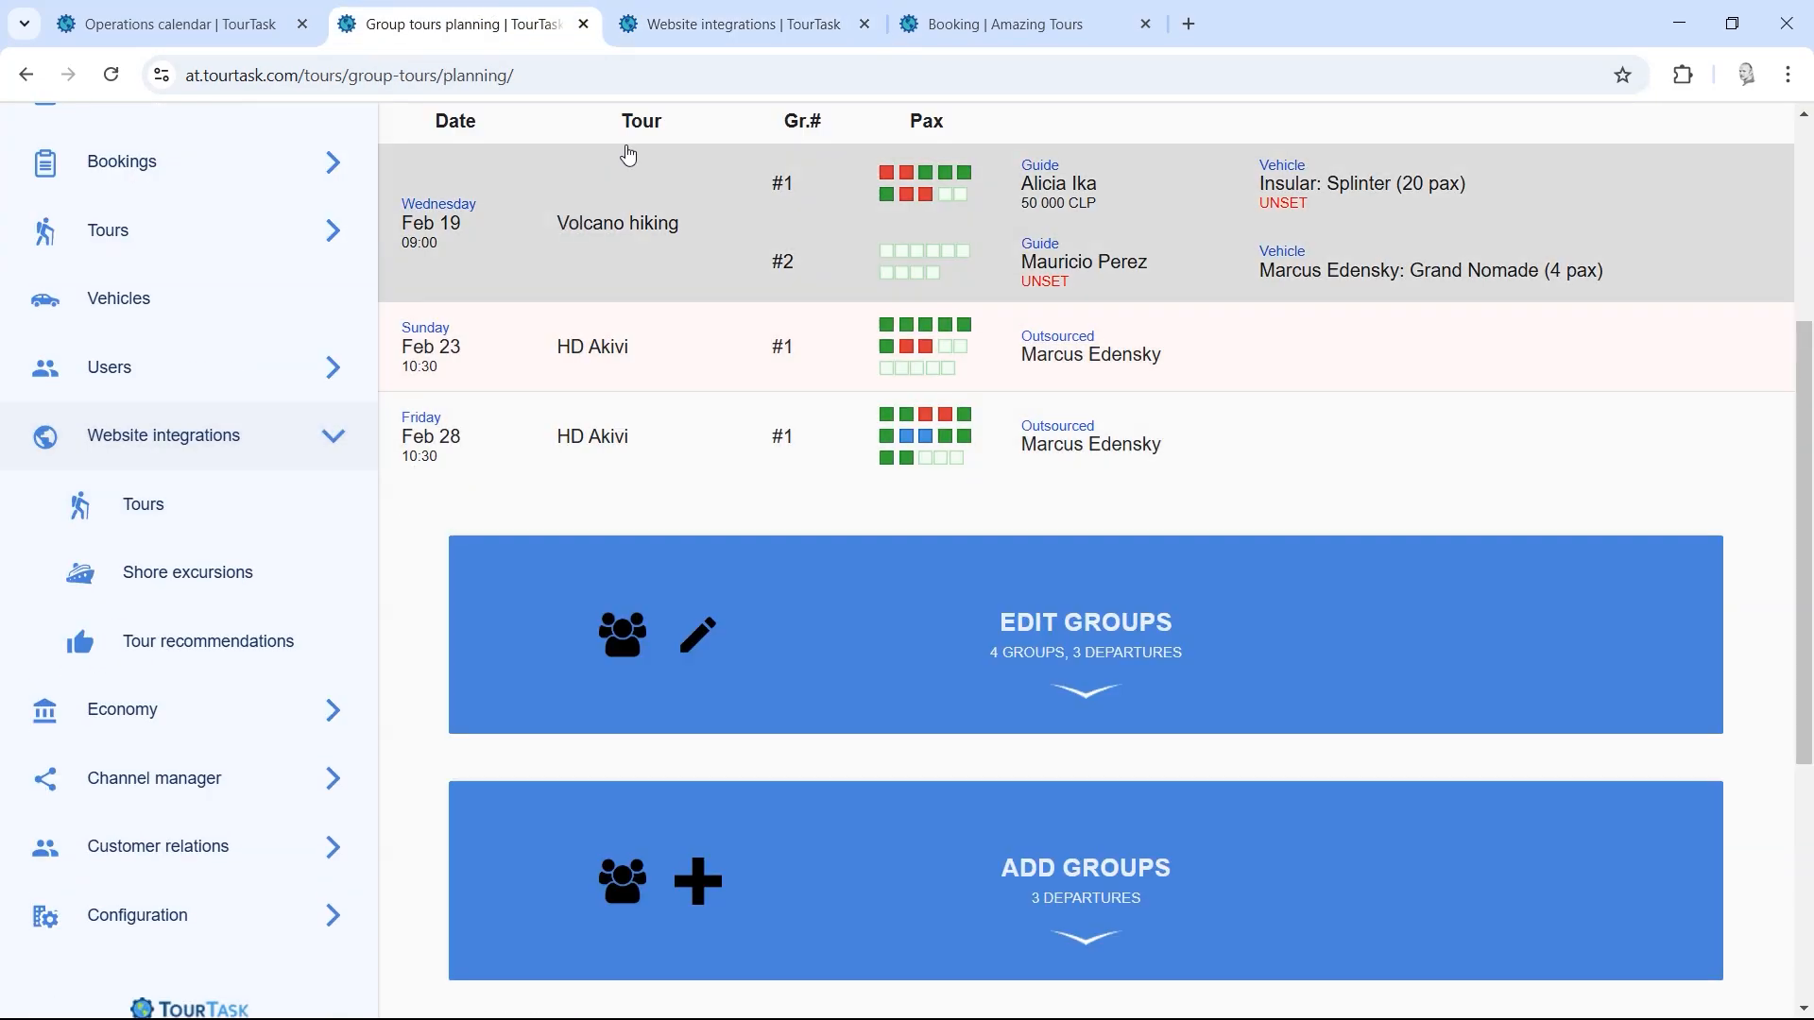
left_click(728, 11)
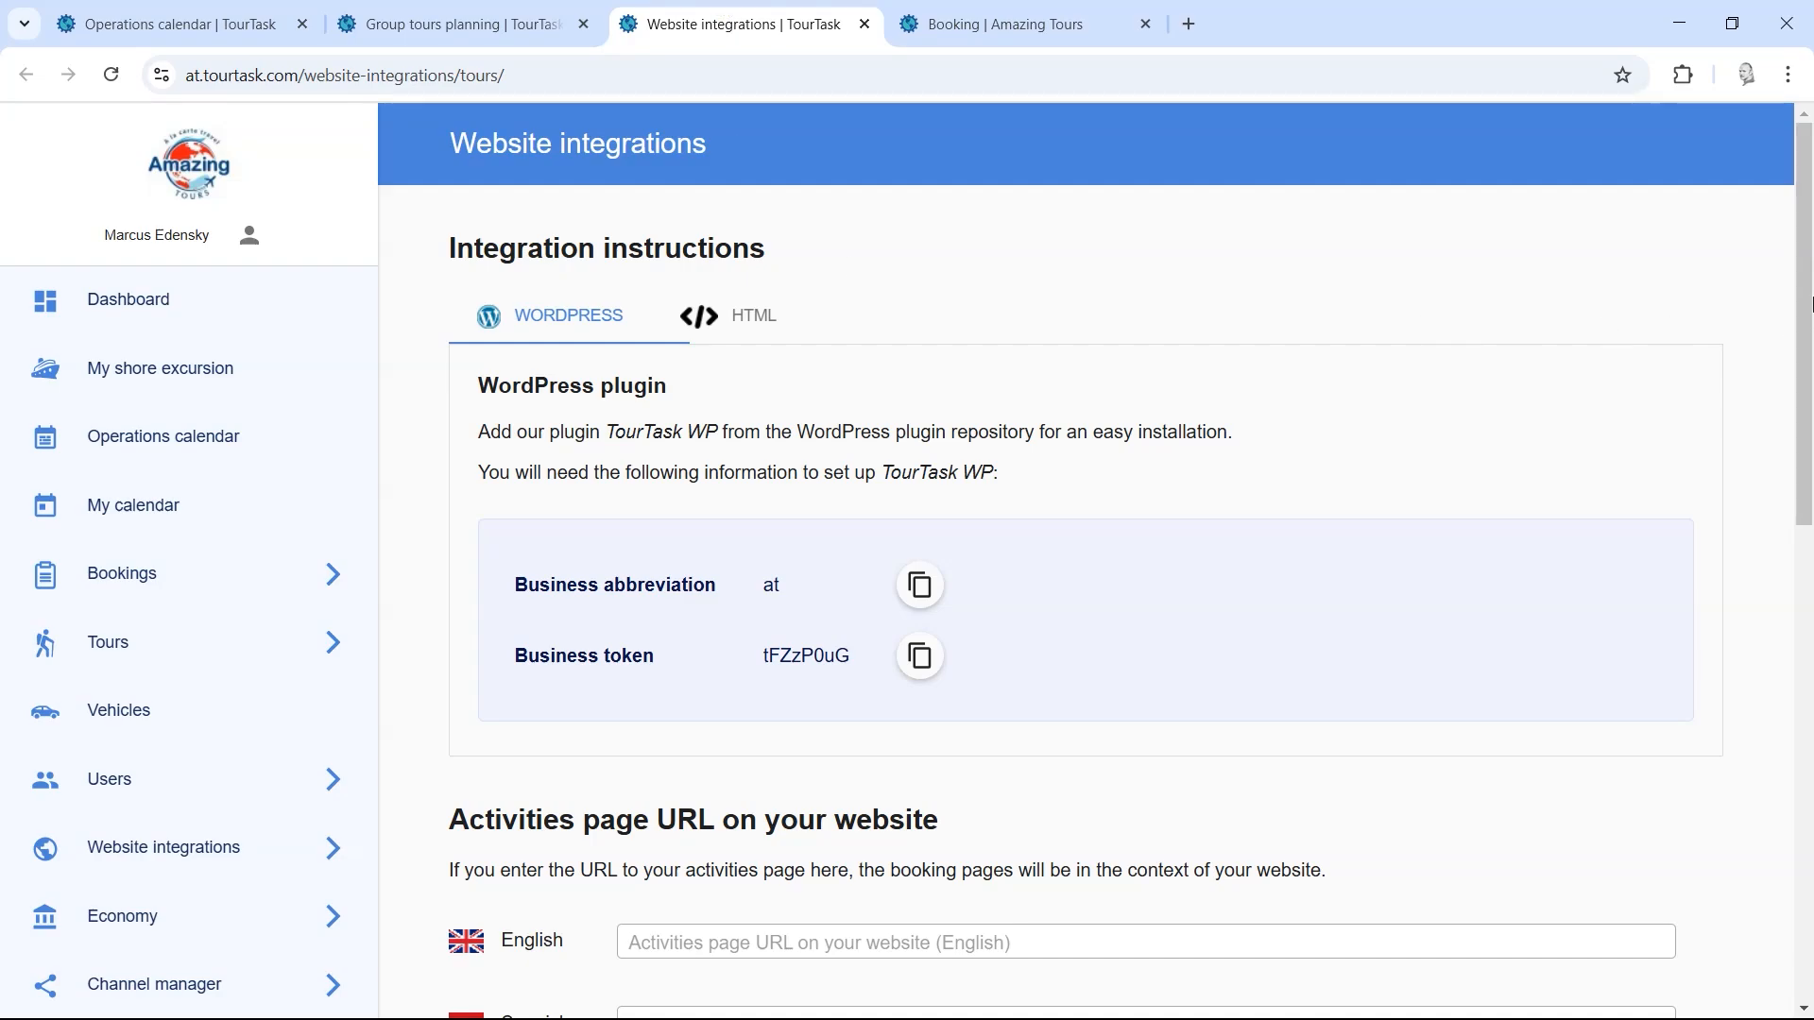
left_click_drag(1807, 319, 1808, 279)
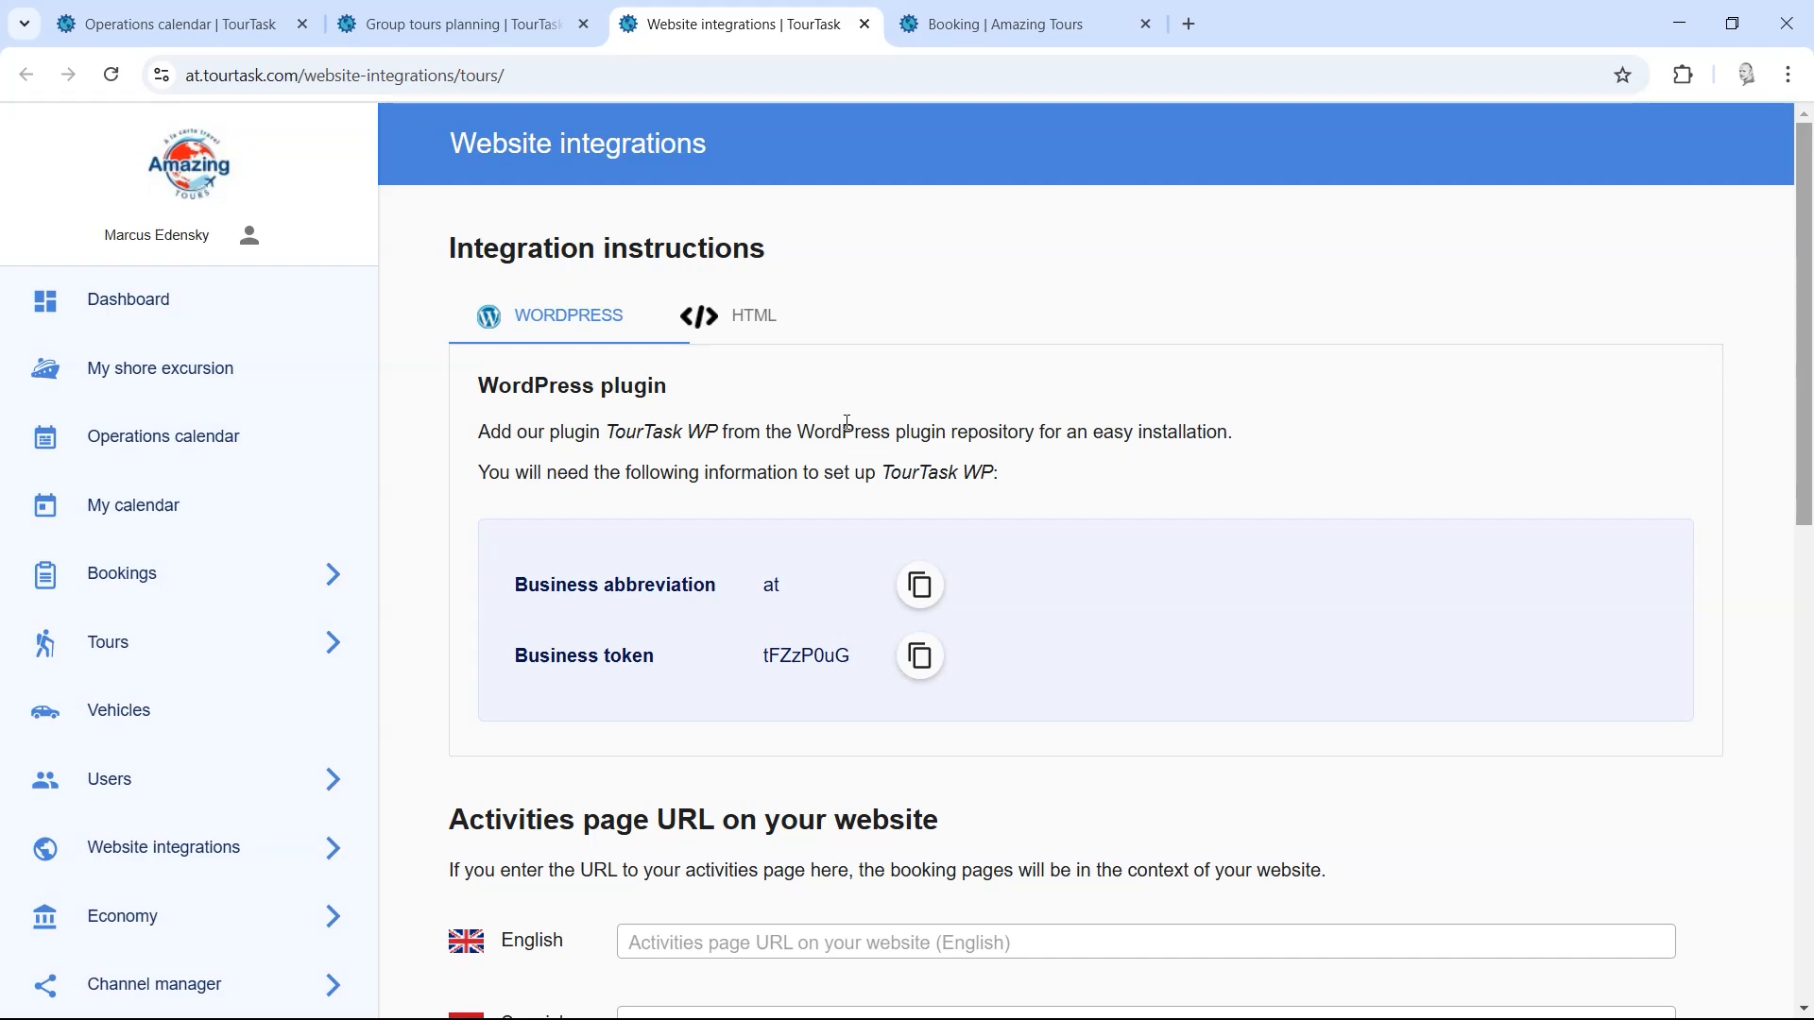
right_click(867, 364)
right_click(628, 360)
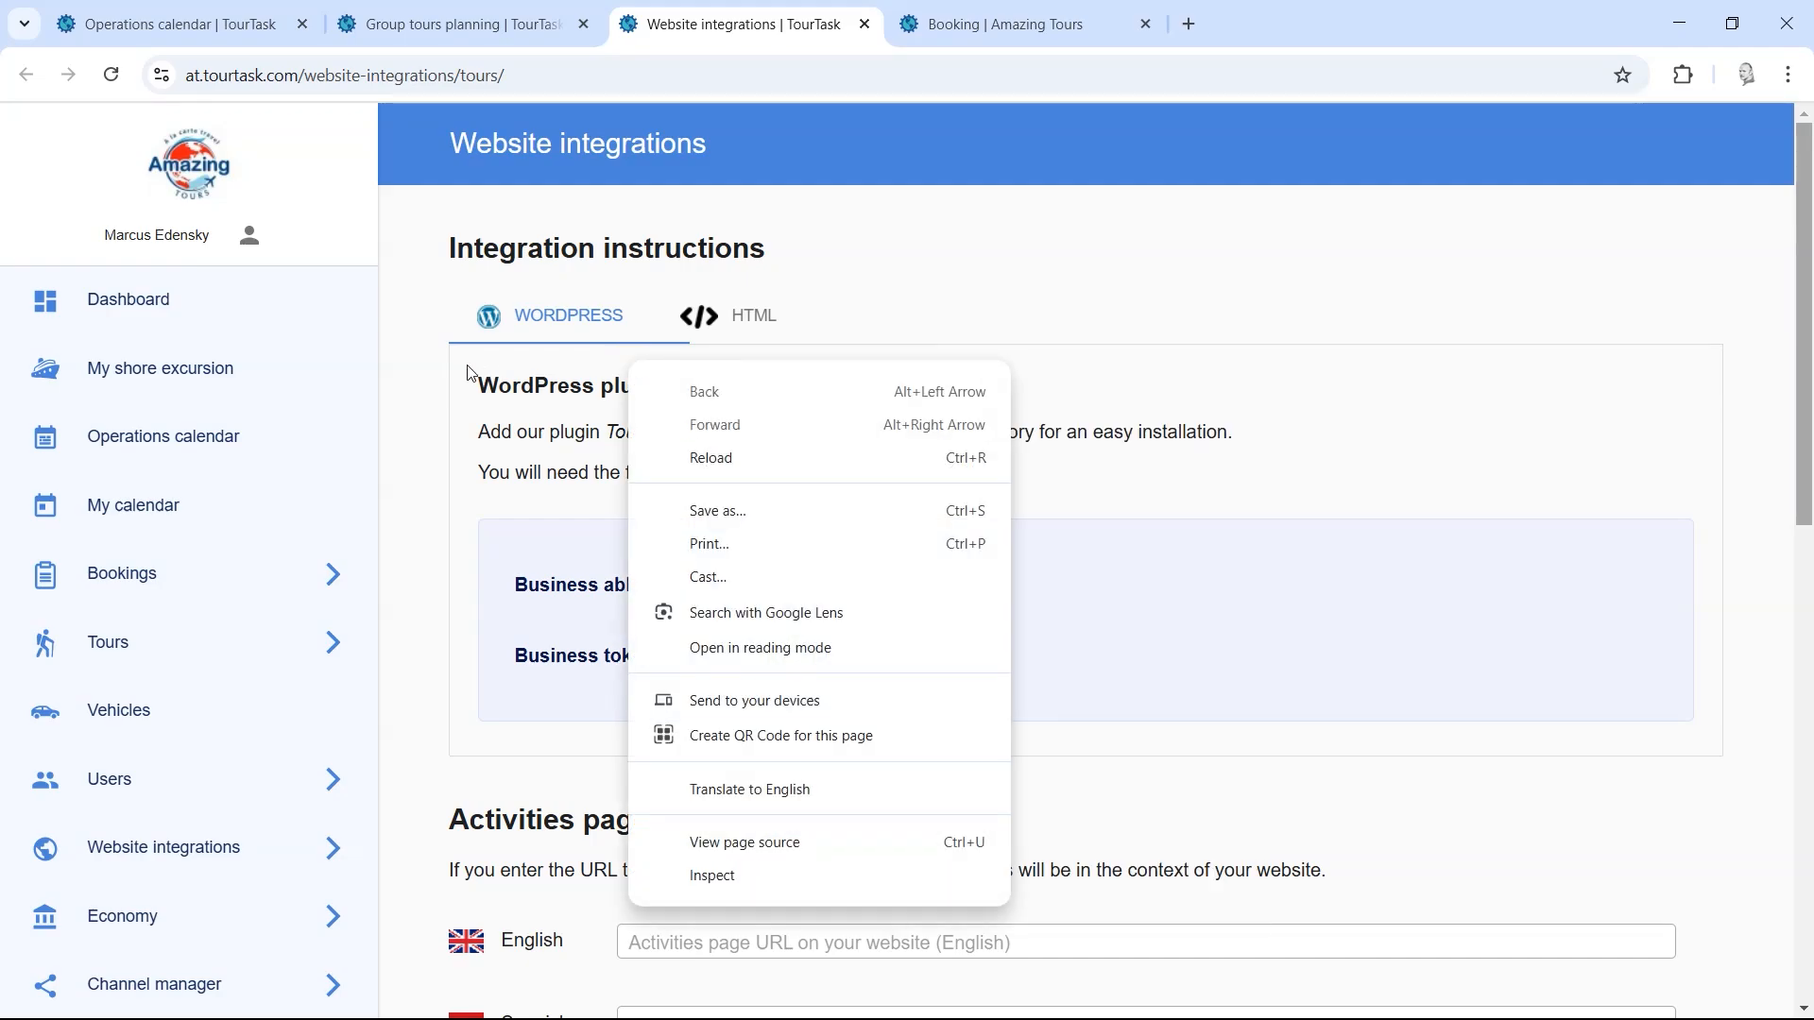
left_click(466, 368)
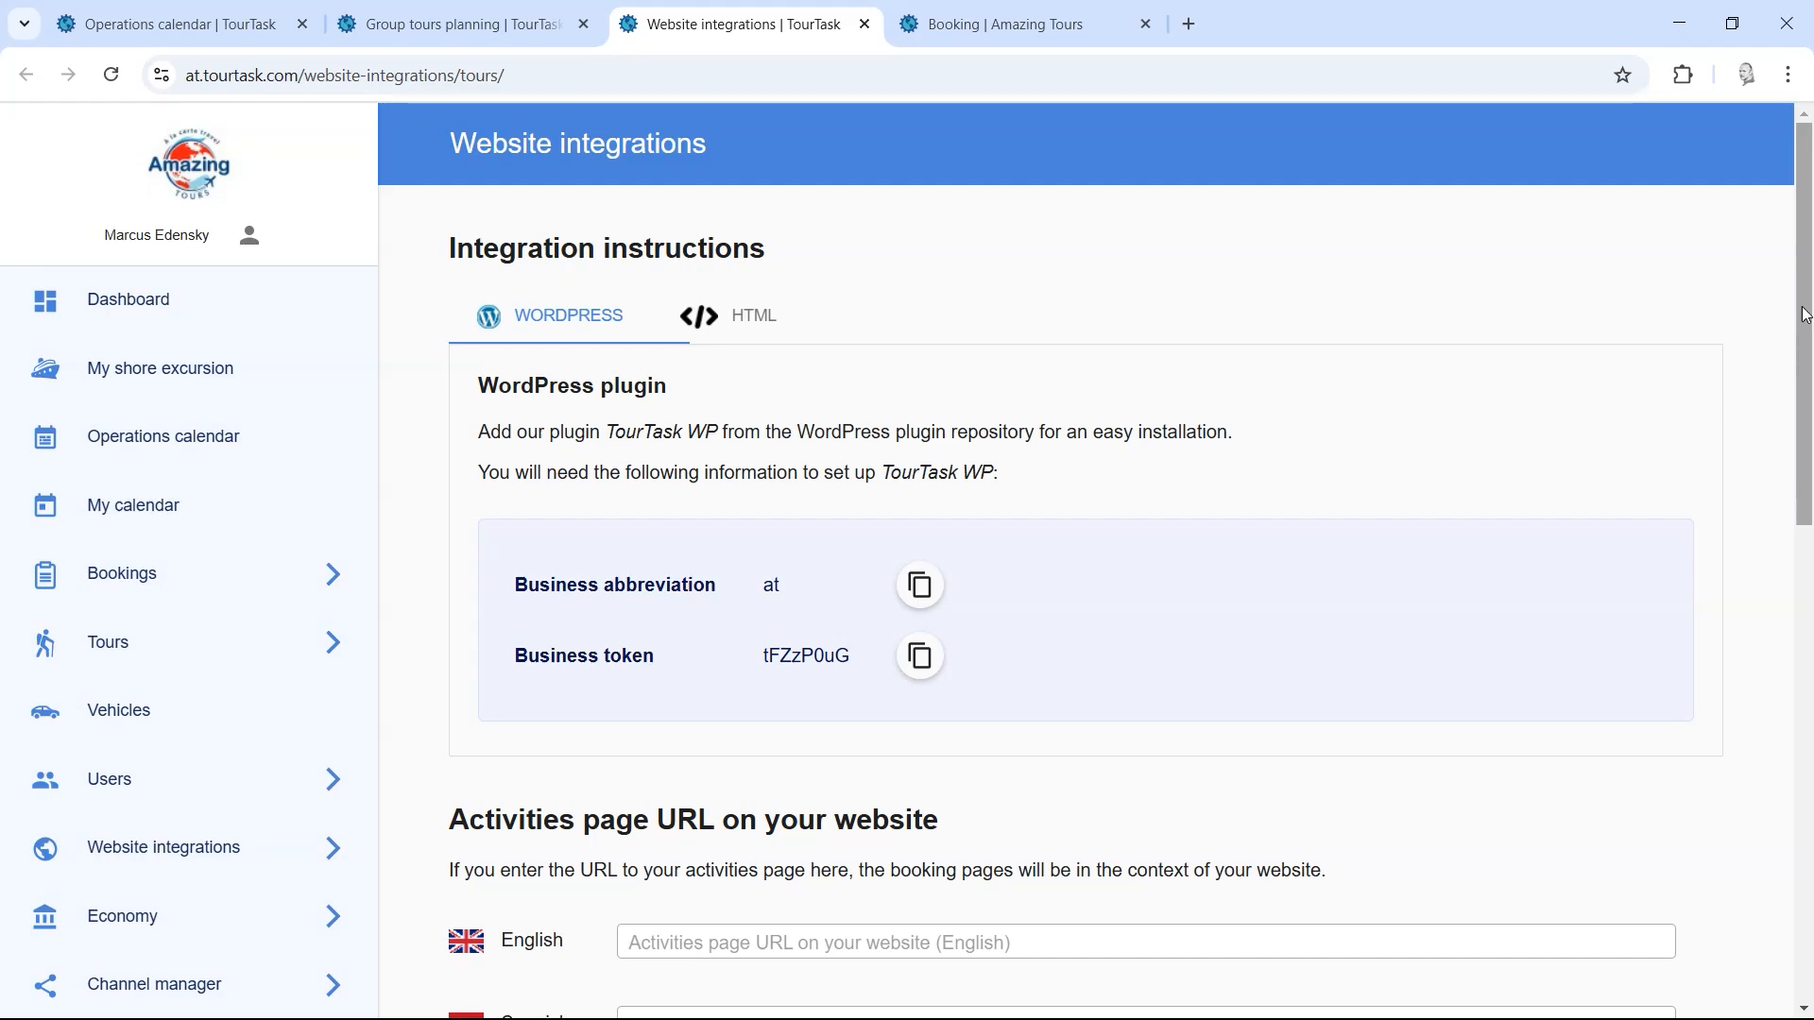
mouse_move(1803, 307)
left_mouse_down()
mouse_move(1809, 278)
mouse_move(1804, 435)
mouse_move(1769, 526)
mouse_move(1781, 810)
mouse_move(1794, 273)
left_mouse_up()
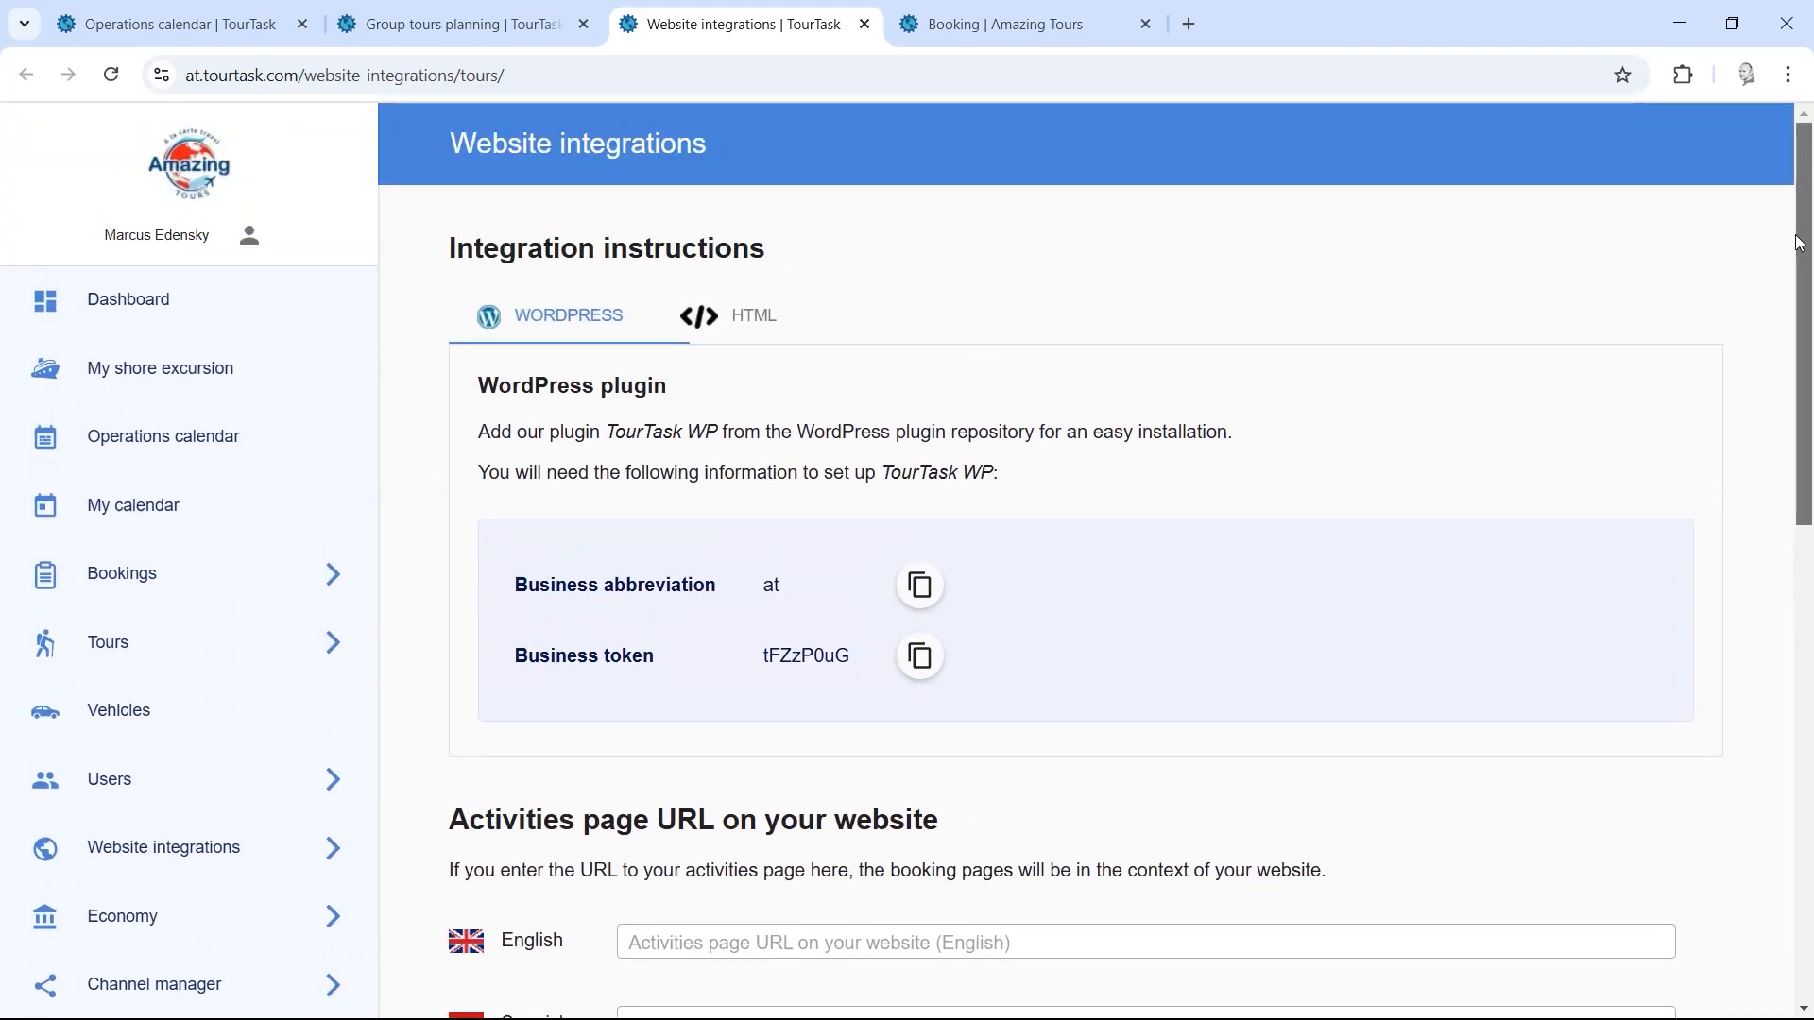
left_click(493, 23)
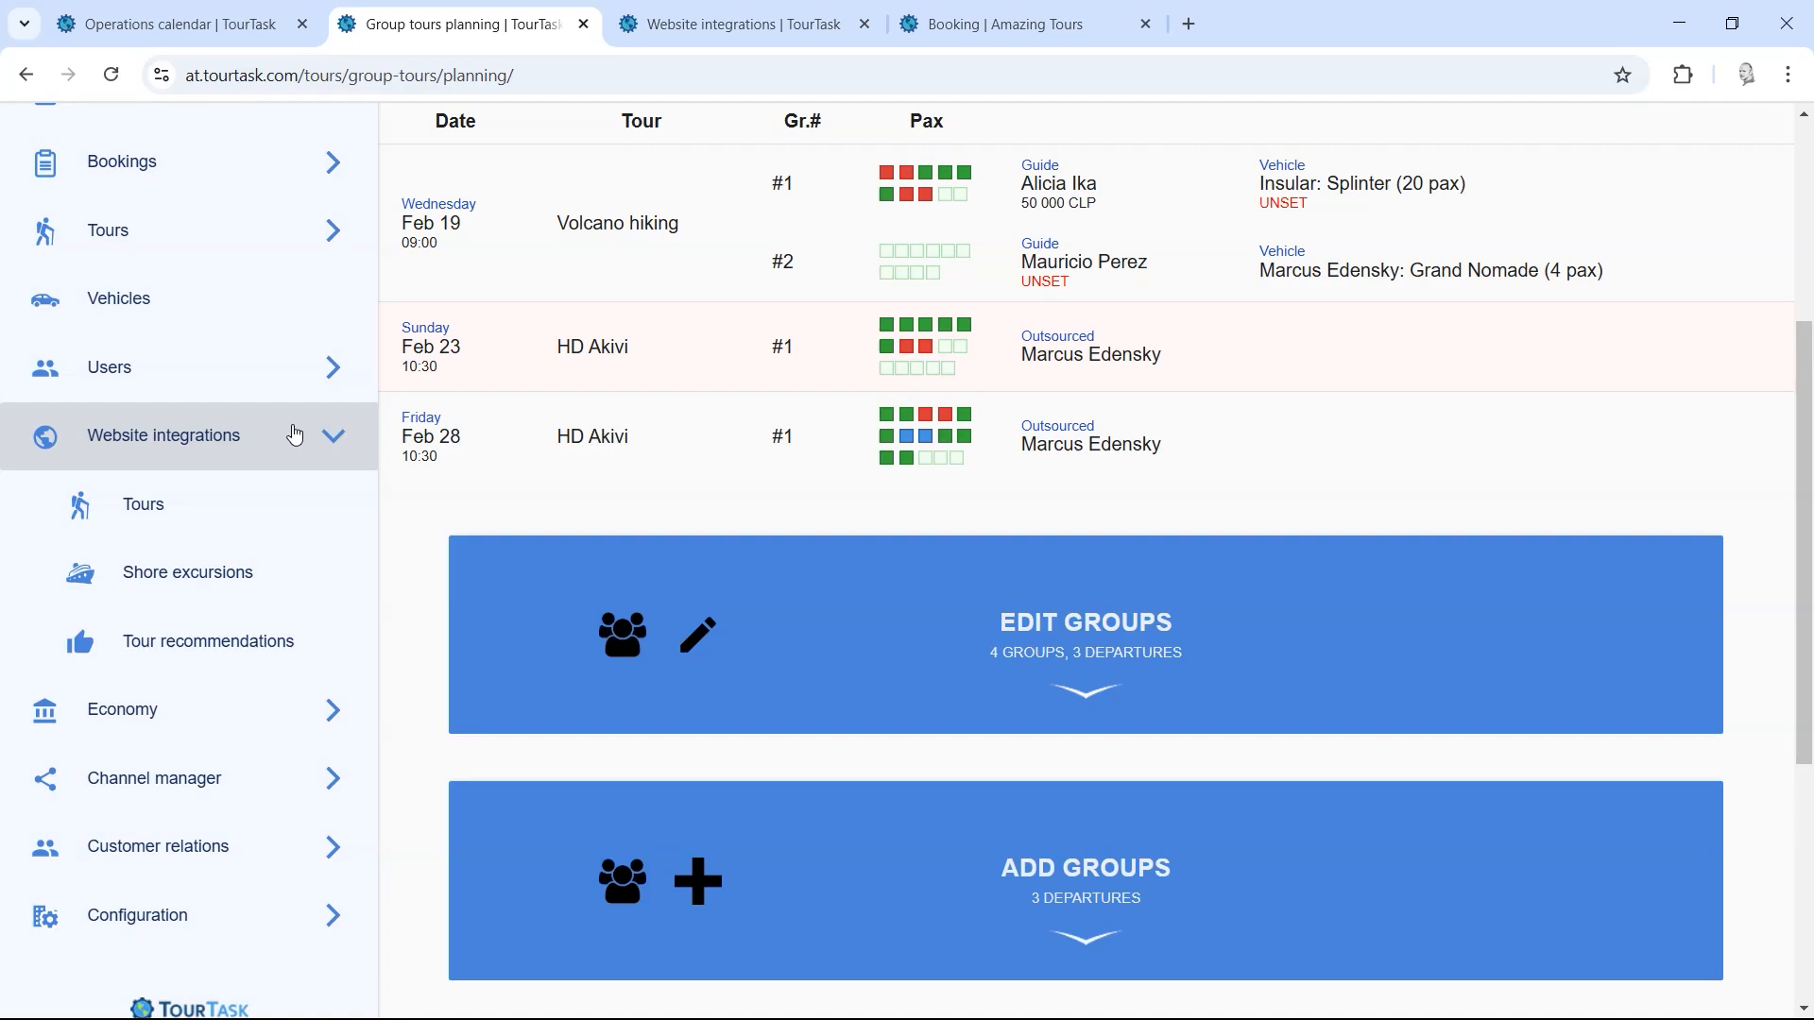
Step: Close the integrations and public booking tabs and check Pay tours' all-providers-paid message
left_click(865, 23)
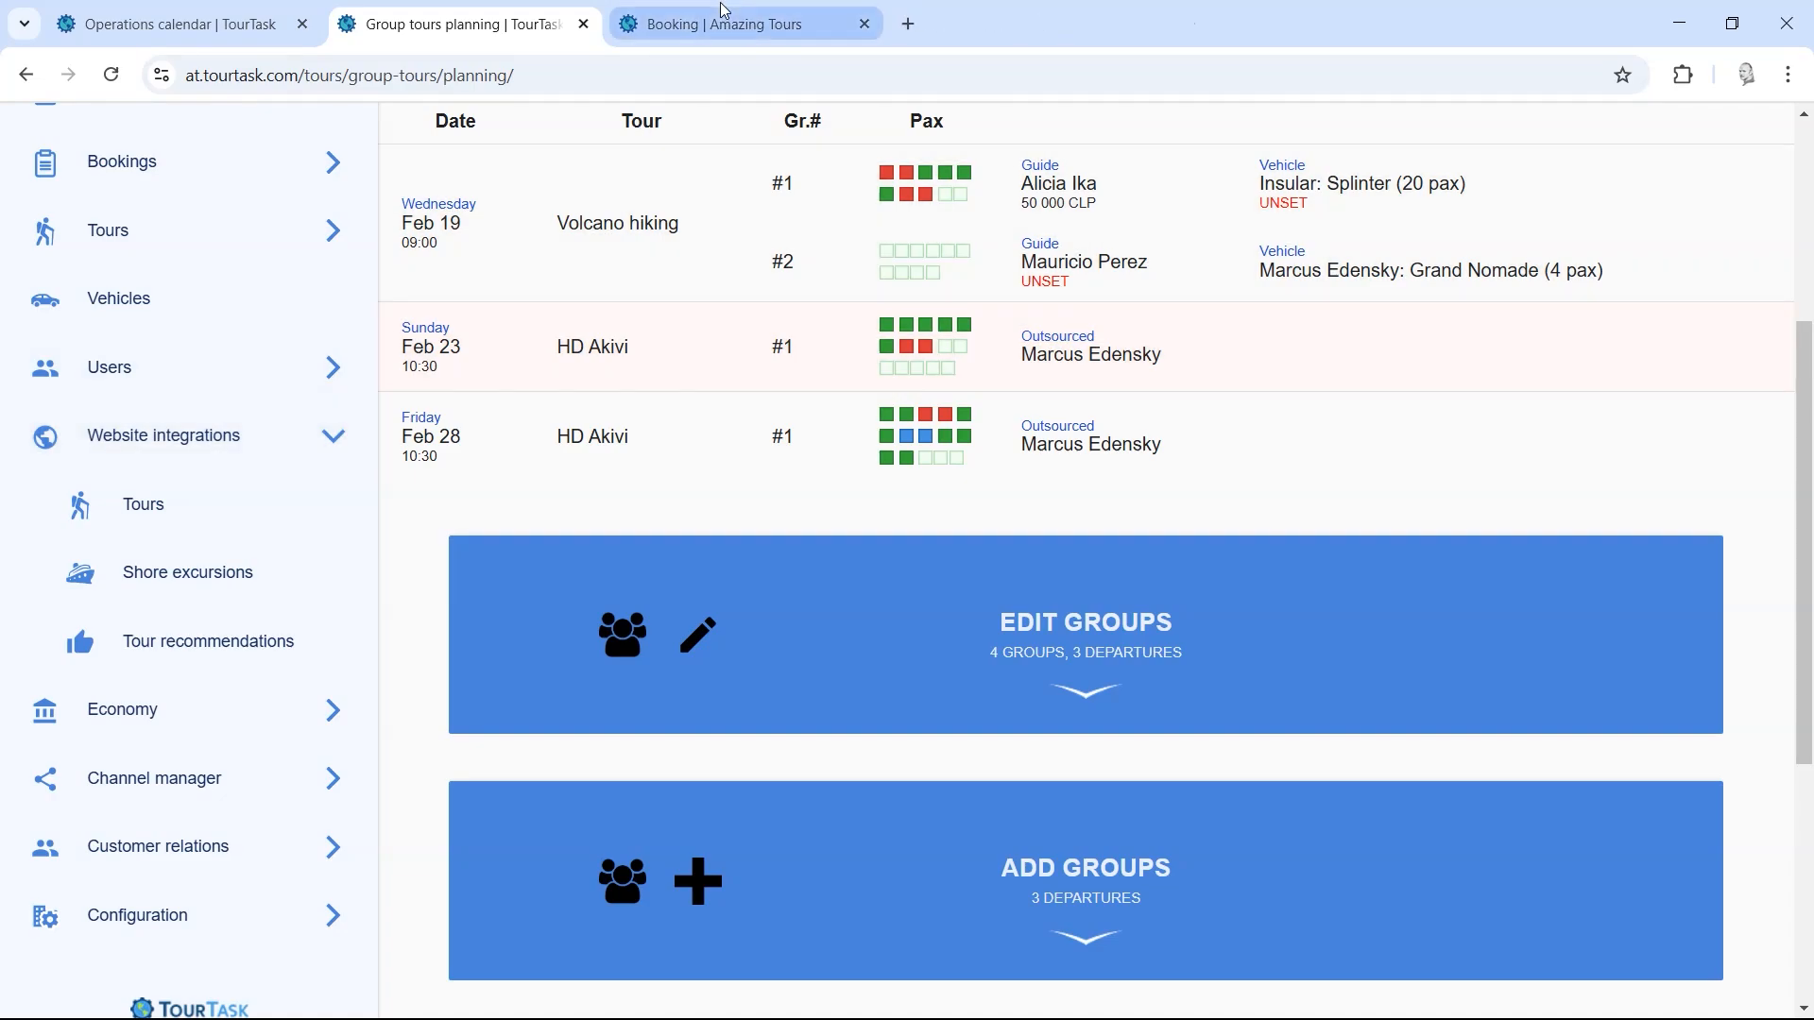
left_click(864, 24)
left_click(232, 437)
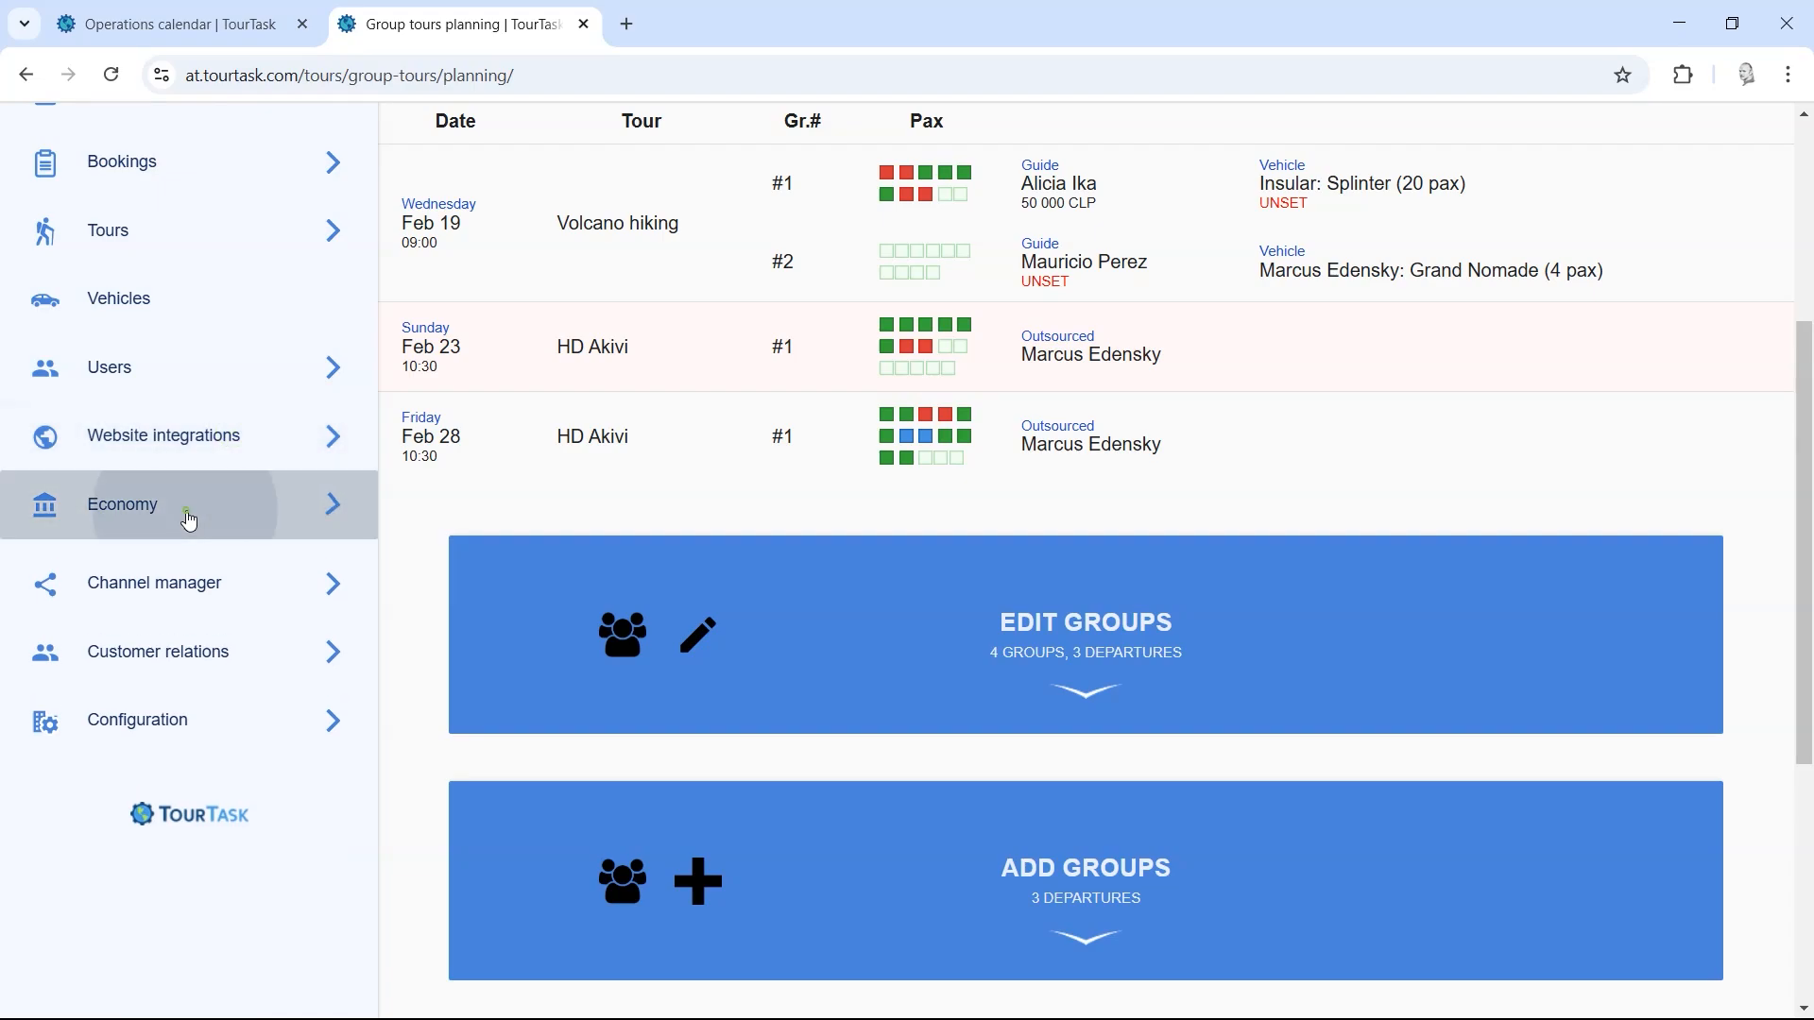
left_click(186, 515)
left_click(166, 576)
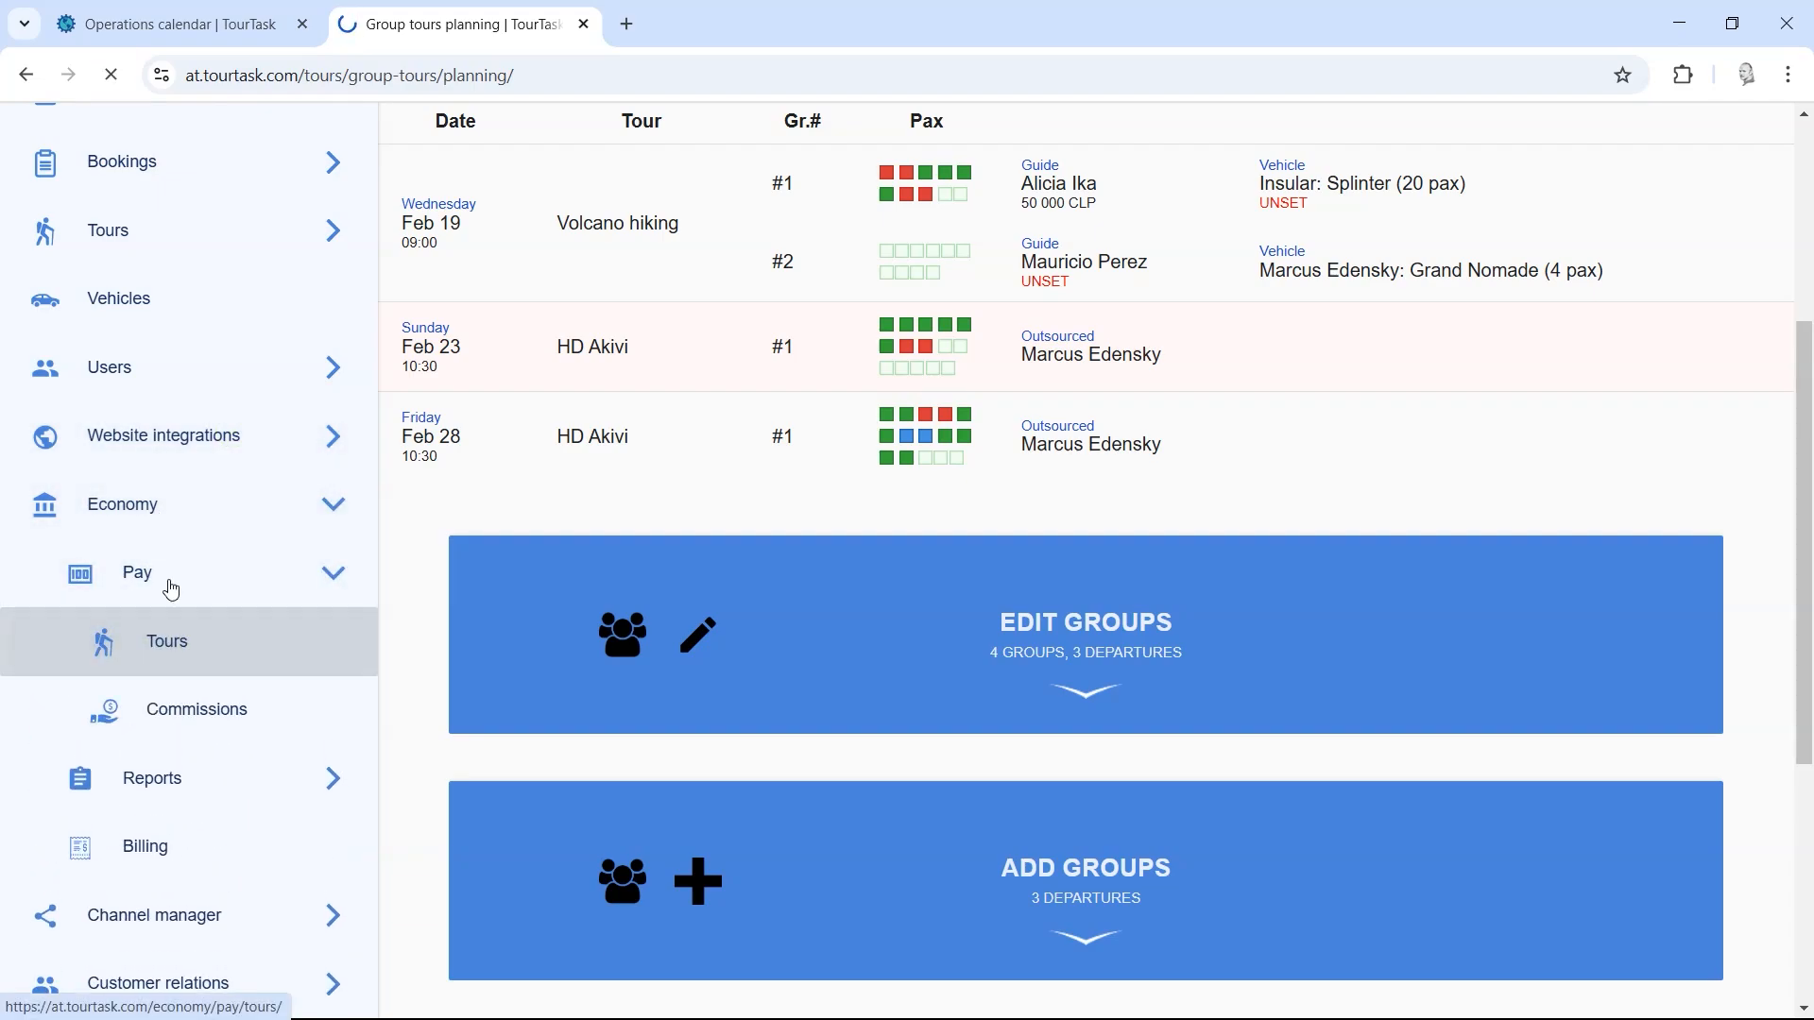
left_click(186, 648)
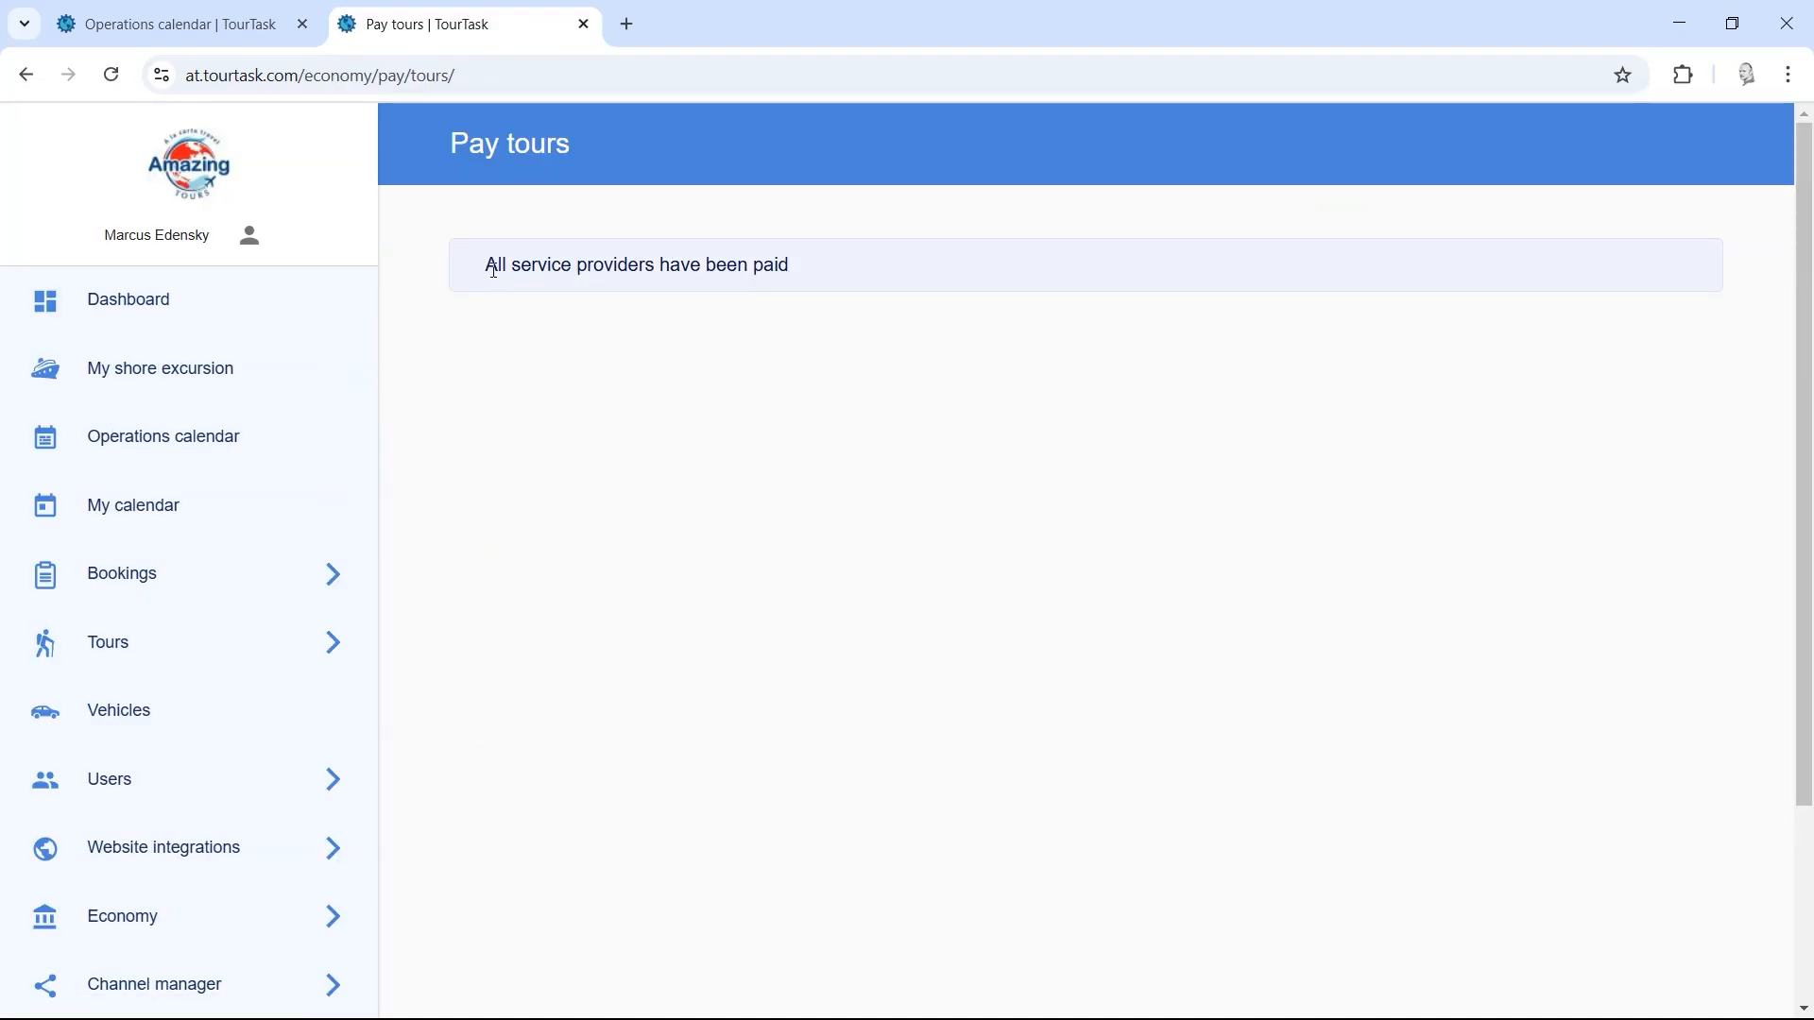
left_click_drag(494, 271, 834, 271)
left_click(746, 392)
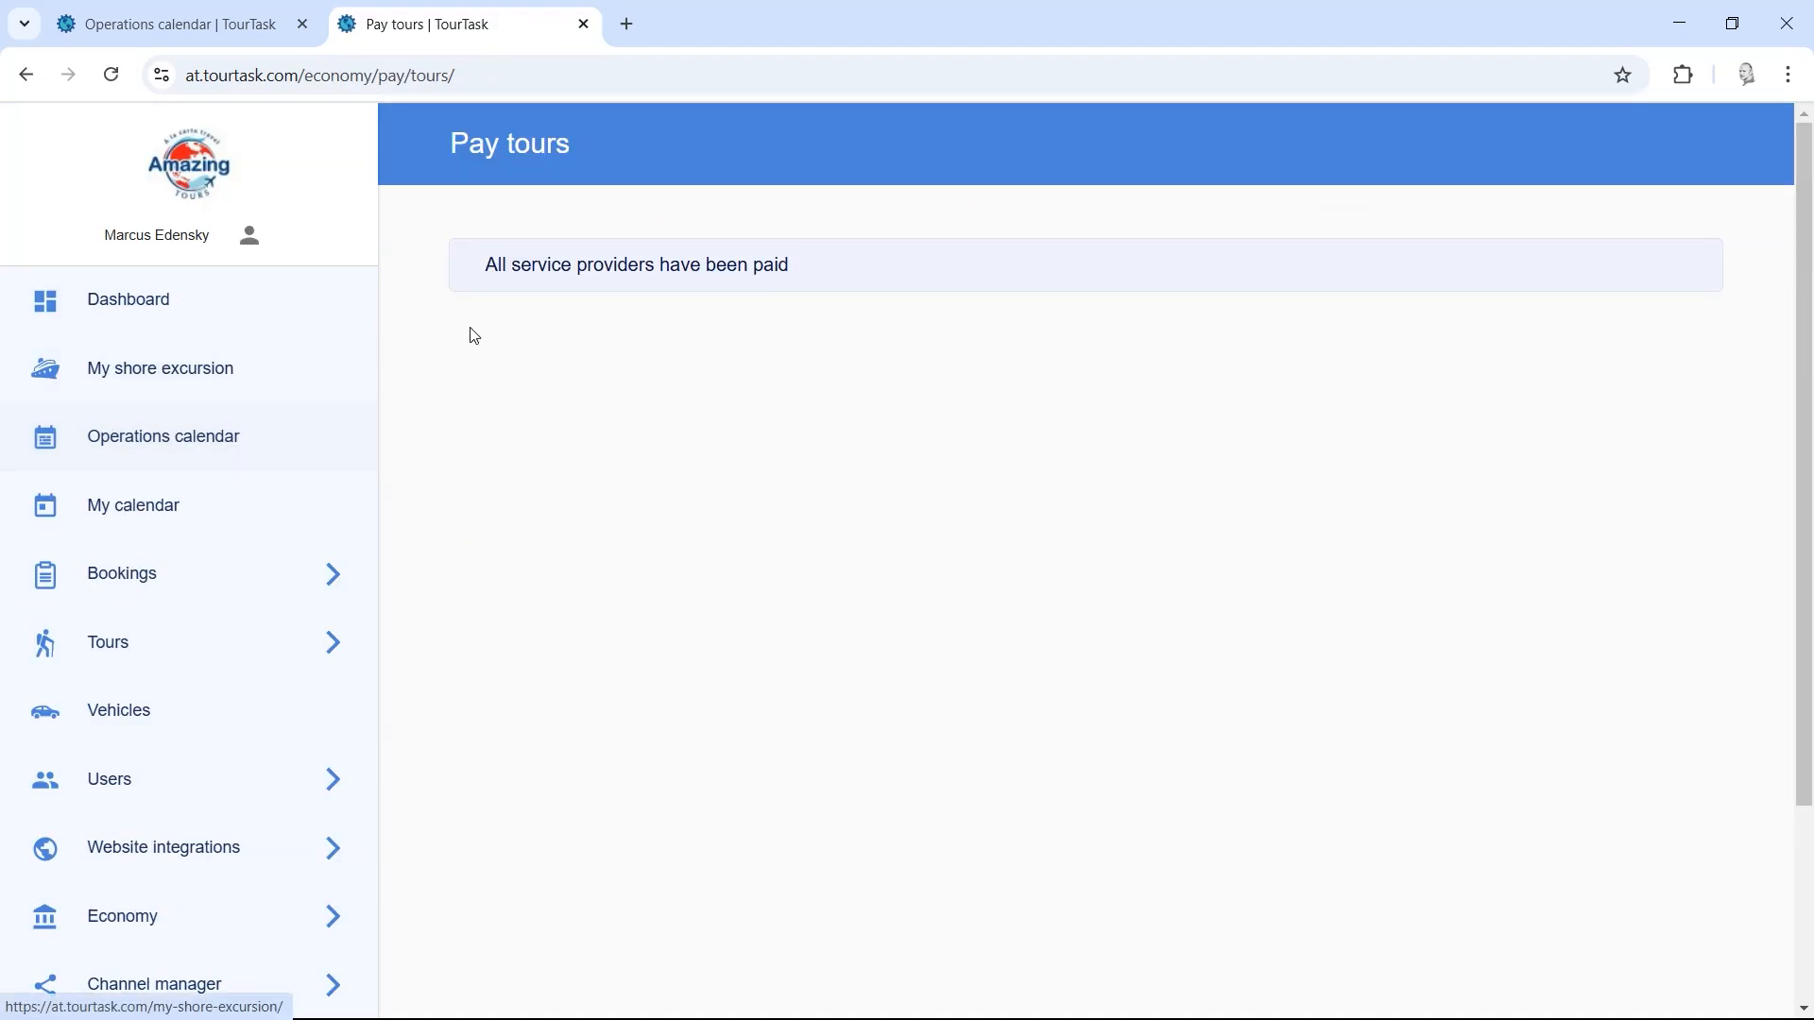
Step: Visit the Operations calendar and Manage tours list, then bring up a fresh Create booking form
left_click(225, 457)
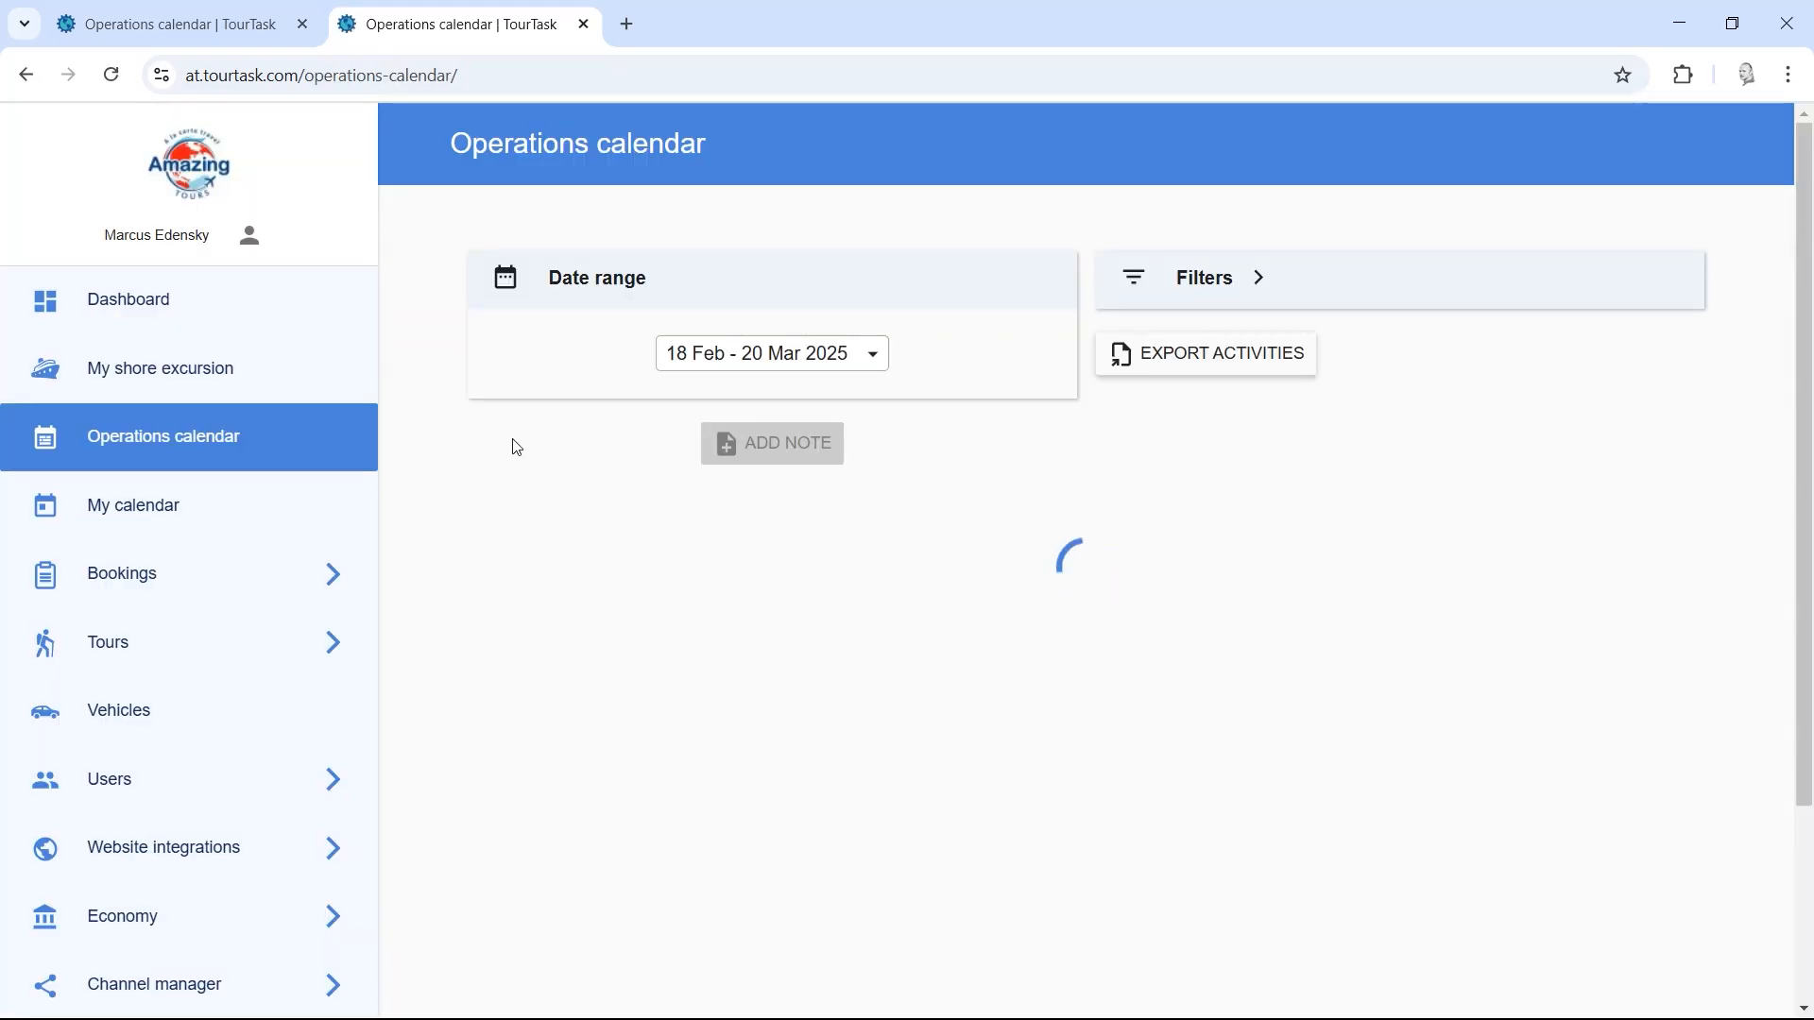
scroll(792, 389, "down", 2)
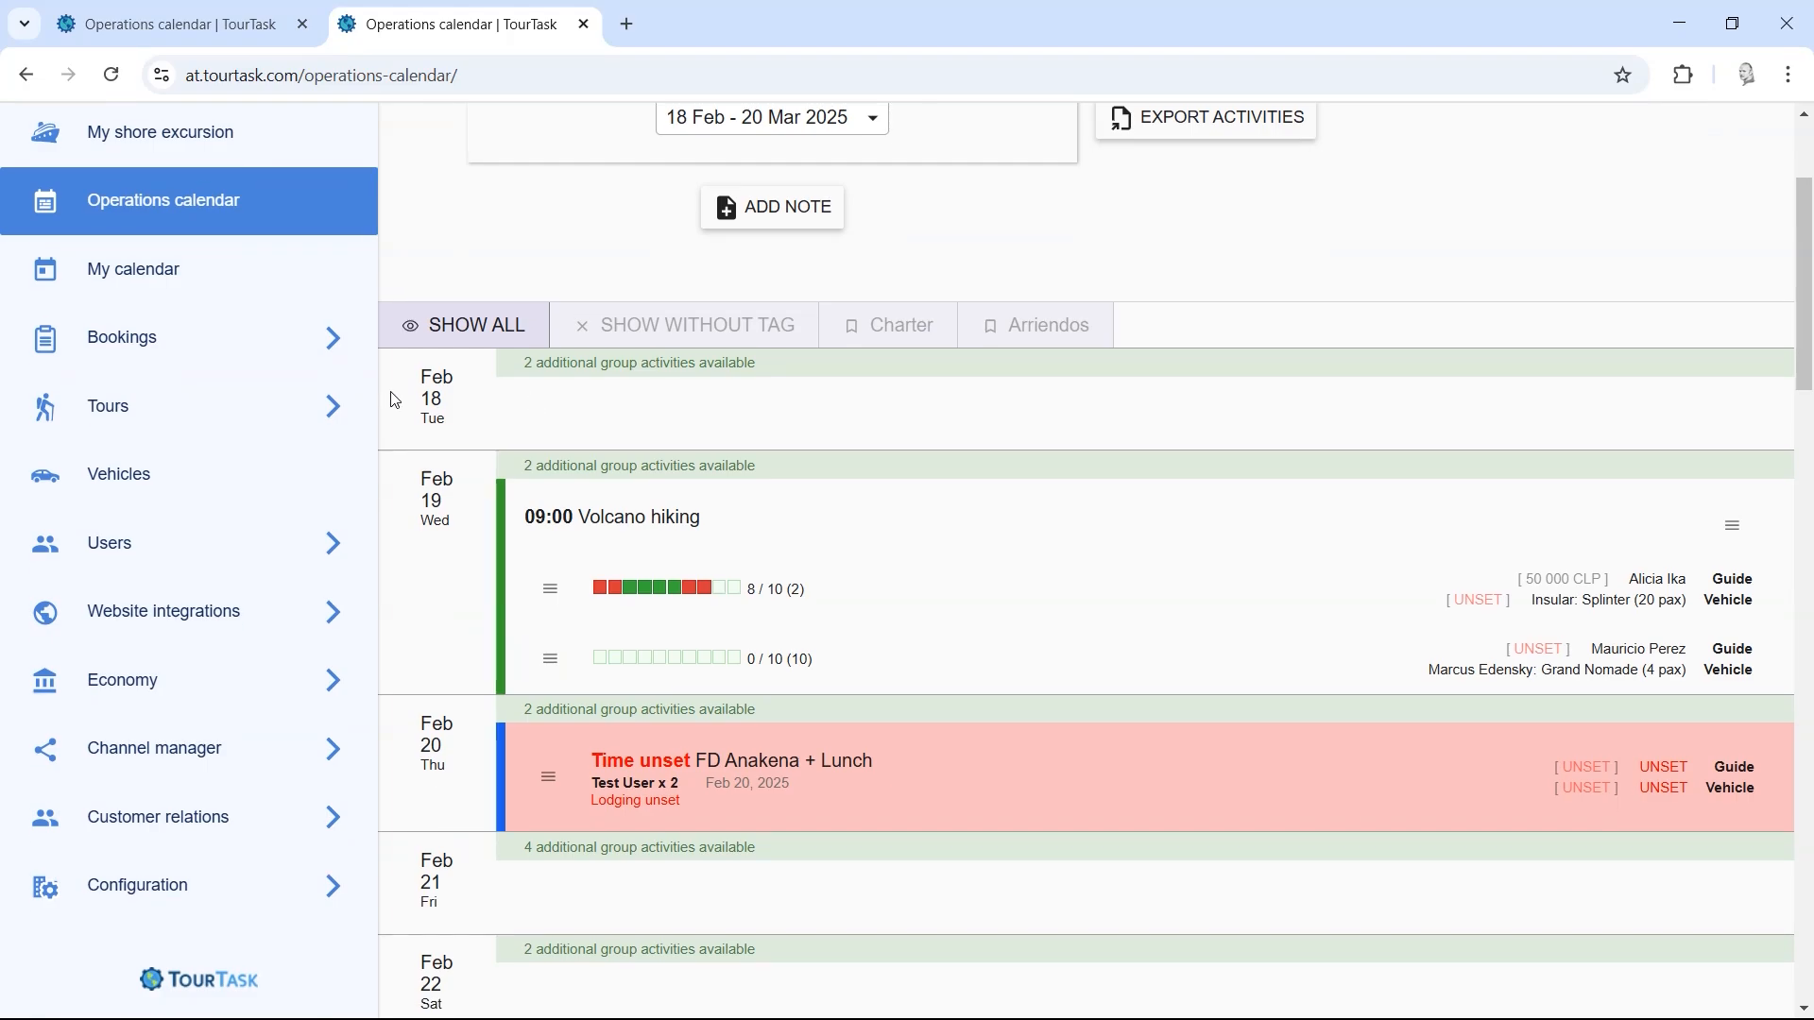
left_click(283, 404)
left_click(210, 475)
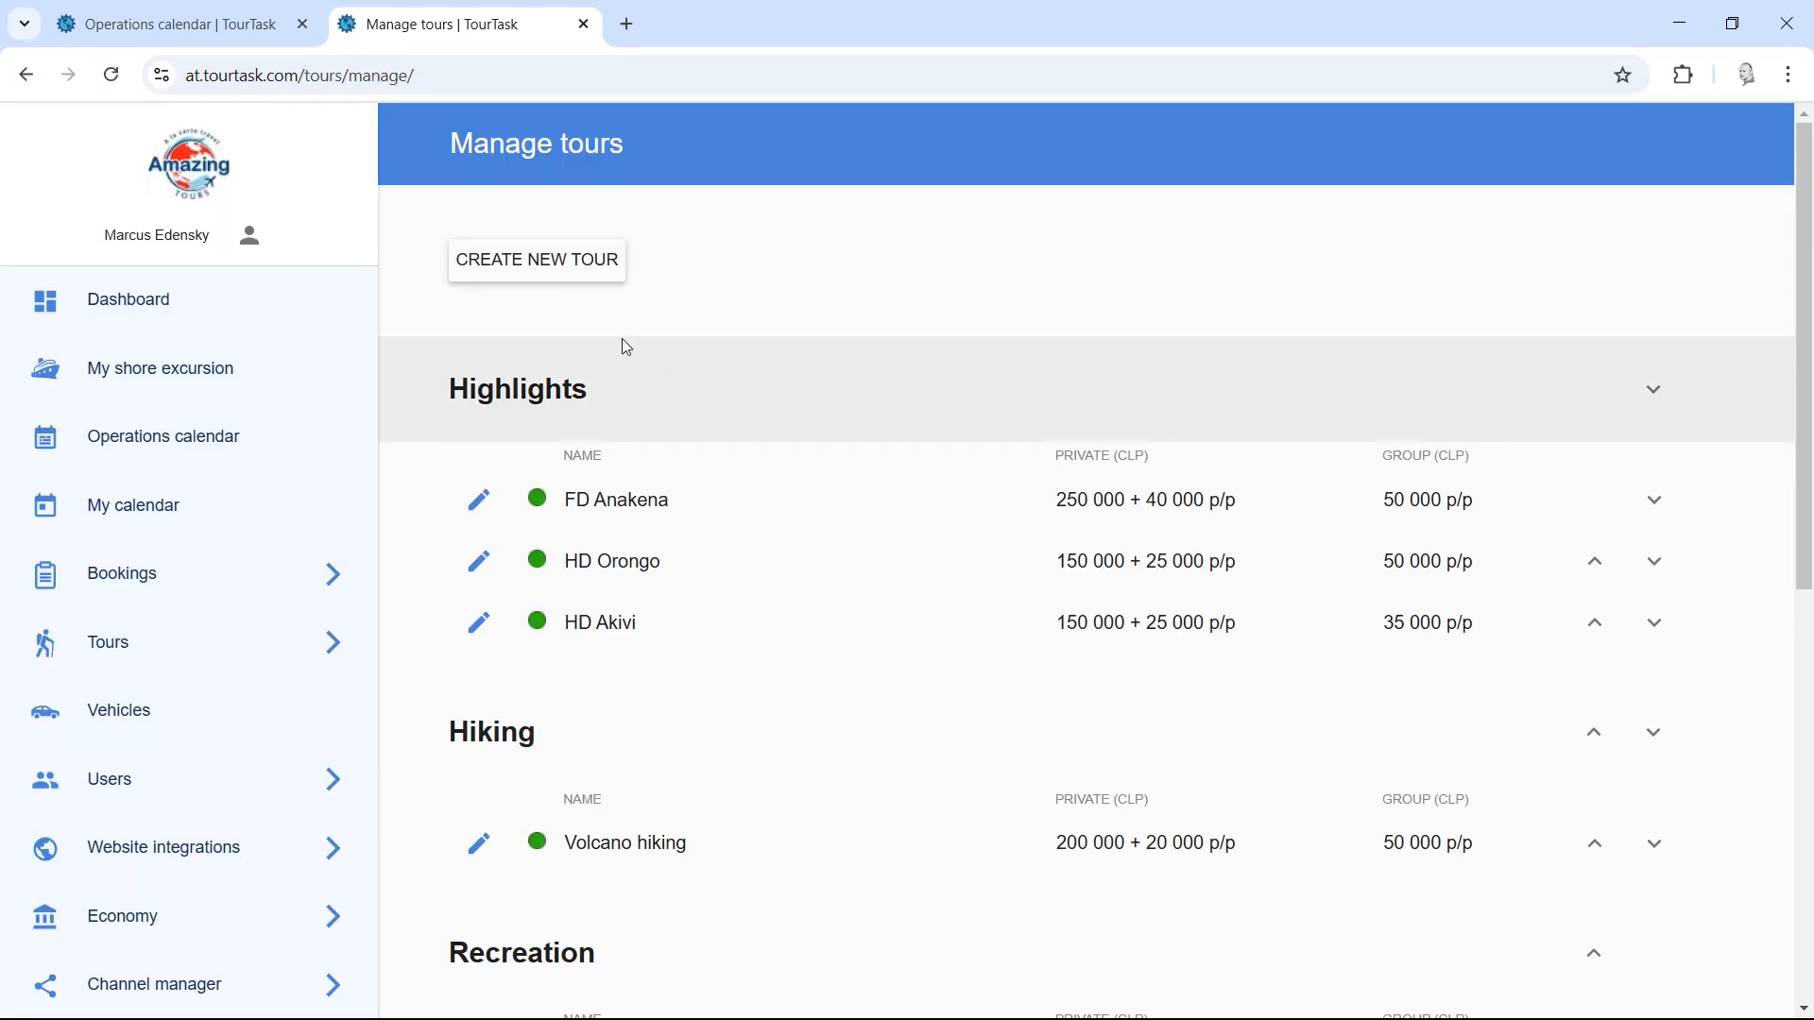
left_click(243, 579)
left_click(218, 643)
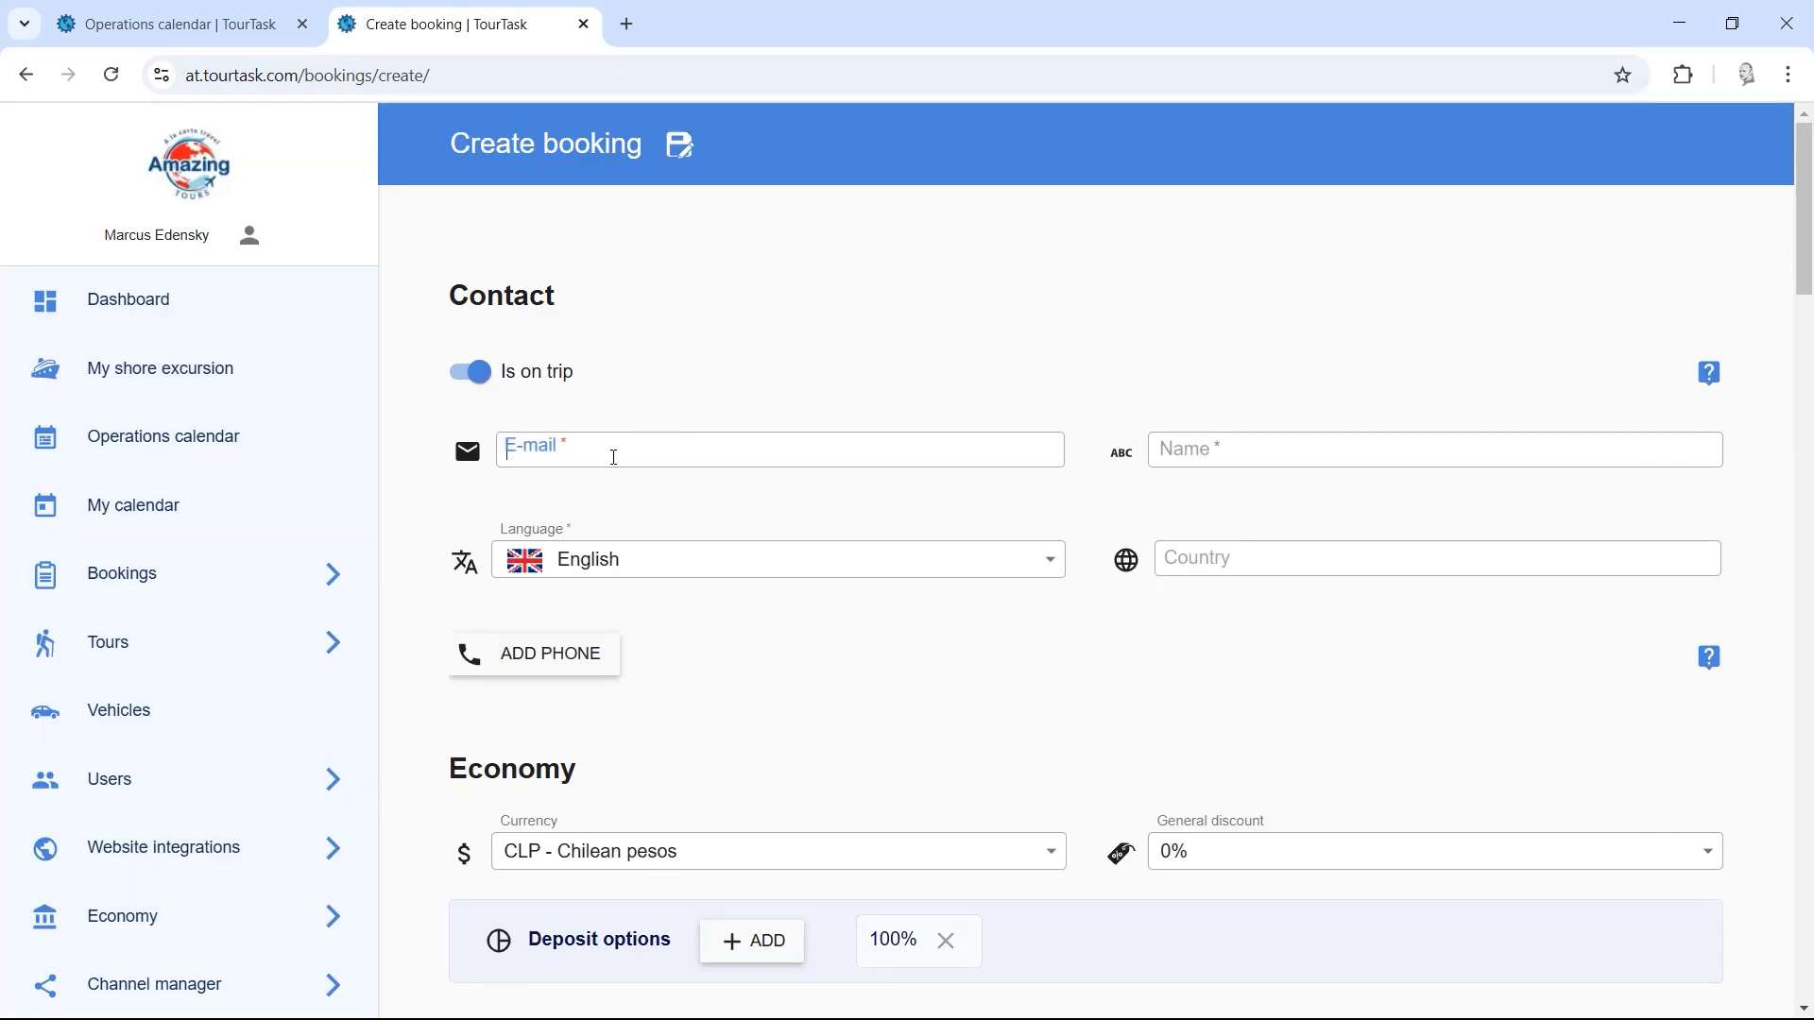
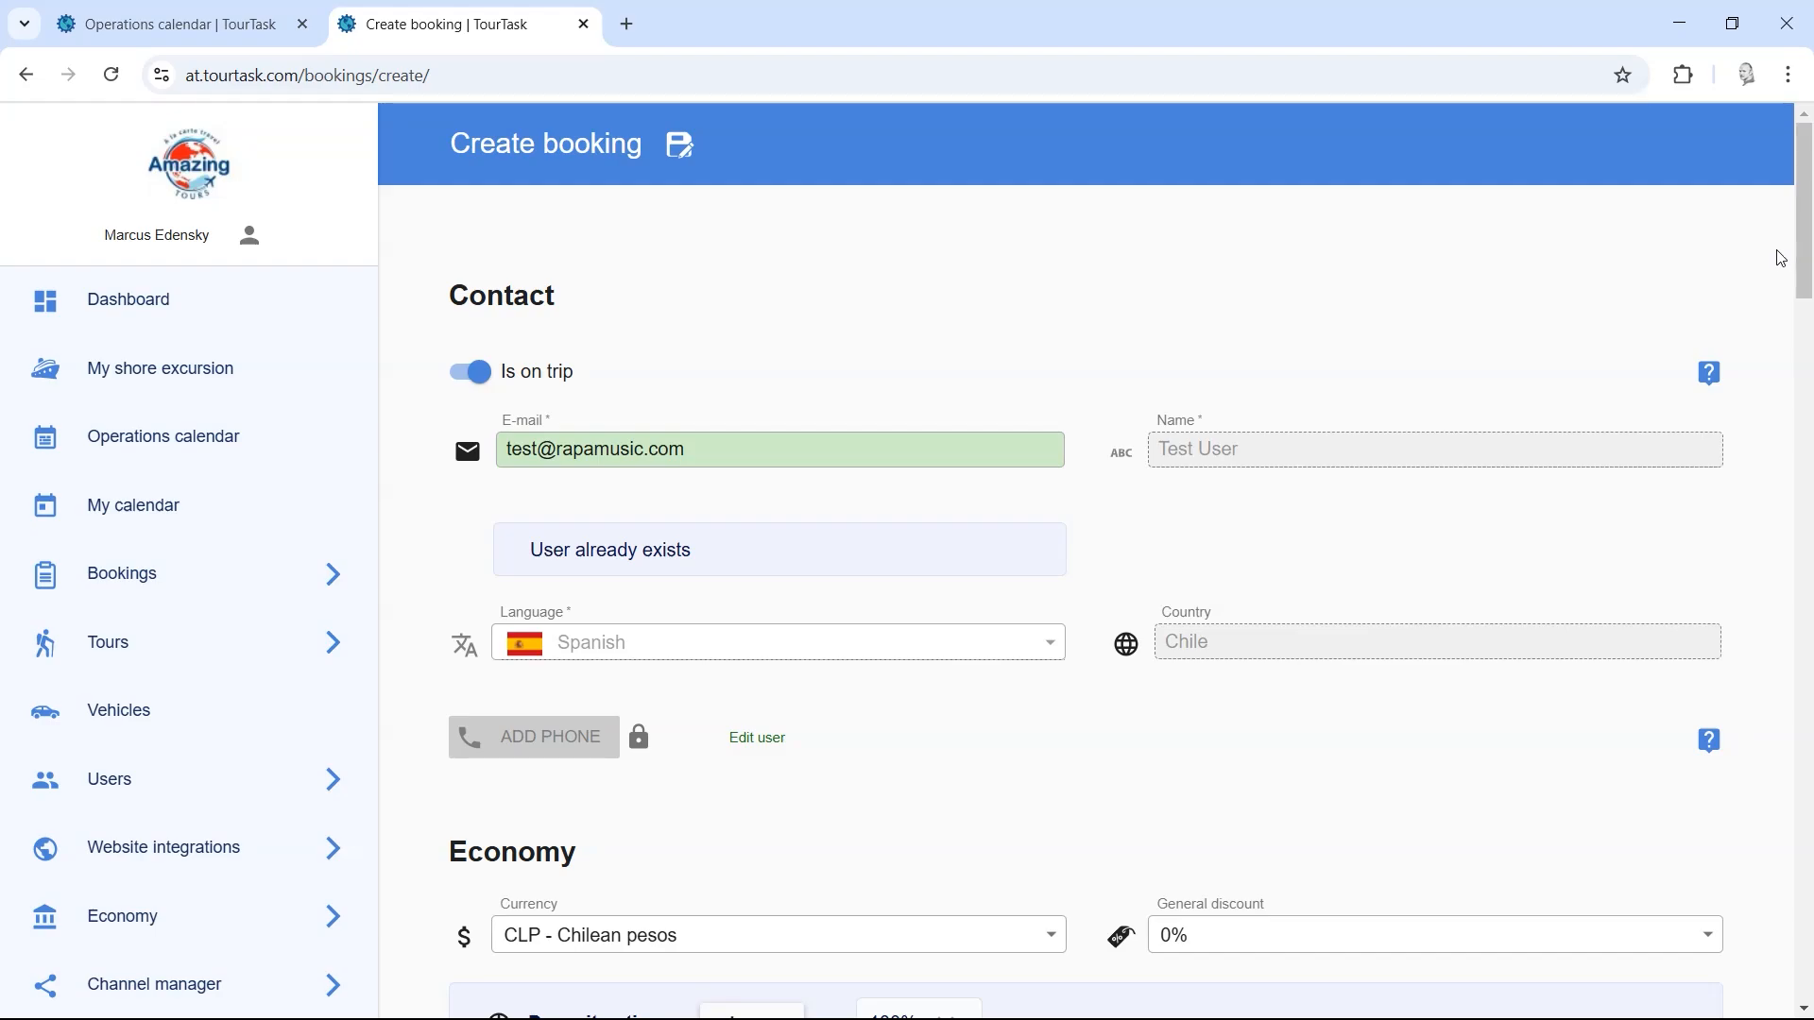
Step: Enter the existing customer's e-mail and add HD Akivi as a private tour
left_click_drag(1803, 260, 1809, 645)
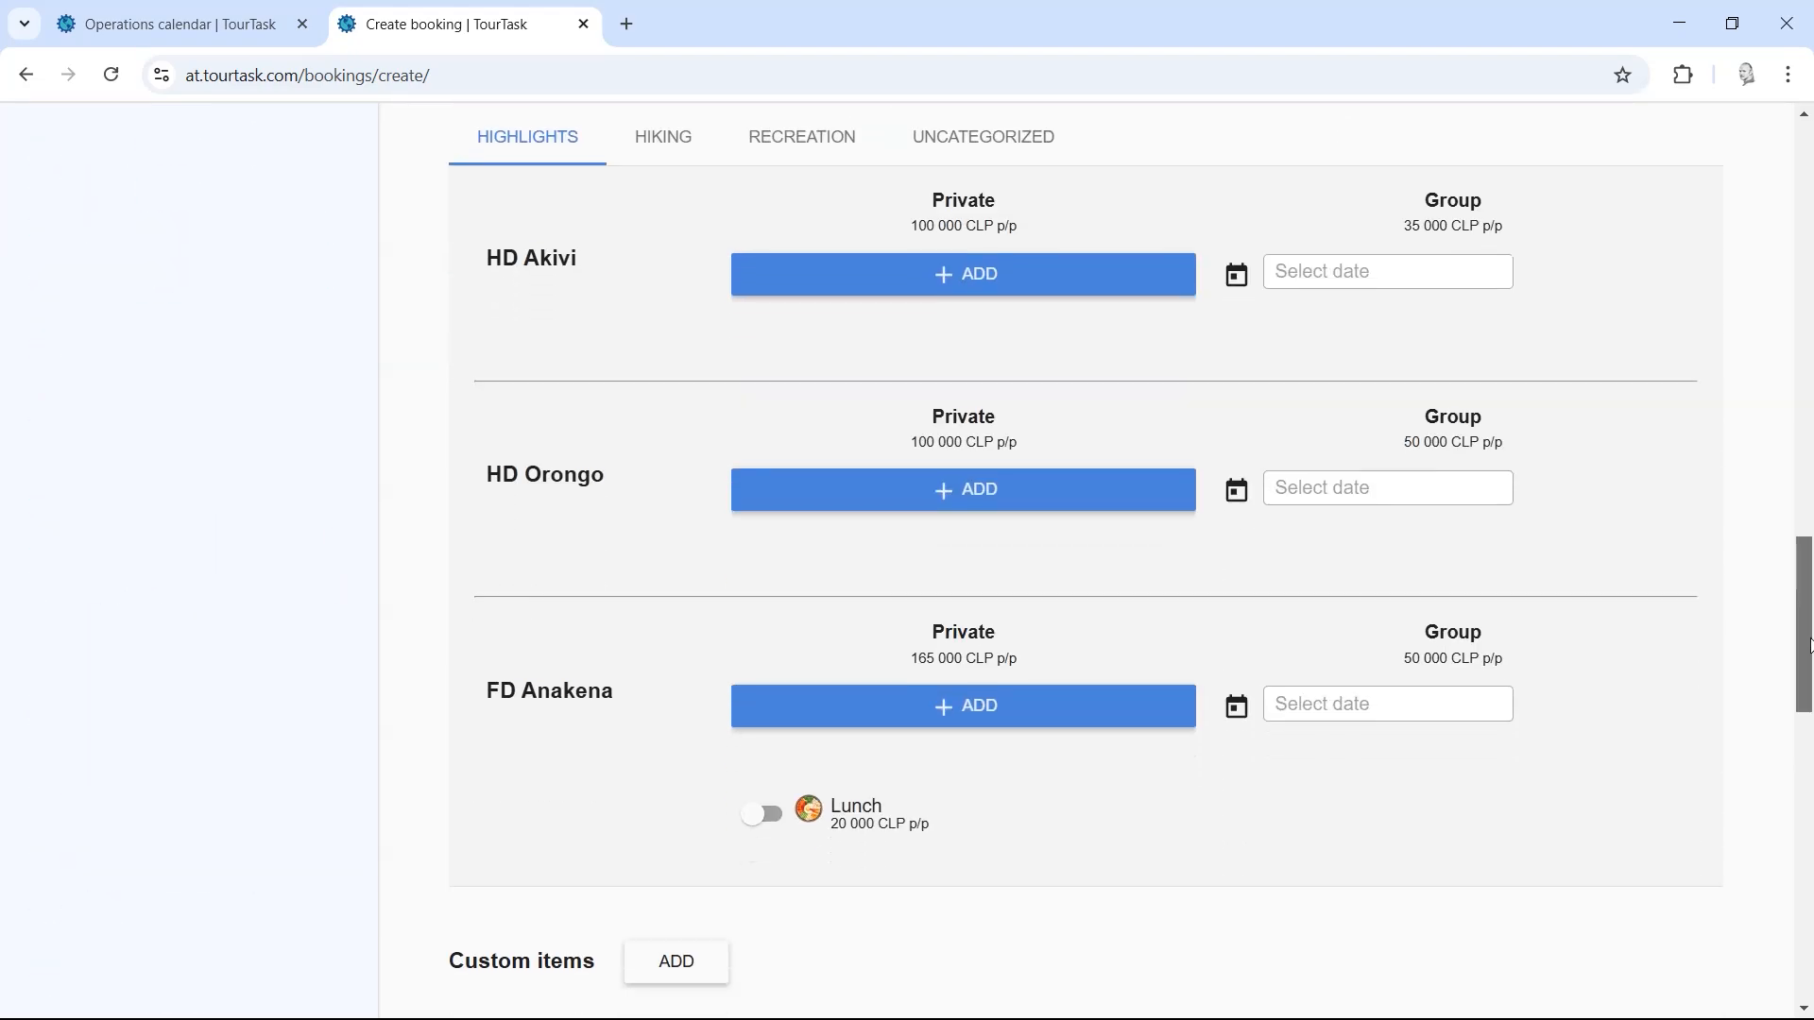
left_click(918, 282)
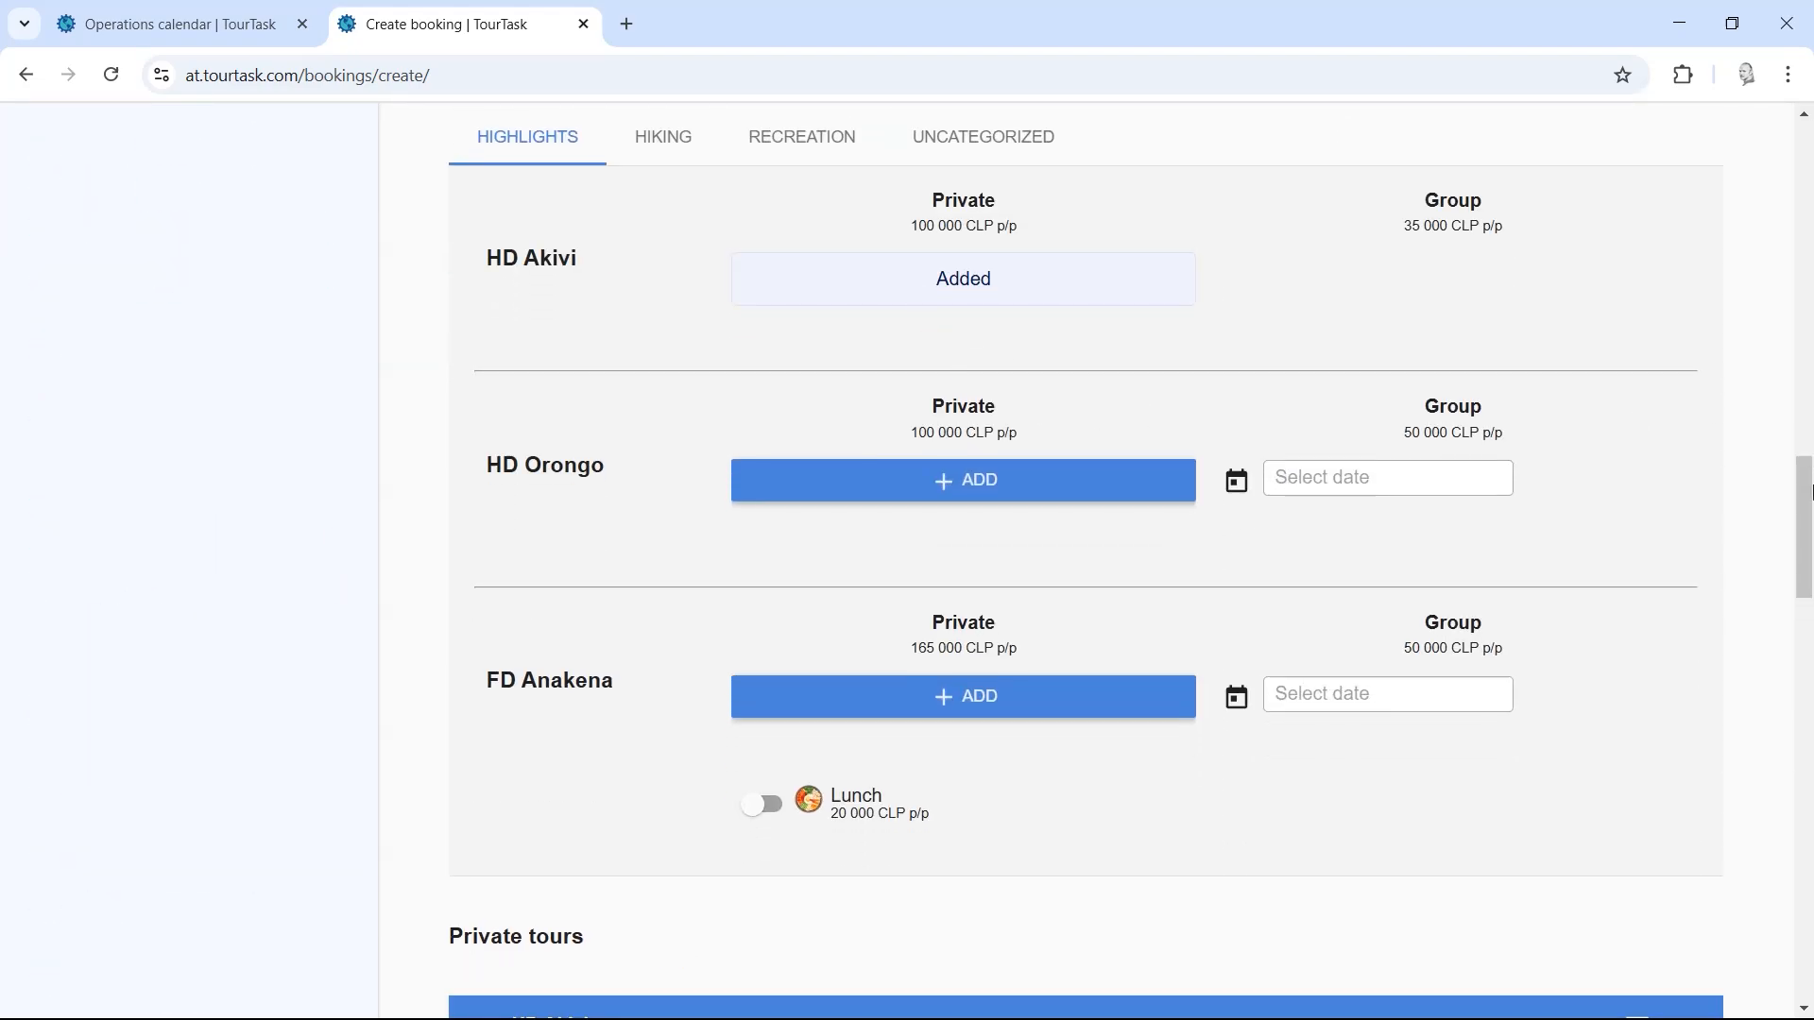
Step: Schedule the HD Akivi tour for 2025-02-10 at 09:00
left_click_drag(1809, 491, 1778, 640)
left_click(690, 300)
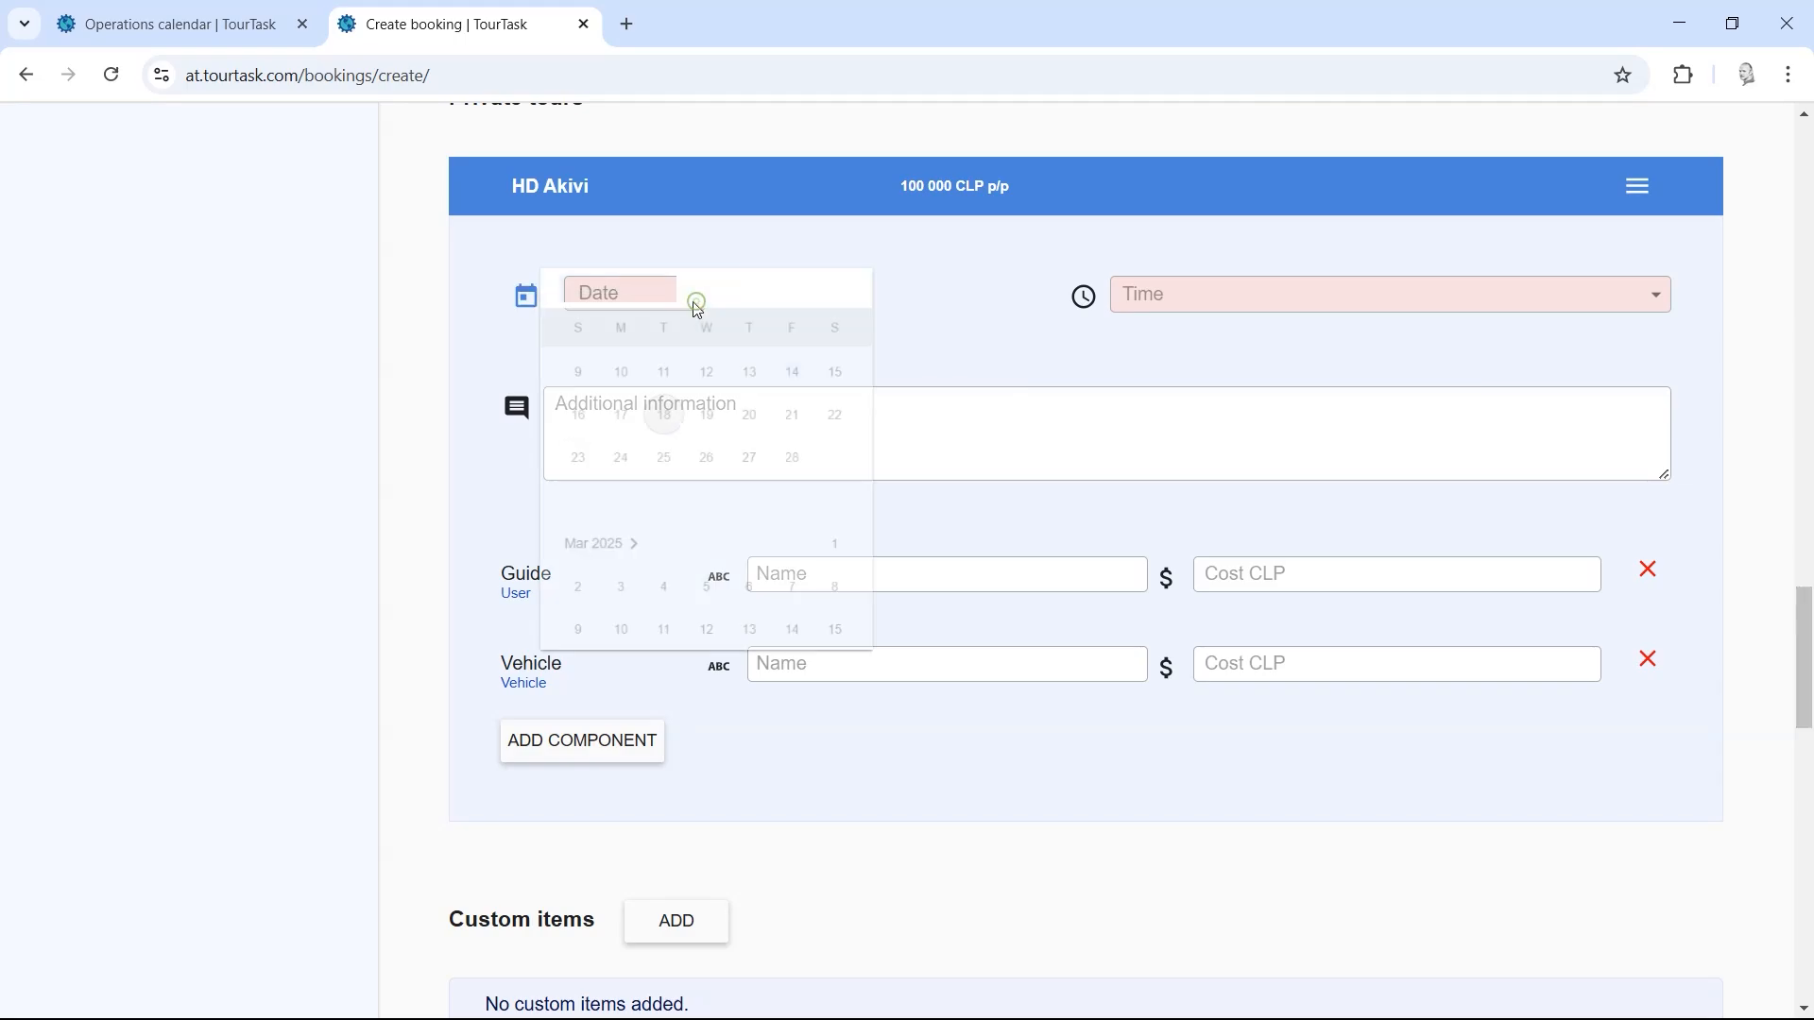
left_click(639, 498)
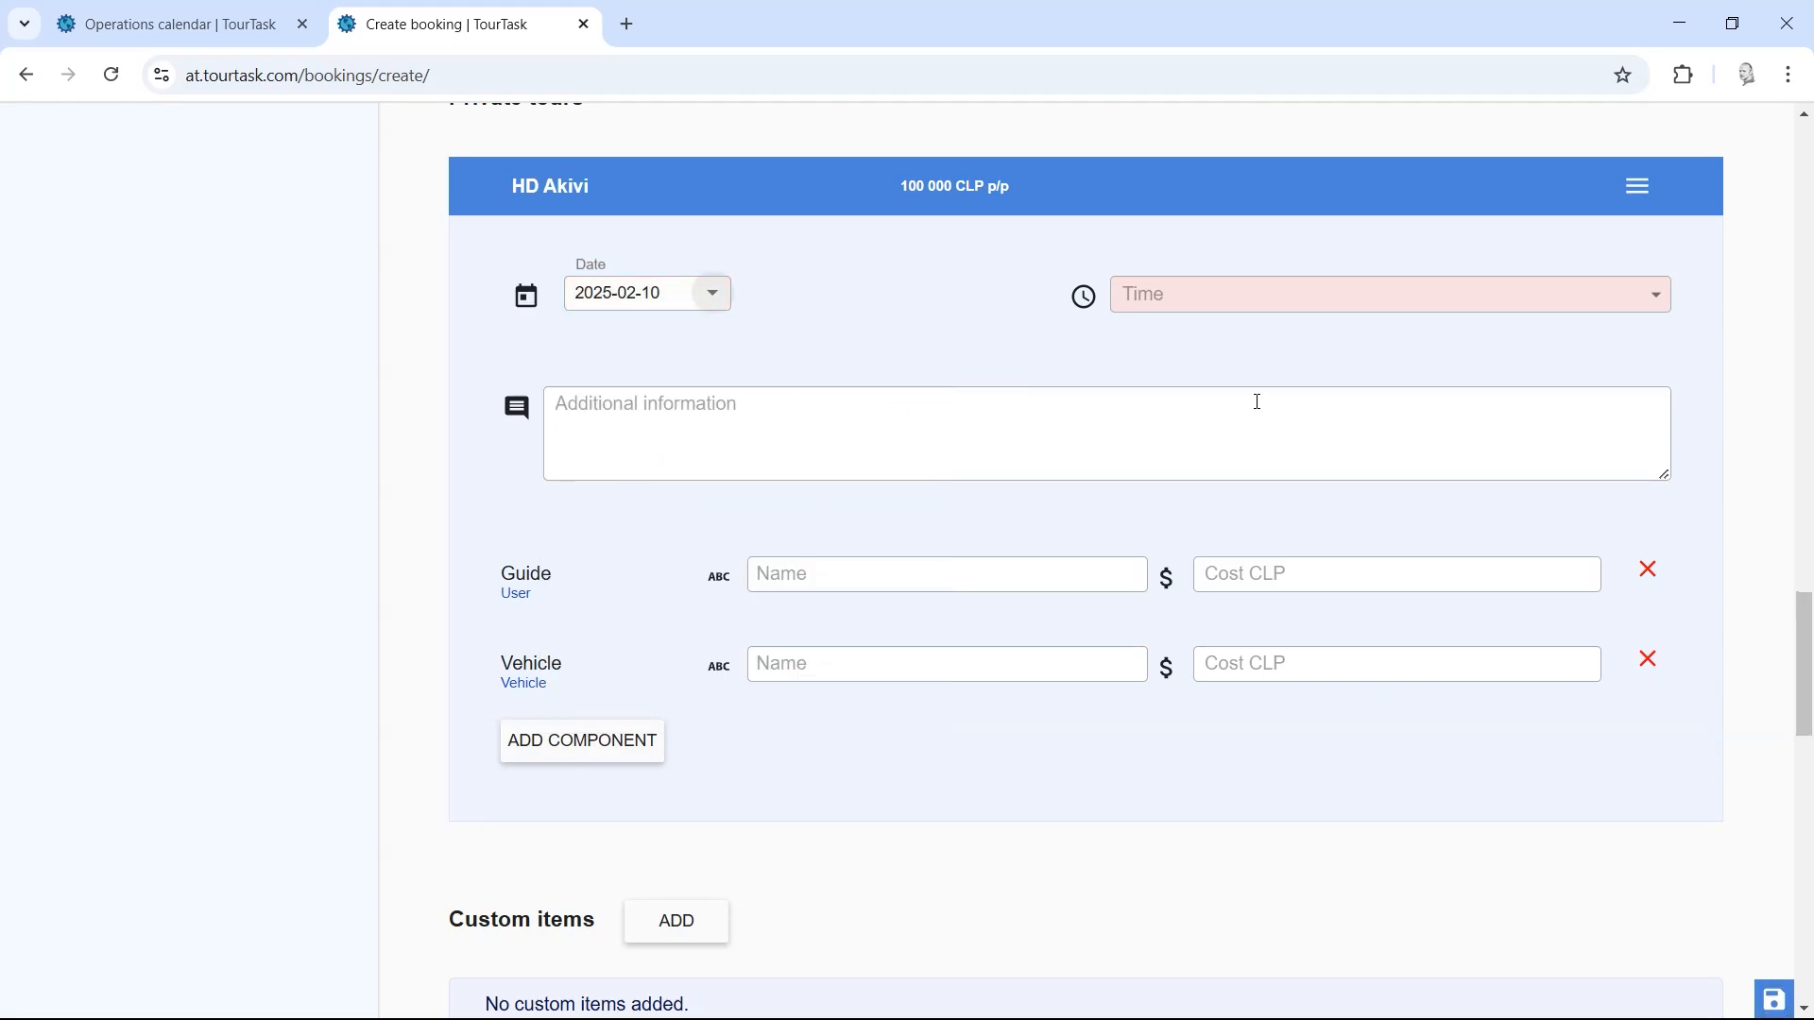
left_click(1200, 307)
left_click(1177, 360)
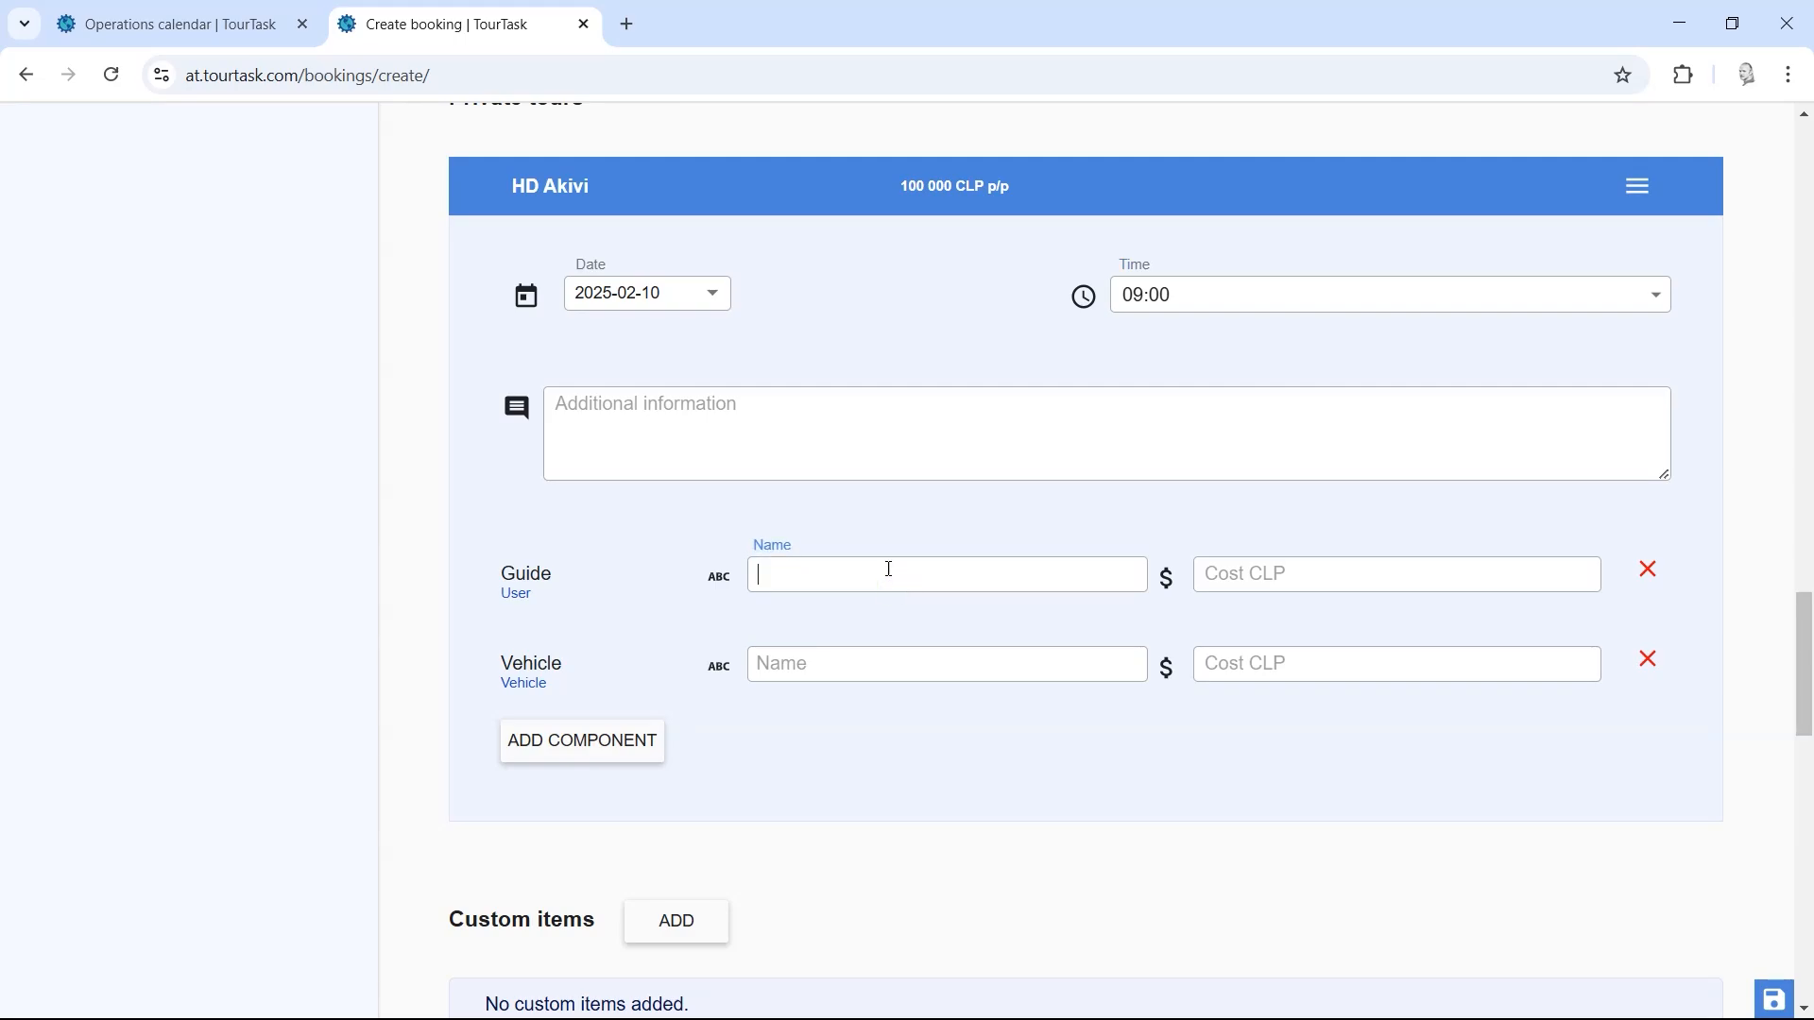
Step: Assign the suggested guide and the Grand Nomade vehicle to the tour
type("alicia")
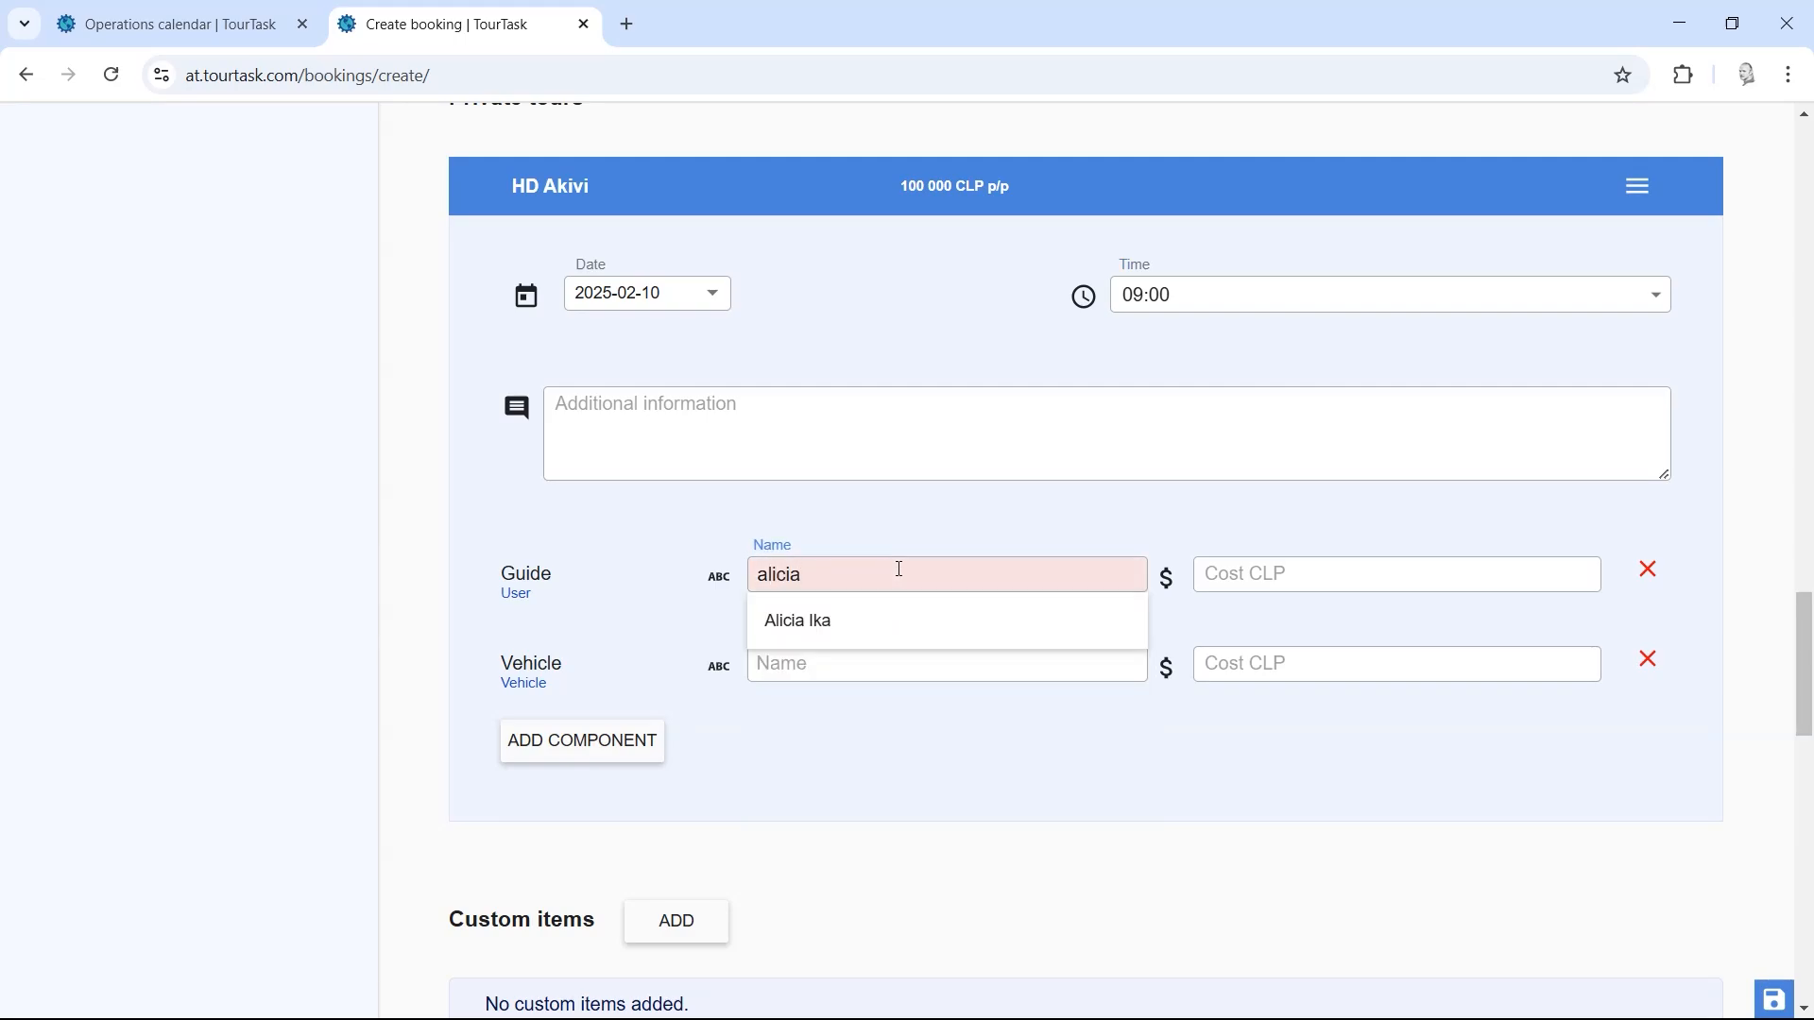
left_click(868, 621)
left_click(841, 668)
type("g")
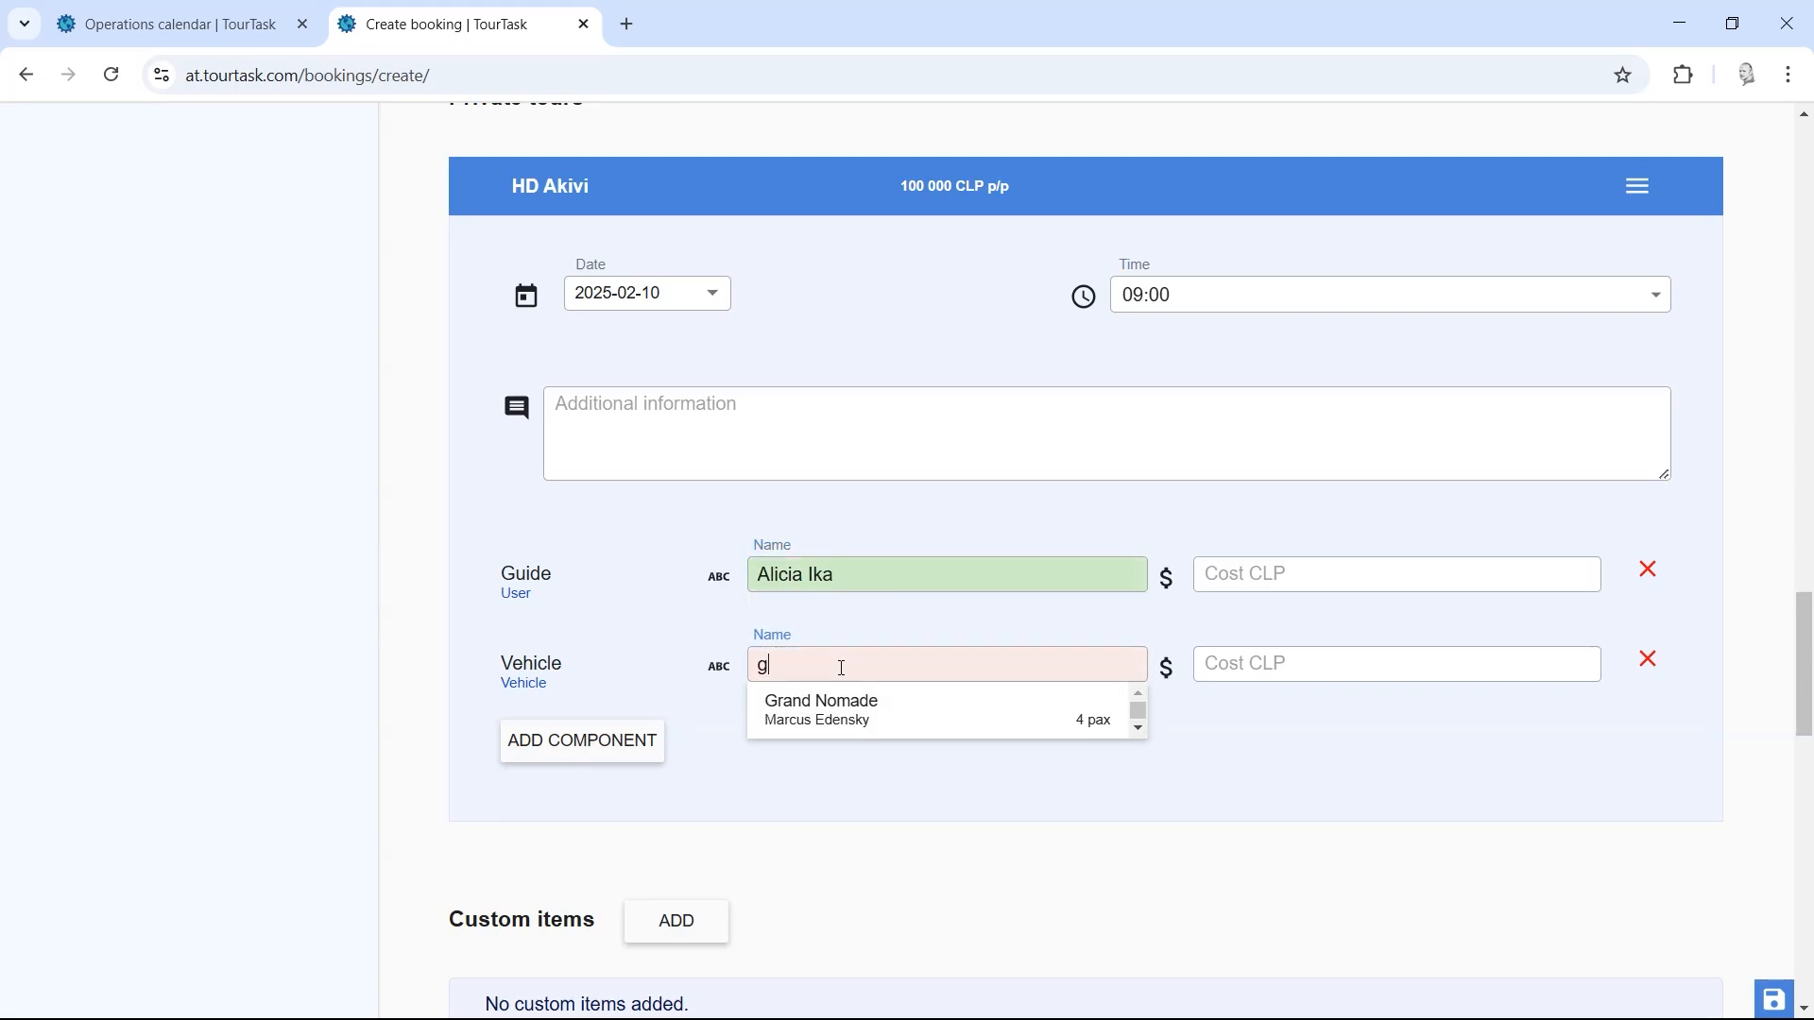
left_click(853, 699)
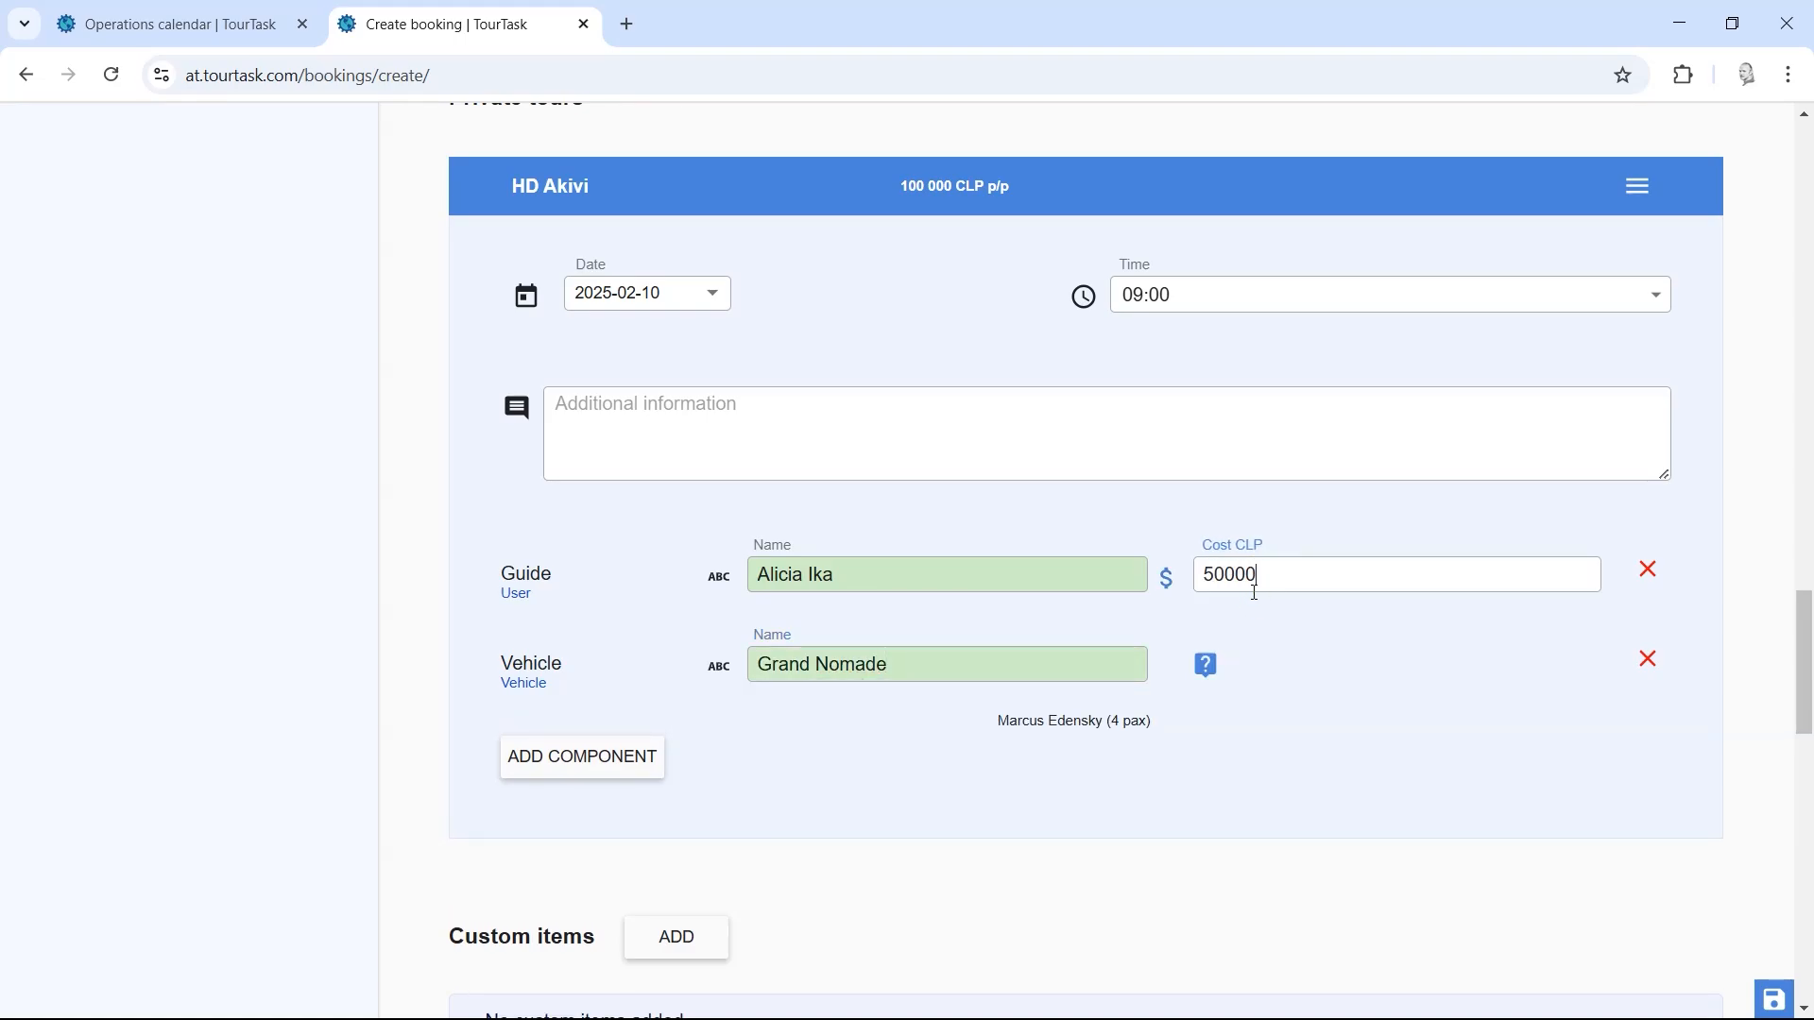
Step: Save the 200 000 CLP booking and check its unpaid 50000 guide cost under Pay tours
left_click_drag(1807, 661, 1800, 949)
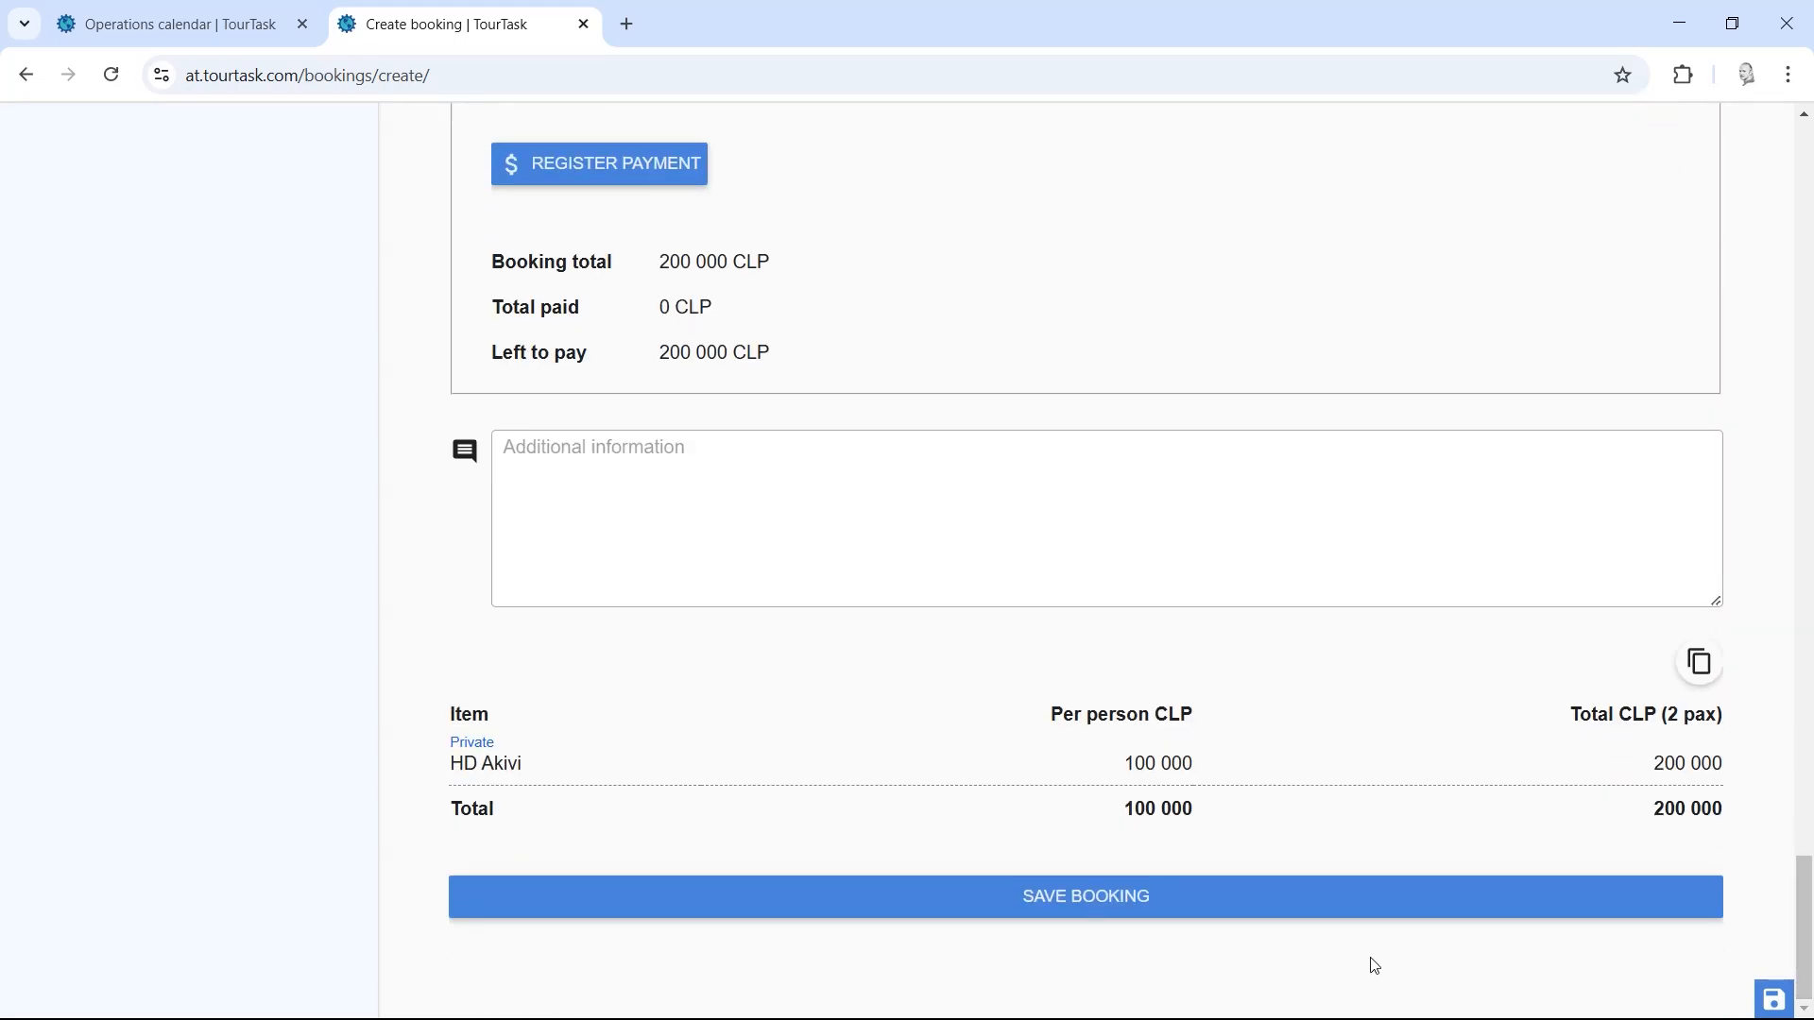
left_click(1058, 899)
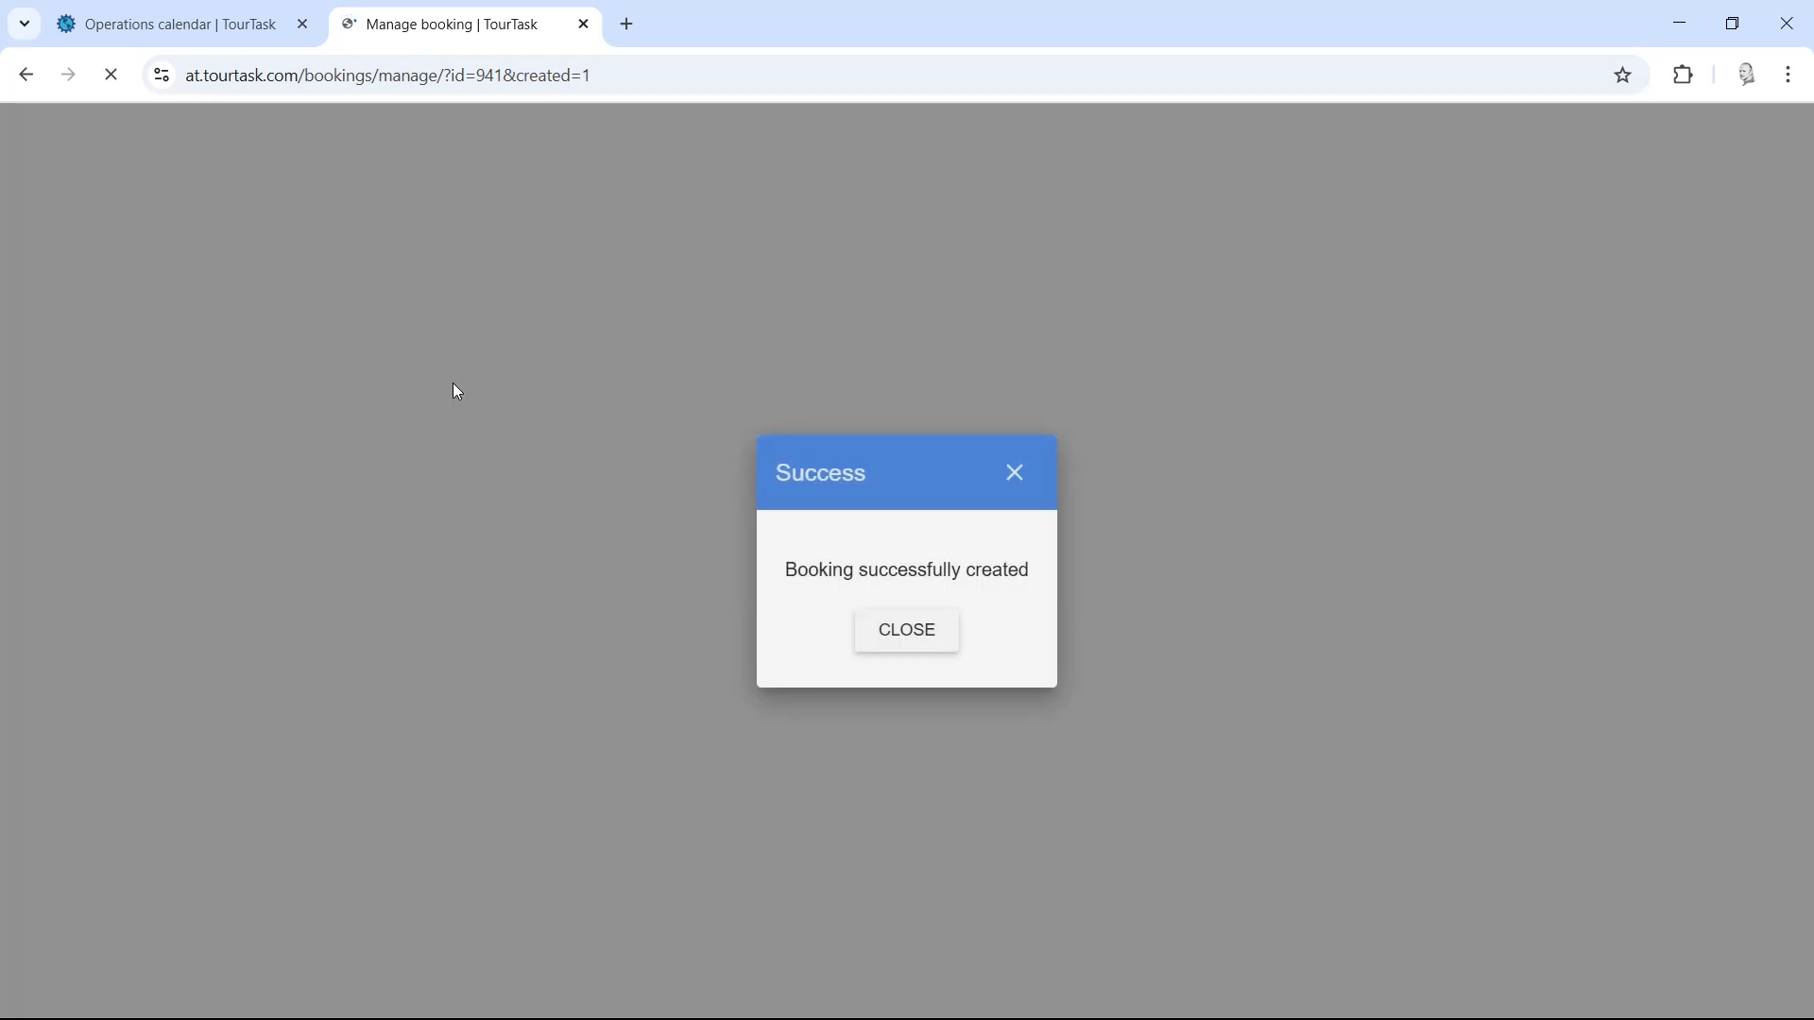
left_click(897, 635)
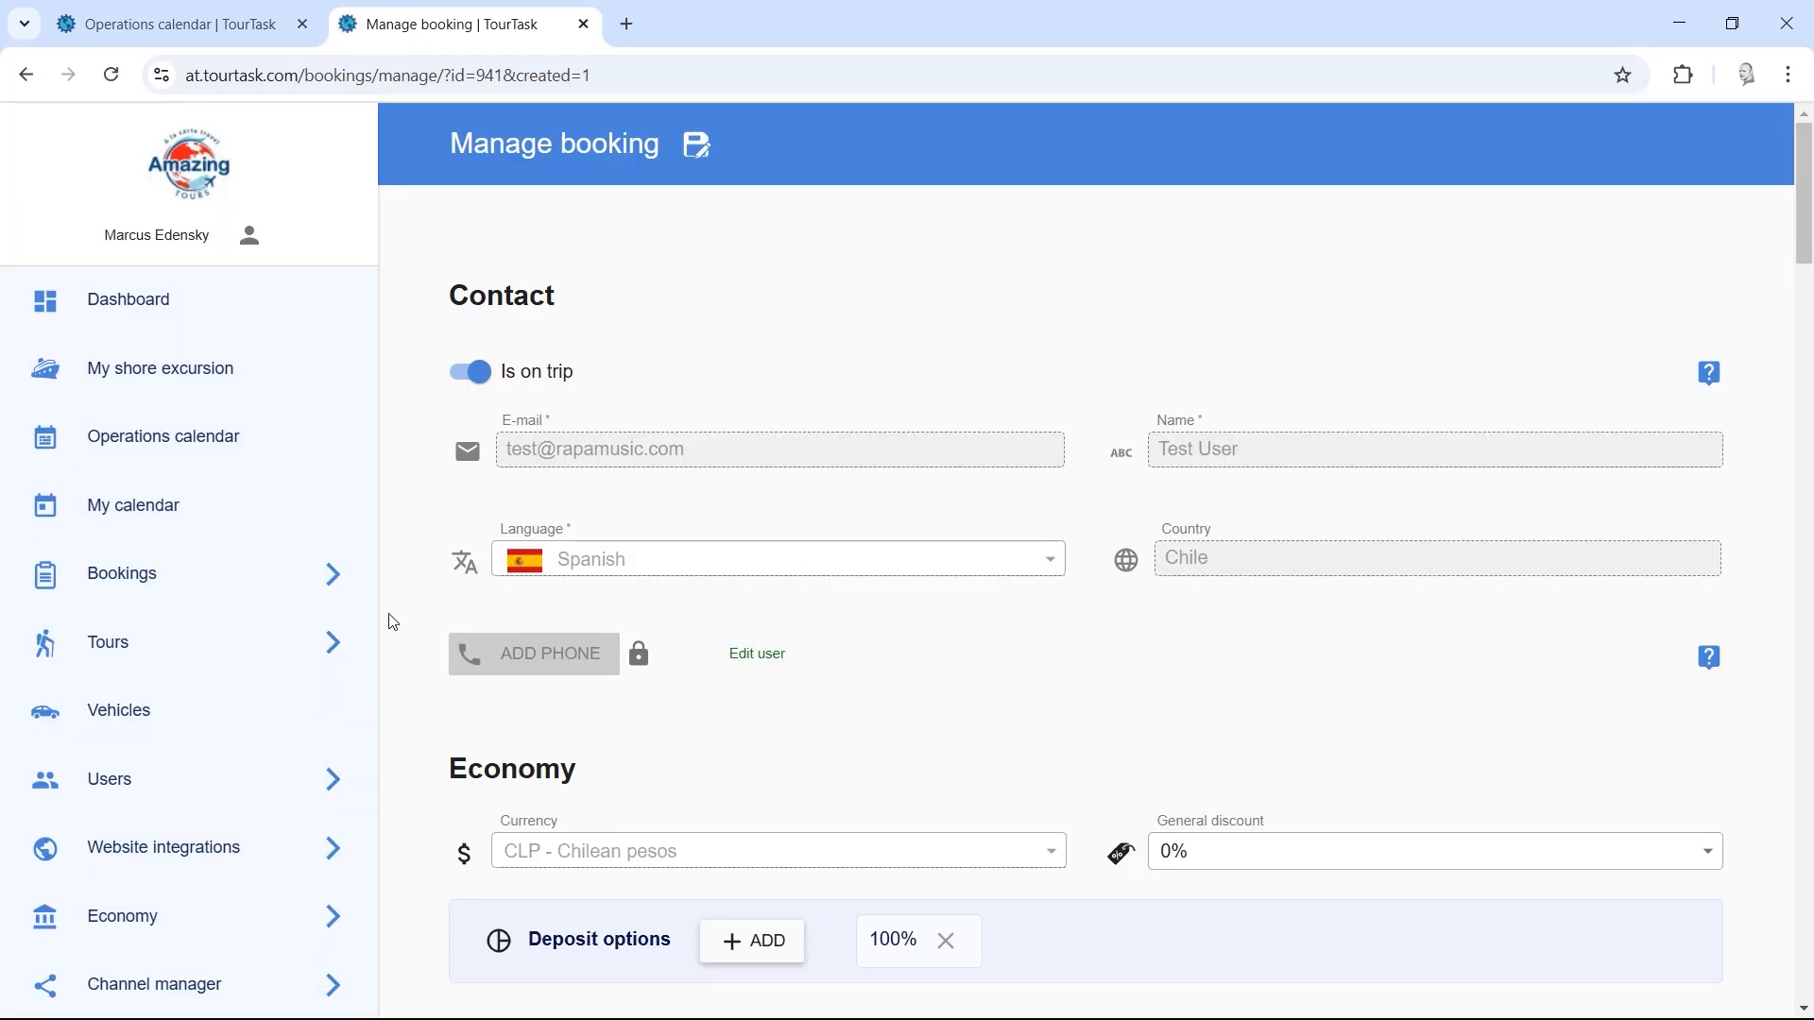
scroll(415, 680, "down", 4)
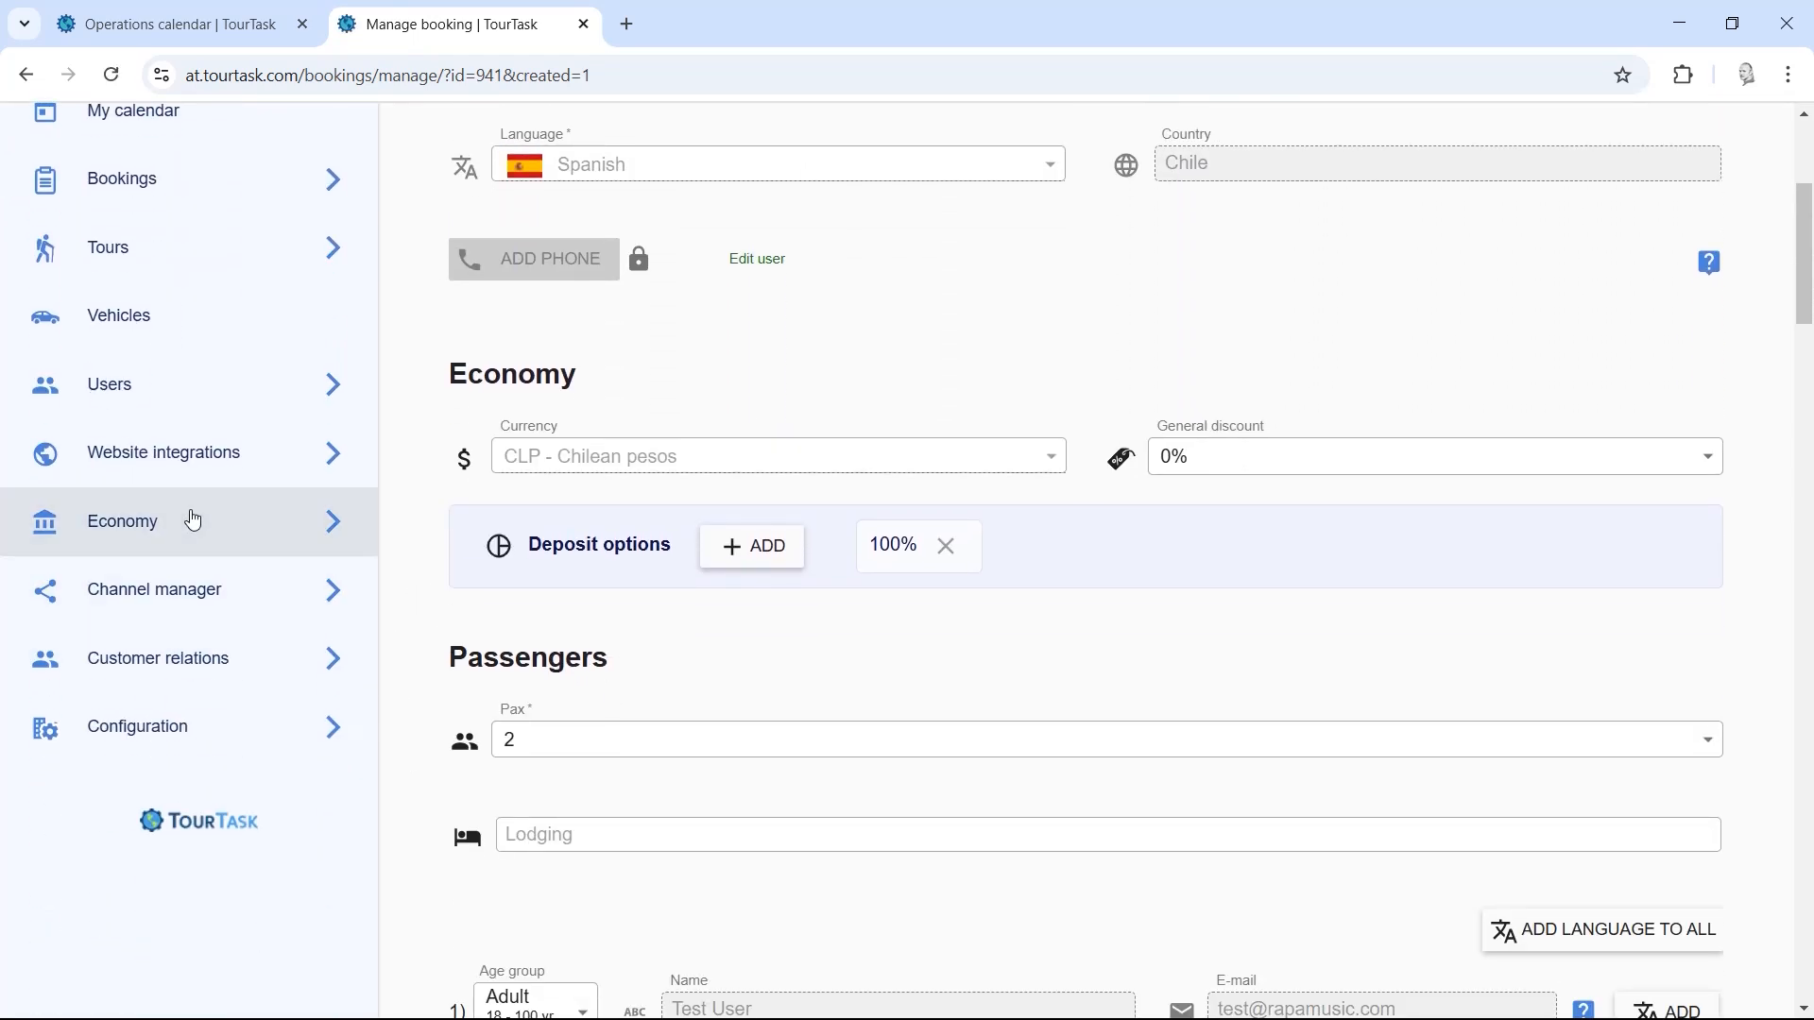
left_click(189, 514)
left_click(199, 589)
left_click(149, 666)
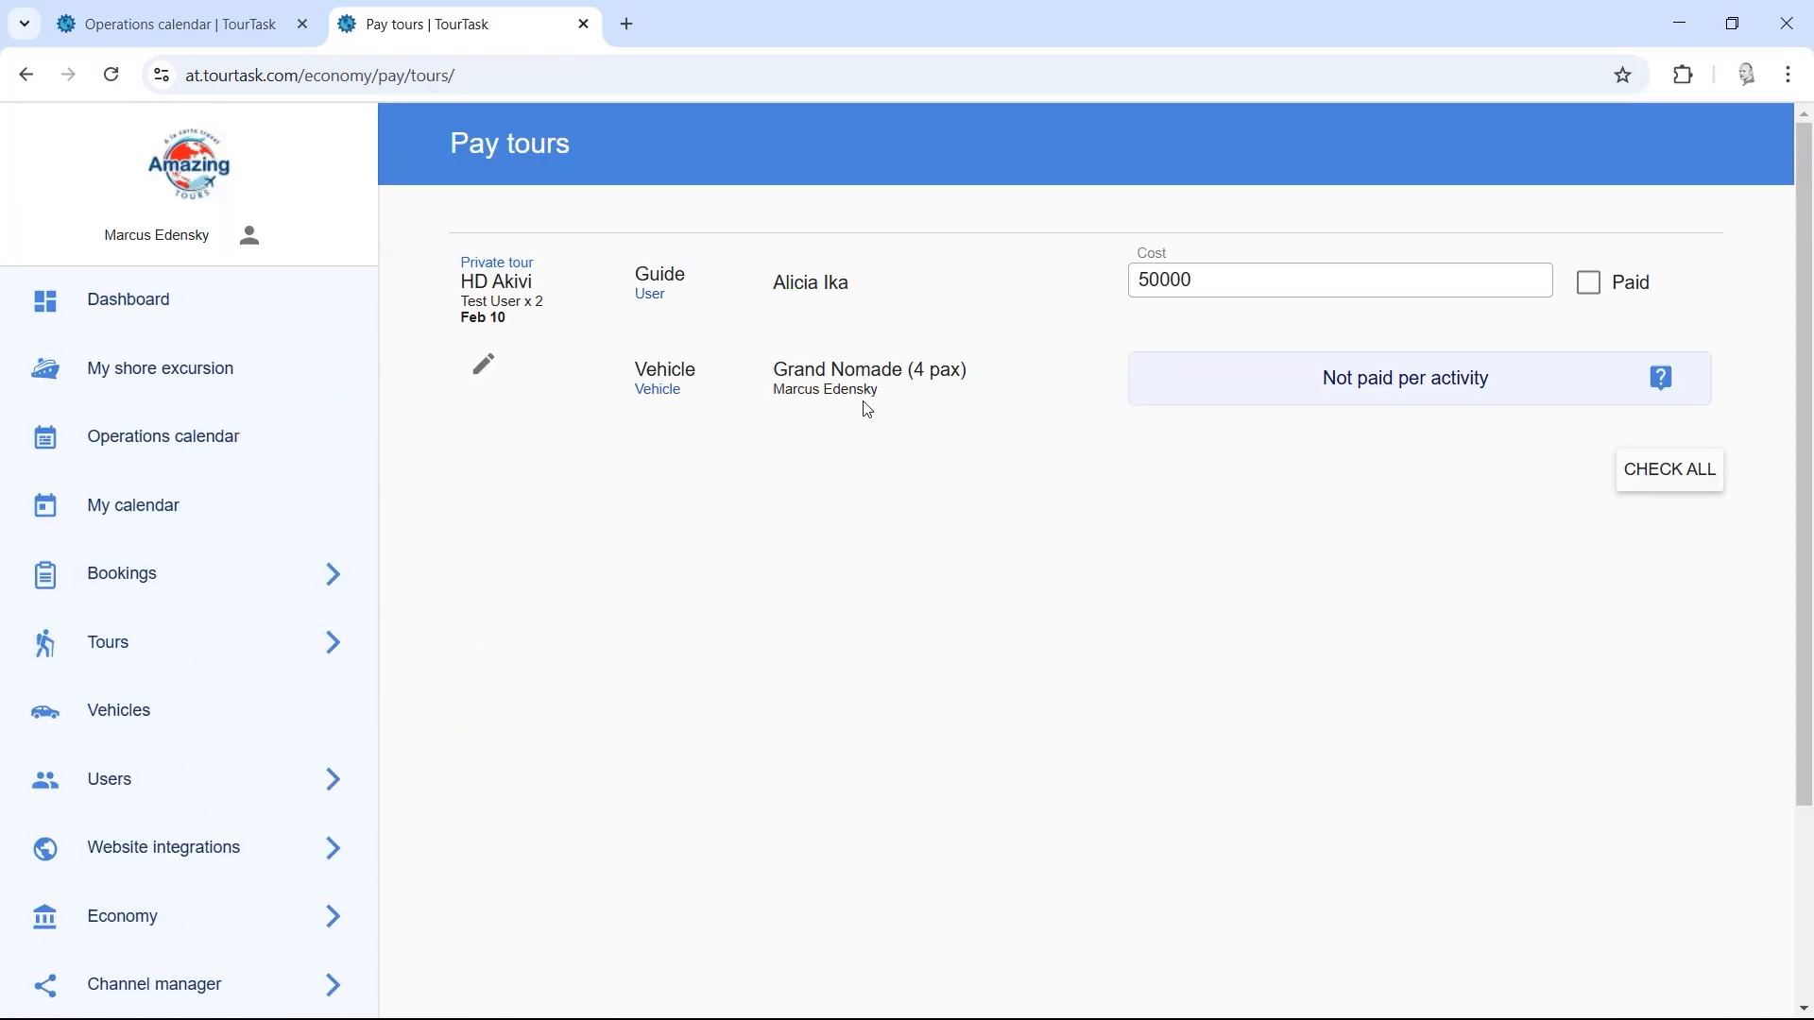
Step: Mark the guide's 50000 HD Akivi cost as paid and check the 50 000 payout summary line
left_click(1673, 480)
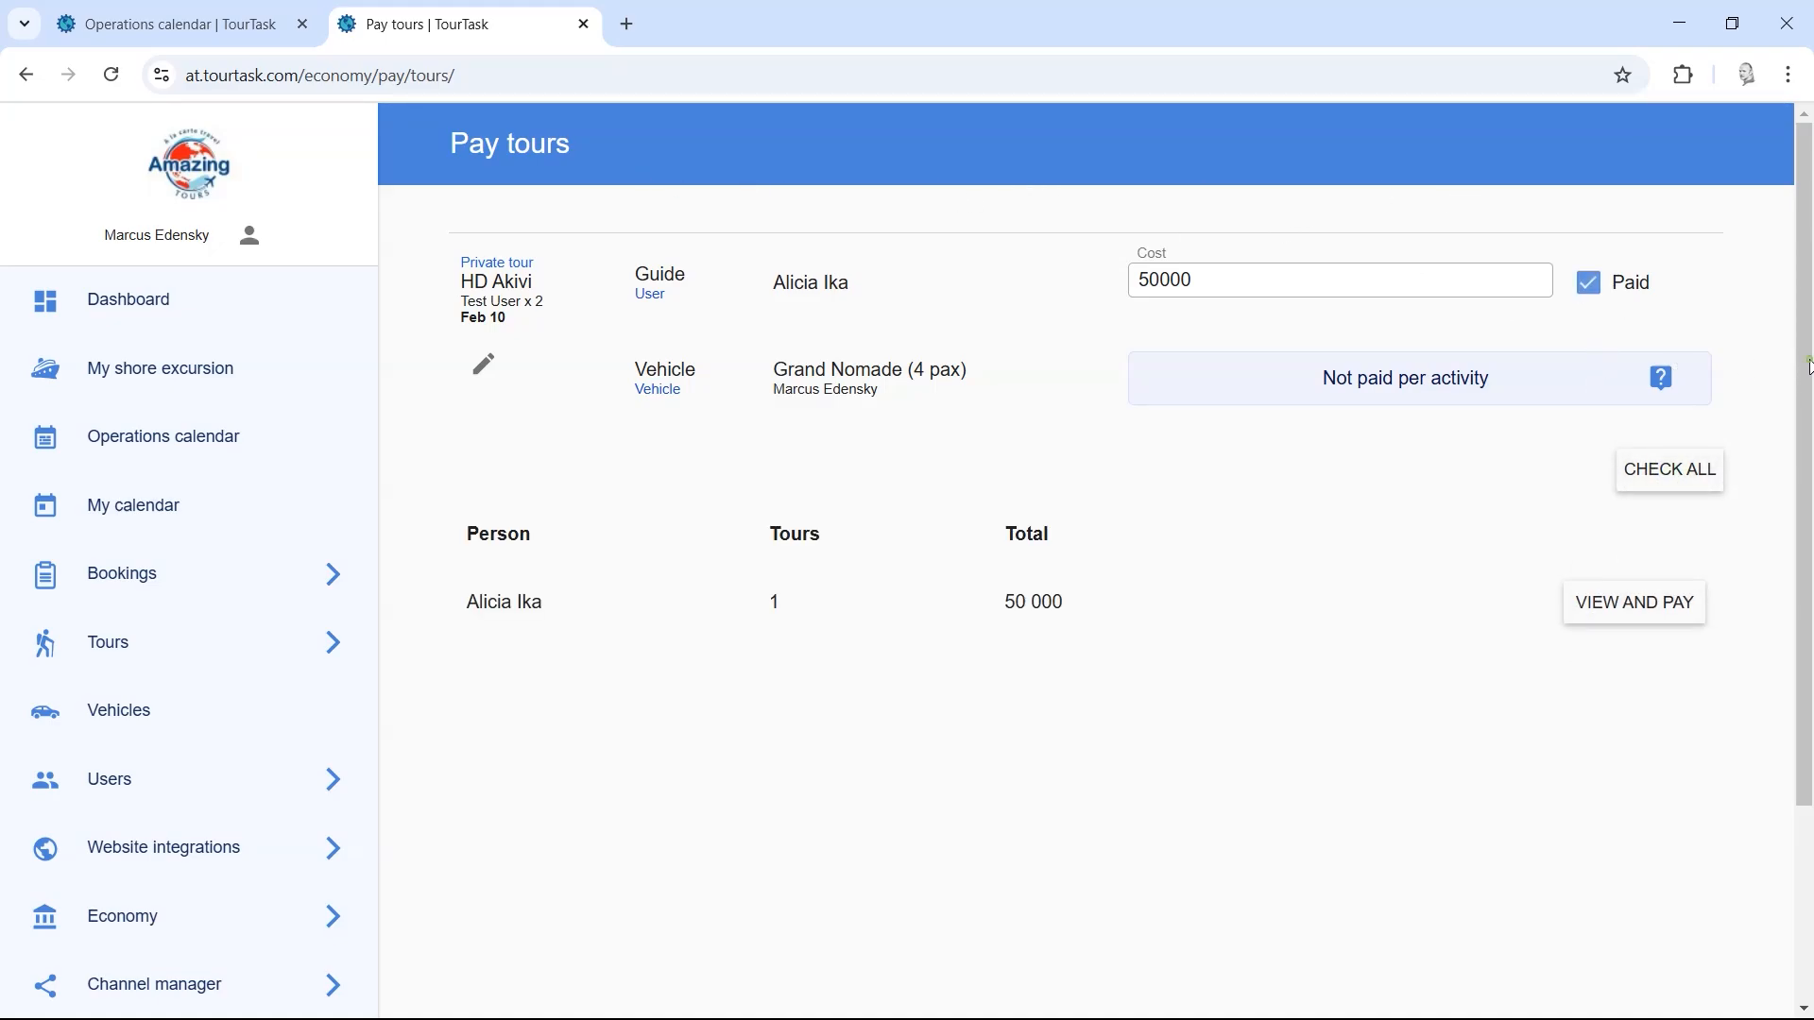
mouse_move(1809, 366)
left_mouse_down()
mouse_move(1809, 472)
mouse_move(1809, 397)
left_mouse_up()
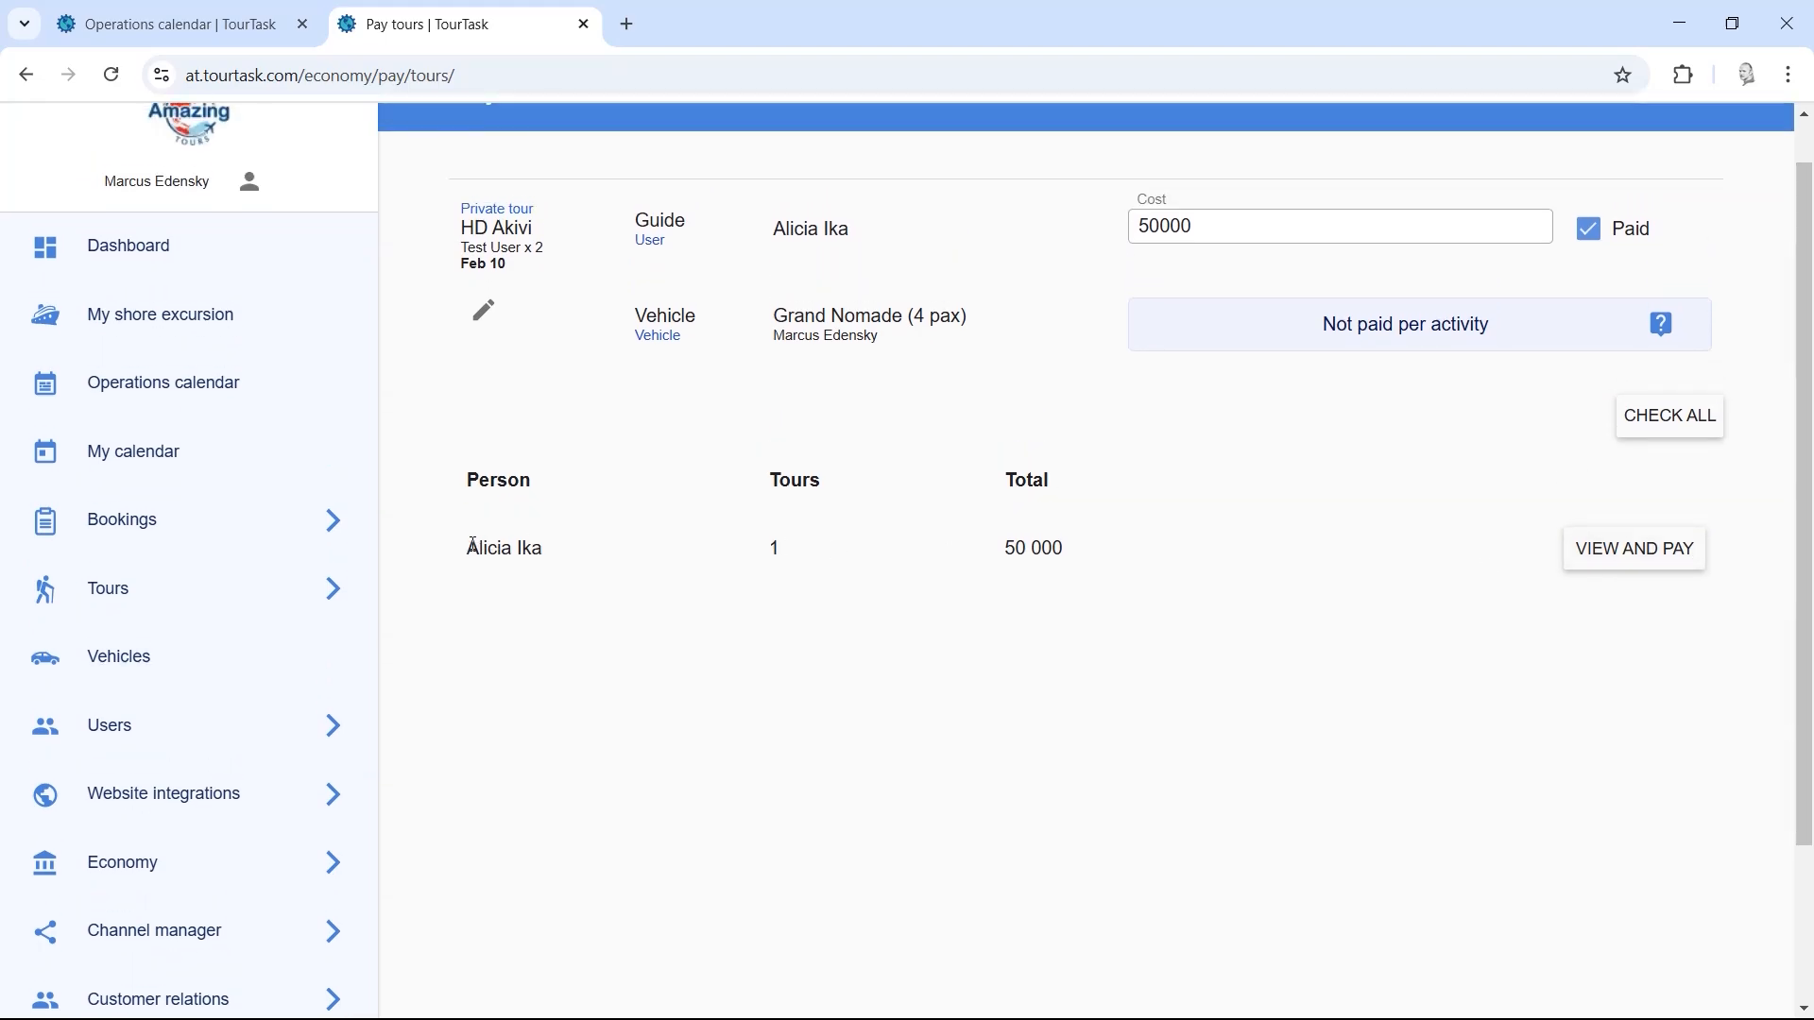
left_click(1282, 555)
left_click_drag(762, 559, 851, 559)
Step: Pay the guide 50 000 CLP for the Feb 10 HD Akivi tour with e-mail notification switched off
left_click(1642, 555)
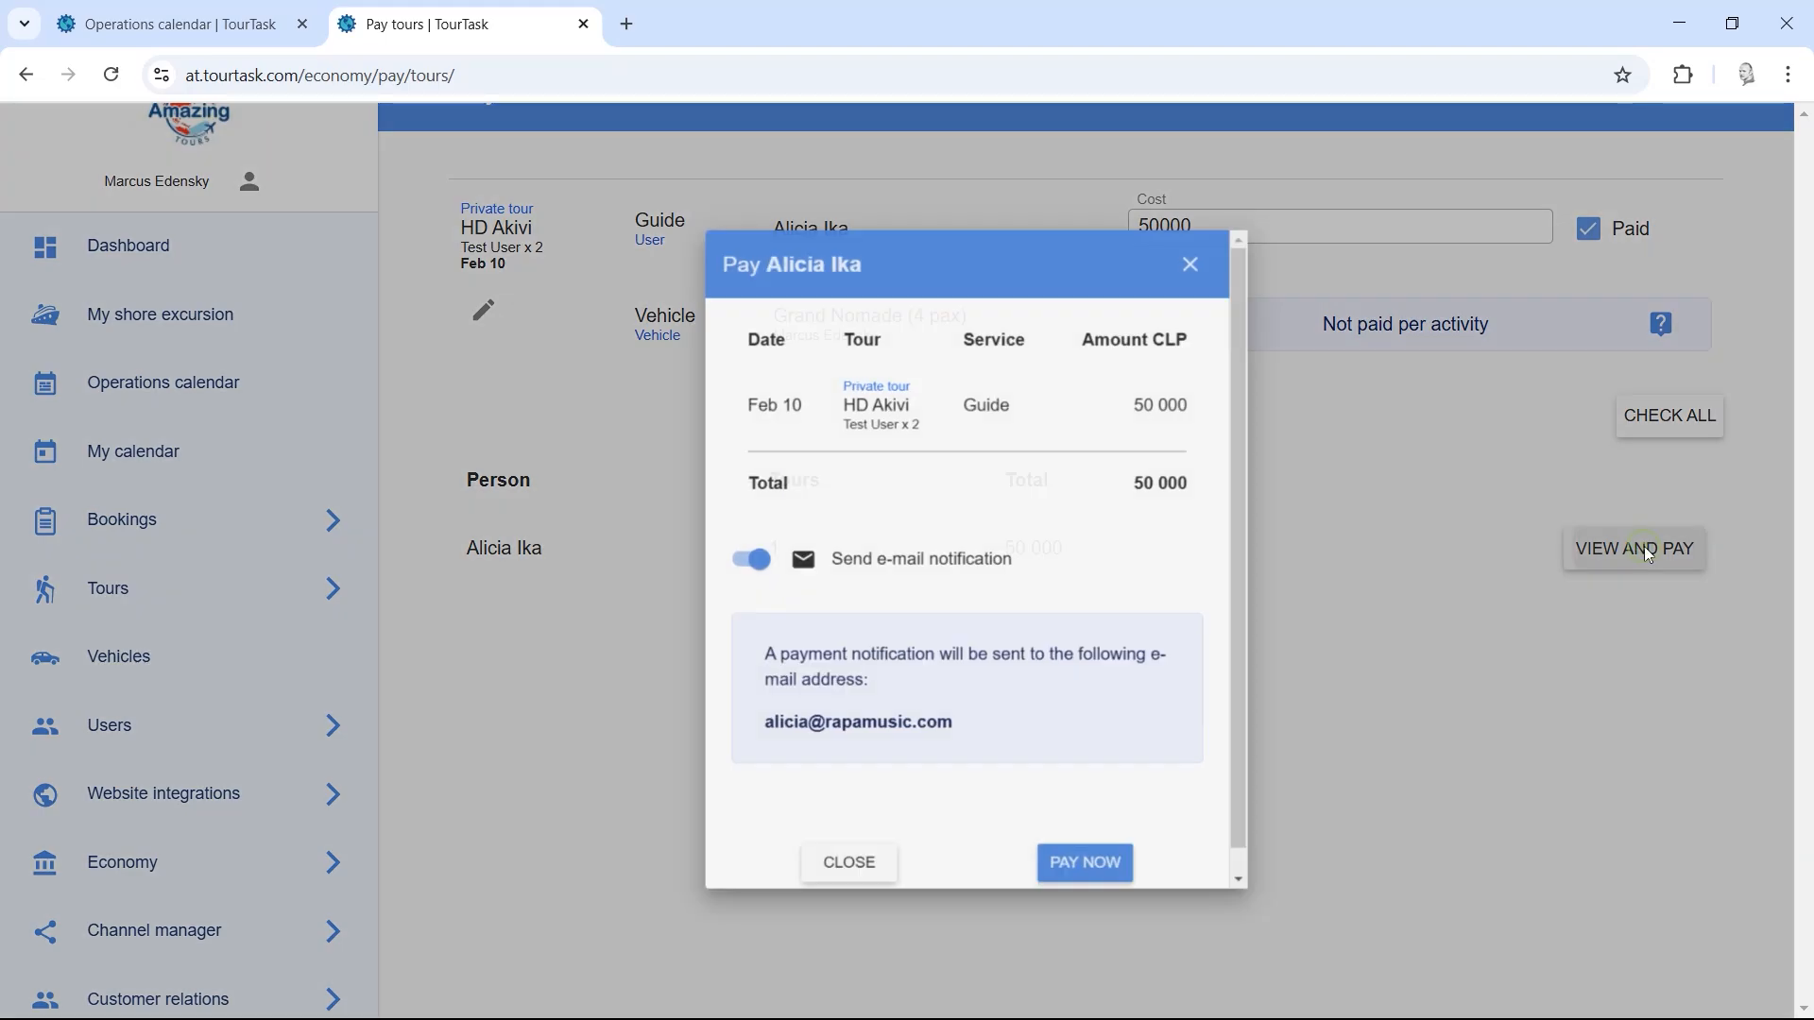
scroll(1188, 453, "down", 1)
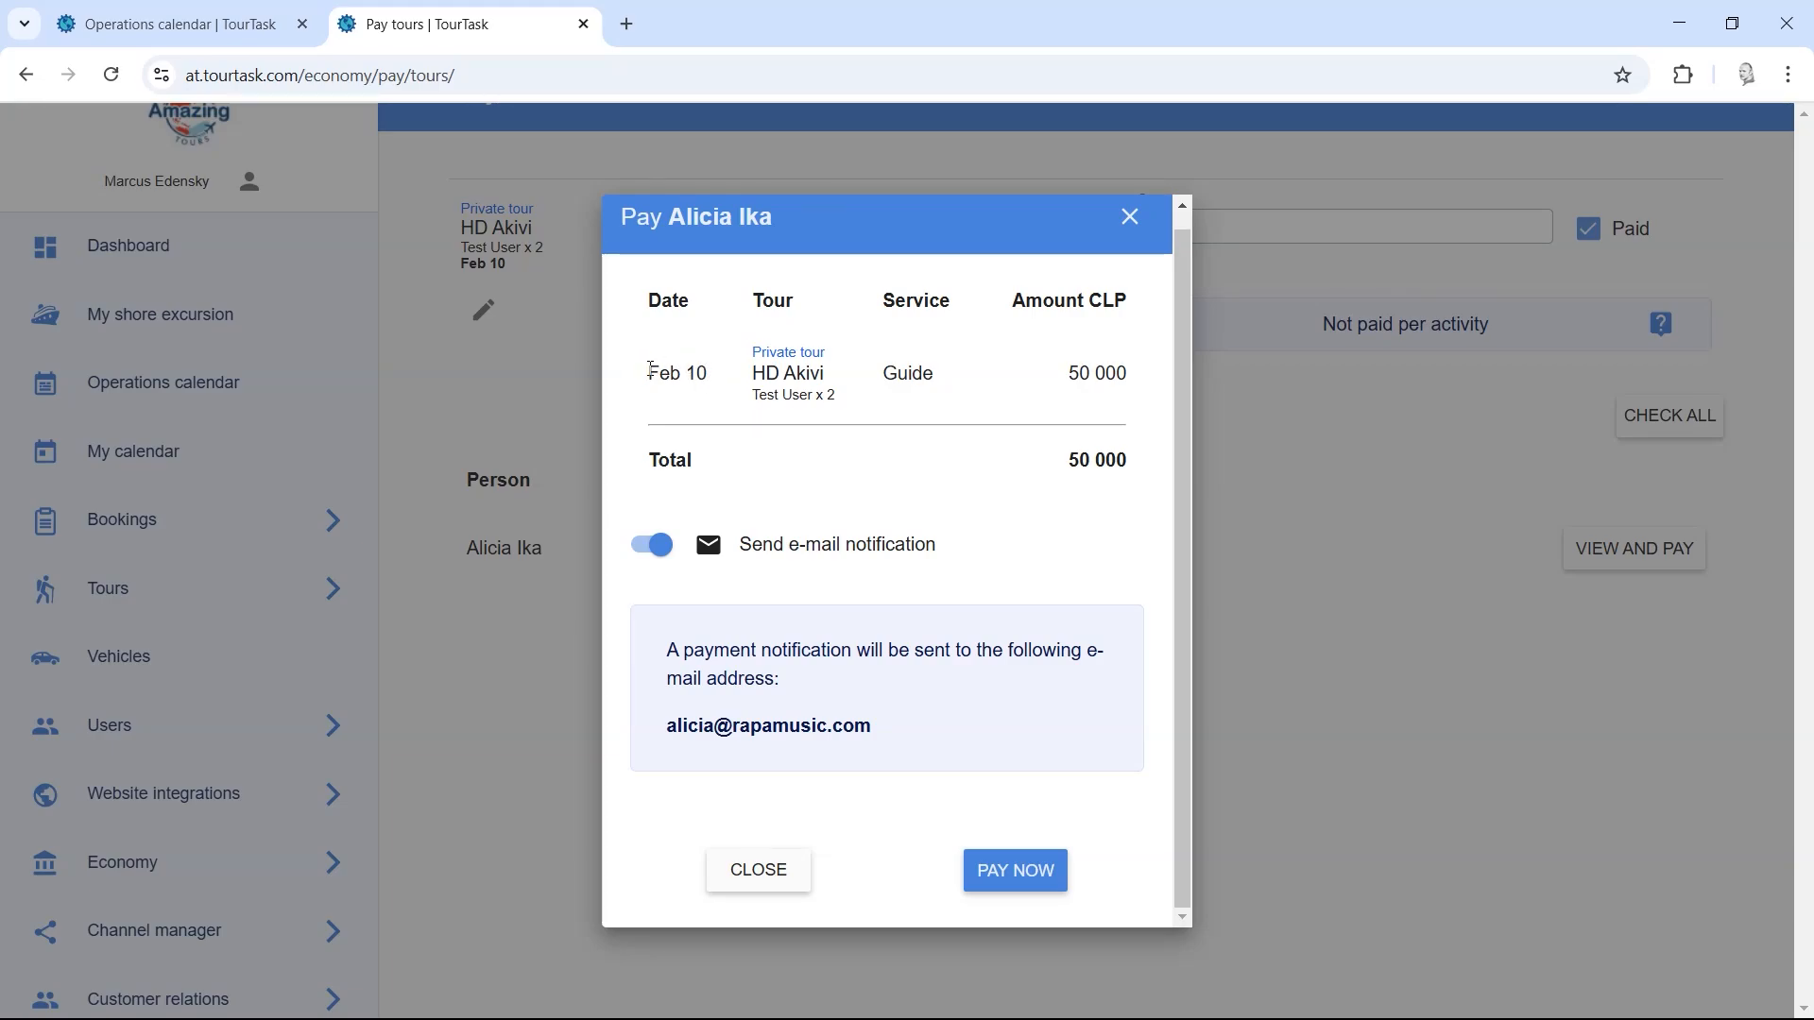
left_click_drag(660, 282, 1143, 465)
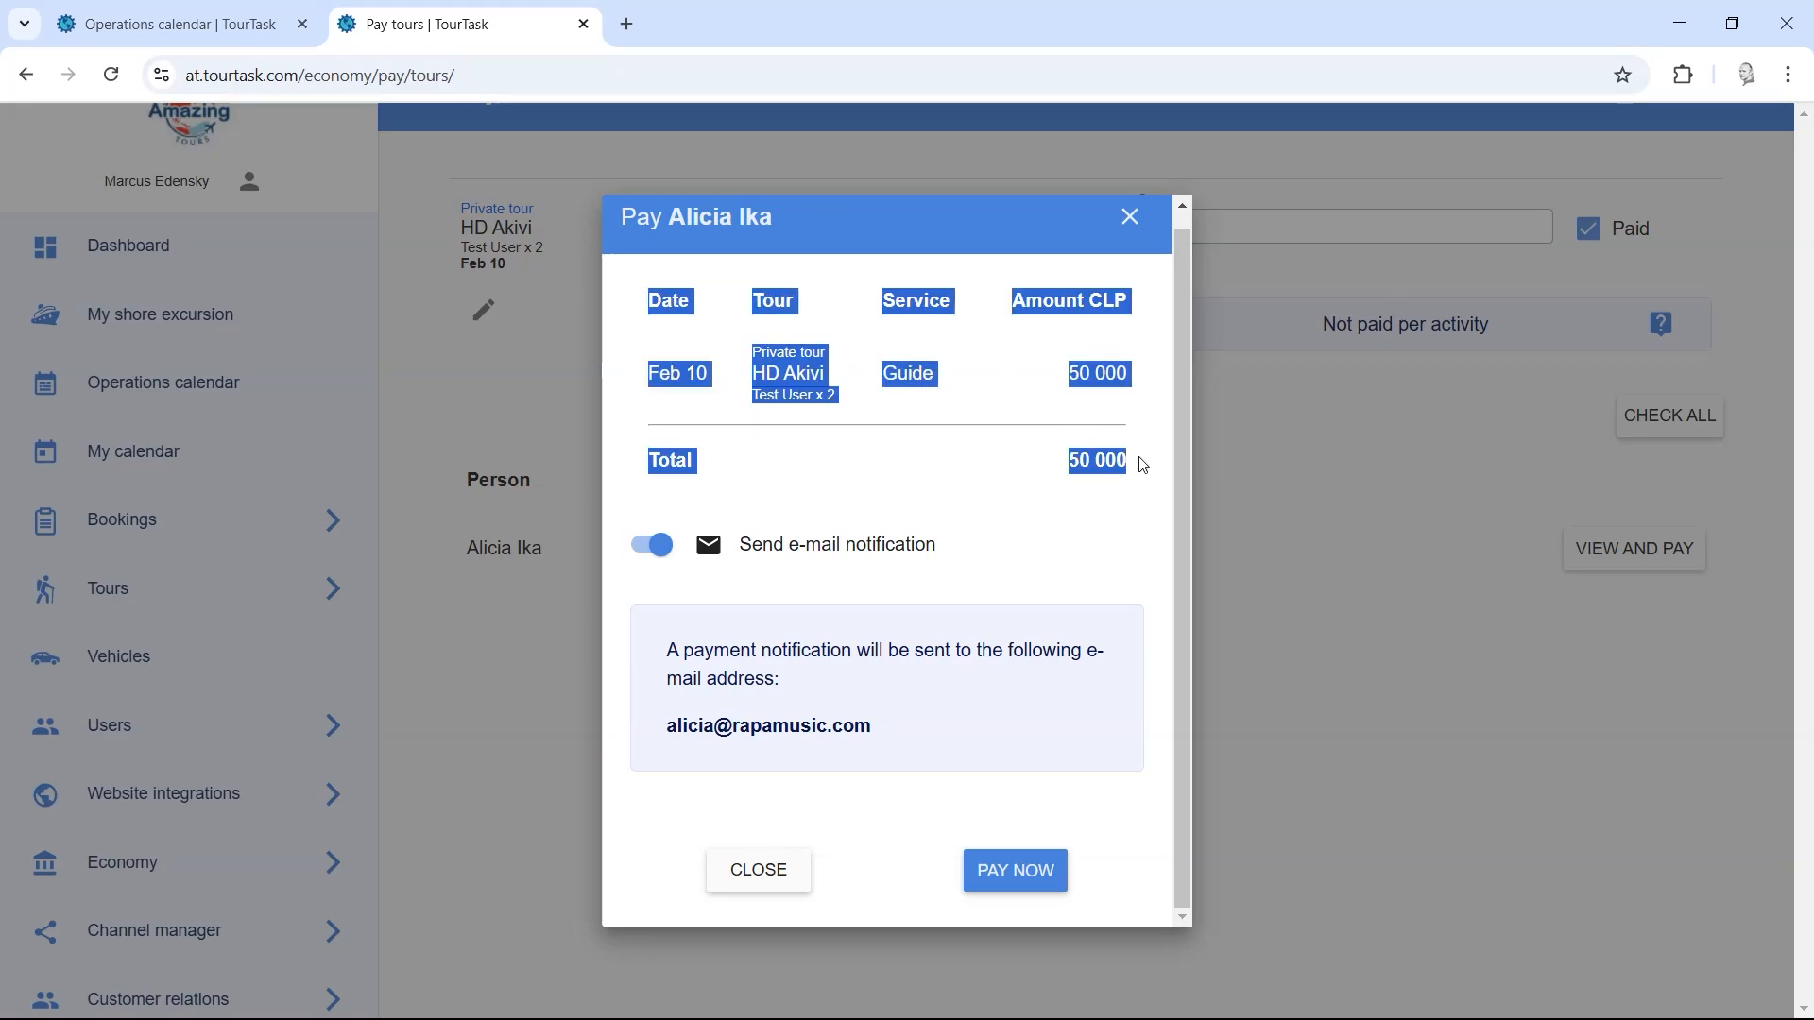
left_click(1147, 489)
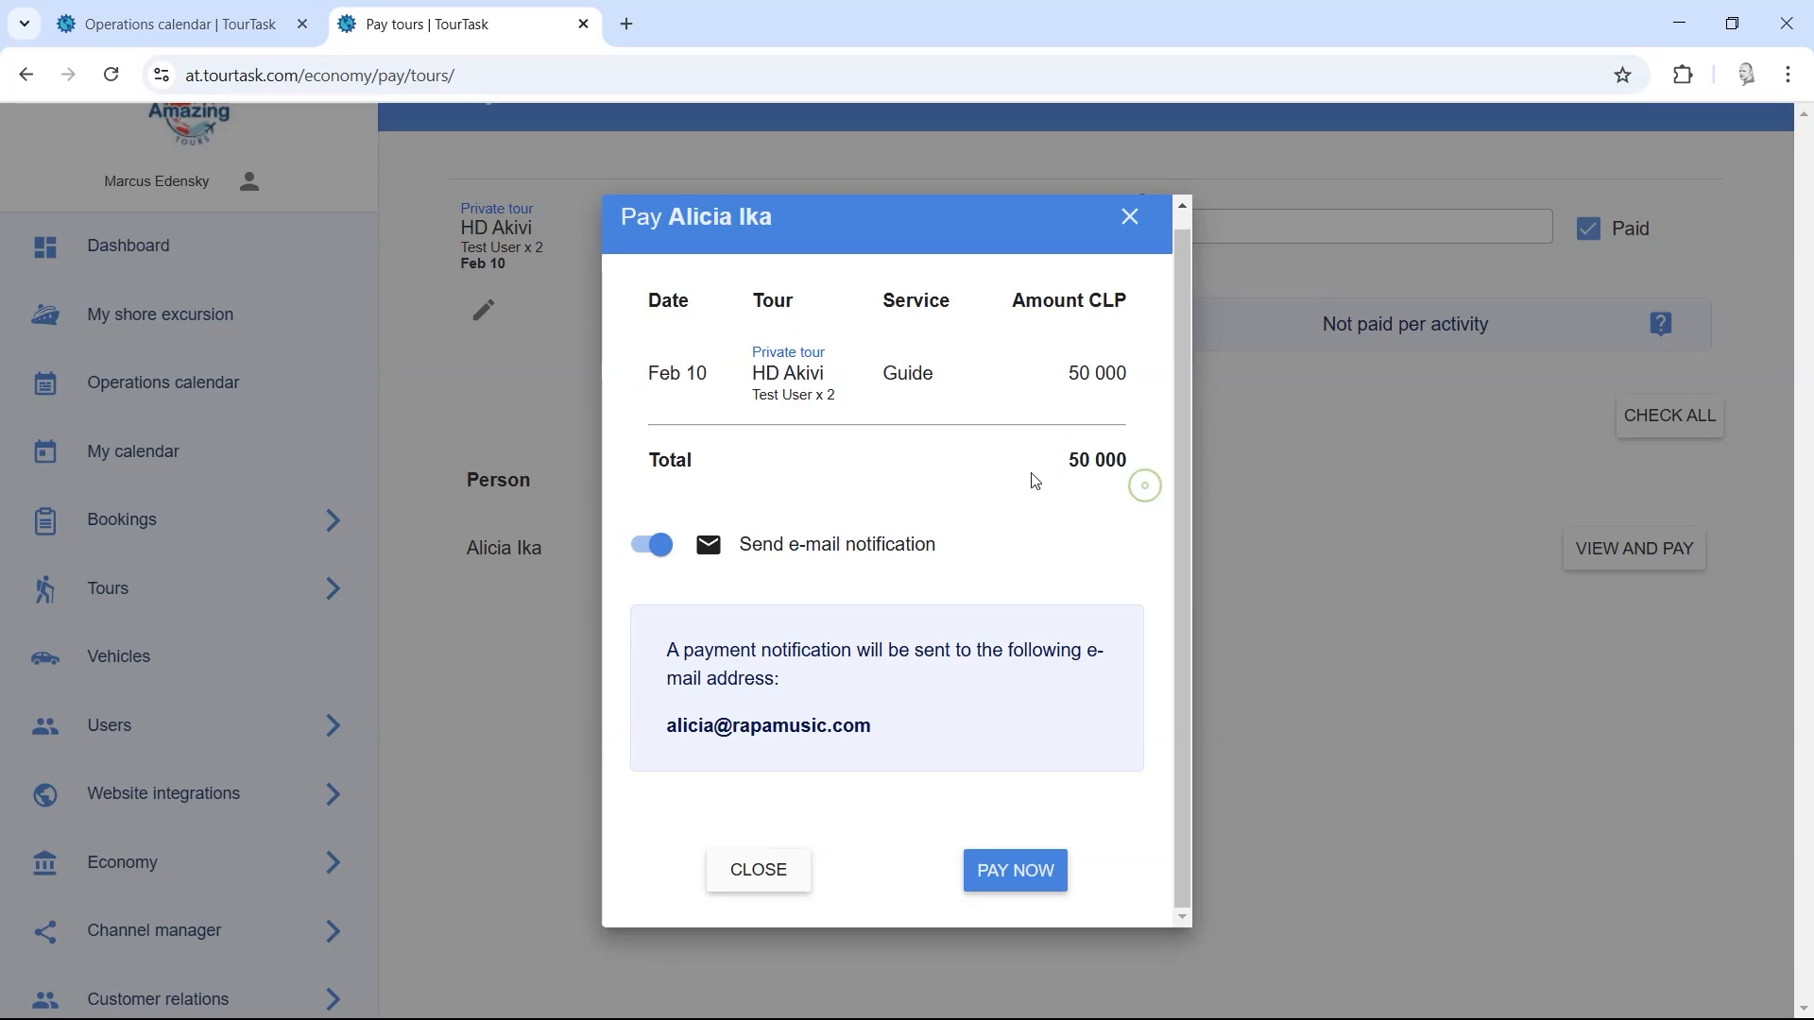
left_click(767, 557)
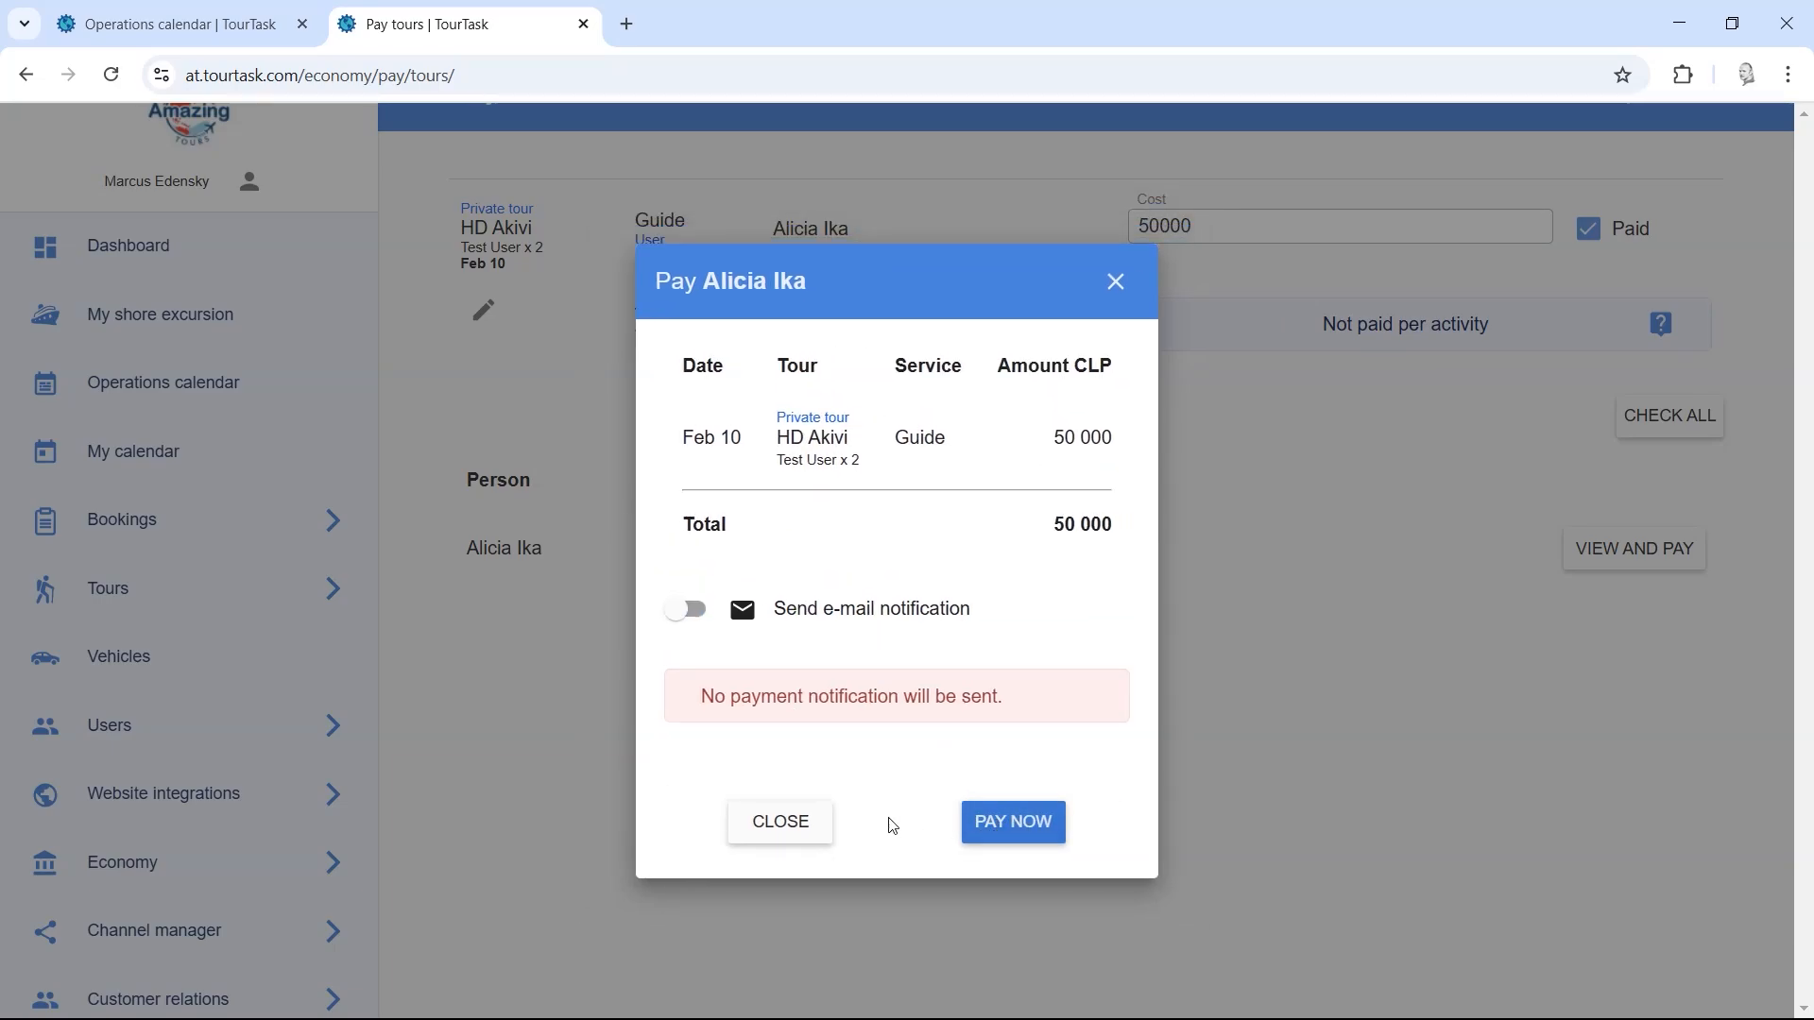
left_click(1036, 823)
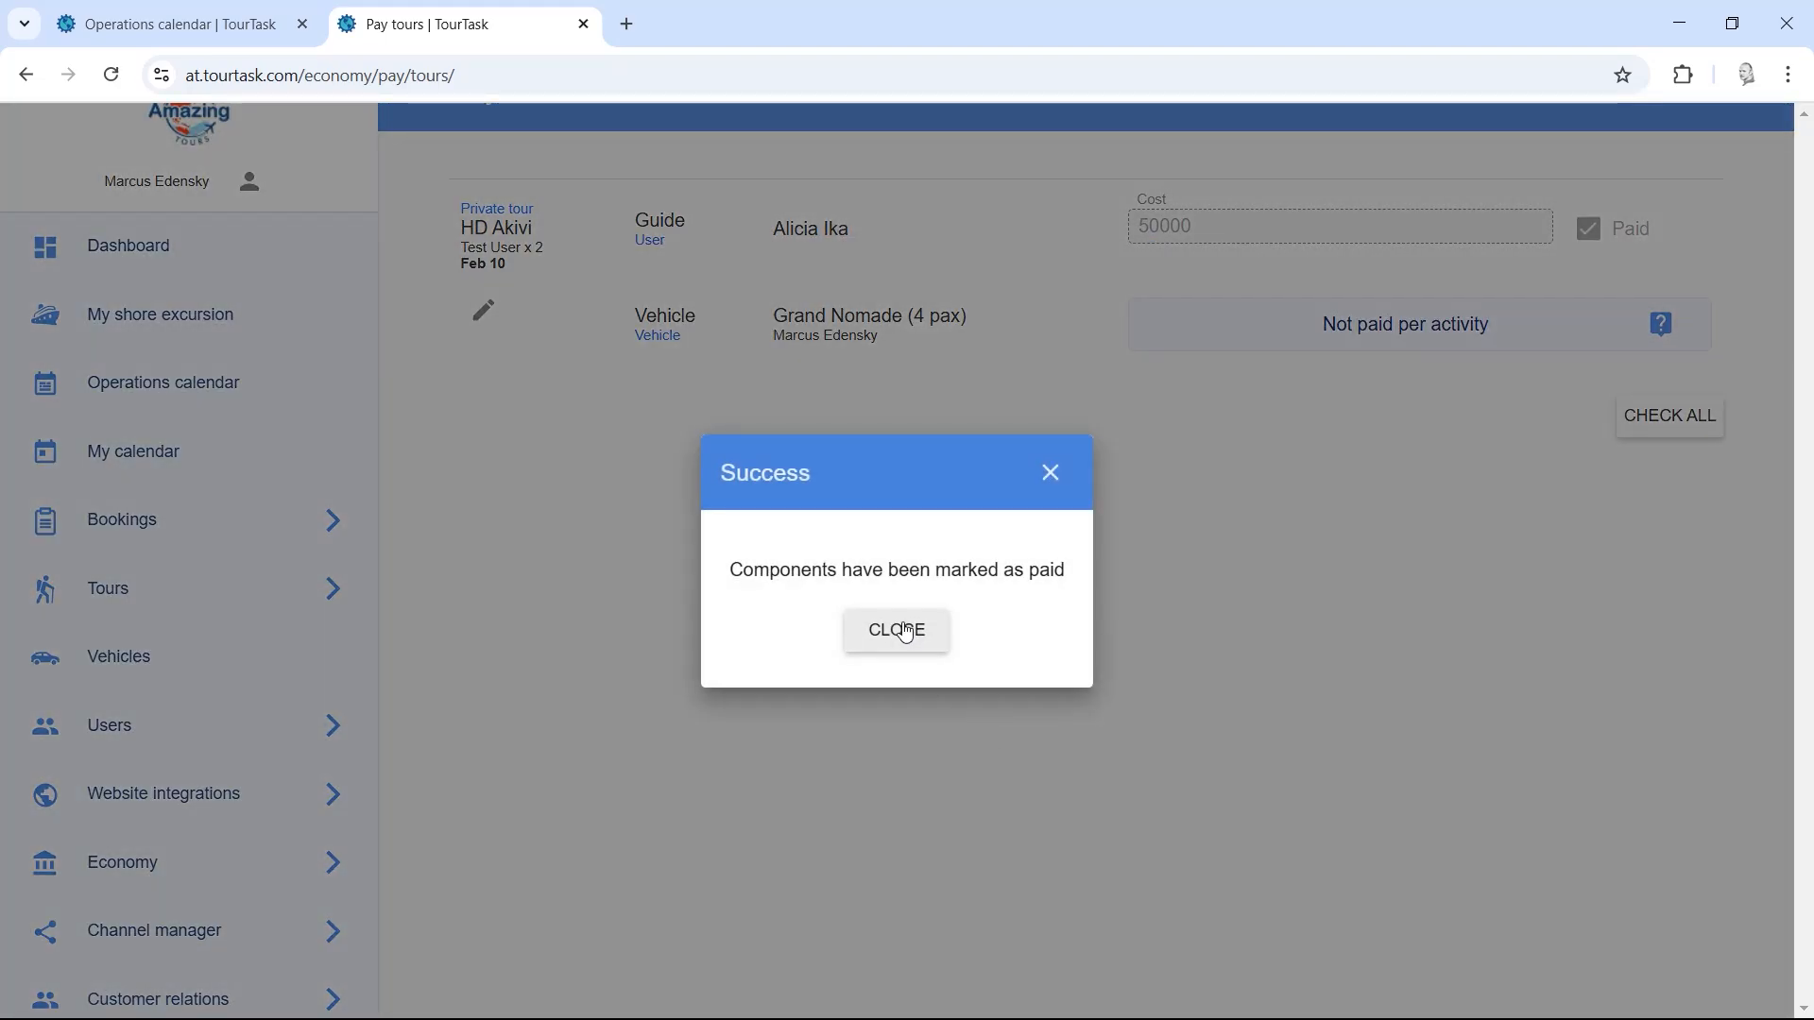
Step: Dismiss the payment success message and go to Channel manager's Online travel agencies page
left_click(906, 632)
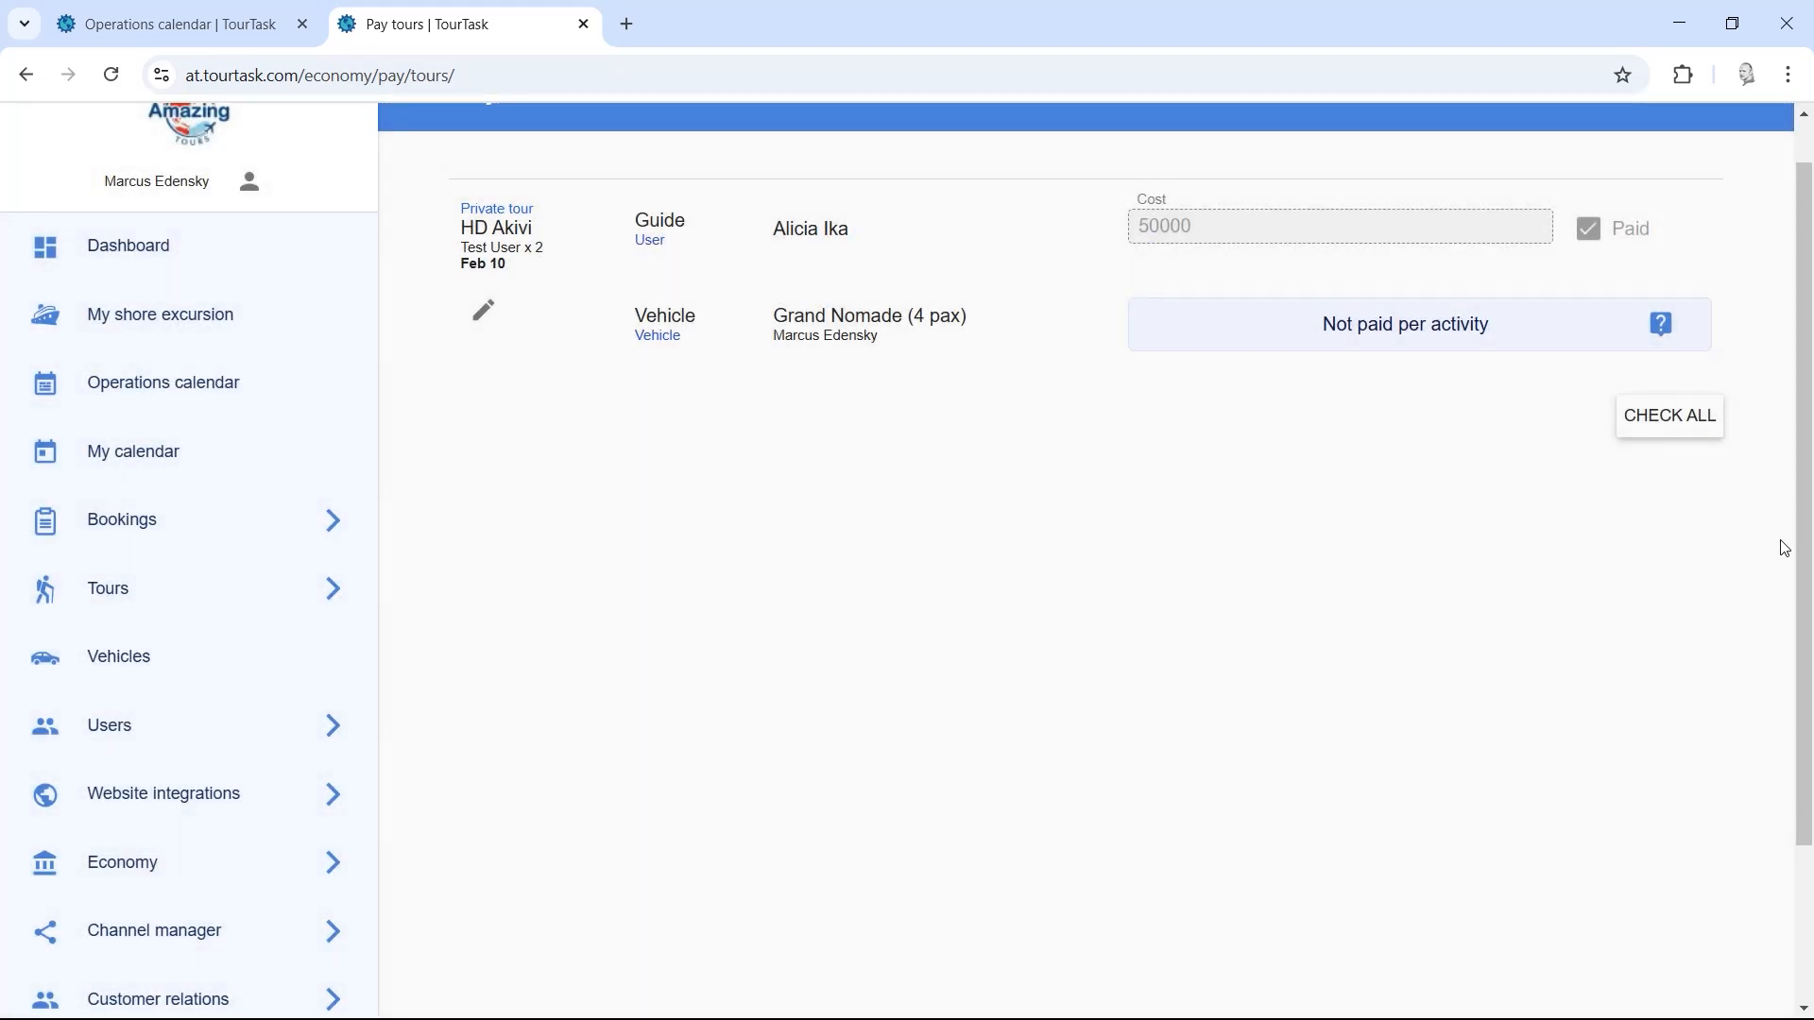
left_click_drag(1804, 517, 1765, 750)
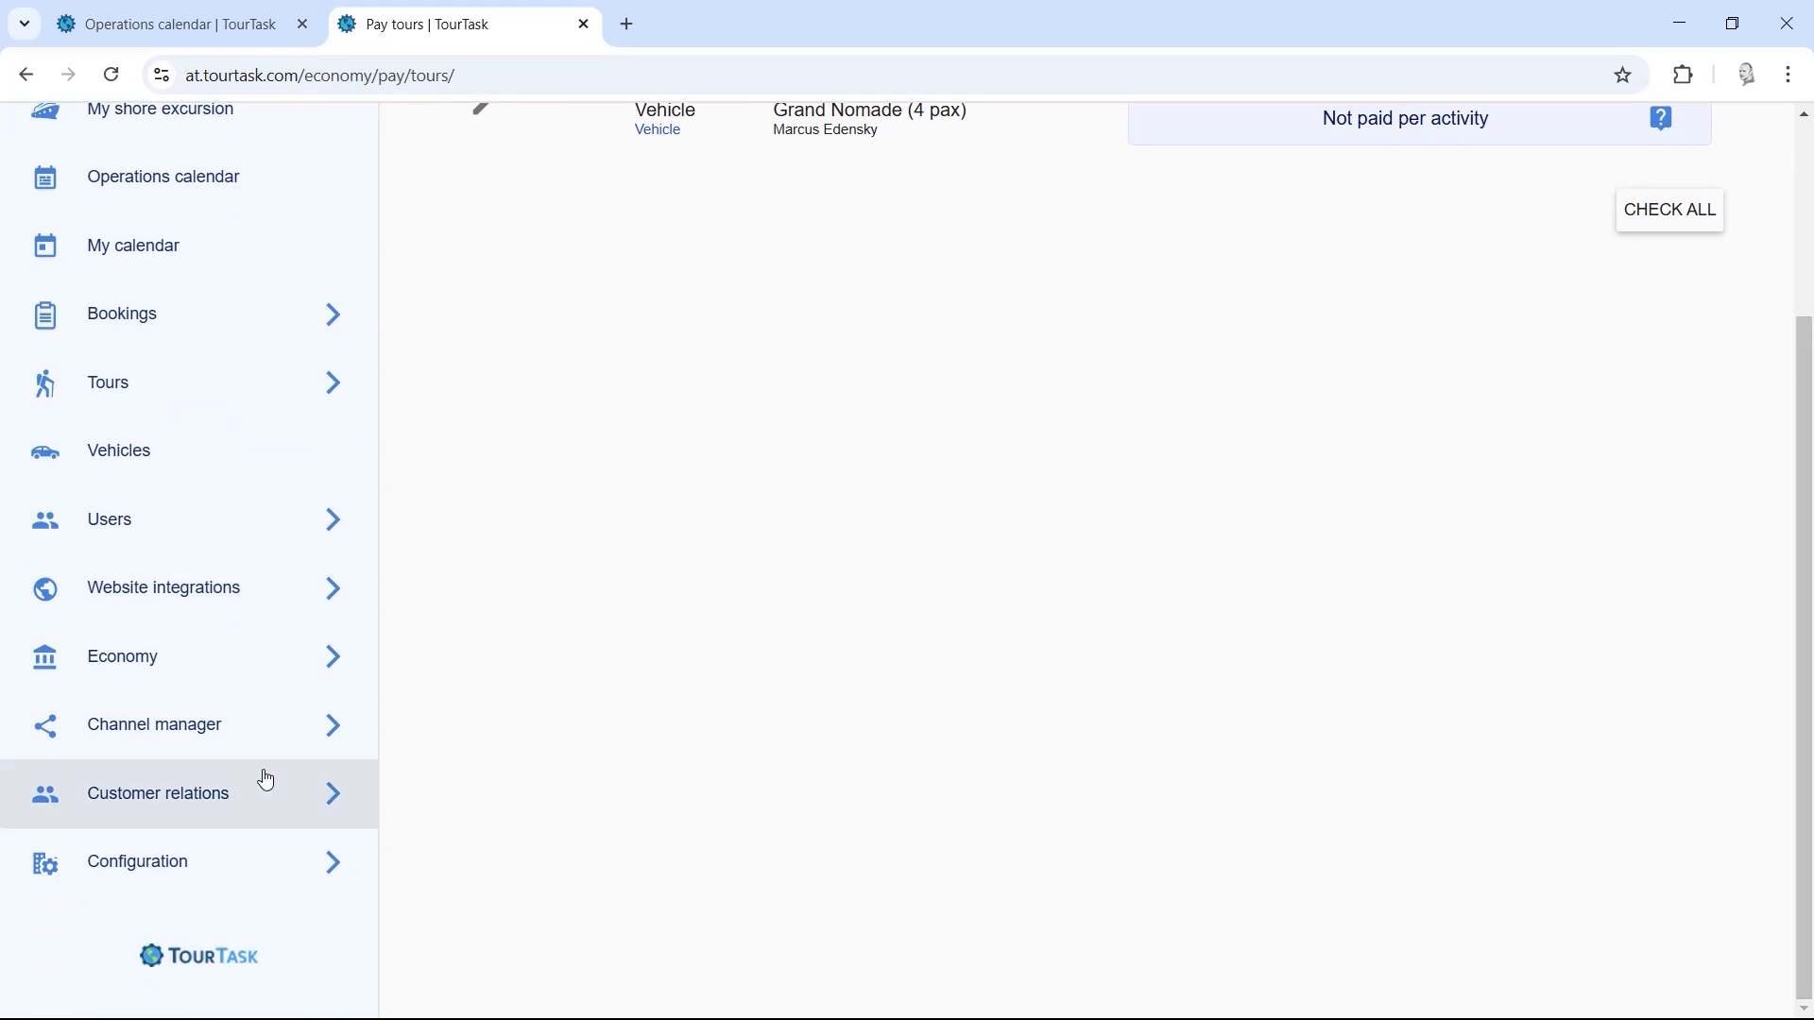
left_click(242, 737)
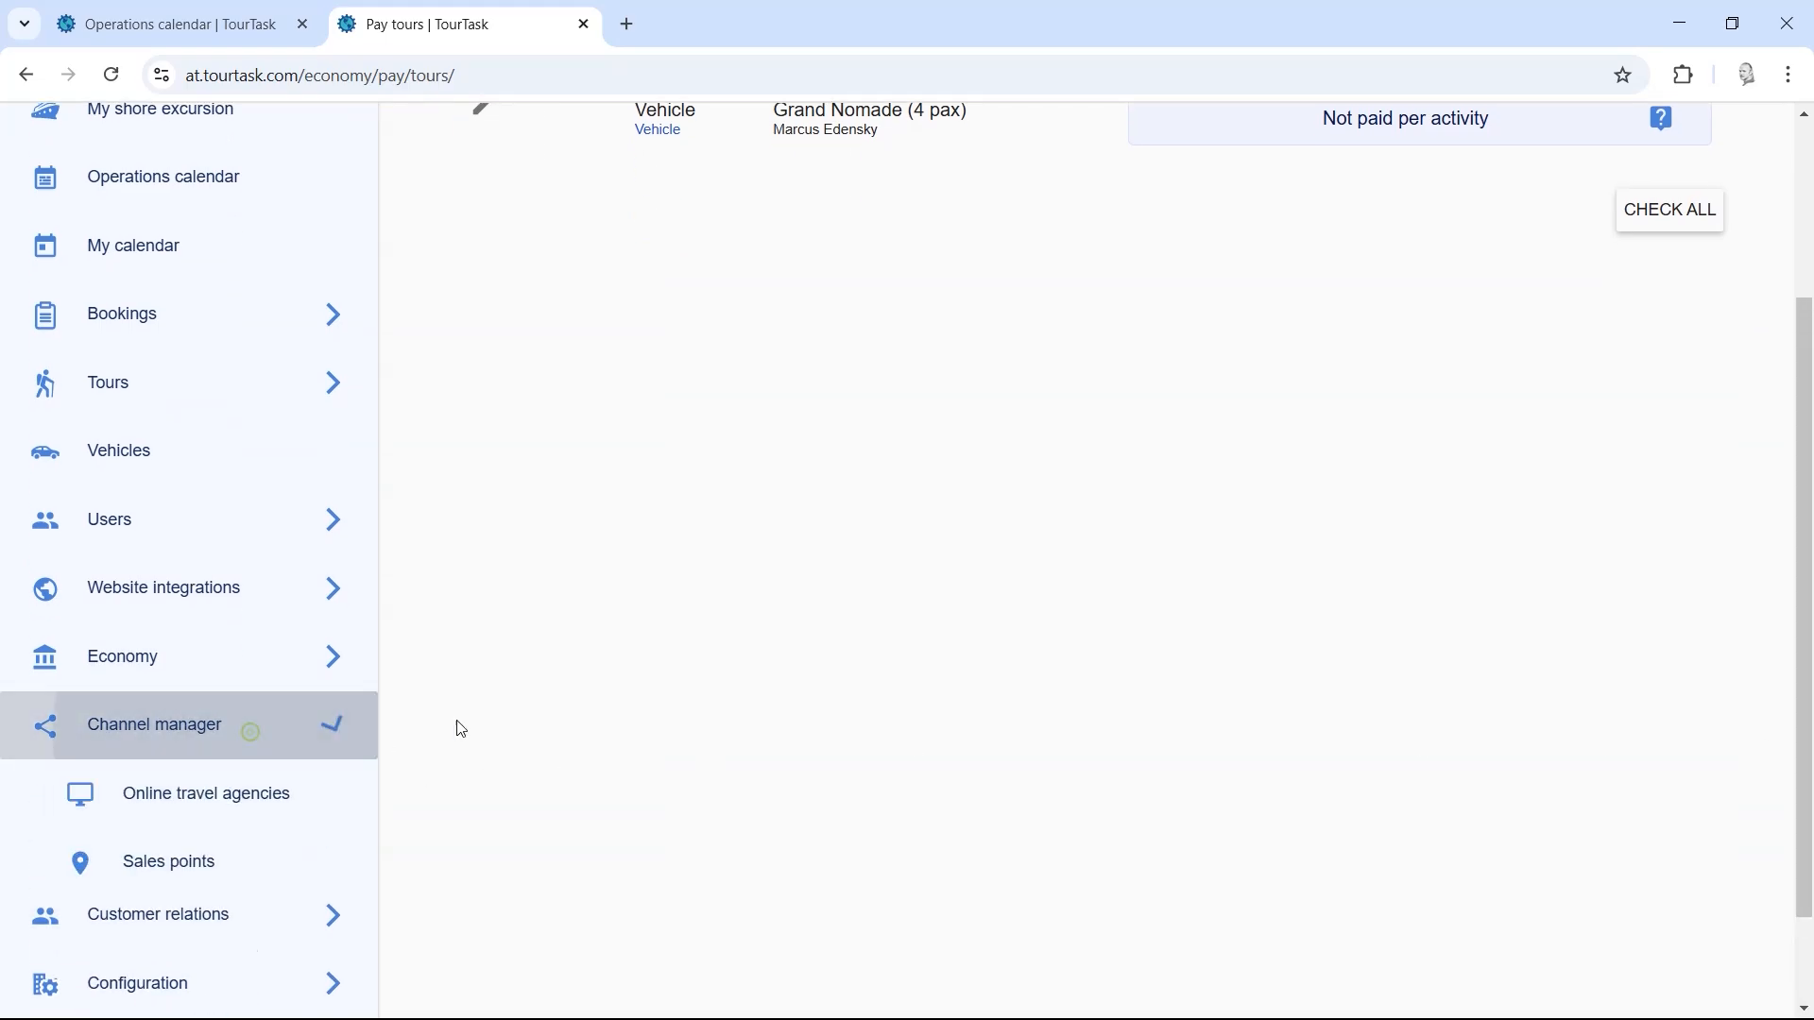
scroll(526, 720, "down", 3)
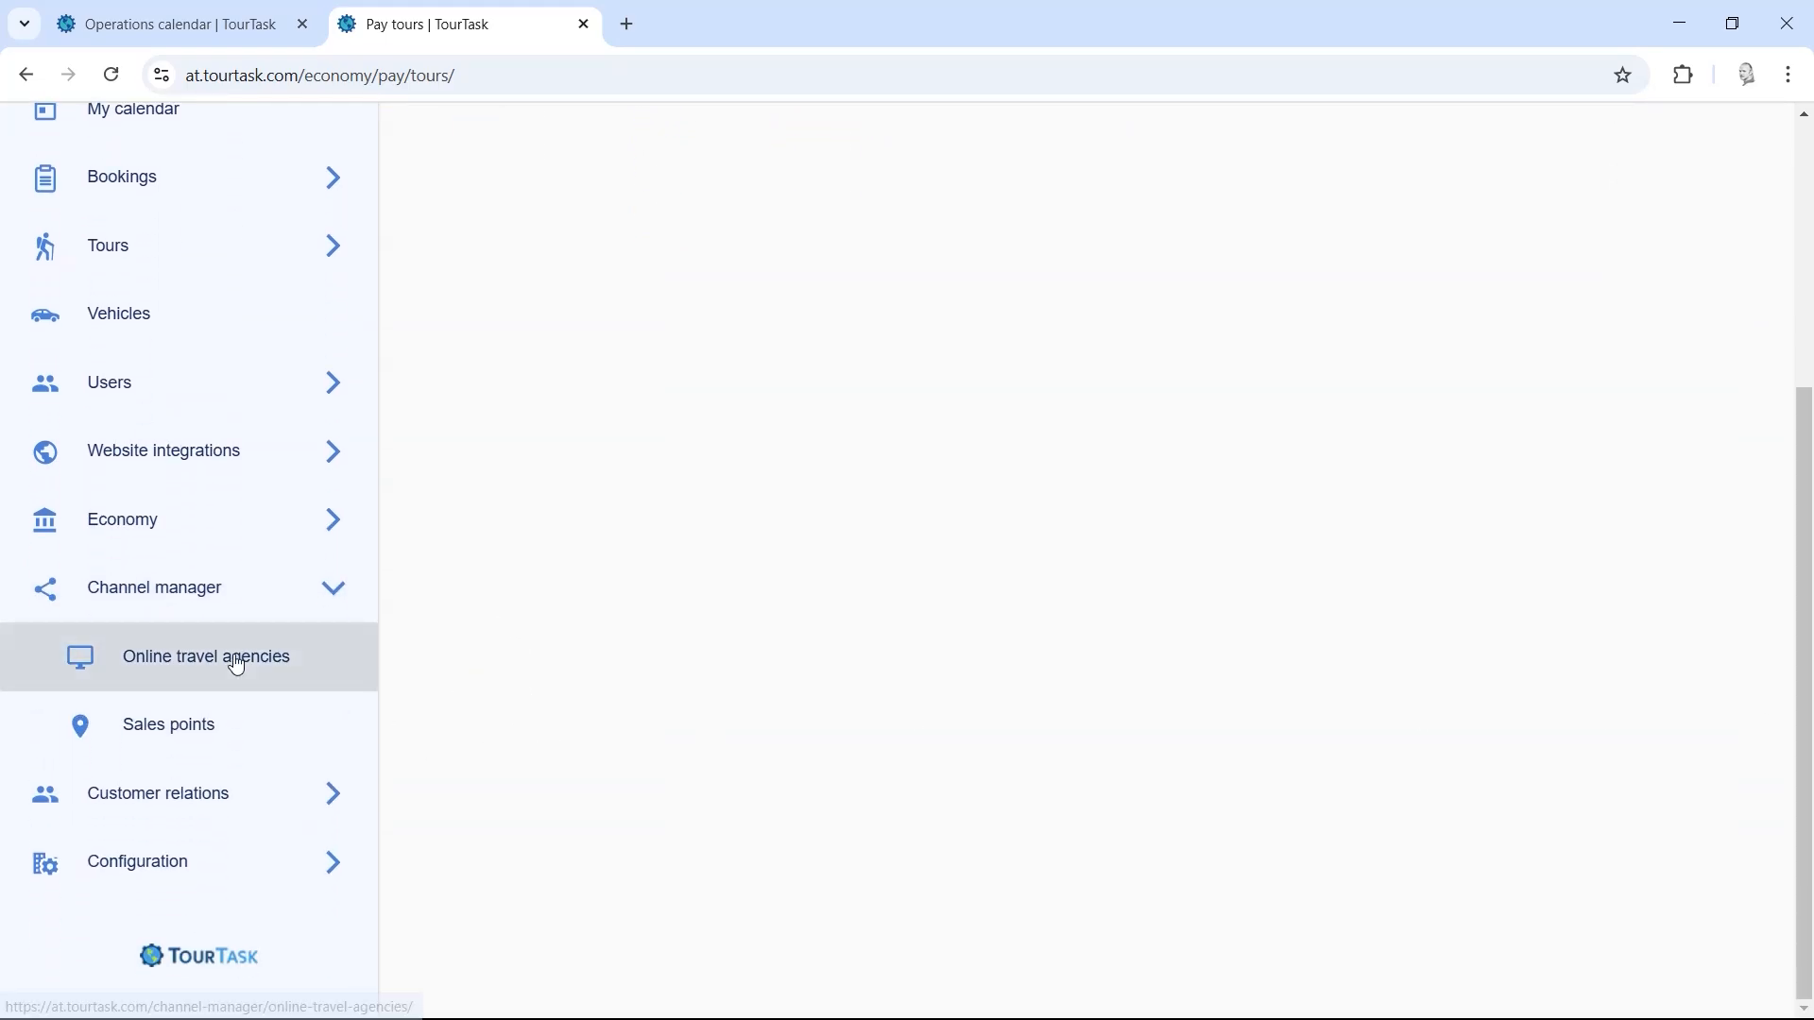
left_click(335, 658)
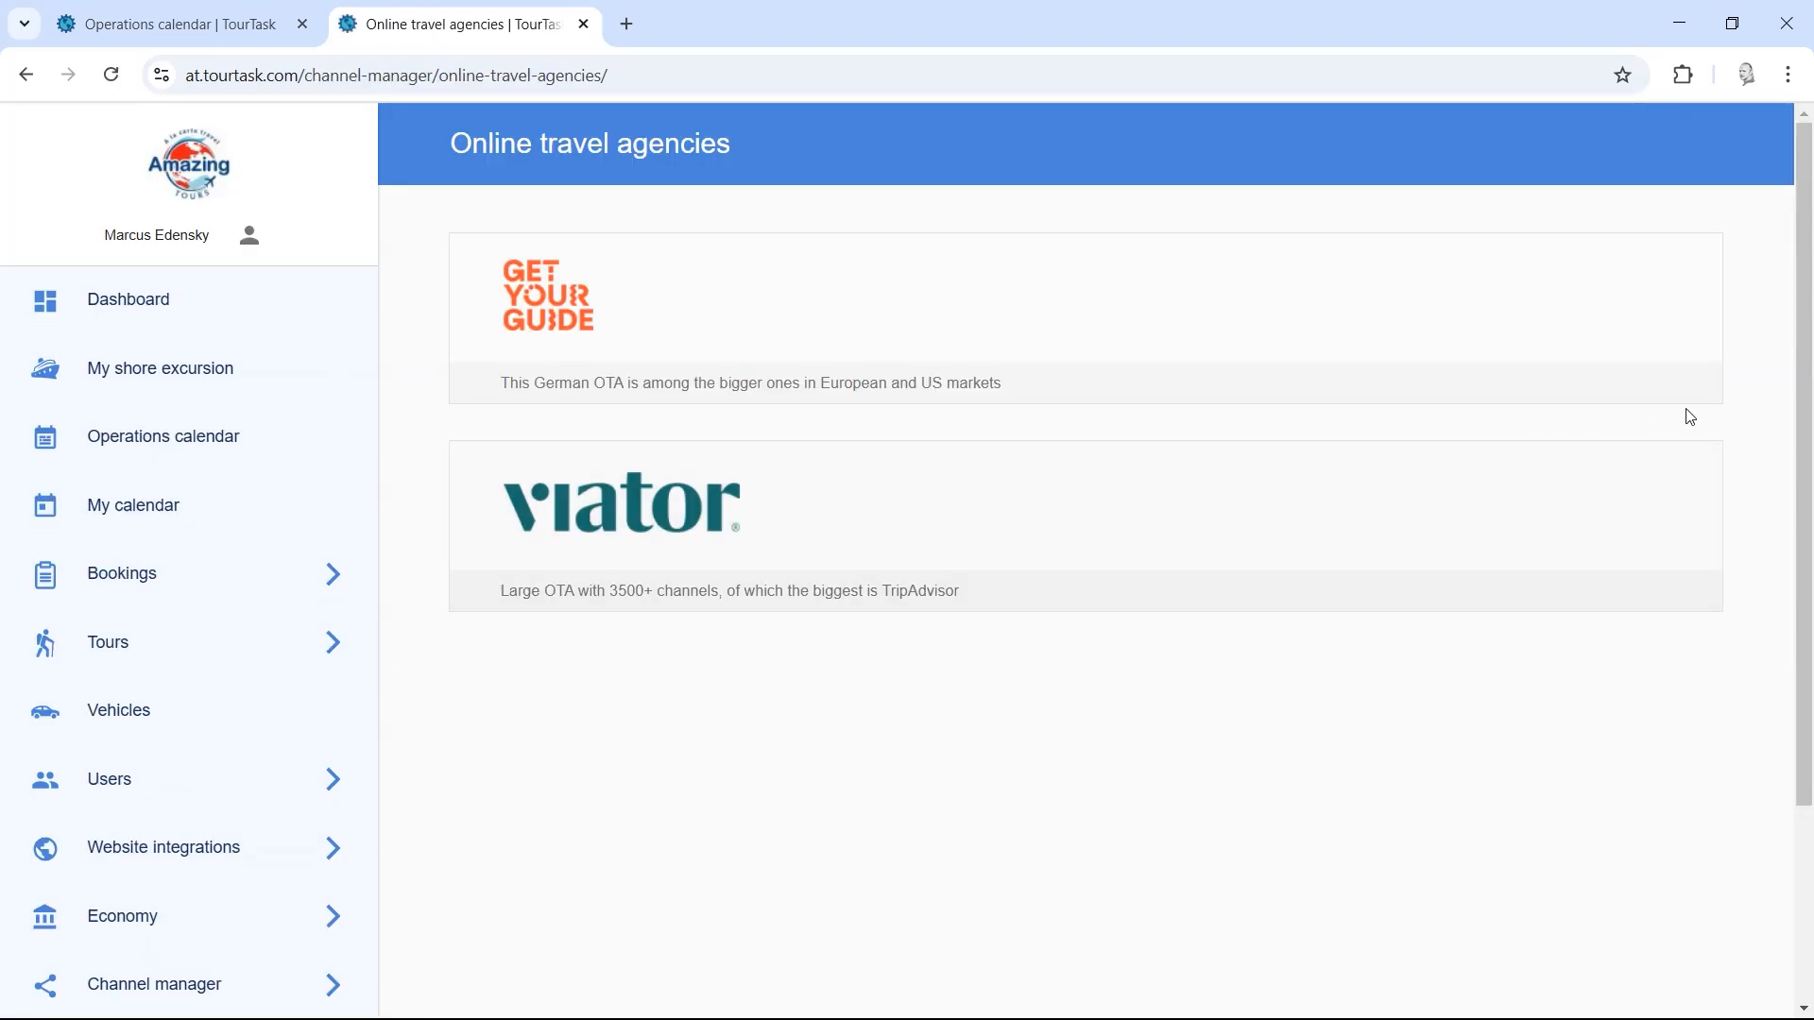
Step: Browse the GetYourGuide and Viator connection details, returning to the agencies list each time
left_click(651, 333)
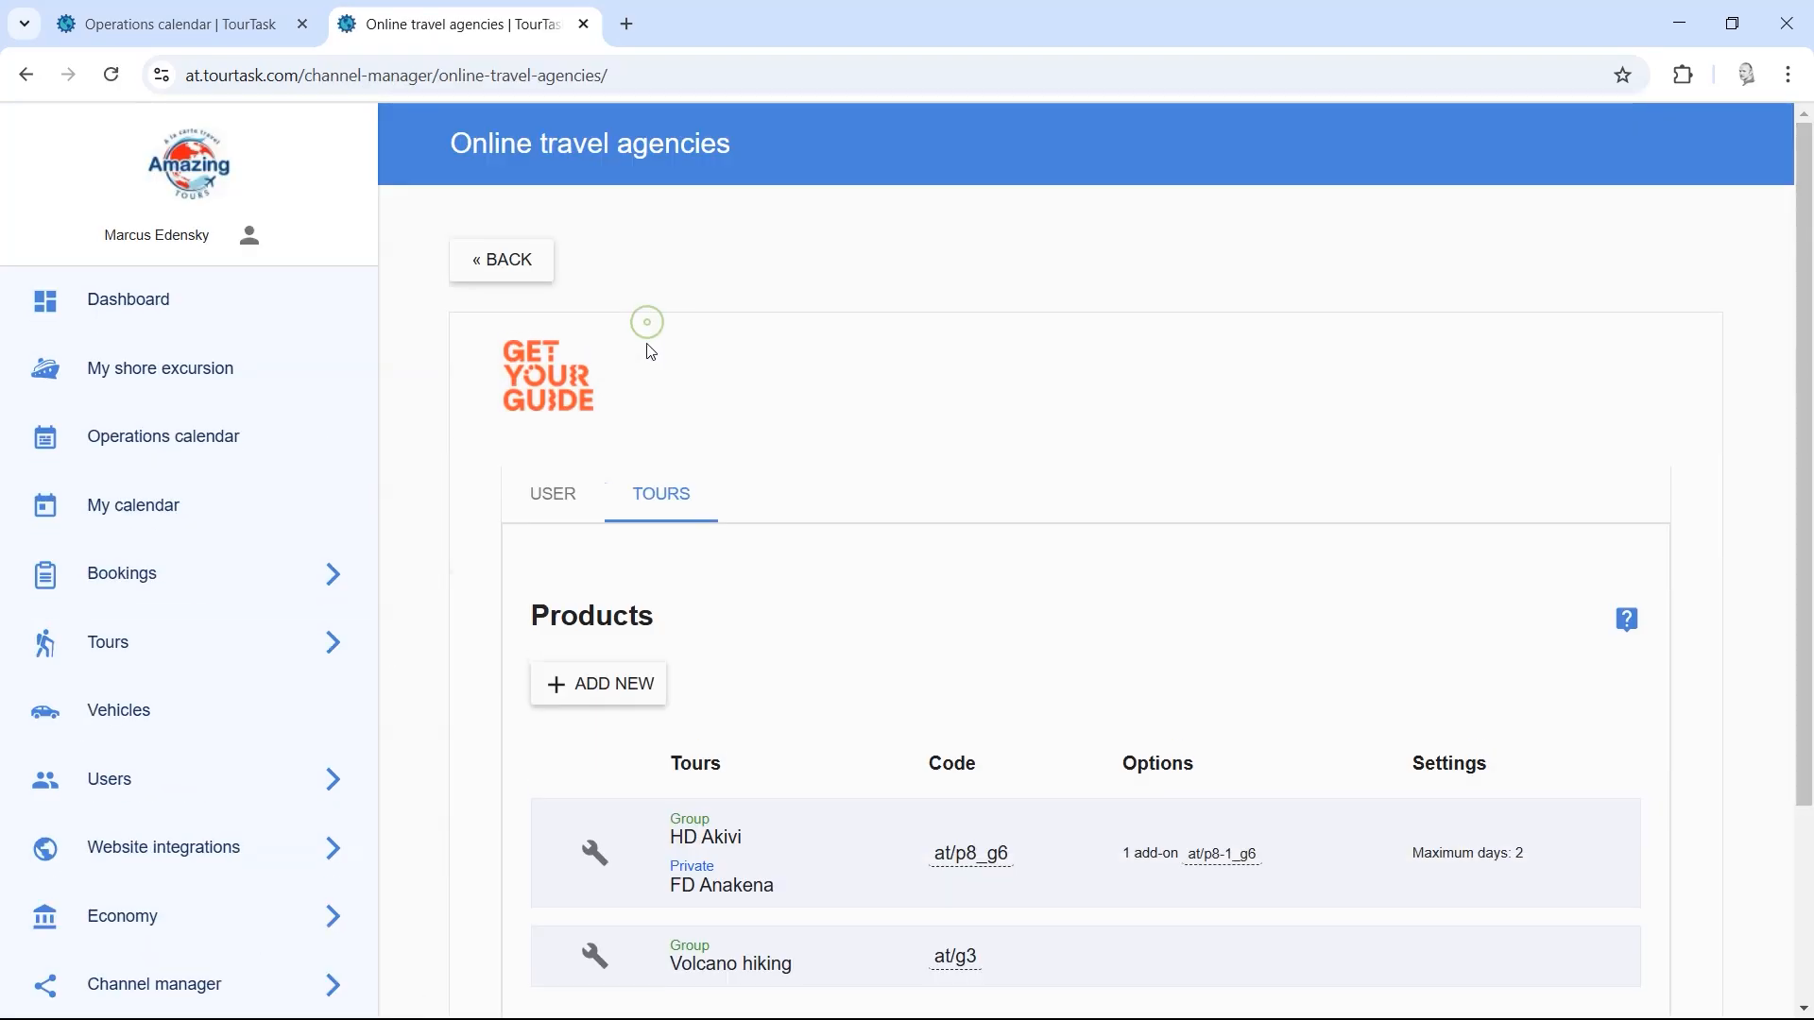
scroll(1795, 397, "down", 3)
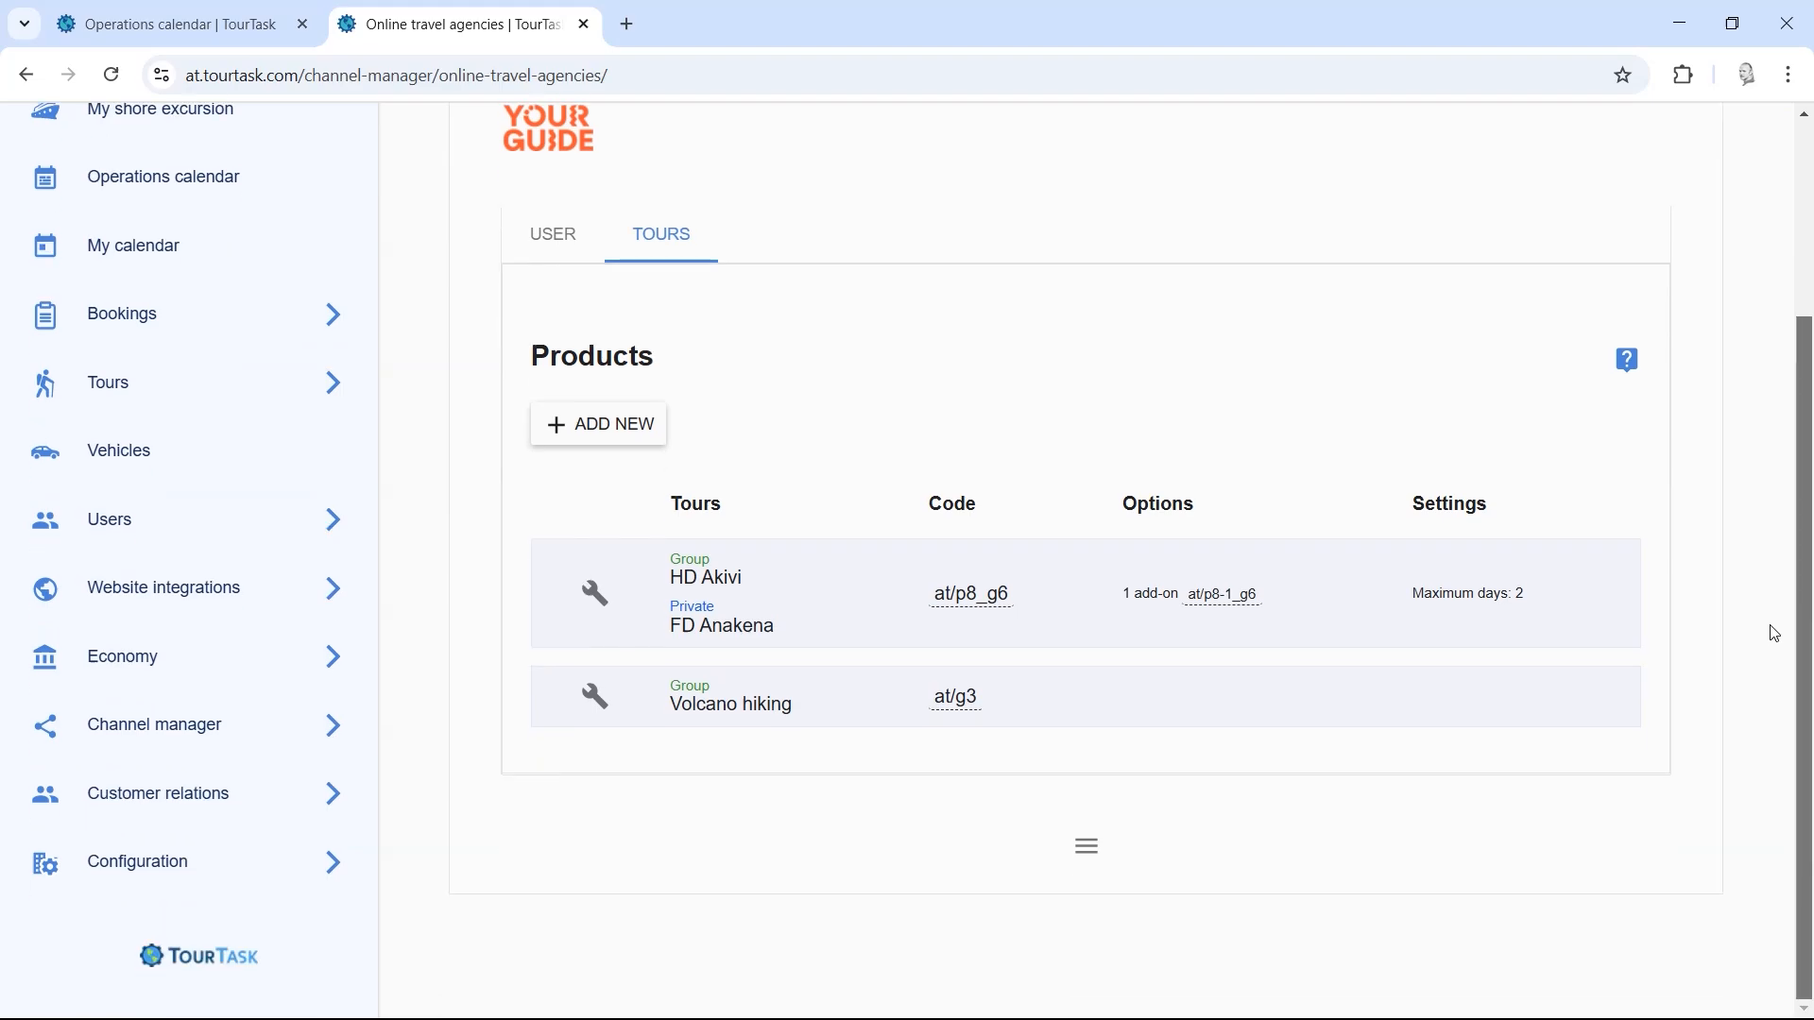
scroll(1769, 449, "up", 2)
scroll(1774, 466, "down", 1)
scroll(1774, 466, "up", 1)
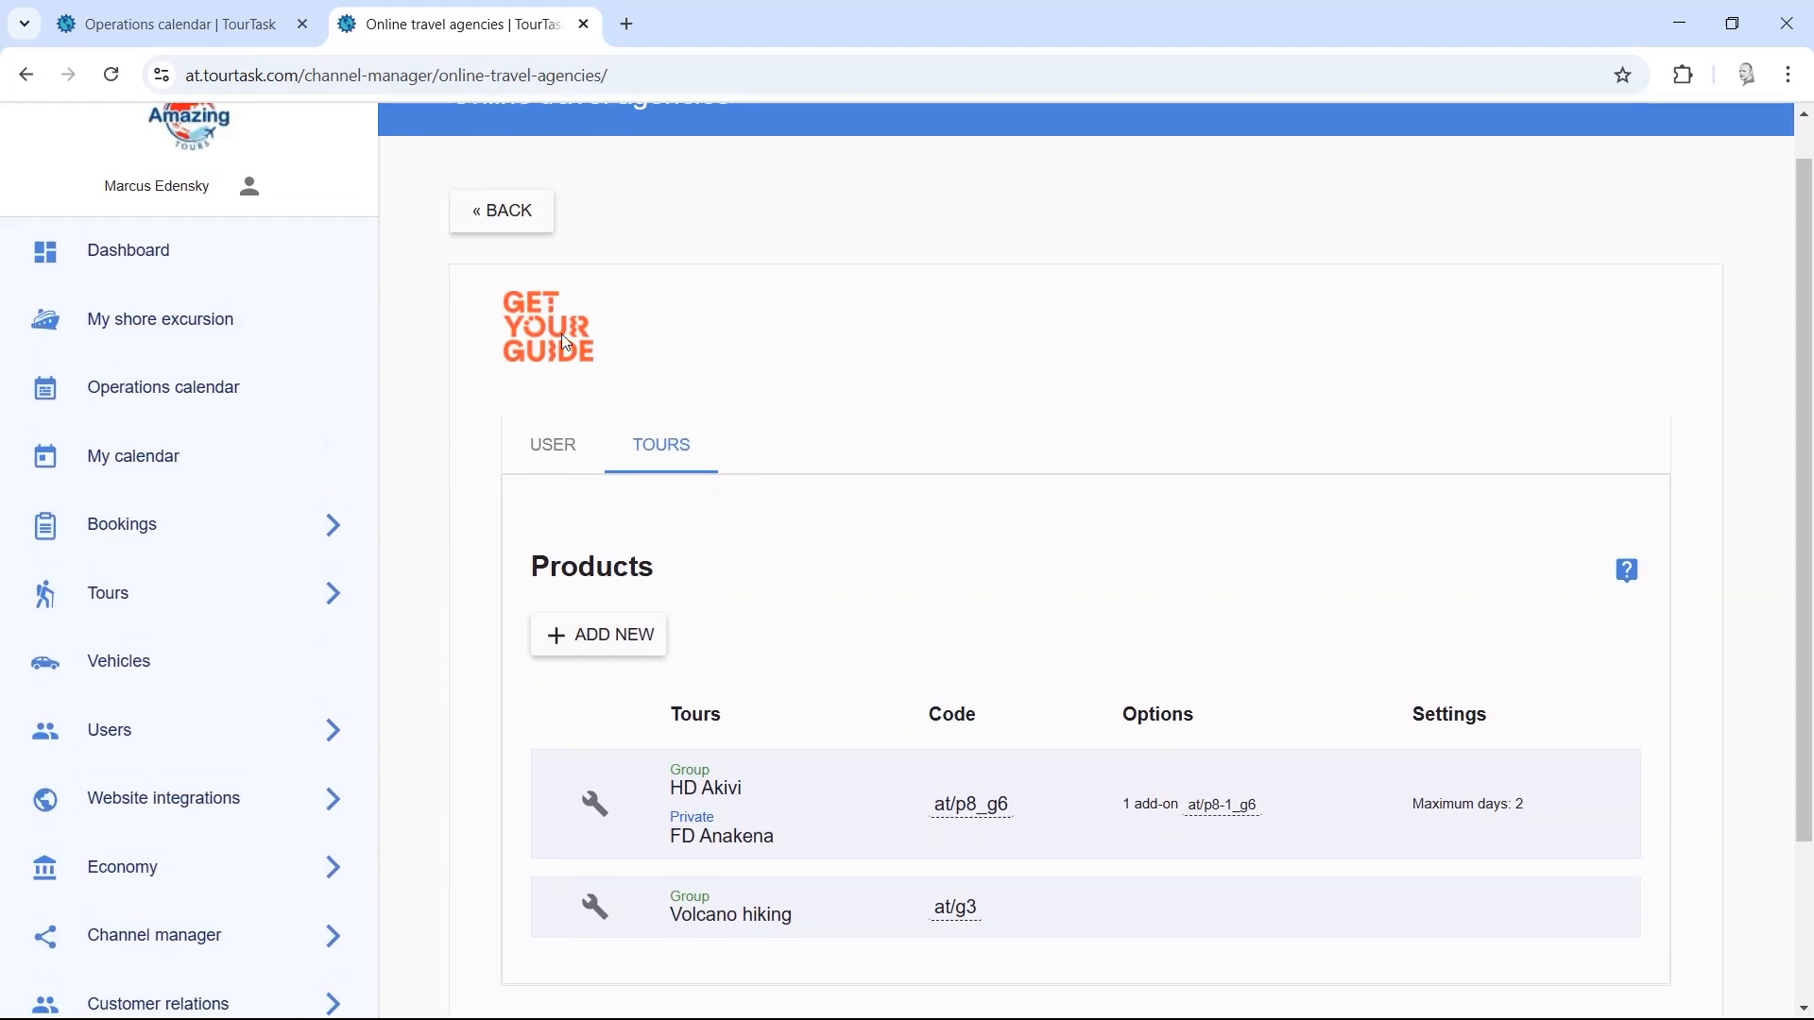
left_click(501, 207)
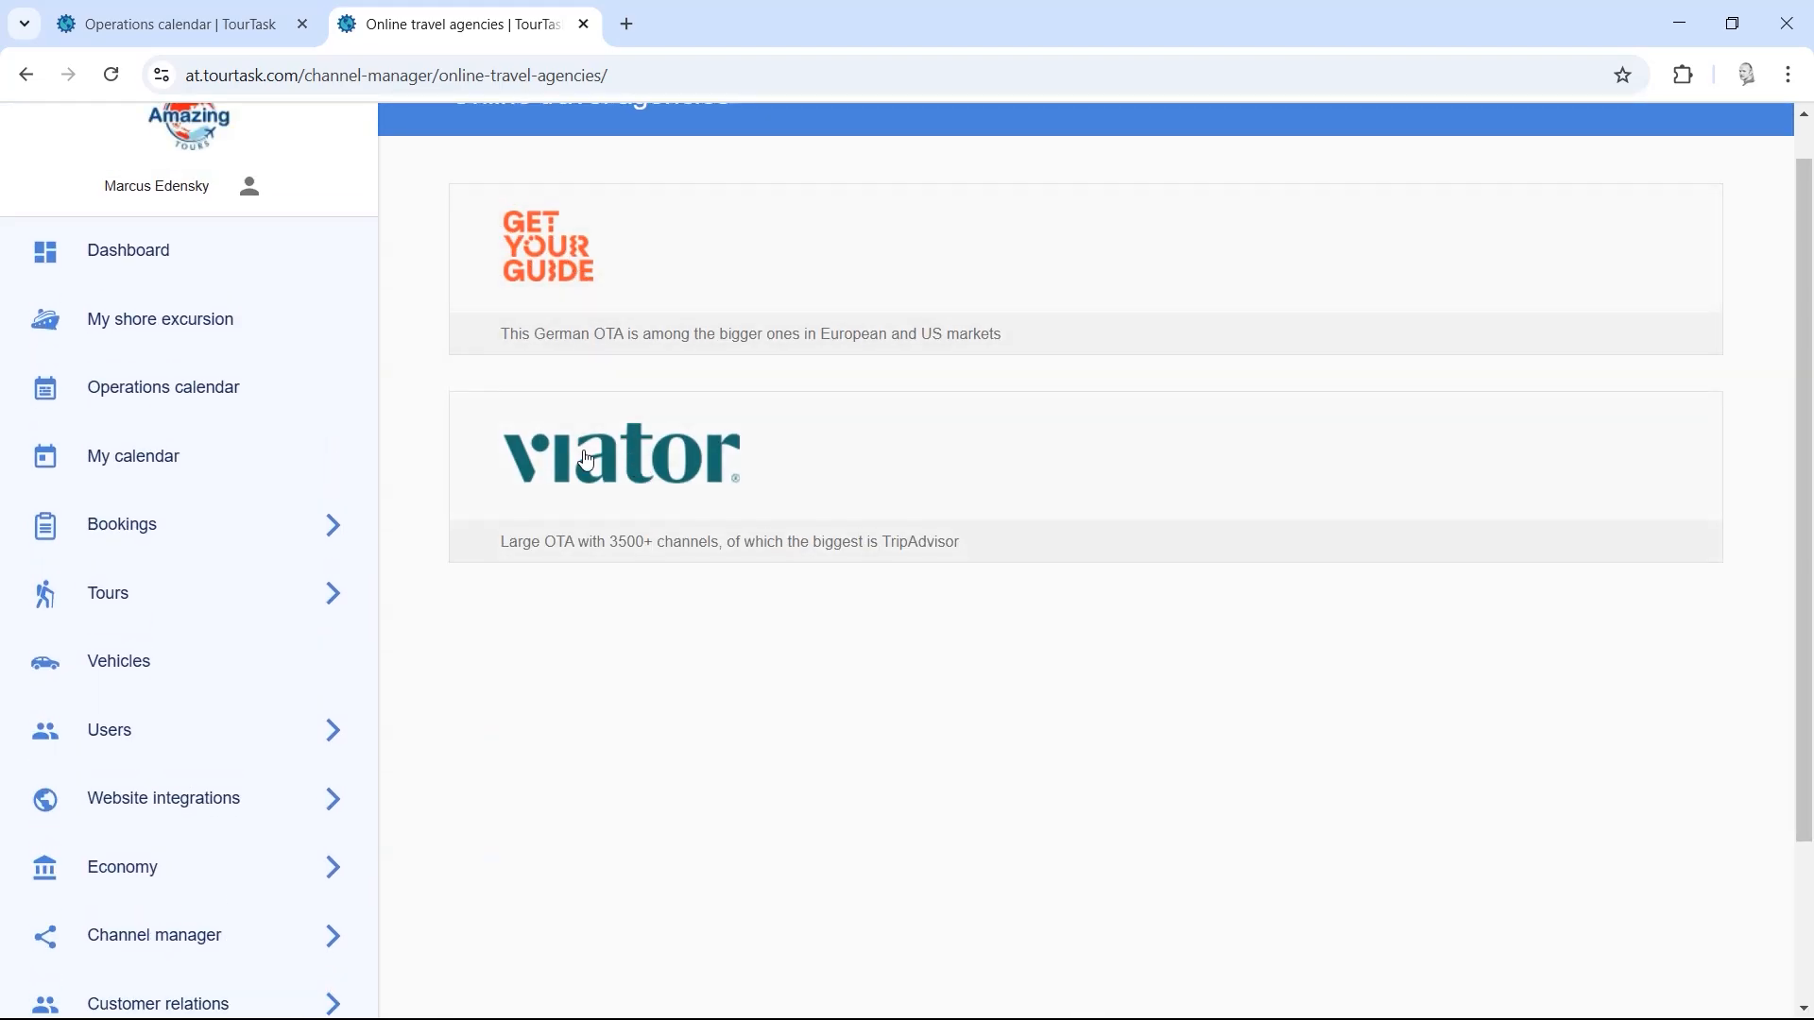
left_click(628, 487)
left_click(508, 224)
left_click(627, 319)
left_click(505, 213)
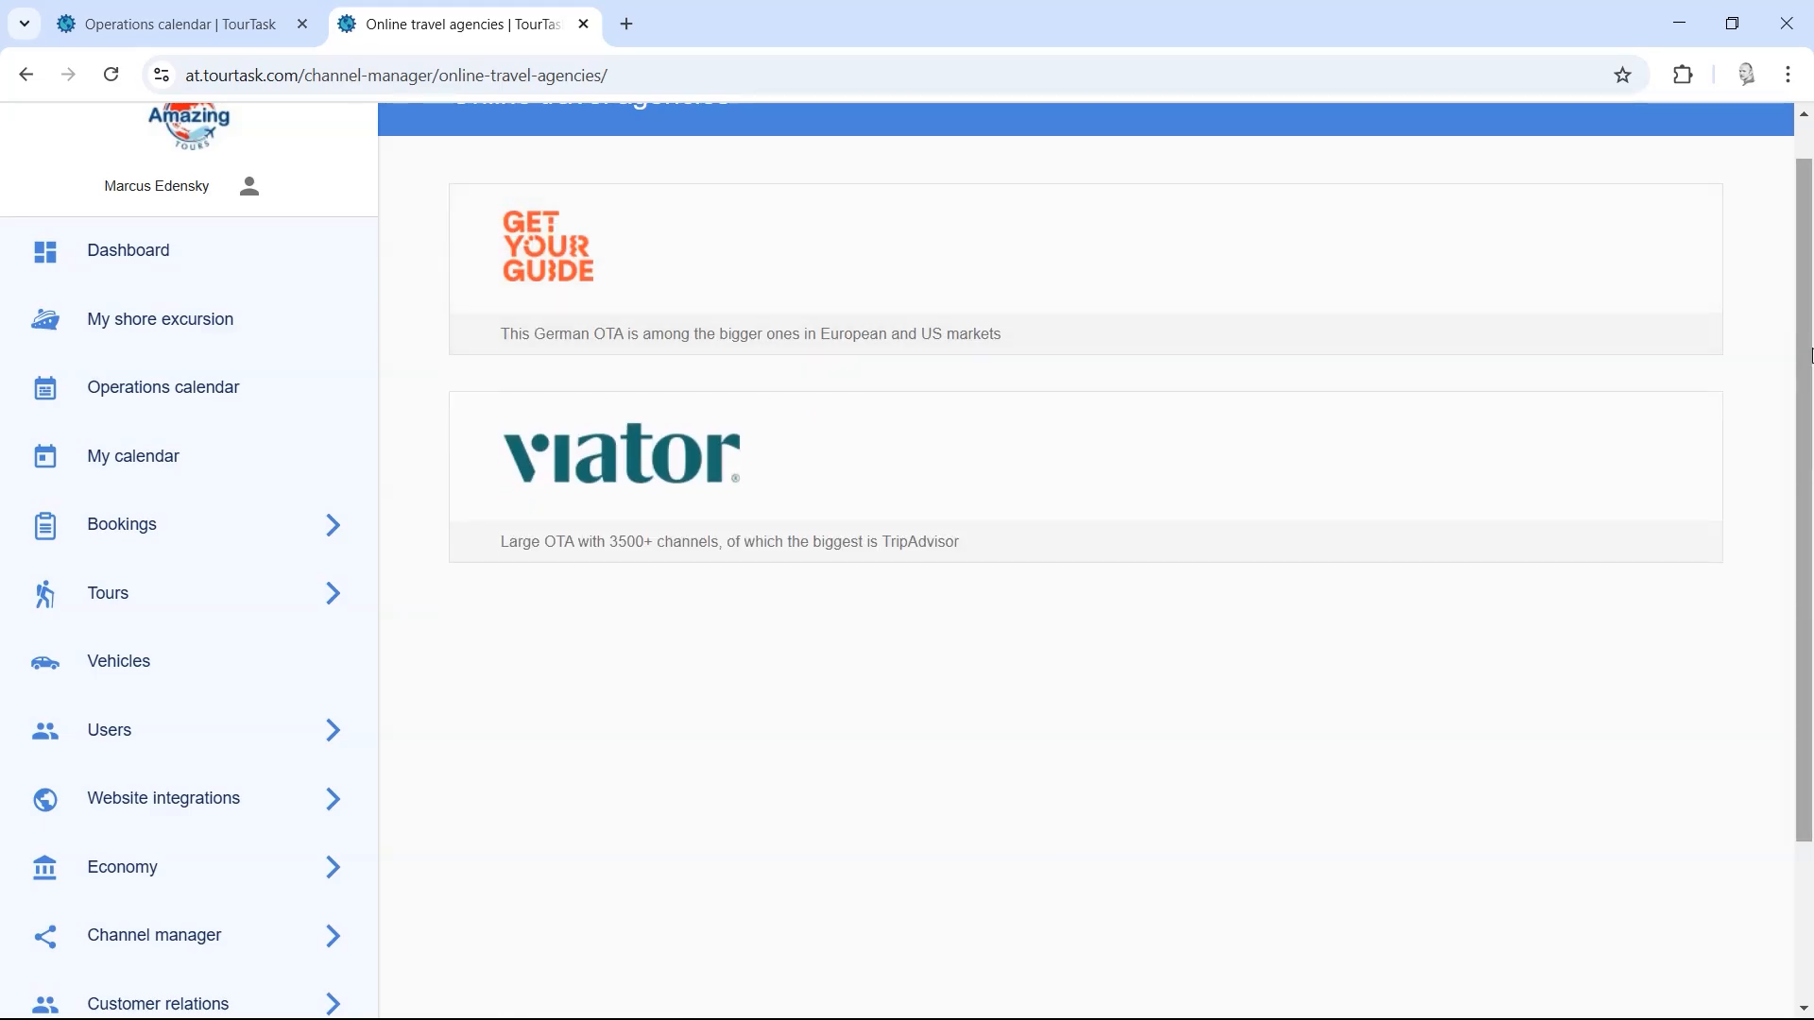
scroll(1806, 430, "down", 1)
scroll(1806, 430, "down", 1)
scroll(1806, 377, "up", 2)
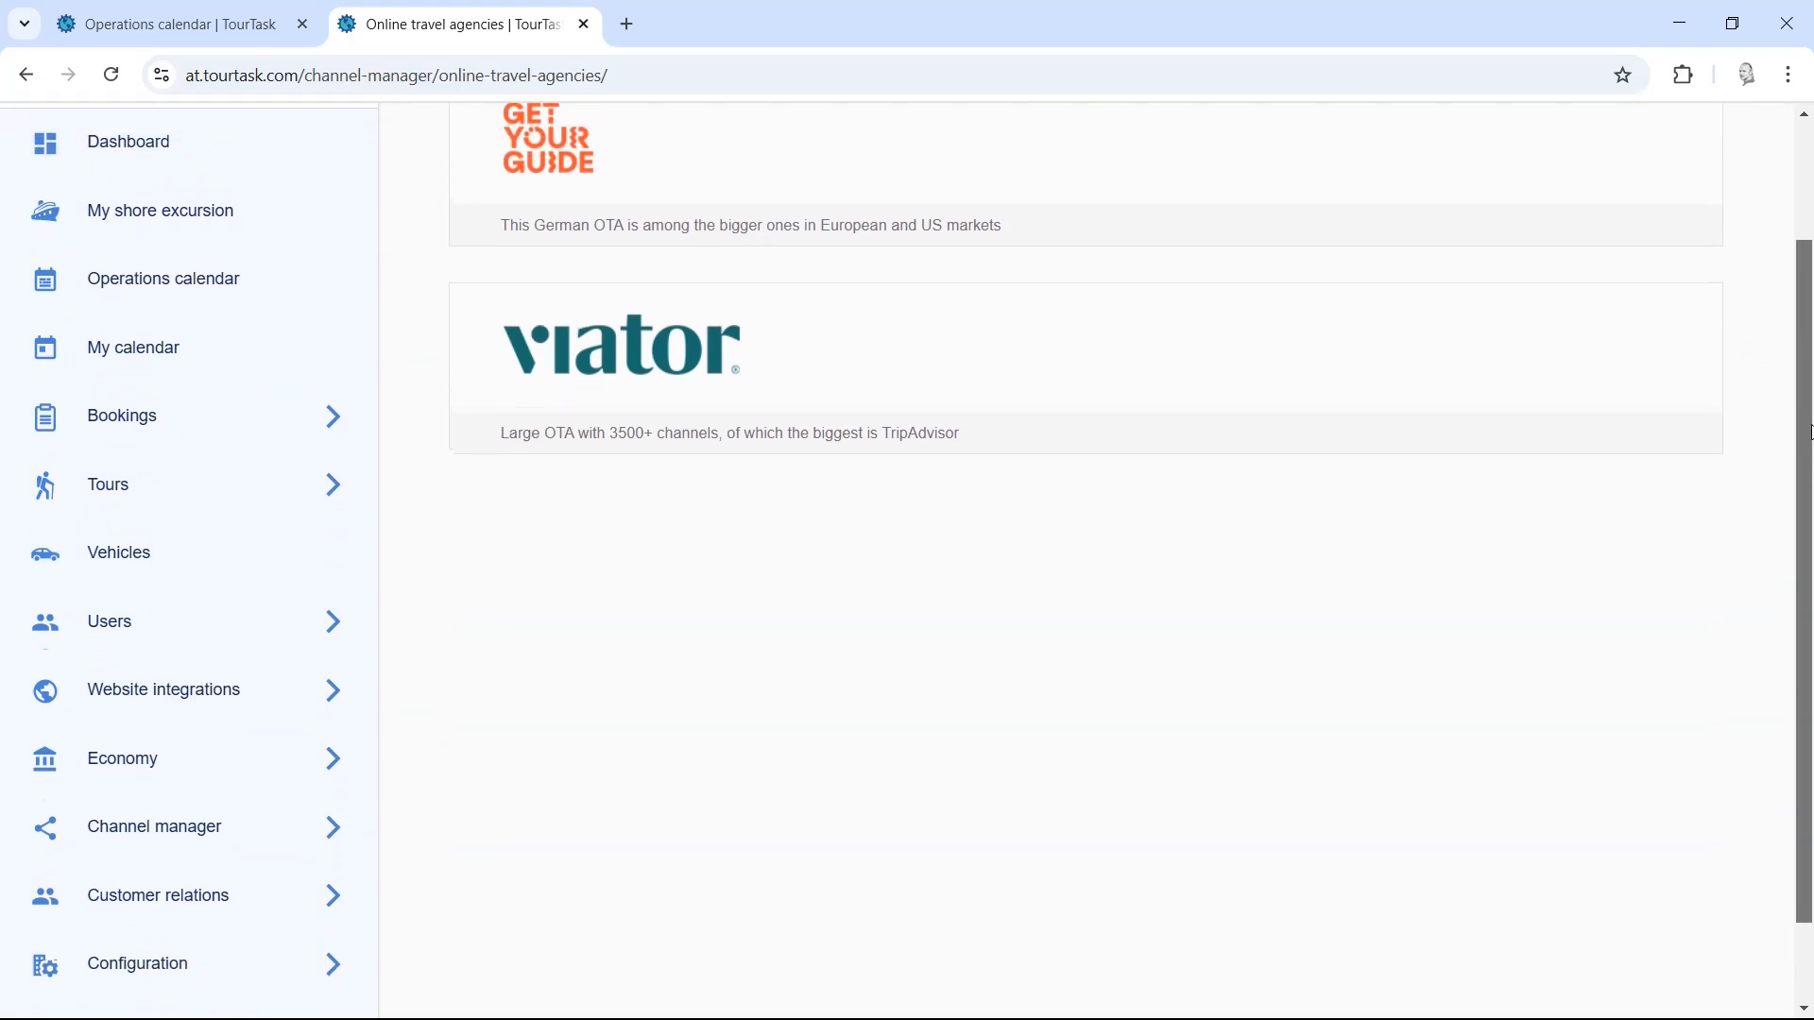
Step: Look through the Viator connection's linked products and return to the agencies list
left_click(710, 552)
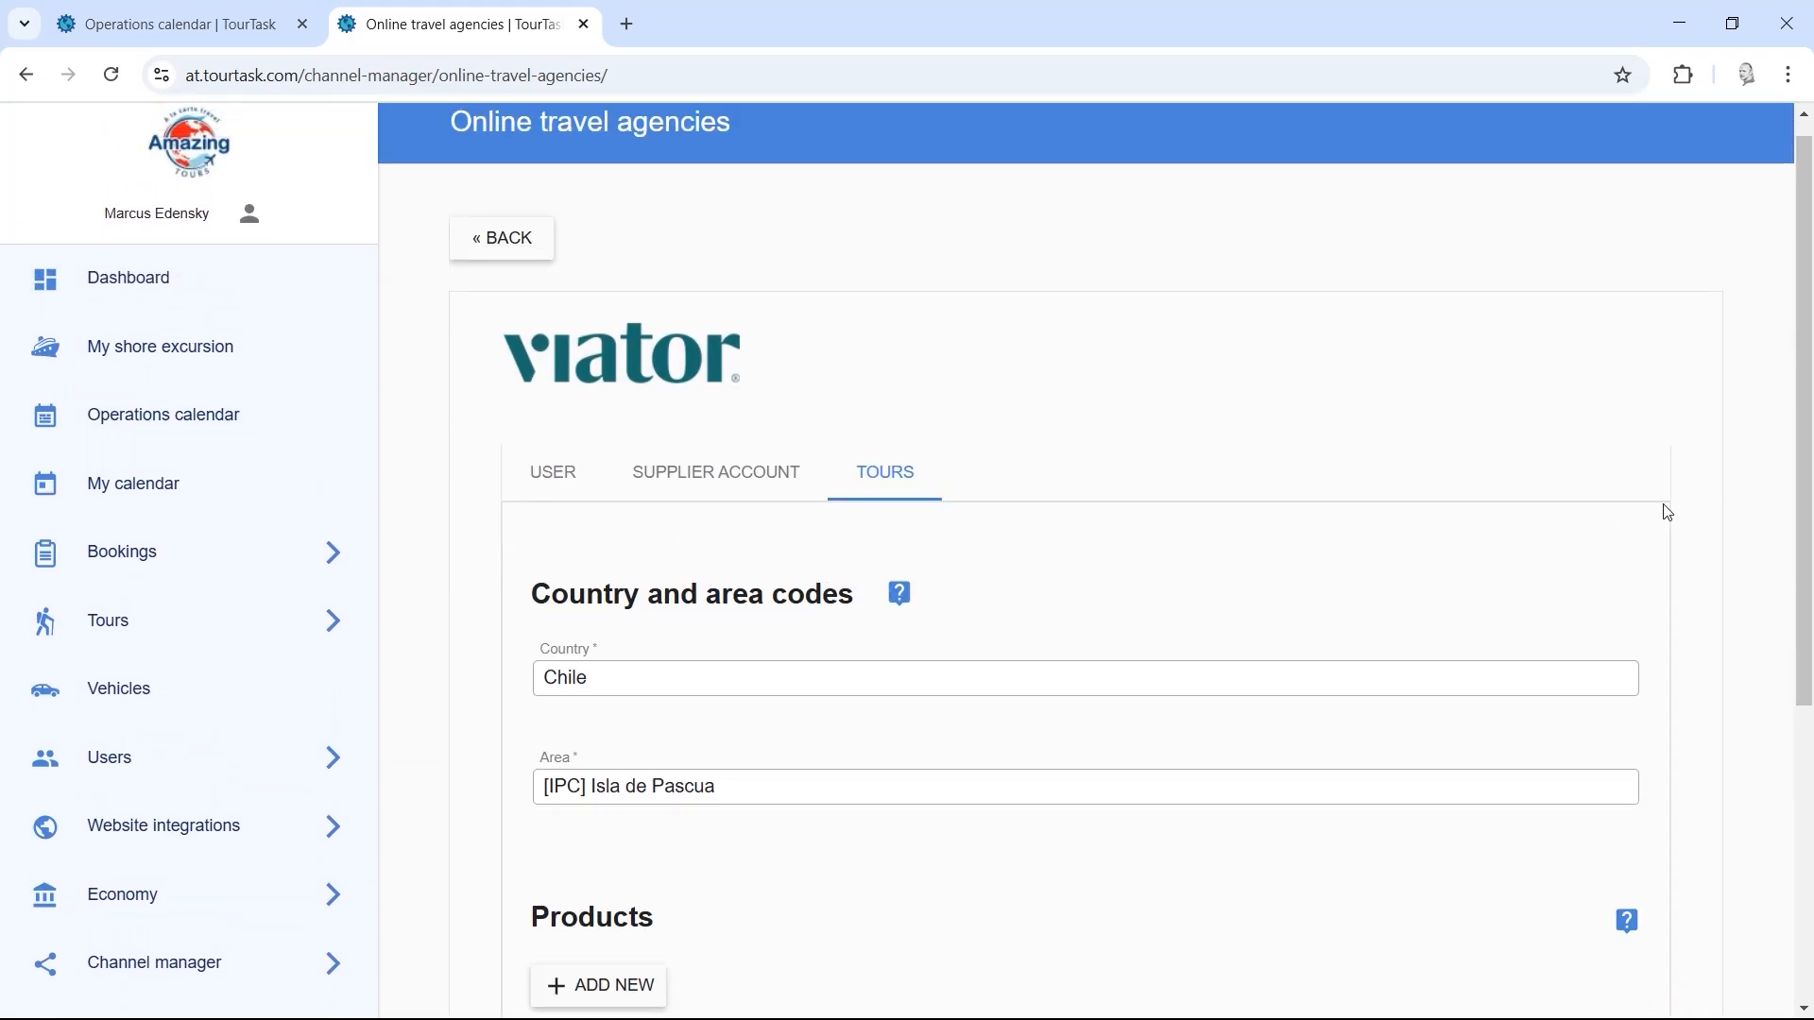
scroll(1800, 422, "down", 5)
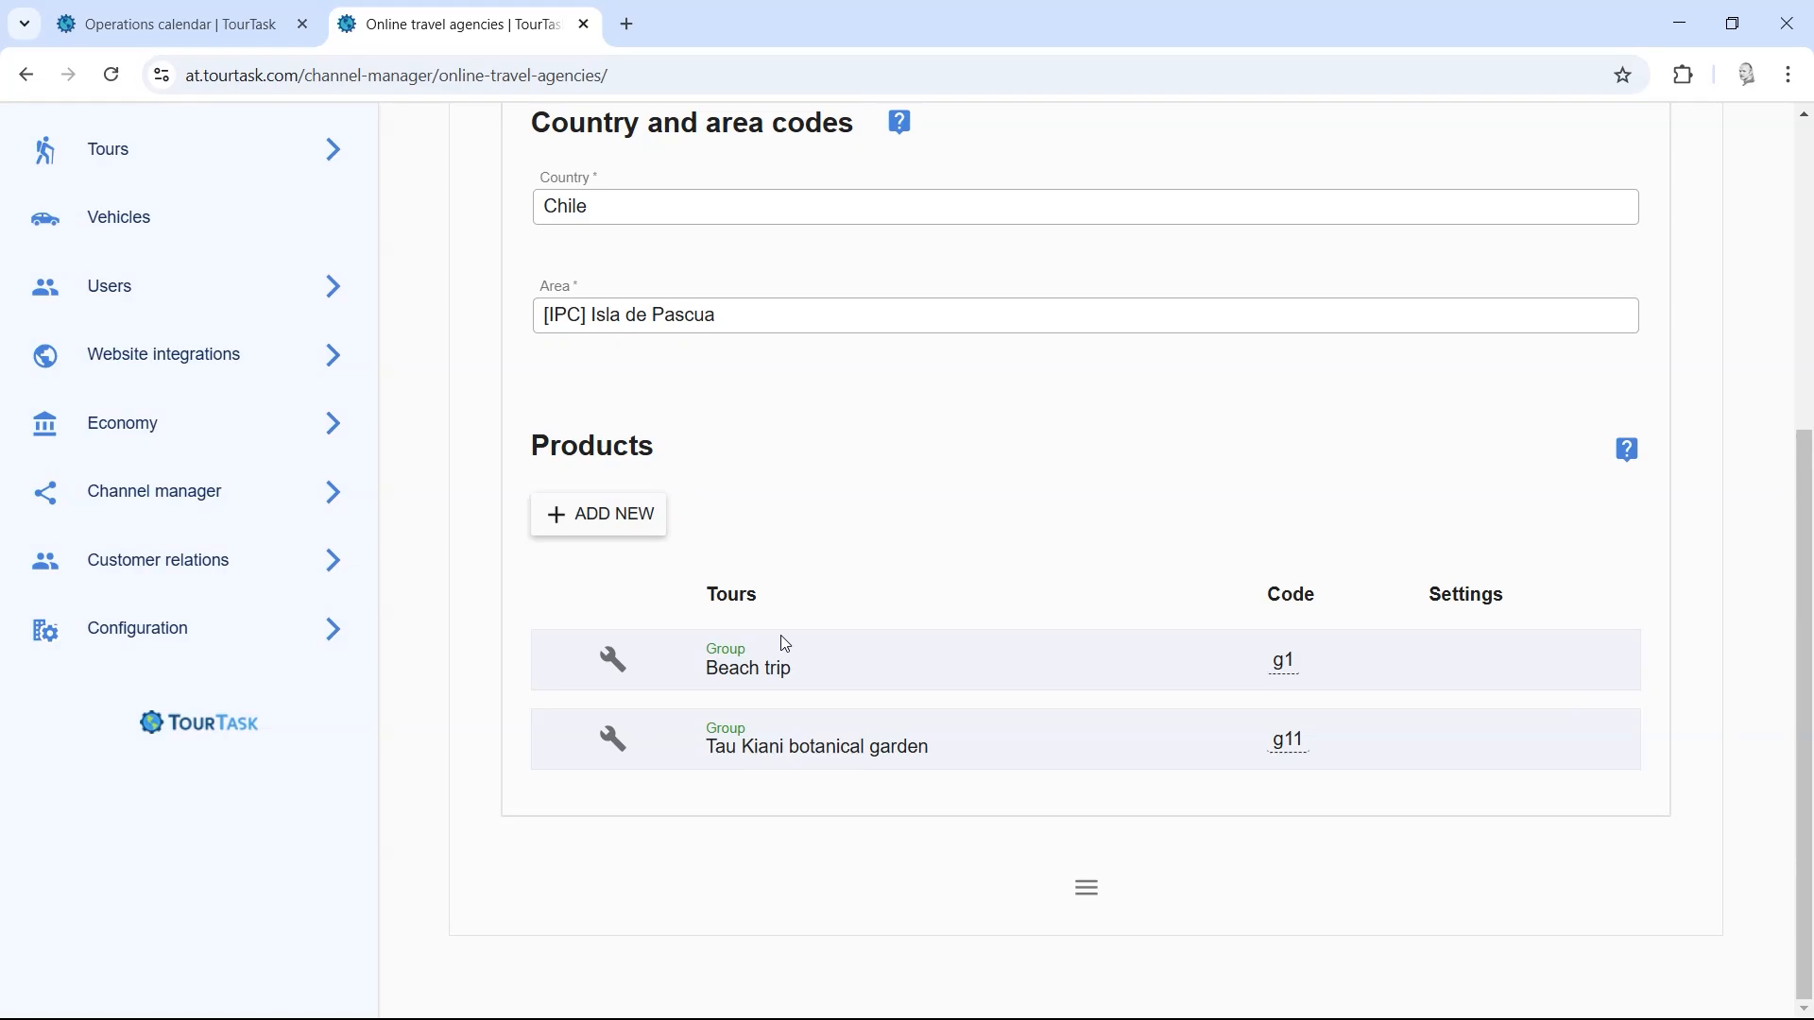
scroll(1800, 659, "up", 5)
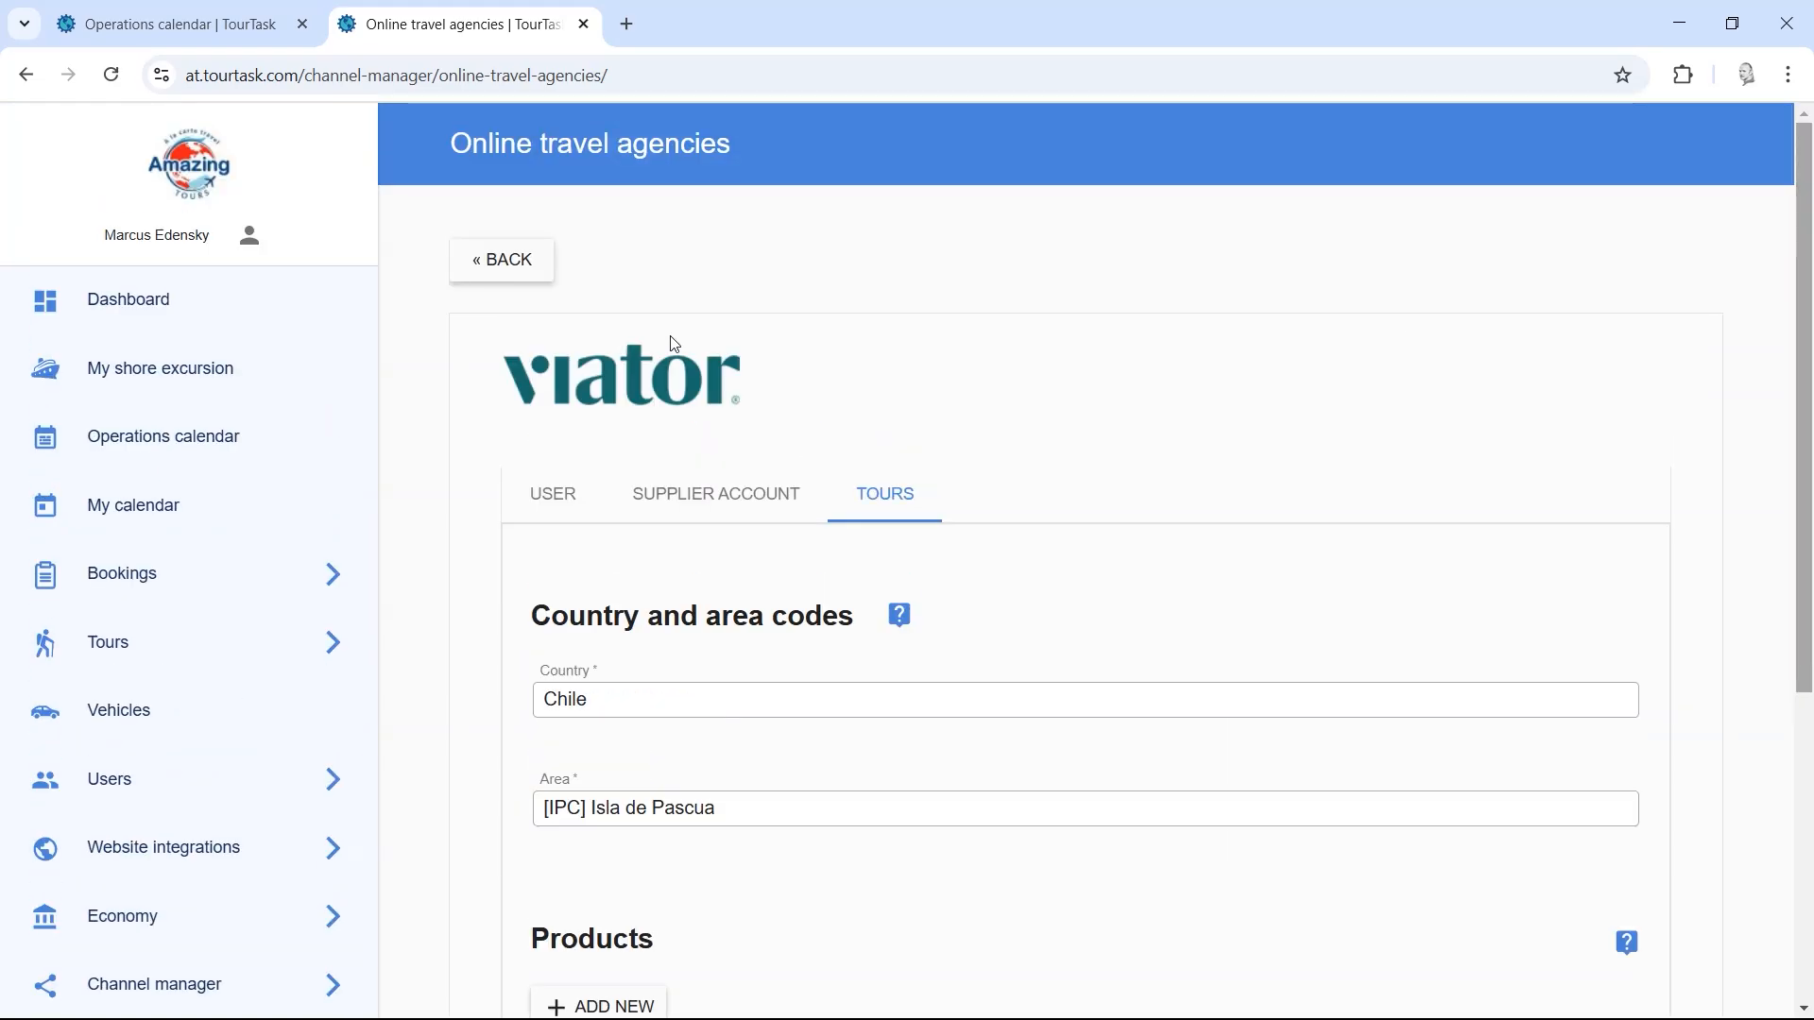
left_click(518, 274)
Step: Review GetYourGuide's products, HD Akivi mapped to at/p8_g6 and Volcano hiking to at/g3, then expand Customer relations
left_click(607, 325)
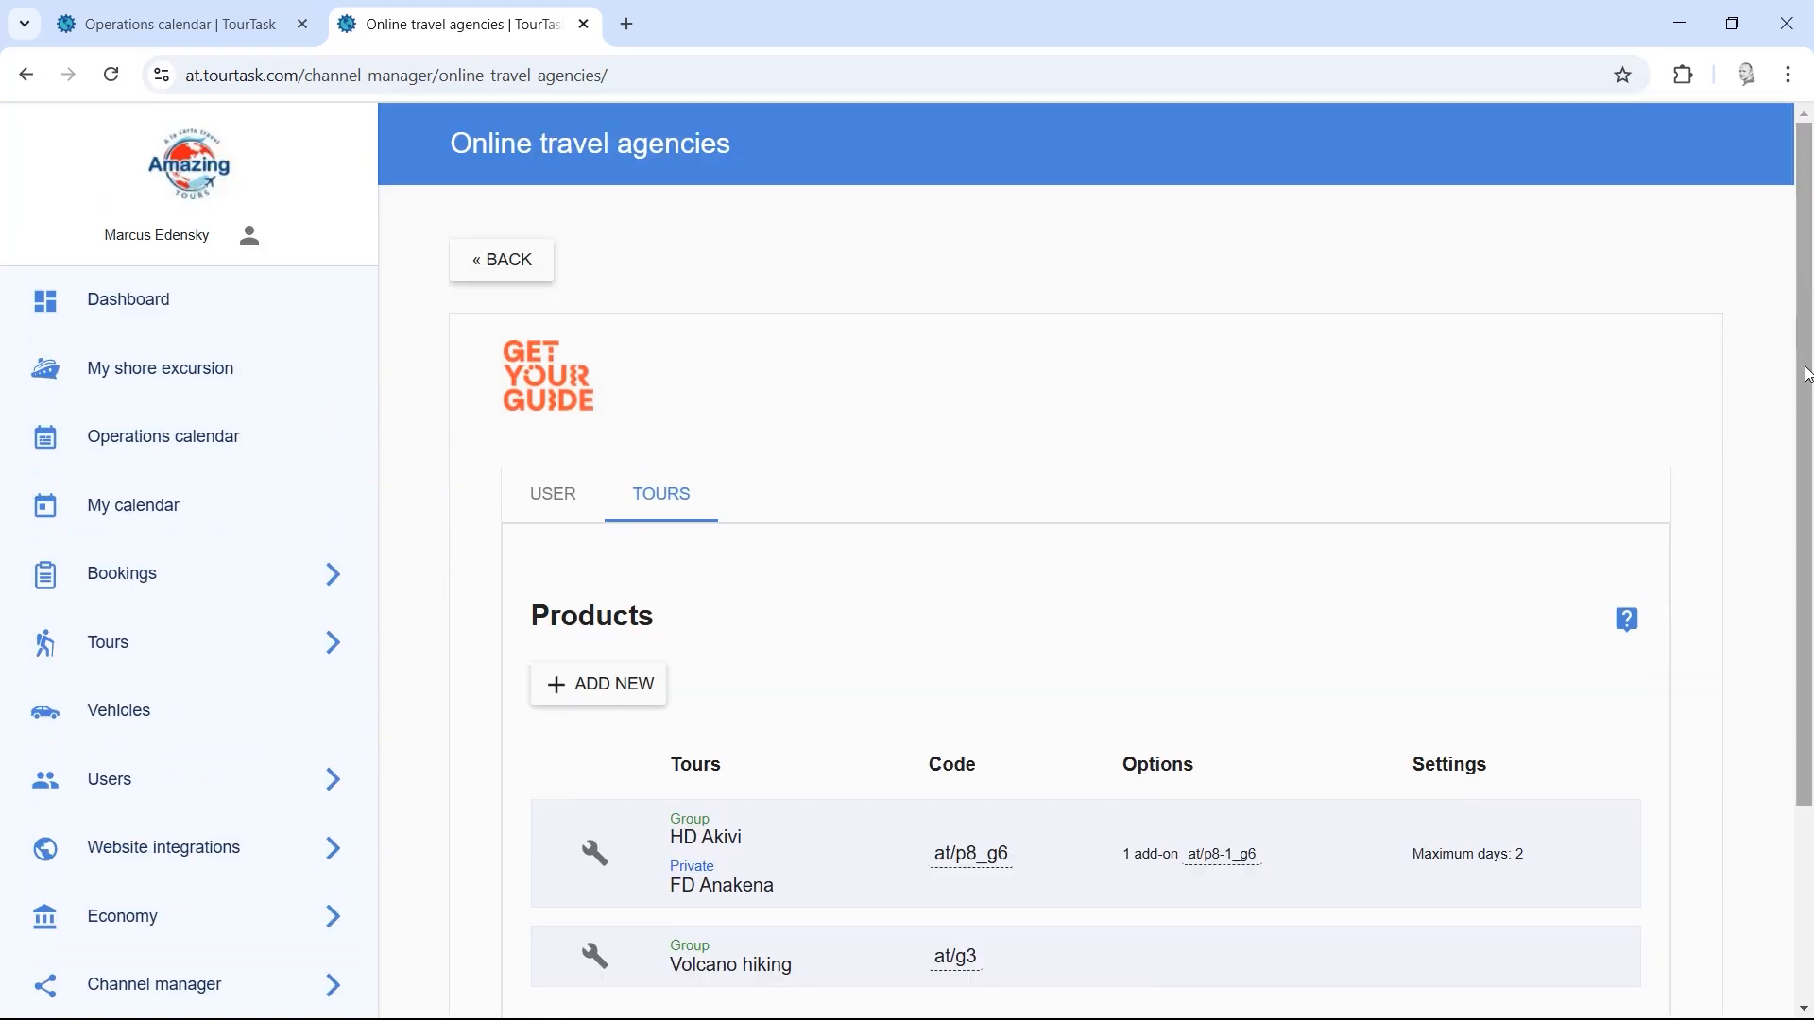
scroll(1800, 378, "down", 3)
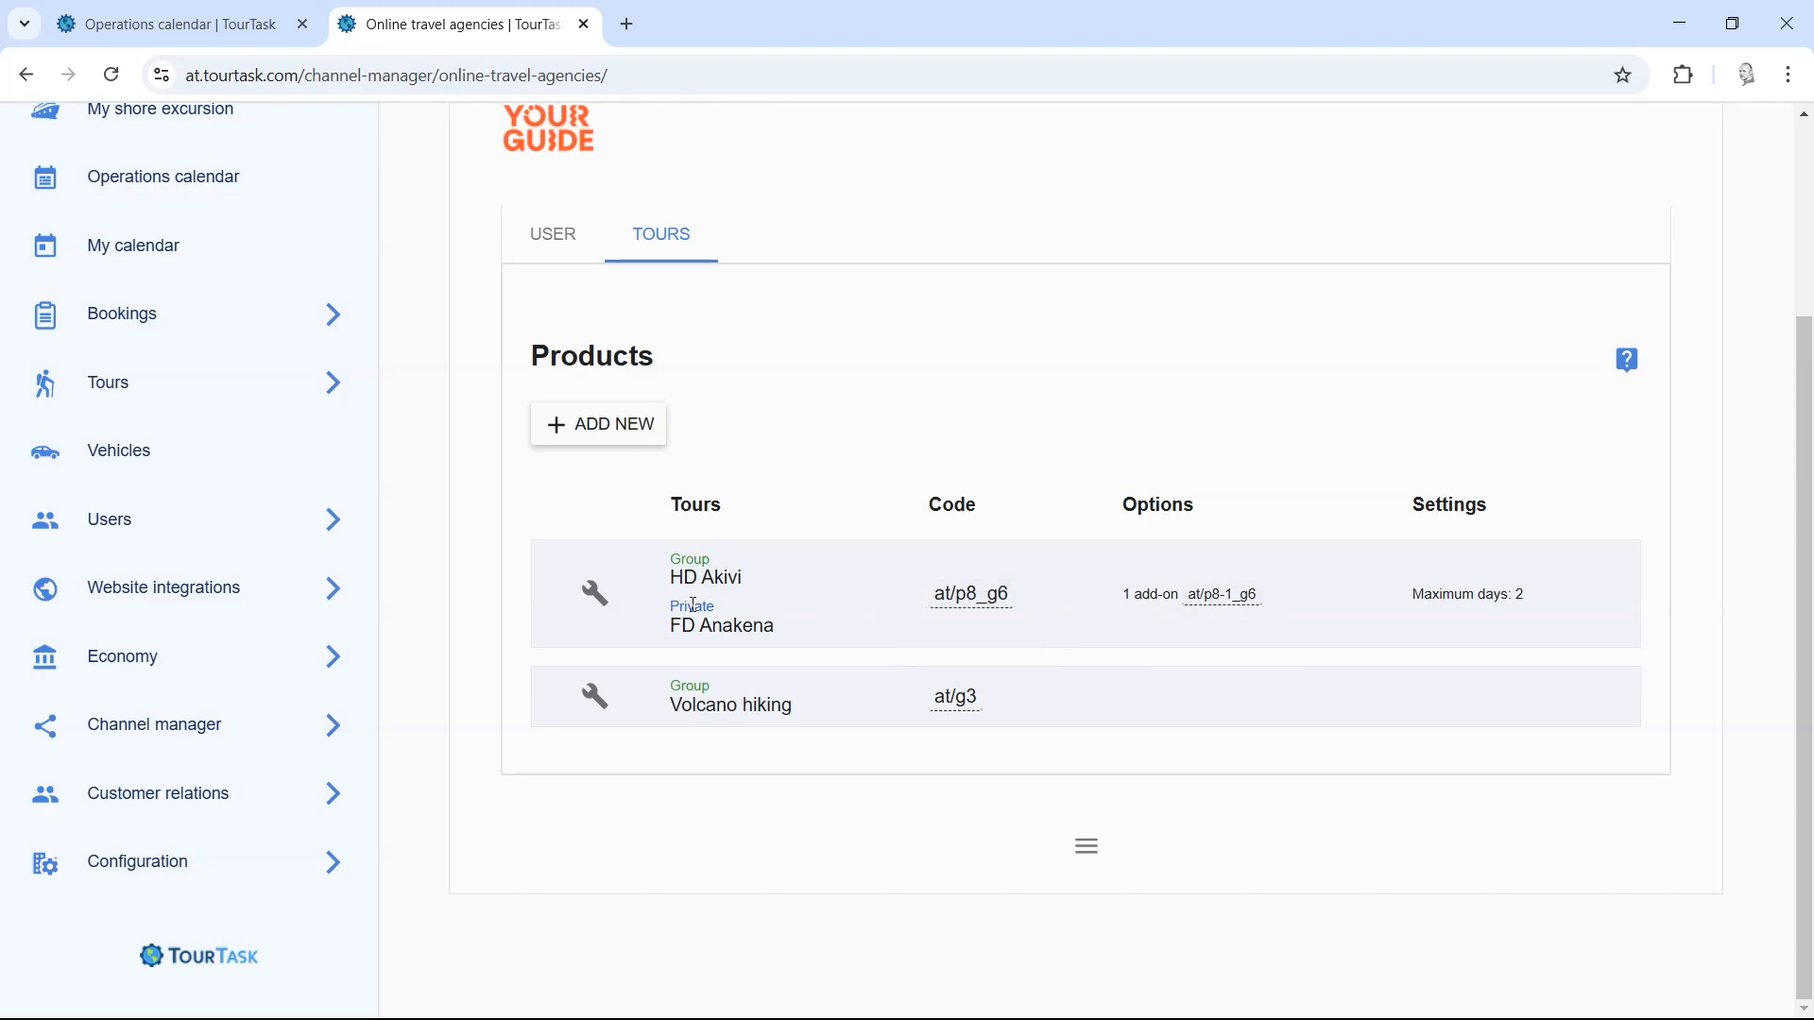
left_click_drag(790, 645, 661, 559)
left_click(828, 585)
left_click(268, 795)
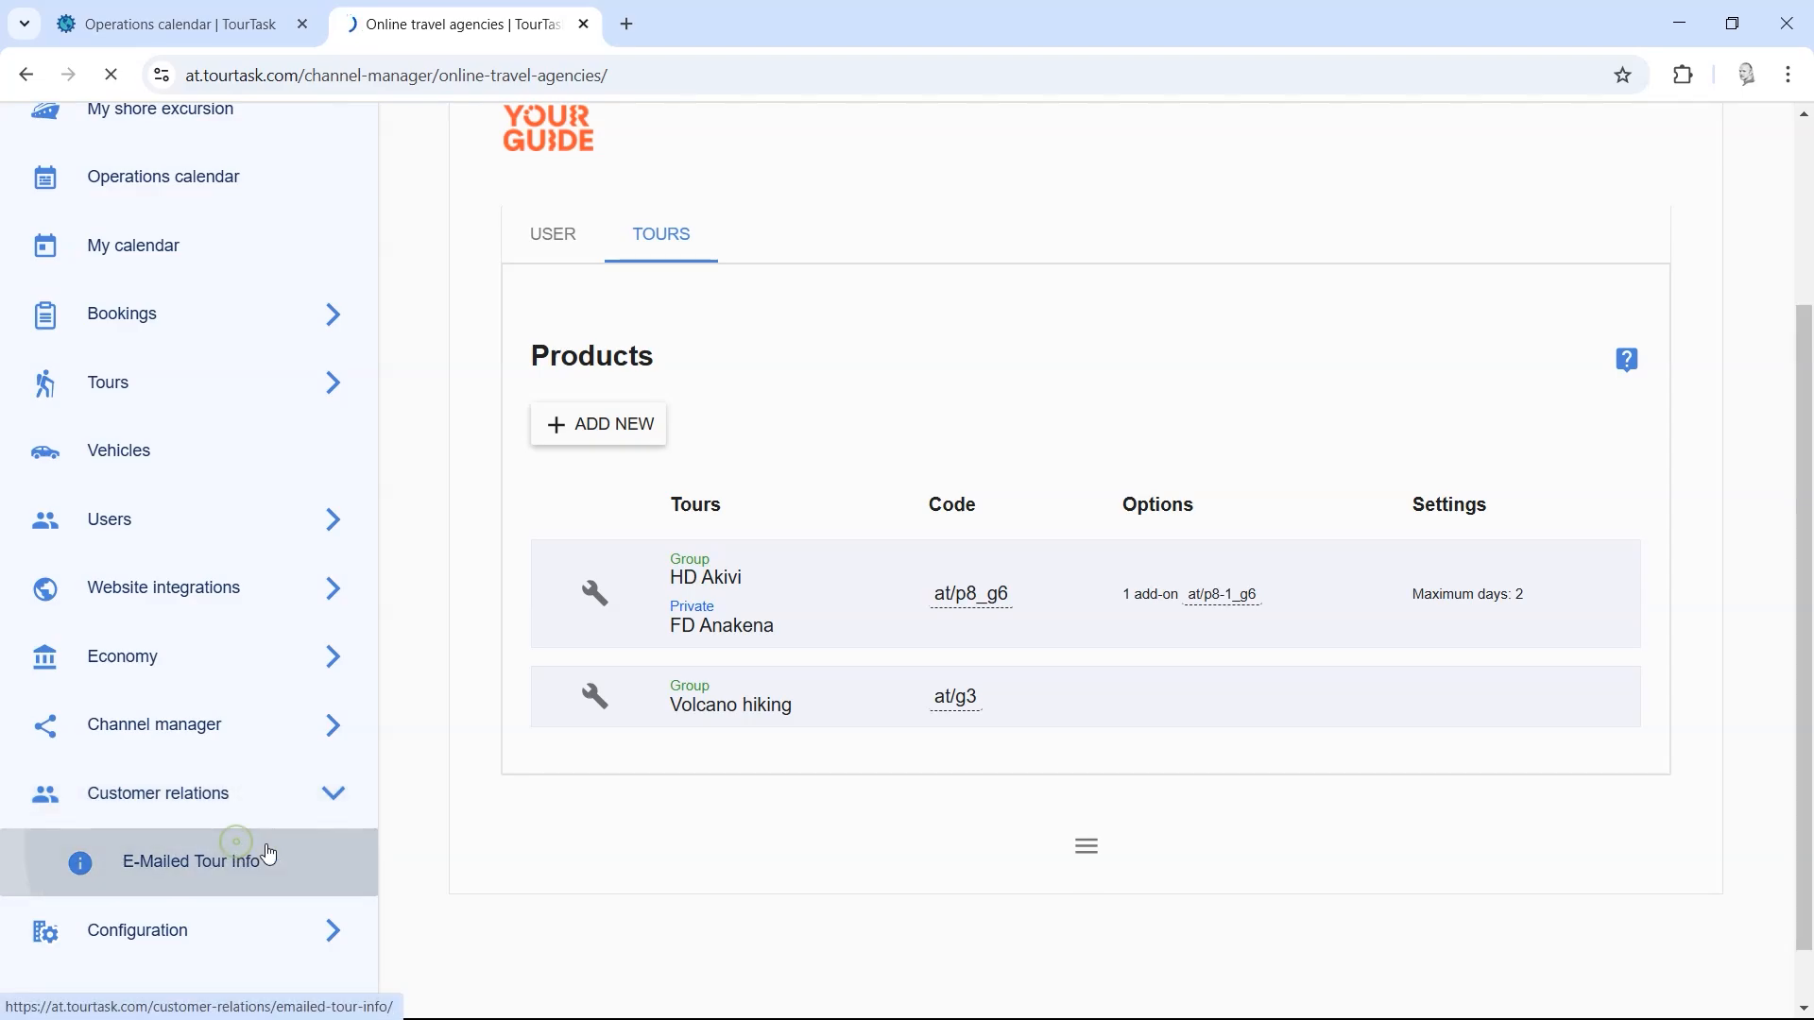
Step: On the E-Mailed Tour Info page, add a new General information entry
left_click(267, 855)
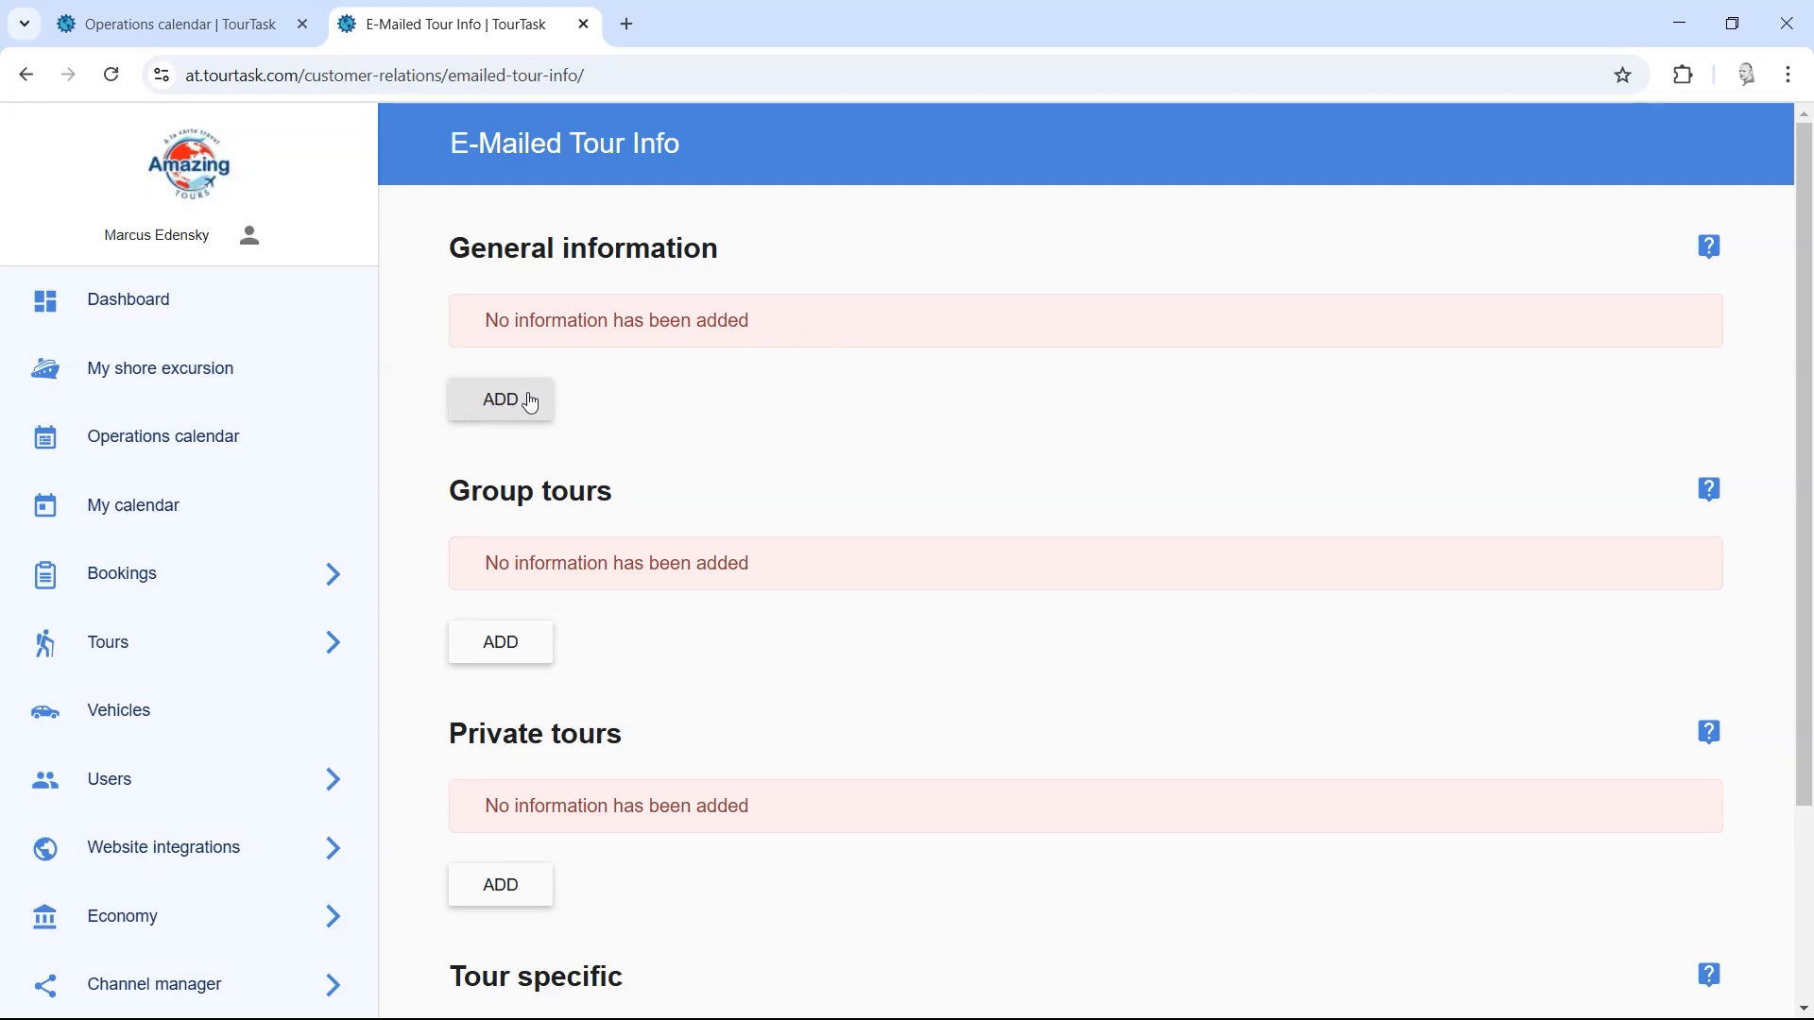
left_click_drag(453, 250, 1040, 267)
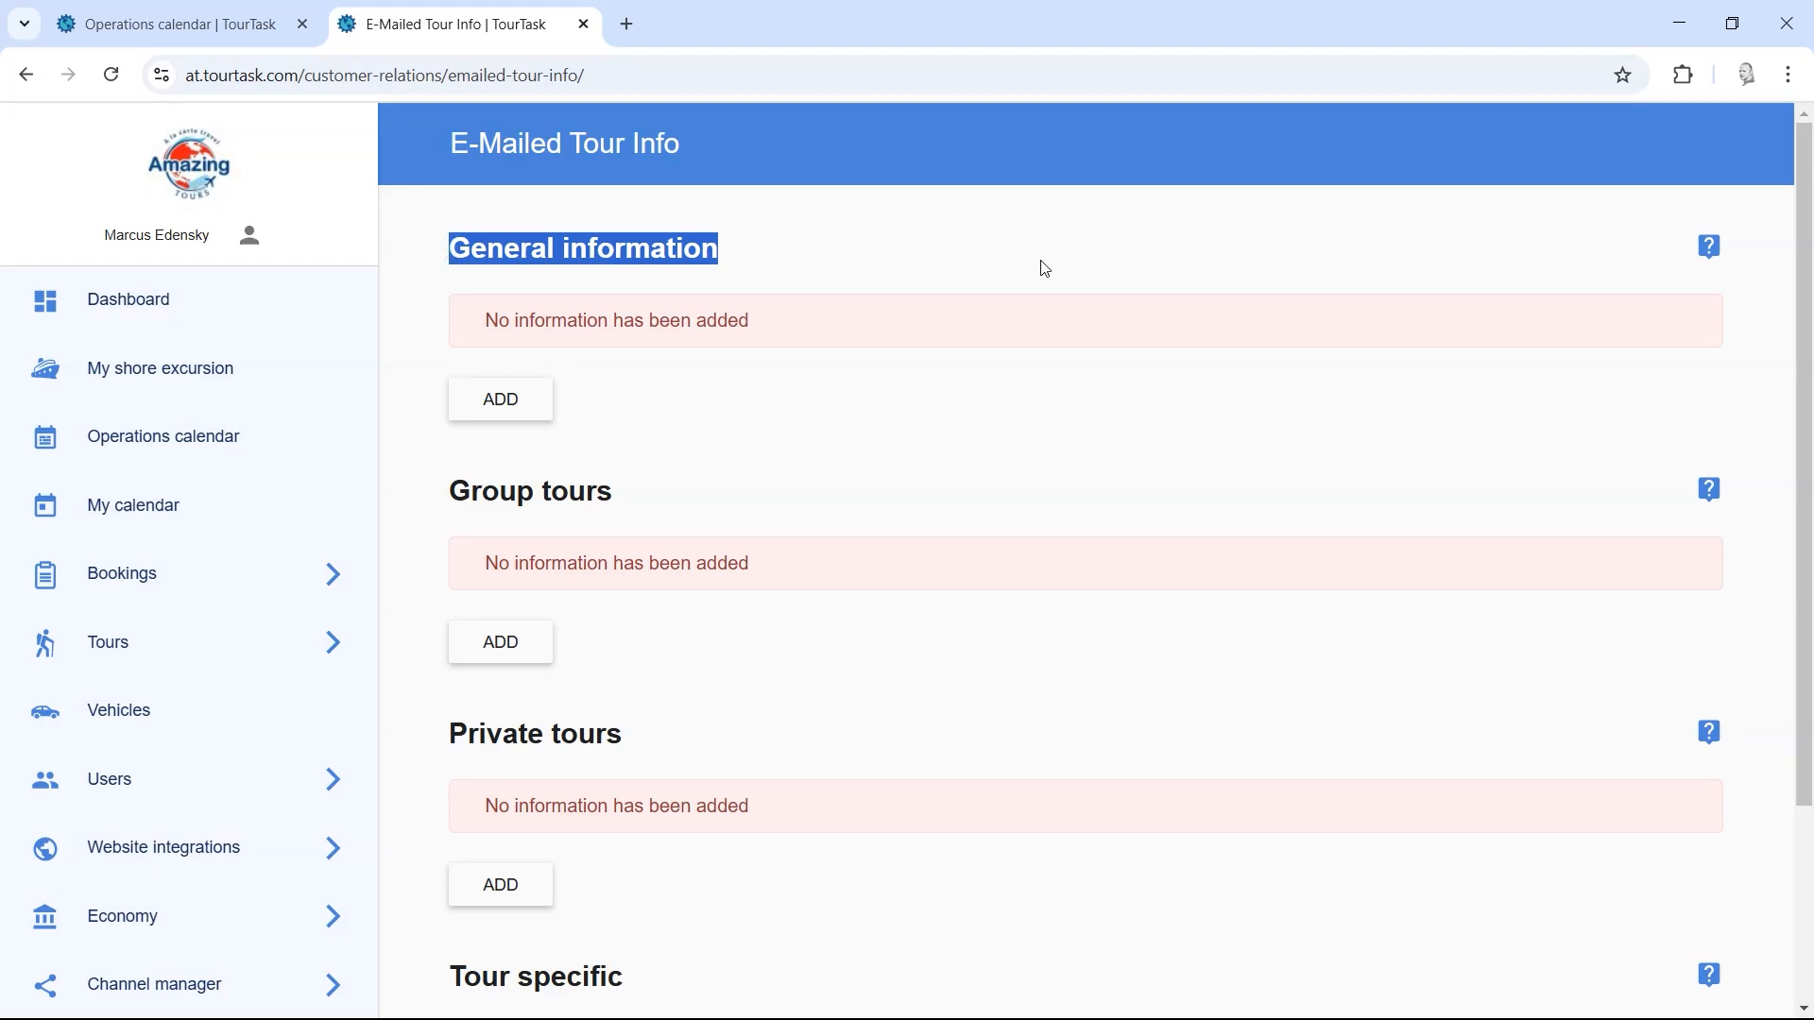
left_click(1040, 263)
left_click(539, 401)
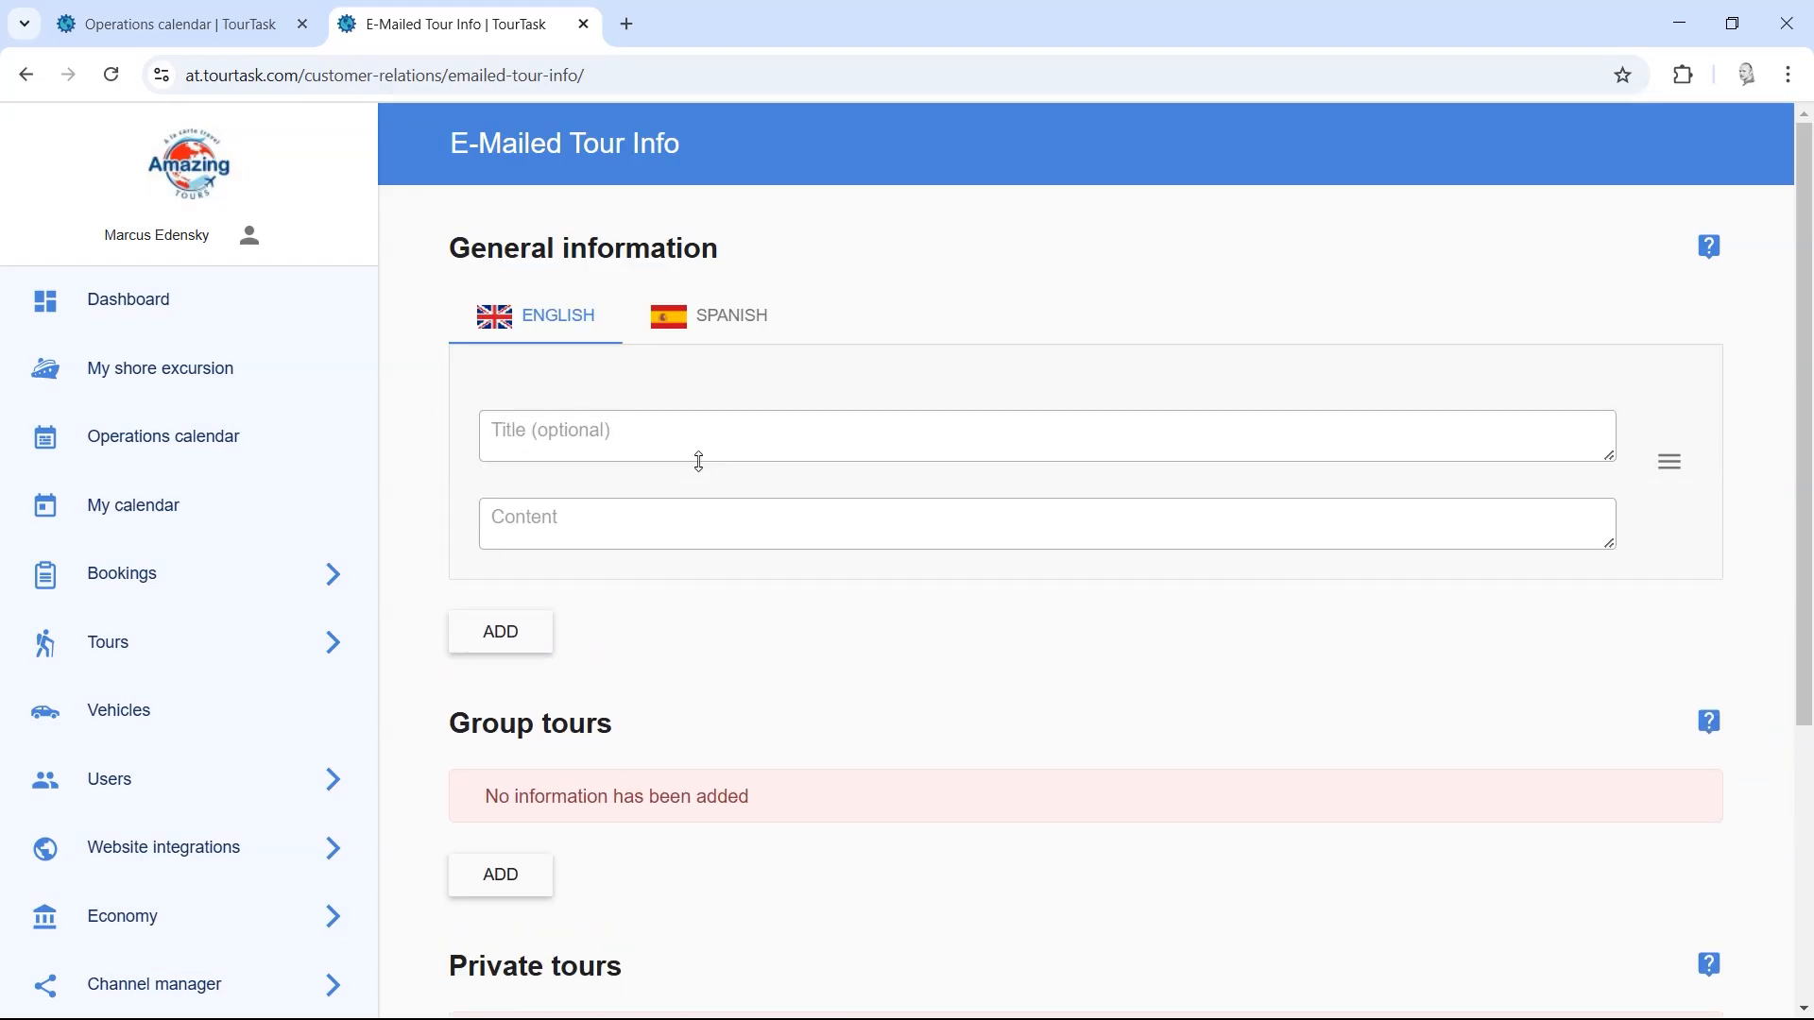
left_click(673, 431)
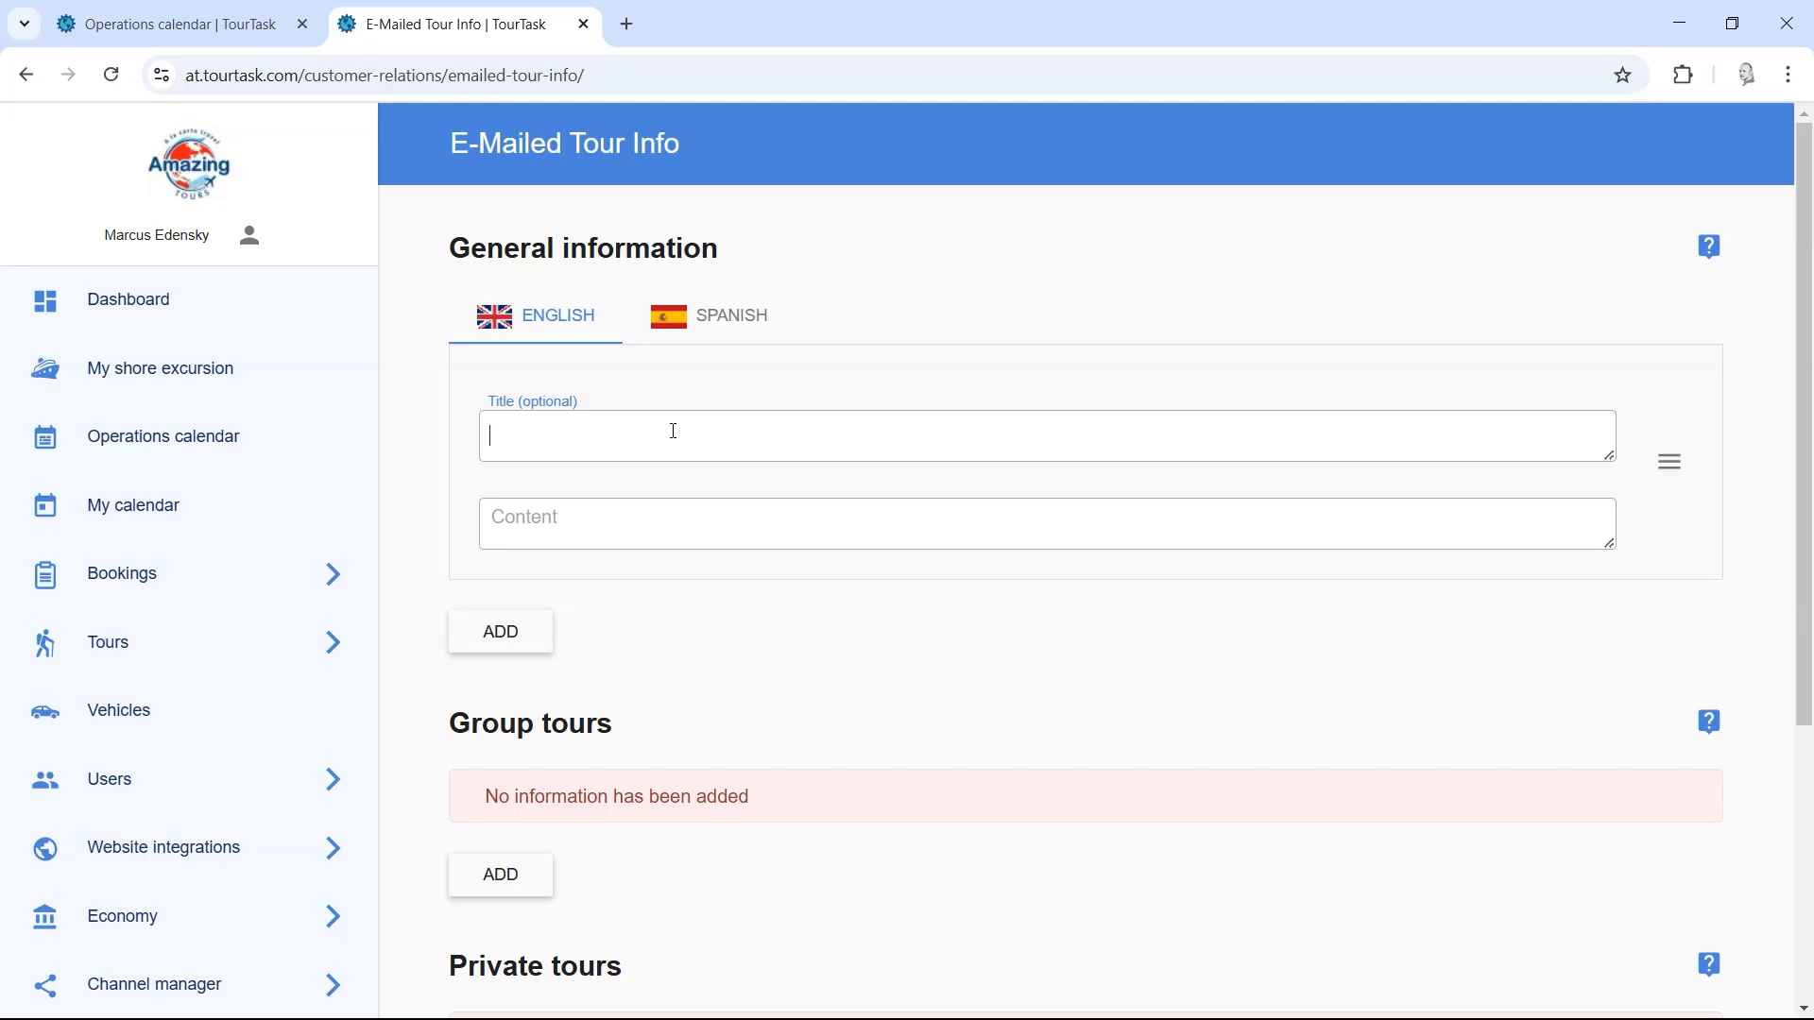
Step: Title the entry 'National Park ticket' with content requiring a ticket bought at example.com, then open a new tab
type("Nationa")
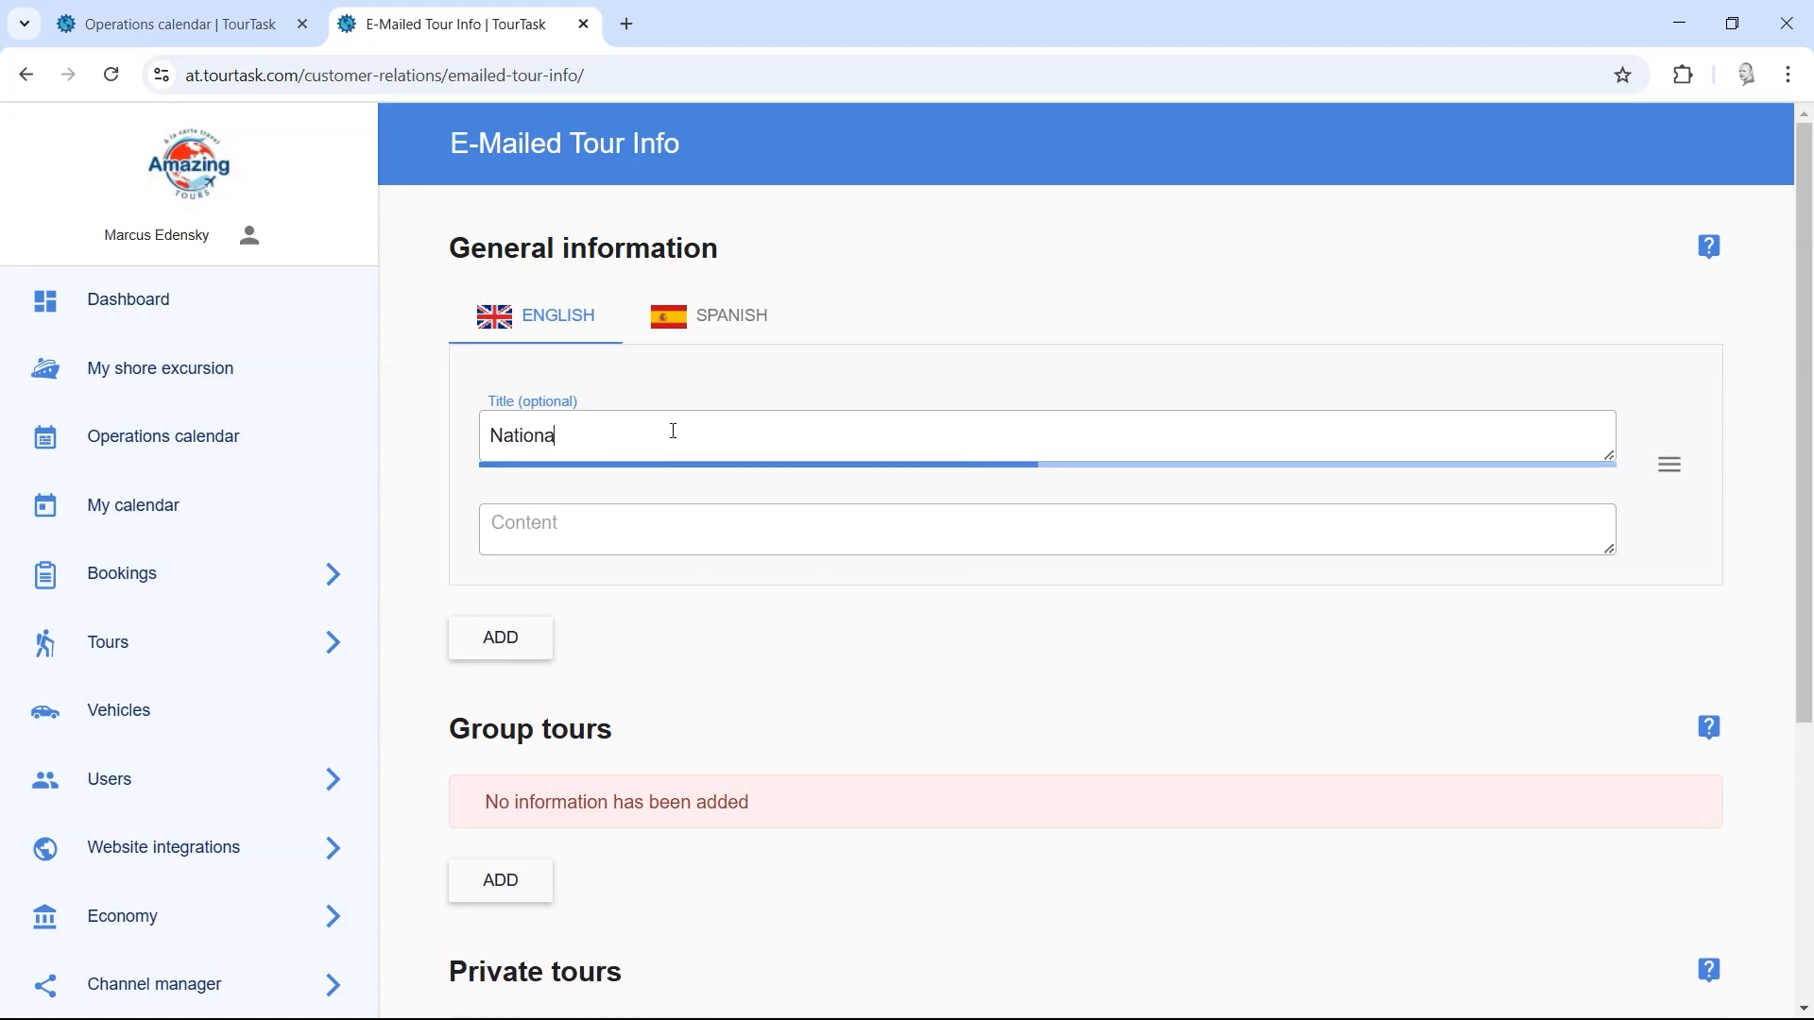
type("l Park ticket")
key("Tab")
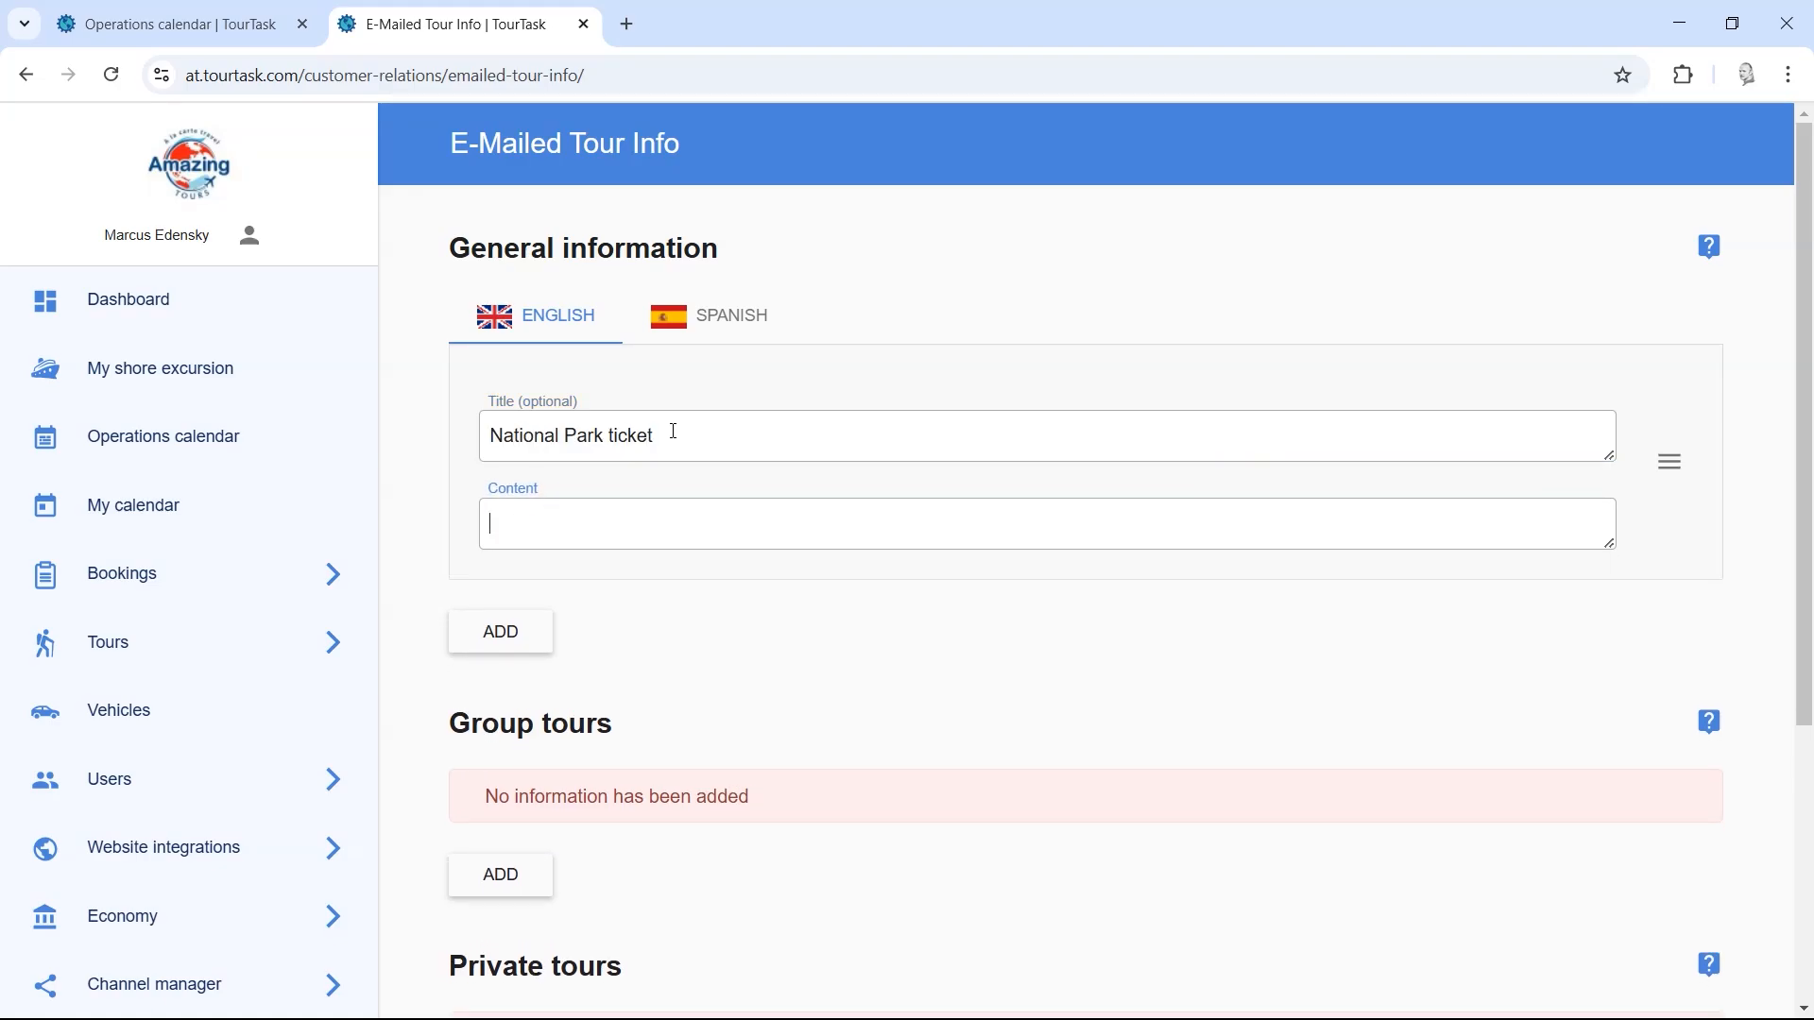
type("B")
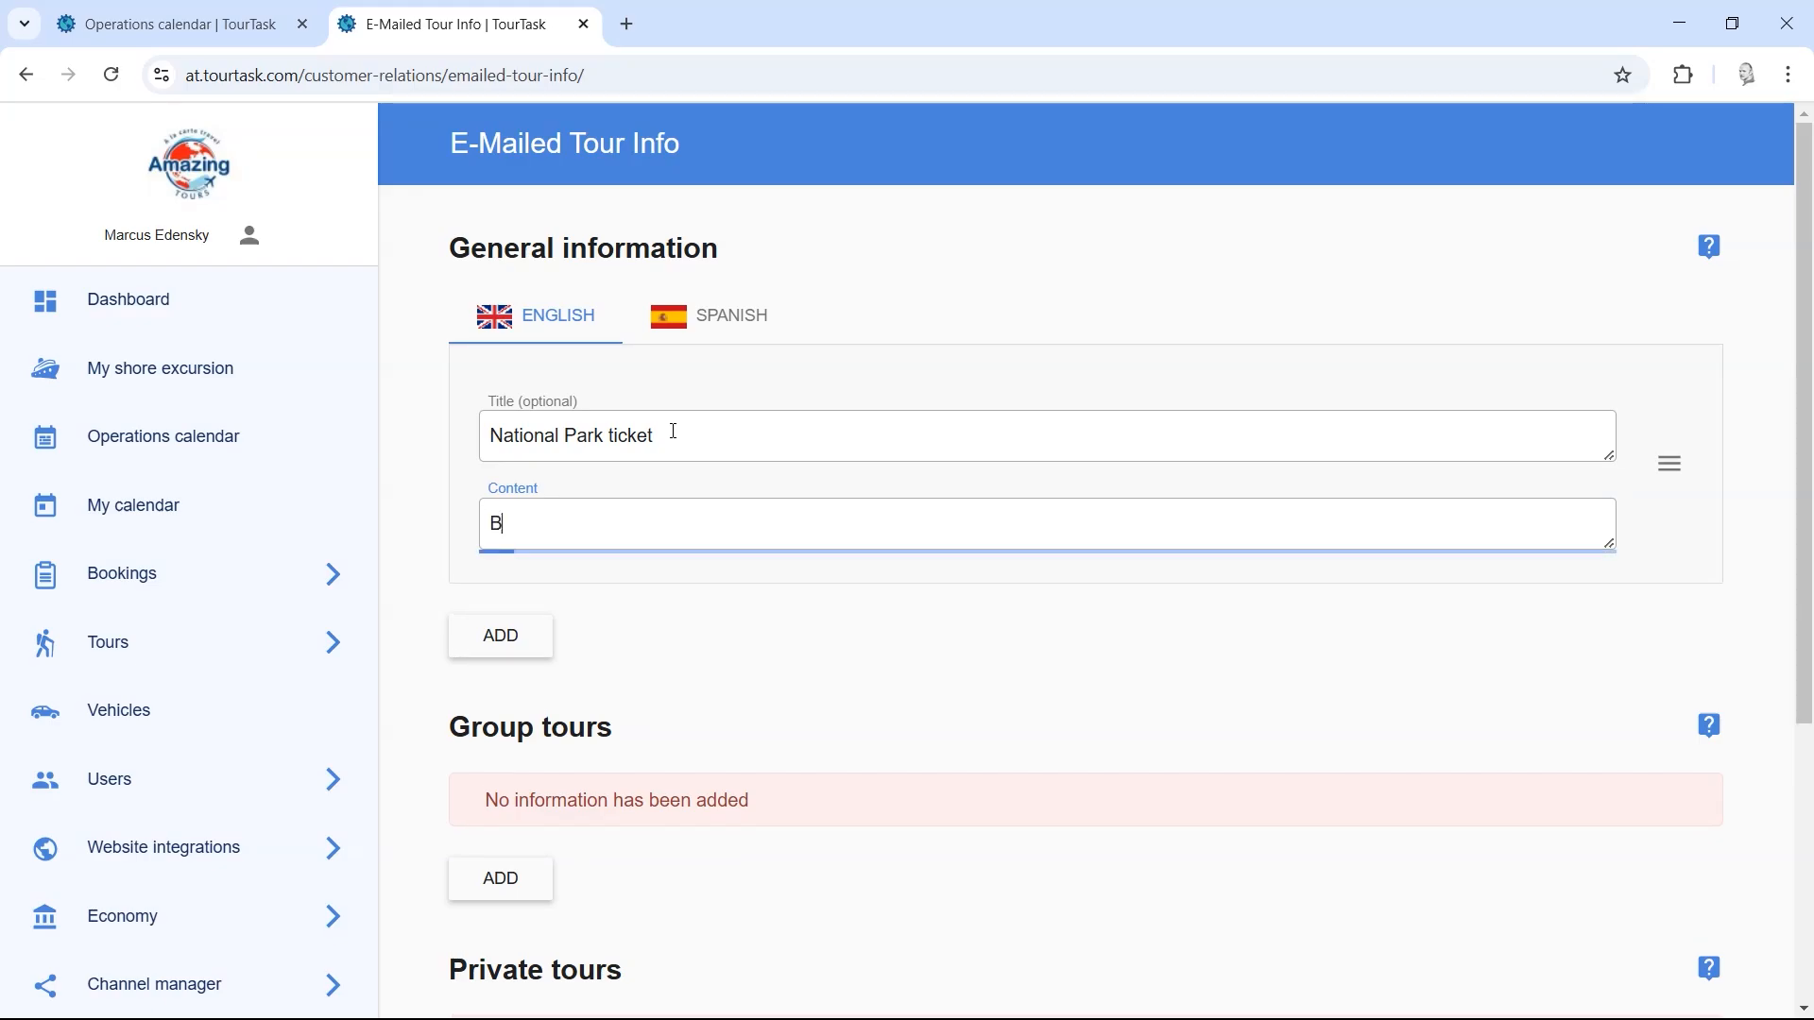
key("BackSpace")
type("E")
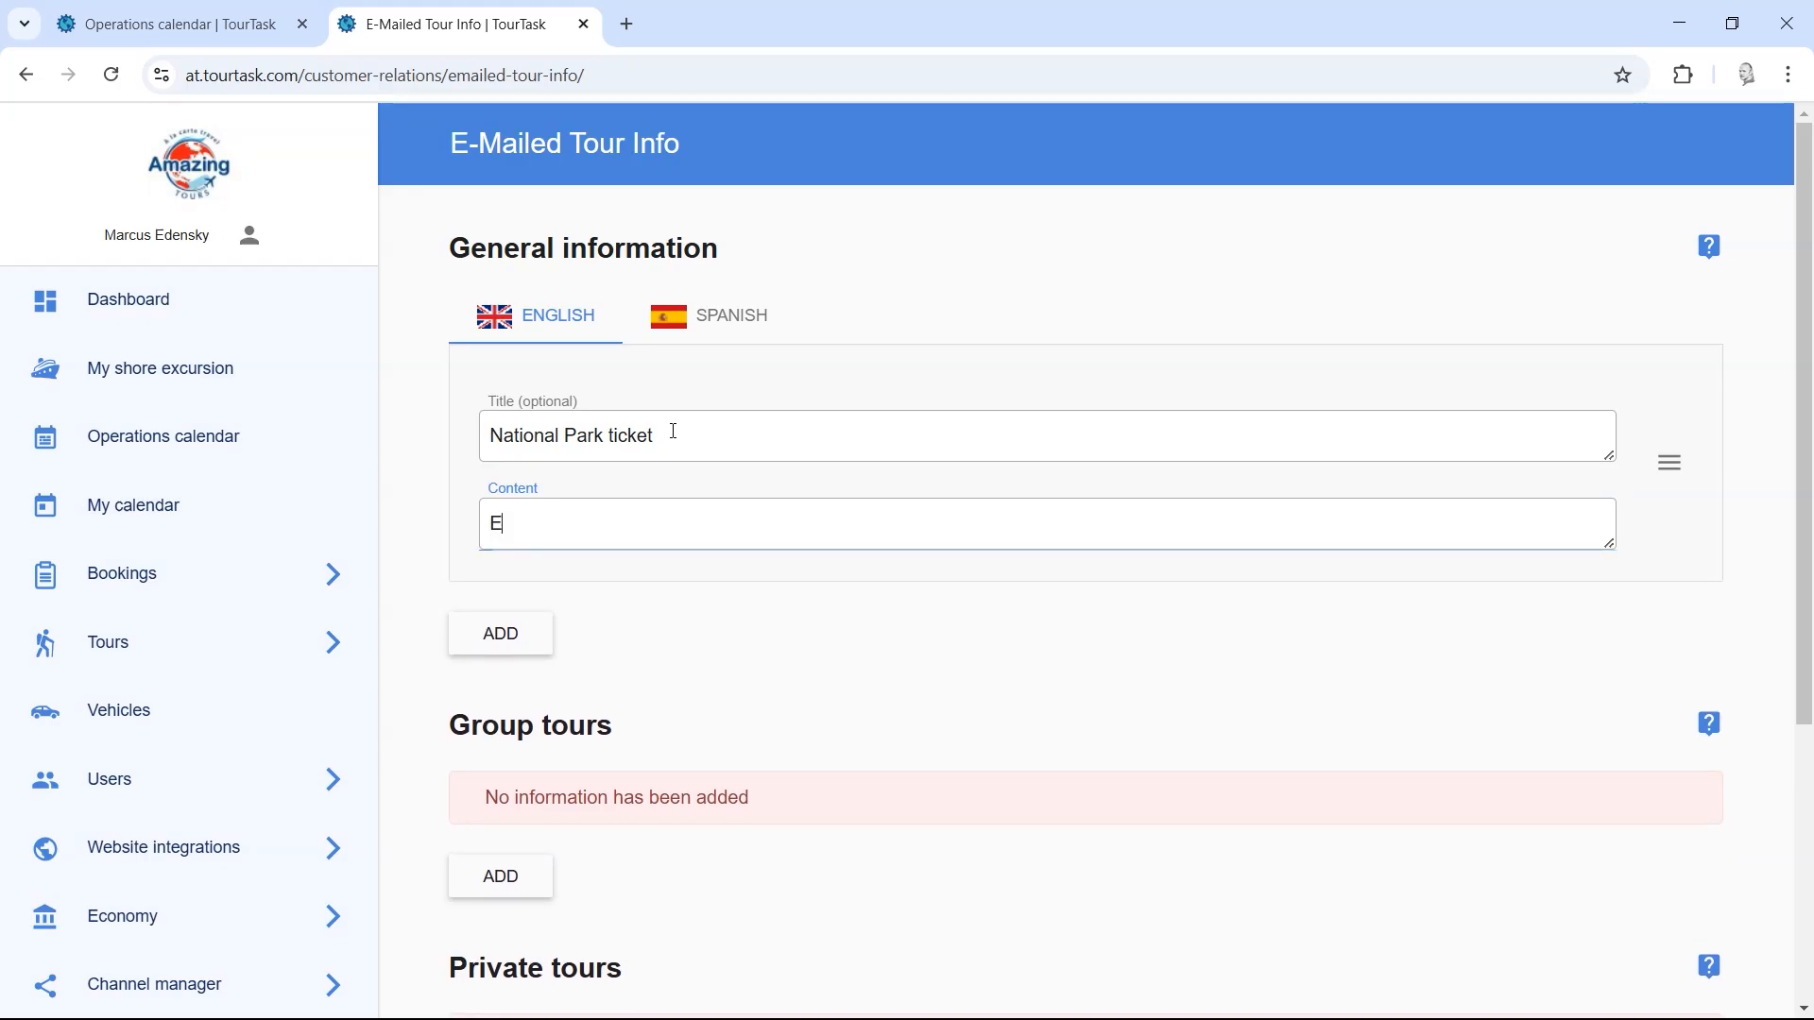
type("veryone are re")
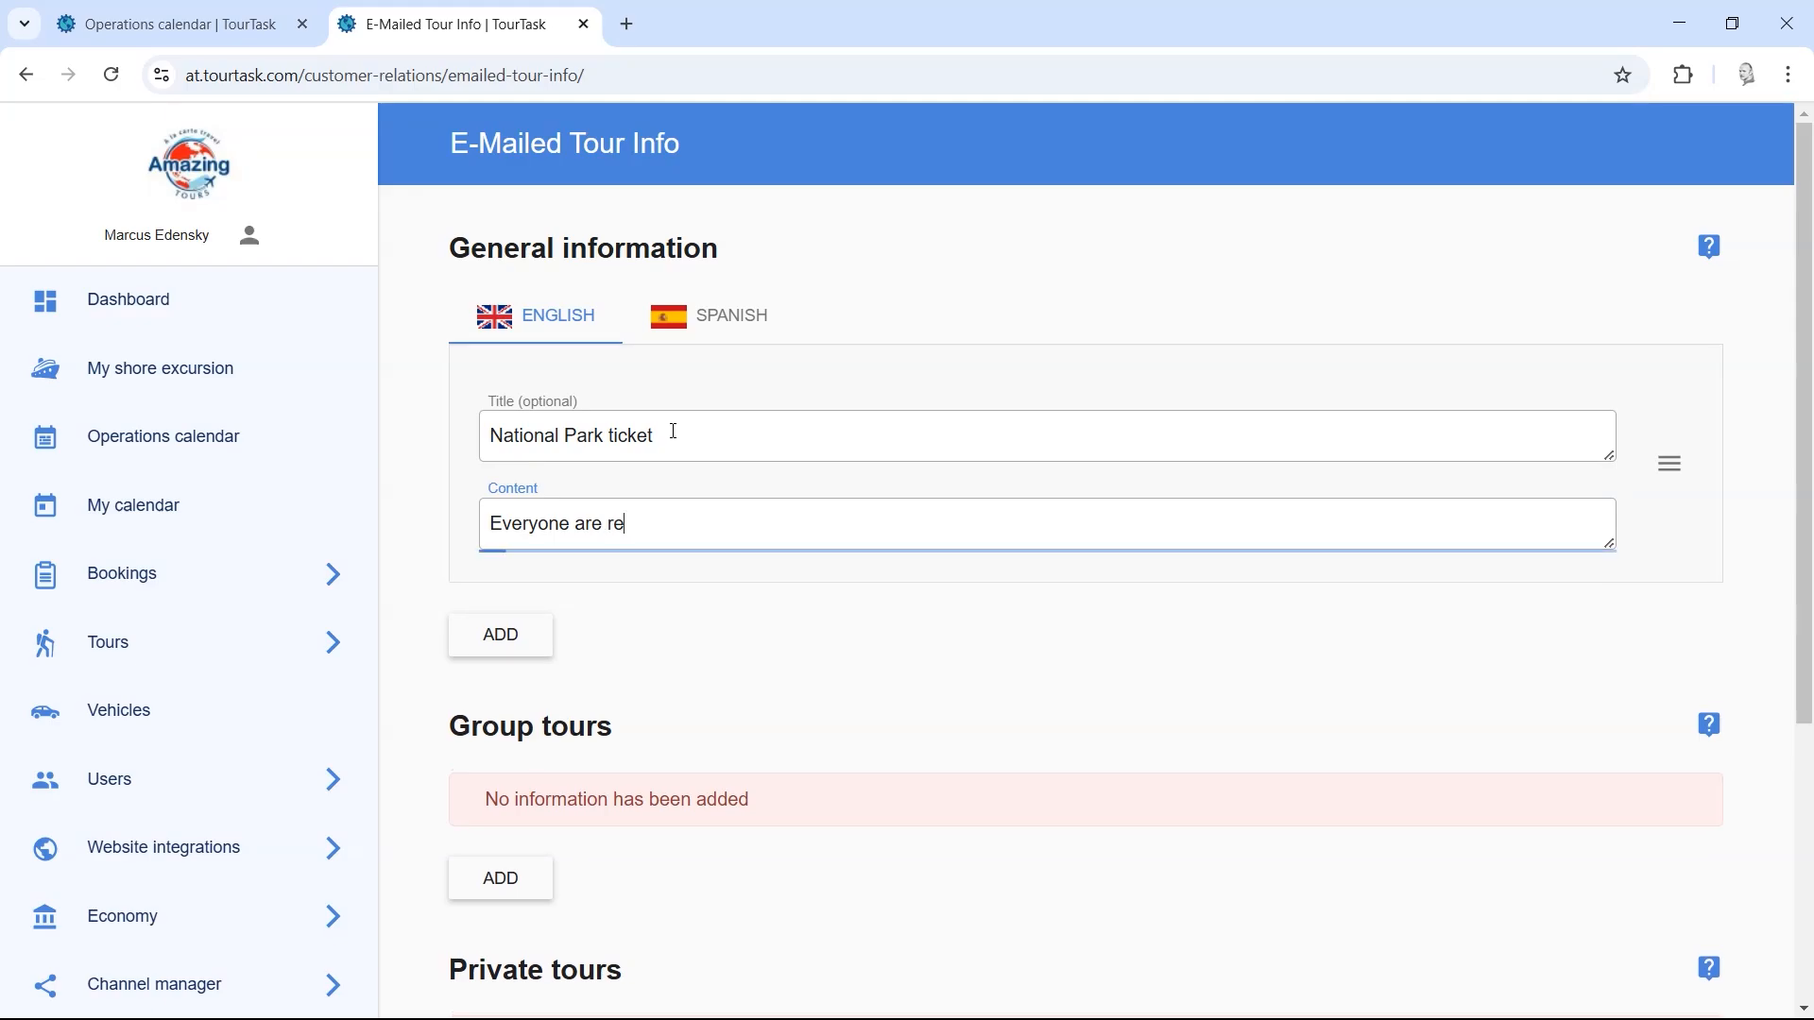
type("quired to have a tic")
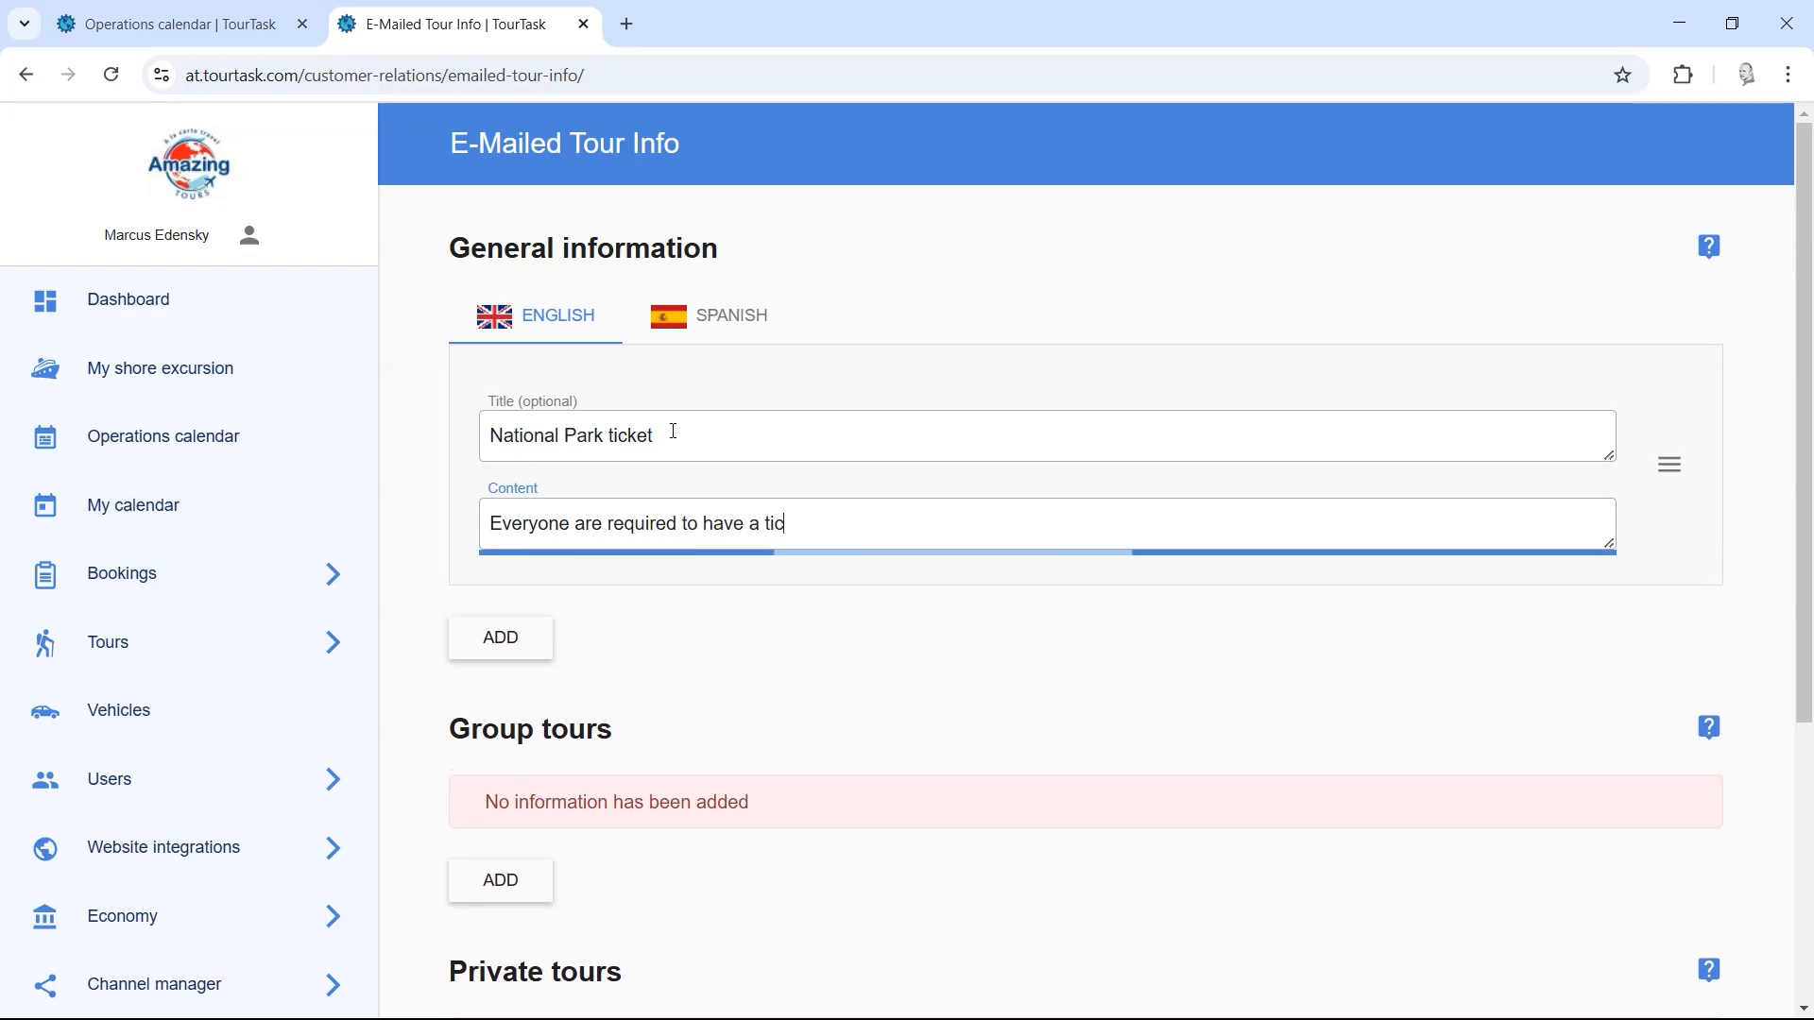
type("ket. Please buy")
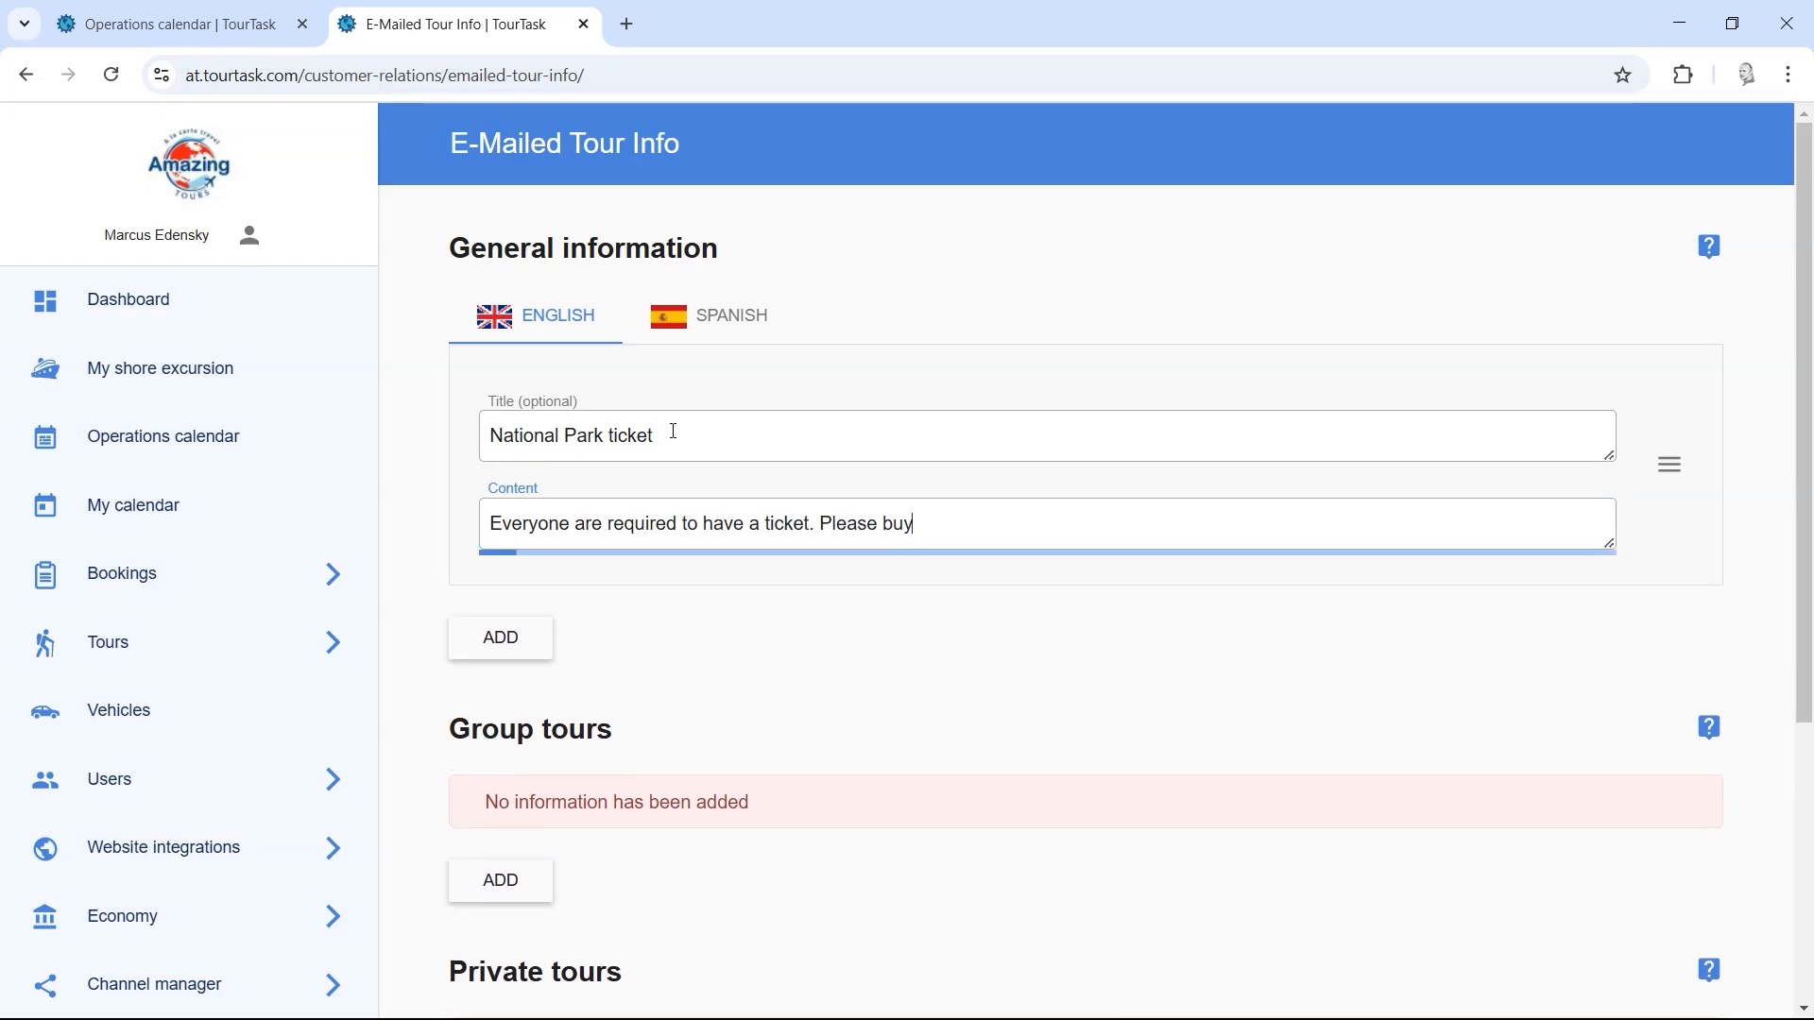
type(" it here:")
key("Return")
type("e")
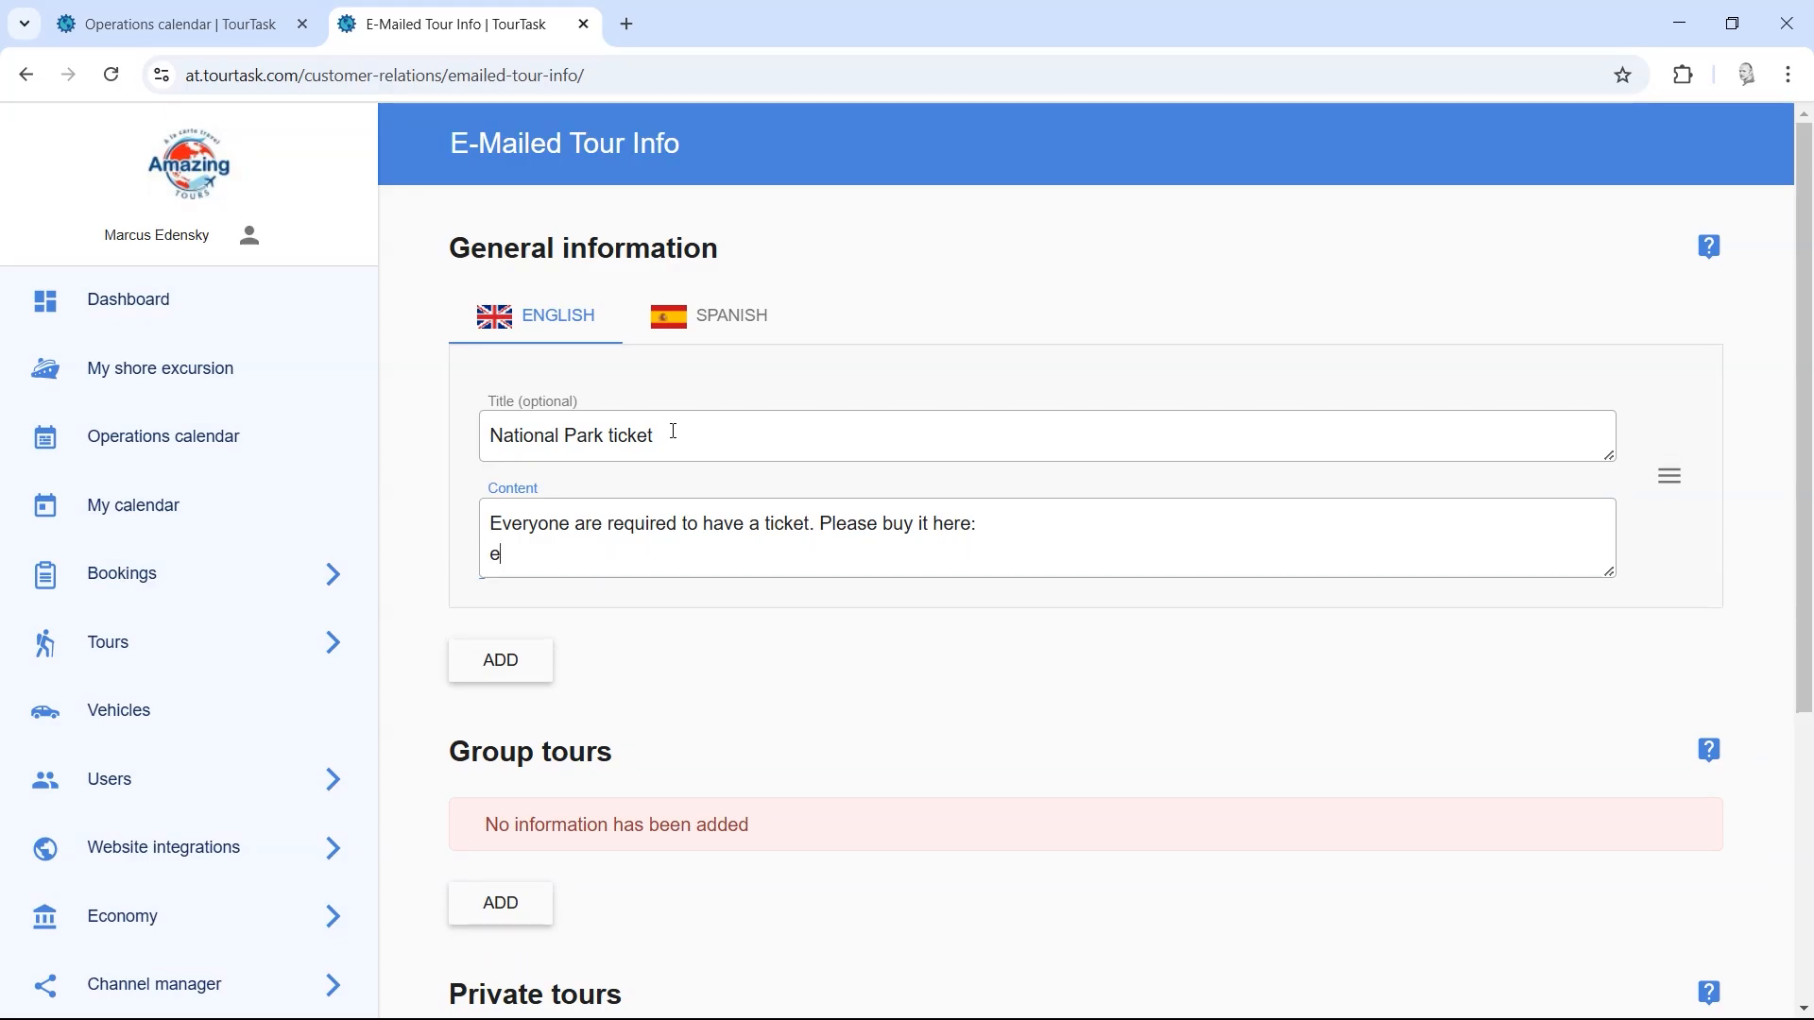
type("xample.com")
key("ctrl+t")
Step: Open Google Translate and set it to translate English into Spanish
type("tra")
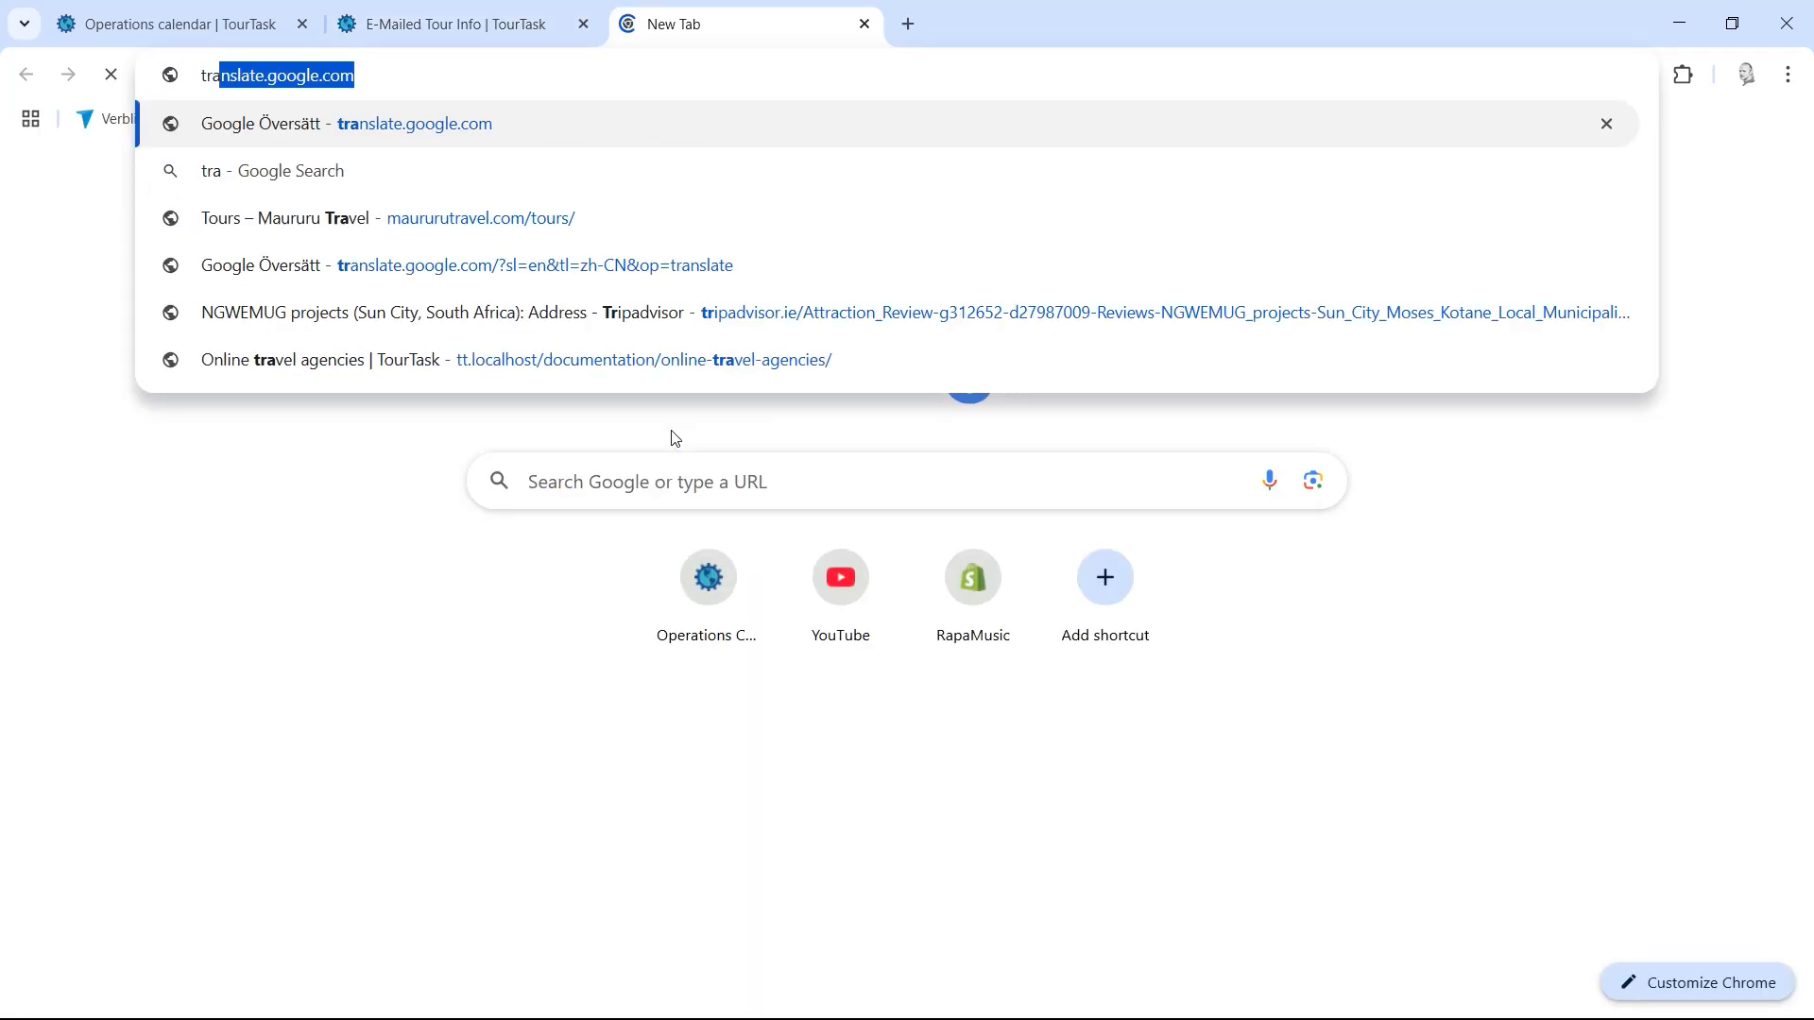
key("Return")
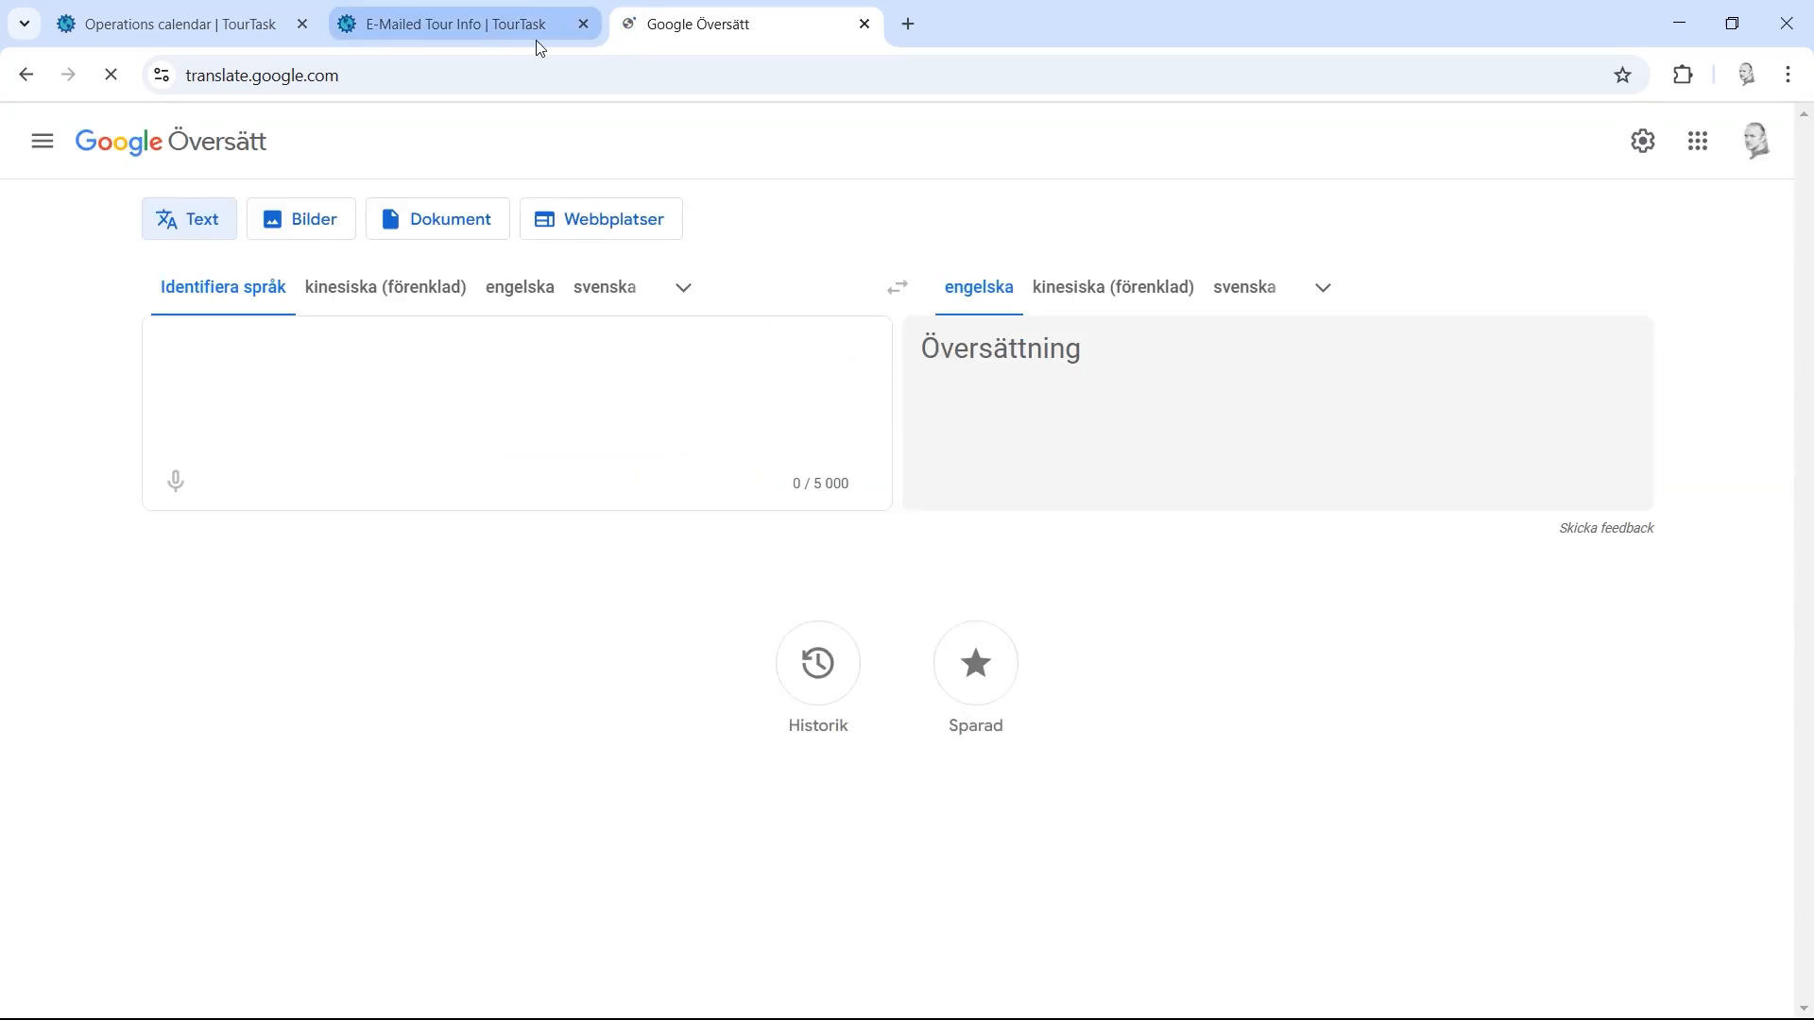
left_click(531, 302)
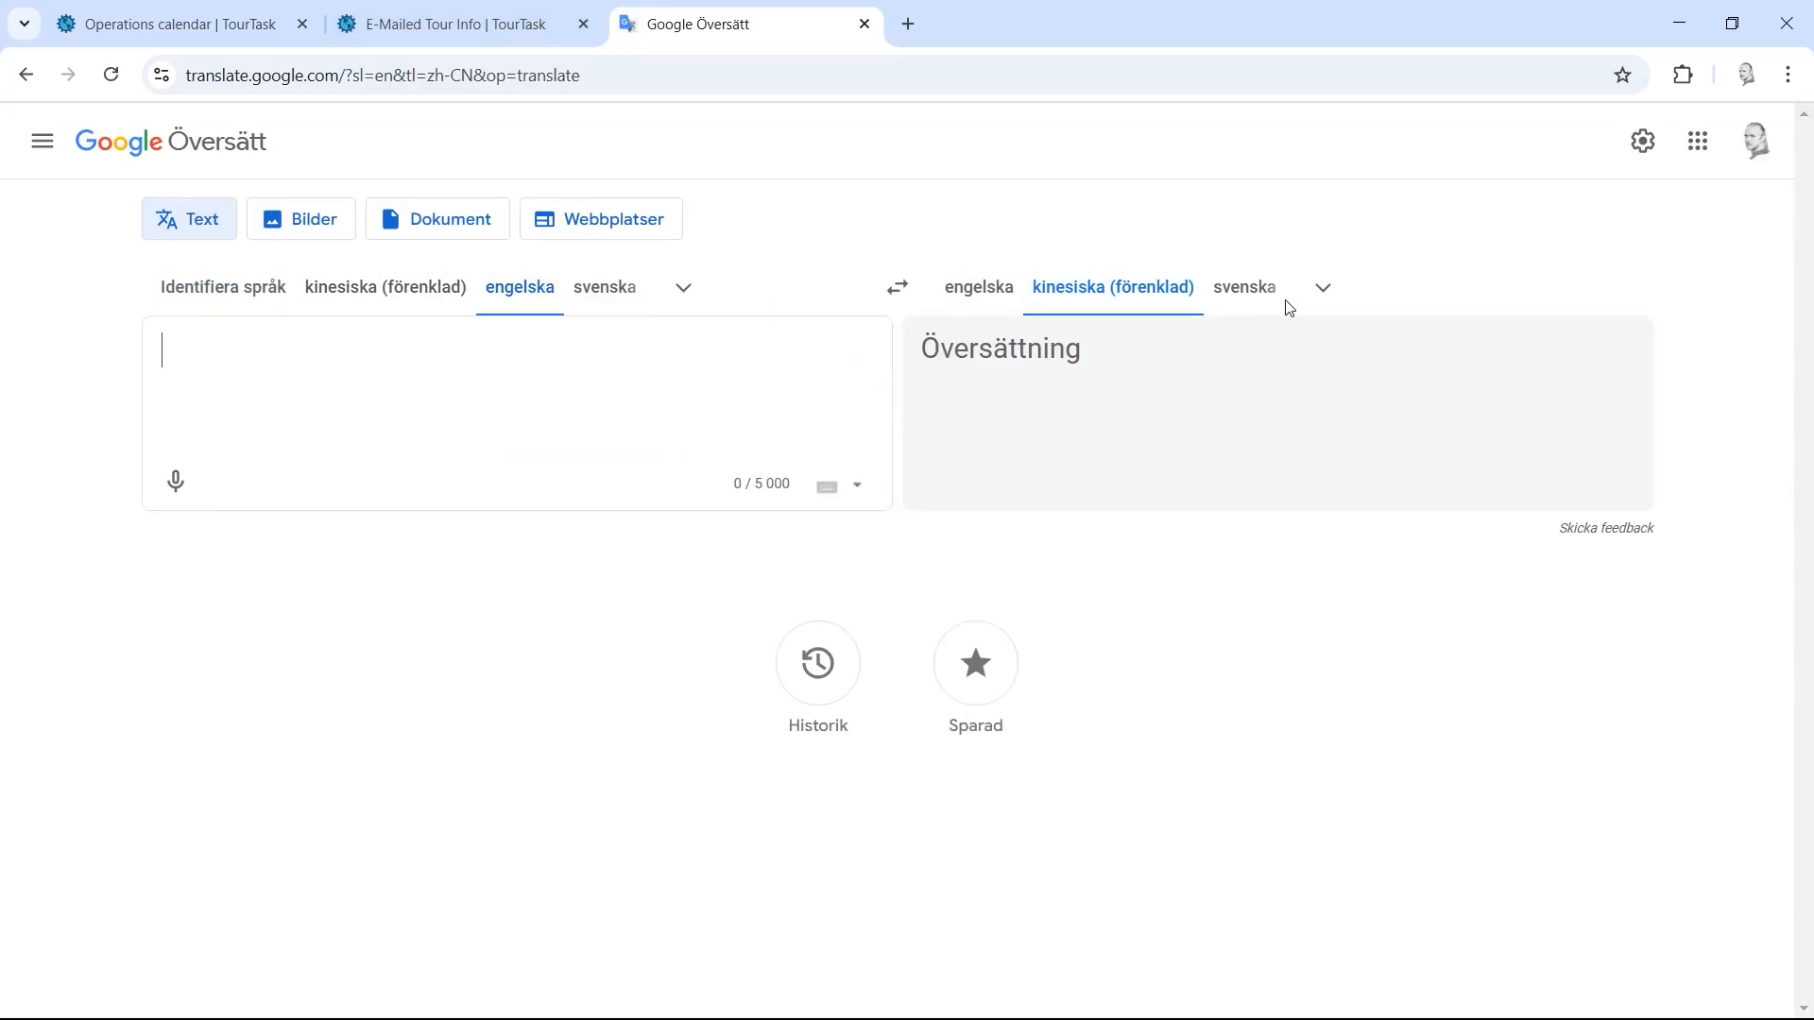
left_click(1322, 288)
scroll(1347, 636, "down", 10)
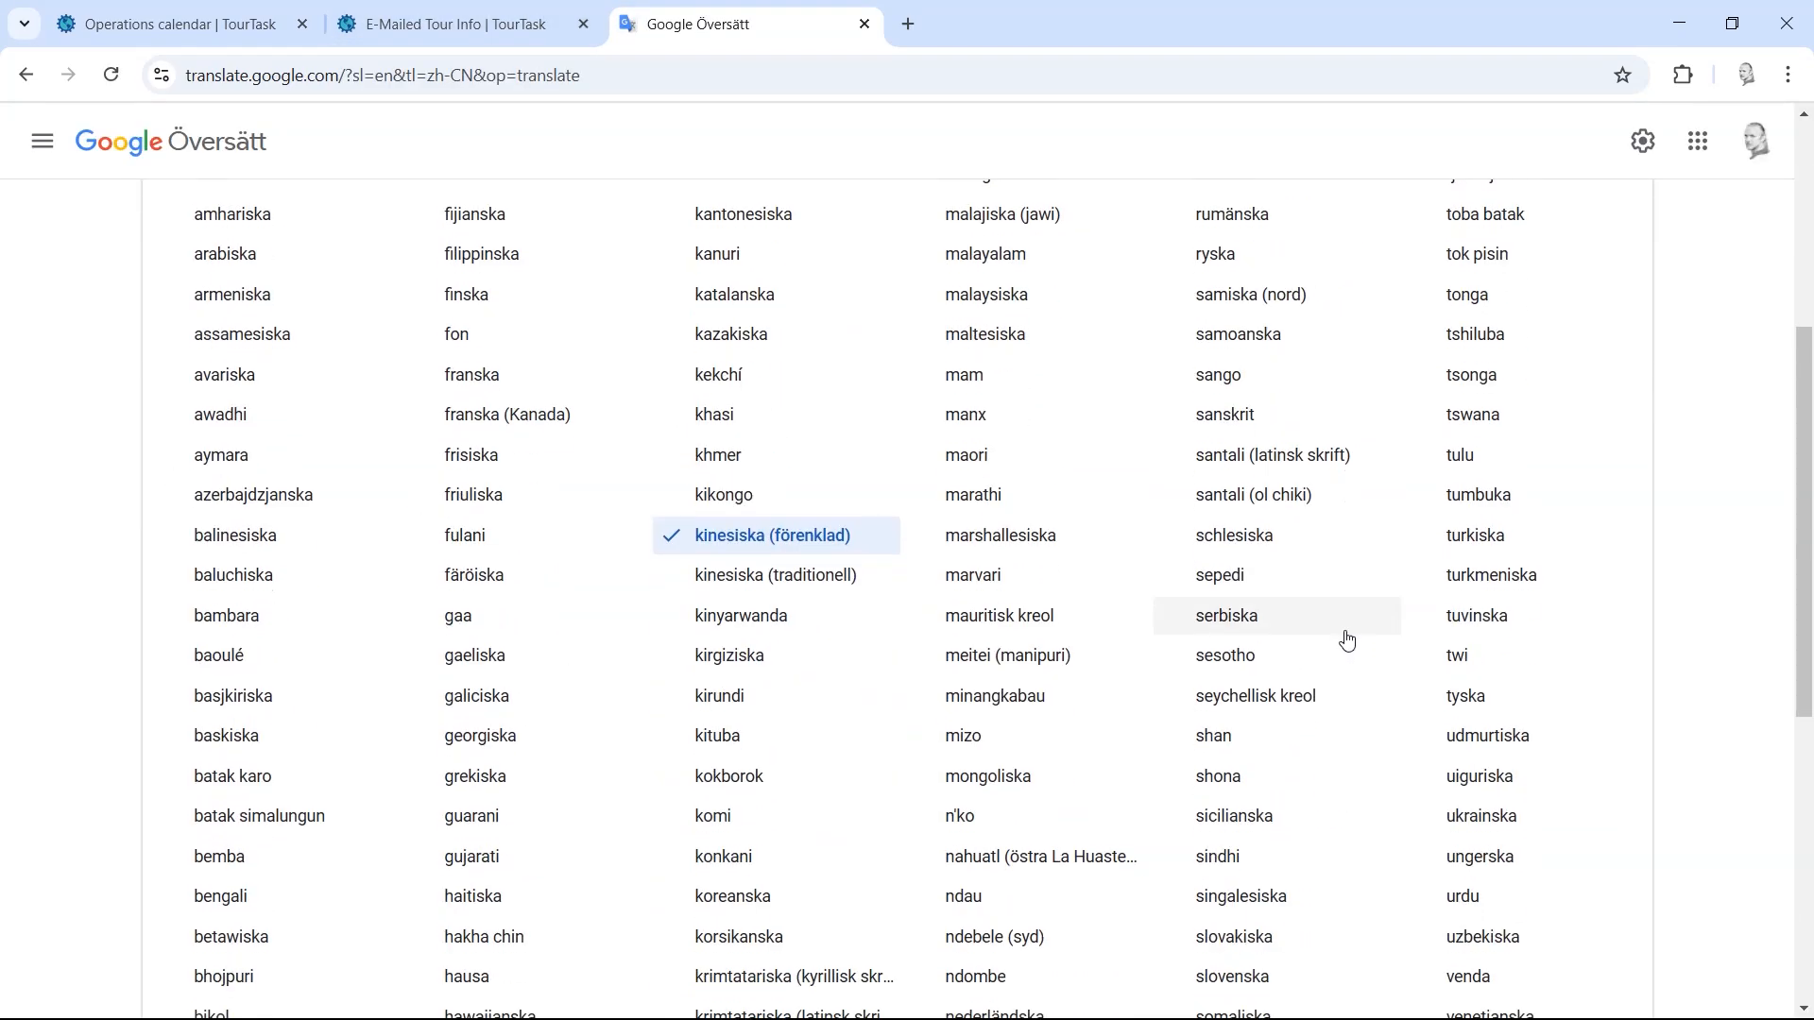
scroll(1266, 612, "down", 1)
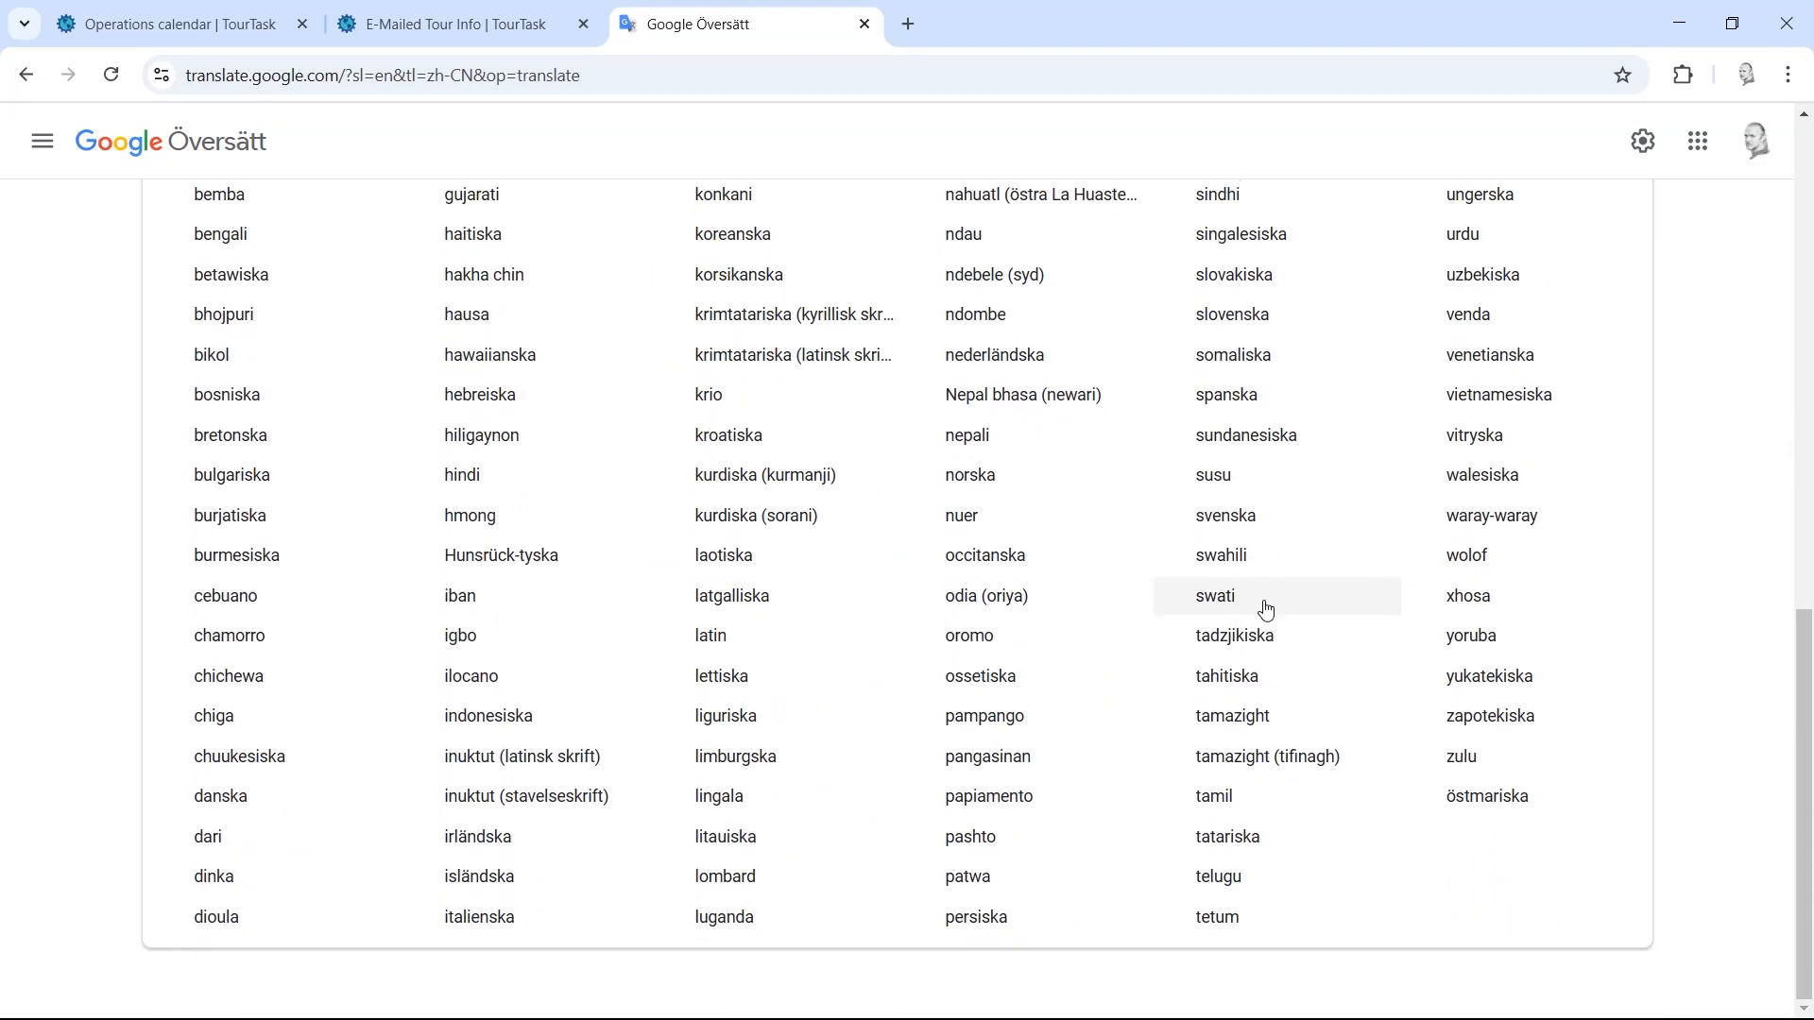
scroll(1266, 612, "up", 11)
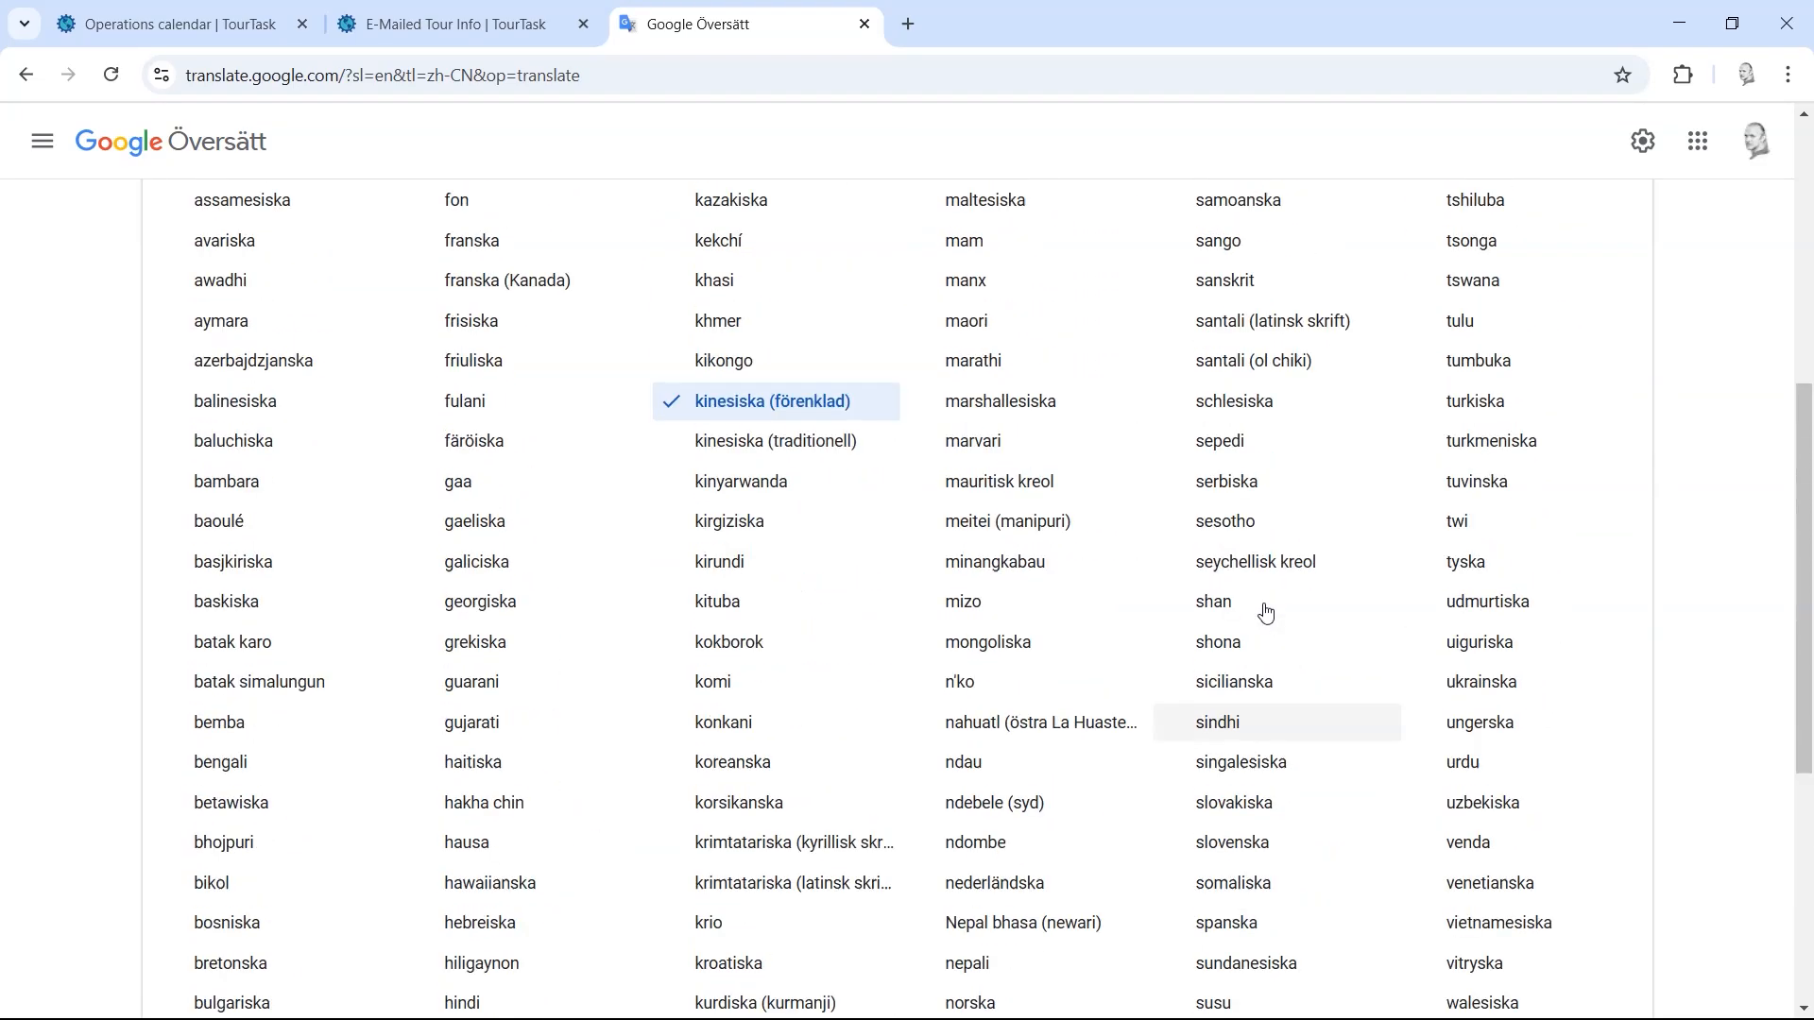
scroll(1265, 612, "down", 6)
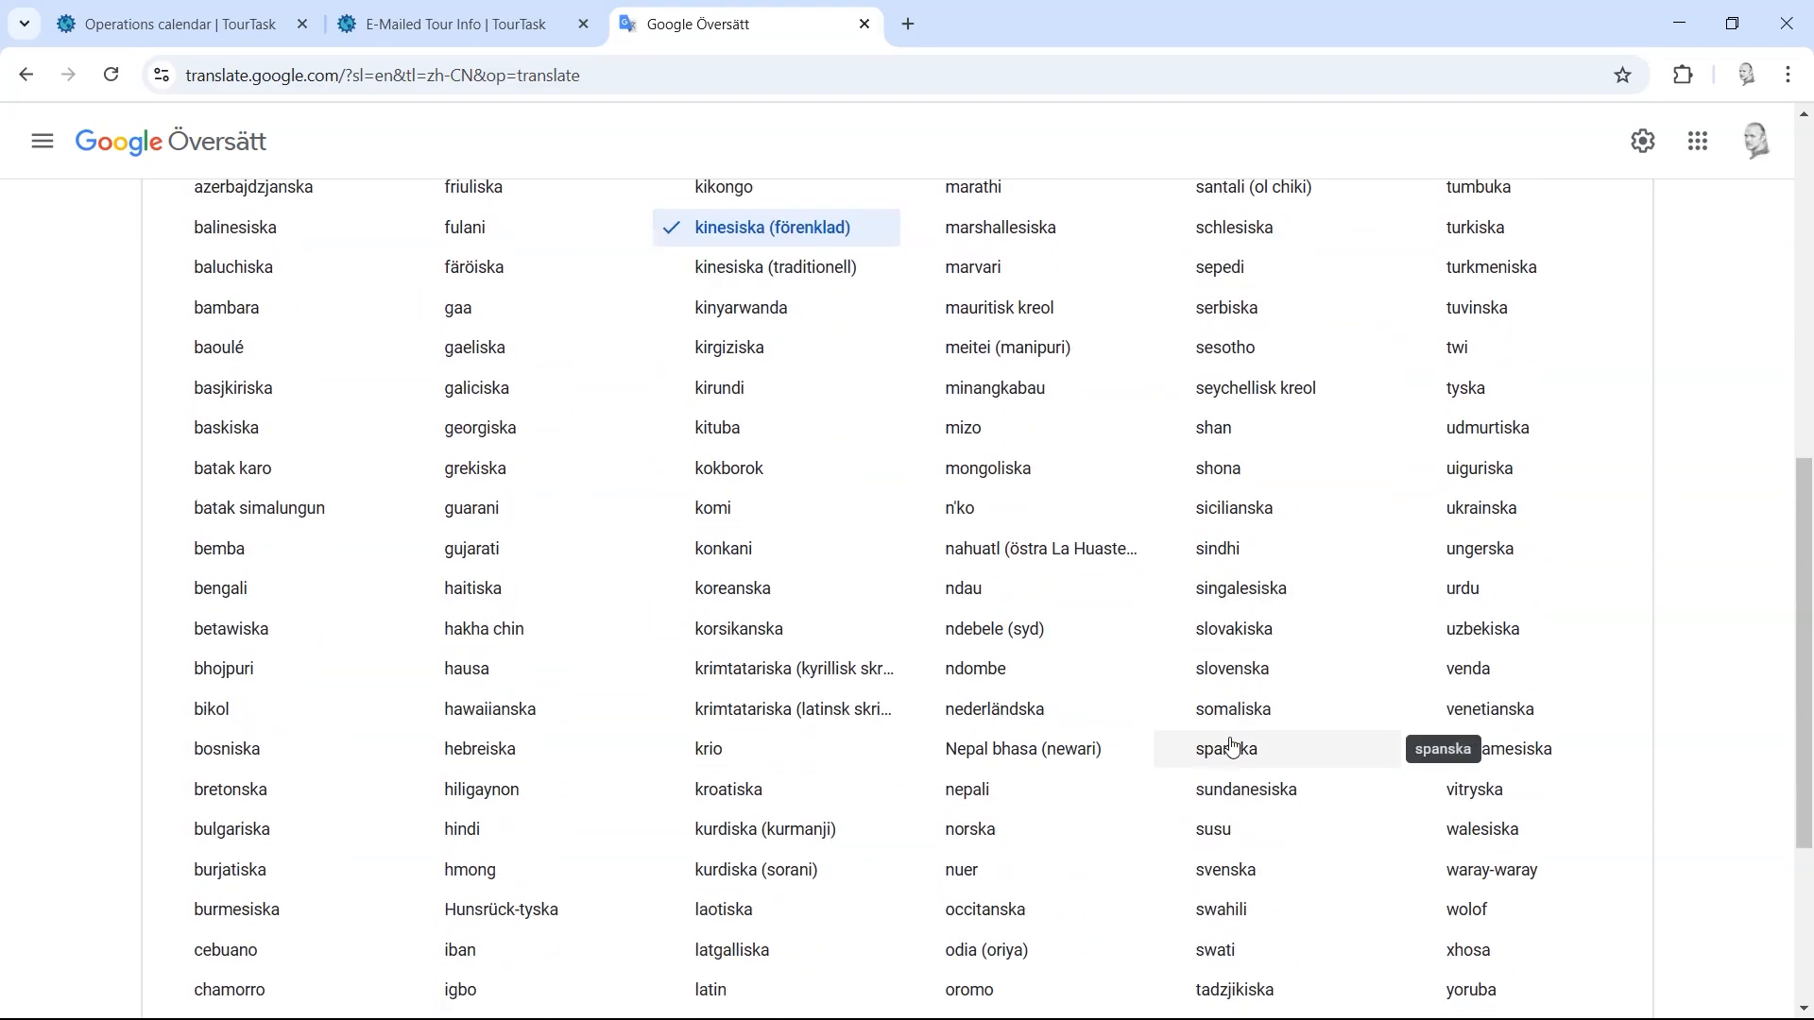
left_click(1261, 746)
Step: Copy the English ticket note from TourTask into the translator
left_click(429, 24)
key("ctrl+a")
key("ctrl+c")
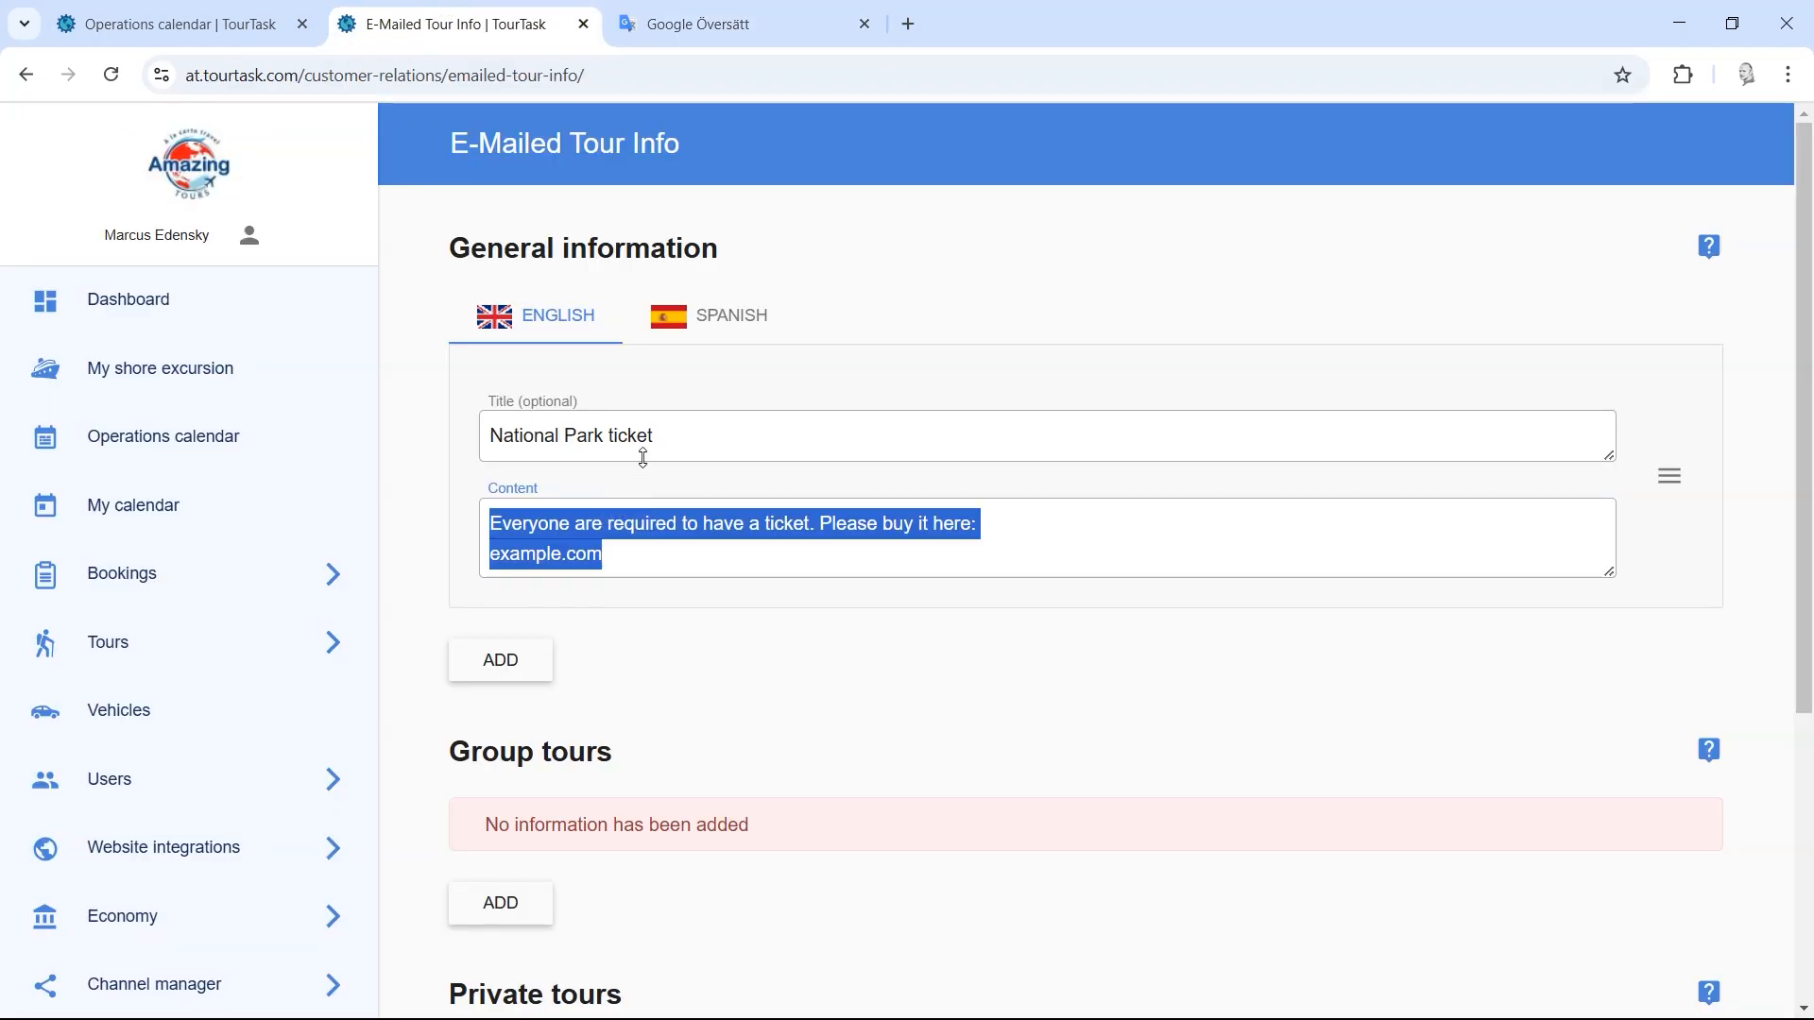
left_click(695, 17)
key("ctrl+v")
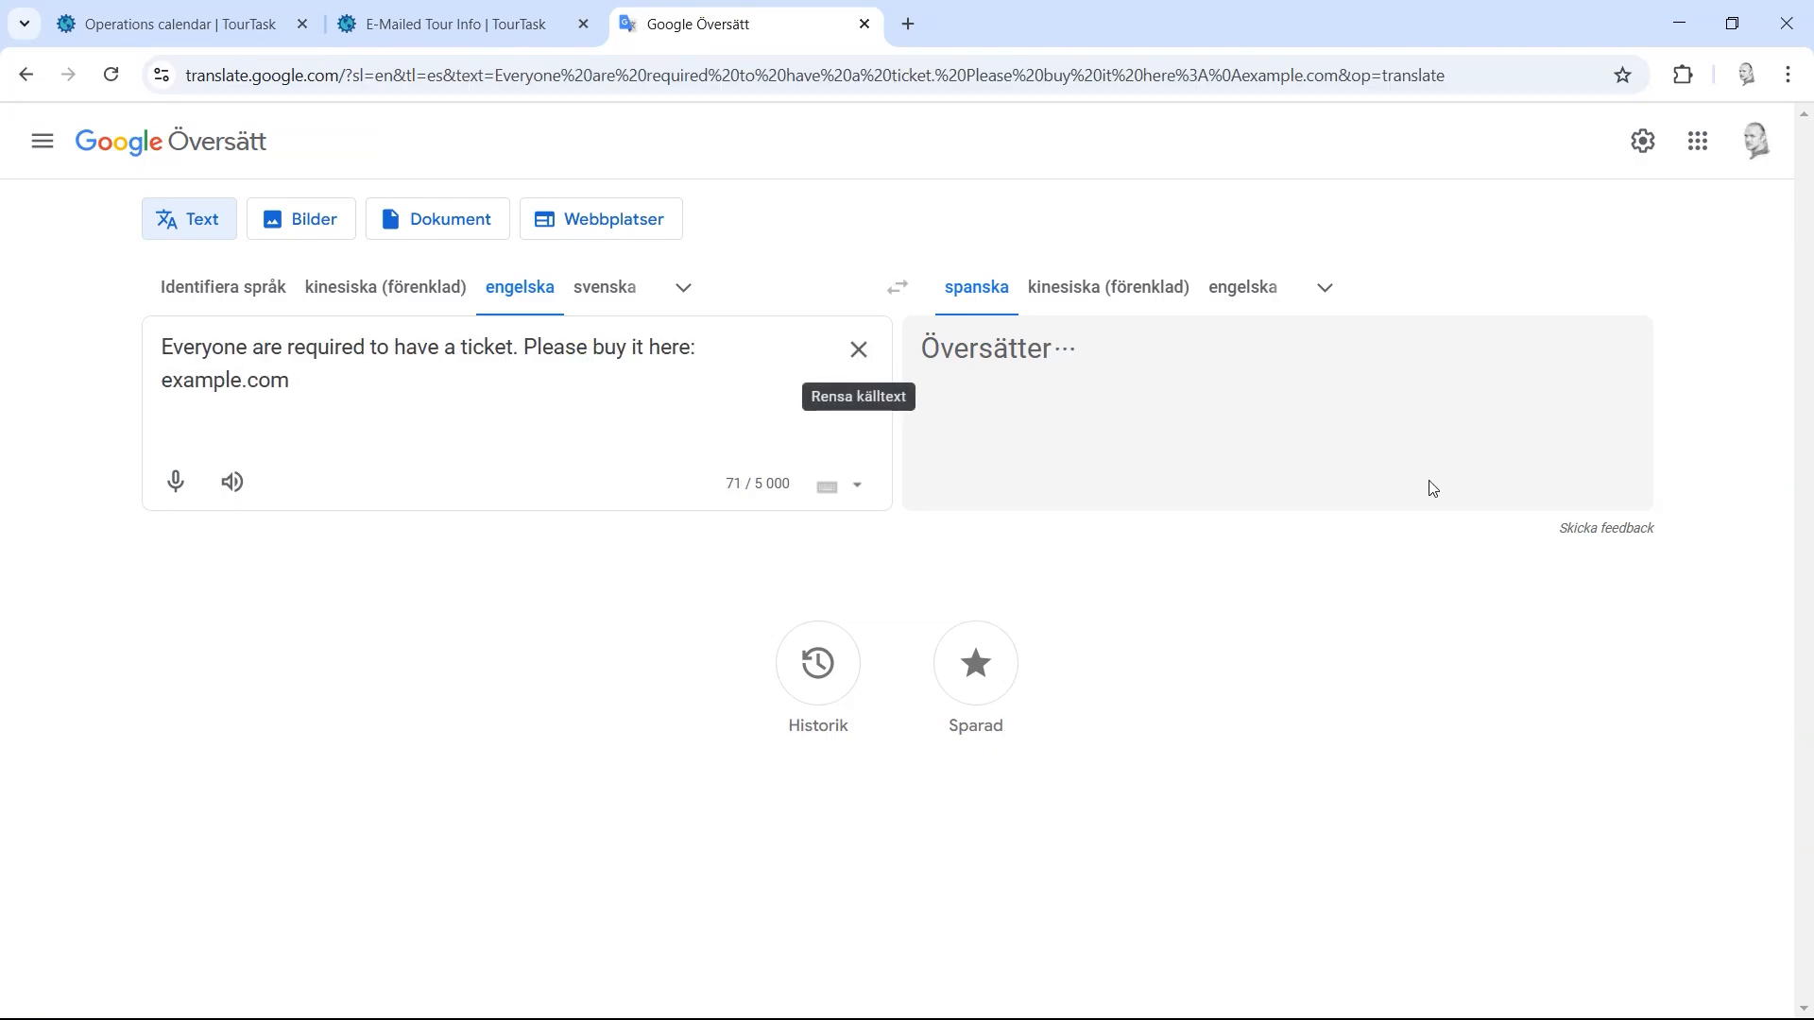
Step: Paste the Spanish translation into the entry's Spanish content and title it 'Ticket al parque nacional'
left_click(1506, 483)
left_click(444, 24)
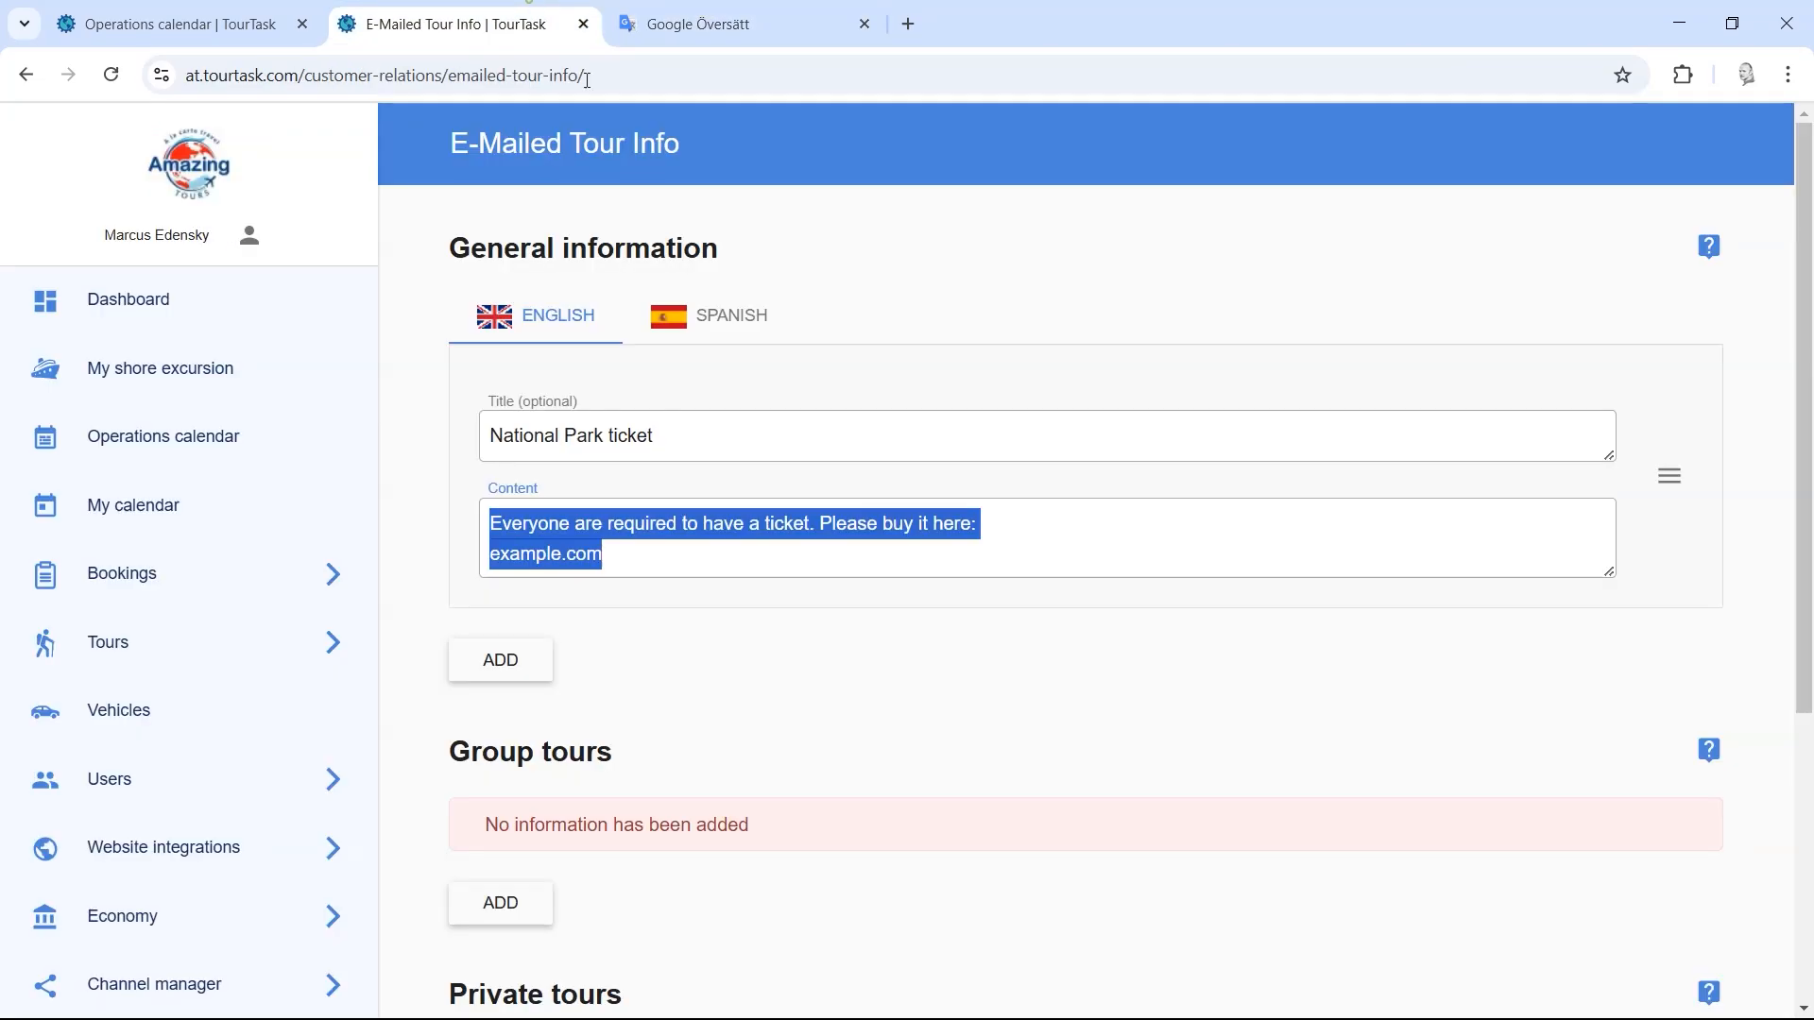
left_click(723, 317)
left_click(727, 511)
key("ctrl+v")
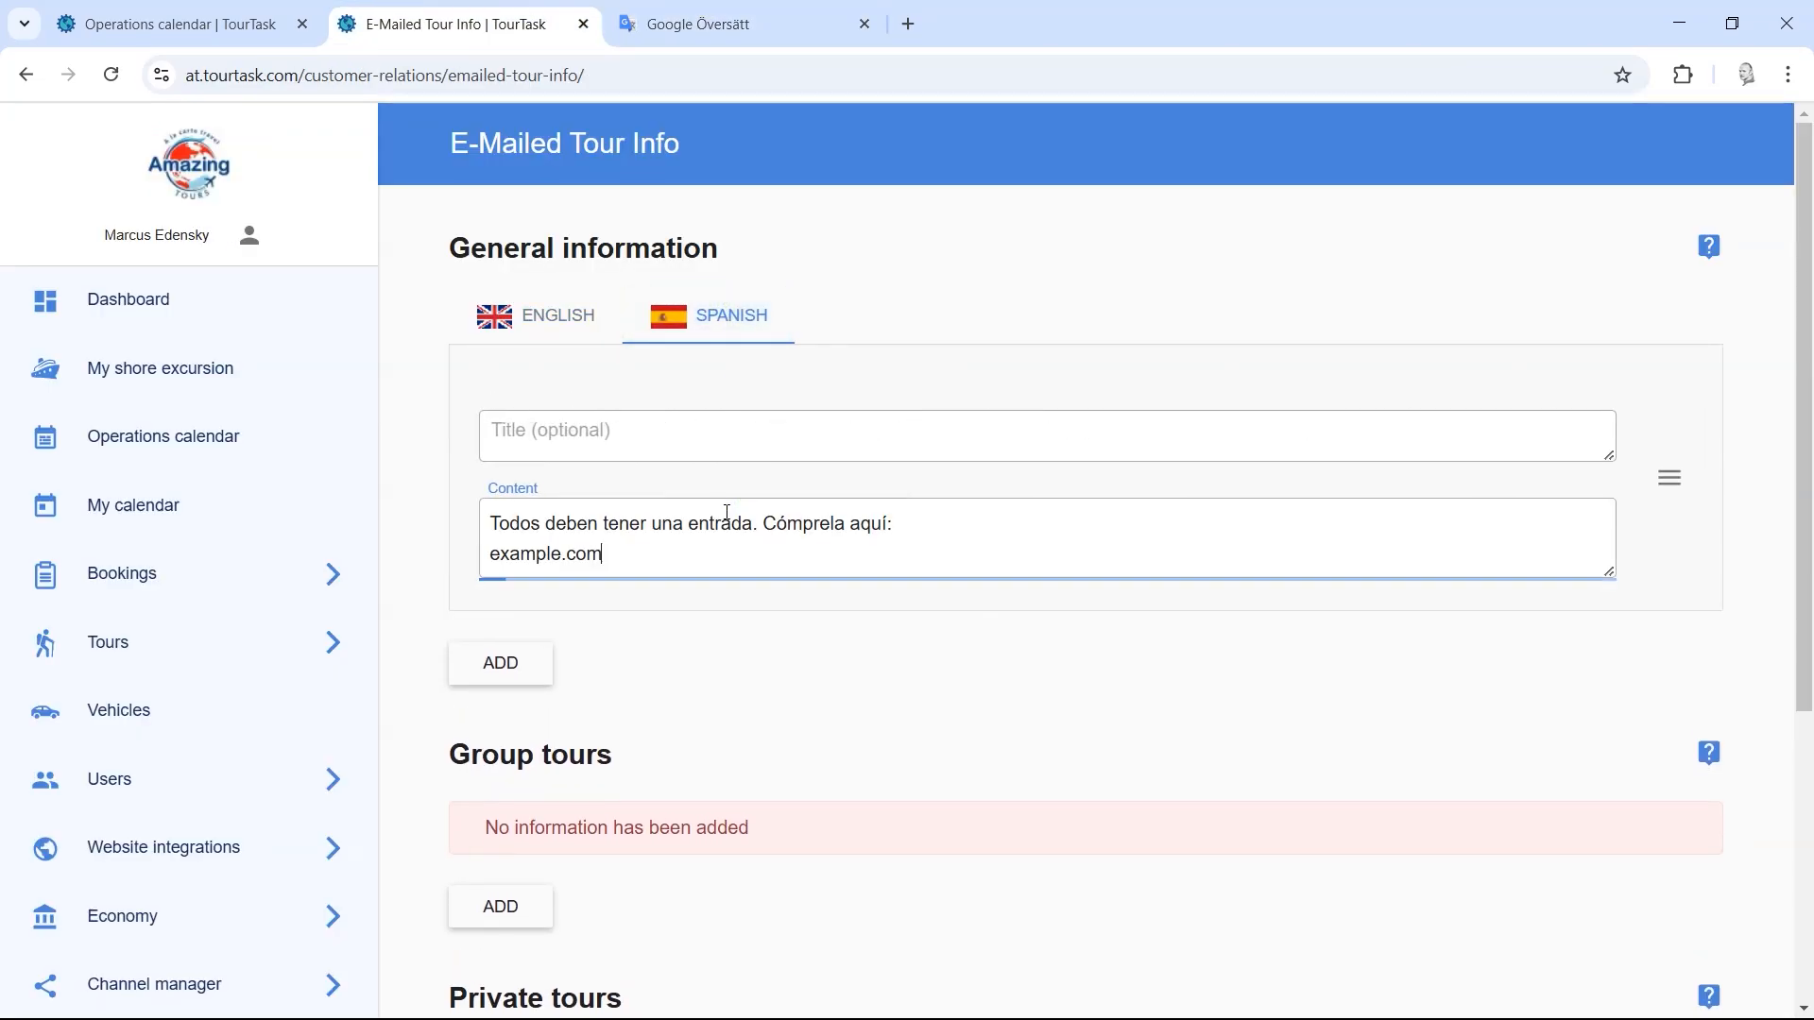
left_click(613, 444)
type("T")
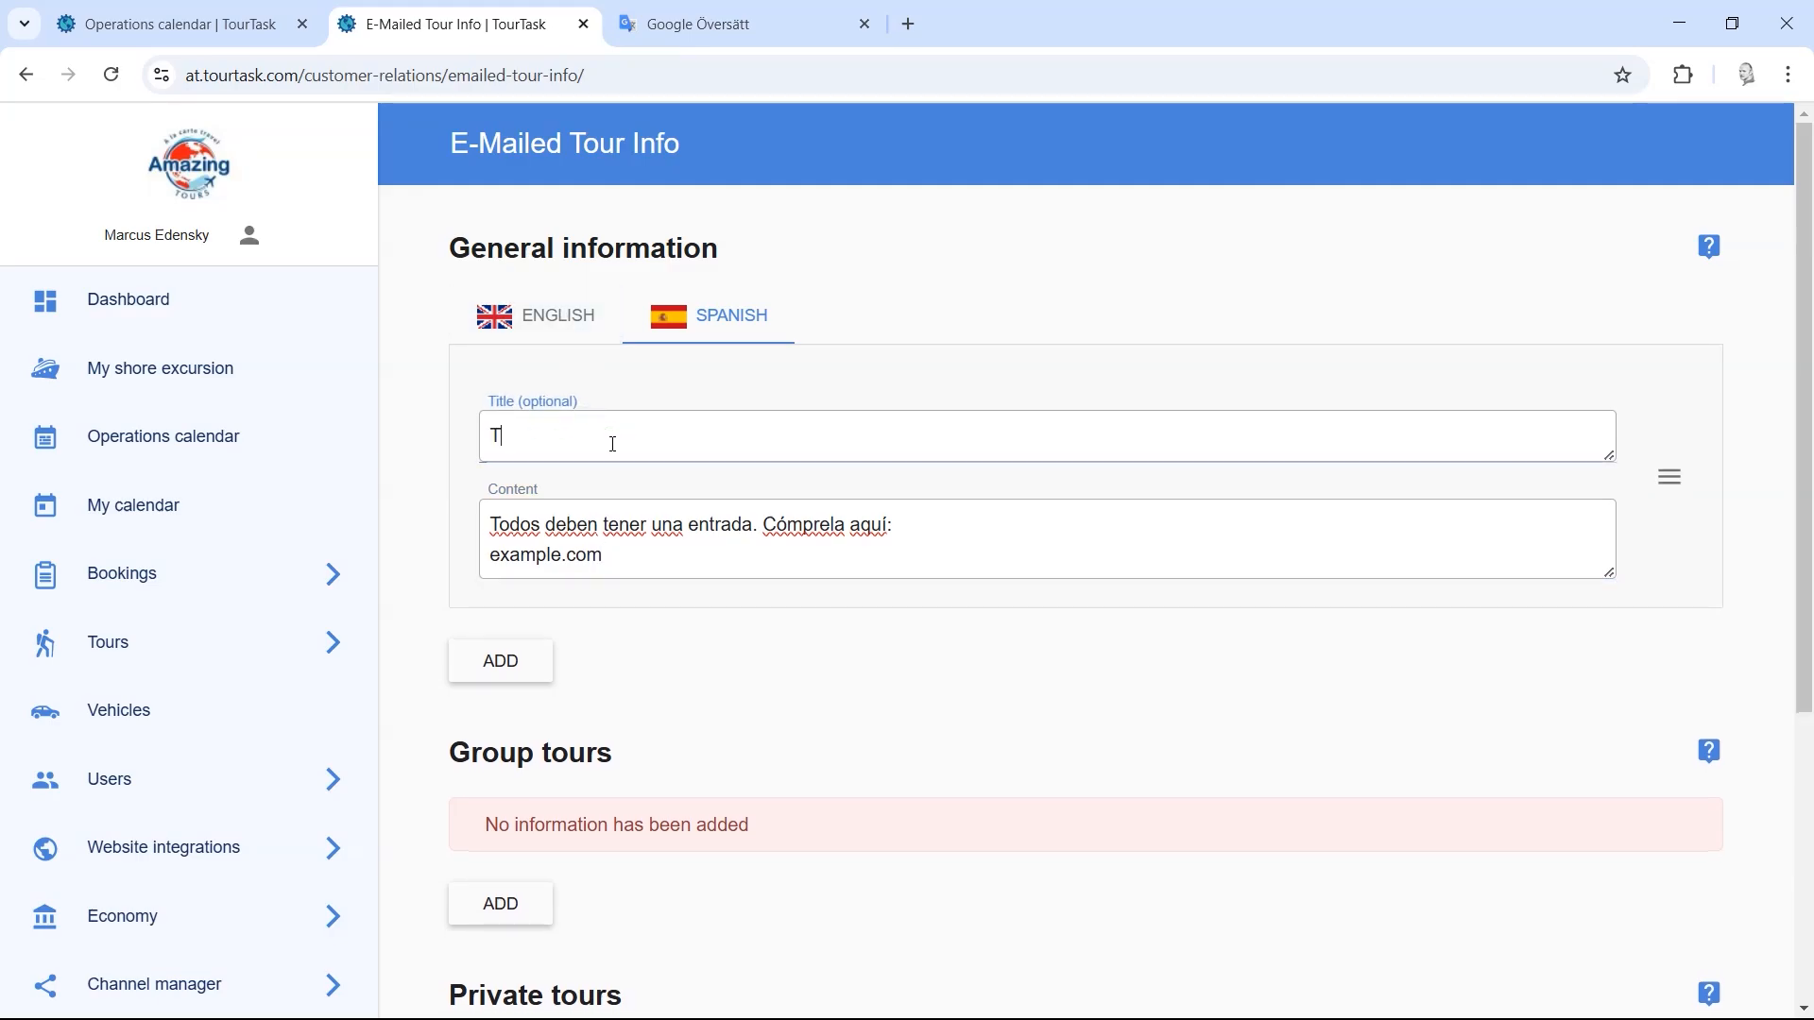
type("icket al parq")
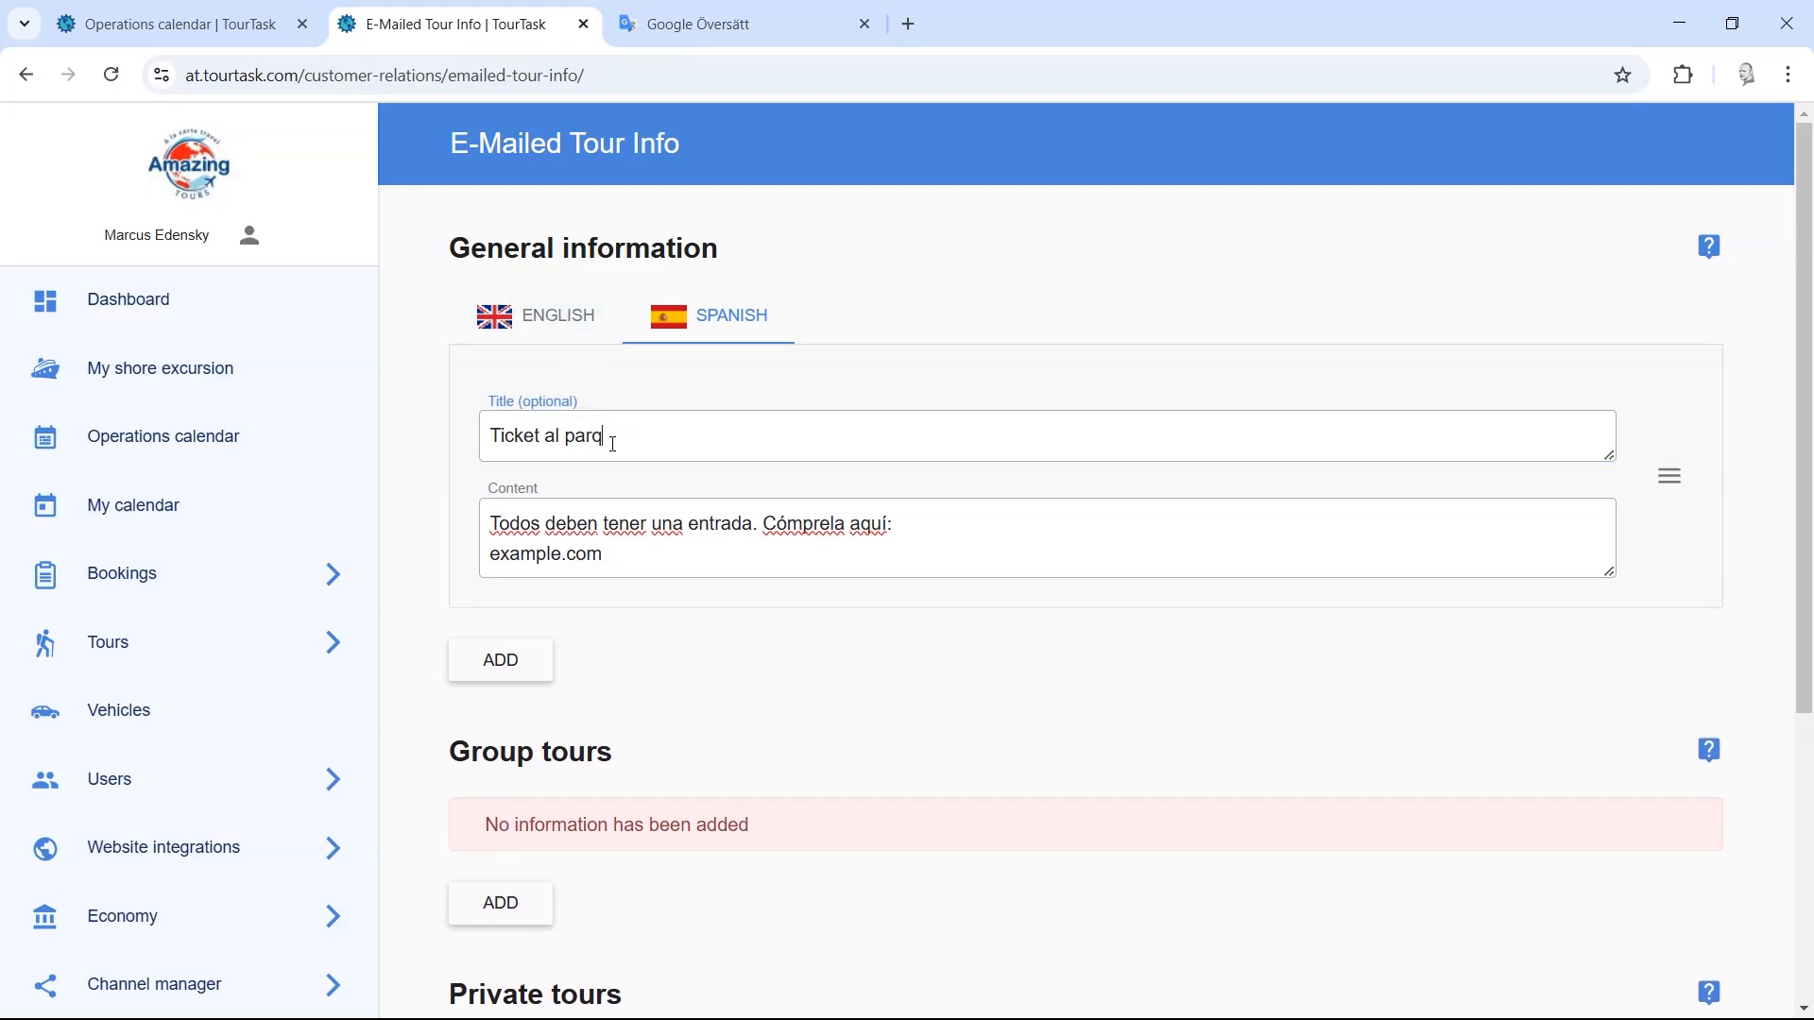
type("ue nacional")
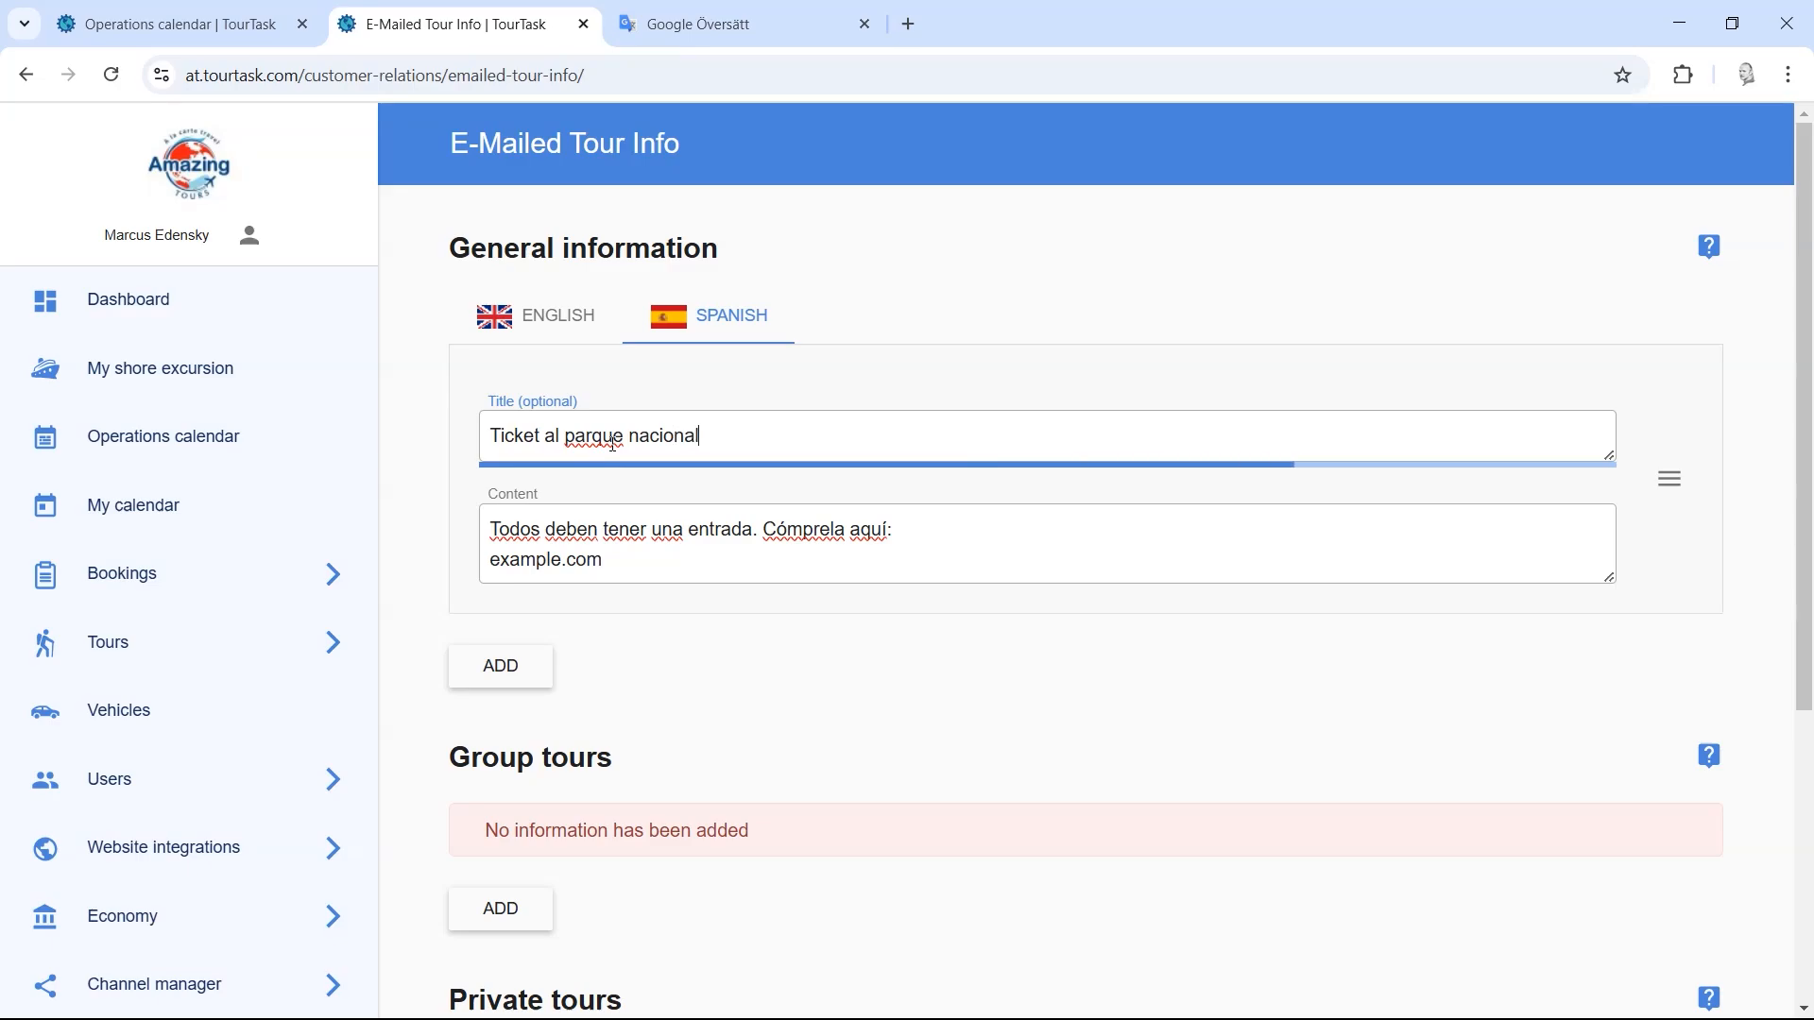
left_click_drag(1804, 385, 1803, 673)
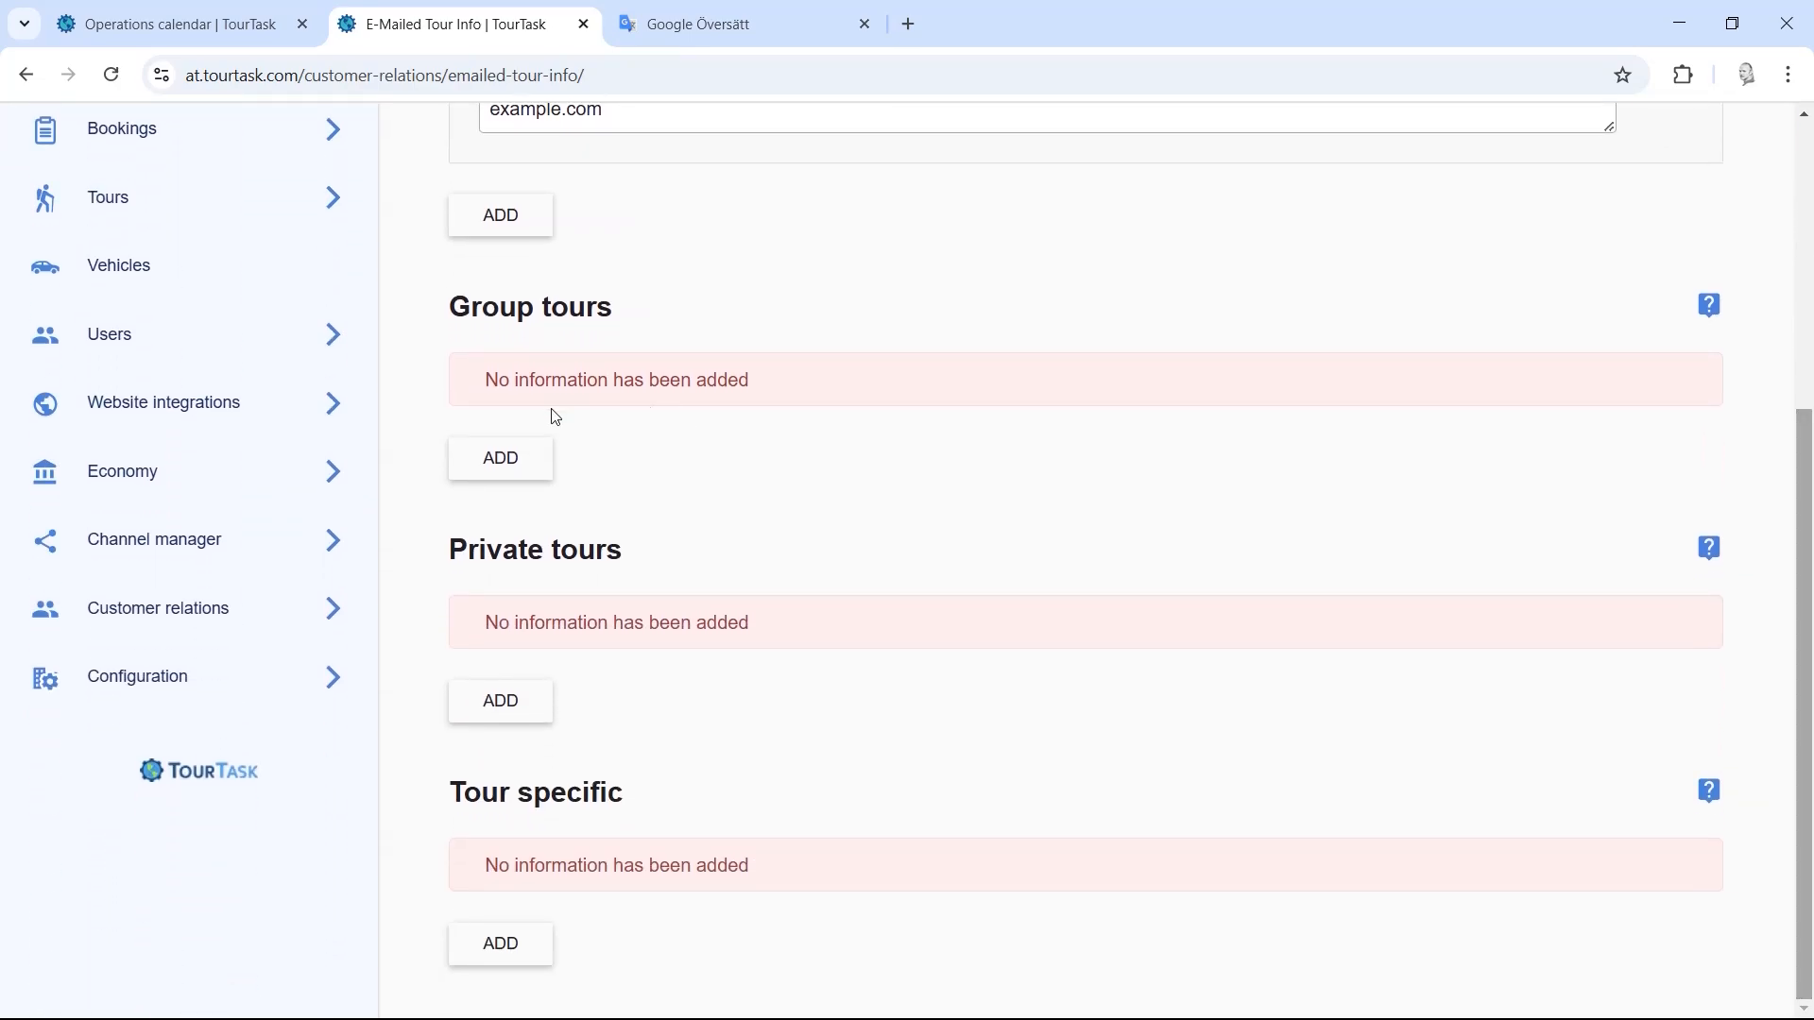
Step: Point out the empty Group tours notice, then add and remove a blank Group tours entry
mouse_move(481, 383)
left_mouse_down()
mouse_move(805, 380)
mouse_move(486, 388)
left_mouse_up()
left_click(826, 385)
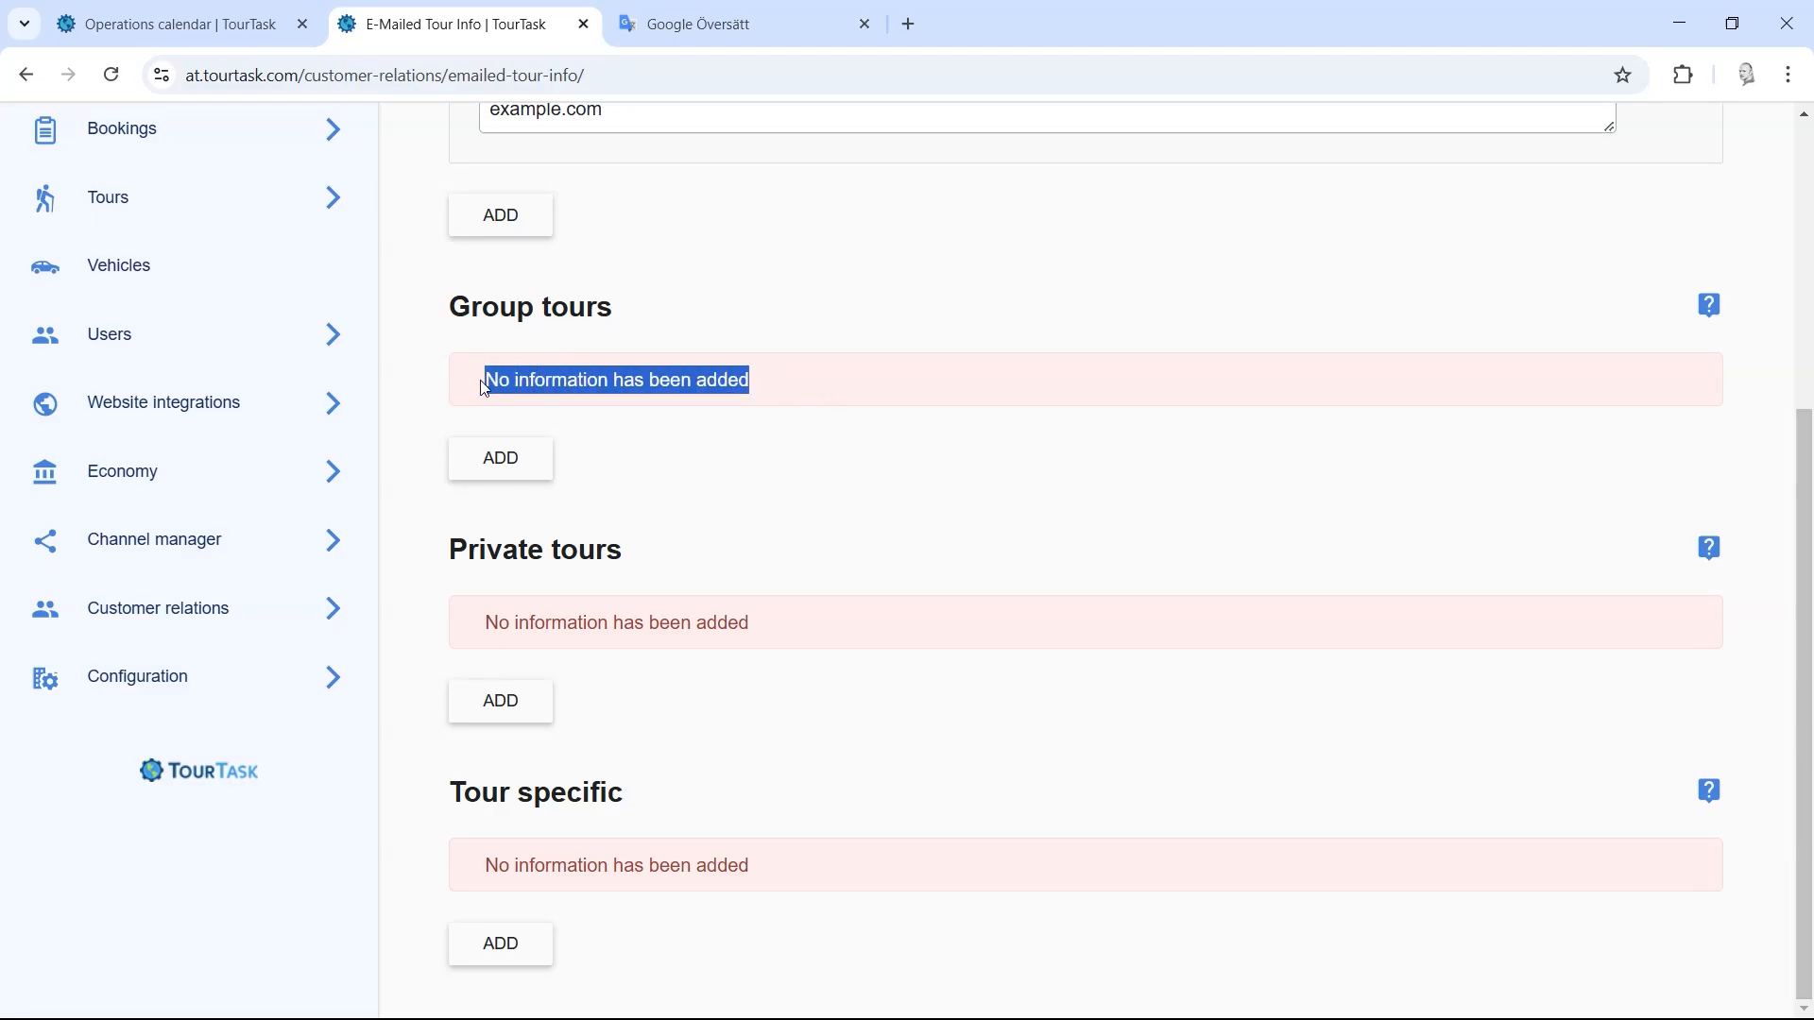
left_click(669, 355)
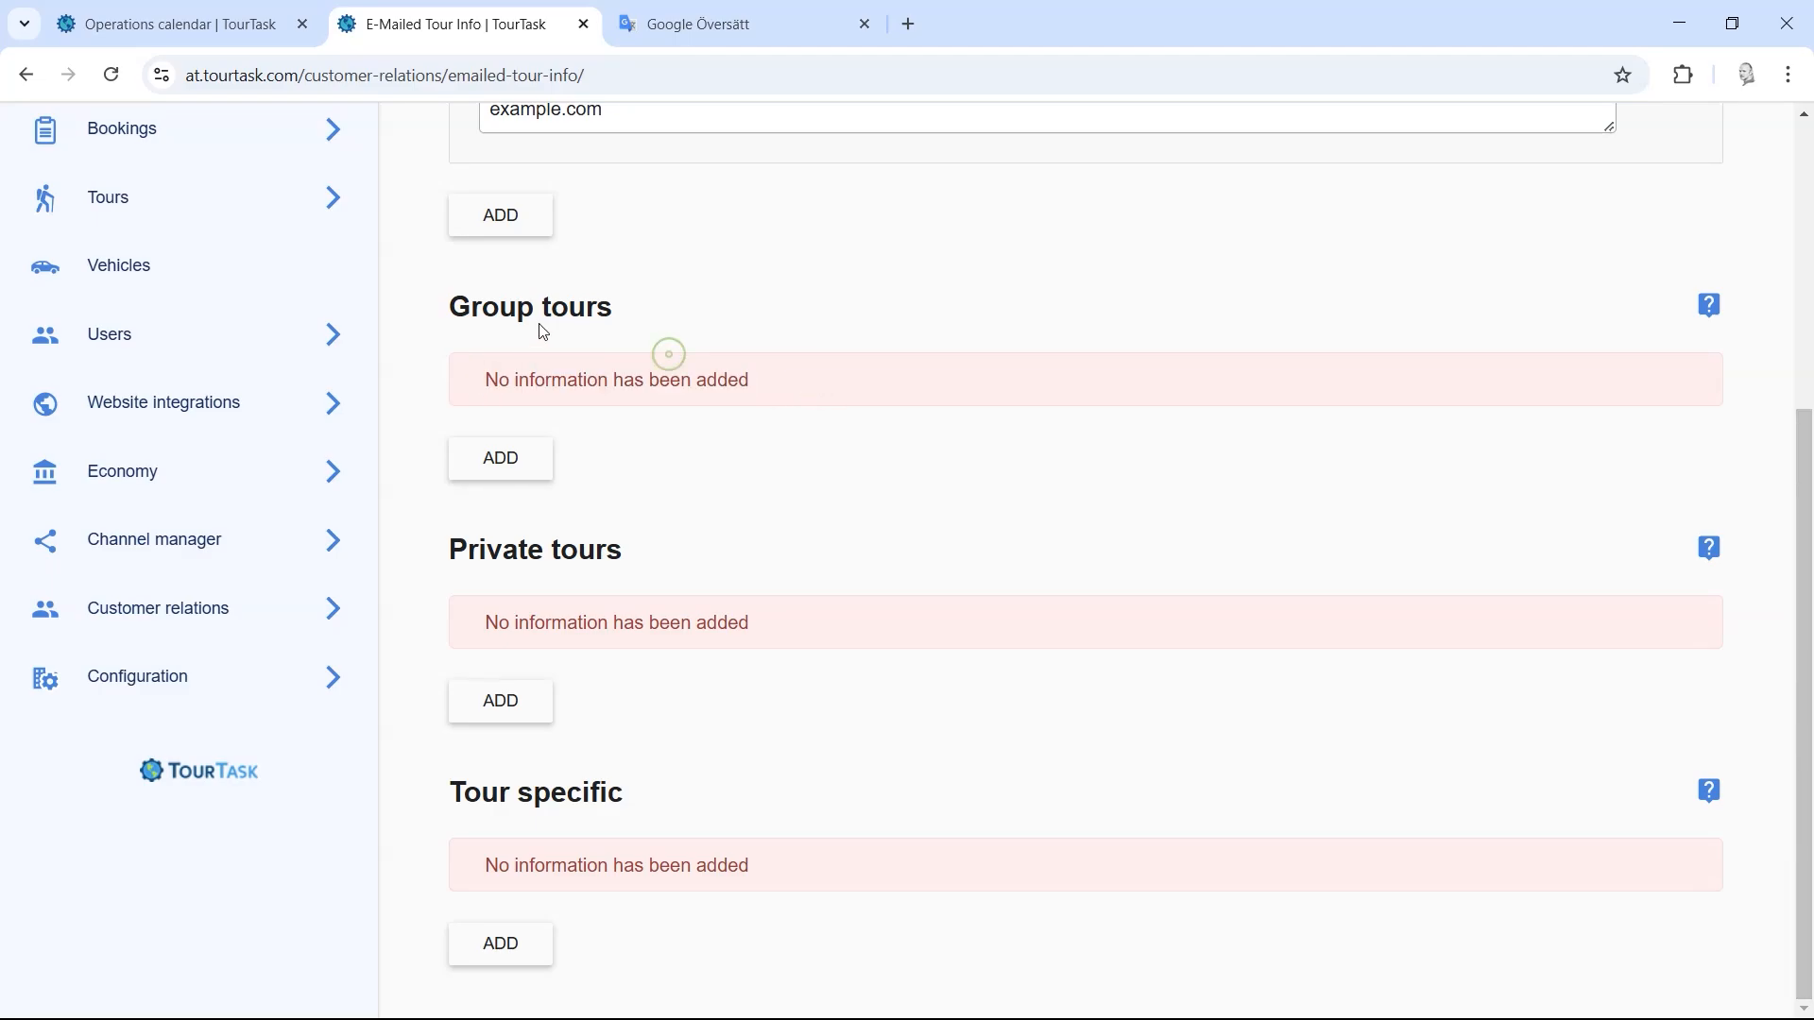
left_click(509, 464)
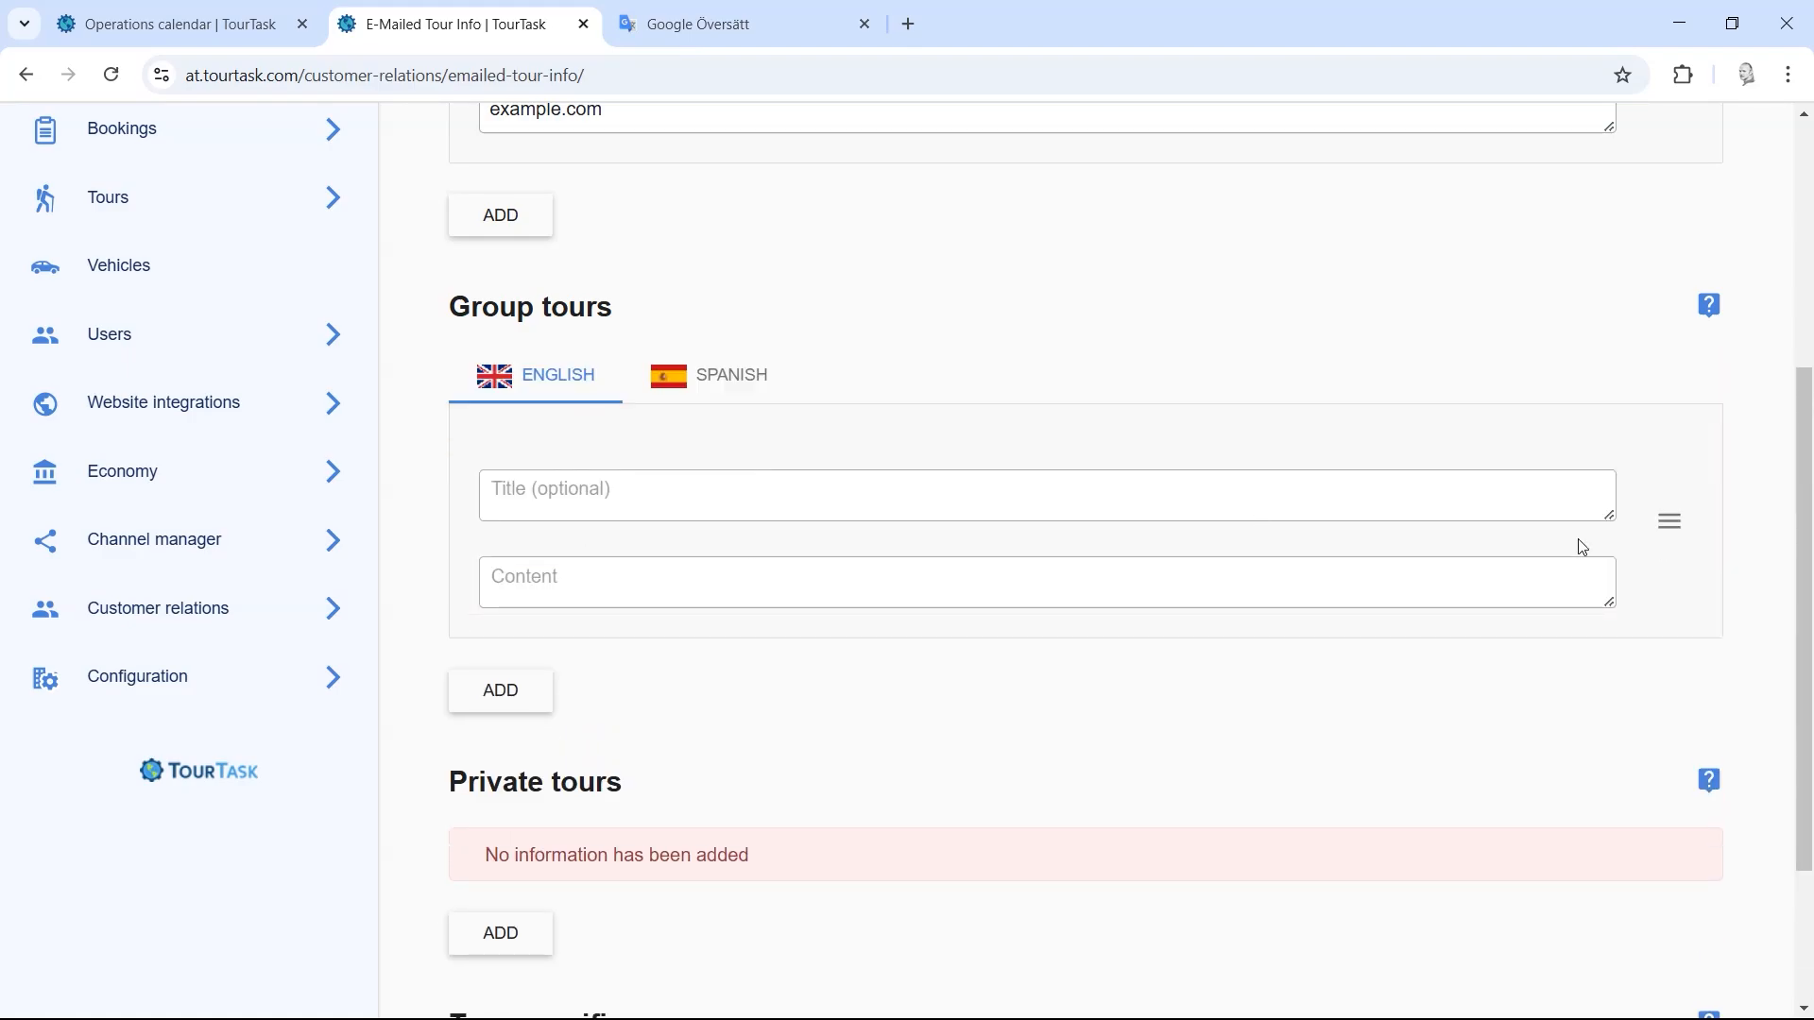
left_click(1686, 528)
left_click(1691, 529)
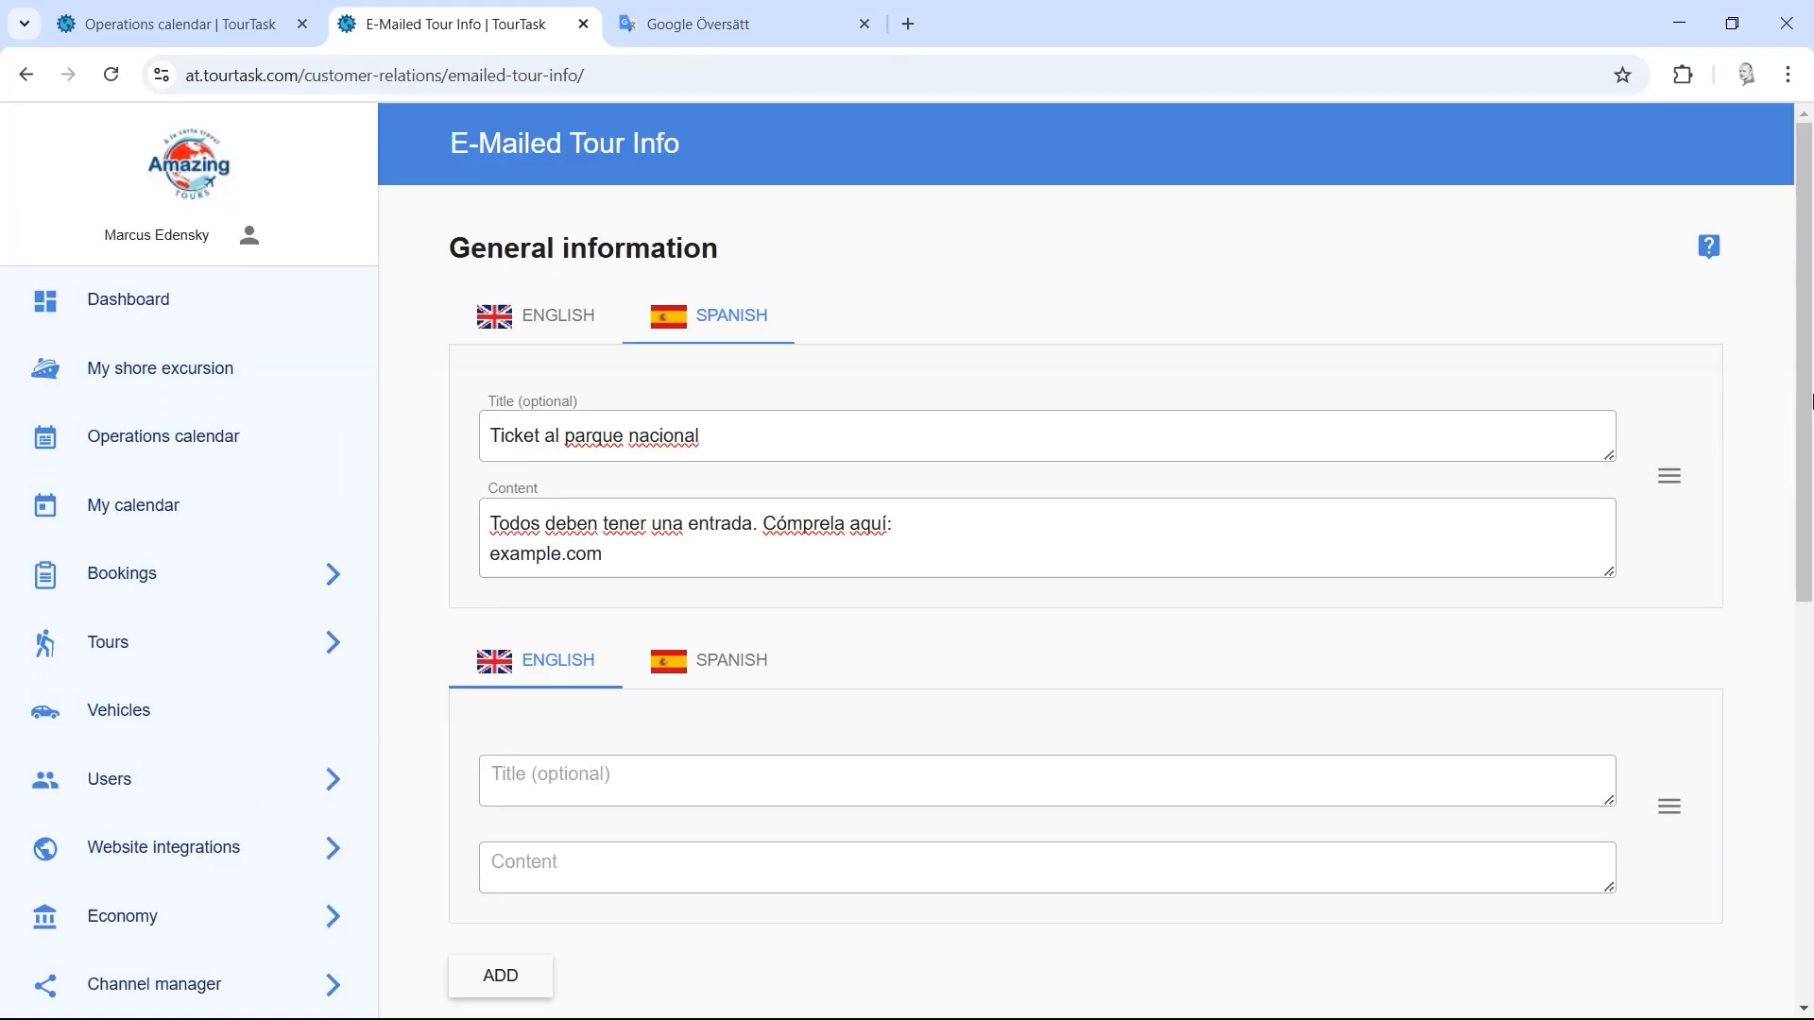
Step: Delete the empty second General information entry
mouse_move(1811, 402)
left_mouse_down()
mouse_move(1812, 554)
mouse_move(1812, 436)
left_mouse_up()
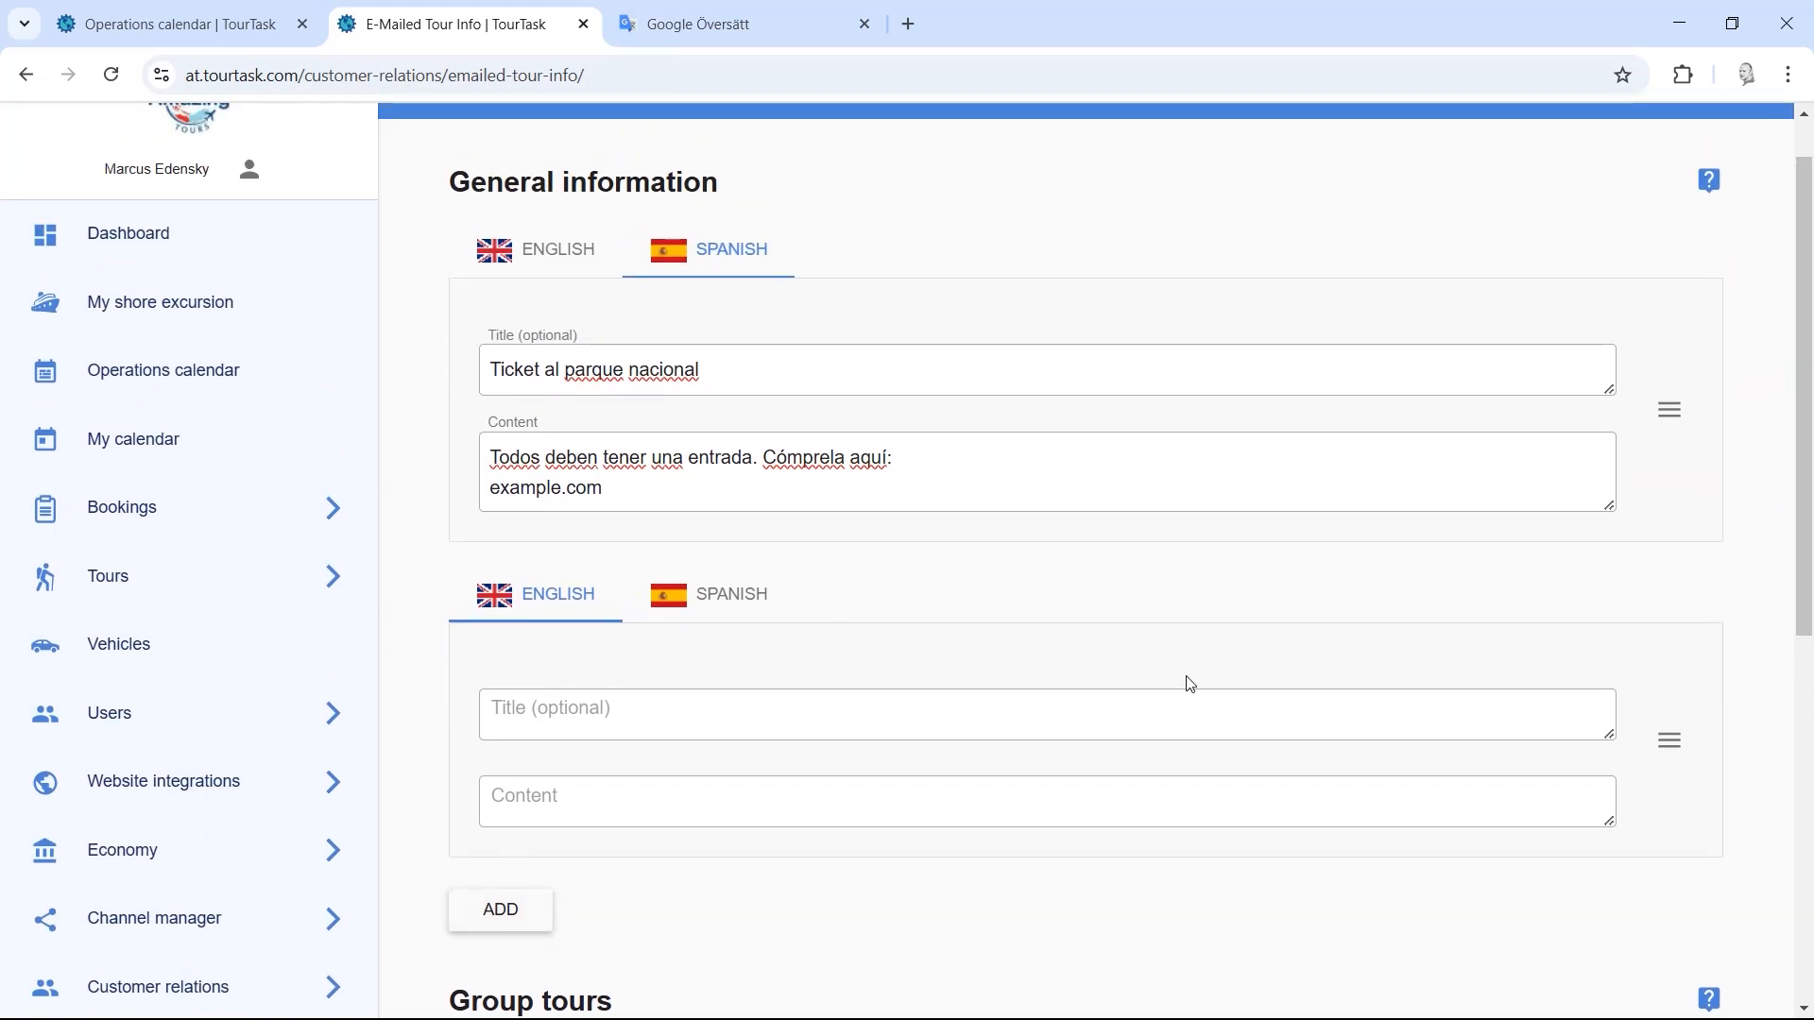
left_click(518, 709)
left_click(598, 805)
left_click(1669, 739)
left_click(1688, 753)
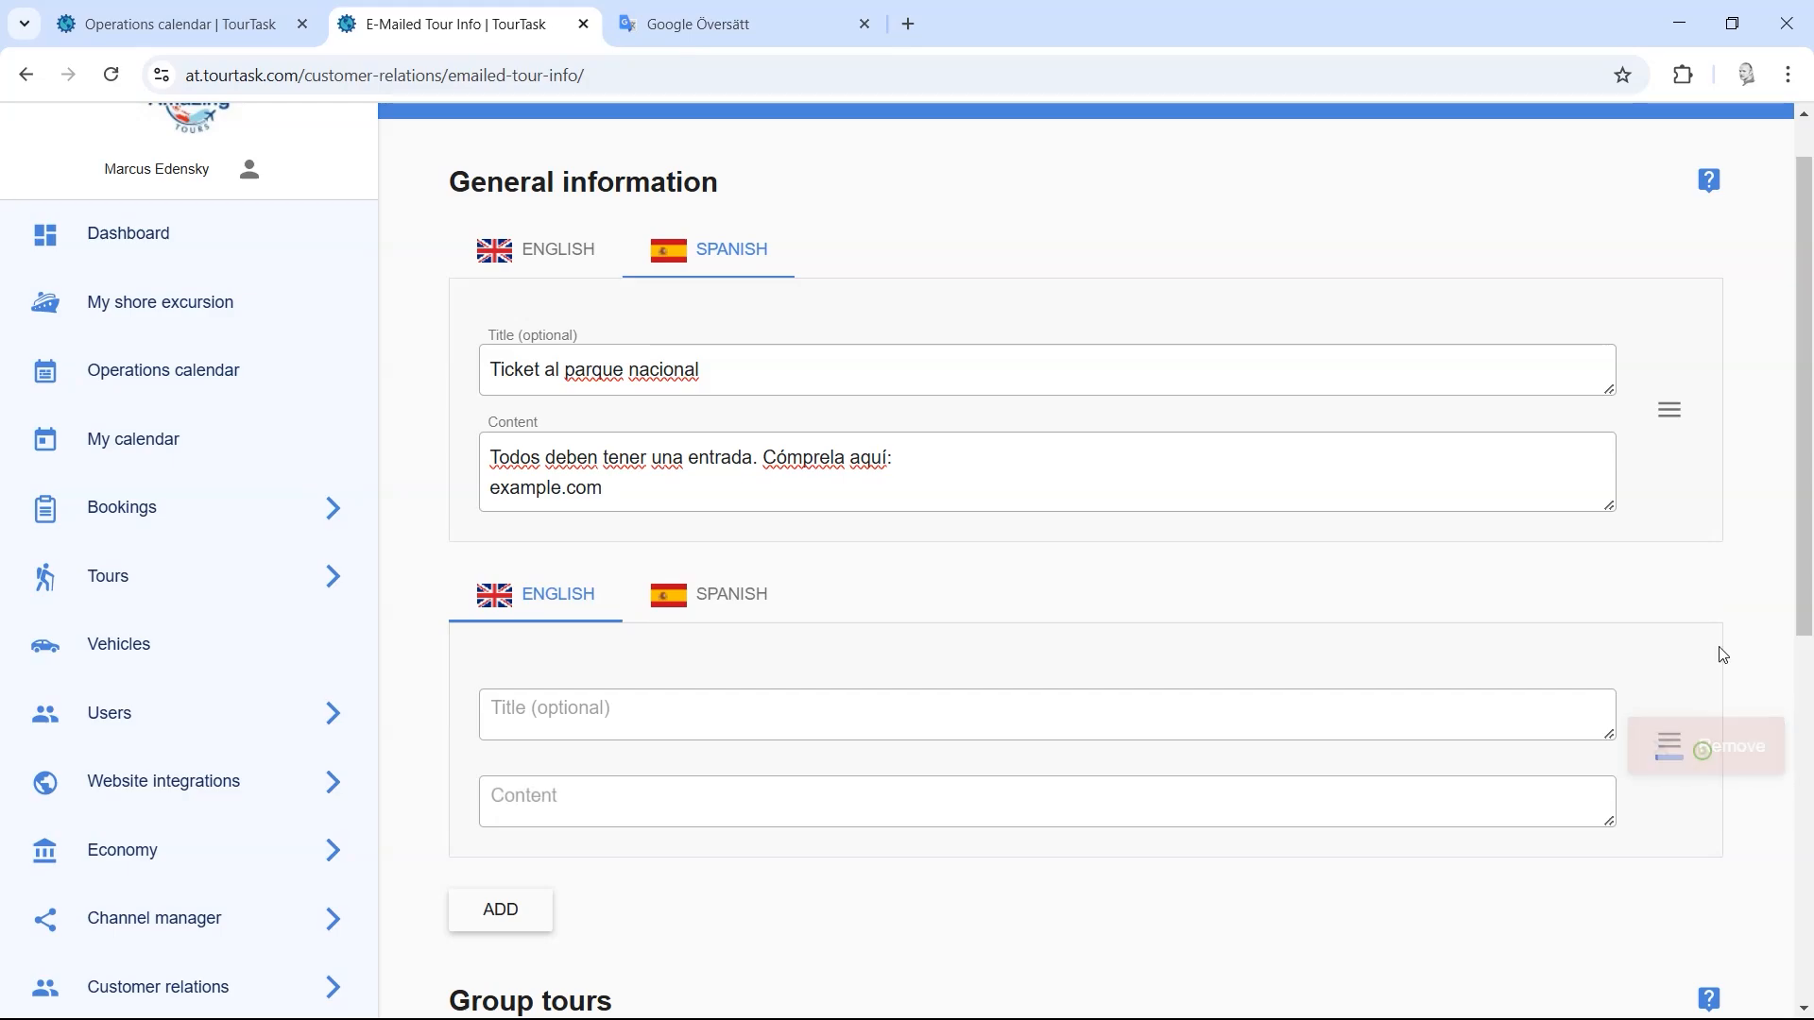
Step: Highlight the Group tours heading and its 'No information has been added' notice, then clear the selection
scroll(1807, 380, "down", 4)
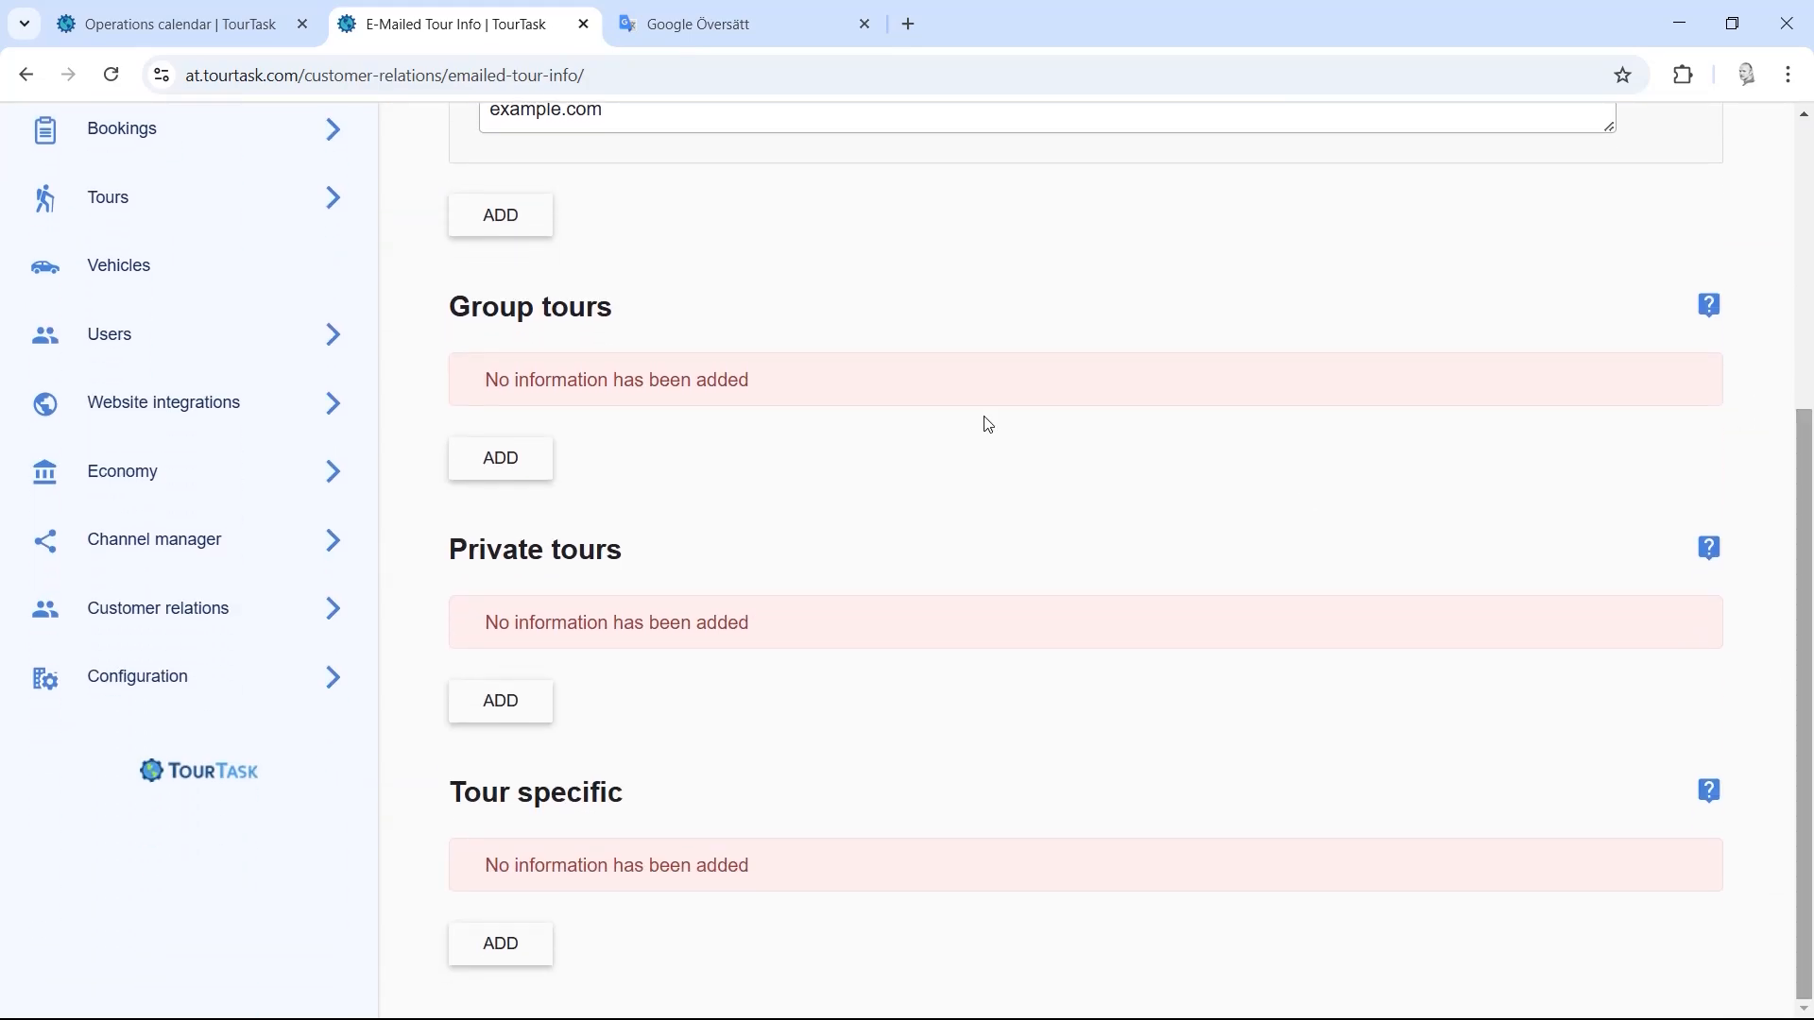
triple_click(645, 317)
left_click_drag(438, 308, 628, 311)
left_click(643, 310)
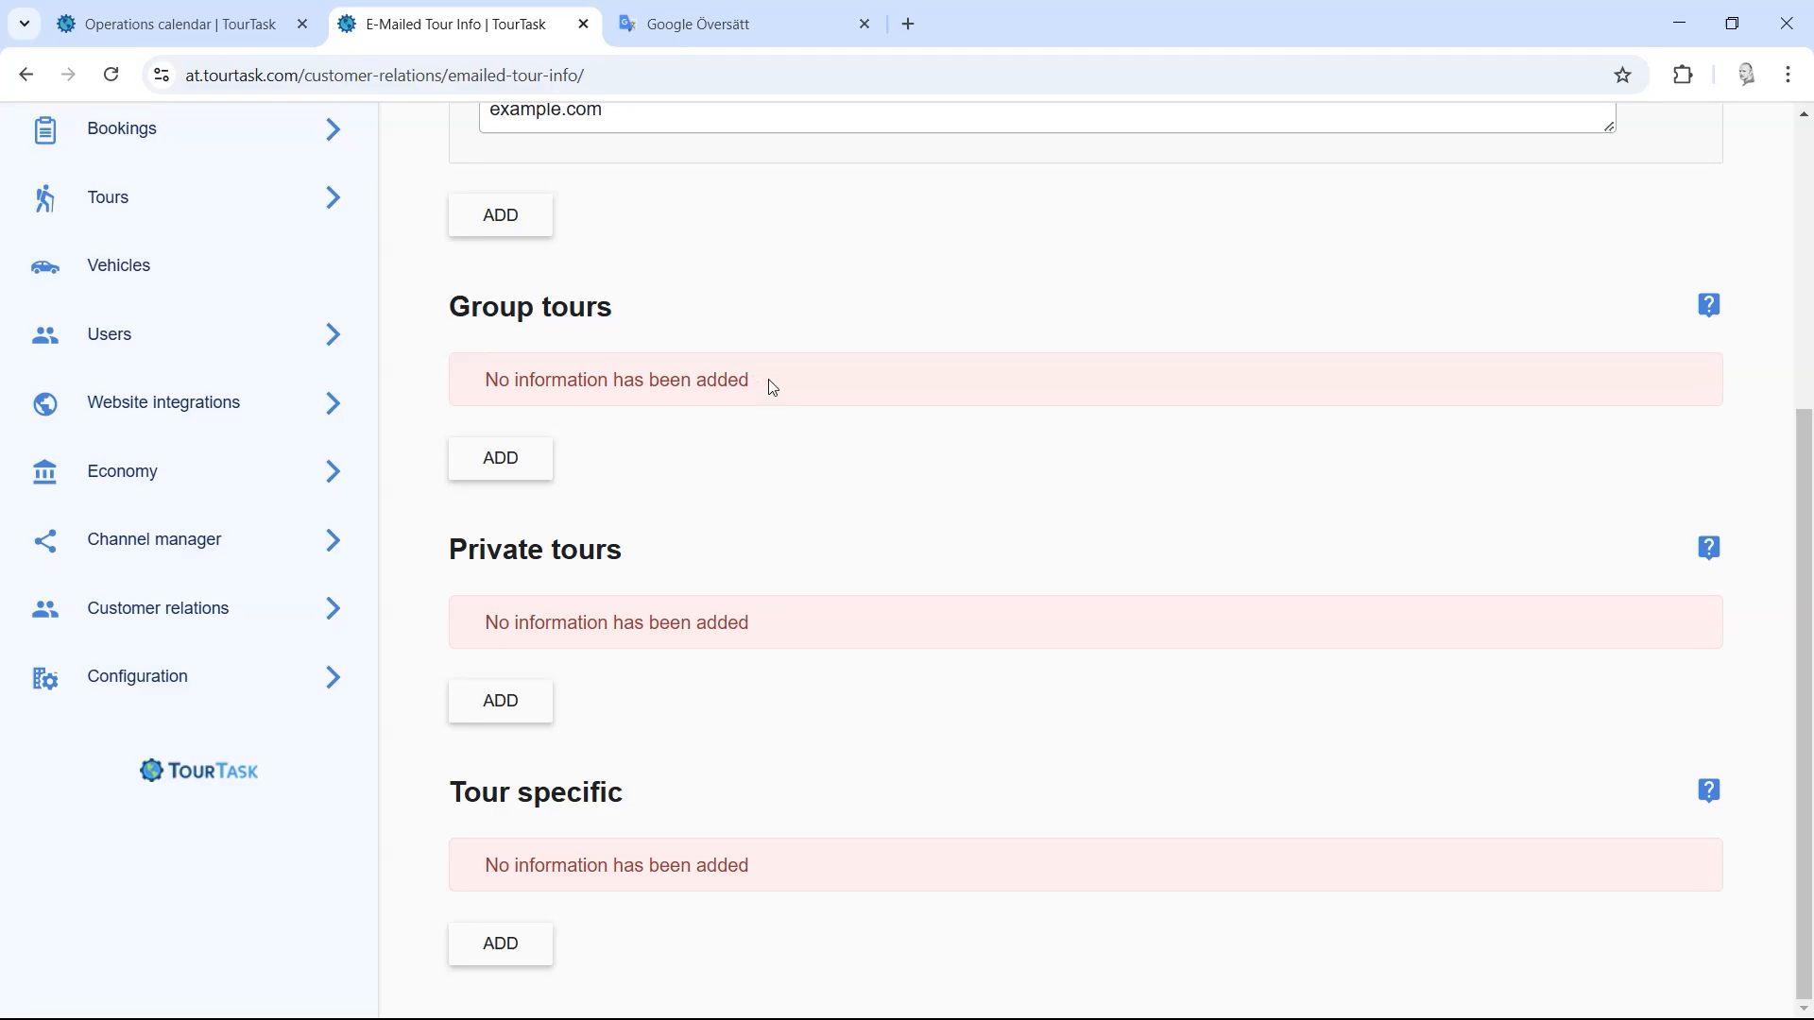
mouse_move(773, 388)
left_mouse_down()
mouse_move(465, 377)
mouse_move(796, 393)
left_mouse_up()
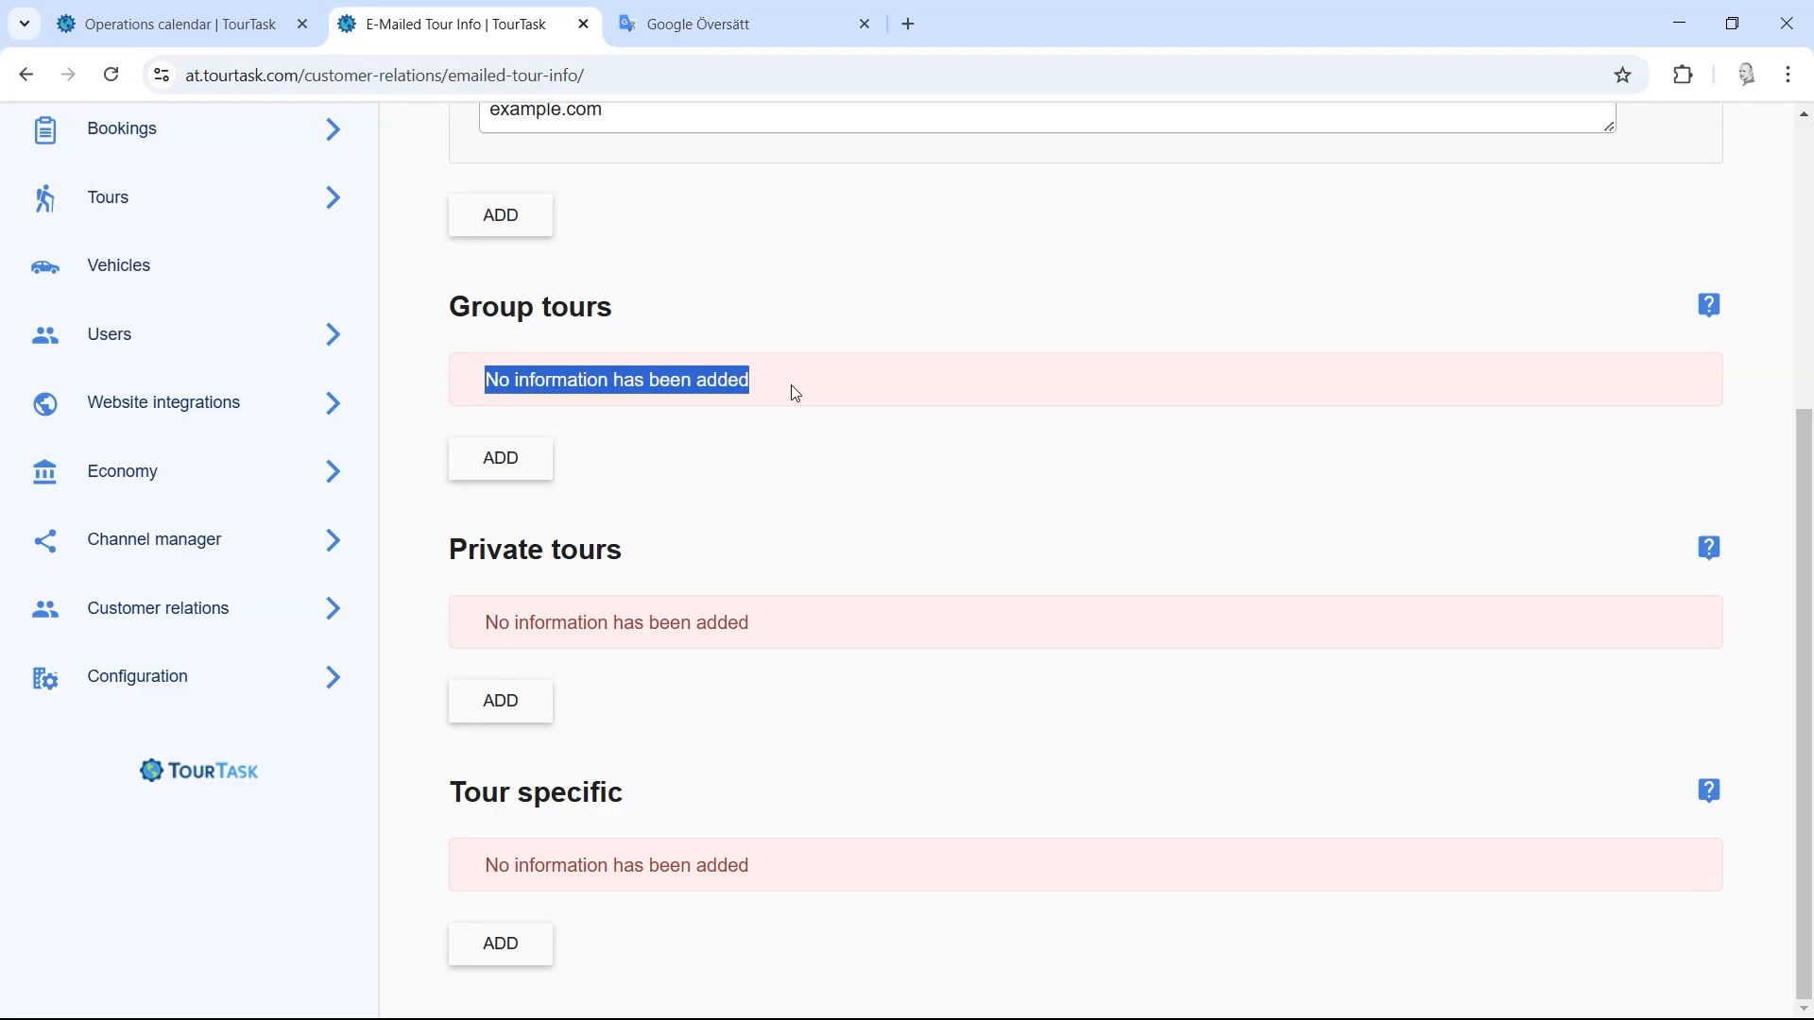
left_click(797, 393)
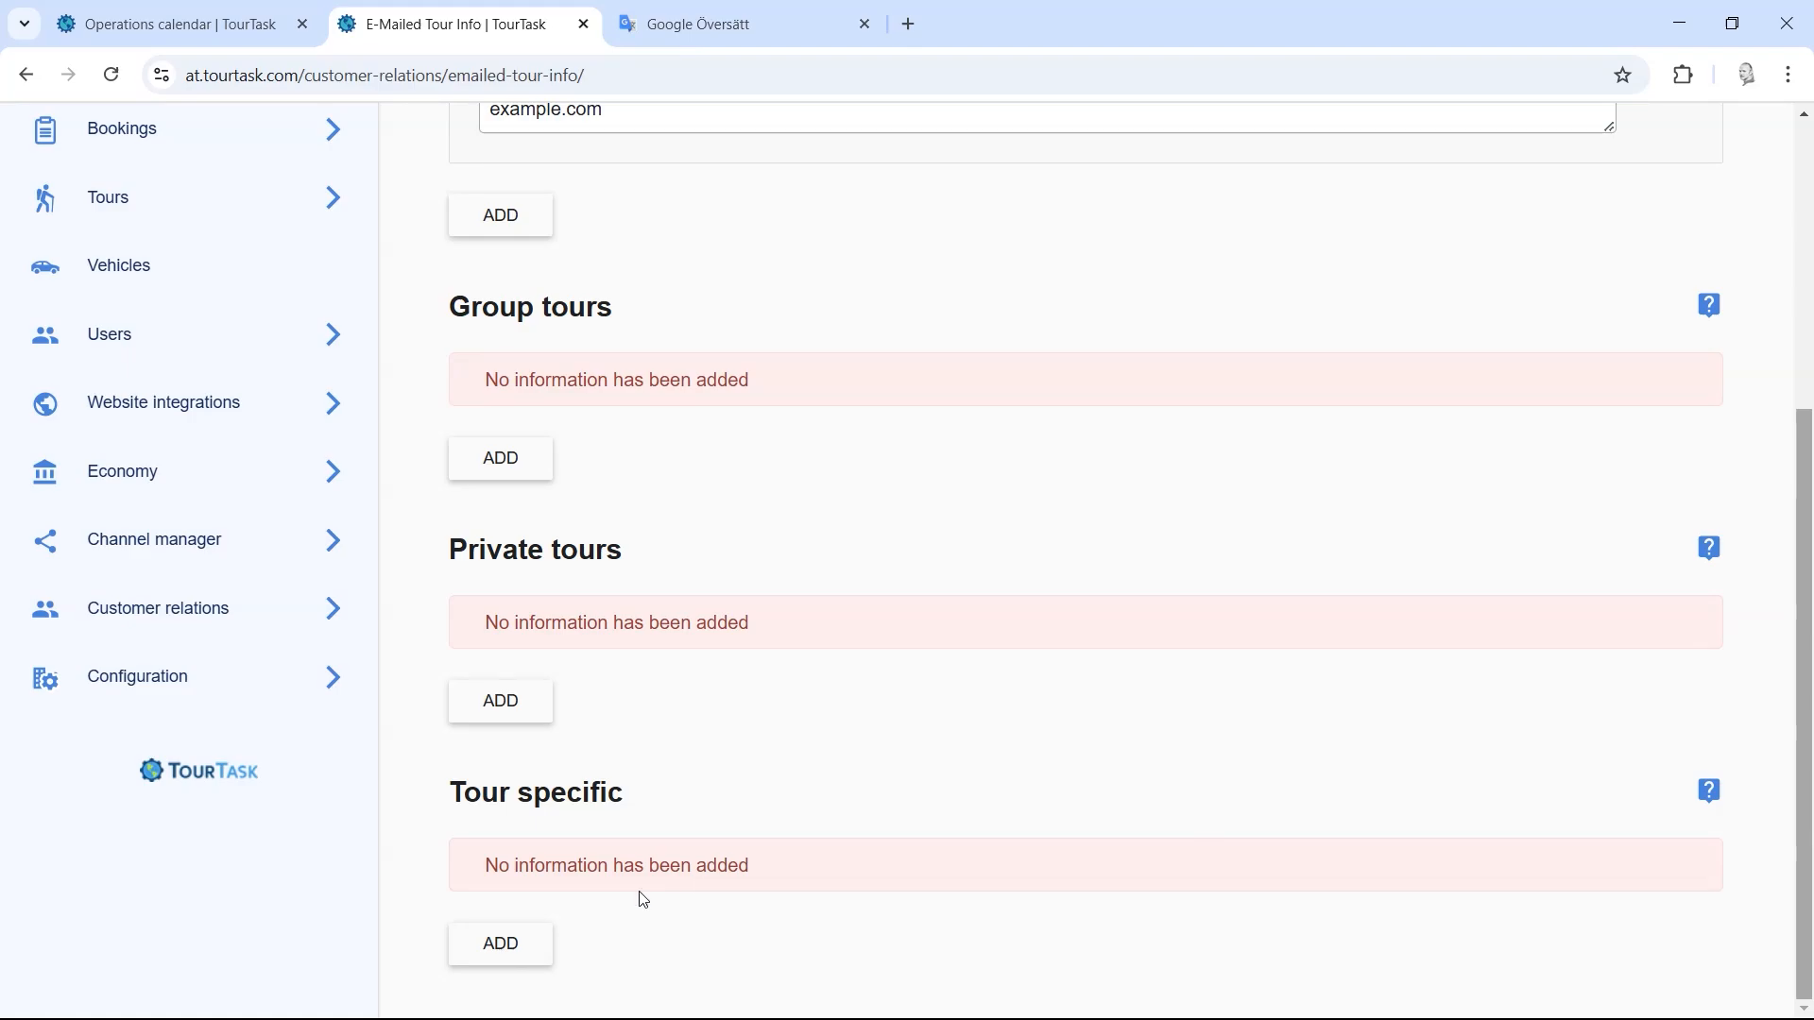
Step: Start a Tour specific entry and browse the ADD TOUR list without choosing a tour
left_click(498, 946)
scroll(1124, 662, "down", 4)
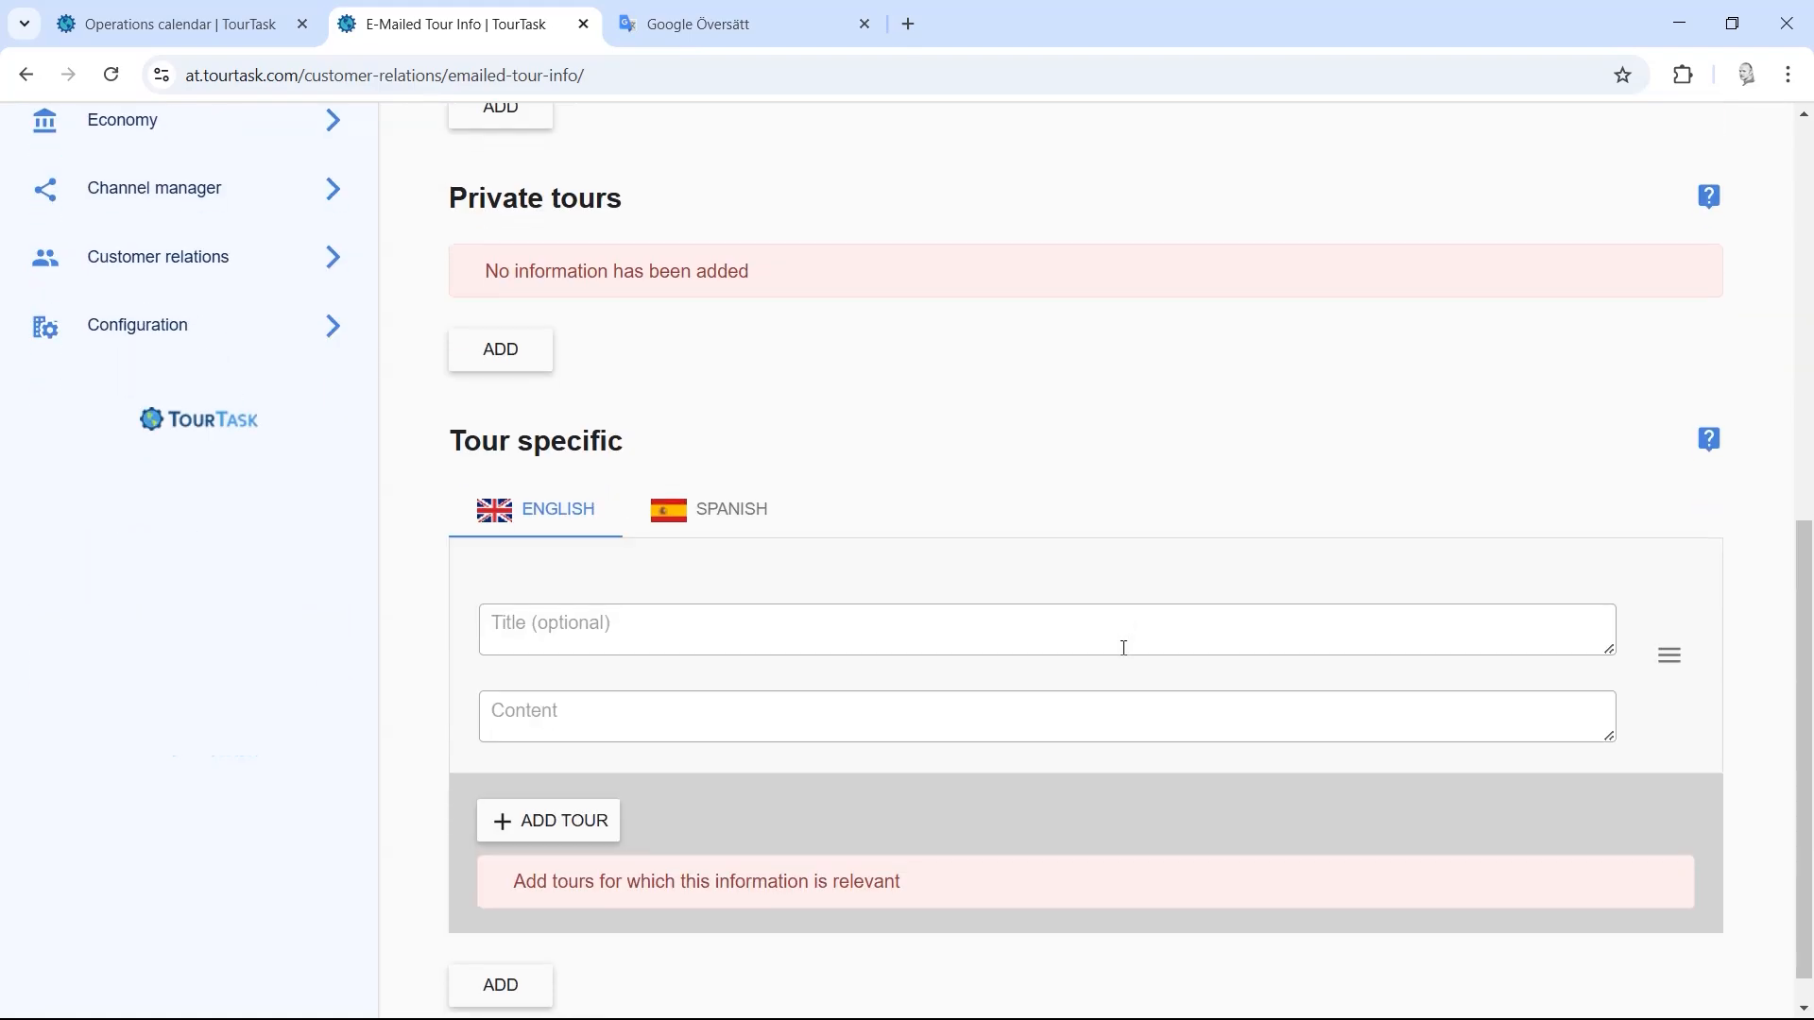
left_click(548, 780)
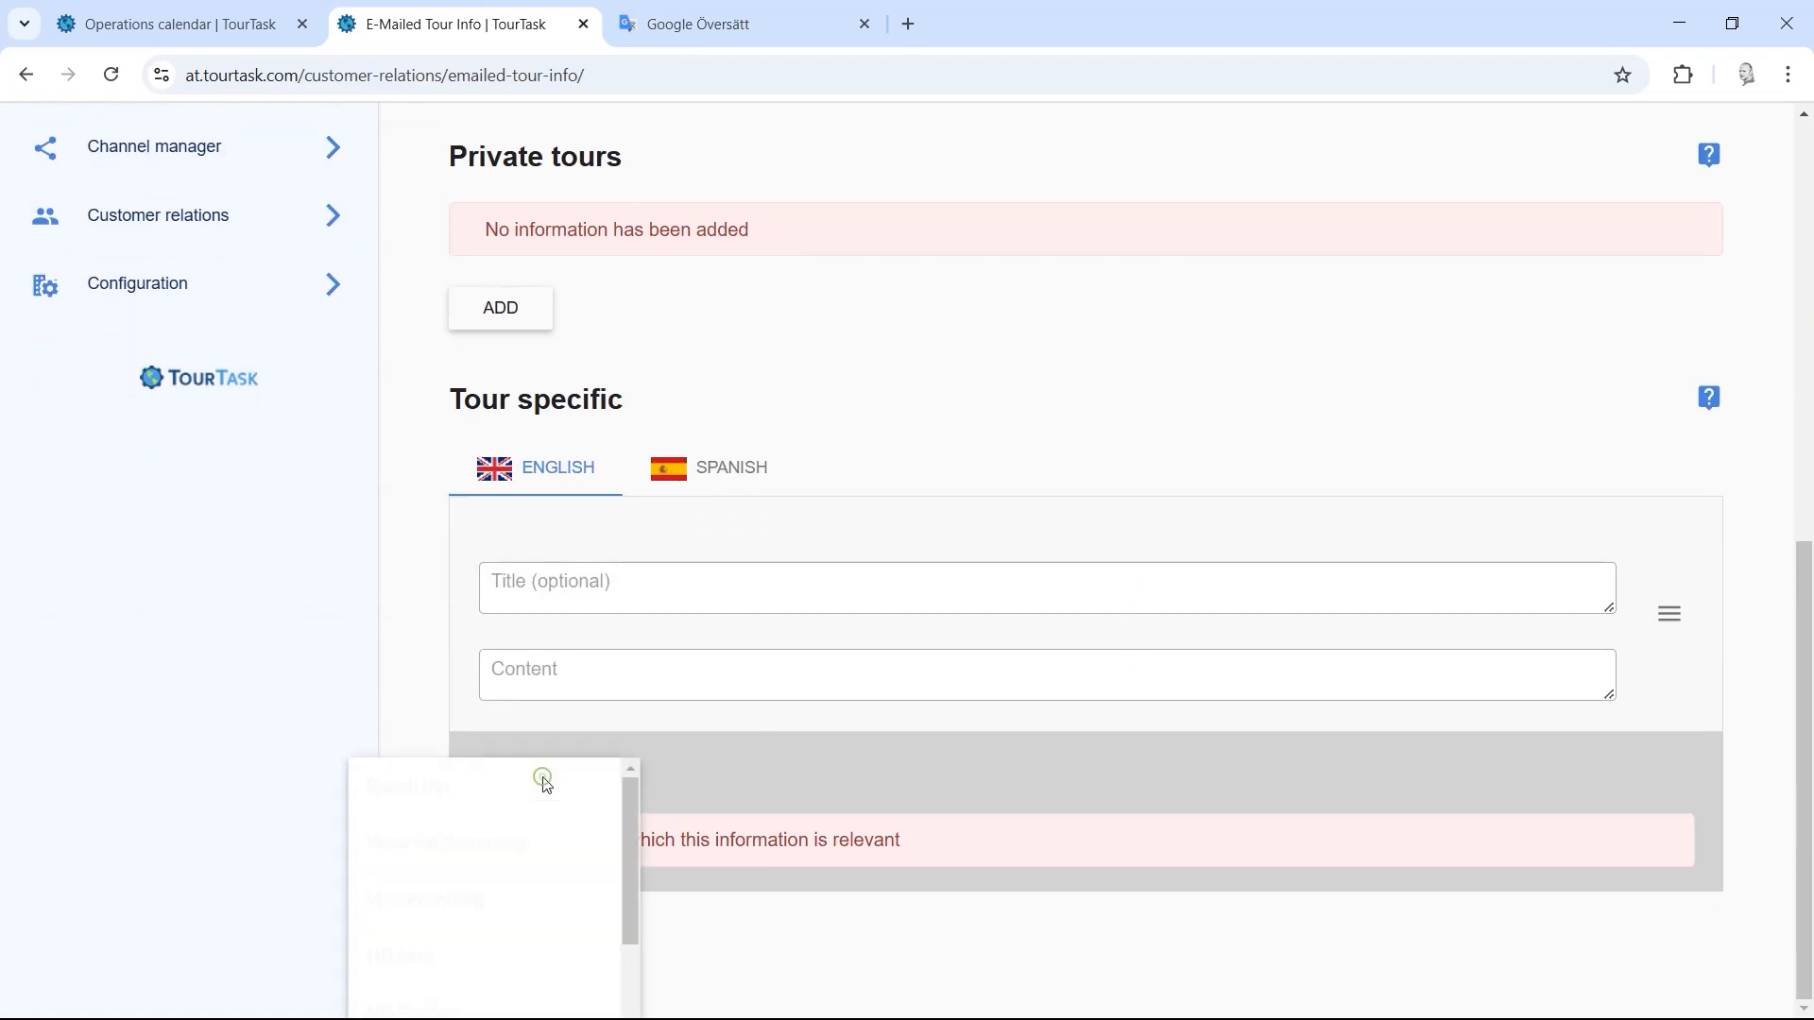
left_click(912, 743)
scroll(624, 799, "up", 1)
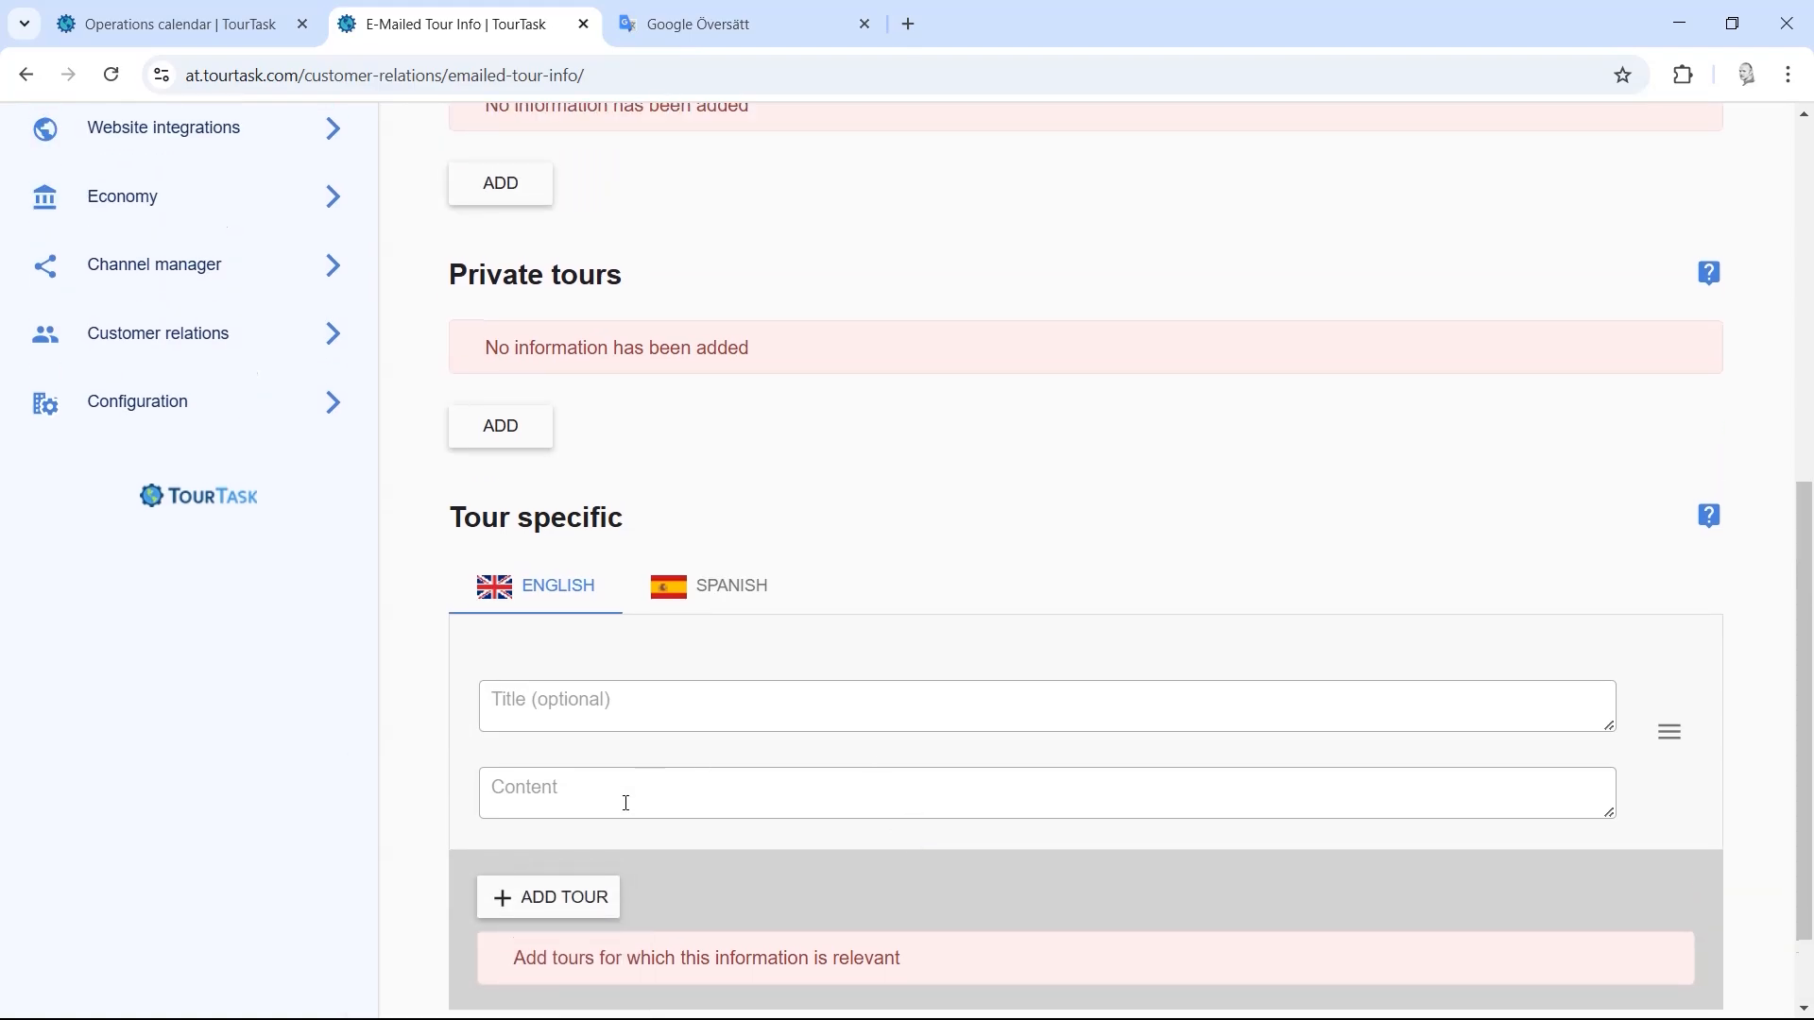
scroll(619, 777, "down", 1)
left_click(601, 789)
mouse_move(631, 831)
left_mouse_down()
mouse_move(638, 967)
mouse_move(627, 798)
left_mouse_up()
left_click(807, 748)
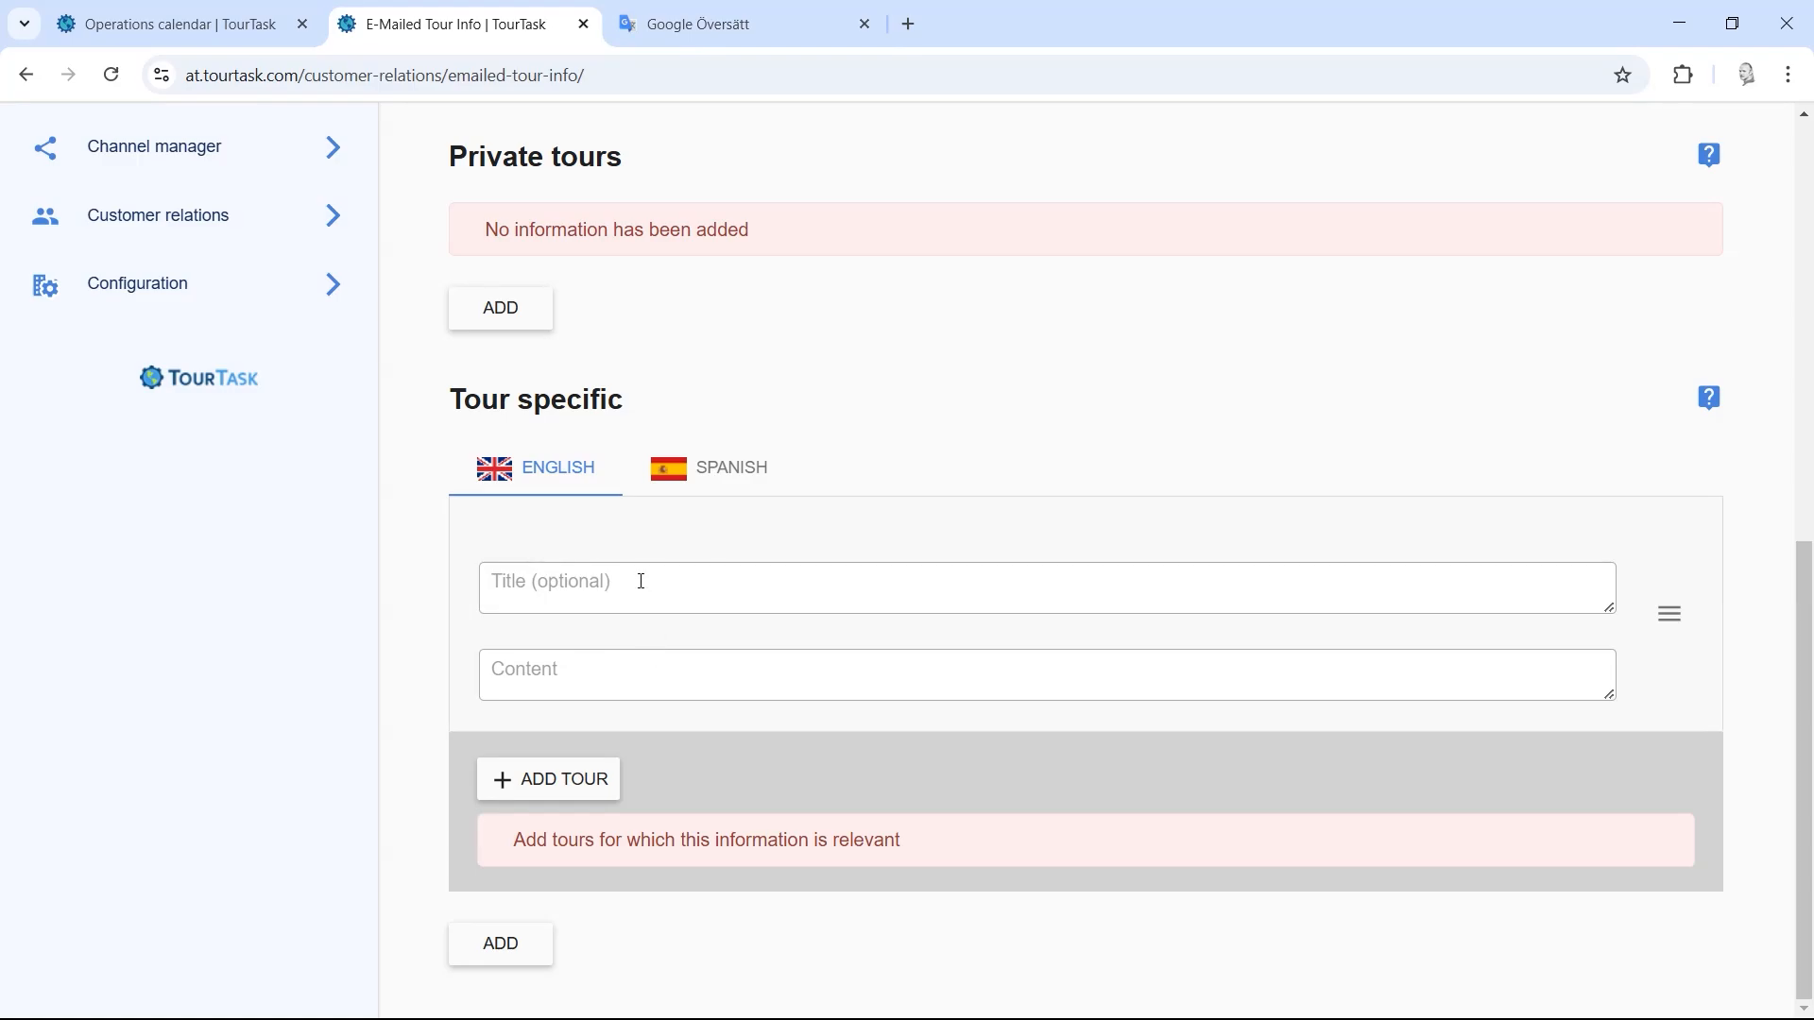
Step: Remove the unfinished tour-specific entry and expand Configuration in the sidebar
left_click(1670, 616)
left_click(1670, 623)
left_click(326, 680)
scroll(463, 704, "down", 3)
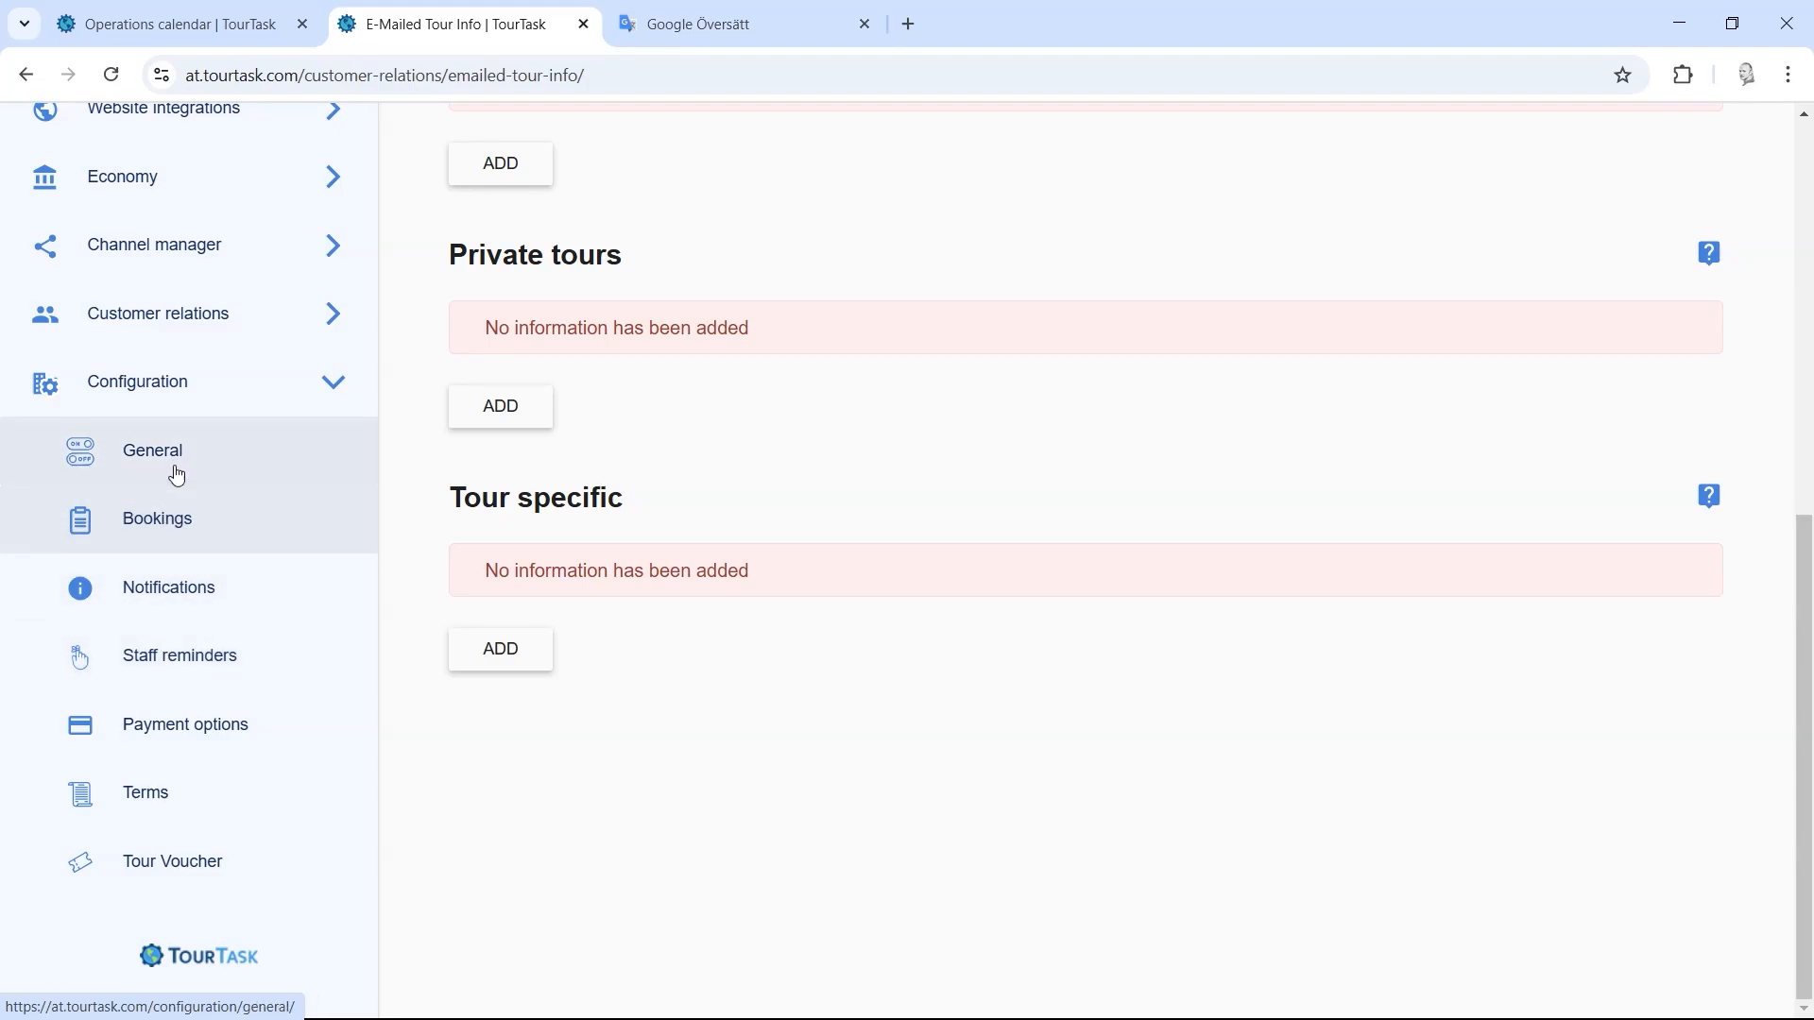
Step: Open Configuration > Bookings and scroll through its client data requirements
left_click(178, 512)
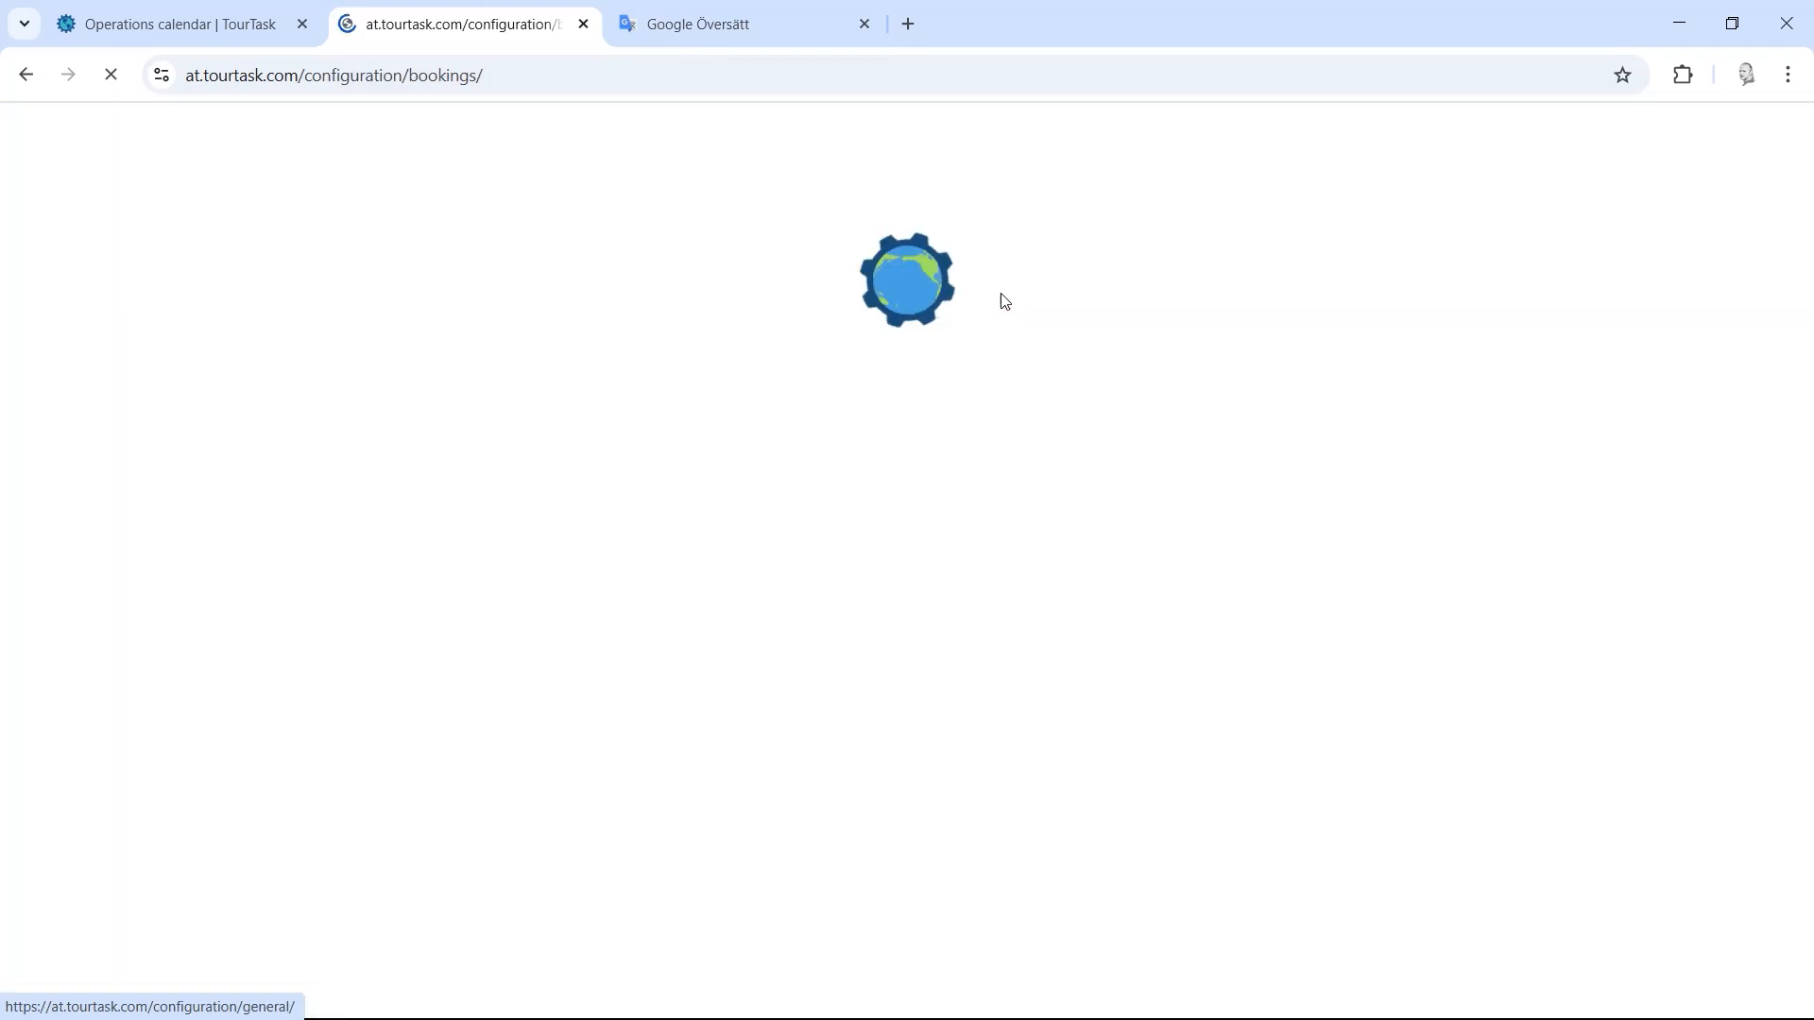
mouse_move(1807, 179)
left_mouse_down()
mouse_move(1807, 209)
mouse_move(1805, 178)
left_mouse_up()
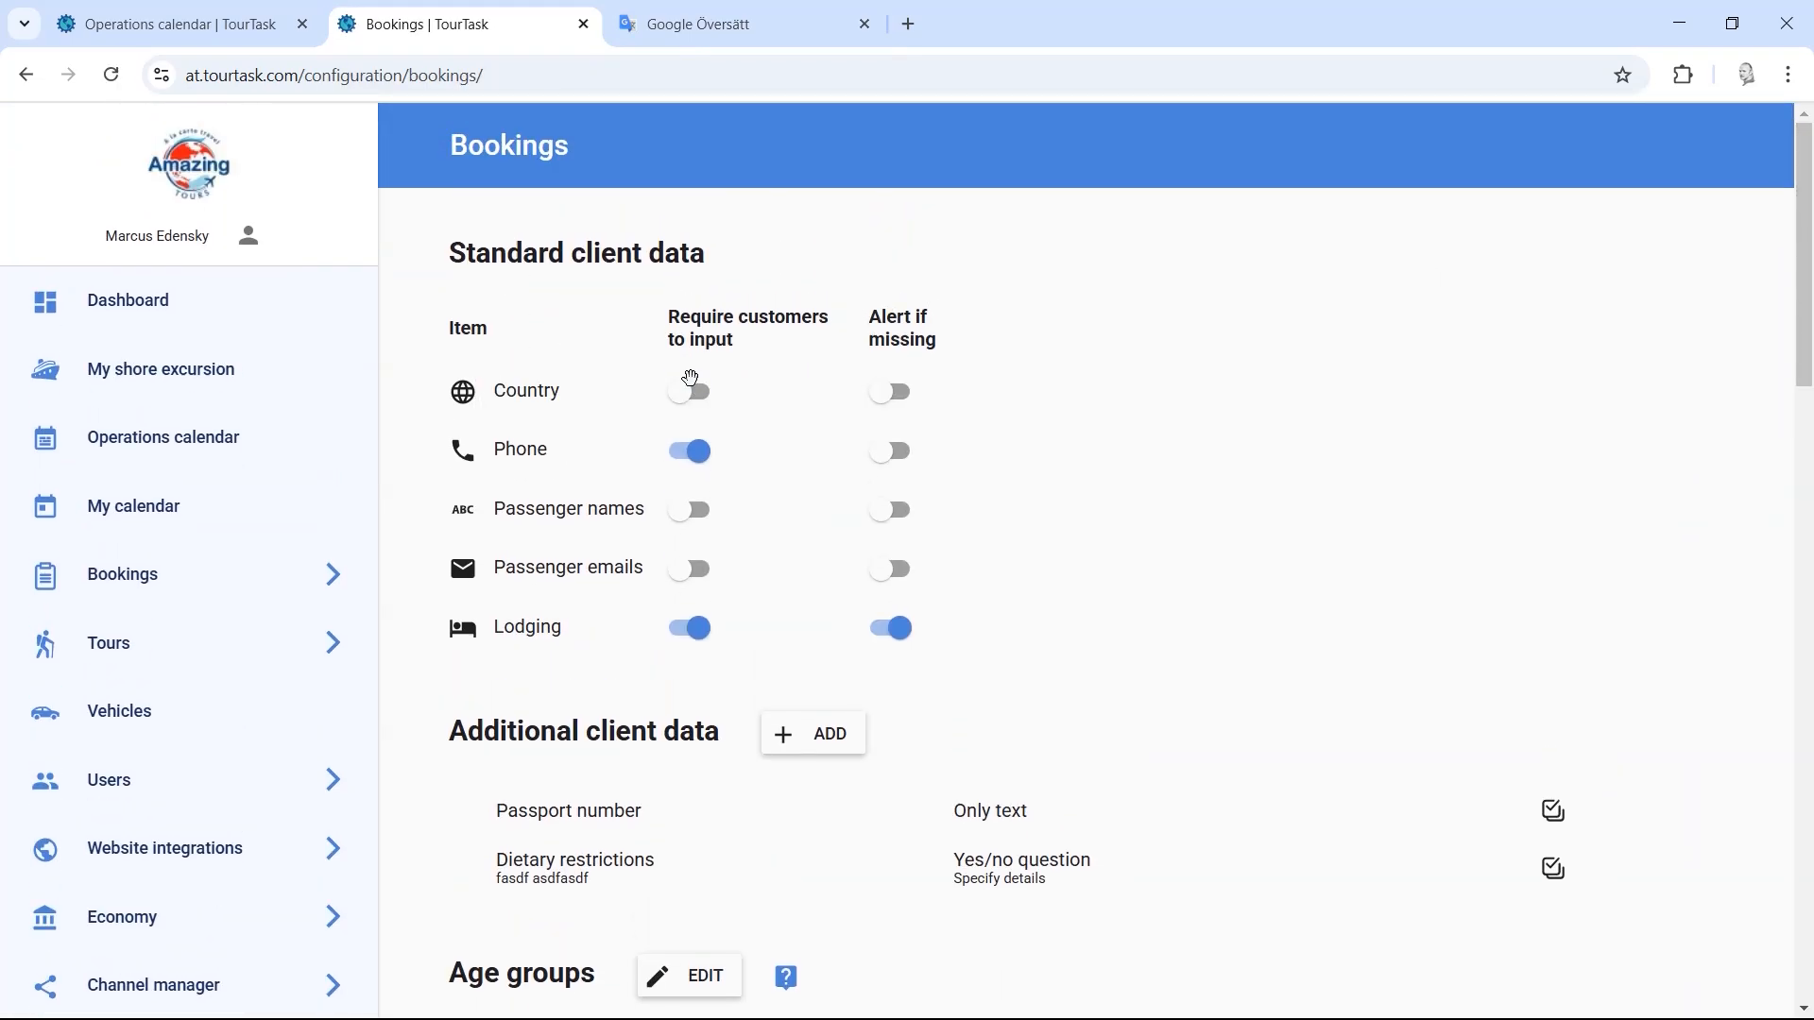
mouse_move(699, 322)
left_click_drag(1807, 226, 1807, 775)
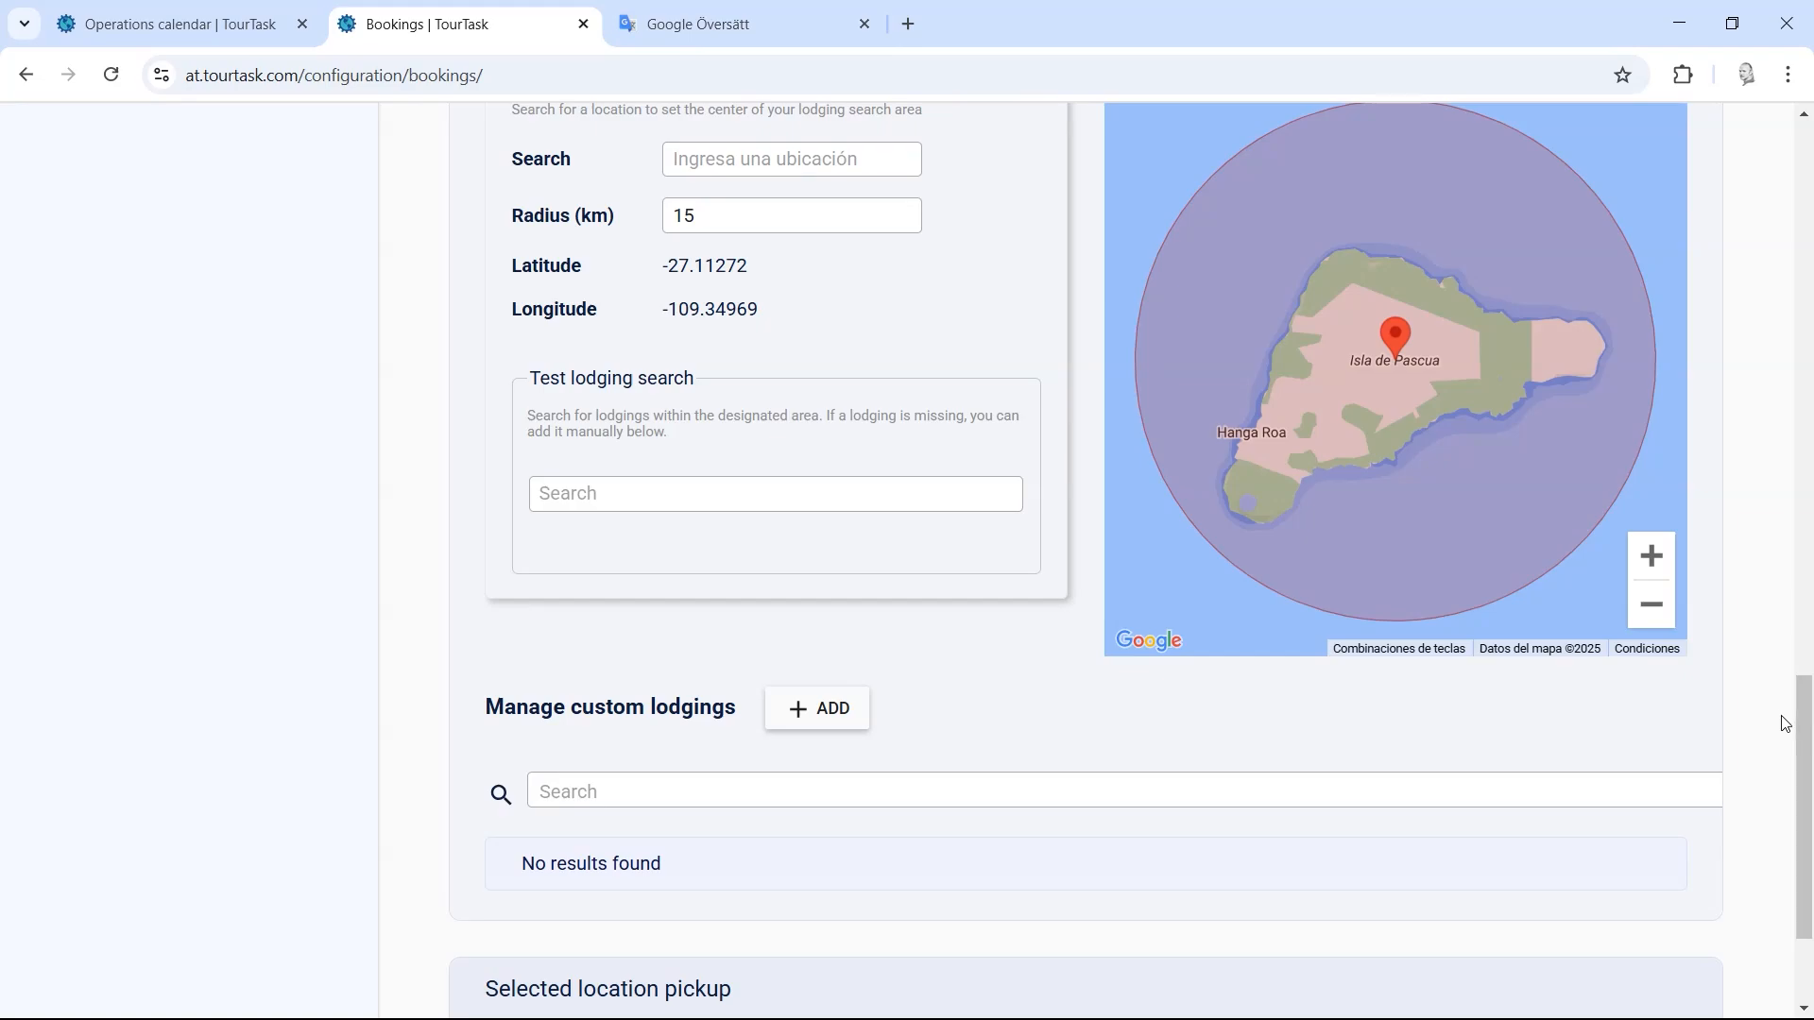
left_click_drag(1809, 738, 1810, 798)
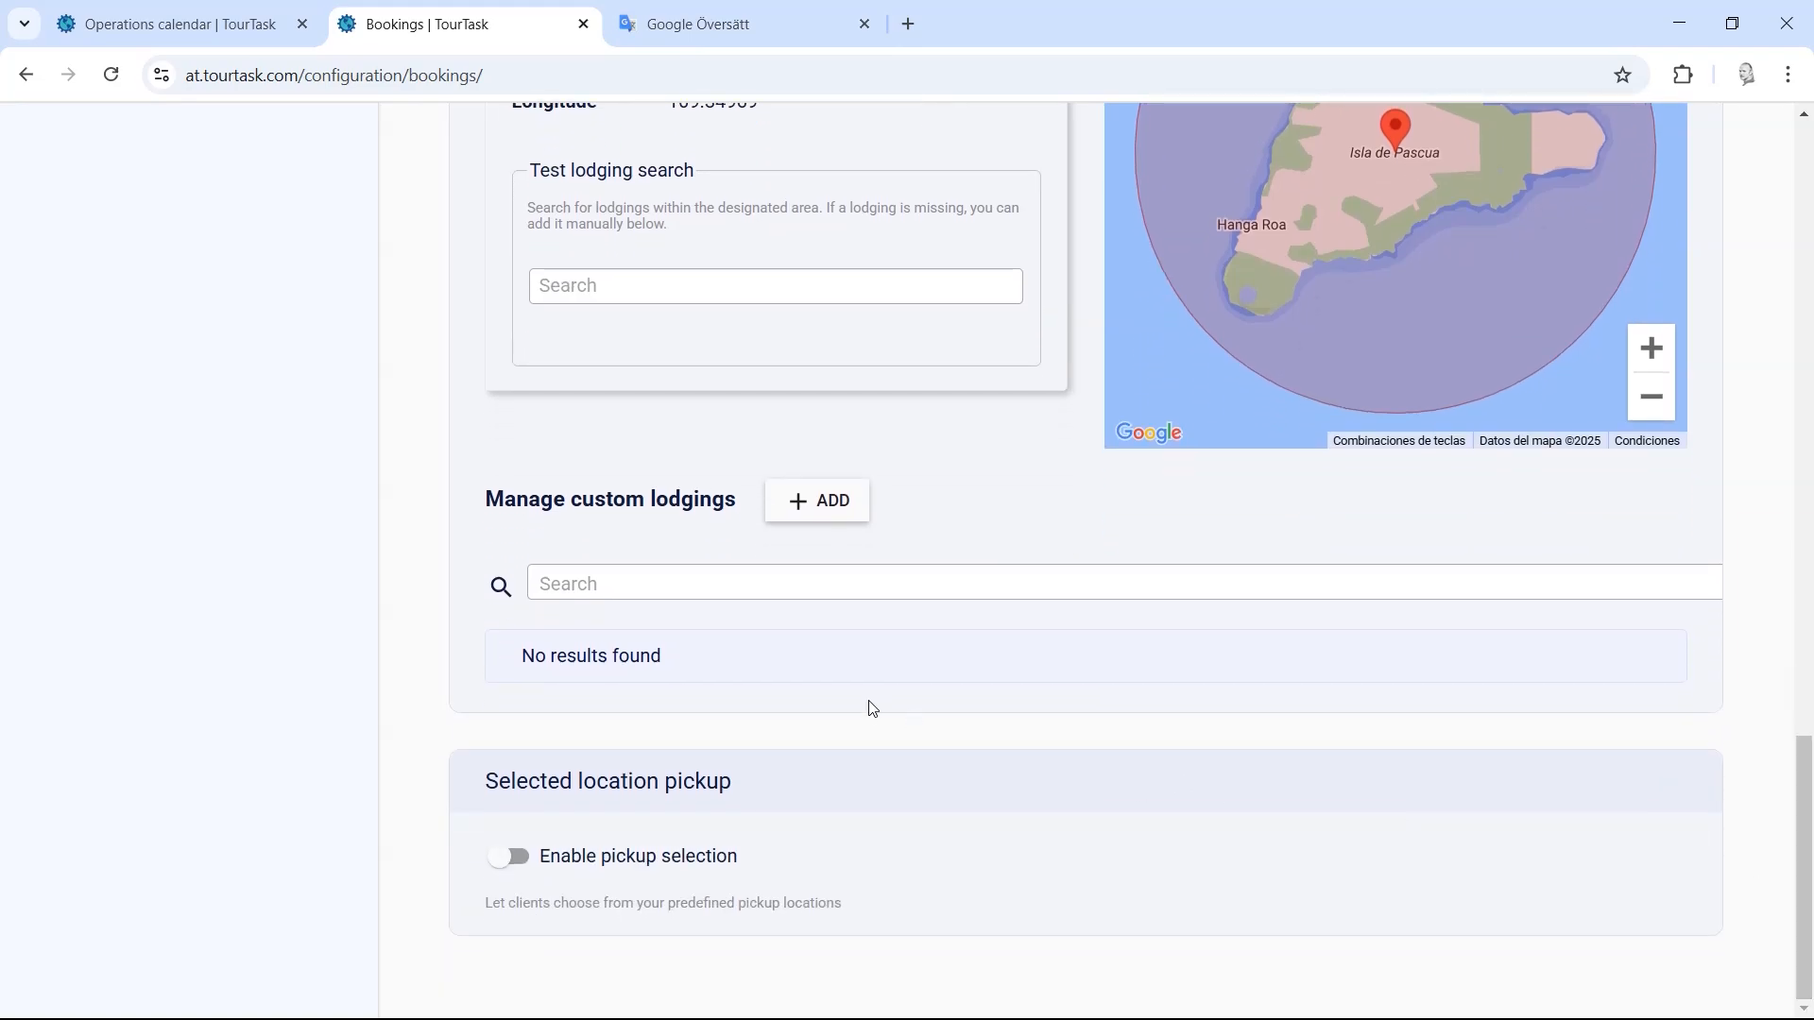
Step: Open and cancel the custom lodging form, then toggle Enable pickup selection on and back off
left_click(818, 502)
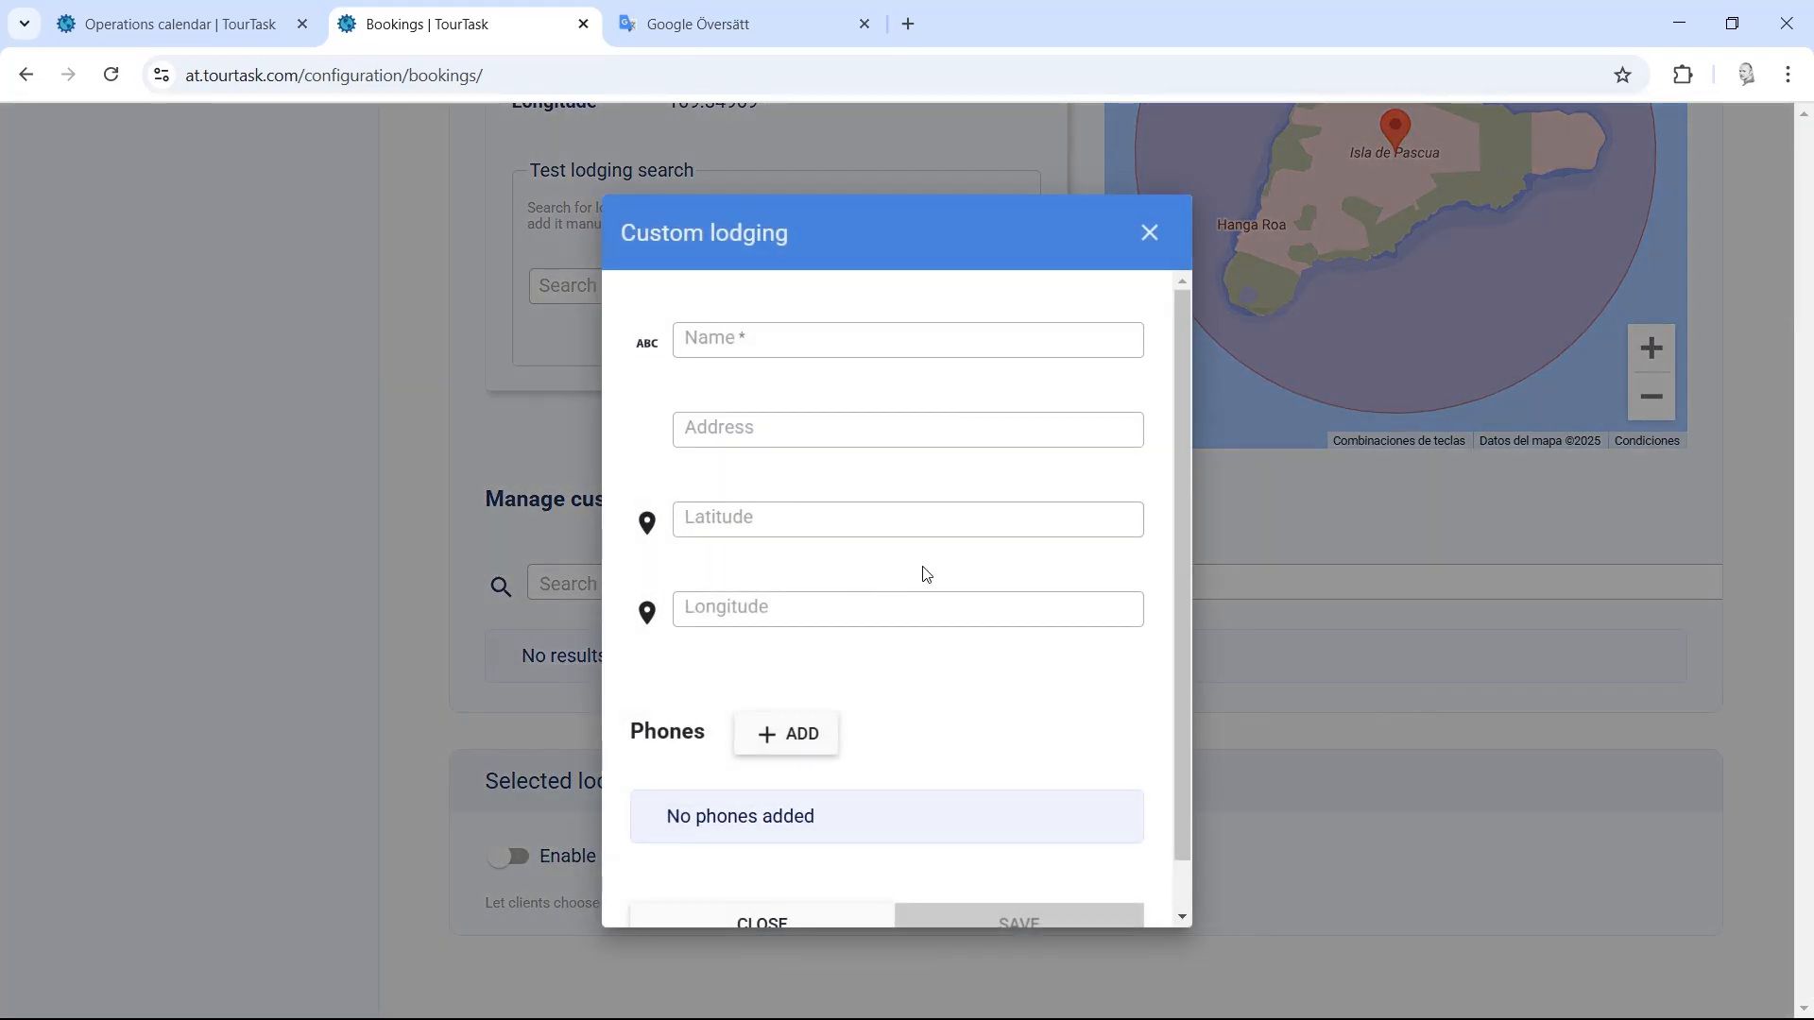
left_click(475, 736)
left_click(511, 857)
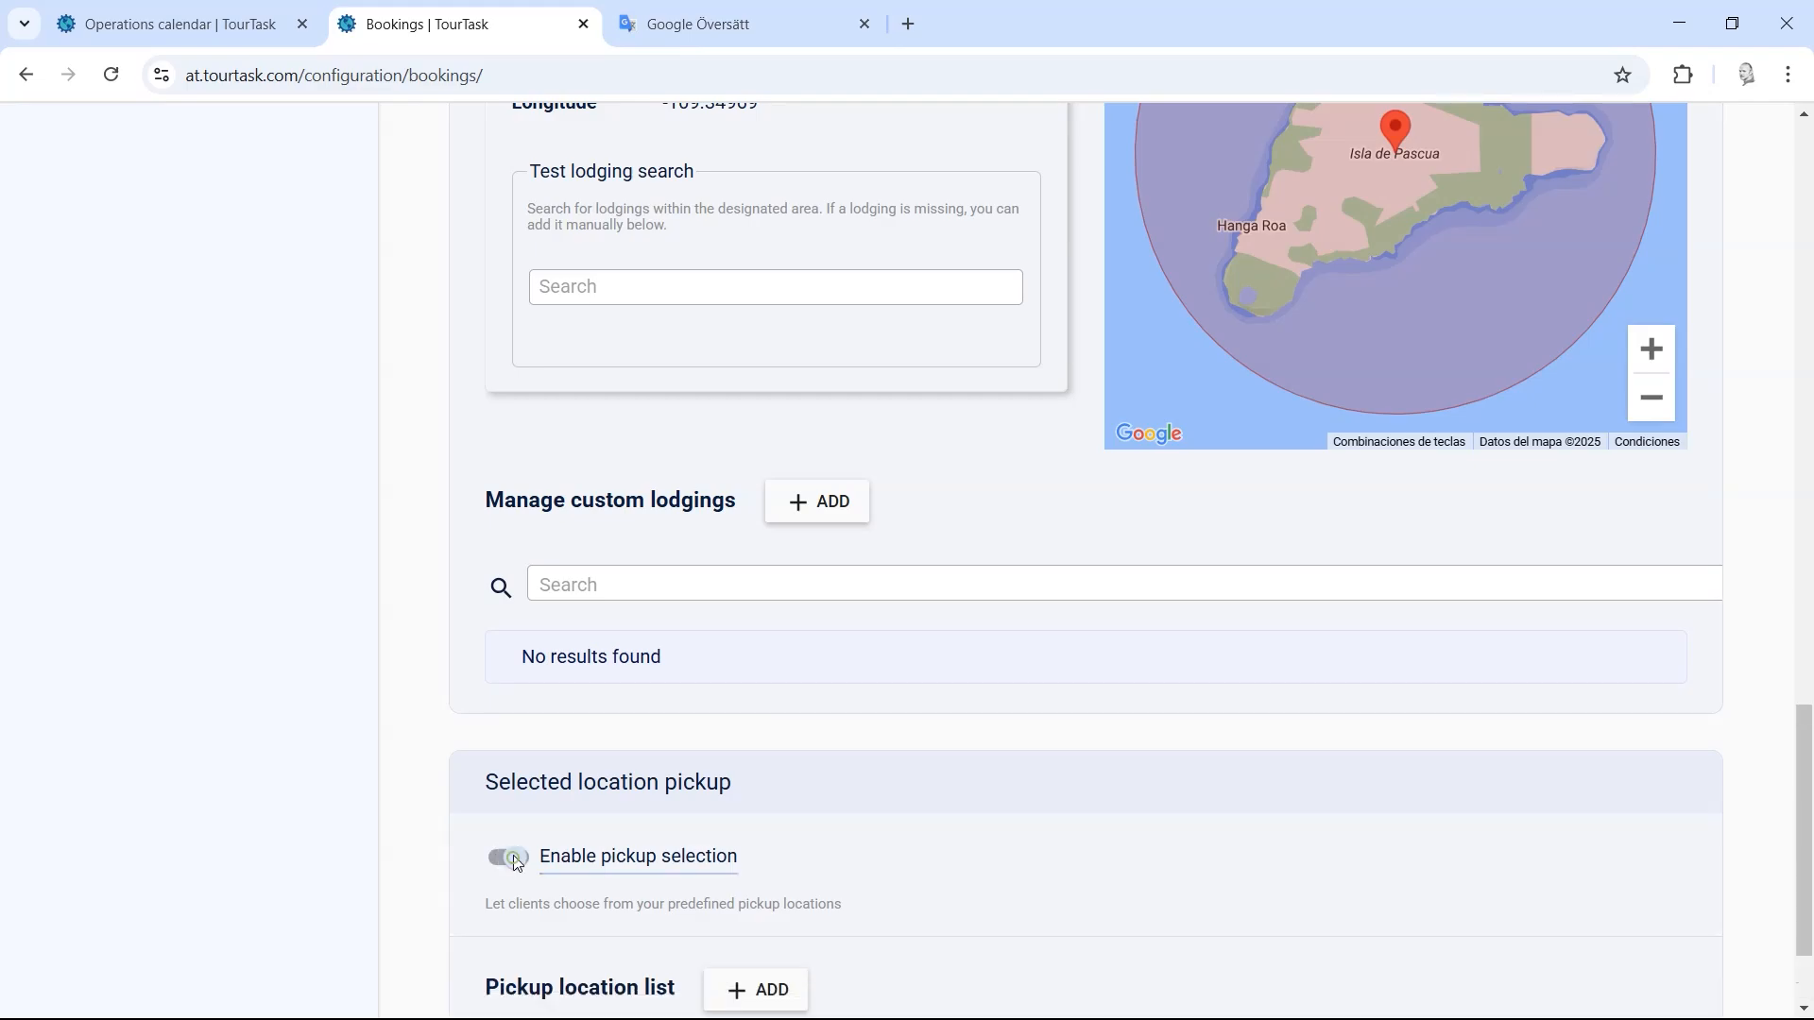
left_click_drag(1804, 695, 1809, 850)
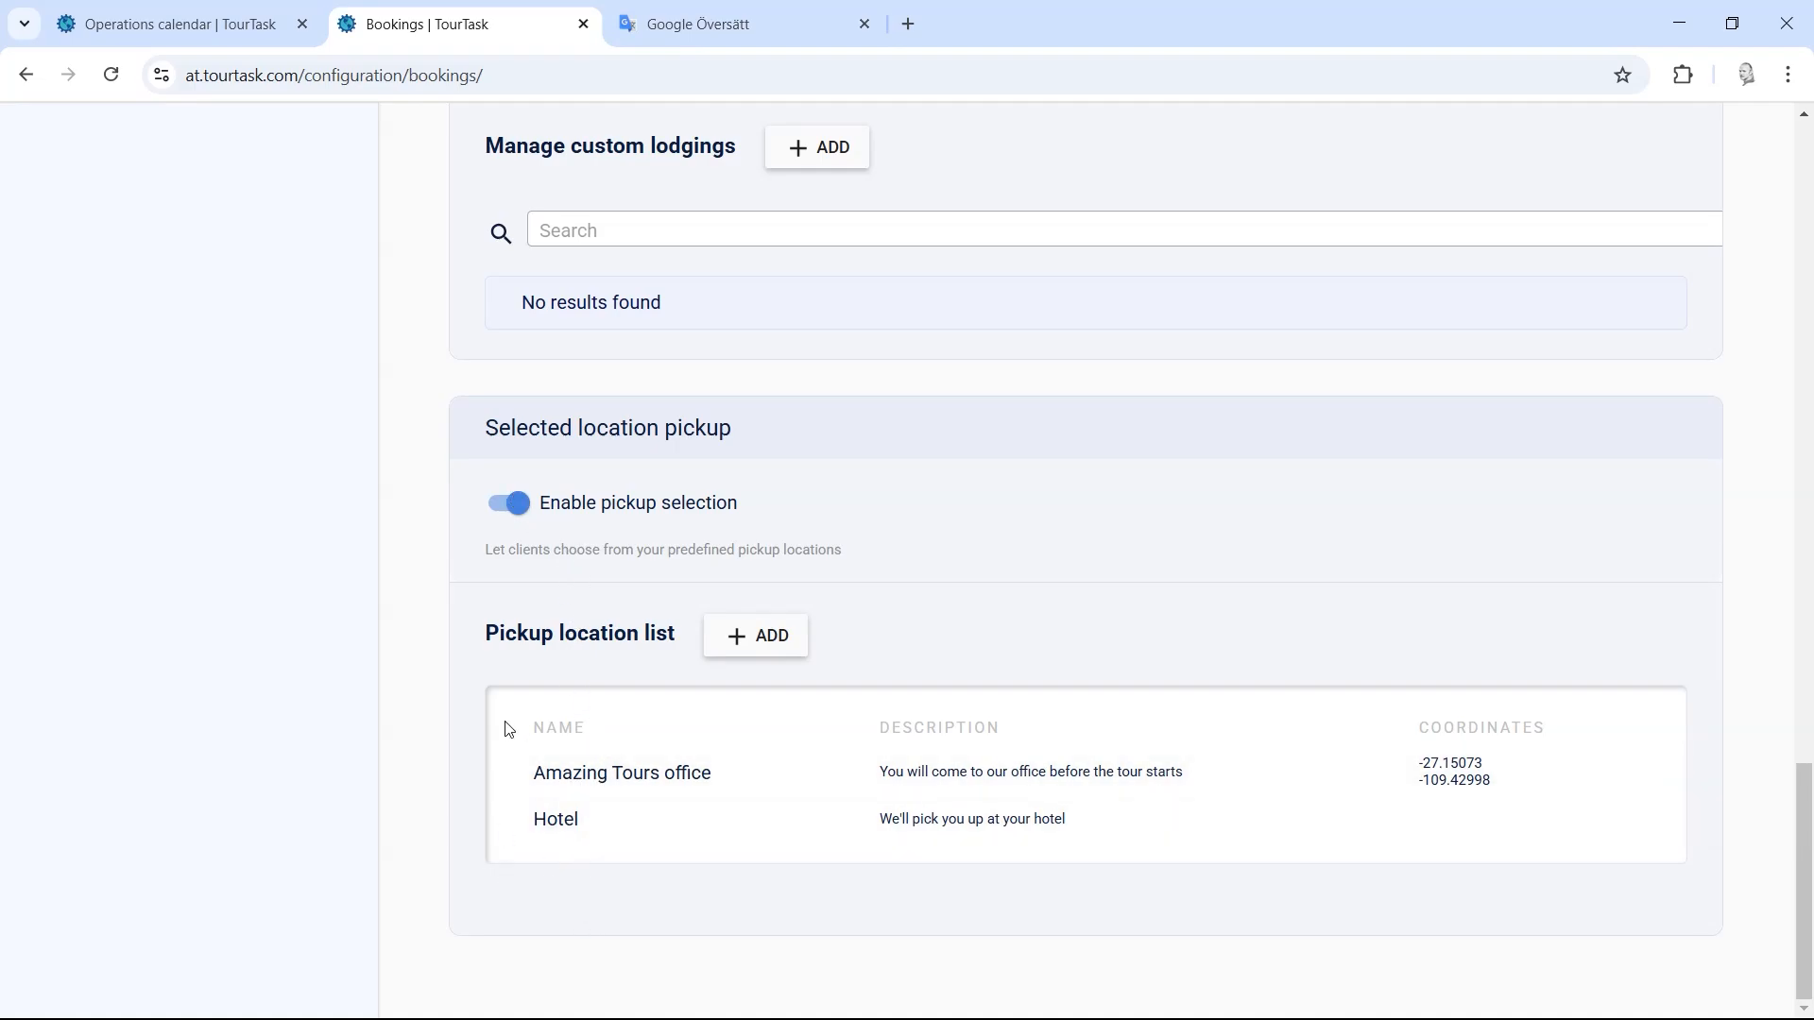
left_click(513, 495)
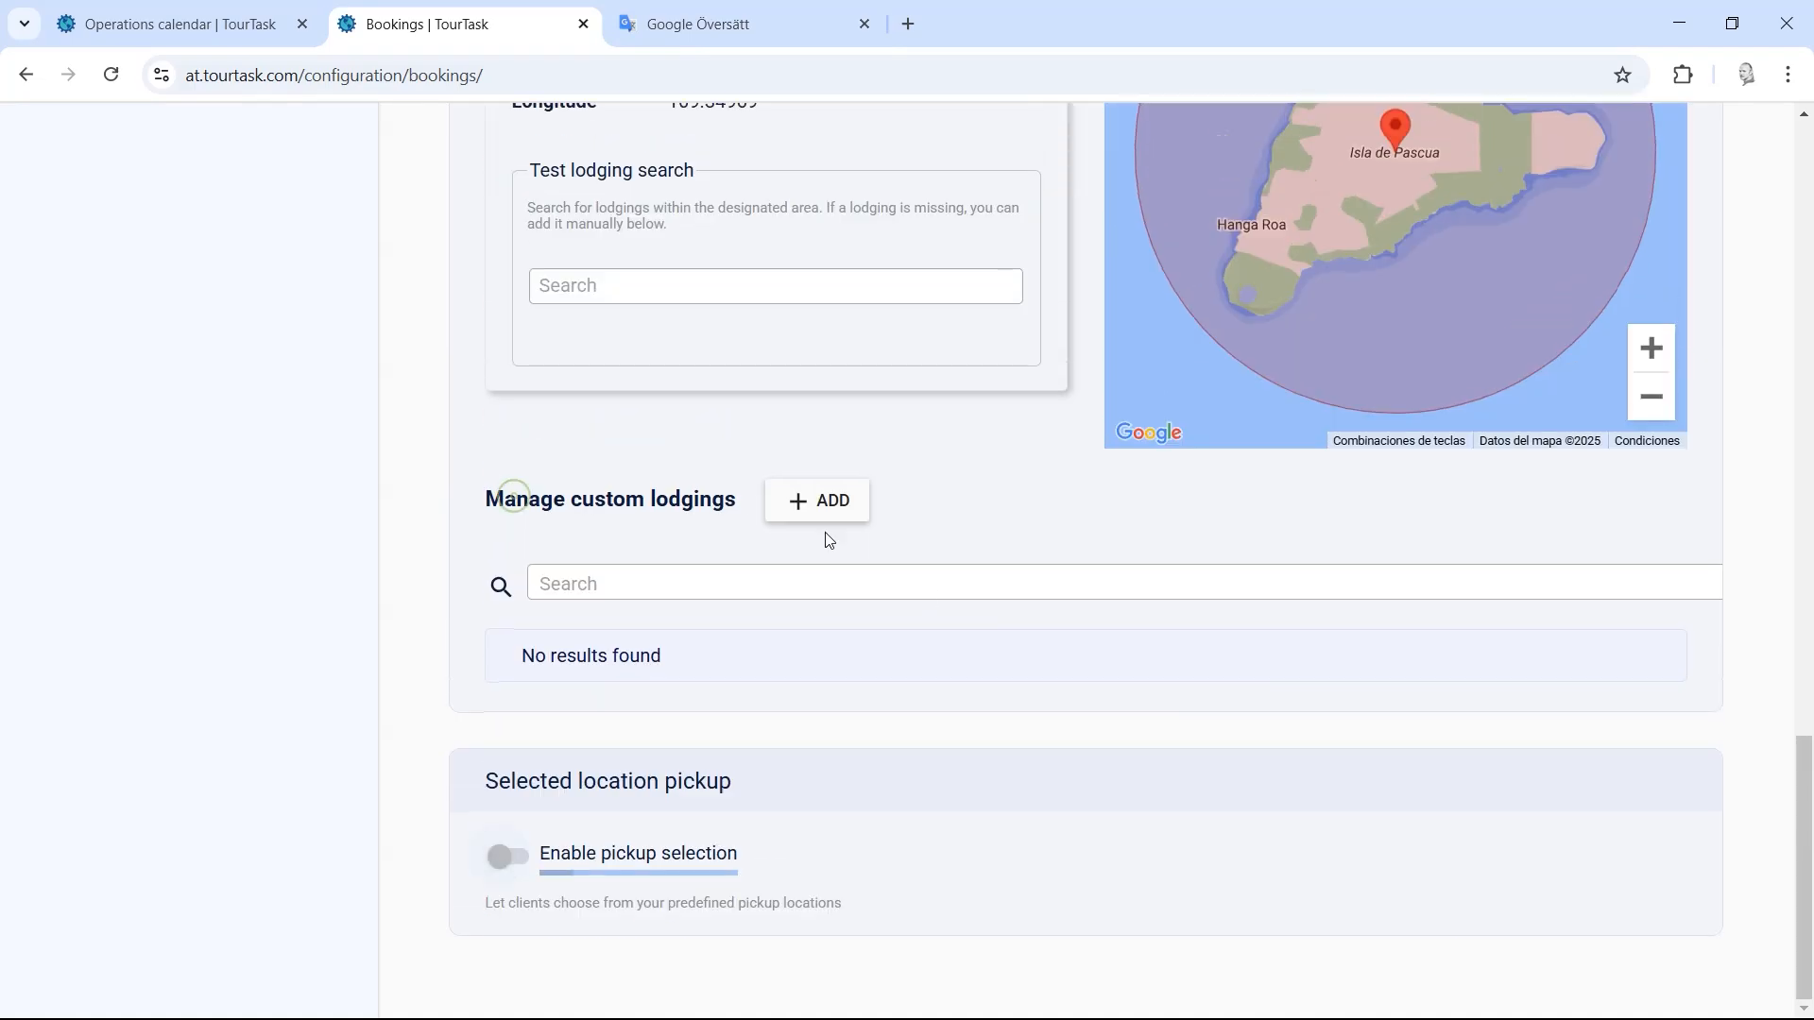
left_click_drag(1806, 862, 1809, 251)
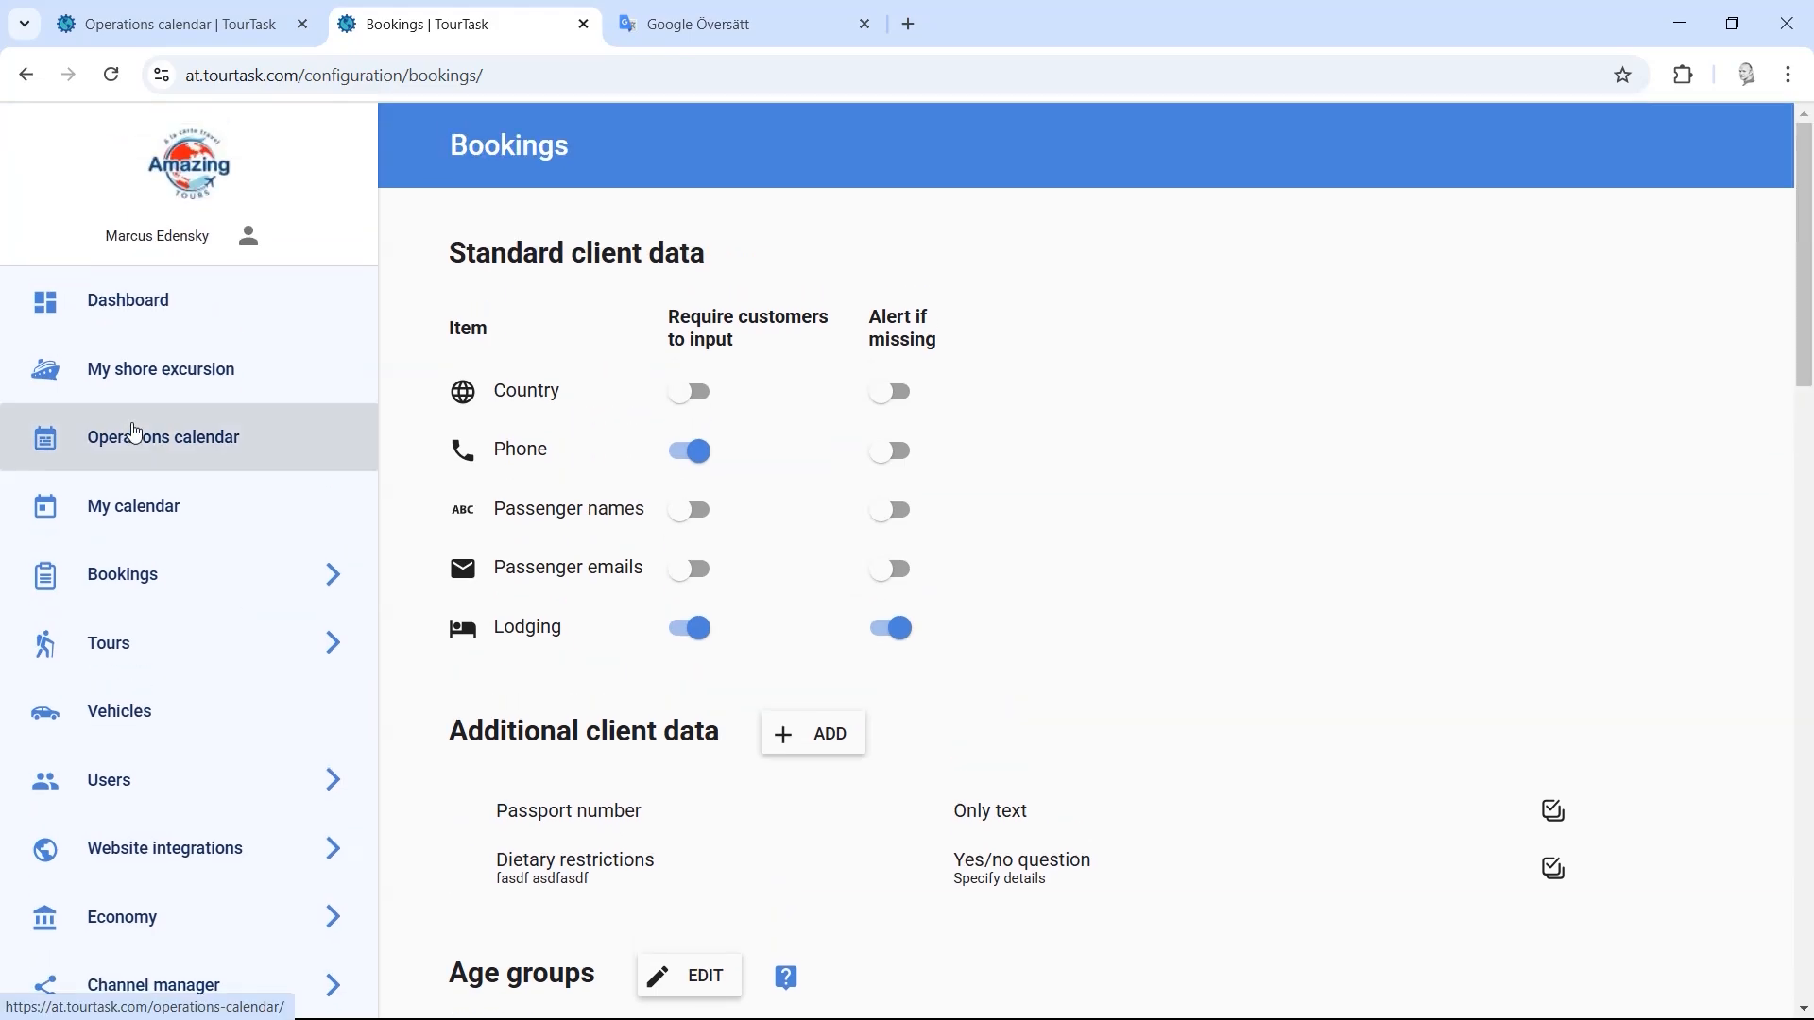
Step: Go to the Operations calendar and dismiss the translator tab's context menu
left_click(175, 437)
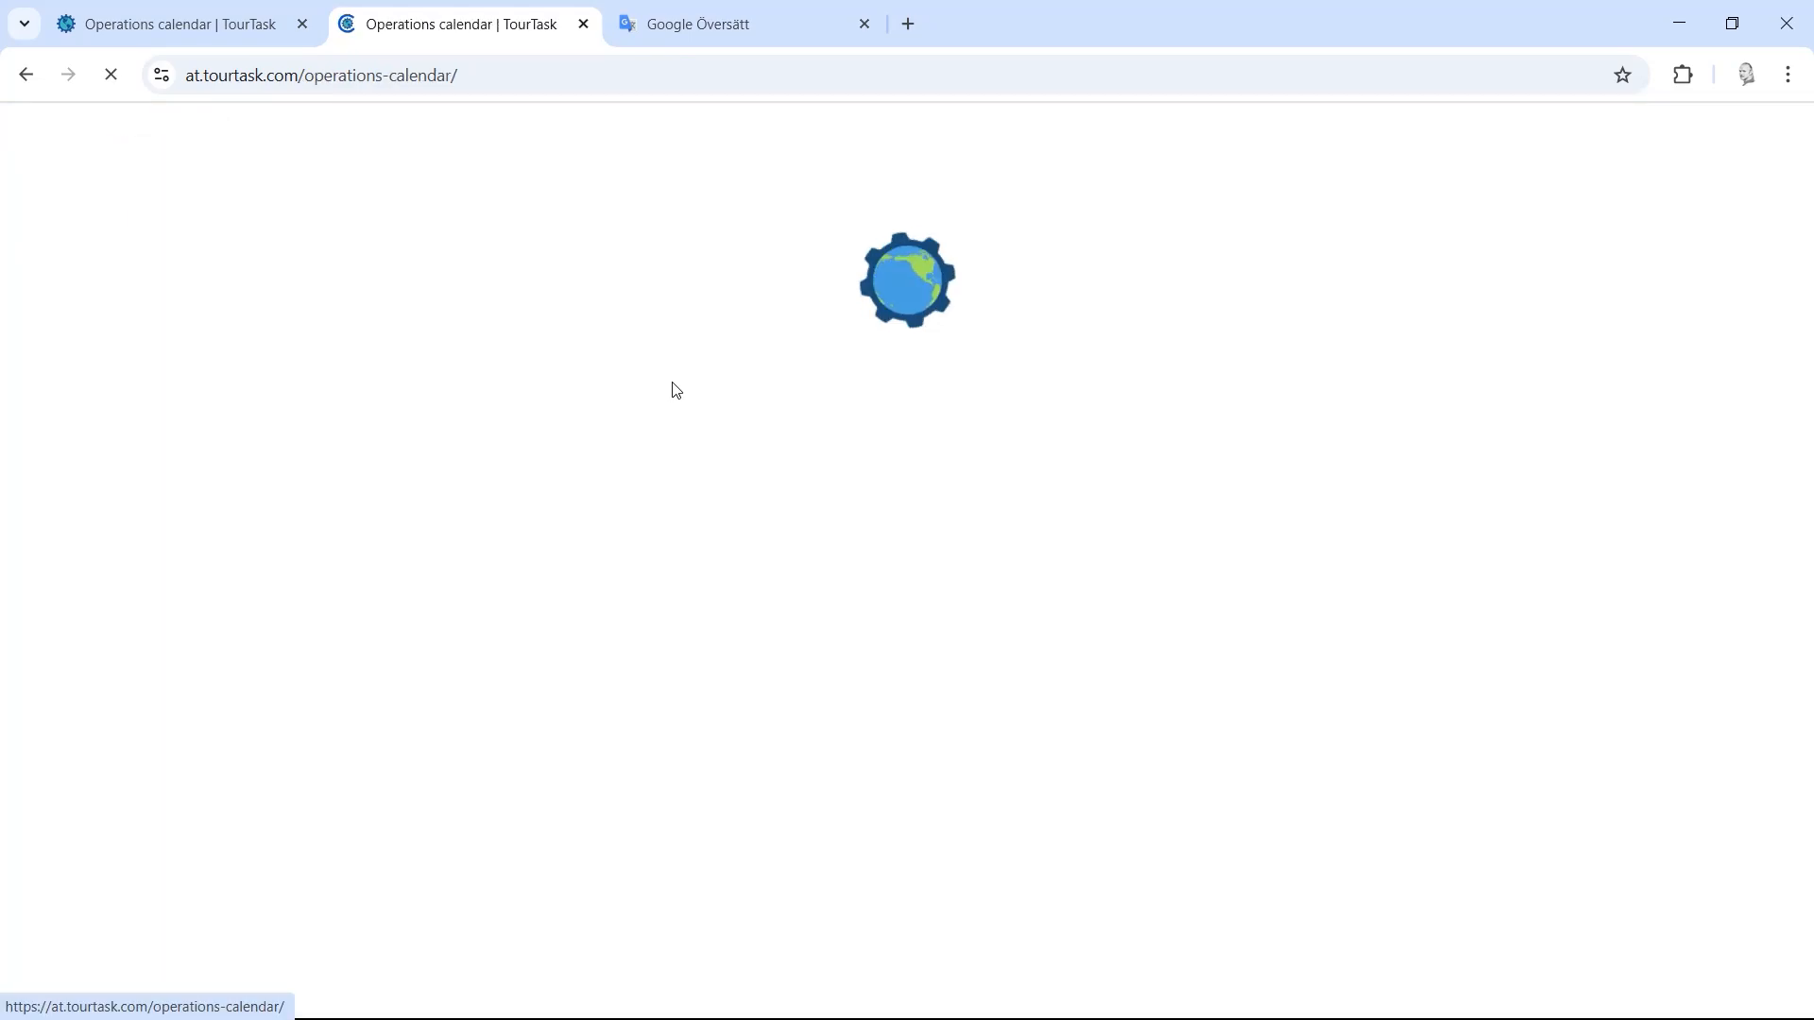
right_click(759, 4)
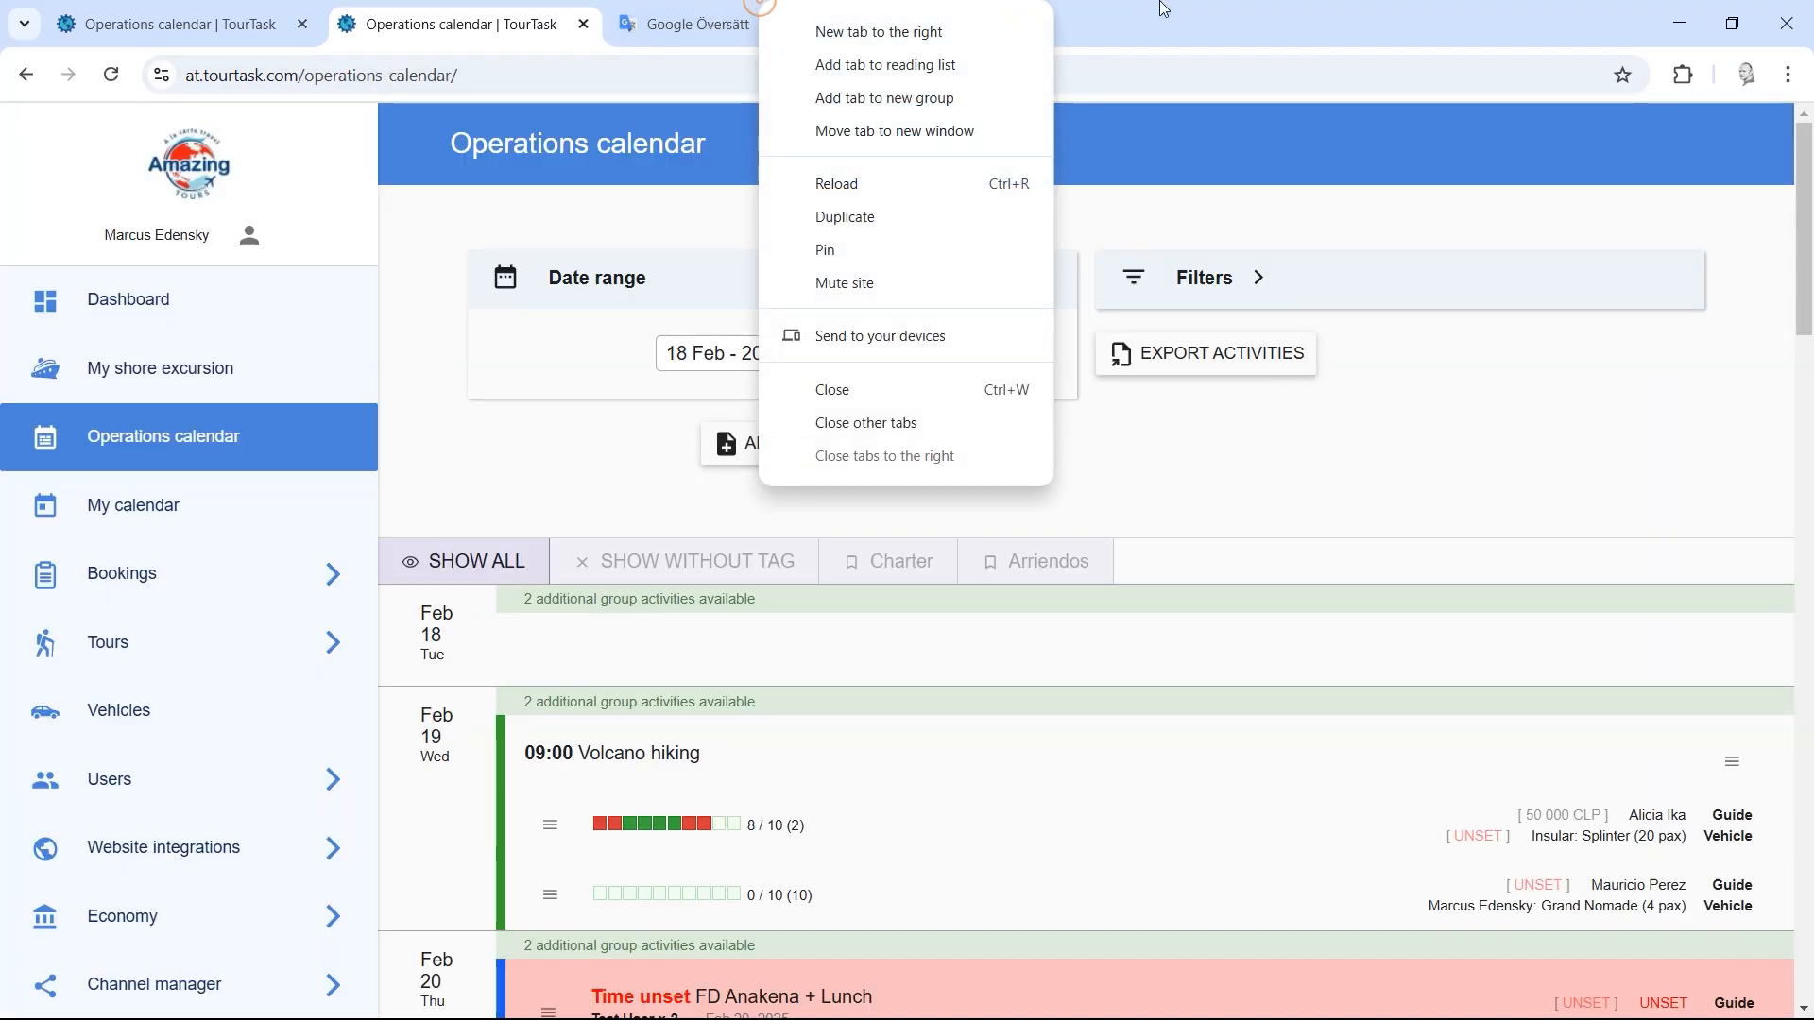
left_click(1160, 4)
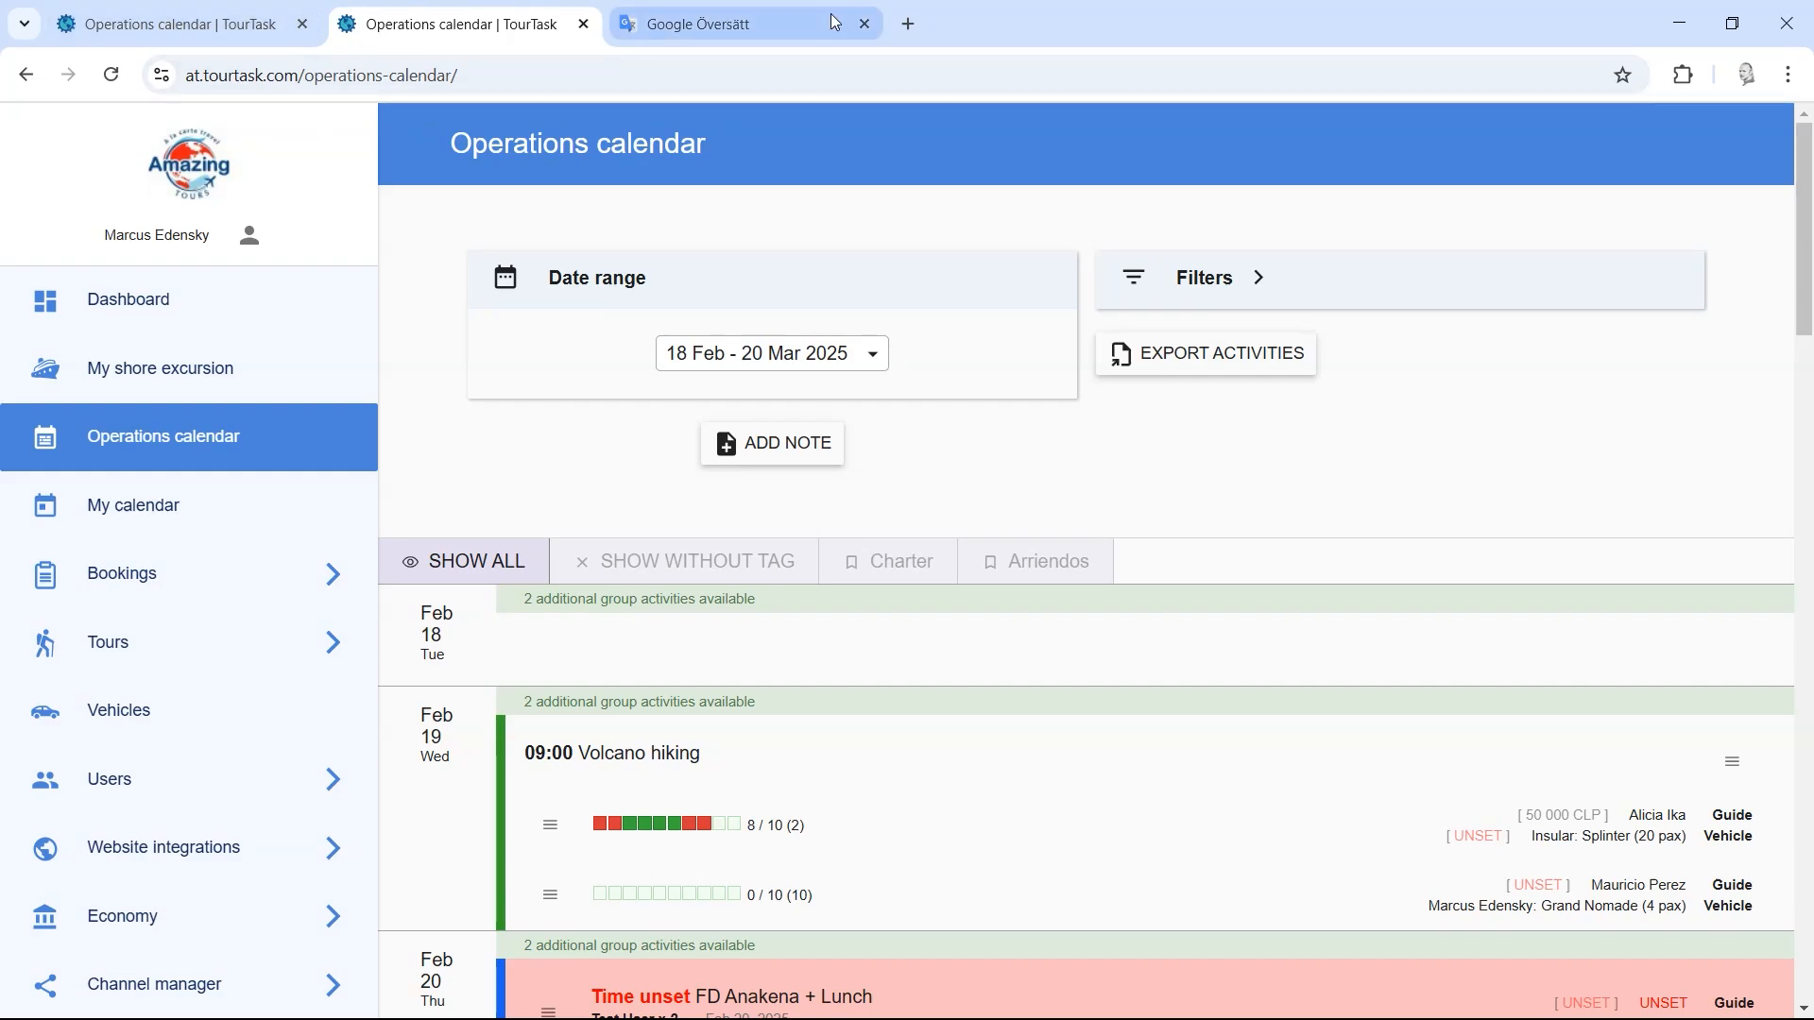
Step: Load tourtask.com in a new tab and open its Contact page from the footer
left_click(909, 24)
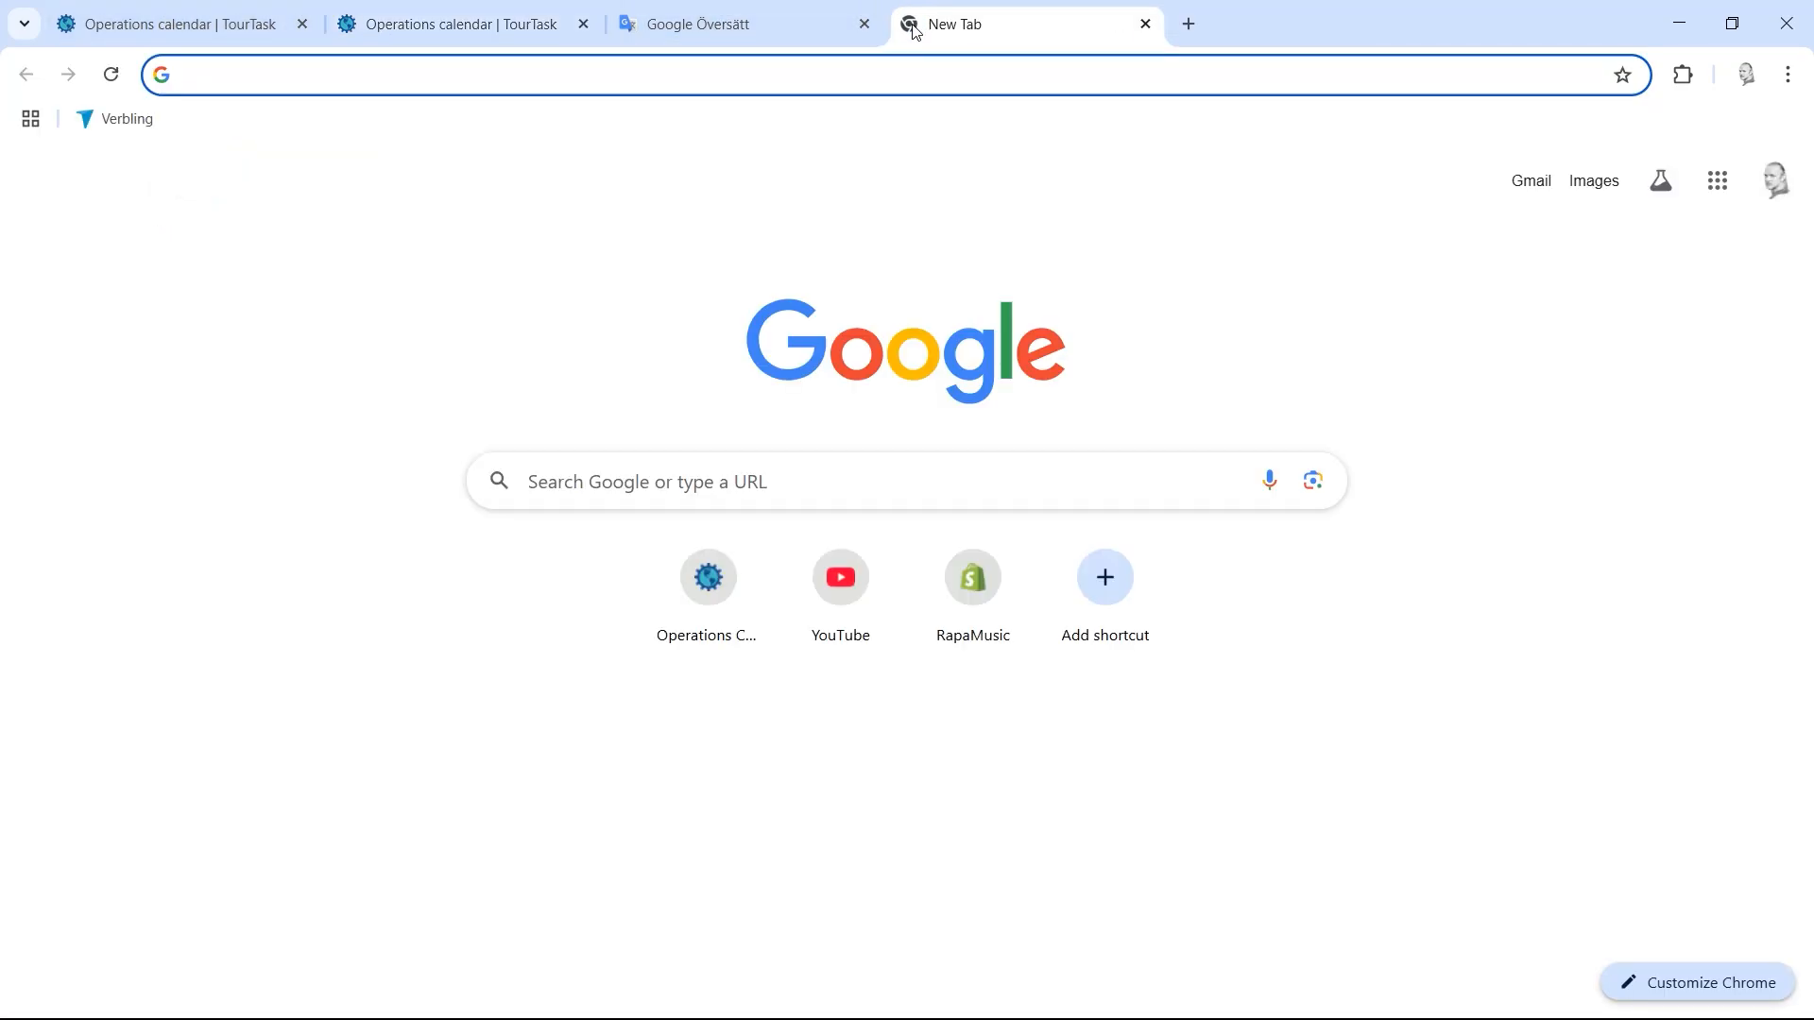
type("tourtask.com")
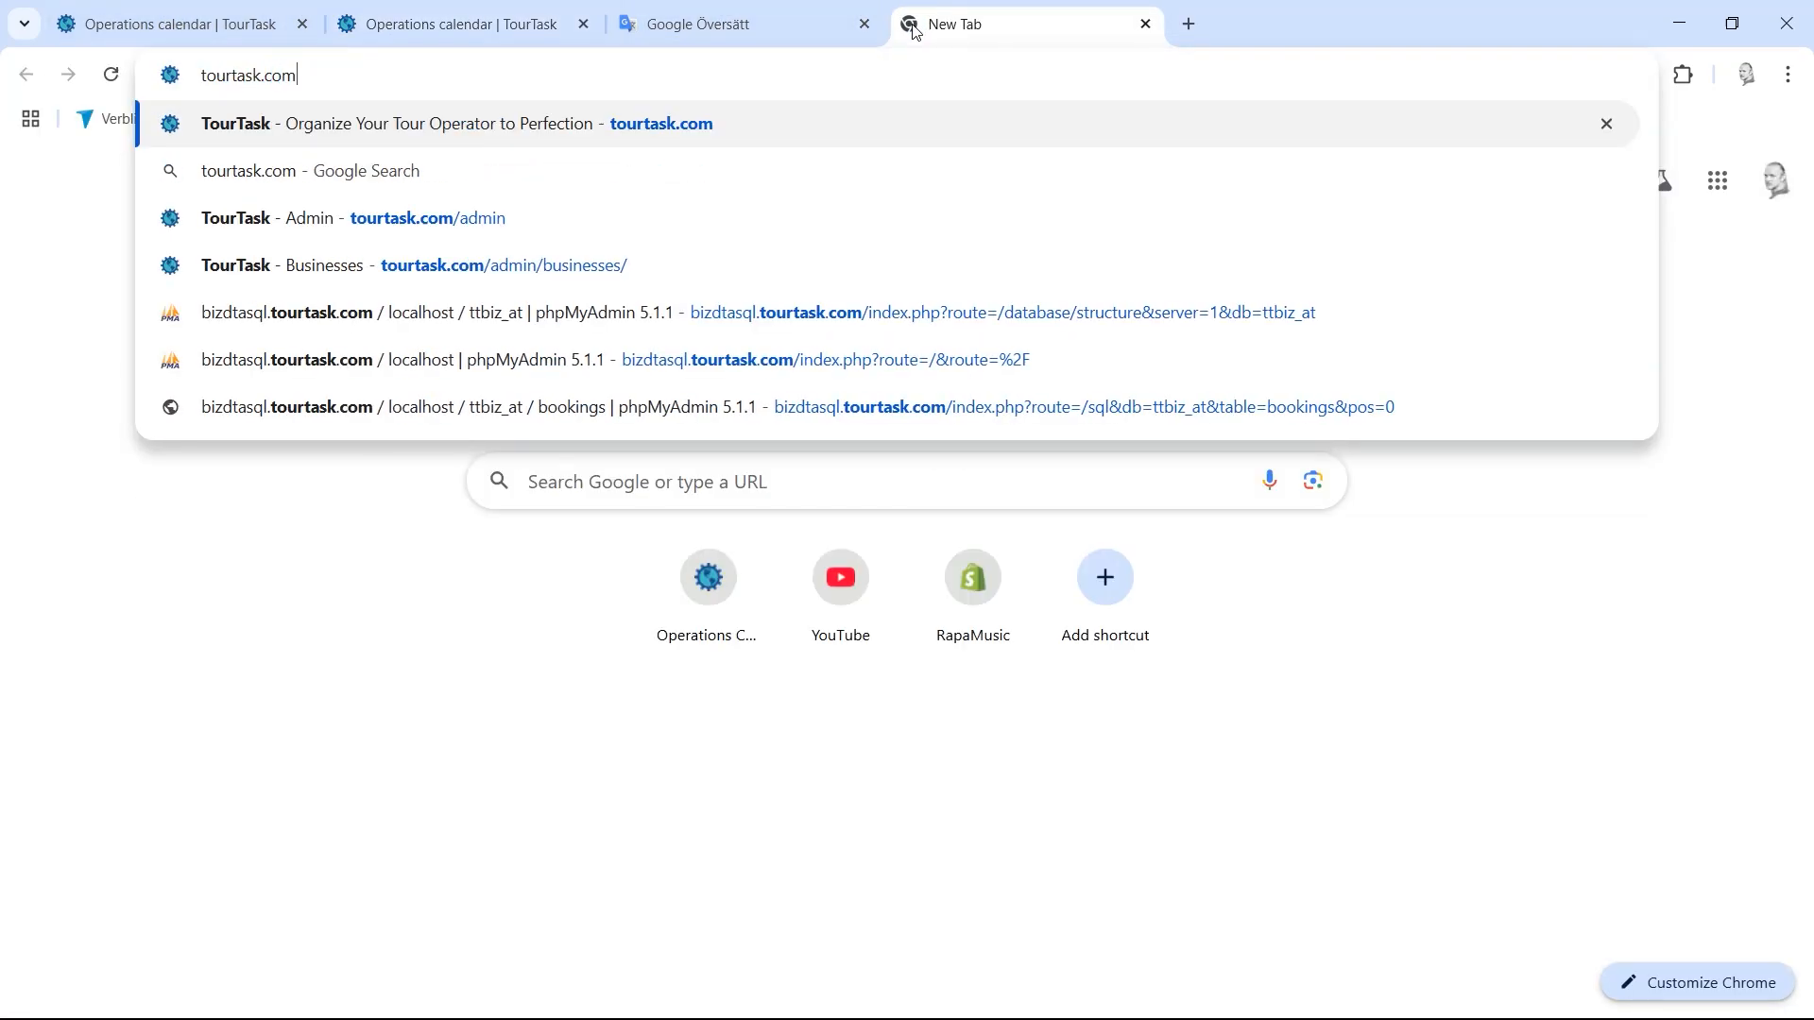
key("Return")
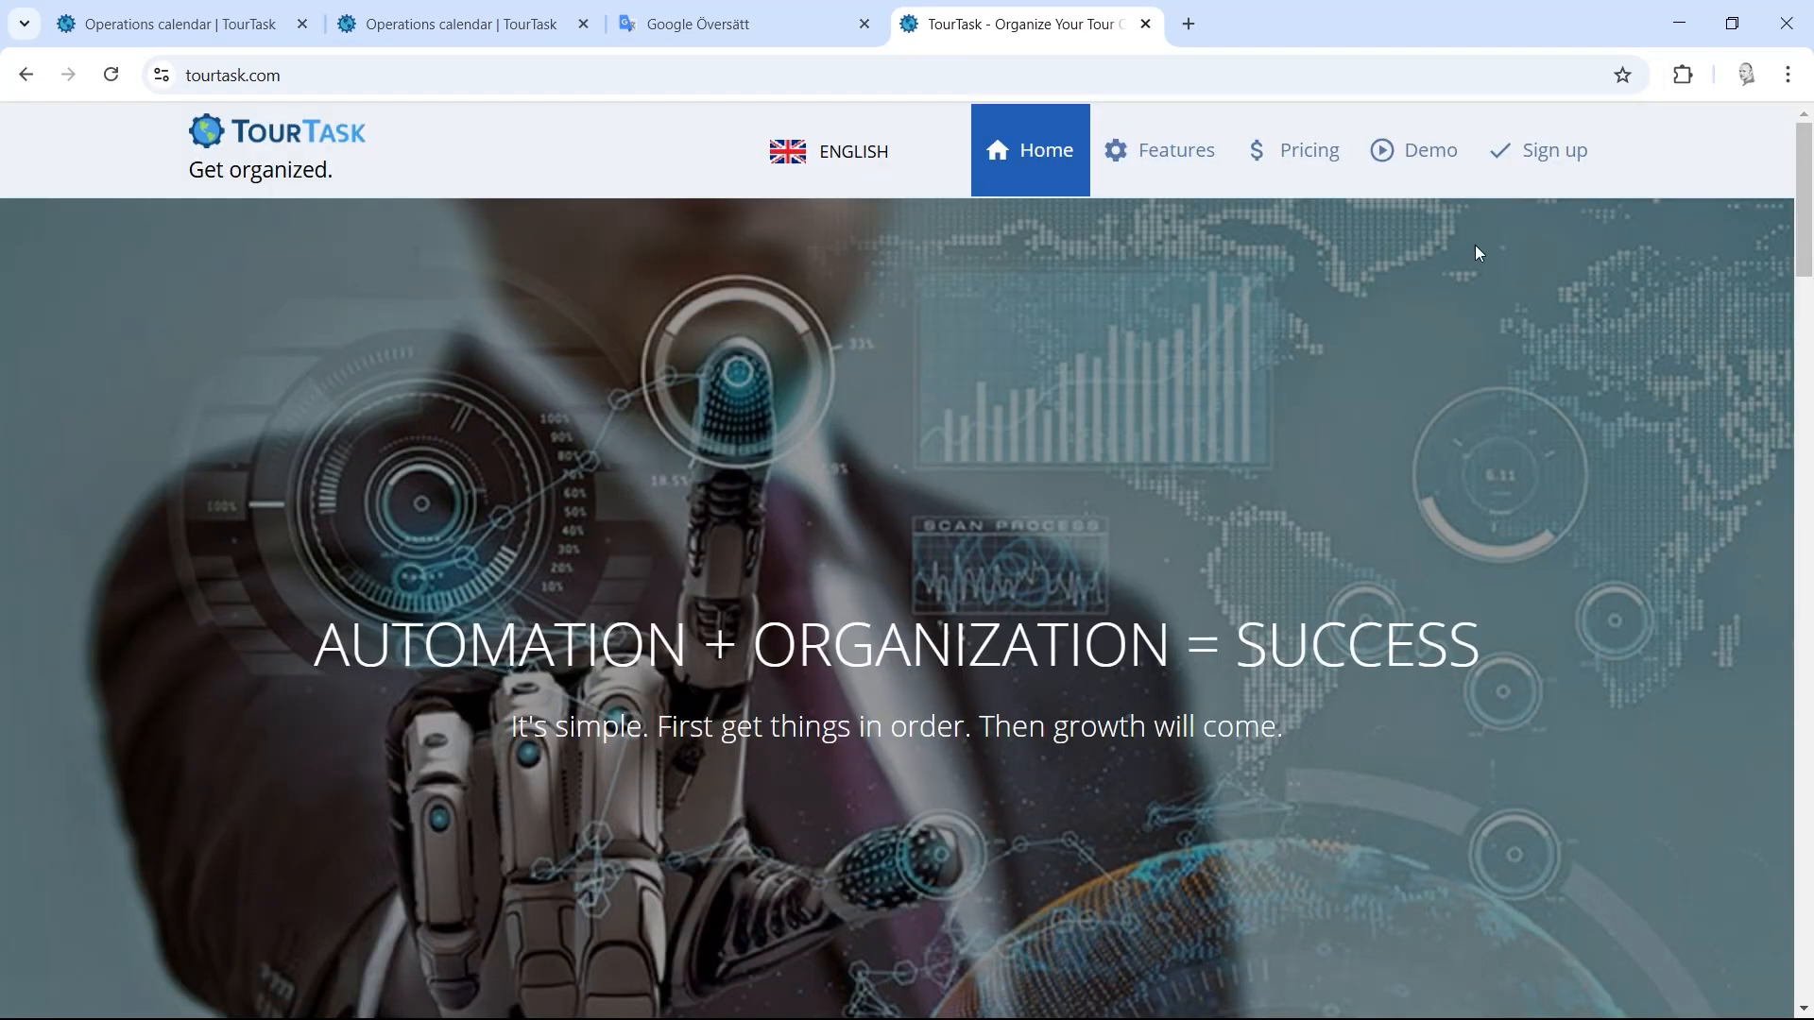
left_click_drag(1802, 189, 1777, 948)
left_click(1214, 773)
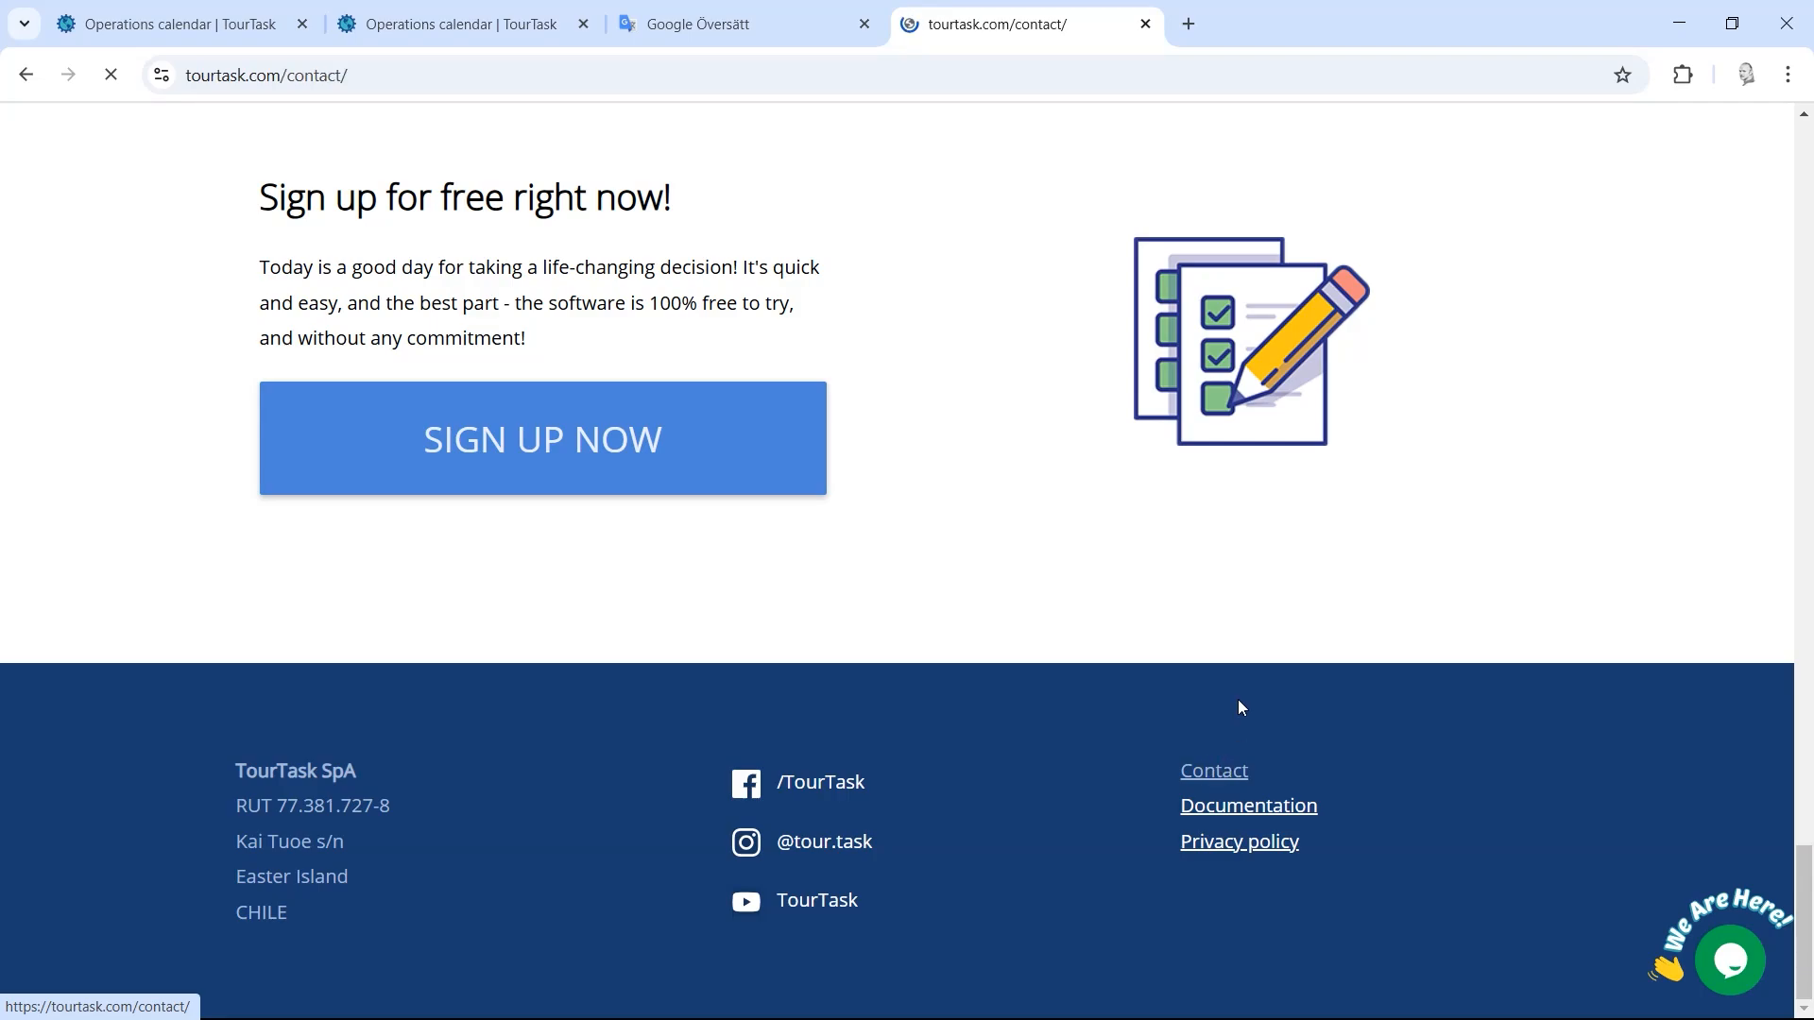
mouse_move(1800, 316)
left_mouse_down()
mouse_move(1785, 648)
mouse_move(1785, 317)
left_mouse_up()
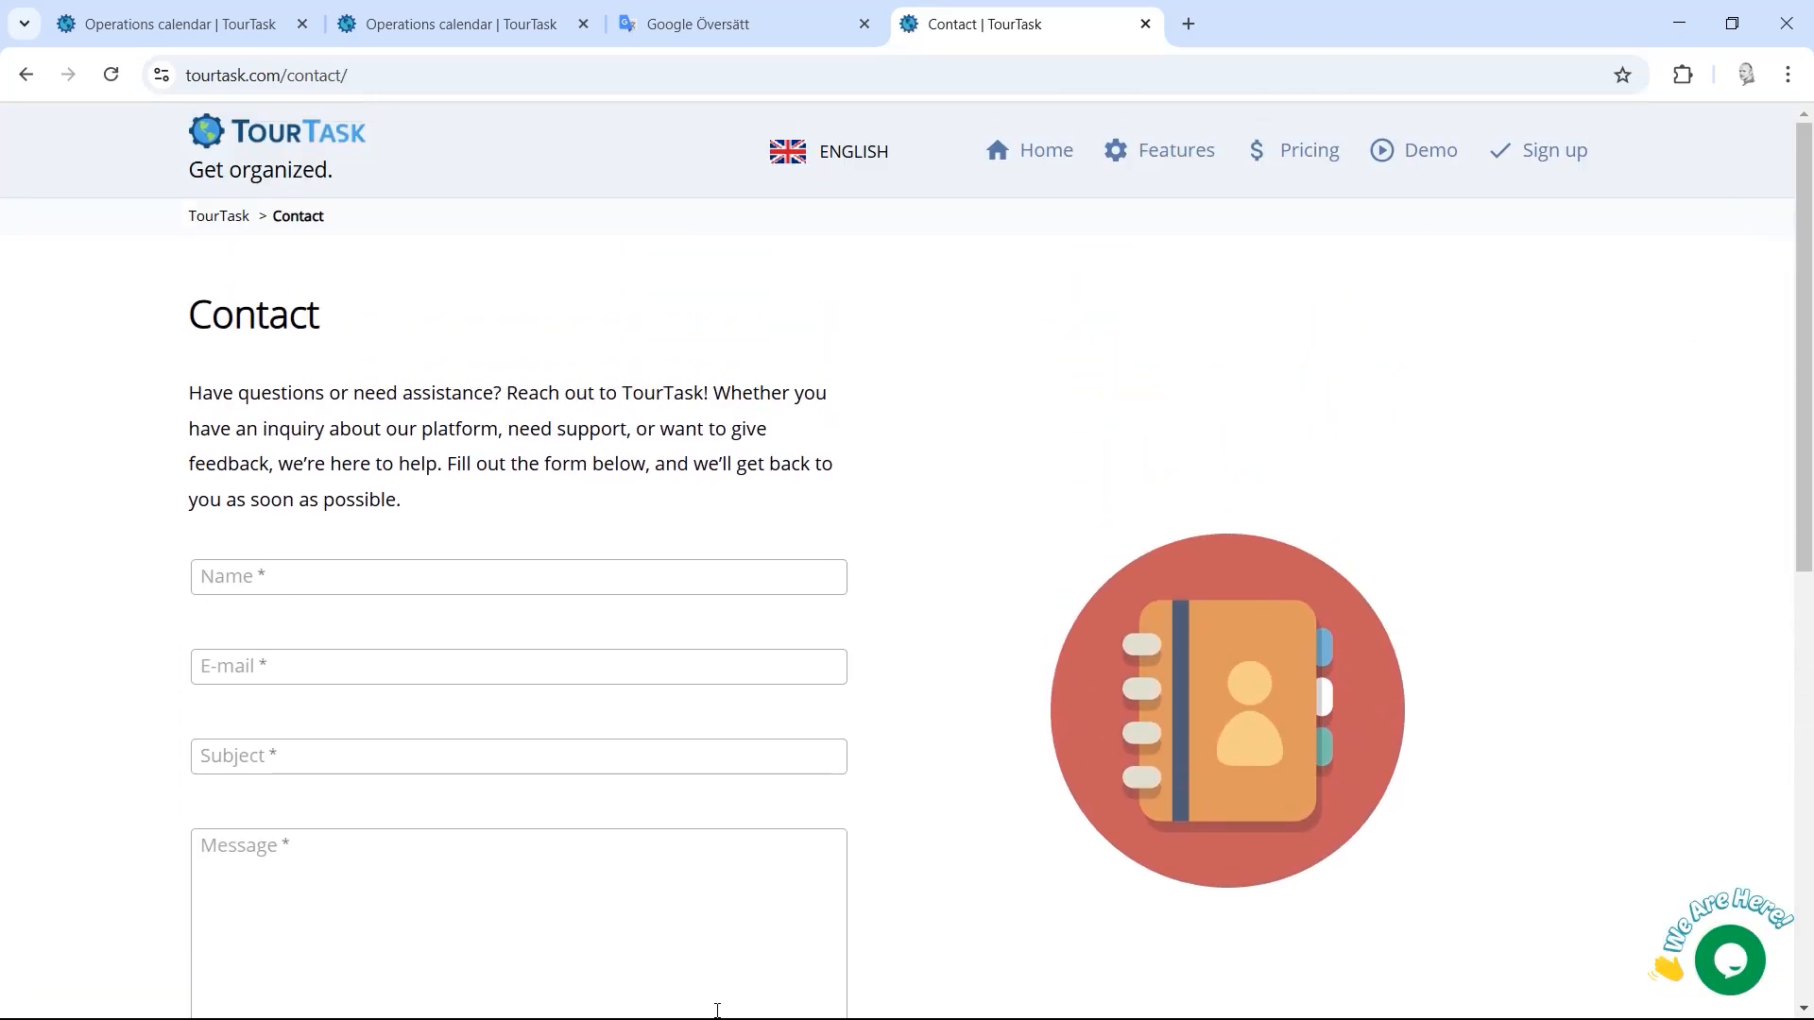